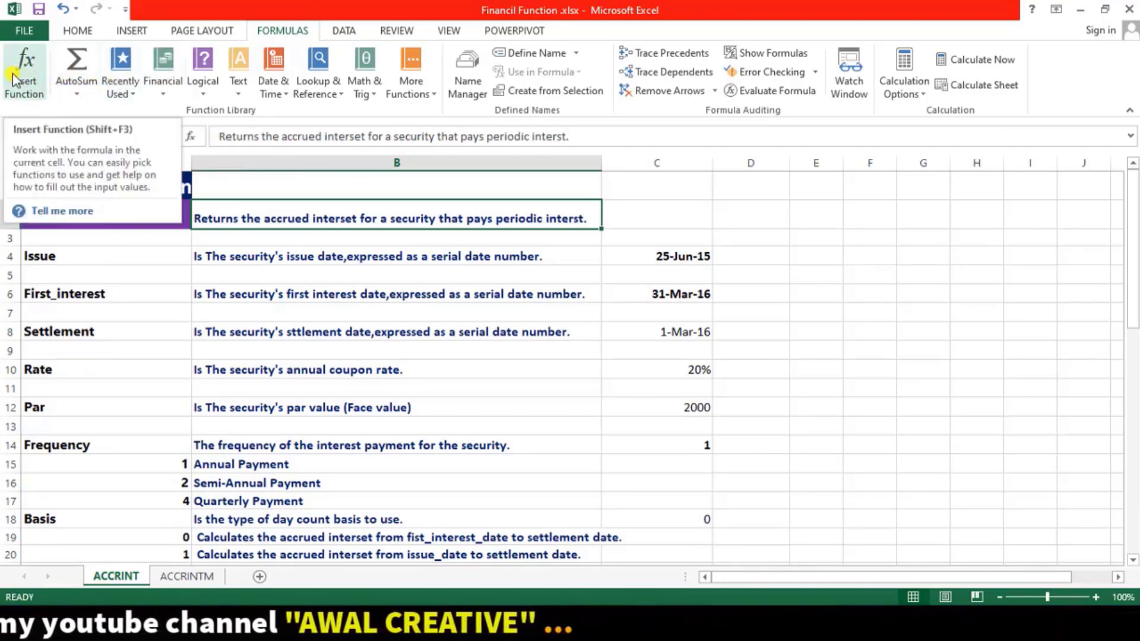
Step: Open the Financial functions list from Formulas and drag items on the ACCRINT sheet
click(166, 93)
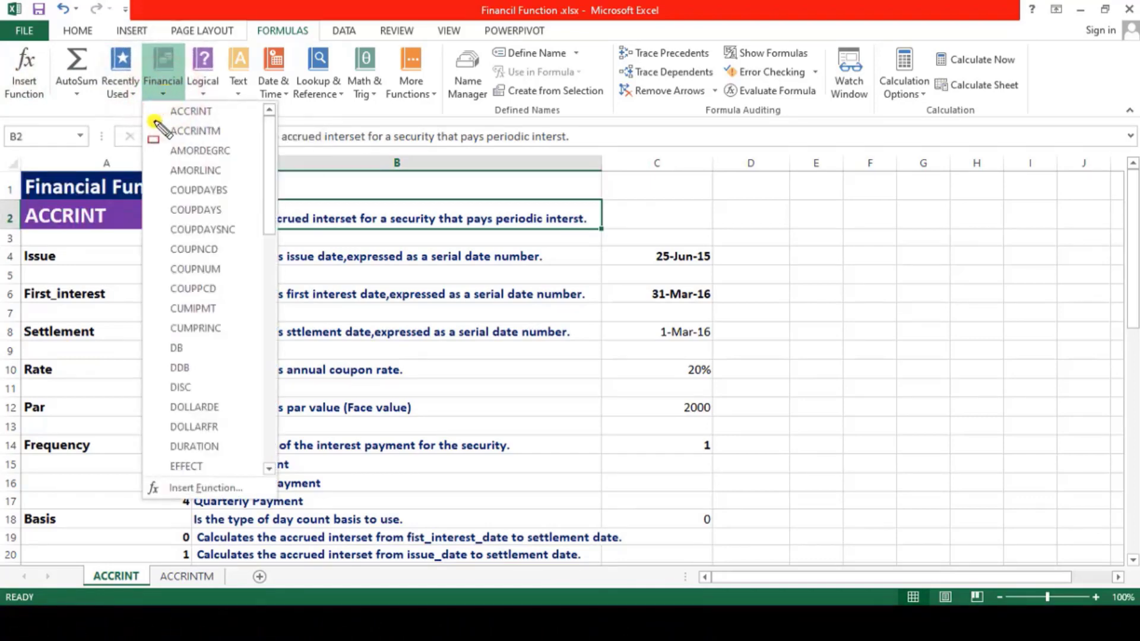
click(143, 99)
drag(258, 305, 274, 502)
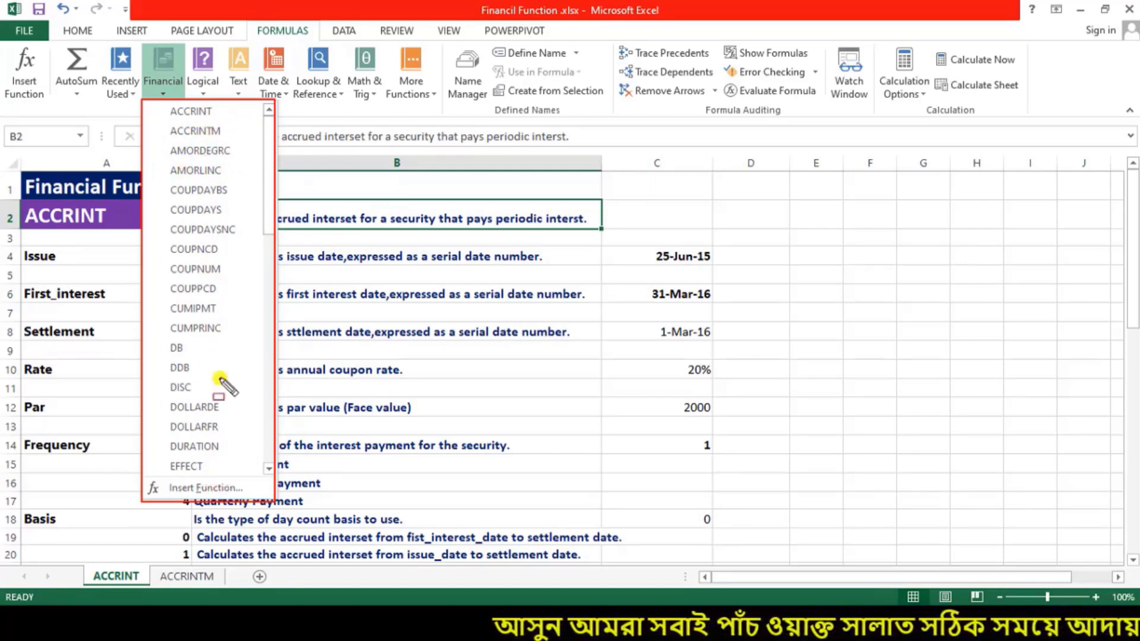
drag(152, 102, 259, 144)
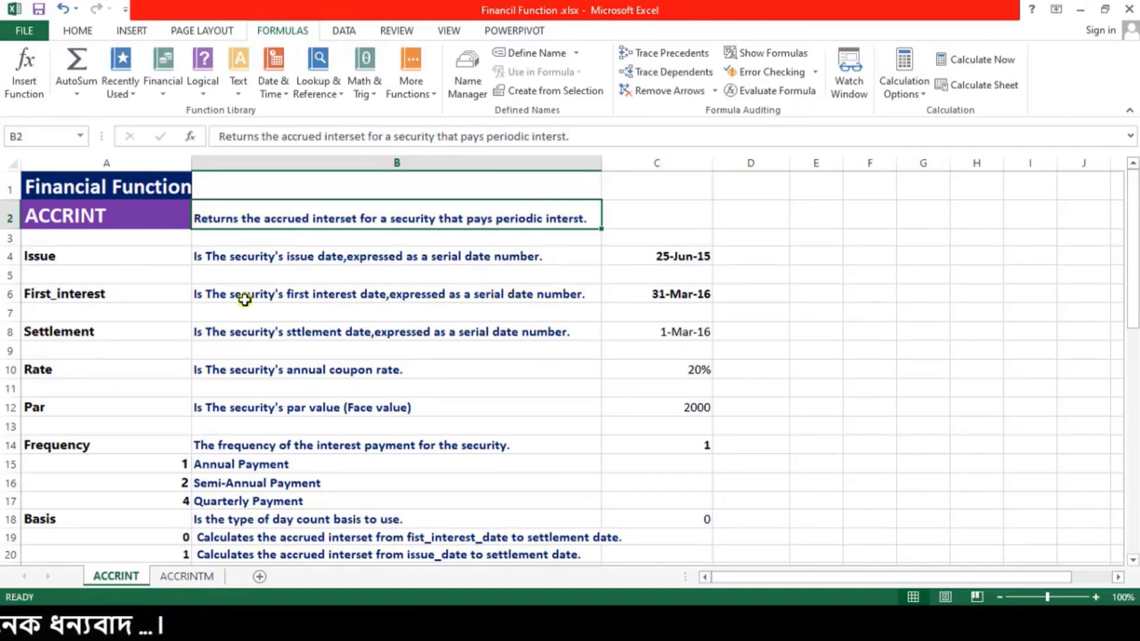
Step: Reopen and dismiss the Financial list, then scroll down to the Bengali text box
scroll(479, 415, down, 1)
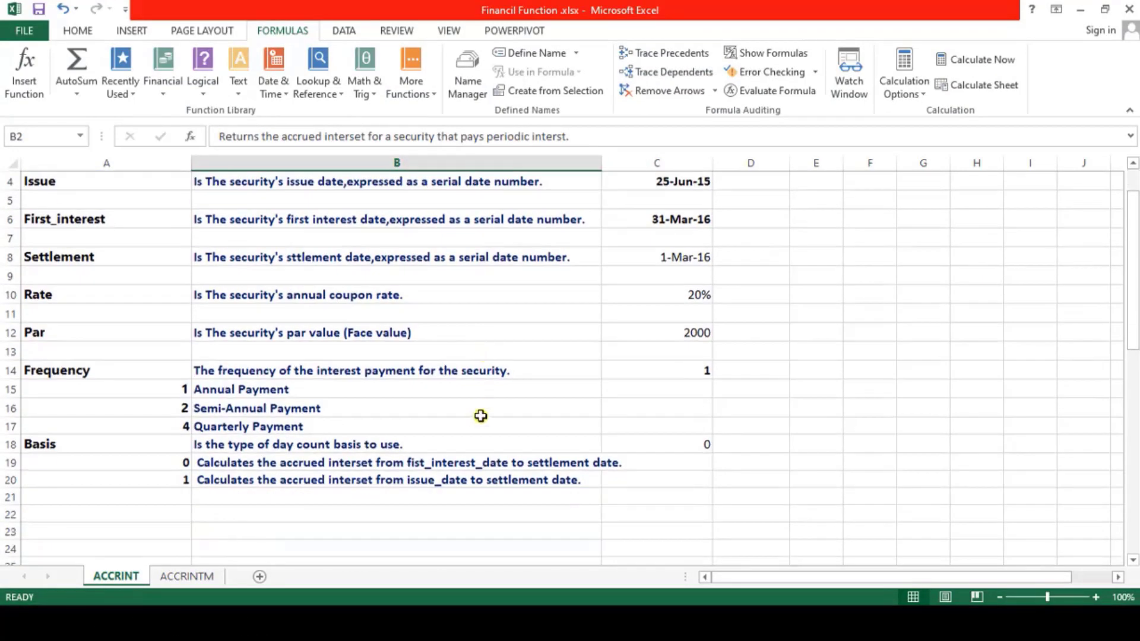
scroll(482, 401, up, 1)
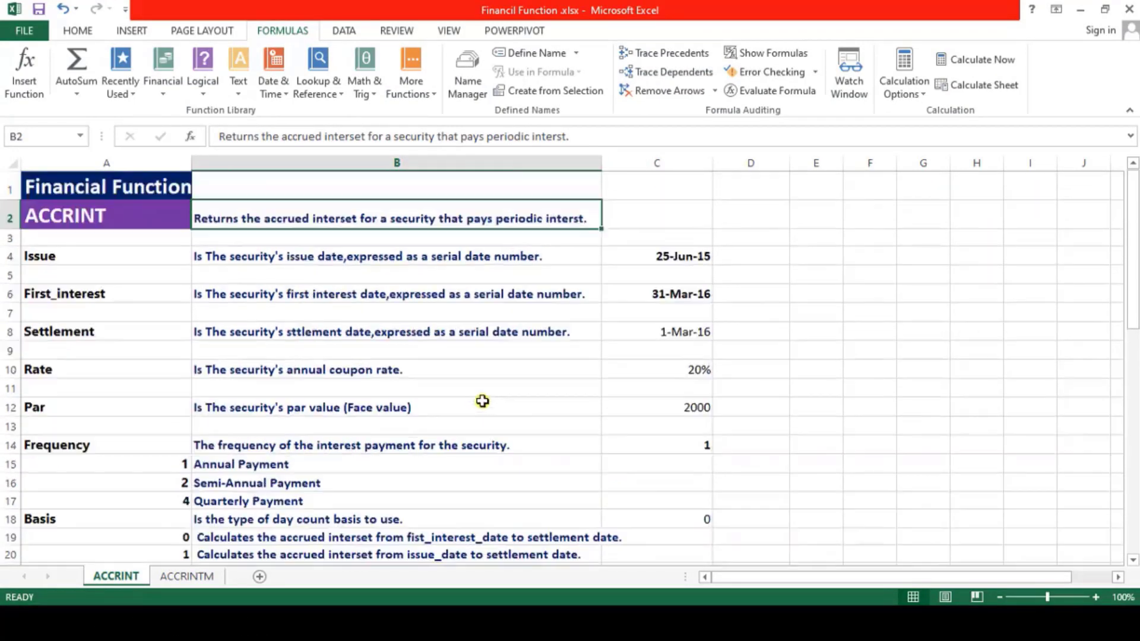
click(166, 83)
mouse_move(190, 111)
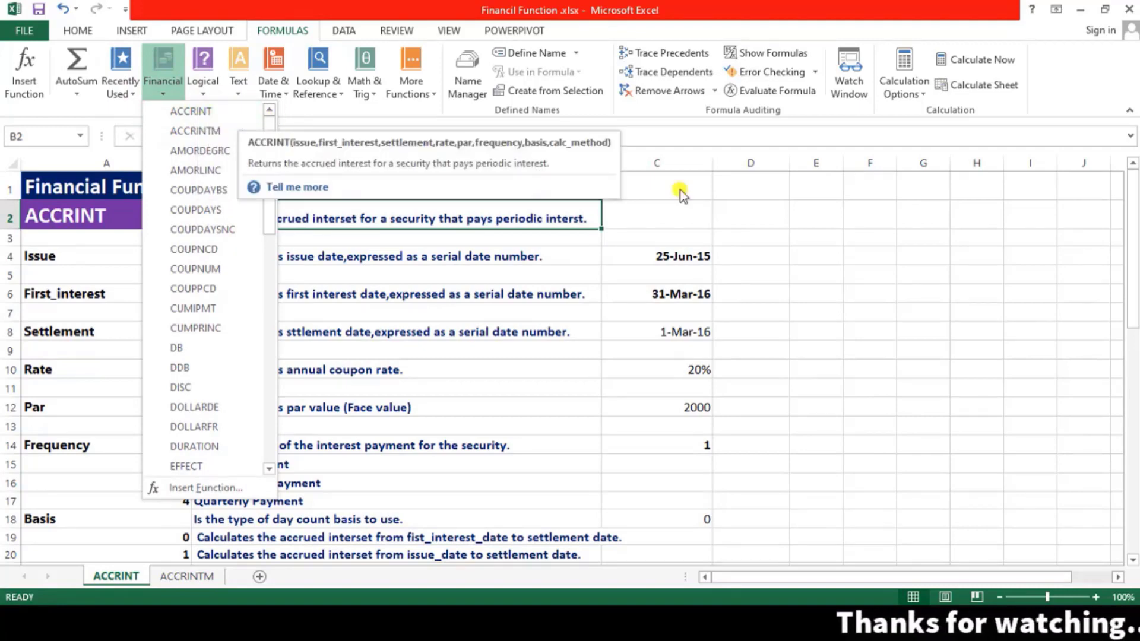
click(815, 333)
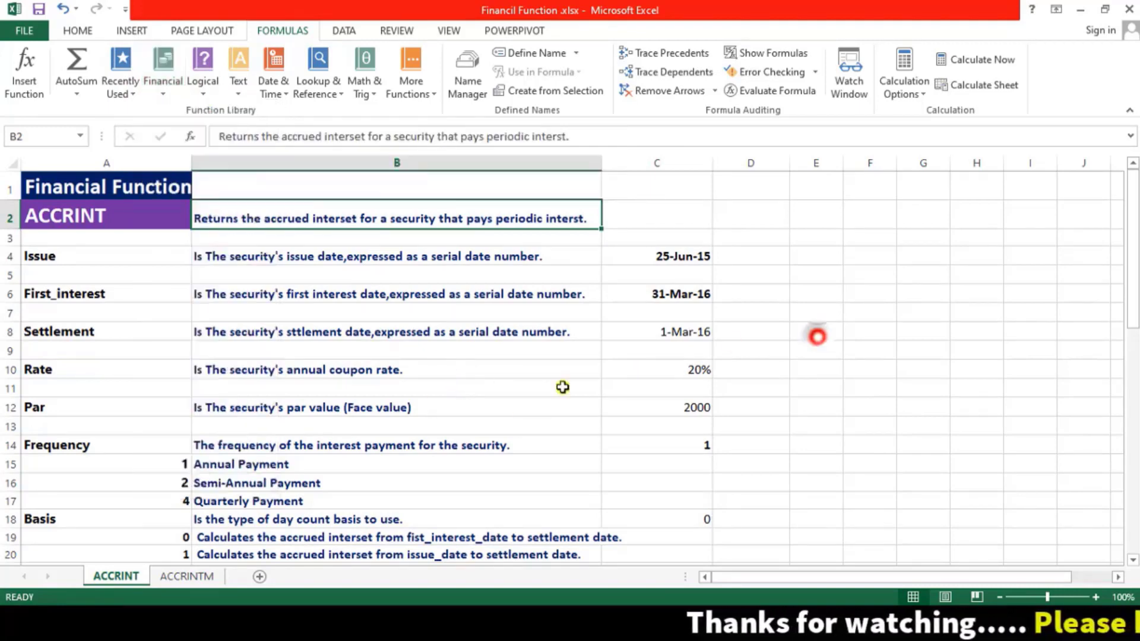
scroll(535, 392, down, 2)
scroll(535, 369, down, 3)
scroll(638, 272, down, 1)
scroll(638, 272, down, 1)
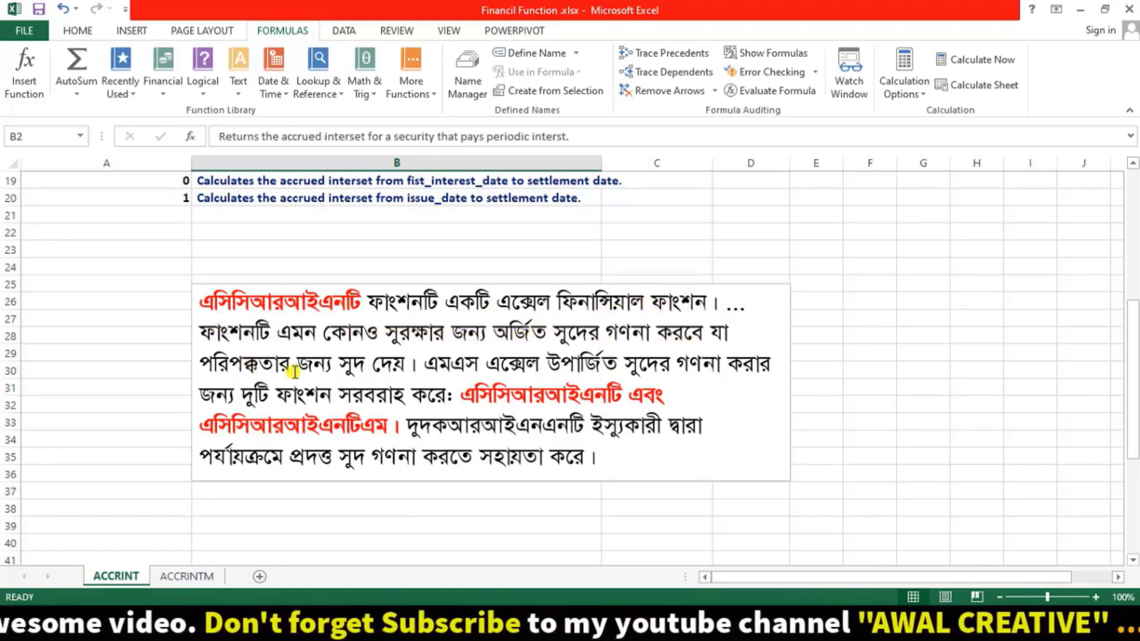
Step: Place the cursor in the Bengali explanation, then scroll back to row 1 and select cell B2
click(405, 365)
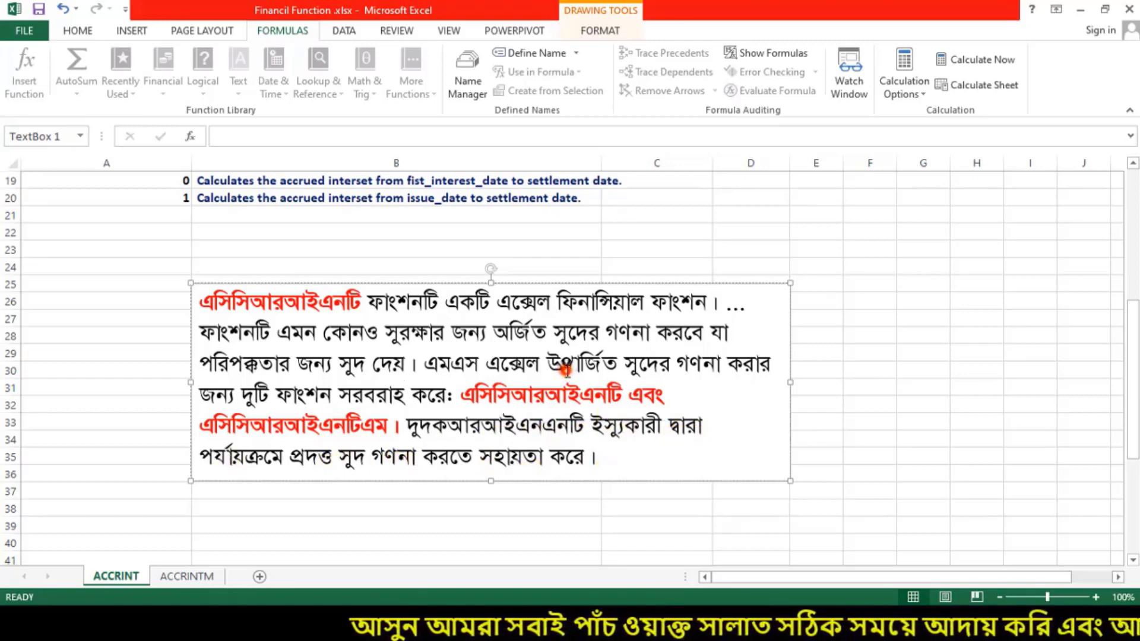
click(567, 372)
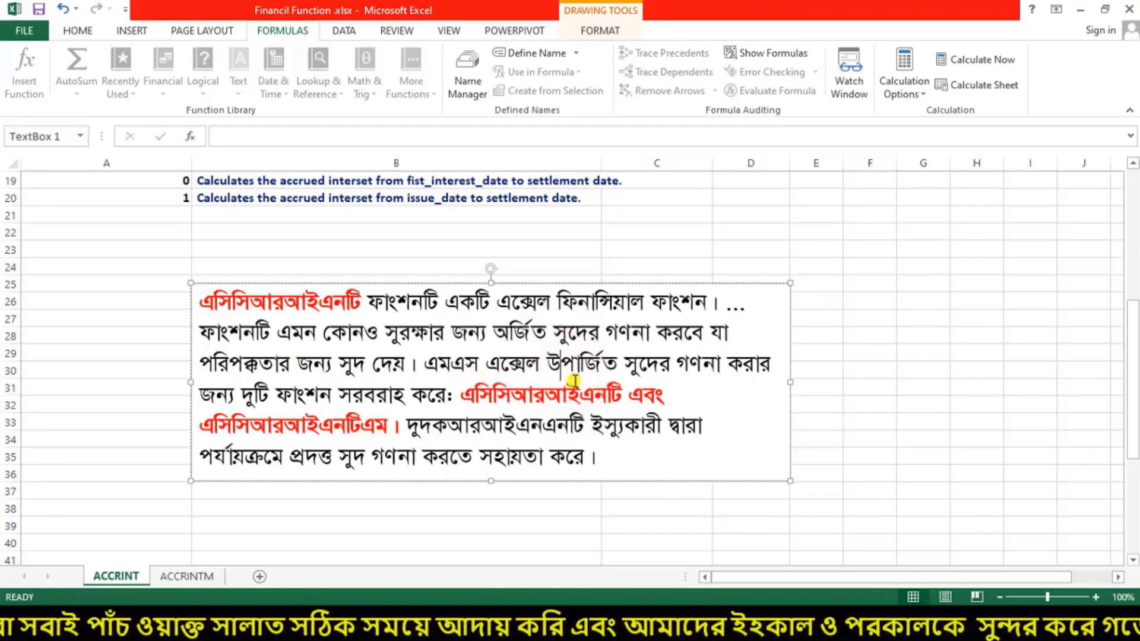
scroll(575, 380, up, 1)
scroll(575, 380, up, 2)
scroll(575, 380, up, 1)
scroll(576, 378, up, 1)
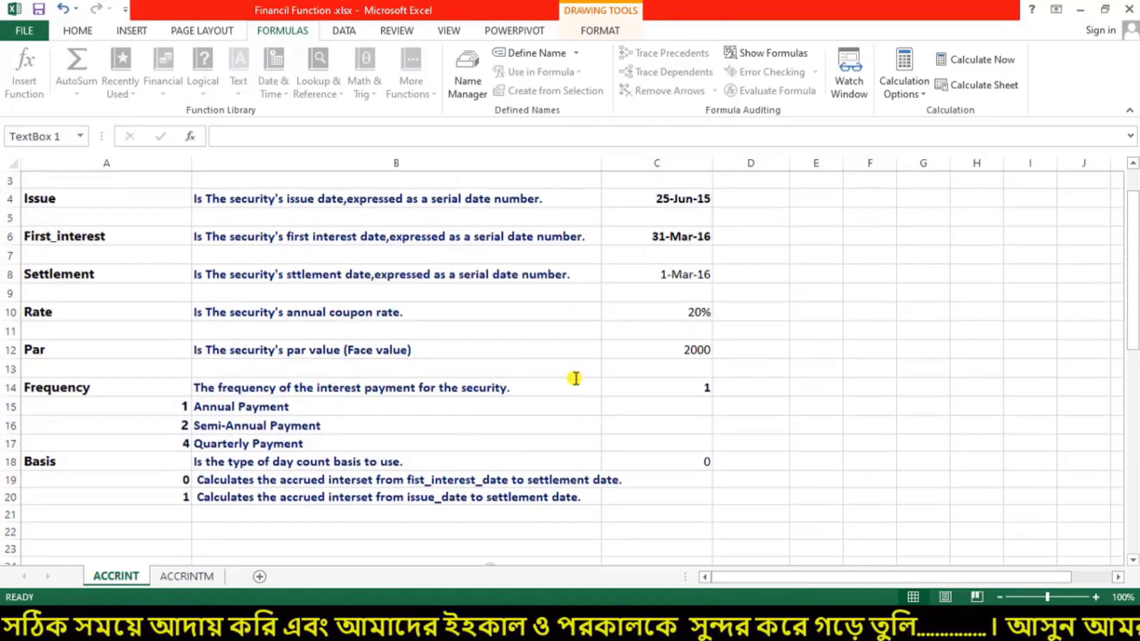
scroll(576, 379, up, 1)
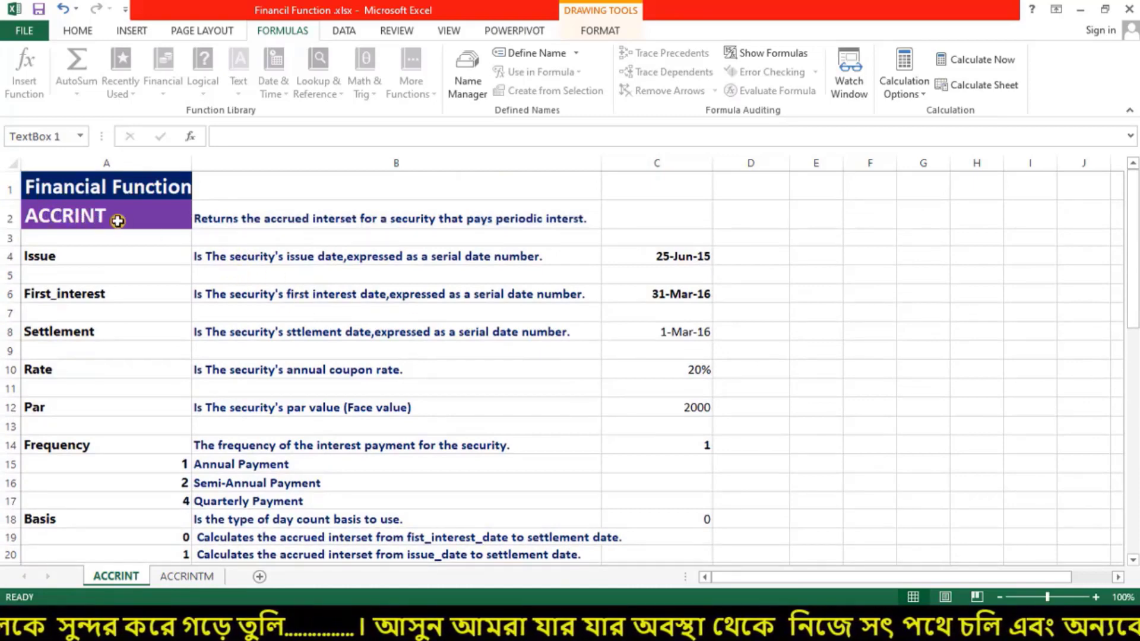
click(235, 218)
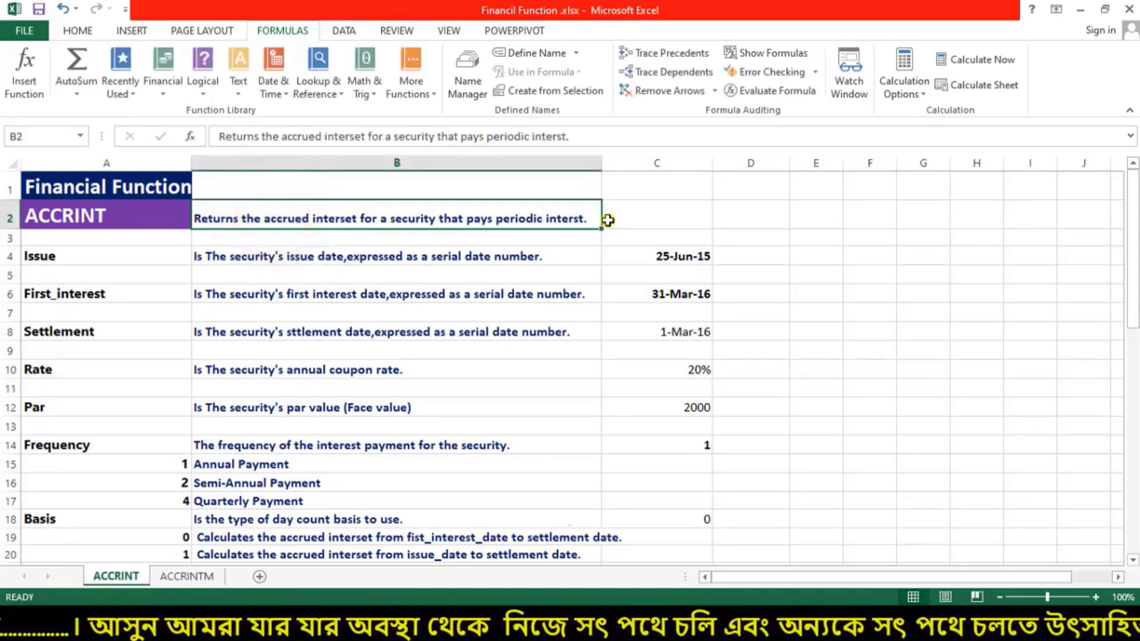
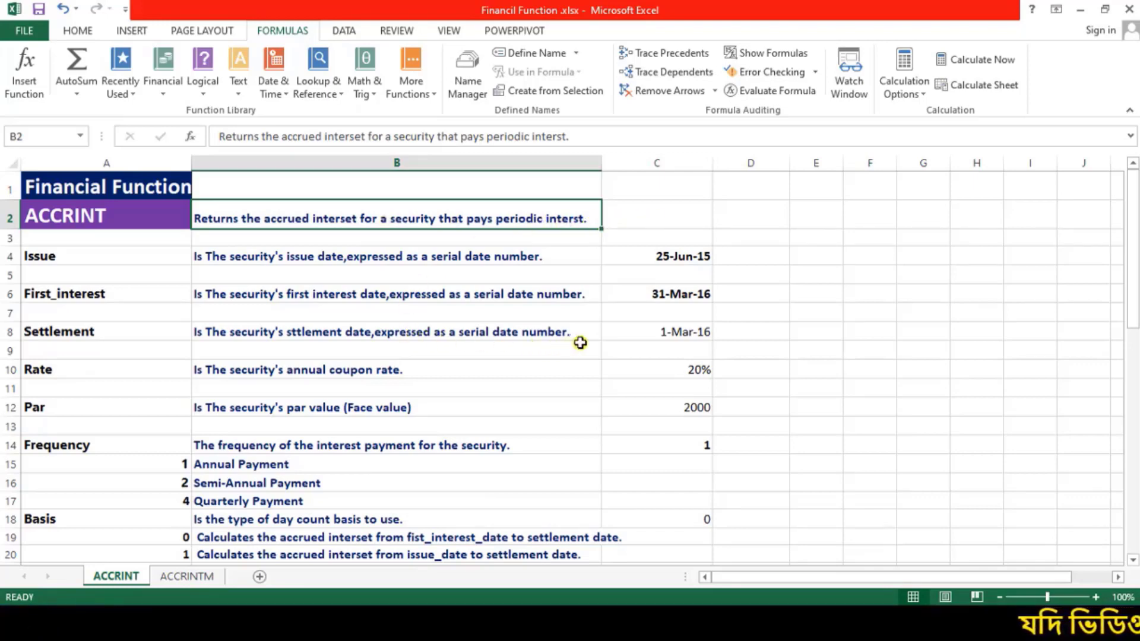
Step: Review the Issue, First_interest, Settlement, 20% rate and Par argument labels and values
click(71, 259)
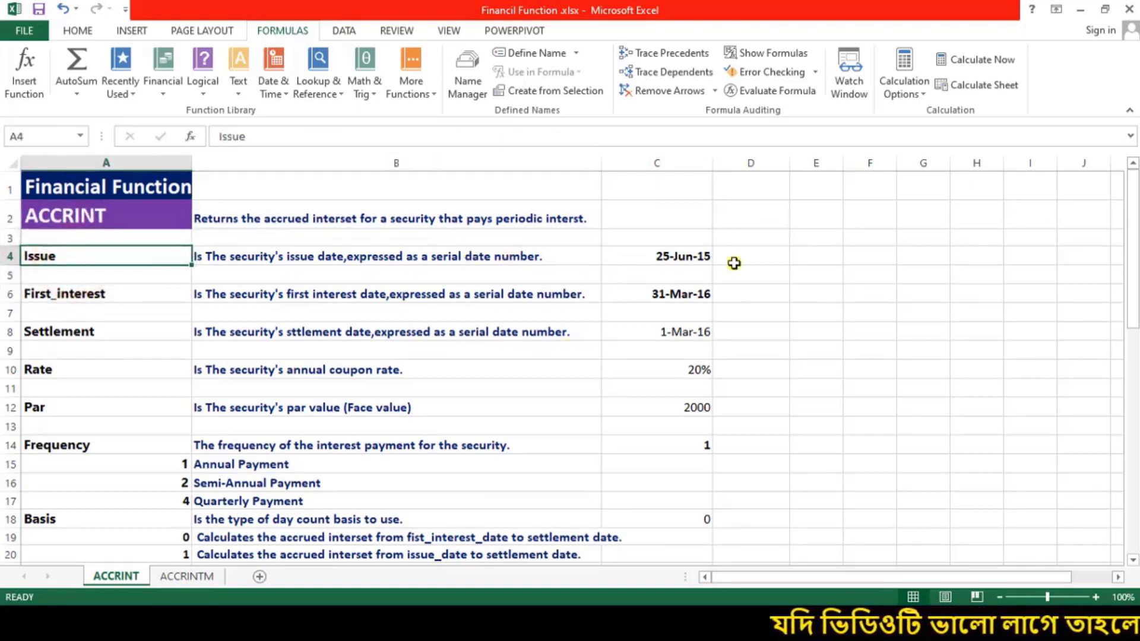
click(78, 298)
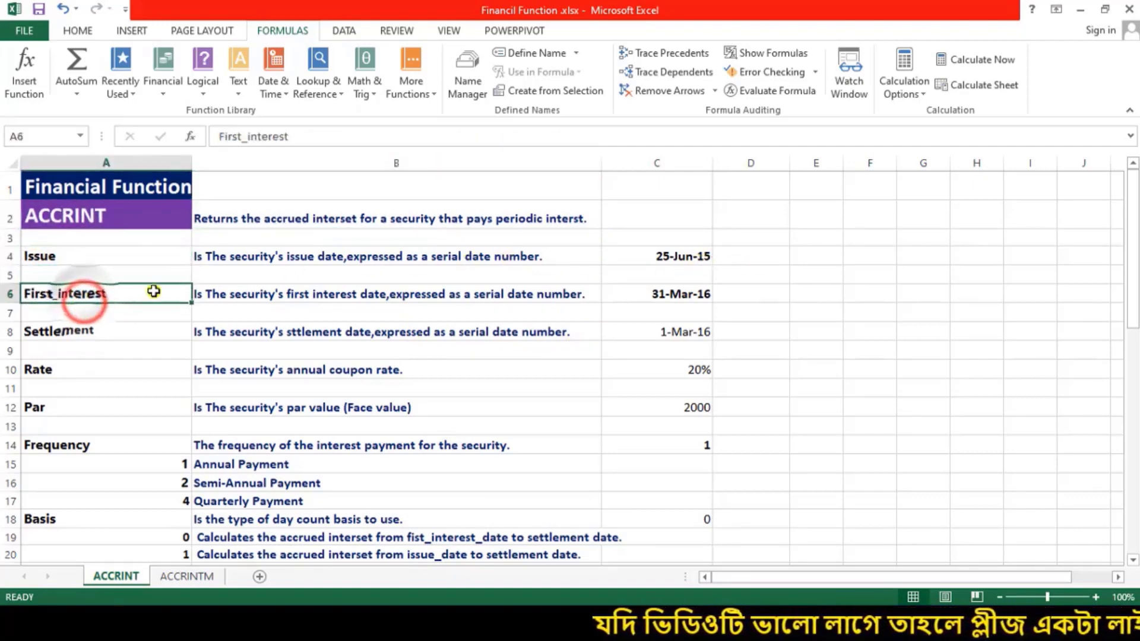
click(674, 295)
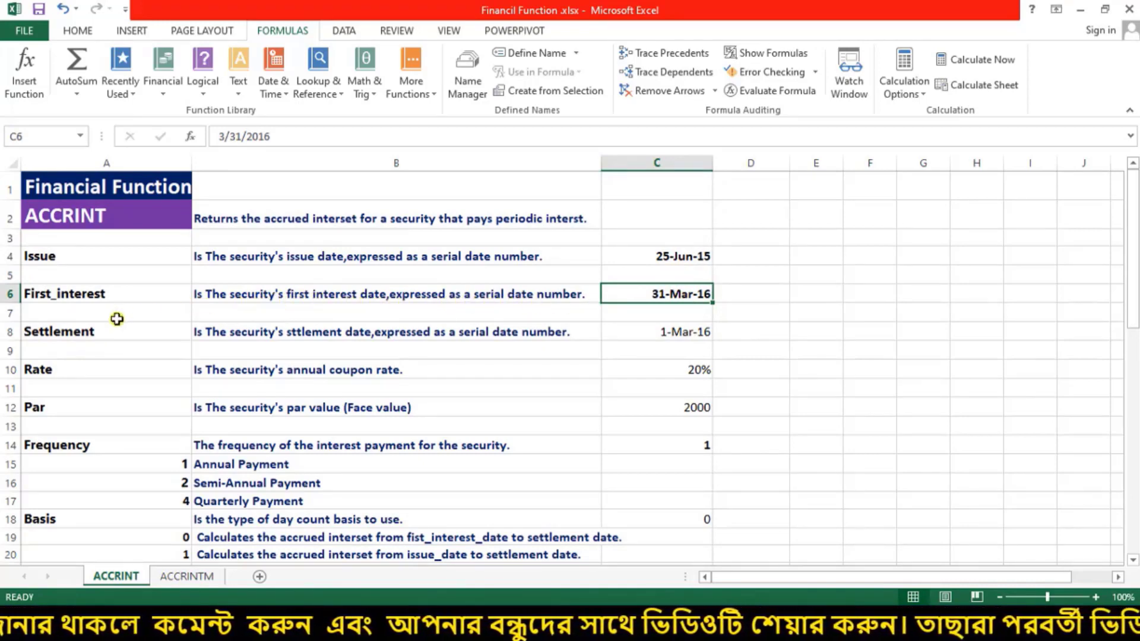
click(93, 337)
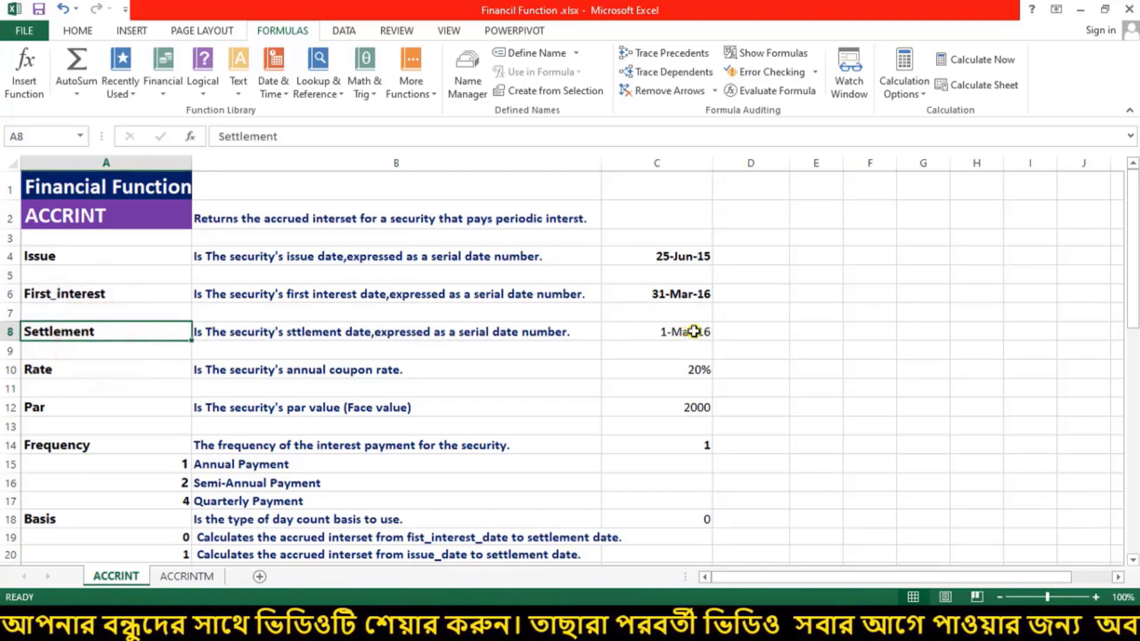
click(695, 371)
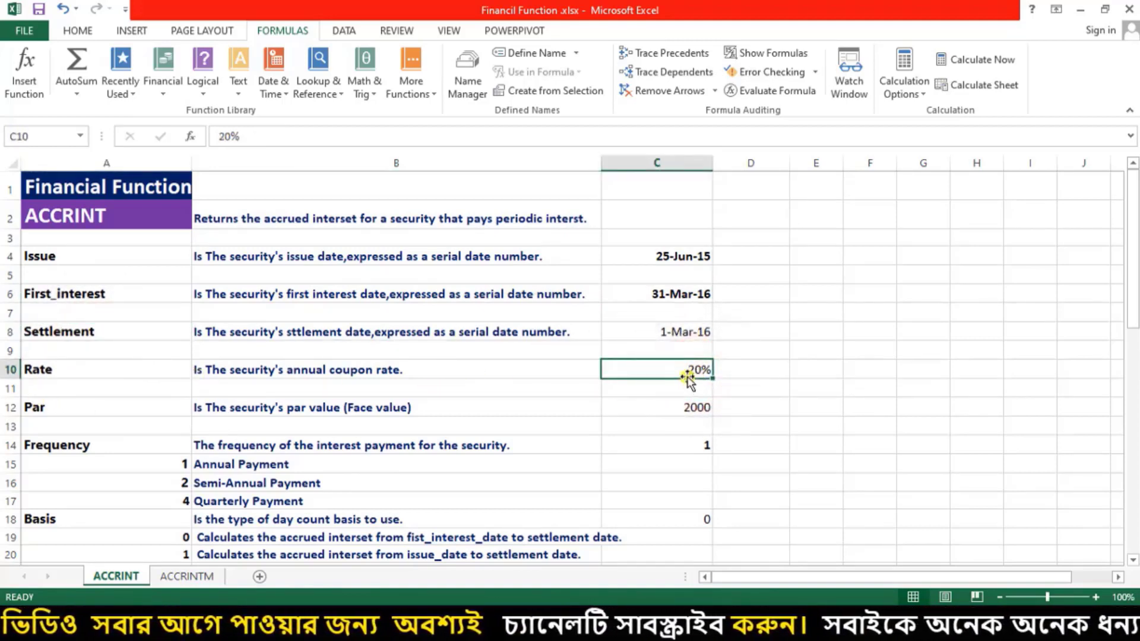
click(48, 408)
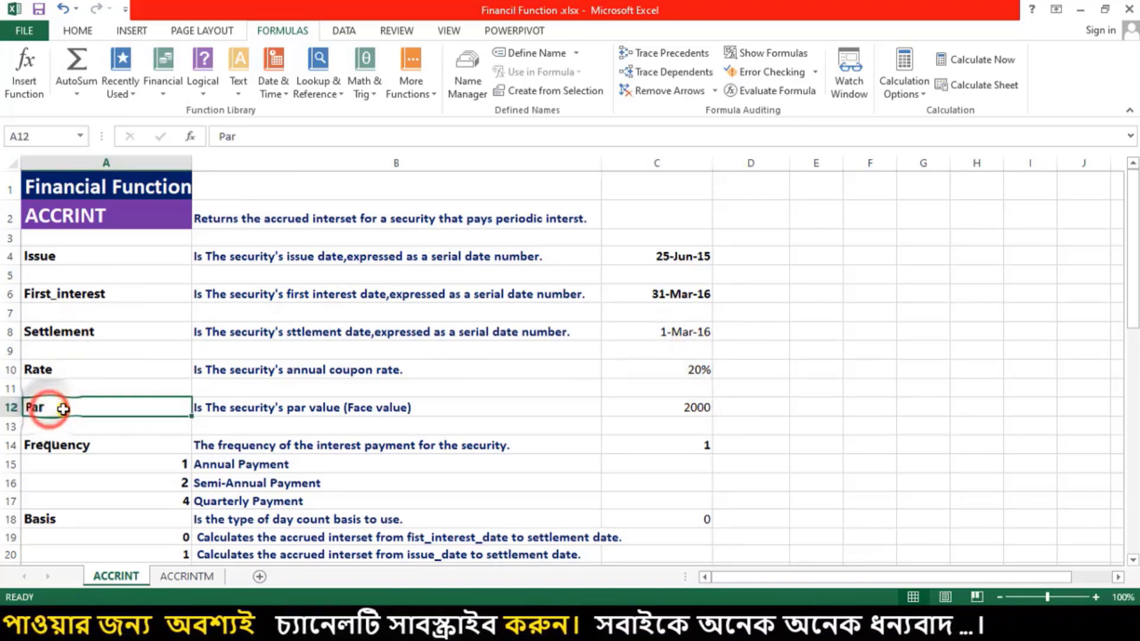
click(398, 408)
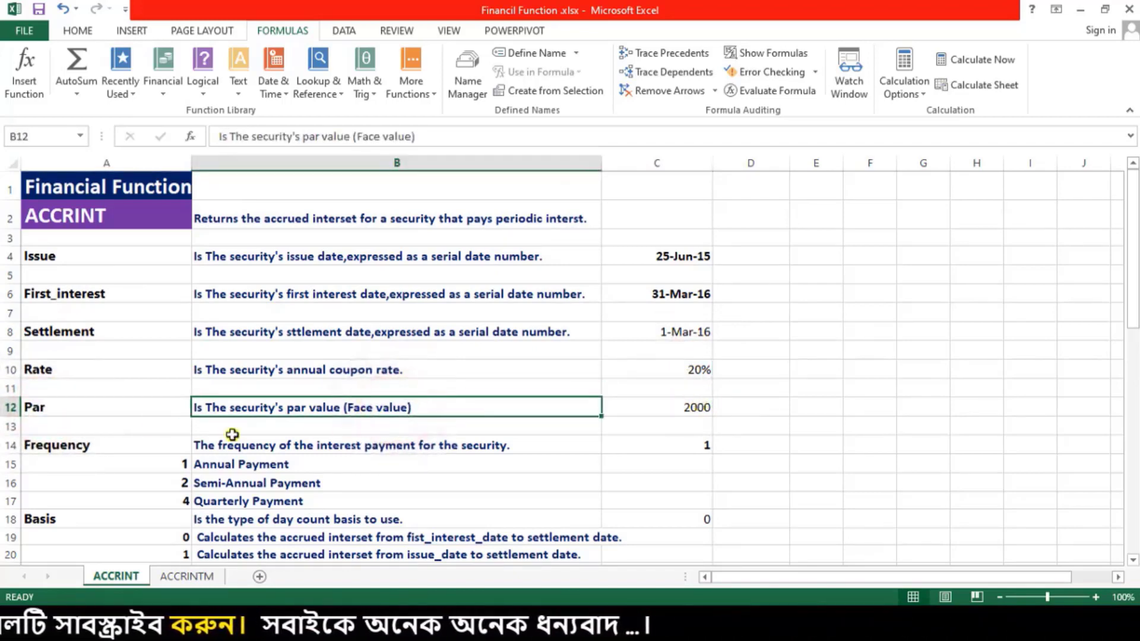
Step: Read the Annual, Semi-Annual and Quarterly payment frequency options listed below
scroll(116, 446, down, 1)
click(262, 406)
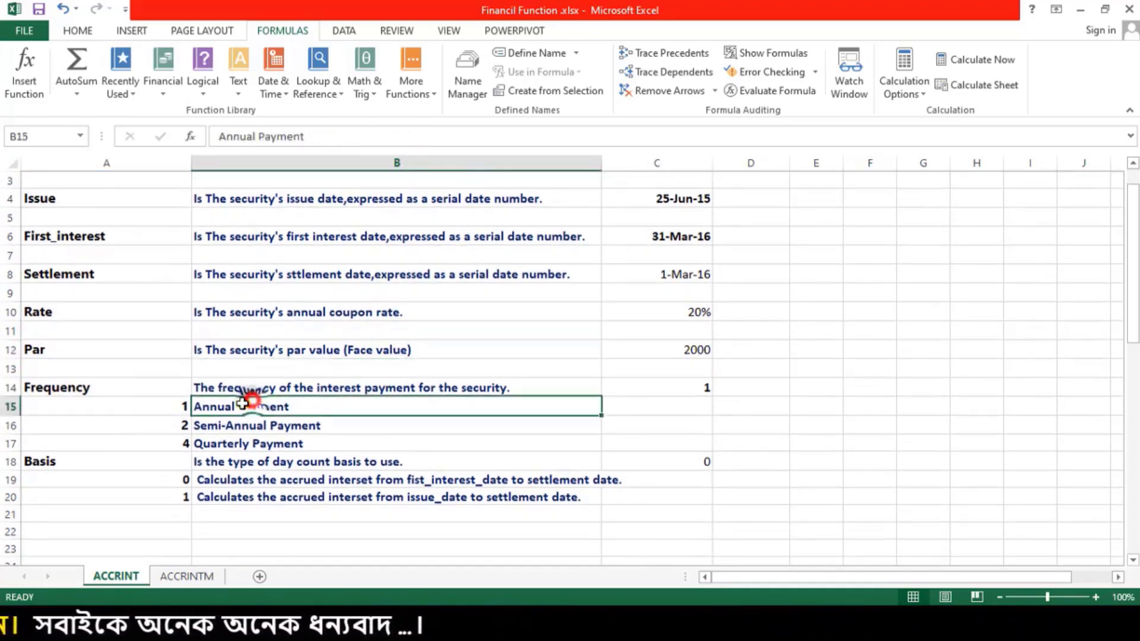
click(383, 426)
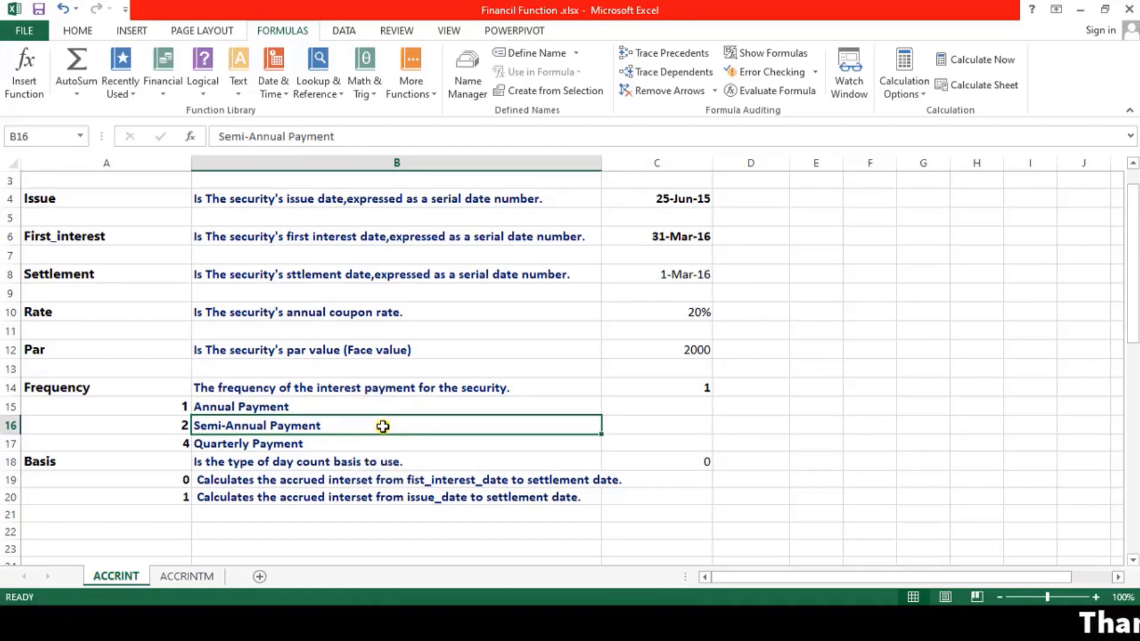
click(364, 403)
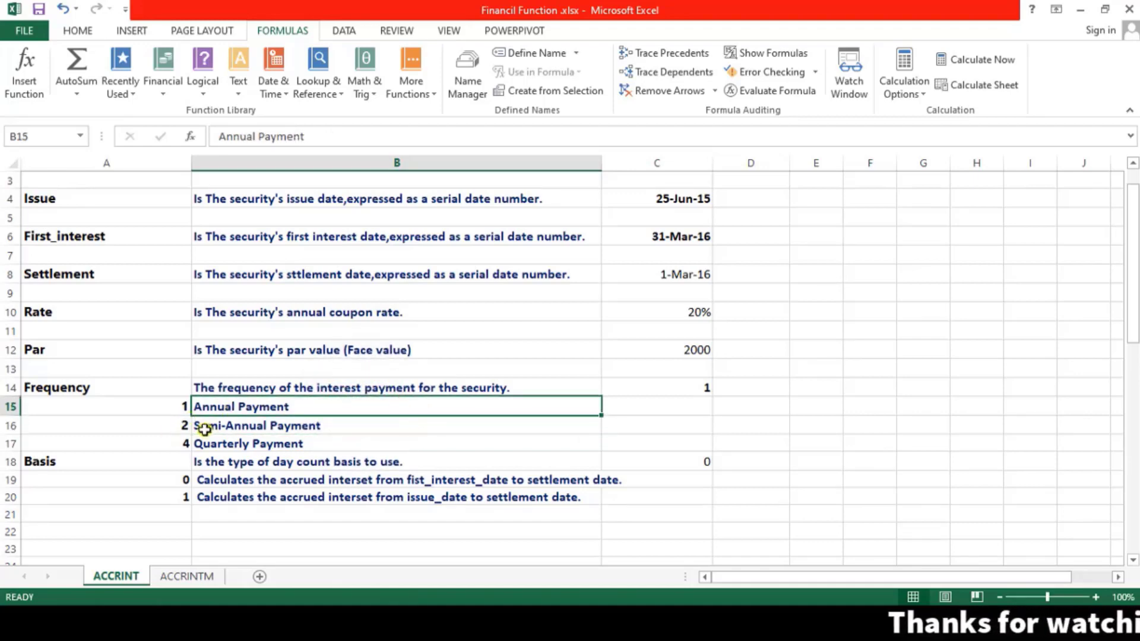
click(248, 427)
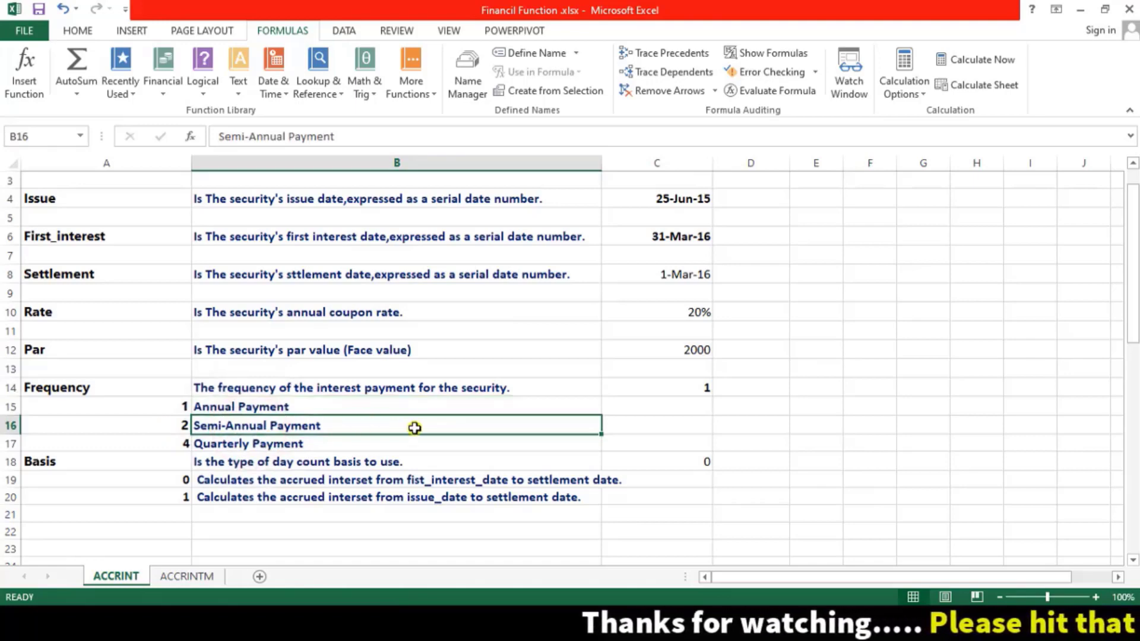
click(281, 456)
click(237, 445)
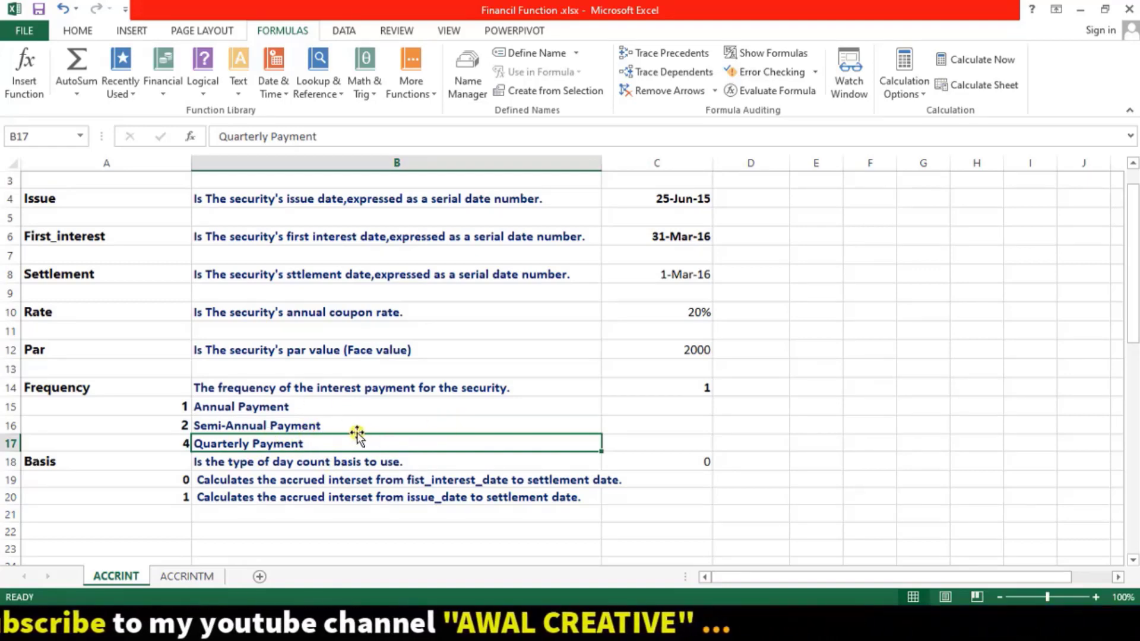
Step: Check the Basis argument's day count description and its value 0
click(57, 463)
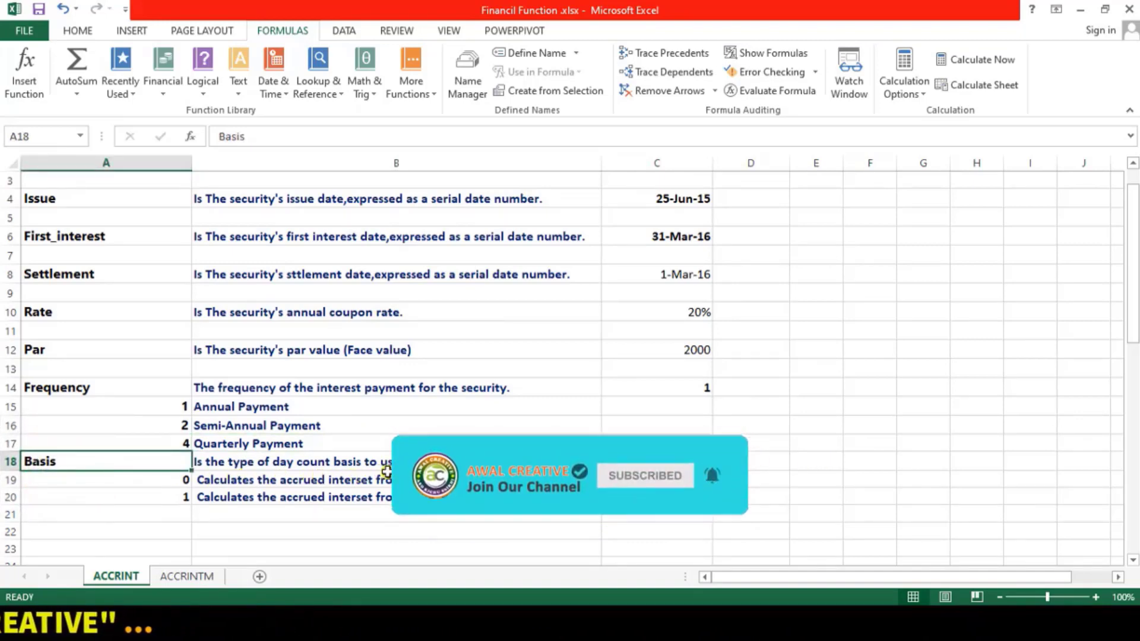
click(511, 463)
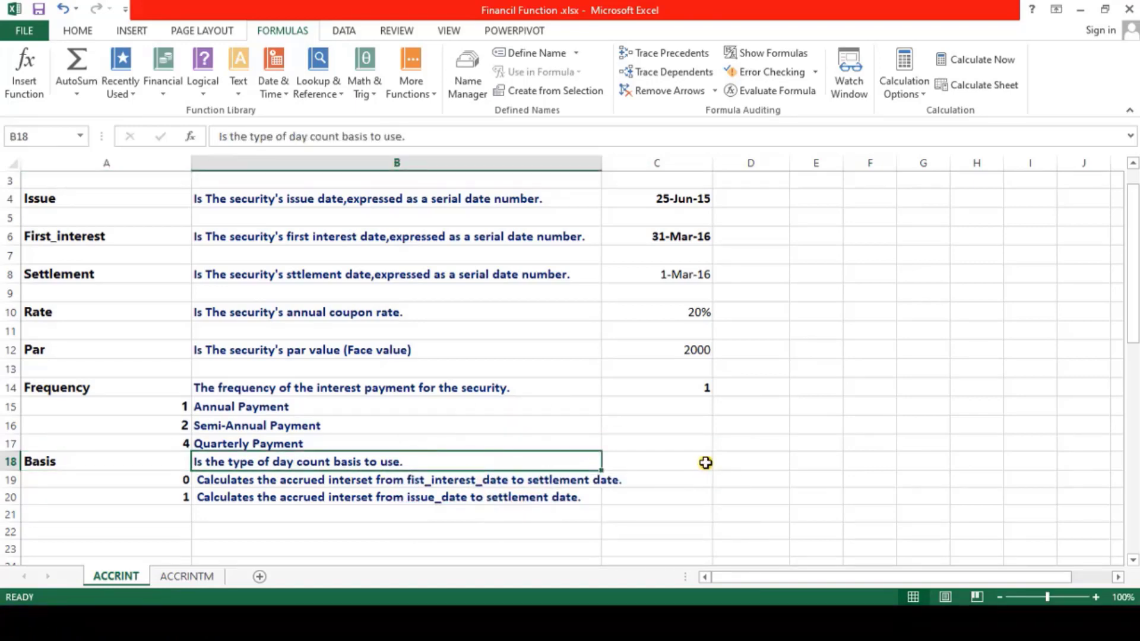
click(706, 463)
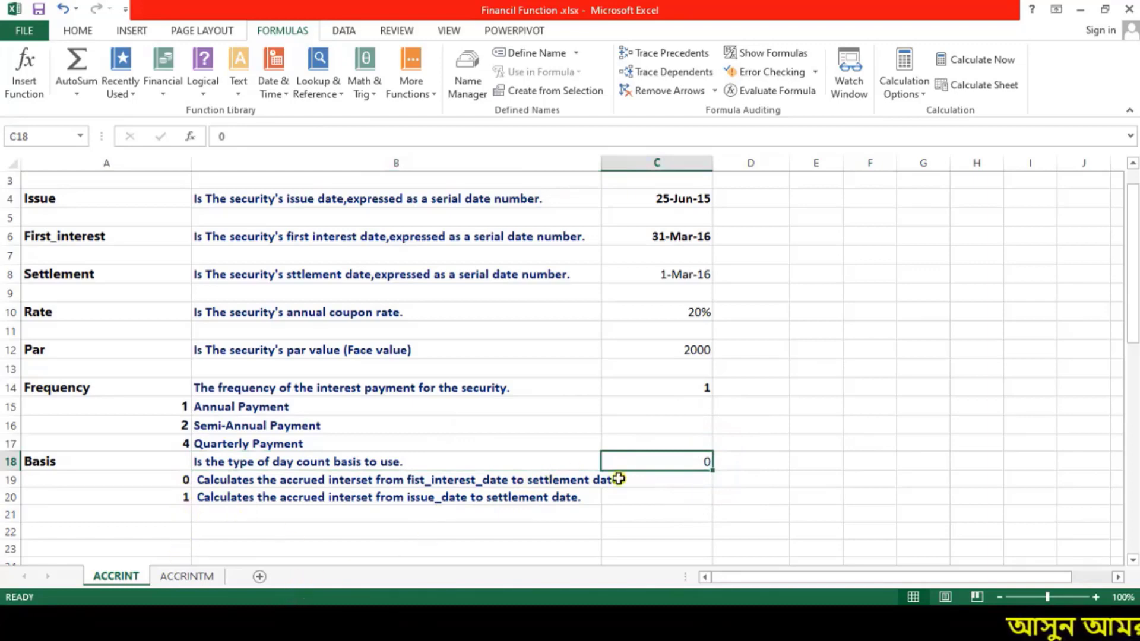
scroll(619, 473, up, 1)
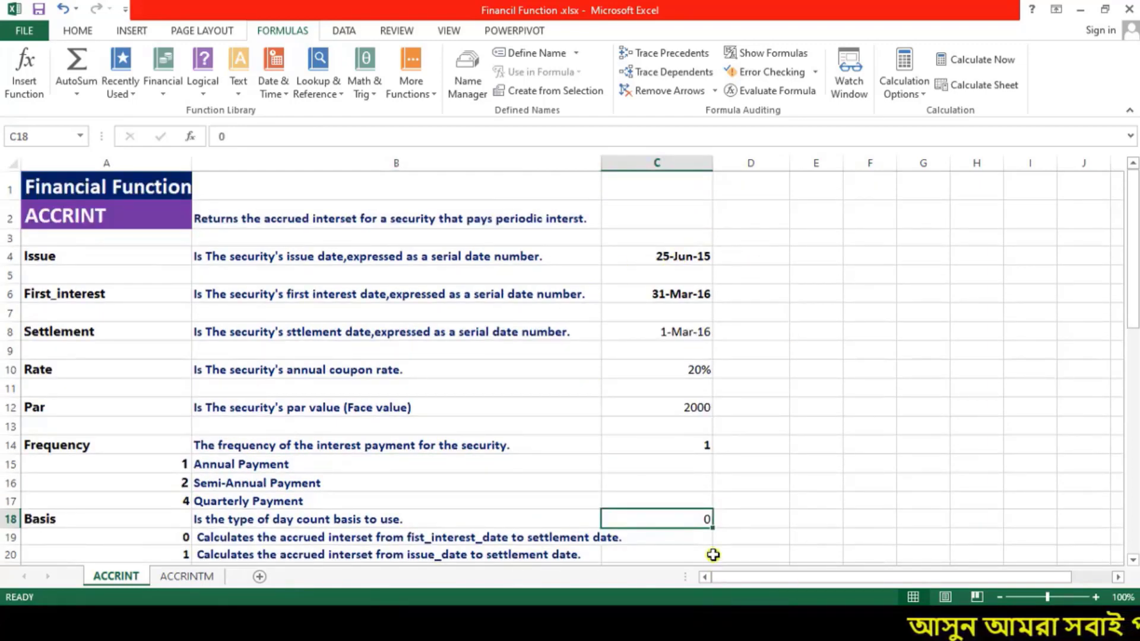
Step: In C2, enter =ACCRINT( with the issue date C4 as the first argument
click(640, 216)
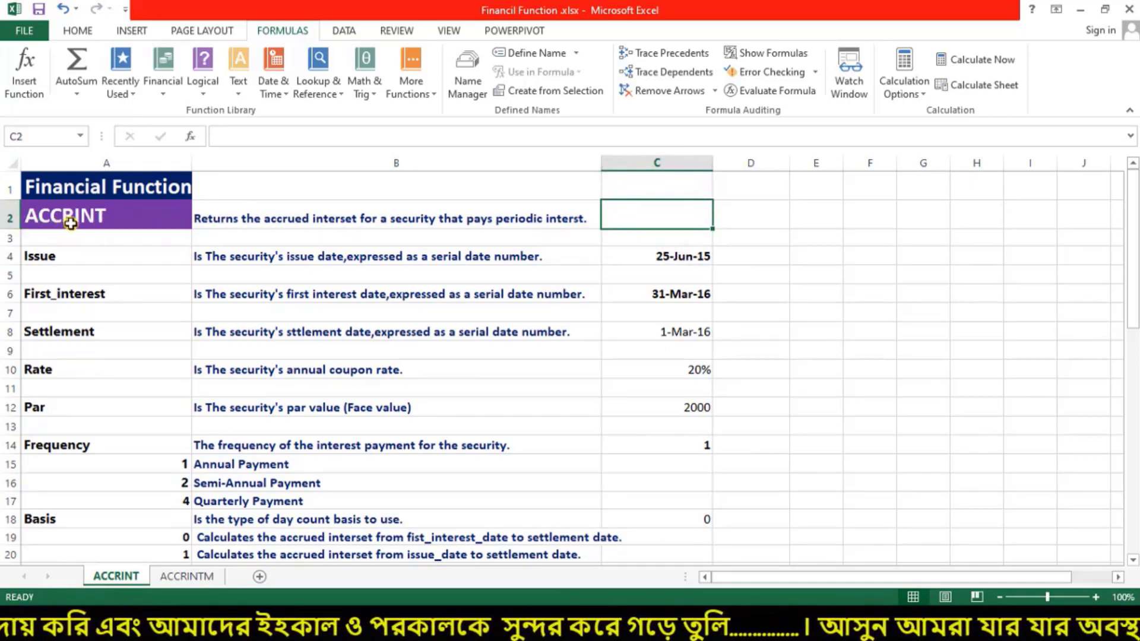
click(677, 216)
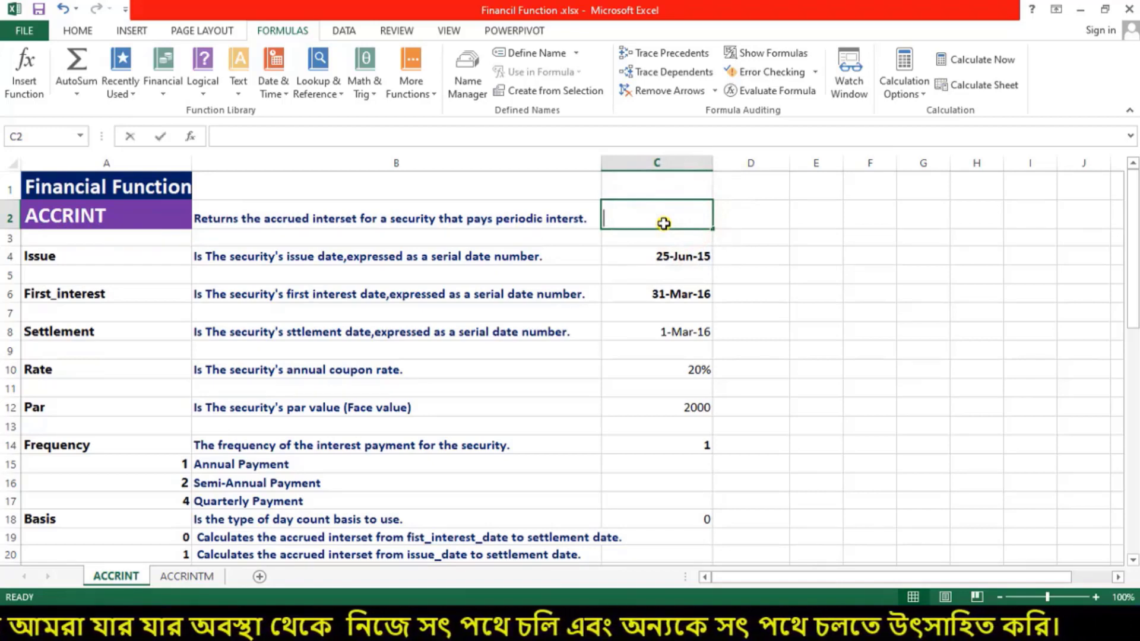
text(=)
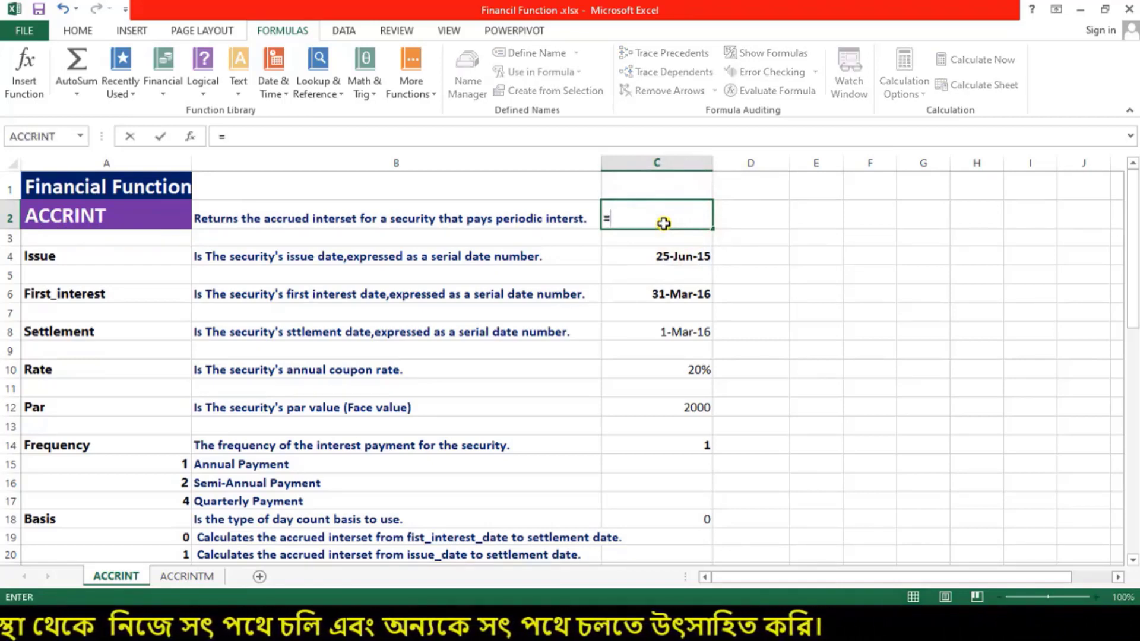
text(AC)
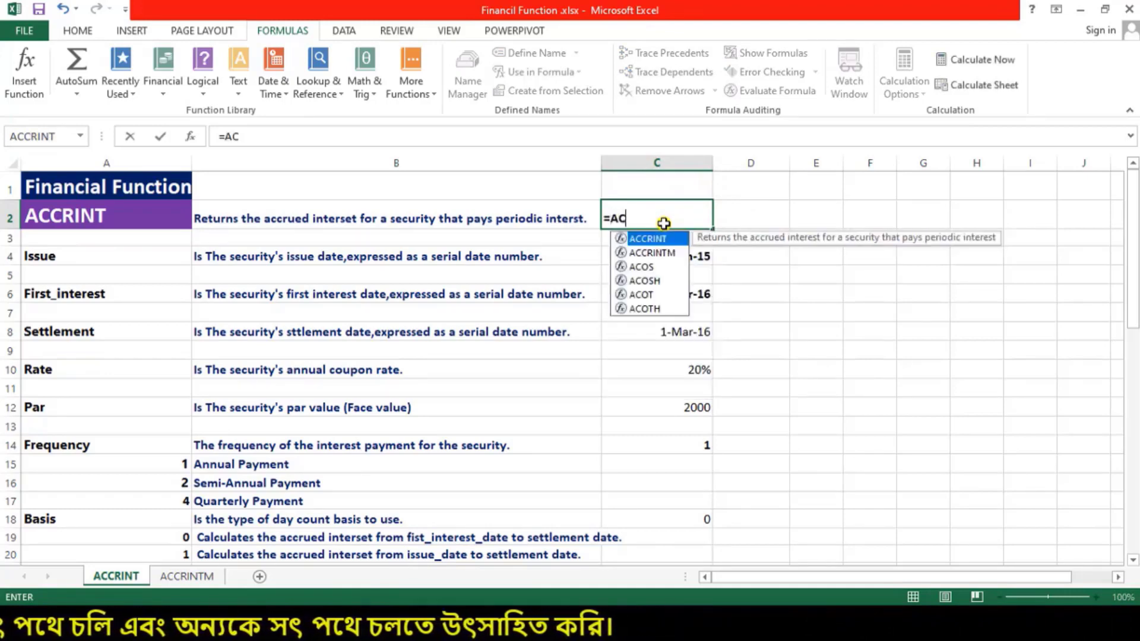
text(CRI)
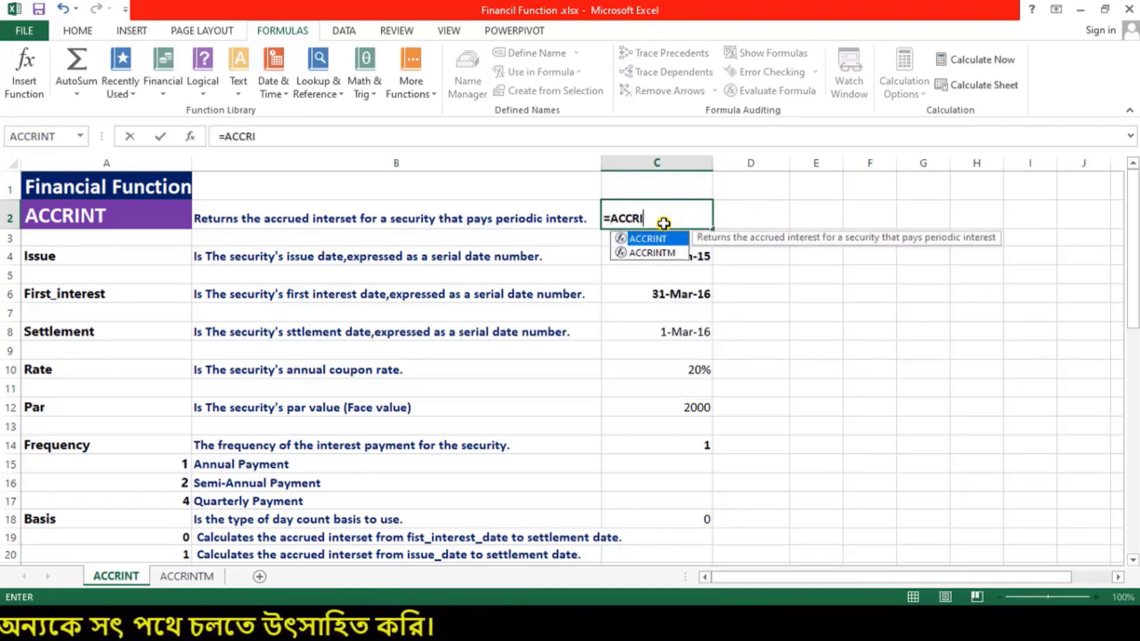
text(NT)
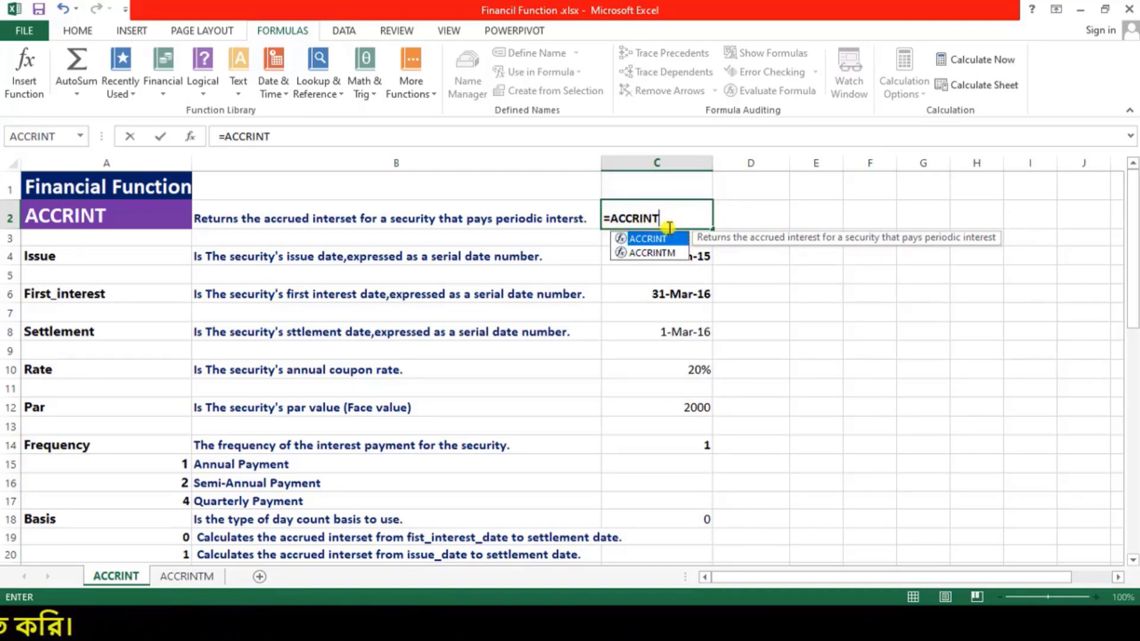
text(()
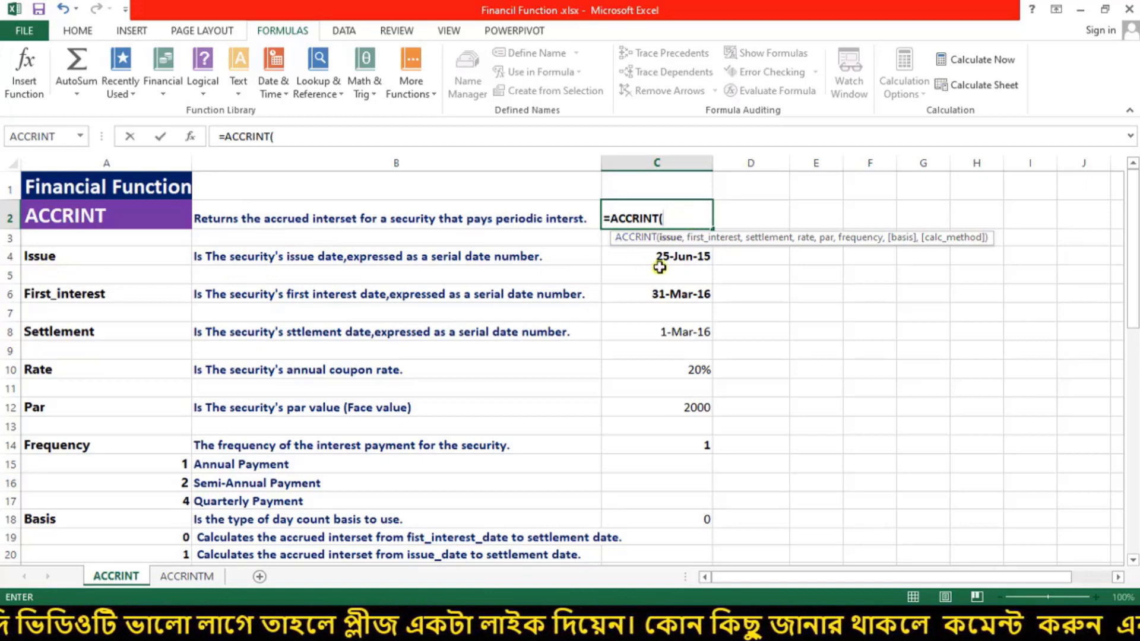
click(681, 257)
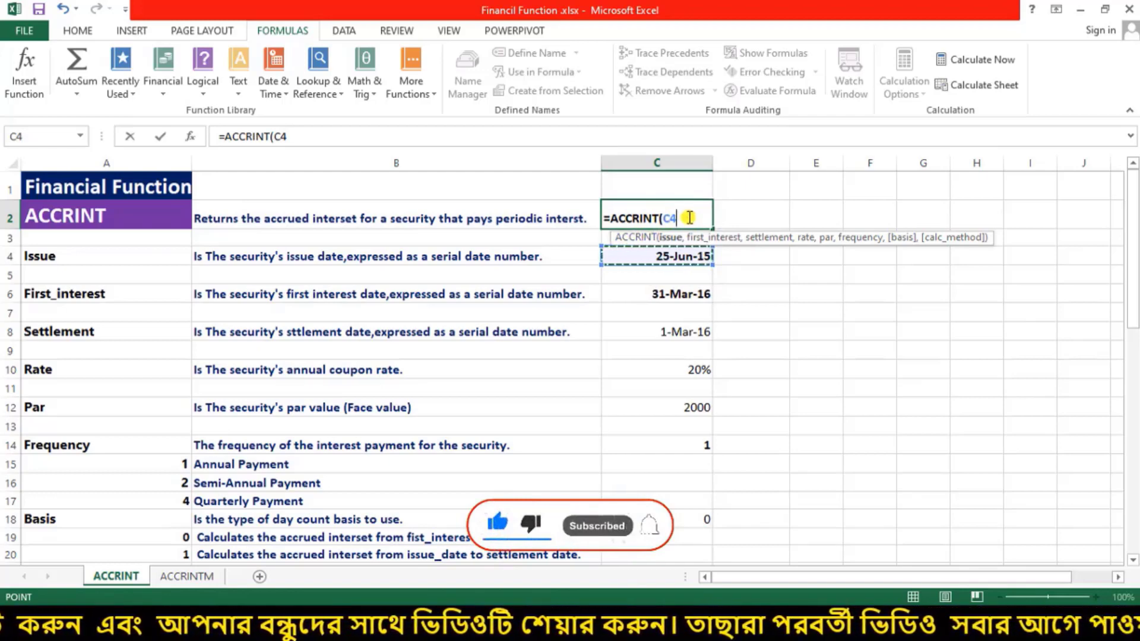
Step: Add C6, C8, C10 and C12 as comma-separated arguments, giving =ACCRINT(C4,C6,C8,C10,C12,
text(,)
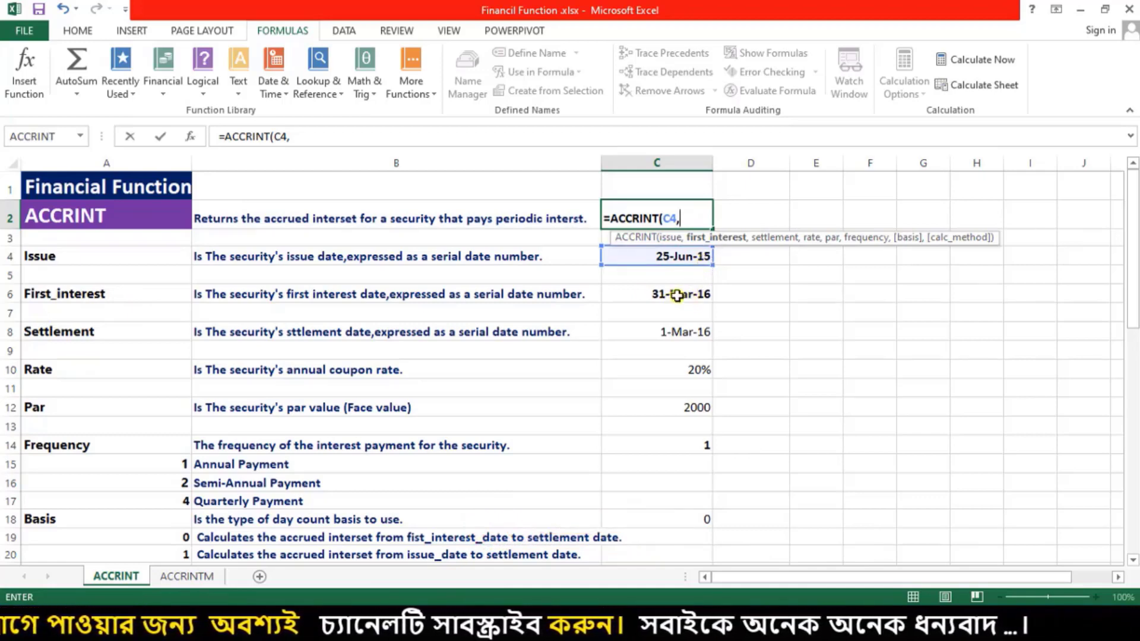
click(683, 297)
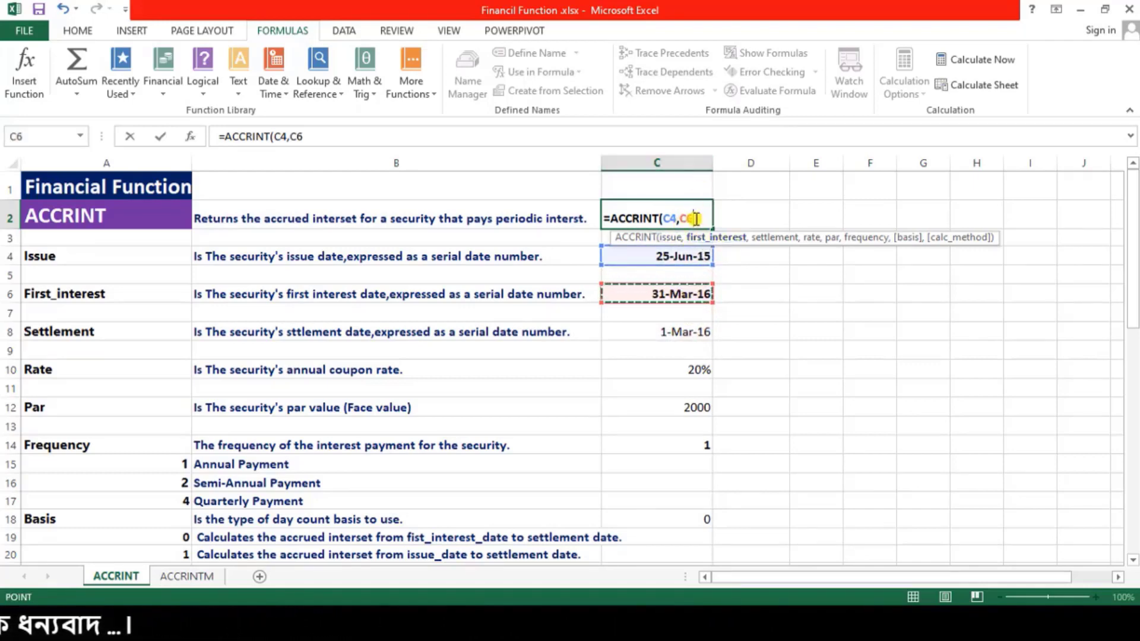
text(,)
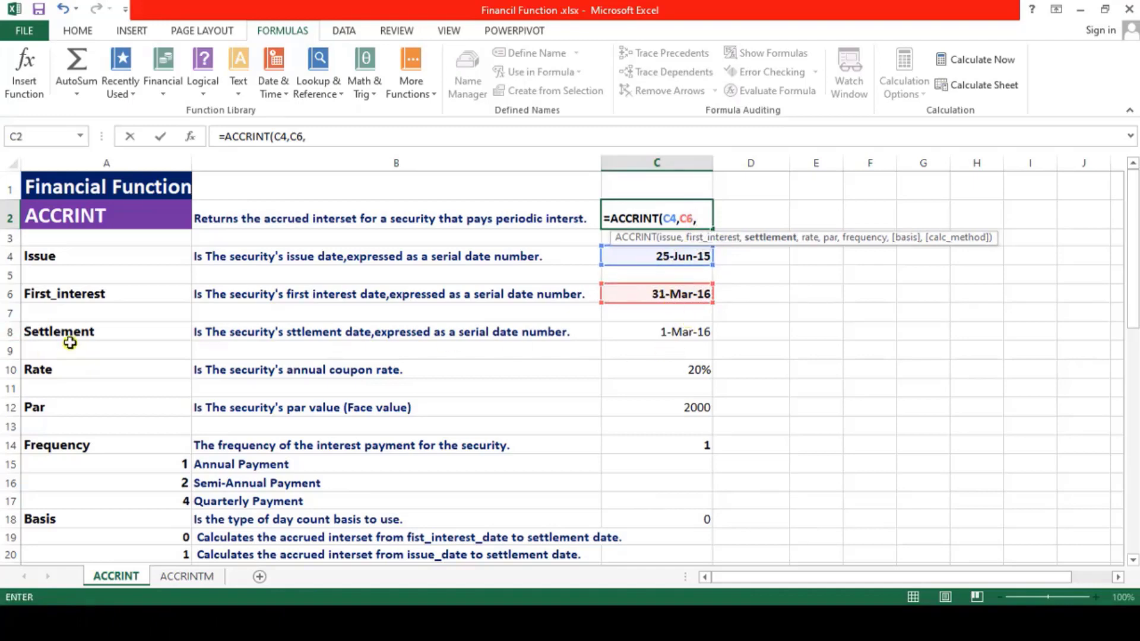
click(678, 334)
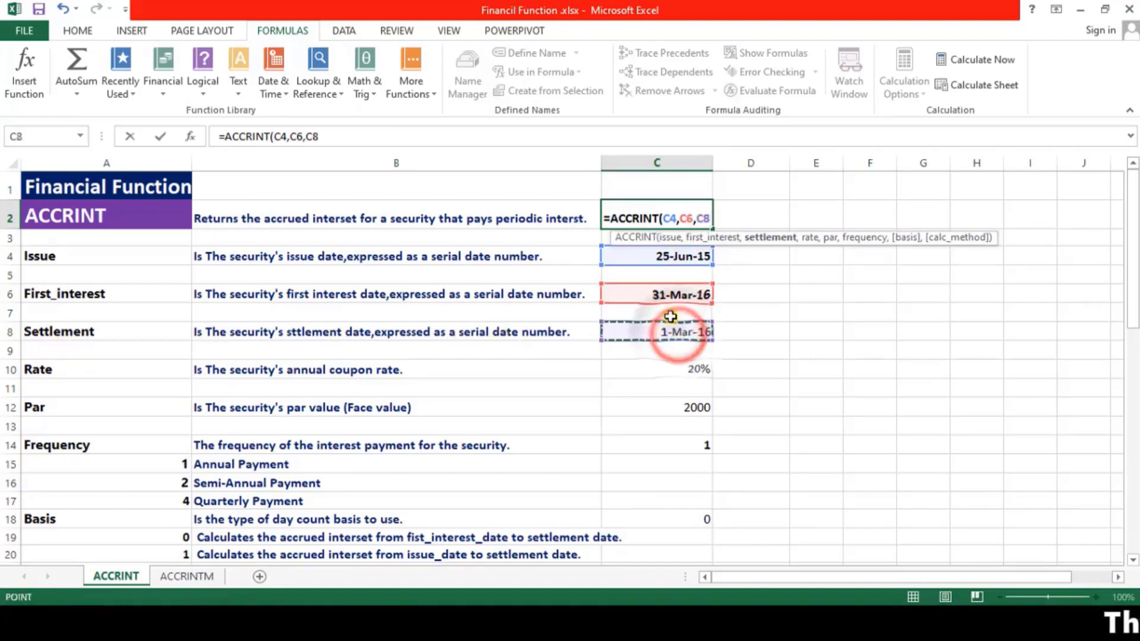
text(,)
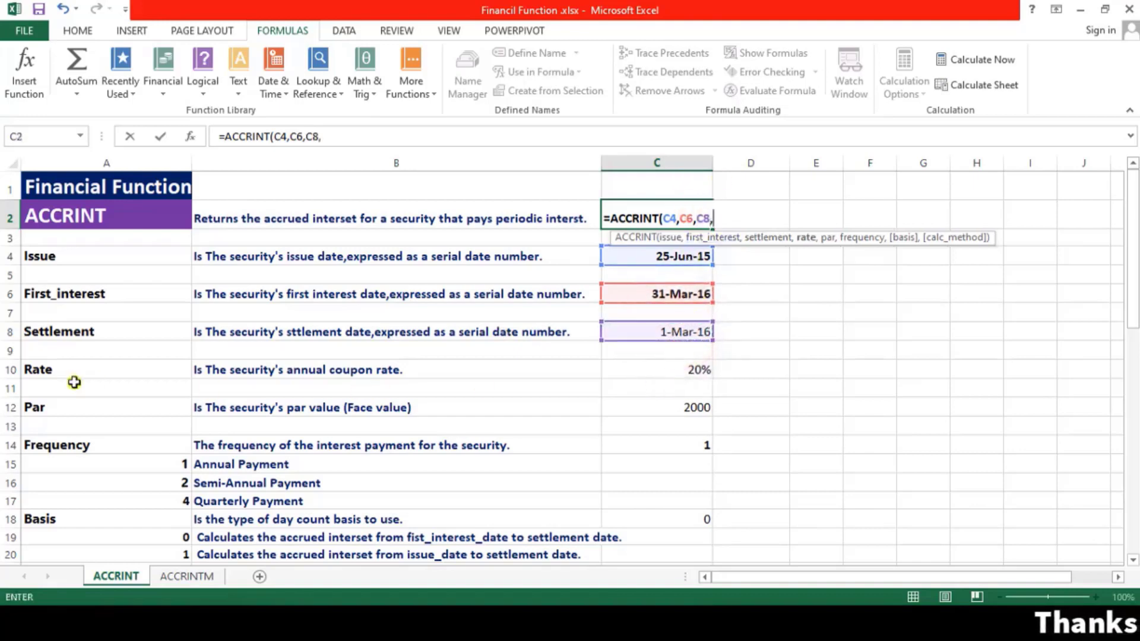
click(701, 371)
text(,)
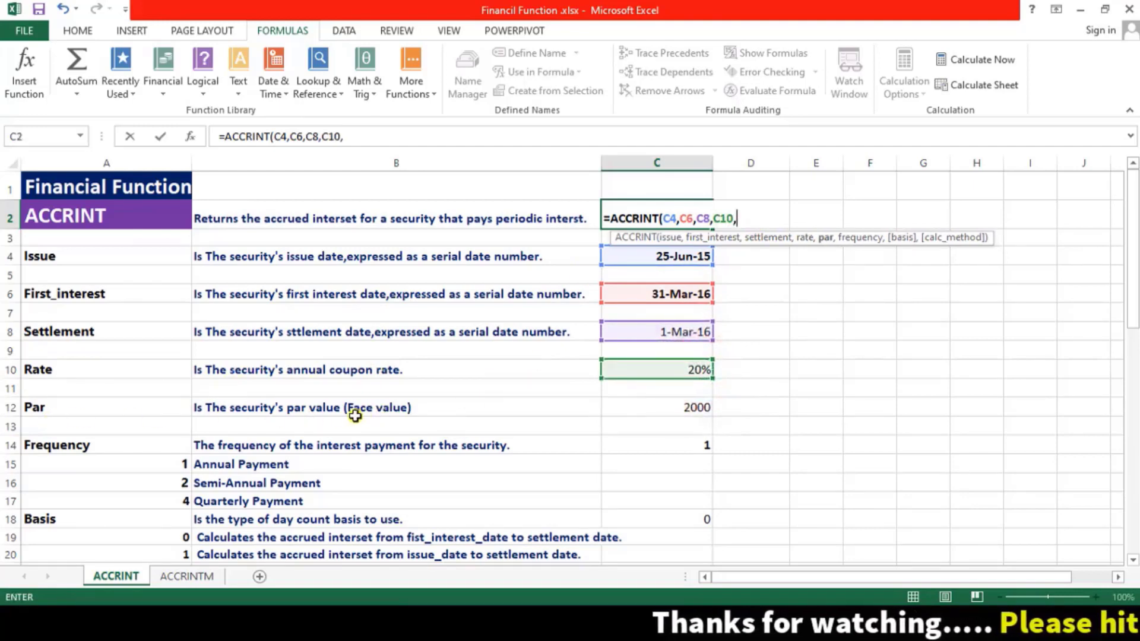
click(699, 409)
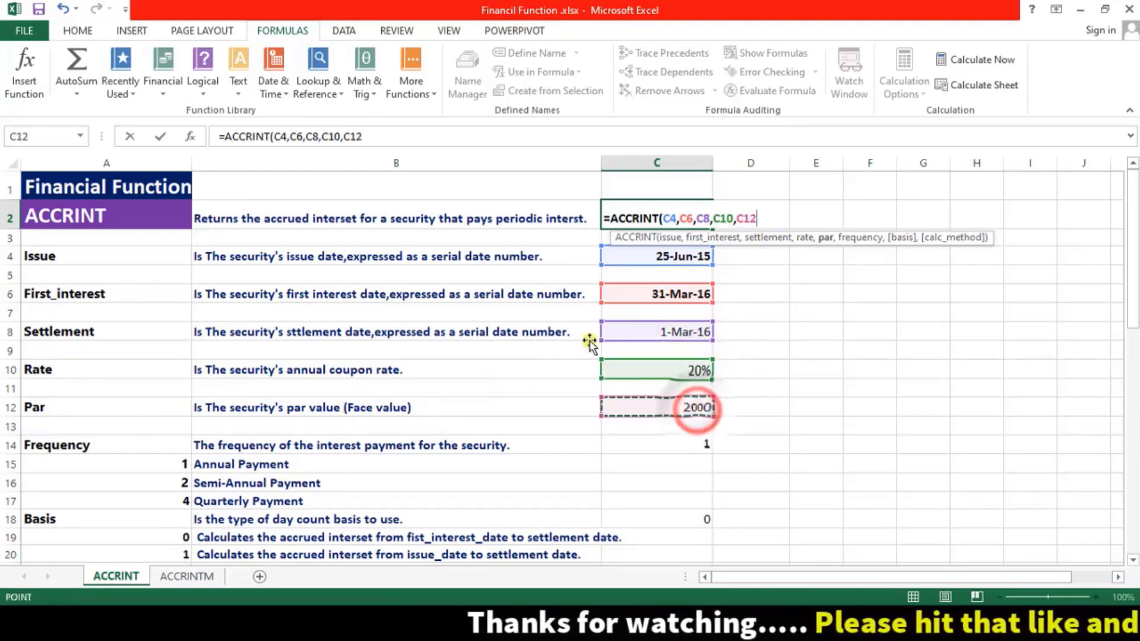
text(,)
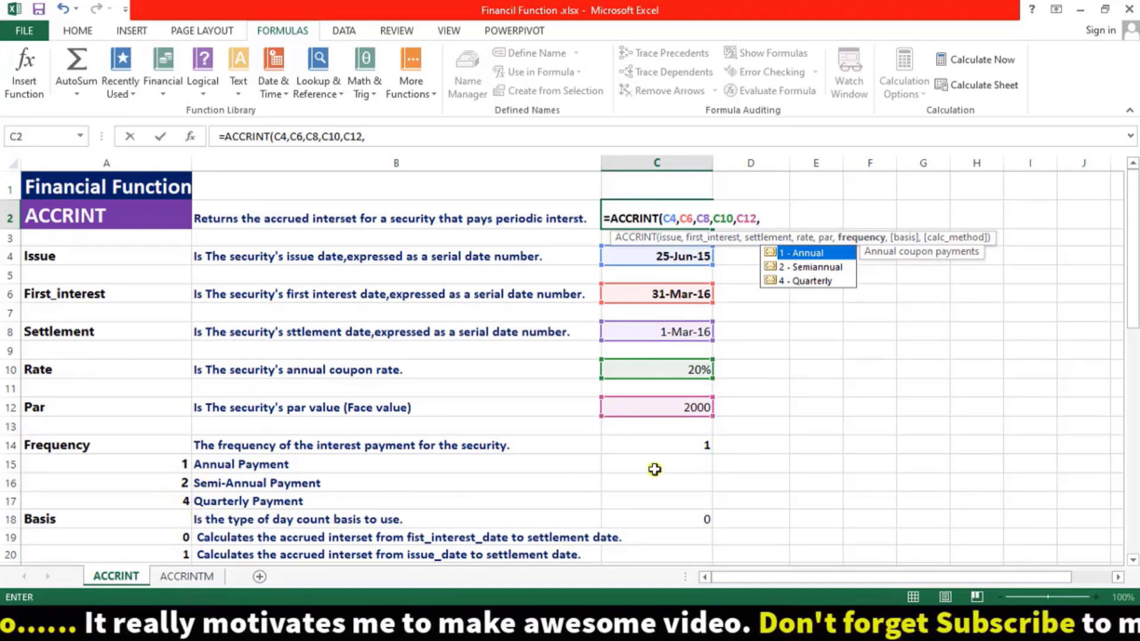
Step: Finish the formula with C14 and C18, close it and commit, showing 273.3333333
click(696, 447)
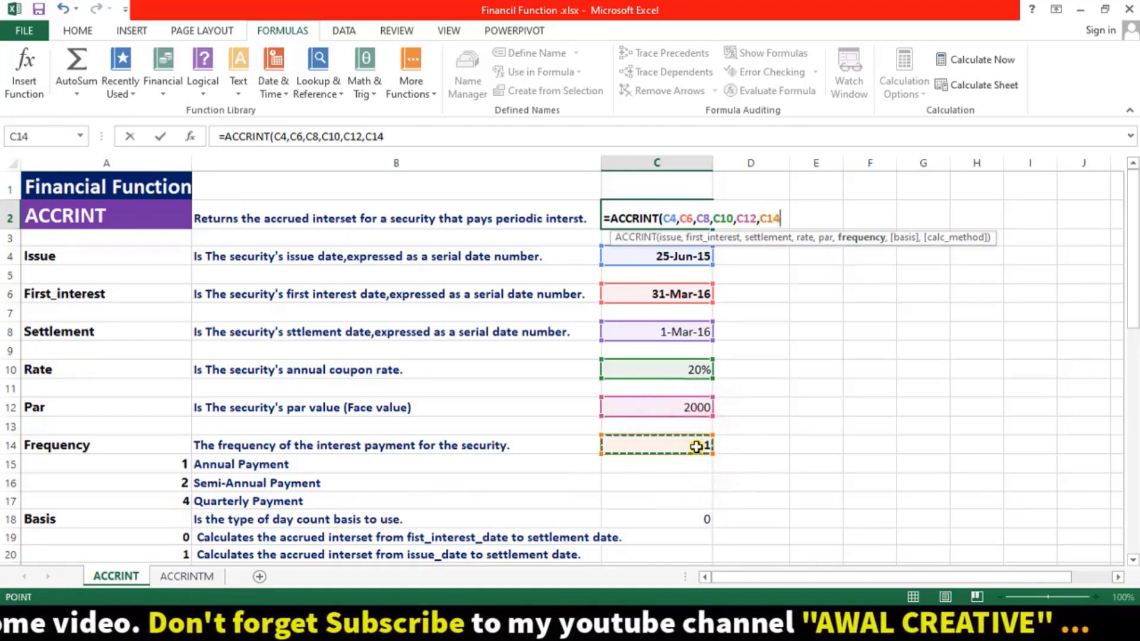
text(,)
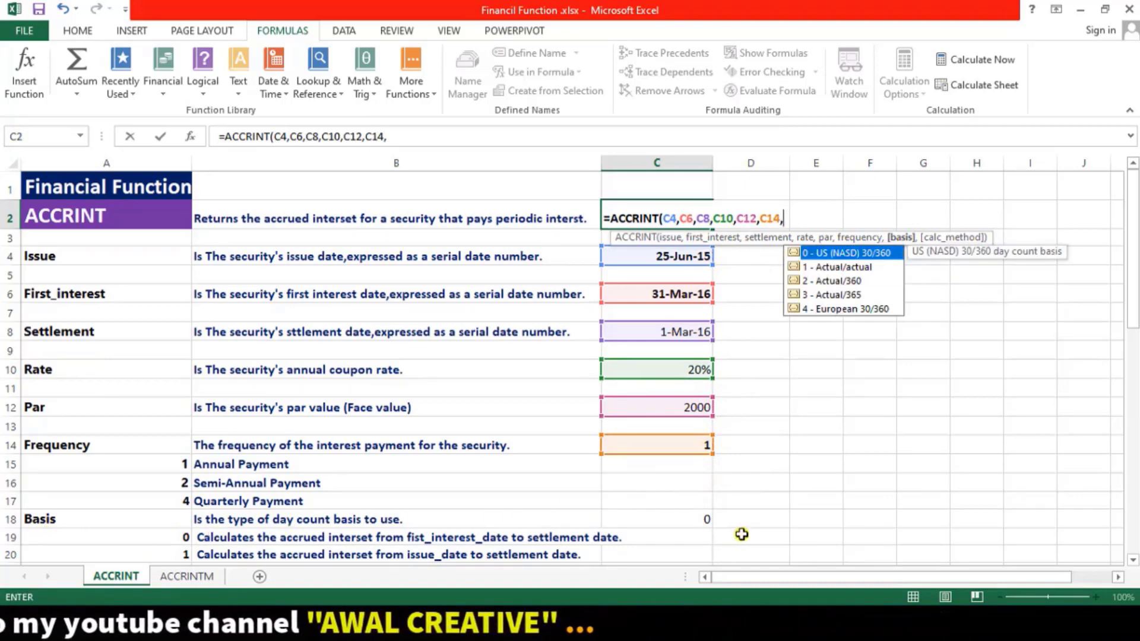
click(698, 522)
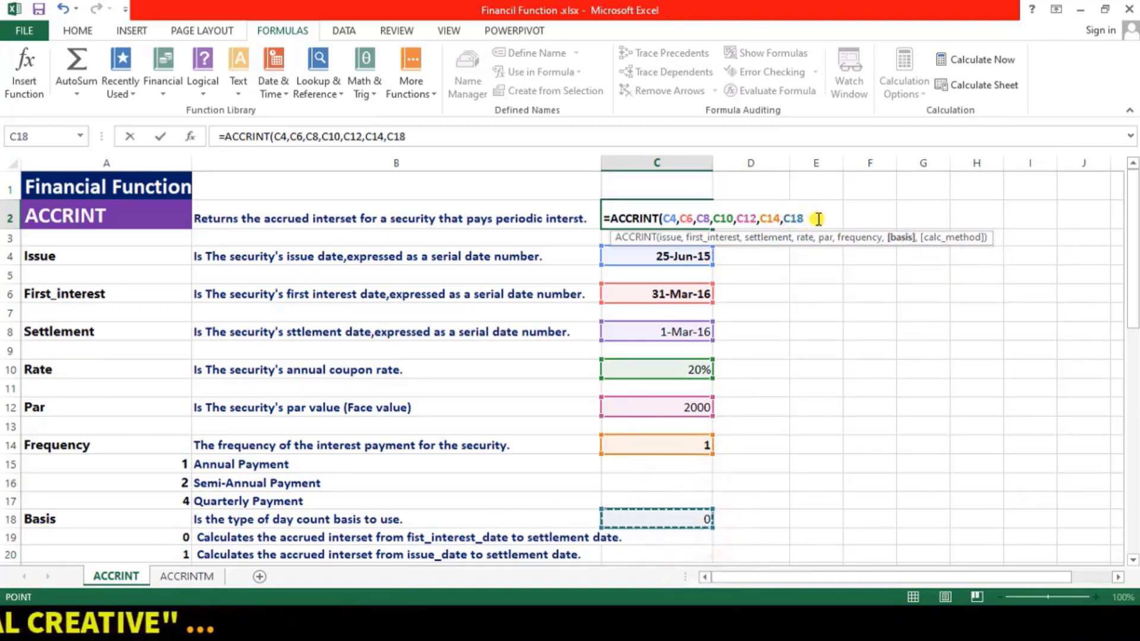
text())
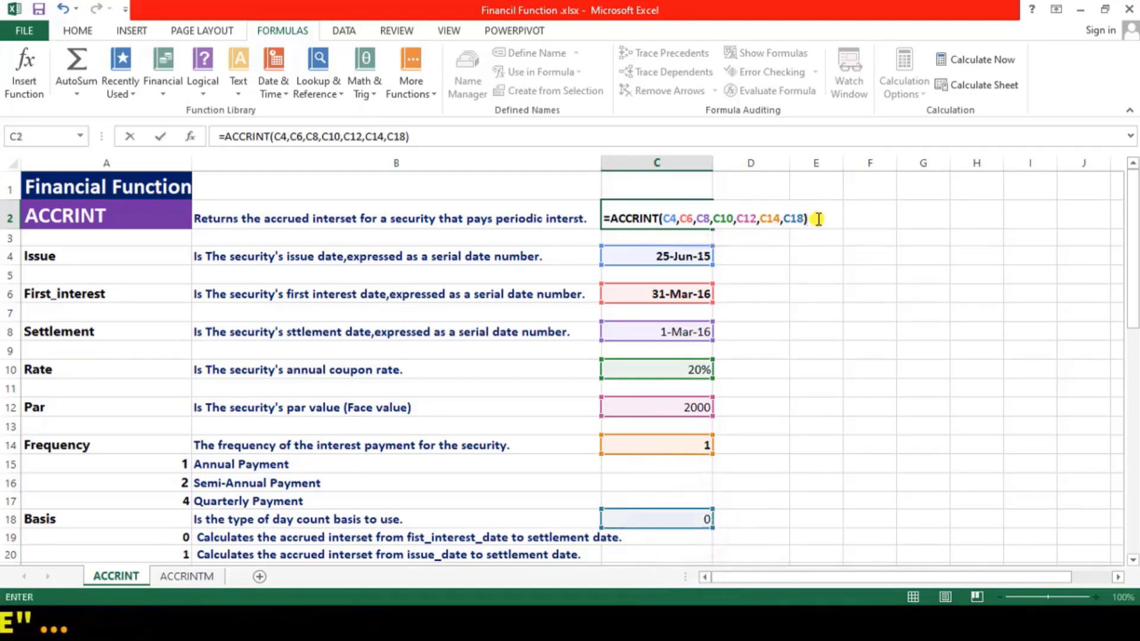
key(Return)
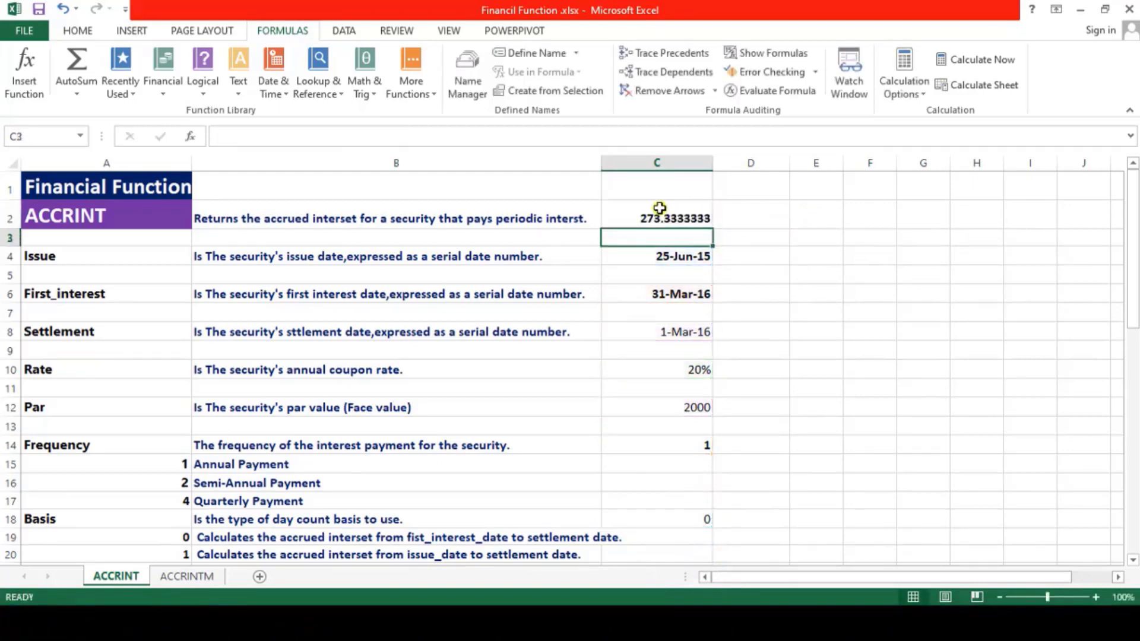
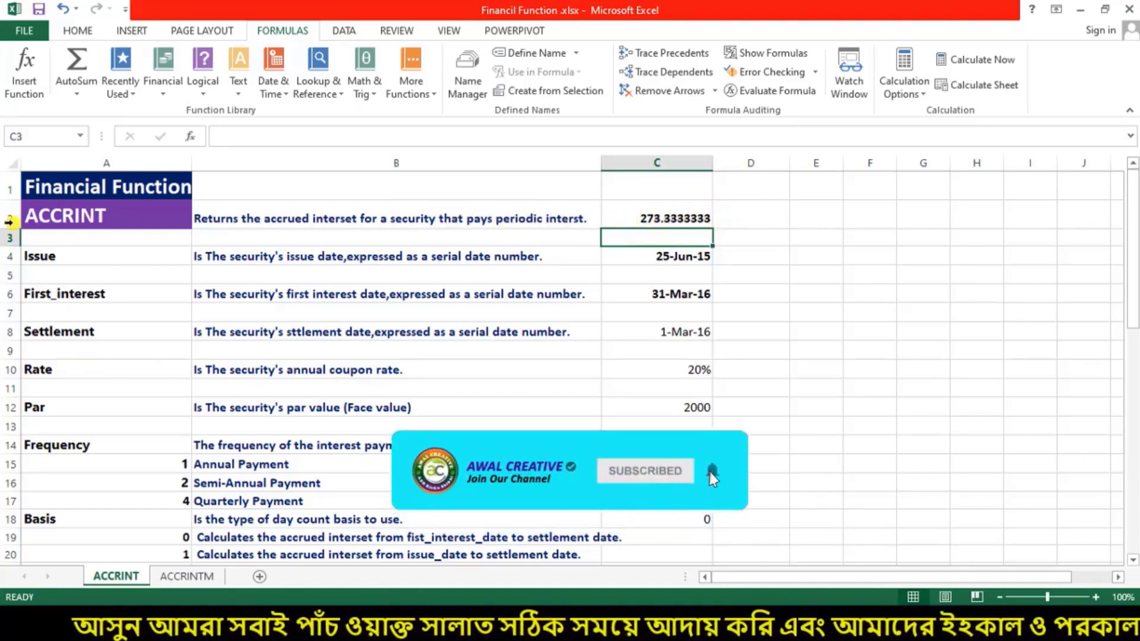
Step: Review the ACCRINT formula in C2, then switch to the ACCRINTM sheet
click(692, 220)
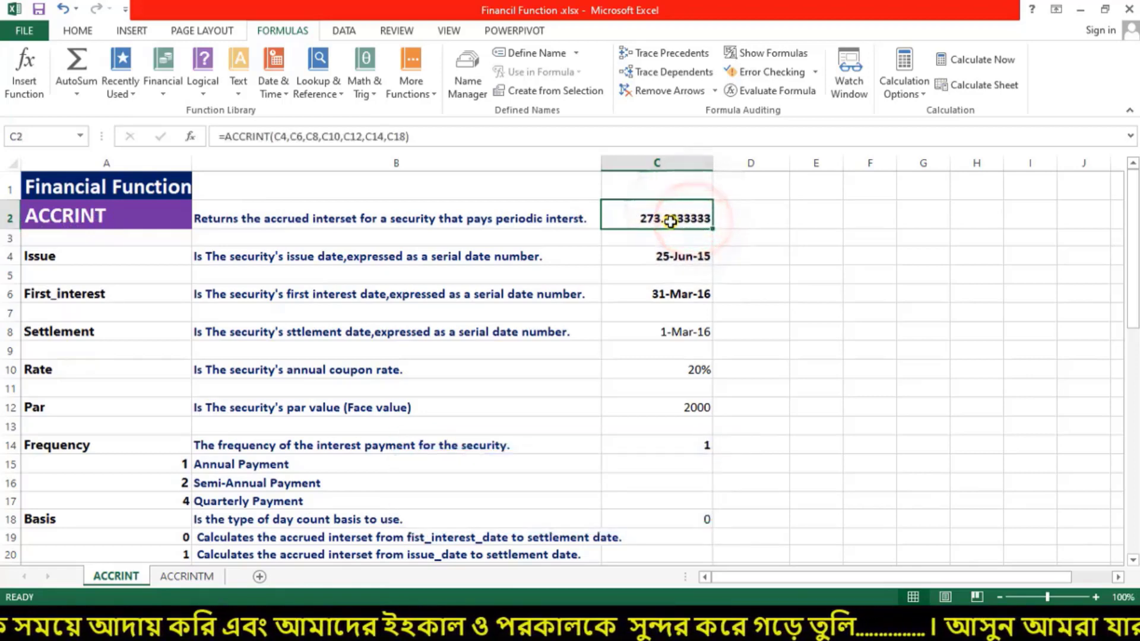
click(162, 83)
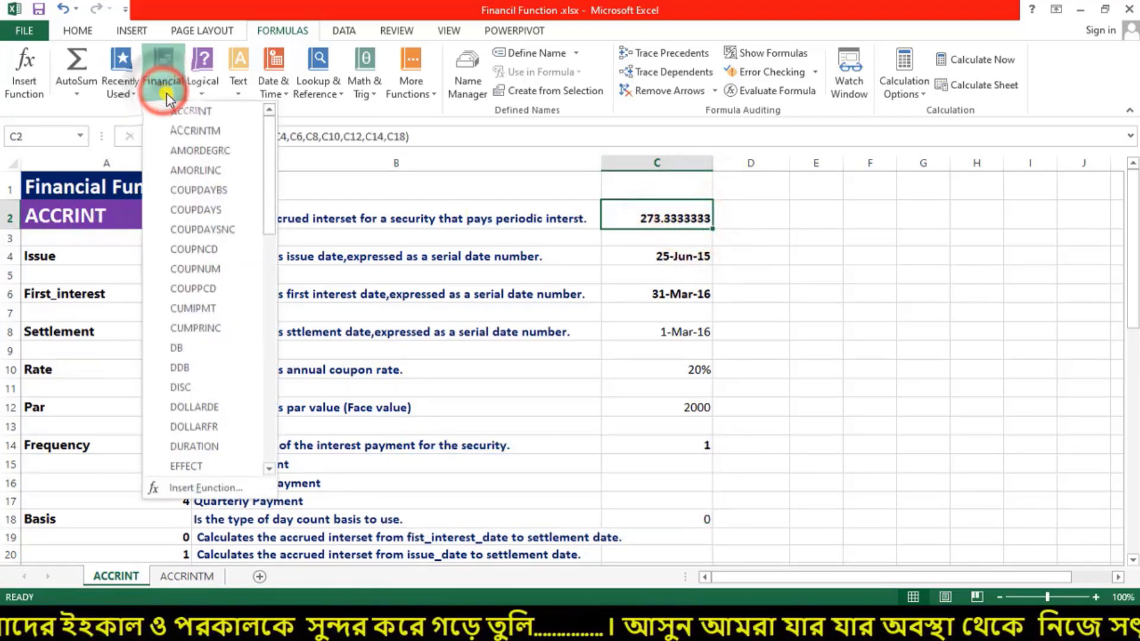
mouse_move(194, 131)
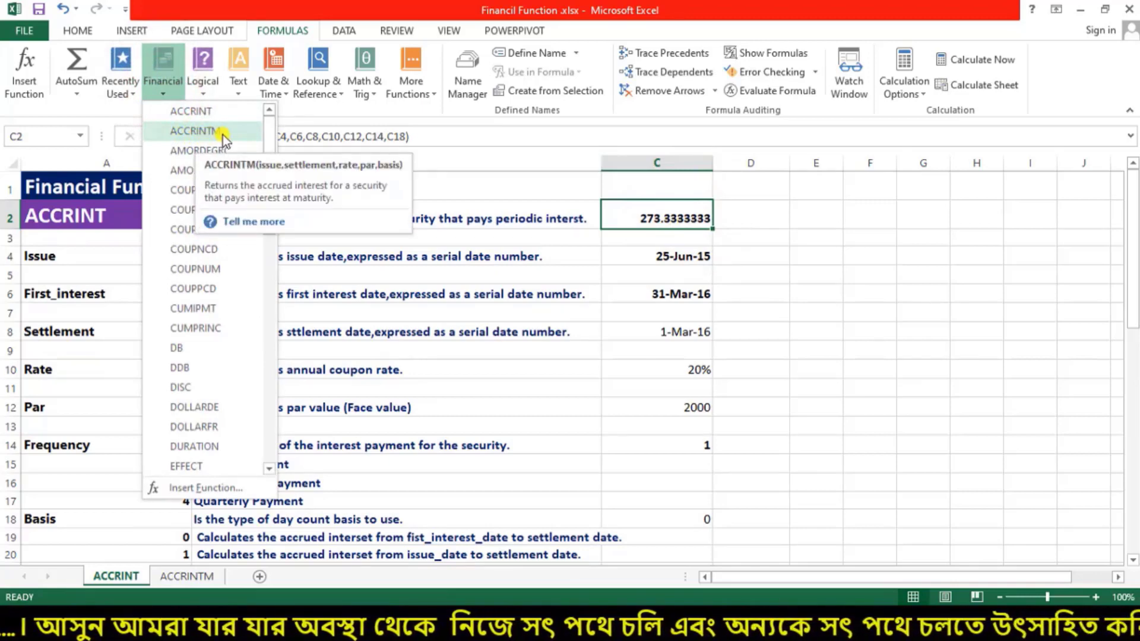
click(823, 270)
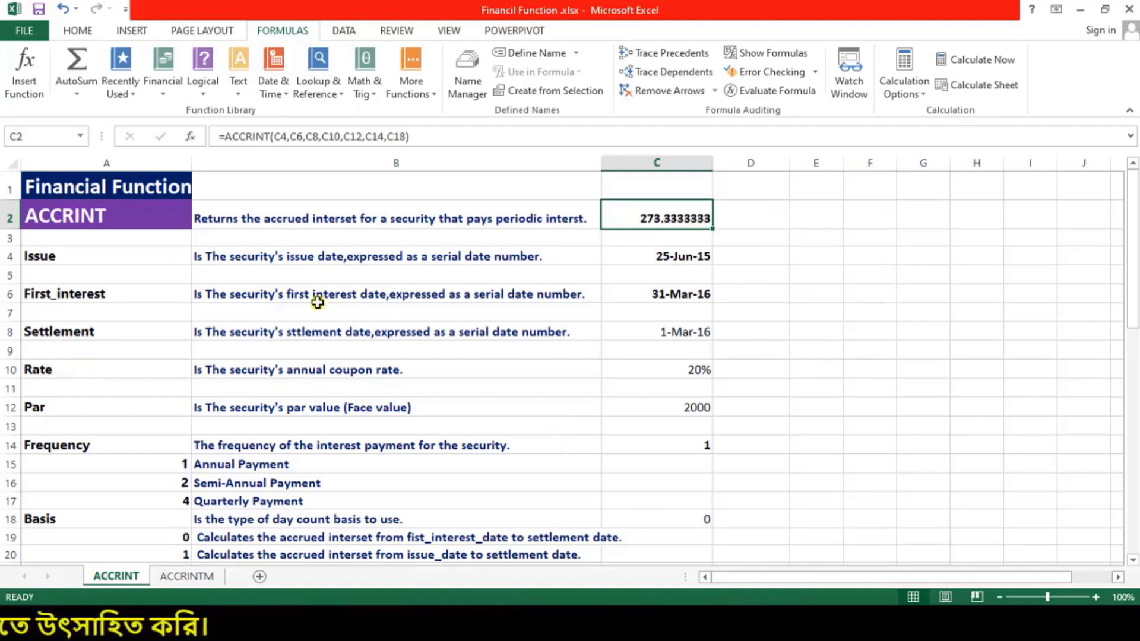
click(193, 576)
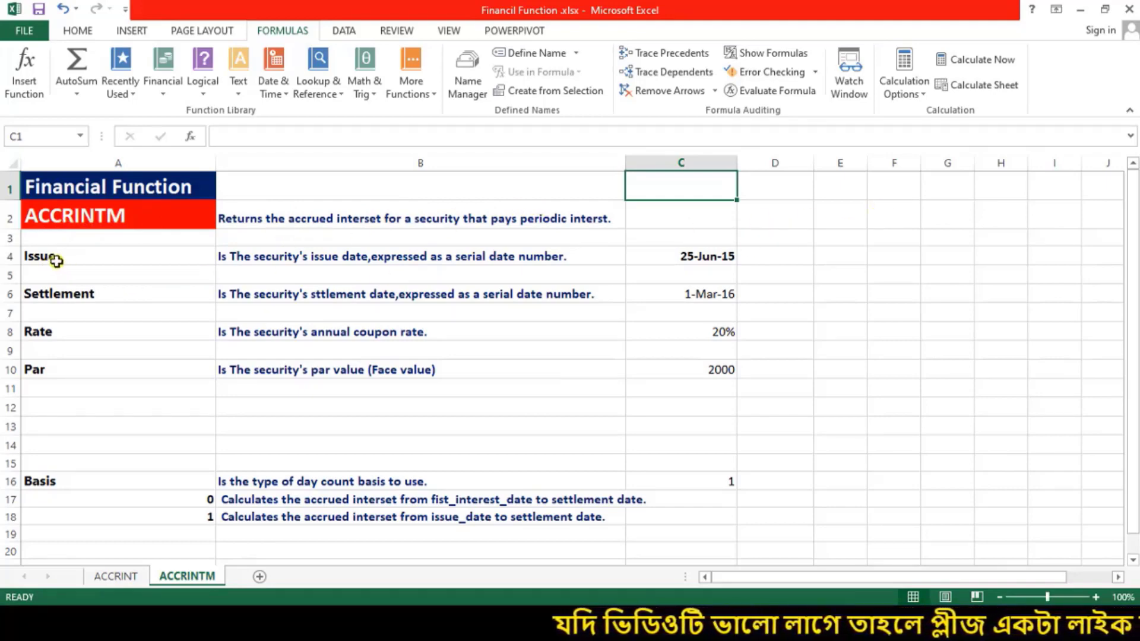
click(116, 575)
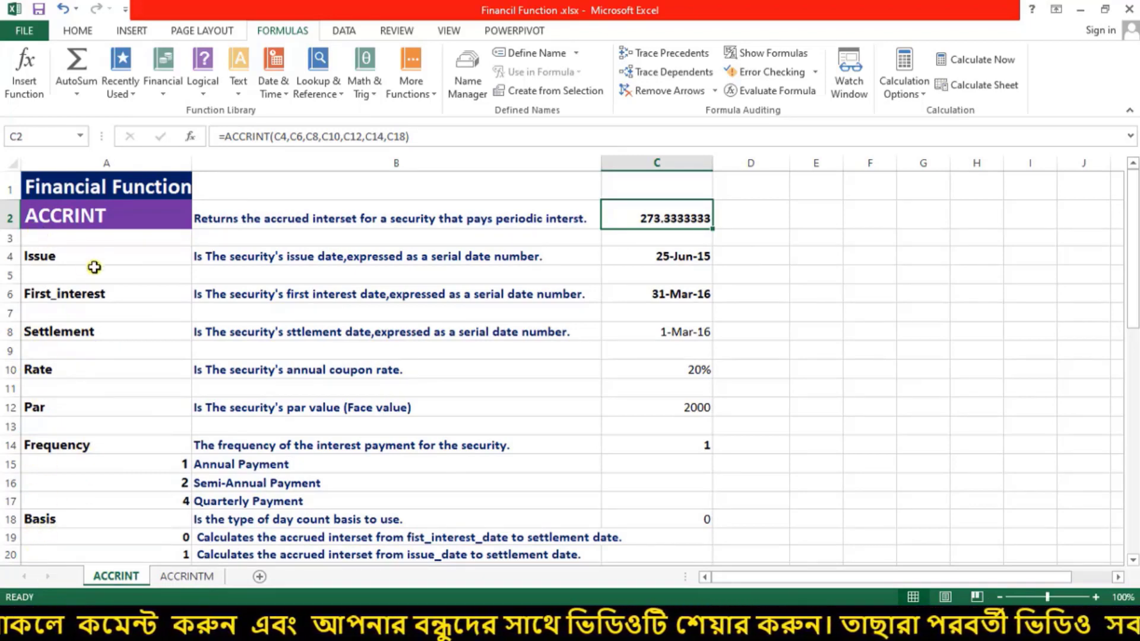
click(182, 576)
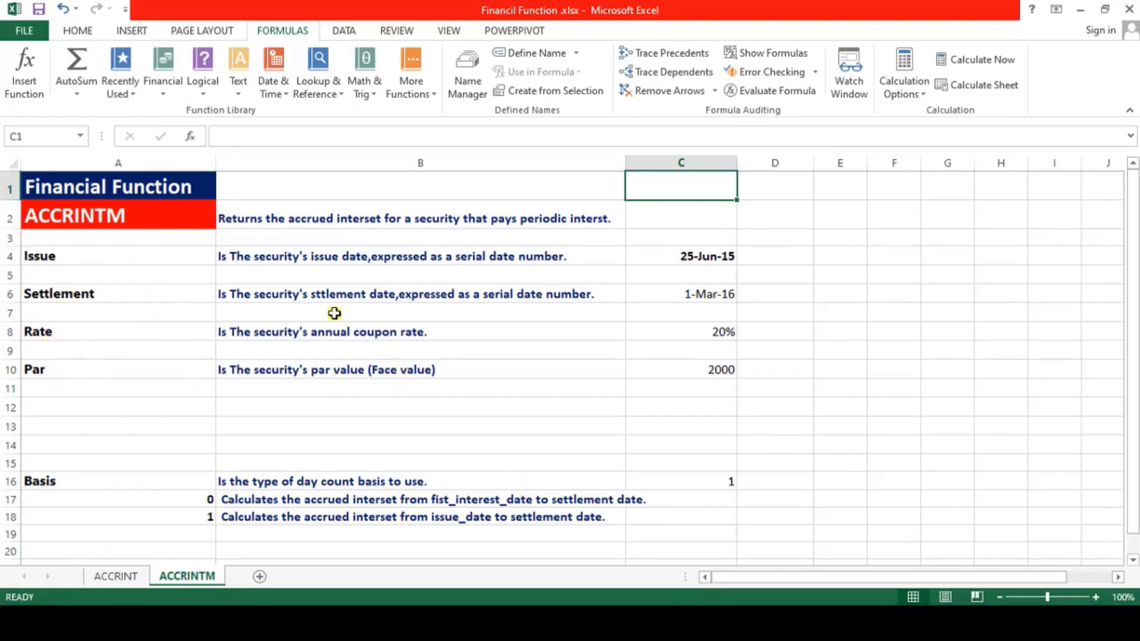
click(664, 192)
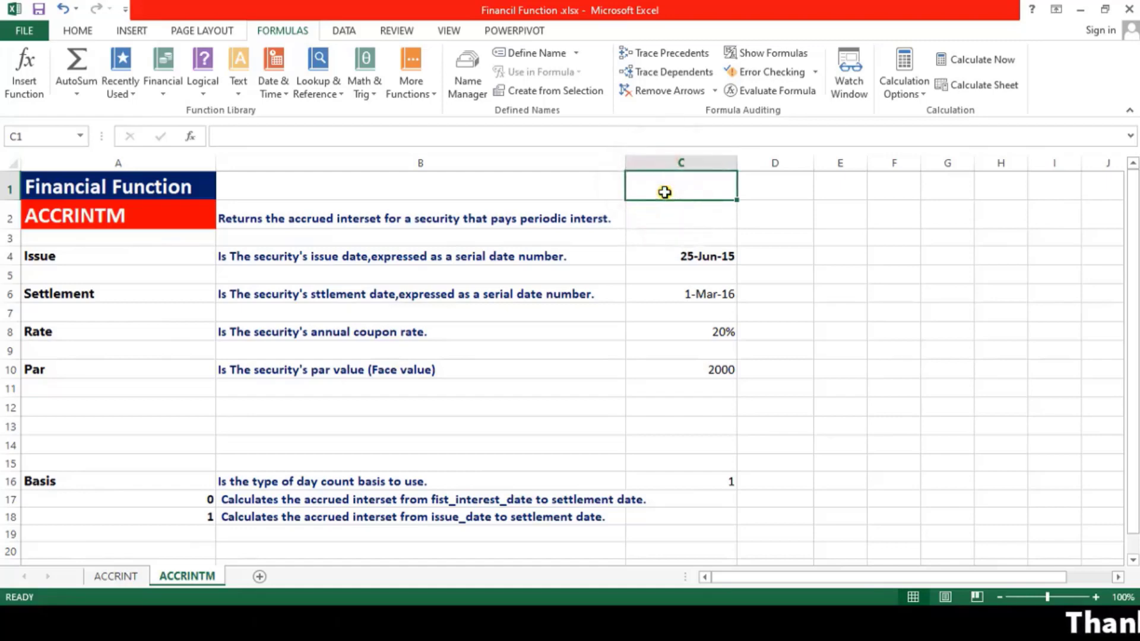
text(=)
Step: Cancel the stray entry in C1 and select cell C2
click(675, 219)
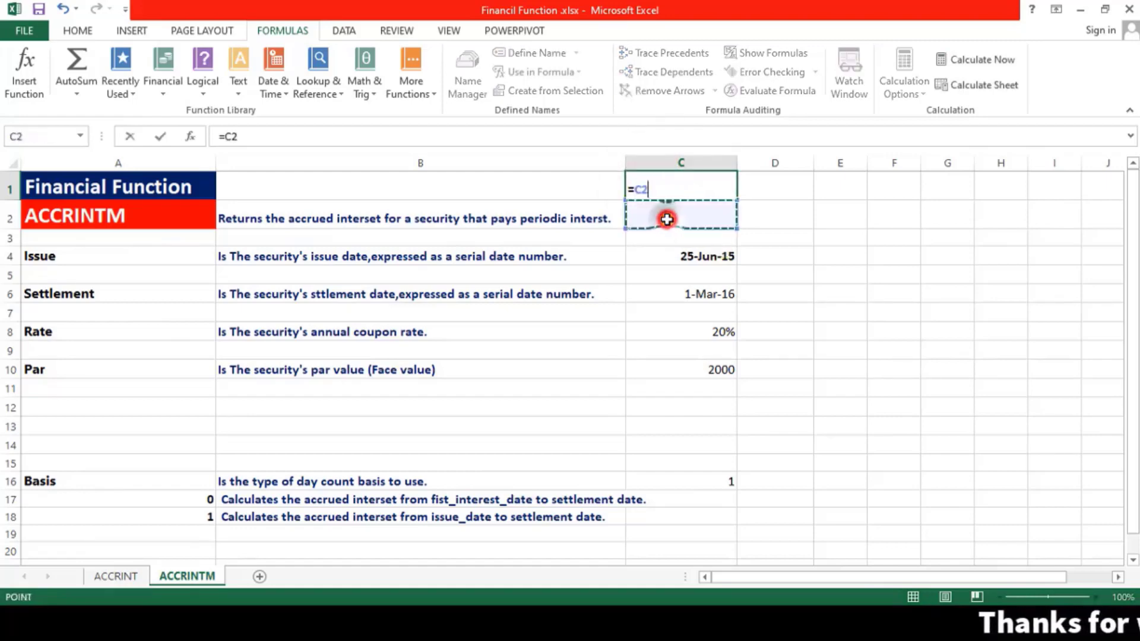
key(Escape)
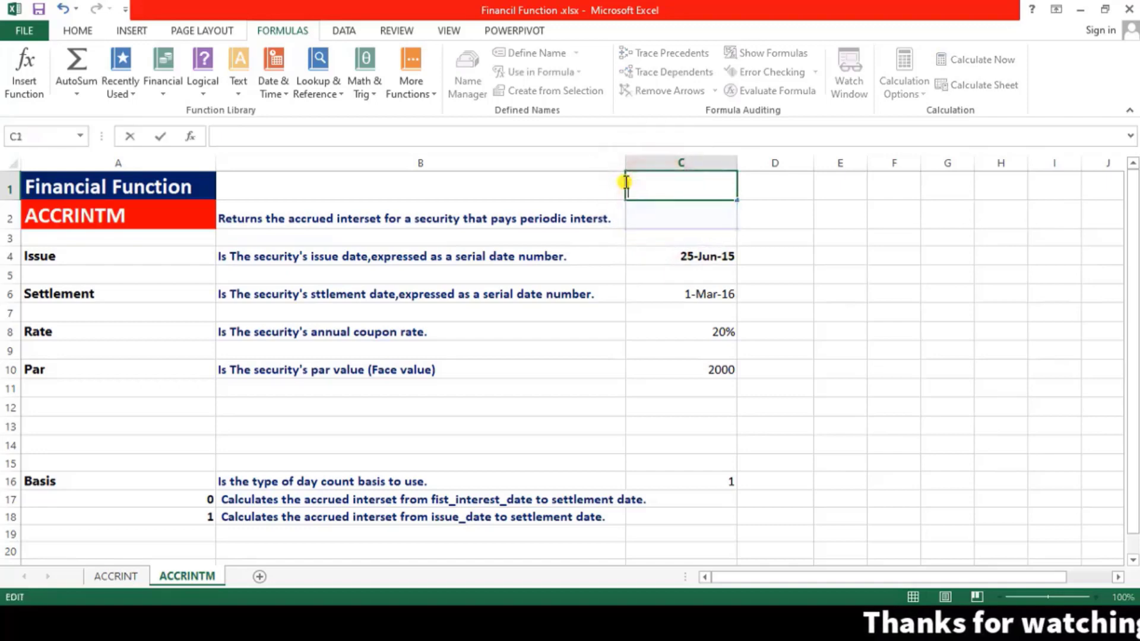
click(643, 216)
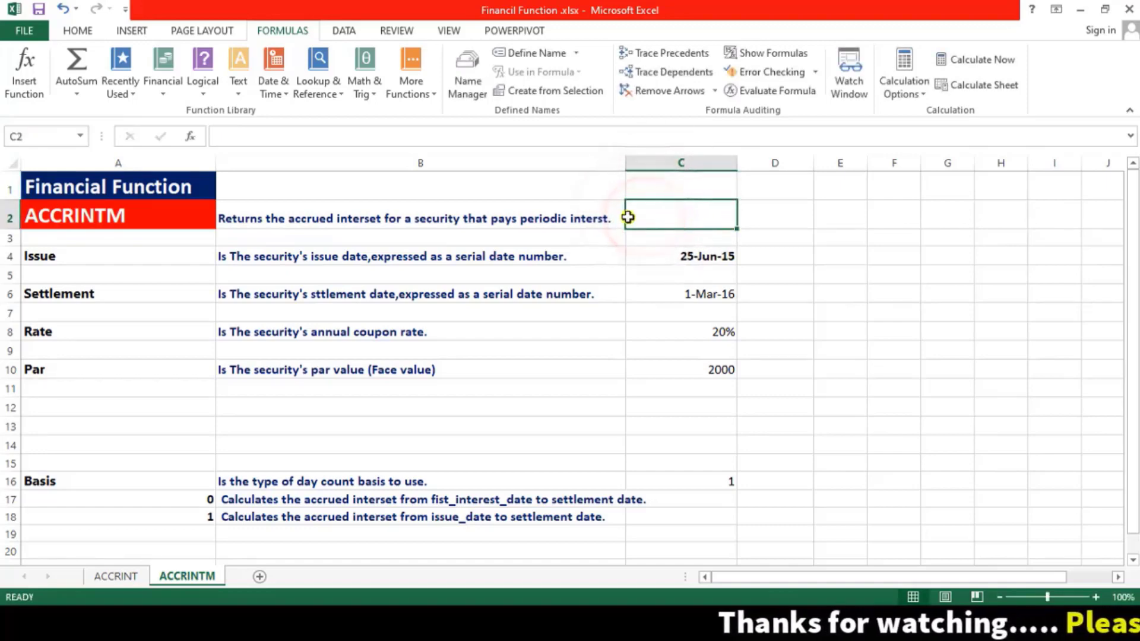
Step: Enter =accrintm(C4,C6,C8,C10,C16) in C2 to get 273.2240437
text(=)
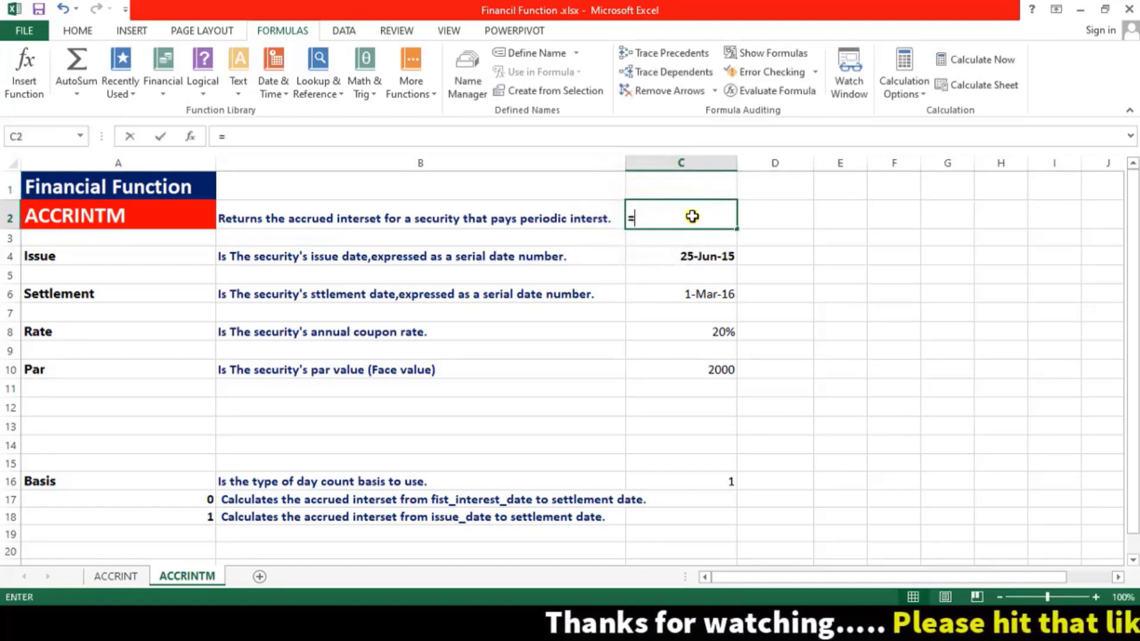
text(a)
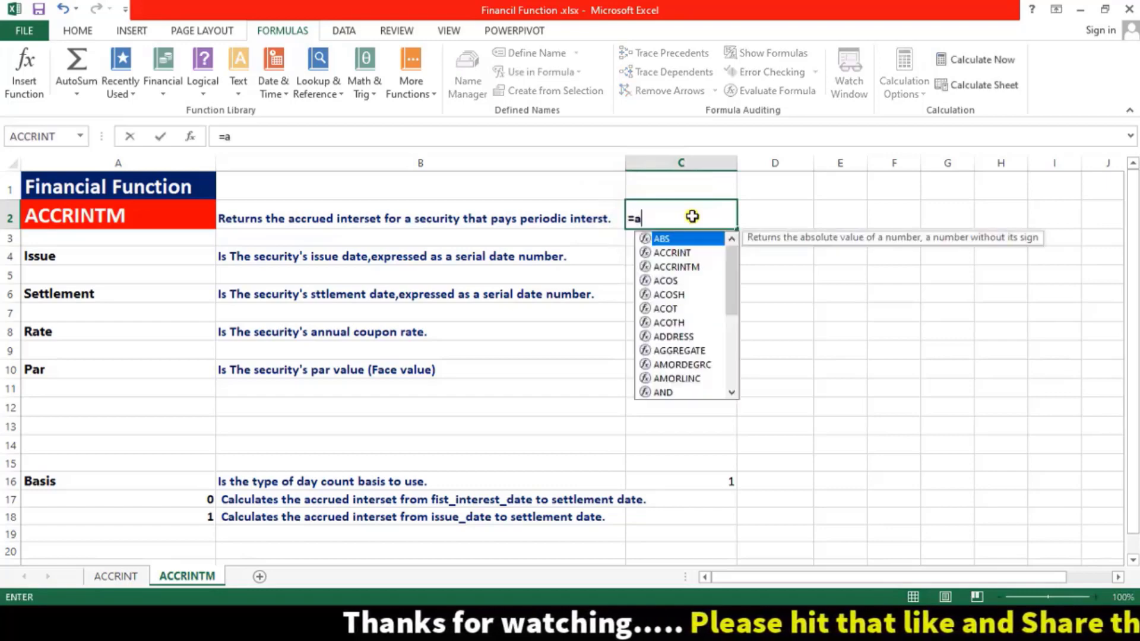
text(cc)
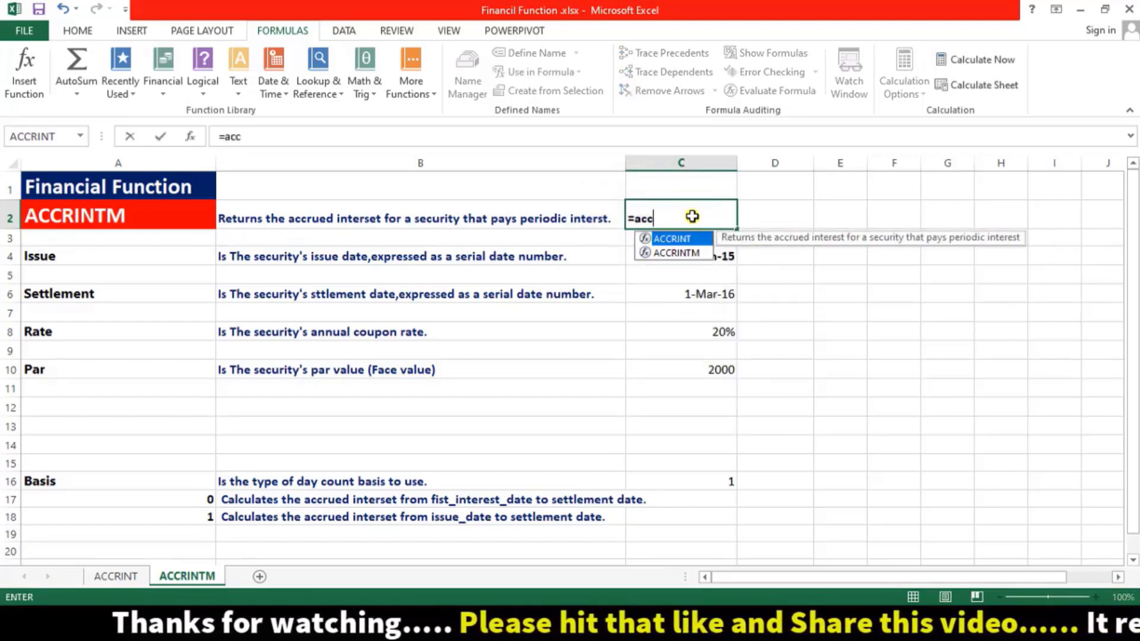
text(rintm)
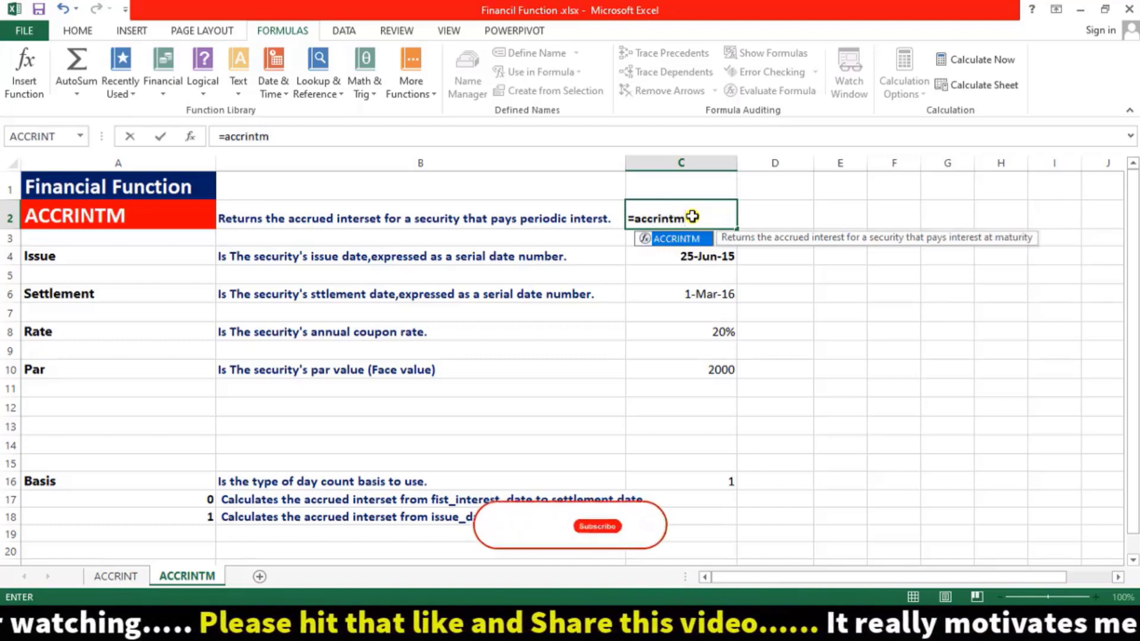
text(()
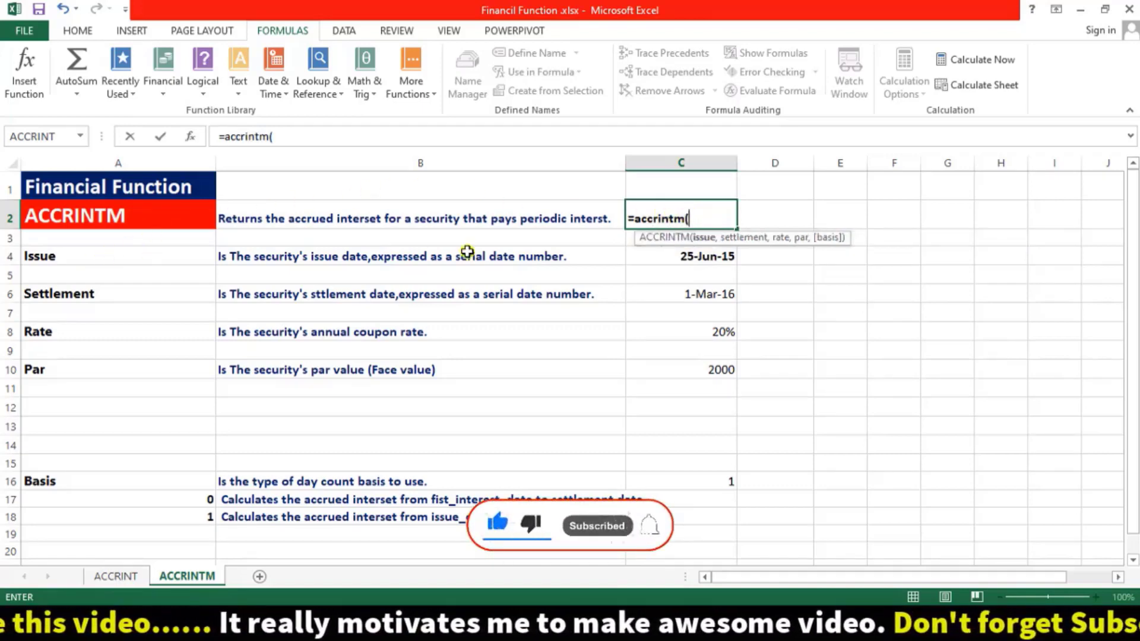
click(707, 257)
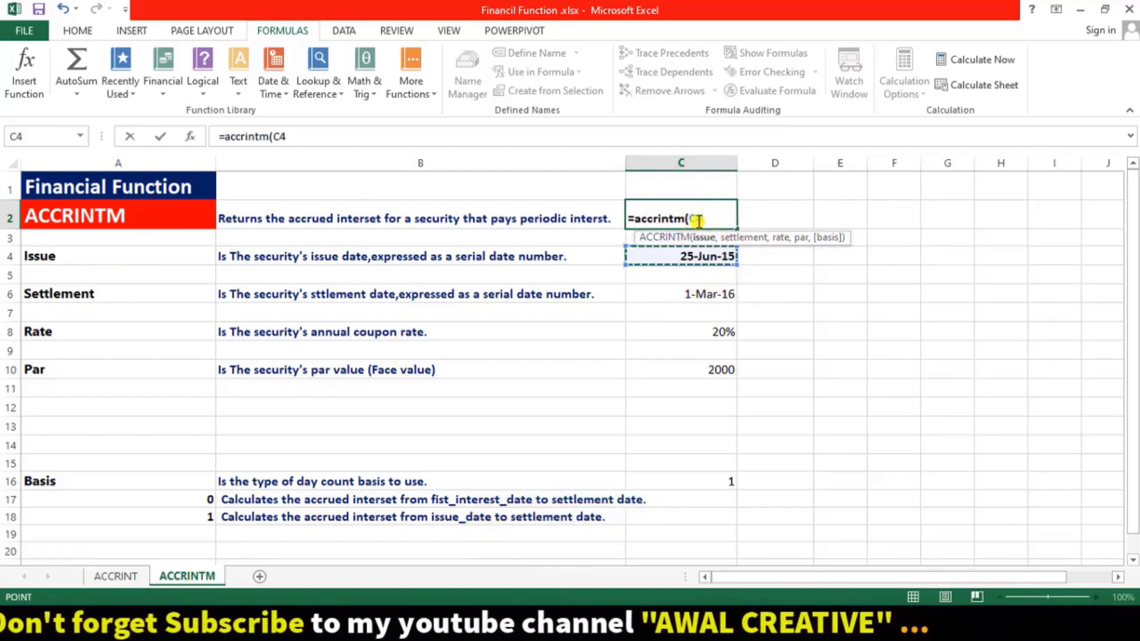
text(,)
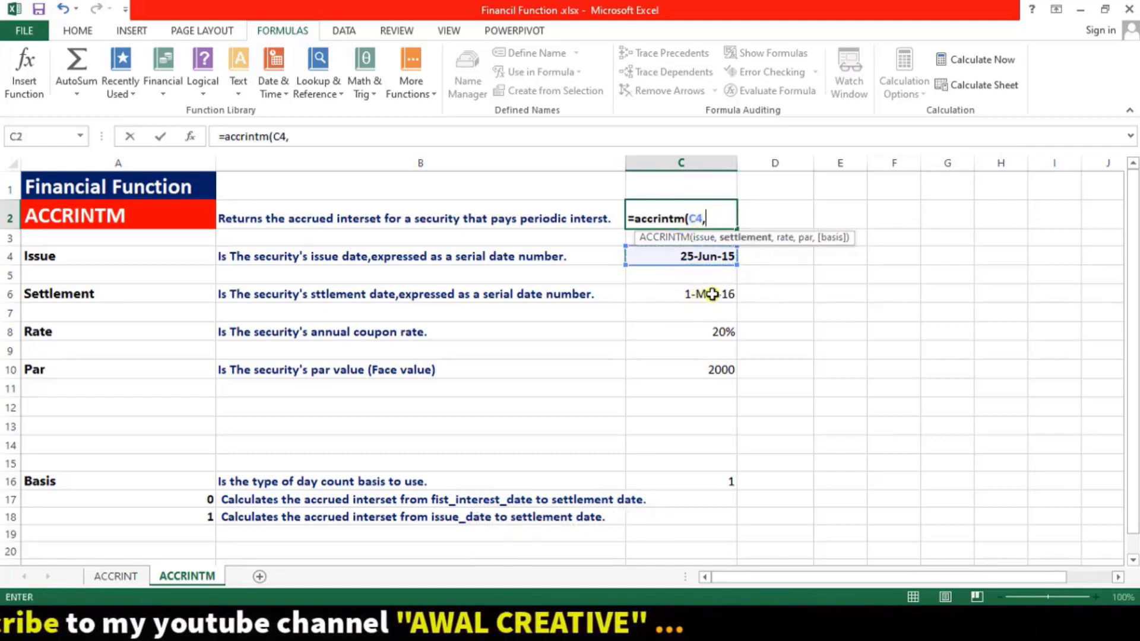
click(708, 294)
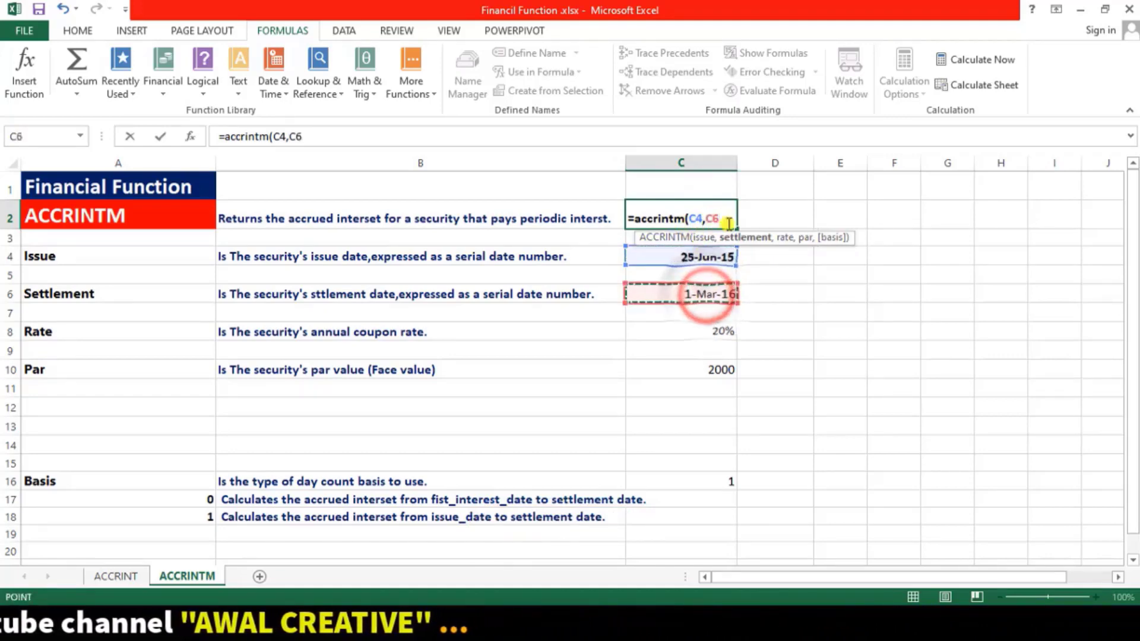
text(,)
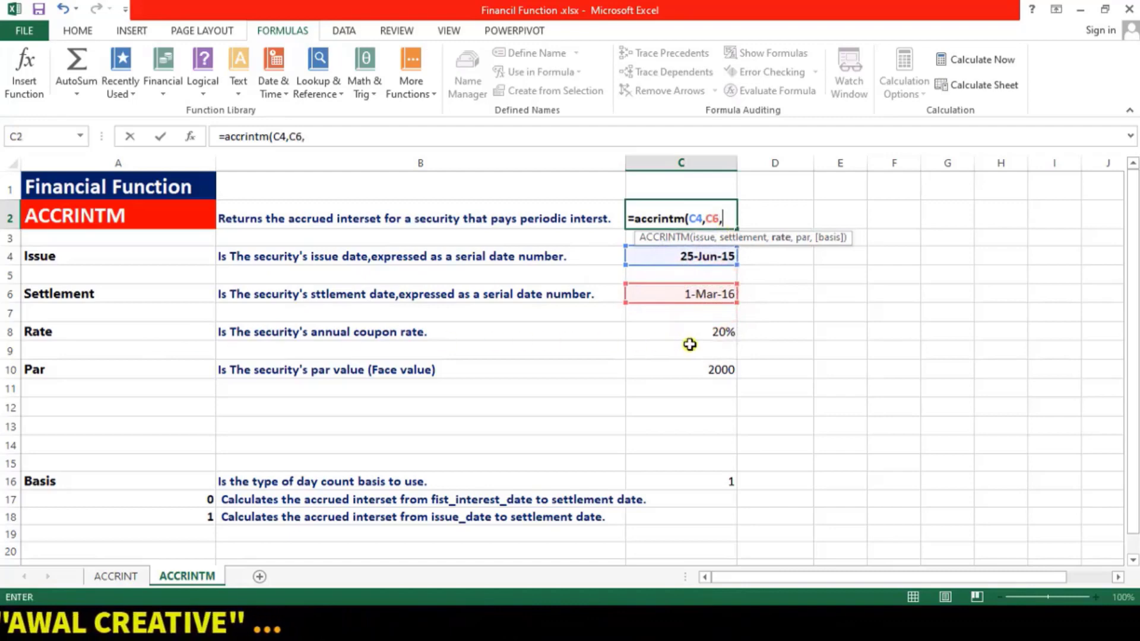
click(710, 333)
text(,)
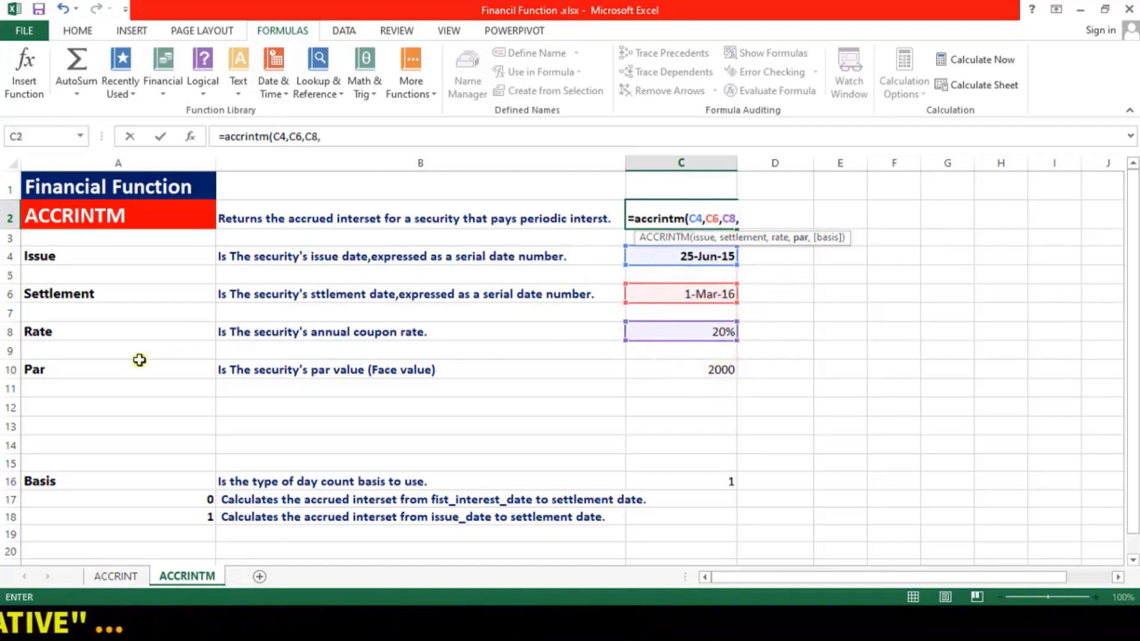
click(728, 374)
text(,)
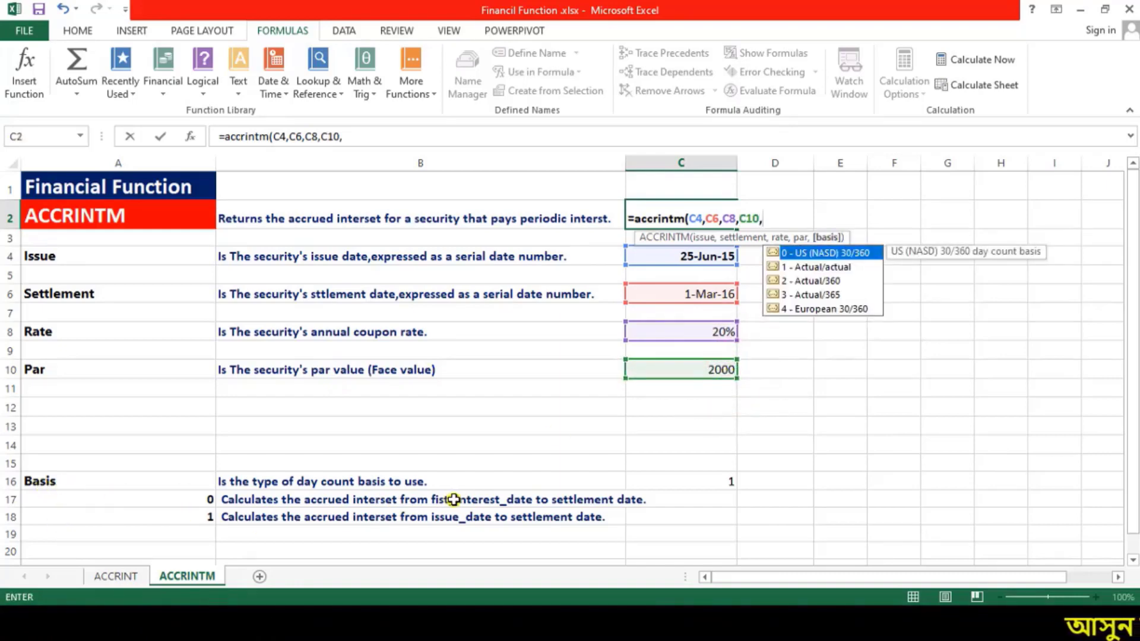
click(711, 482)
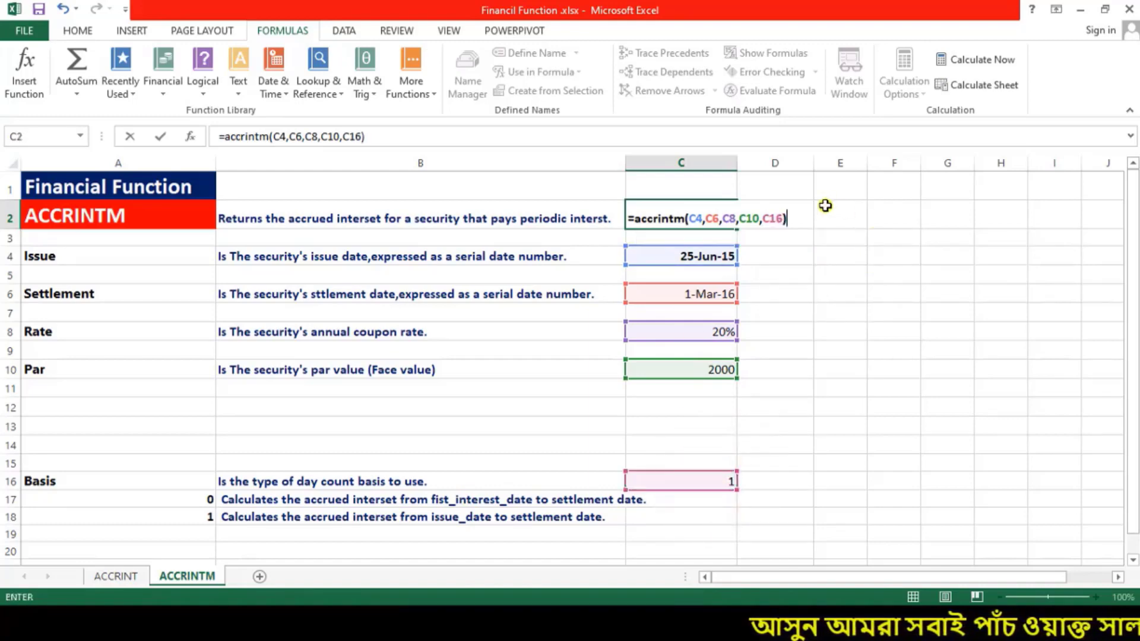
key(Return)
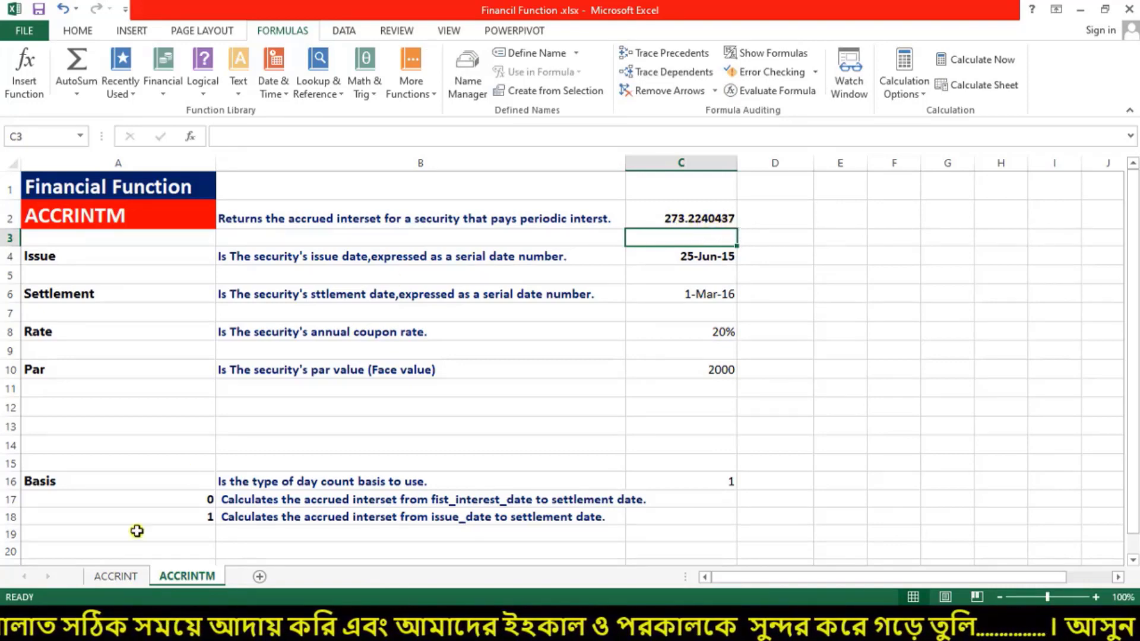
click(115, 577)
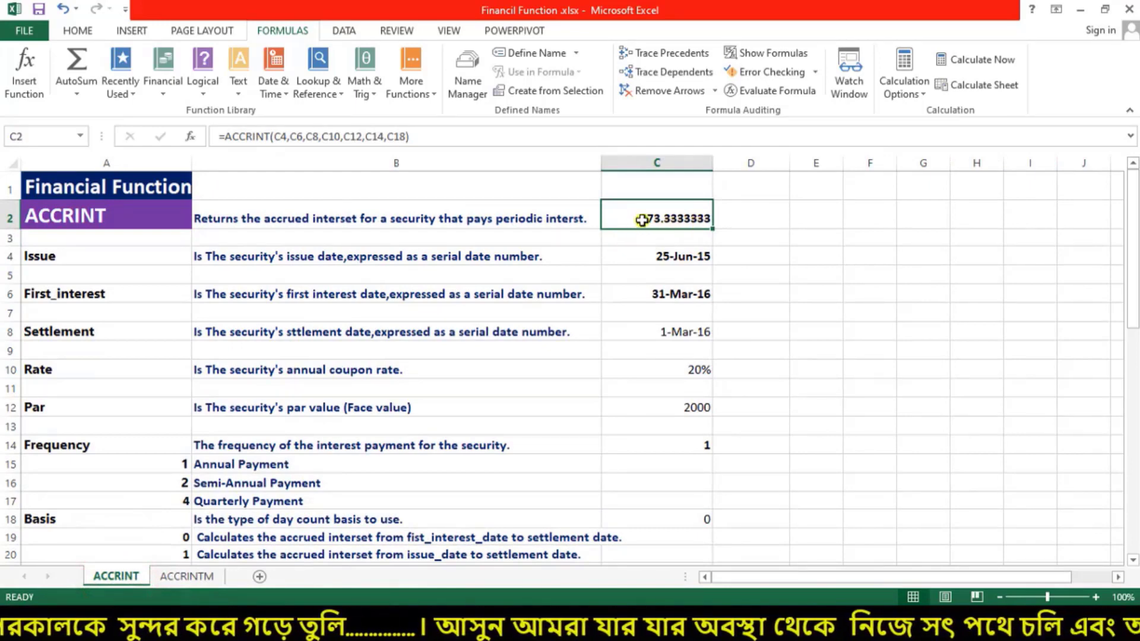
click(211, 571)
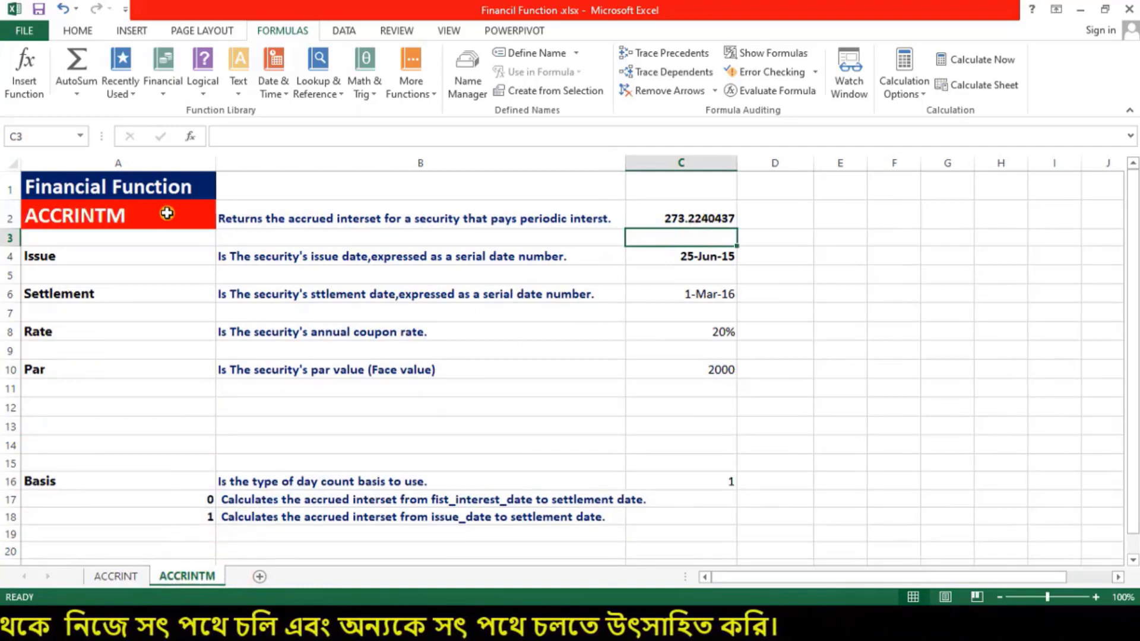
click(165, 100)
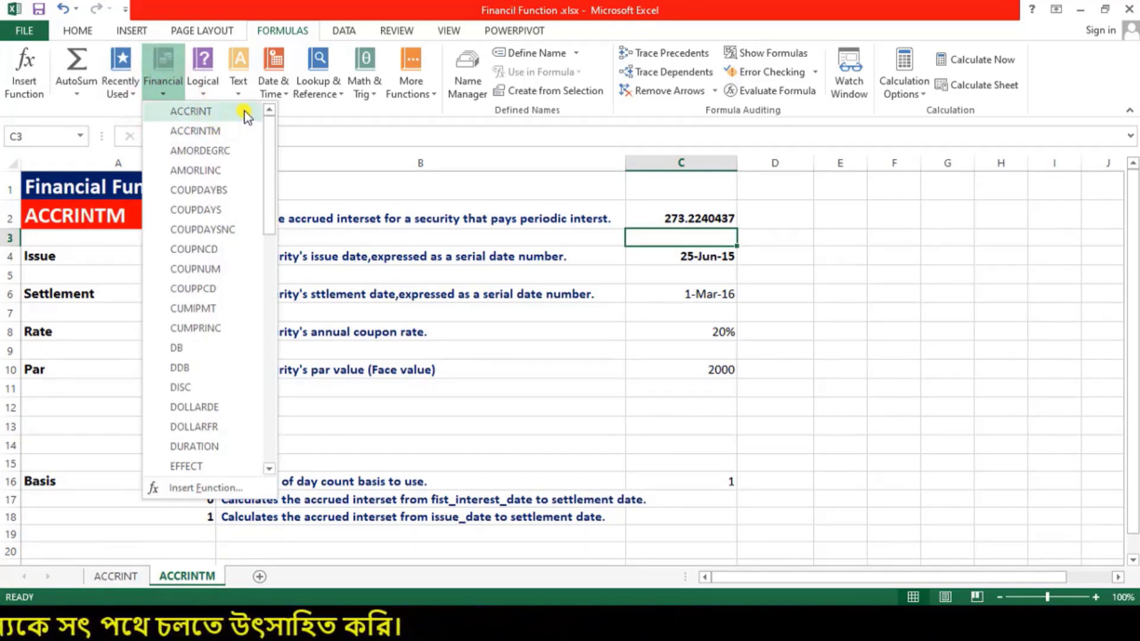
click(894, 301)
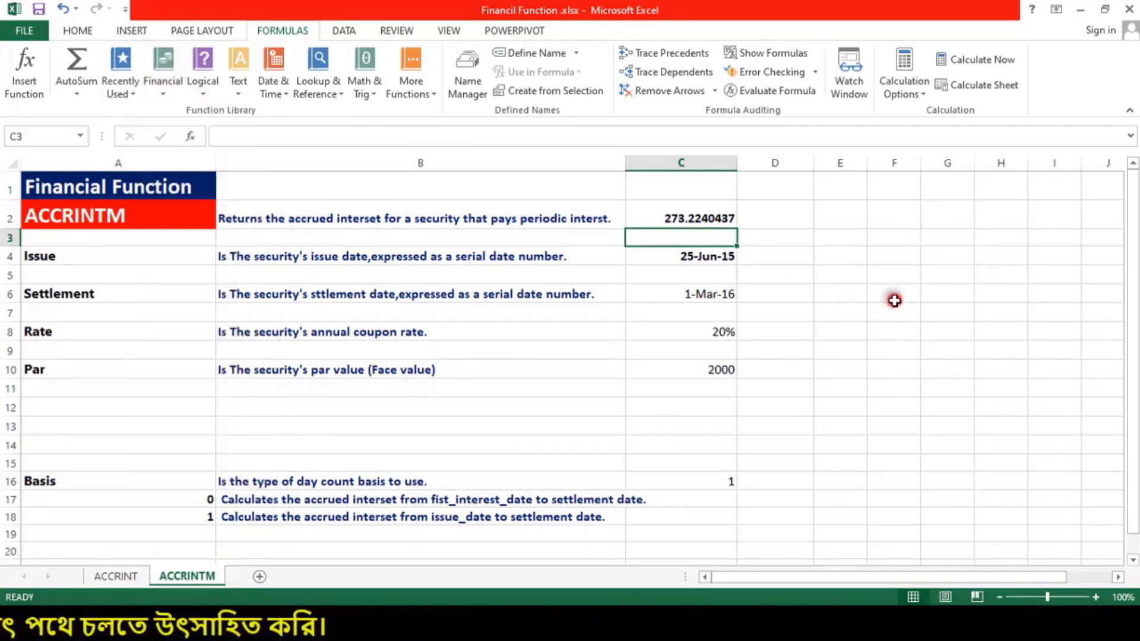
click(168, 89)
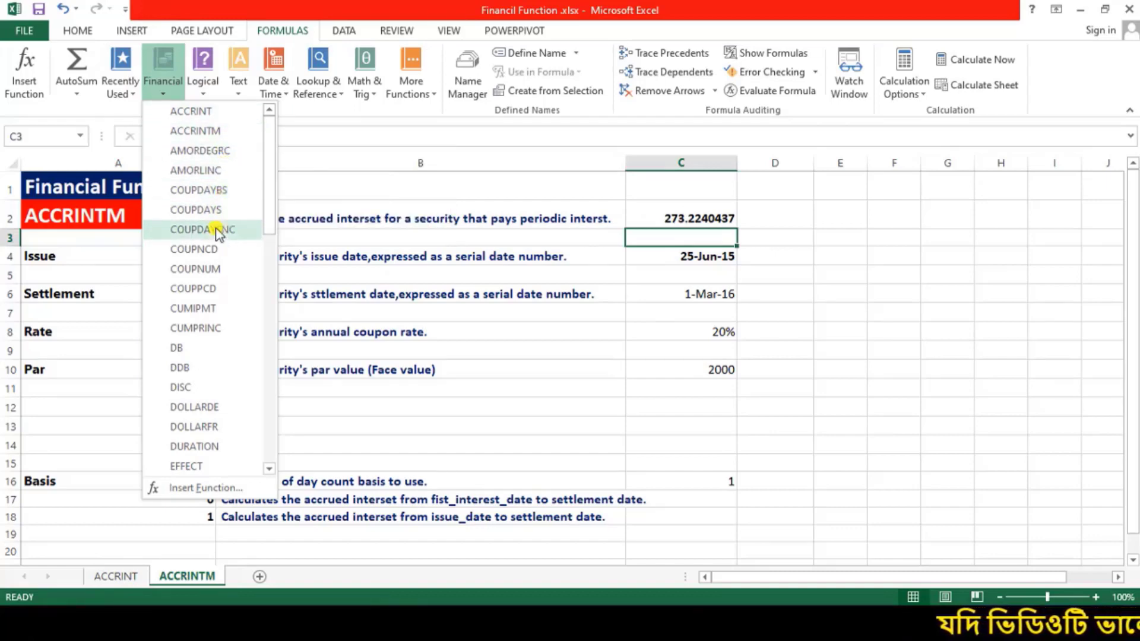
mouse_move(202, 209)
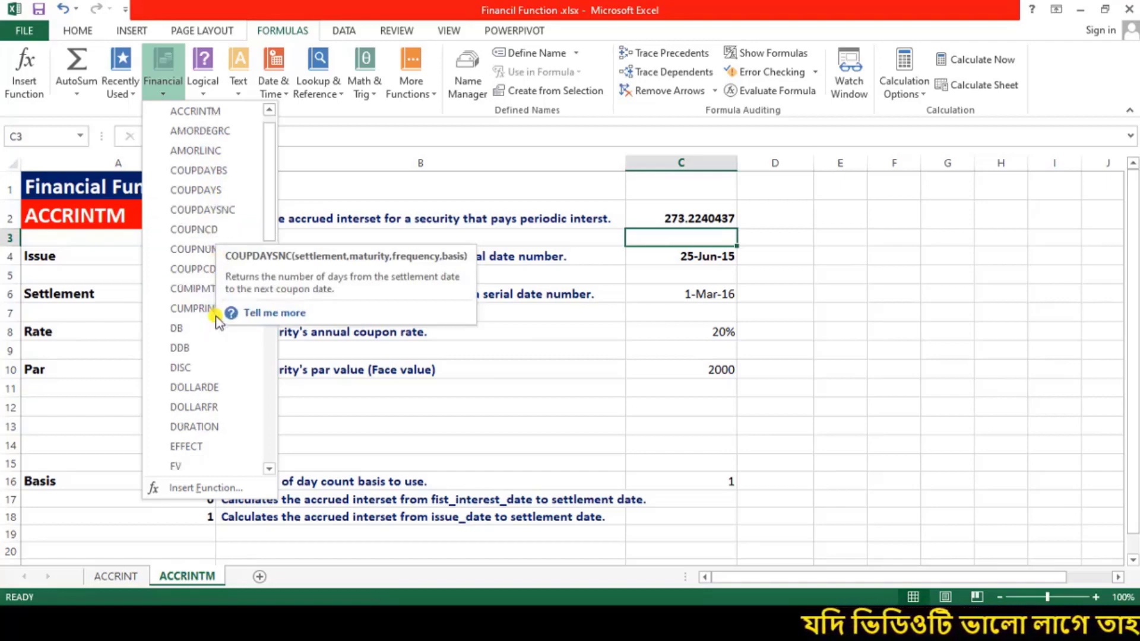
scroll(215, 332, down, 4)
scroll(217, 359, down, 4)
scroll(220, 367, down, 4)
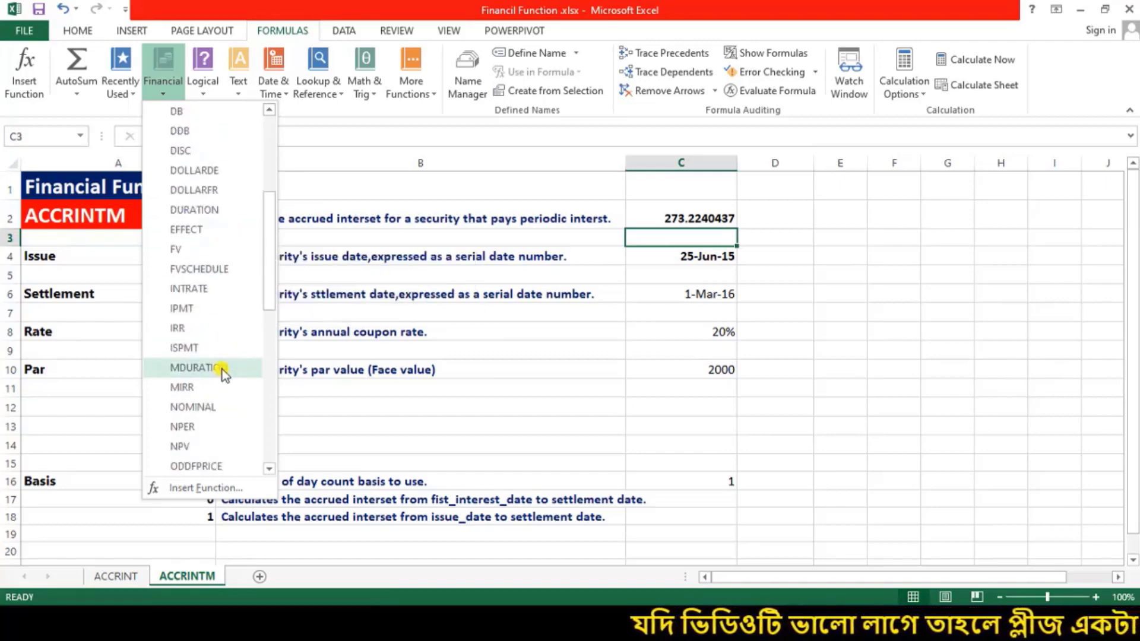
scroll(222, 410, down, 7)
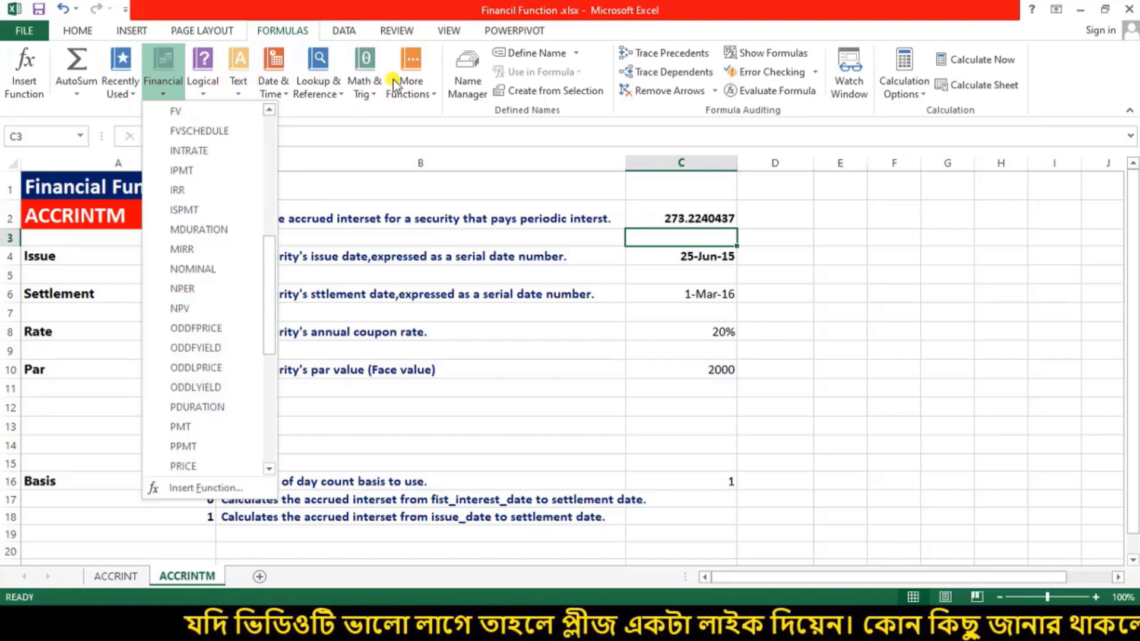
click(904, 323)
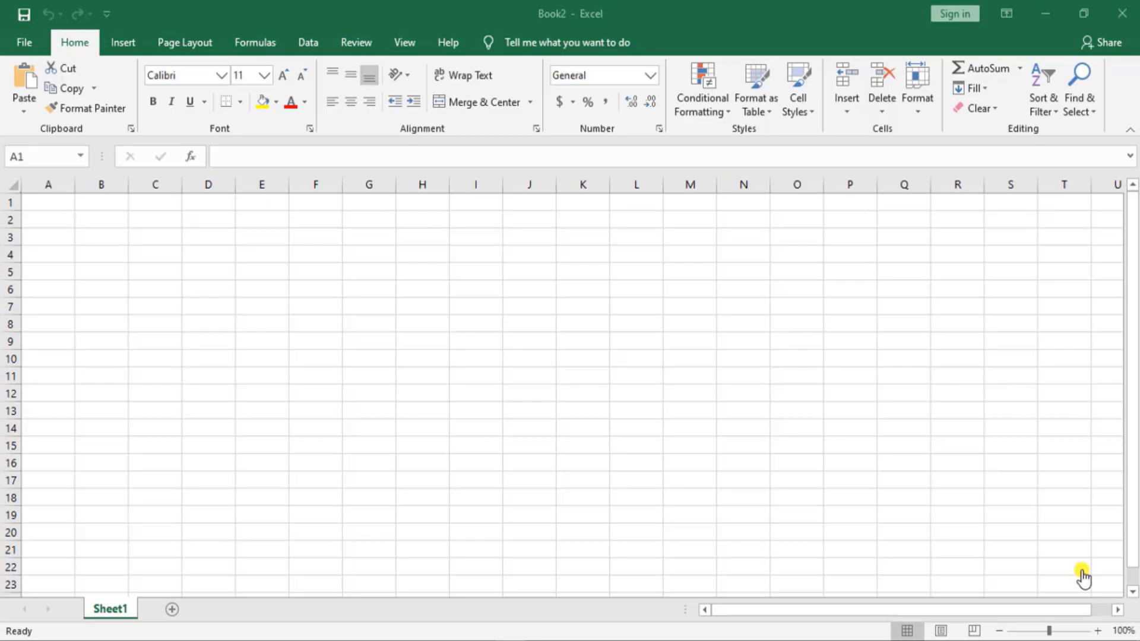
Step: Focus the new Book2 workbook and show the Formulas ribbon
click(253, 45)
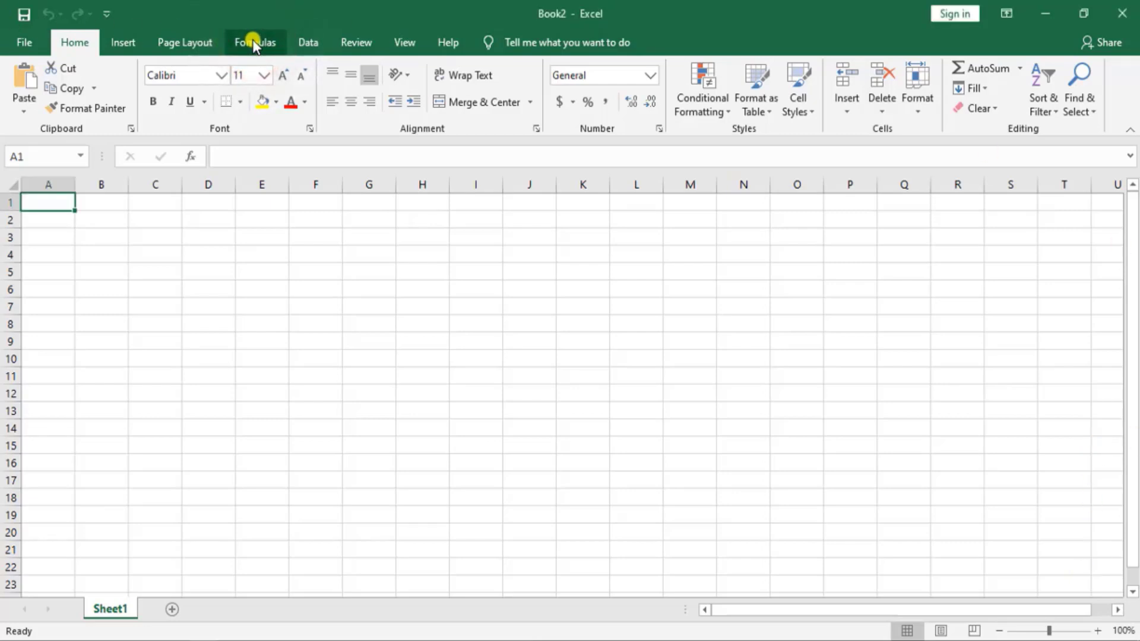
click(251, 40)
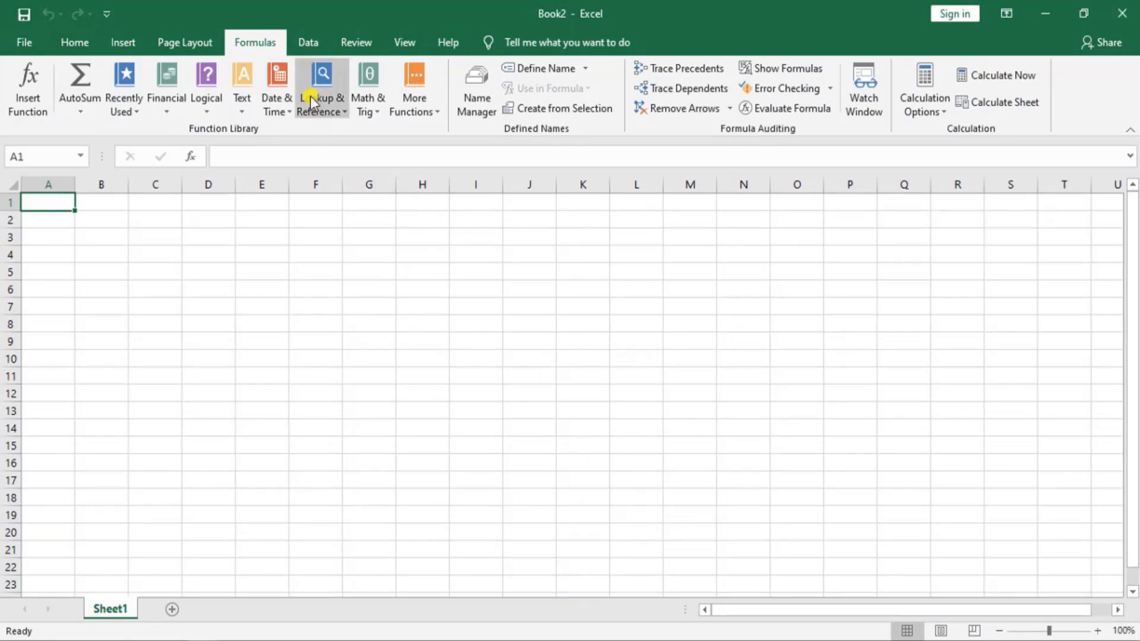
click(249, 43)
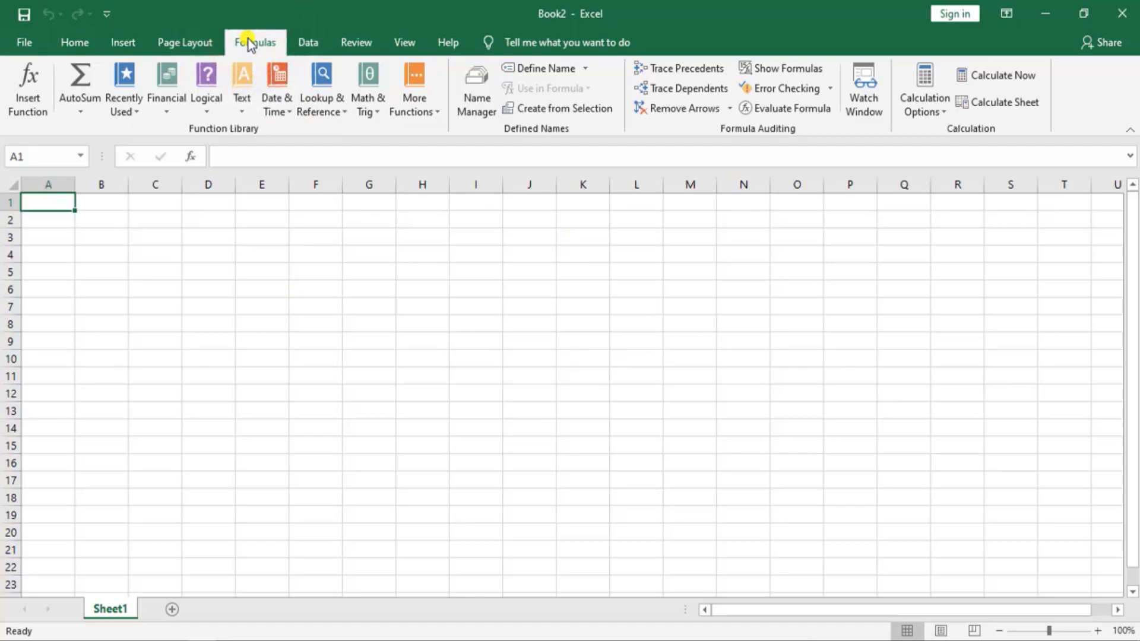
click(243, 115)
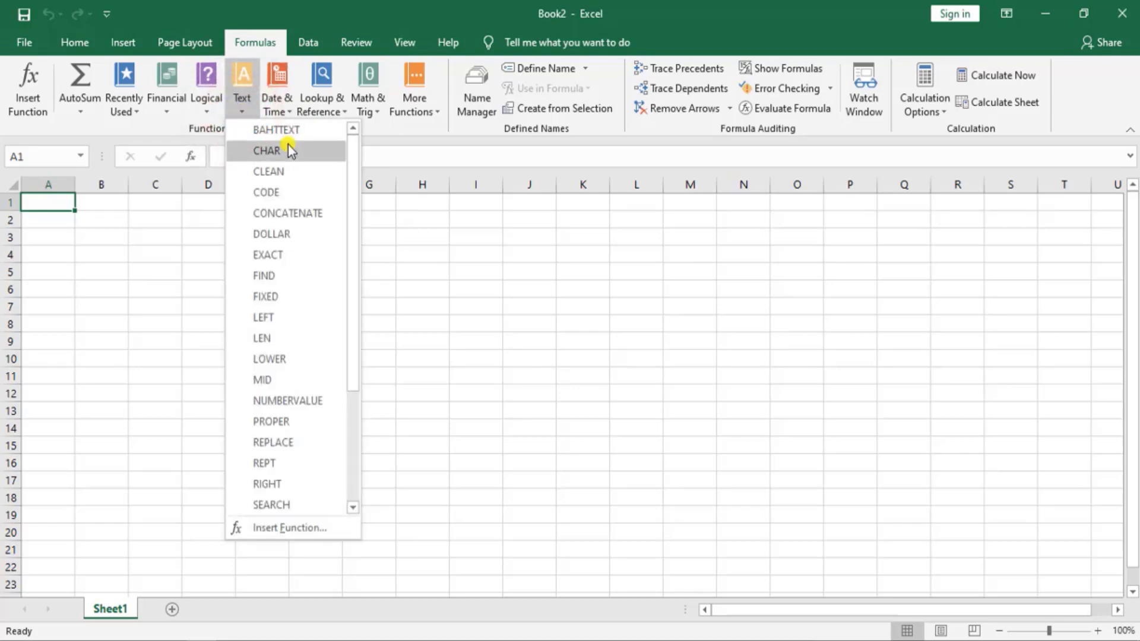
scroll(297, 178, down, 2)
scroll(301, 238, down, 1)
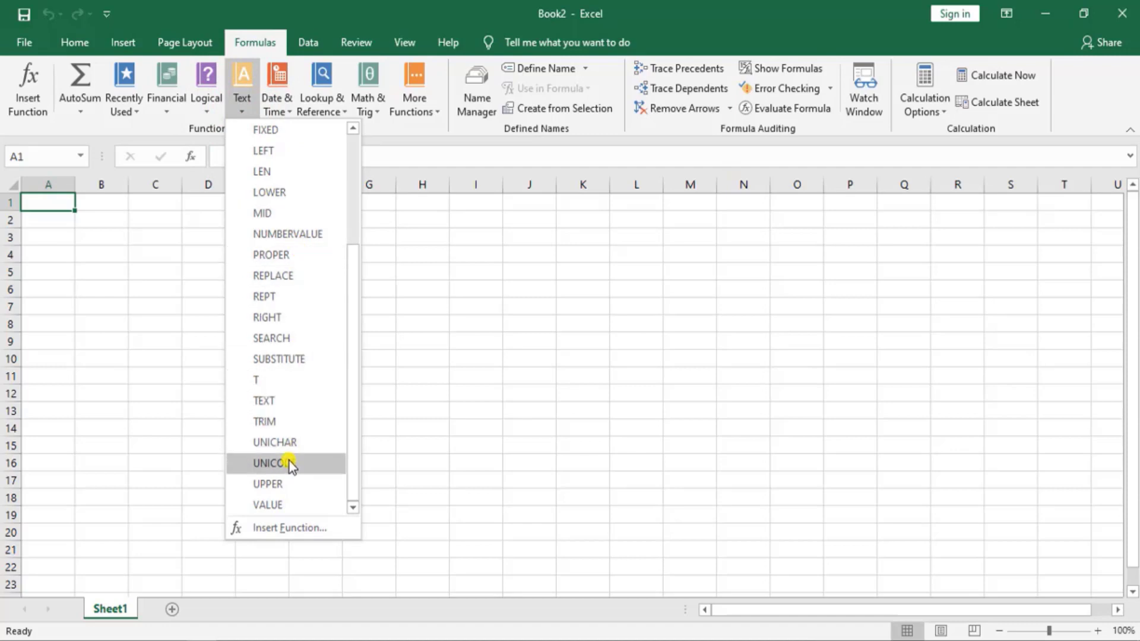
scroll(290, 276, up, 3)
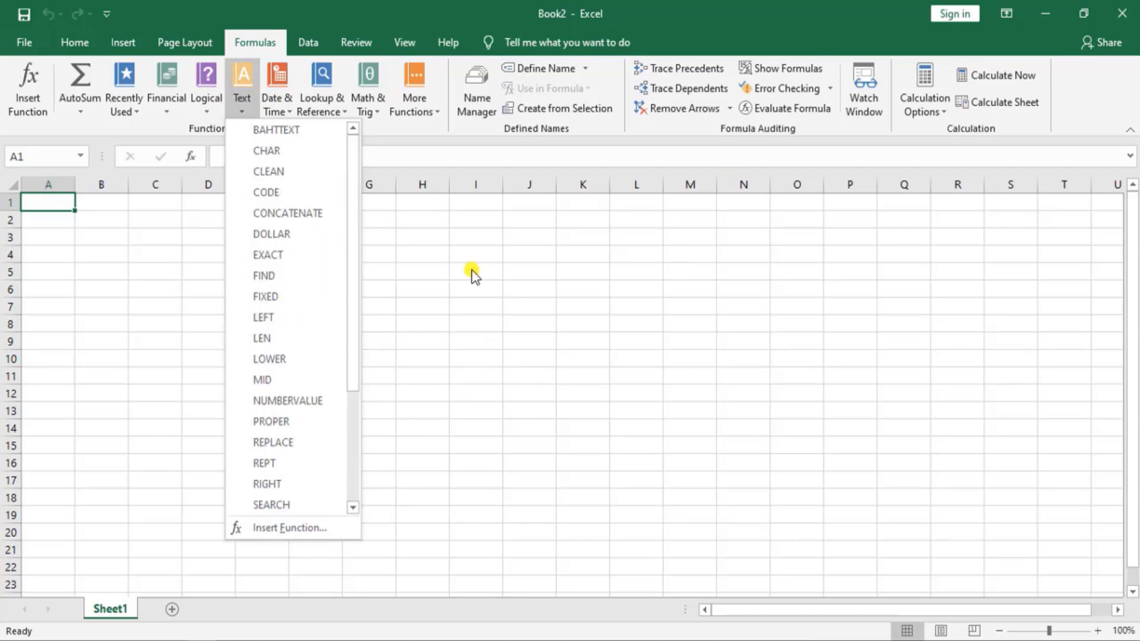
click(507, 263)
click(525, 275)
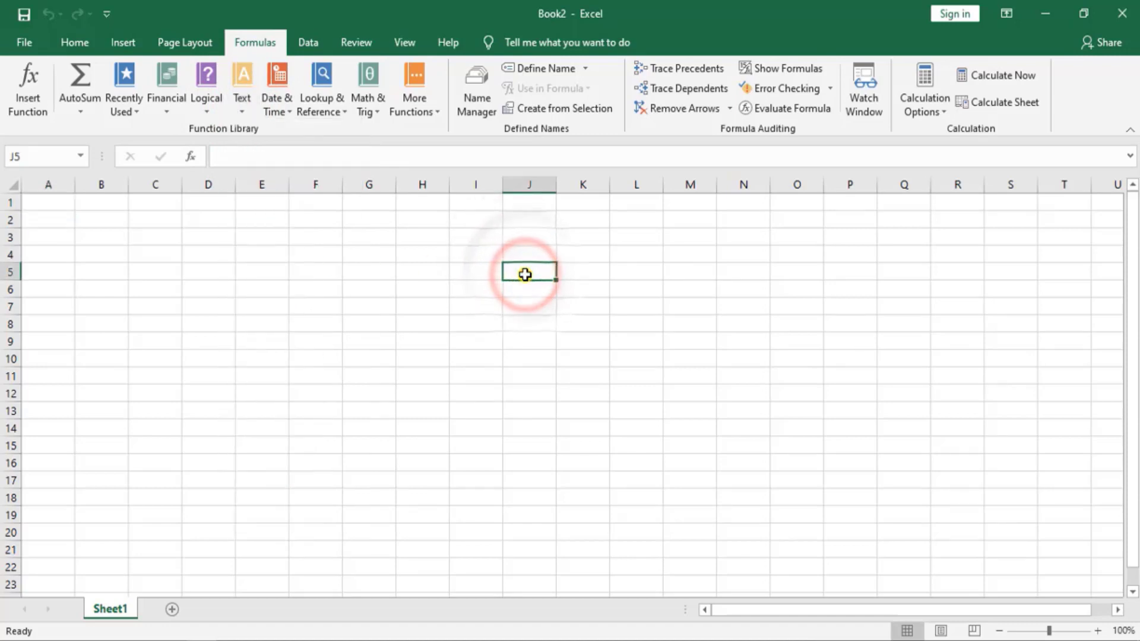
Step: Type Bangladesh into J5 and widen column J
text(Bangladesh)
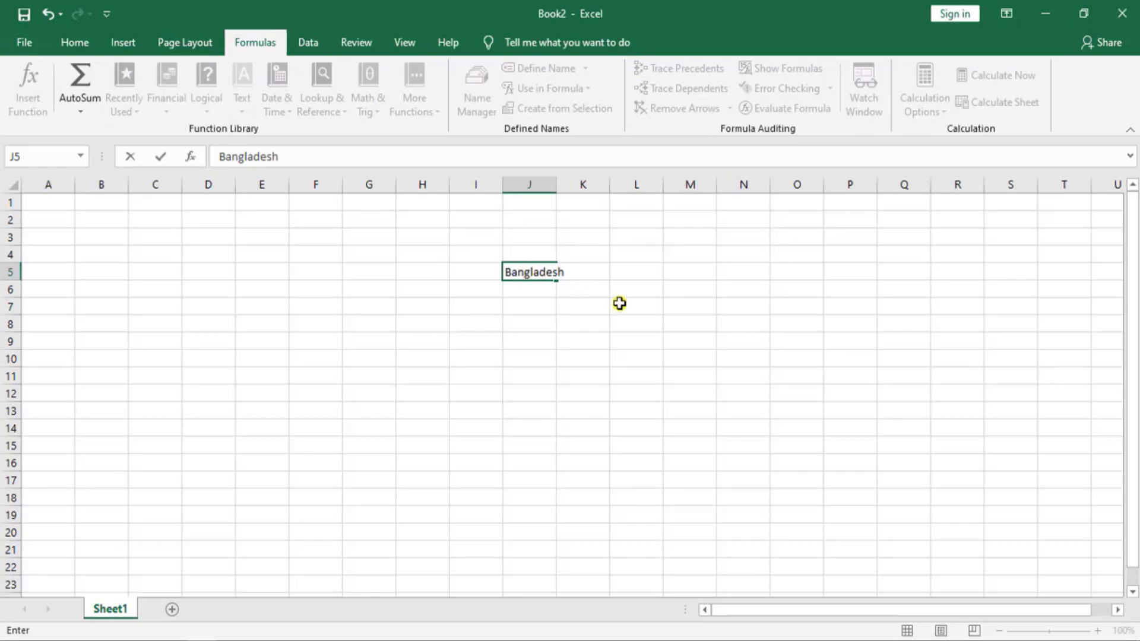
click(556, 178)
drag(556, 184, 628, 185)
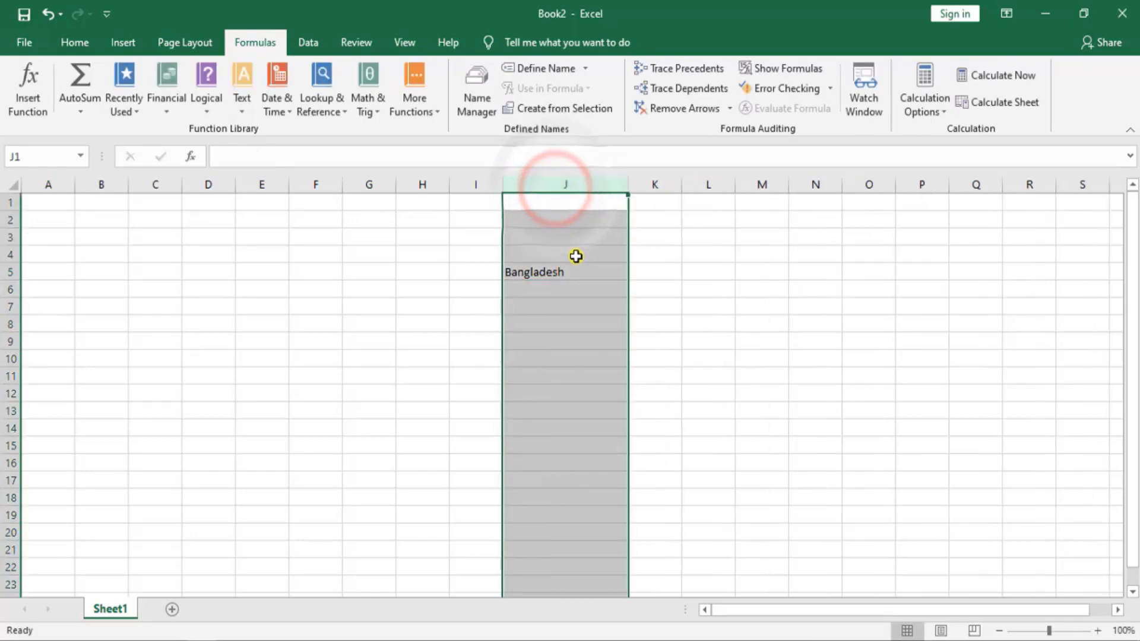
click(579, 270)
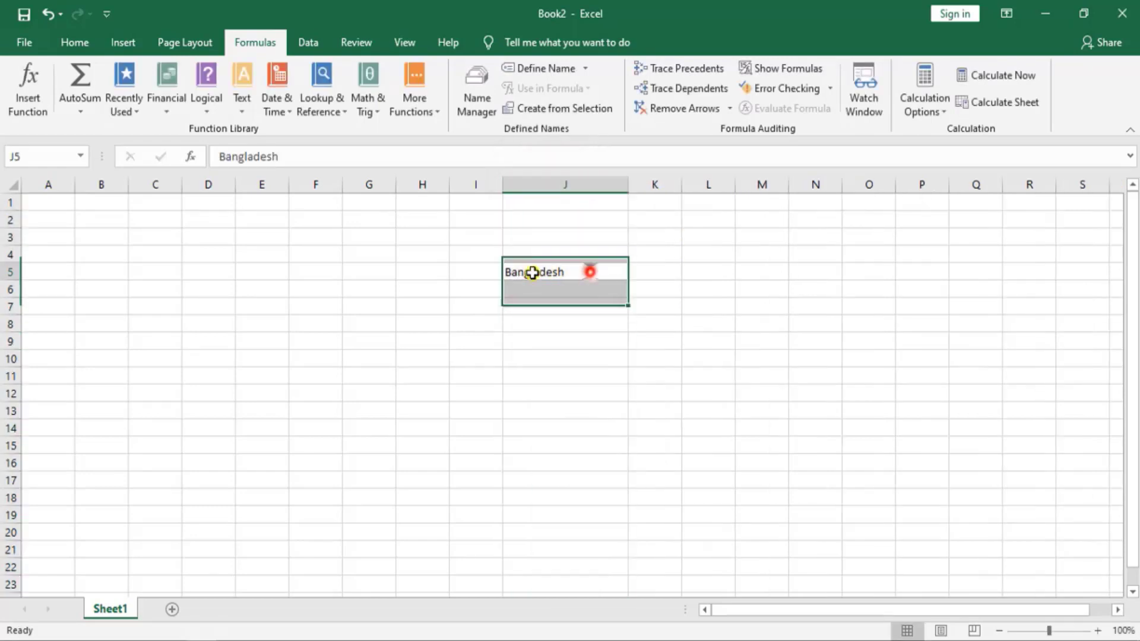
Step: Set Bangladesh in J5 to 72-point and widen column J to fit it
click(74, 42)
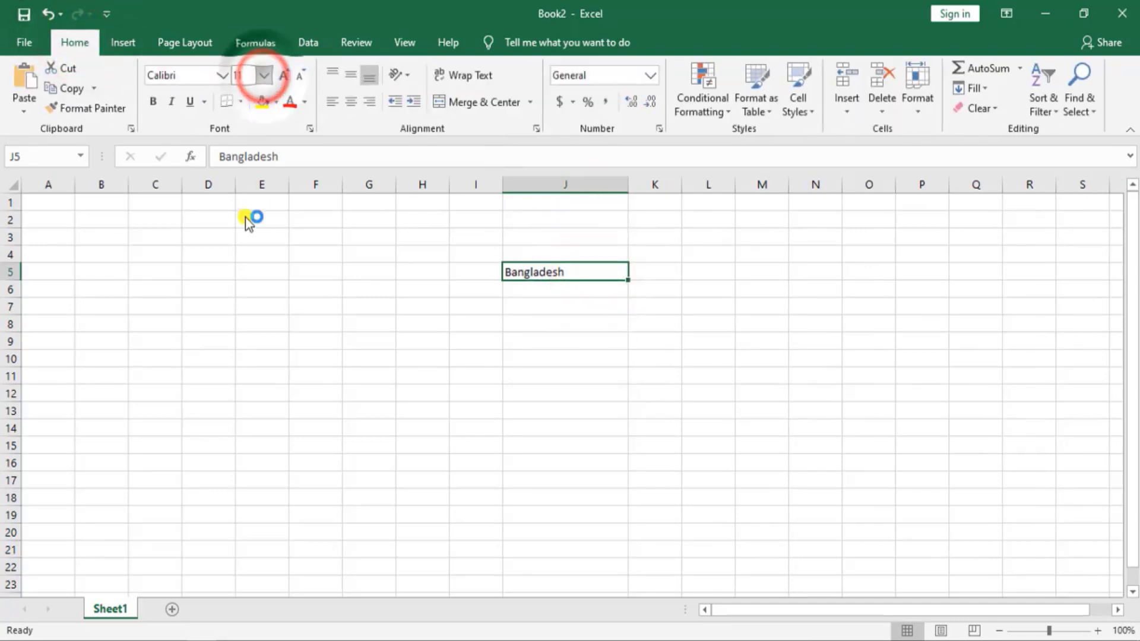
click(262, 76)
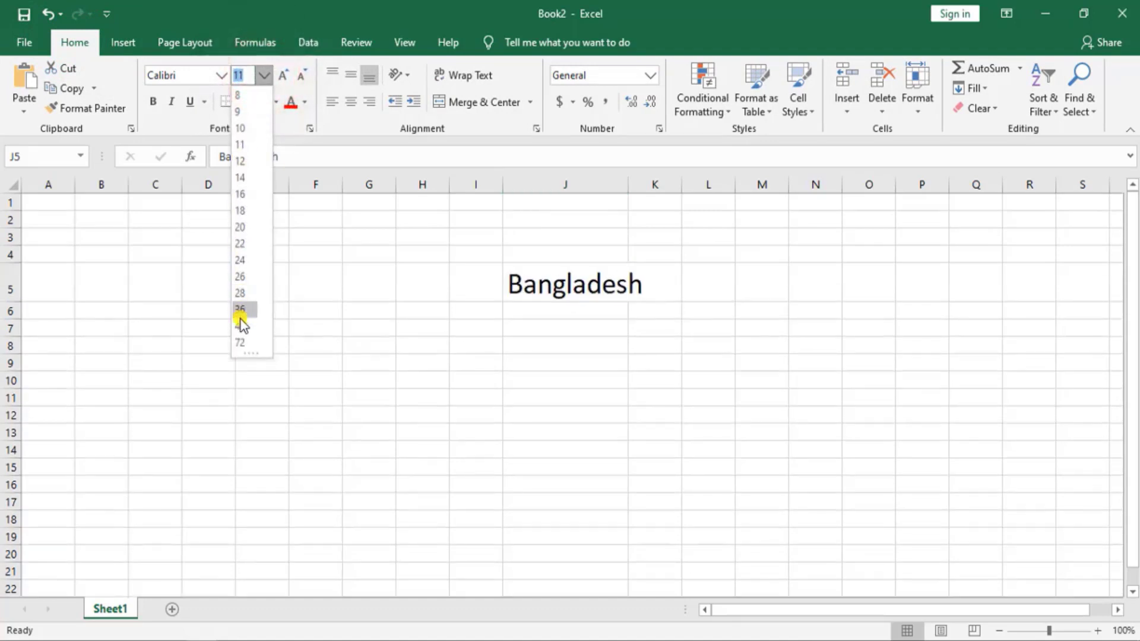
click(239, 341)
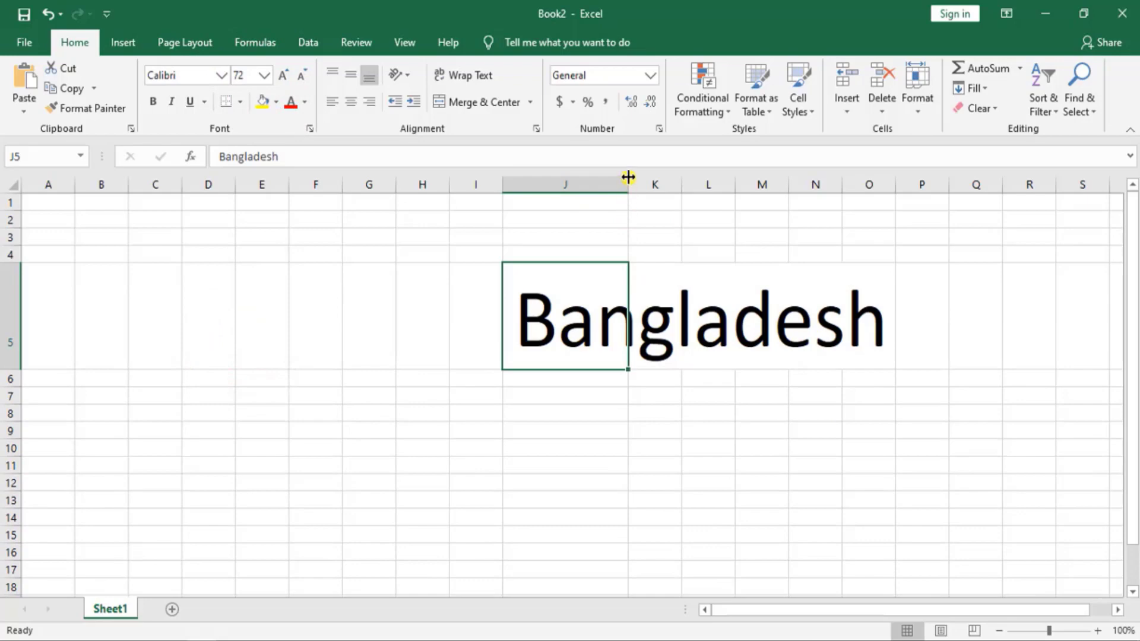
drag(628, 185, 894, 193)
click(727, 337)
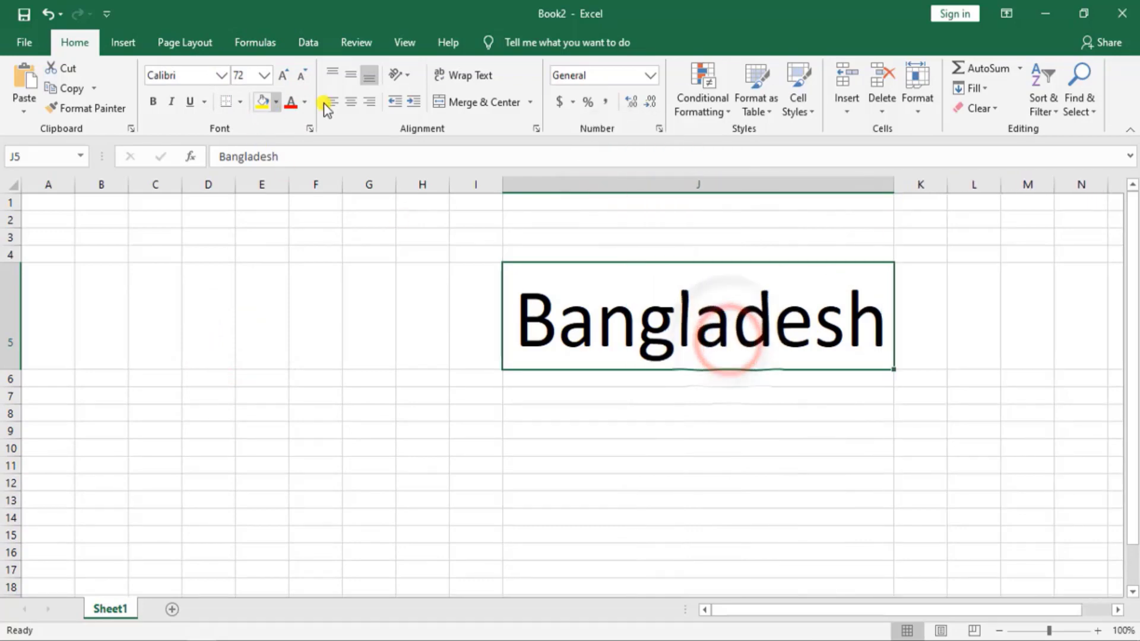
click(275, 44)
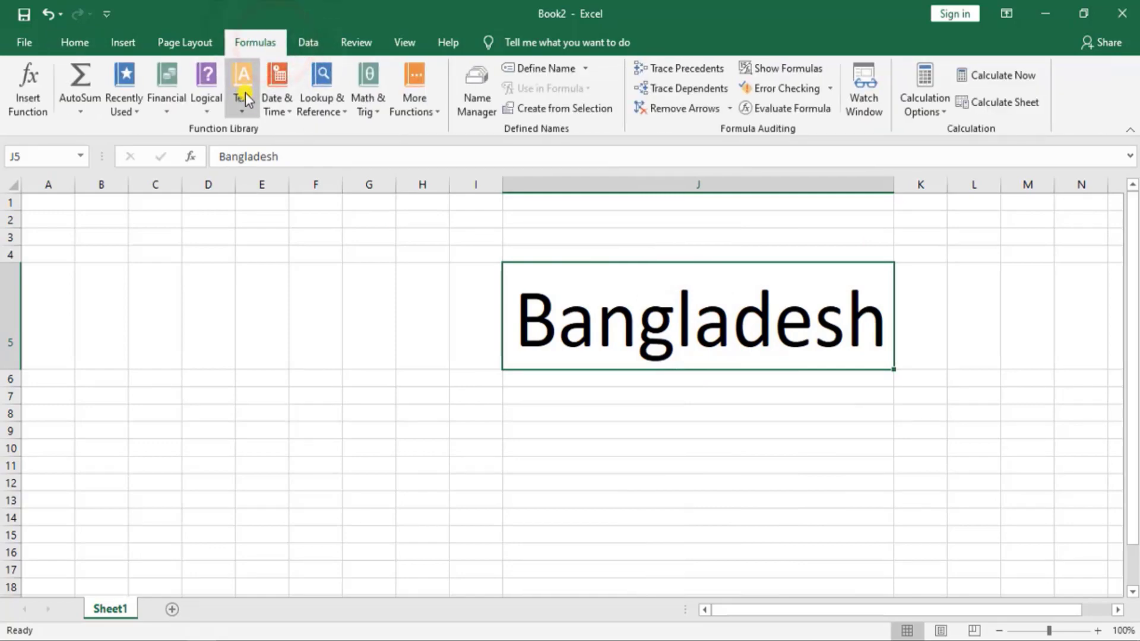
click(244, 106)
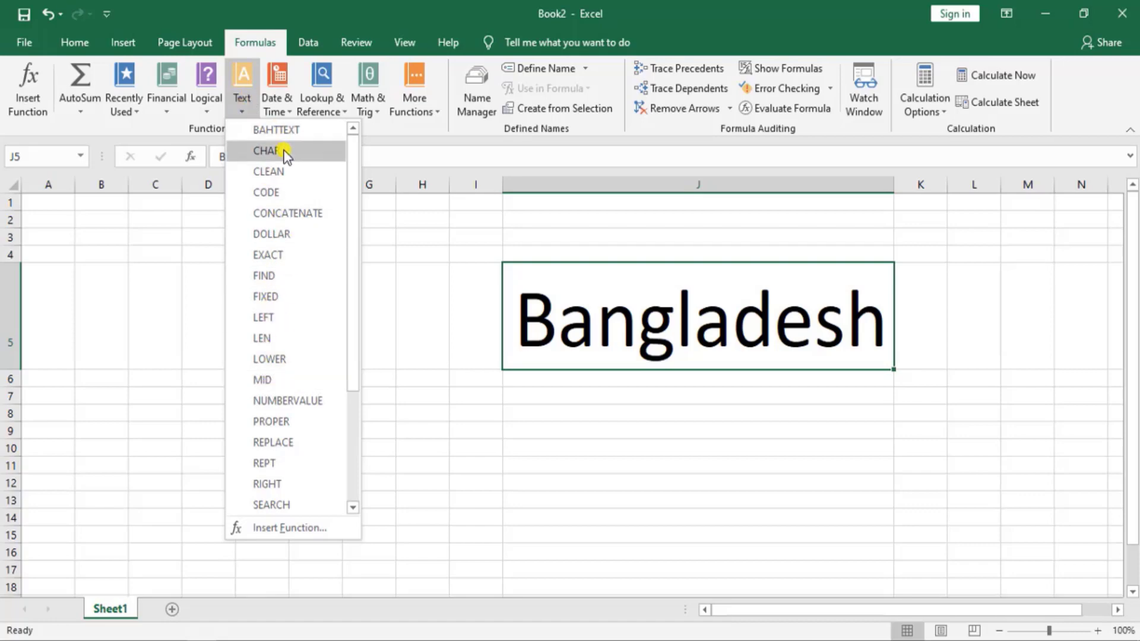
scroll(293, 319, down, 3)
scroll(297, 392, up, 3)
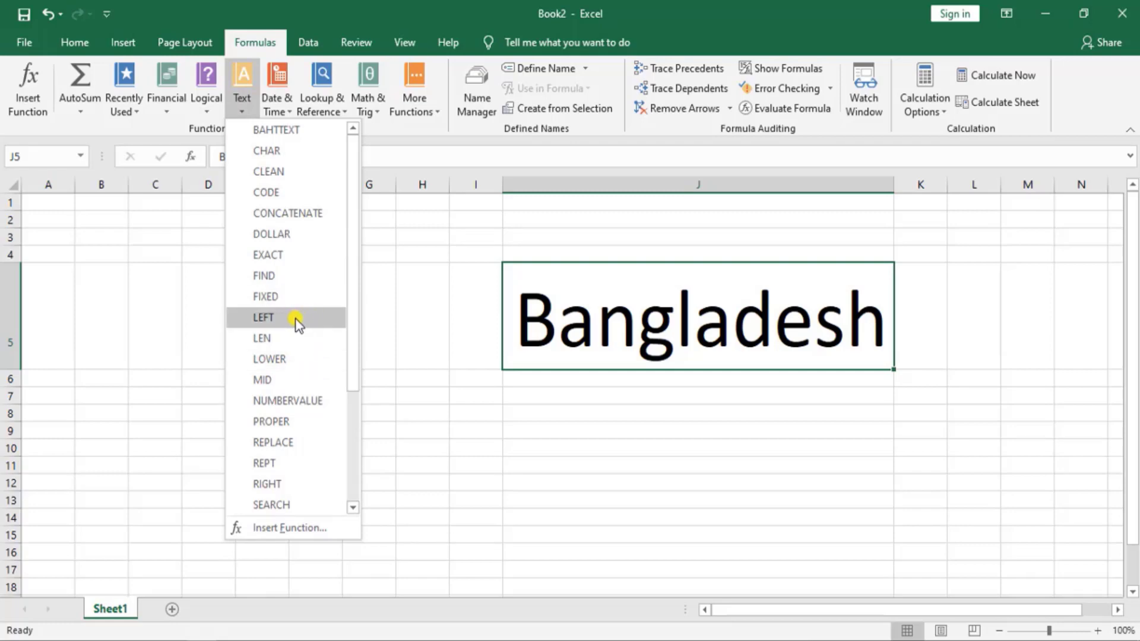
click(297, 319)
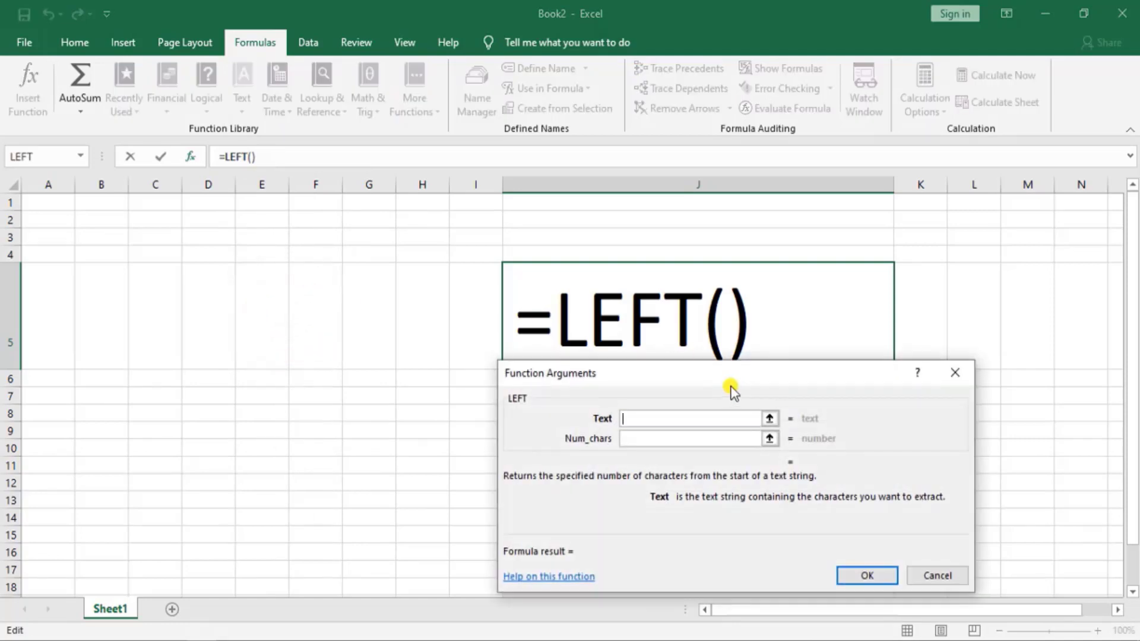
click(955, 372)
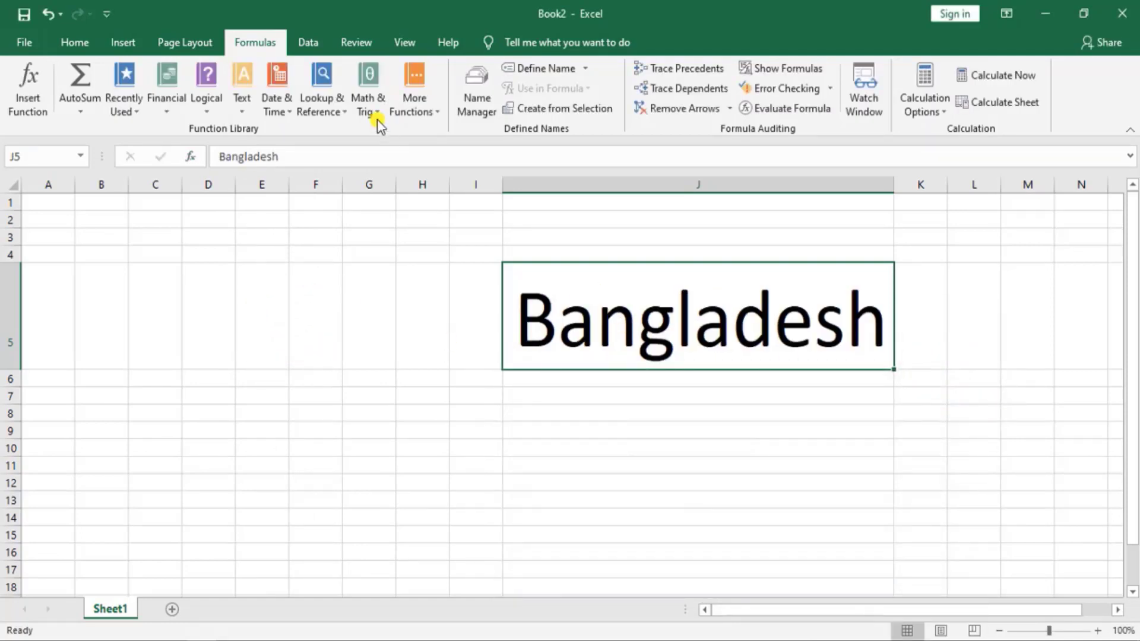
Step: Make J5 20-point, narrow column J to width 28.57, and select N7
click(61, 43)
click(259, 76)
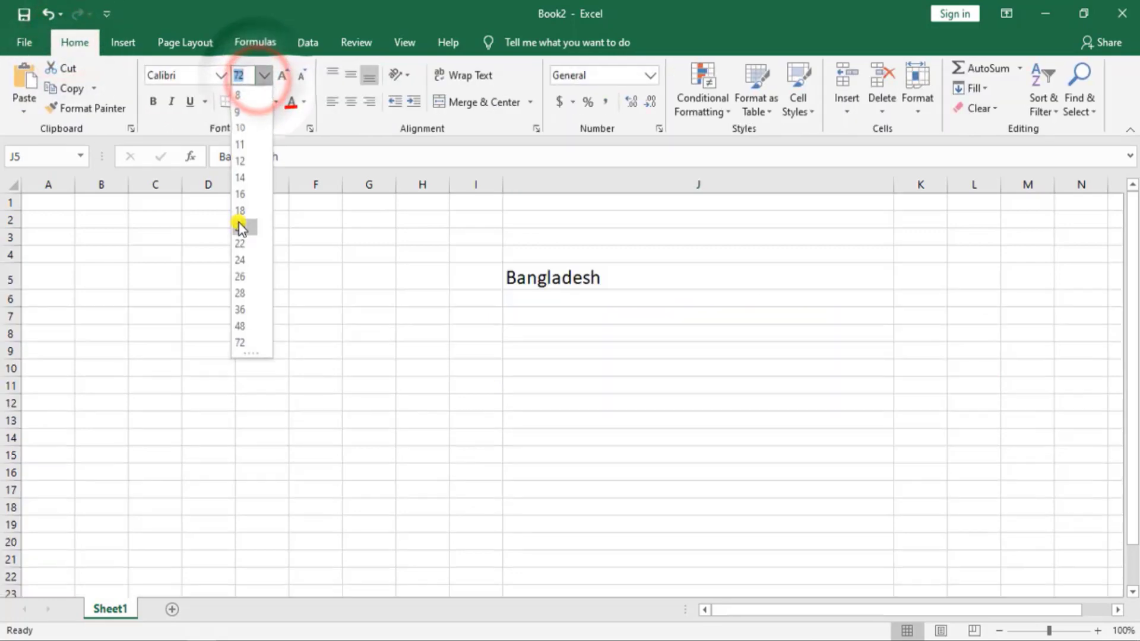
click(240, 226)
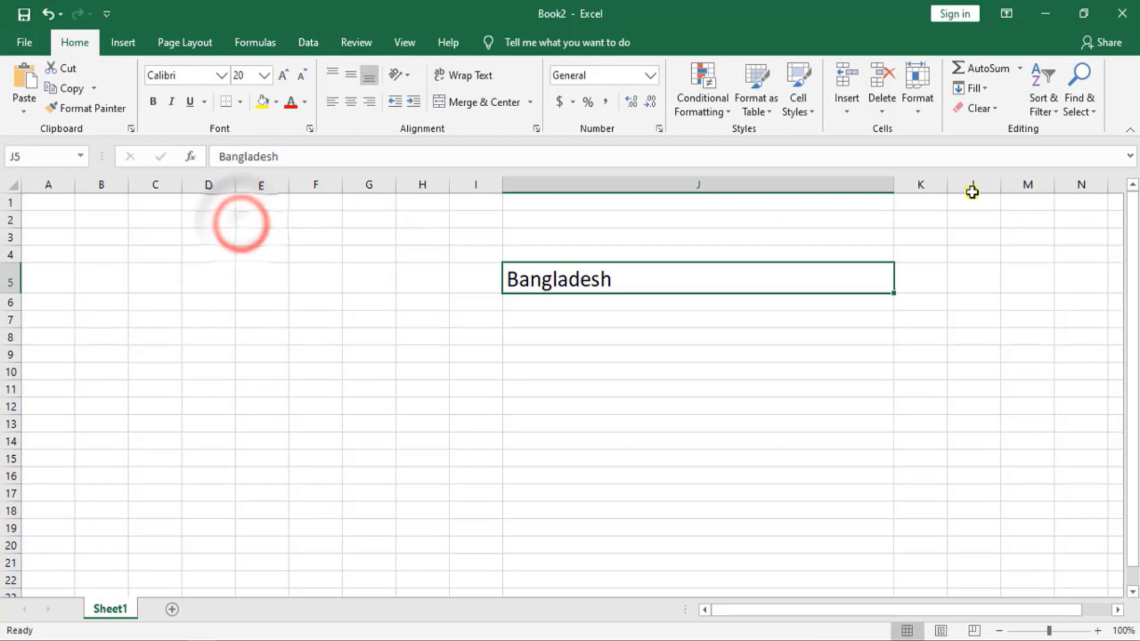
drag(894, 192, 675, 193)
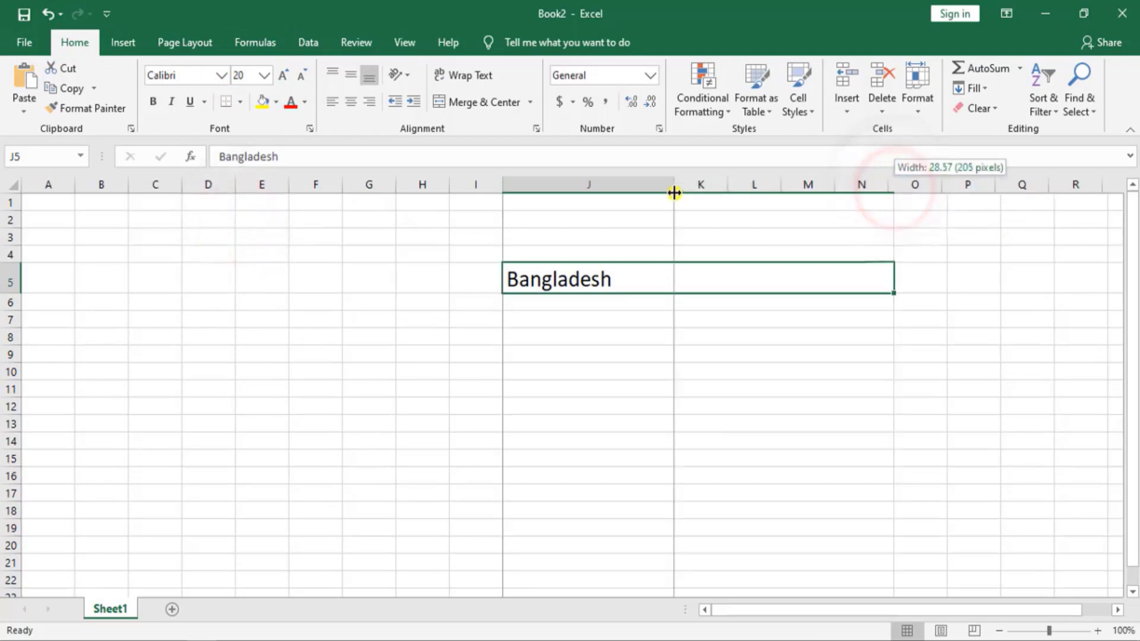
click(569, 337)
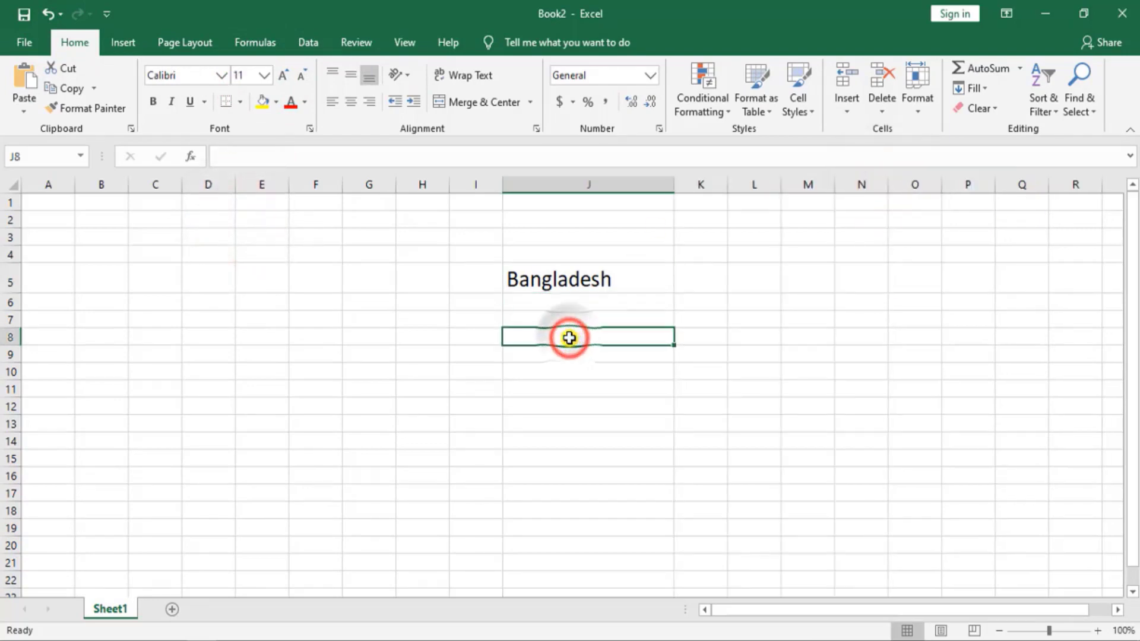
click(879, 317)
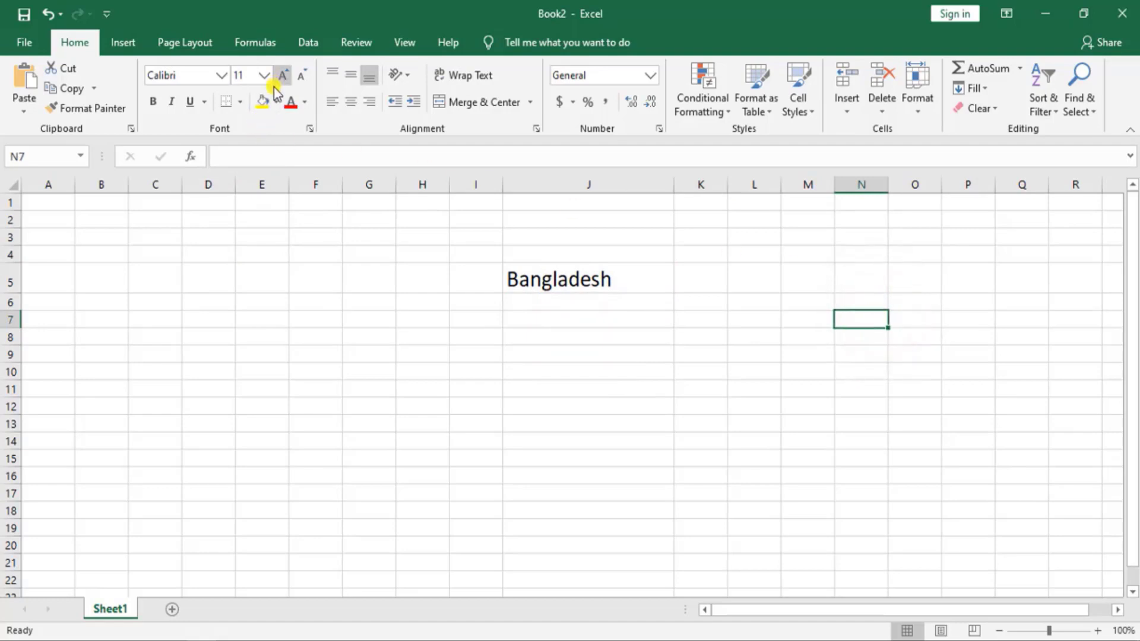
click(249, 40)
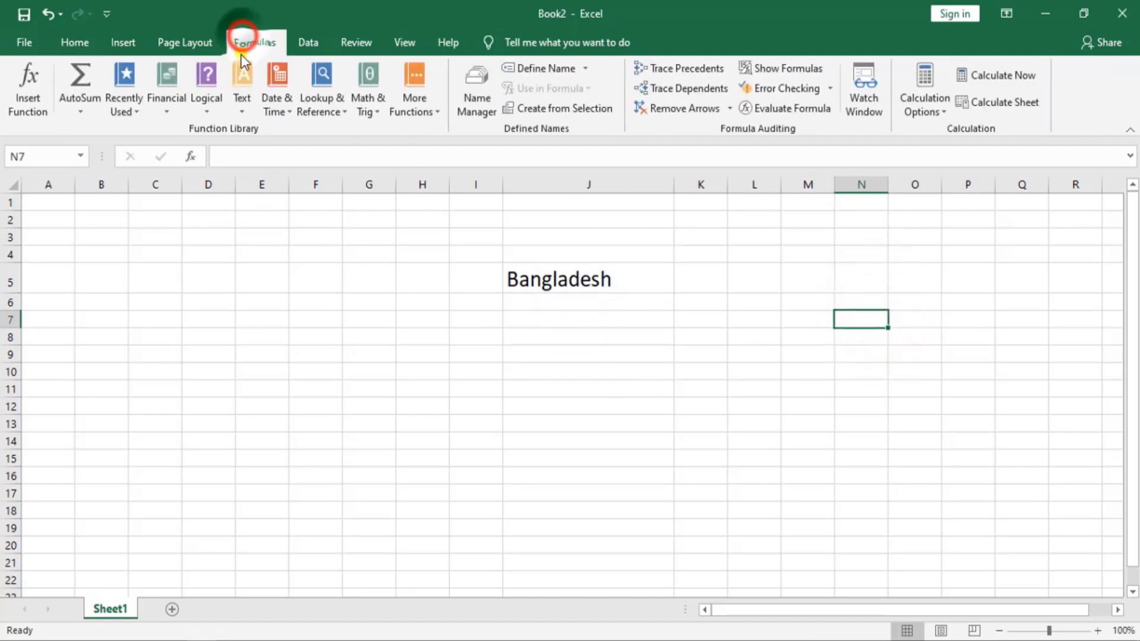
Step: Insert LEFT into N7 from the Text functions, with J5 as its Text argument
click(240, 113)
click(260, 318)
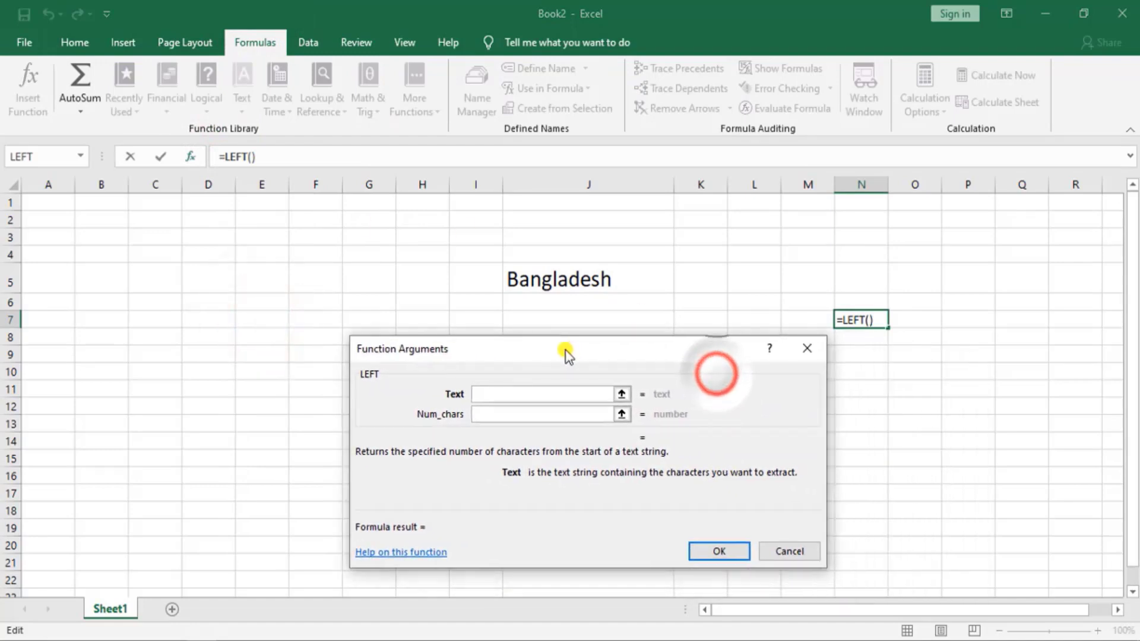
drag(717, 375, 519, 334)
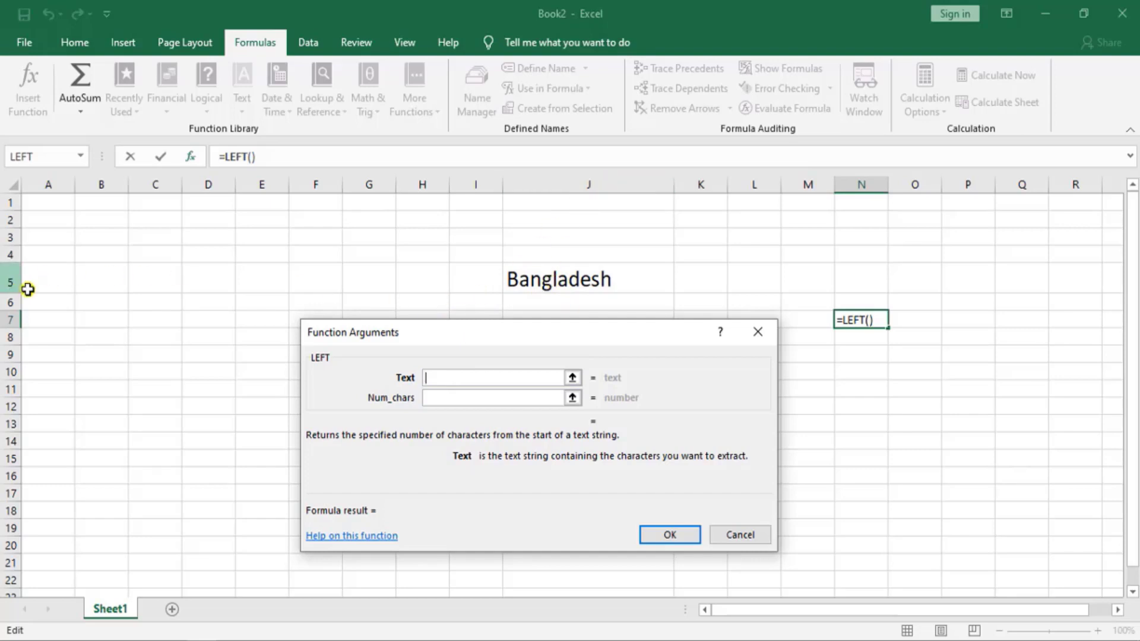
click(547, 282)
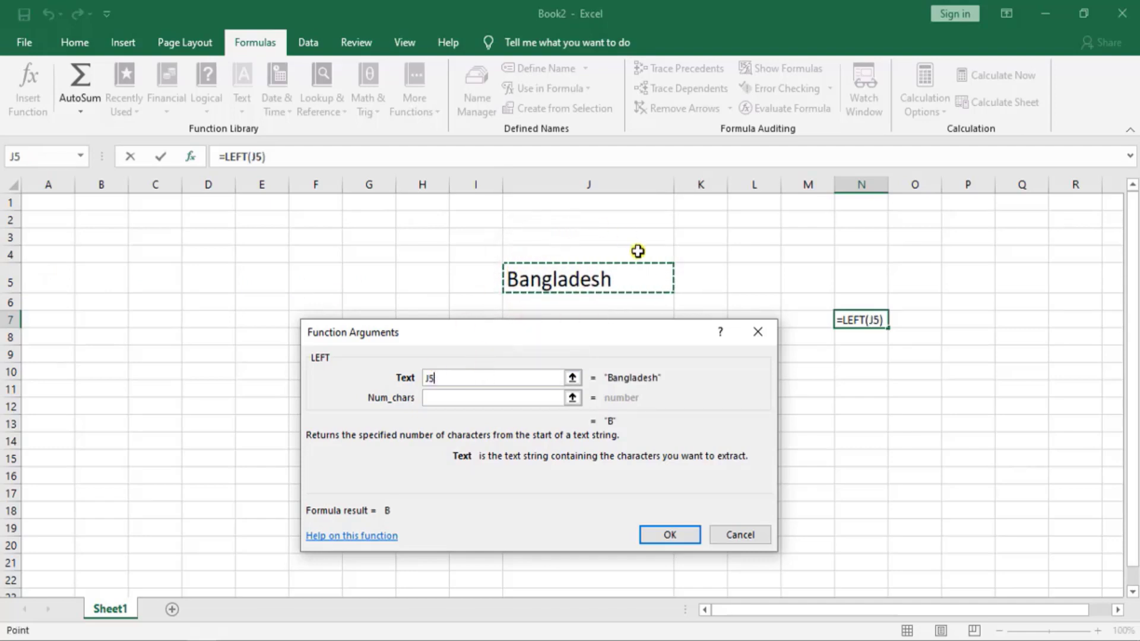
click(446, 377)
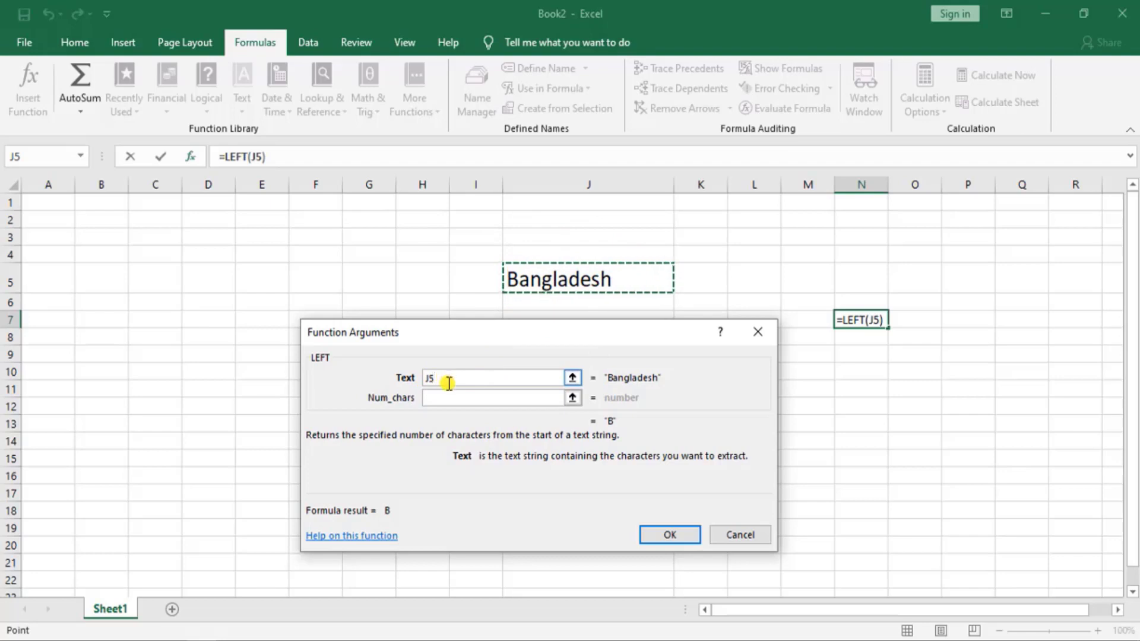
click(437, 398)
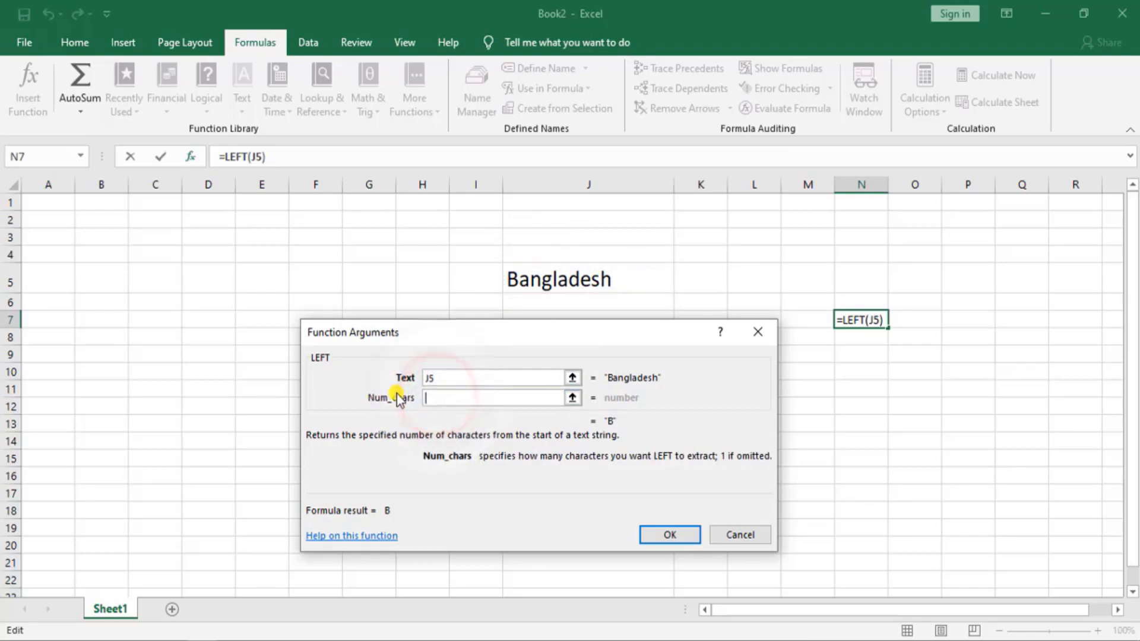
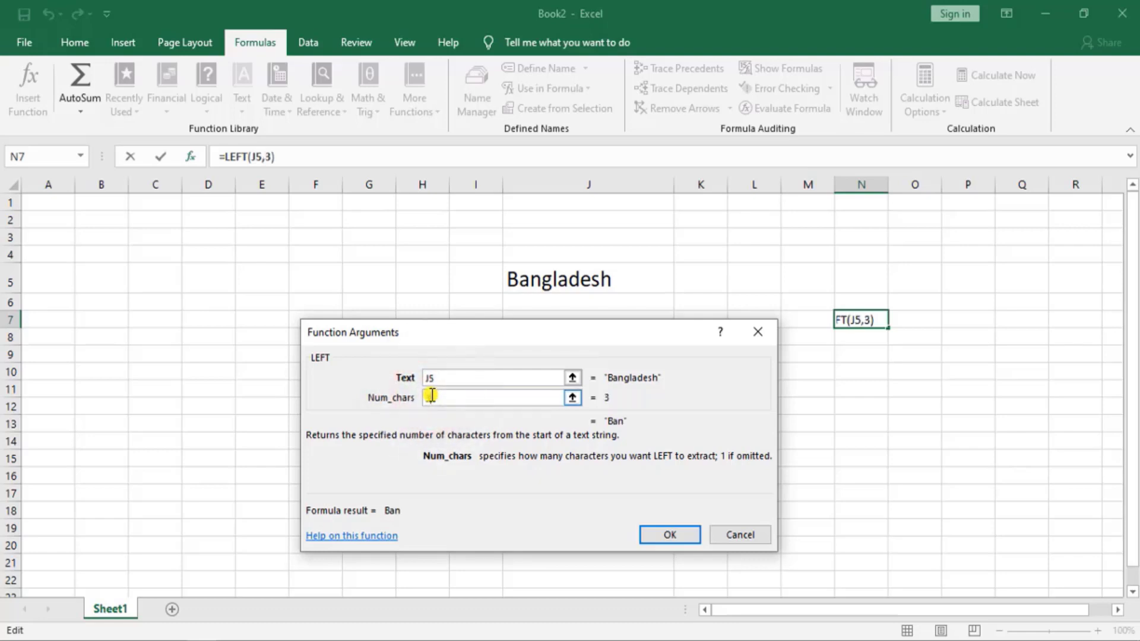
Step: Confirm N7's LEFT formula on J5, then try it with 3 and 5 characters
click(670, 535)
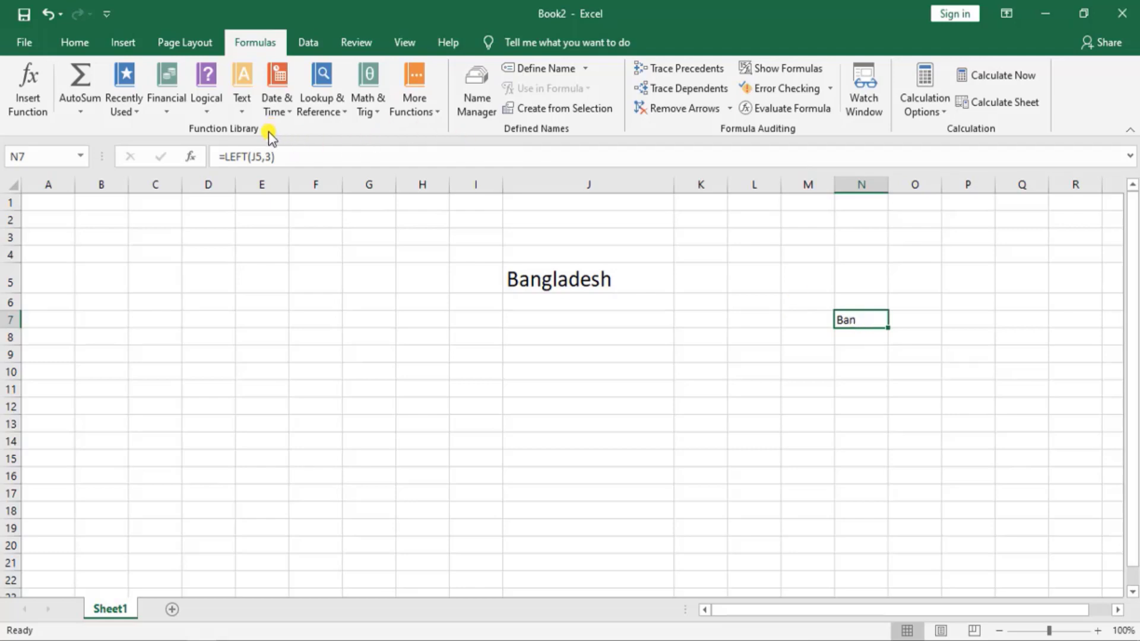
double_click(268, 156)
text(3)
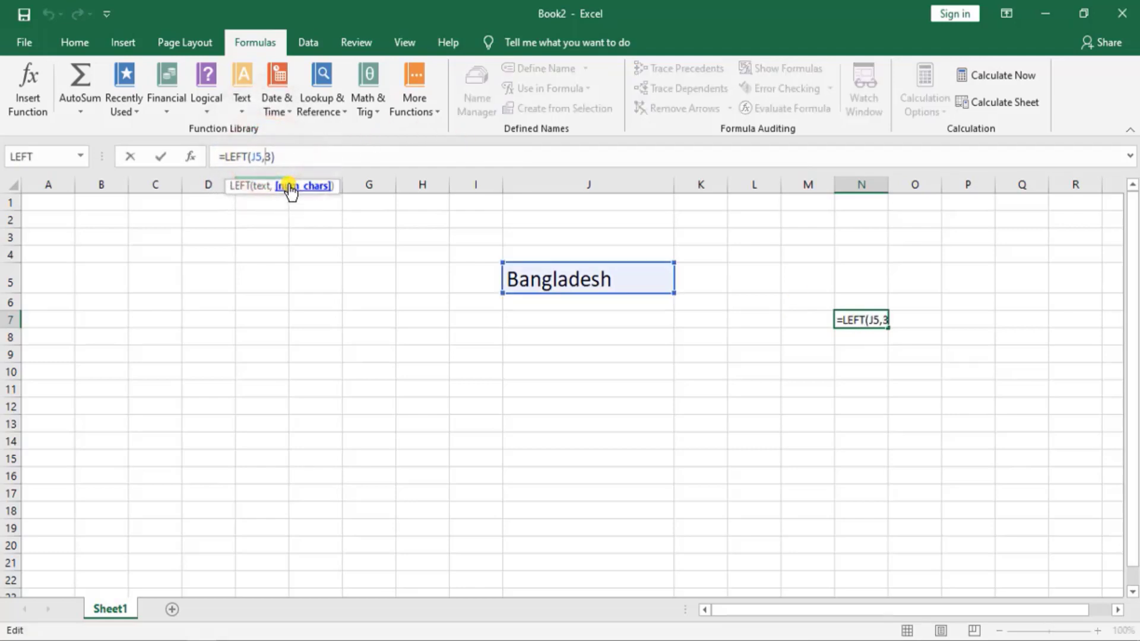
text(5)
key(Return)
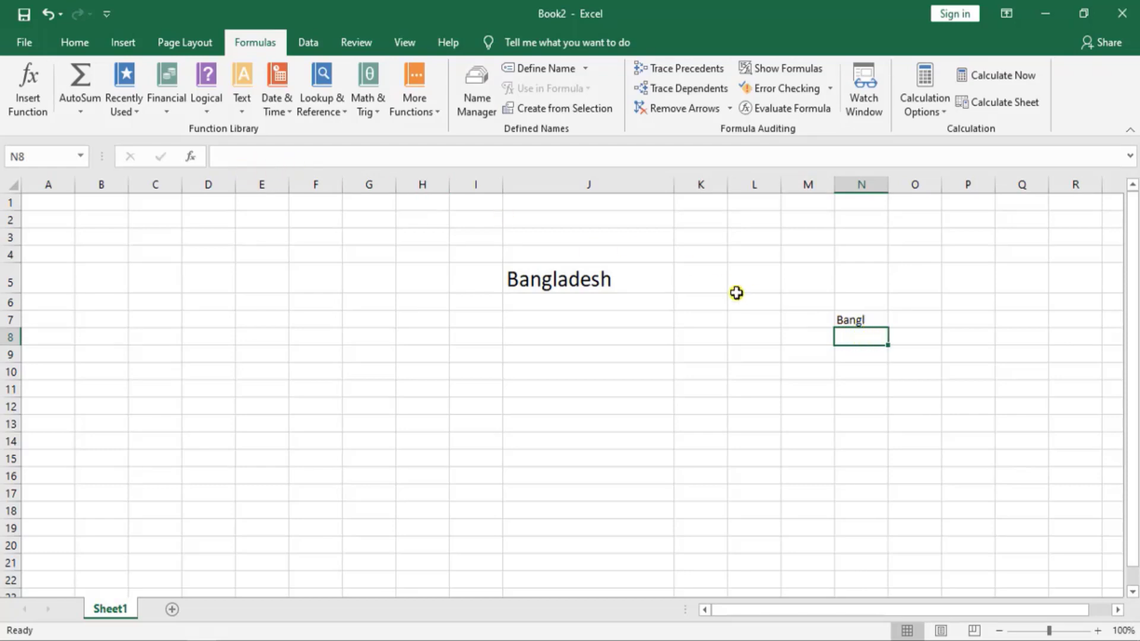
Step: Change N7's formula to =LEFT(J5,1) so it returns just B
click(844, 320)
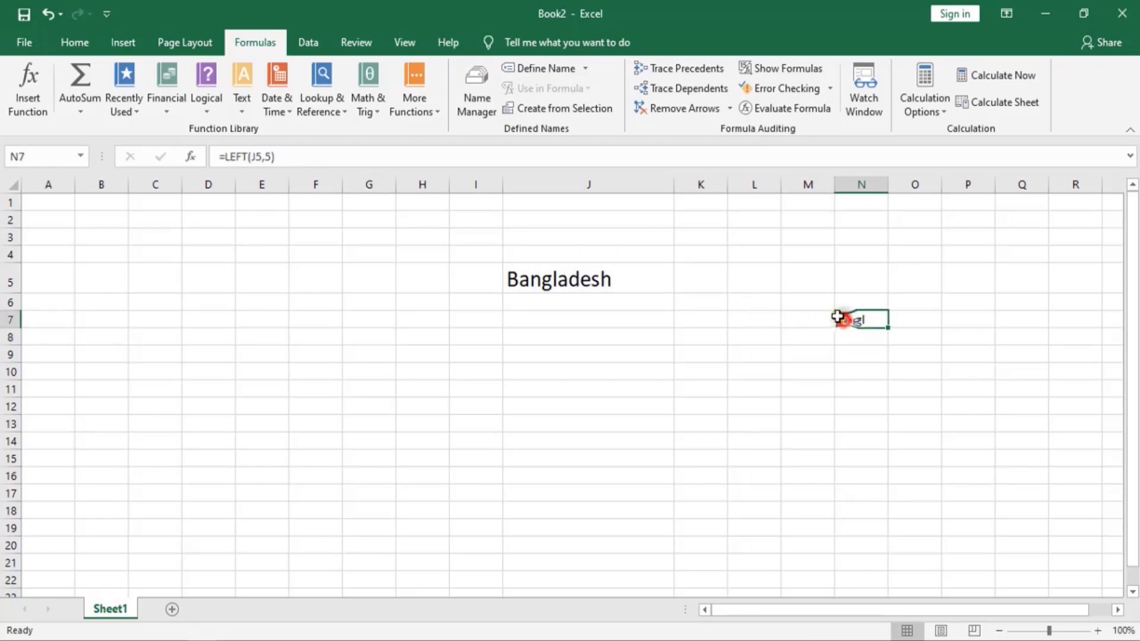
click(268, 157)
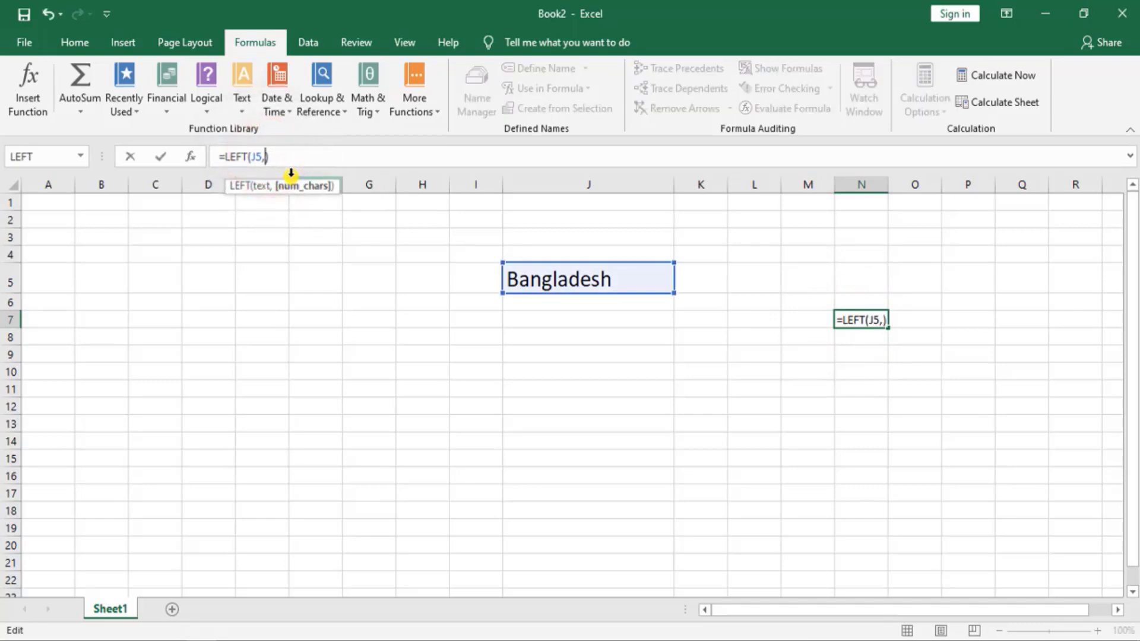
text(1)
key(Return)
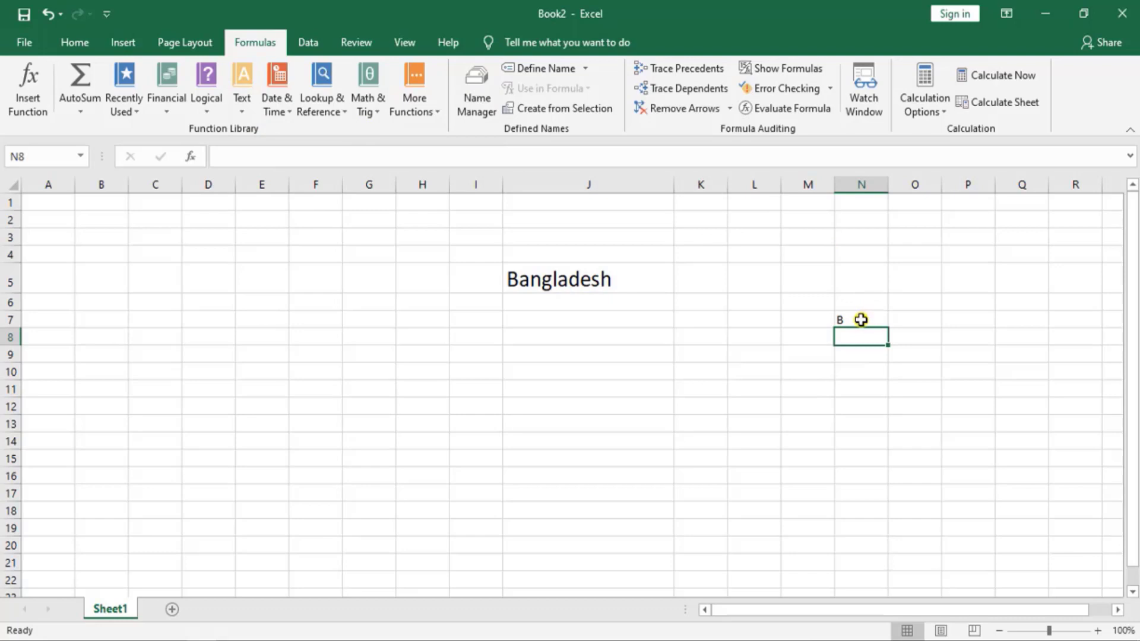
click(596, 337)
Step: Insert =LOWER(J5) in J8 so it displays bangladesh
click(235, 113)
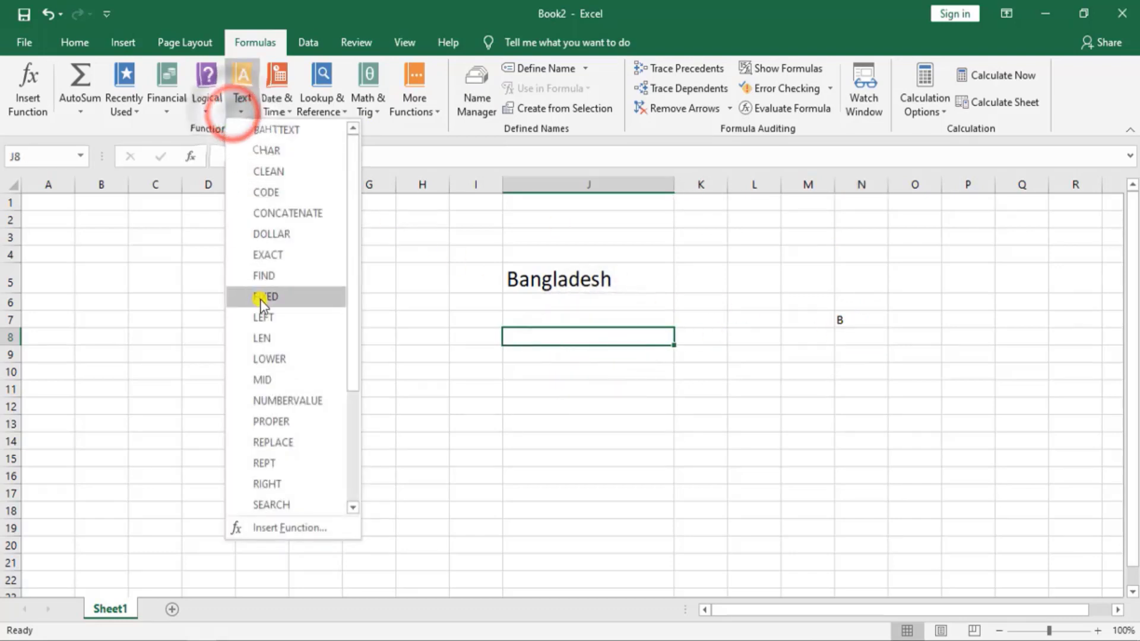
click(268, 359)
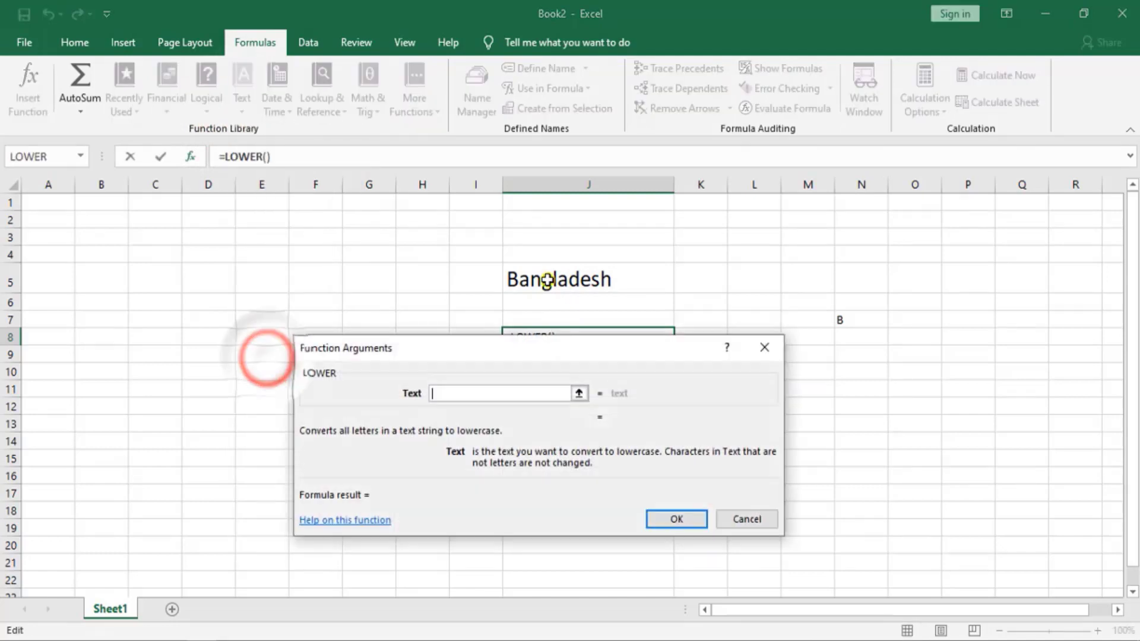
drag(770, 386, 954, 279)
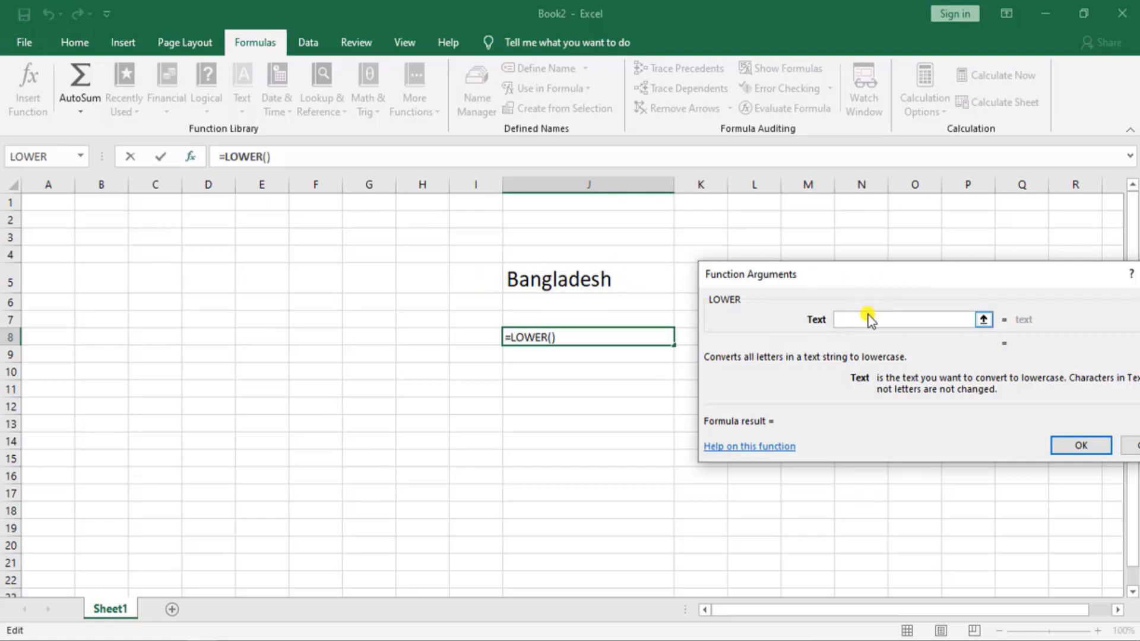
click(555, 279)
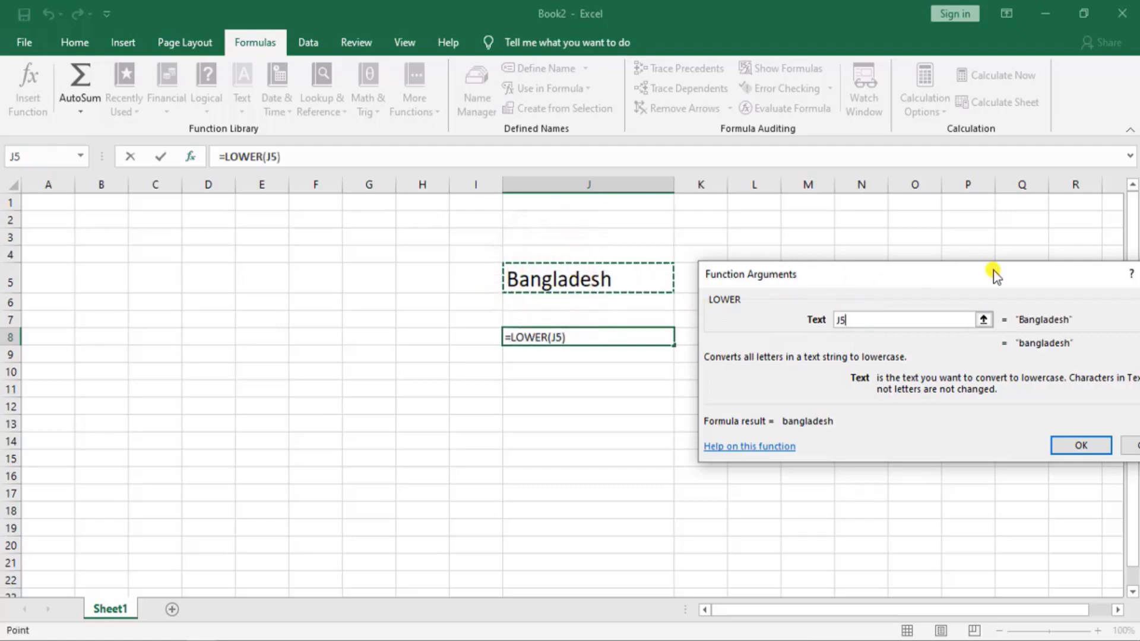
drag(994, 274, 649, 339)
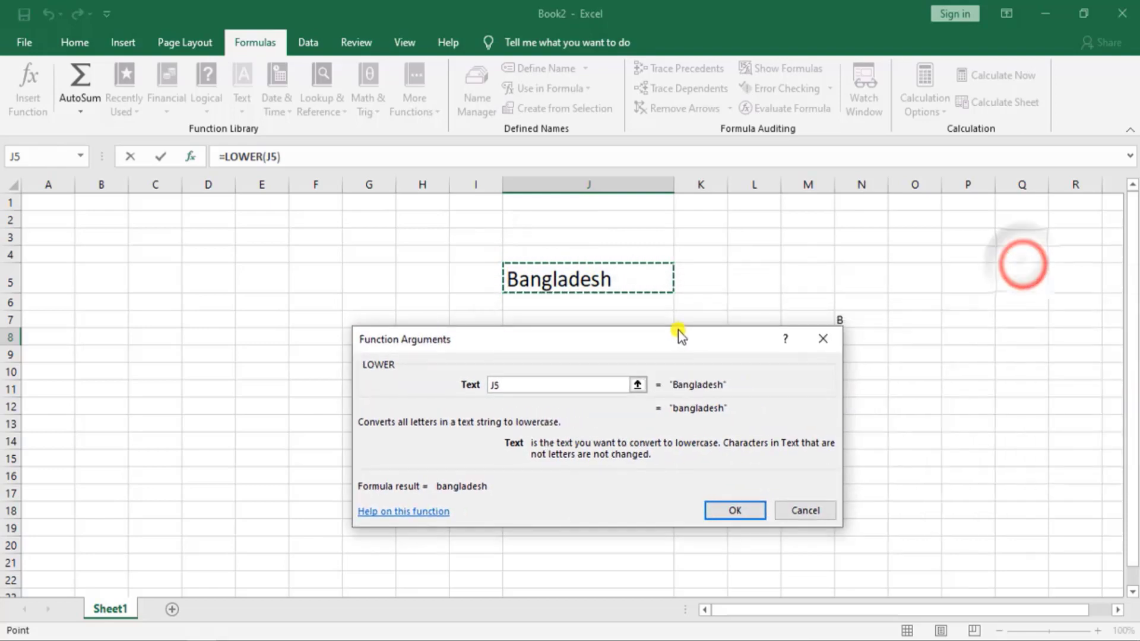
click(736, 511)
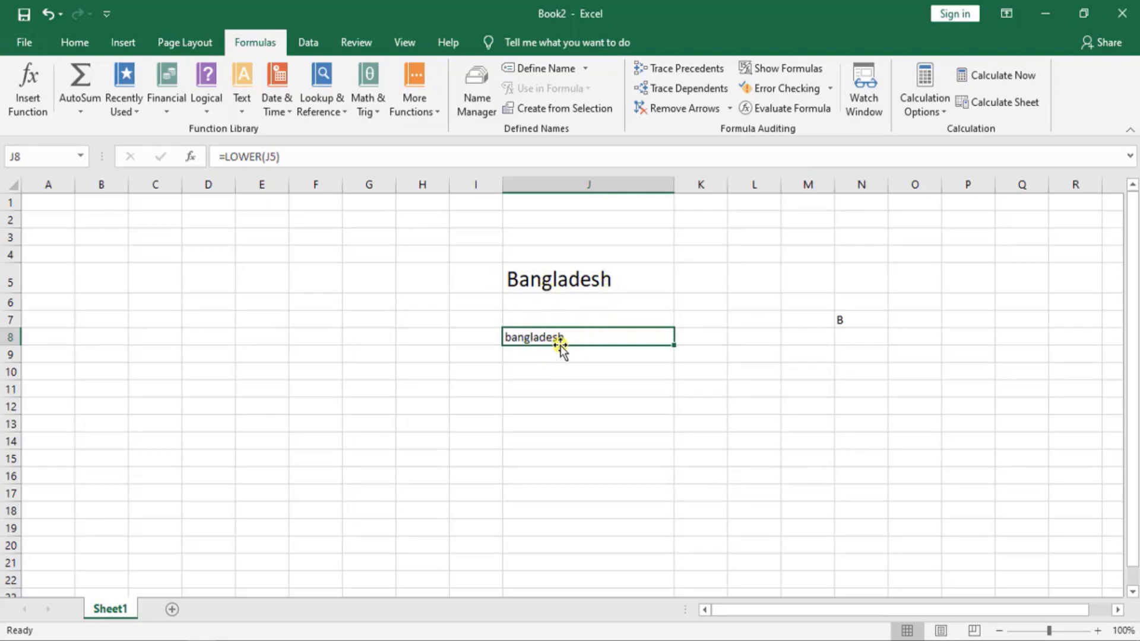
click(742, 334)
Step: Enter =RIGHT(J5,4) in L8 so it returns desh
click(240, 113)
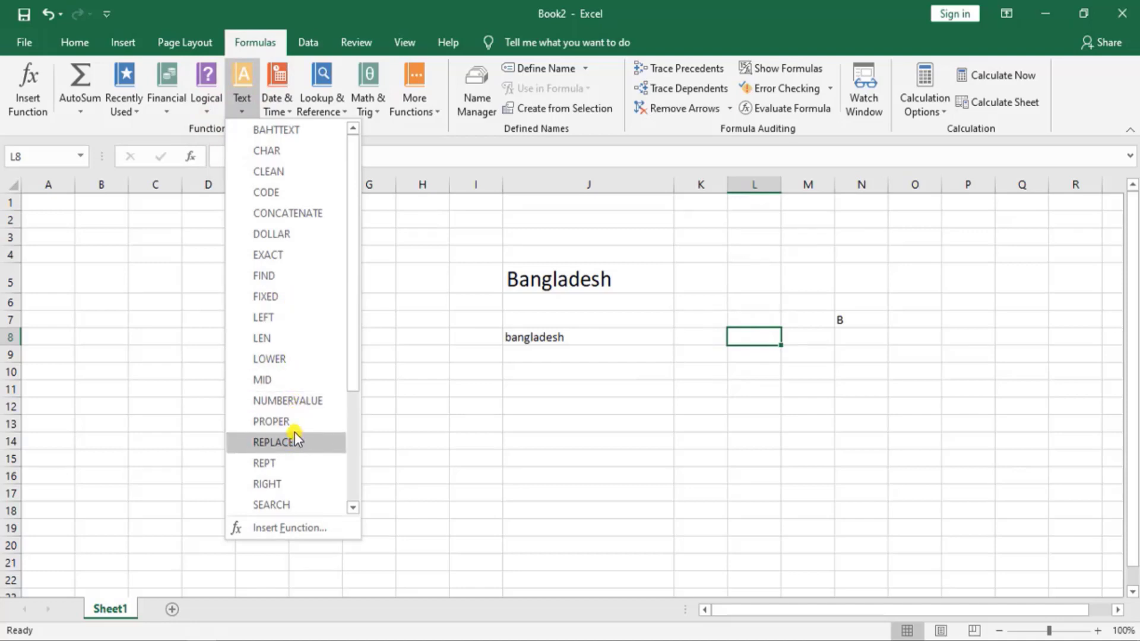
scroll(296, 423, down, 1)
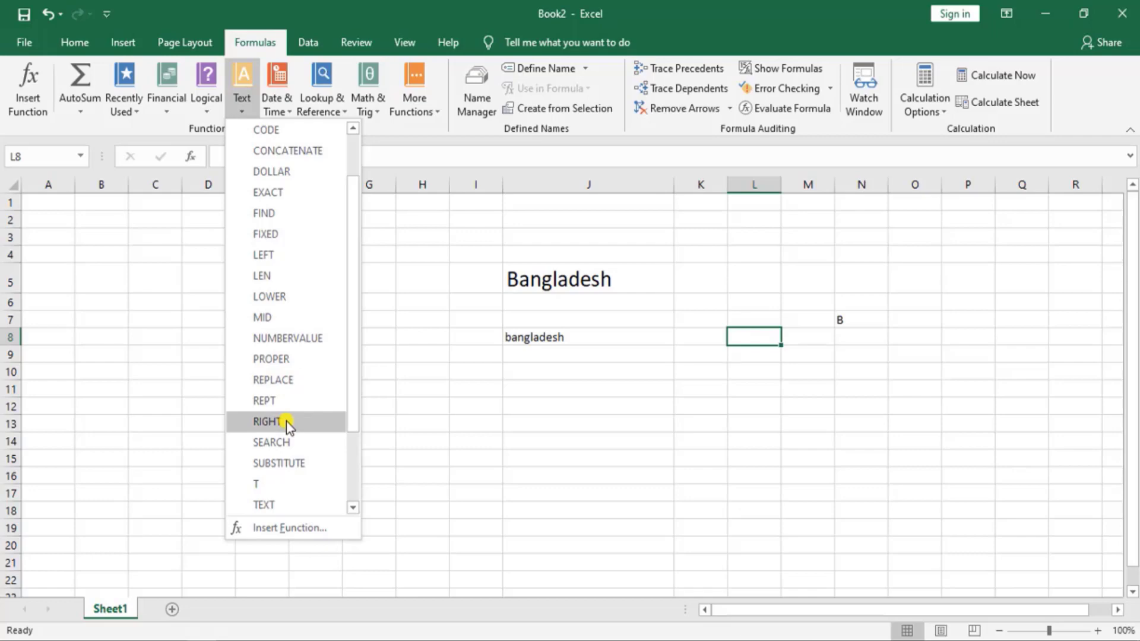
click(287, 422)
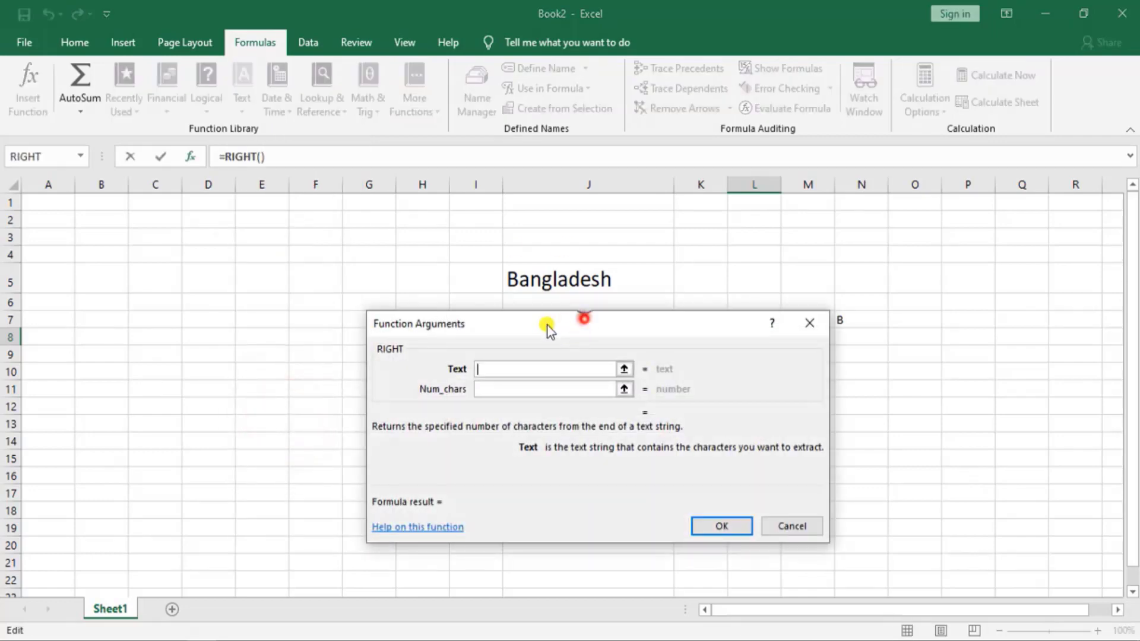
drag(548, 326, 297, 324)
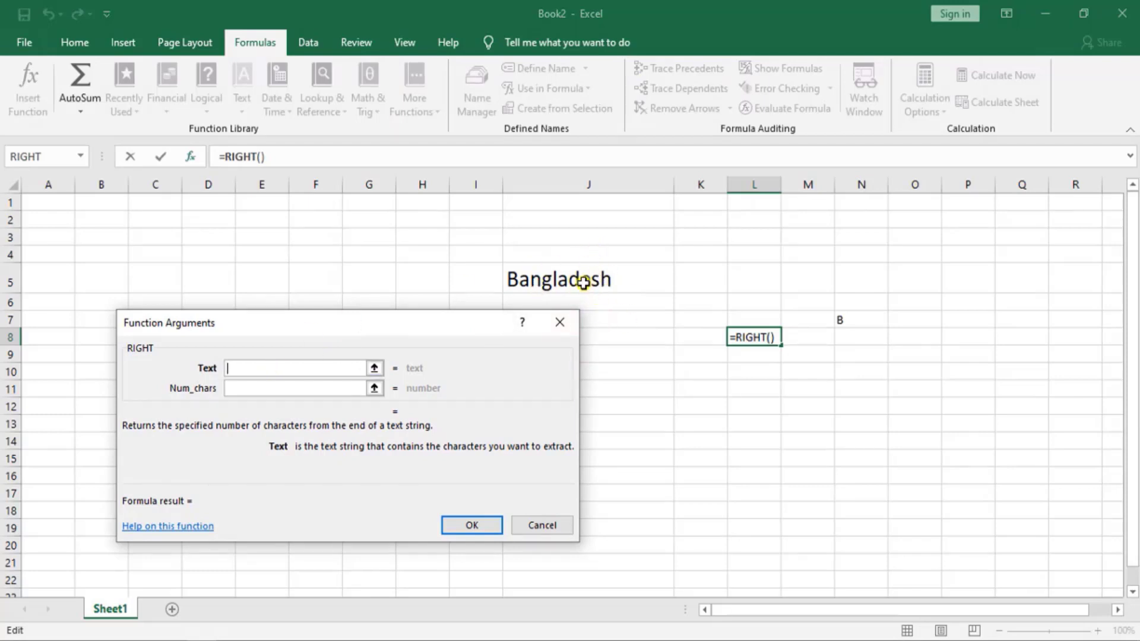
click(538, 284)
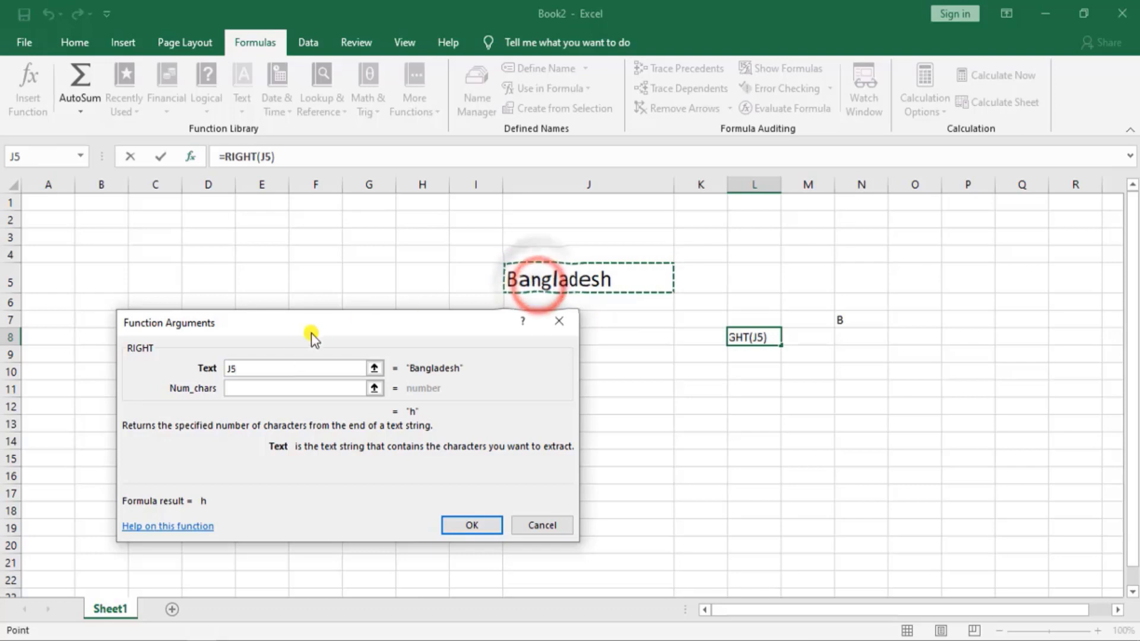
click(233, 389)
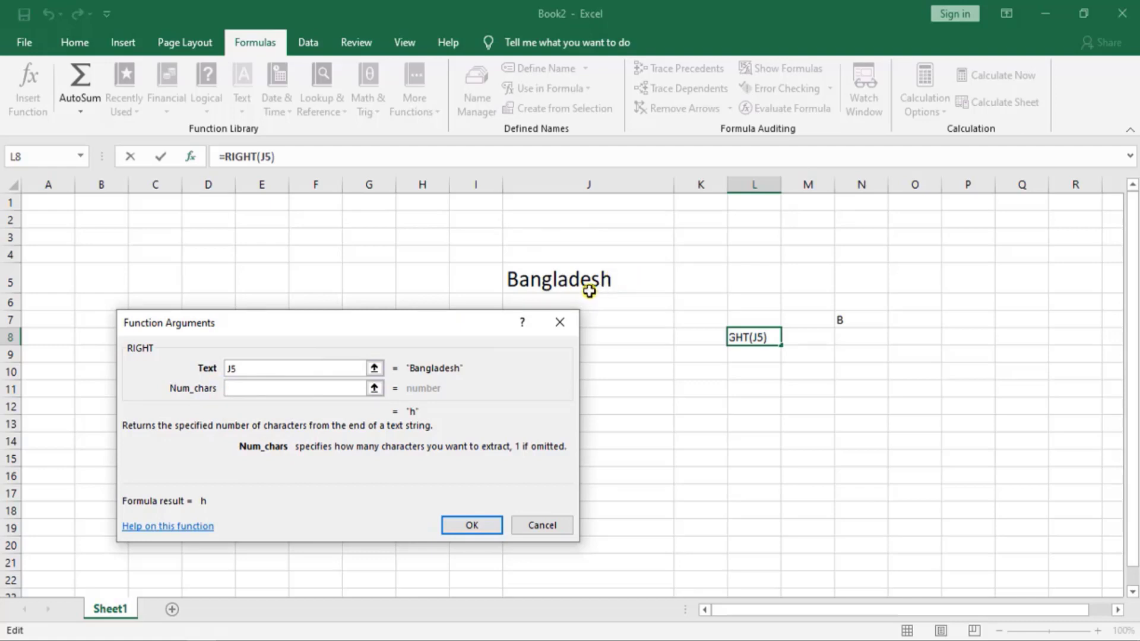
click(256, 390)
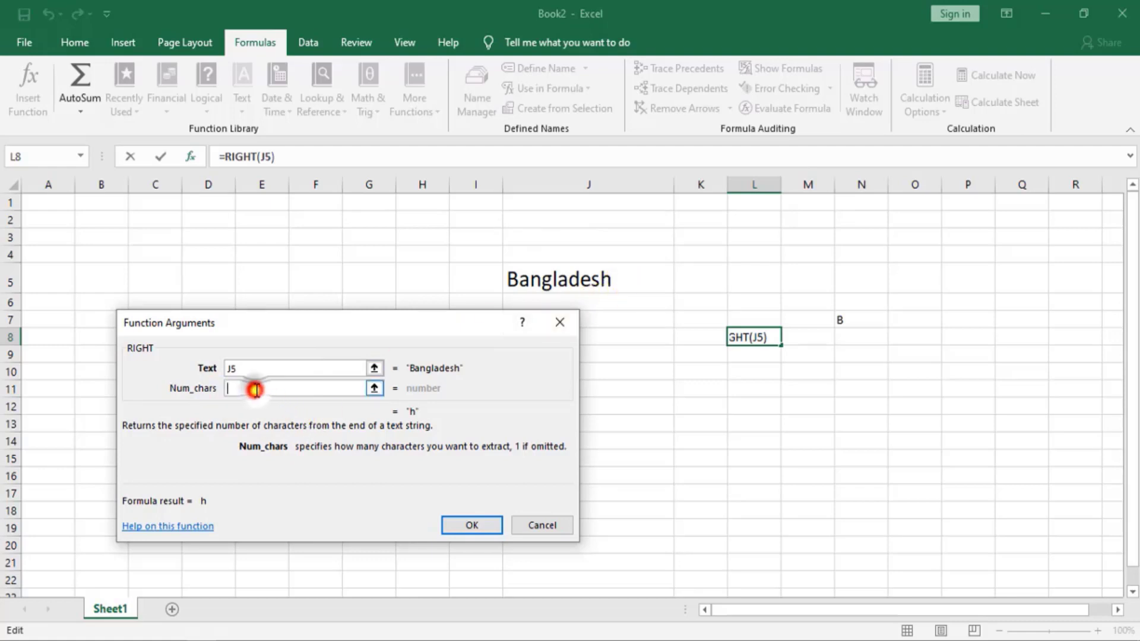
text(4)
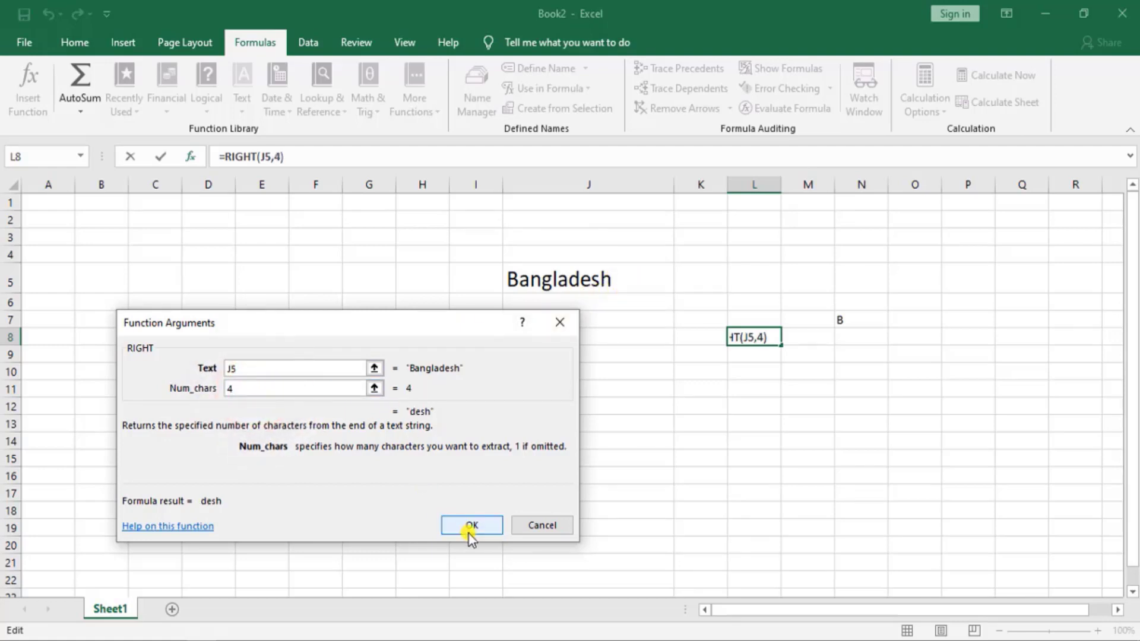
click(468, 527)
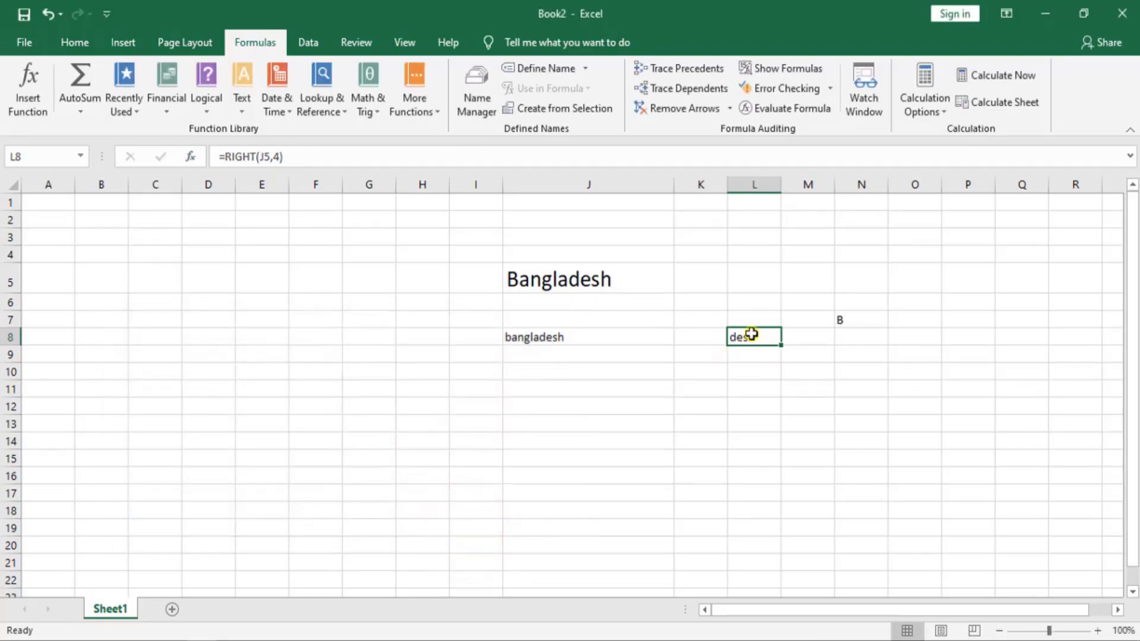
Step: Select cell J10 for the uppercase result
click(242, 105)
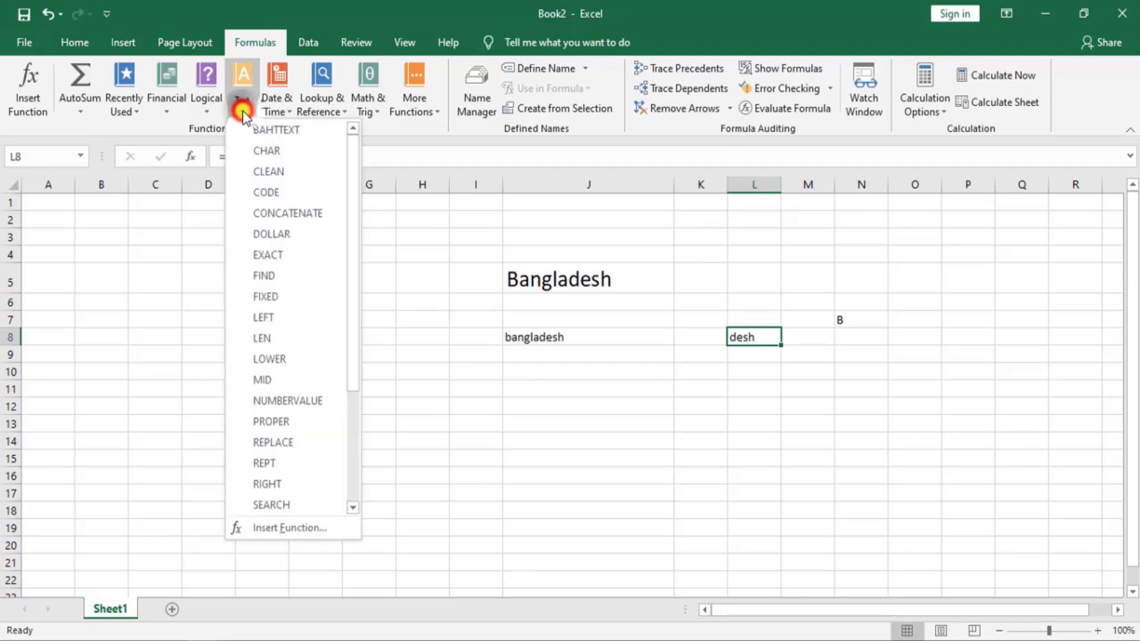
scroll(291, 345, down, 1)
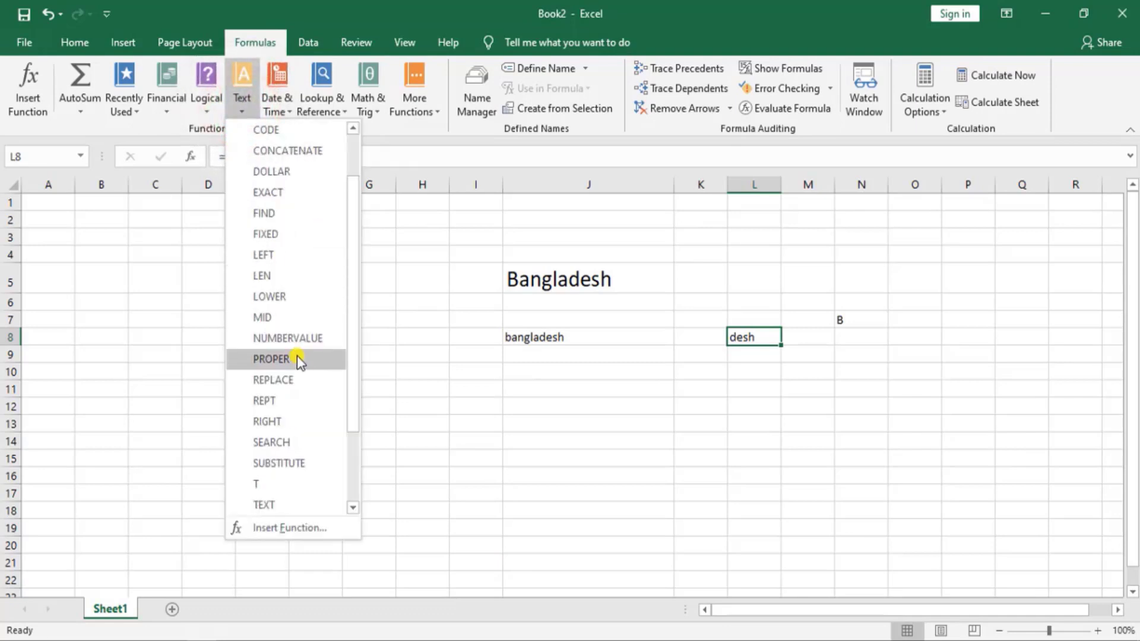
scroll(300, 359, down, 1)
scroll(300, 356, down, 1)
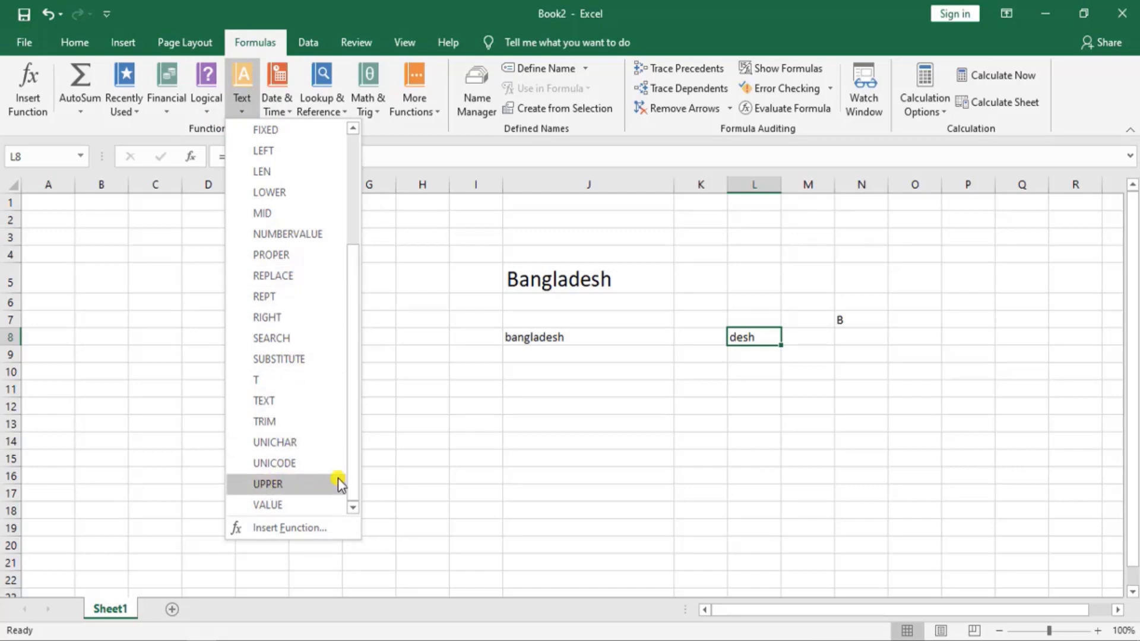
click(631, 377)
click(627, 373)
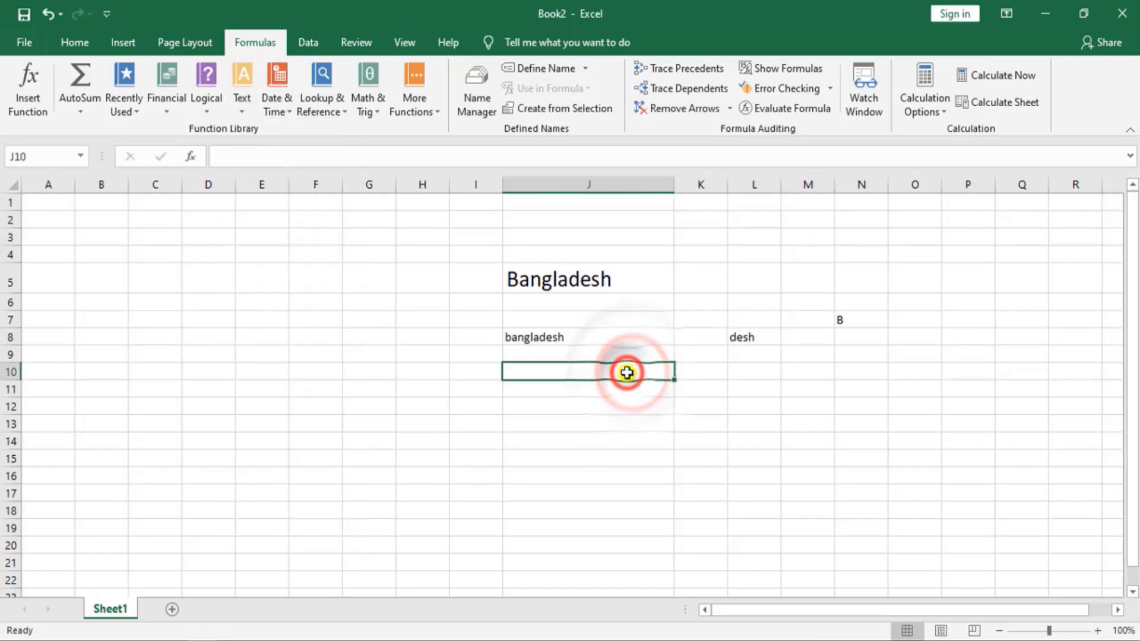
Step: Insert =UPPER(J8) in J10 so it shows BANGLADESH
click(241, 104)
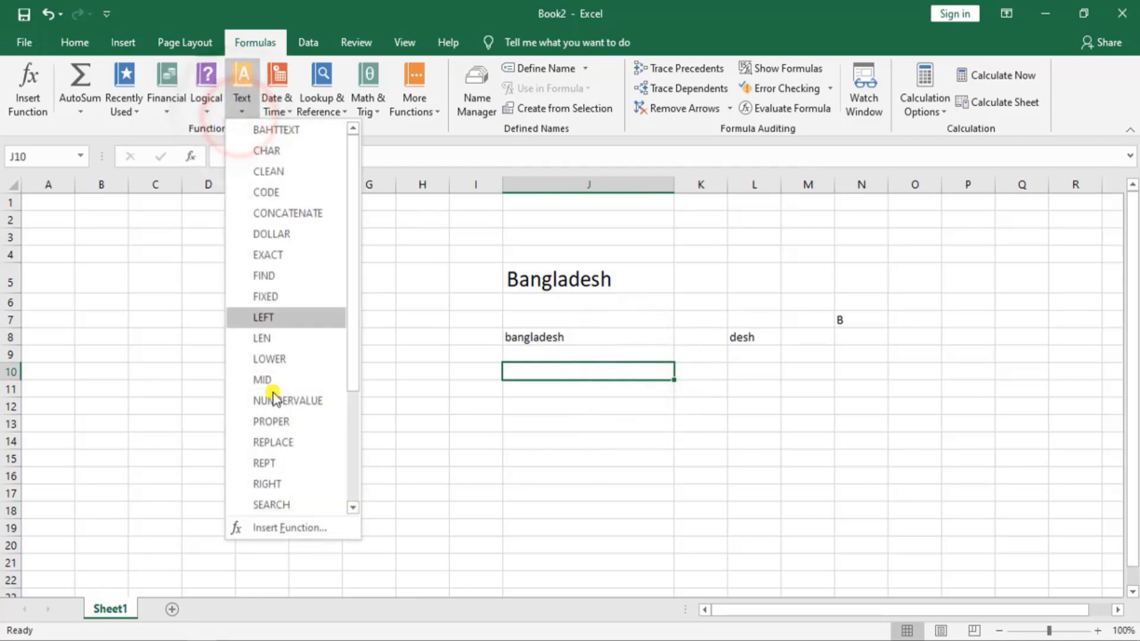
scroll(279, 428, down, 3)
click(266, 482)
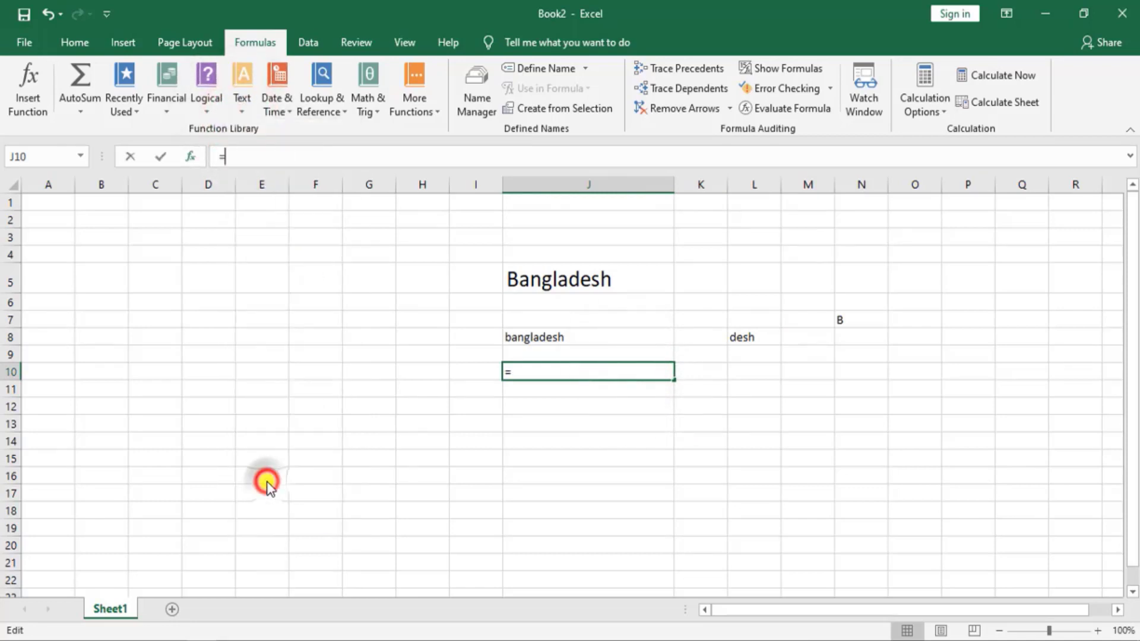
mouse_move(367, 339)
mouse_down()
mouse_move(494, 446)
mouse_move(594, 402)
mouse_up()
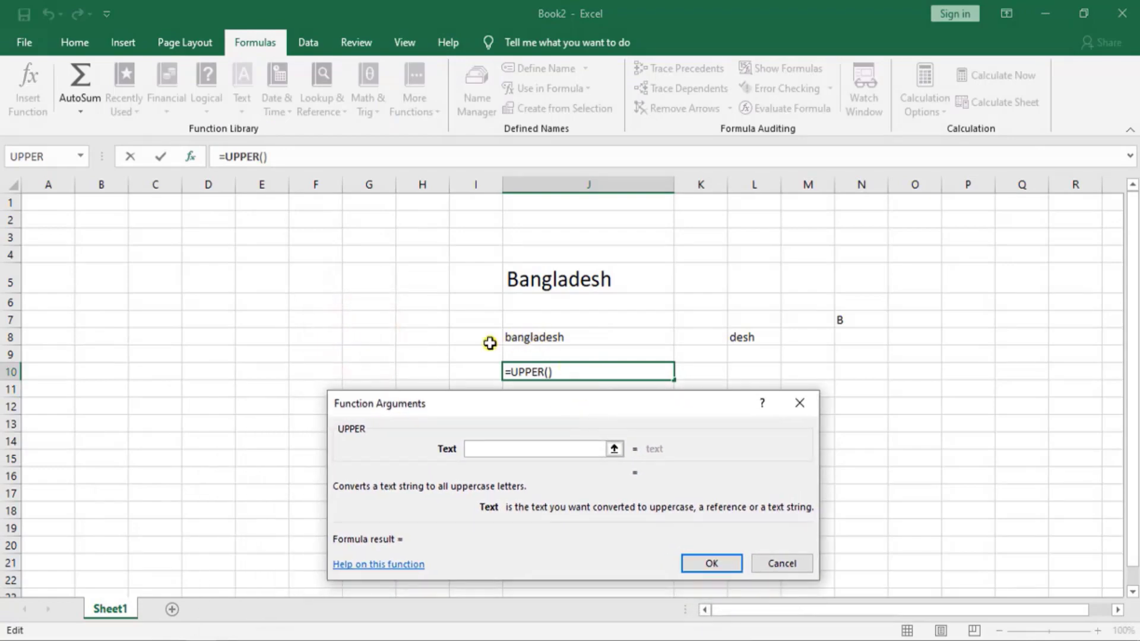
click(517, 338)
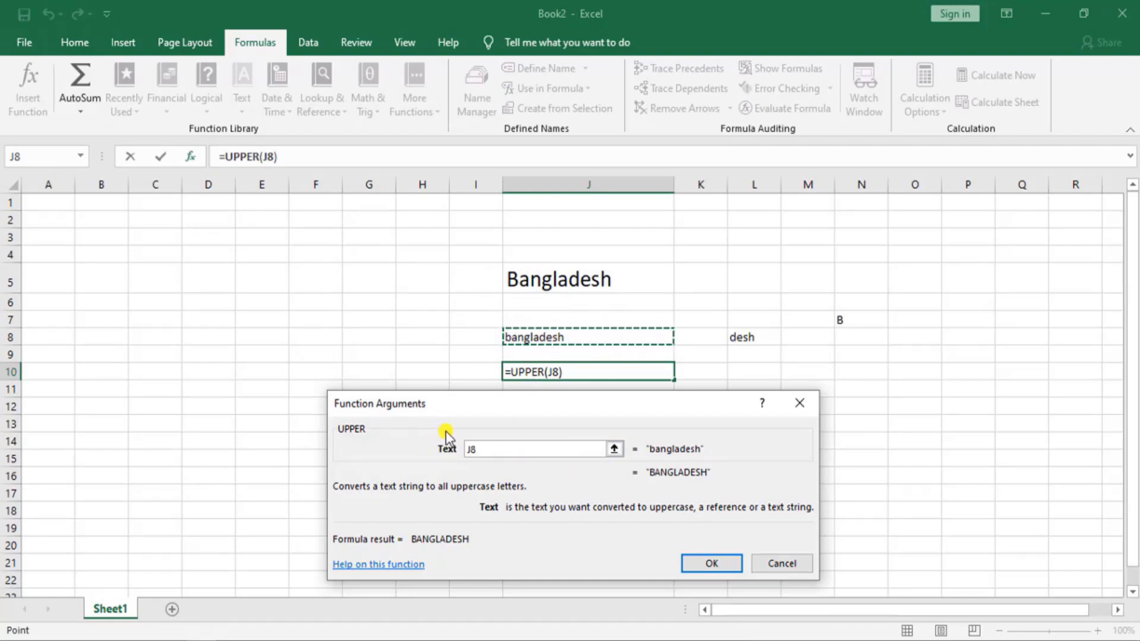
click(475, 449)
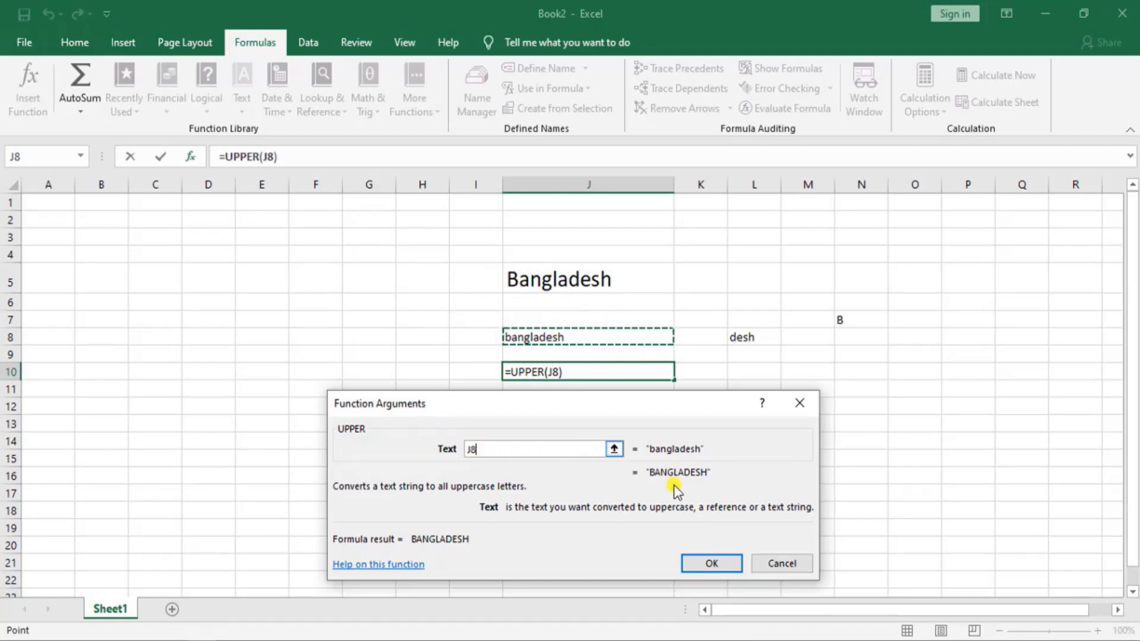
click(710, 566)
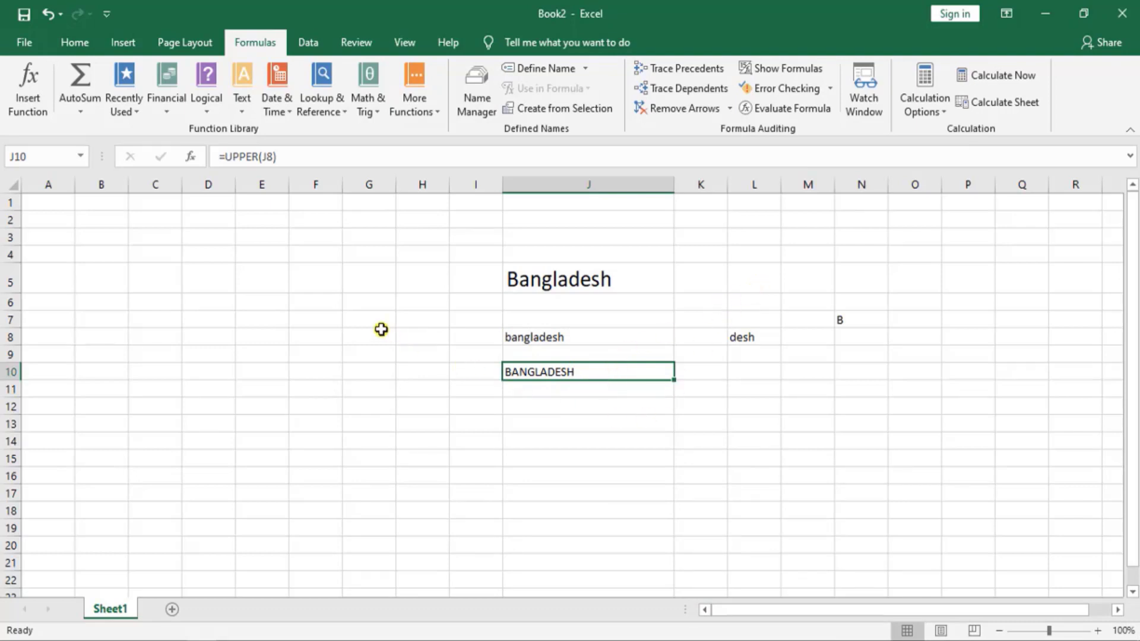
click(360, 318)
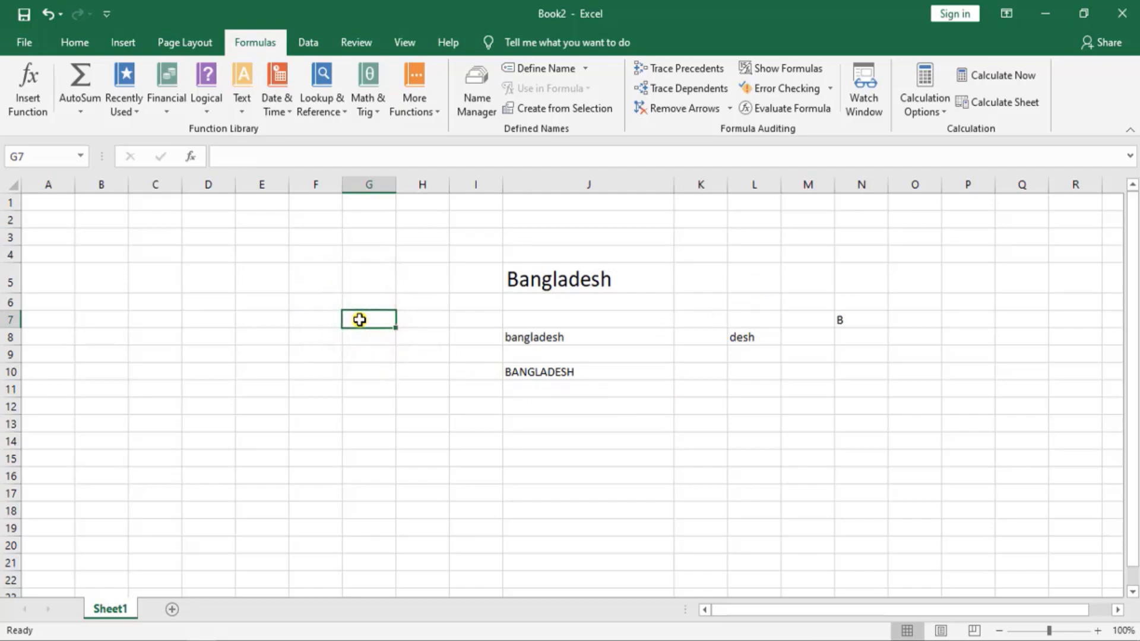
Step: Type =UPPER(j8) directly into G7 so it displays BANGLADESH
text(=)
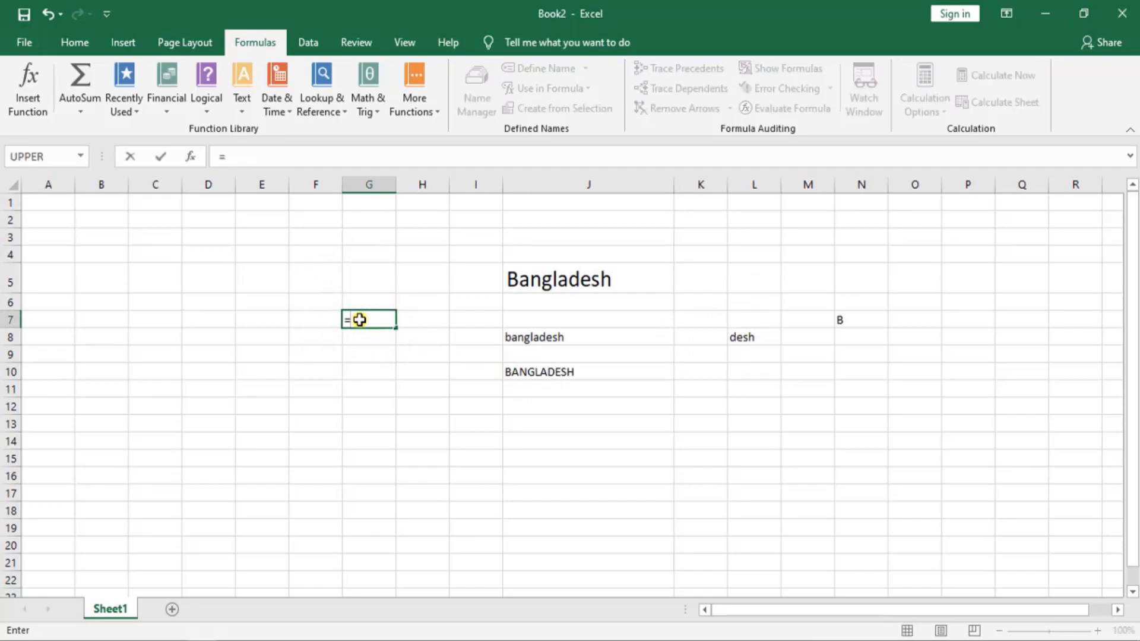
text(u)
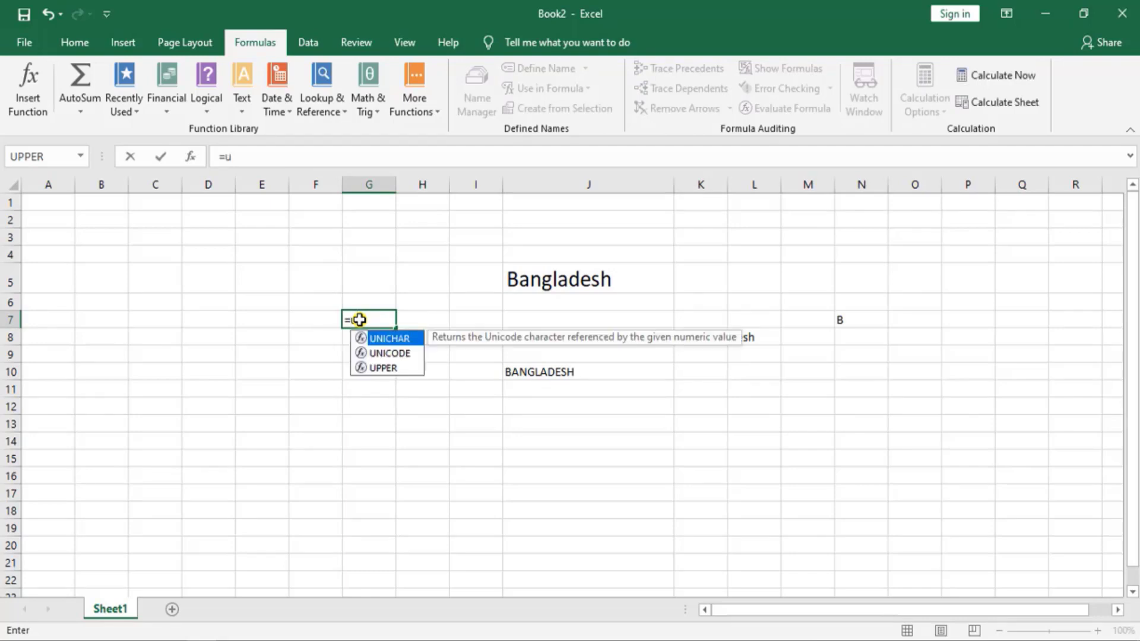
text(pper)
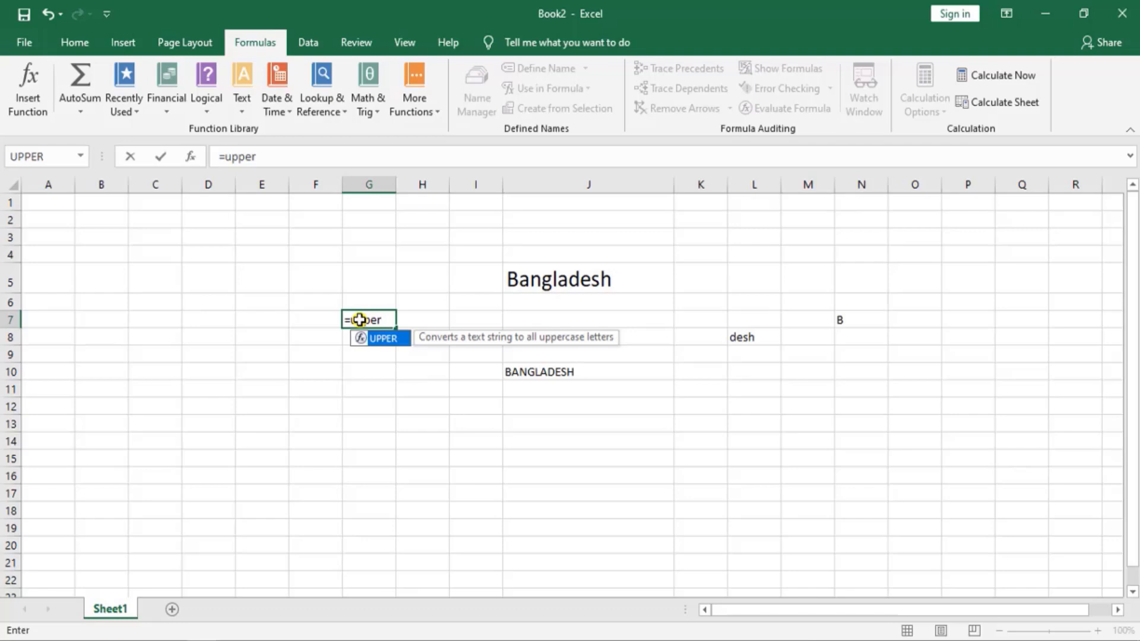
text(()
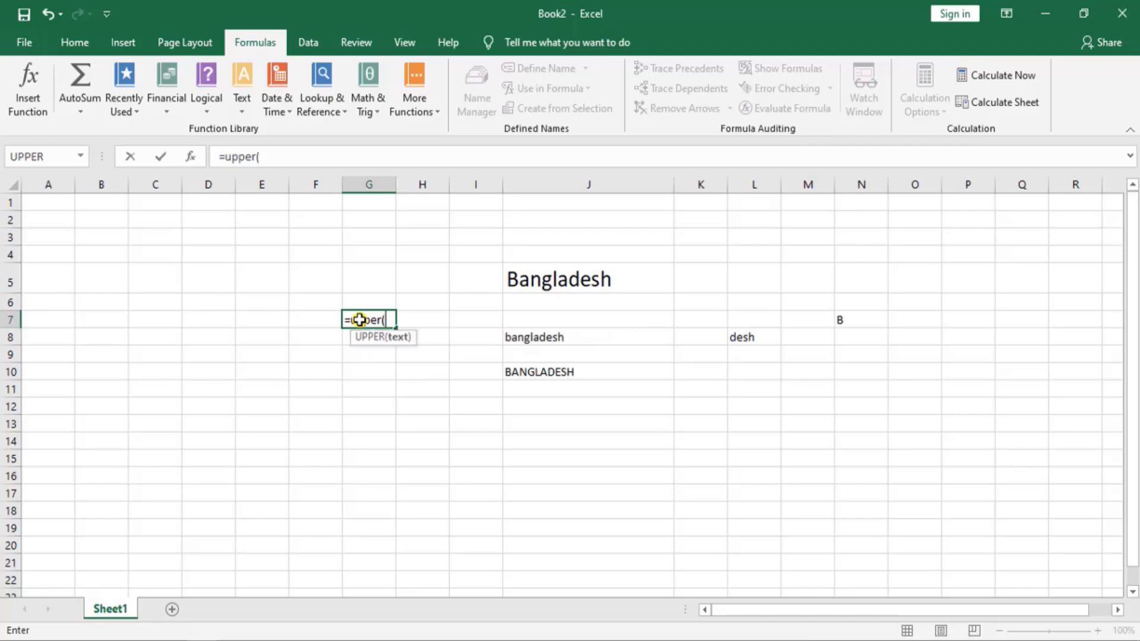
text())
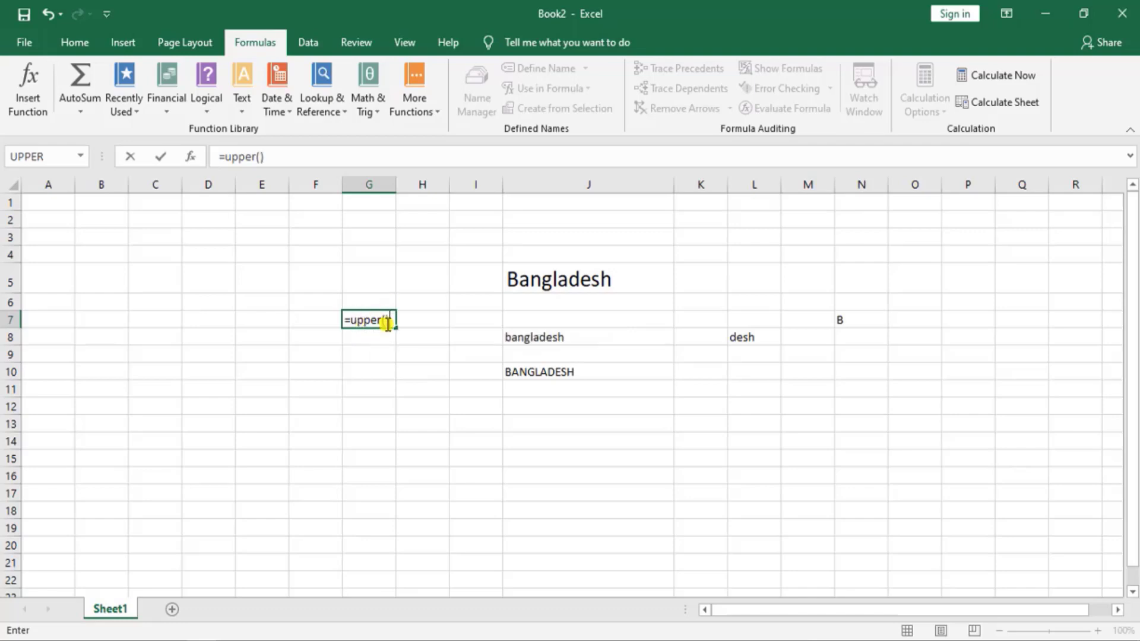
click(386, 321)
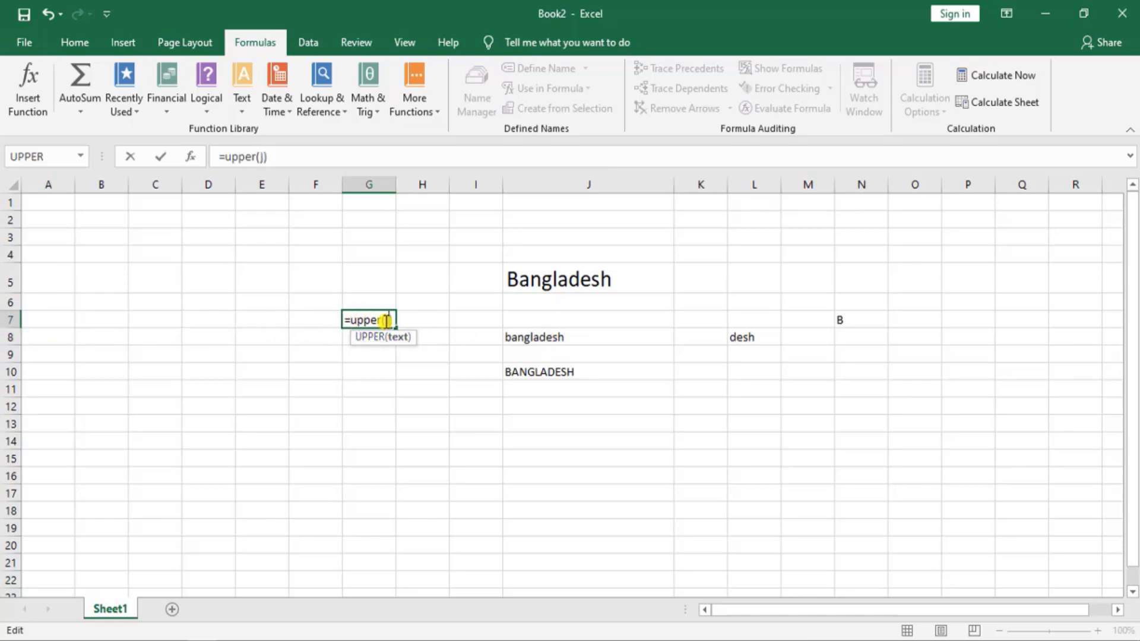
text(j8)
key(Return)
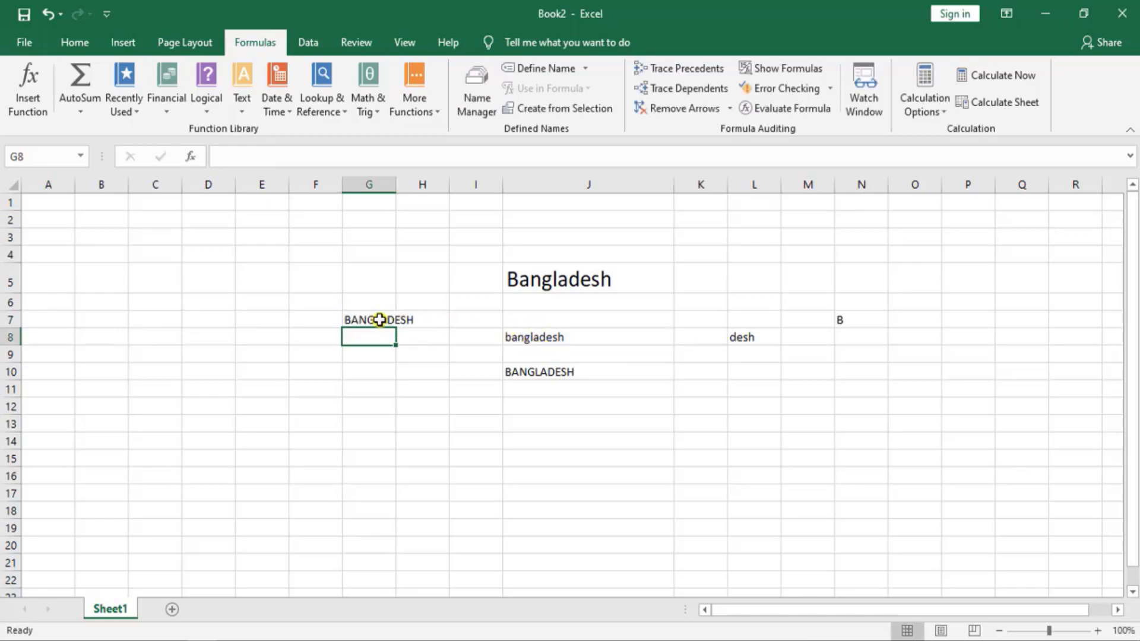
click(375, 320)
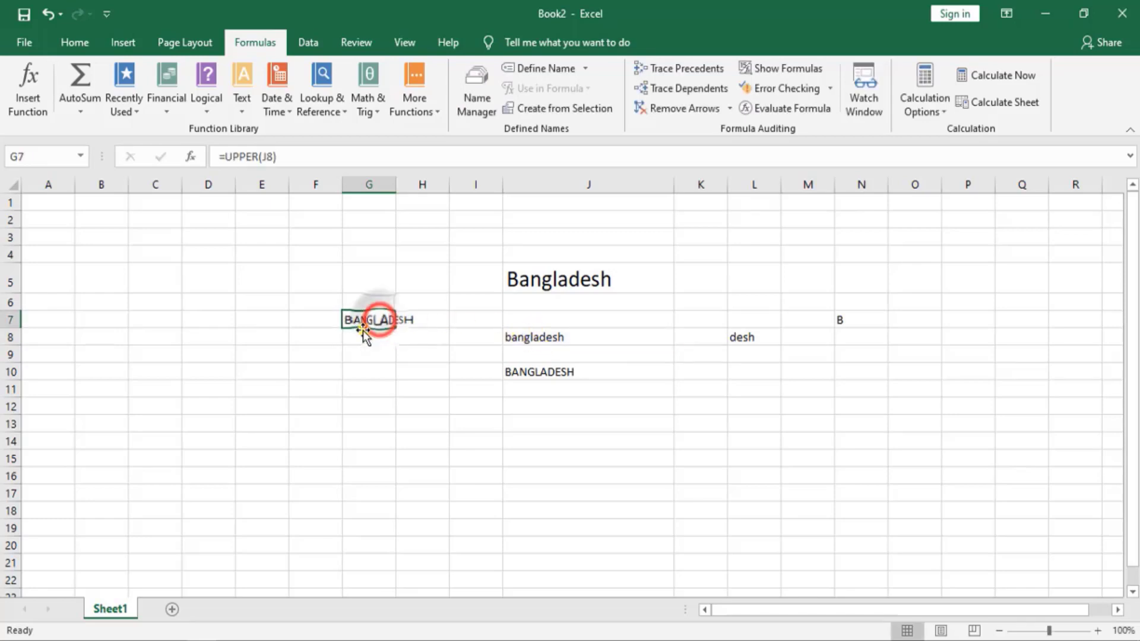
Step: Reopen the Formulas Text function list and scroll down through it
click(241, 101)
click(429, 397)
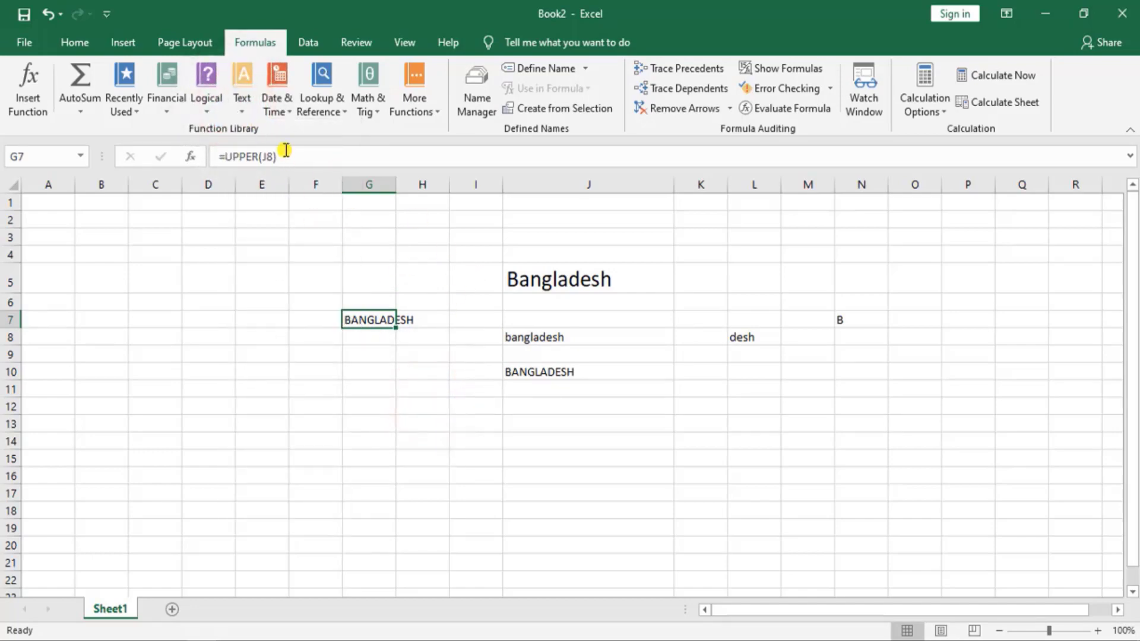
click(241, 107)
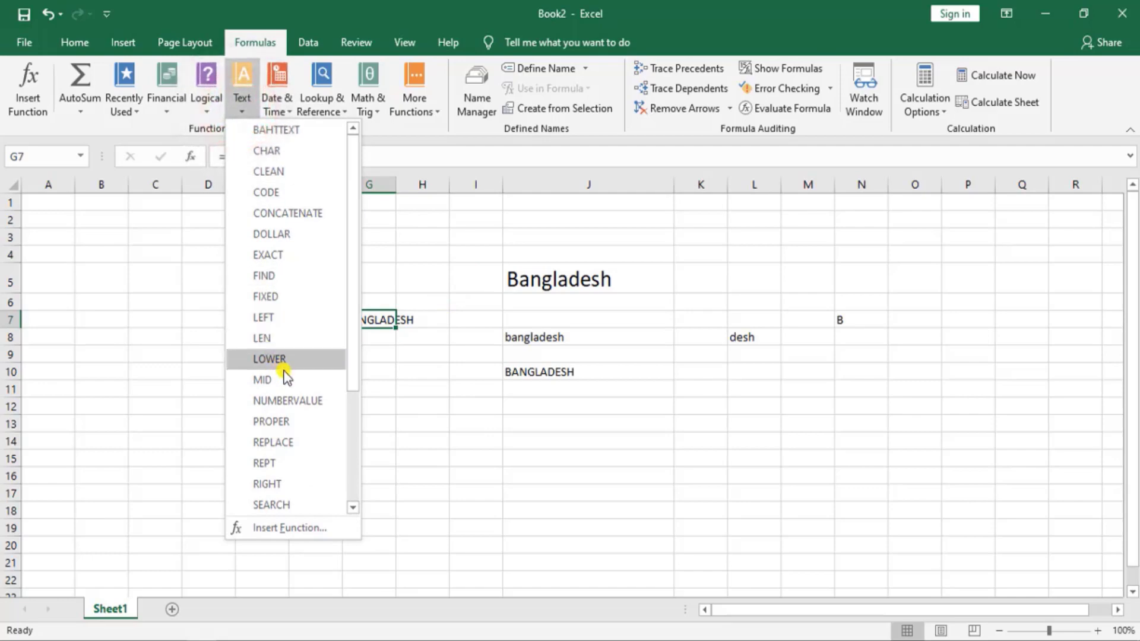
scroll(304, 388, down, 1)
scroll(304, 389, down, 1)
scroll(305, 388, down, 1)
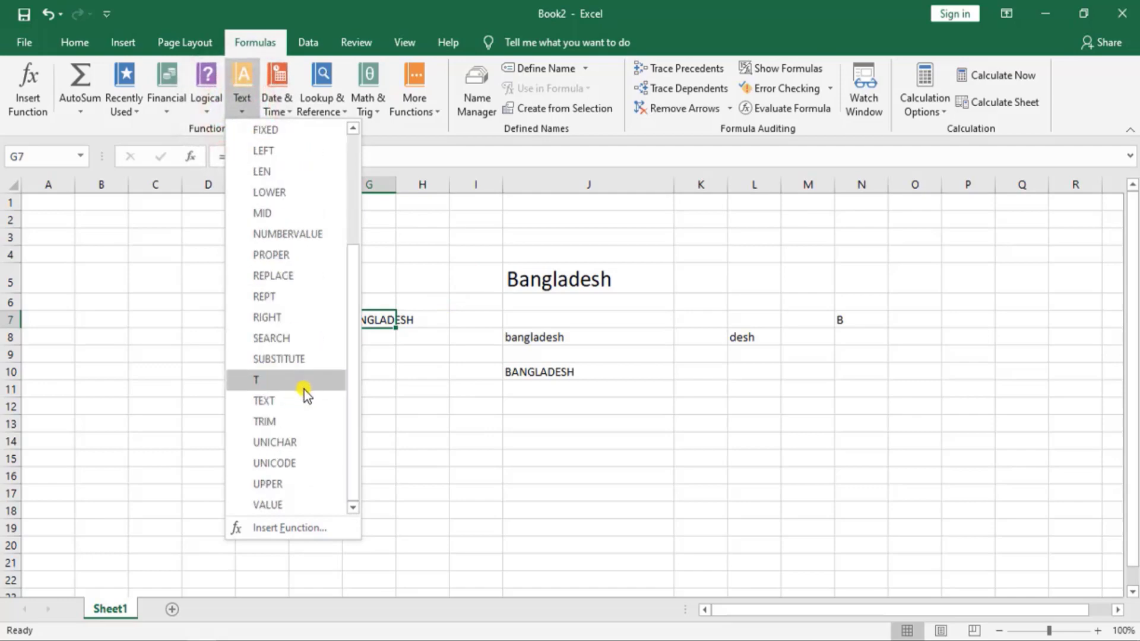
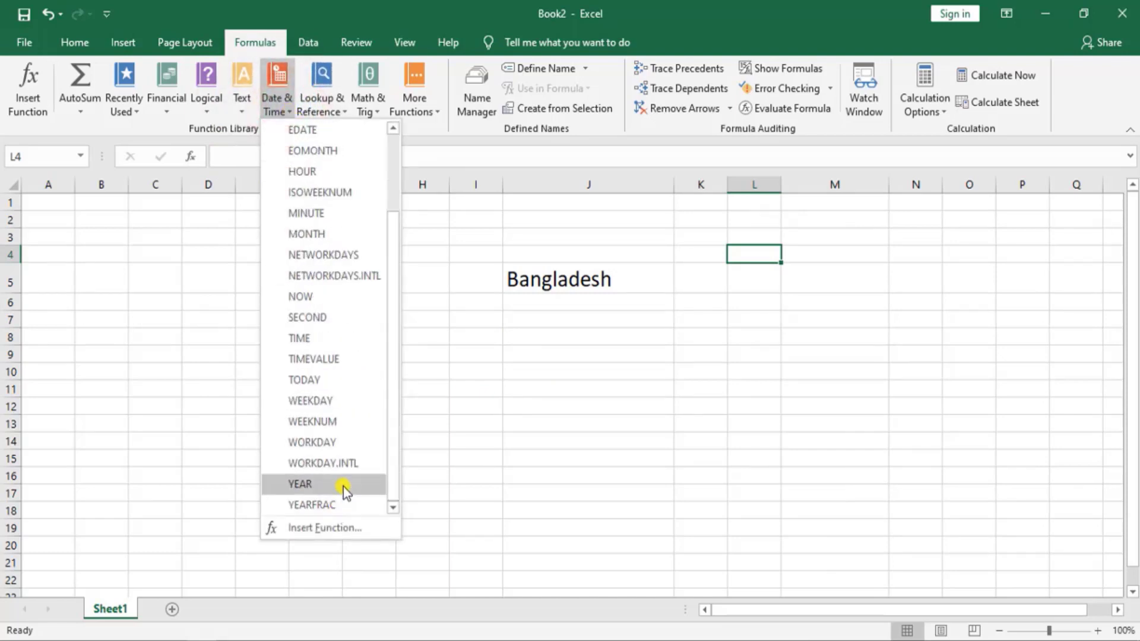
Step: Enter a =TODAY() formula in cell M5 so it displays 9/1/2020
click(701, 398)
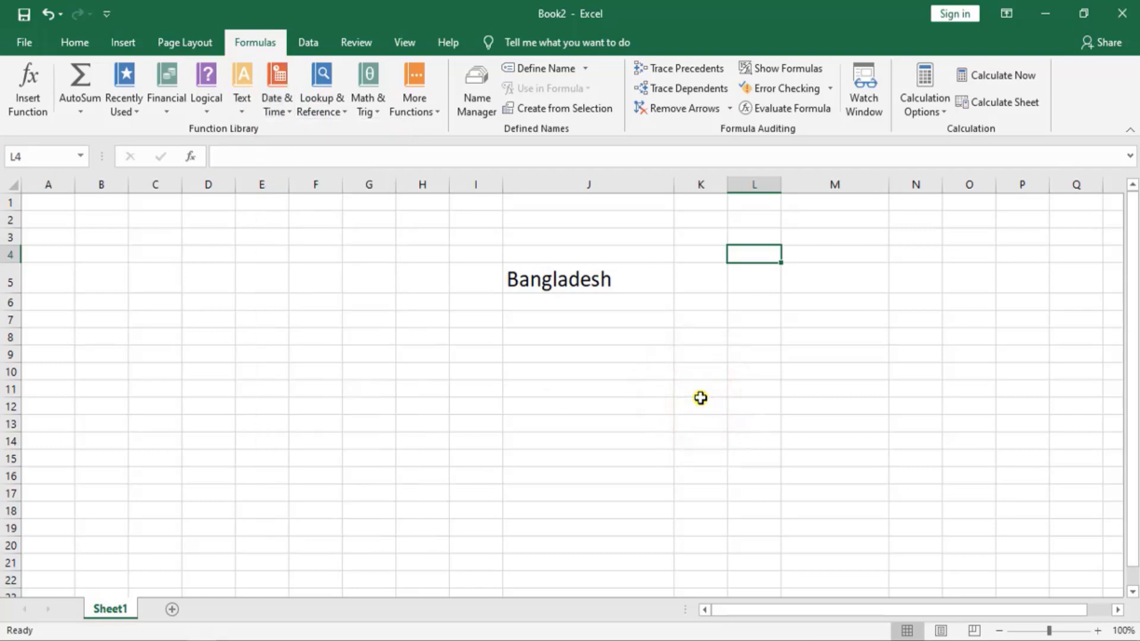
click(969, 240)
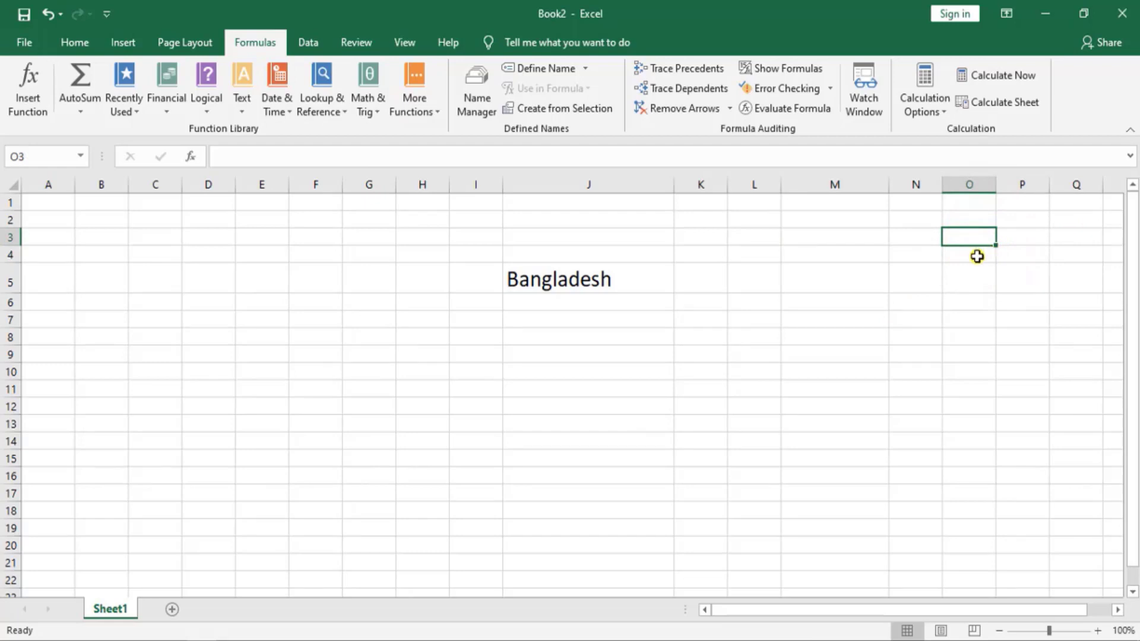
click(832, 279)
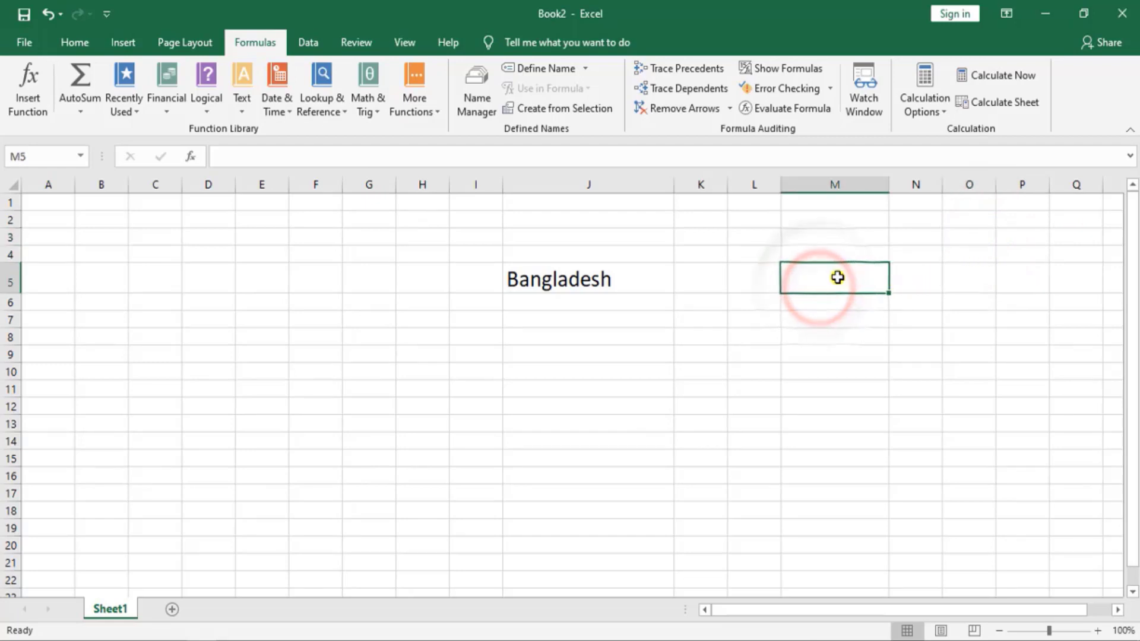
click(293, 114)
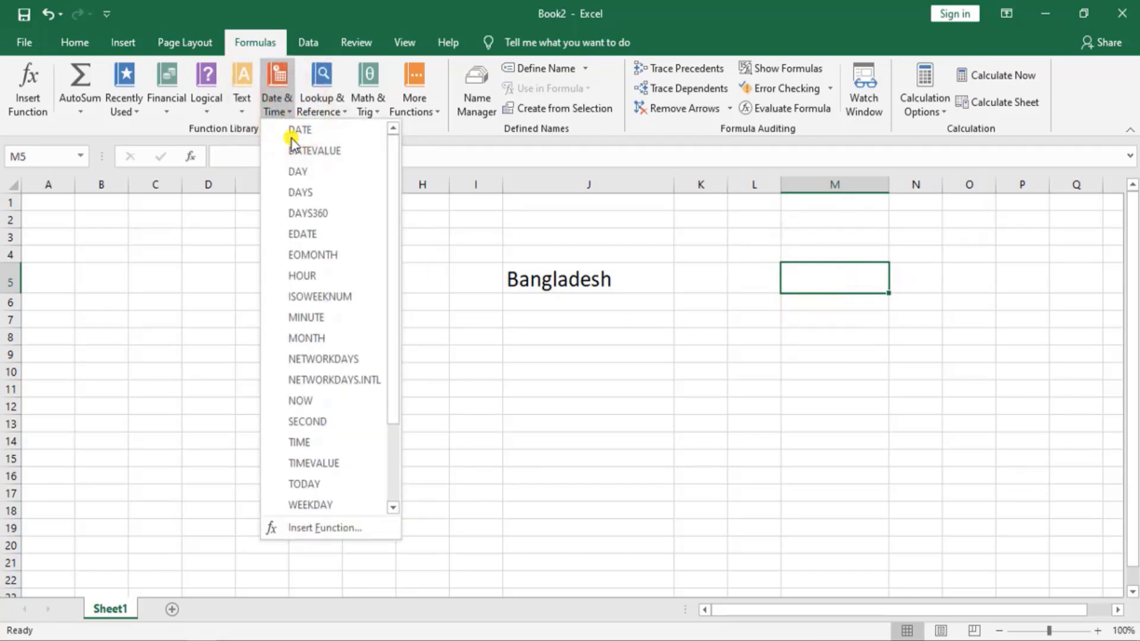
scroll(313, 464, down, 1)
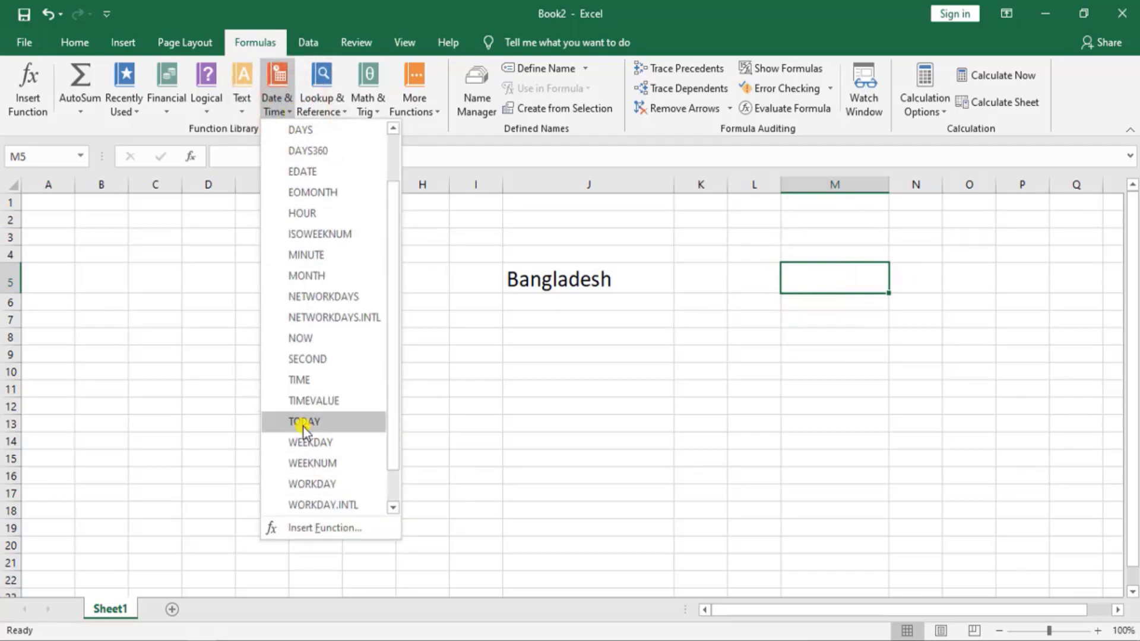
click(336, 422)
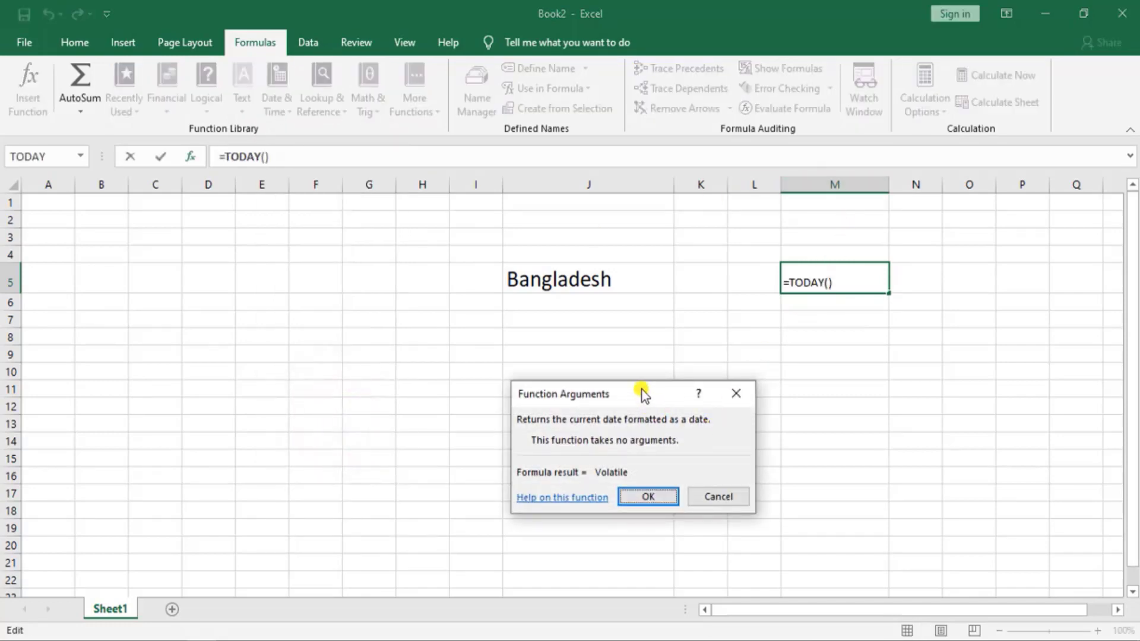
drag(643, 393, 626, 329)
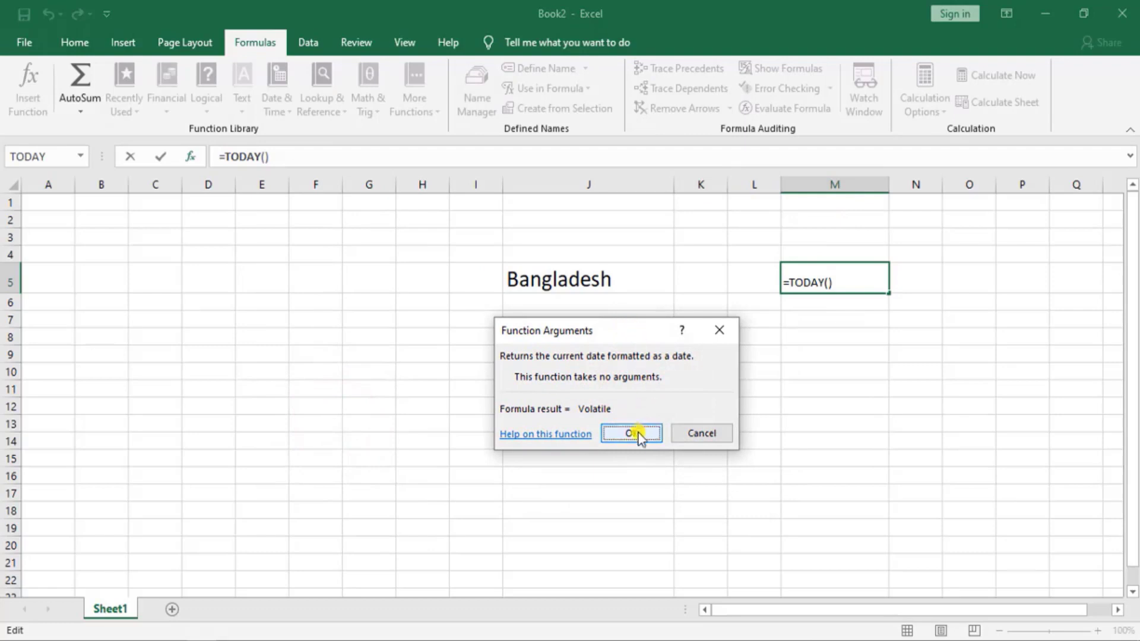
click(637, 434)
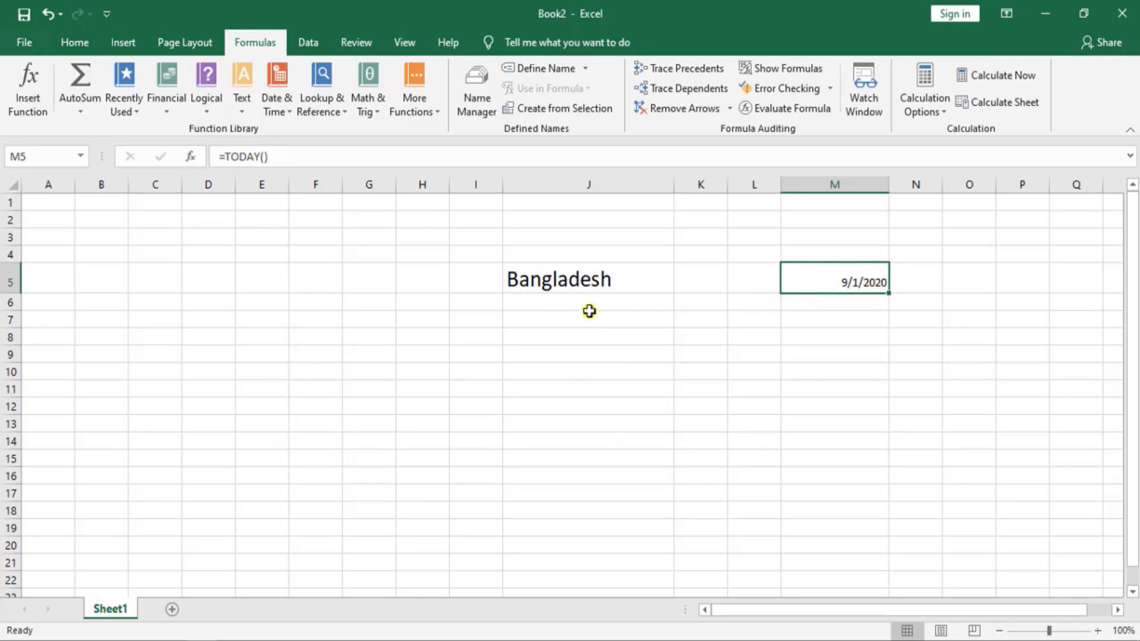
Step: Insert a =NOW() formula into J10, showing 9/1/2020 12:32
click(553, 372)
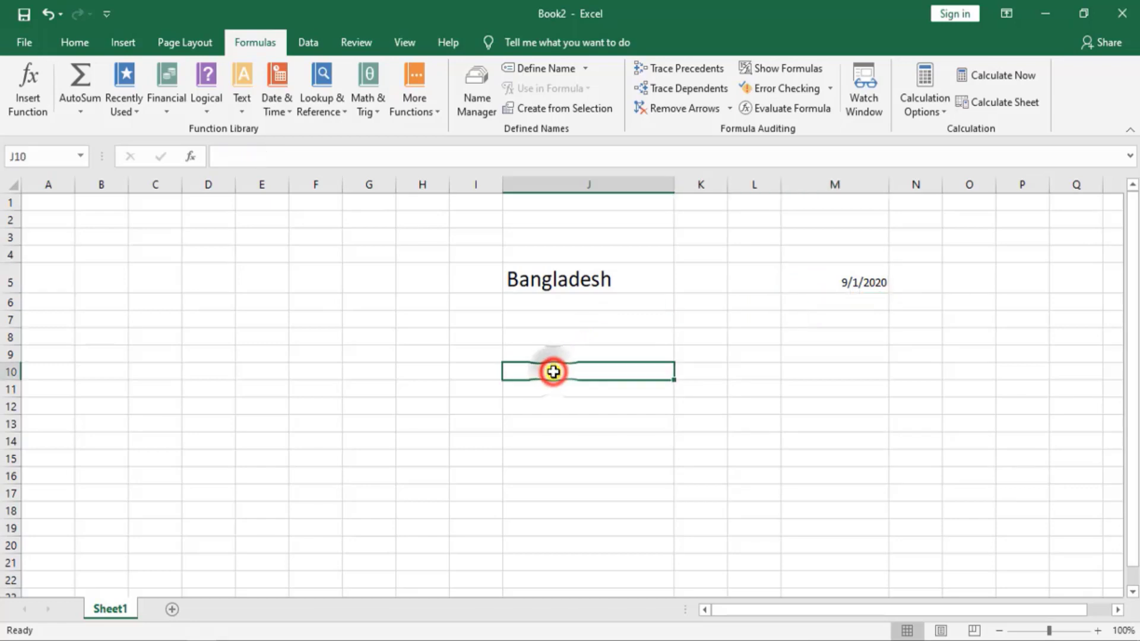
click(291, 113)
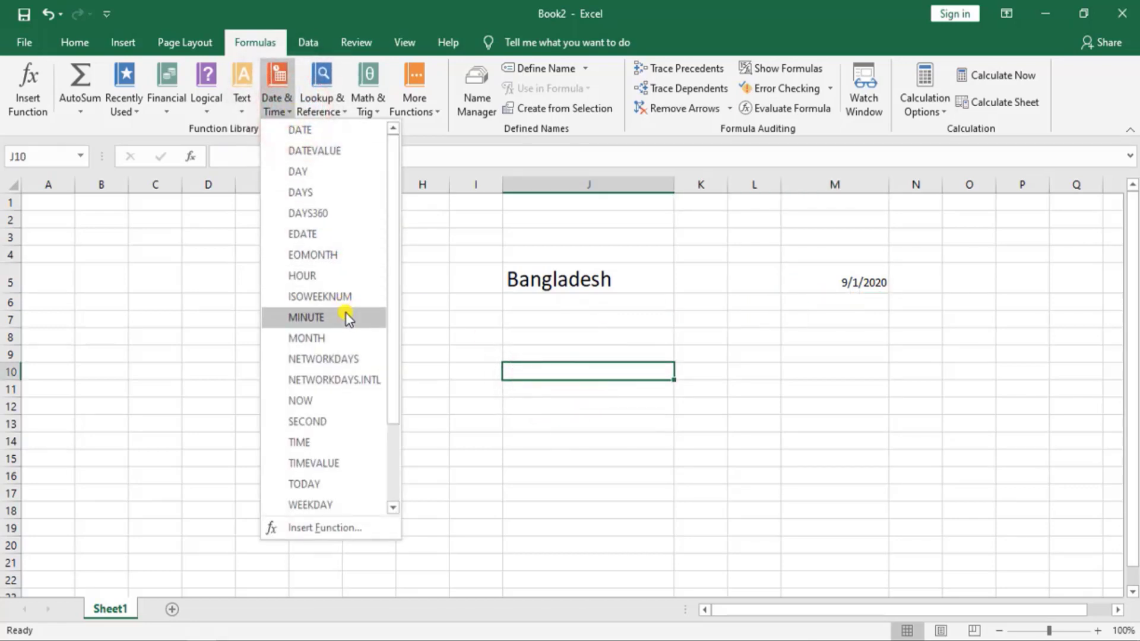
scroll(339, 438, down, 1)
scroll(342, 433, down, 1)
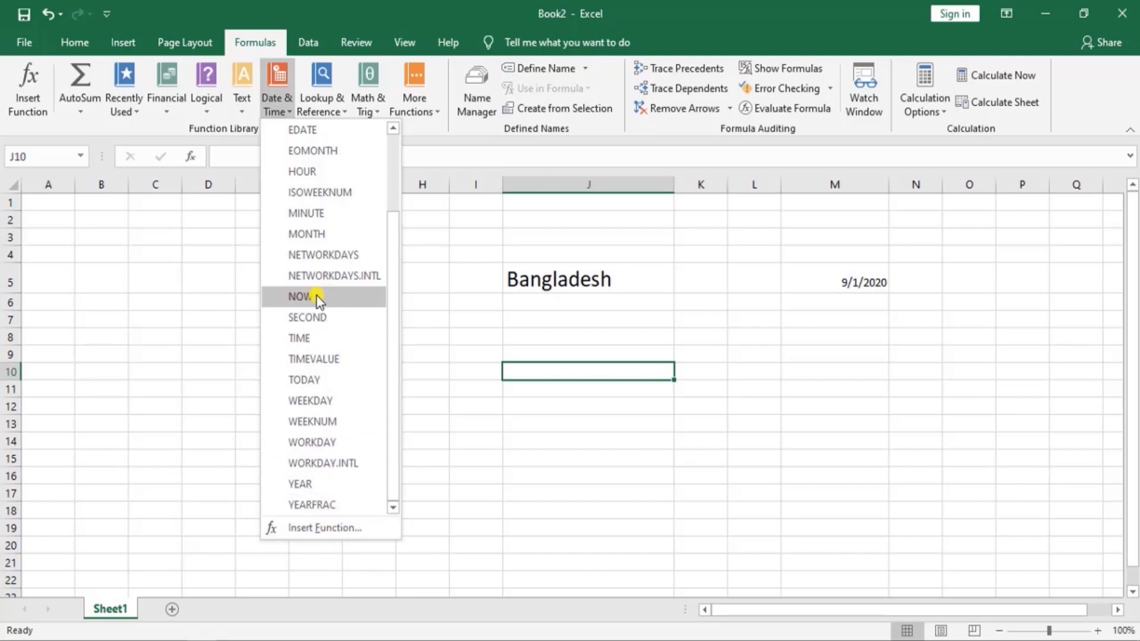
click(342, 300)
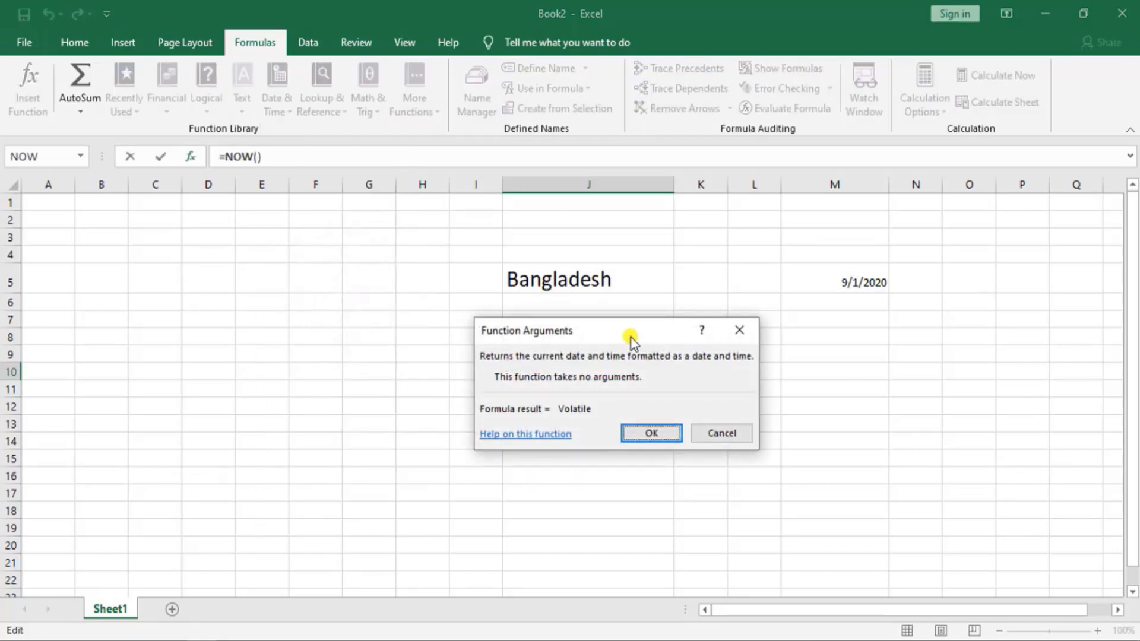
mouse_move(631, 330)
mouse_down()
mouse_move(503, 338)
mouse_move(293, 319)
mouse_up()
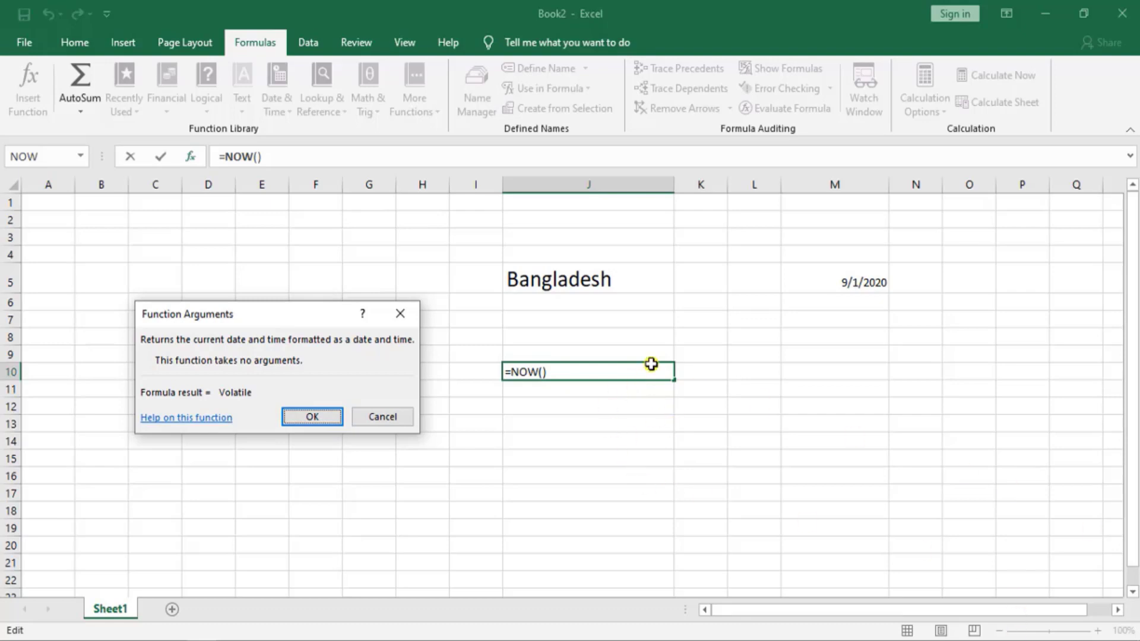
click(304, 416)
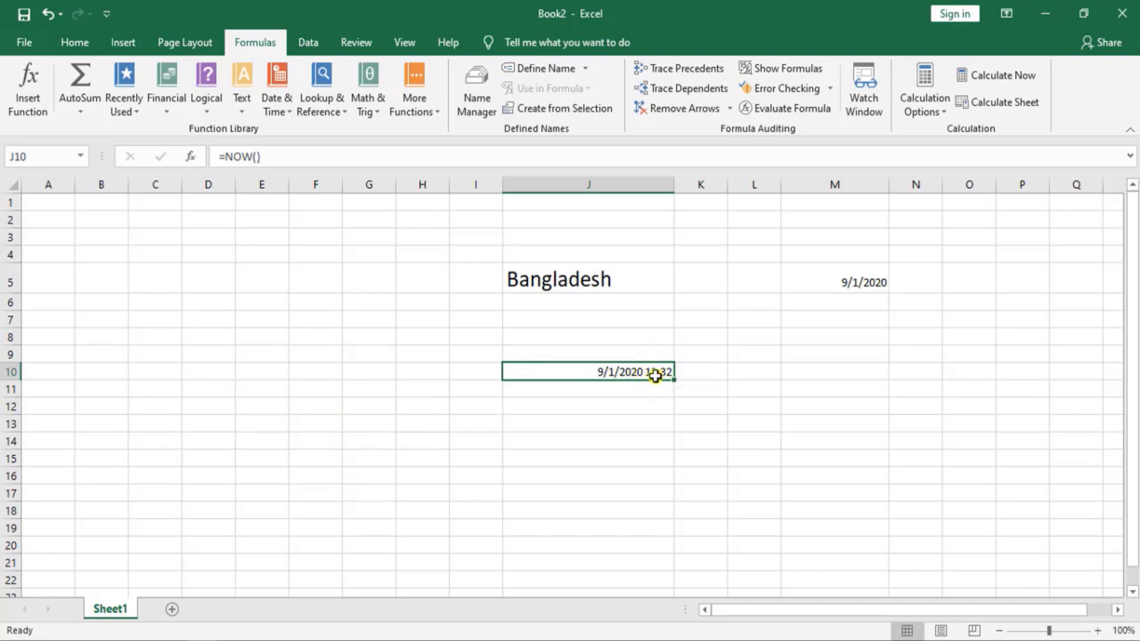
click(289, 112)
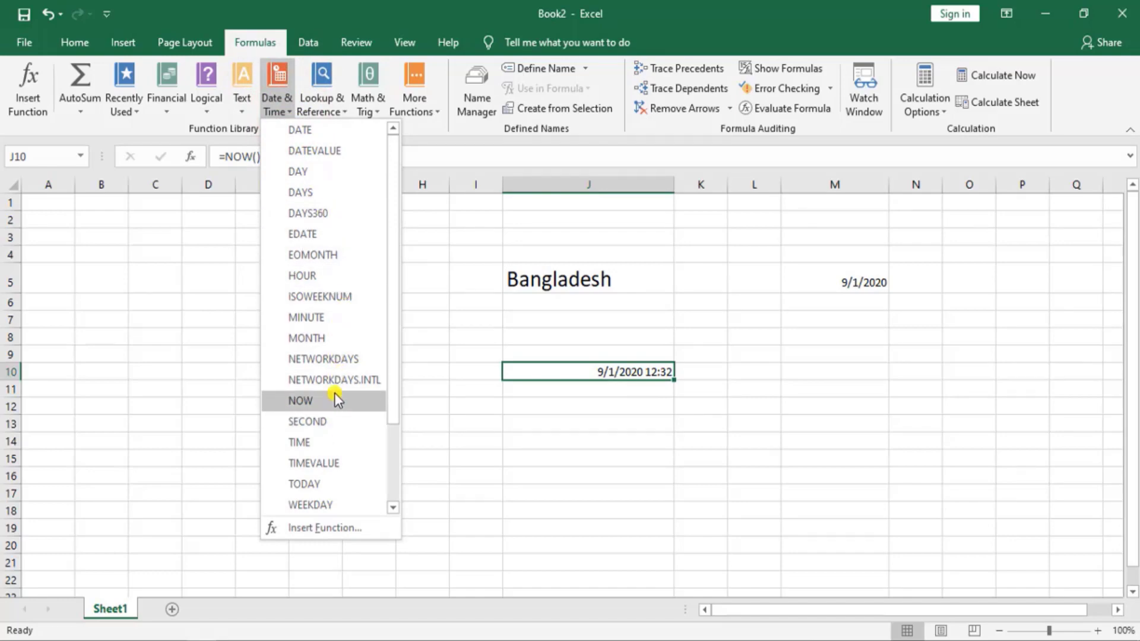
Step: Cancel an accidental DATE function insertion into J10
scroll(355, 395, down, 1)
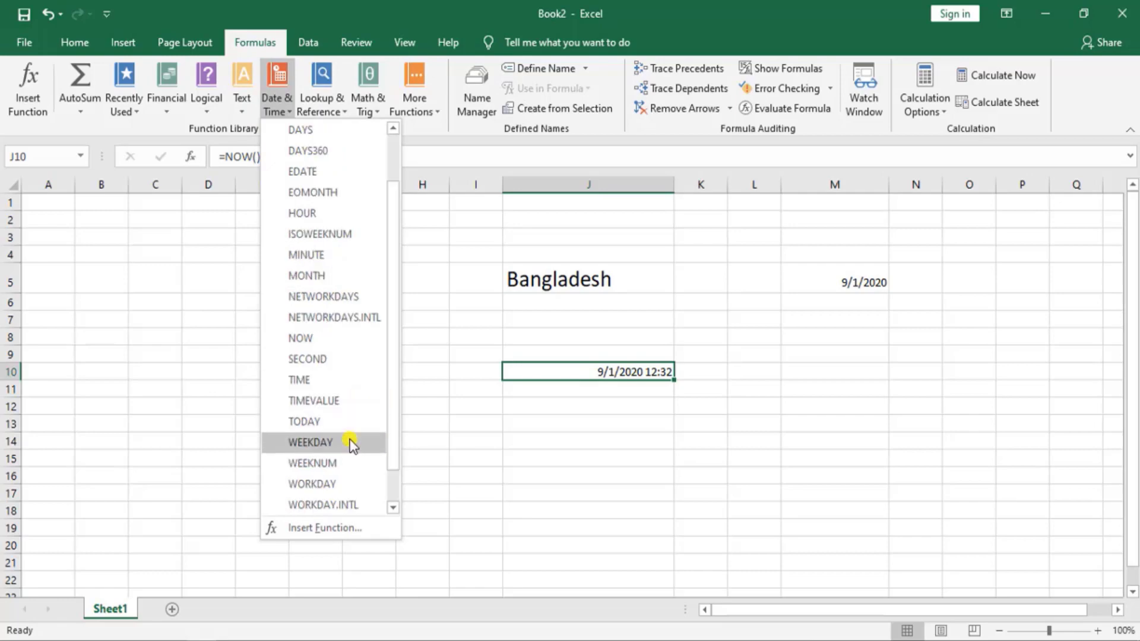
scroll(361, 300, up, 1)
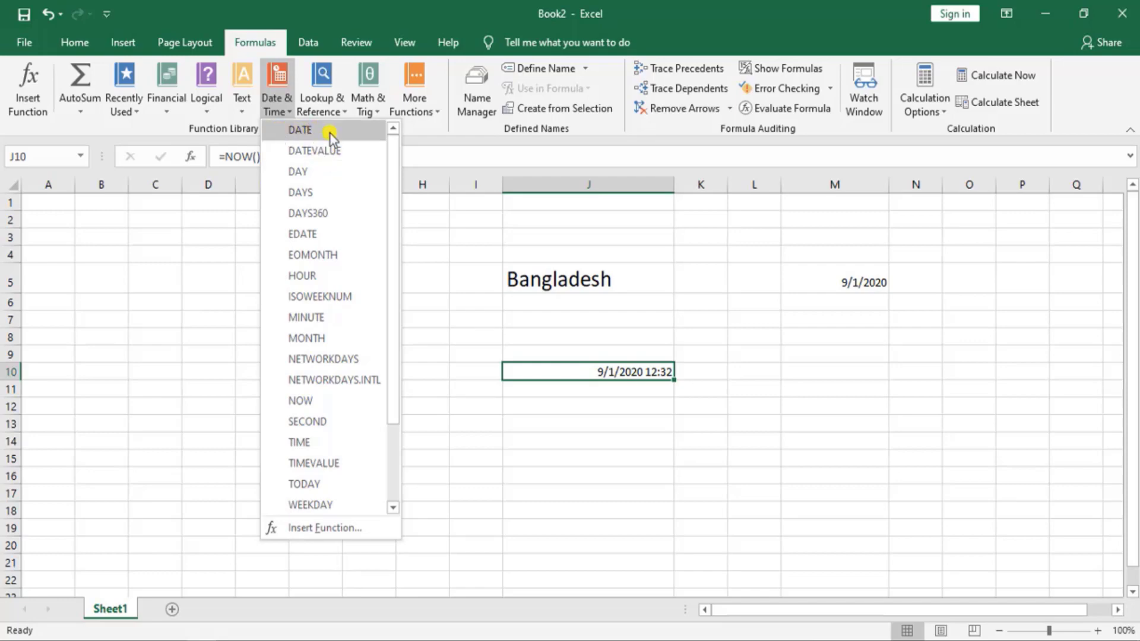
click(344, 132)
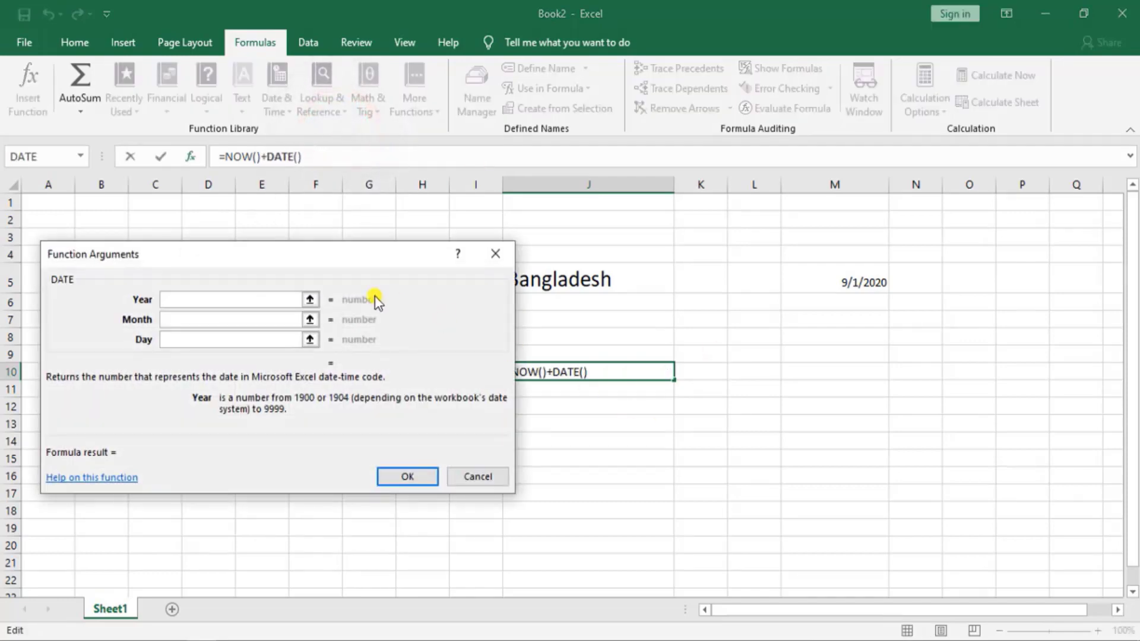
click(497, 254)
Step: Enter =DATE(2020,9,1) in L8 with year 2020, month 09 and day 01
click(769, 343)
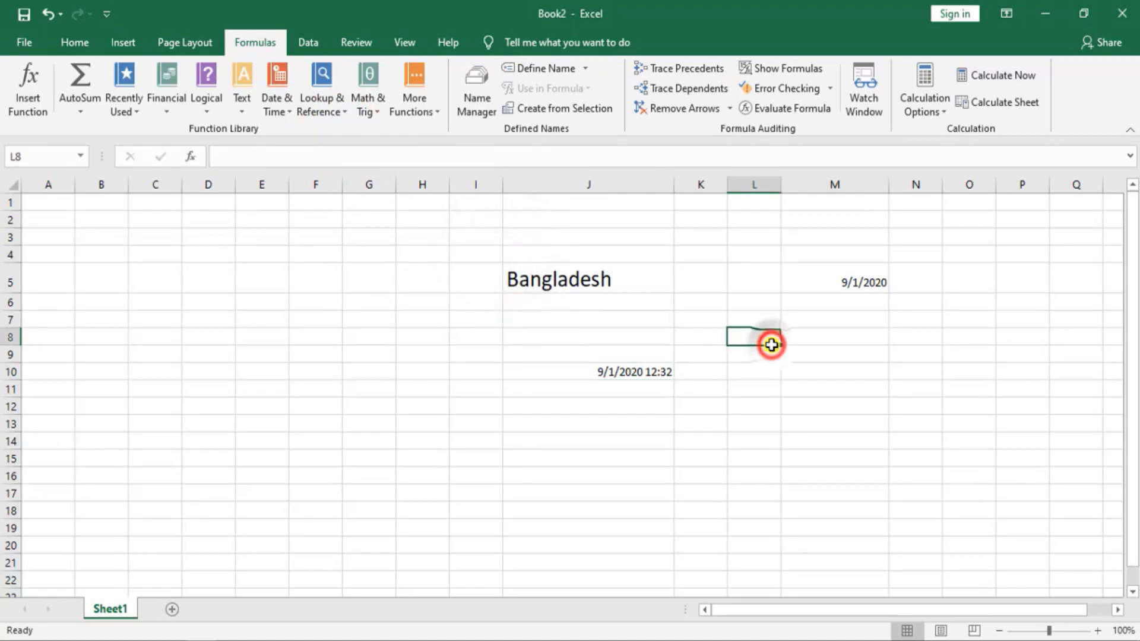
click(287, 109)
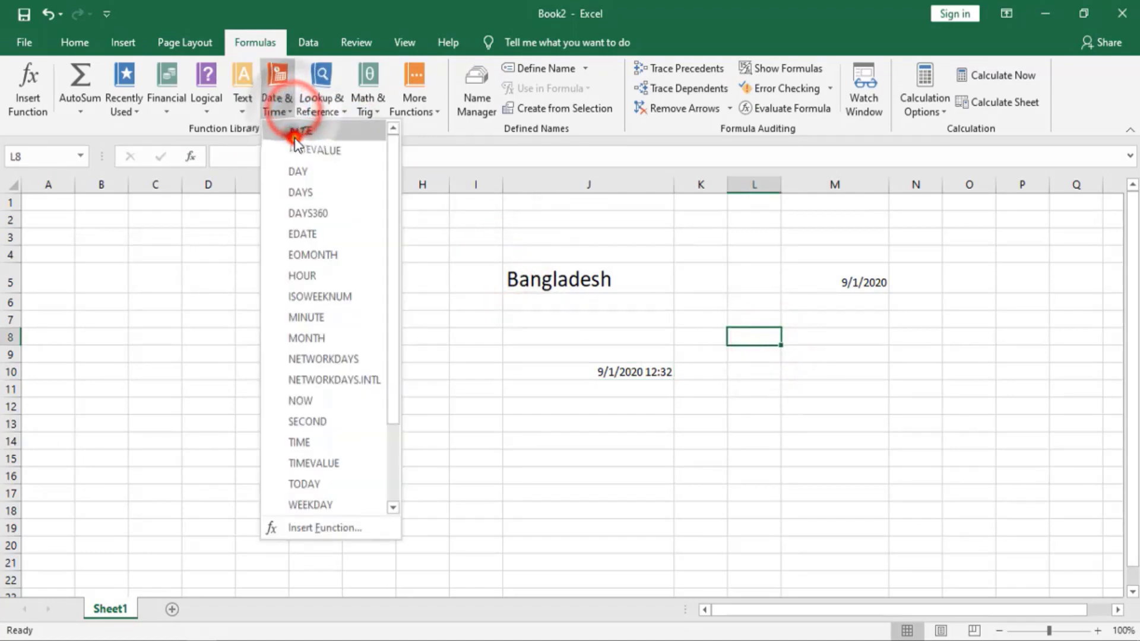
click(294, 136)
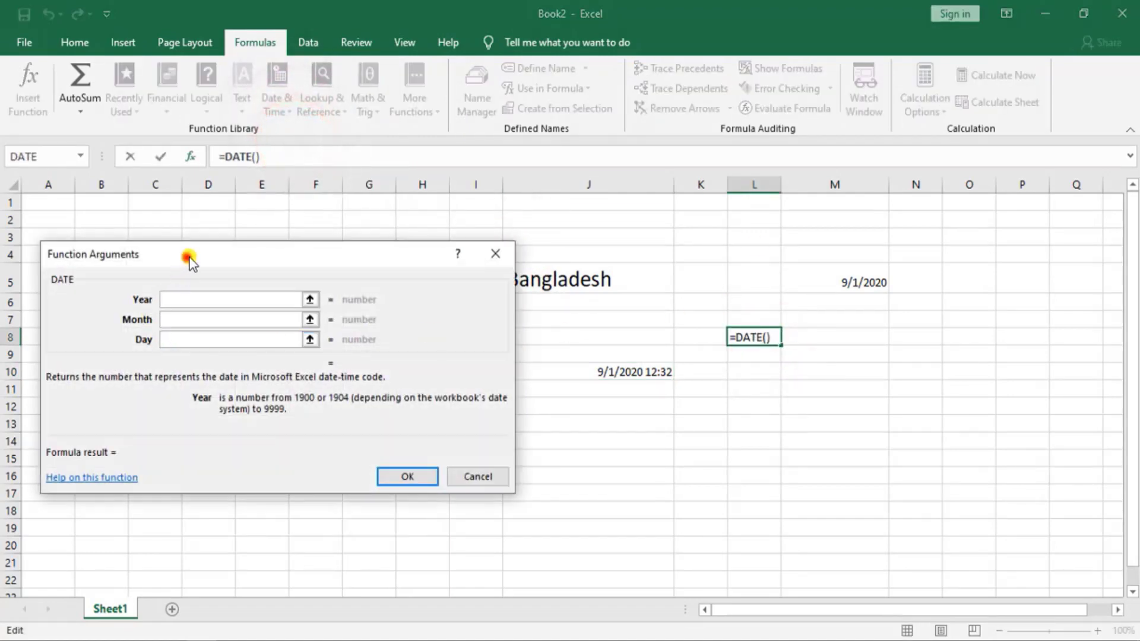
drag(189, 261, 310, 262)
click(294, 301)
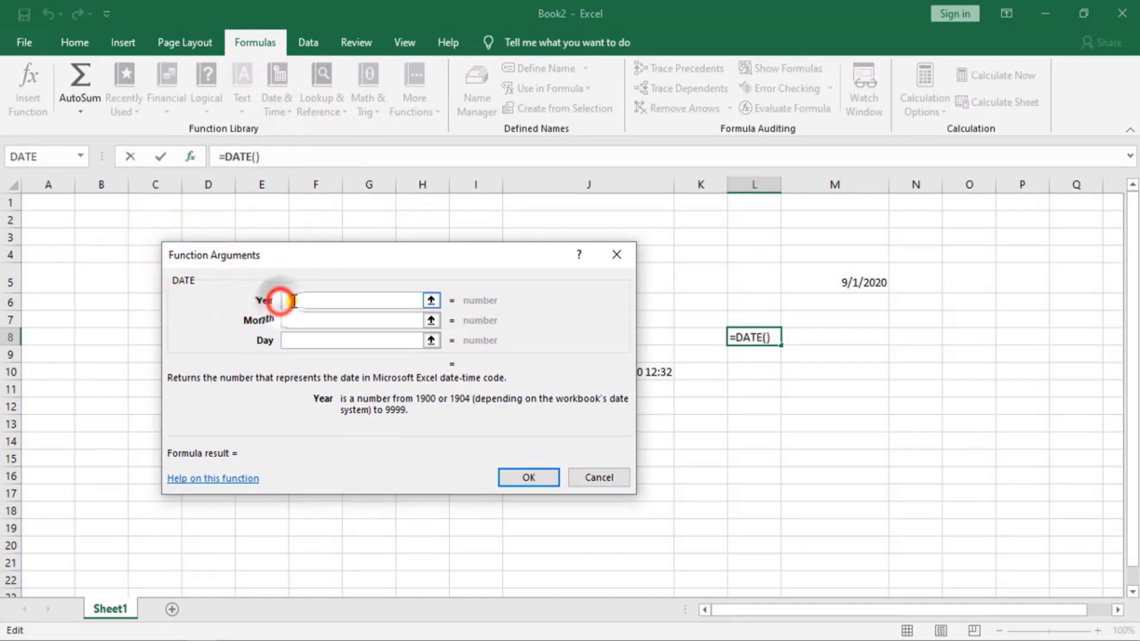
text(2020)
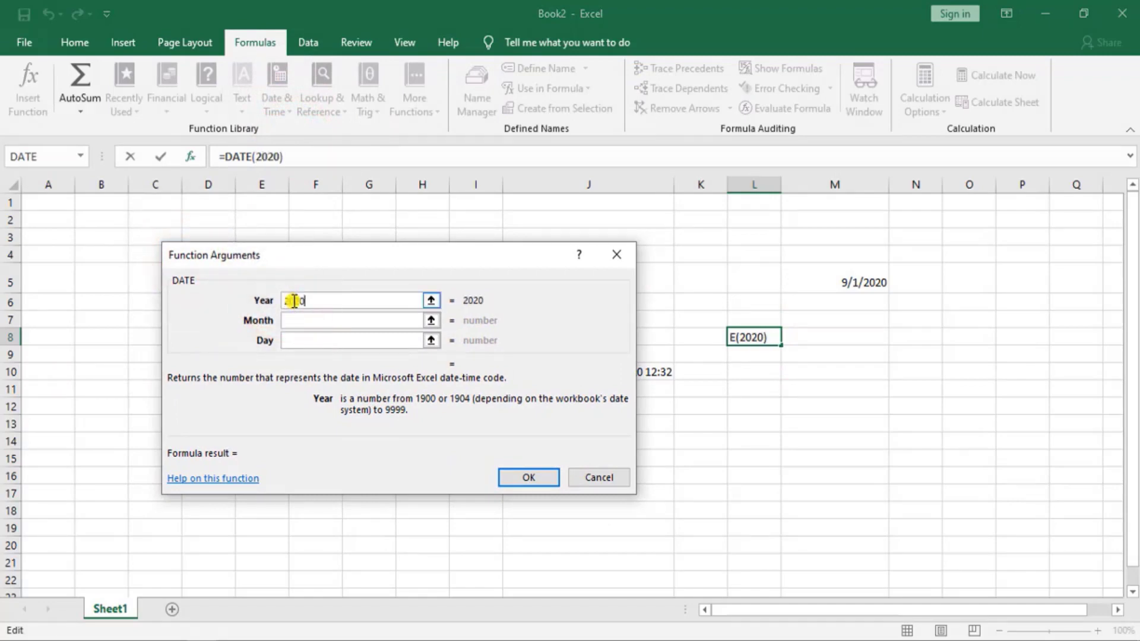
click(300, 320)
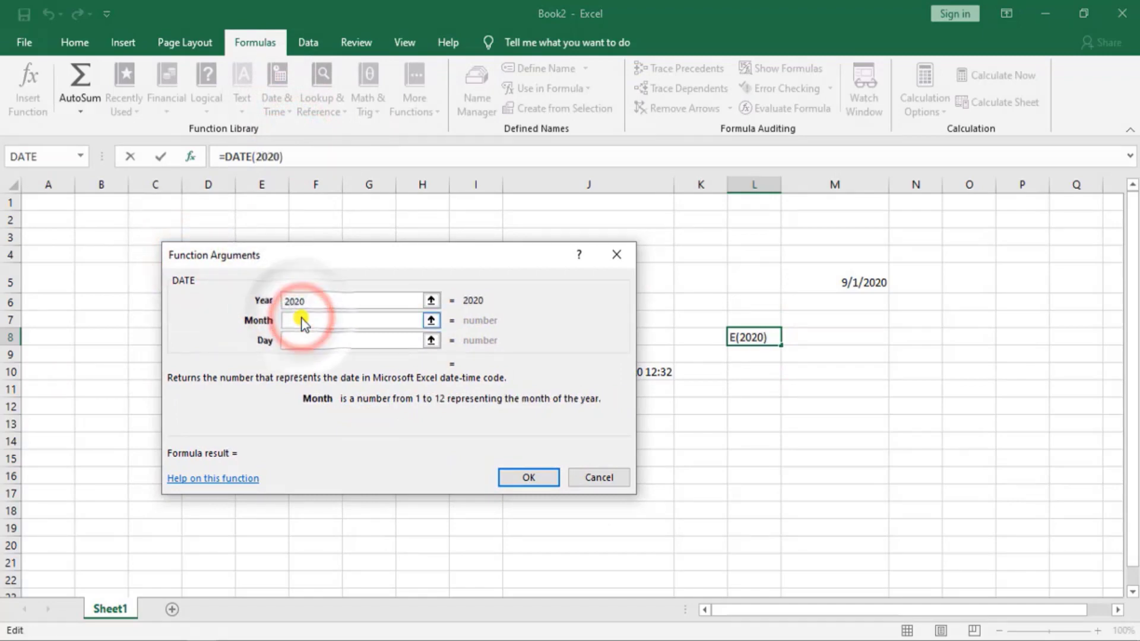
text(09)
click(310, 343)
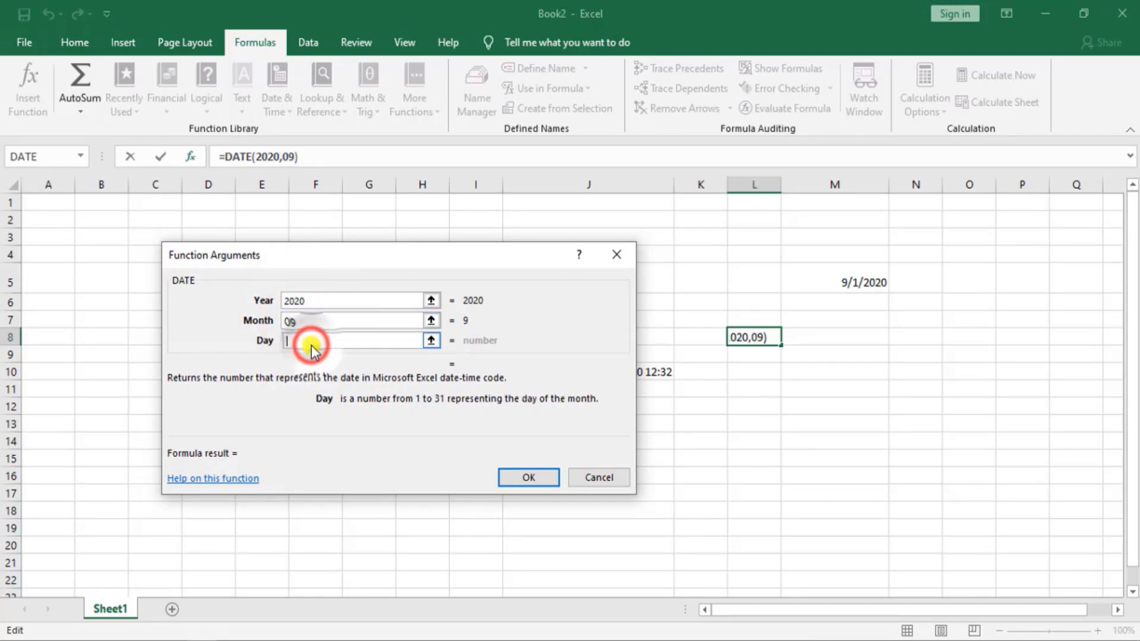
text(01)
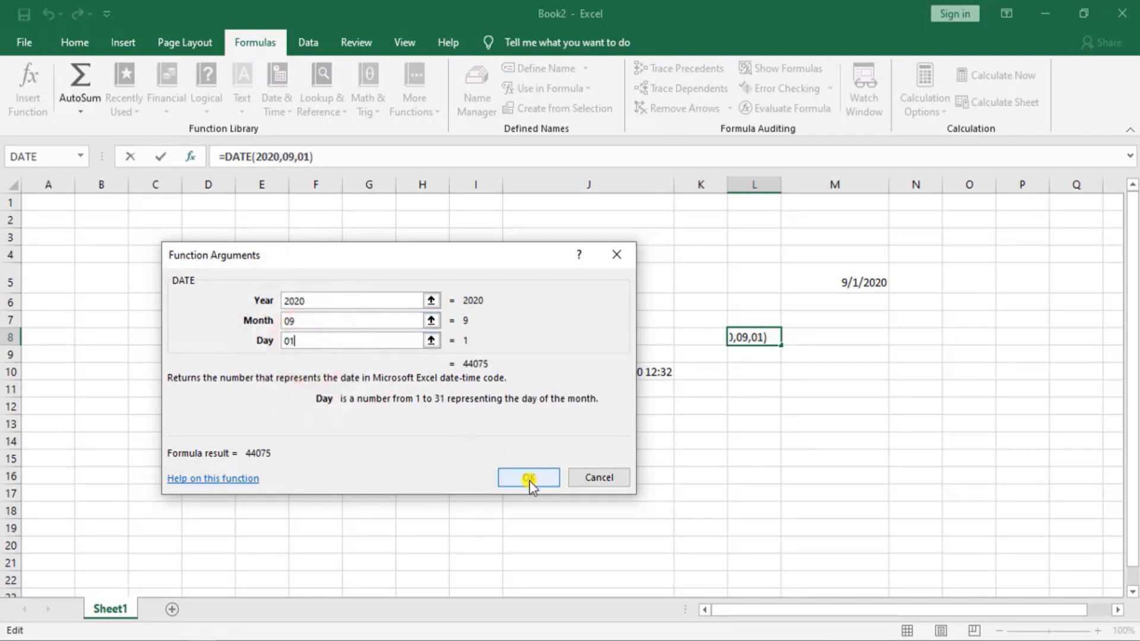
click(529, 480)
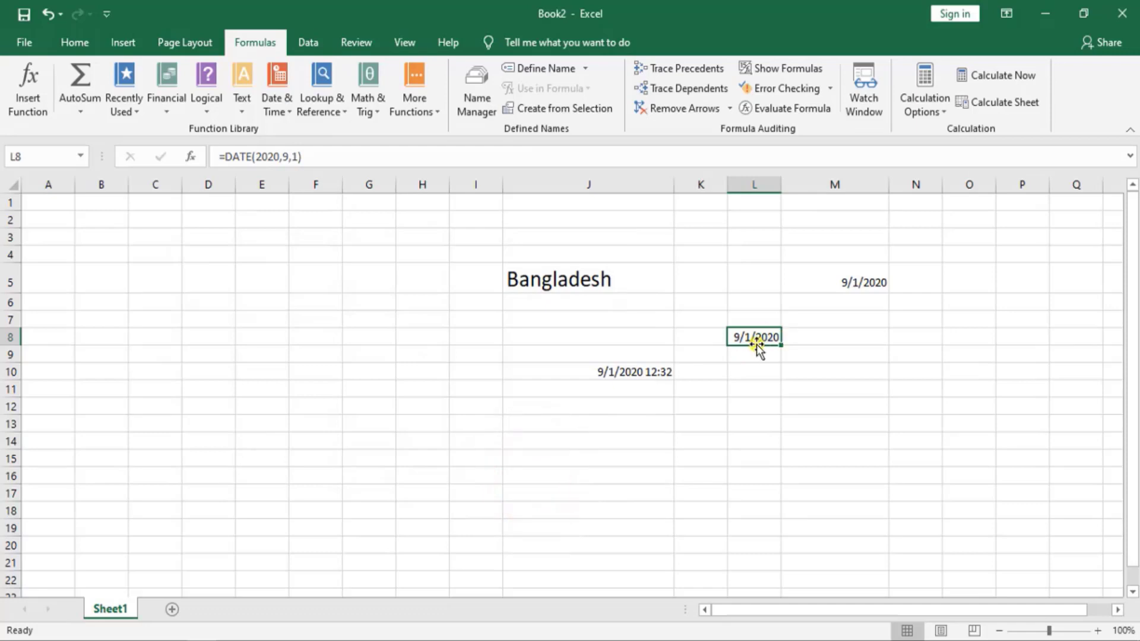
Step: Append MONTH with serial number 09 to the L8 formula, giving 9/2/2020
click(283, 110)
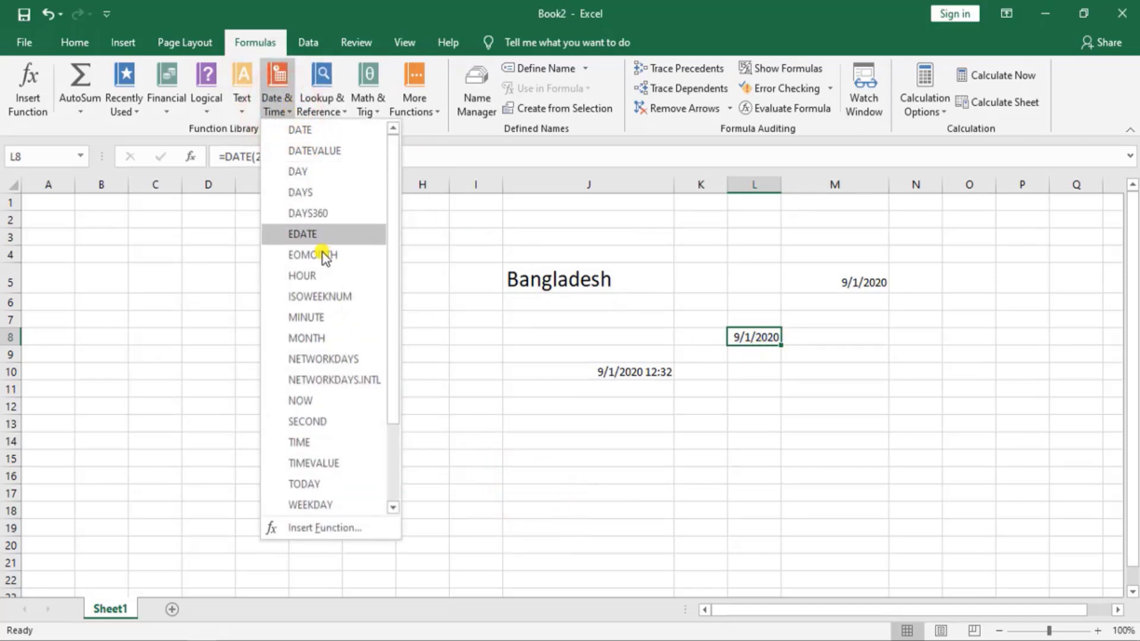
scroll(341, 460, down, 2)
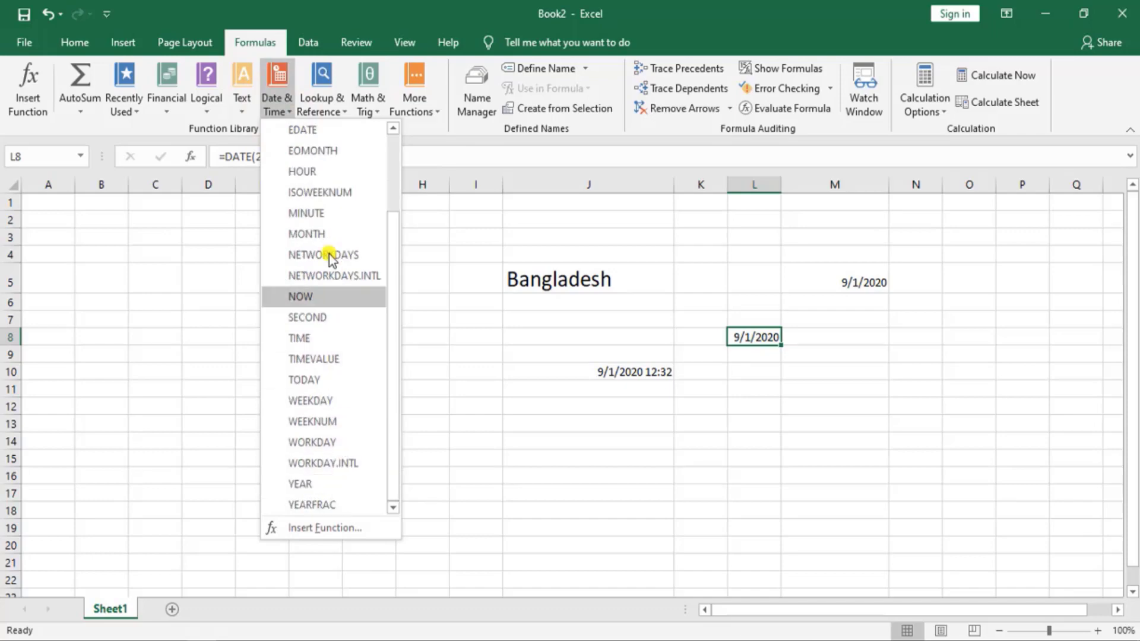
click(306, 233)
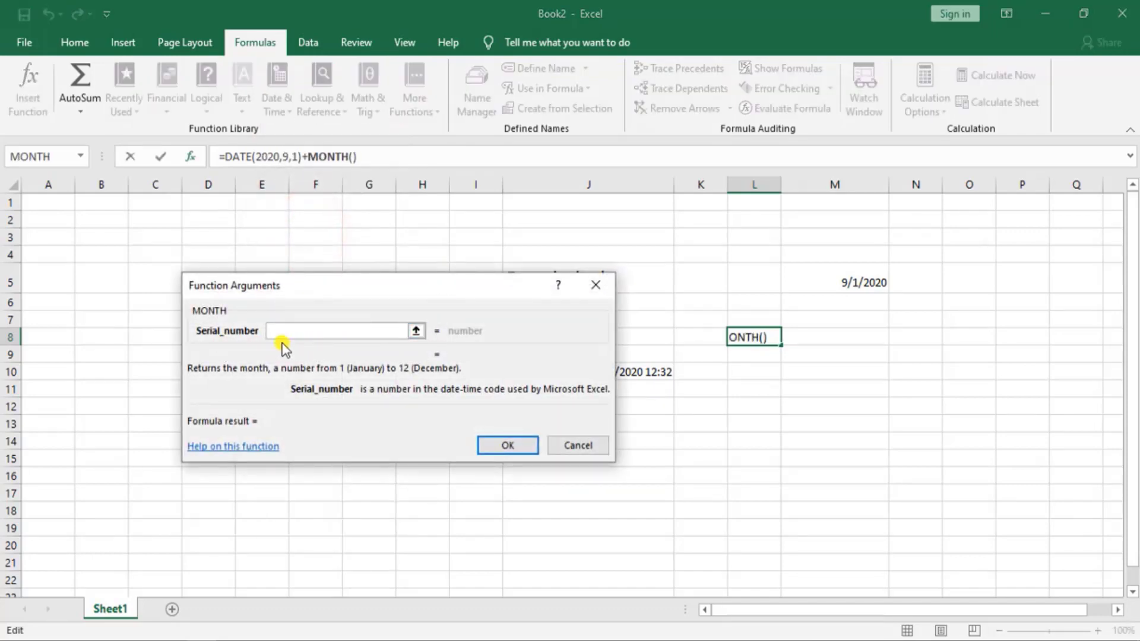
click(339, 331)
text(09)
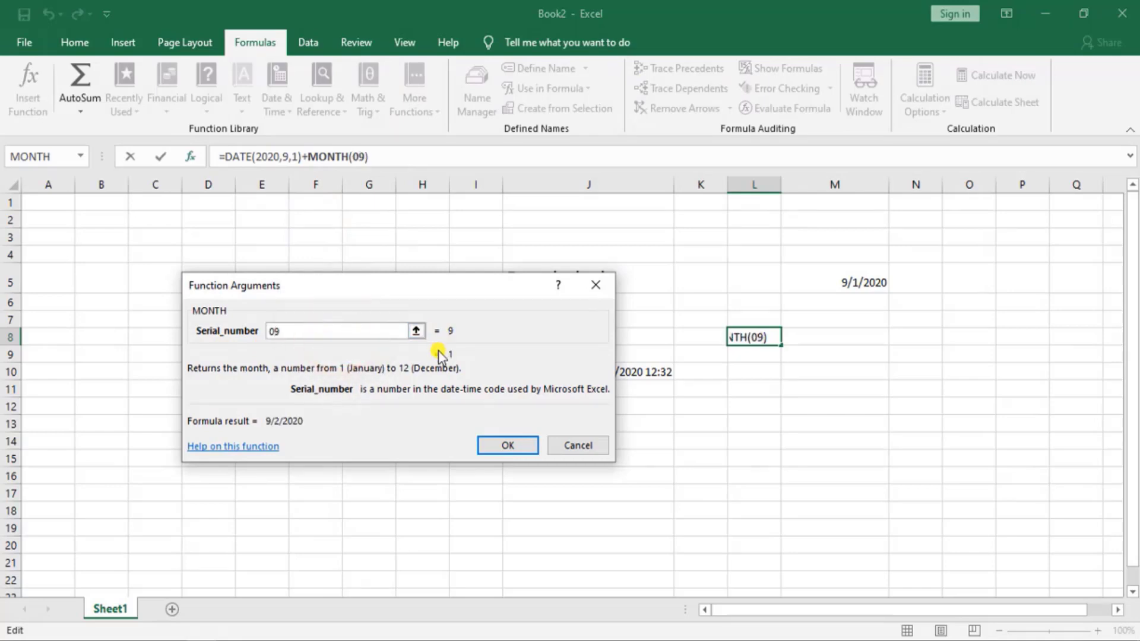
click(508, 448)
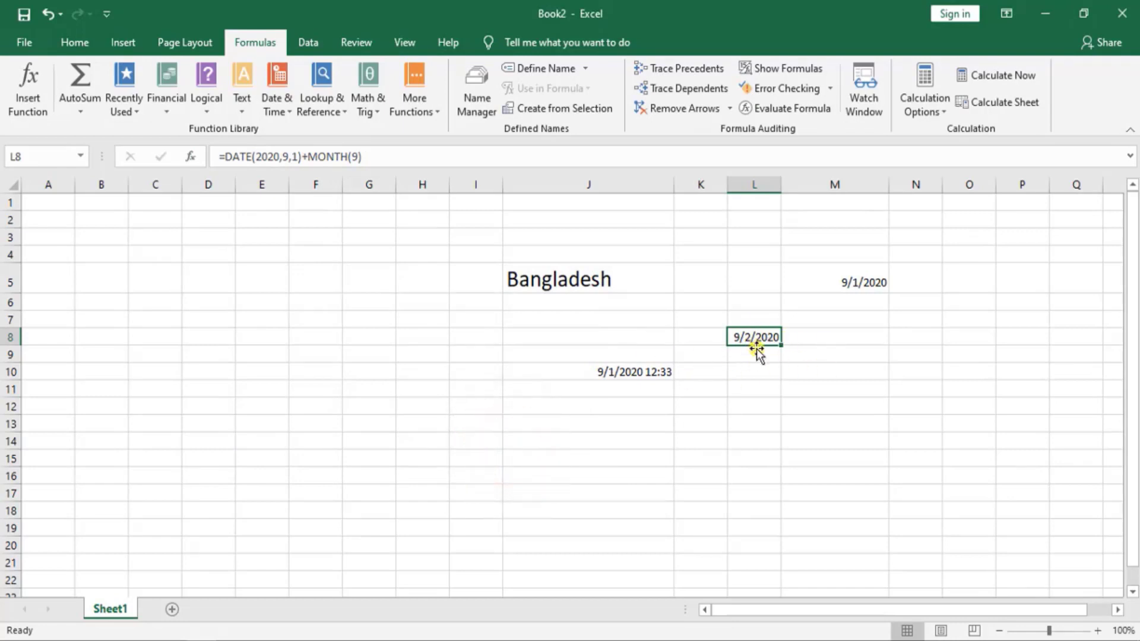
Step: Clear the NOW timestamp from the range J9:M10
click(275, 118)
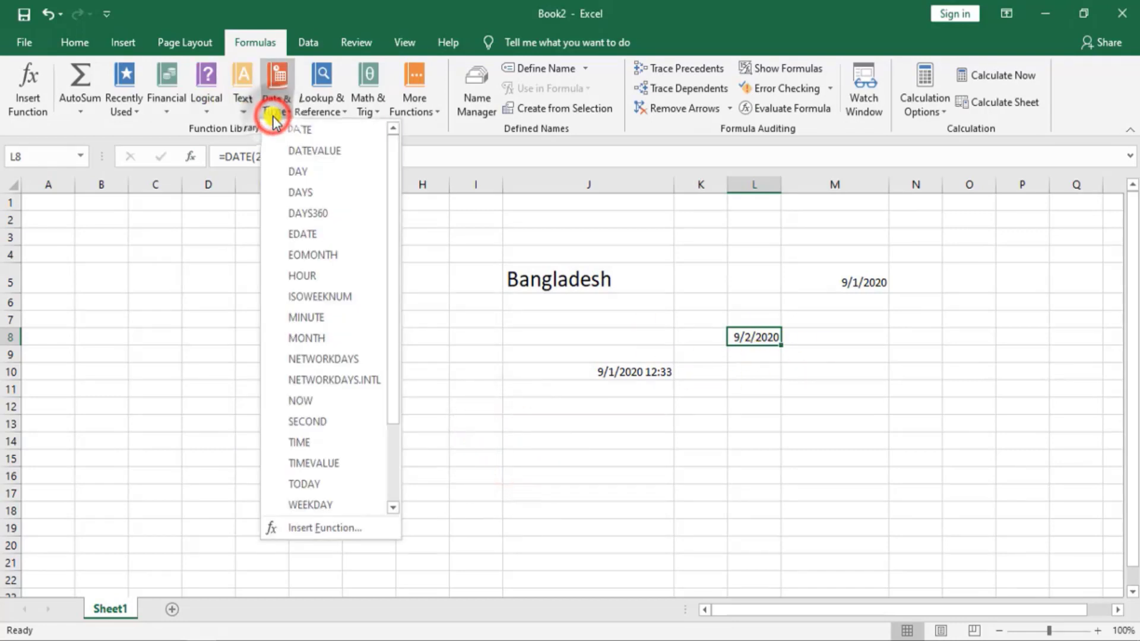
scroll(350, 442, down, 2)
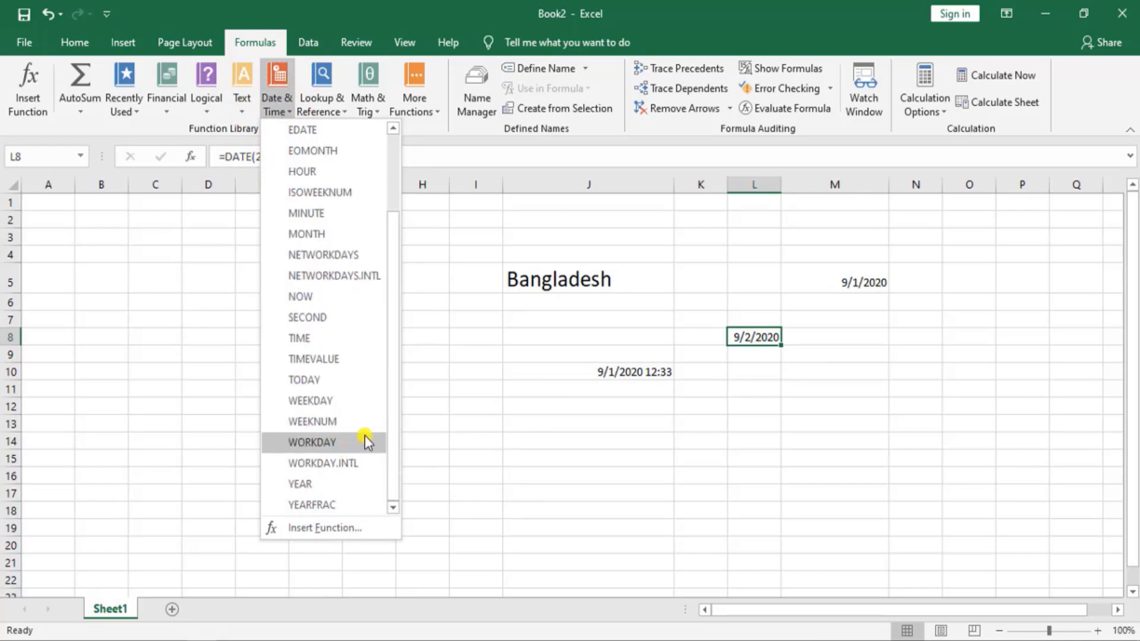
click(571, 302)
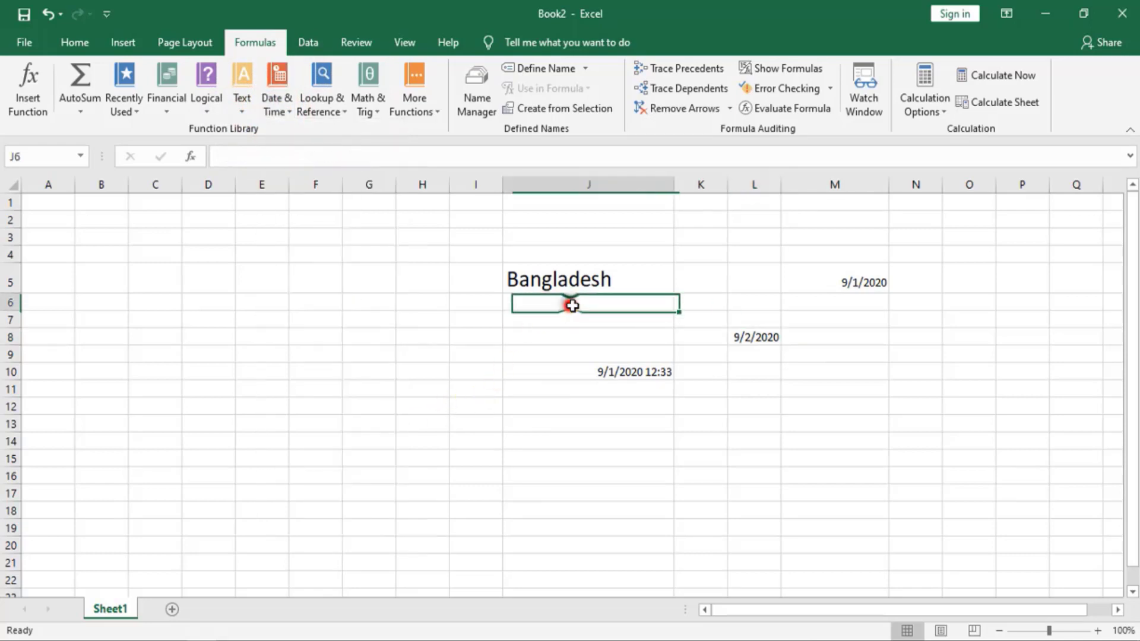
drag(628, 312, 814, 377)
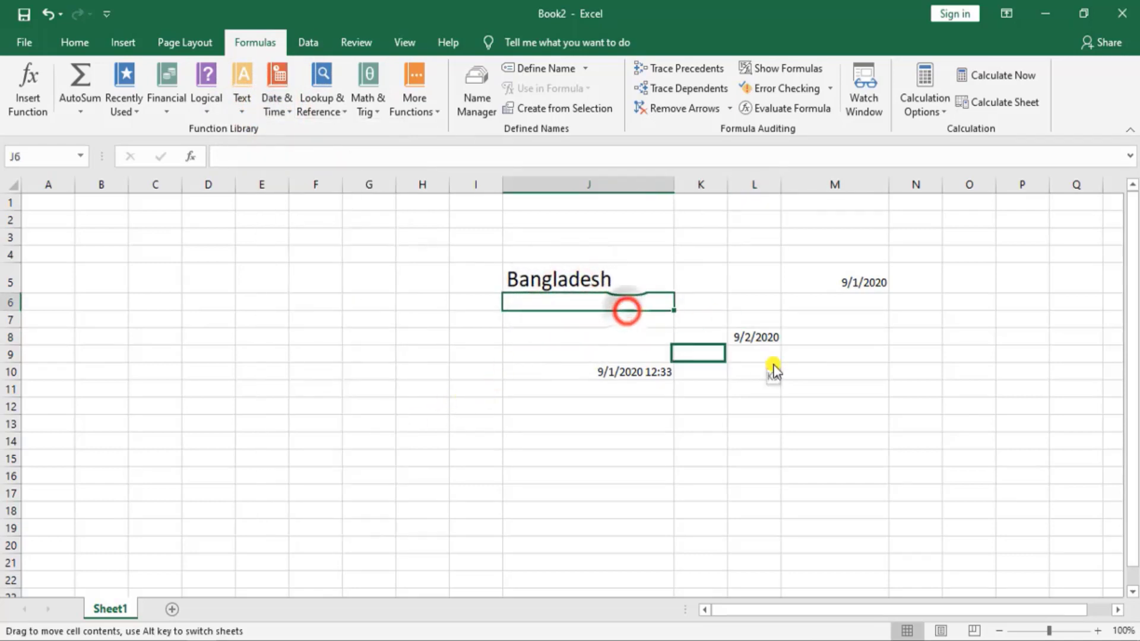
drag(598, 354, 808, 369)
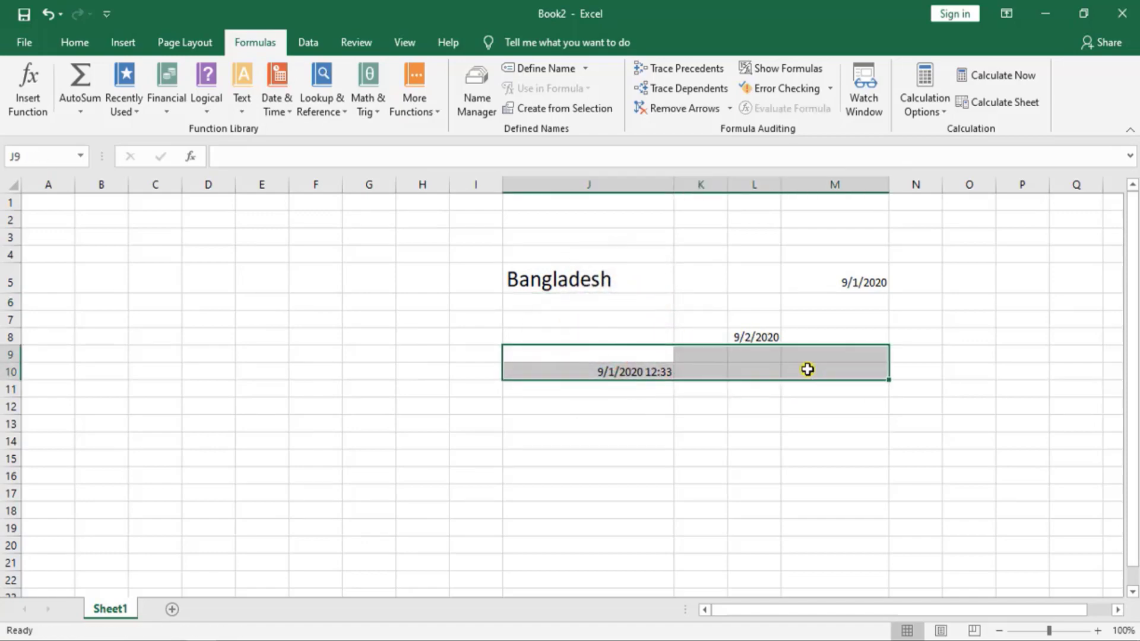
key(Delete)
Step: Delete the date in L8 and the TODAY result in M5
click(760, 335)
key(Delete)
click(847, 287)
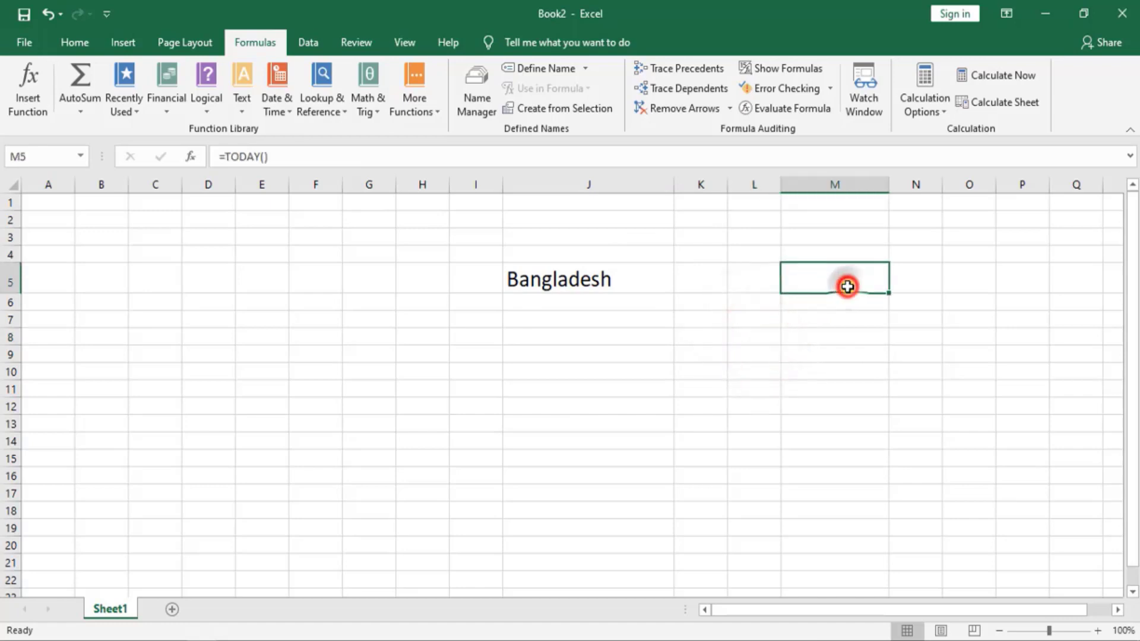
key(Delete)
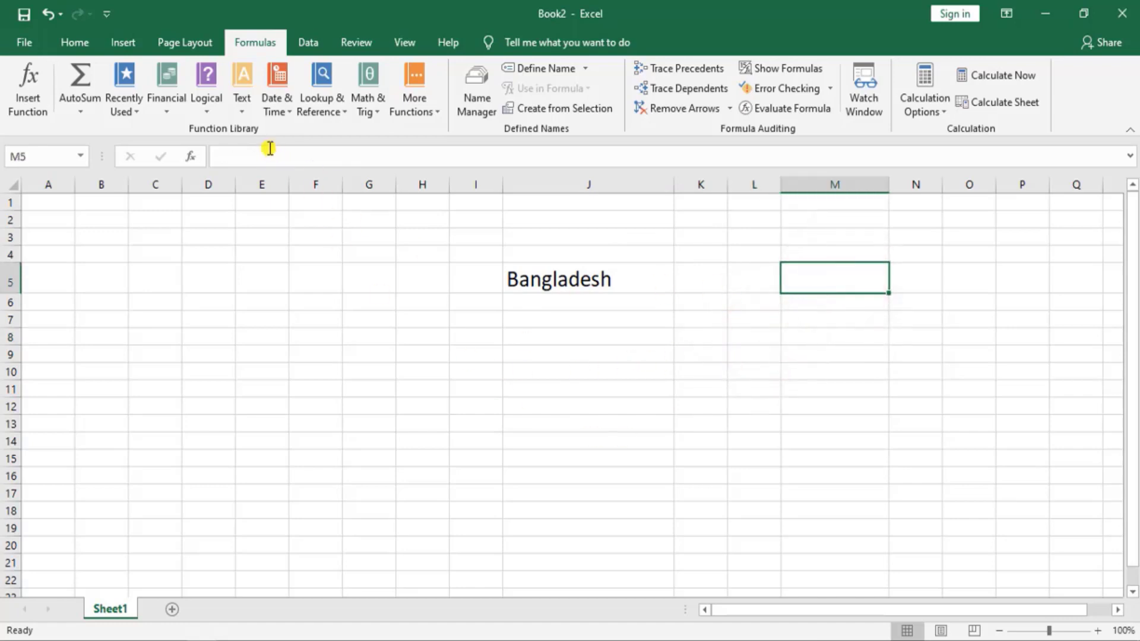
Step: Browse the Text, Lookup & Reference and Date & Time function lists
click(251, 107)
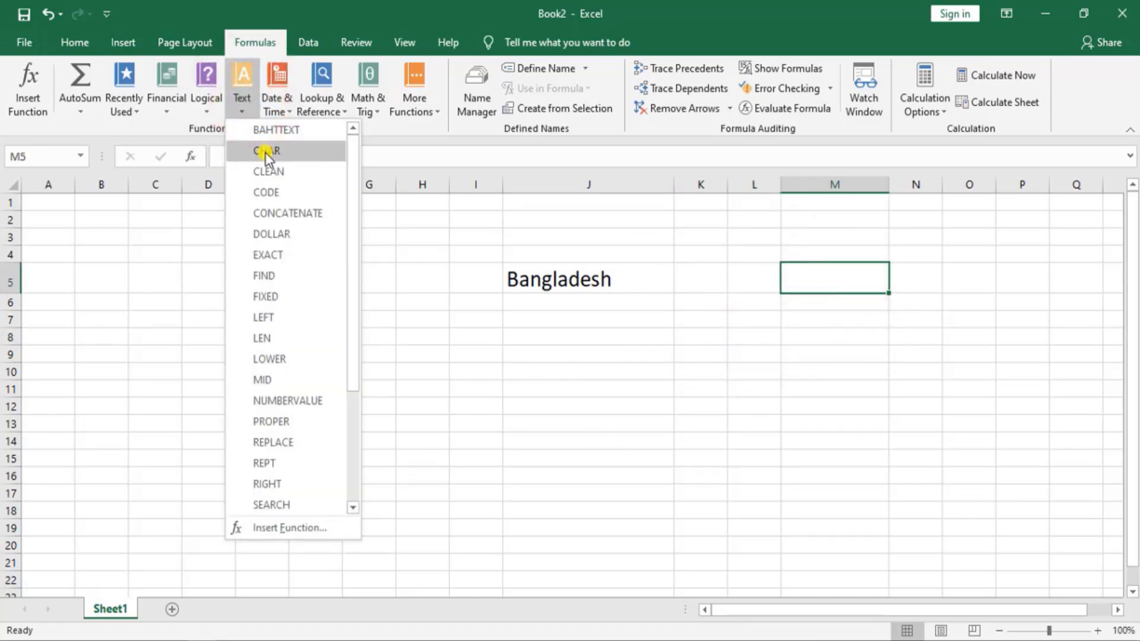
scroll(279, 386, down, 3)
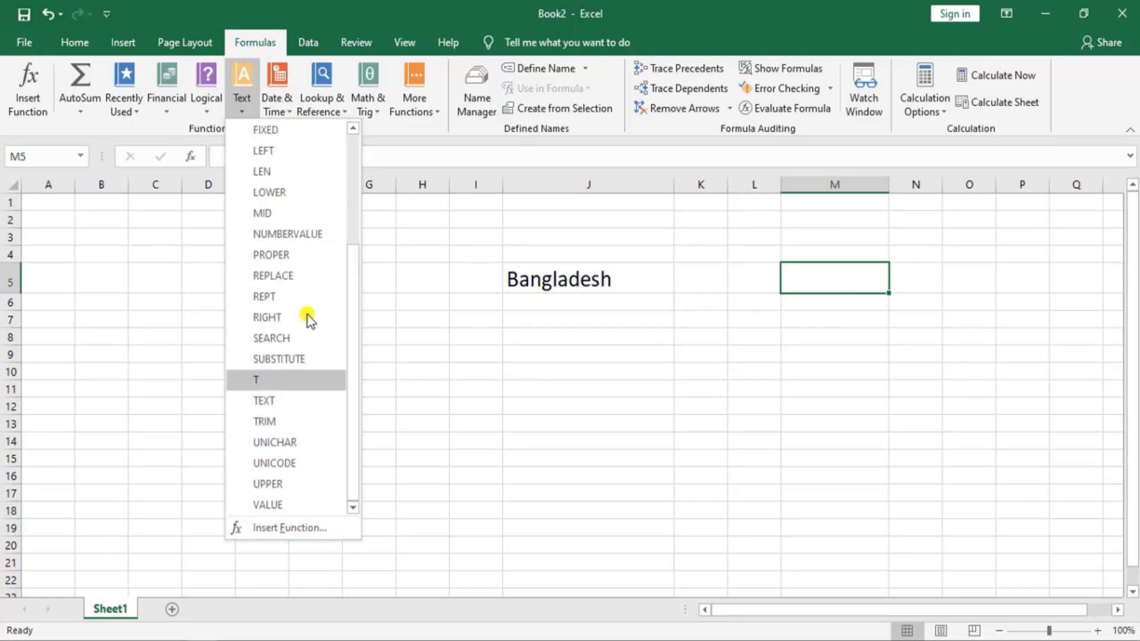
scroll(297, 268, up, 2)
click(295, 110)
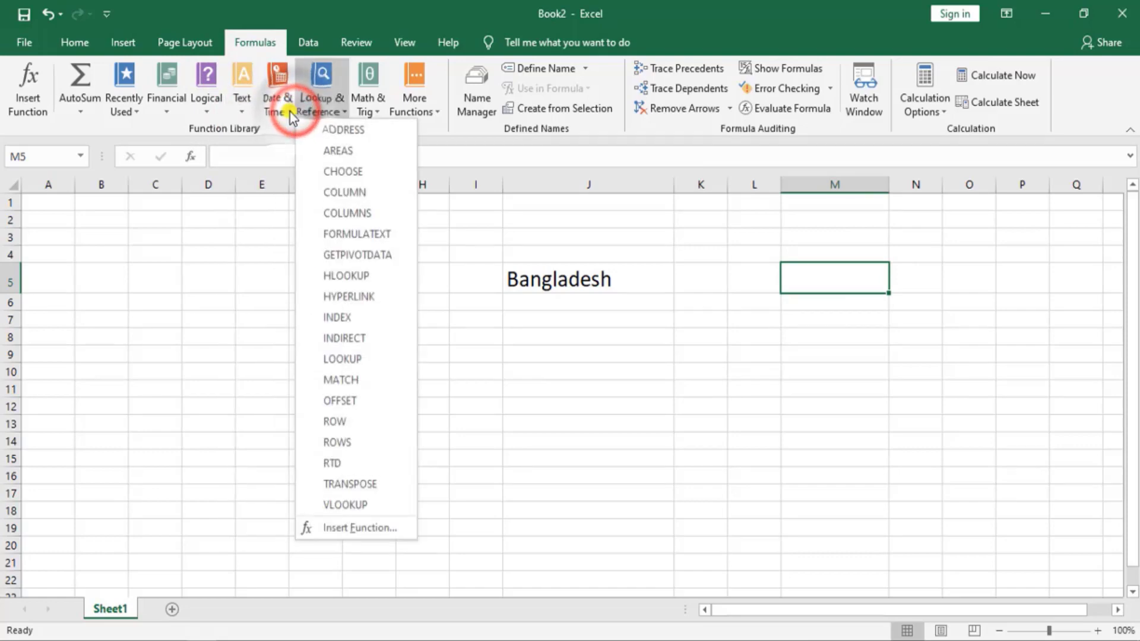
click(290, 112)
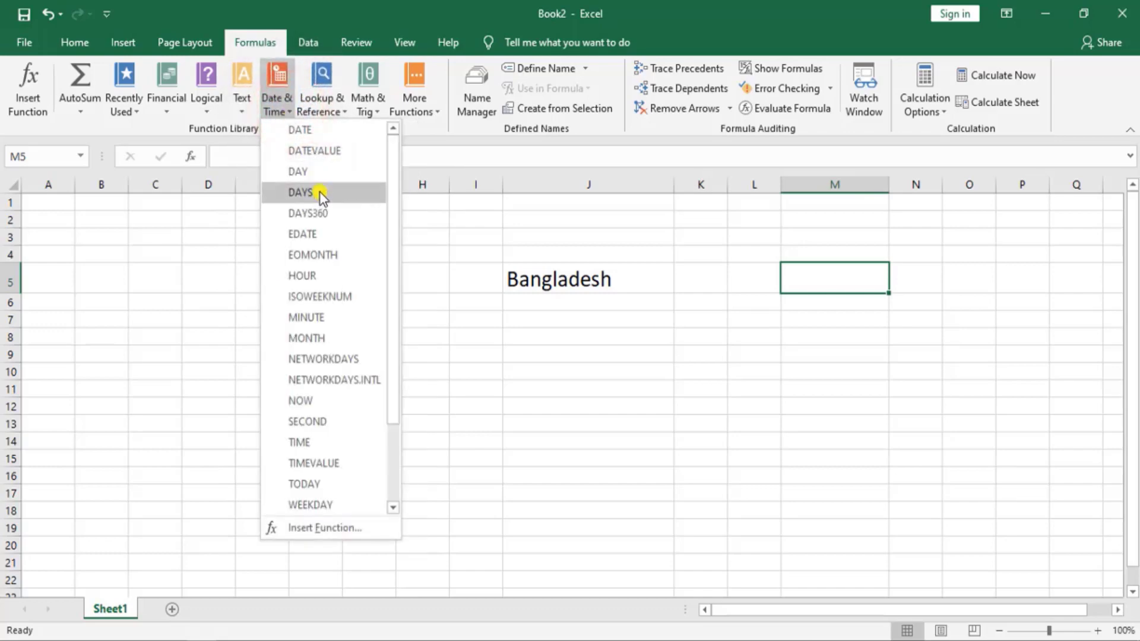
scroll(327, 291, down, 2)
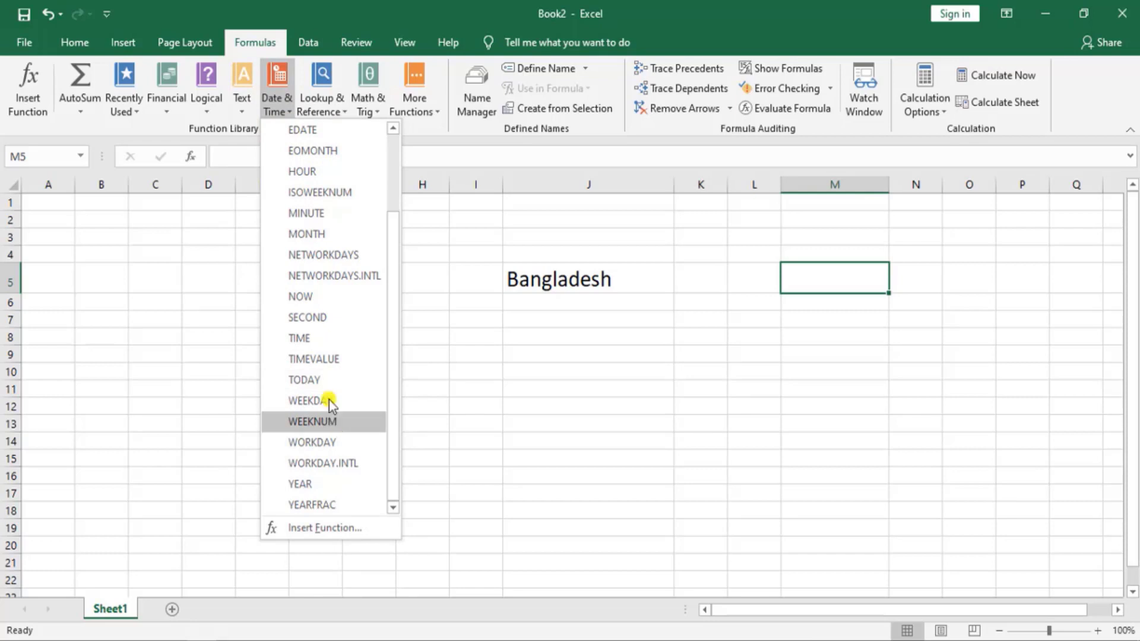
Step: Close the function list and switch to the employee sales table sheet
click(597, 402)
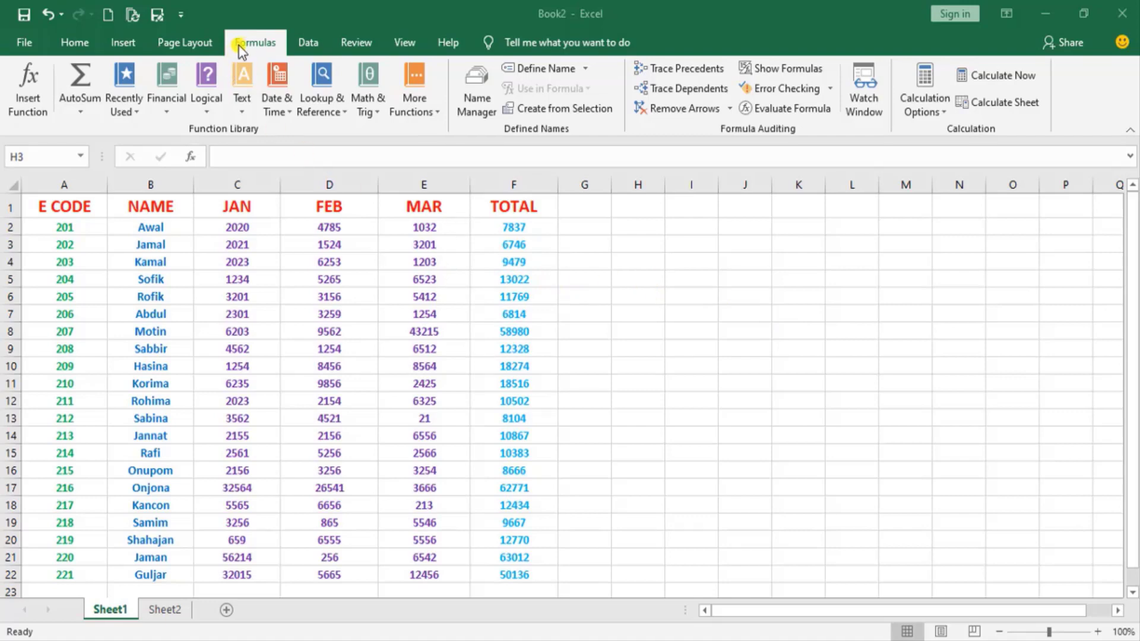
click(257, 45)
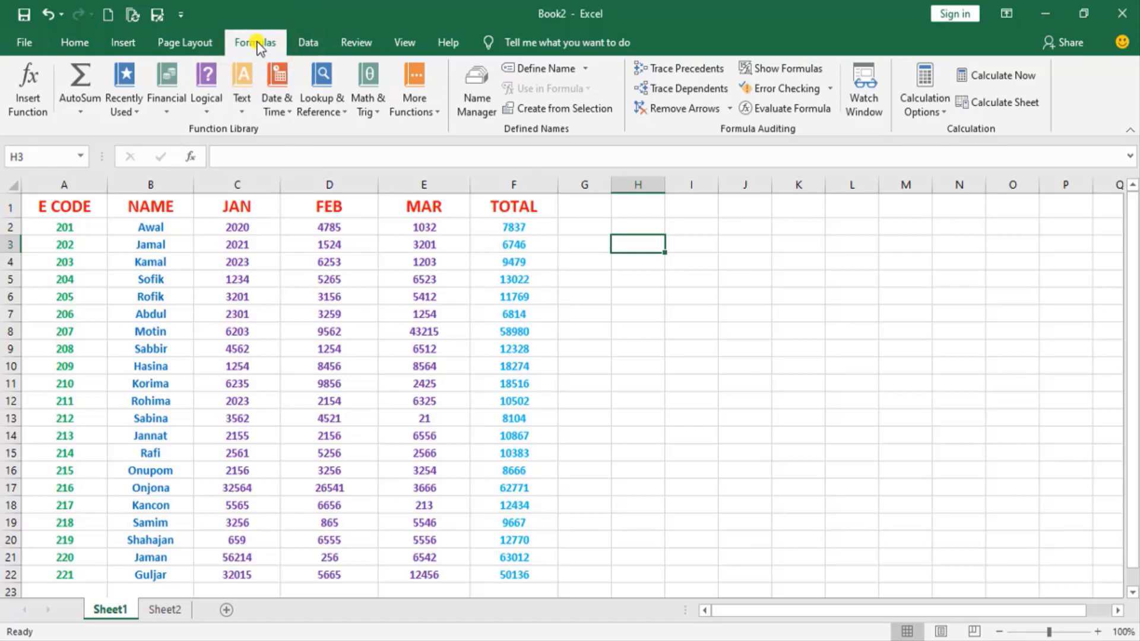
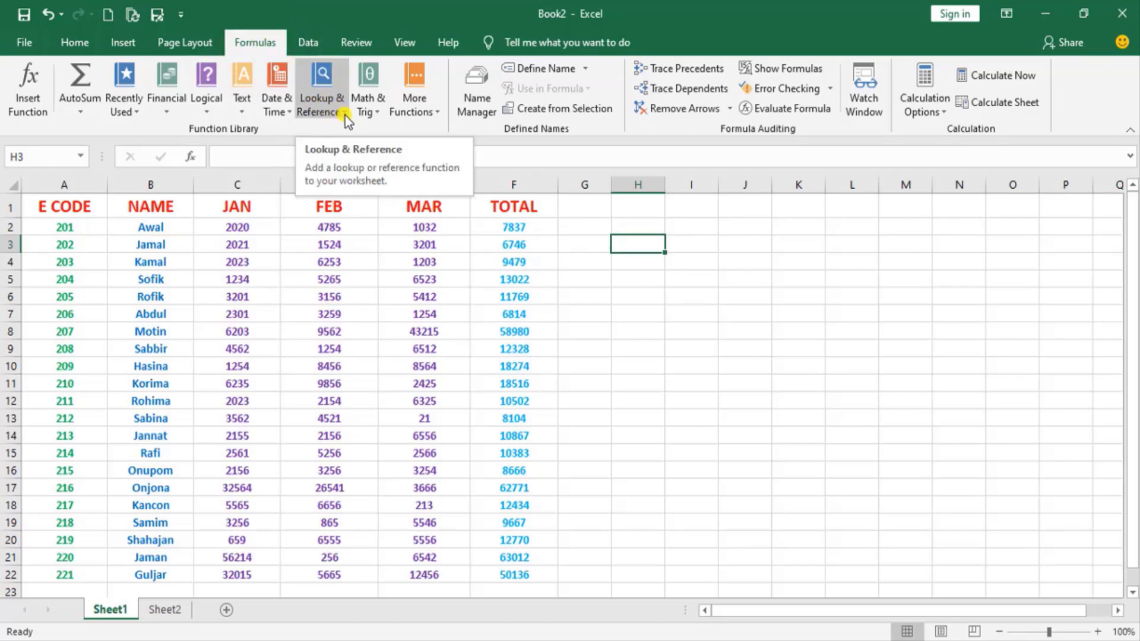
Step: Browse the Lookup & Reference function list and close it without inserting a function
click(344, 116)
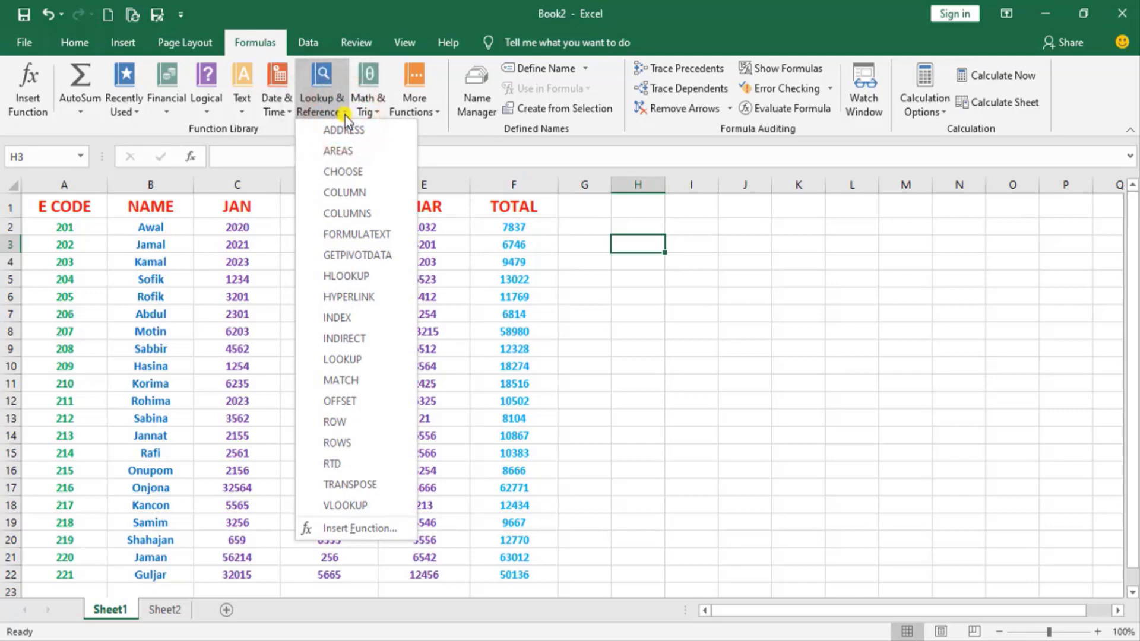
drag(296, 121, 411, 547)
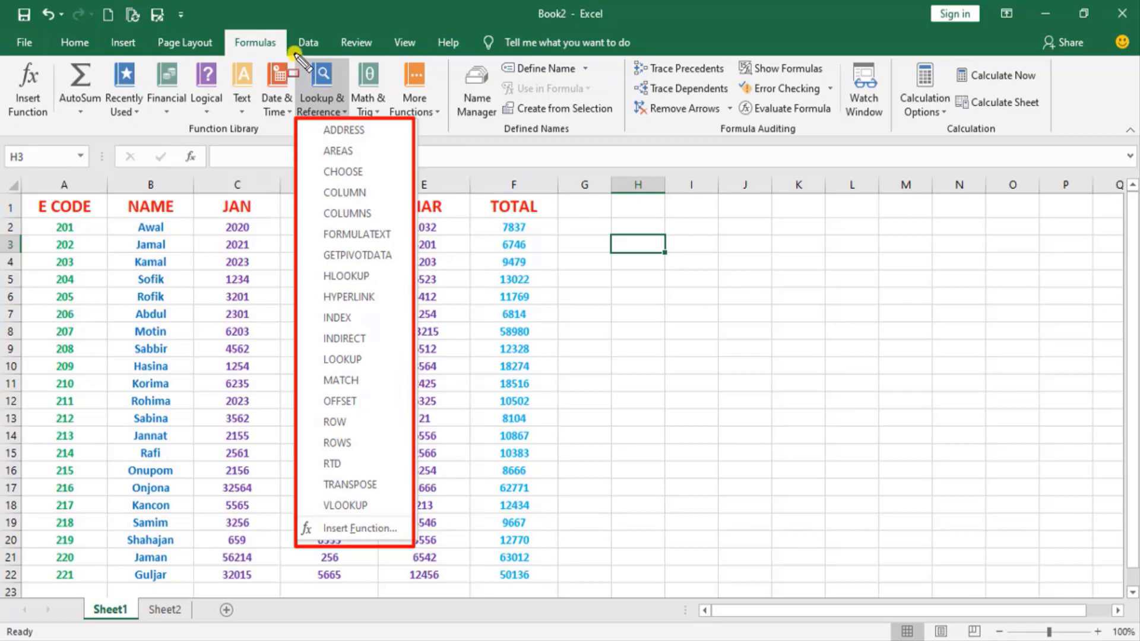
drag(295, 54, 354, 120)
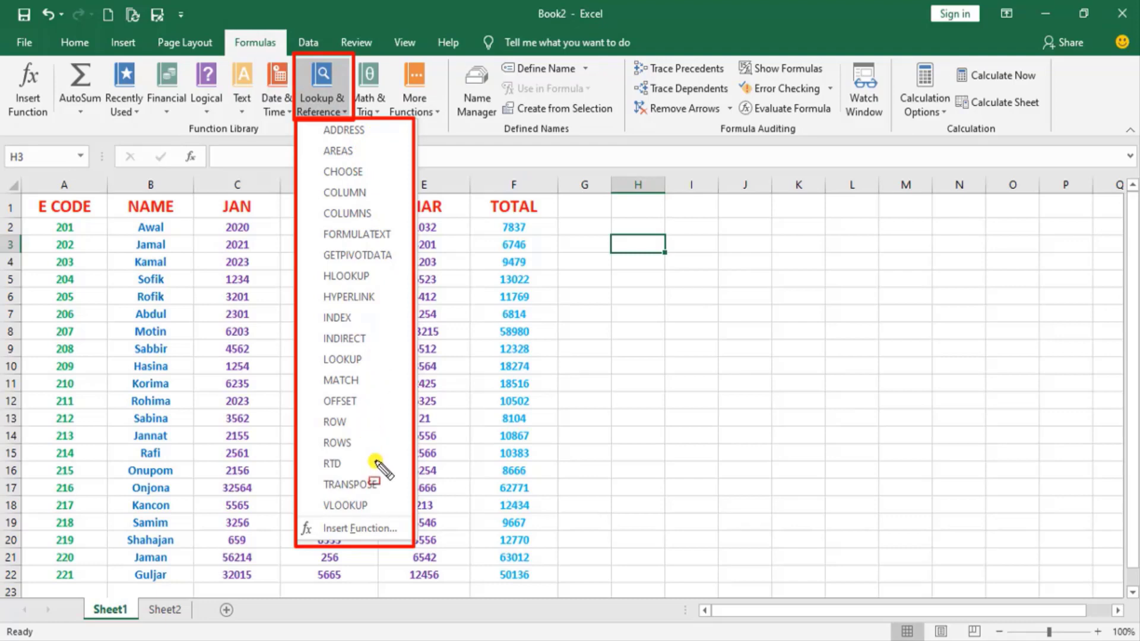
key(Escape)
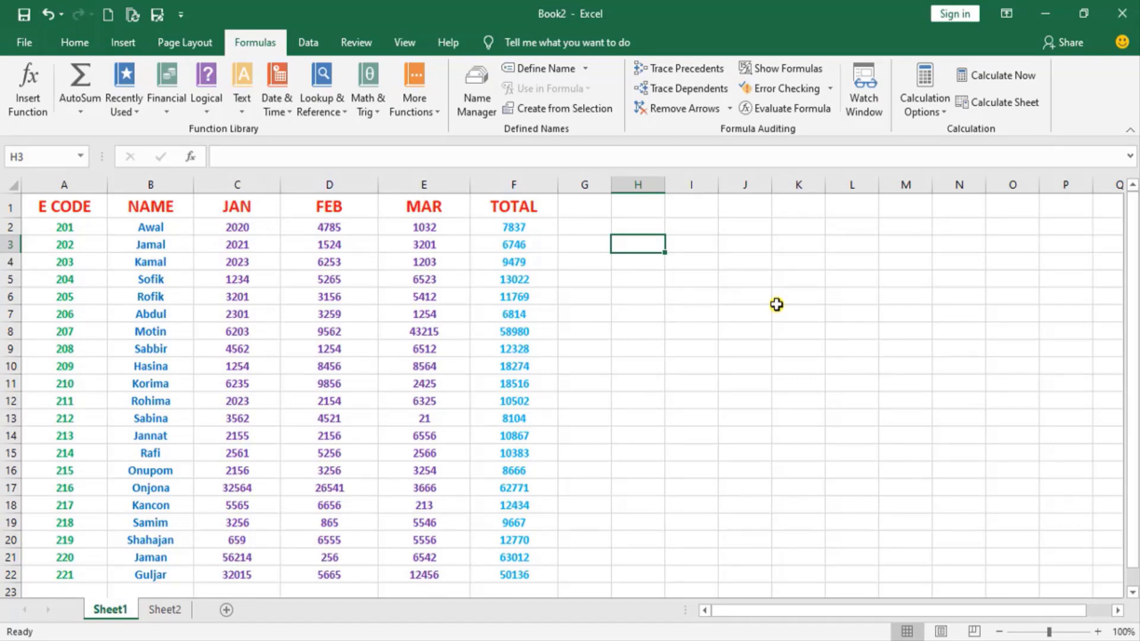
click(347, 111)
click(731, 292)
Step: Highlight the Sheet1 employee data: the whole table, then its E CODE, middle and TOTAL columns
mouse_move(18, 191)
mouse_down()
mouse_move(539, 599)
mouse_move(556, 598)
mouse_up()
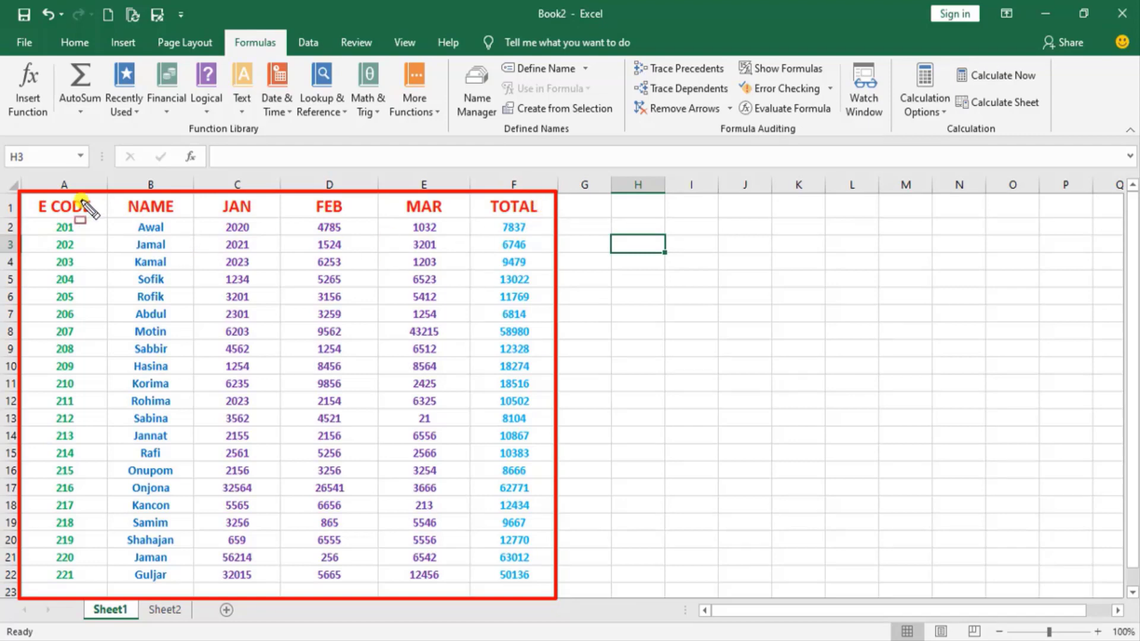
drag(20, 193, 106, 596)
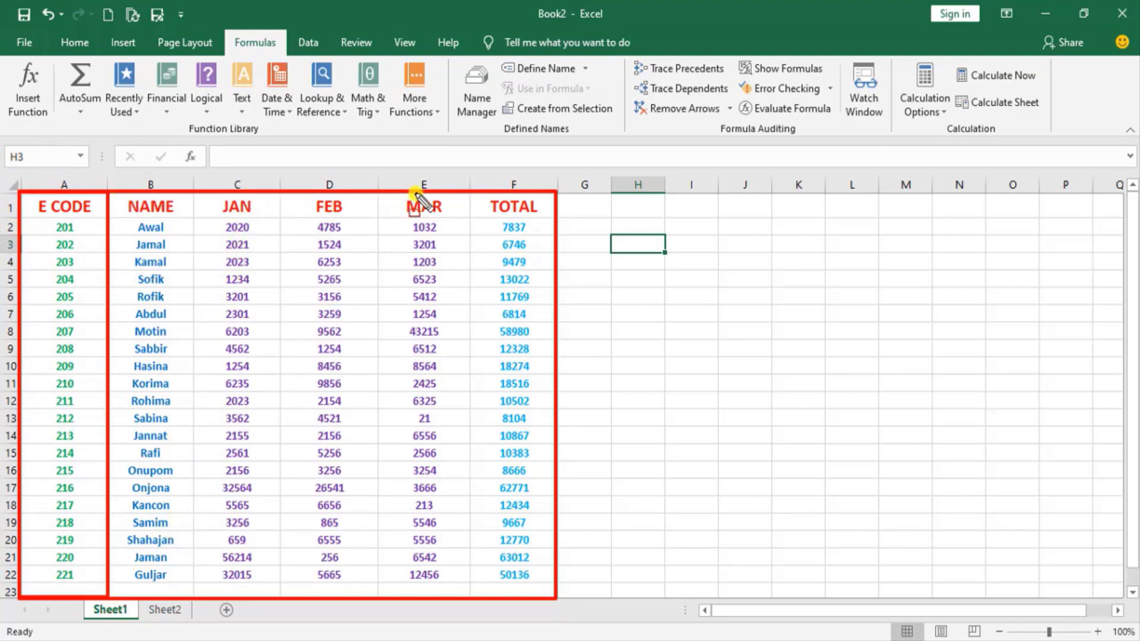
drag(194, 192, 441, 601)
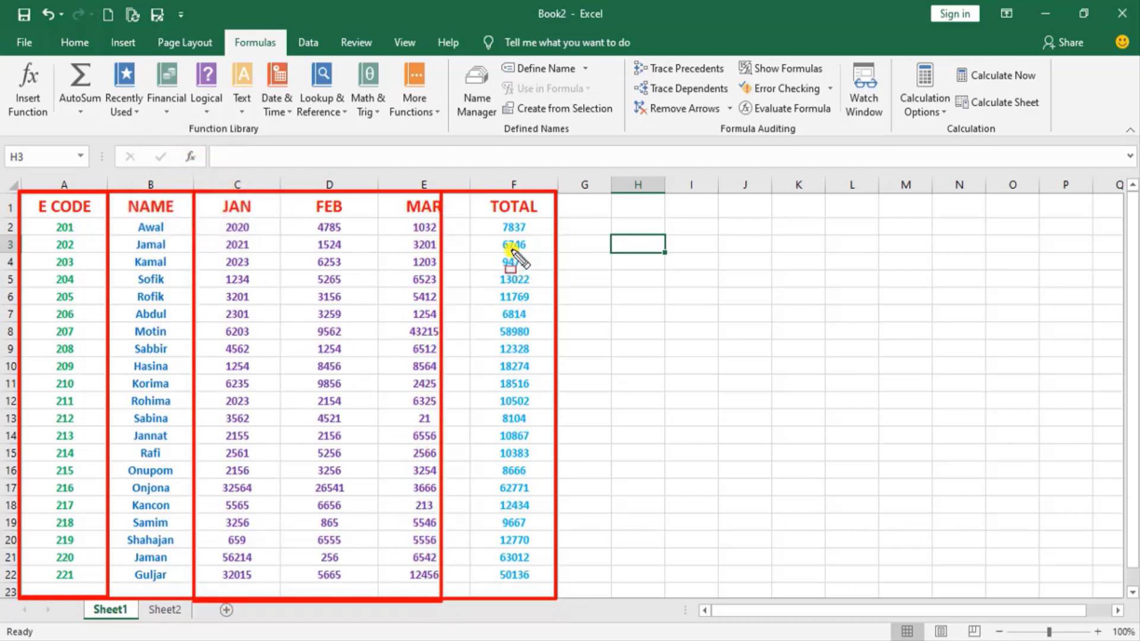
drag(472, 190, 554, 595)
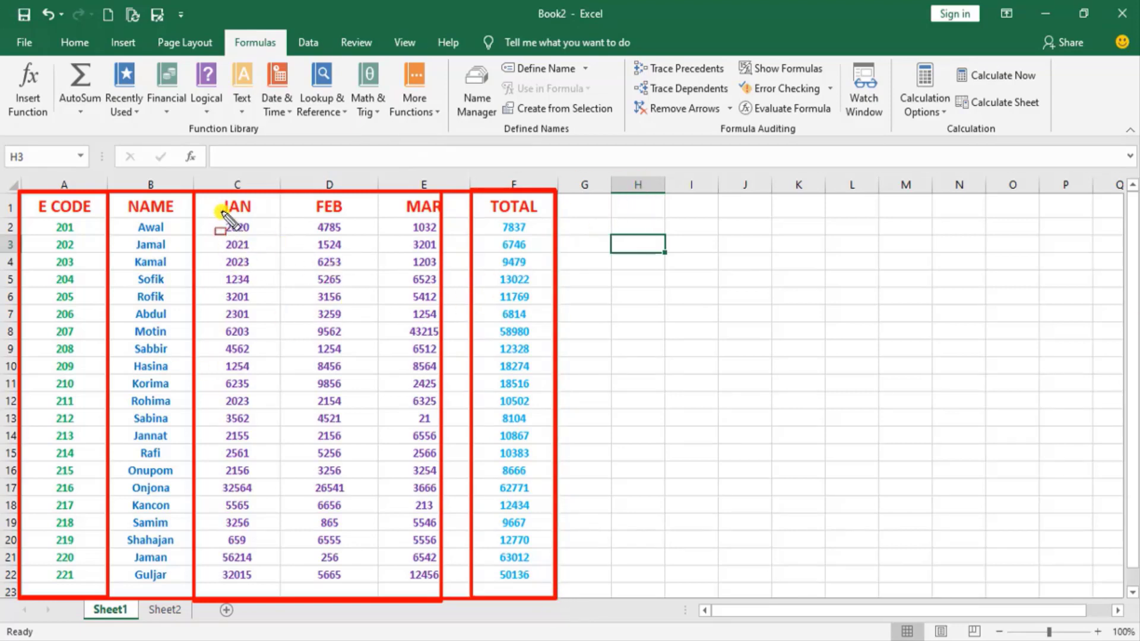
drag(193, 192, 440, 596)
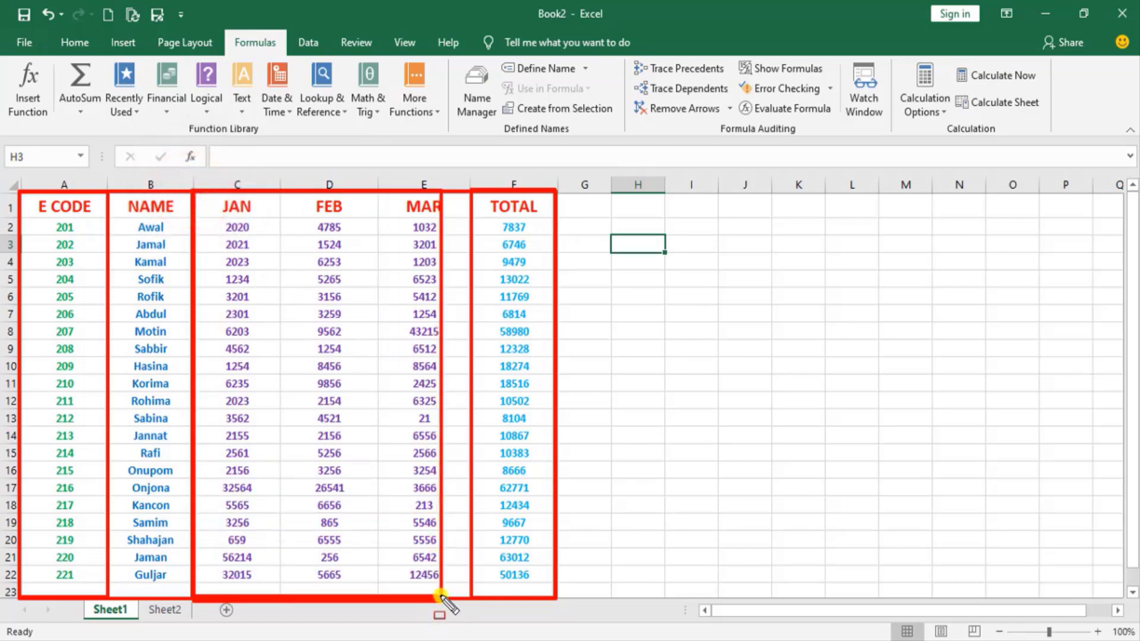
key(Escape)
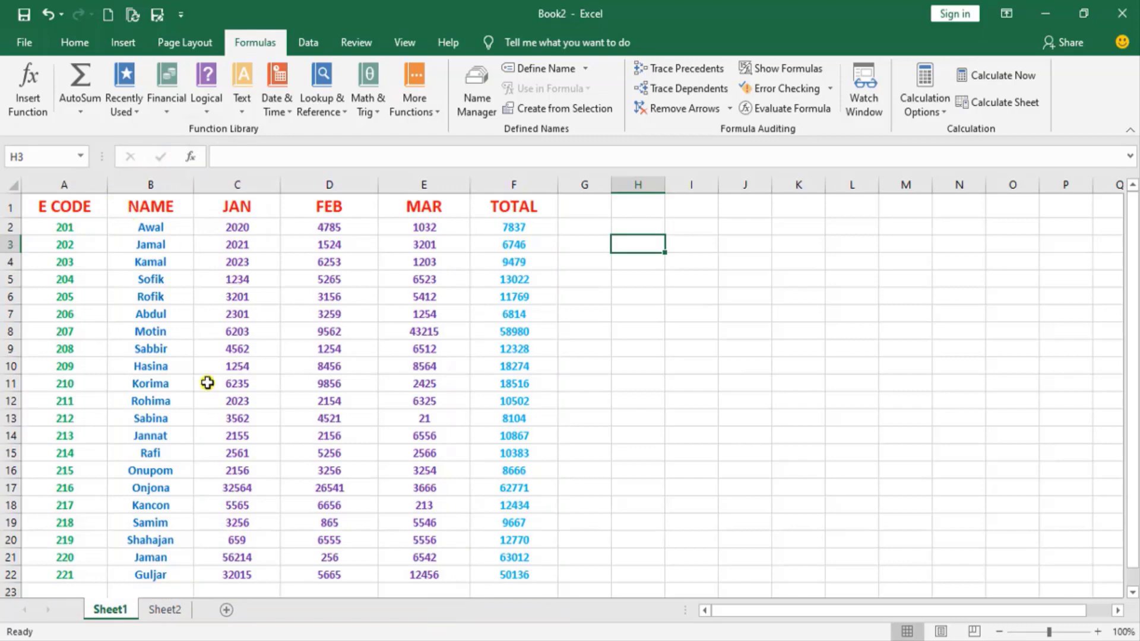
Step: Compare Sheet1's E CODE, NAME and TOTAL headers with Sheet2's NAME and TOTAL headers
click(83, 214)
click(163, 209)
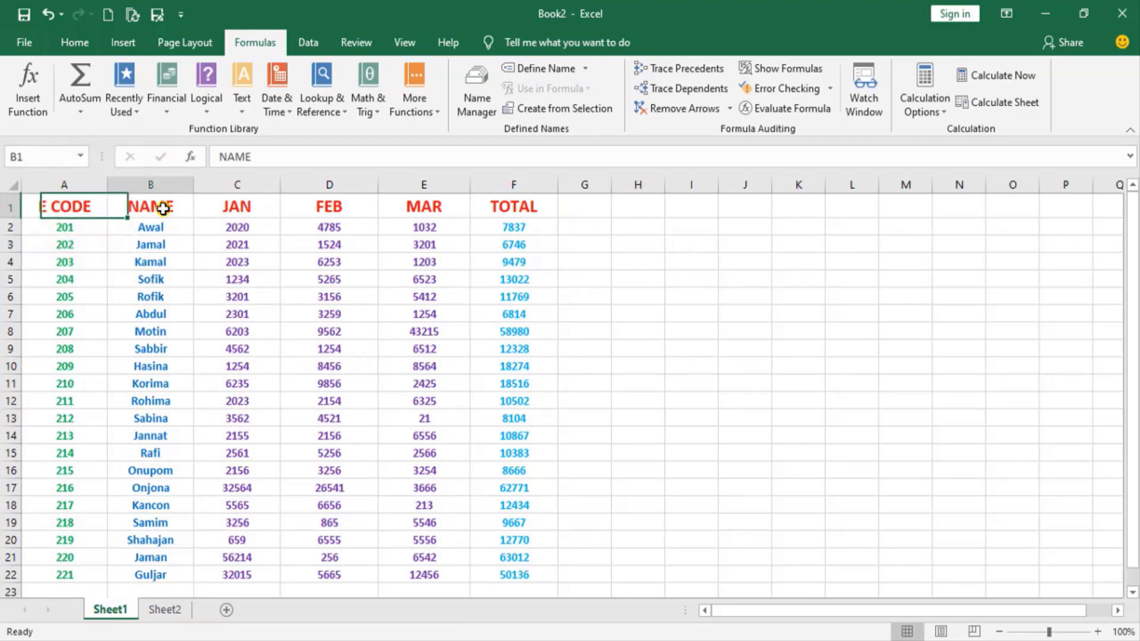
click(516, 211)
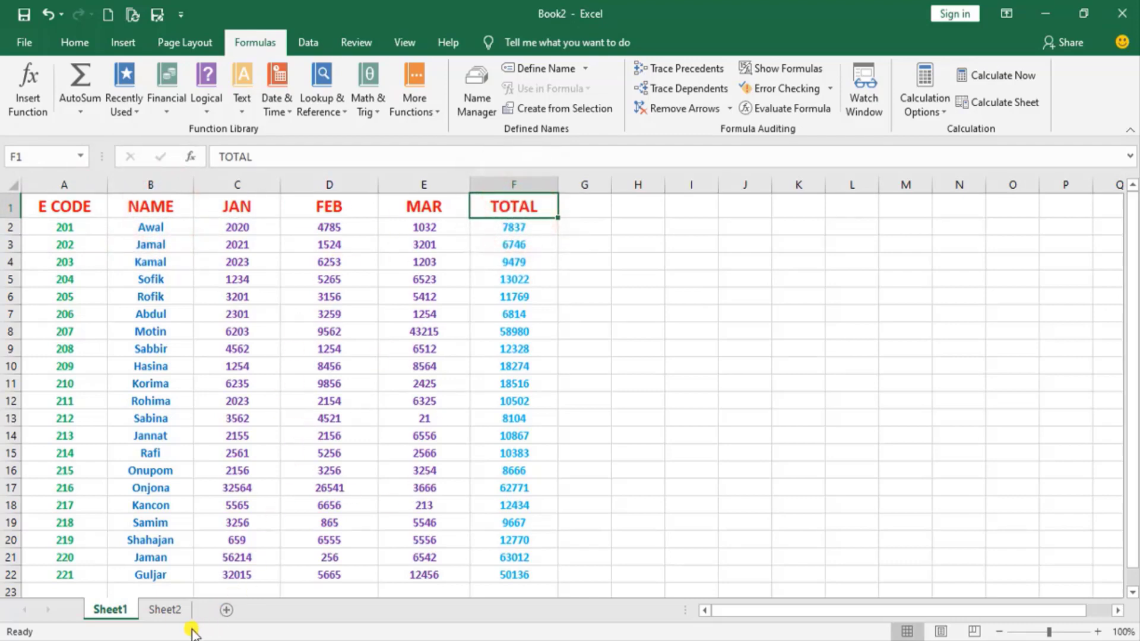
click(170, 610)
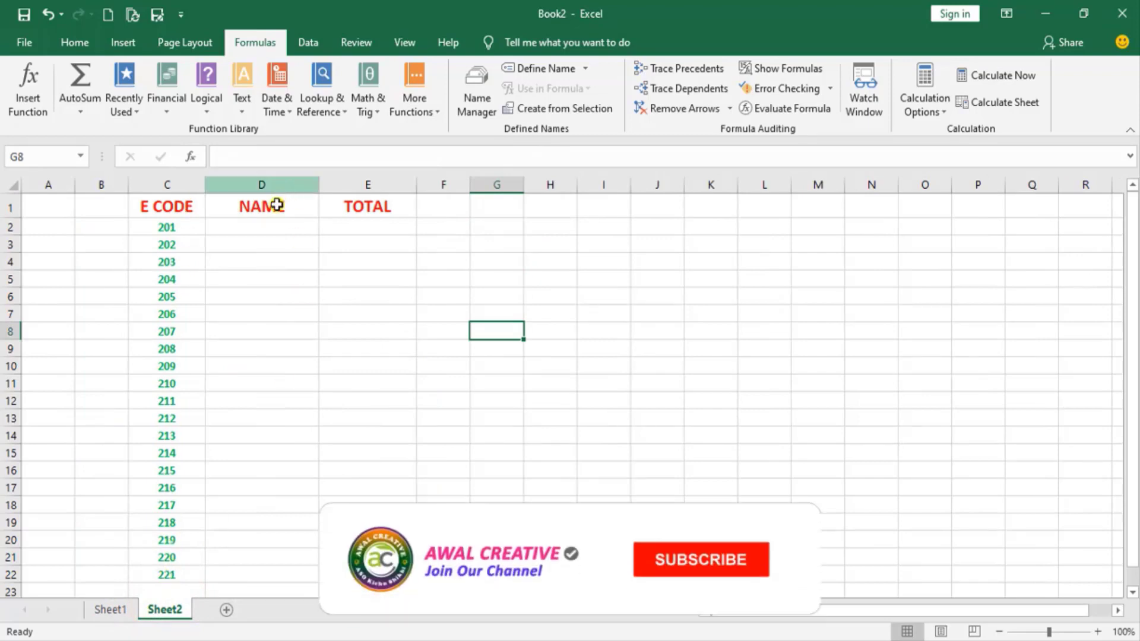
click(267, 209)
click(380, 209)
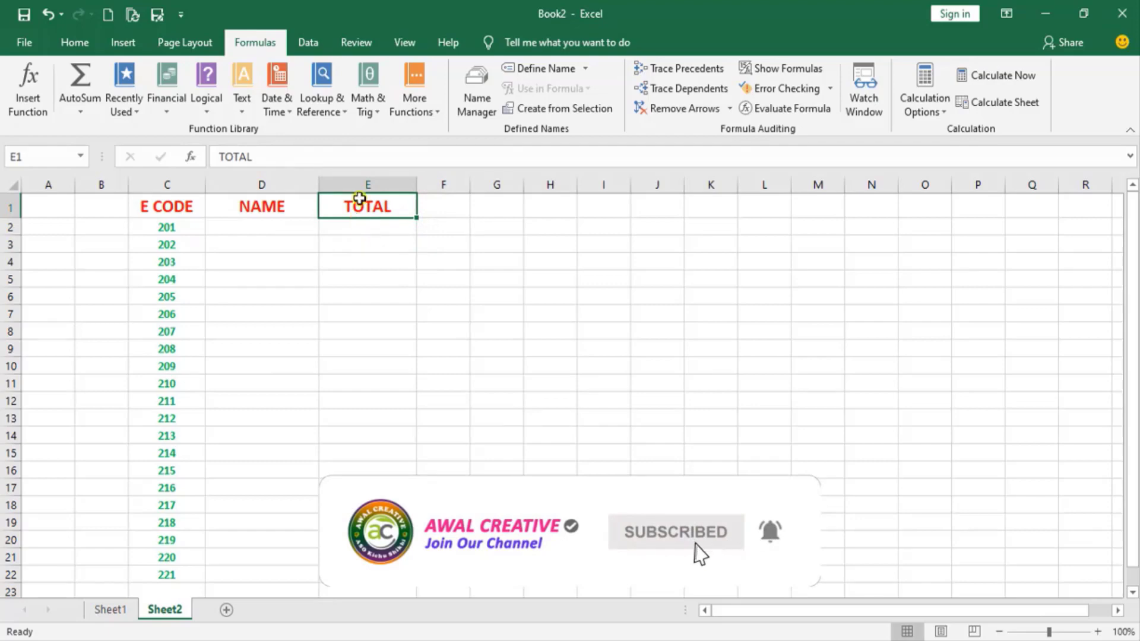
click(110, 610)
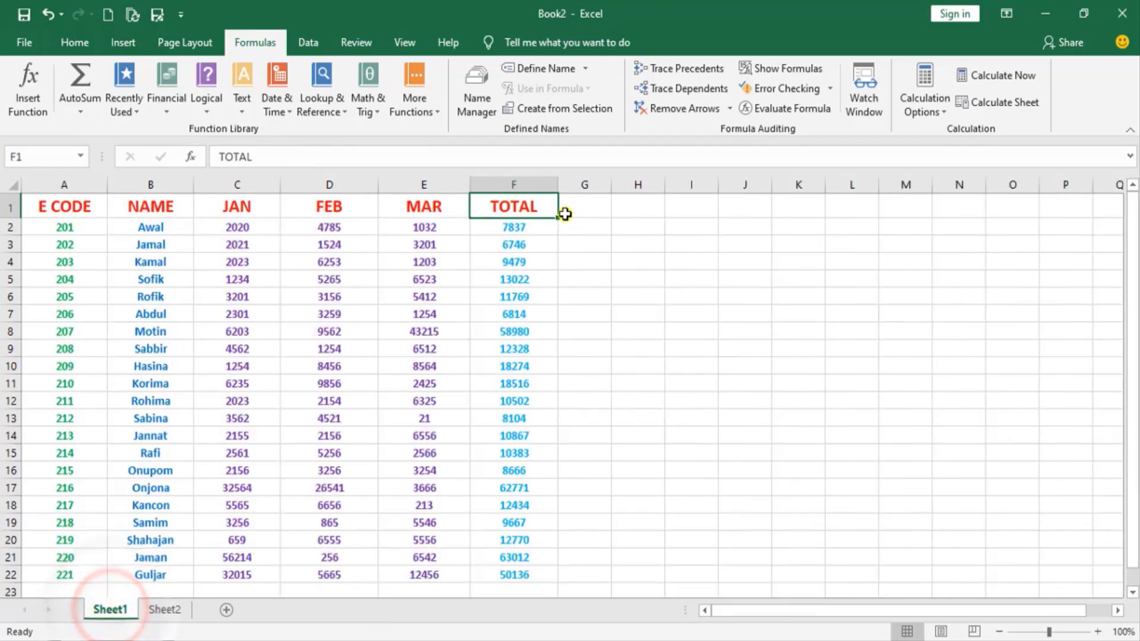
Step: Review Sheet1 employee rows 204–211, the name Awal in B2, and the A1, B1, F1 headers
scroll(672, 310, down, 3)
scroll(682, 382, down, 5)
scroll(611, 383, up, 5)
scroll(612, 383, up, 3)
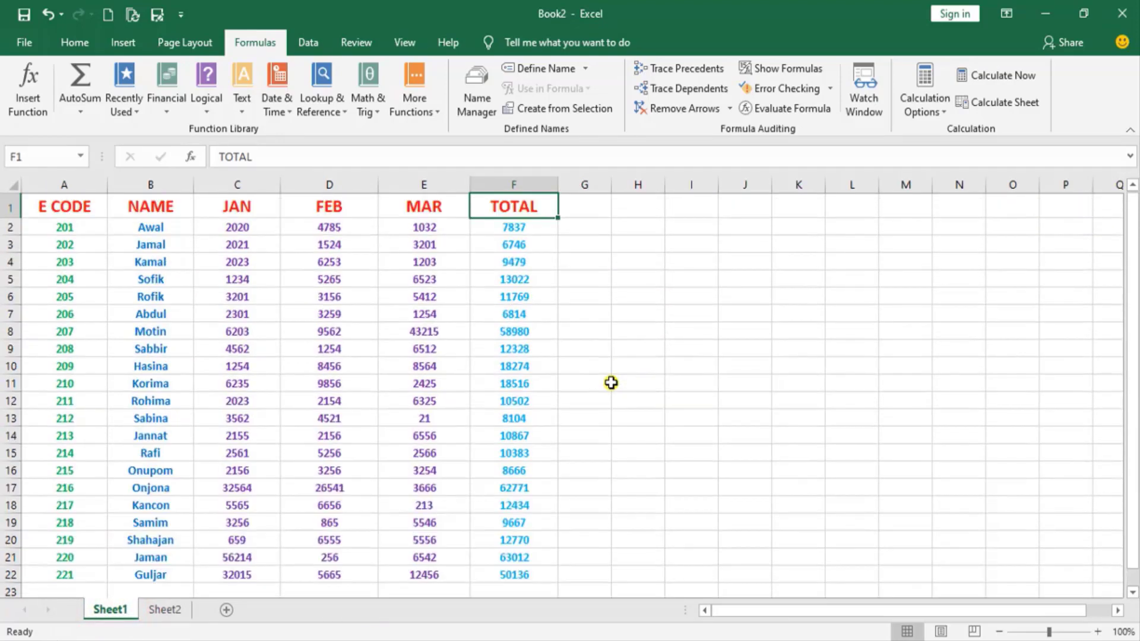
drag(76, 285, 498, 395)
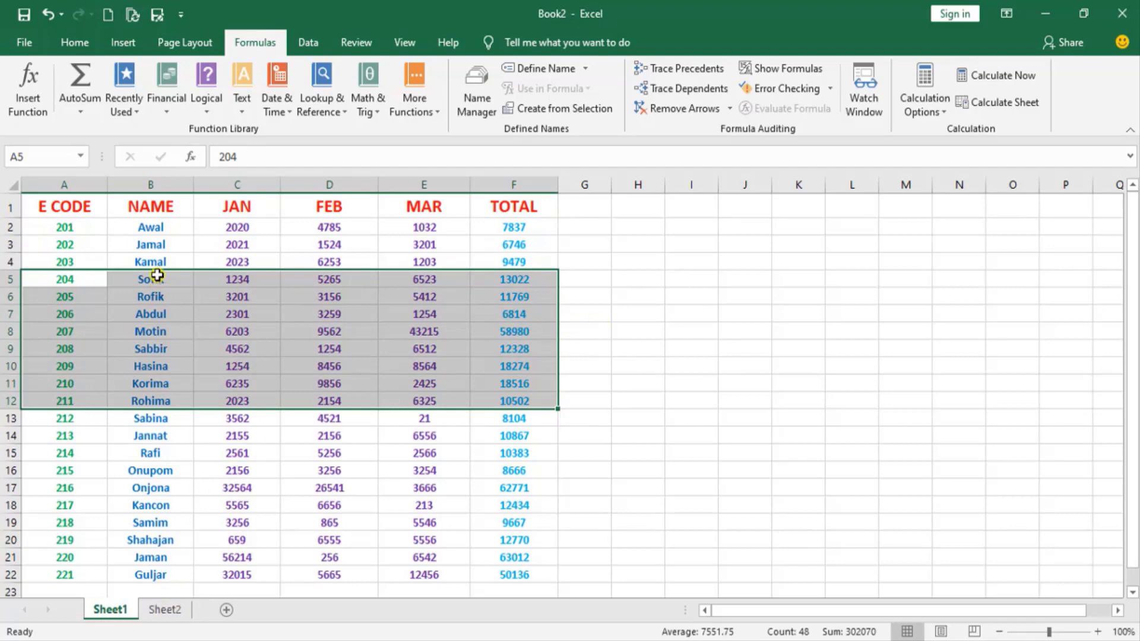
click(159, 226)
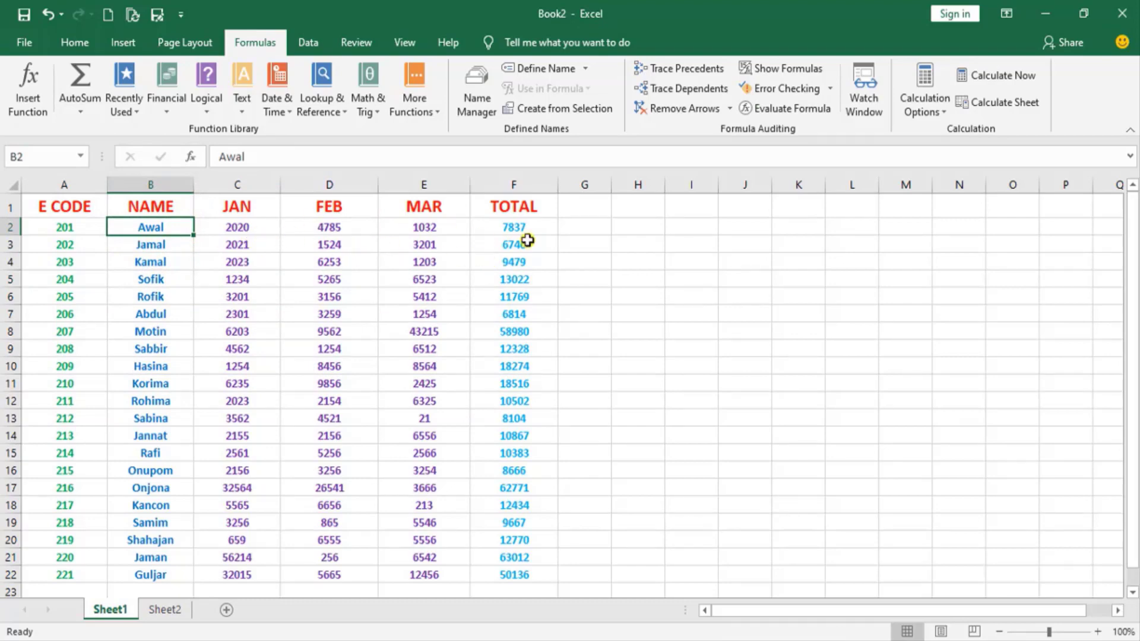
click(67, 208)
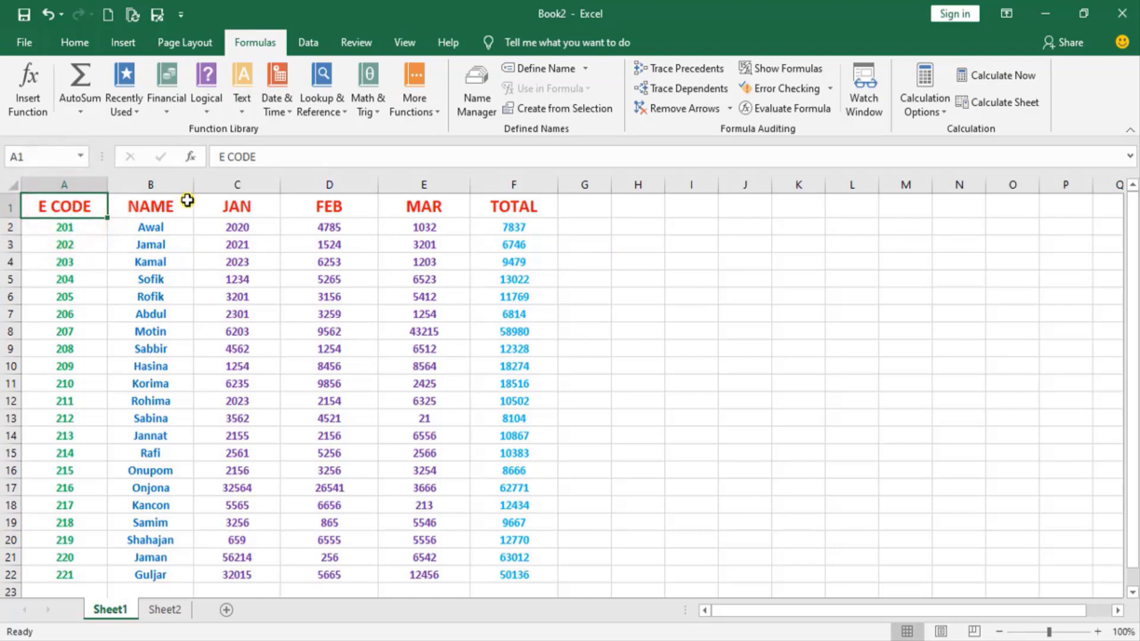
click(152, 208)
click(511, 208)
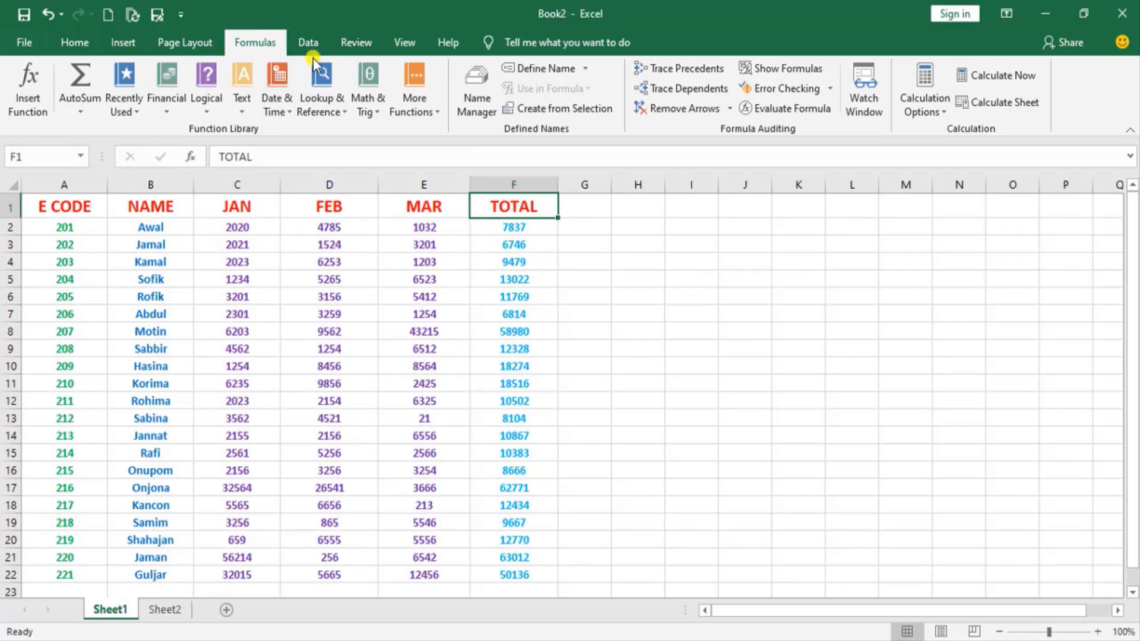
Step: Look through the Lookup & Reference function list again for the lookup function
click(345, 111)
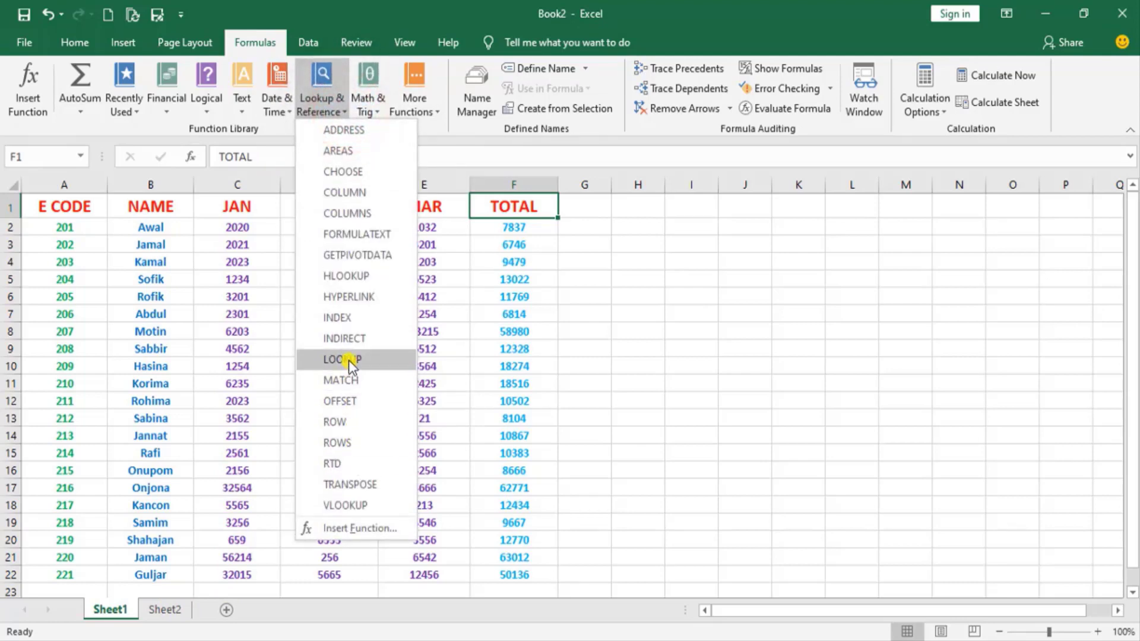
mouse_move(348, 505)
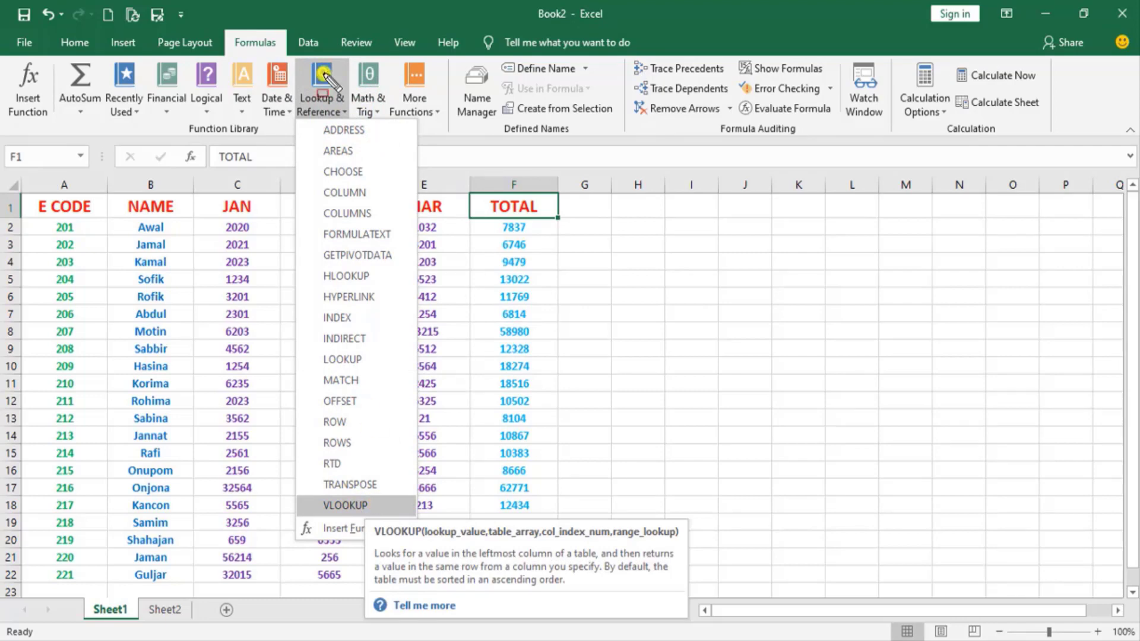
drag(295, 121, 420, 534)
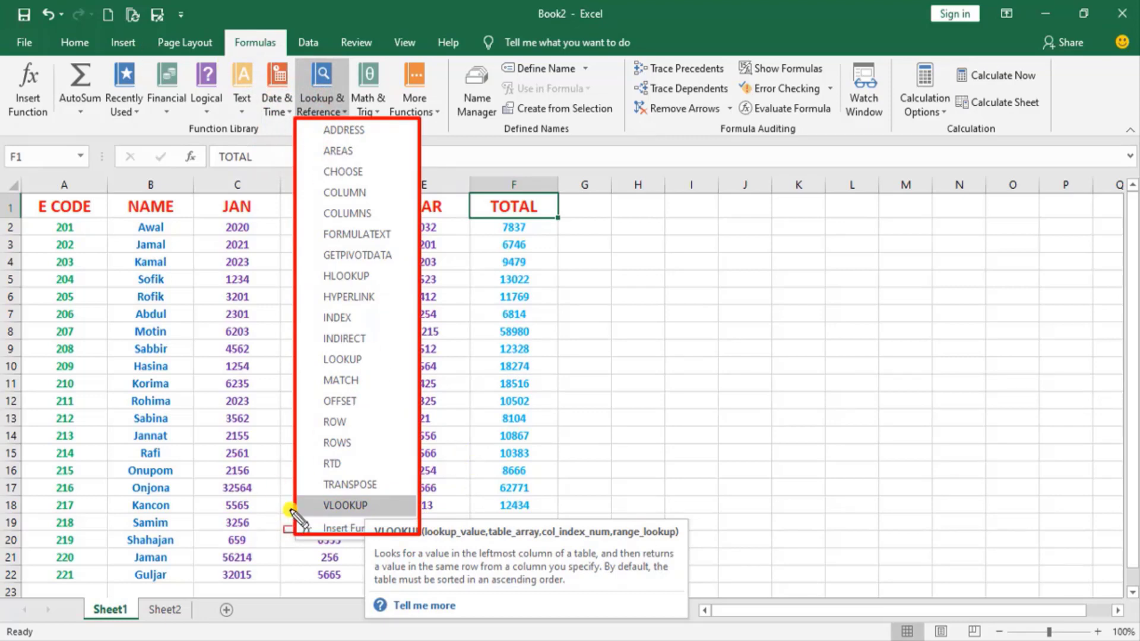
drag(297, 494, 419, 523)
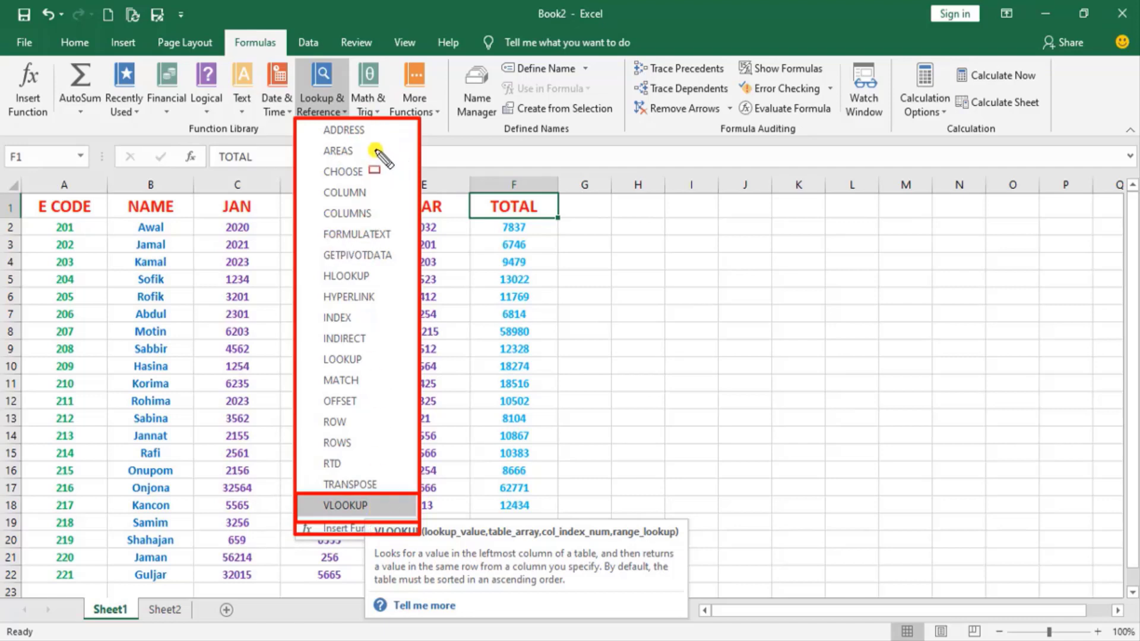
drag(307, 122, 410, 493)
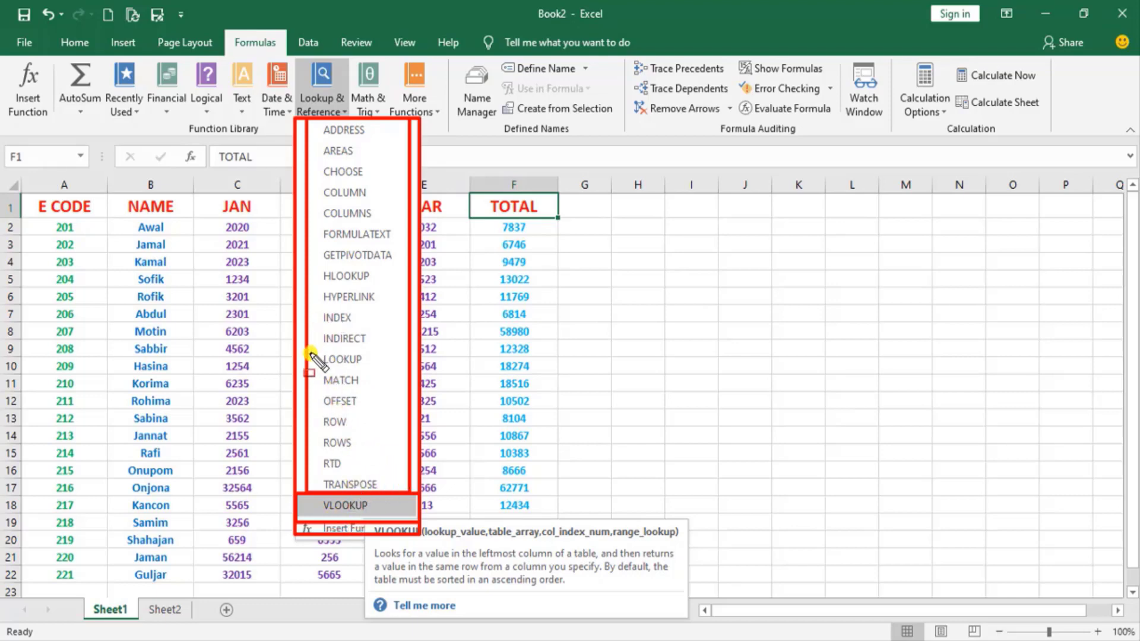
drag(319, 346, 373, 365)
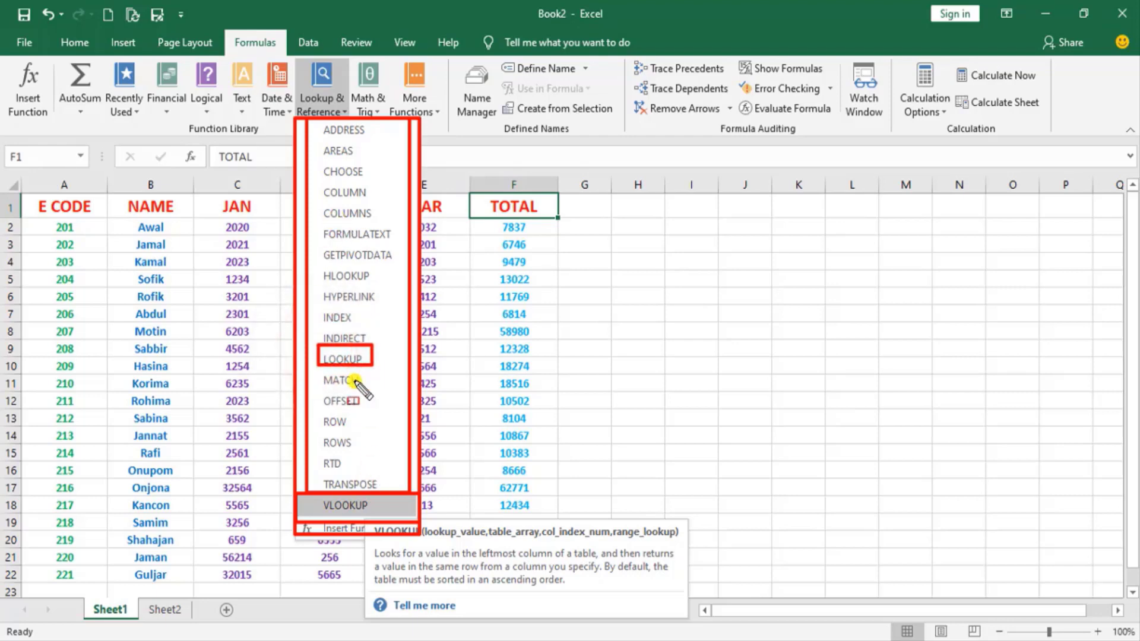
drag(319, 266, 380, 286)
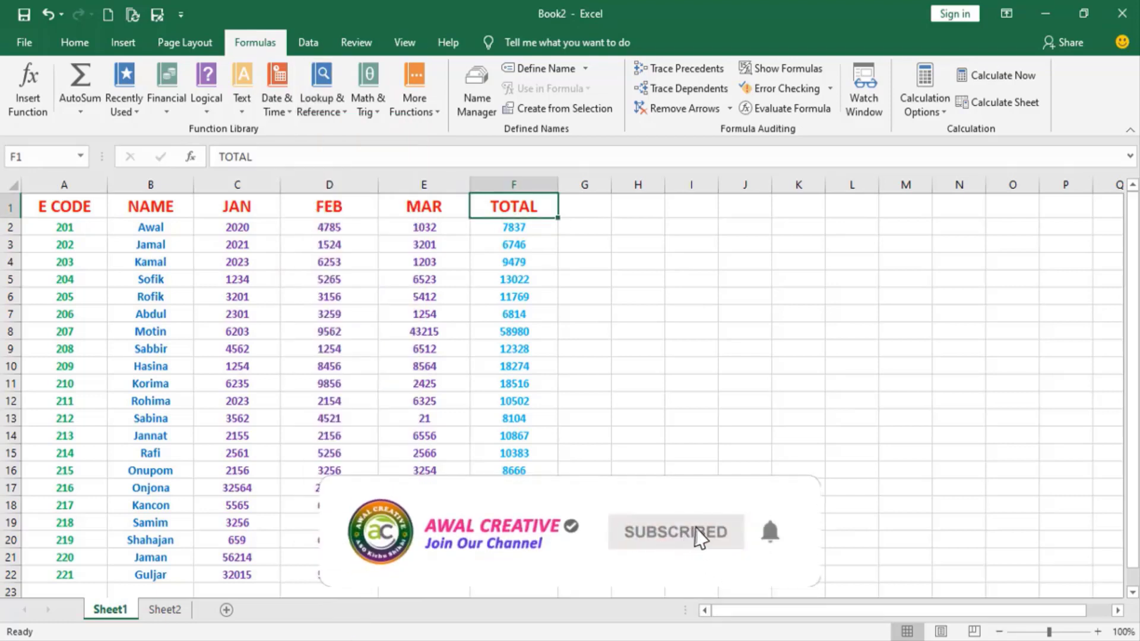
Step: On Sheet2, check the E CODE header in C1, NAME in D1/D2, and TOTAL in E1
click(165, 610)
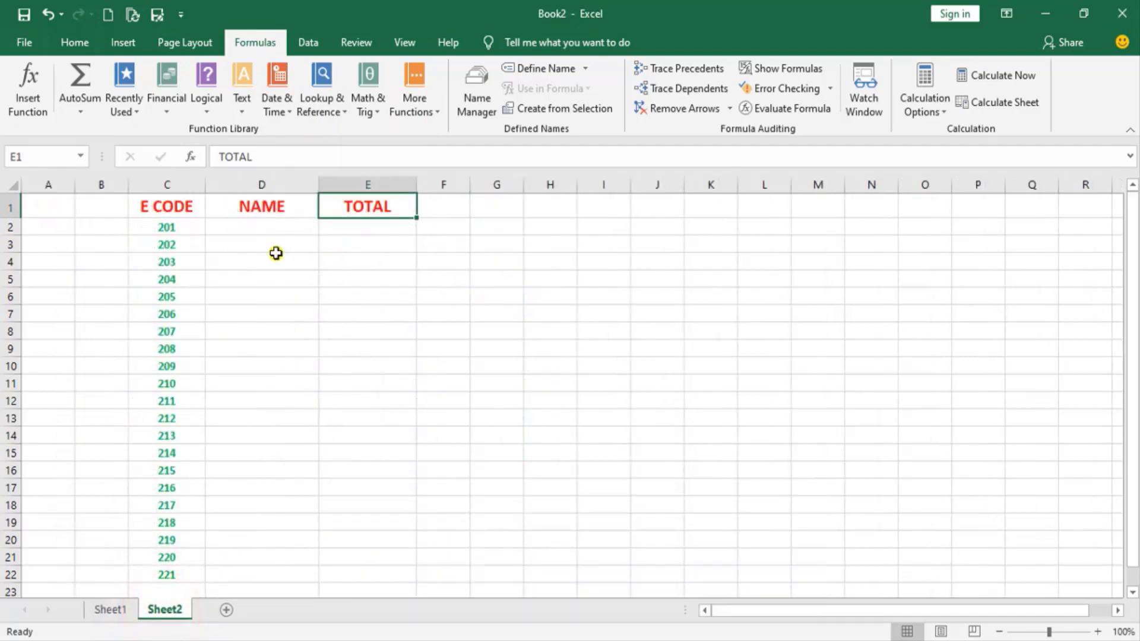
click(167, 207)
click(279, 222)
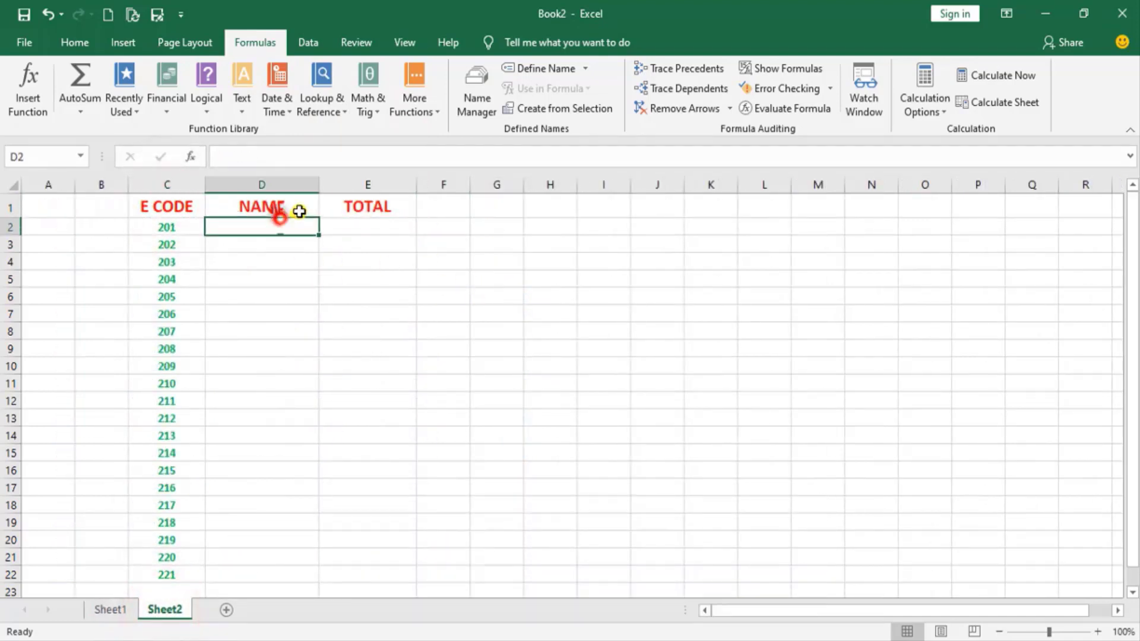
click(377, 210)
click(301, 204)
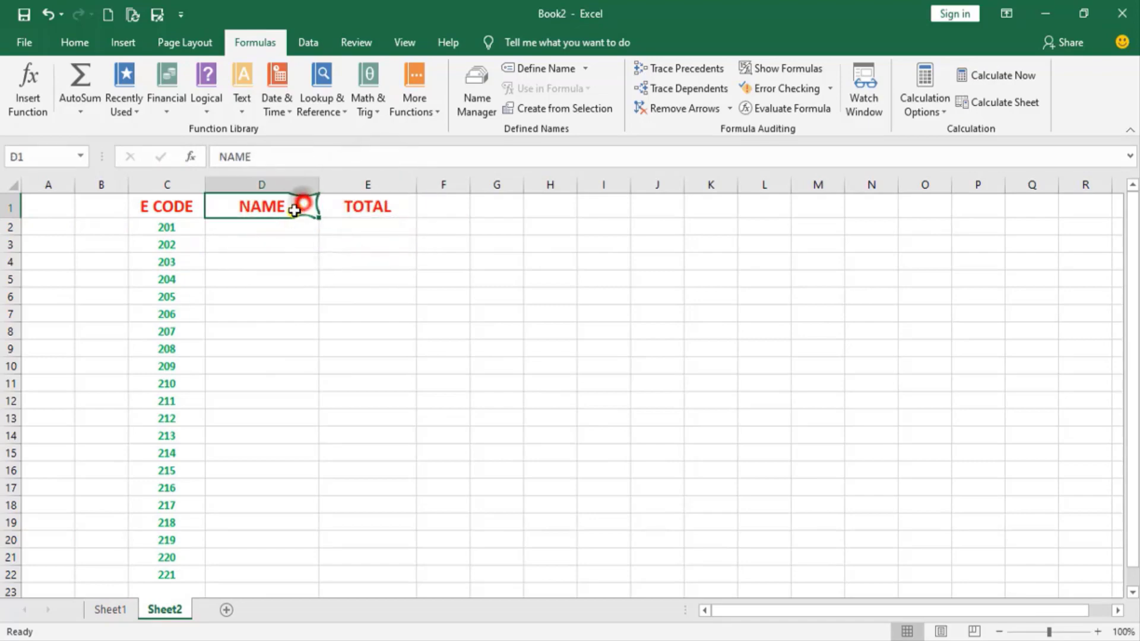
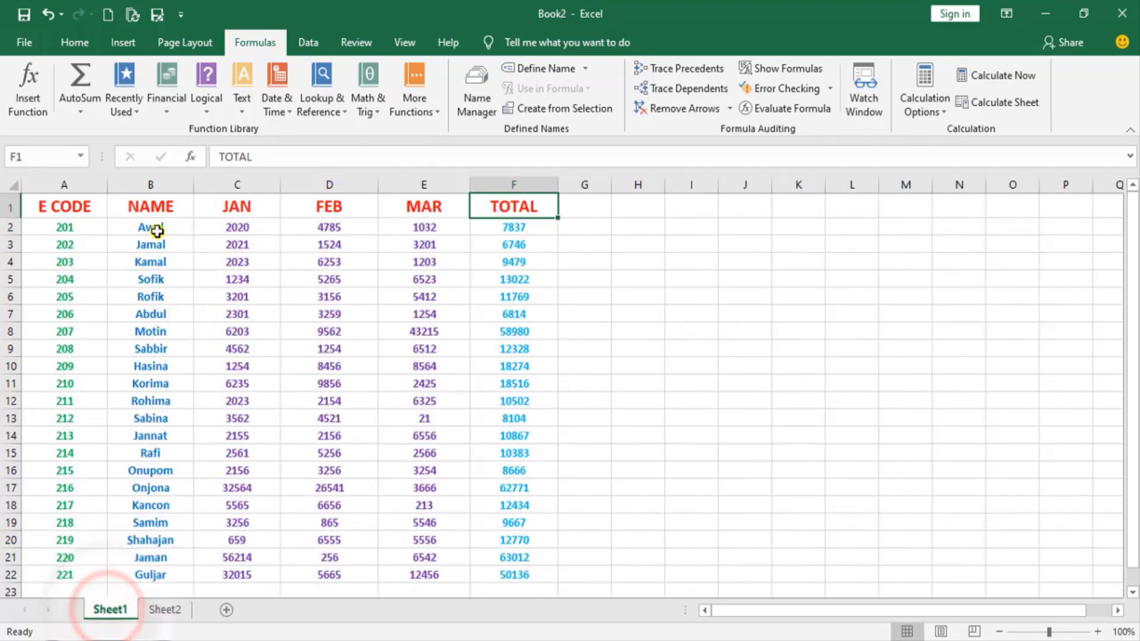
Step: Select the names in B2:B8 on Sheet1, then switch to Sheet2
drag(152, 227, 160, 332)
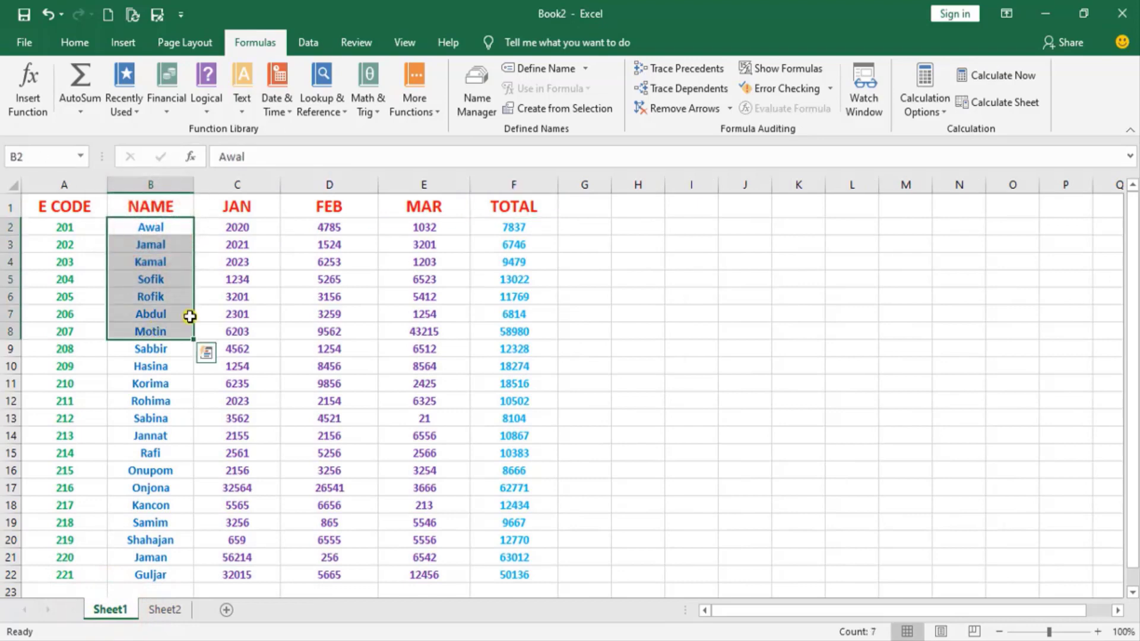
click(163, 610)
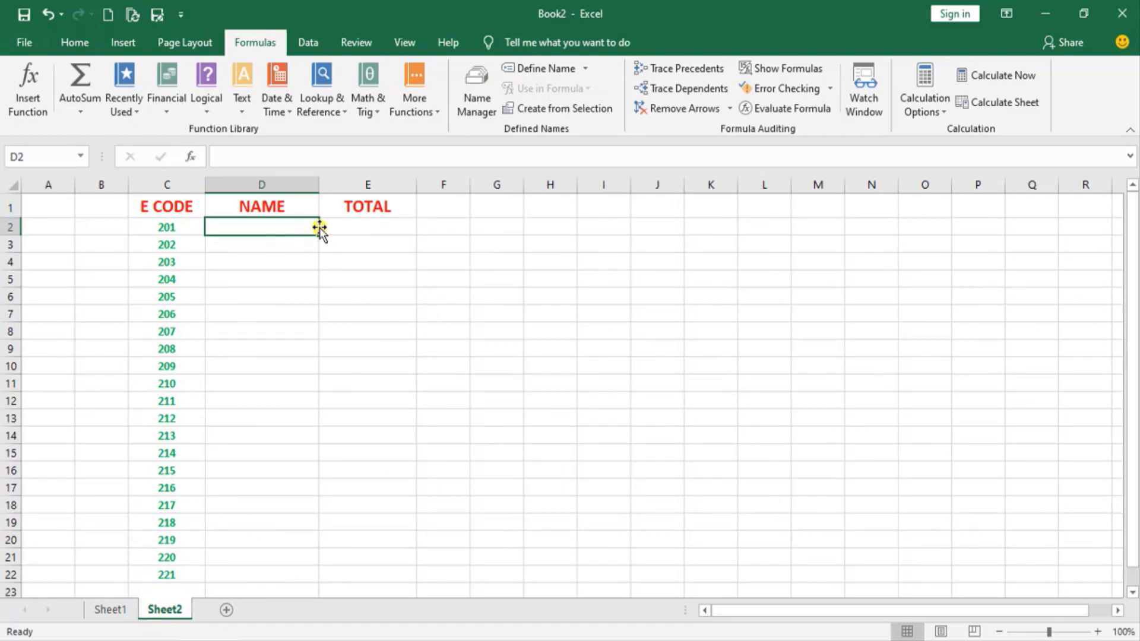
click(343, 110)
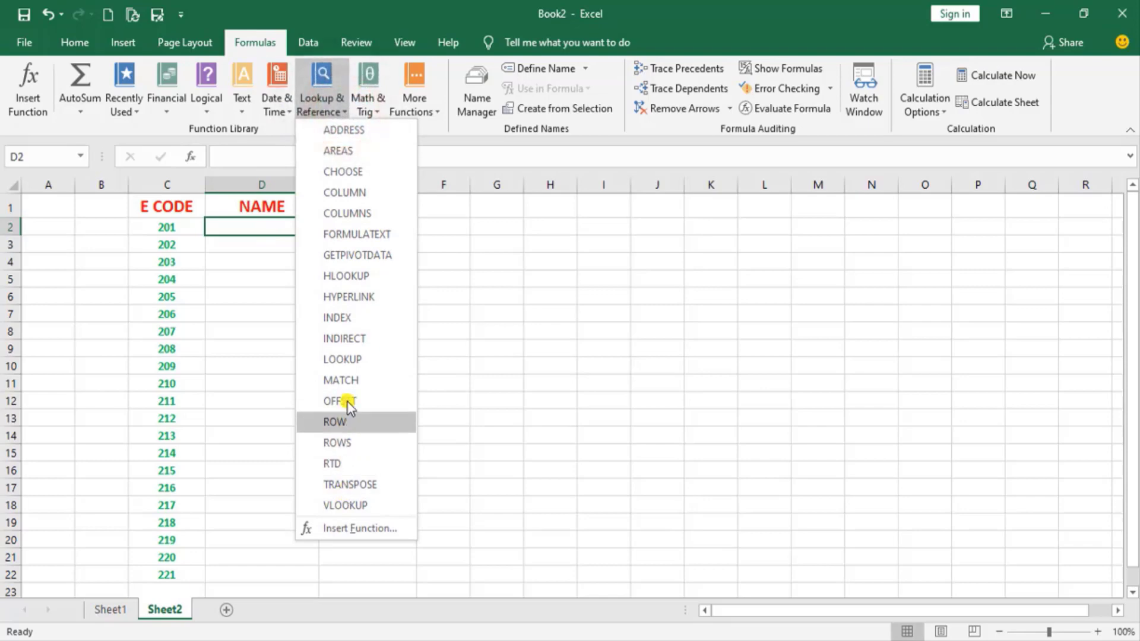
click(336, 504)
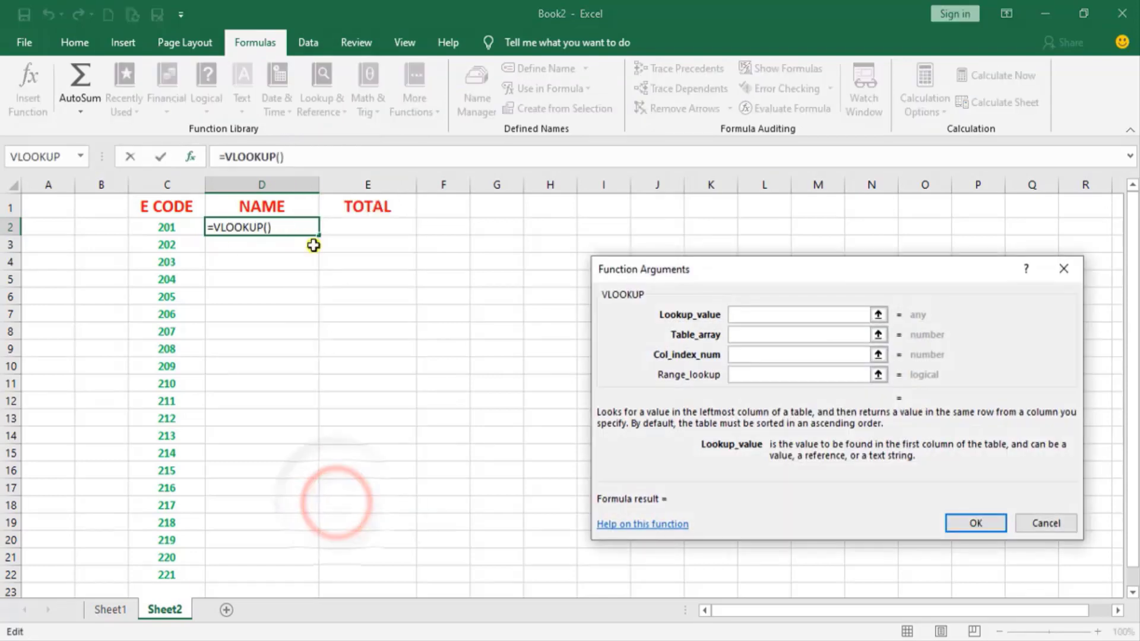
click(1074, 269)
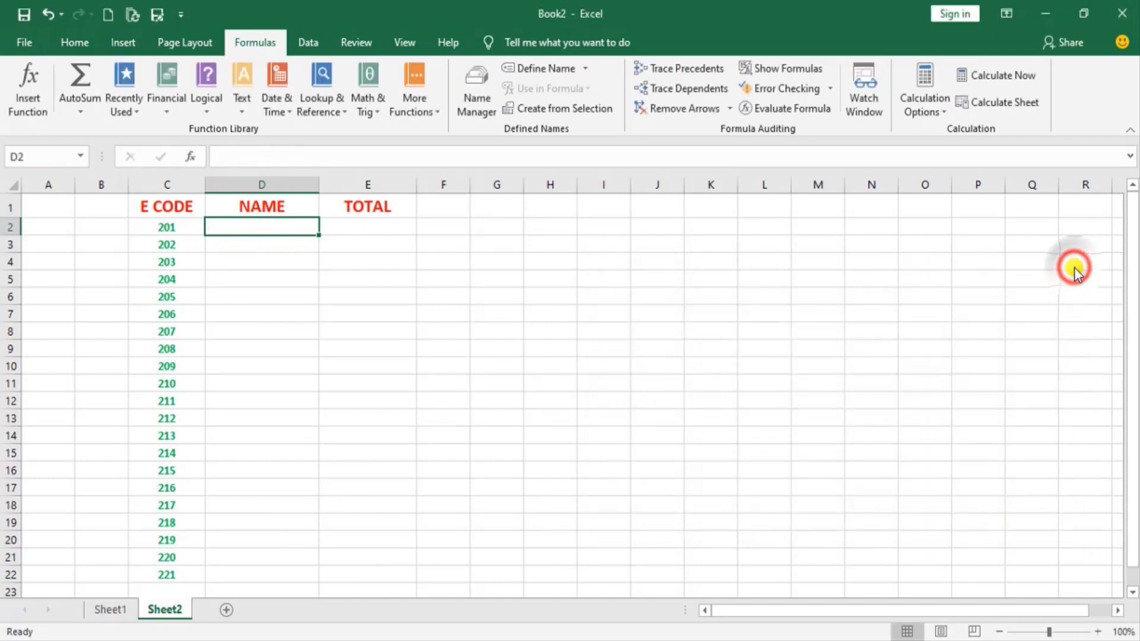
click(260, 227)
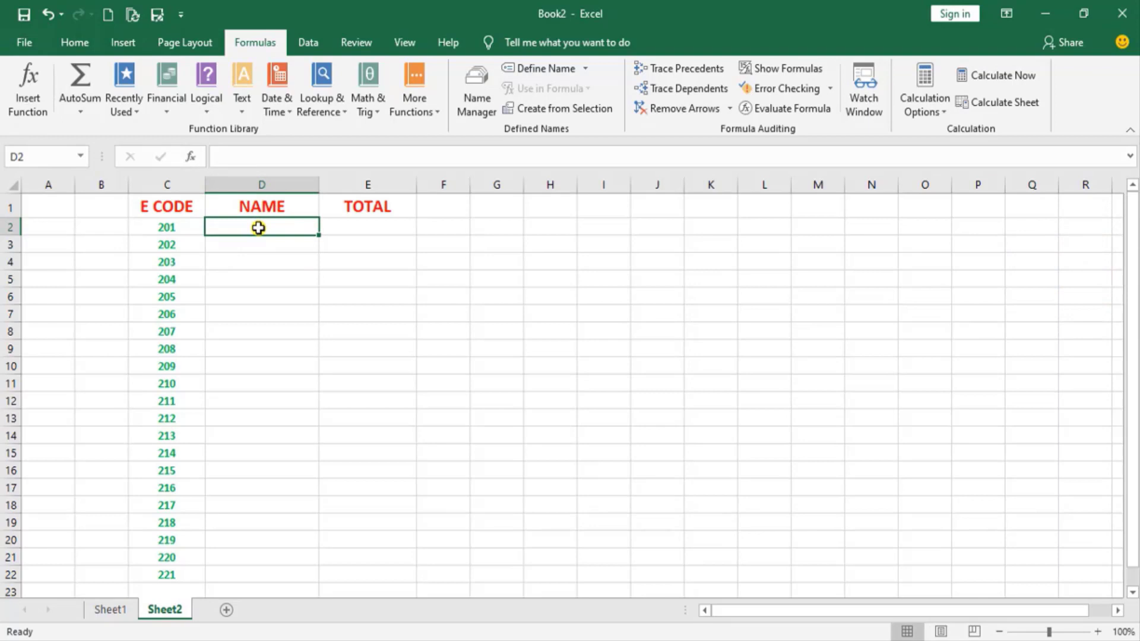
Step: In D2 on Sheet2, begin =VLOOKUP( with C2 as the lookup value
click(259, 228)
text(=)
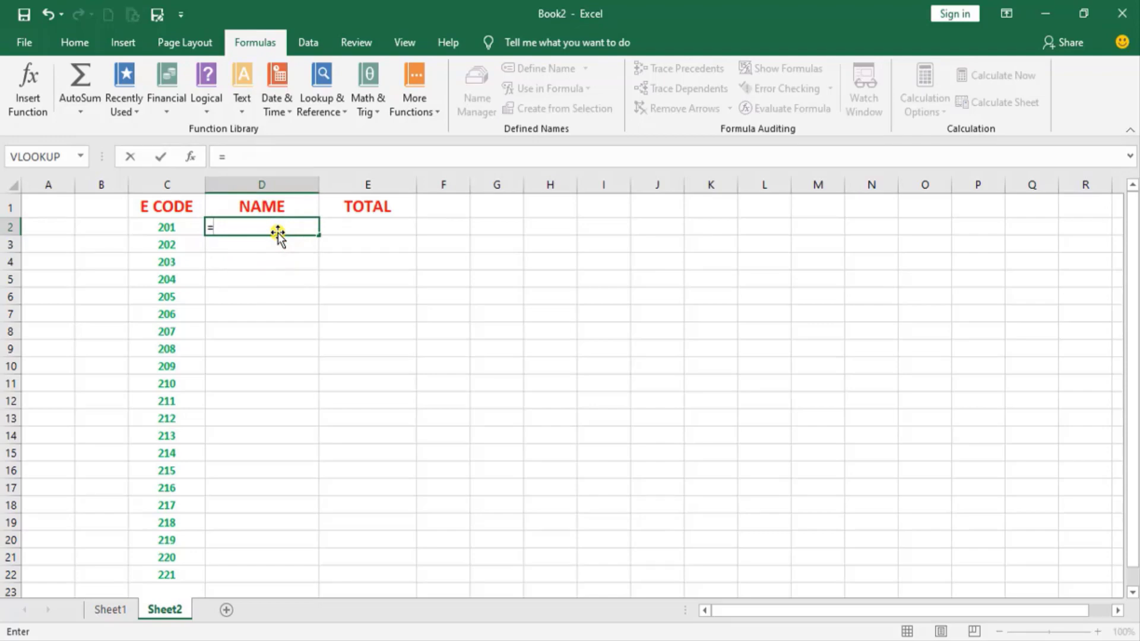
text(VL)
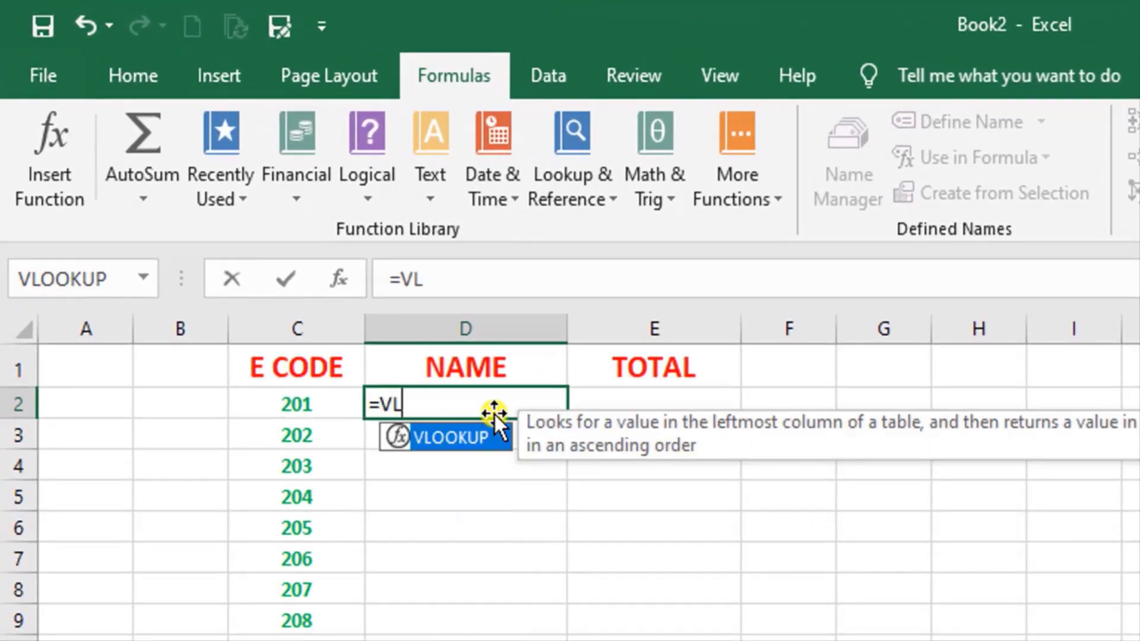
text(OOKUP)
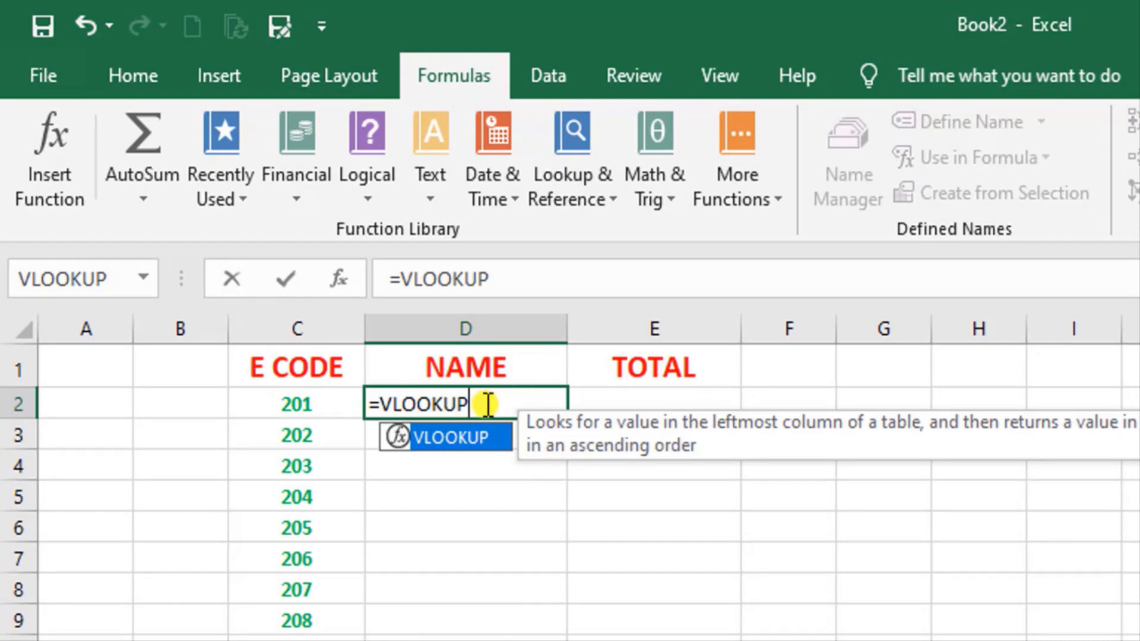
text(()
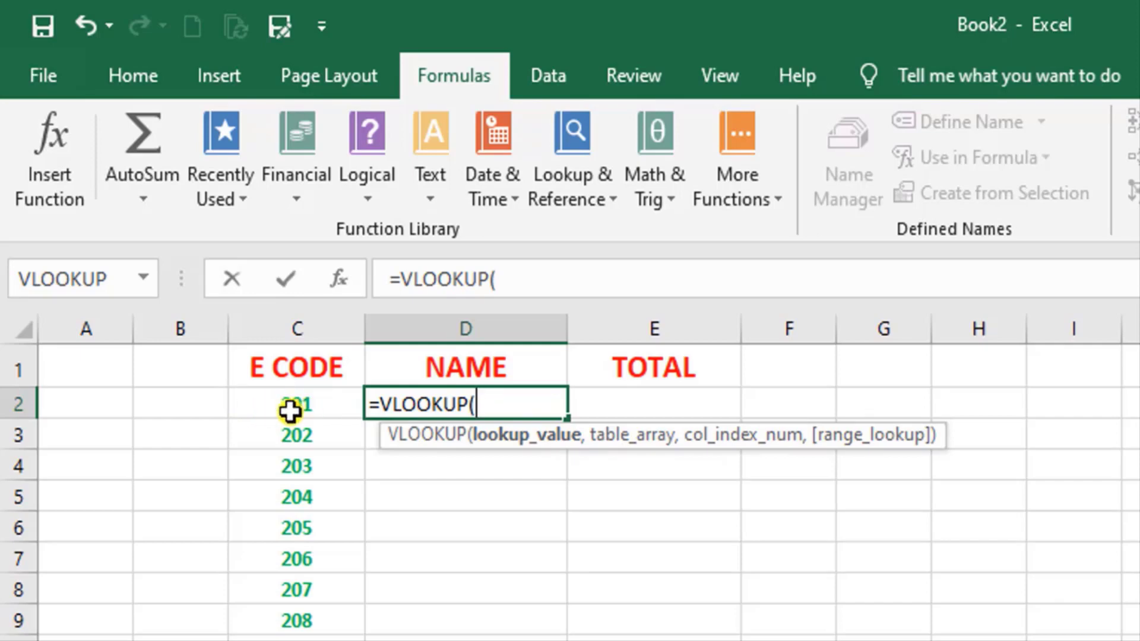
click(291, 408)
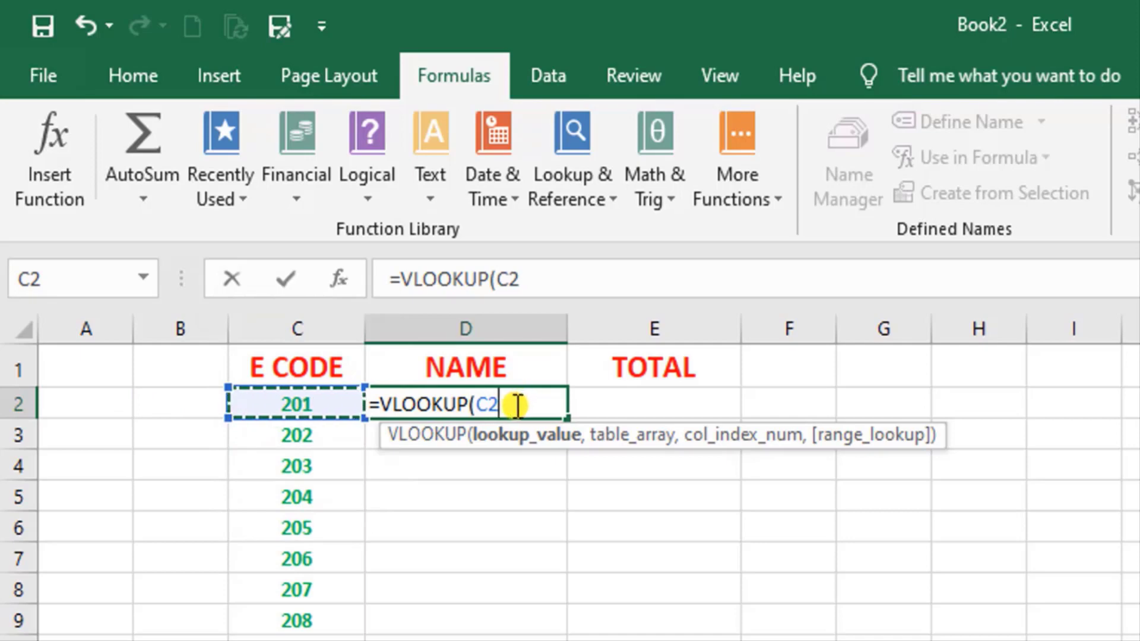
text(,)
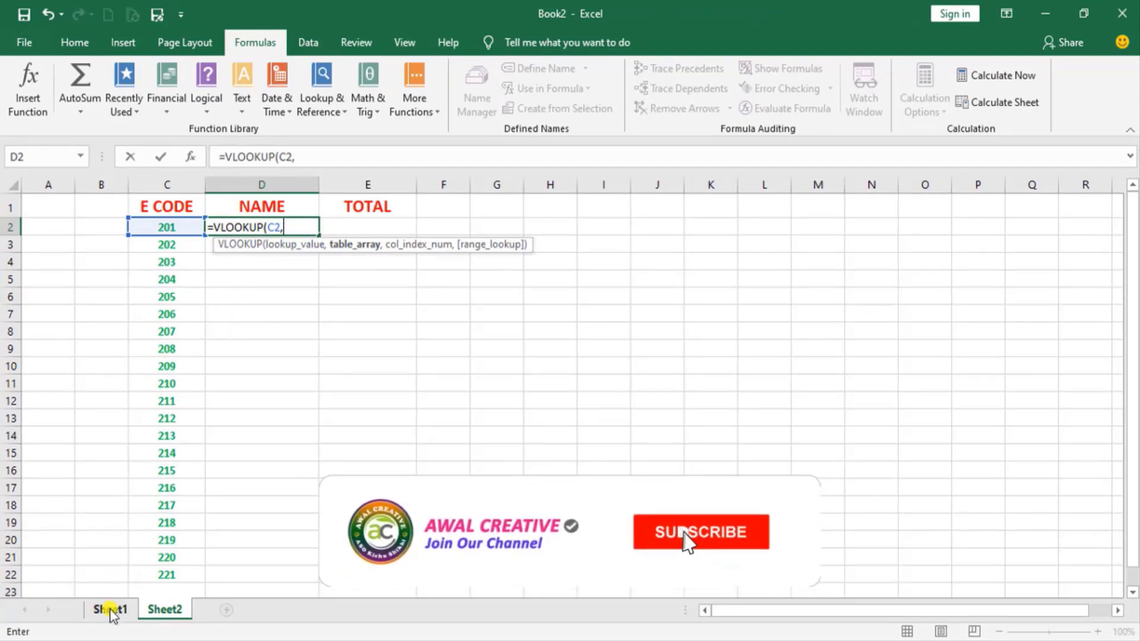
Step: Complete D2 as =VLOOKUP(C2,Sheet1!A1:F22,2,0) and confirm it
click(111, 609)
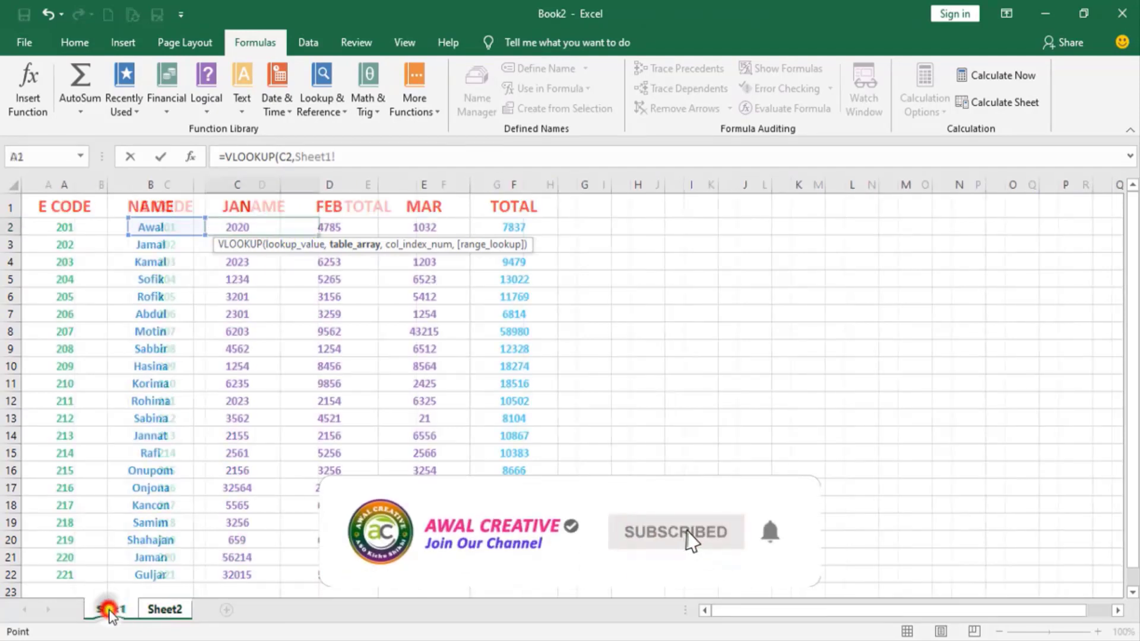
mouse_move(36, 206)
mouse_down()
mouse_move(355, 411)
mouse_move(491, 572)
mouse_up()
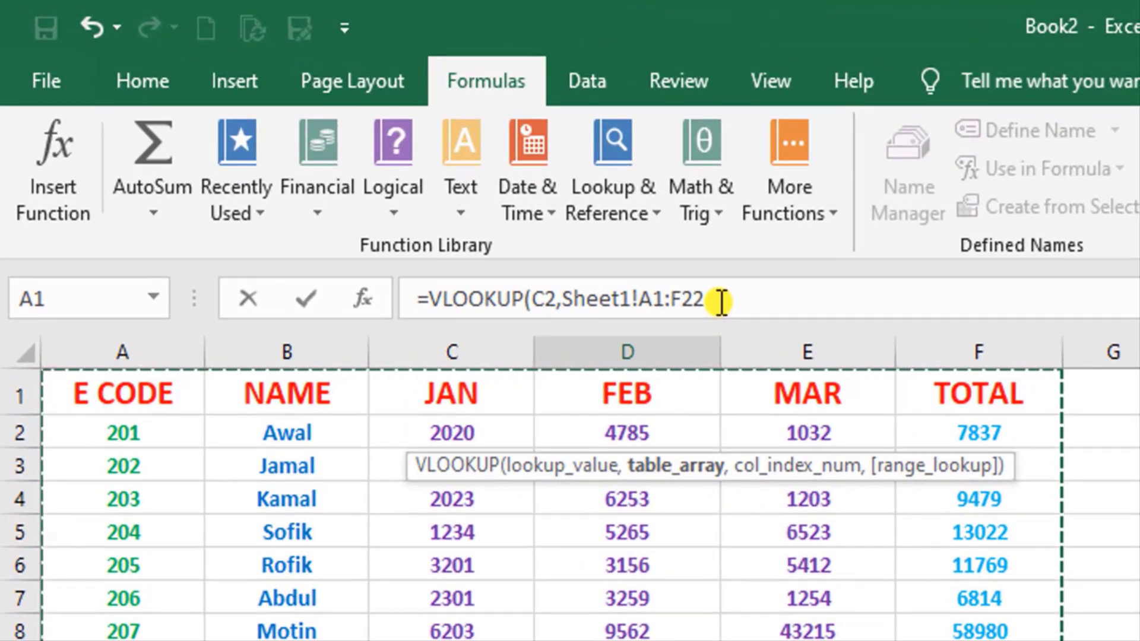
text(,)
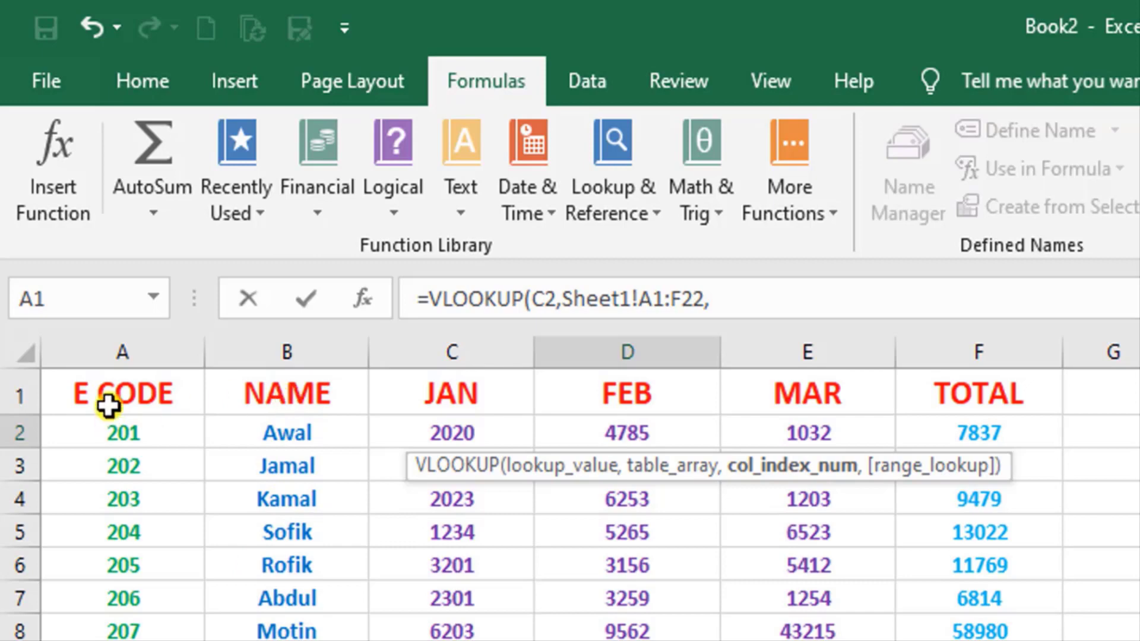
click(113, 349)
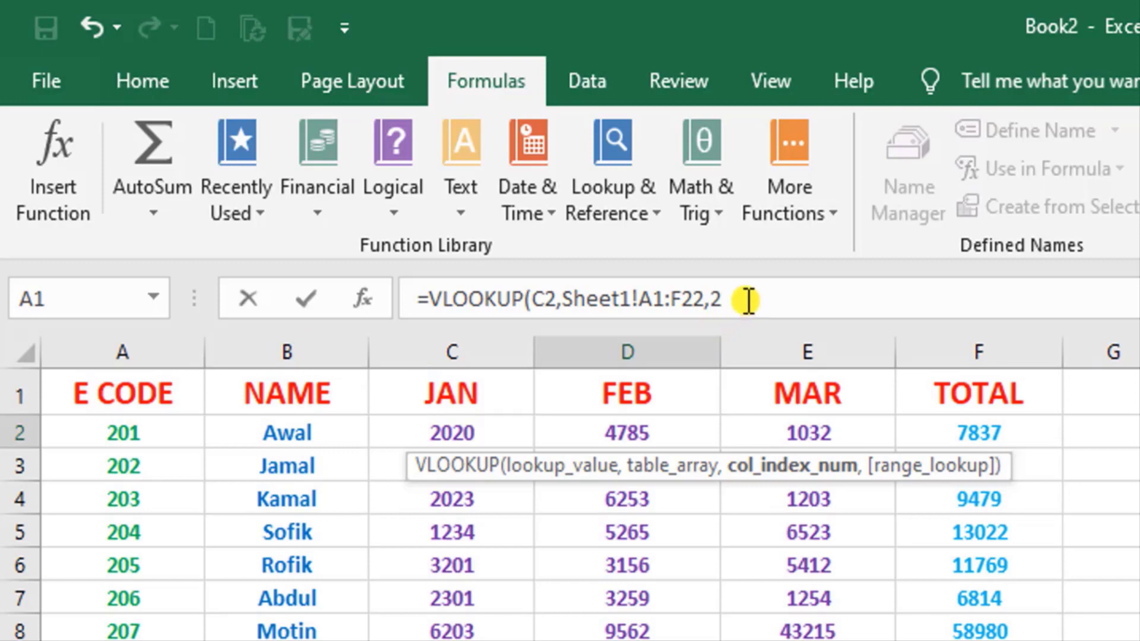
text(,0)
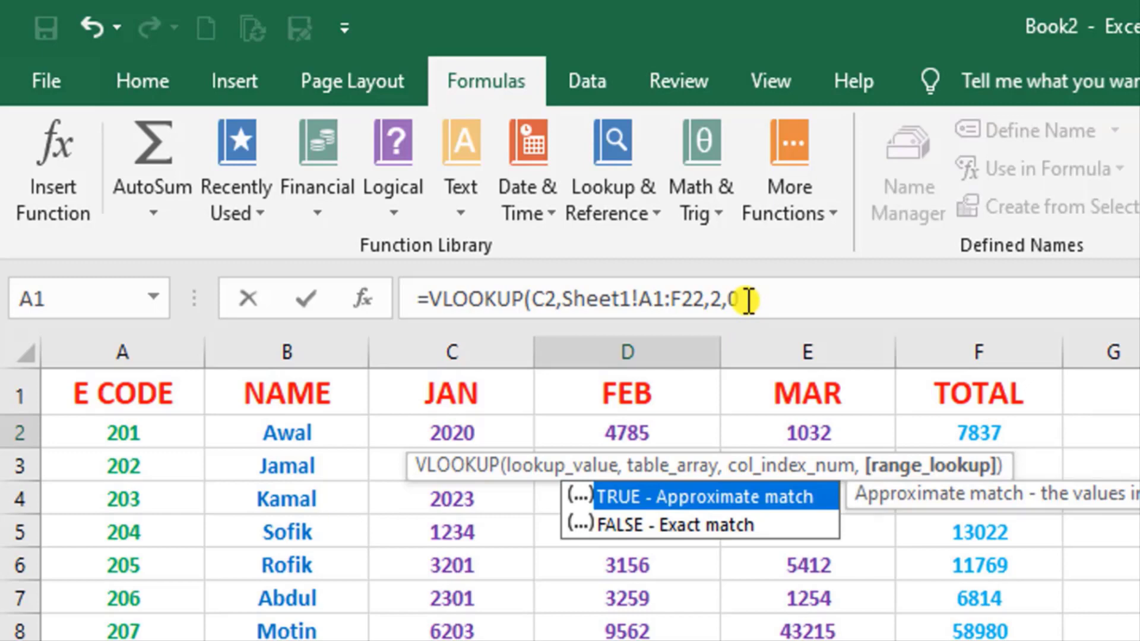
text())
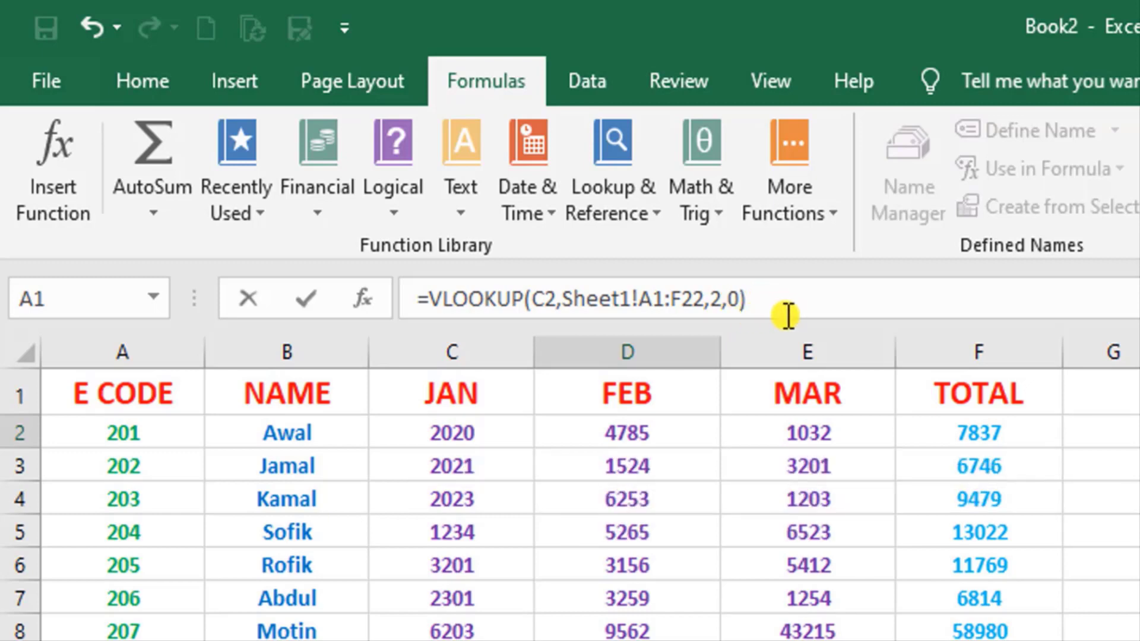
key(Return)
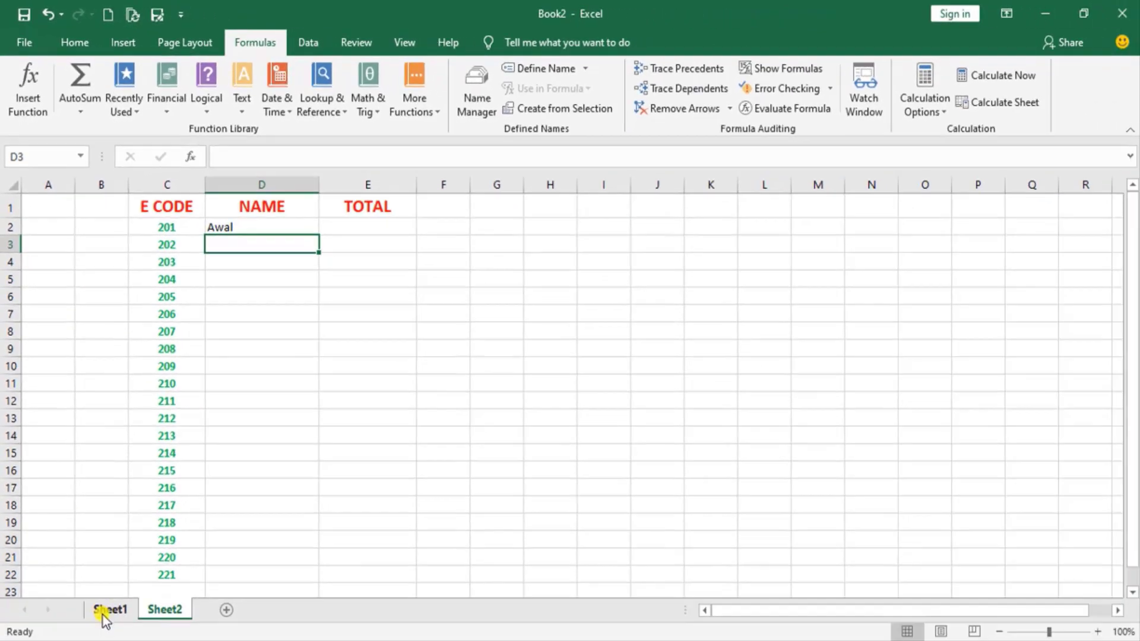
Step: Copy D2's lookup formula down through D22 for codes 201–221
click(102, 610)
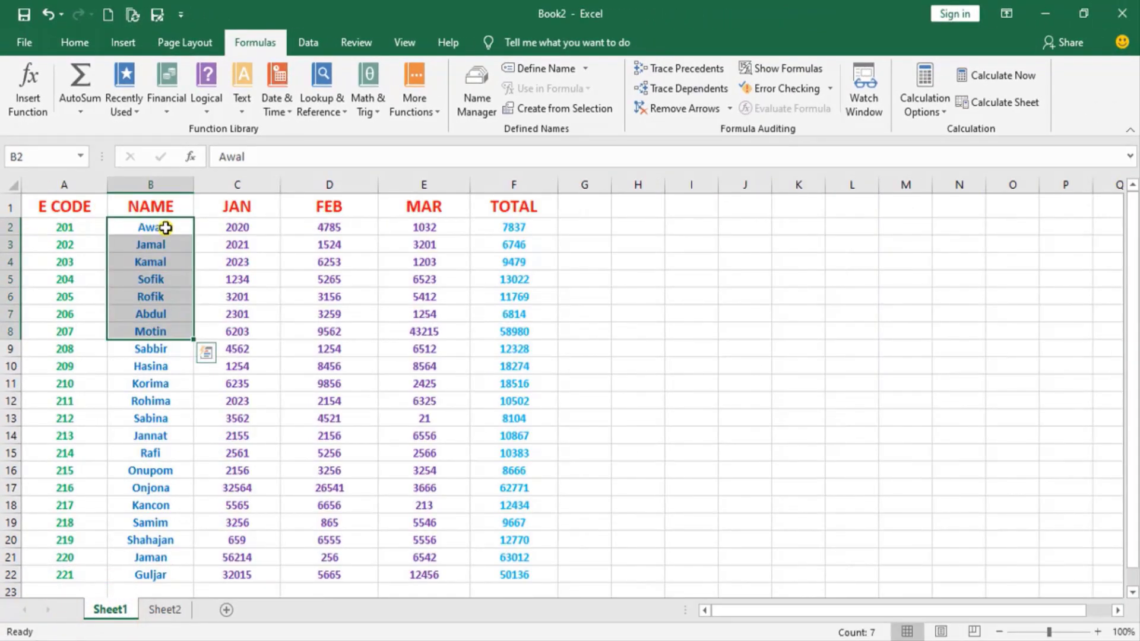
click(166, 610)
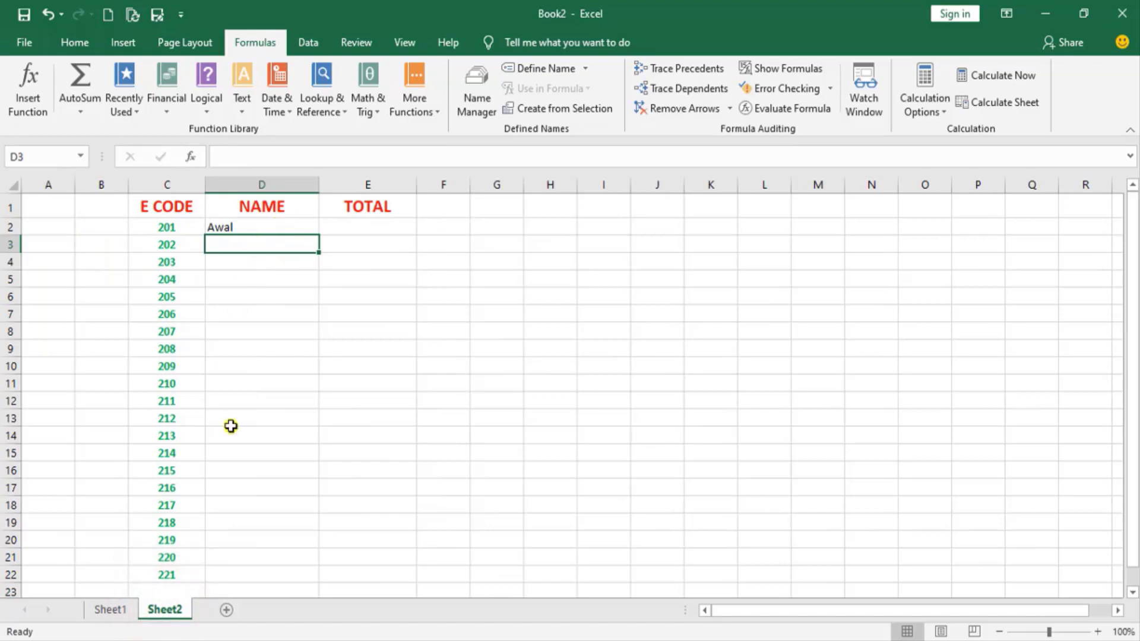
click(281, 225)
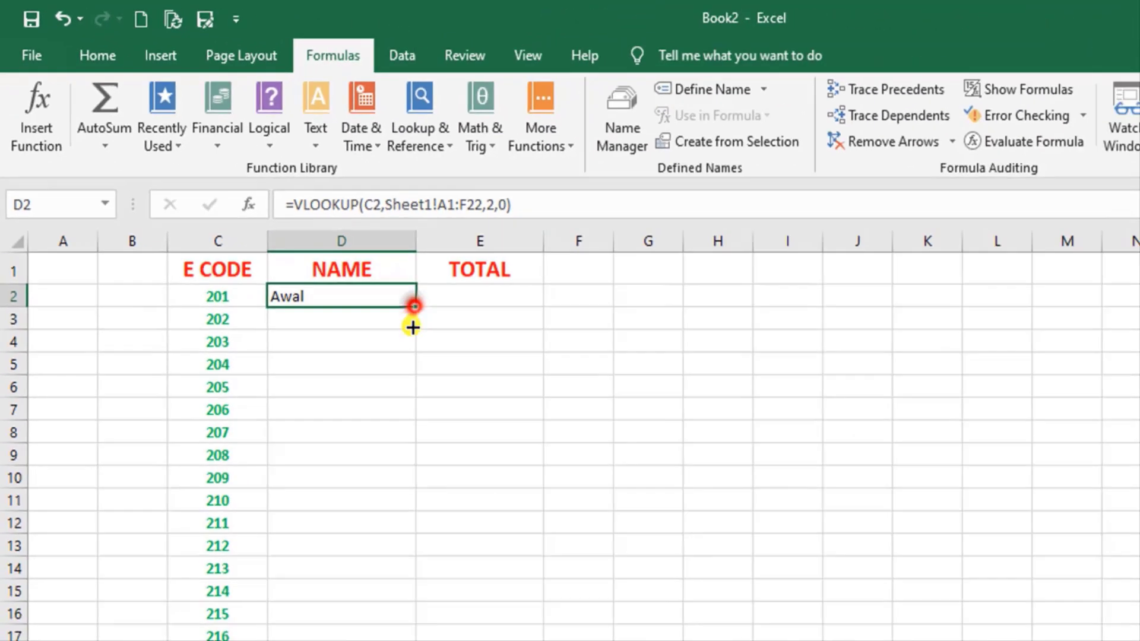
mouse_move(763, 555)
mouse_down()
mouse_move(304, 554)
mouse_move(302, 576)
mouse_up()
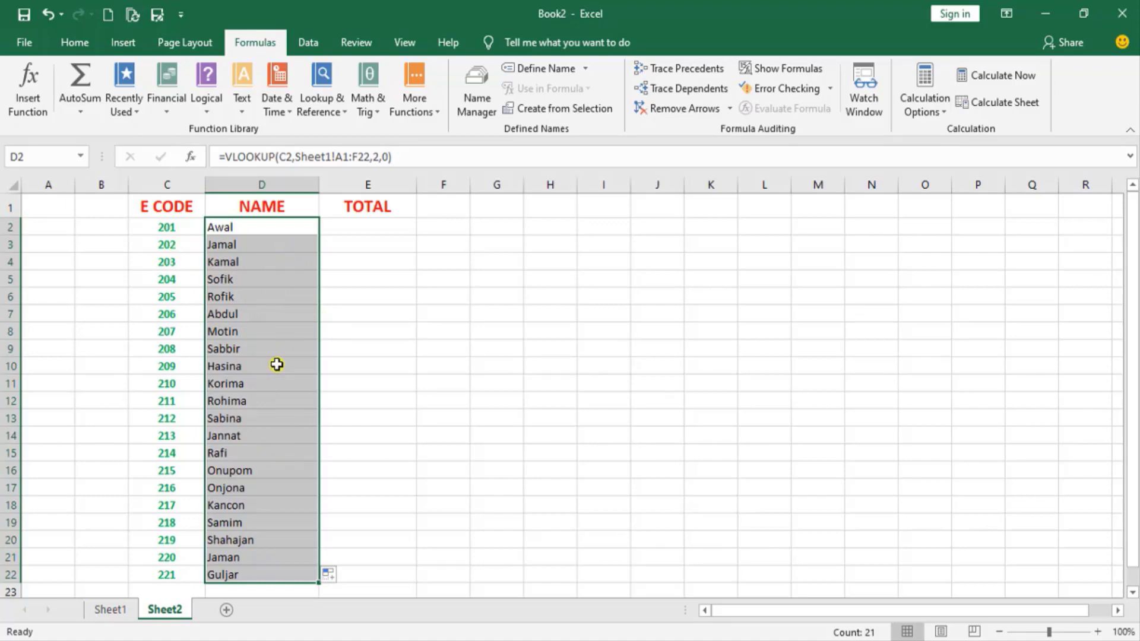
click(358, 230)
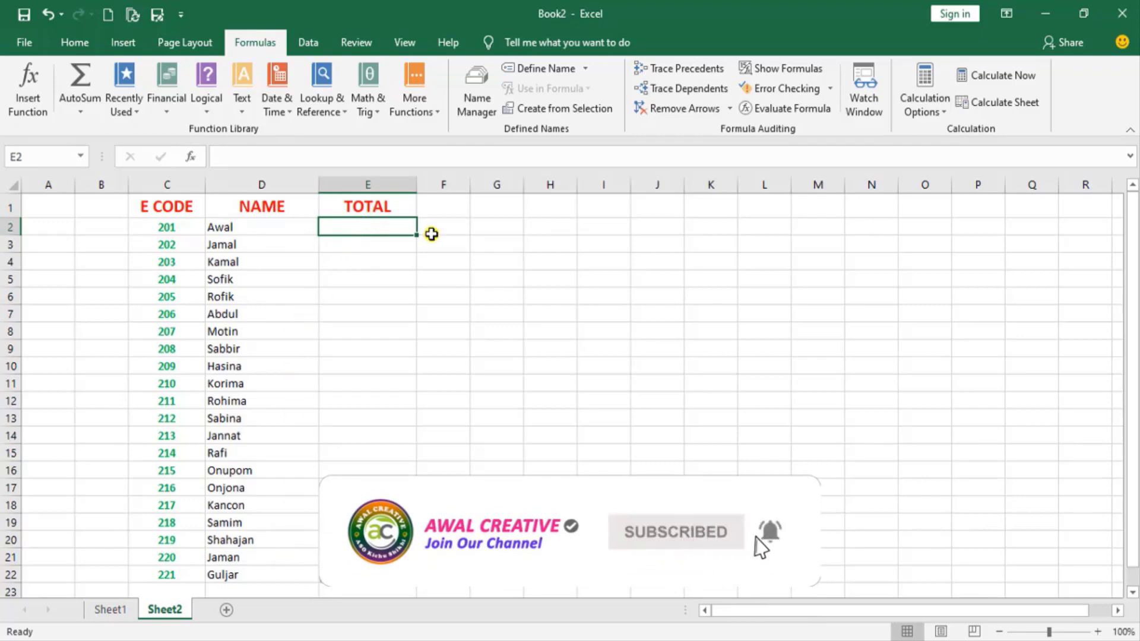
click(110, 609)
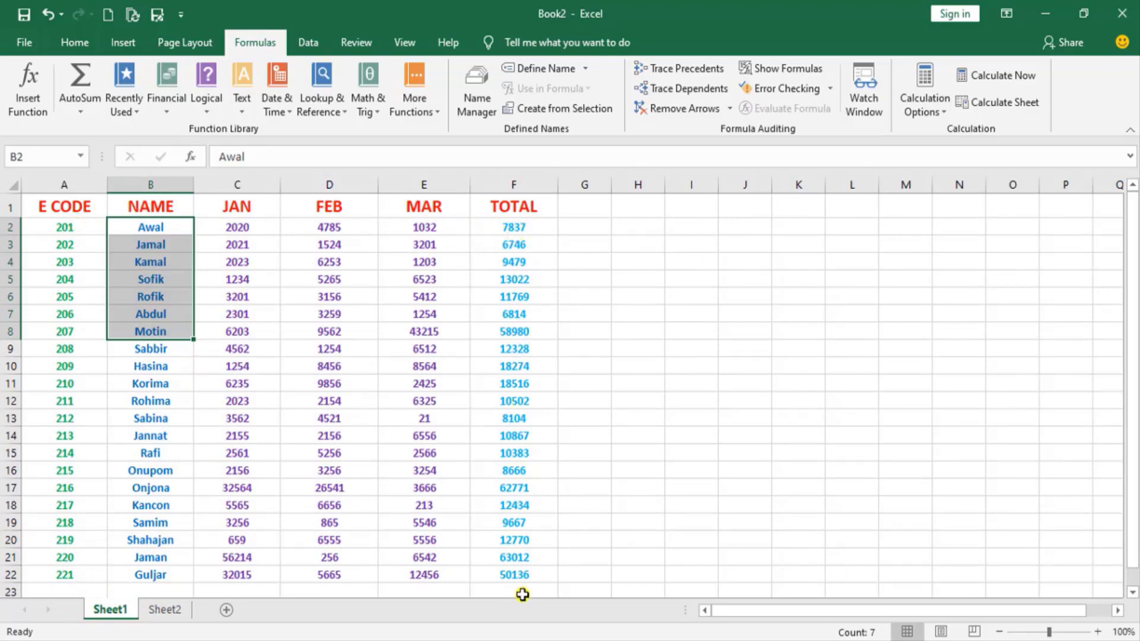
click(165, 610)
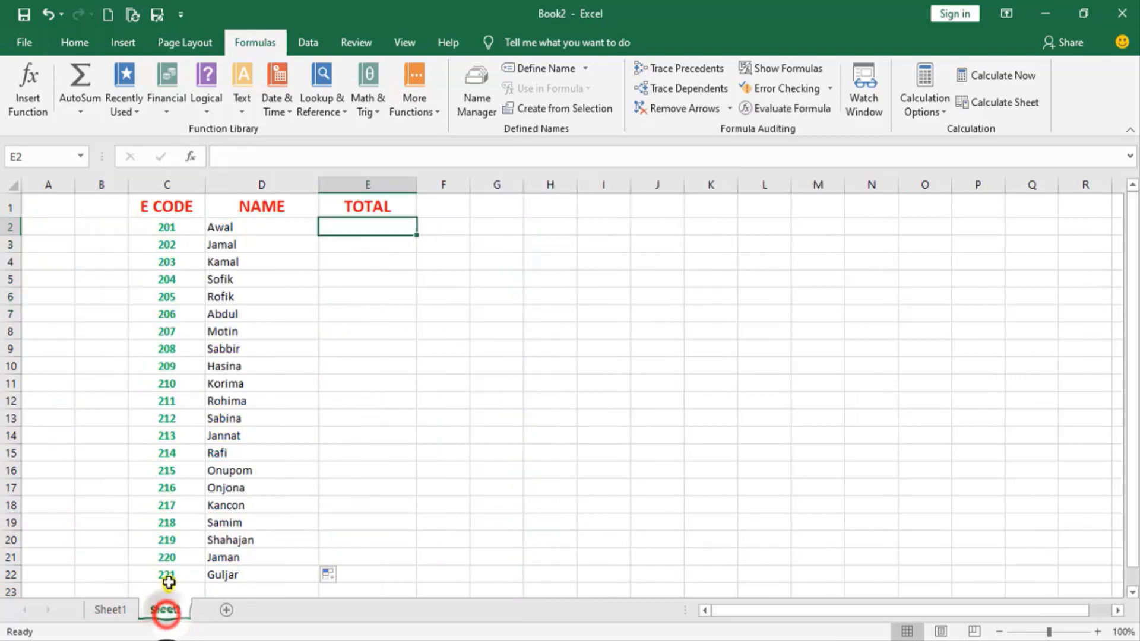
click(363, 226)
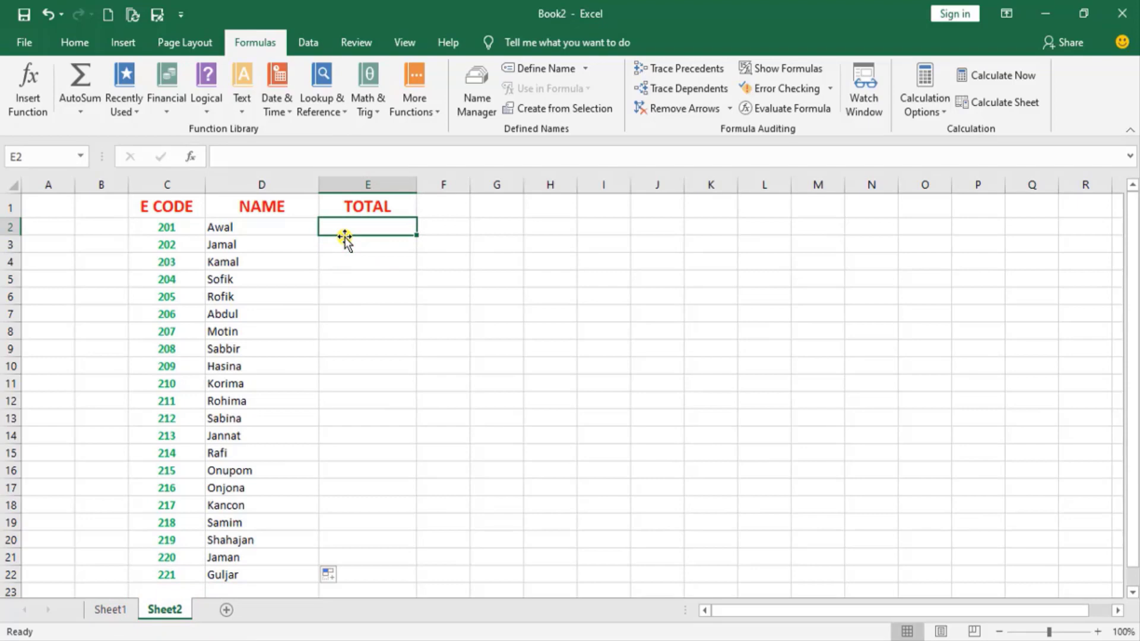
Step: In E2 under TOTAL, start =VLOOKUP( using C2 as the lookup value
text(=)
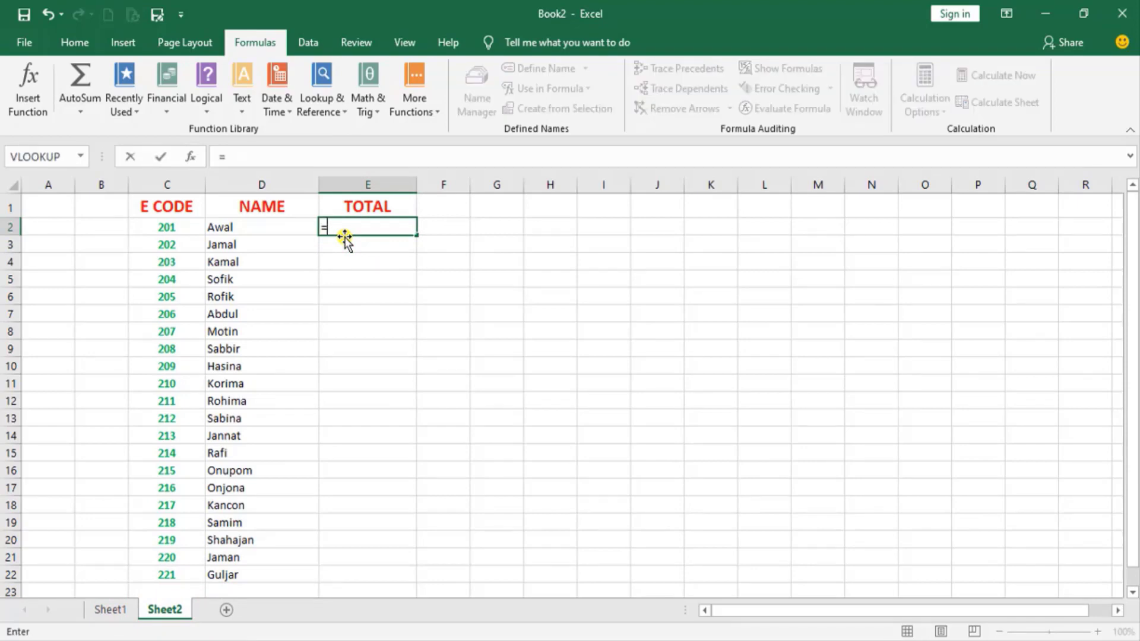
text(VL)
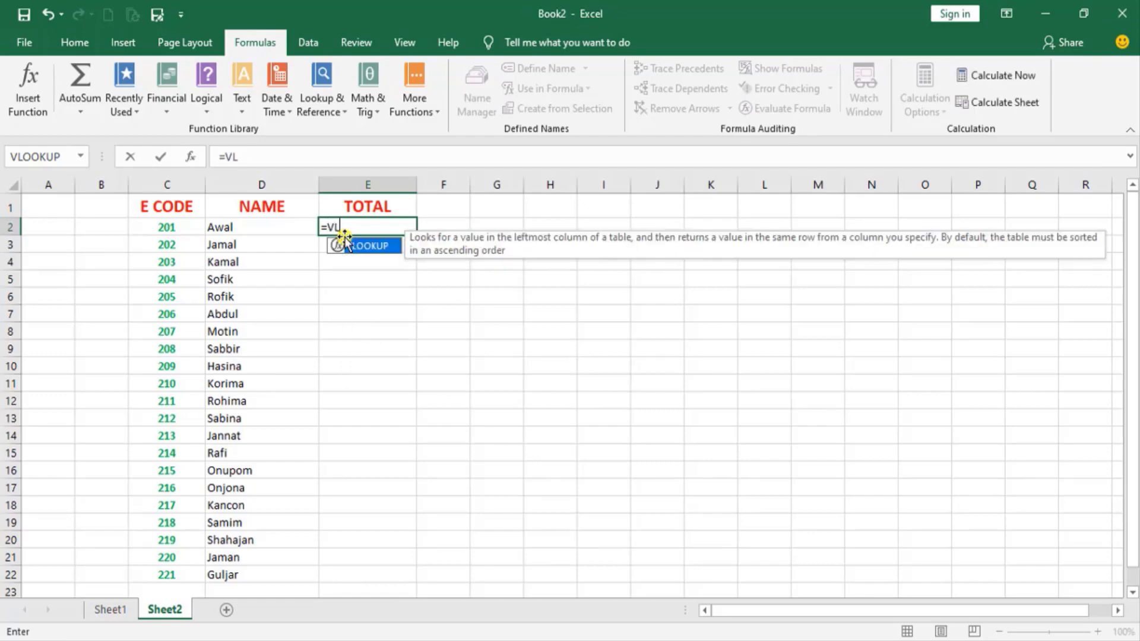
text(OOKUP)
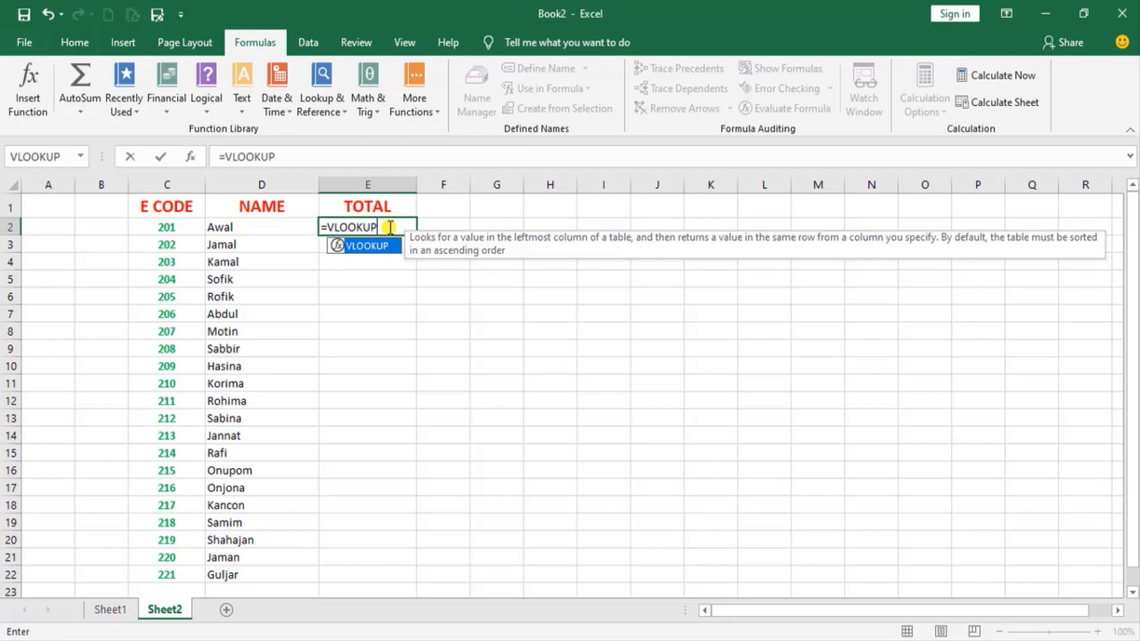
text(()
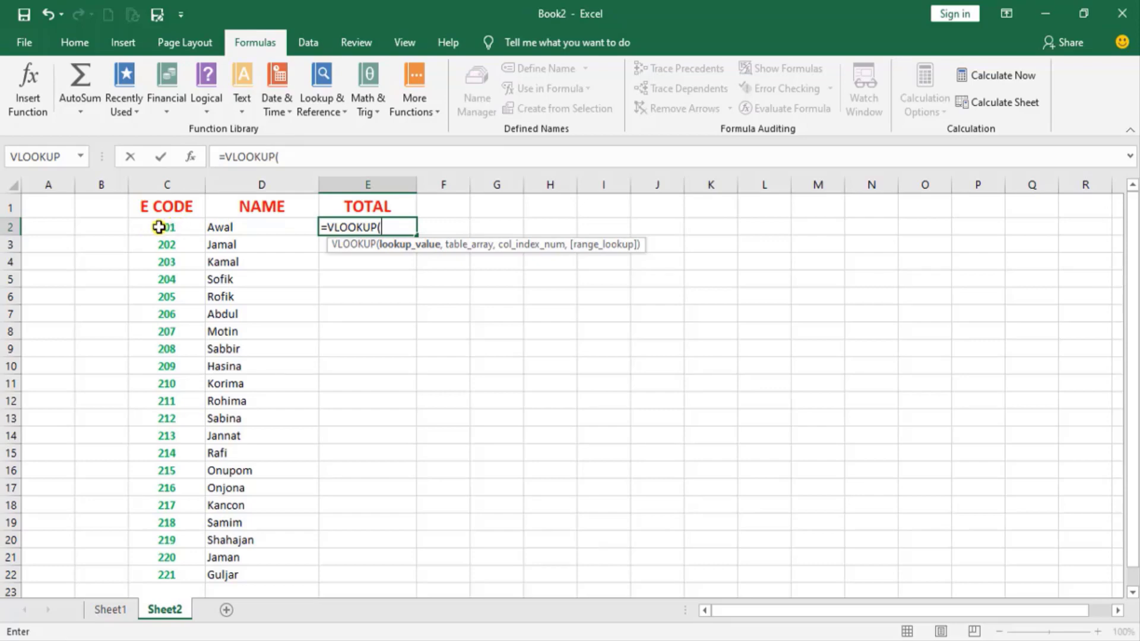
click(159, 227)
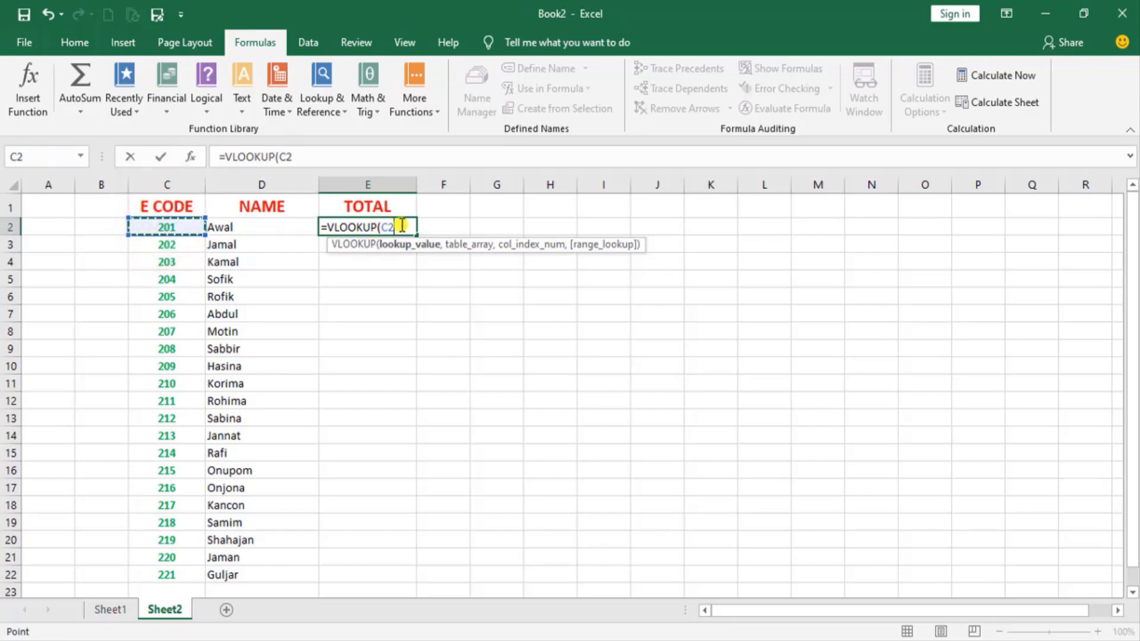
text(,)
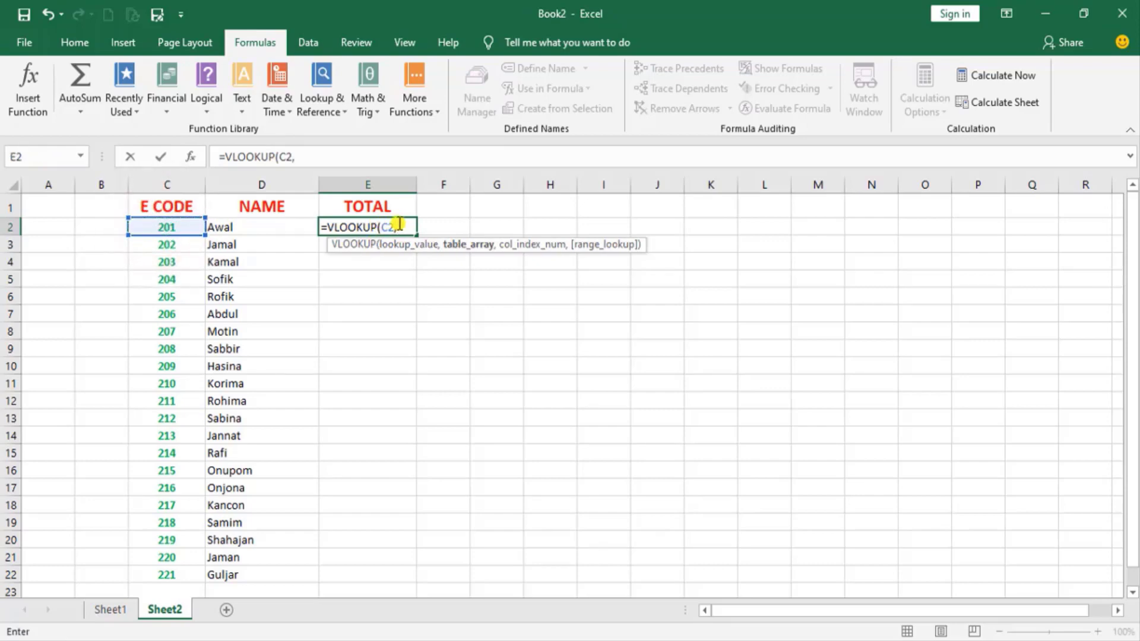
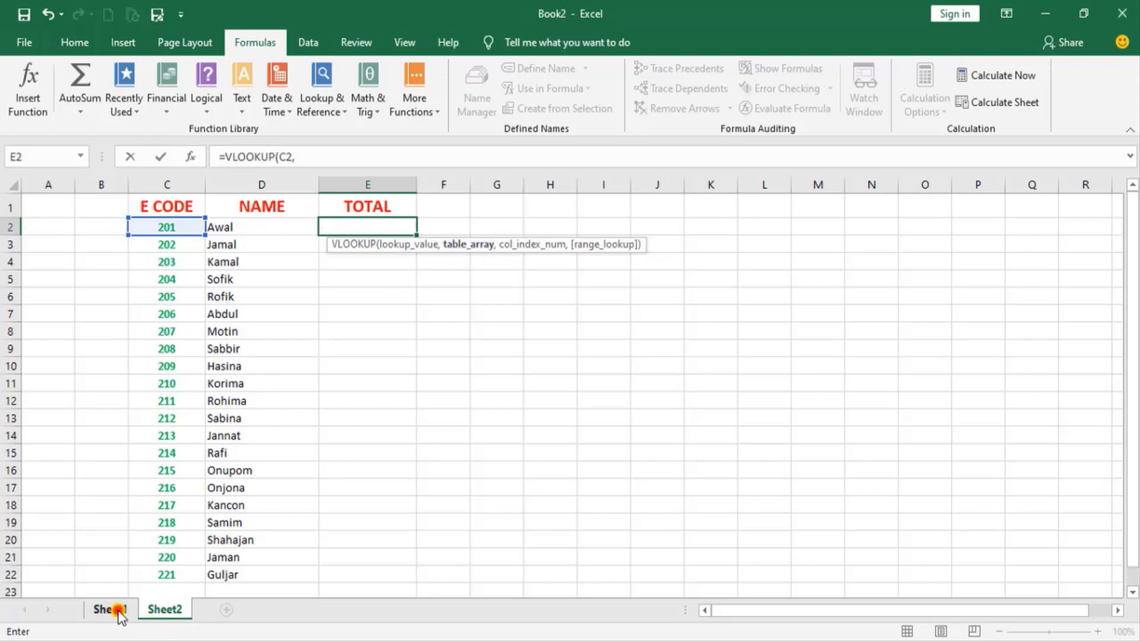
Step: Add Sheet1's data range A1:F22 as the VLOOKUP table array
click(120, 616)
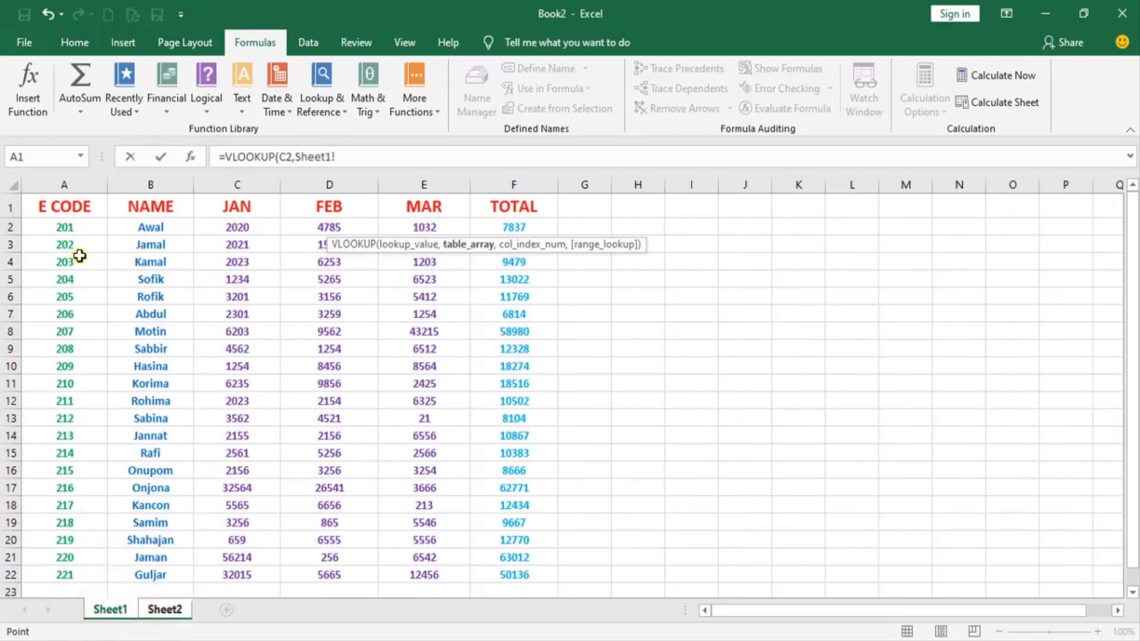
drag(37, 209, 491, 574)
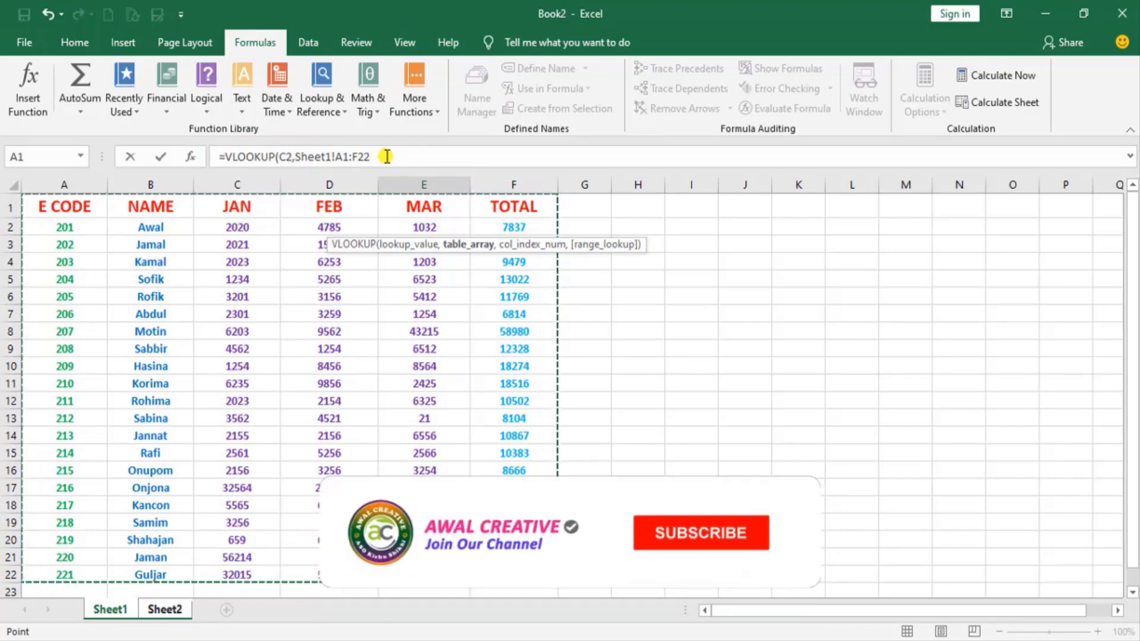
Step: Finish the formula as =VLOOKUP(C2,Sheet1!A1:F22,6,0) so E2 shows 7837
text(,)
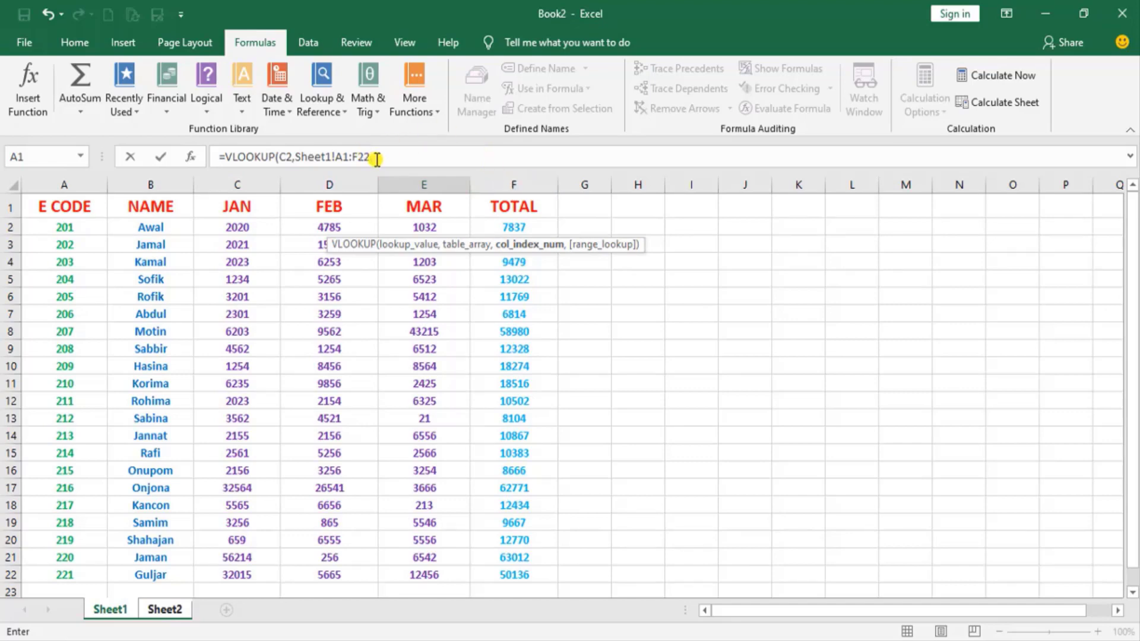
text(,6)
text(,0)
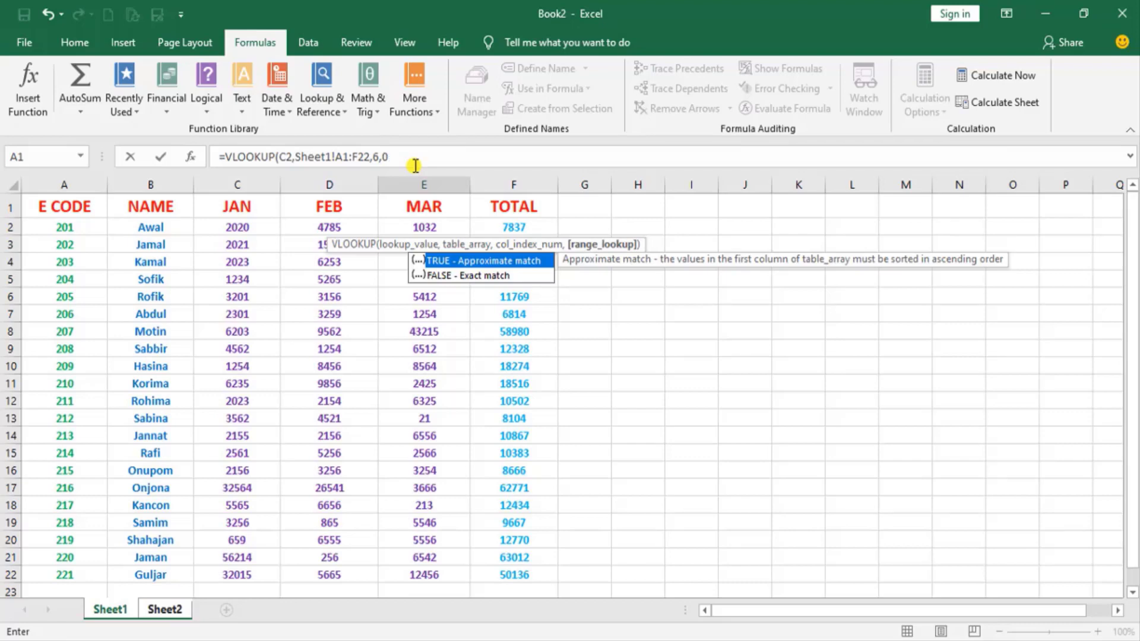
text())
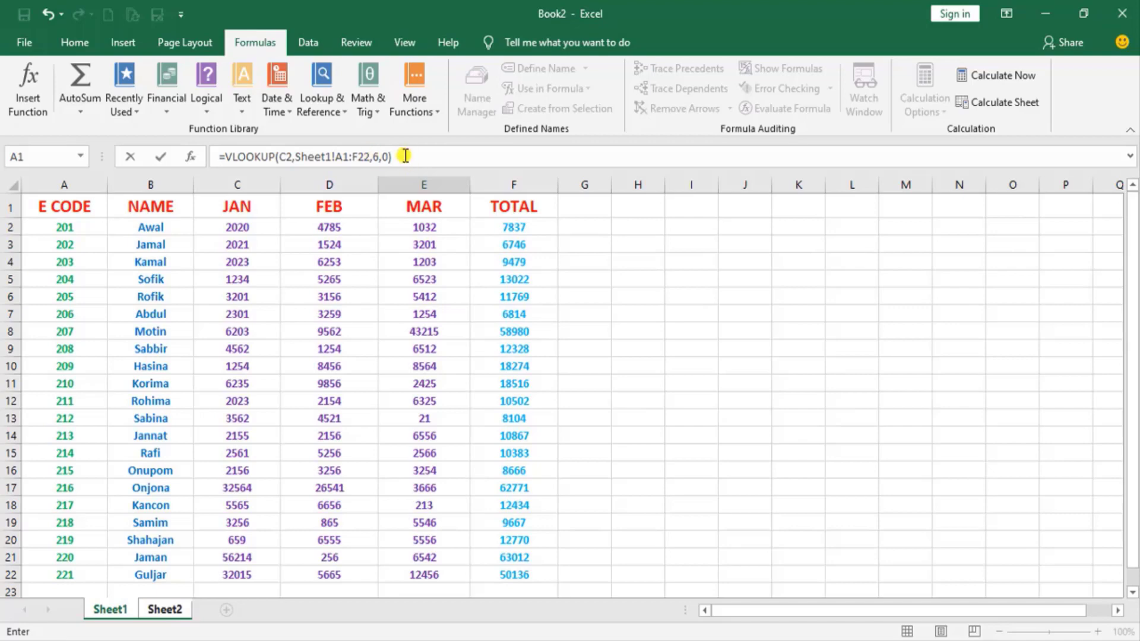
key(Return)
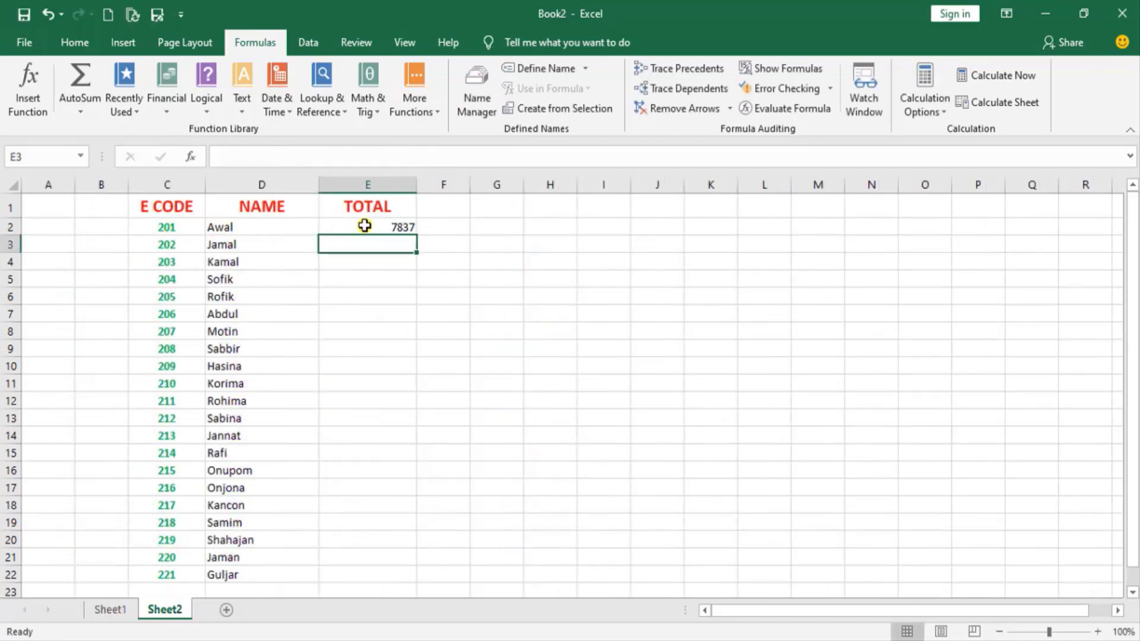
Step: Check E2's total against Awal's row 2 on Sheet1
click(383, 225)
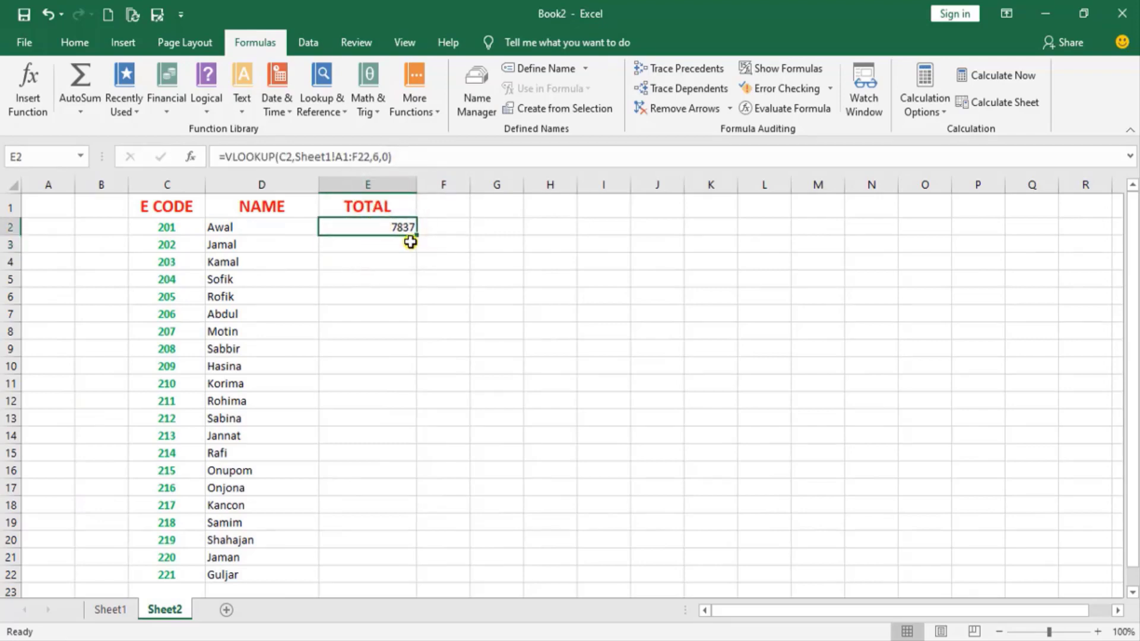
click(110, 611)
drag(65, 228, 511, 229)
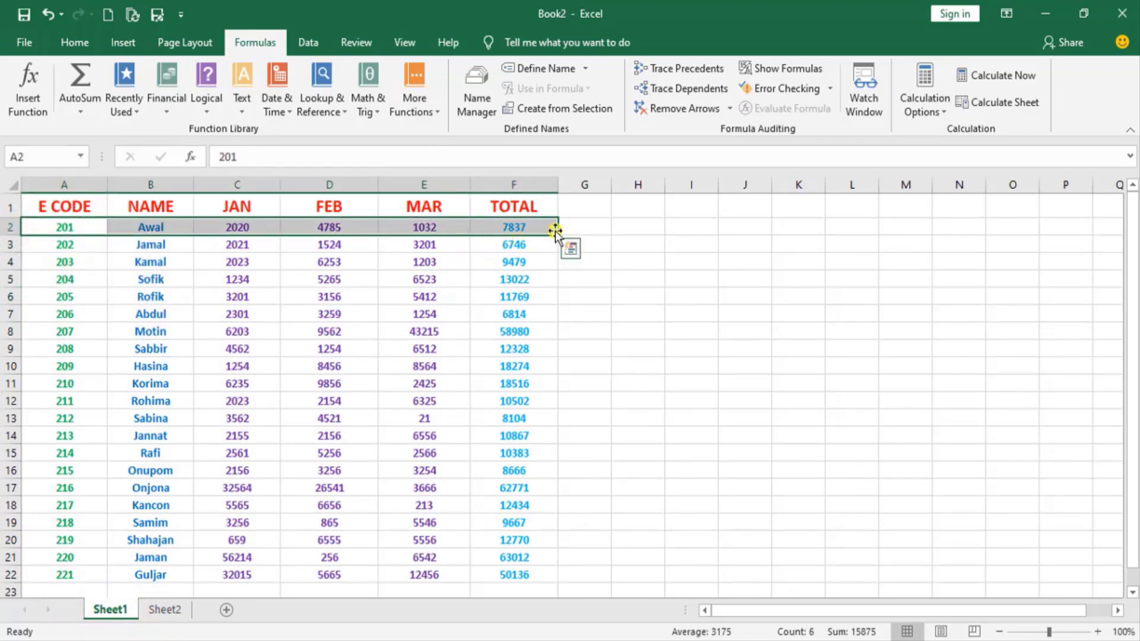
Step: Fill E2's VLOOKUP formula down Sheet2's TOTAL column to E22
click(164, 610)
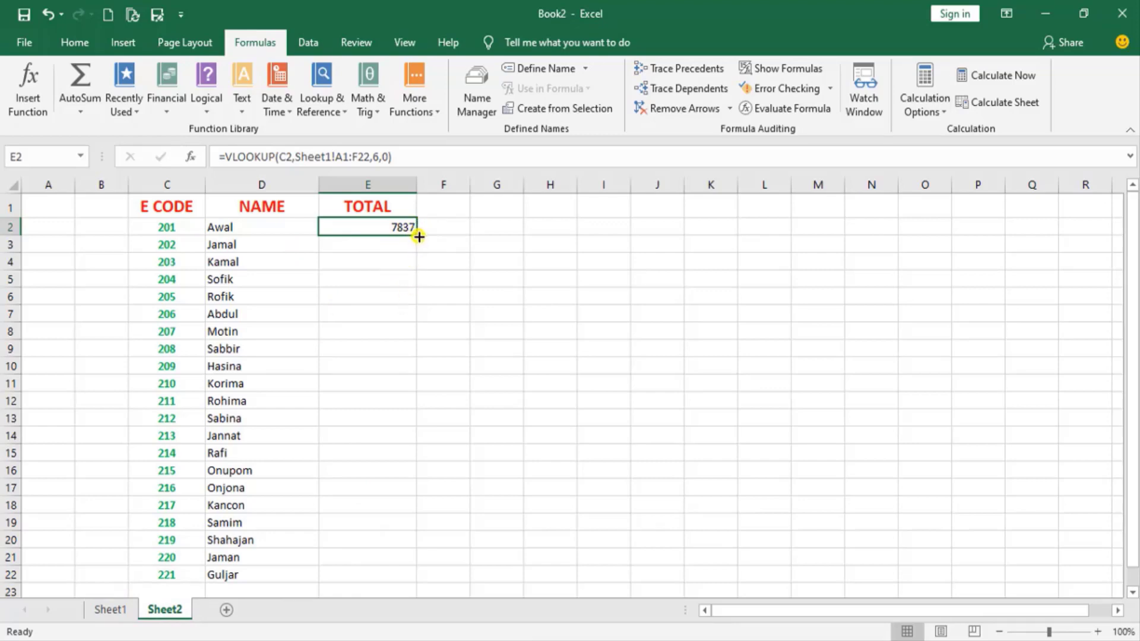
drag(417, 235, 415, 570)
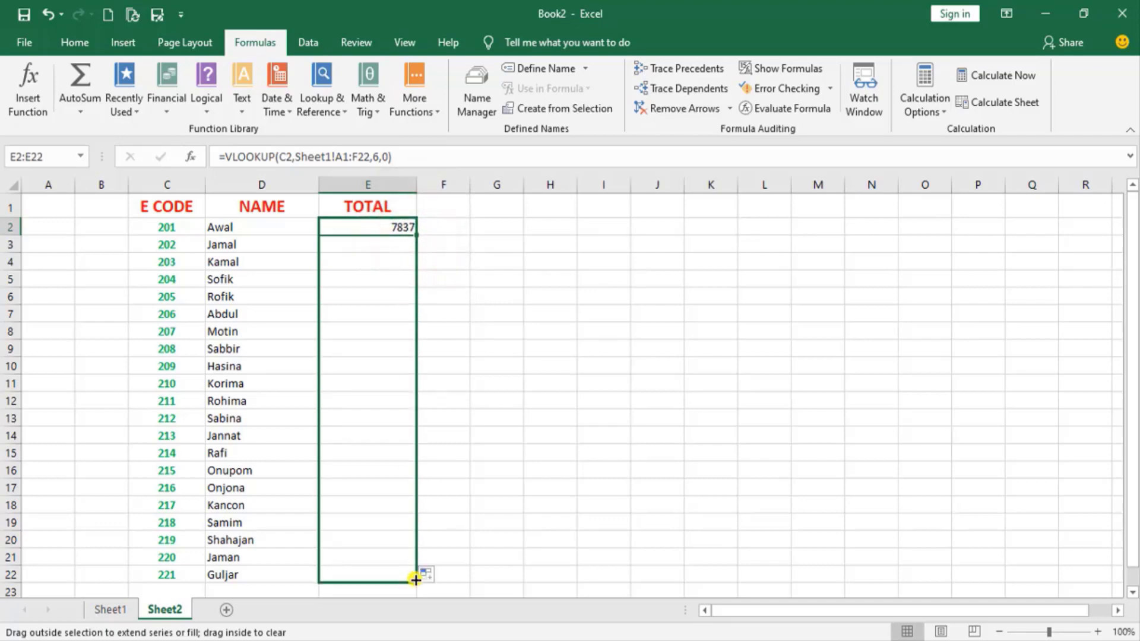
drag(415, 575, 416, 576)
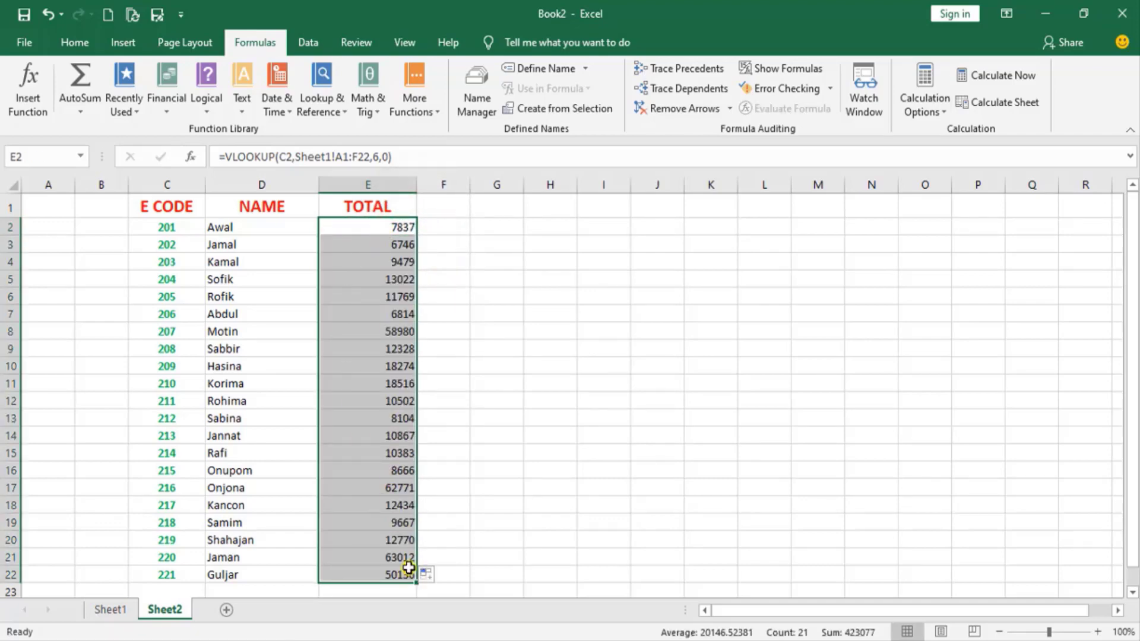
click(601, 312)
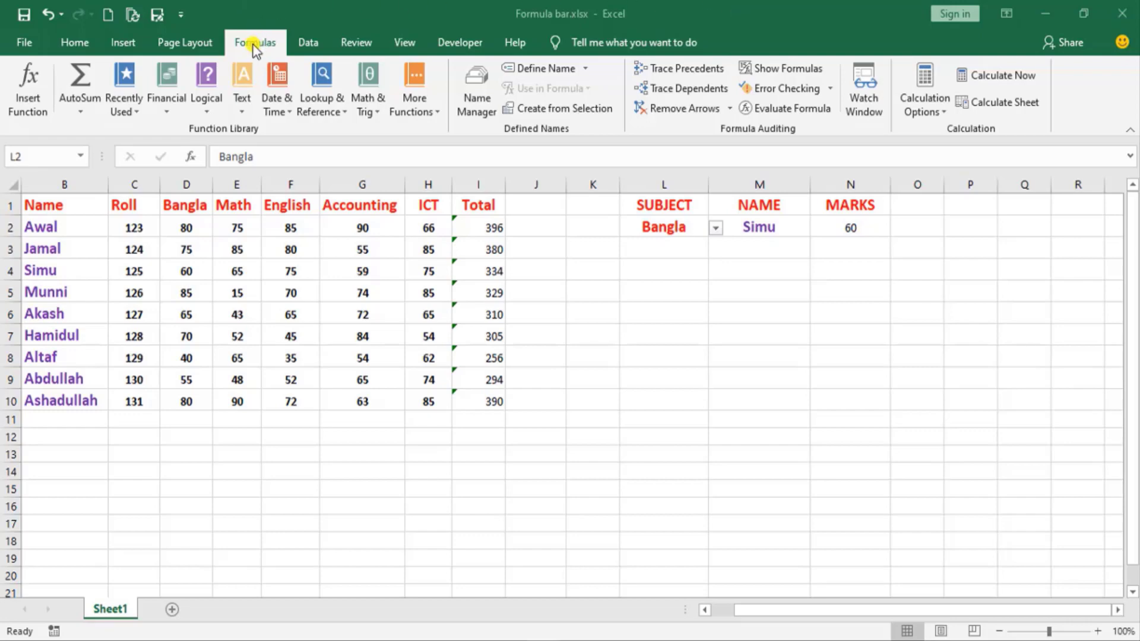
Step: Show the Formulas tab's Lookup & Reference function list and locate HLOOKUP
mouse_move(225, 31)
mouse_down()
mouse_move(285, 59)
mouse_move(352, 122)
mouse_up()
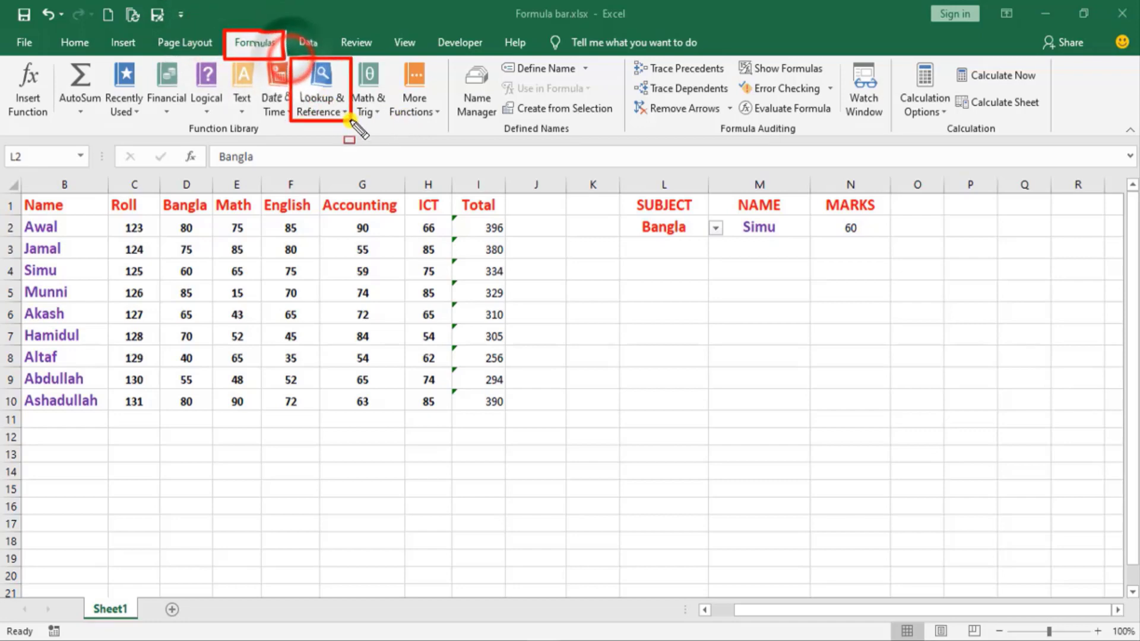
key(Escape)
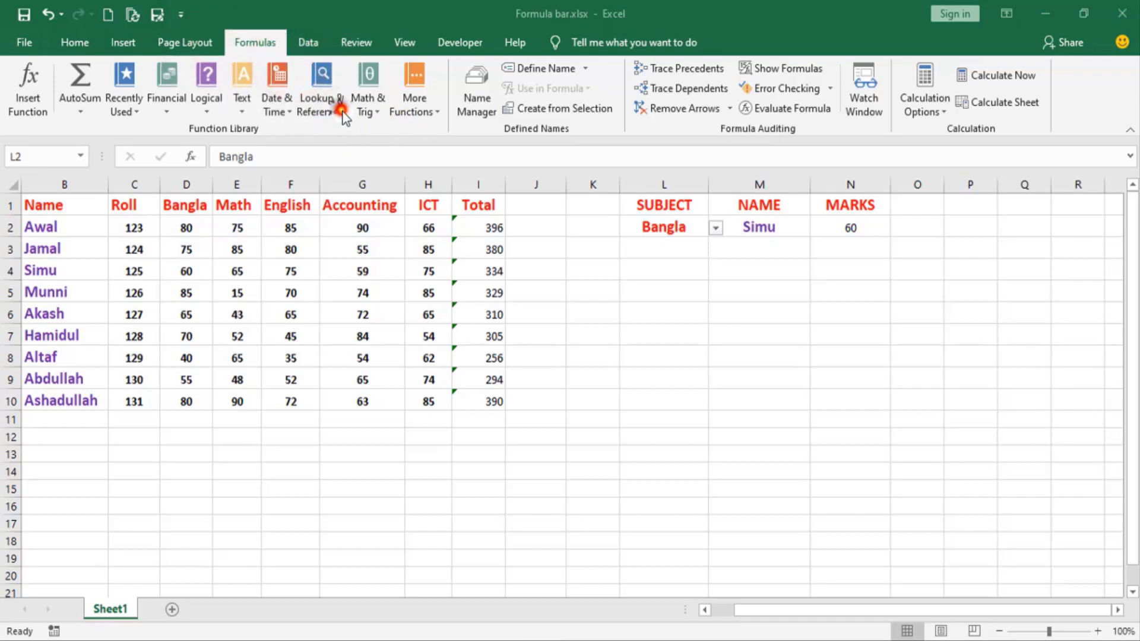
click(342, 113)
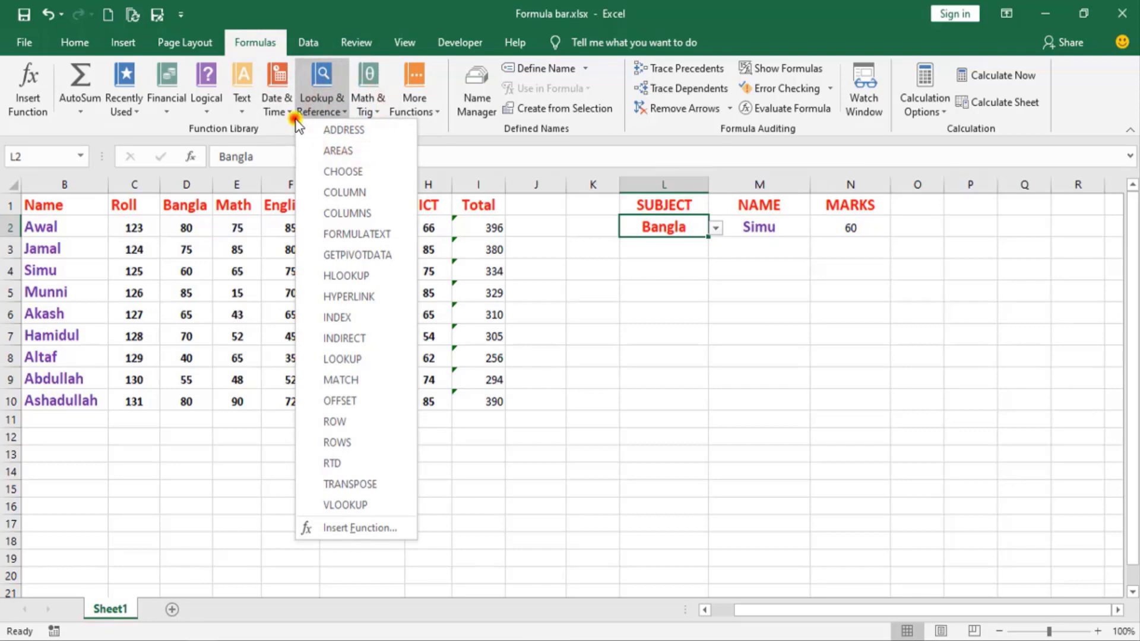
drag(294, 119, 414, 540)
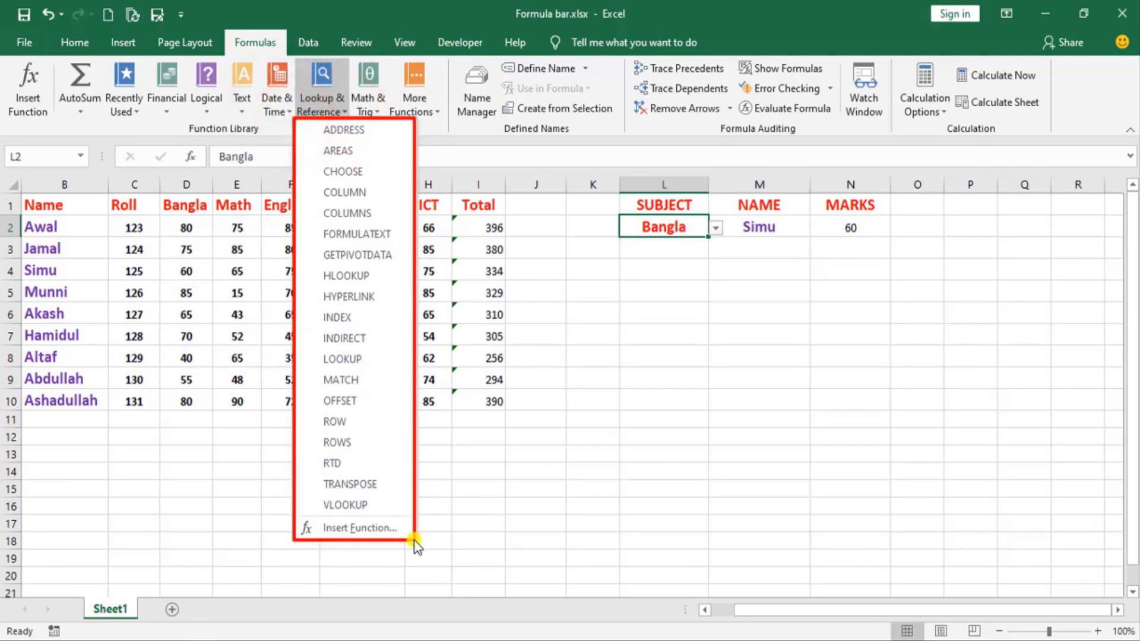
drag(309, 257, 408, 289)
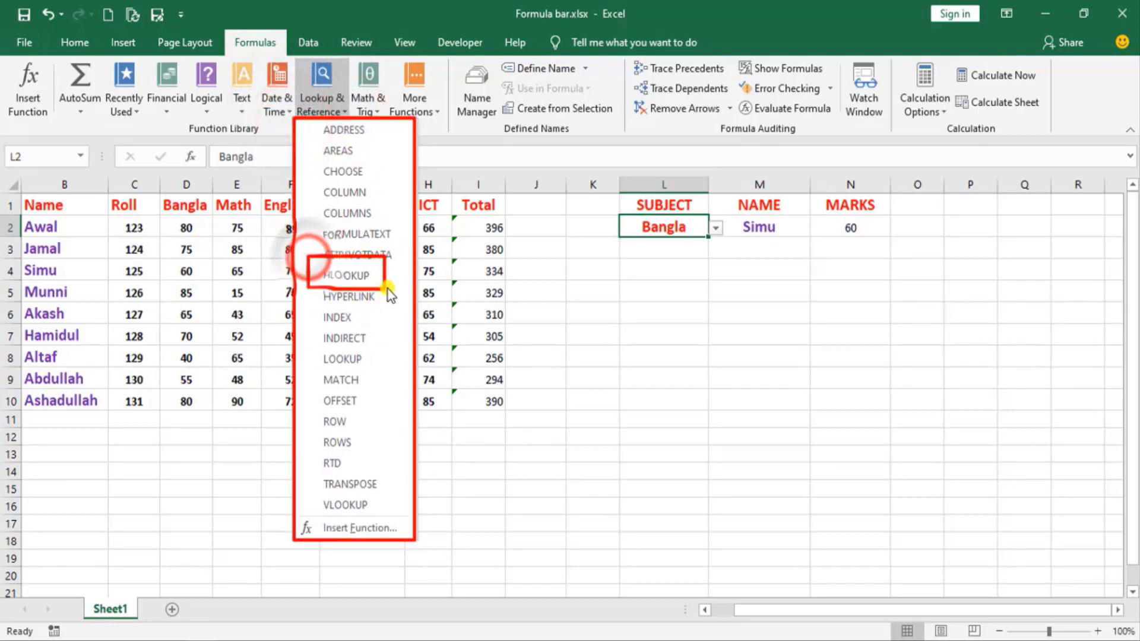
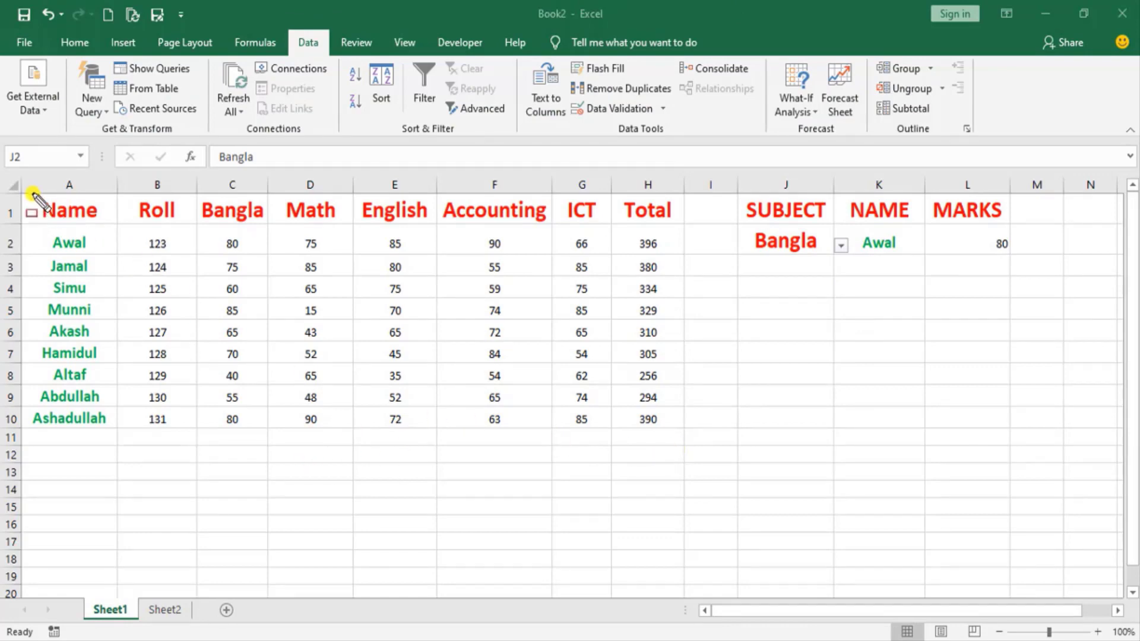
Step: Mark up the marks table, then select student names and the SUBJECT and NAME lookup cells
mouse_move(20, 193)
mouse_down()
mouse_move(693, 460)
mouse_move(685, 447)
mouse_up()
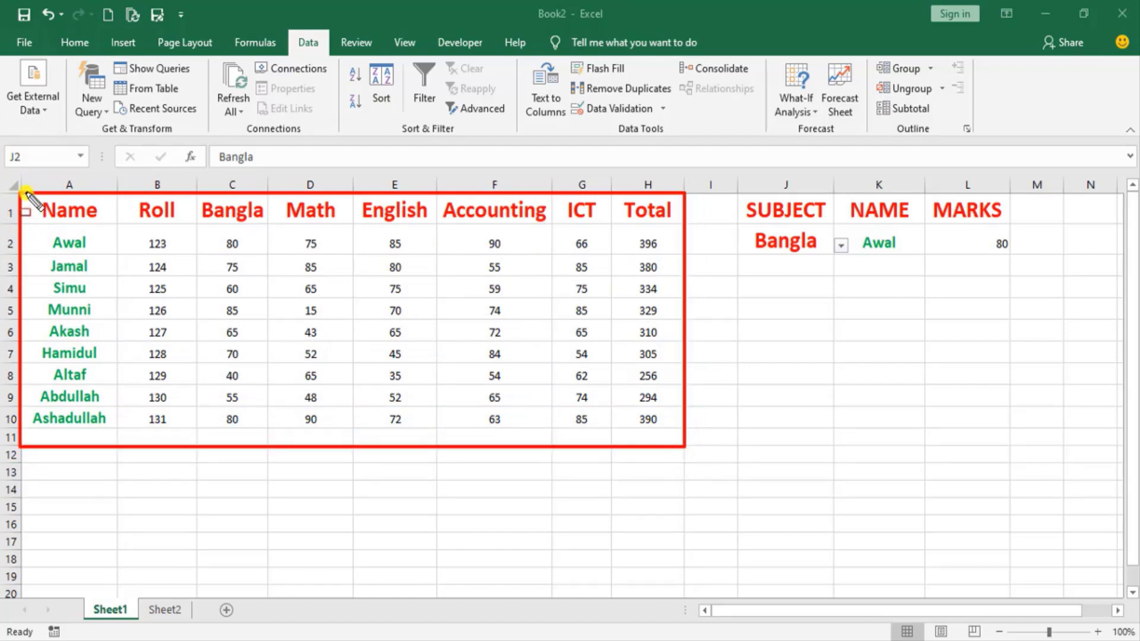
mouse_move(22, 192)
mouse_down()
mouse_move(213, 224)
mouse_move(511, 228)
mouse_up()
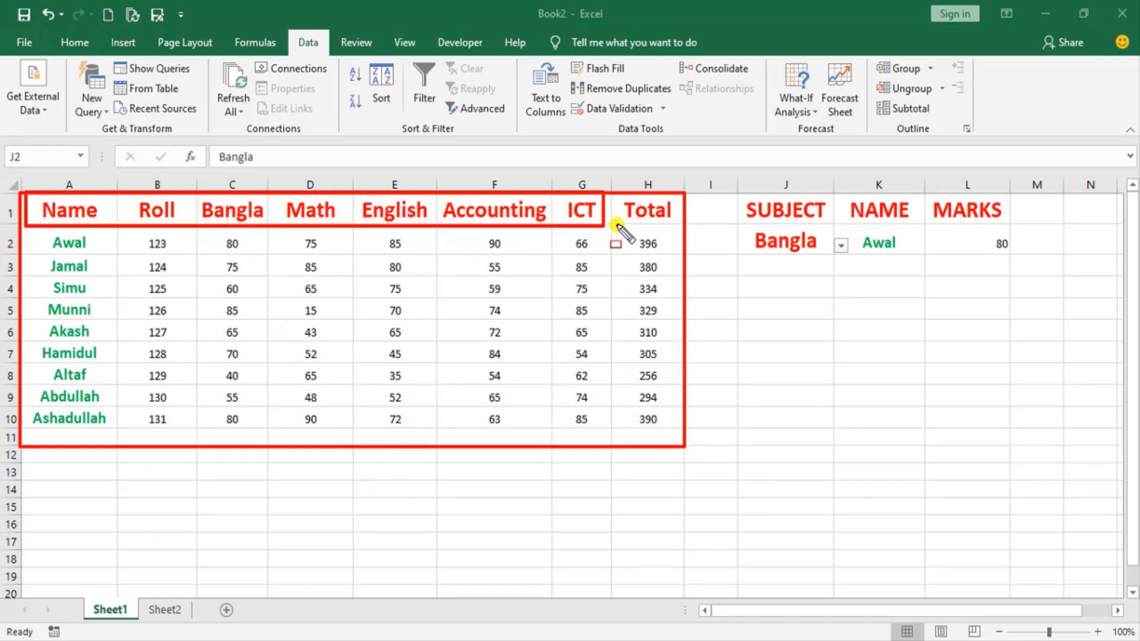
drag(512, 228, 683, 225)
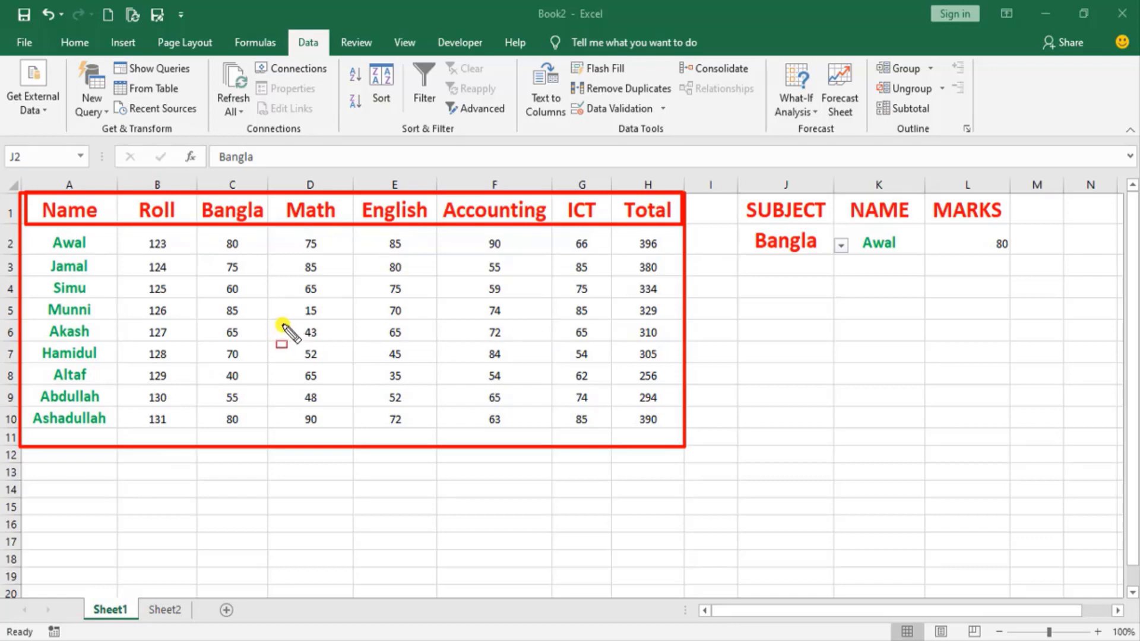
key(Escape)
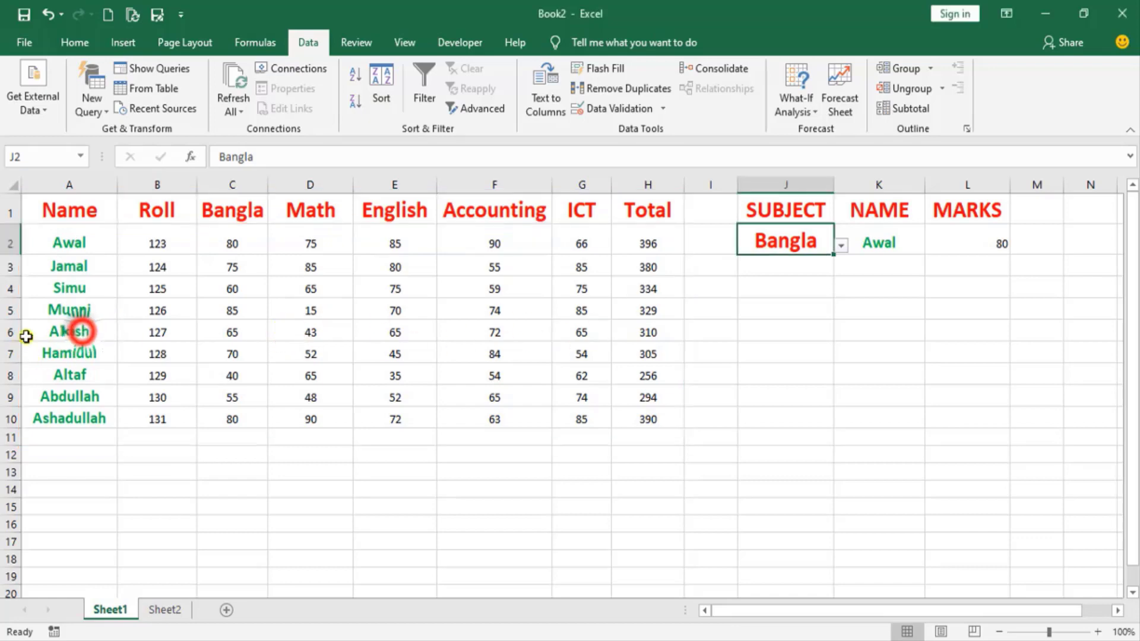
click(74, 331)
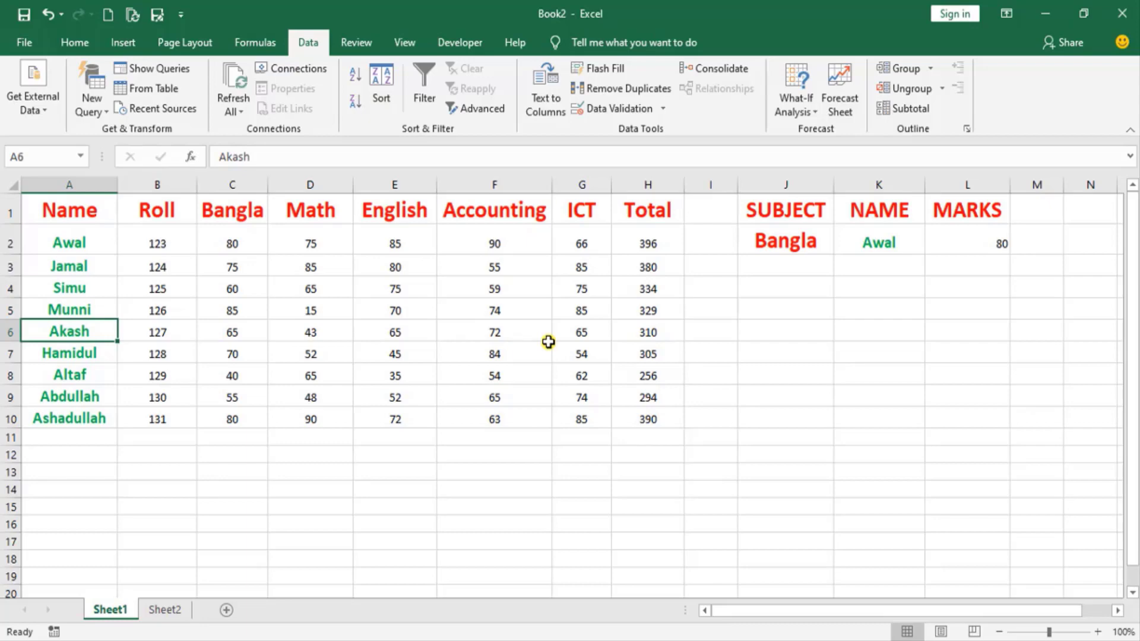
click(820, 238)
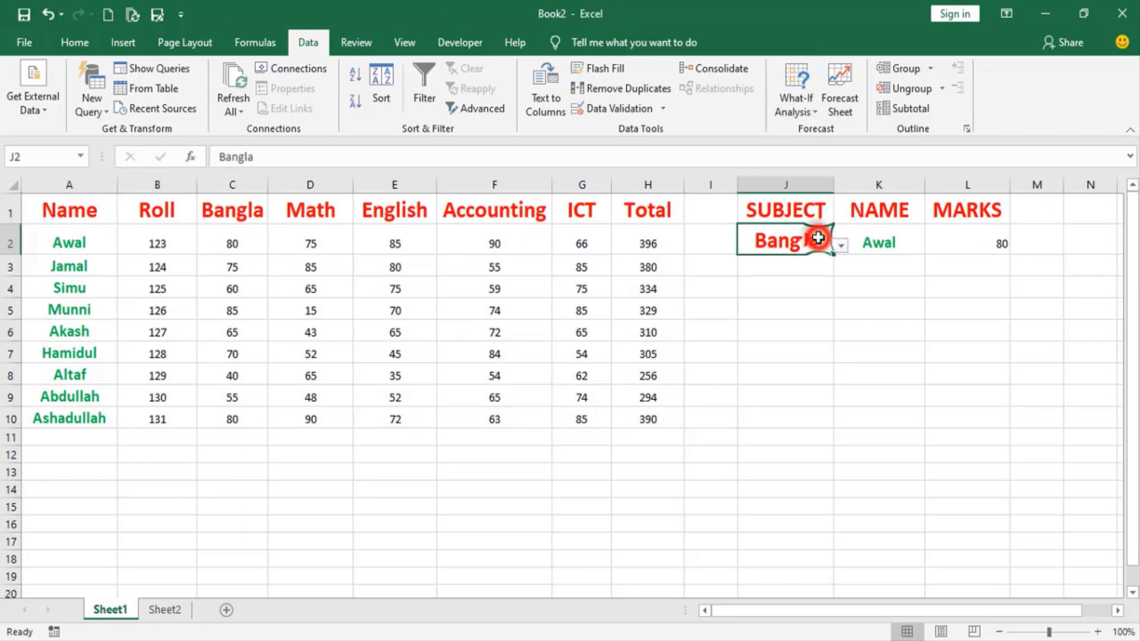
click(876, 243)
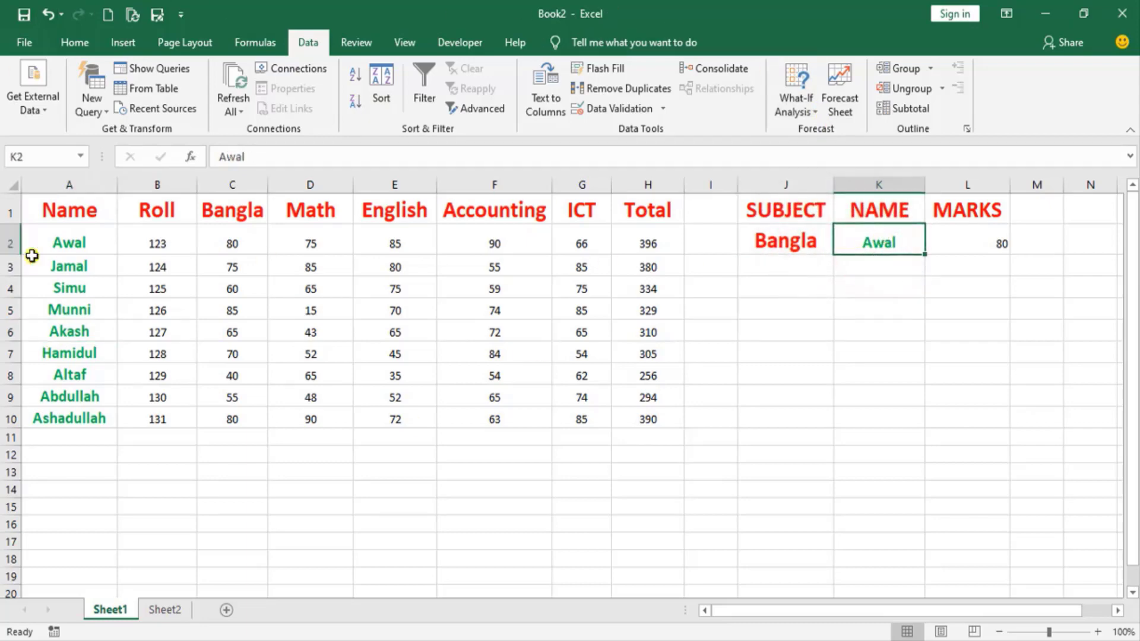
click(59, 245)
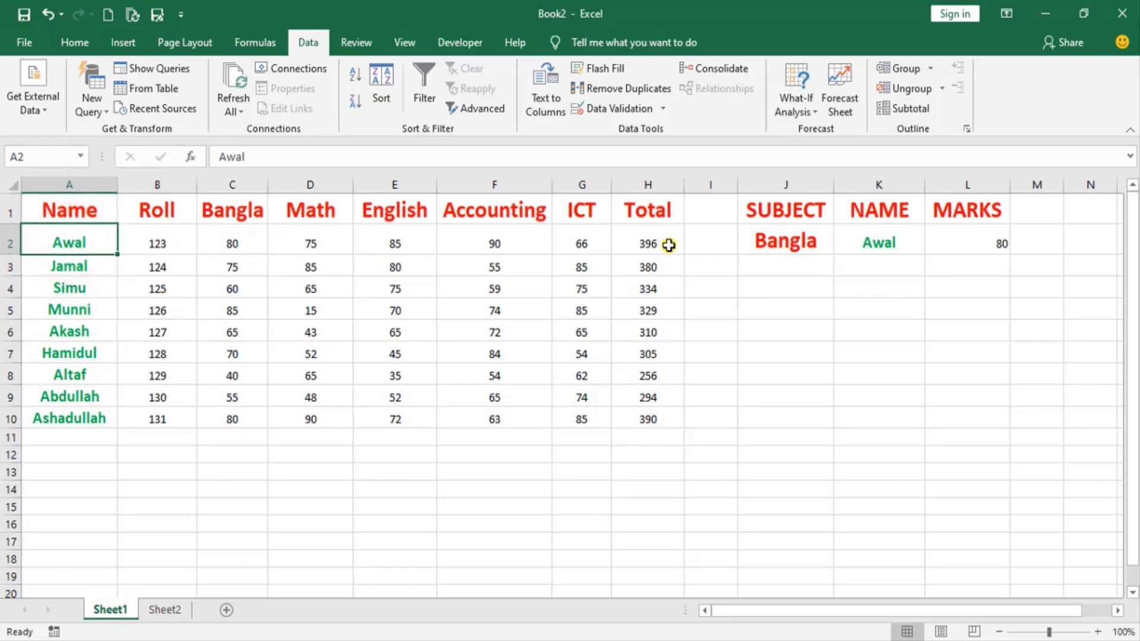
Step: Set the J2 subject to Total (396), then Accounting (90), ending on Math (75)
click(799, 241)
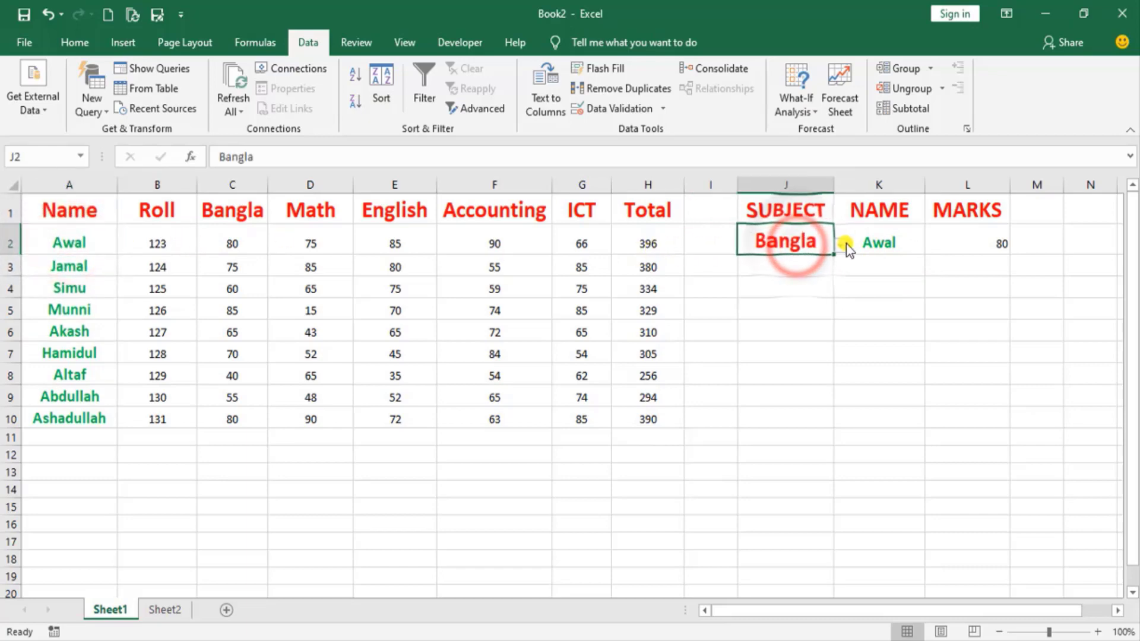
click(846, 249)
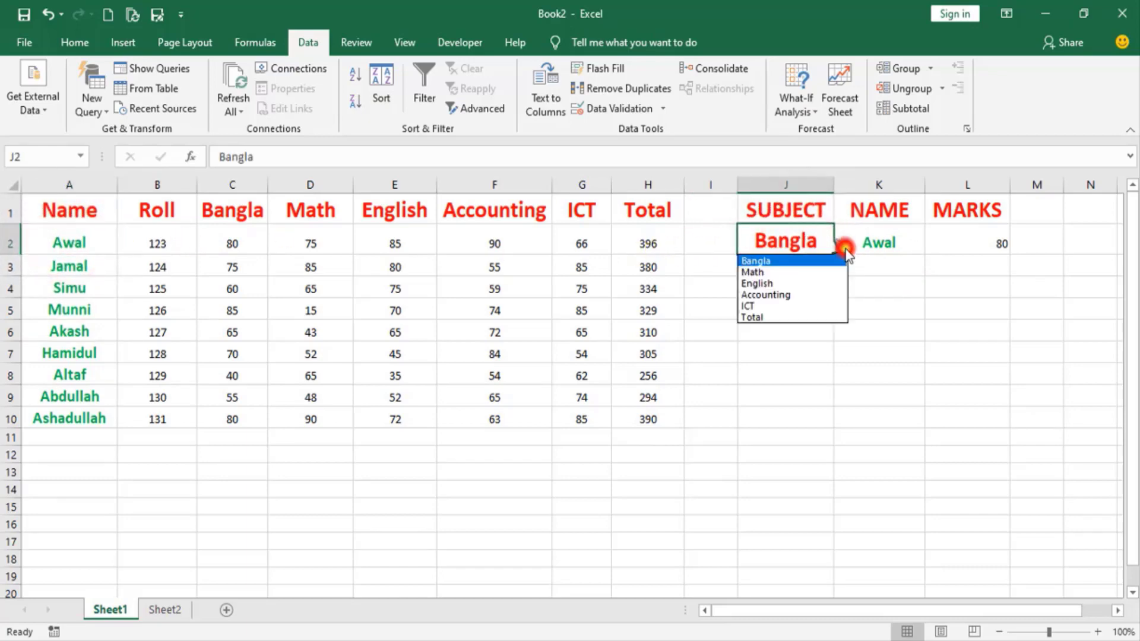
click(755, 325)
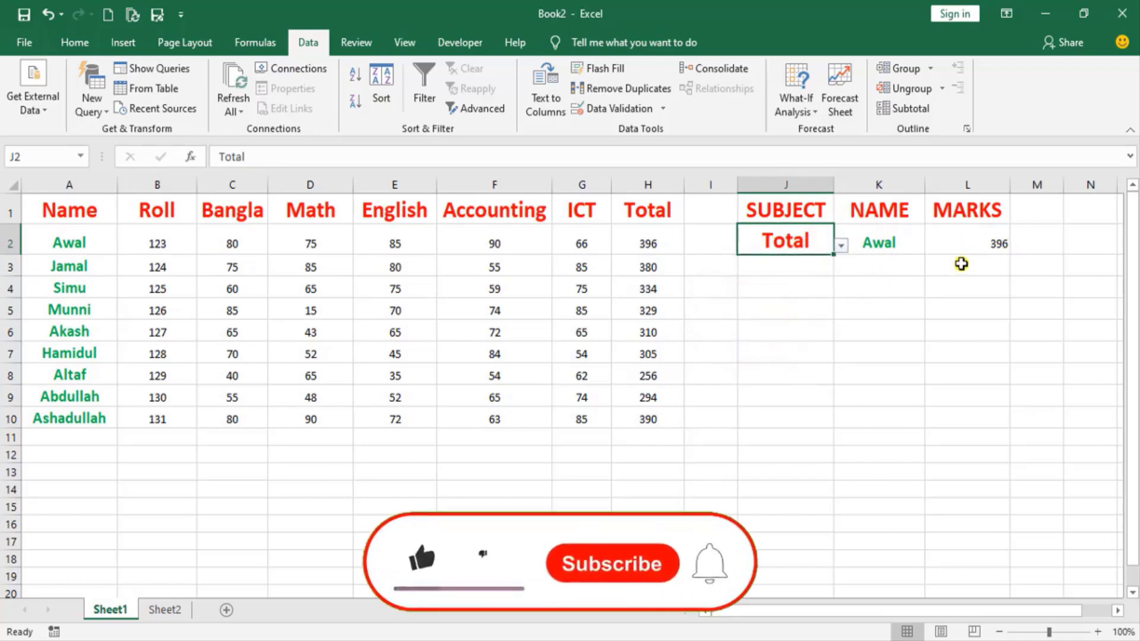
click(841, 245)
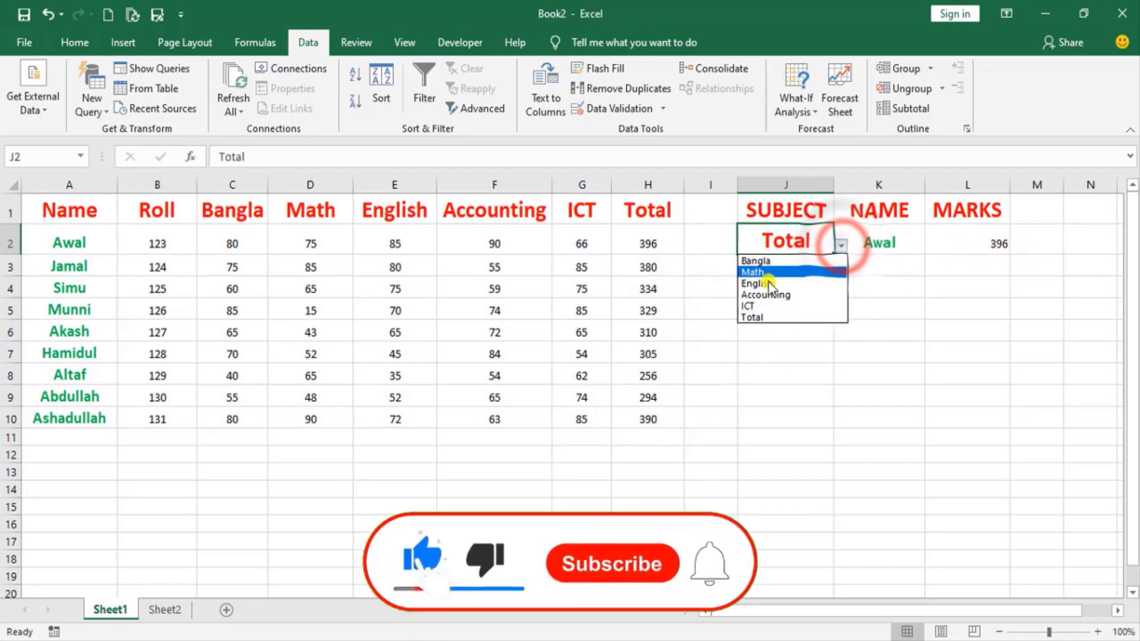
click(755, 295)
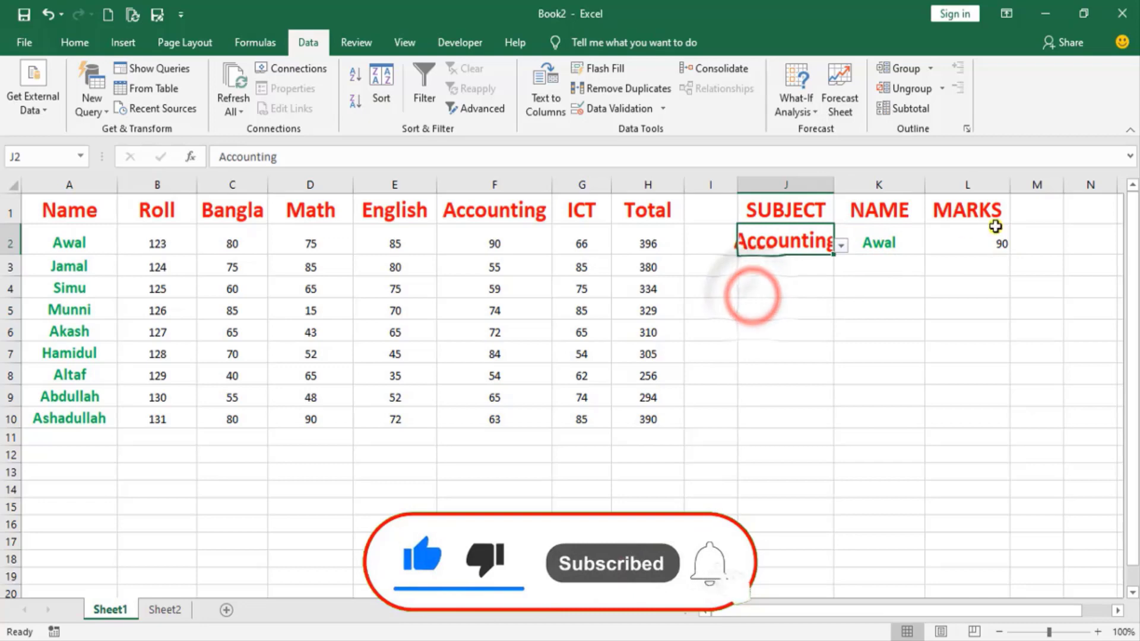
click(843, 248)
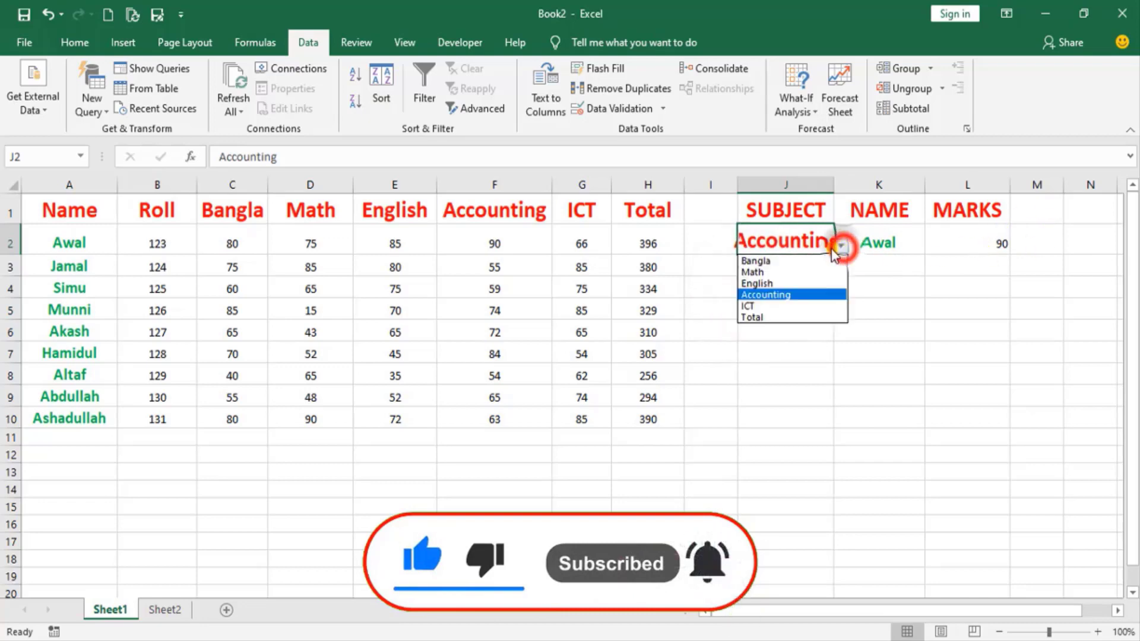
click(758, 270)
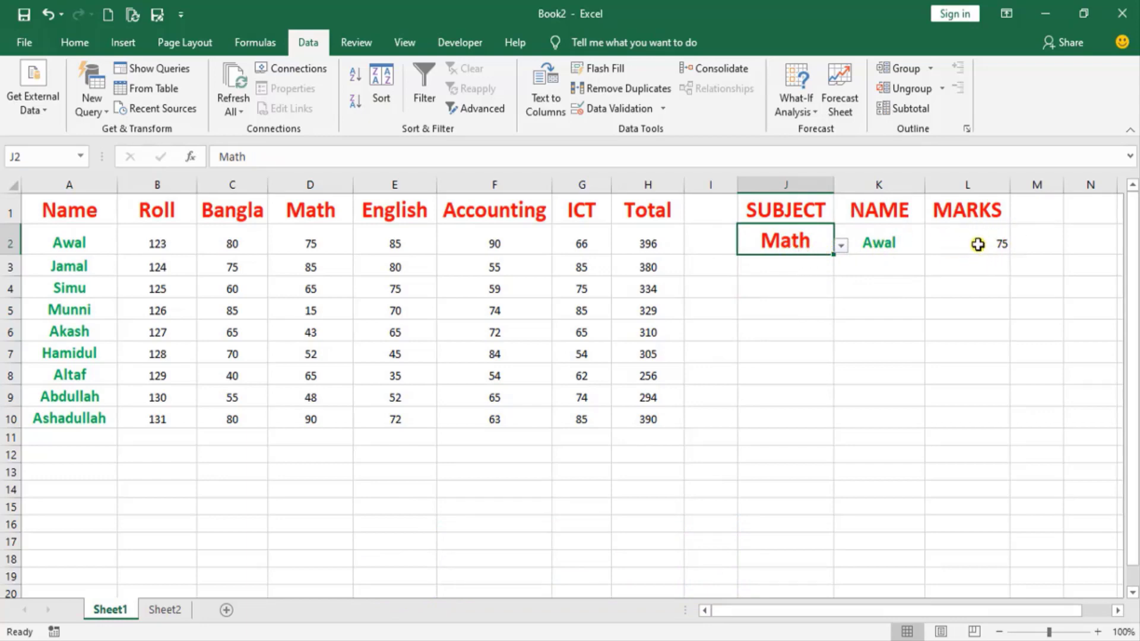
Step: Outline the J1:L2 lookup area, then go to Sheet2
mouse_move(736, 192)
mouse_down()
mouse_move(1010, 284)
mouse_move(1014, 256)
mouse_up()
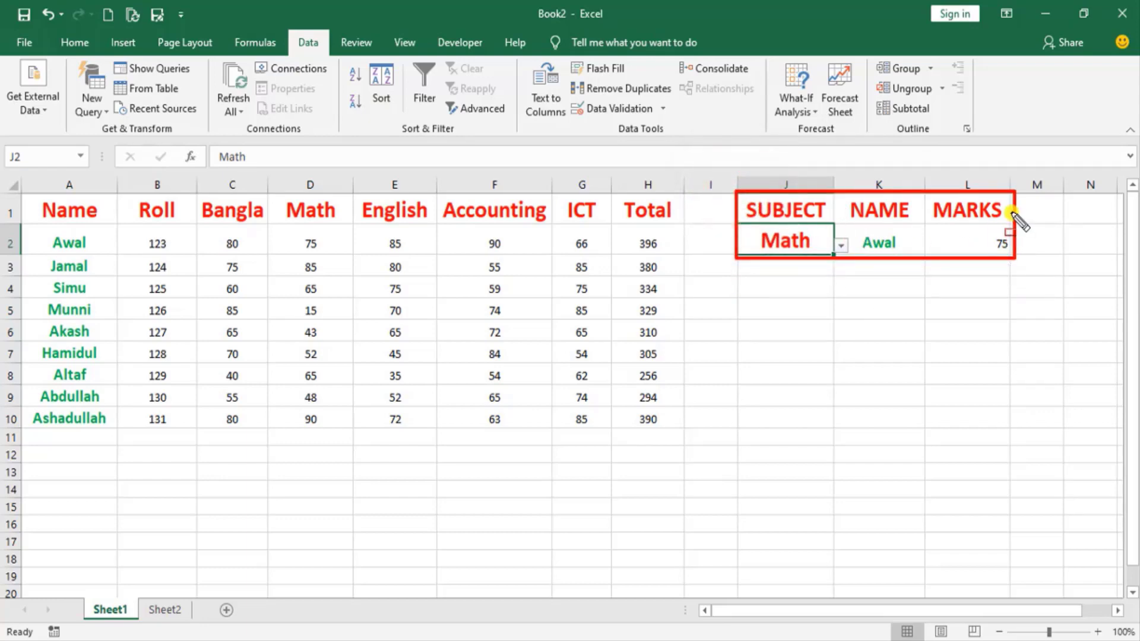
key(Escape)
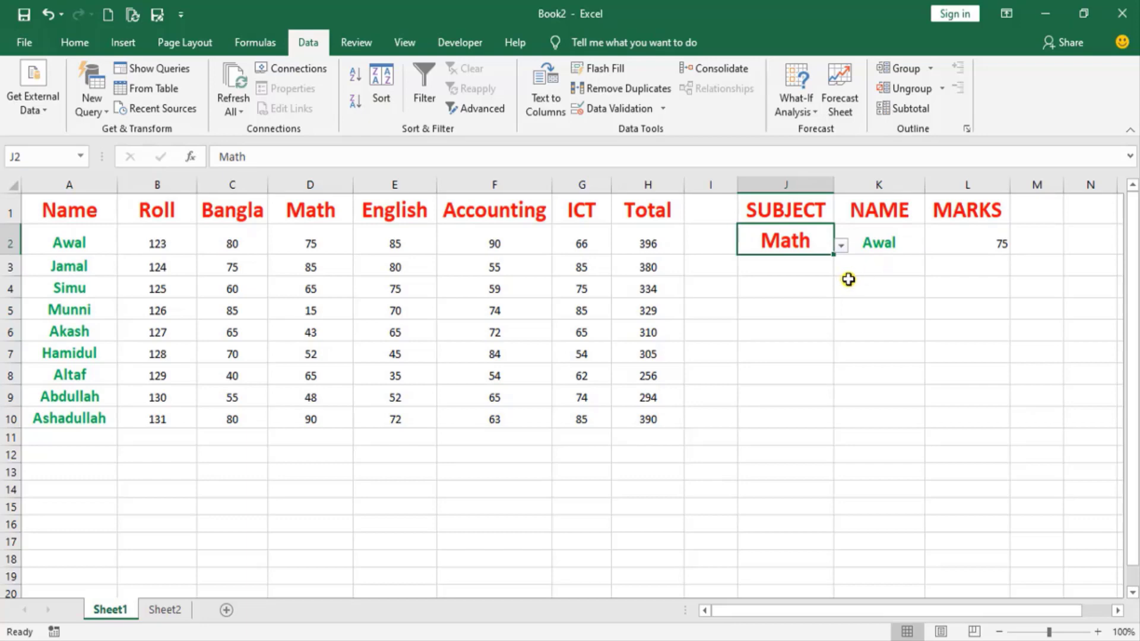
click(164, 610)
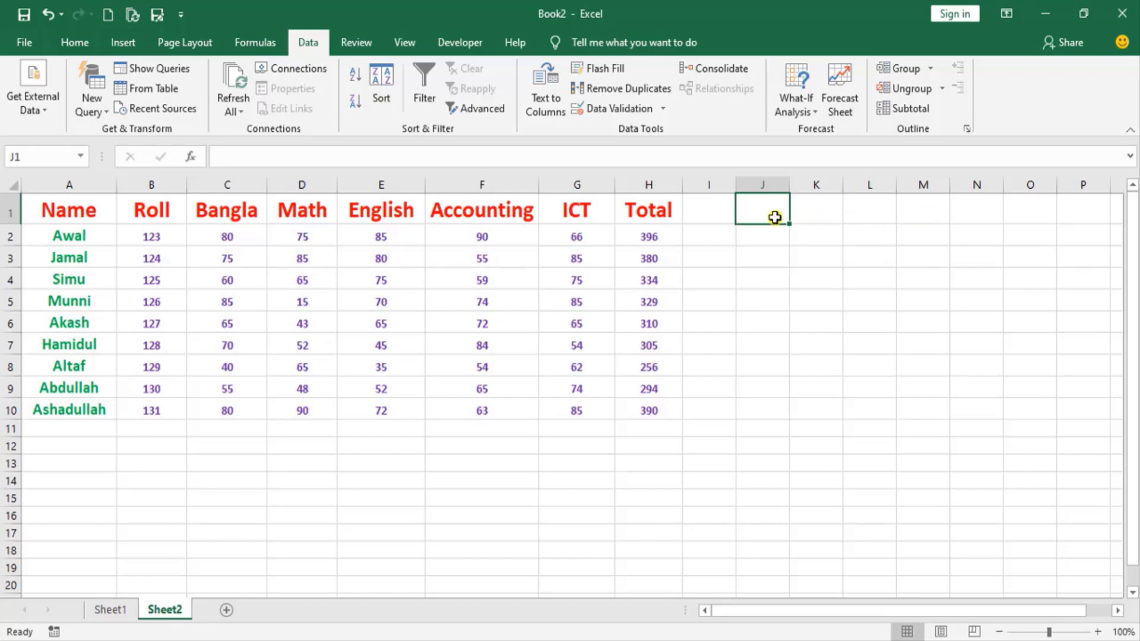
Step: Enter the headings SUBJECT, NAME and MARKS in J1, K1 and L1
text(SUBJECT)
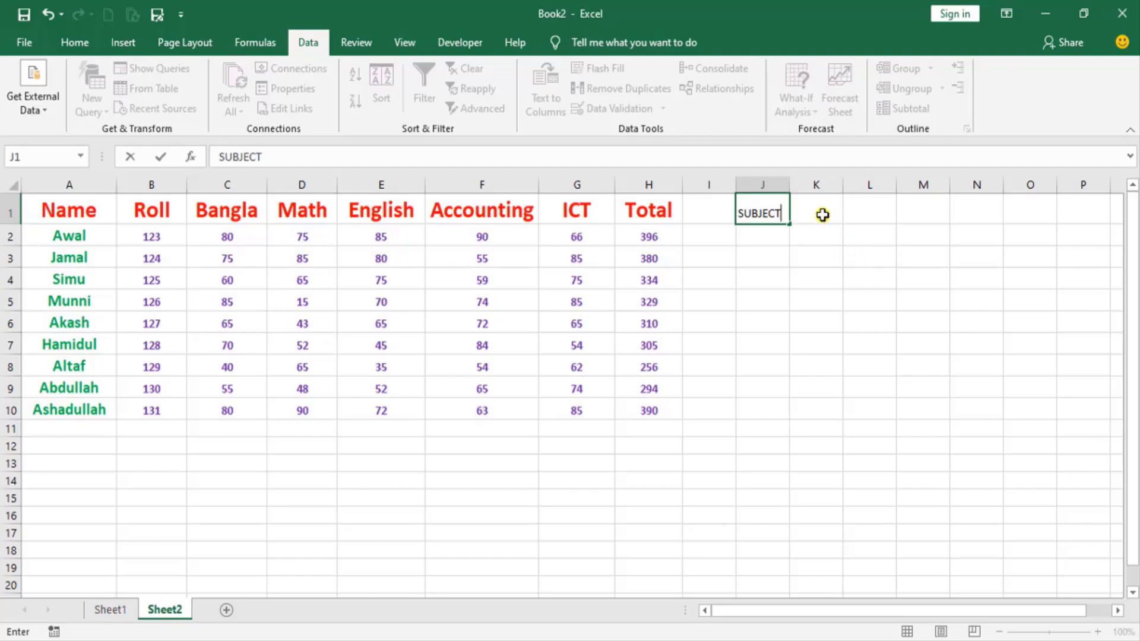
click(823, 213)
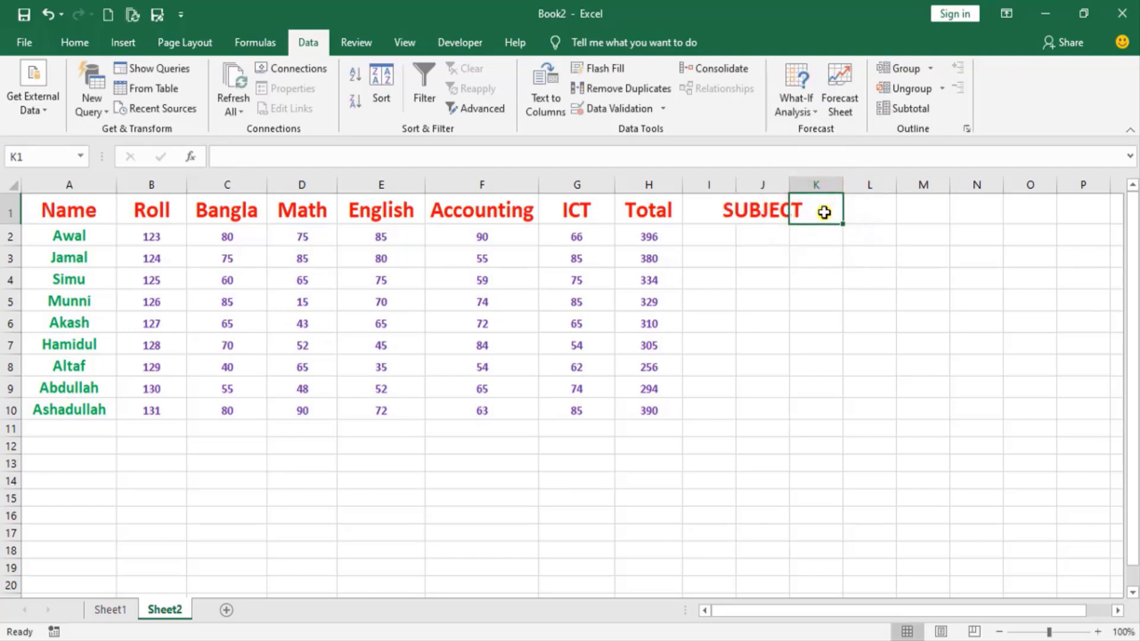
text(NAME)
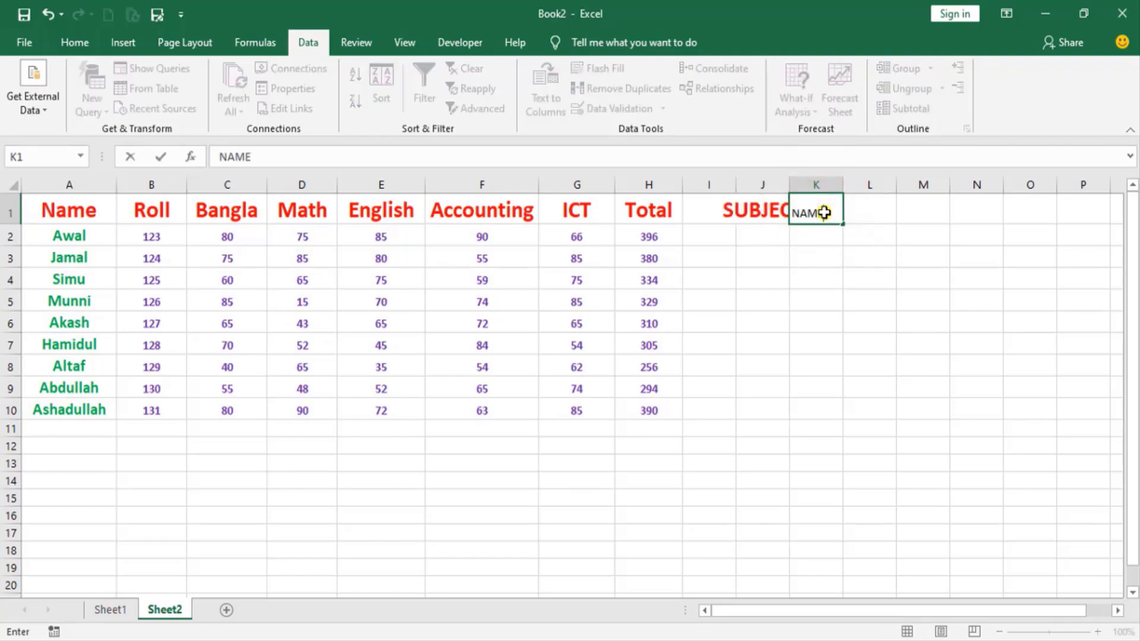
click(870, 209)
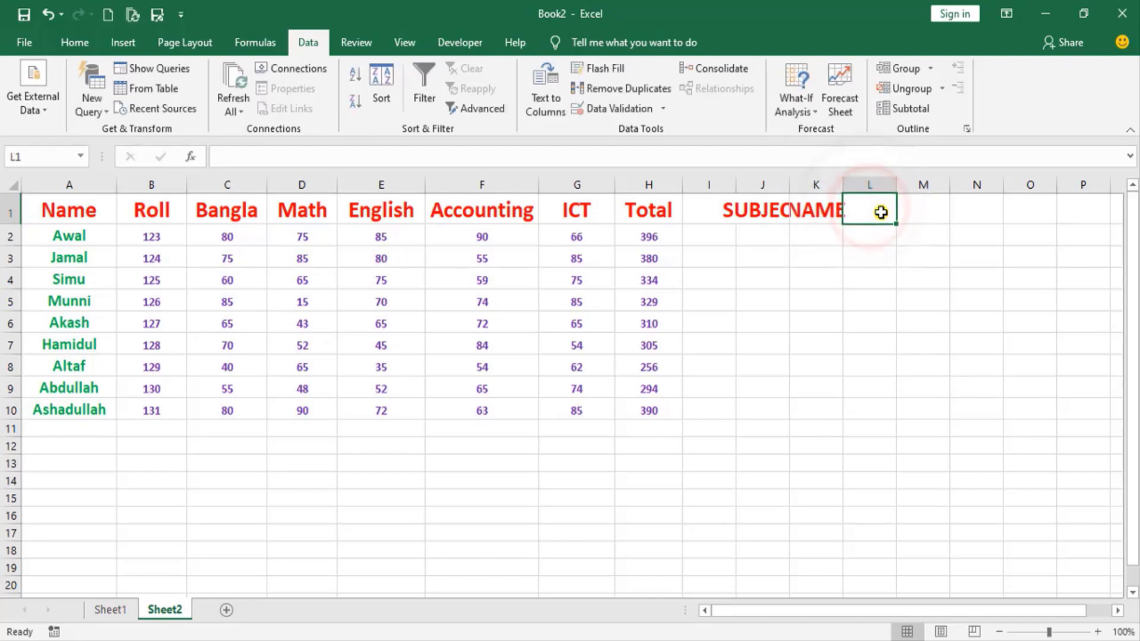
text(MARKS)
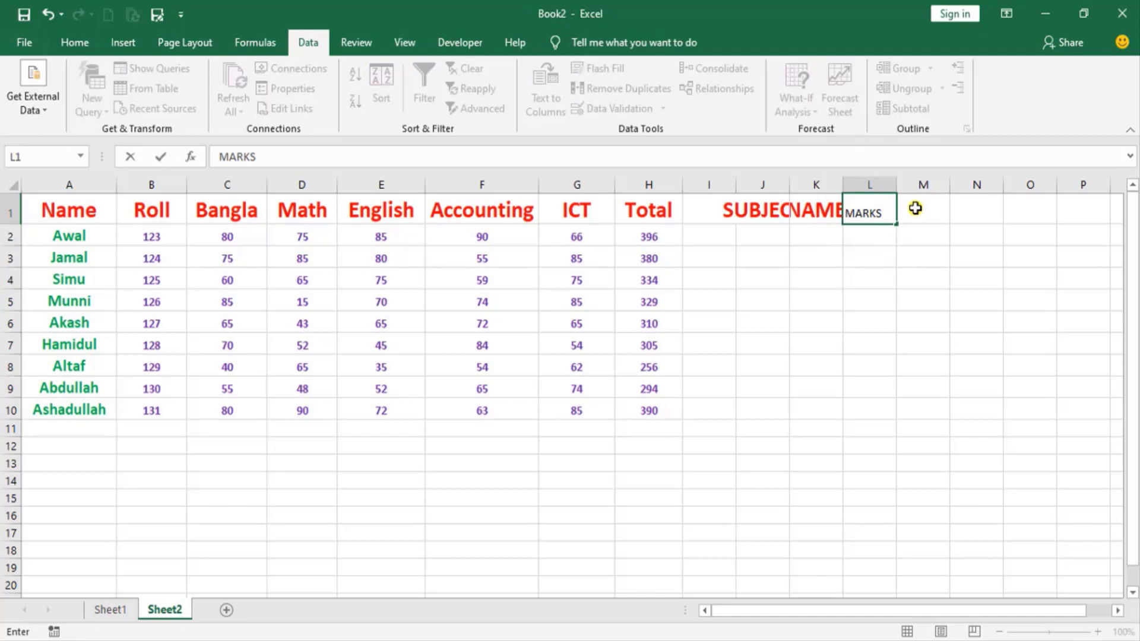
click(922, 209)
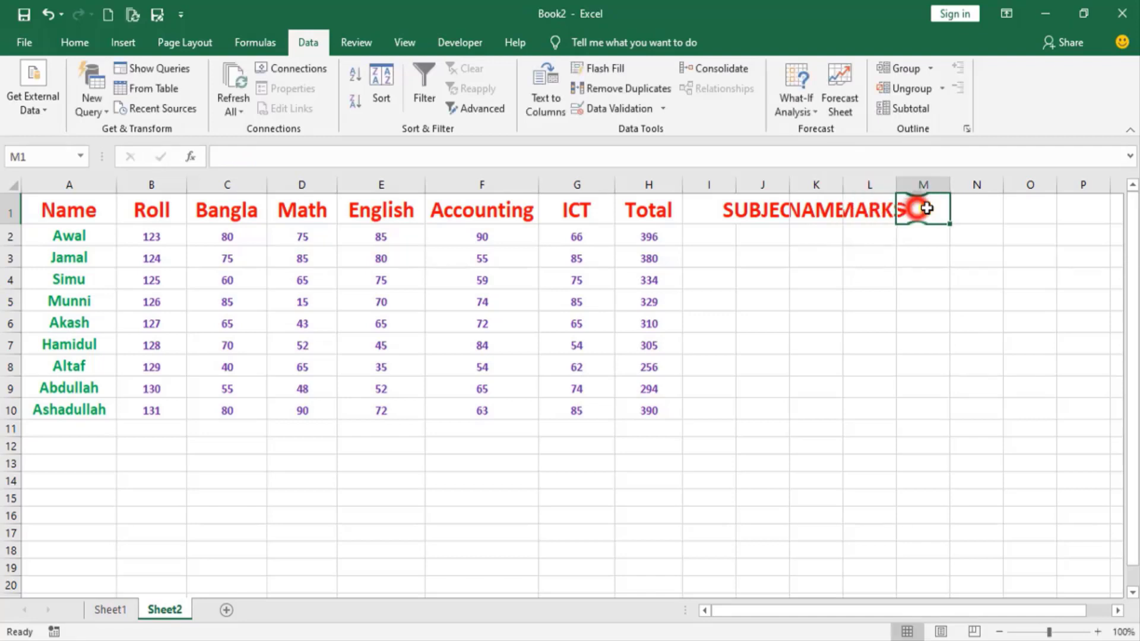
Step: Widen columns L, K and J so MARKS, NAME and SUBJECT fit
drag(899, 180, 946, 180)
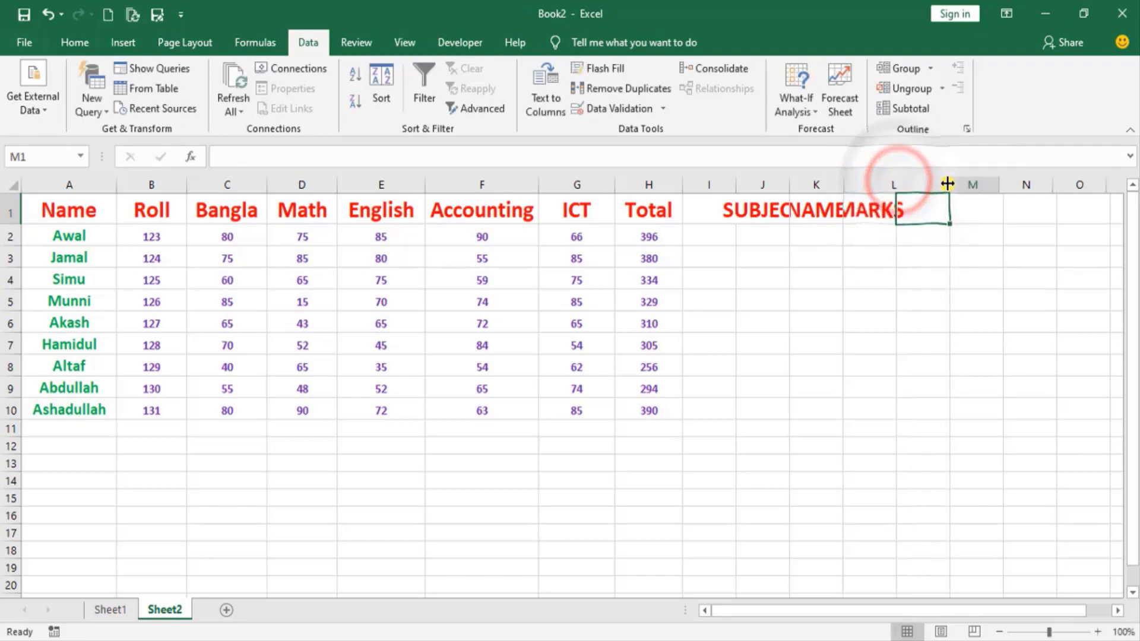
drag(841, 180, 869, 180)
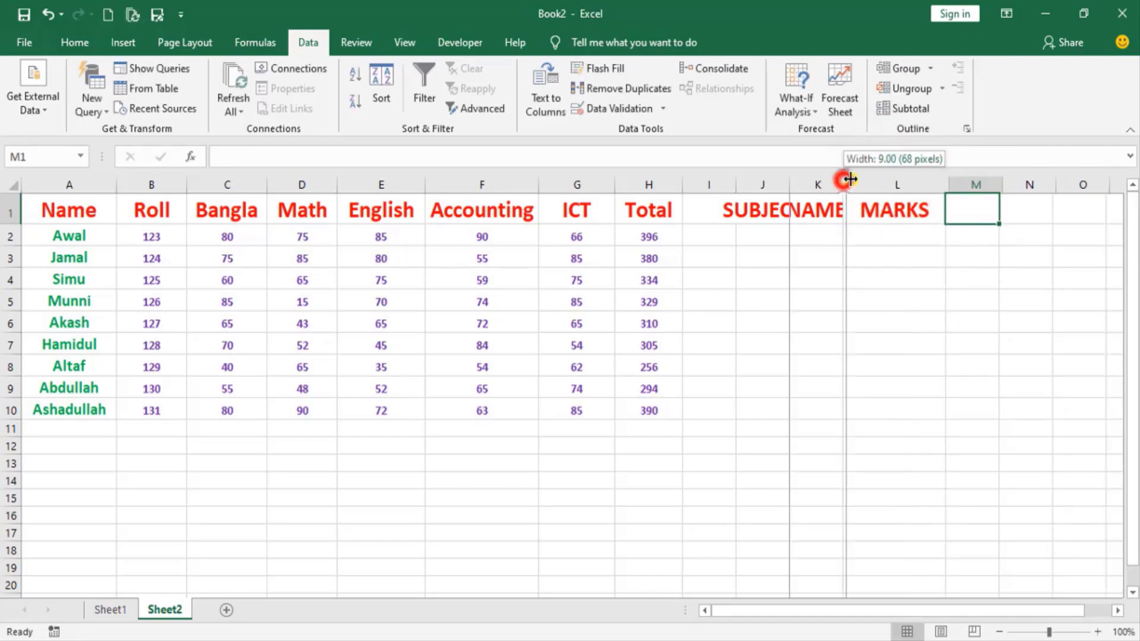
drag(789, 181, 825, 182)
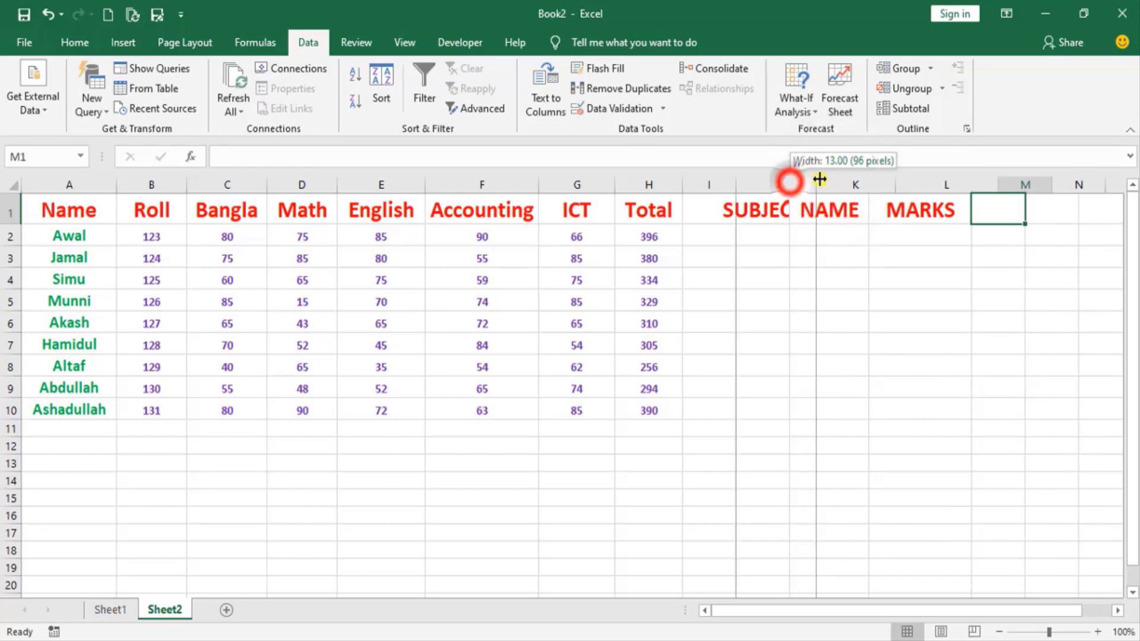
click(790, 211)
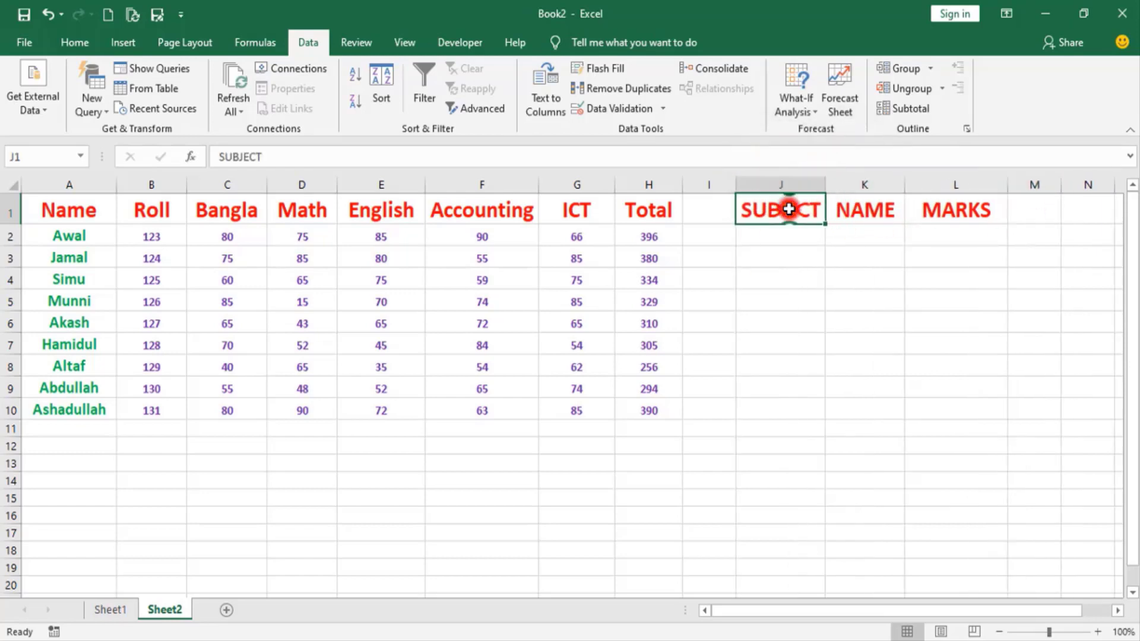
click(866, 211)
click(964, 215)
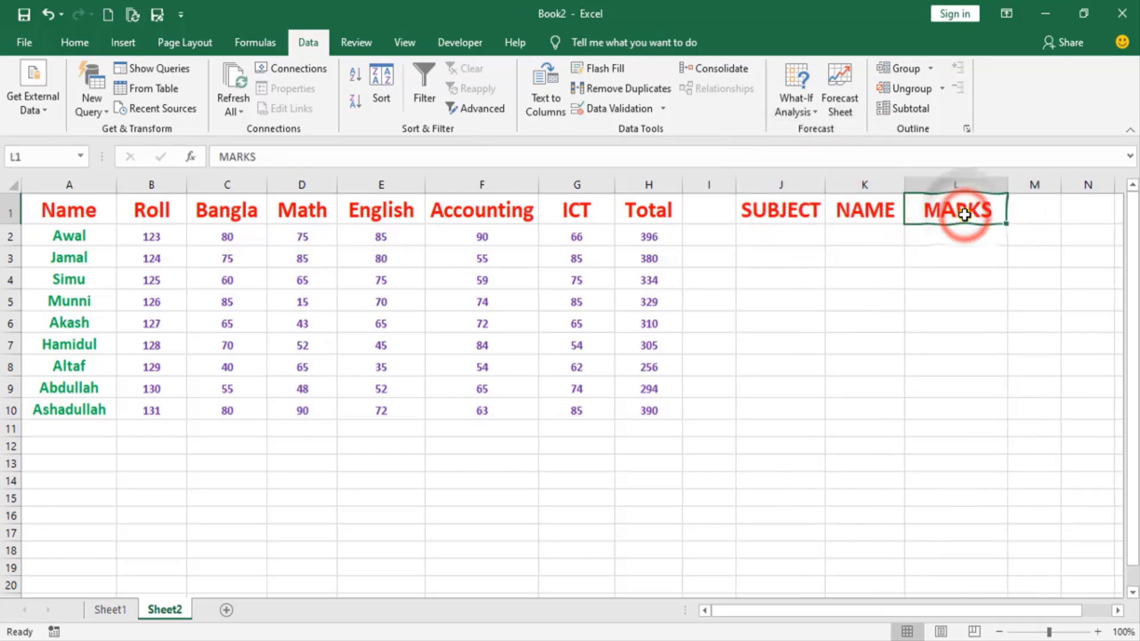
Step: Open HLOOKUP from the Lookup & Reference functions for L1, cancel it, and select L2
click(255, 41)
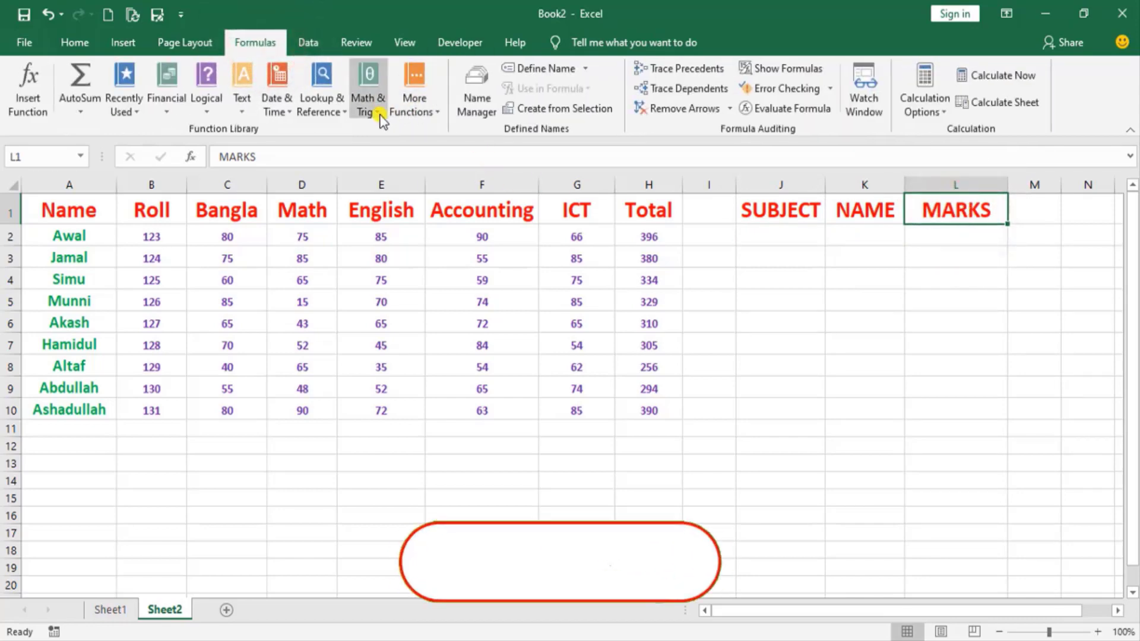
click(346, 107)
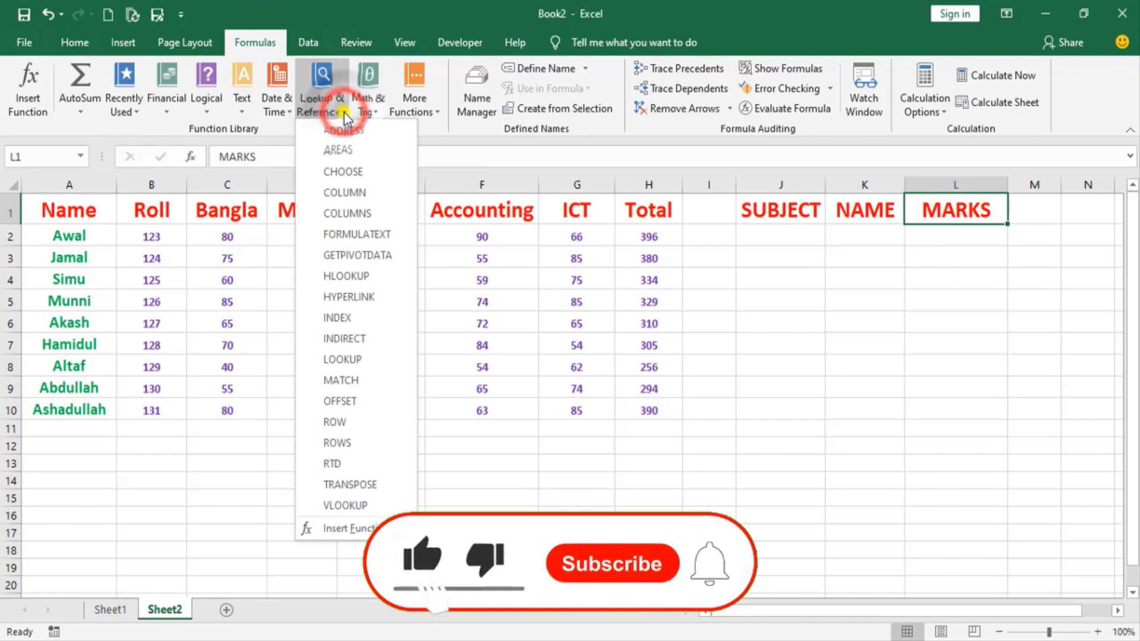
click(343, 278)
mouse_move(408, 244)
mouse_down()
mouse_move(548, 247)
mouse_move(692, 273)
mouse_up()
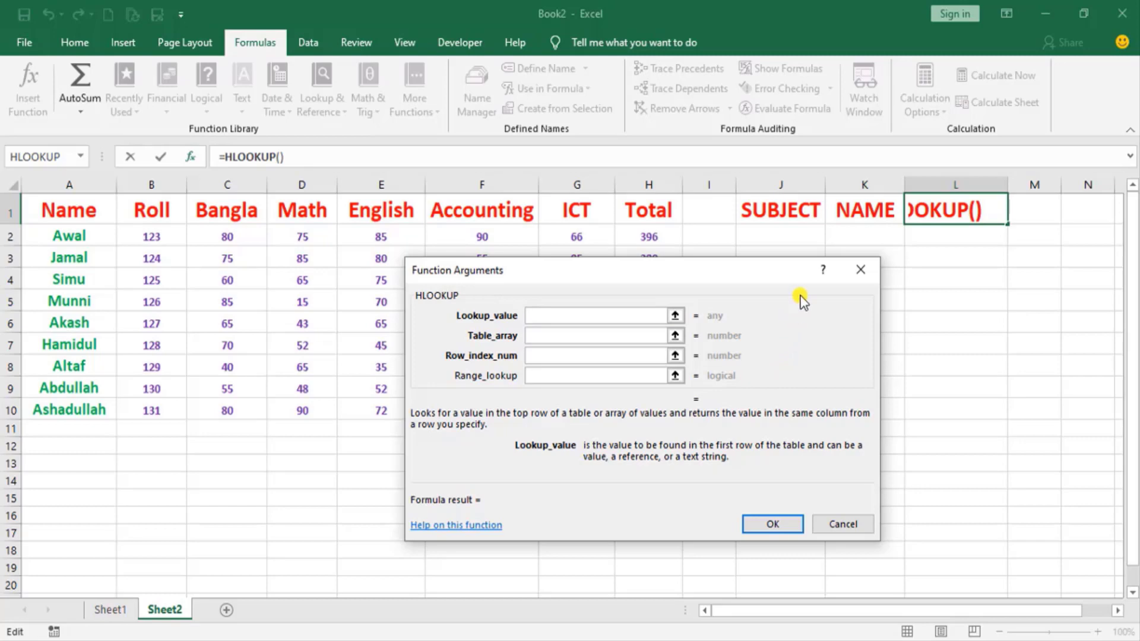
click(852, 272)
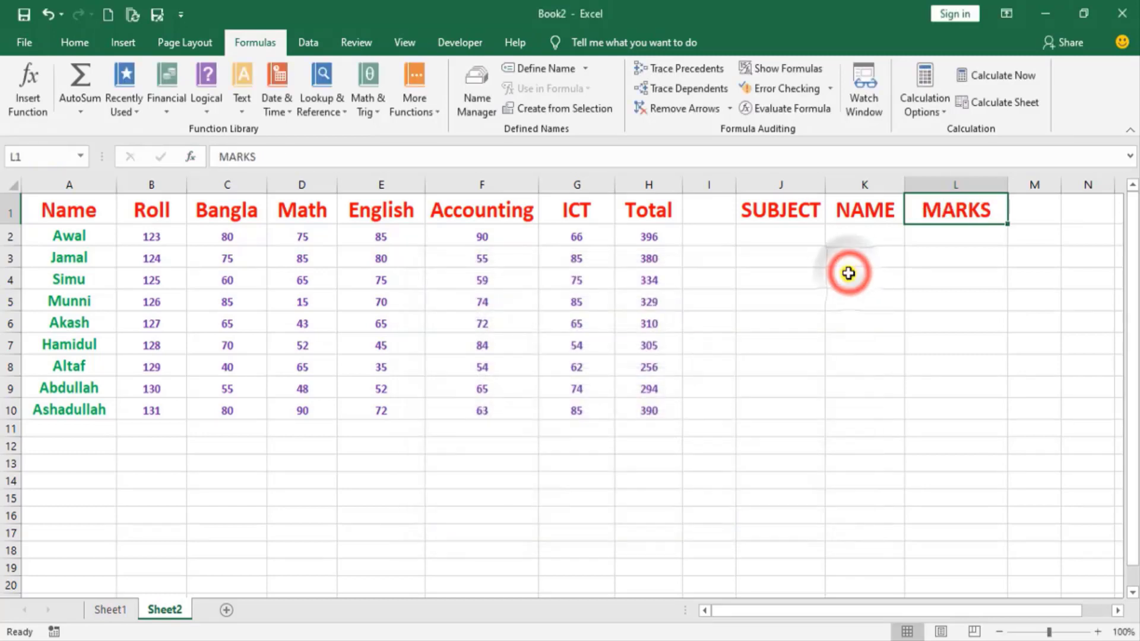
click(950, 237)
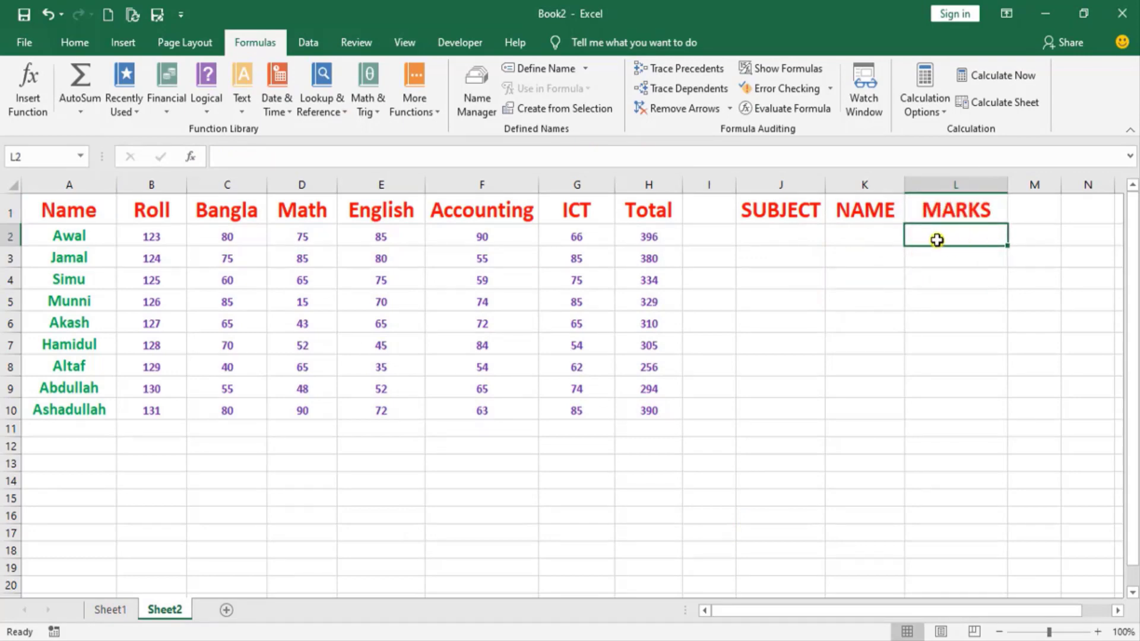
Step: Start the formula =HLOOKUP( in cell L2 using autocomplete
text(=)
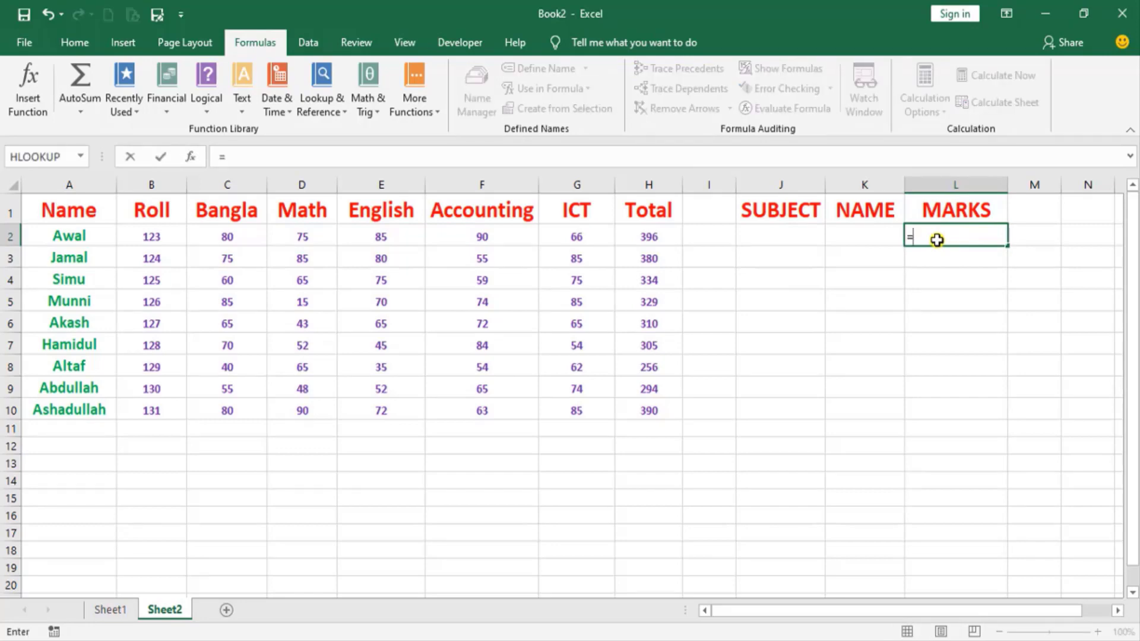
text(HLOOKUP)
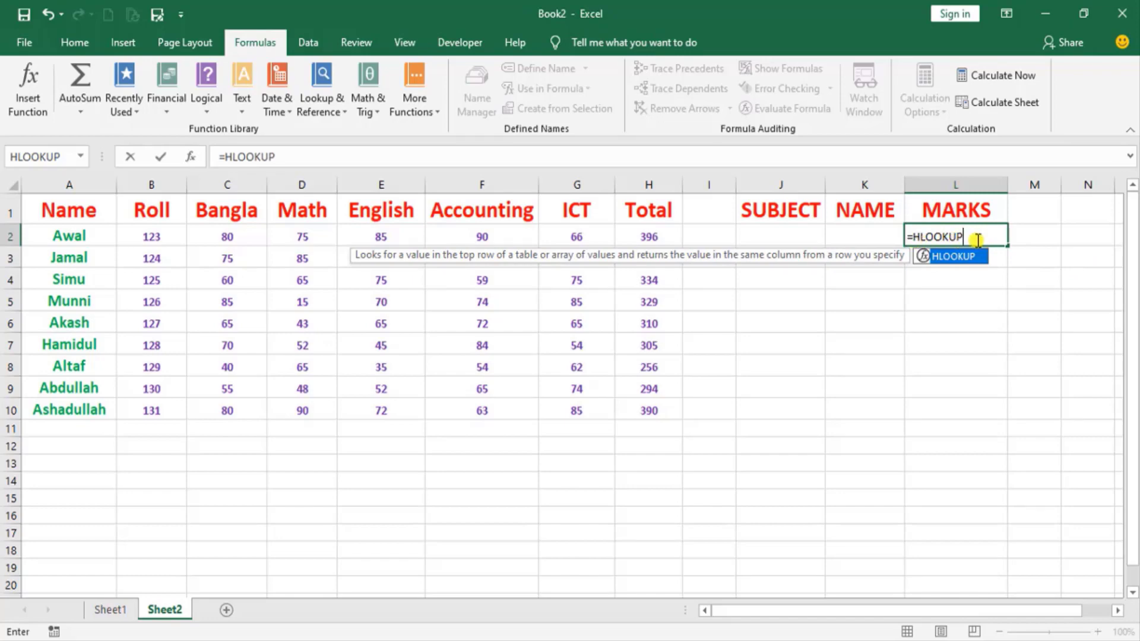
text(()
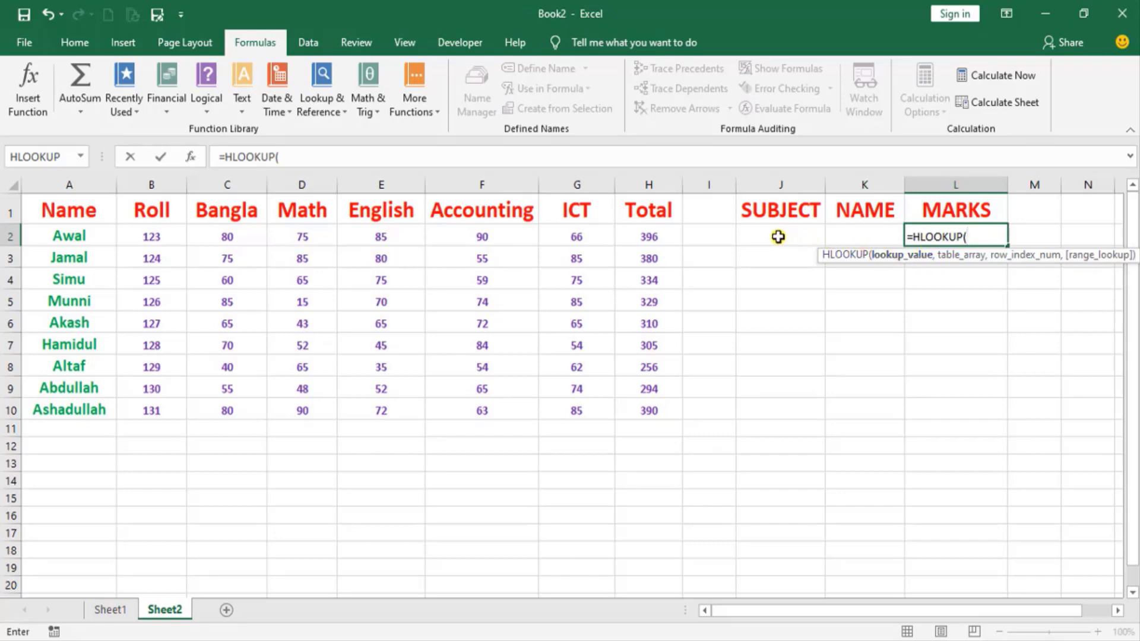
Step: Complete L2 as =HLOOKUP(J2,A1:H10,2,0), an exact-match lookup returning row 2
click(778, 237)
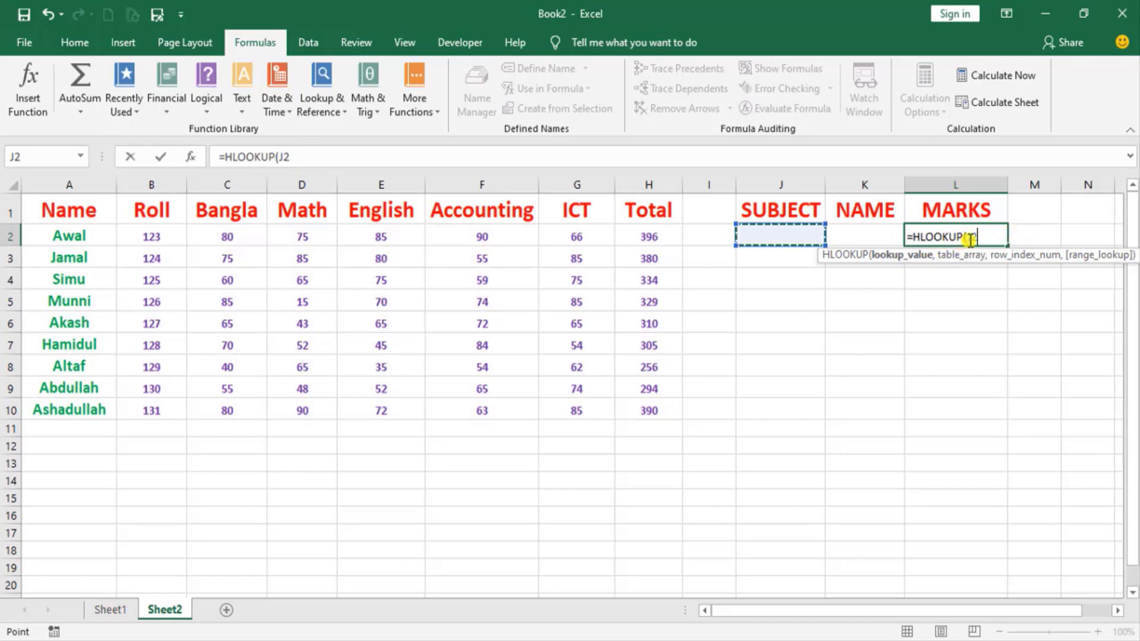
text(,)
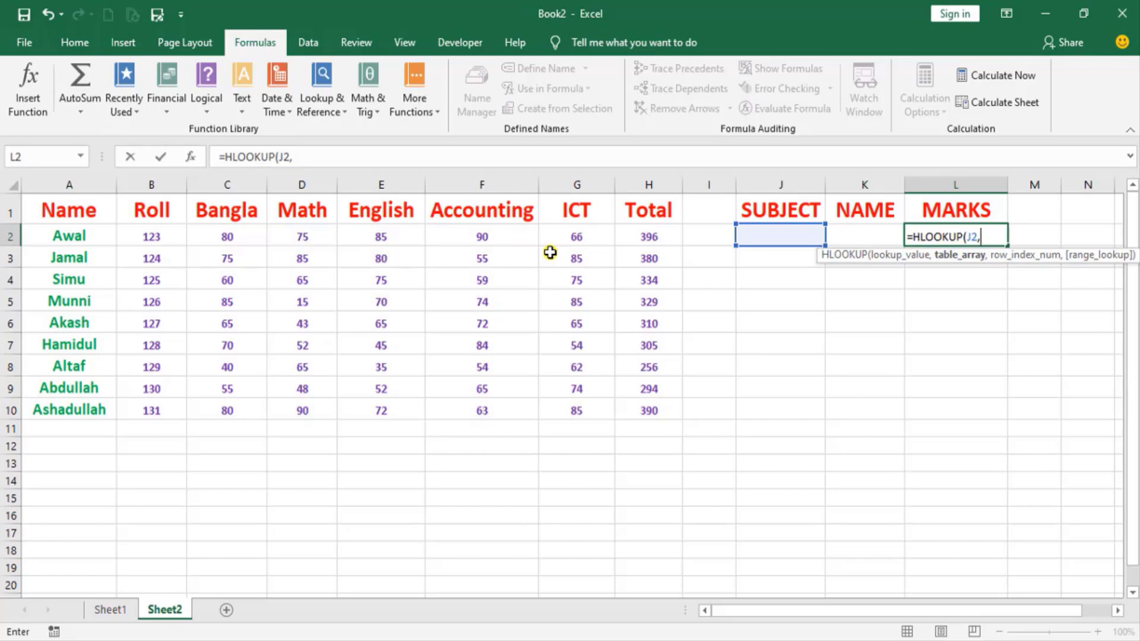
drag(27, 200, 632, 404)
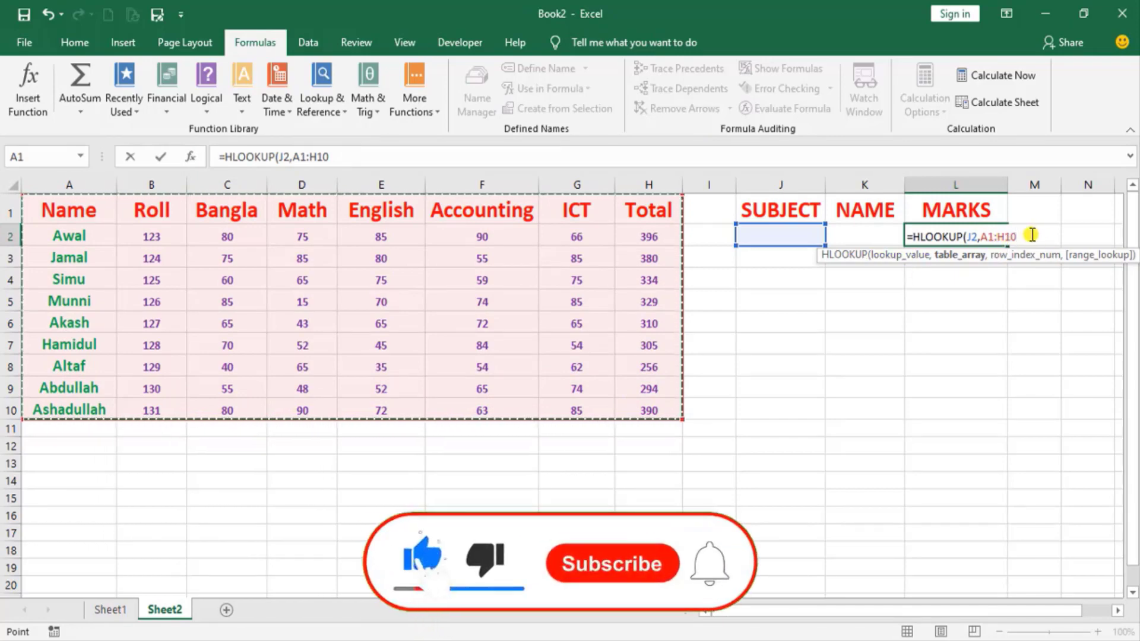
text(,2)
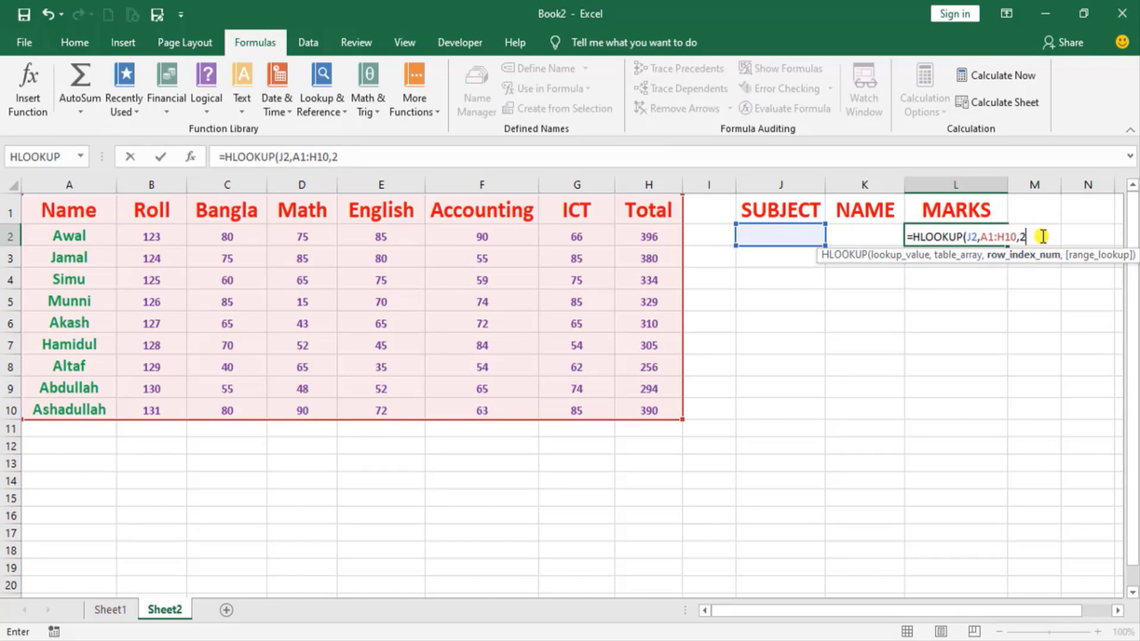
text(,0)
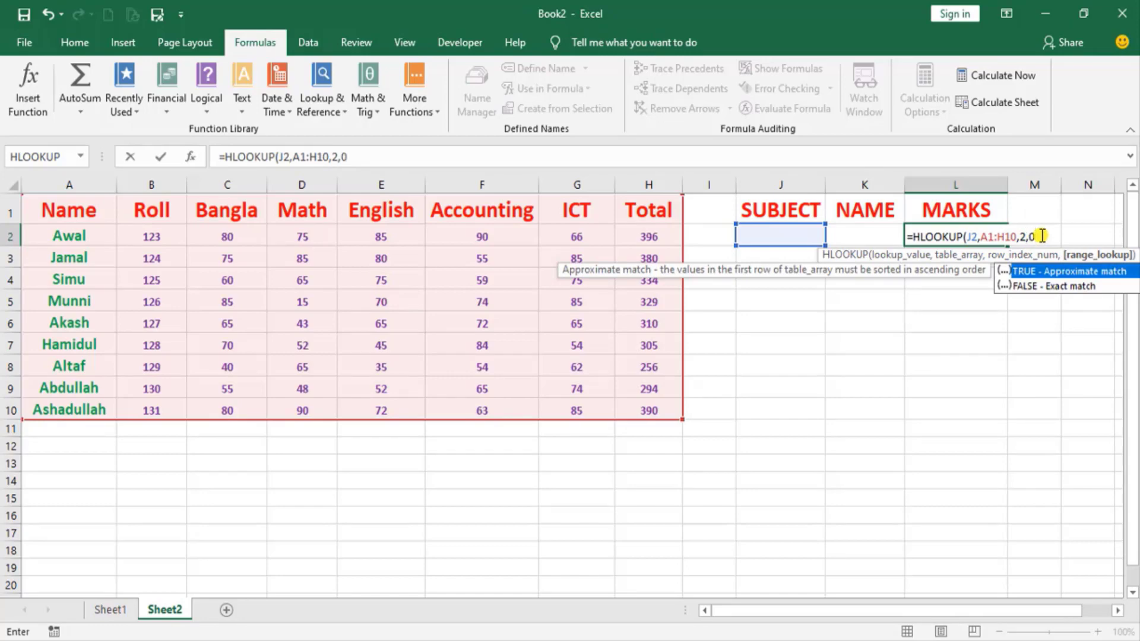
text())
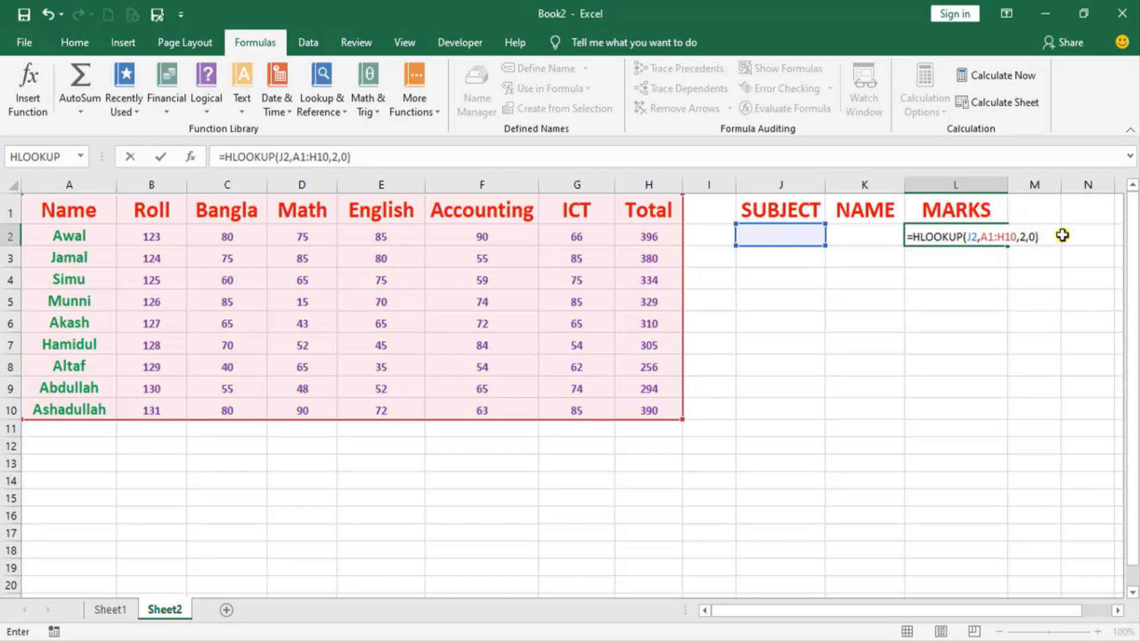
key(Return)
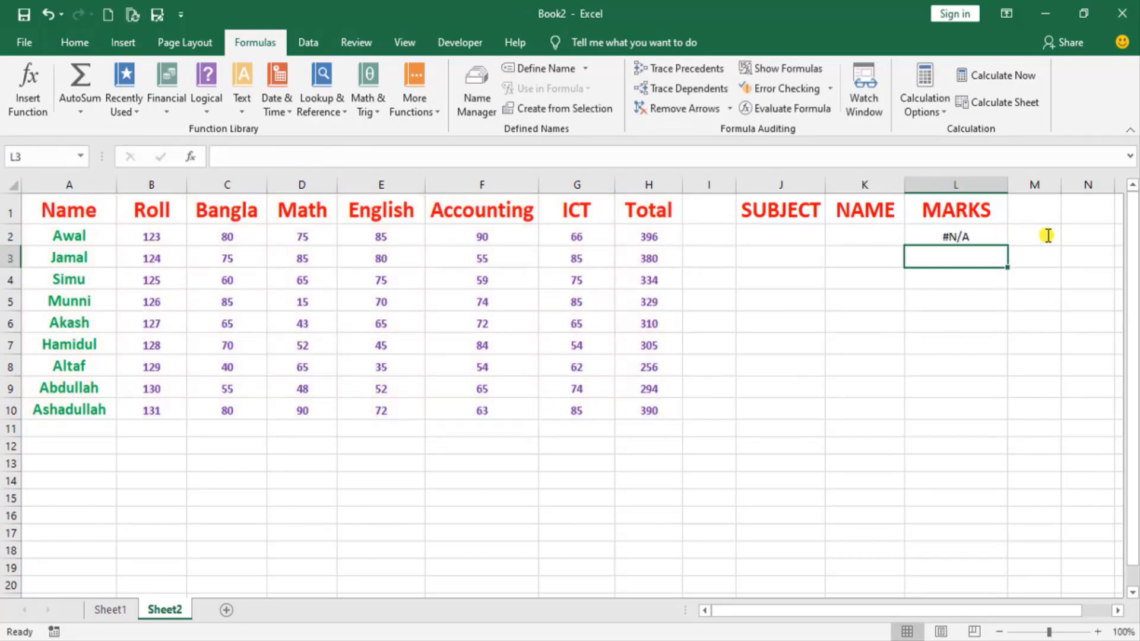
Step: Copy the Bangla heading from C1 into the SUBJECT cell J2
click(954, 240)
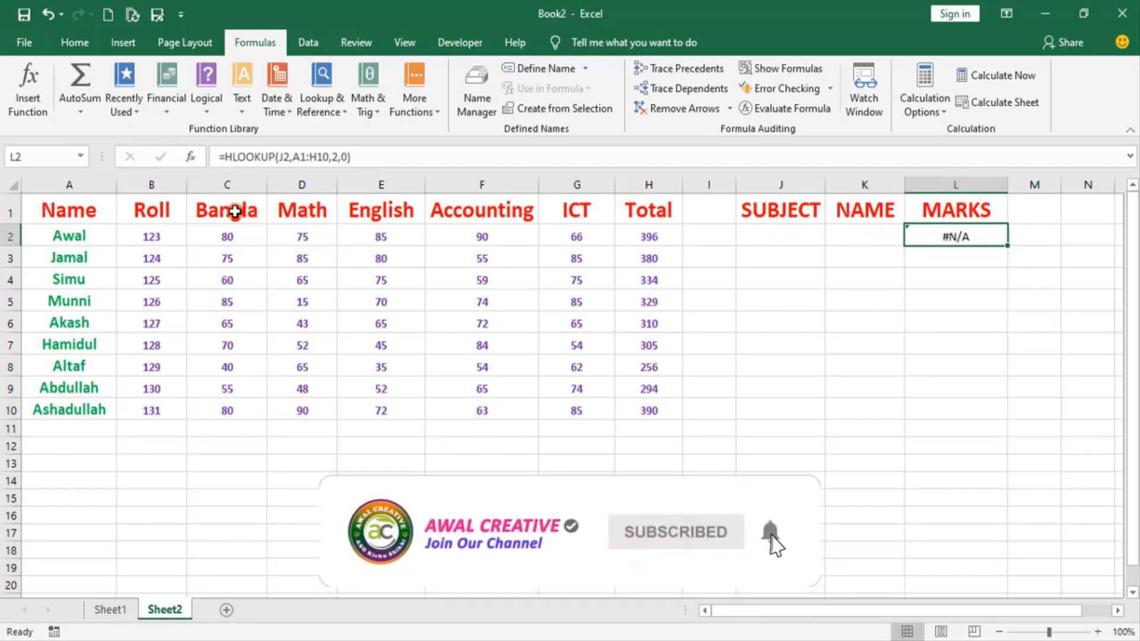
click(236, 212)
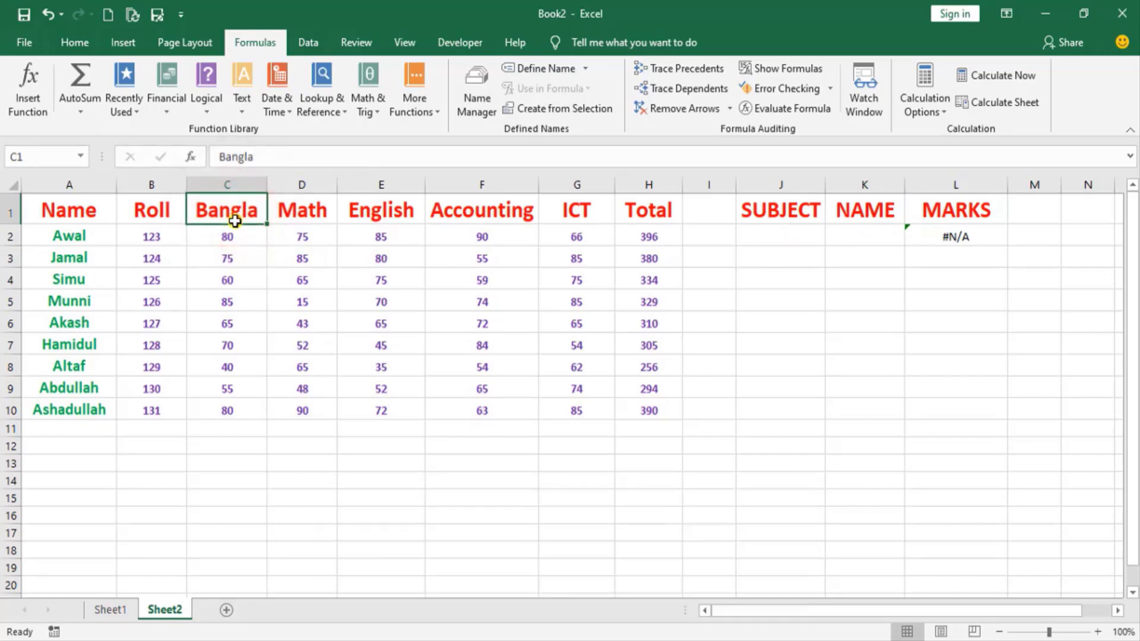
key(ctrl+c)
click(778, 232)
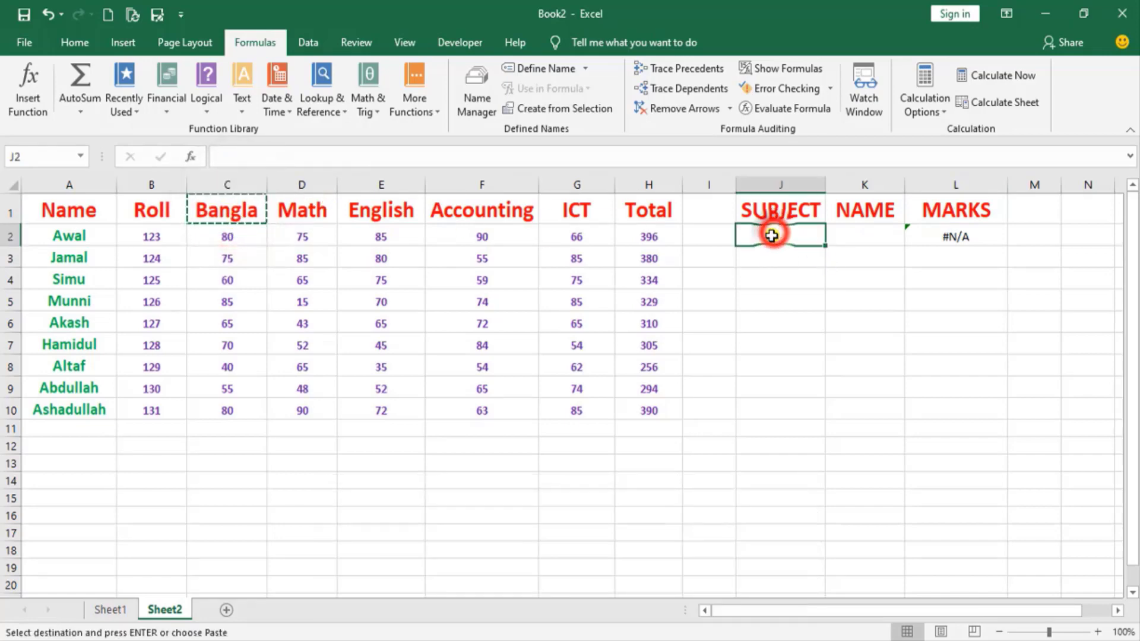
key(ctrl+v)
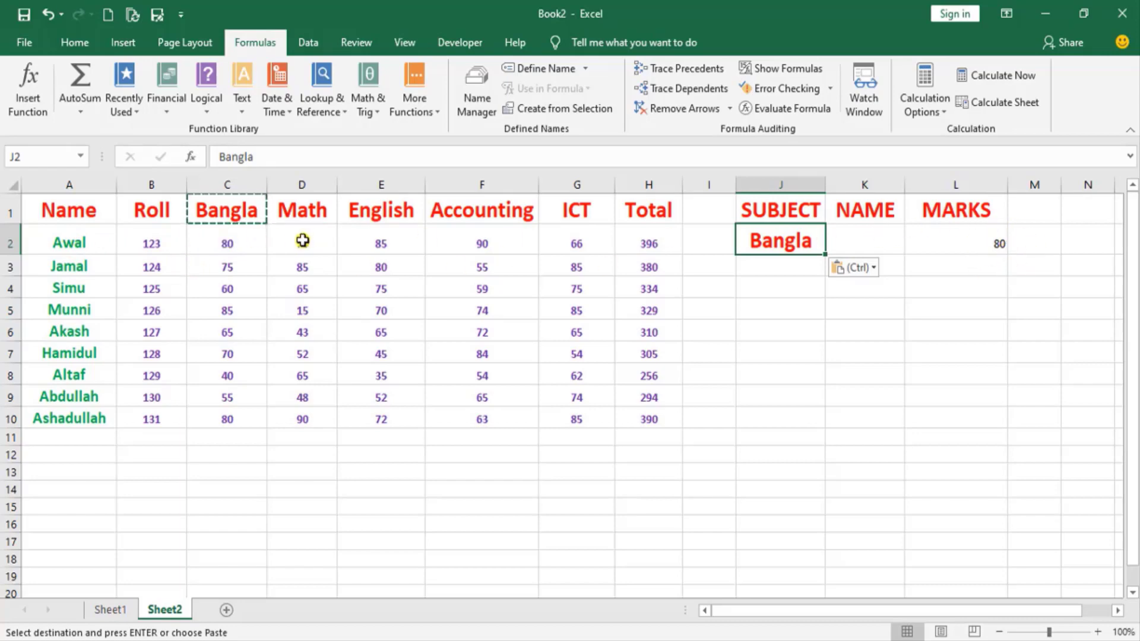
Step: Replace J2 with the Math heading copied from D1, so MARKS shows 75
click(303, 215)
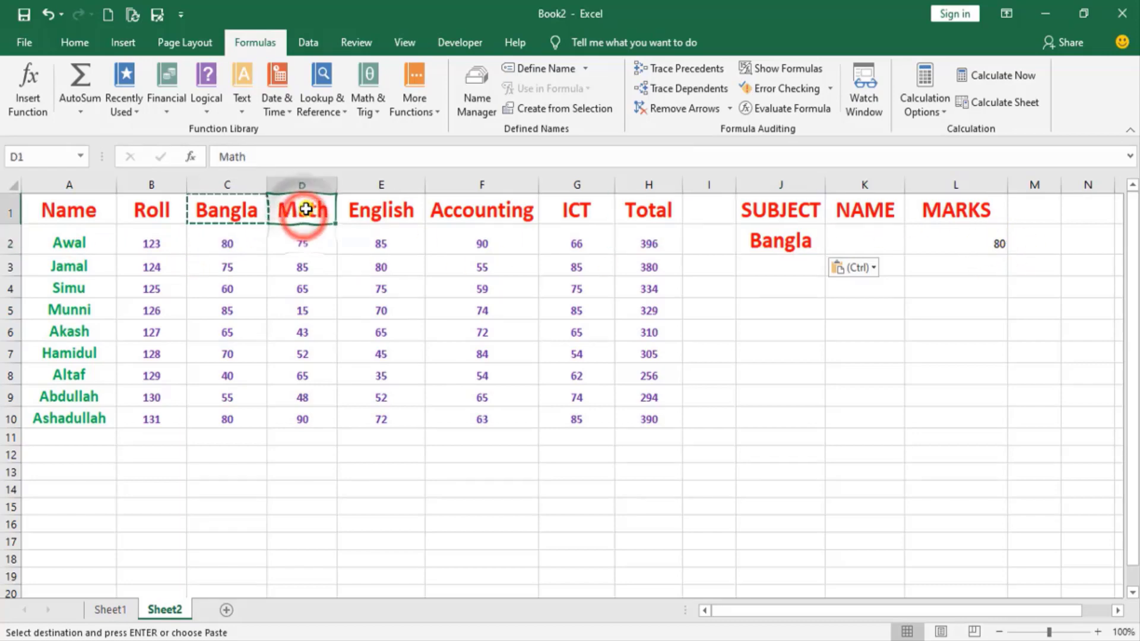
key(ctrl+c)
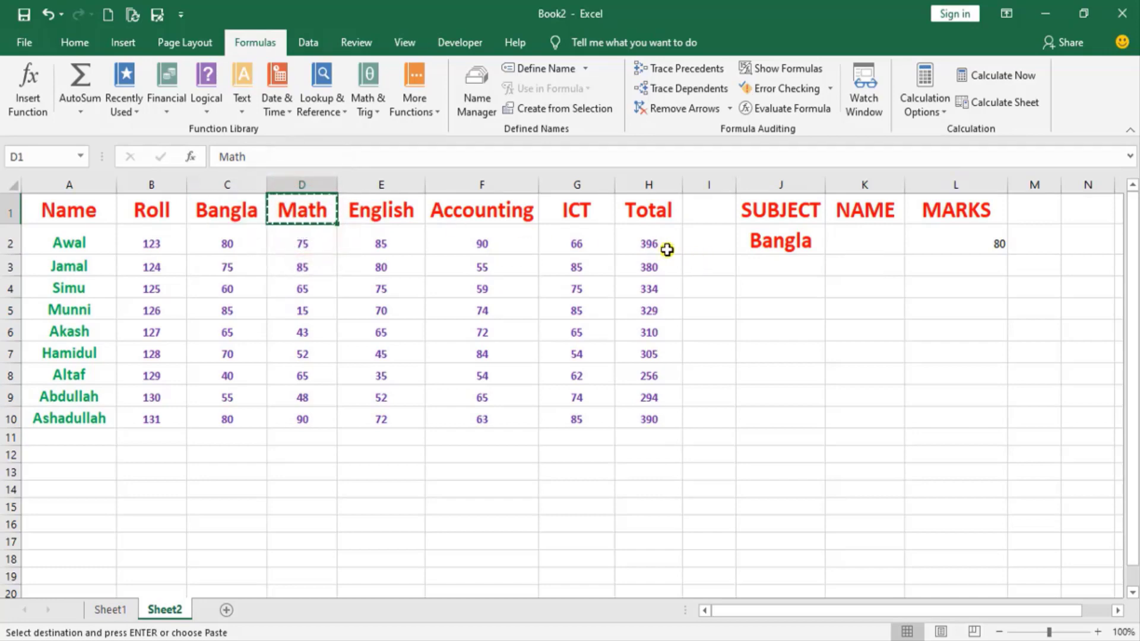
click(770, 244)
key(ctrl+v)
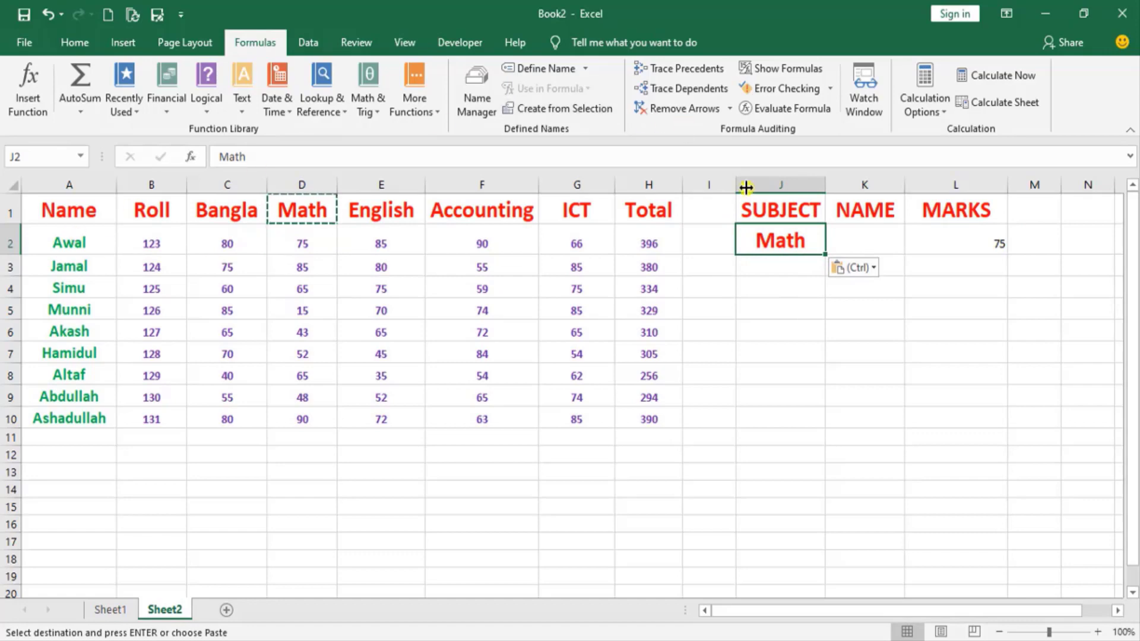
Step: On Sheet1, switch J2's subject drop-down through English, Accounting and ICT
click(109, 610)
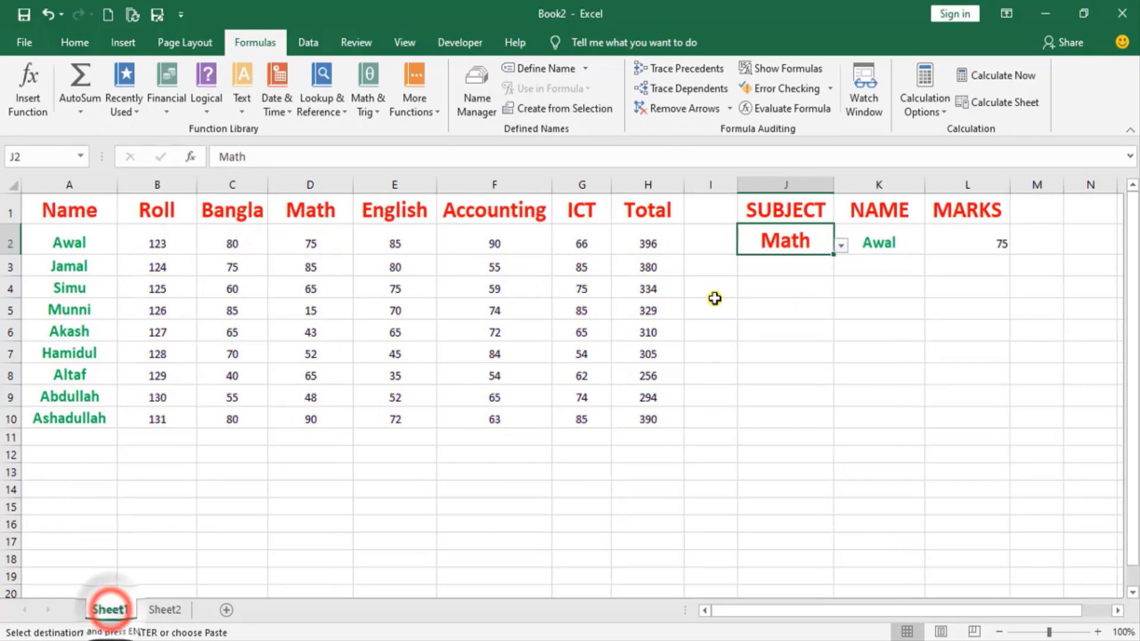
click(840, 245)
click(757, 284)
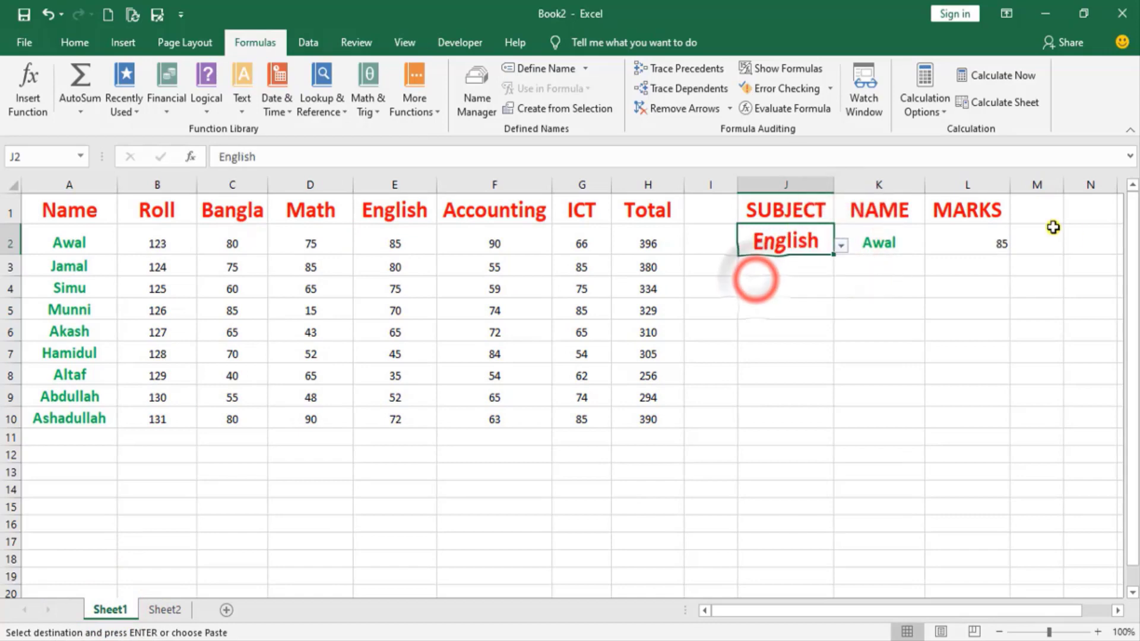
click(841, 245)
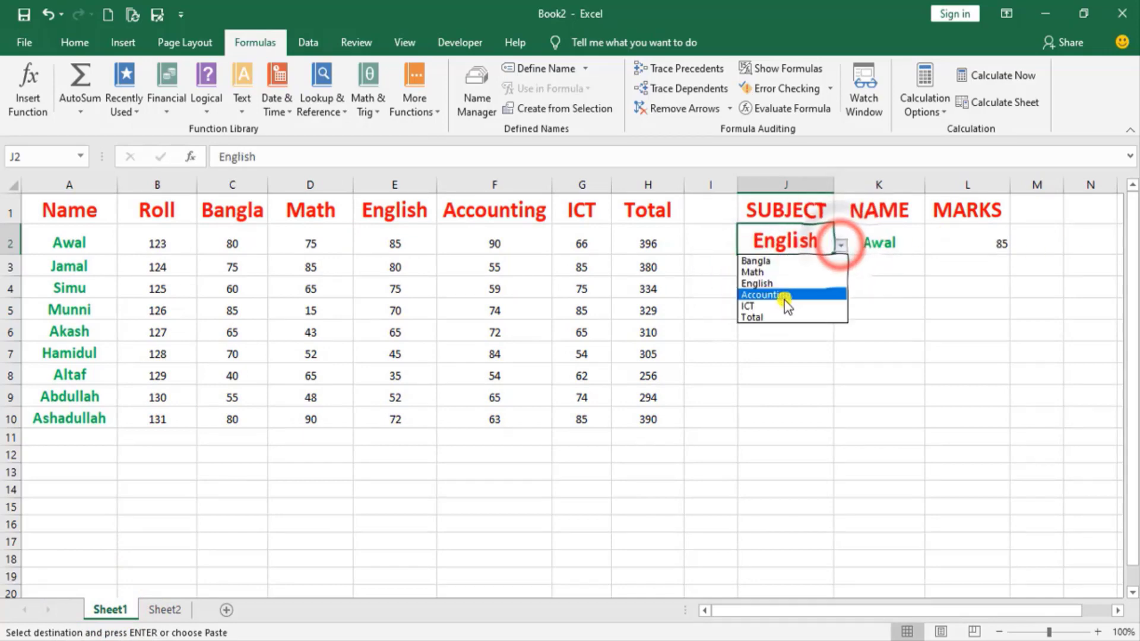
click(784, 297)
click(841, 244)
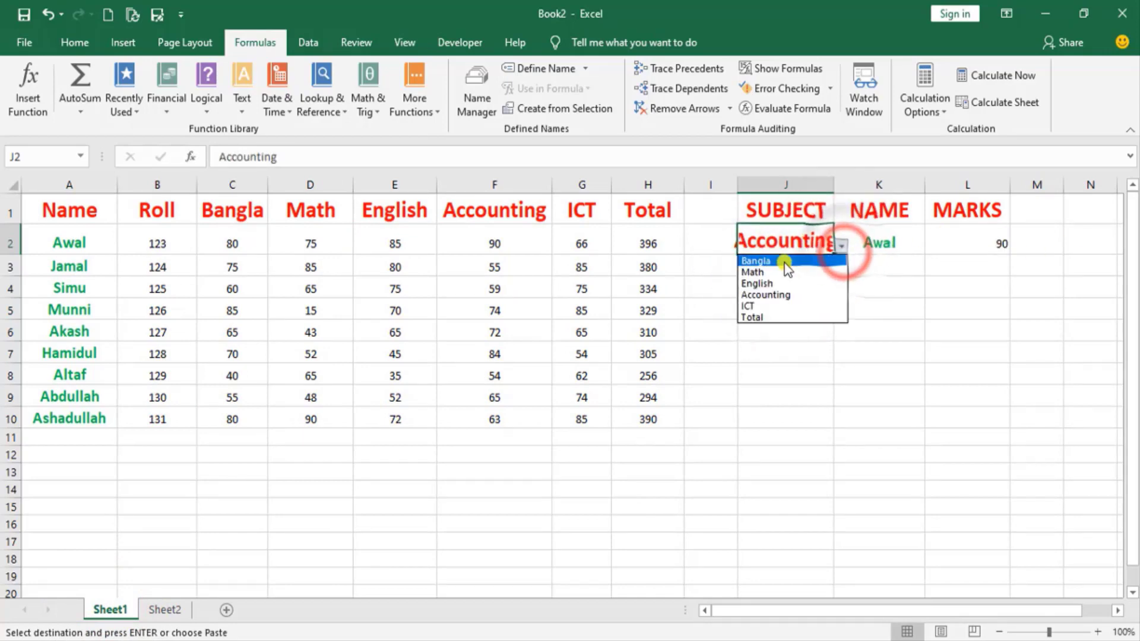
click(760, 305)
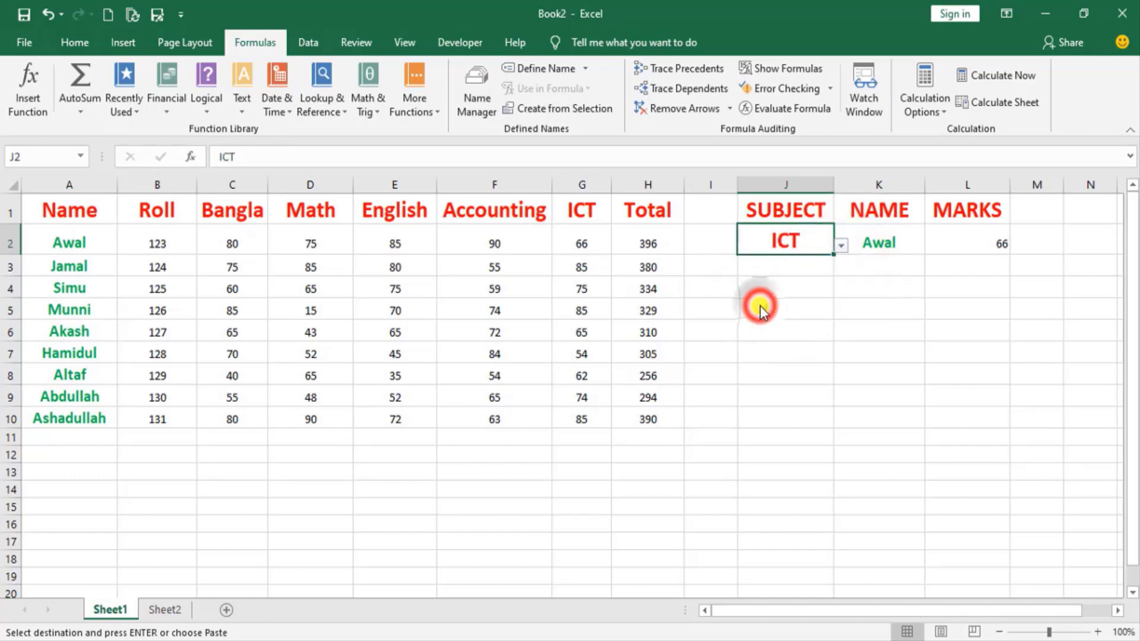
Step: On Sheet2, copy the student name Awal from A2 into the NAME cell K2
click(162, 611)
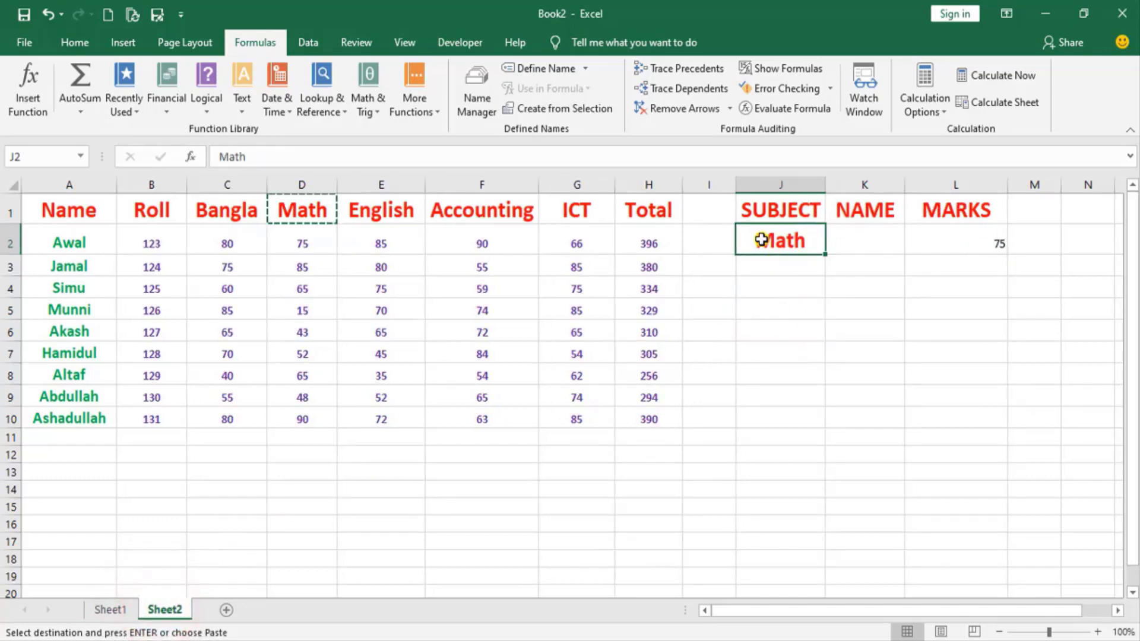
click(809, 247)
click(91, 249)
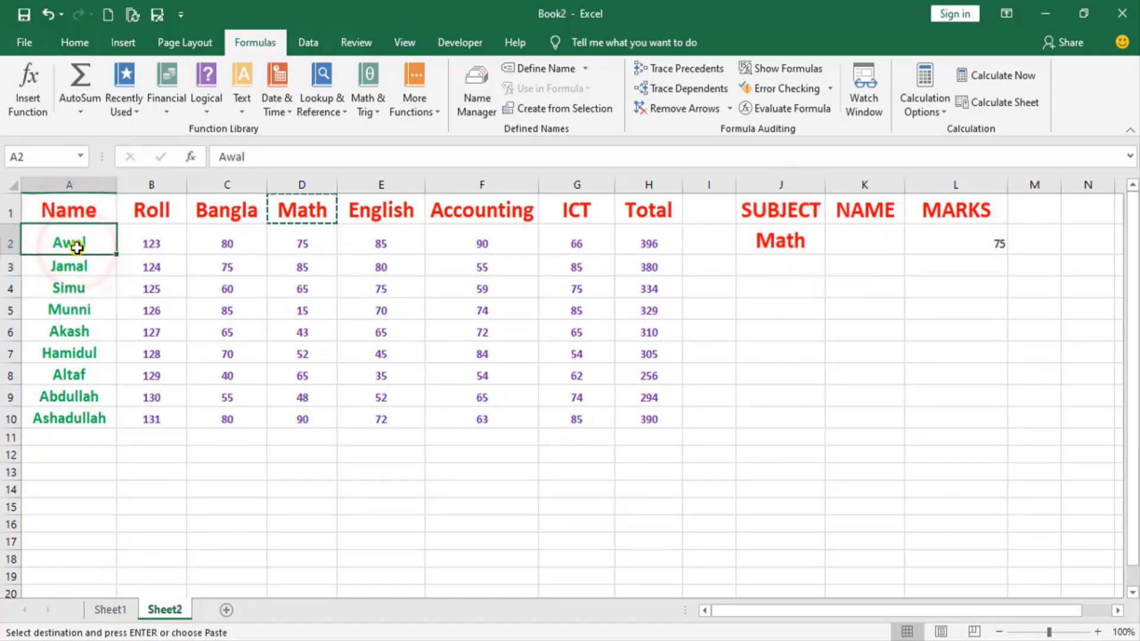
key(ctrl+c)
click(849, 248)
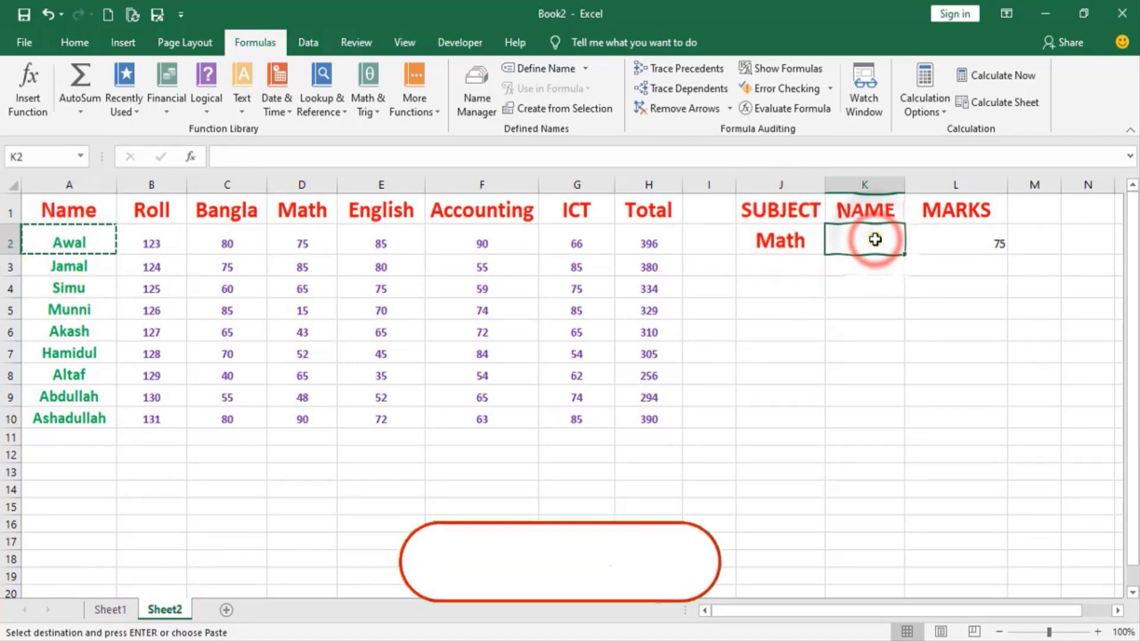
key(ctrl+v)
click(771, 236)
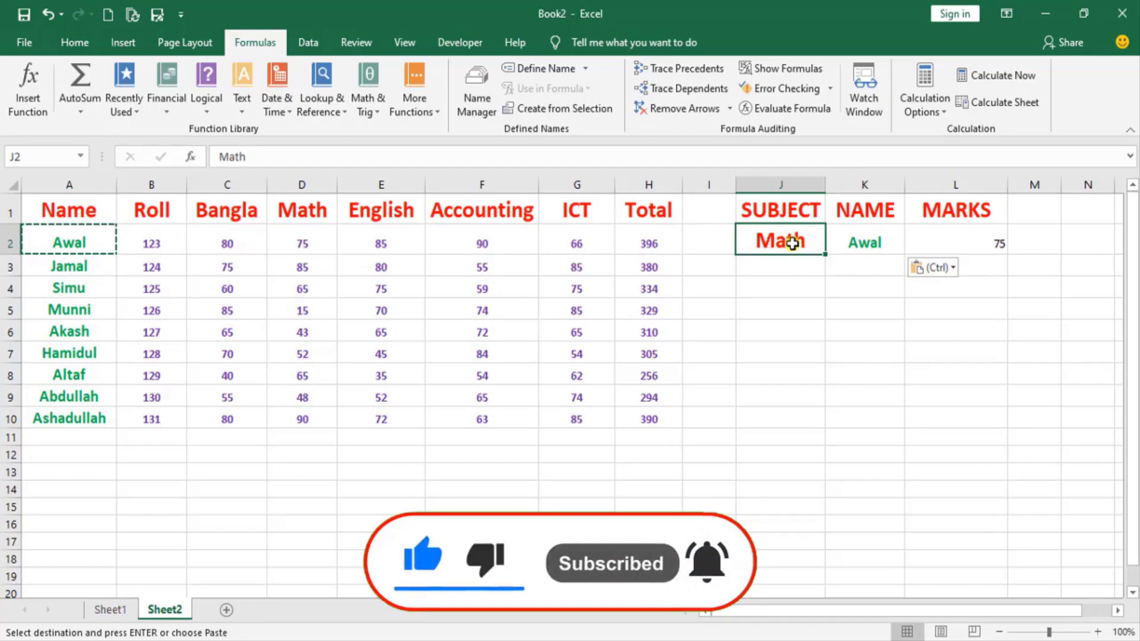
click(310, 44)
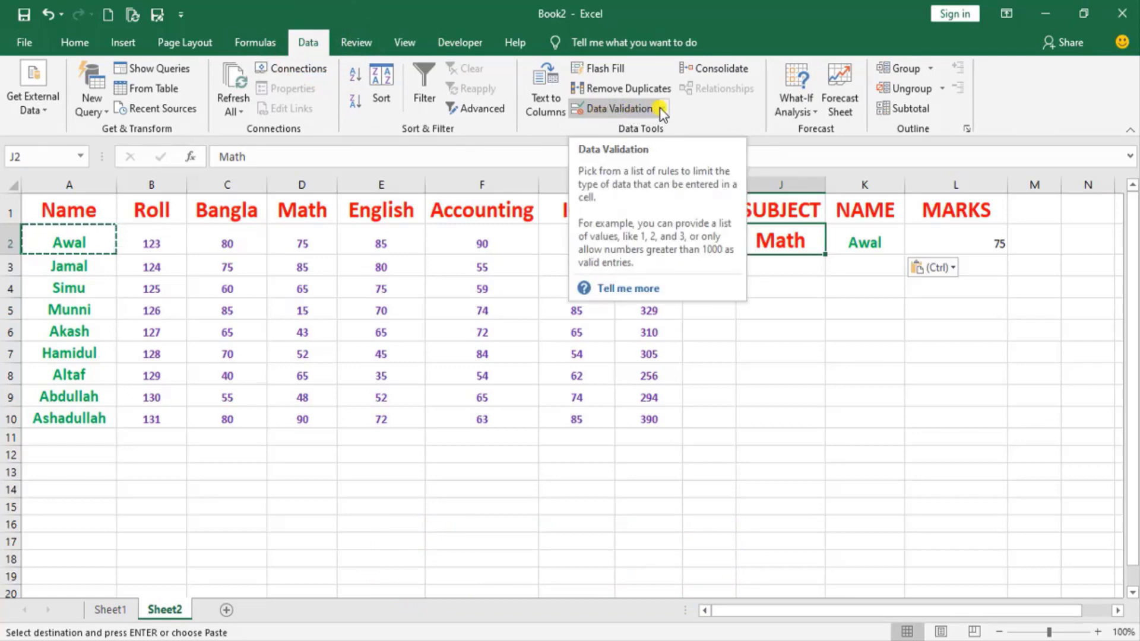
Step: Give J2 list data validation sourced from the row 1 headings =$C$1:$H$1
click(644, 109)
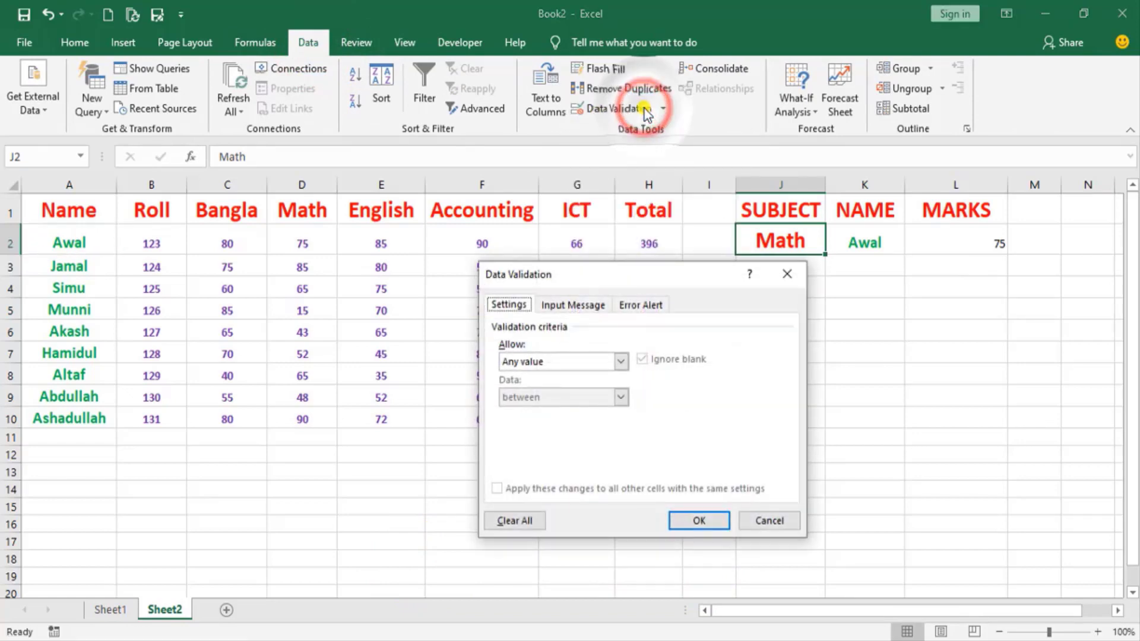
drag(646, 283, 541, 230)
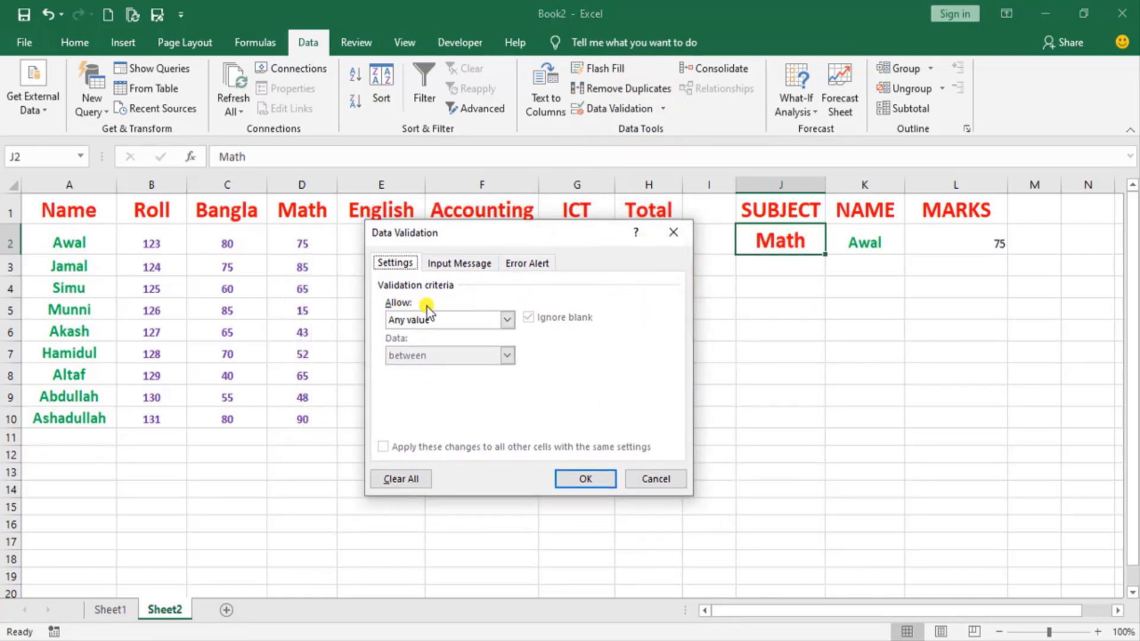
click(509, 321)
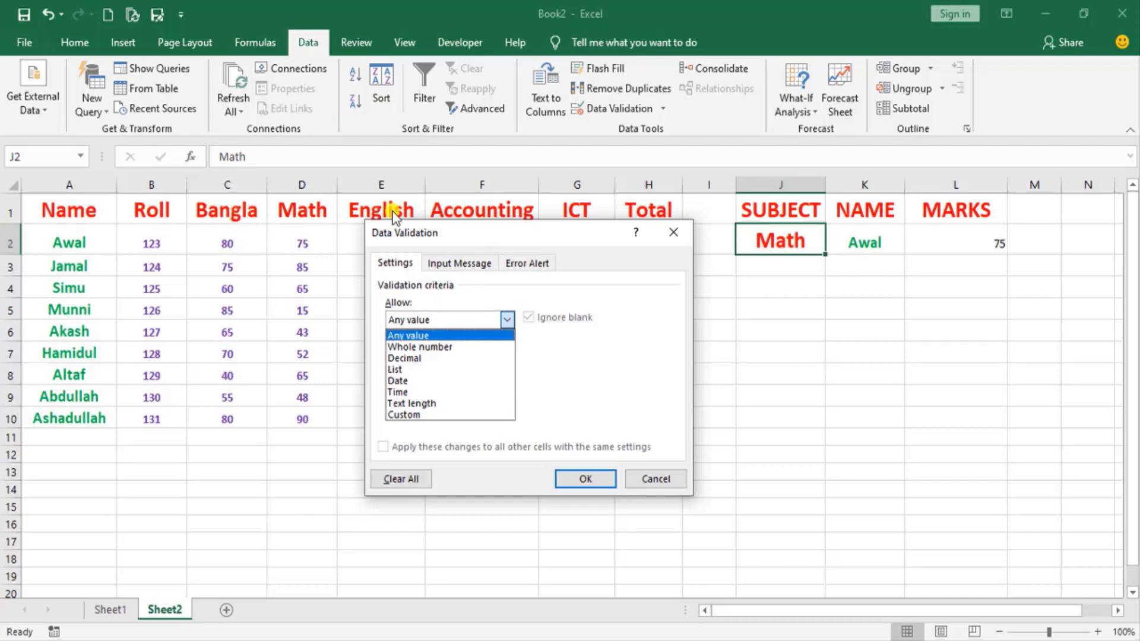
click(416, 370)
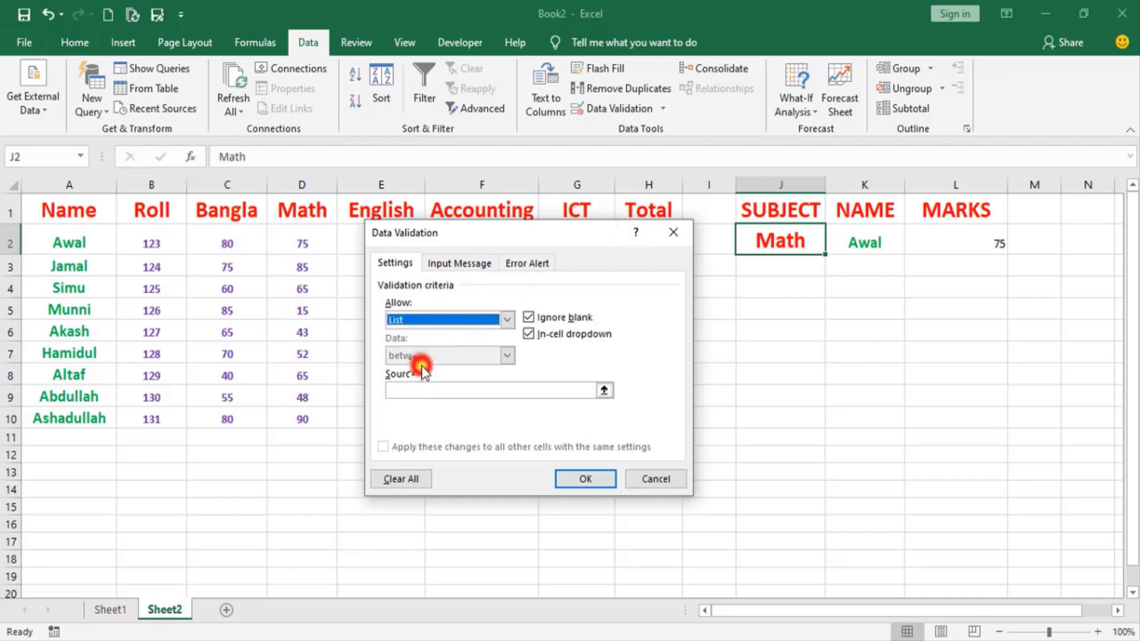
drag(531, 232, 566, 273)
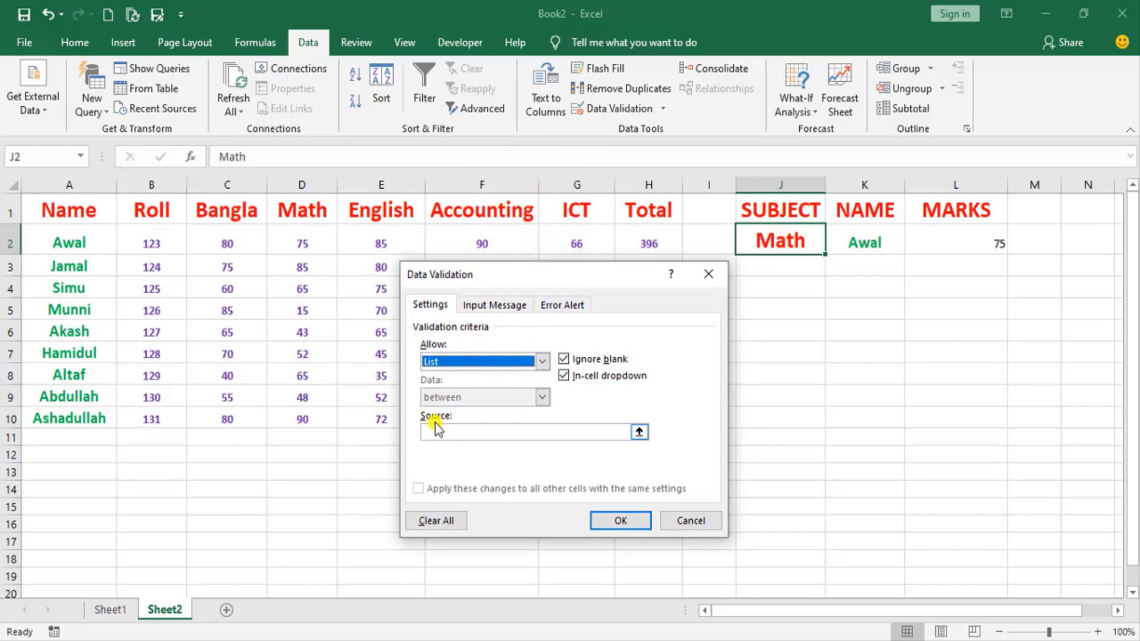
click(462, 433)
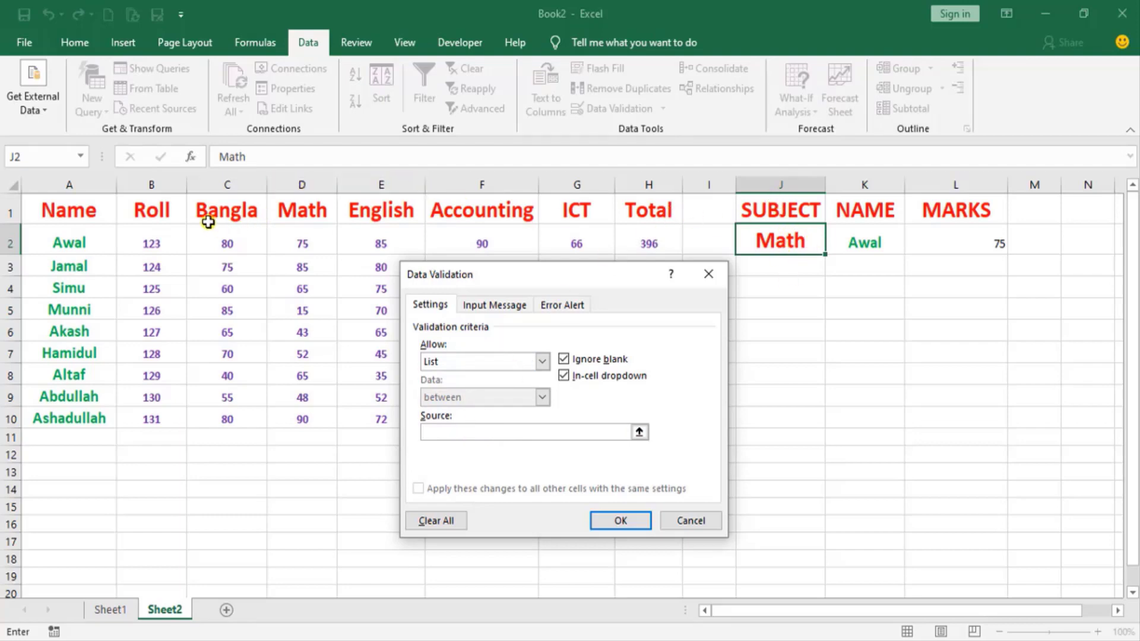
drag(203, 211, 657, 217)
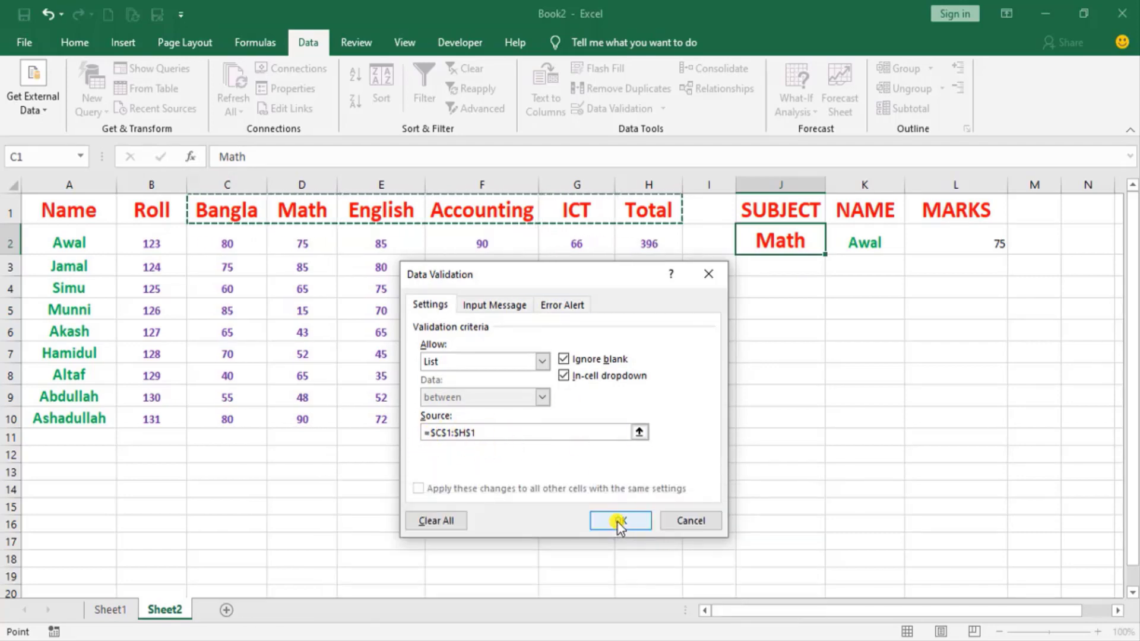
click(619, 522)
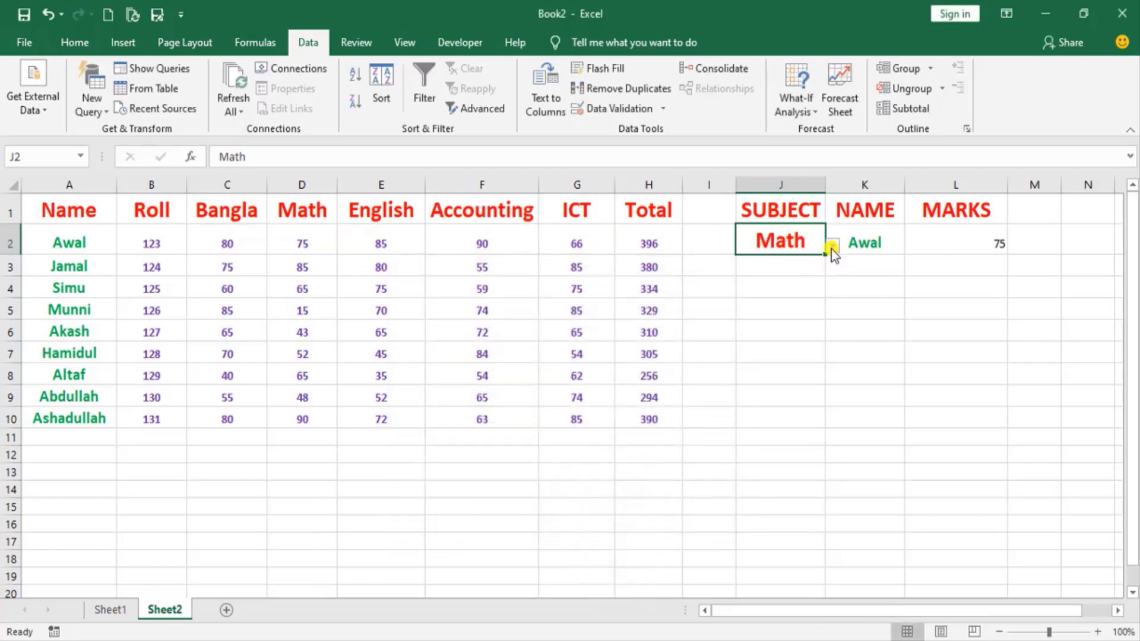
Step: Pick English, then Accounting from J2's drop-down, making MARKS show 90
click(835, 251)
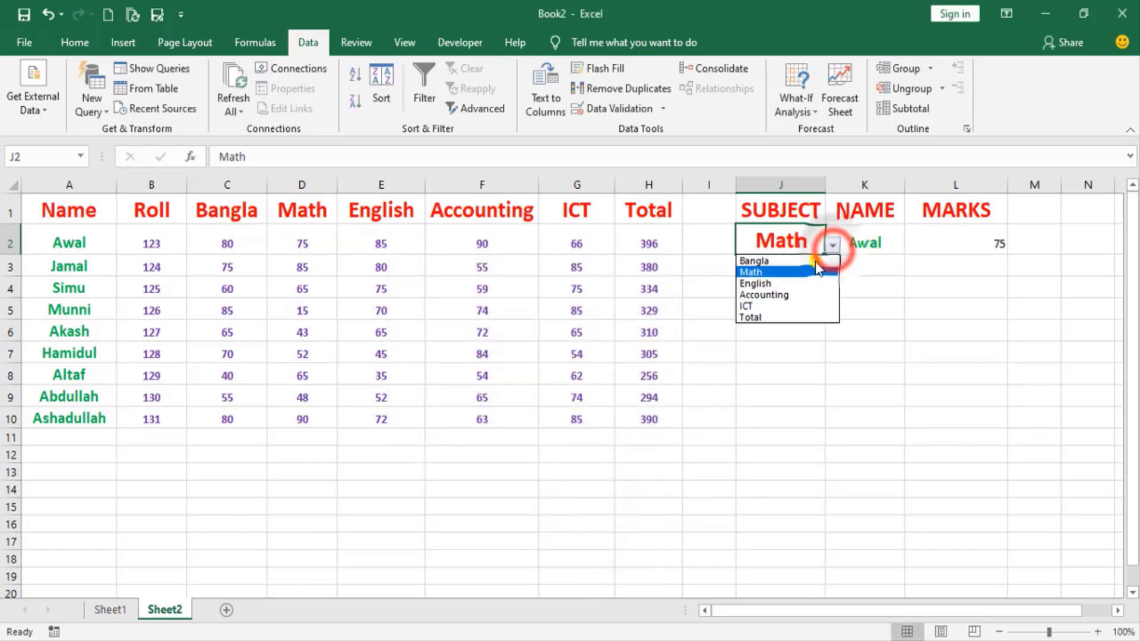
click(771, 284)
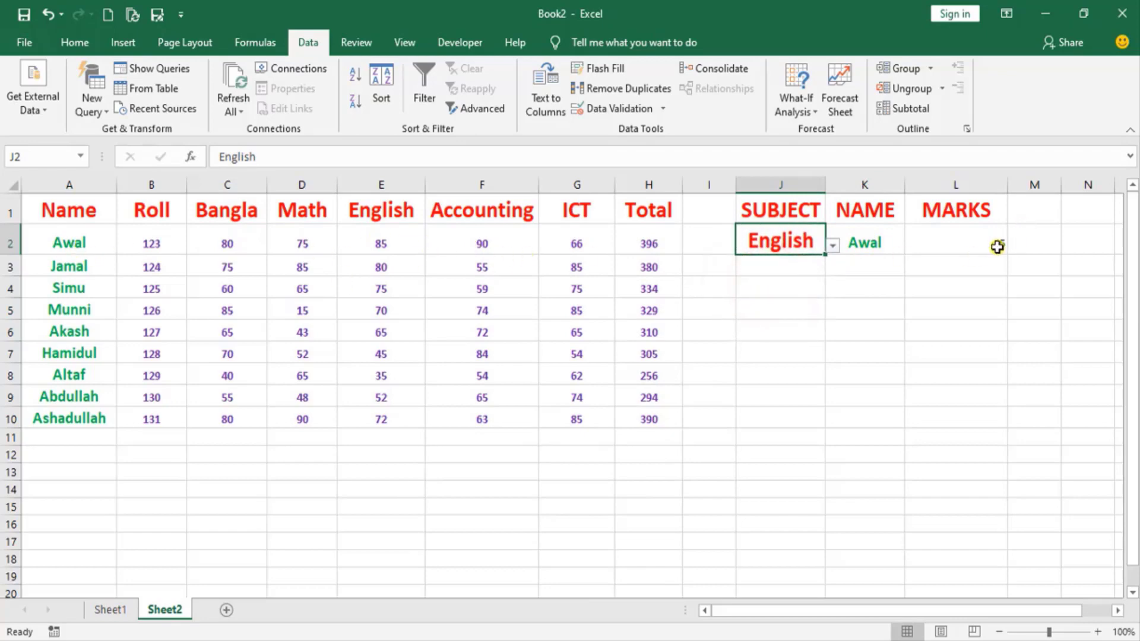
click(833, 245)
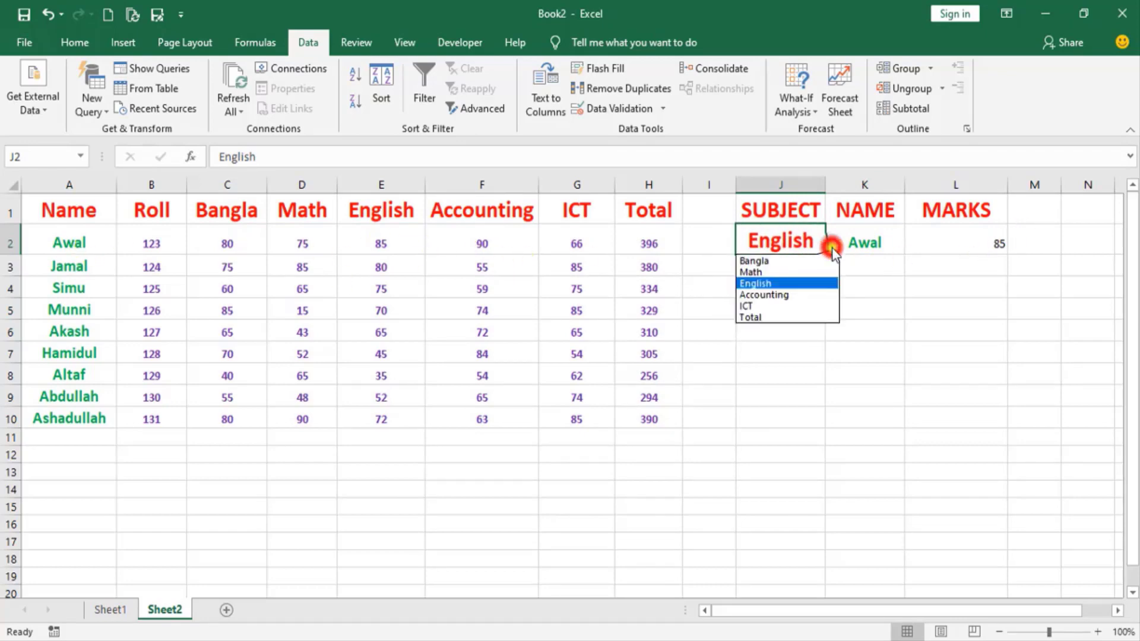
click(772, 295)
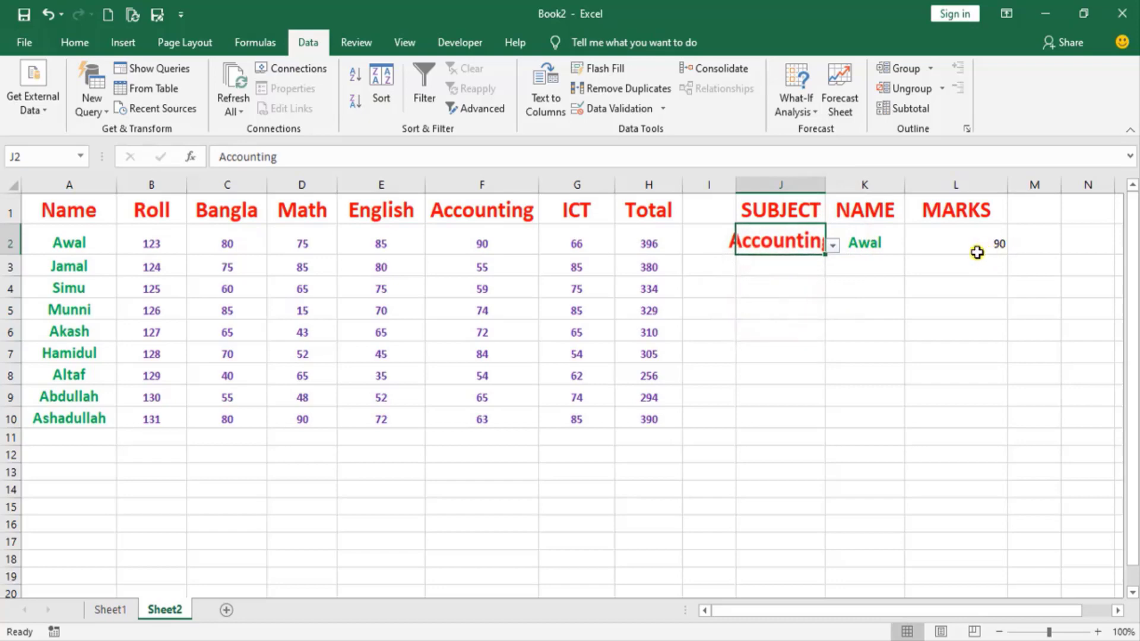
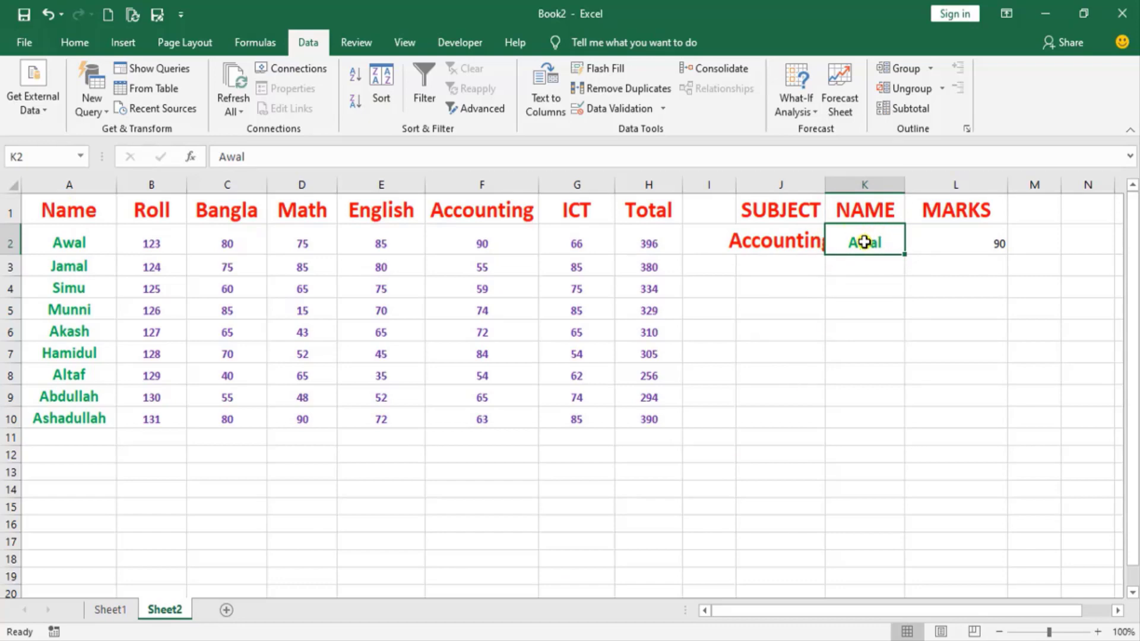
Step: Give K2 a List data validation sourced from $A$2:$A$10, then open its name dropdown
click(632, 110)
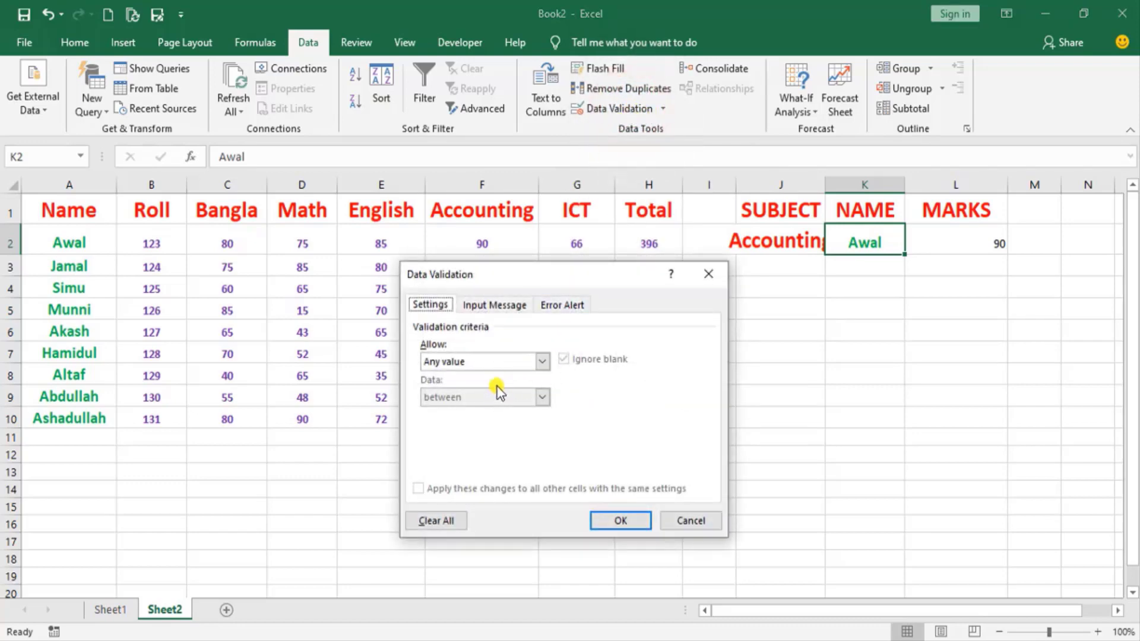
click(540, 362)
click(454, 412)
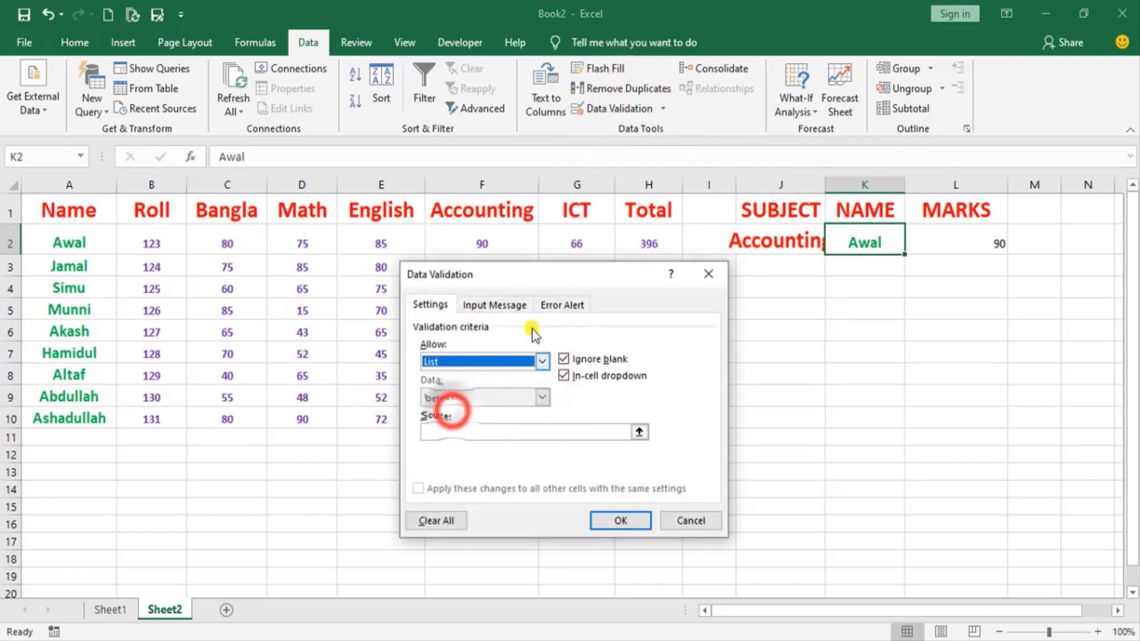
click(524, 432)
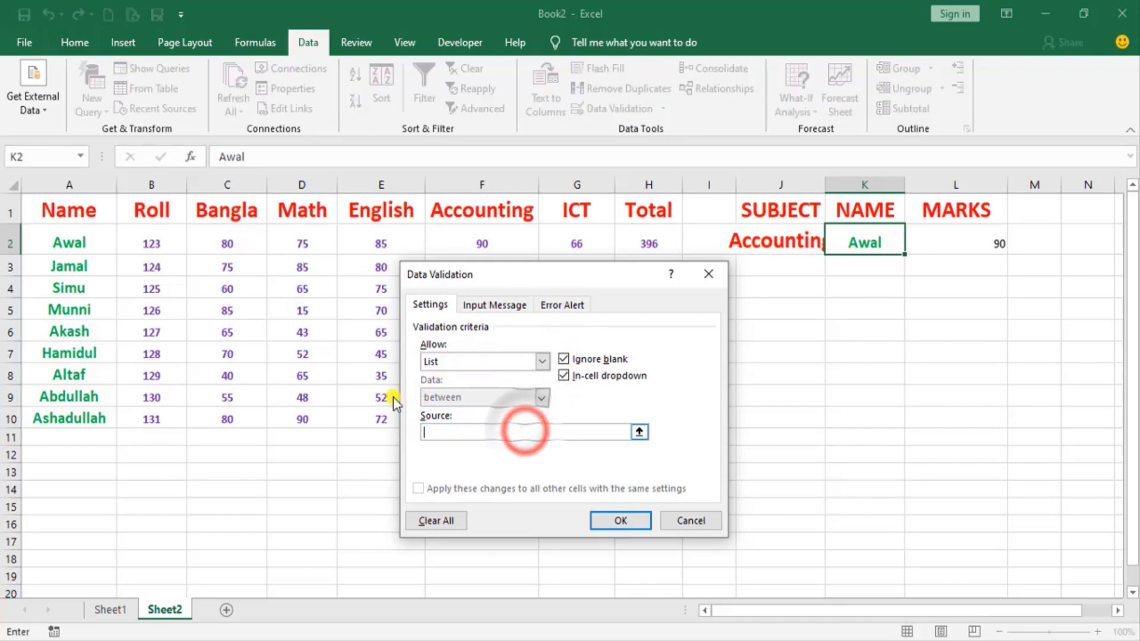
drag(33, 239, 52, 409)
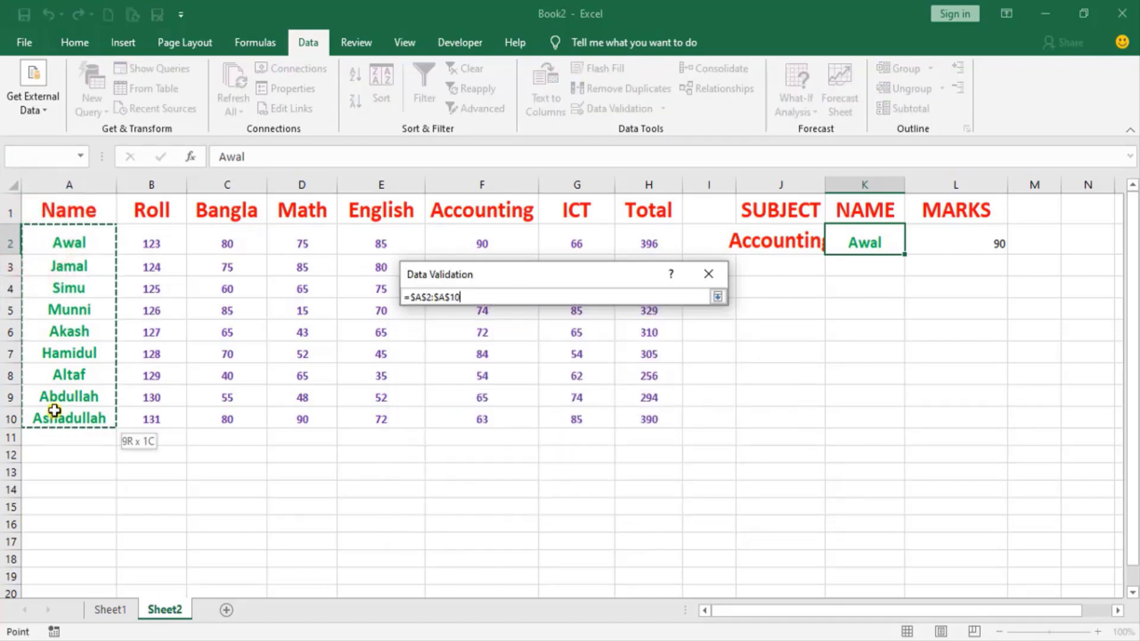
click(631, 522)
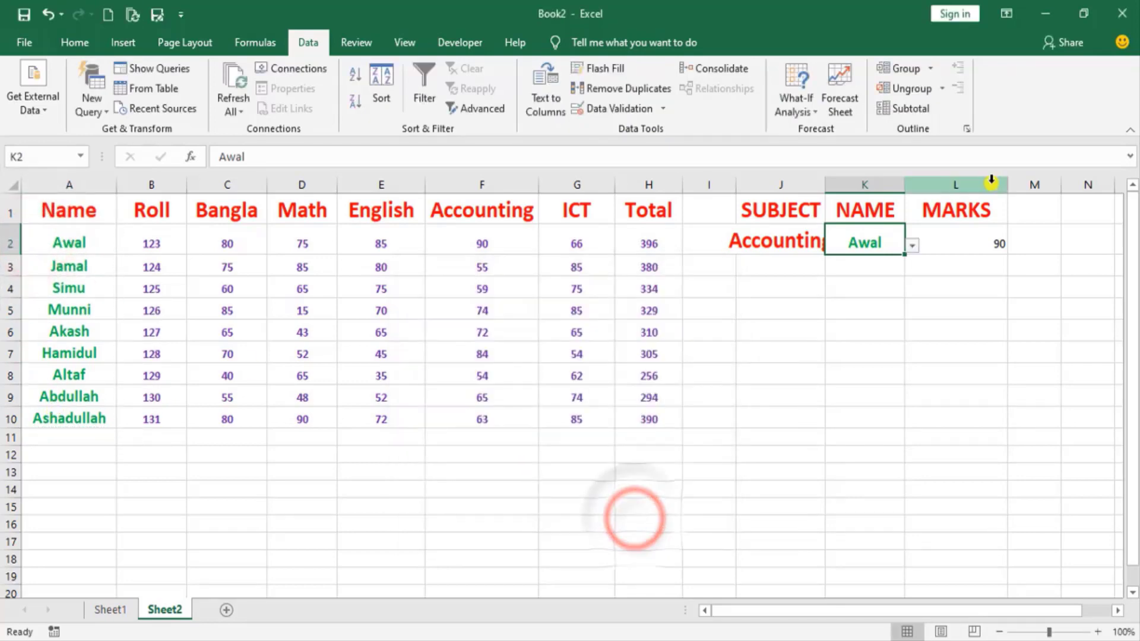
click(913, 246)
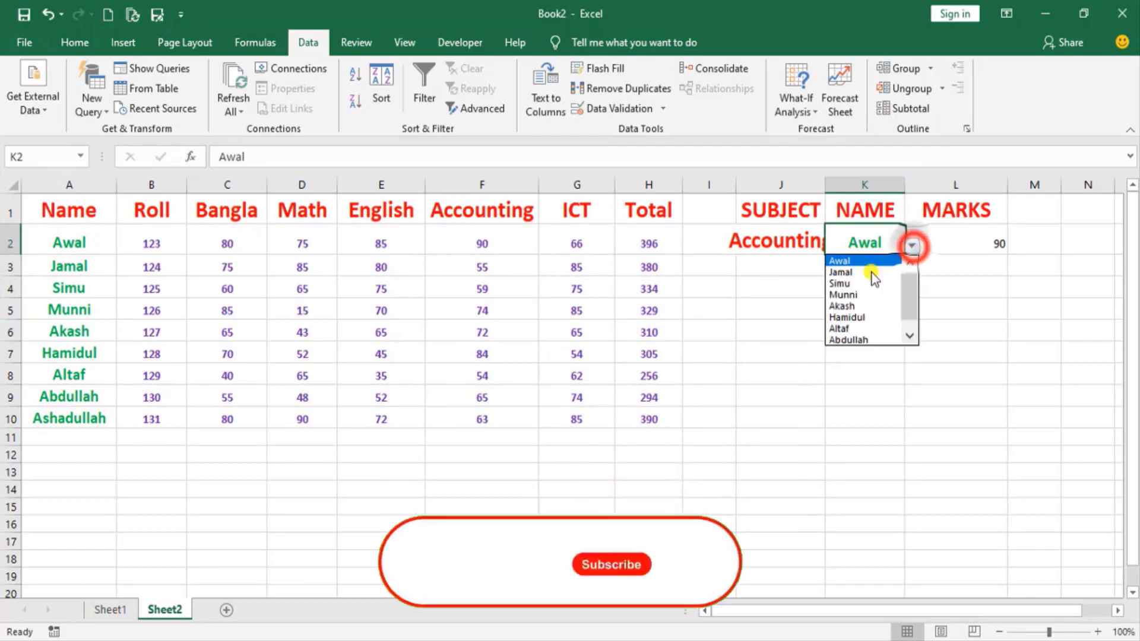
Step: Choose Akash as the name in K2
click(844, 301)
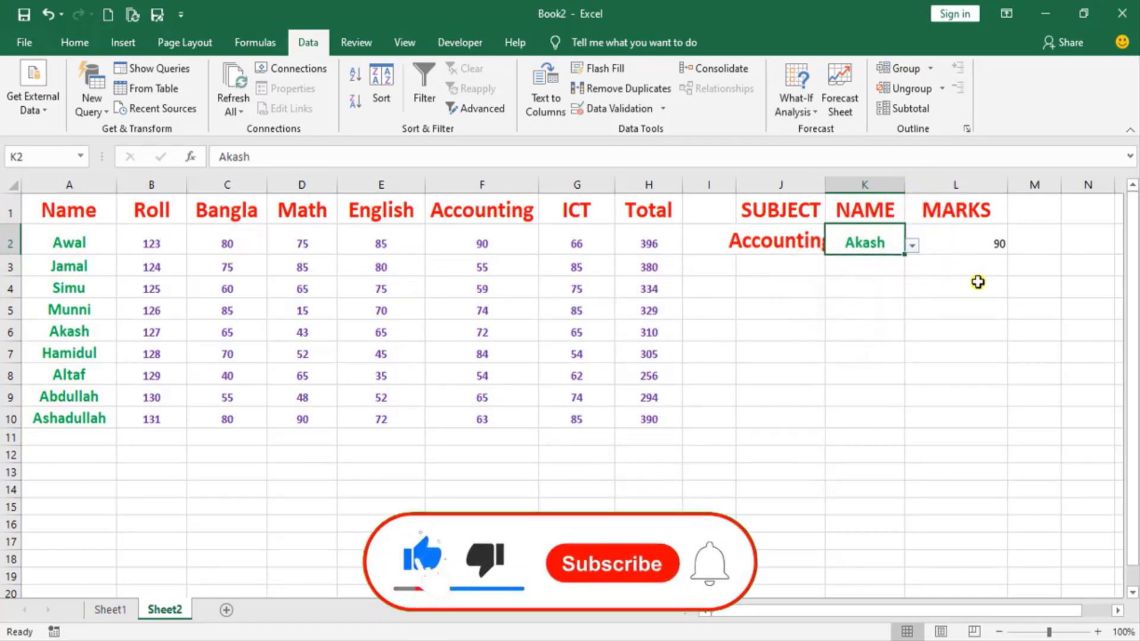
click(74, 381)
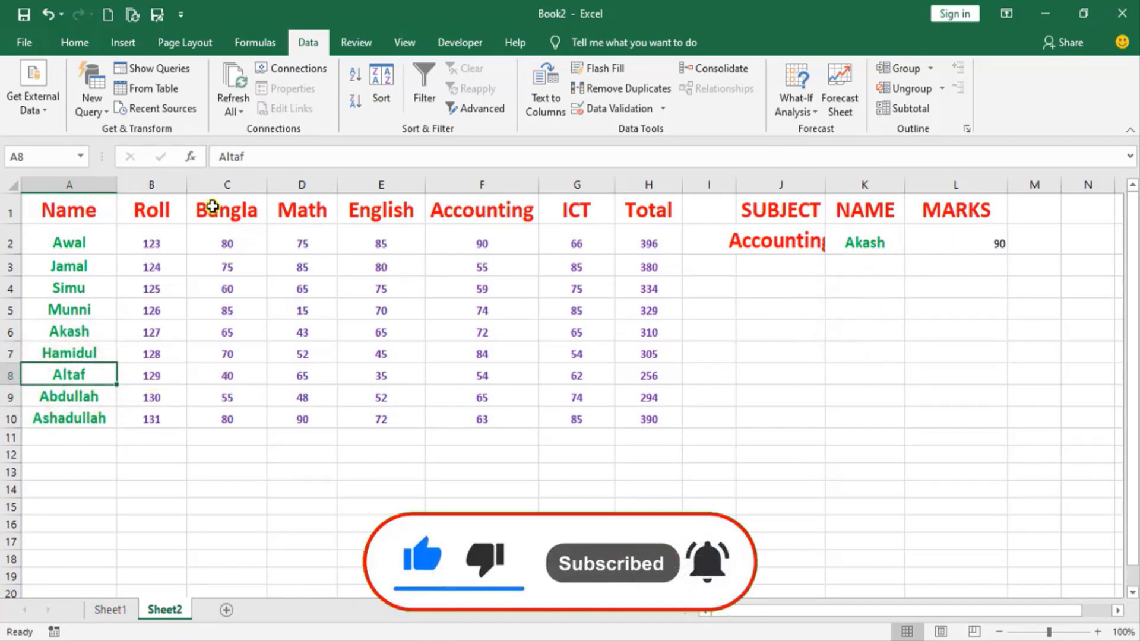
click(230, 386)
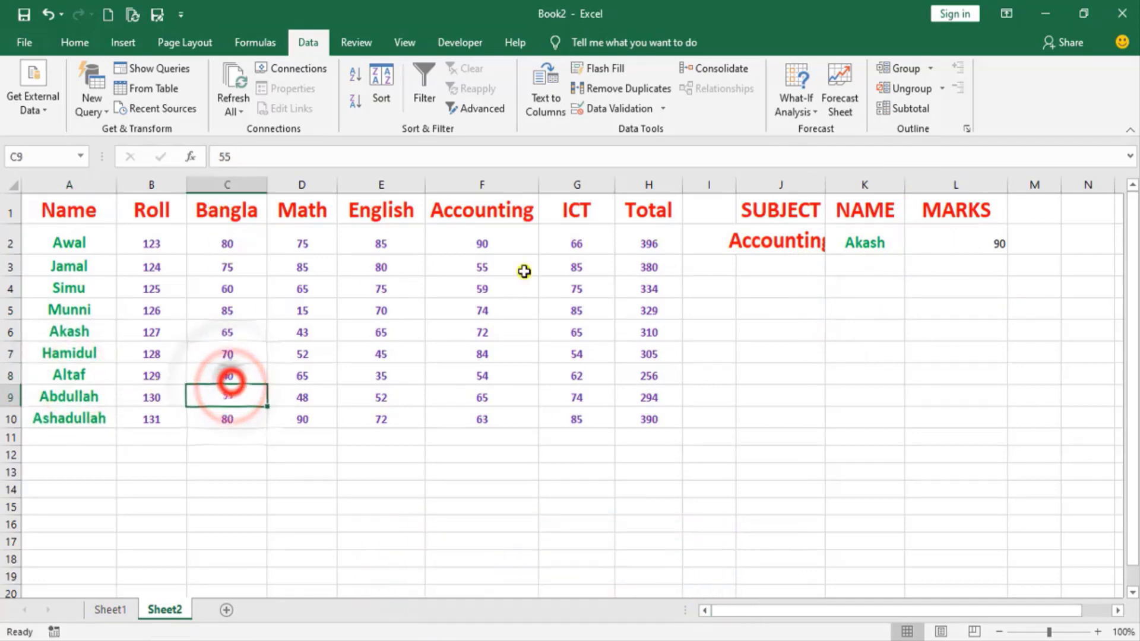
Step: Widen column J so subjects fit, then set the J2 subject to Bangla
click(821, 234)
drag(825, 184, 850, 179)
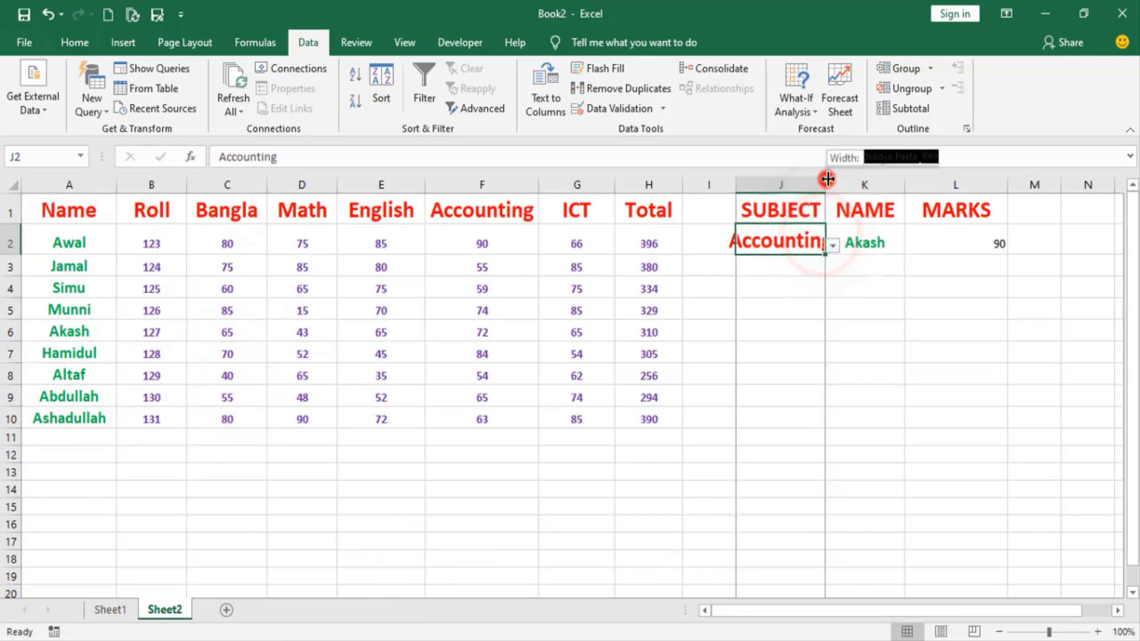
click(857, 246)
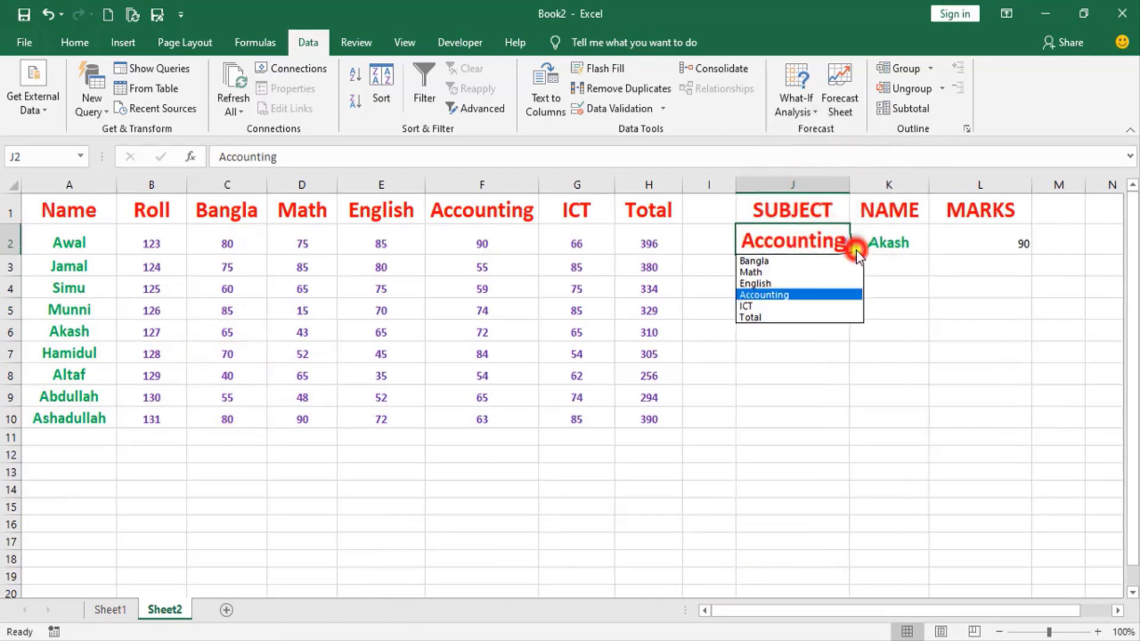
click(768, 264)
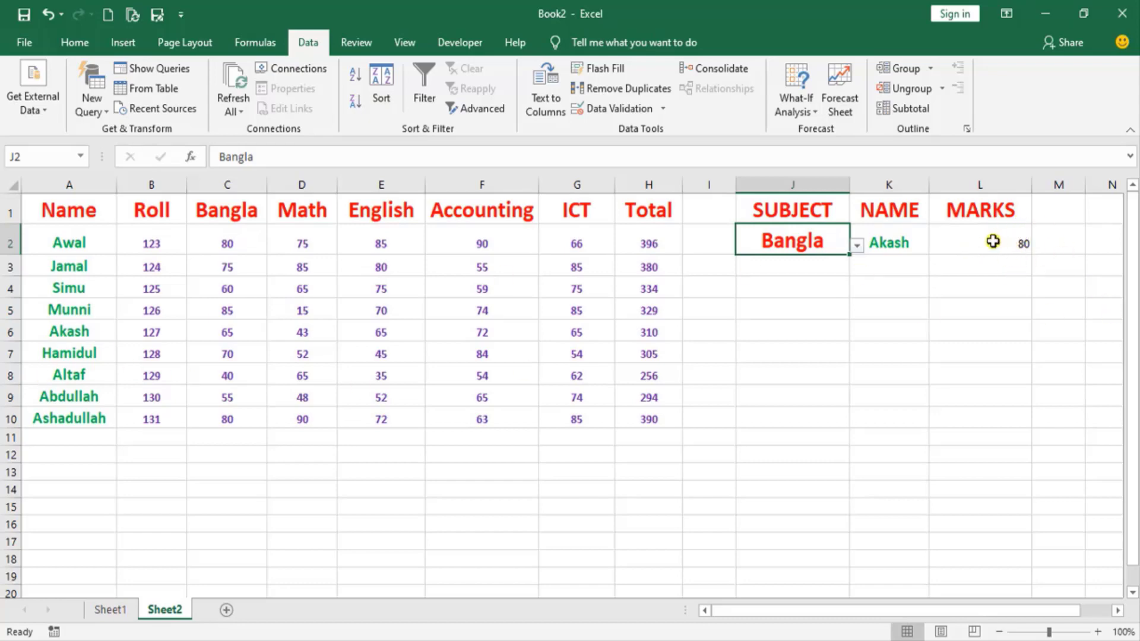
Step: Inspect L2's HLOOKUP formula, marking how rows count down to Altaf's row 8
click(999, 245)
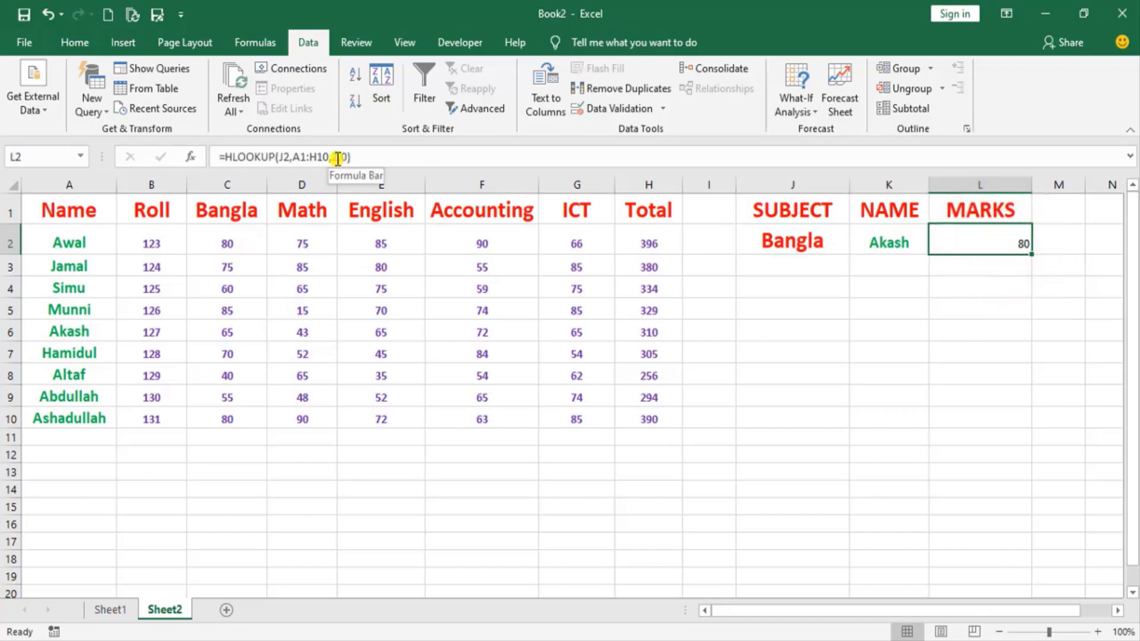
click(205, 143)
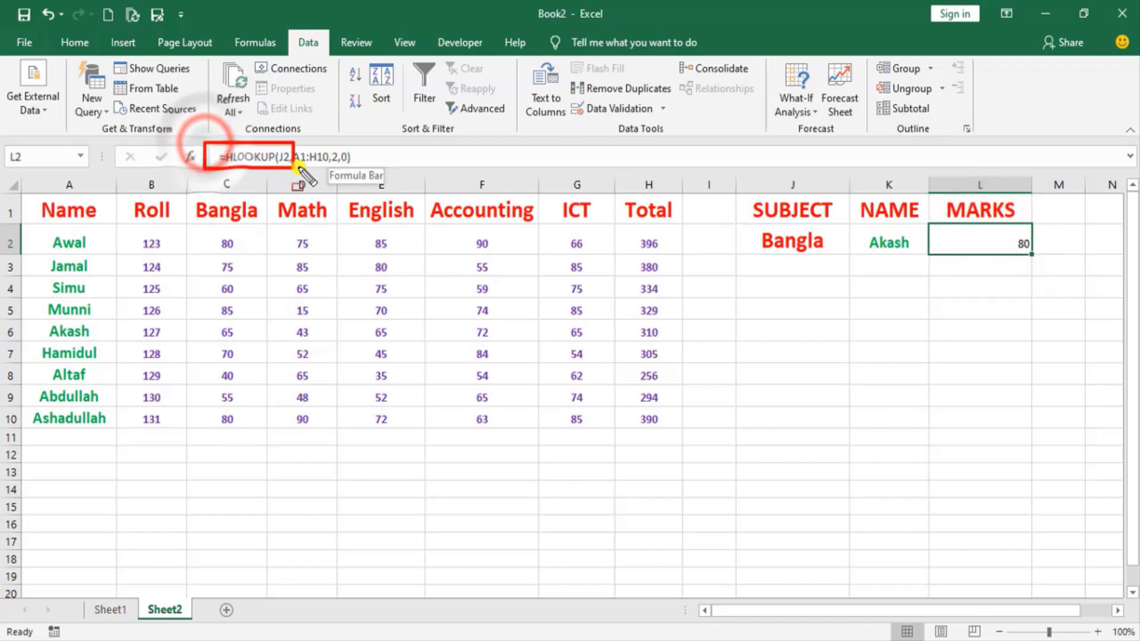
drag(205, 144, 372, 170)
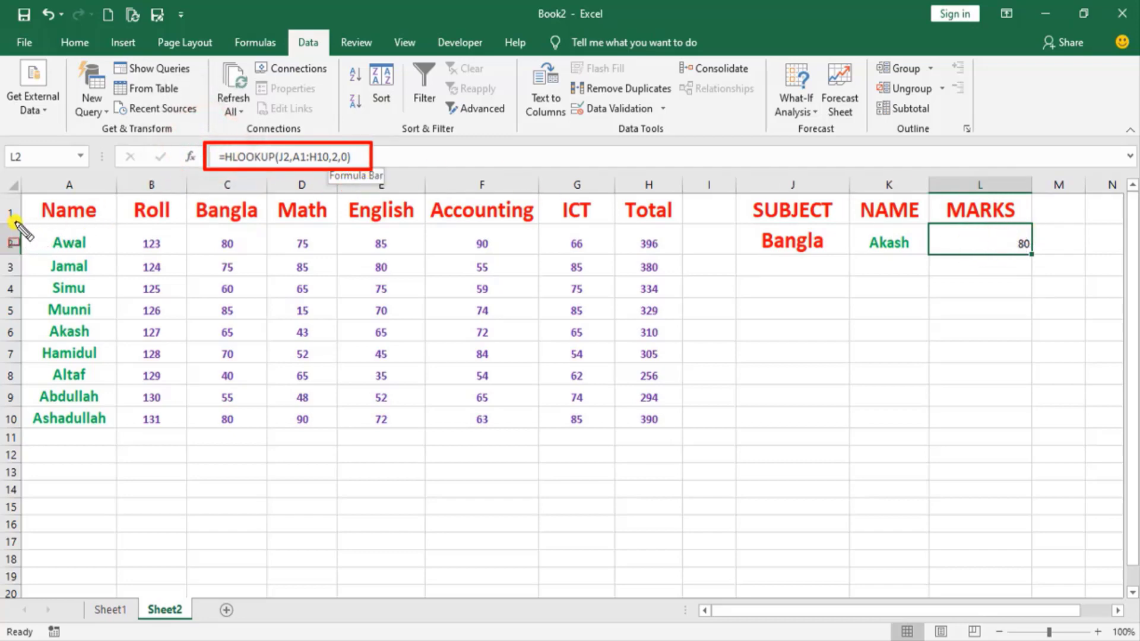
drag(16, 225, 122, 252)
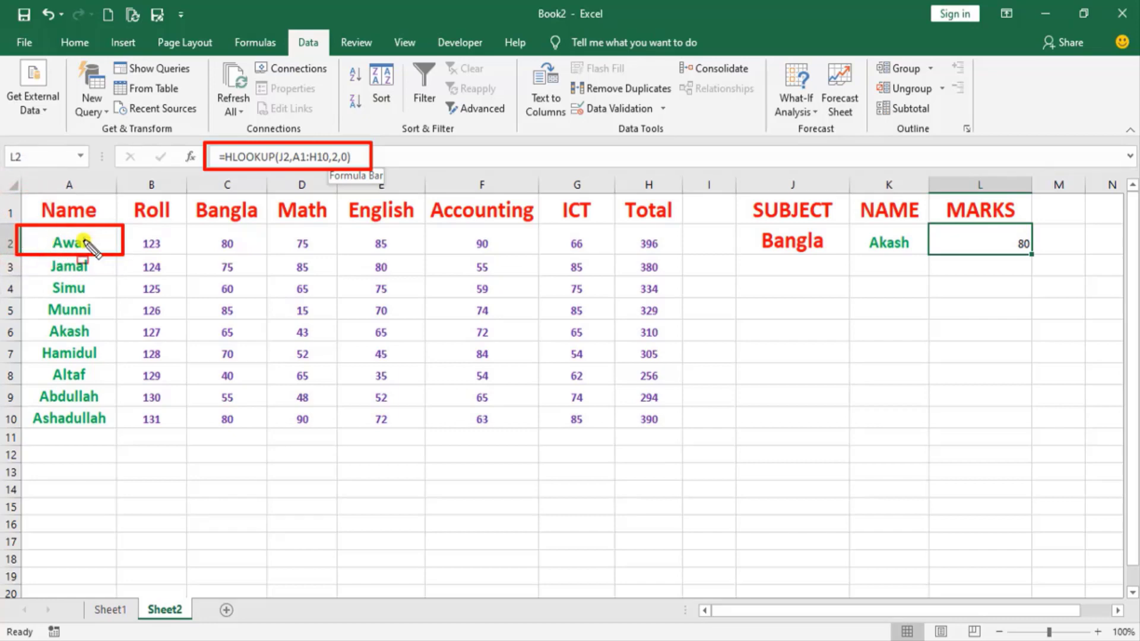
drag(1, 225, 24, 256)
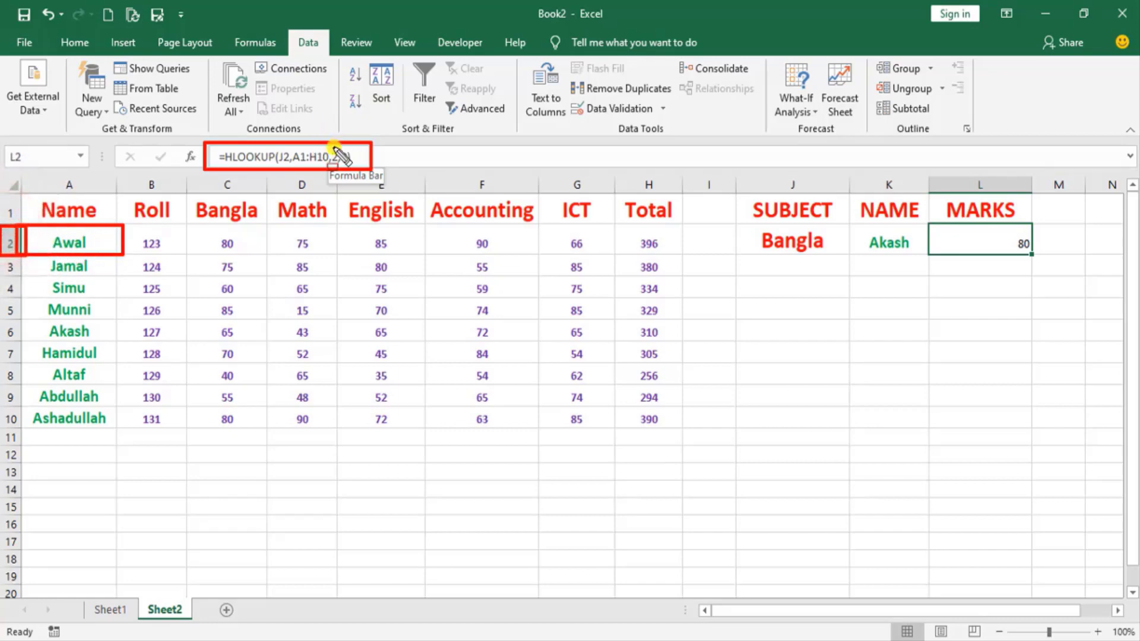
drag(326, 148, 336, 168)
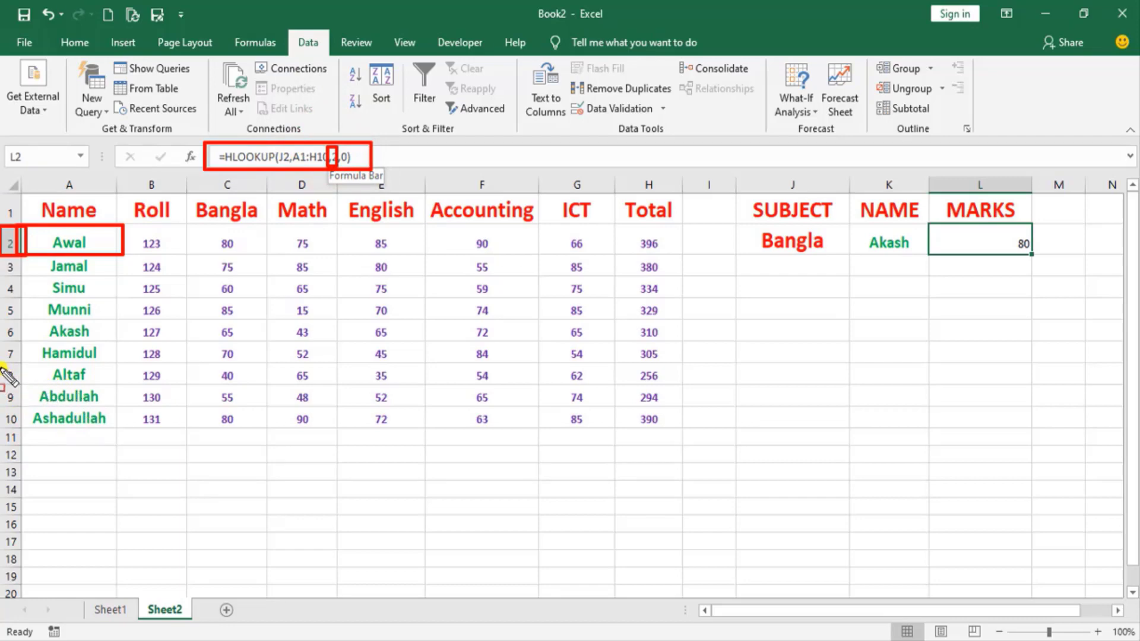
drag(1, 365, 94, 389)
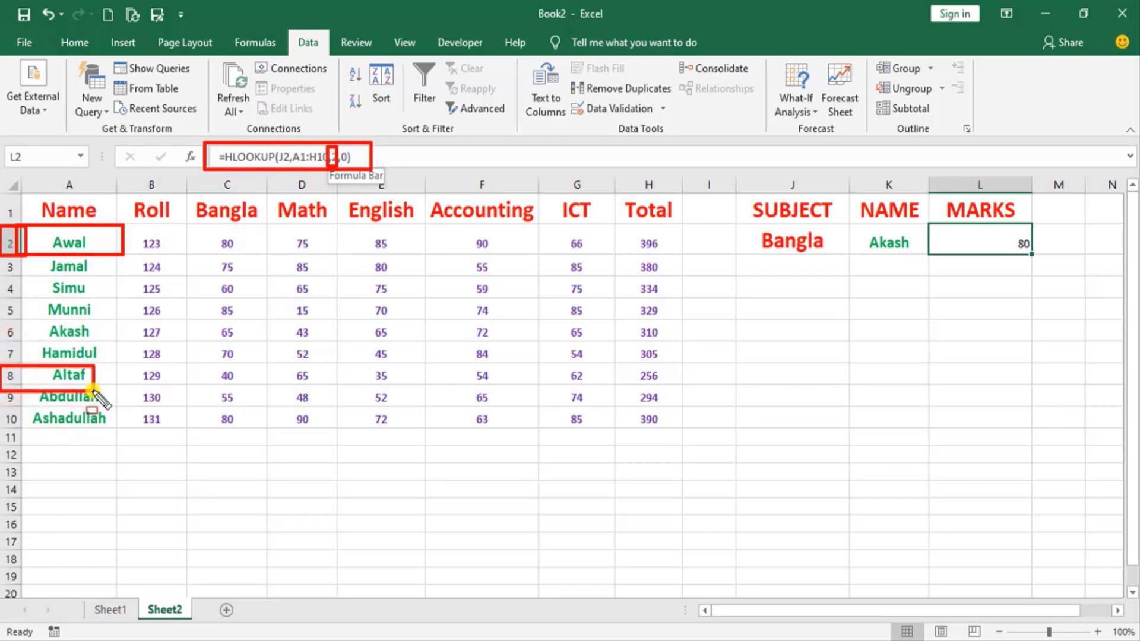
key(Escape)
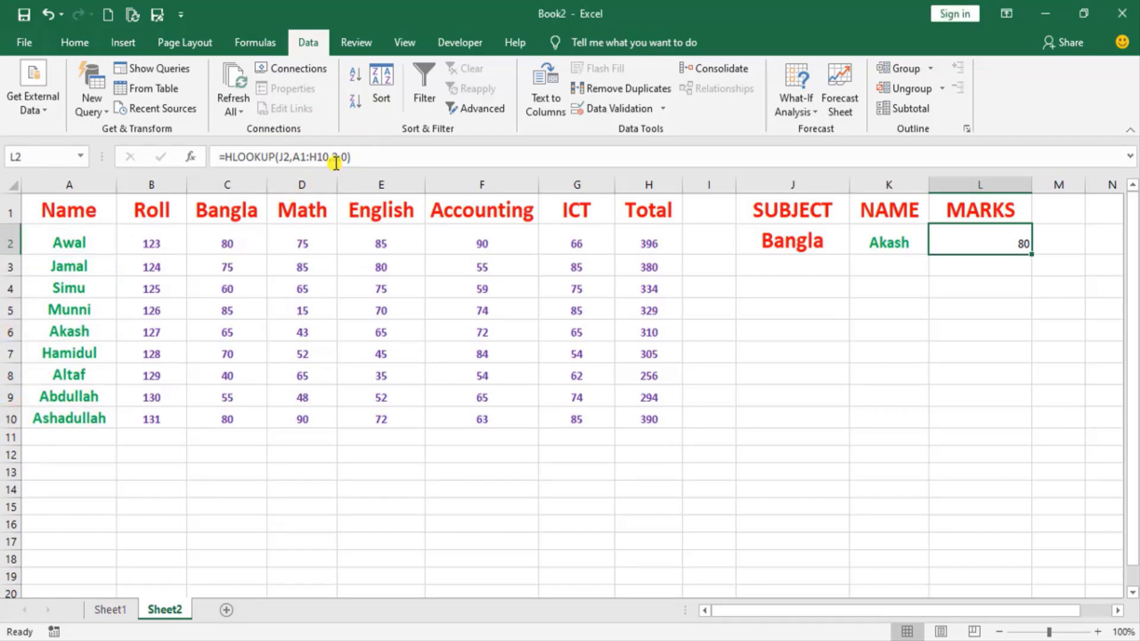
Step: Change the row index to 8 so L2 reads =HLOOKUP(J2,A1:H10,8,0)
click(336, 157)
key(BackSpace)
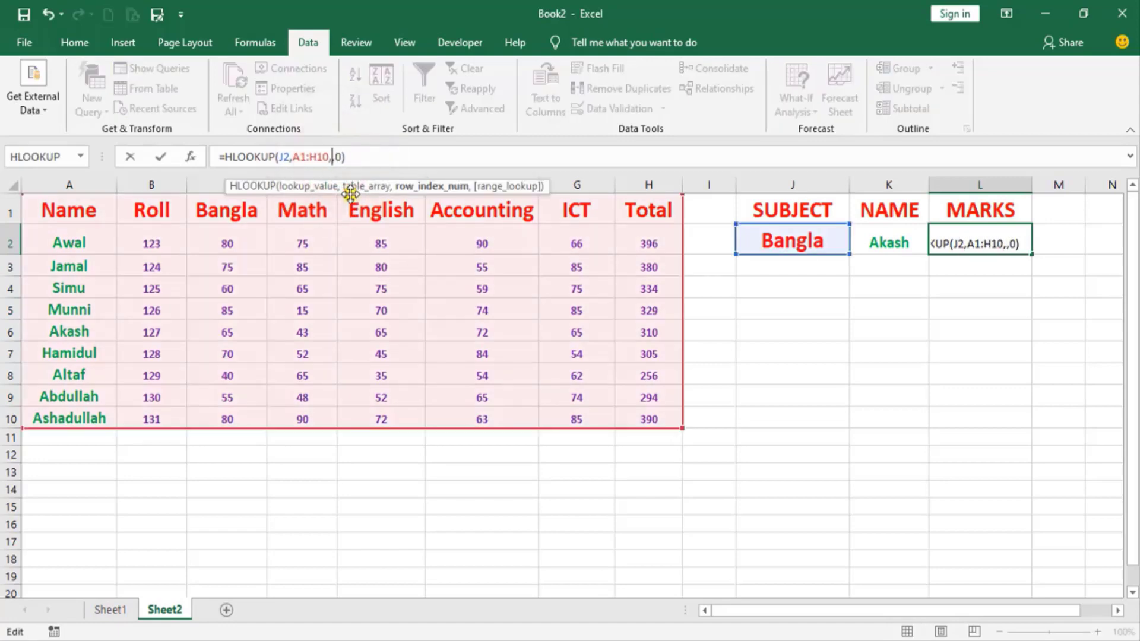
text(8)
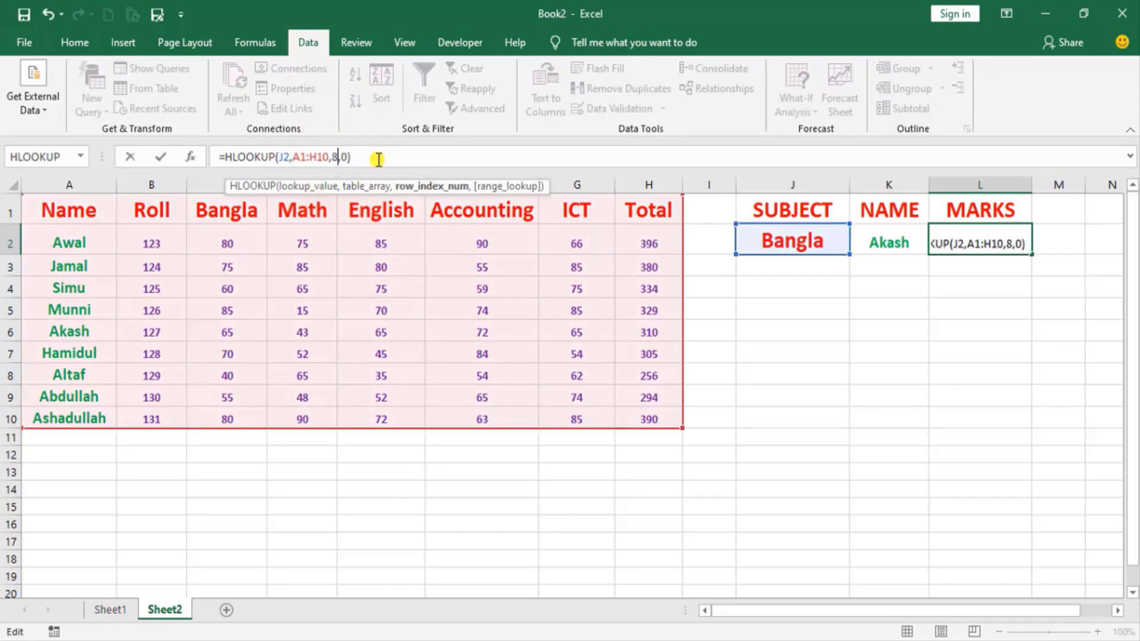
key(Return)
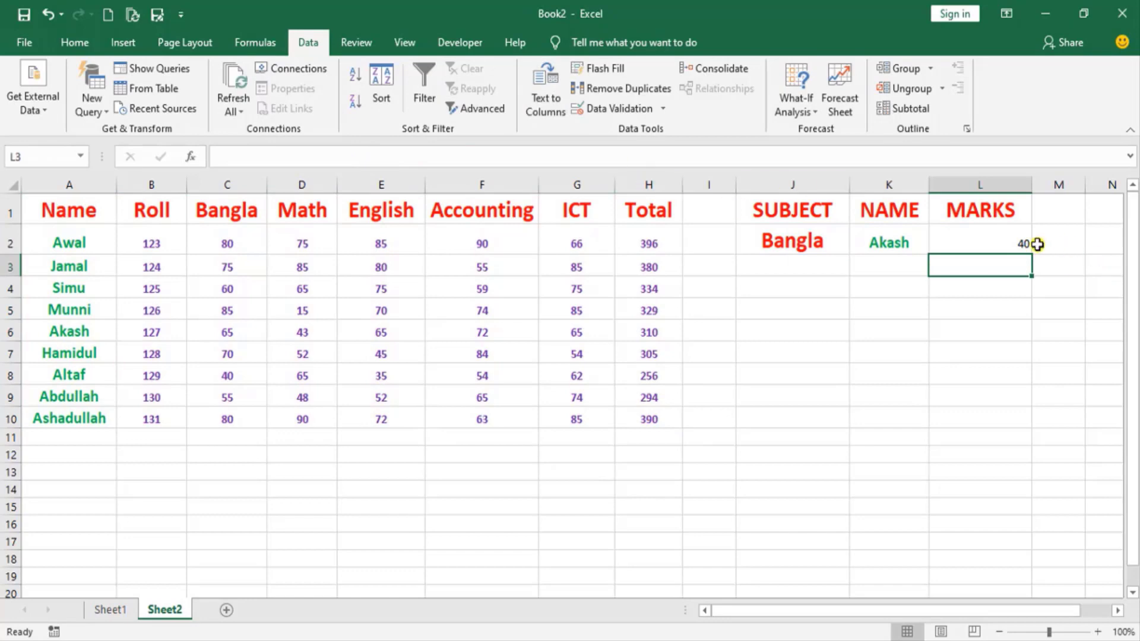
Step: Choose Altaf as the name in K2's dropdown
click(1015, 242)
click(83, 376)
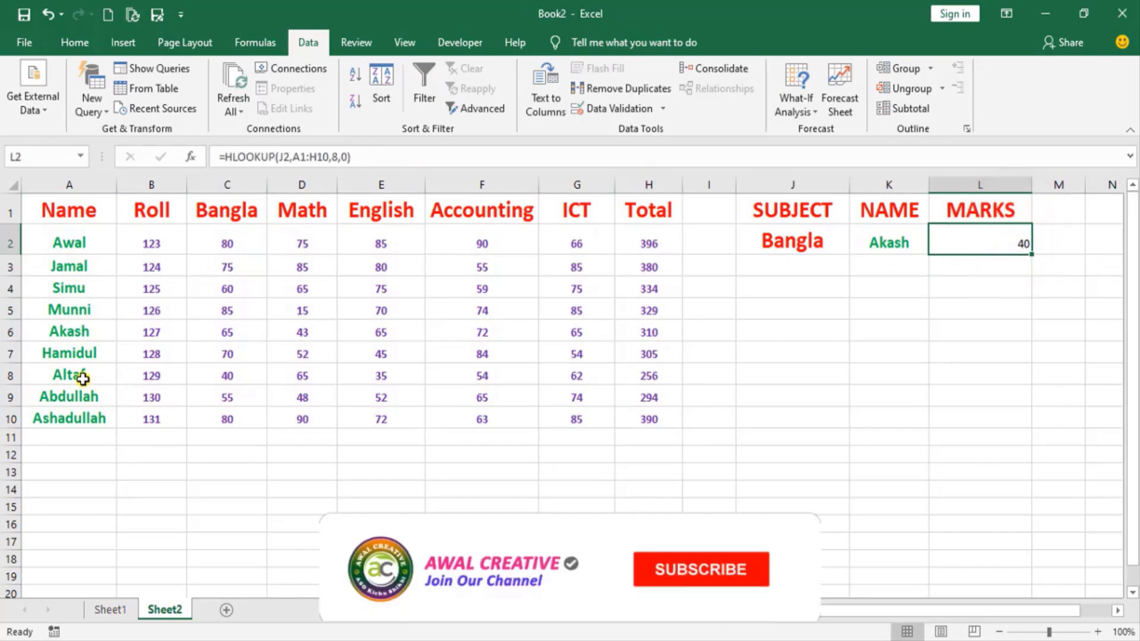
click(889, 243)
click(936, 244)
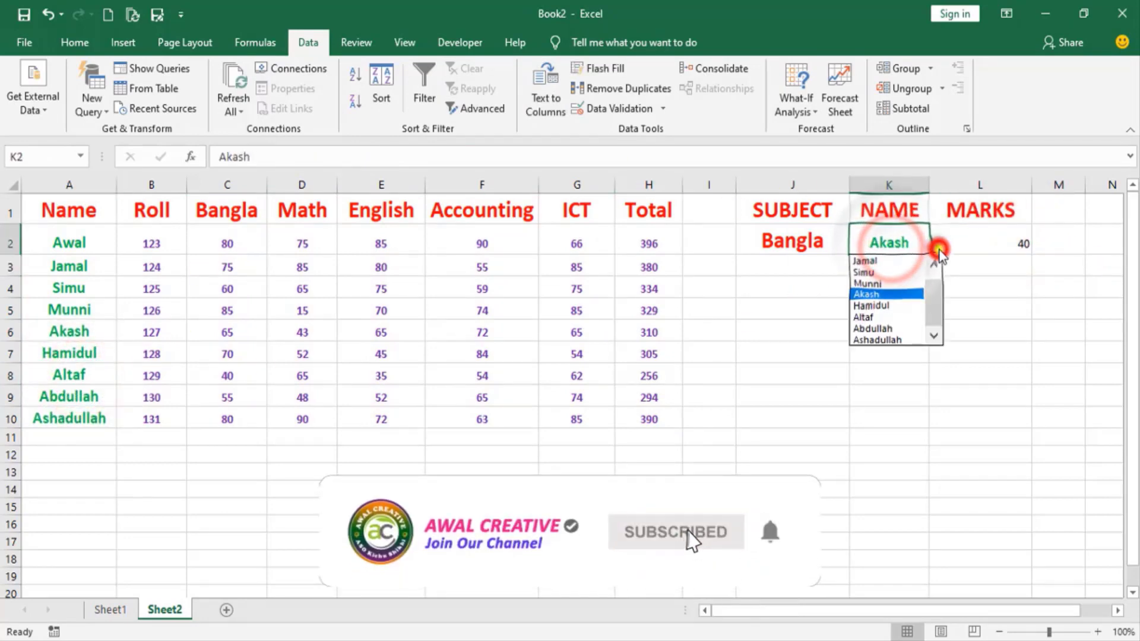
click(875, 316)
Step: Switch J2's subject through Math, Accounting and Total, where MARKS shows 256
click(834, 240)
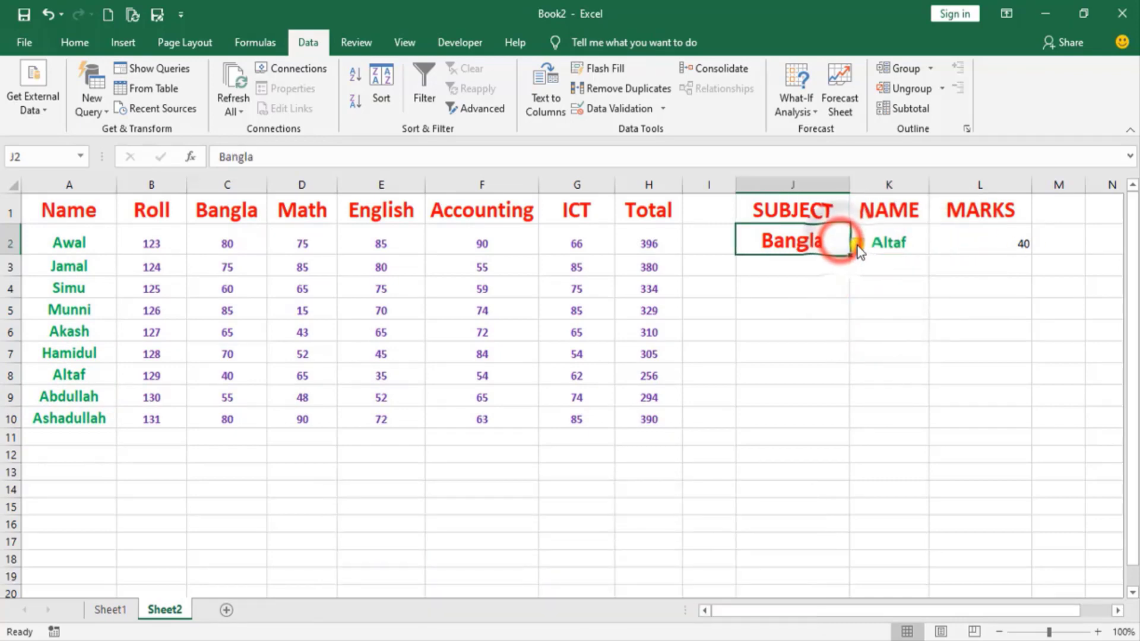
click(857, 246)
click(751, 272)
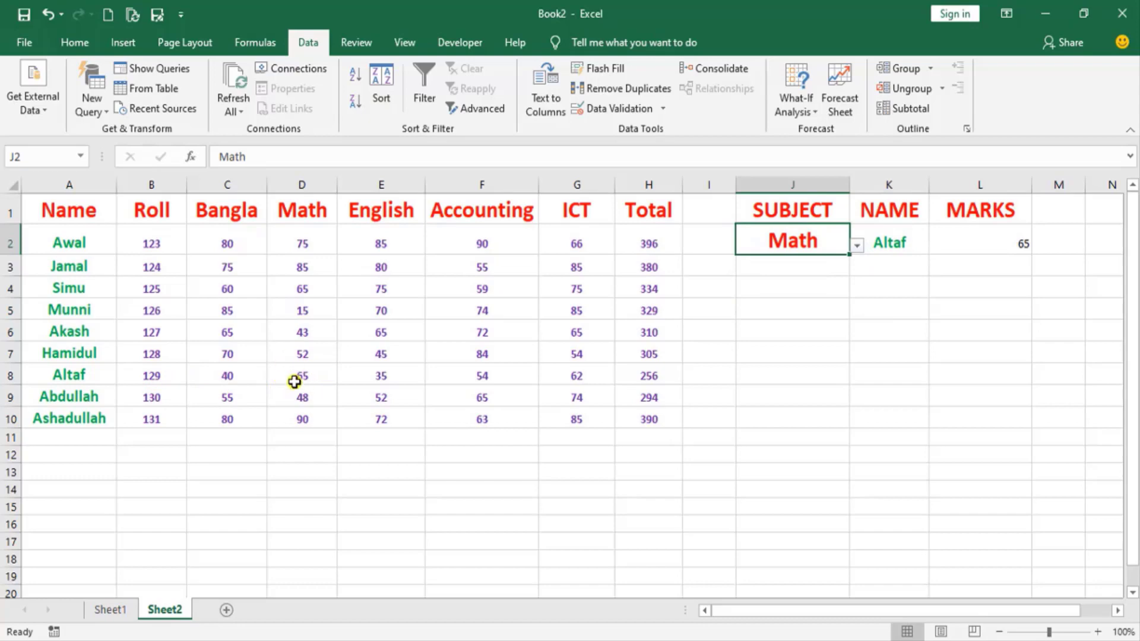
click(857, 244)
click(765, 294)
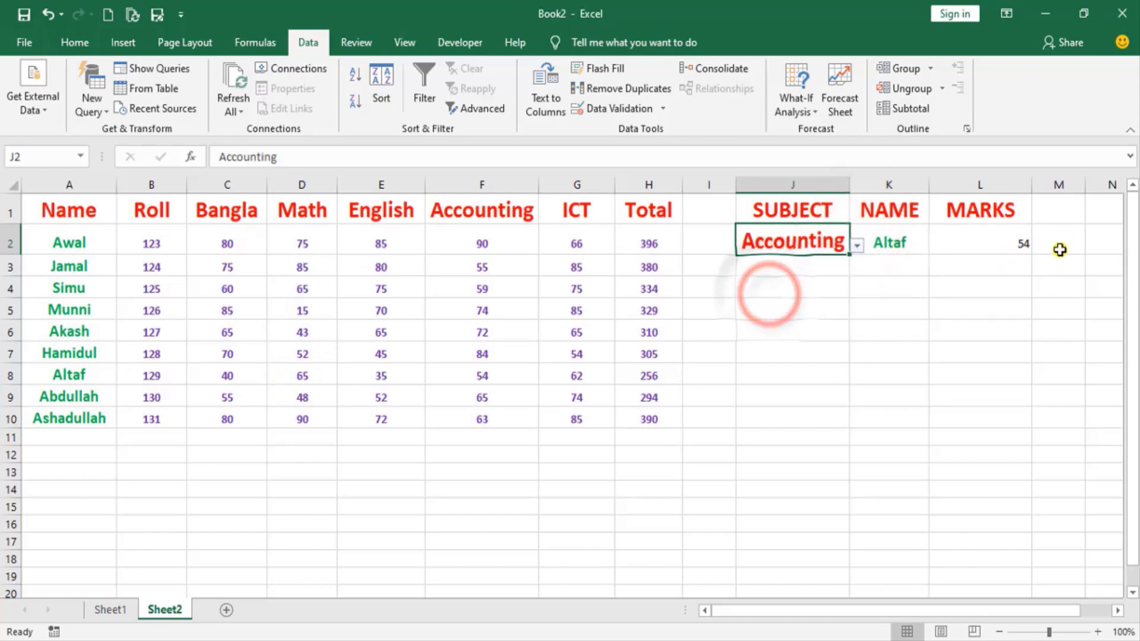
click(858, 244)
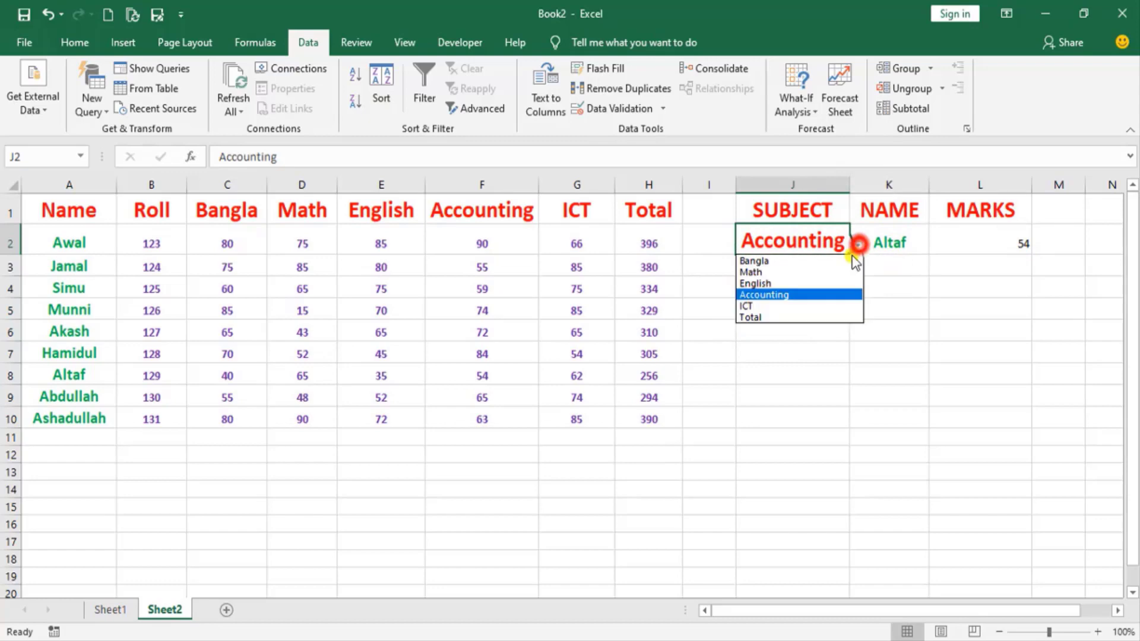
click(757, 316)
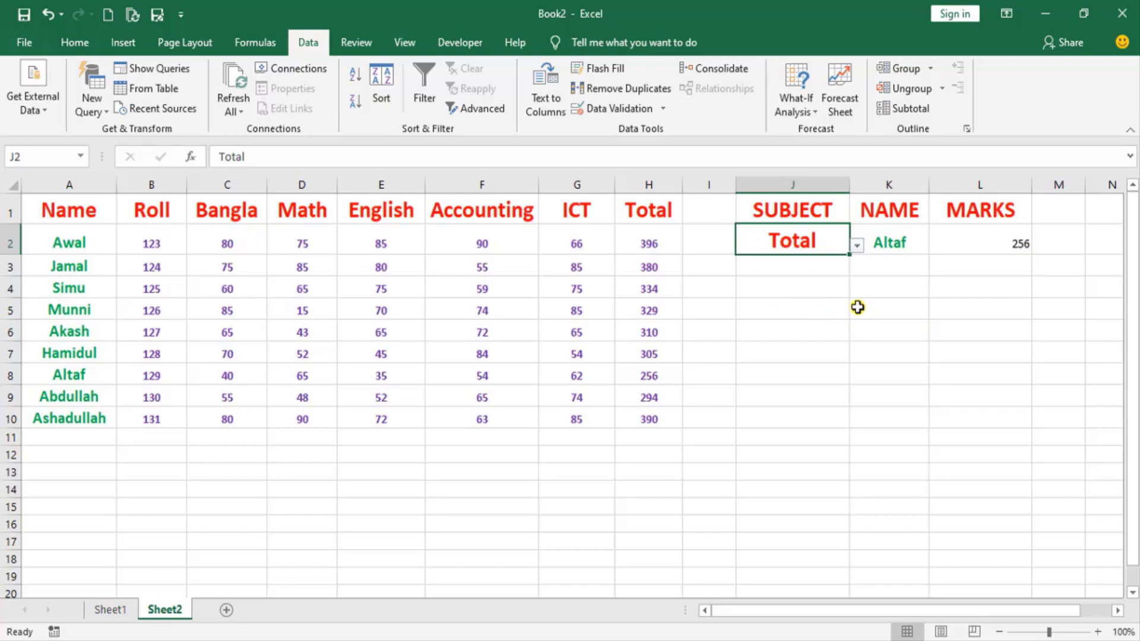
click(887, 407)
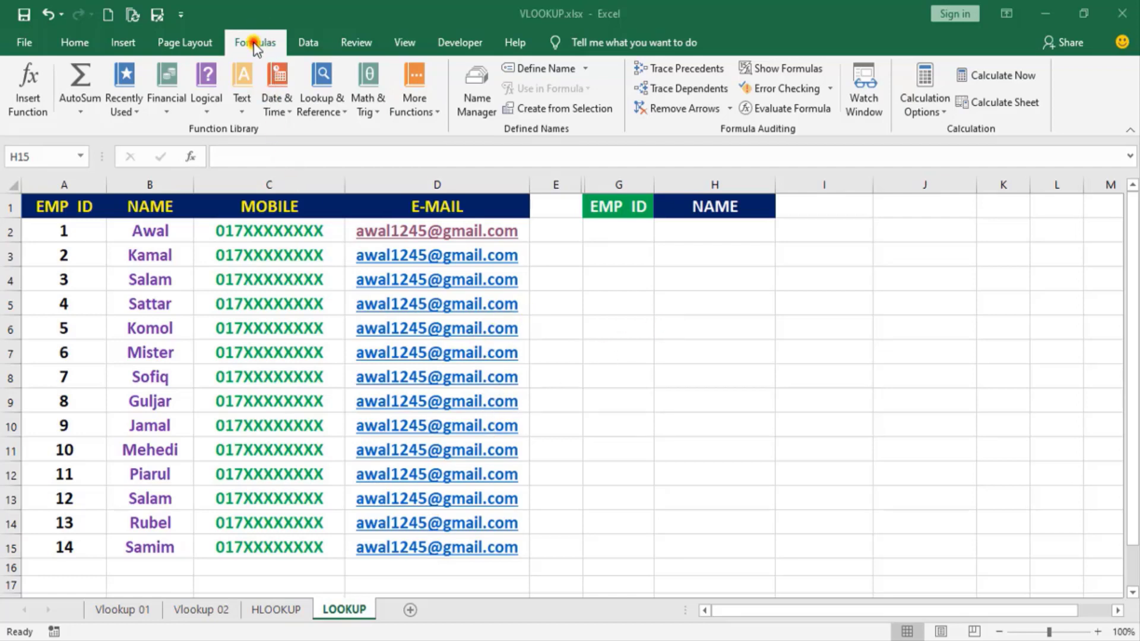
click(348, 113)
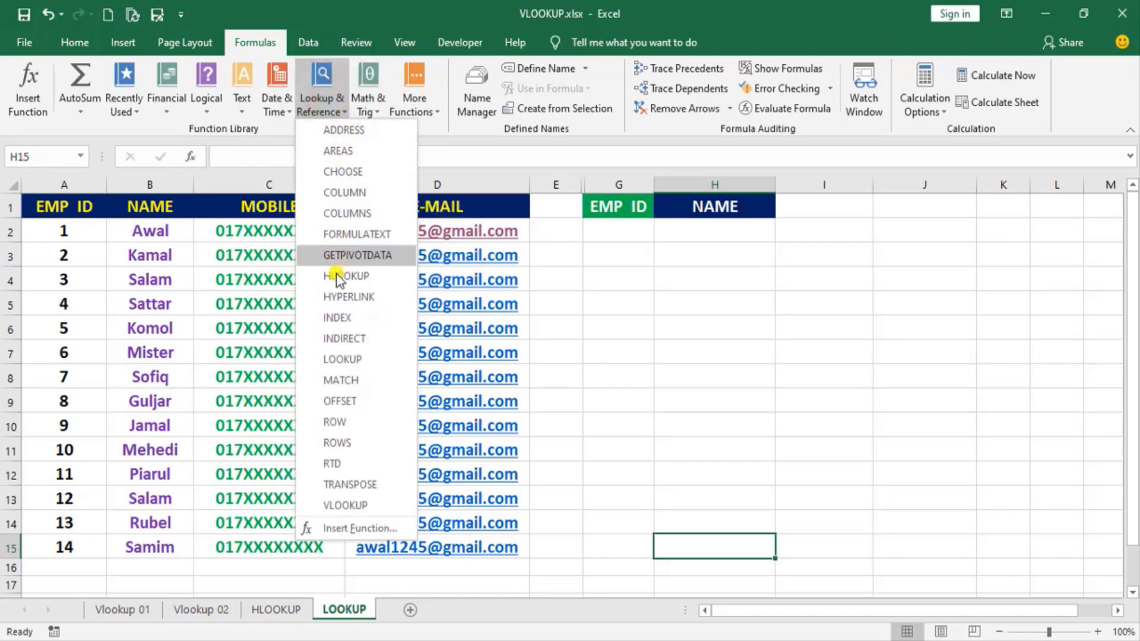
mouse_move(343, 358)
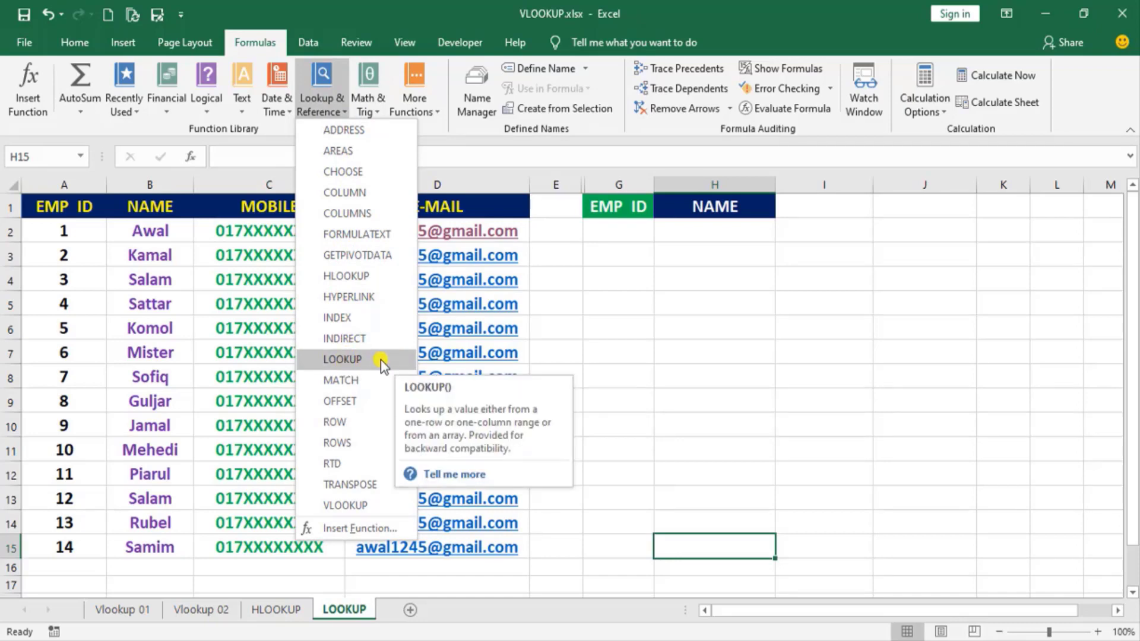
click(739, 338)
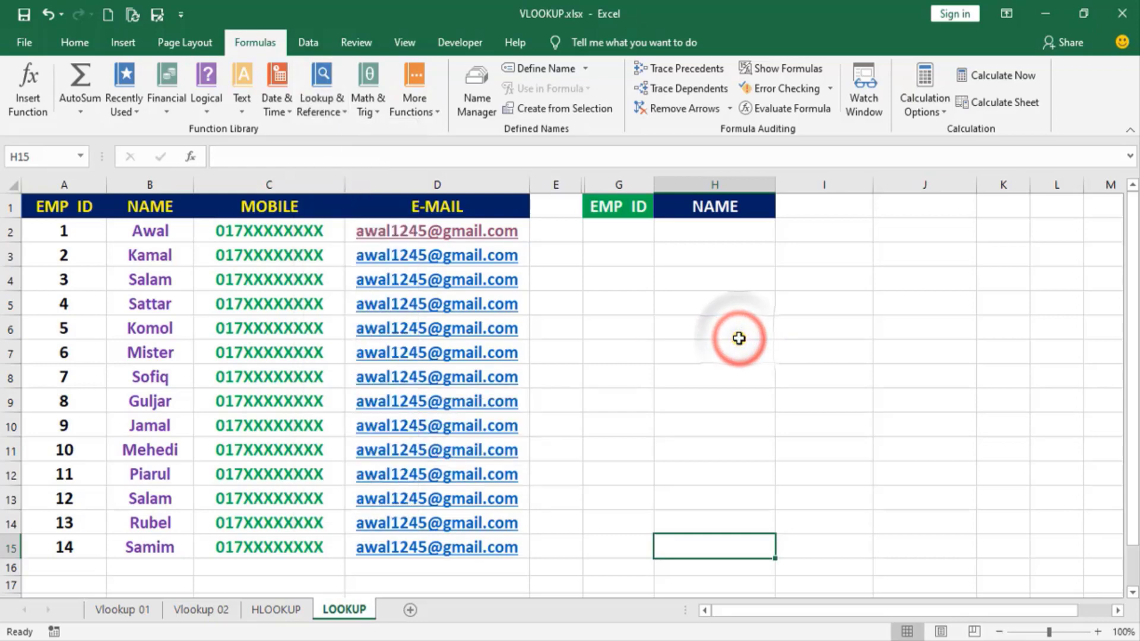
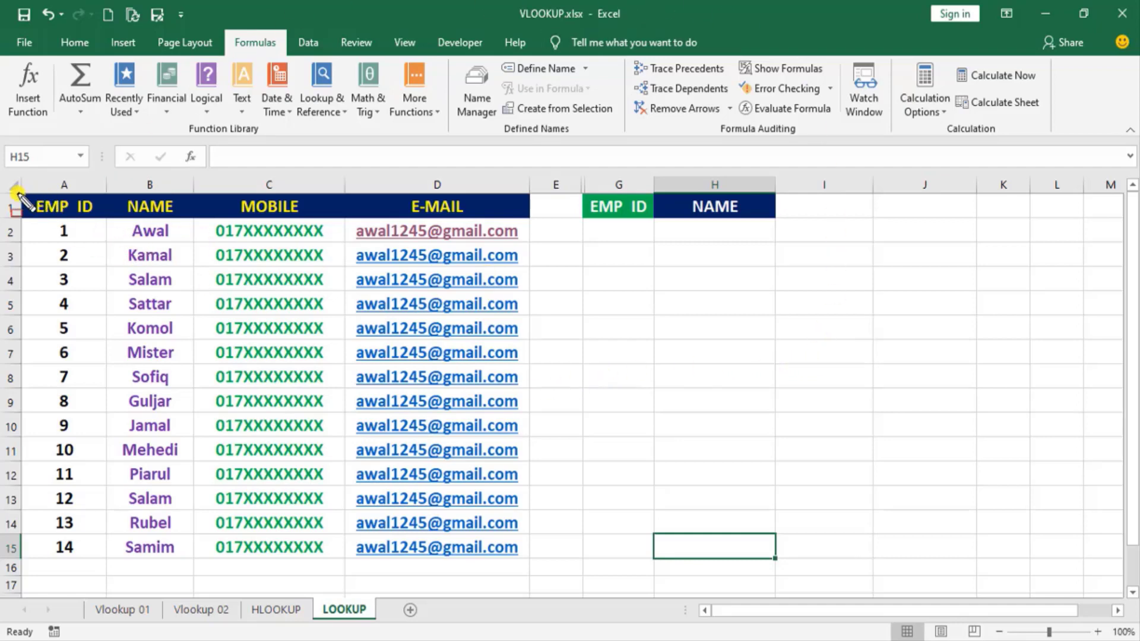
Step: Select various ranges across the employee table and the lookup header cells
mouse_move(21, 191)
mouse_down()
mouse_move(530, 560)
mouse_move(530, 592)
mouse_up()
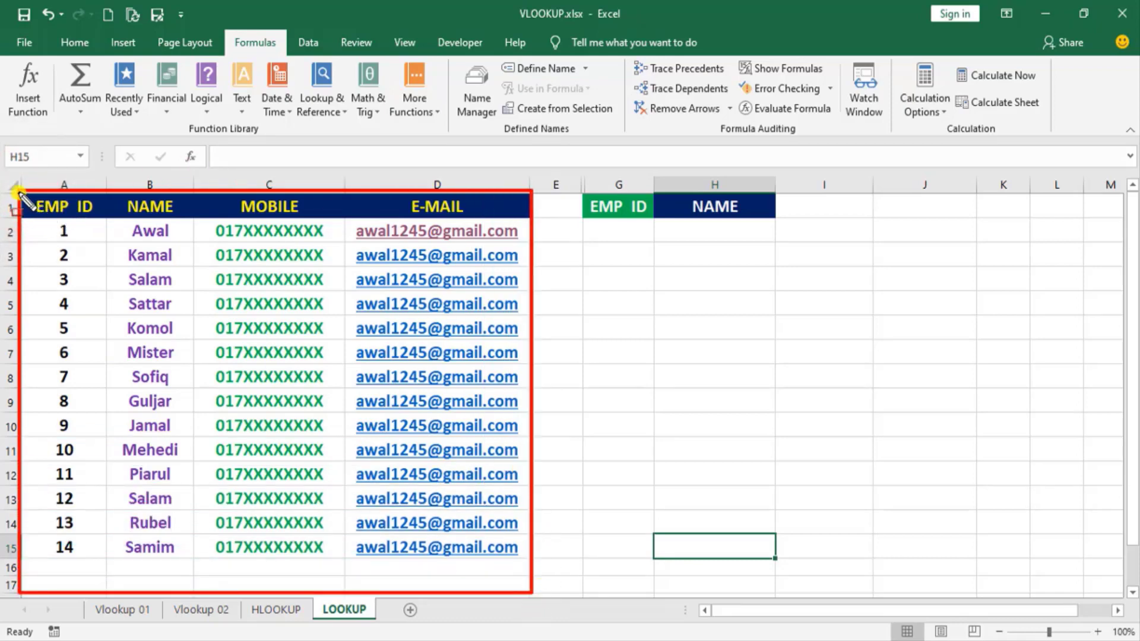
mouse_move(19, 191)
mouse_down()
mouse_move(76, 220)
mouse_move(532, 218)
mouse_up()
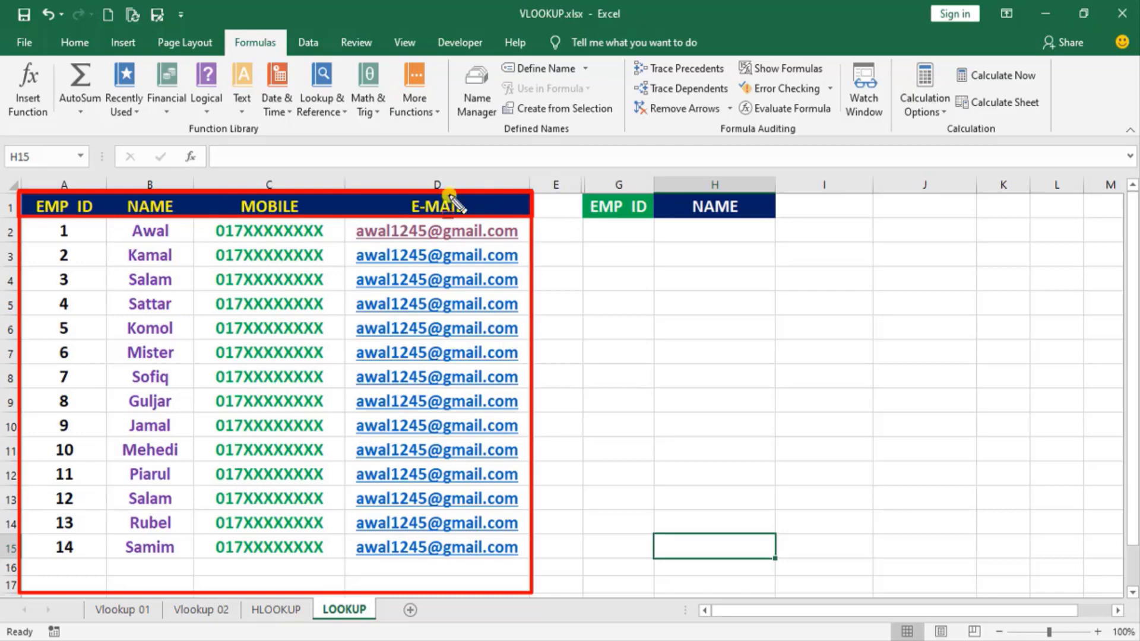
drag(117, 214, 191, 407)
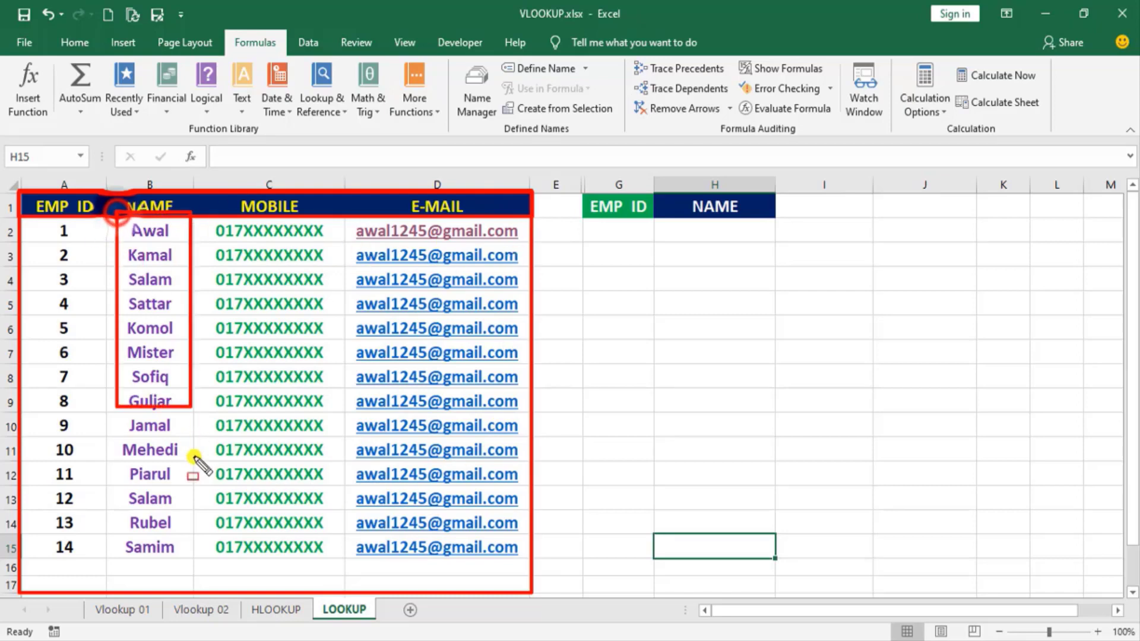
drag(196, 456, 182, 558)
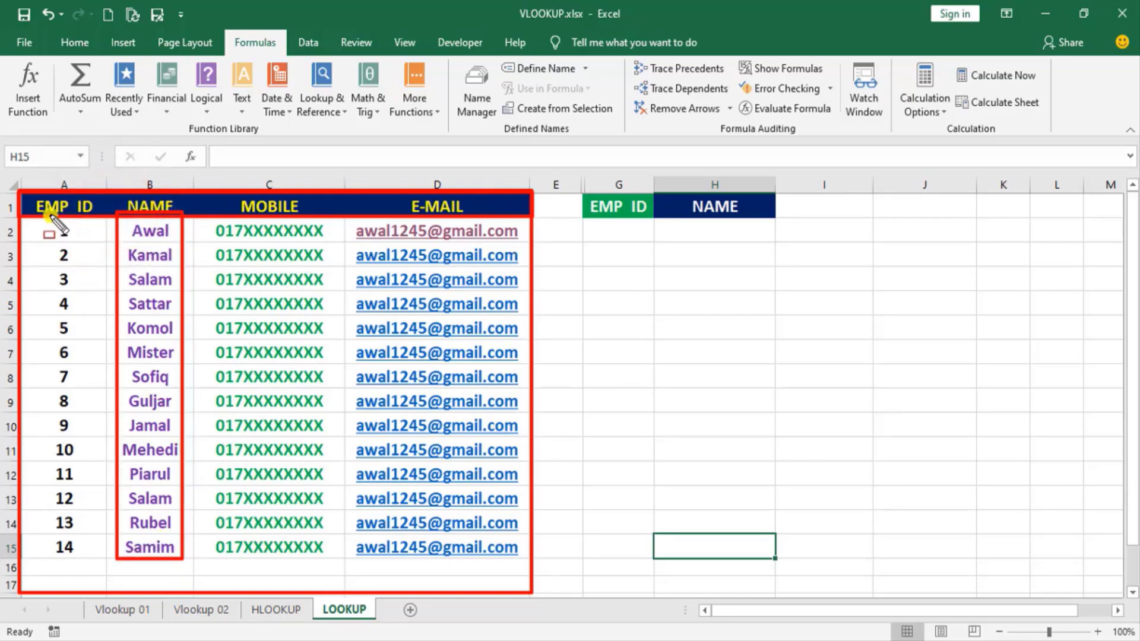
drag(20, 218, 97, 591)
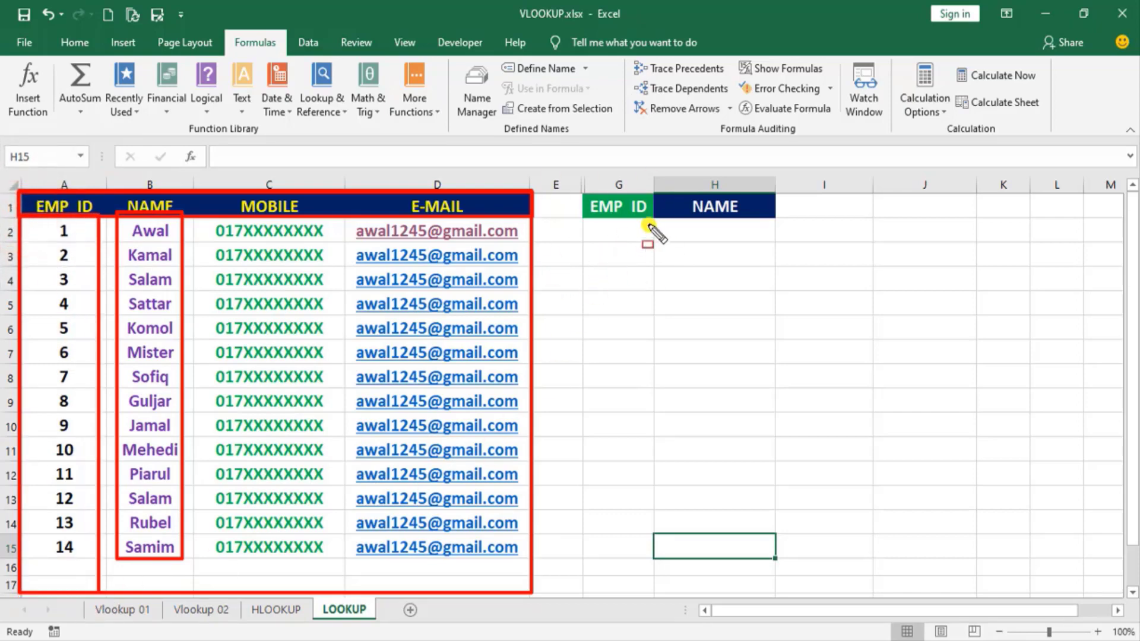
mouse_move(583, 193)
mouse_down()
mouse_move(656, 220)
mouse_move(772, 217)
mouse_up()
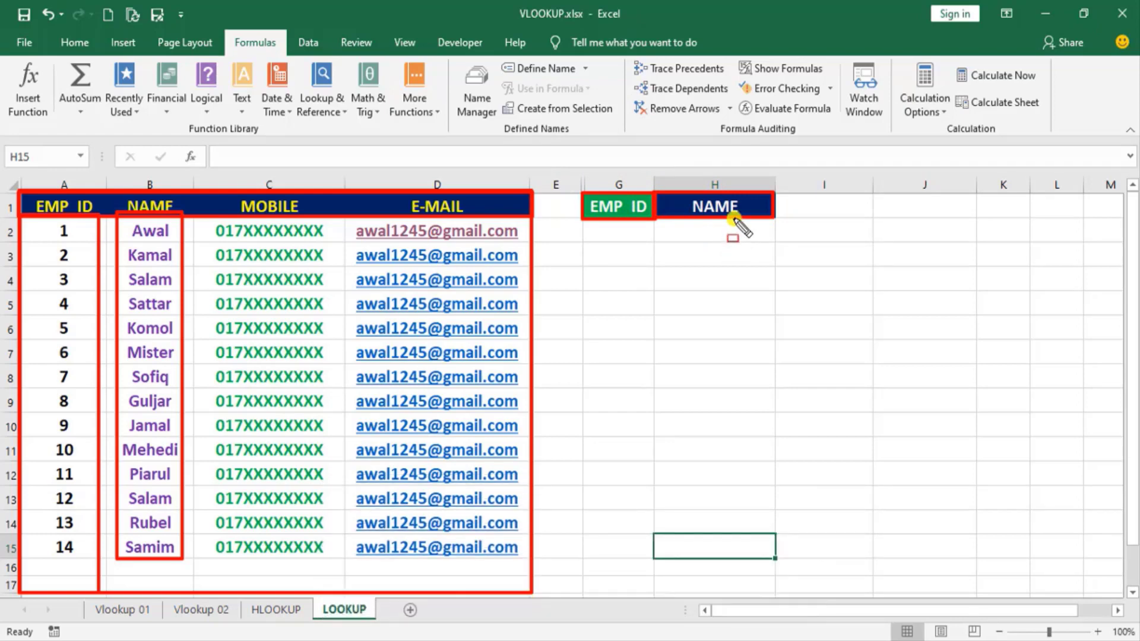
Step: Start the formula =LOOKUP(G2 in cell H2, using the EMP ID cell as the lookup value
key(Escape)
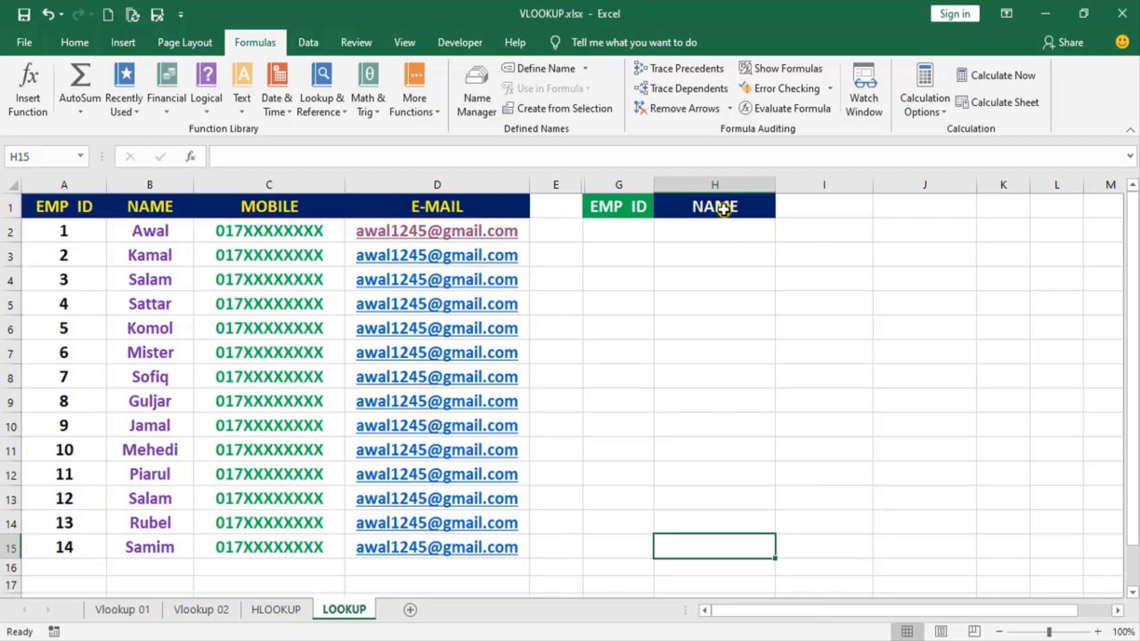
click(723, 209)
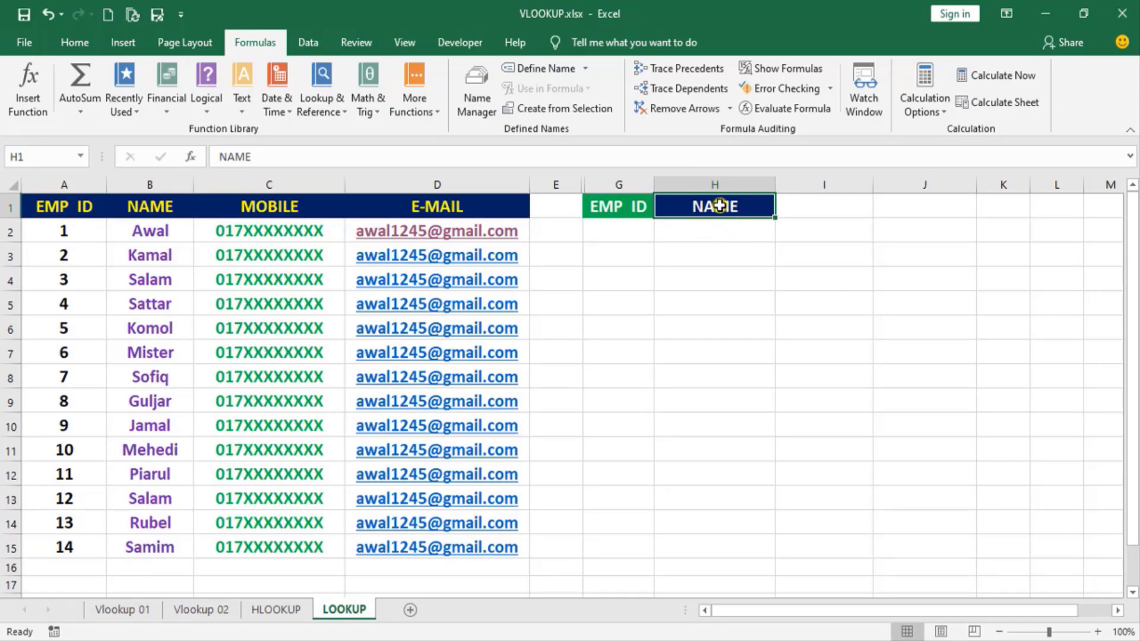
click(720, 227)
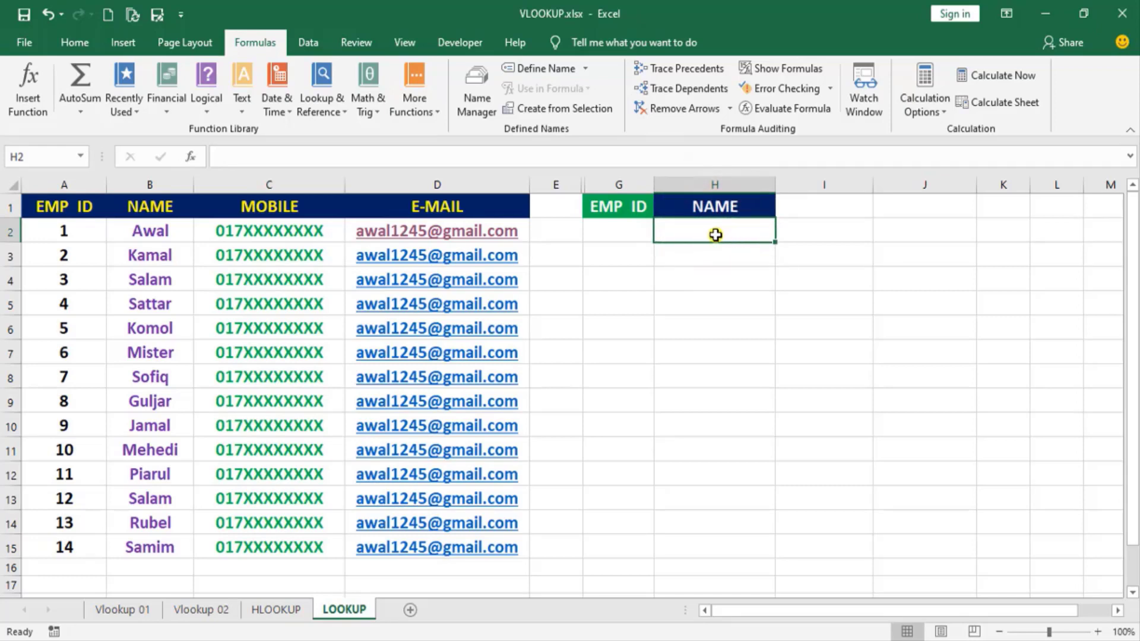
text(=)
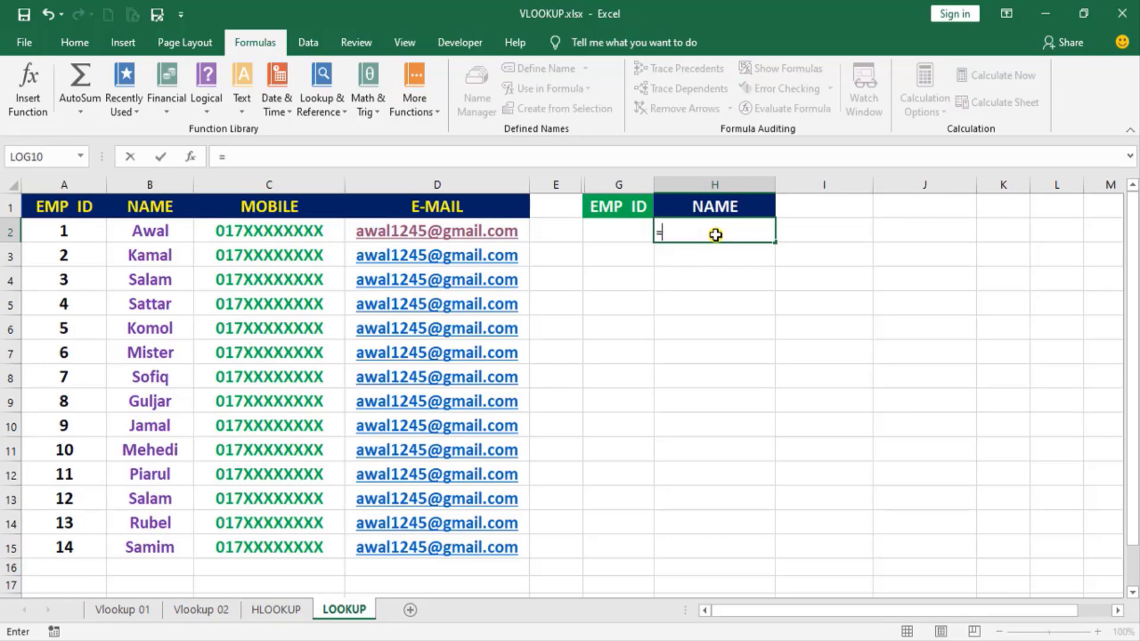
text(LOOKUP)
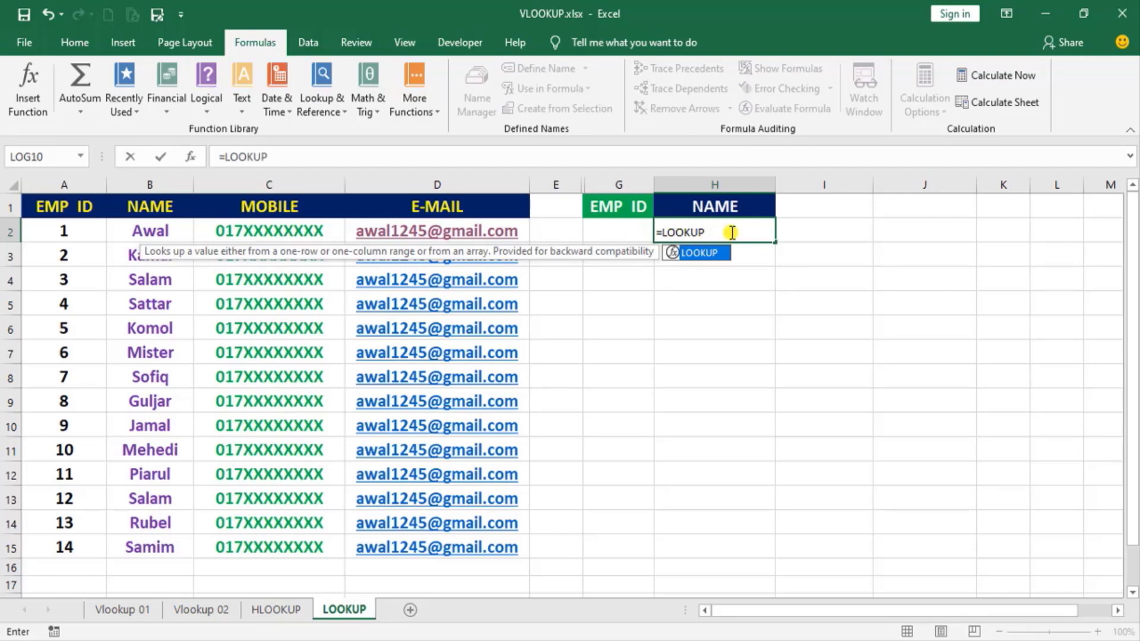
text(()
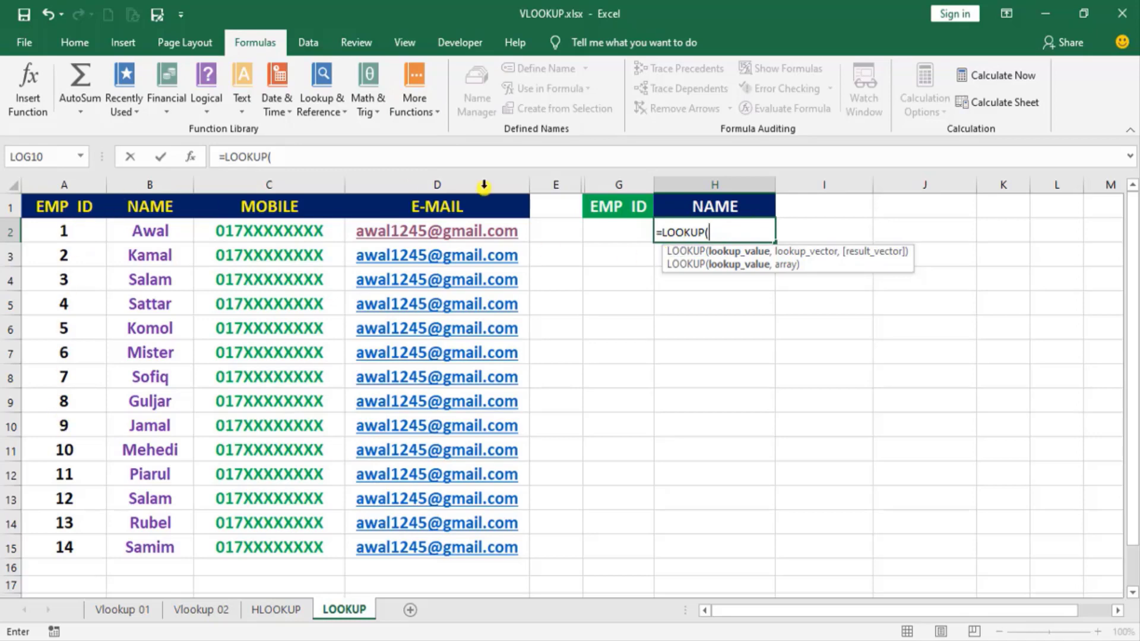
click(610, 230)
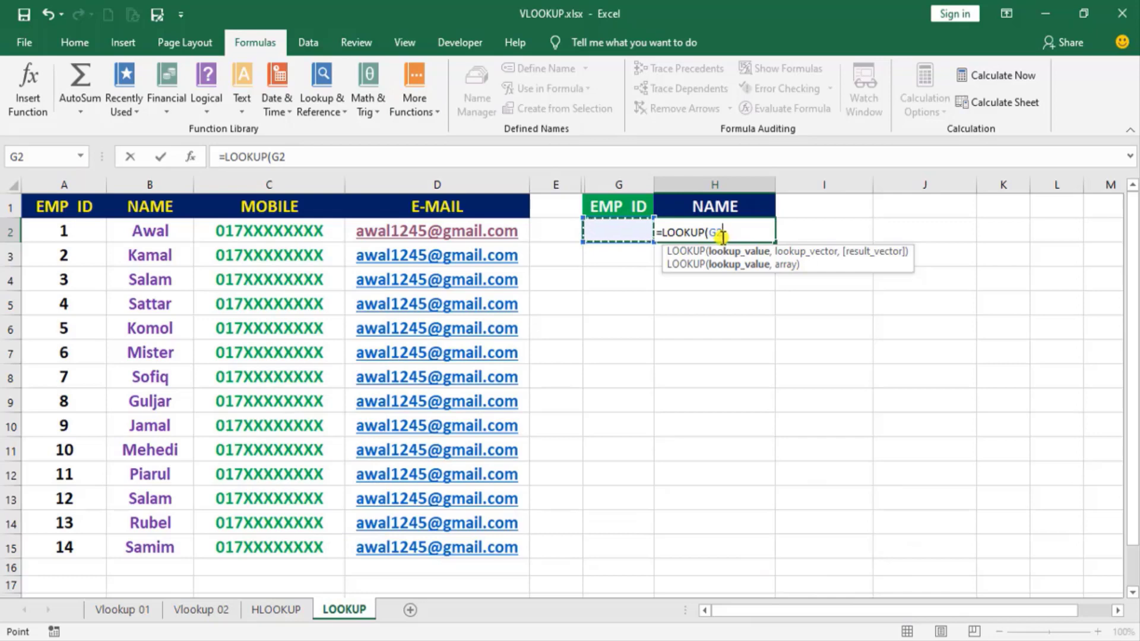
Step: Add A2:D15 as the lookup range and B2:B15 as the result range to H2's LOOKUP formula
text(,)
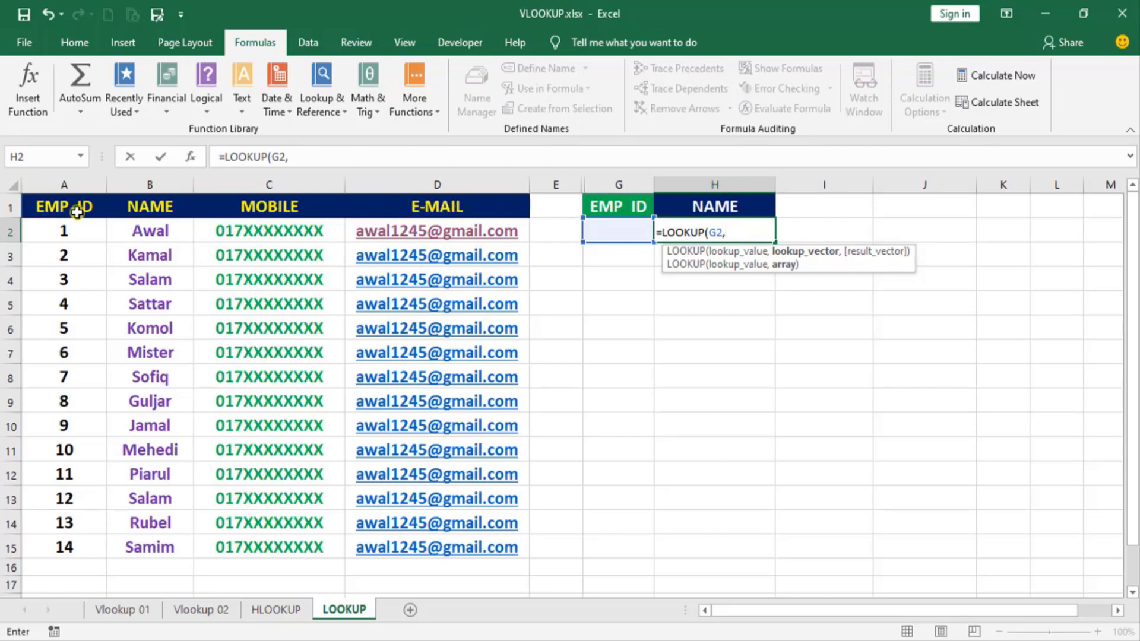
mouse_move(33, 231)
mouse_down()
mouse_move(435, 494)
mouse_move(437, 550)
mouse_up()
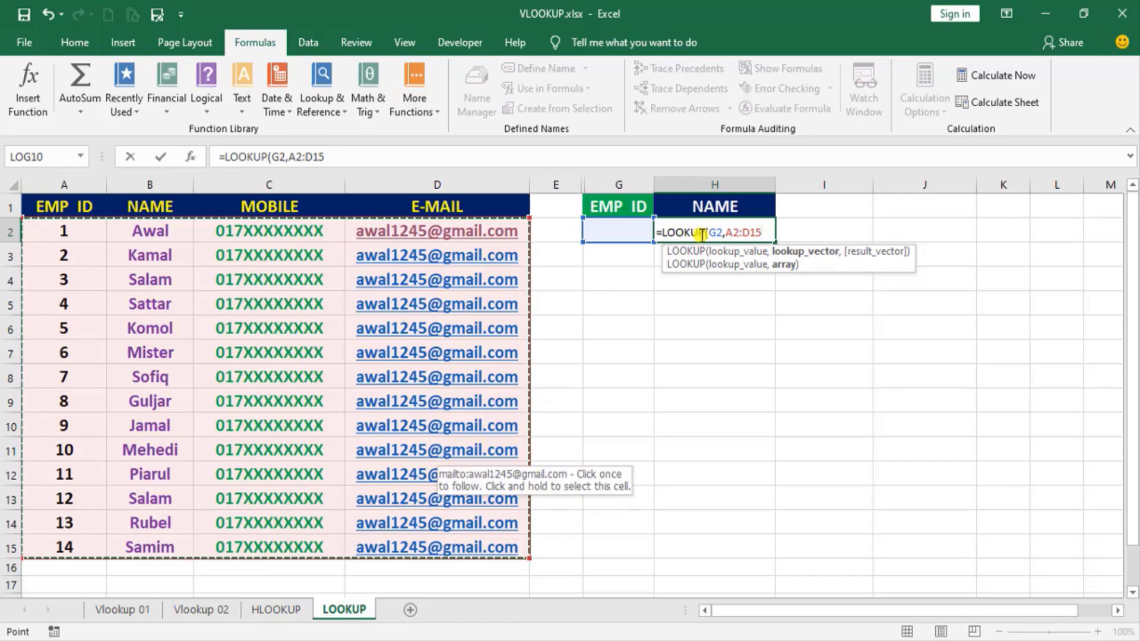
text(,)
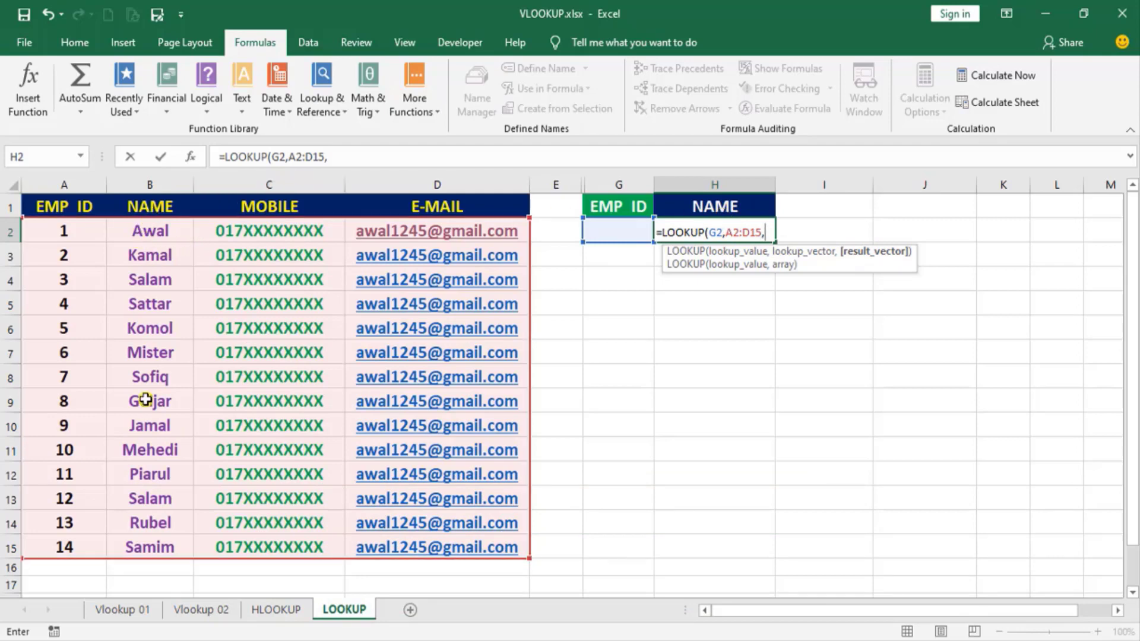
drag(128, 231, 156, 547)
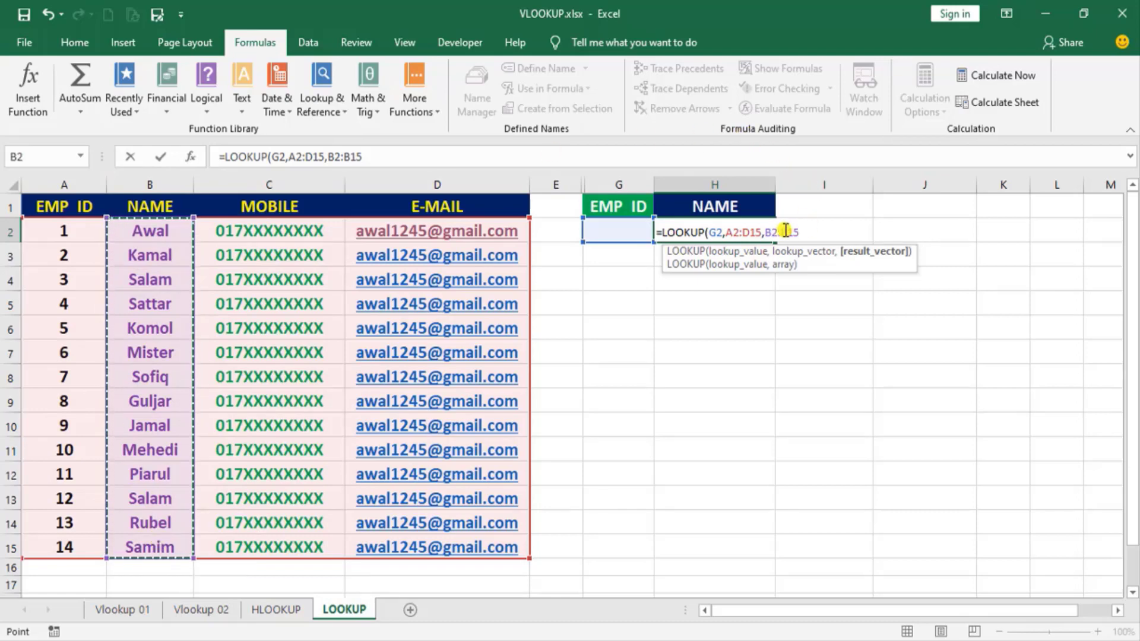
Step: Close and enter =LOOKUP(G2,A2:D15,B2:B15) in H2, which shows #N/A for now
text())
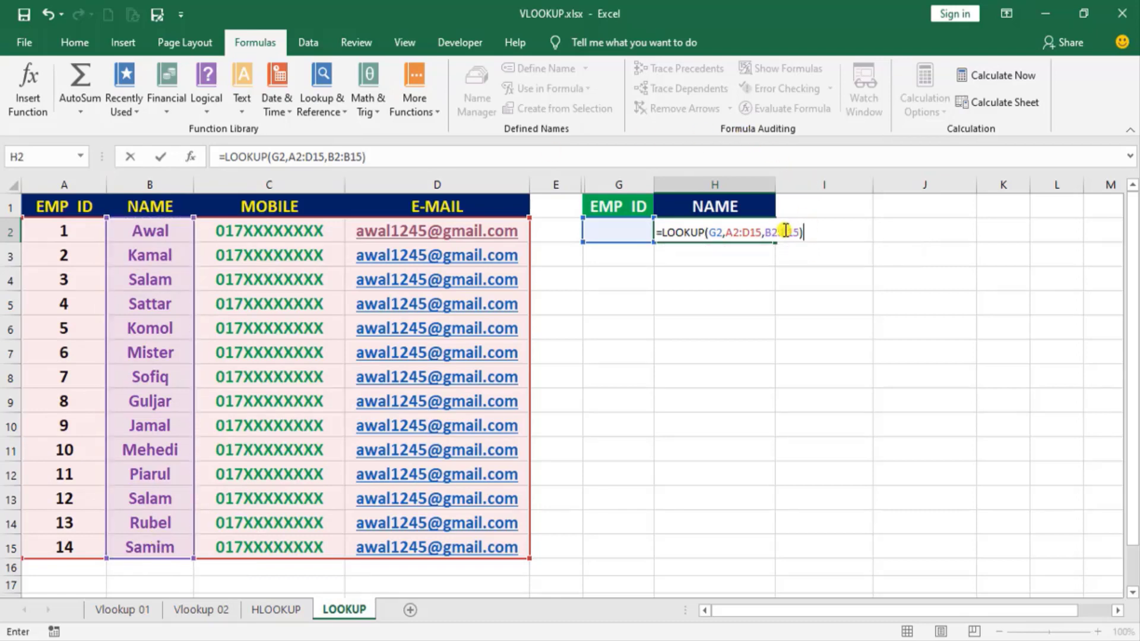
key(Return)
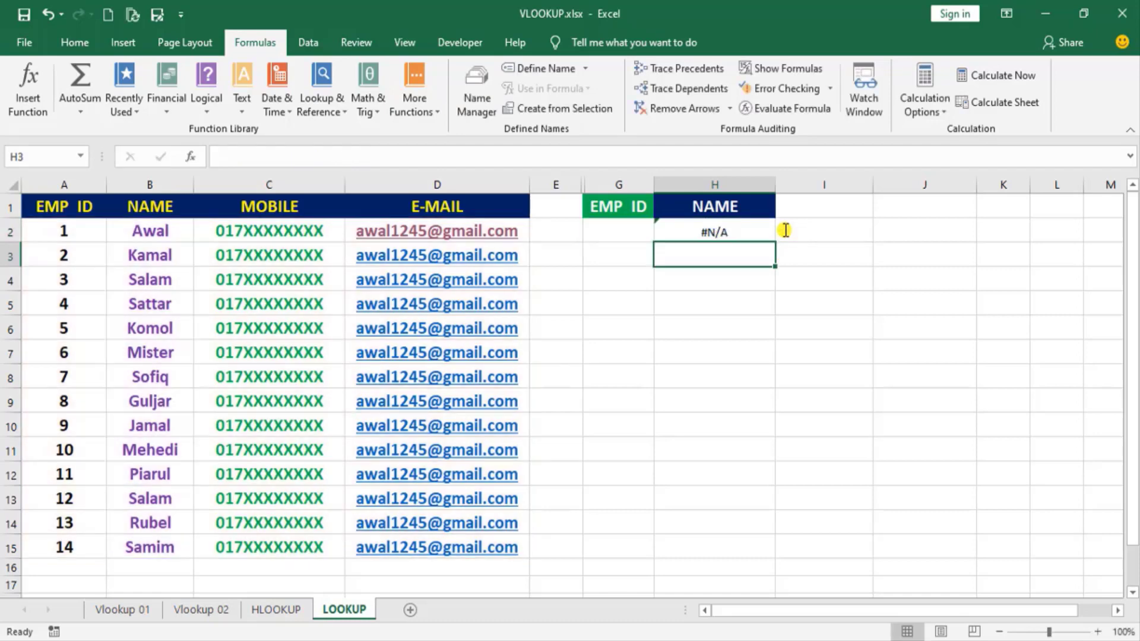
click(689, 233)
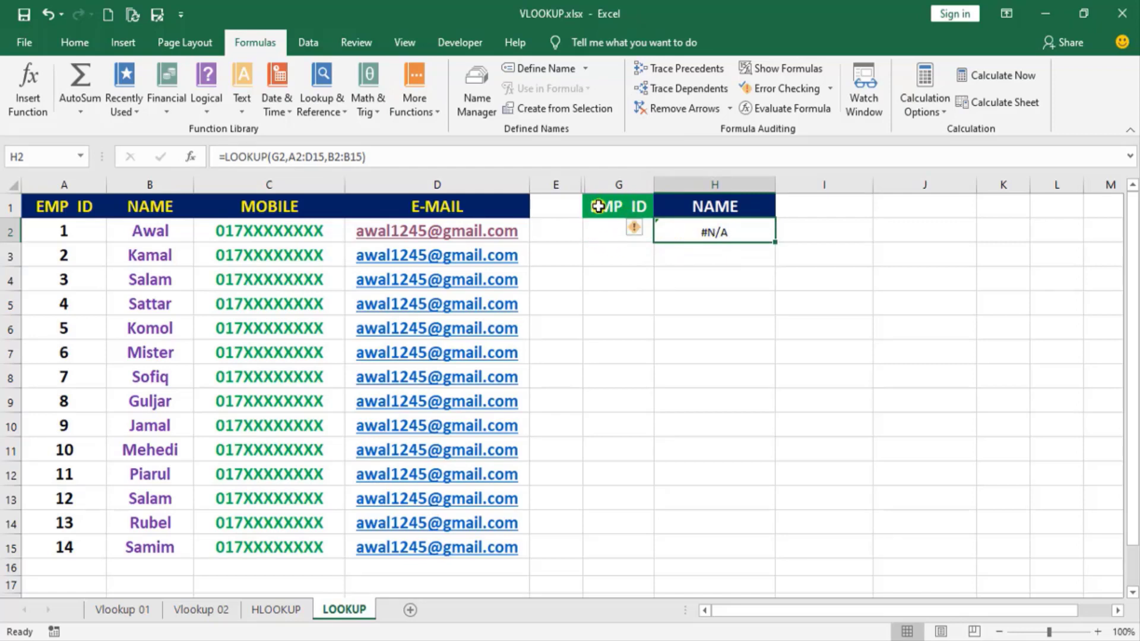
Step: Enter EMP ID 8 in G2 so H2 returns Guljar
click(602, 231)
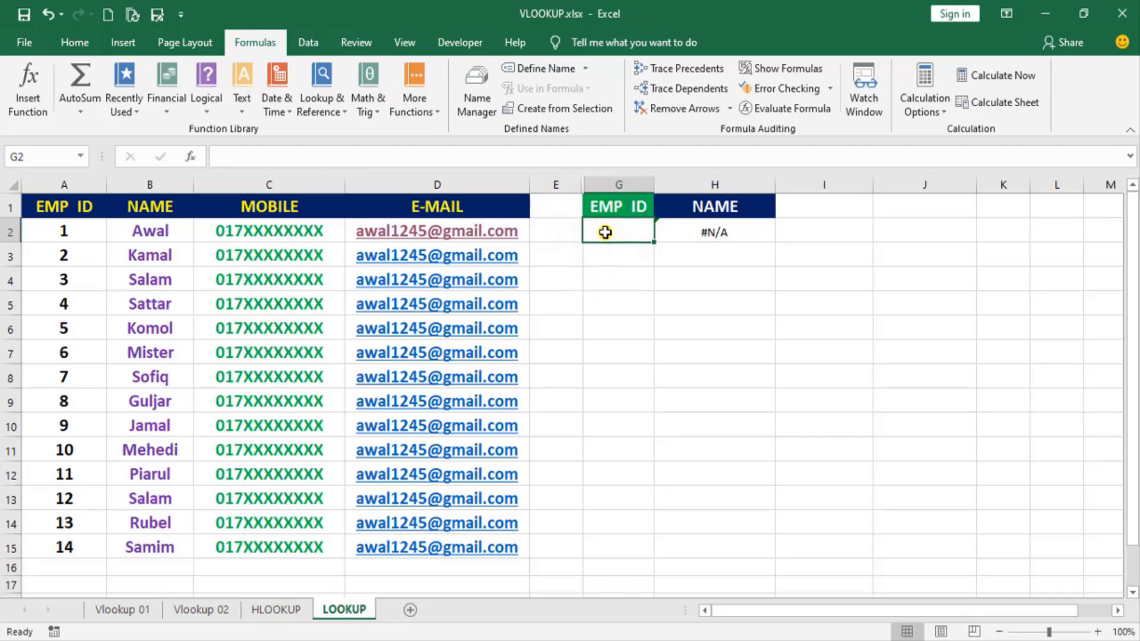
text(8)
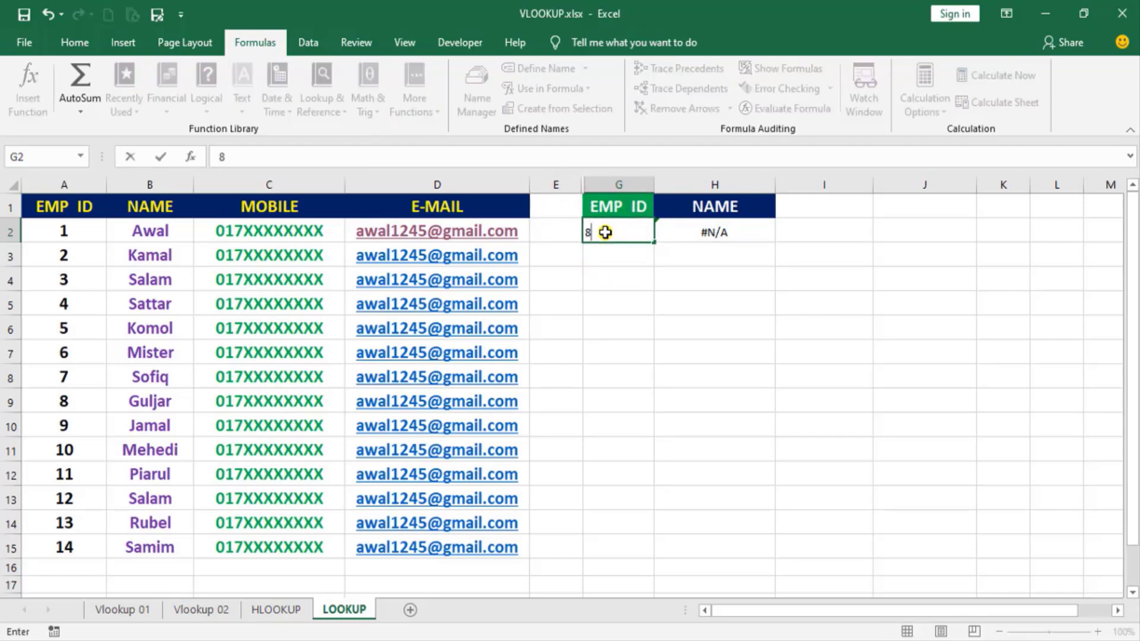
key(Return)
key(Return)
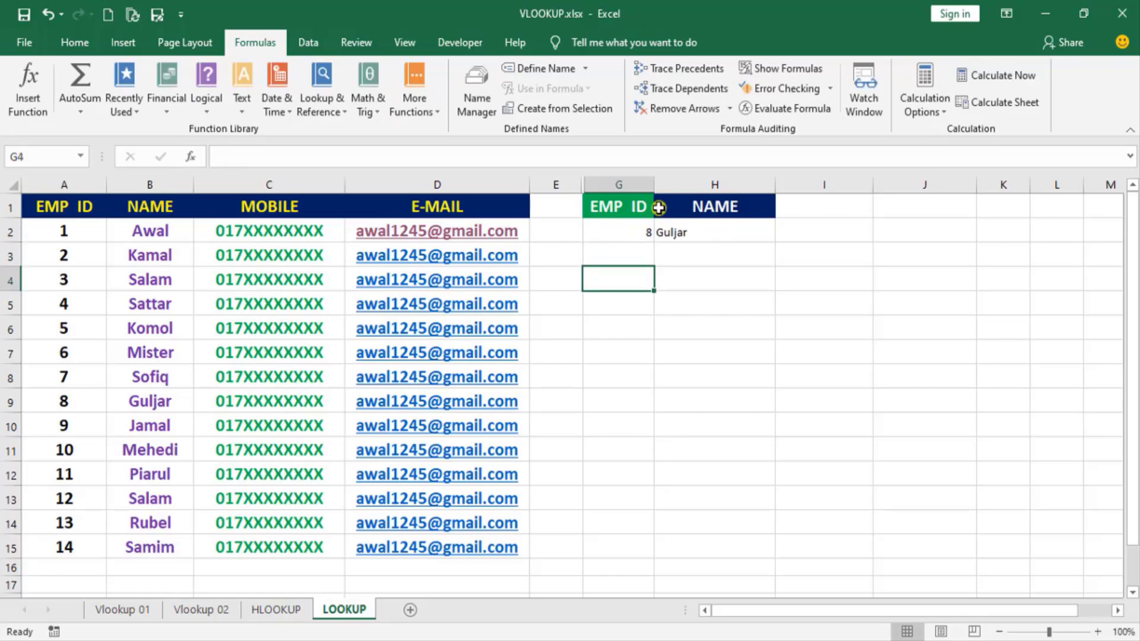
Step: Format G2:H2 as bold, 14 pt and centred, then check against employee 8 in the table
drag(611, 231, 689, 232)
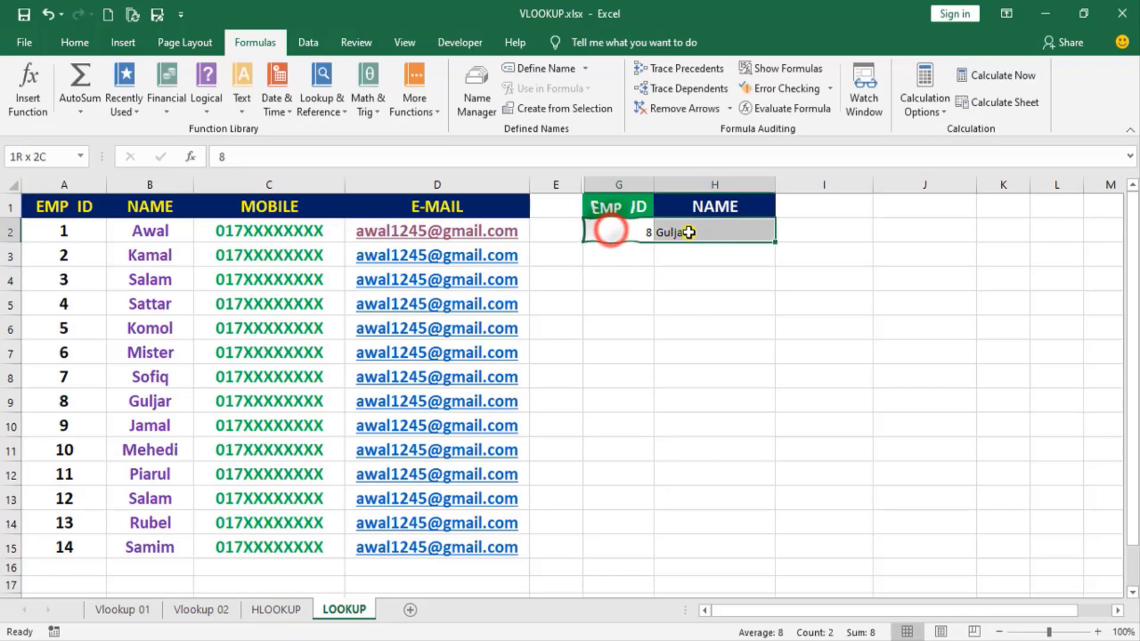
click(74, 42)
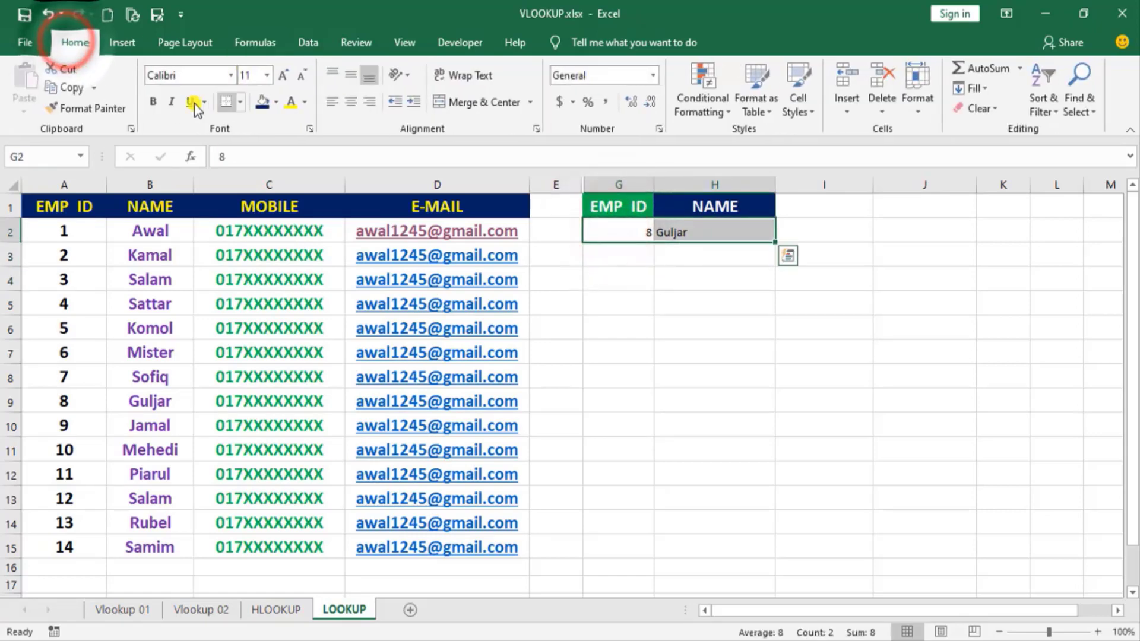
click(152, 104)
click(266, 75)
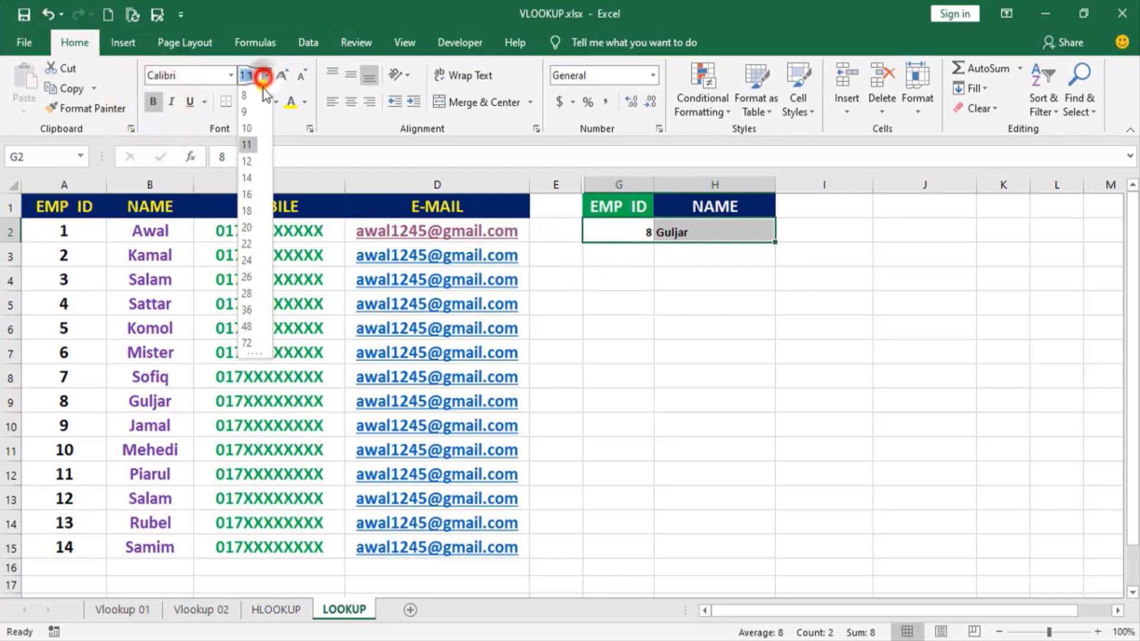
click(251, 176)
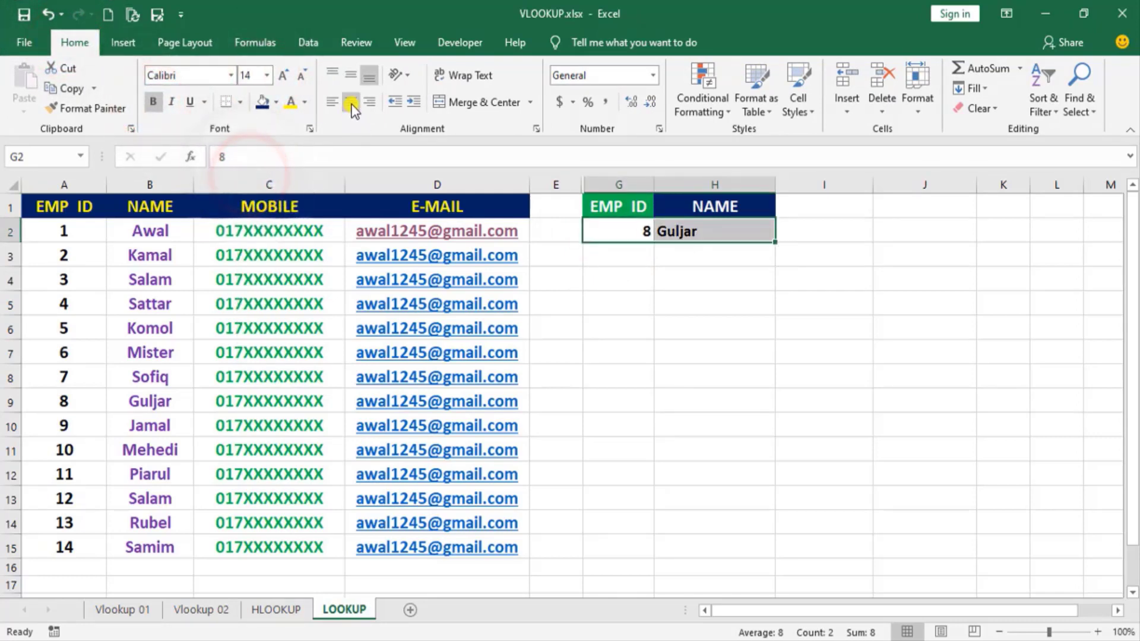
click(351, 103)
click(606, 233)
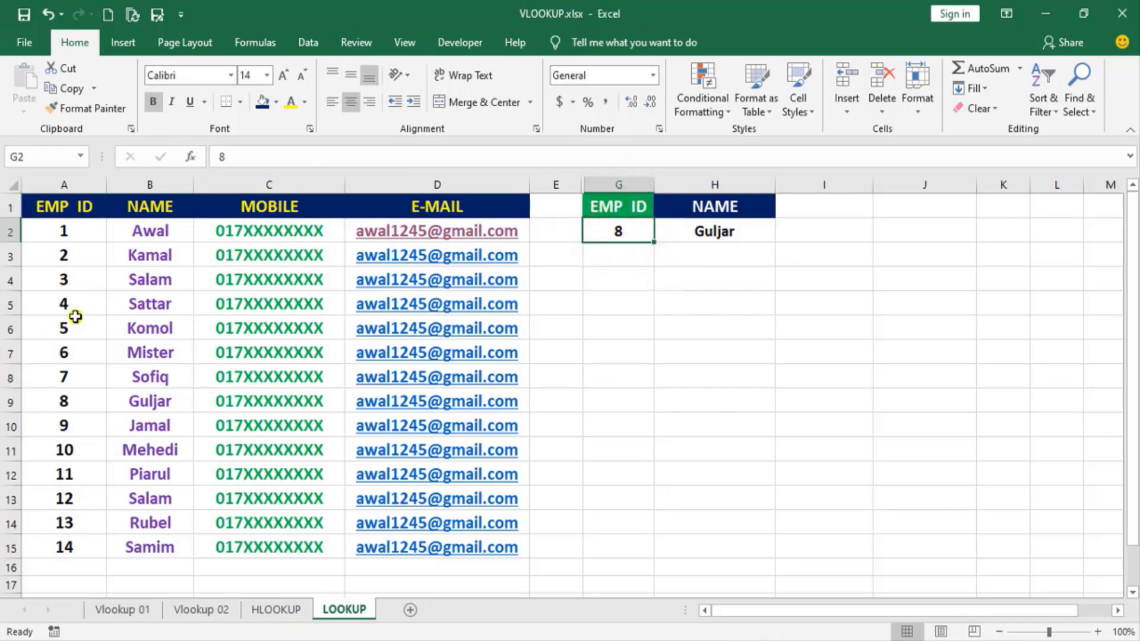
click(65, 403)
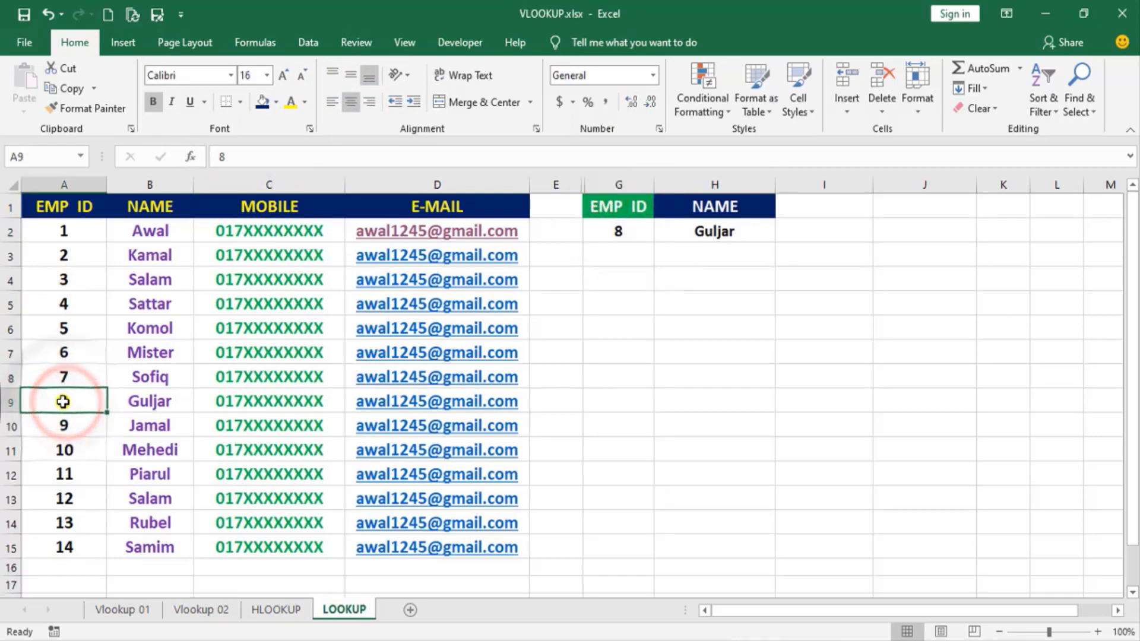
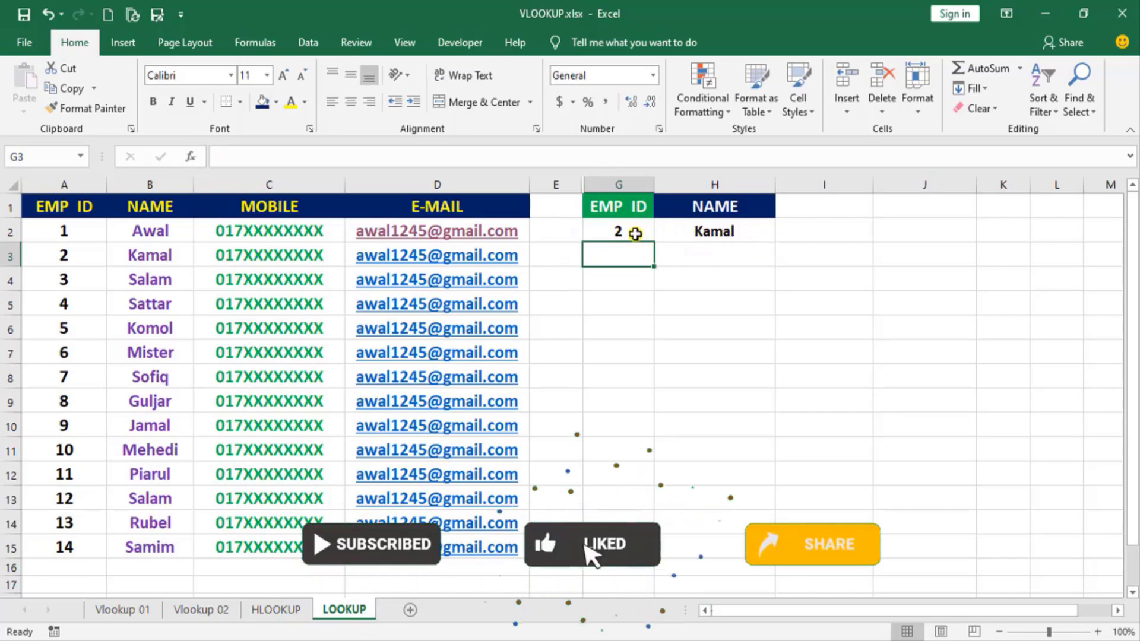
Step: Select the EMP ID cell G2 and bring up the Data ribbon tools
click(634, 231)
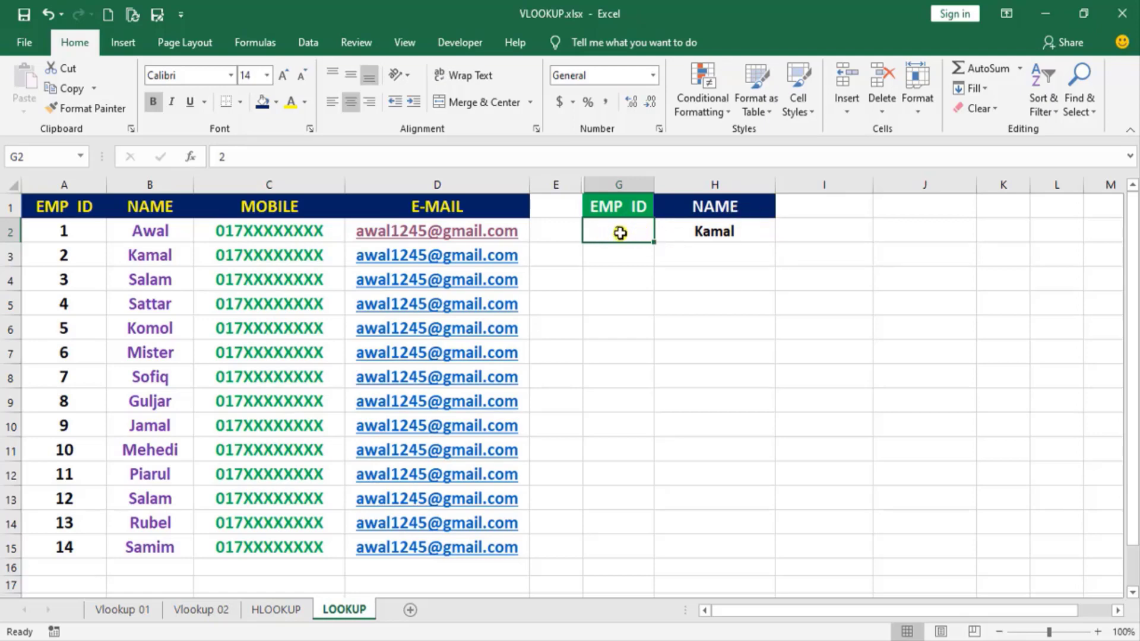
click(620, 232)
right_click(617, 233)
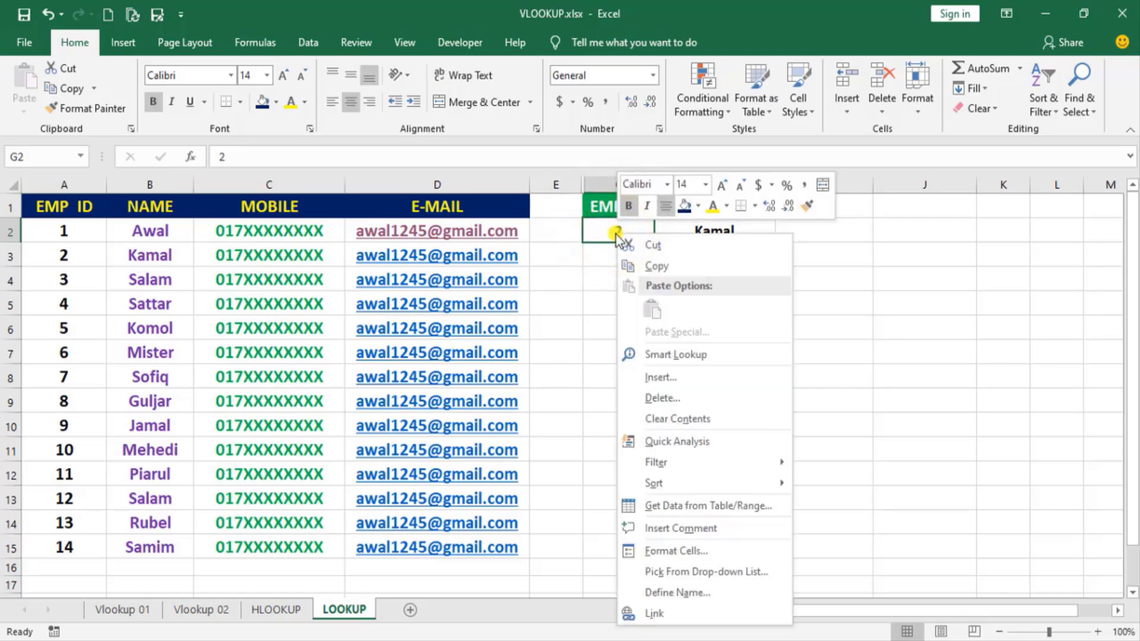
click(608, 236)
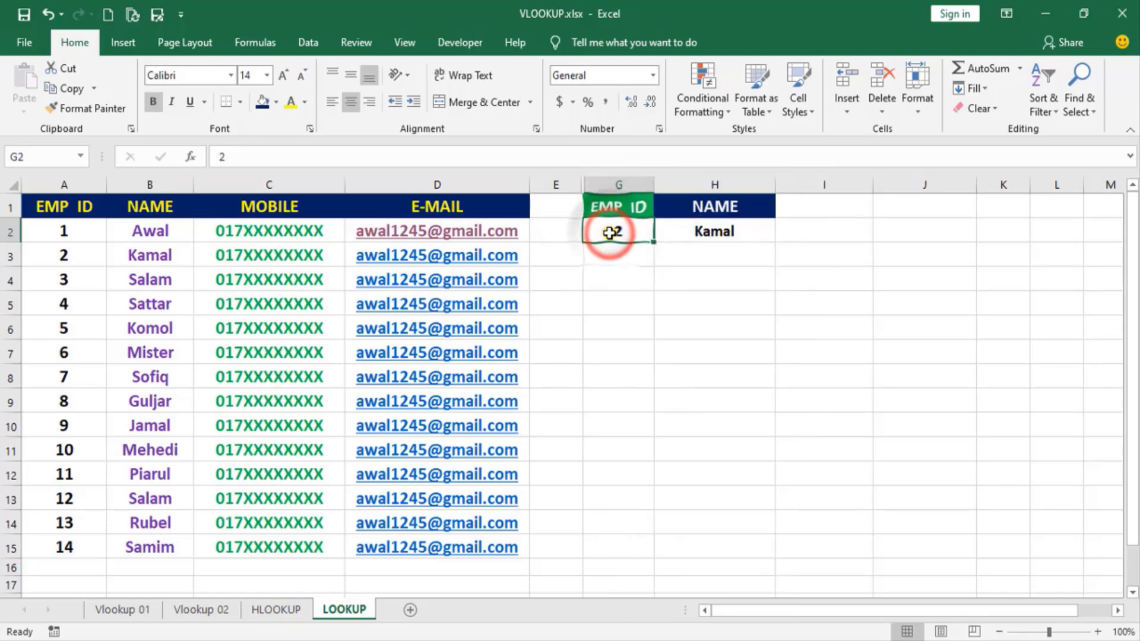
click(308, 43)
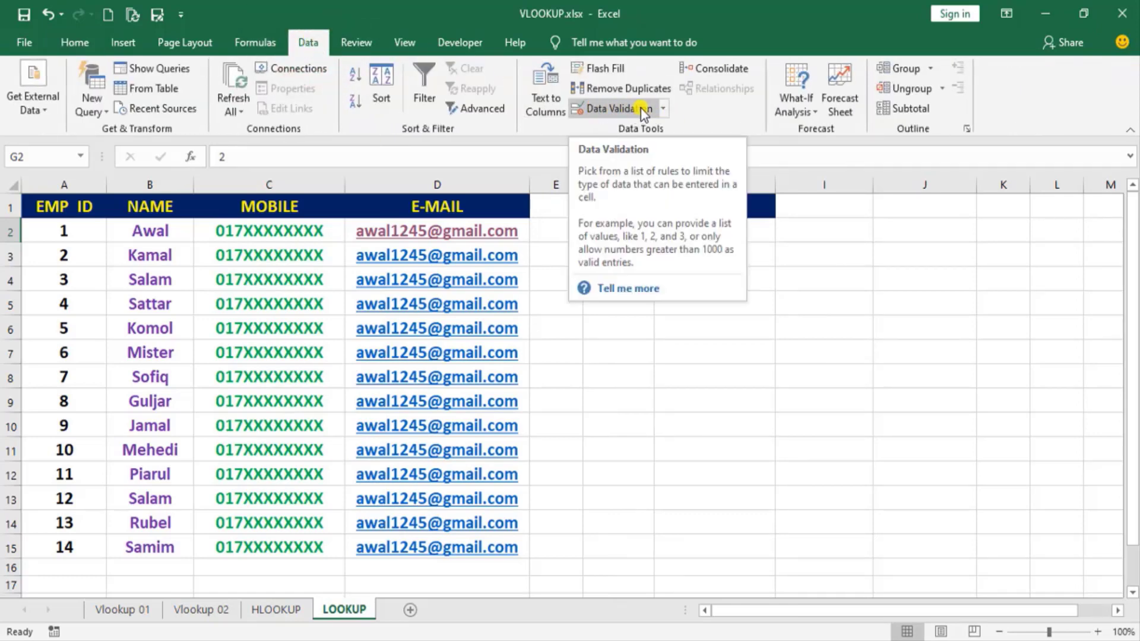
Step: Give G2 a List data validation with source =$A$2:$A$15 and open its dropdown
click(609, 110)
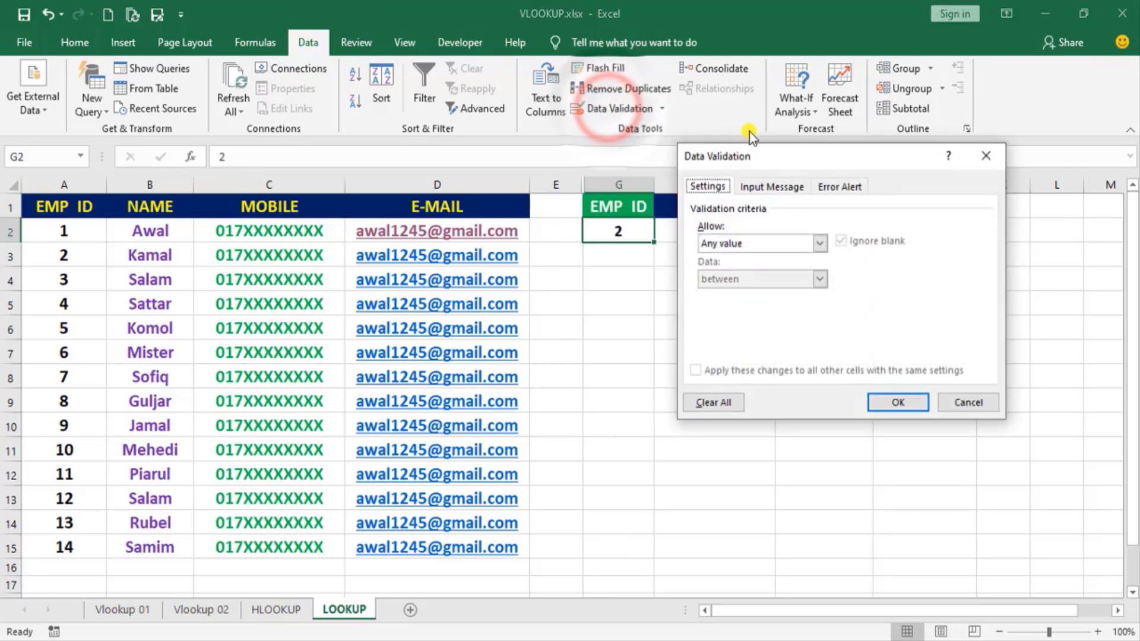
drag(799, 158, 796, 178)
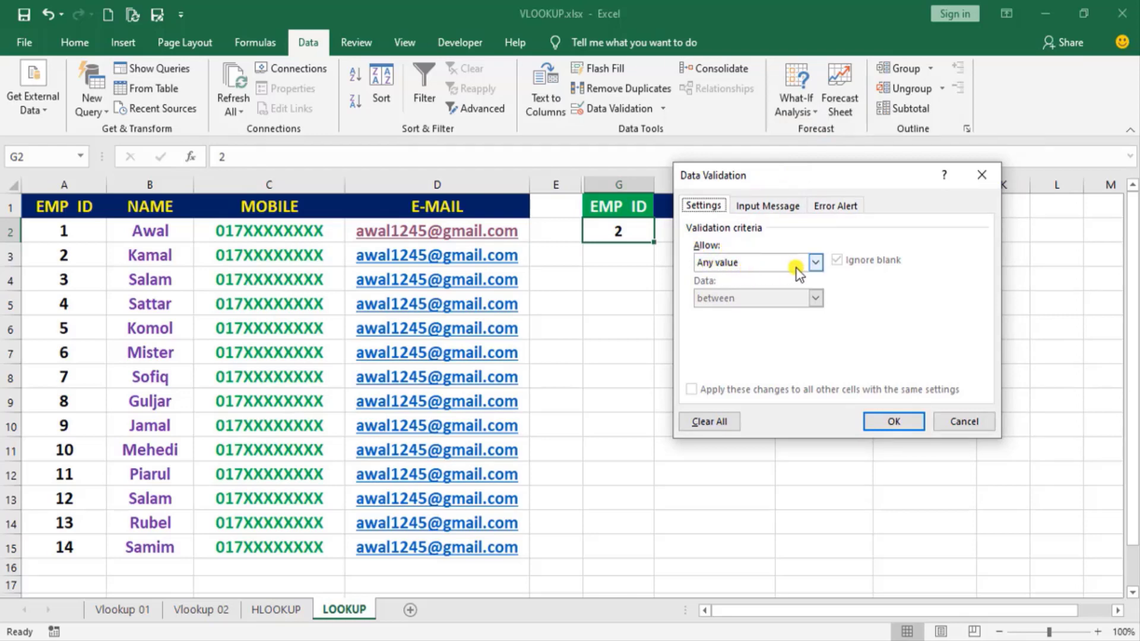
click(818, 262)
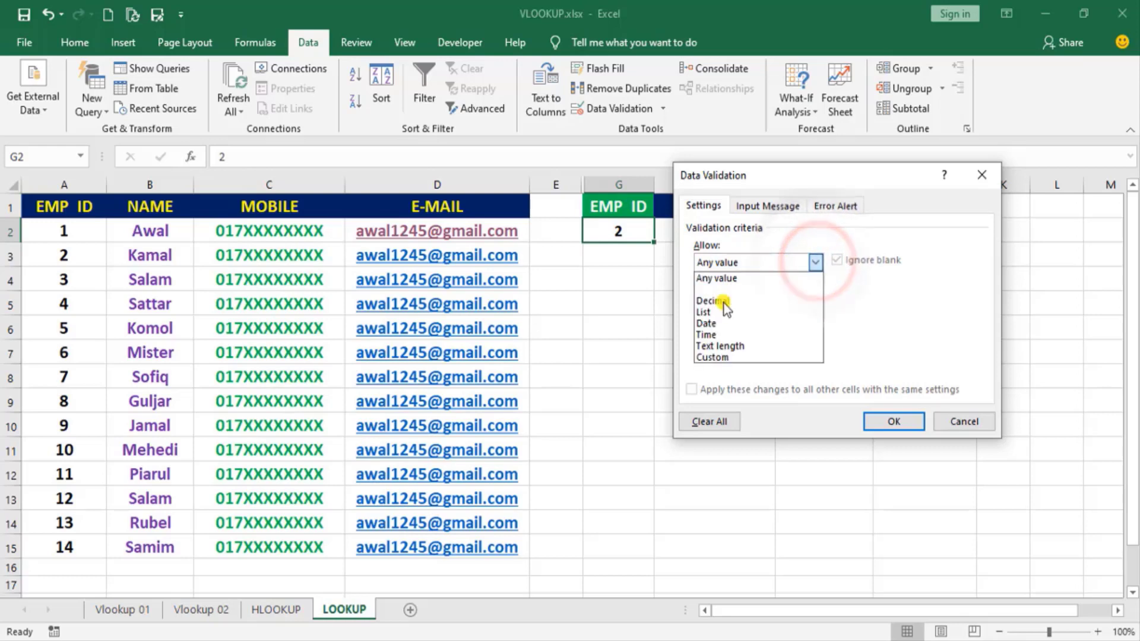
click(704, 312)
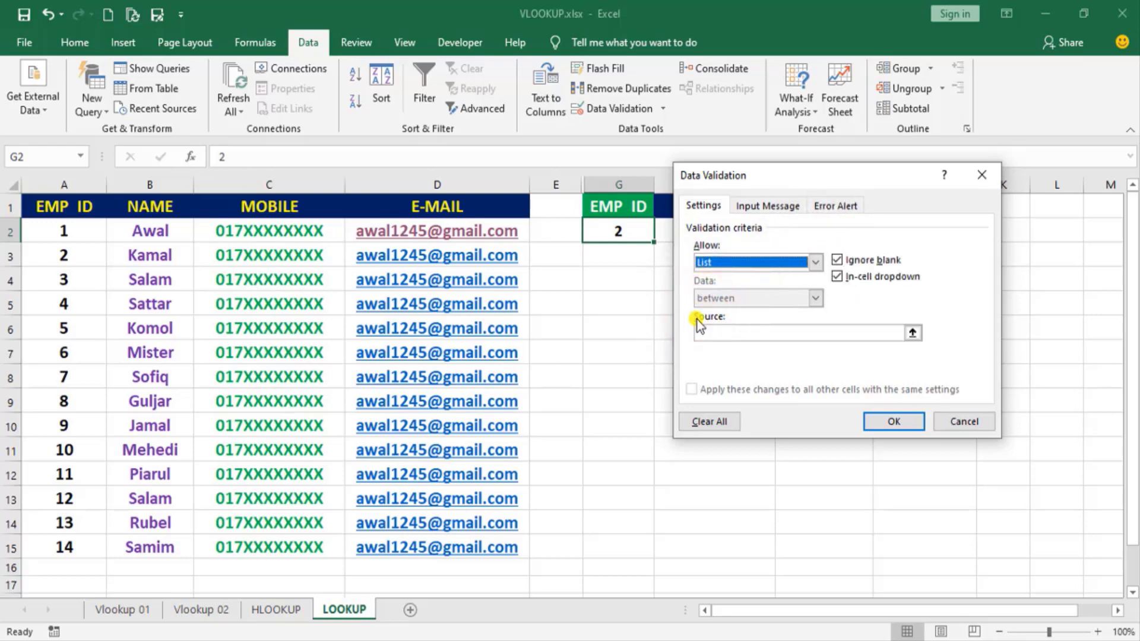
click(726, 335)
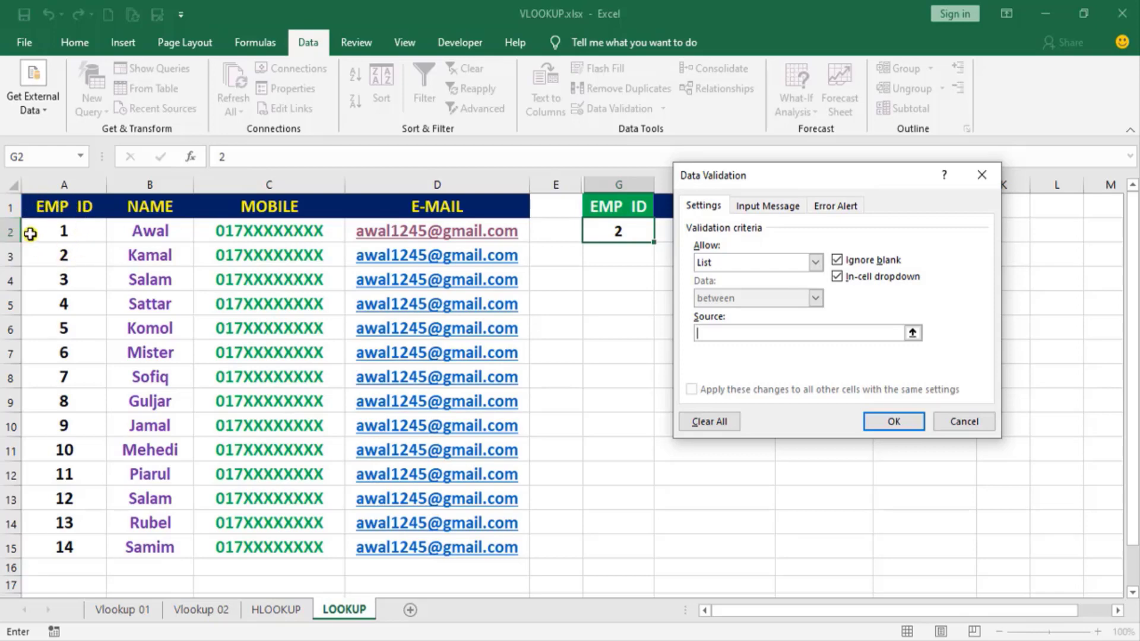
drag(41, 227, 32, 540)
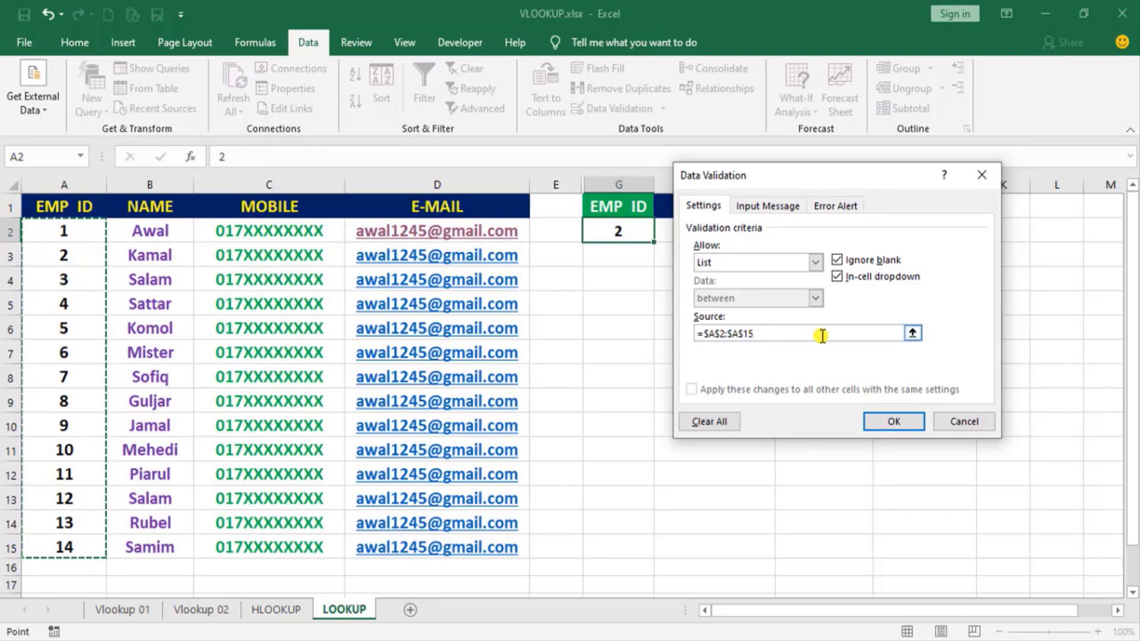
click(893, 419)
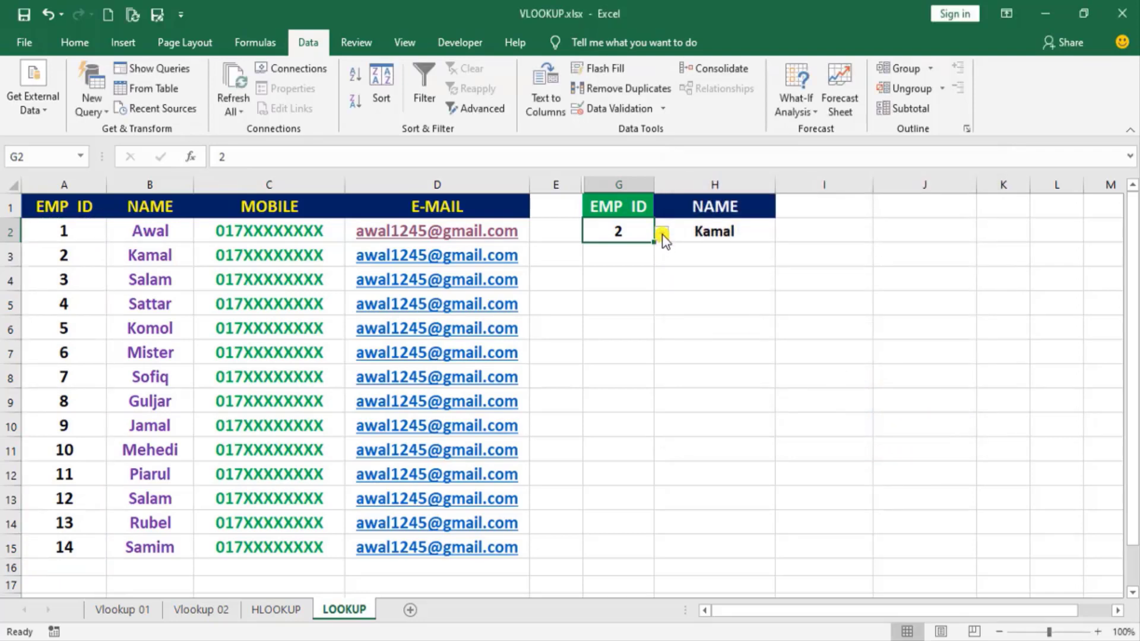
click(662, 234)
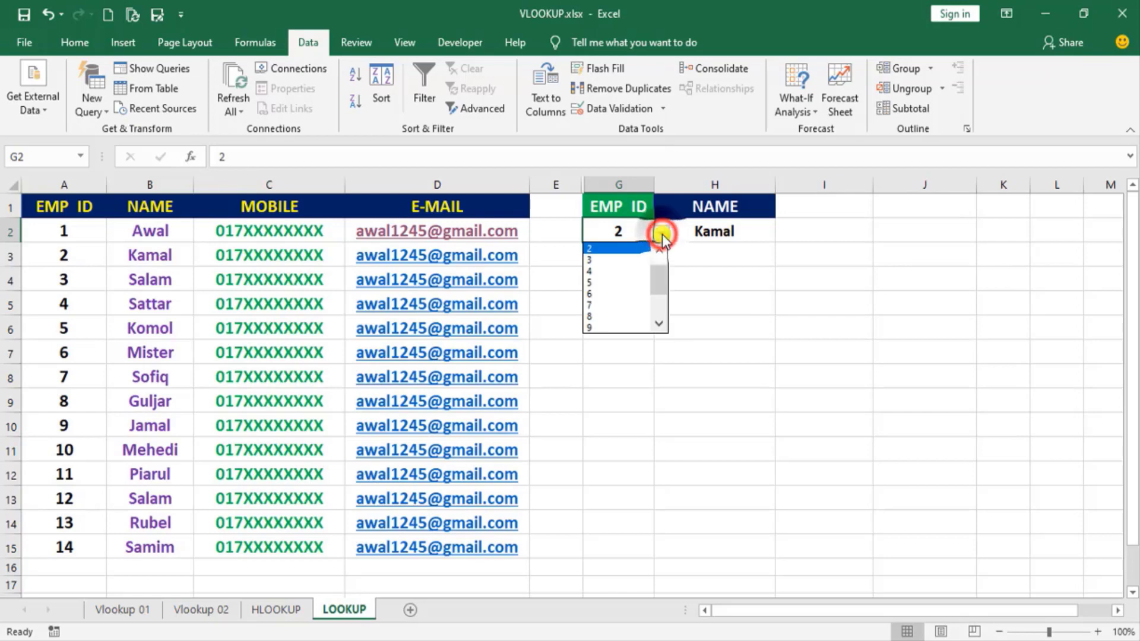
Step: Pick EMP IDs 3, 9, then 14 from G2's dropdown and confirm H2 returns Samim
click(589, 259)
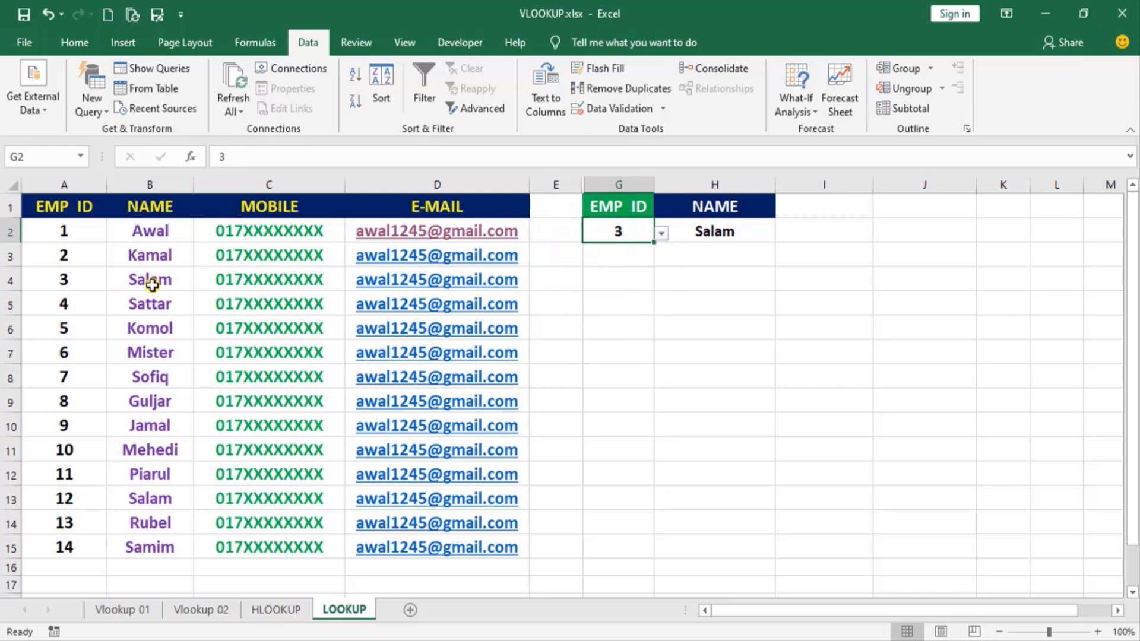
click(659, 233)
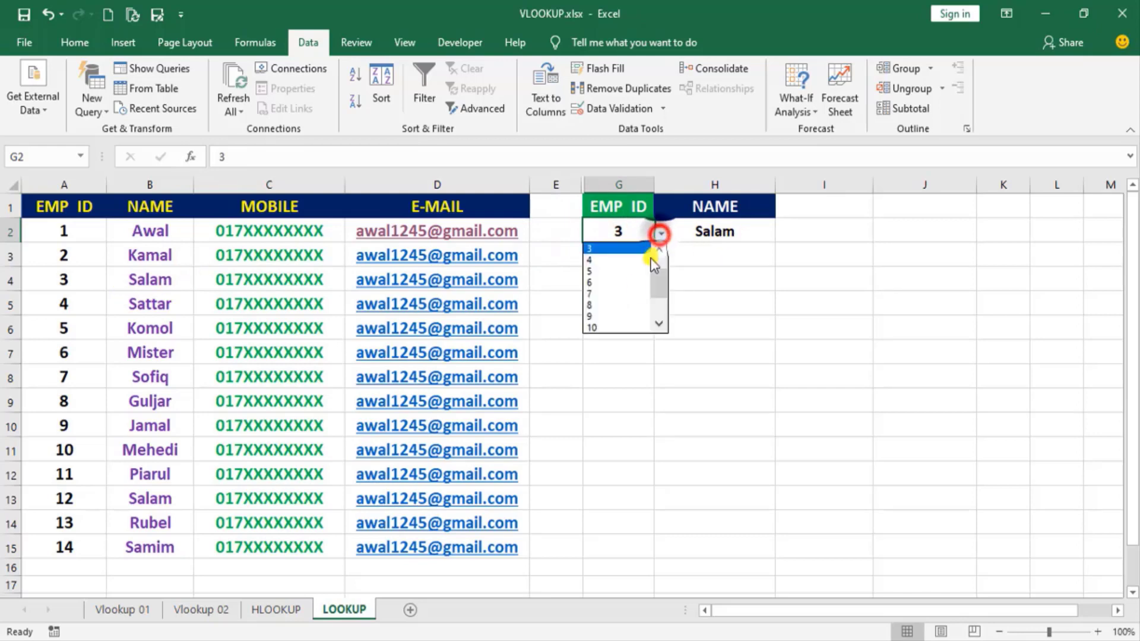
click(593, 315)
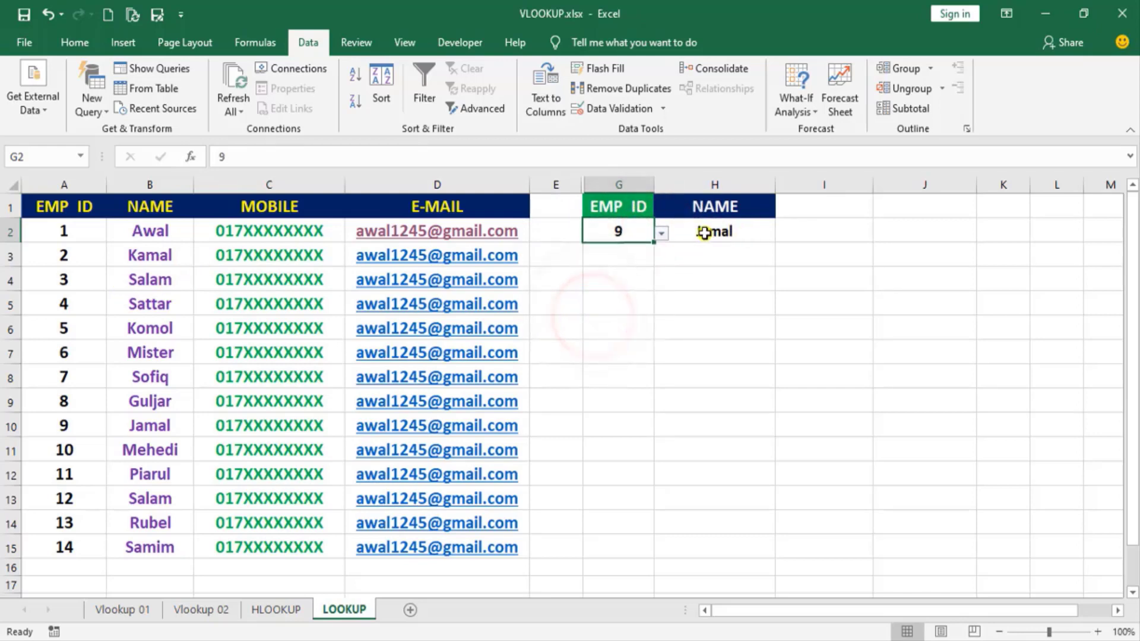
click(661, 233)
click(604, 328)
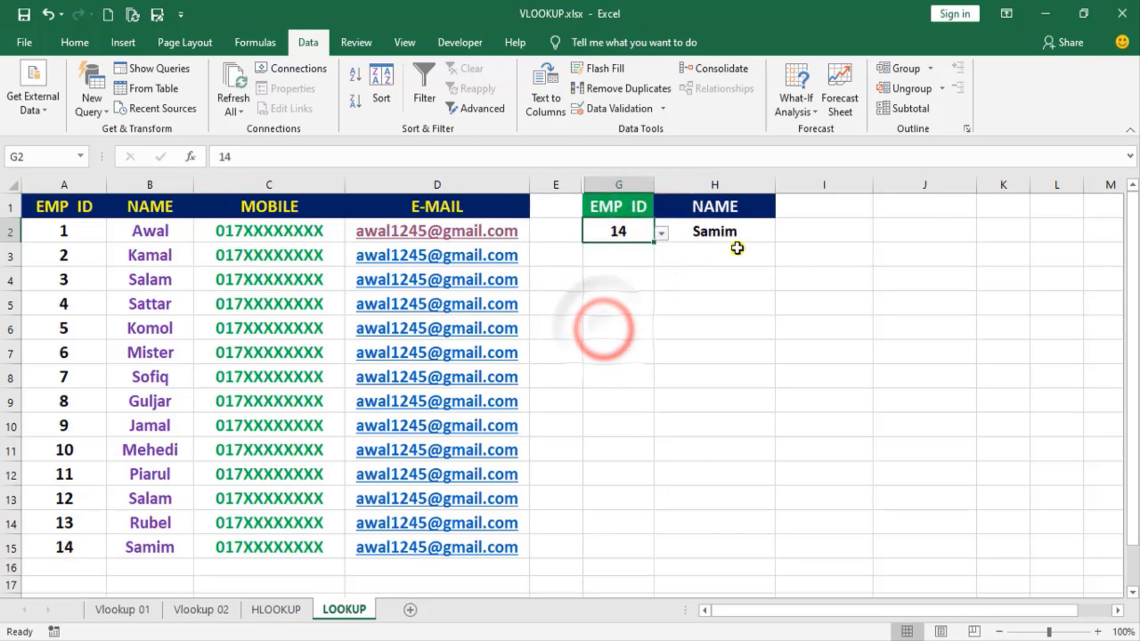
click(113, 551)
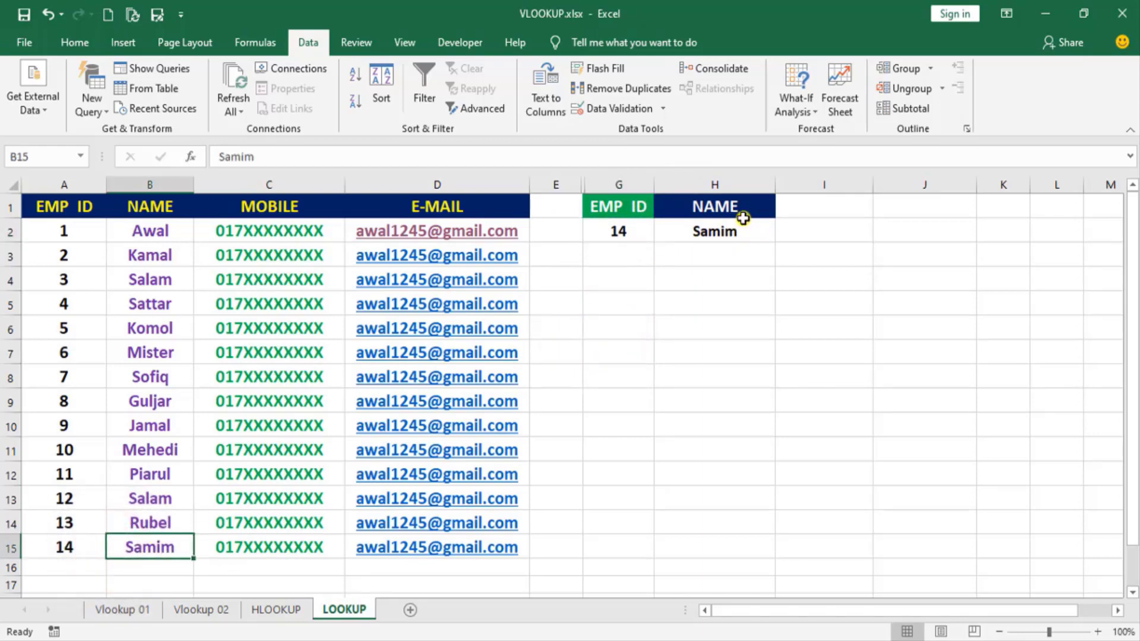
click(754, 236)
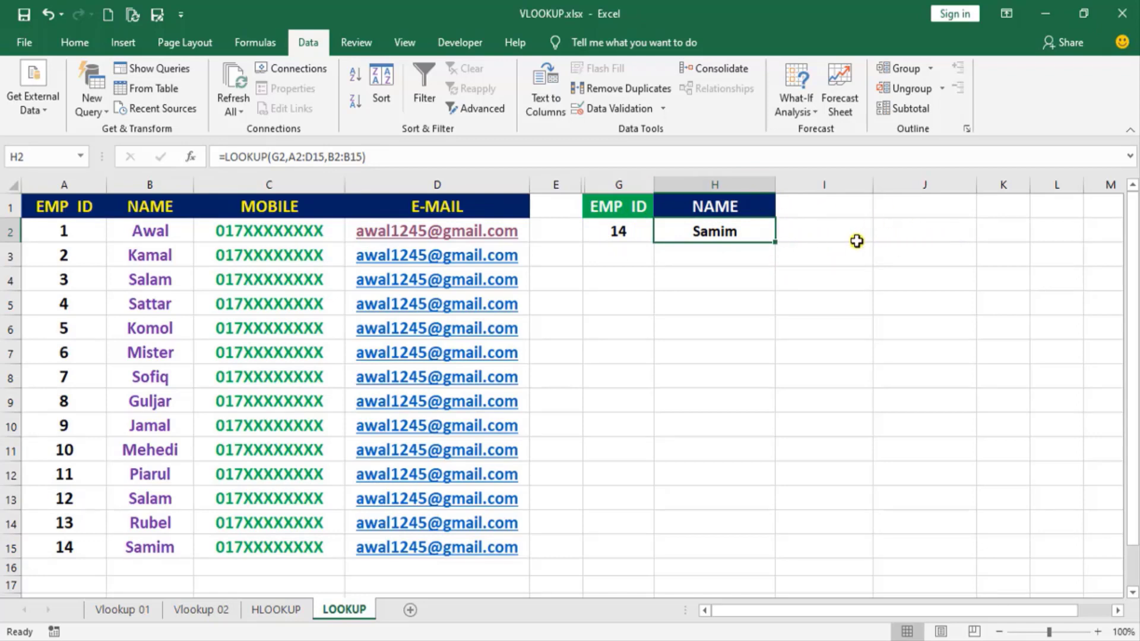
Step: Copy the headers A1:D1 and paste them starting at G6
click(618, 268)
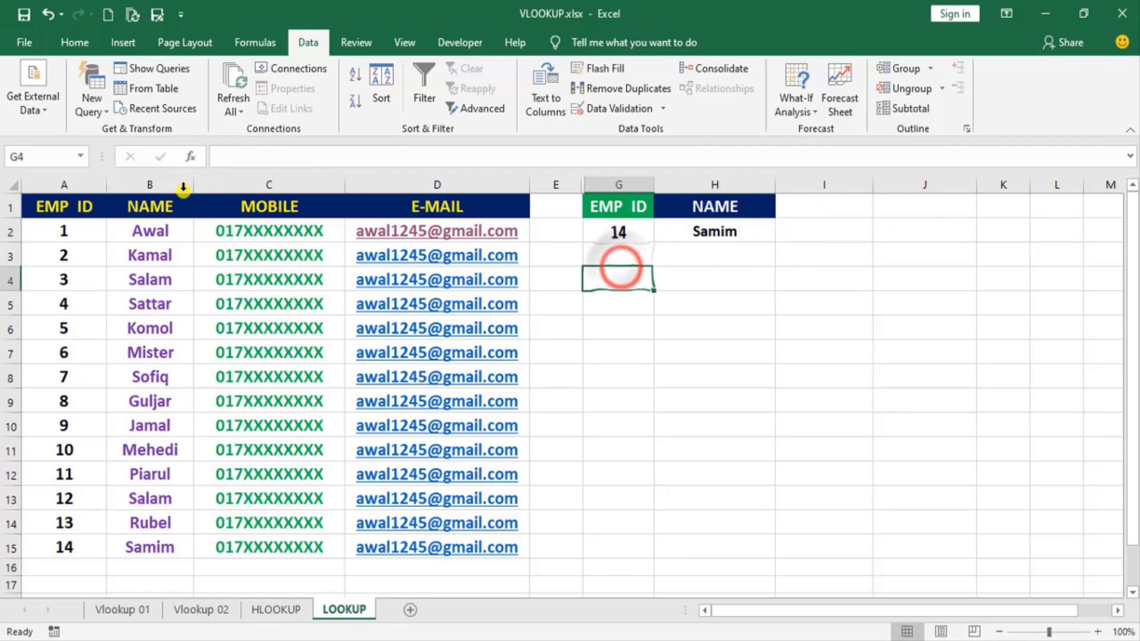
click(33, 208)
drag(114, 209, 405, 213)
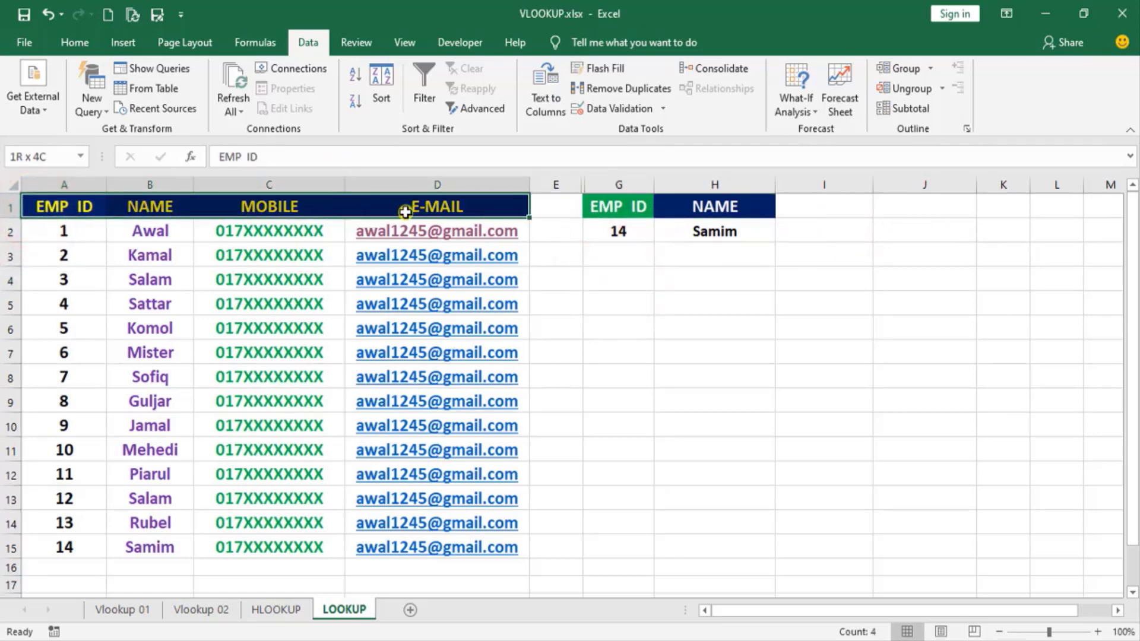
key(ctrl+c)
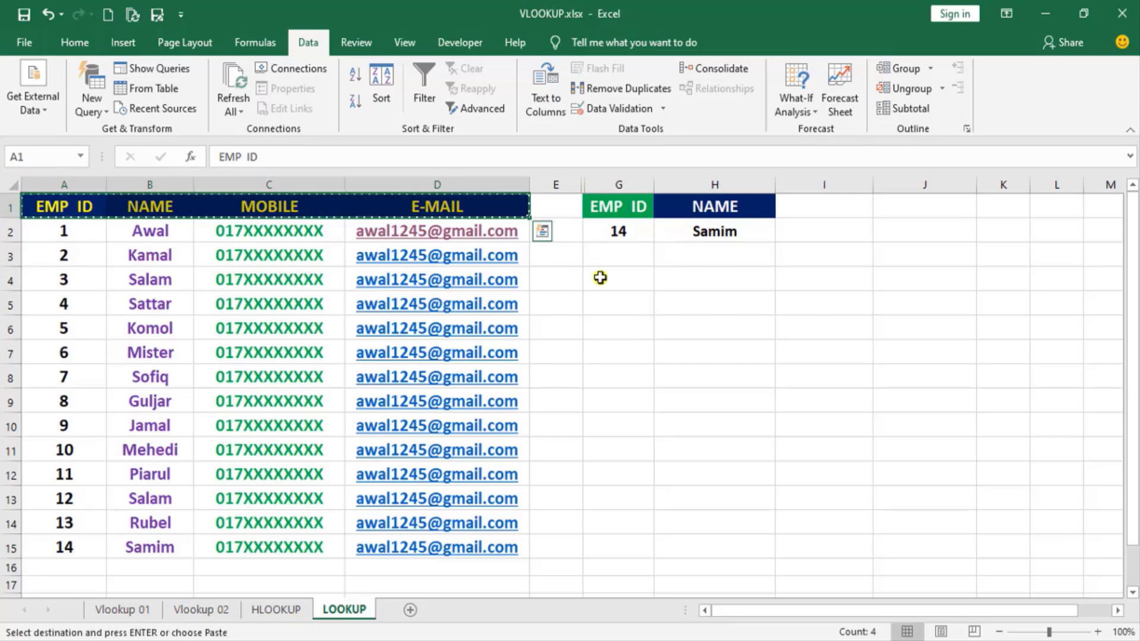
click(617, 331)
key(ctrl+v)
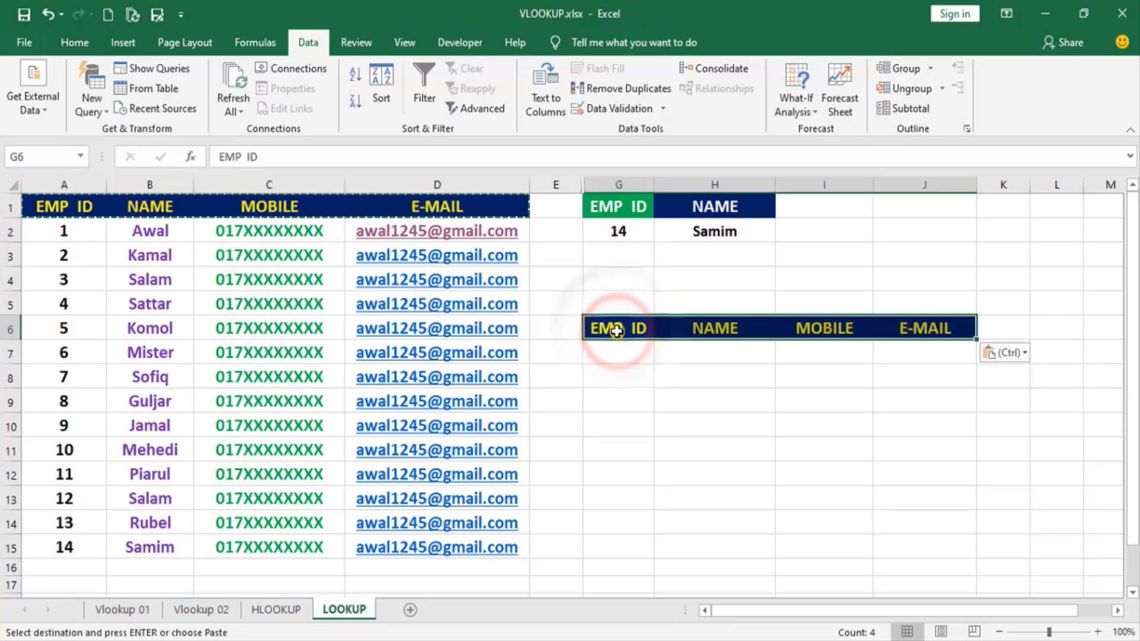
Step: Review the pasted EMP ID, NAME, MOBILE, E-MAIL headers and the result cells H7:J7, ending on H7
click(621, 331)
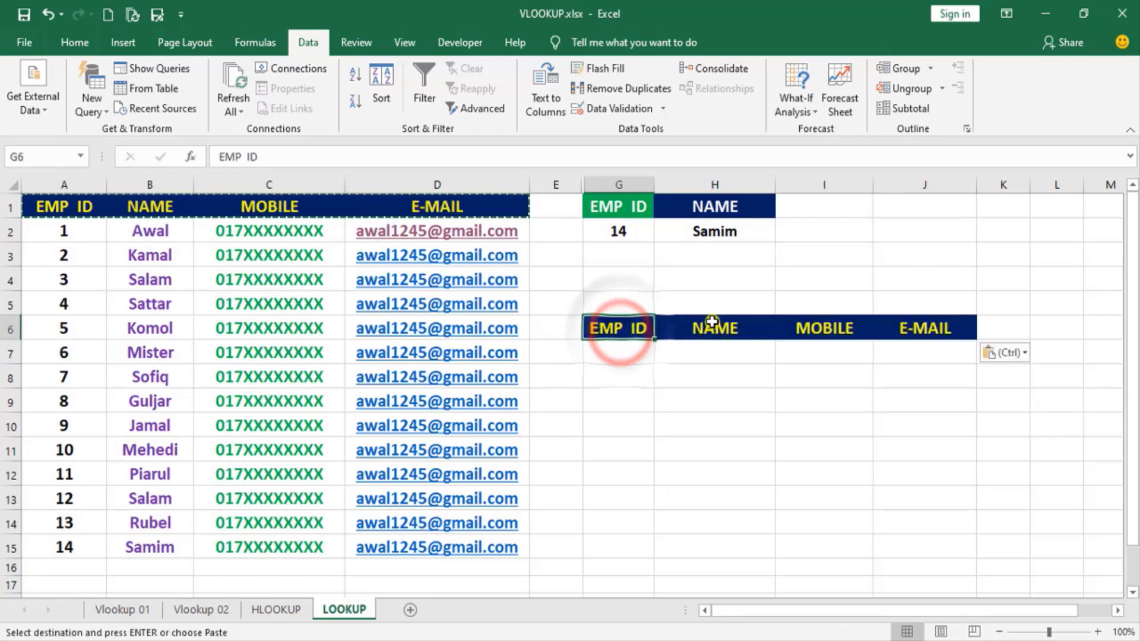
click(728, 332)
click(815, 332)
click(957, 331)
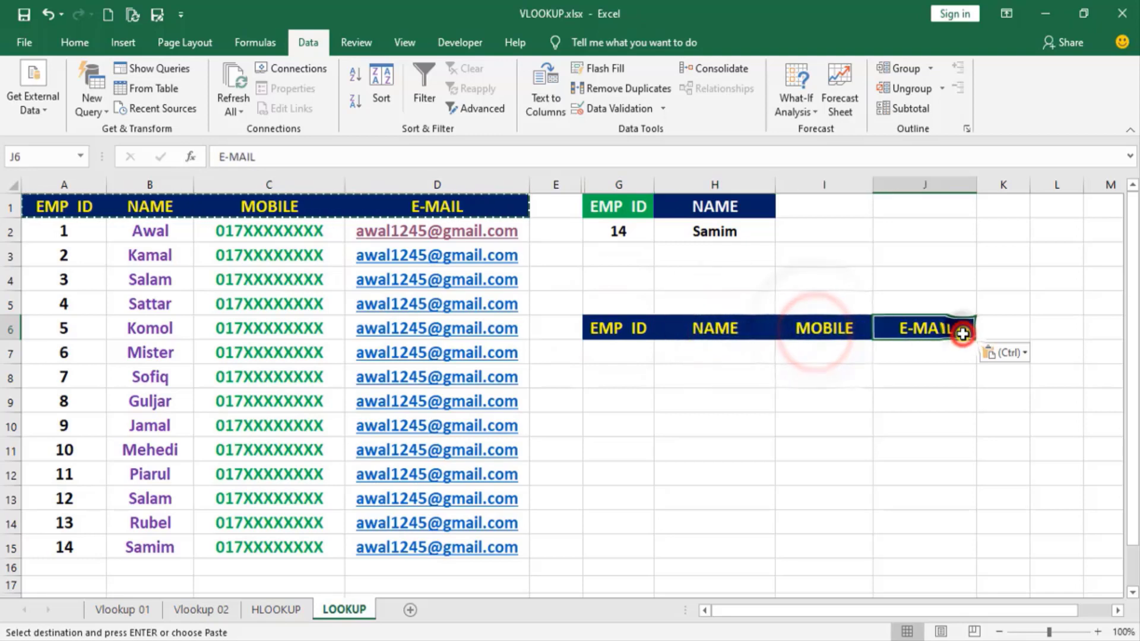
click(715, 356)
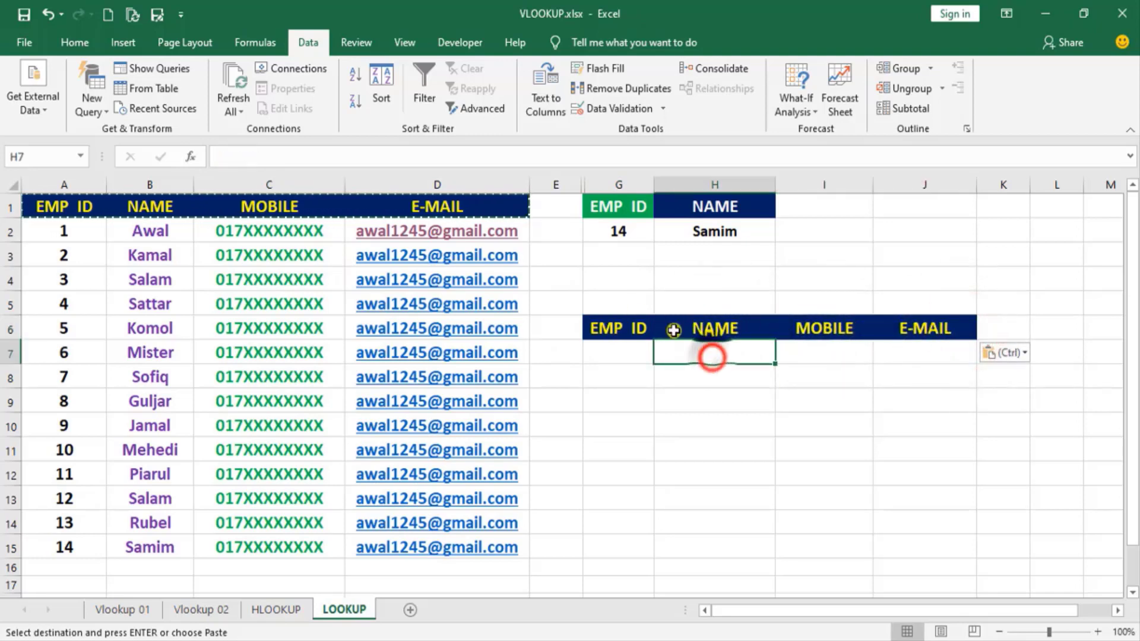
click(817, 353)
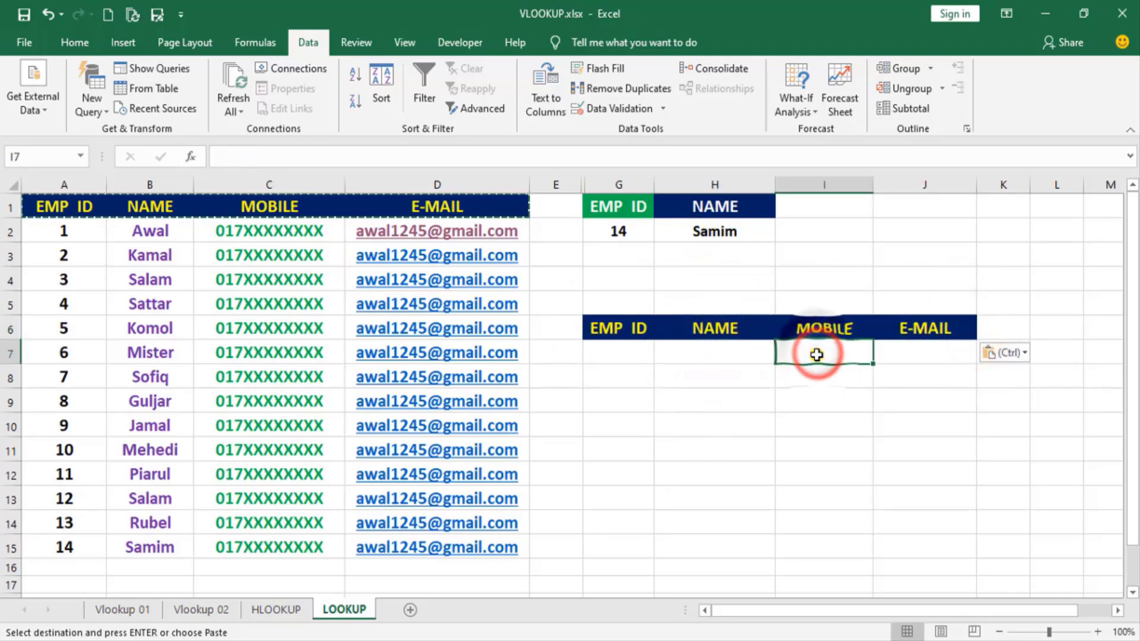
click(937, 354)
click(698, 352)
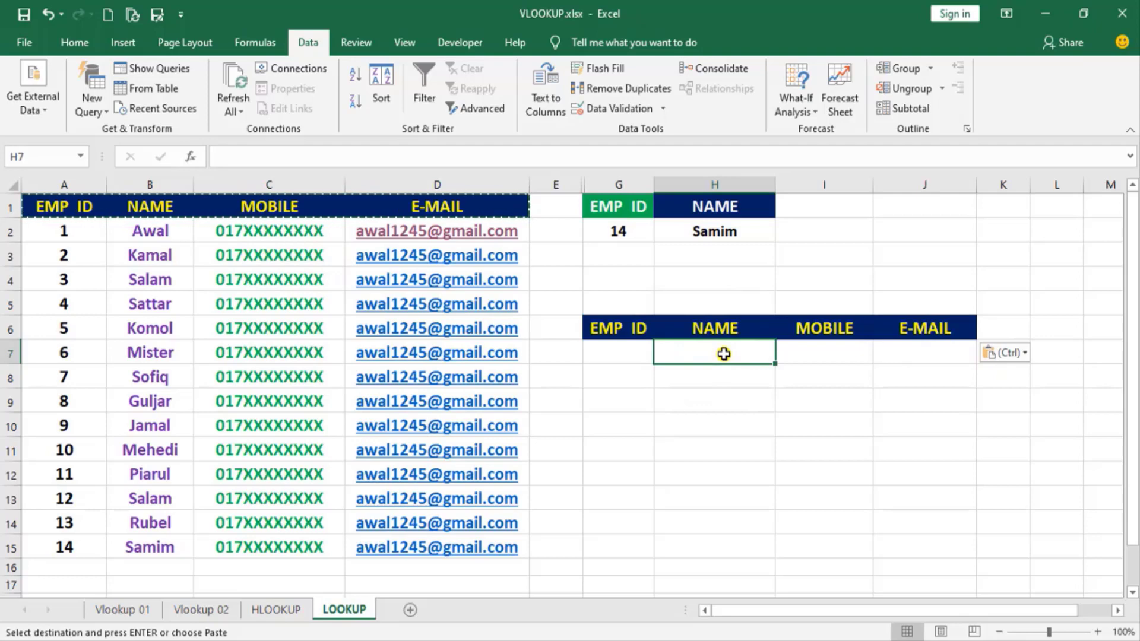
Step: Enter =LOOKUP(G7,A2:D15,B2:B15) in H7 to return the NAME
text(+)
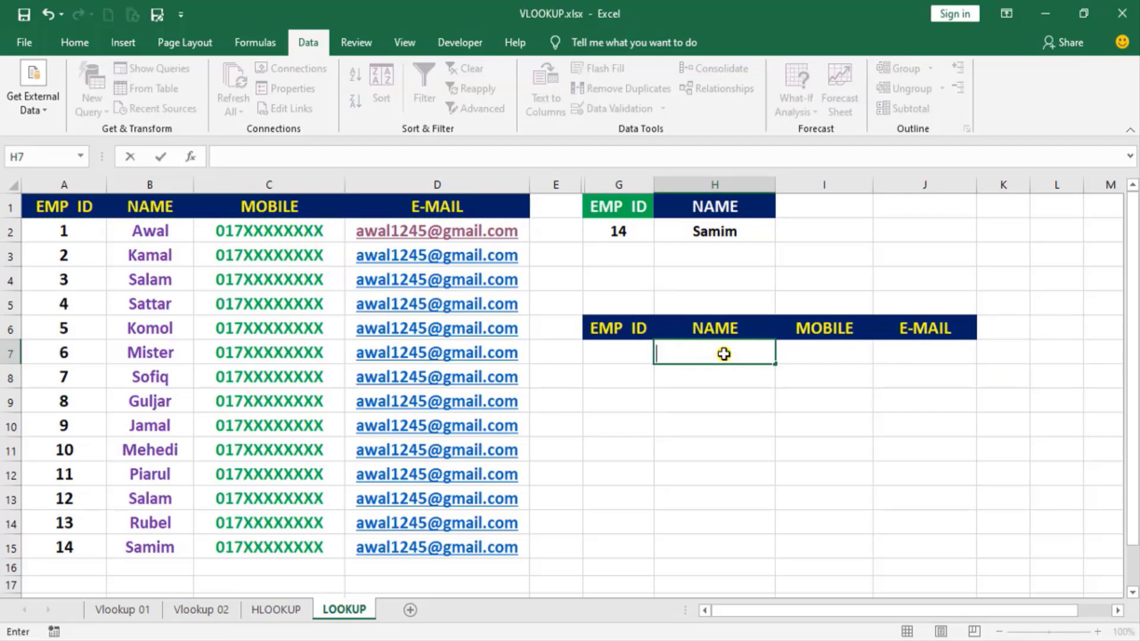
text(=L)
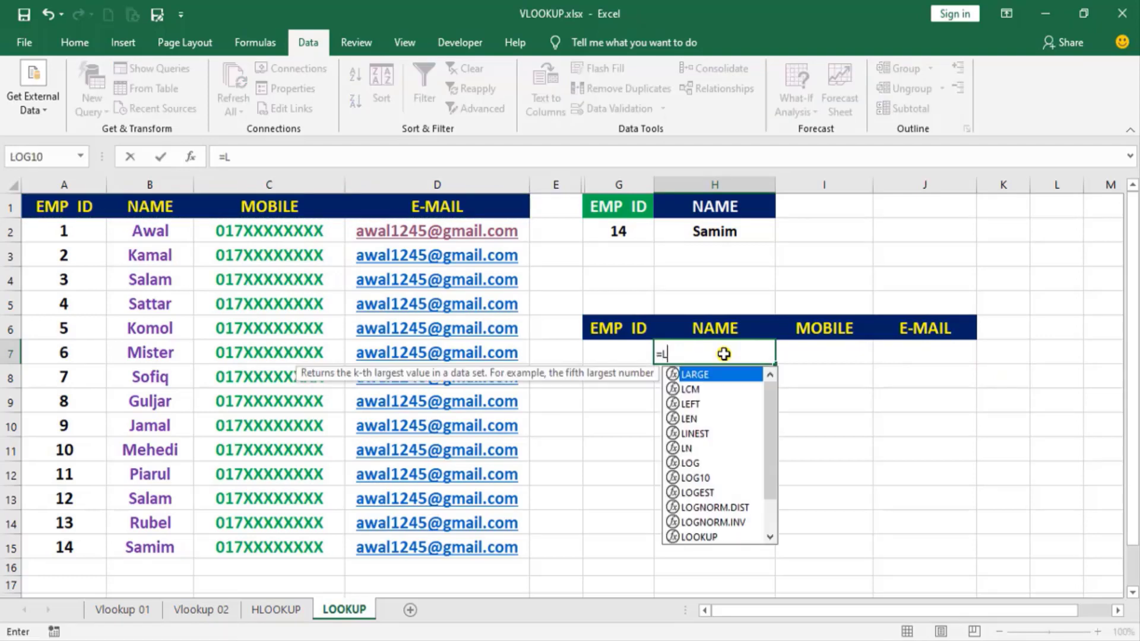
text(OOKUP)
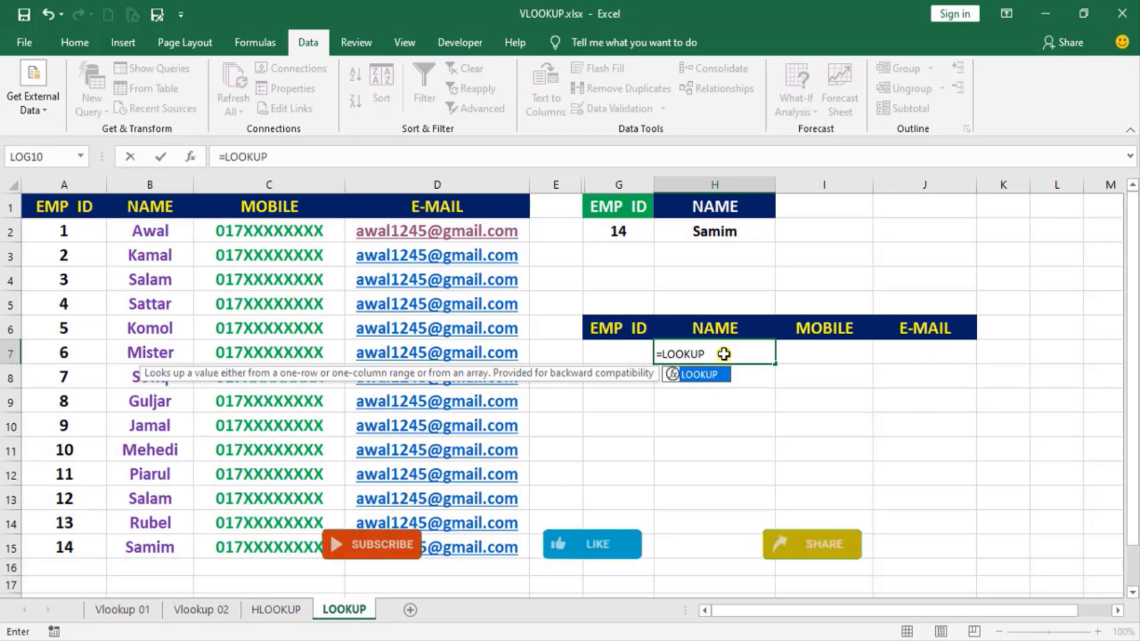
text(()
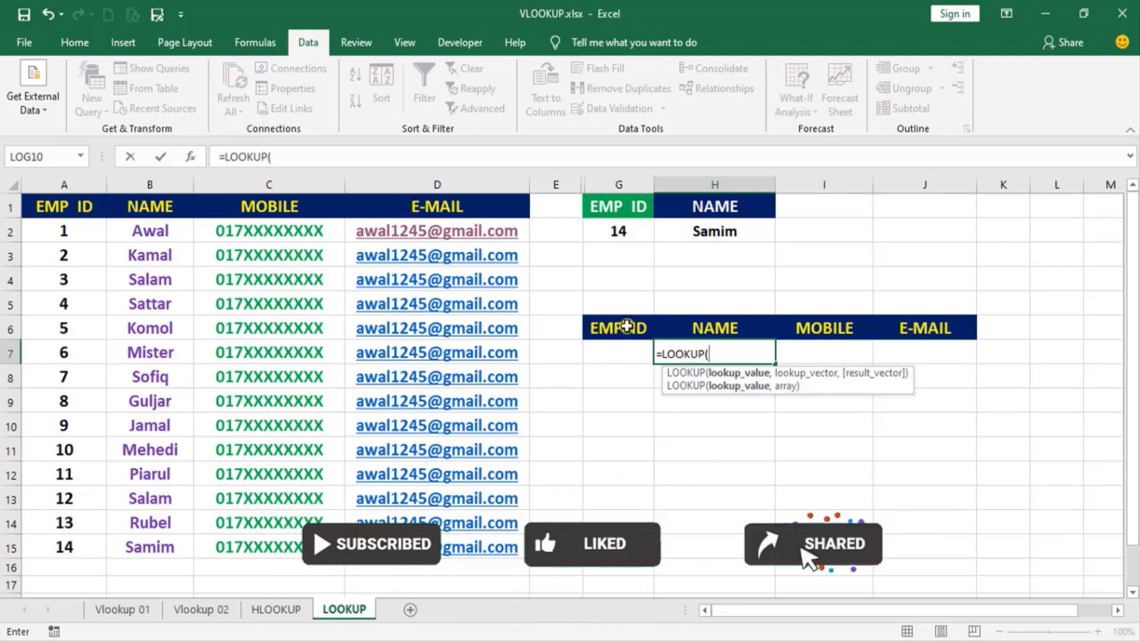
click(616, 354)
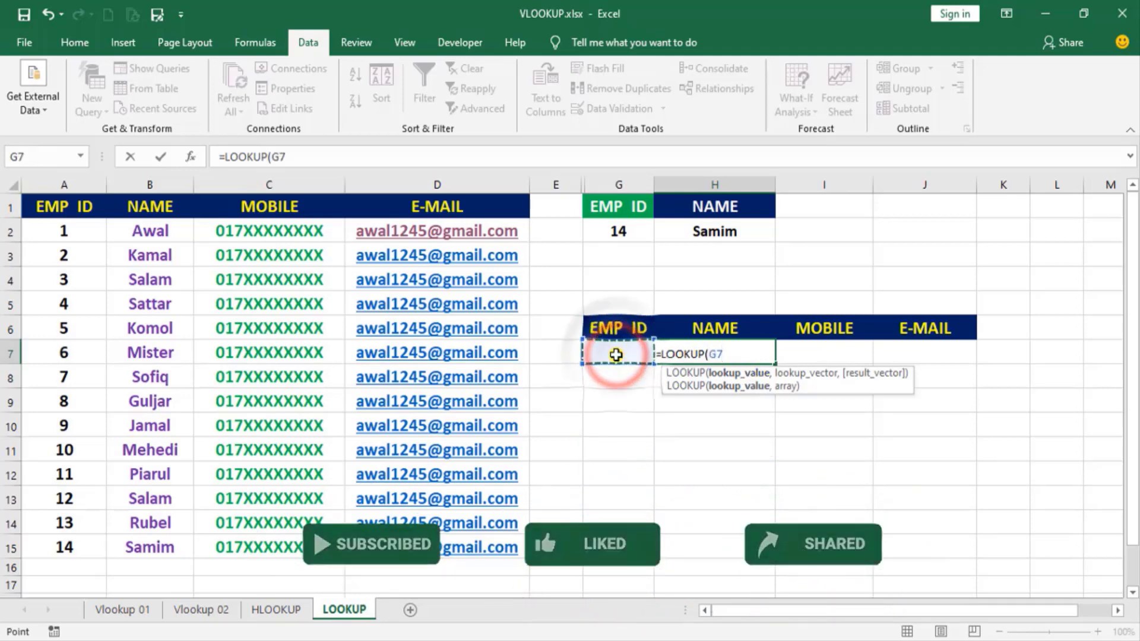
text(,)
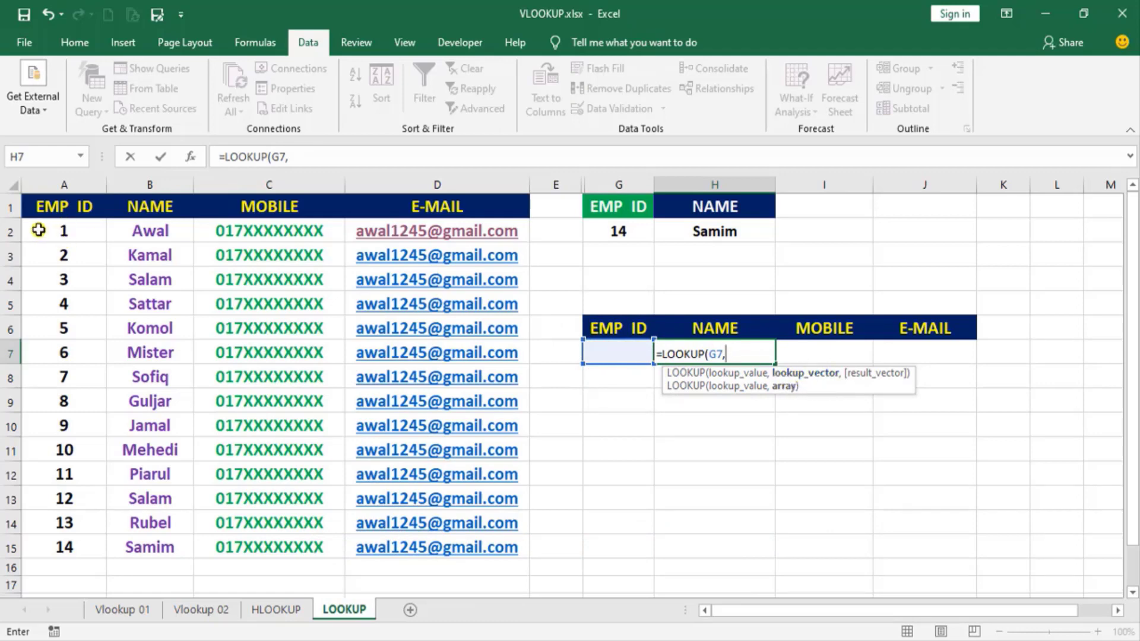
mouse_move(42, 231)
mouse_down()
mouse_move(178, 316)
mouse_move(405, 545)
mouse_up()
text(,)
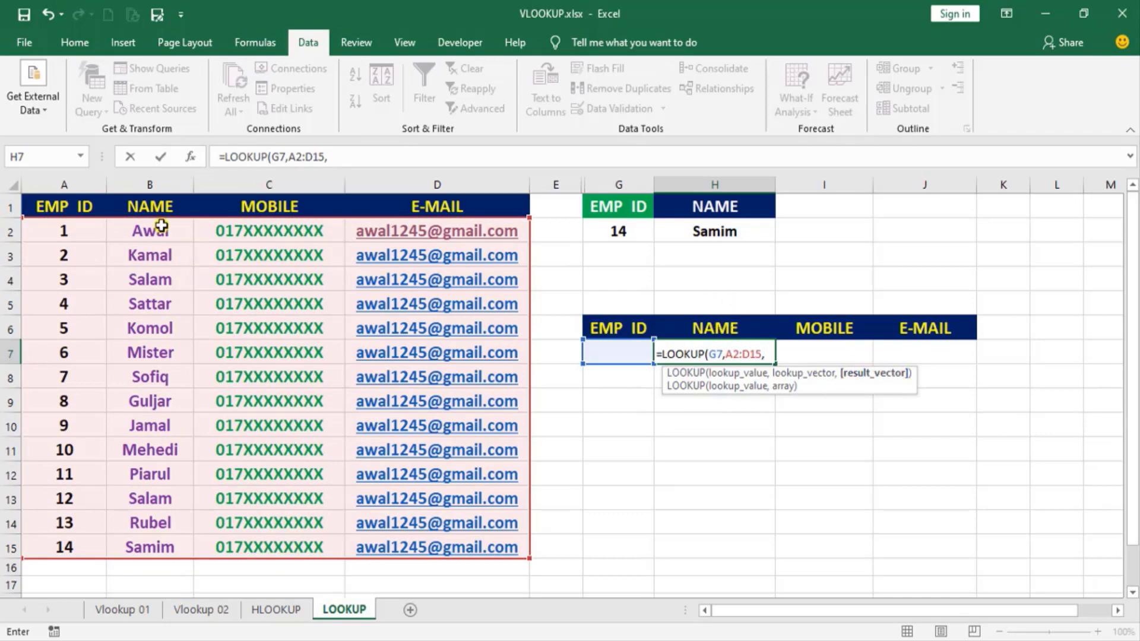
drag(160, 228, 150, 555)
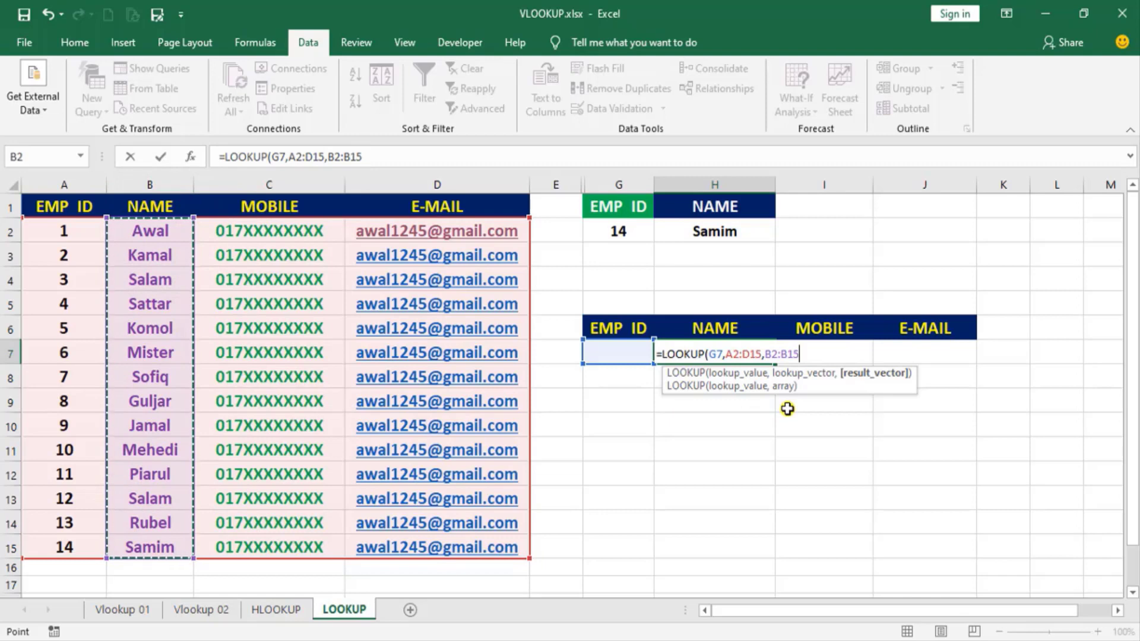
text())
key(Return)
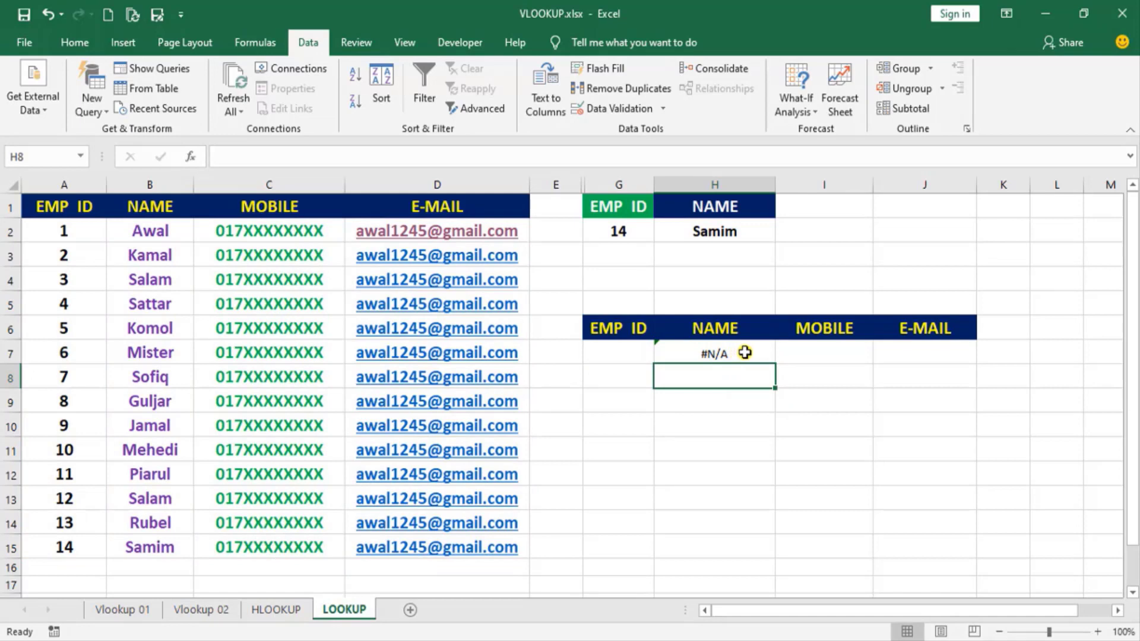
click(829, 356)
text(=)
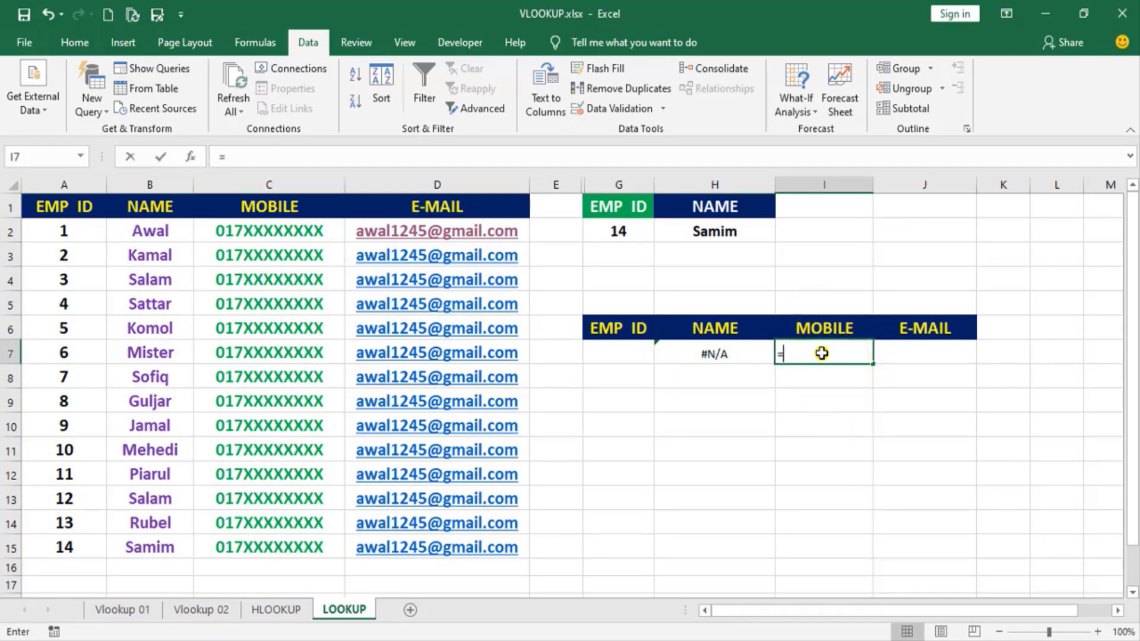
Step: Enter =LOOKUP(G7,A2:D15,C2:C15) in I7 to return the MOBILE number
text(LOO)
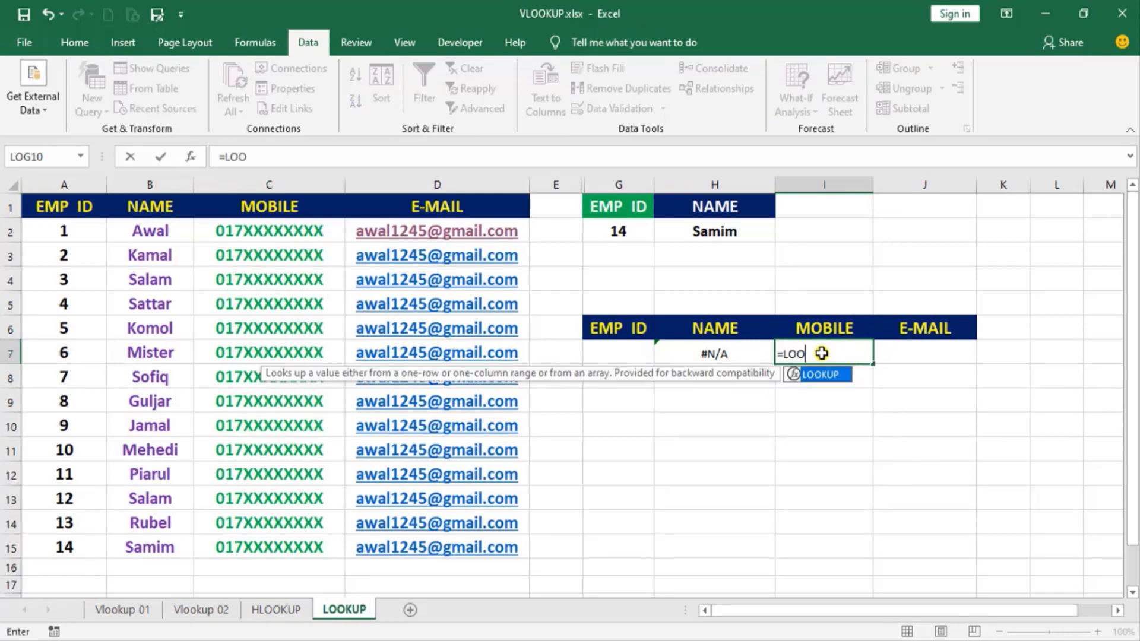
text(UP)
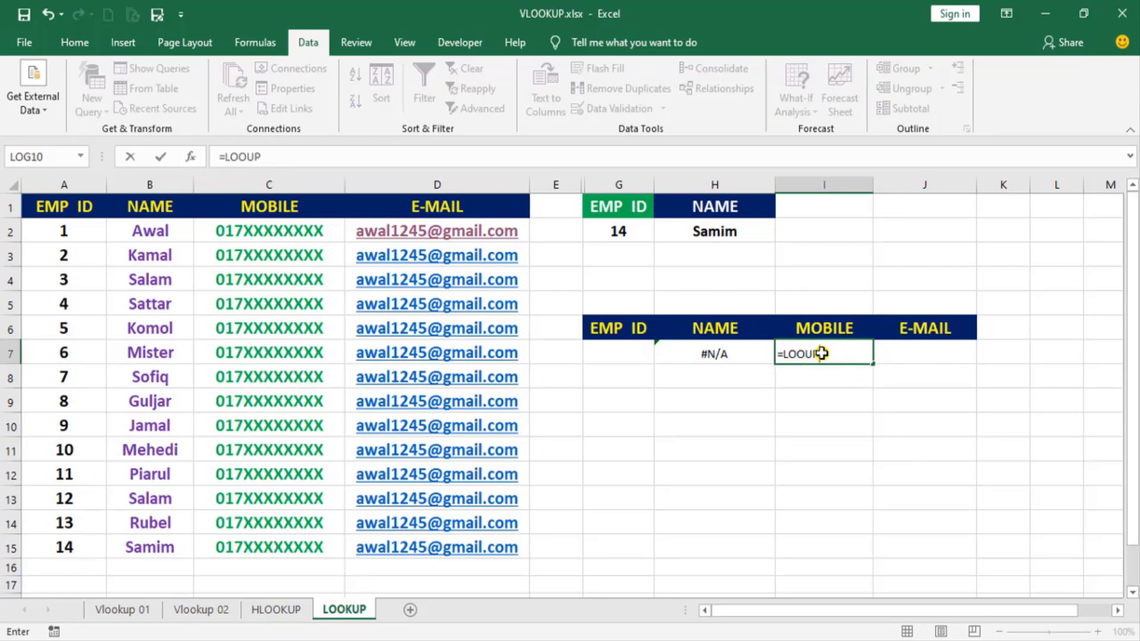
key(BackSpace)
key(BackSpace)
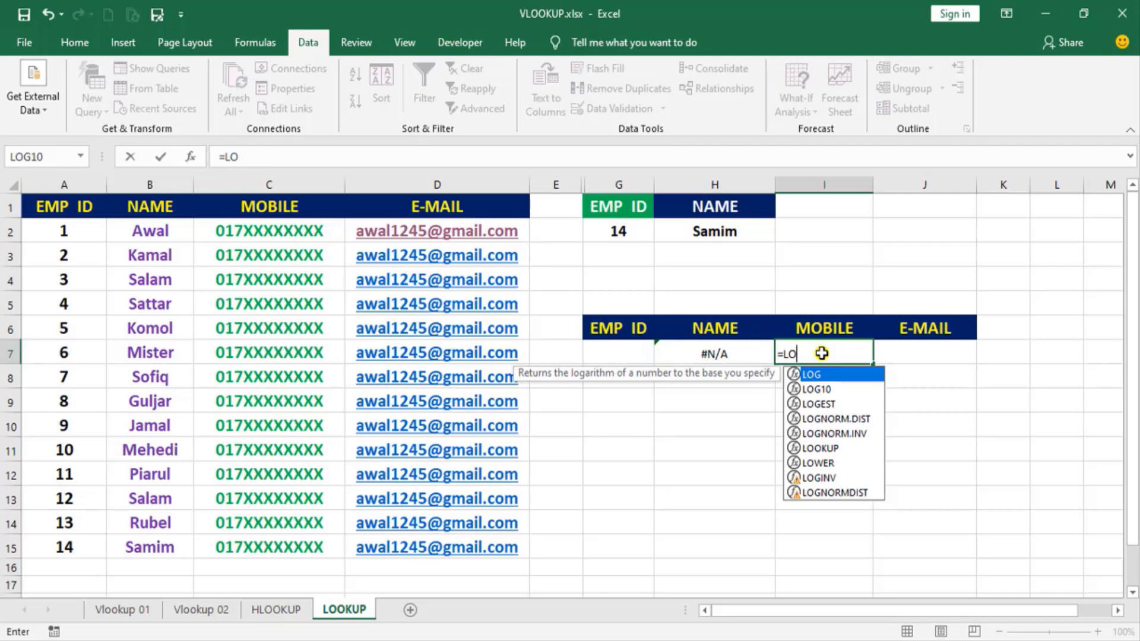
text(OKUP)
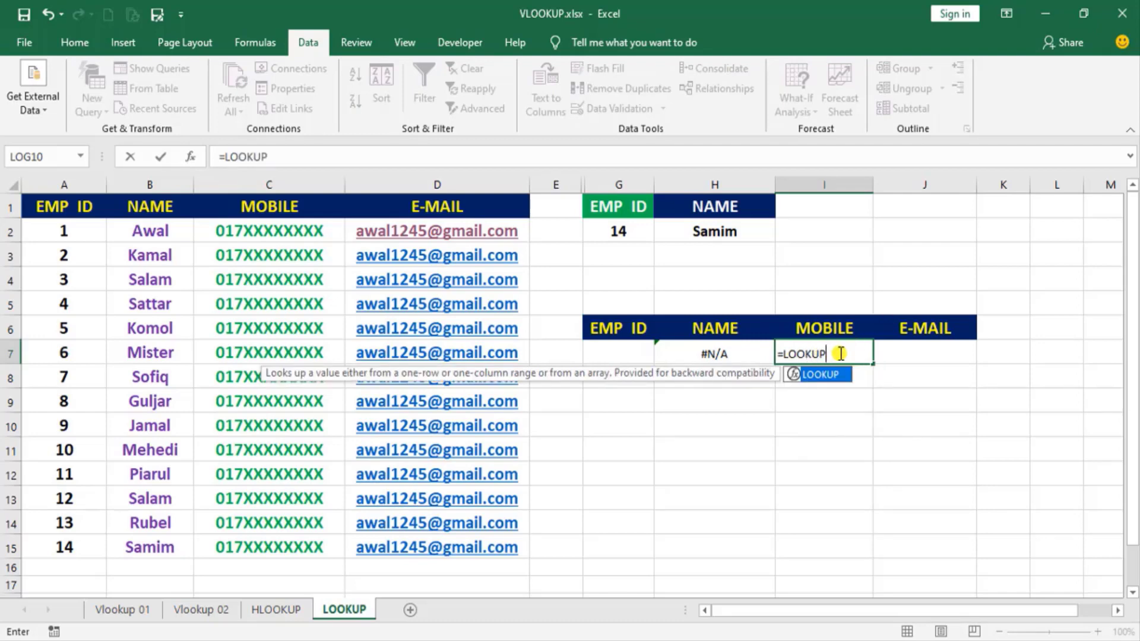
text(()
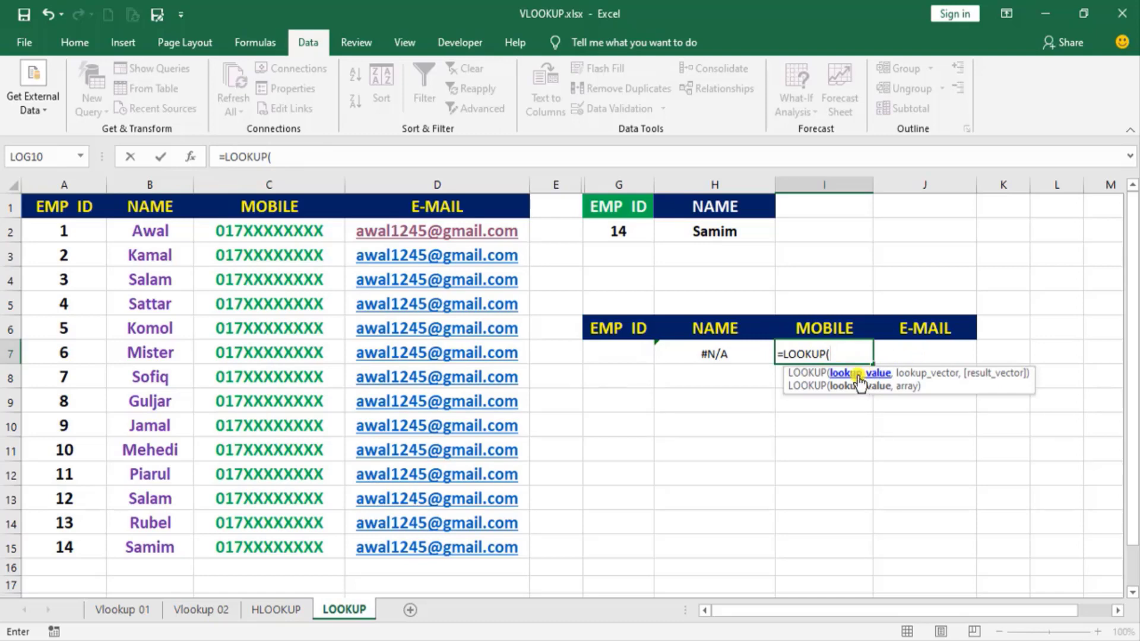
click(622, 354)
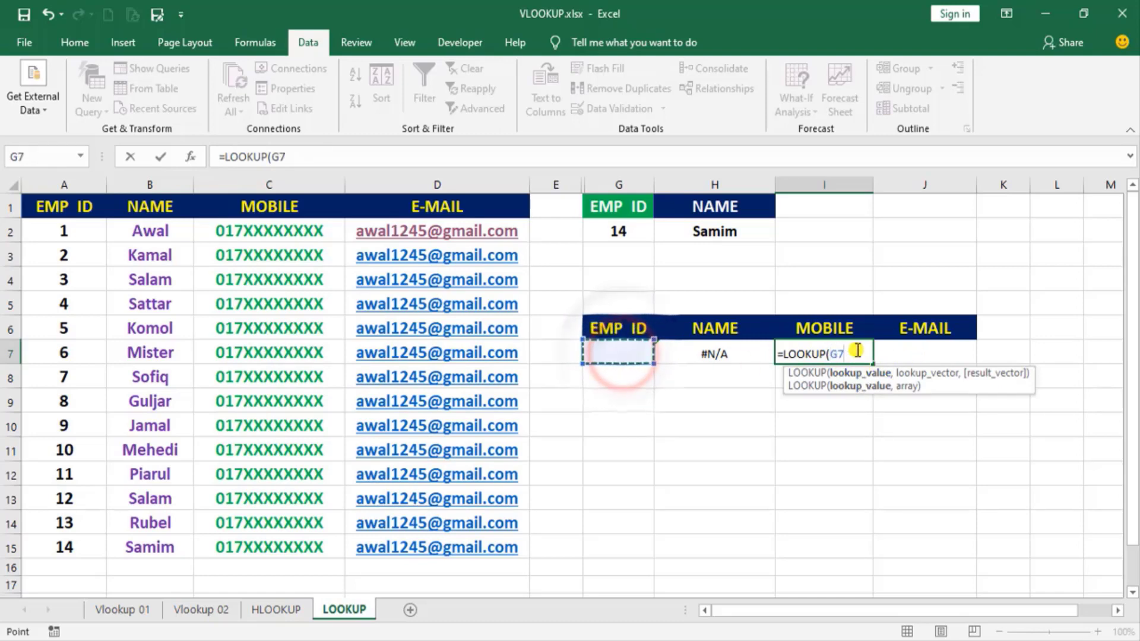
text(,)
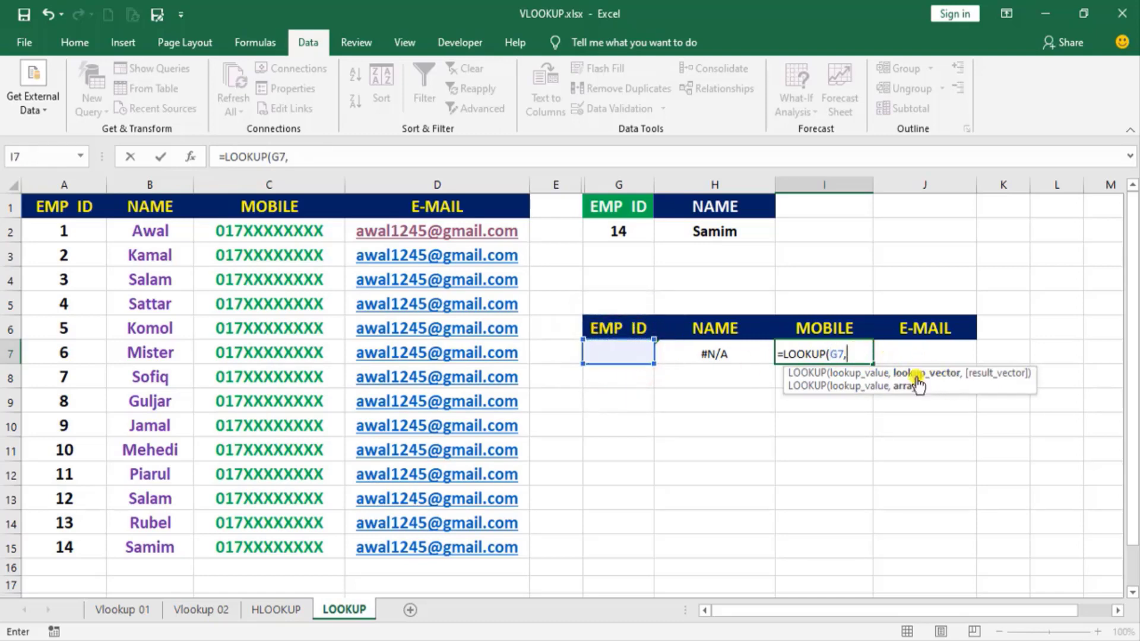
drag(33, 229, 410, 544)
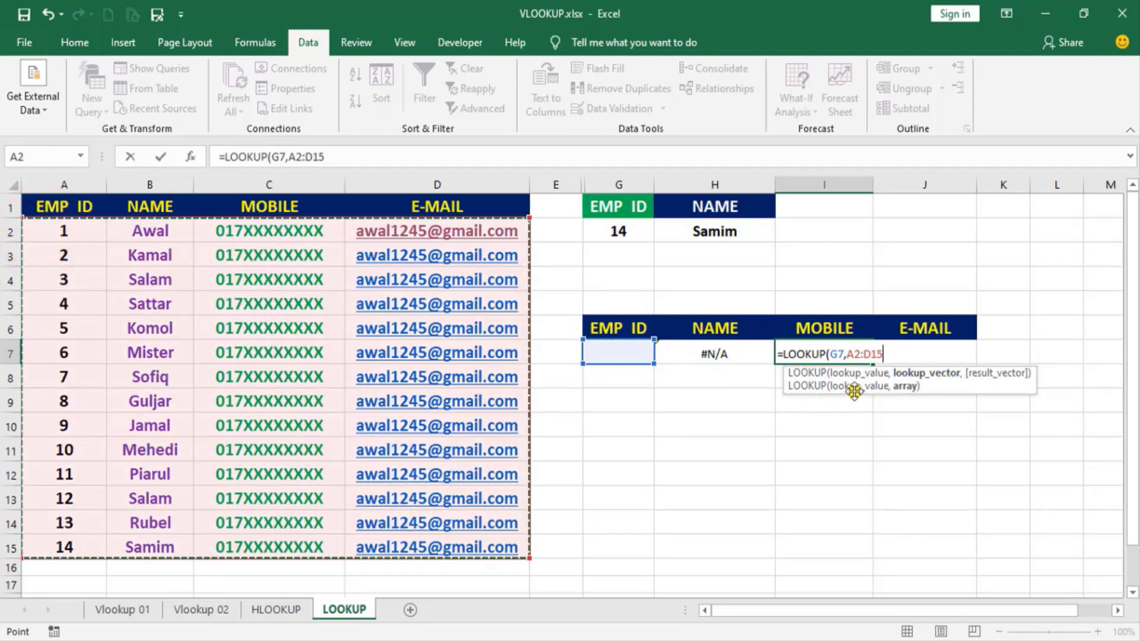
text(,)
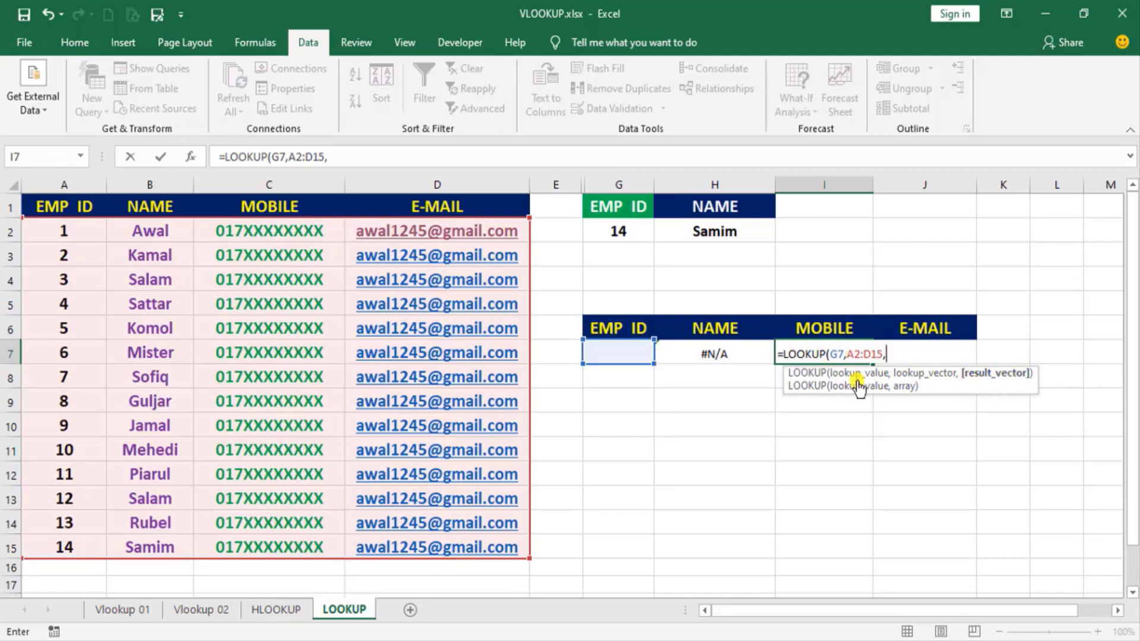
drag(219, 231, 234, 545)
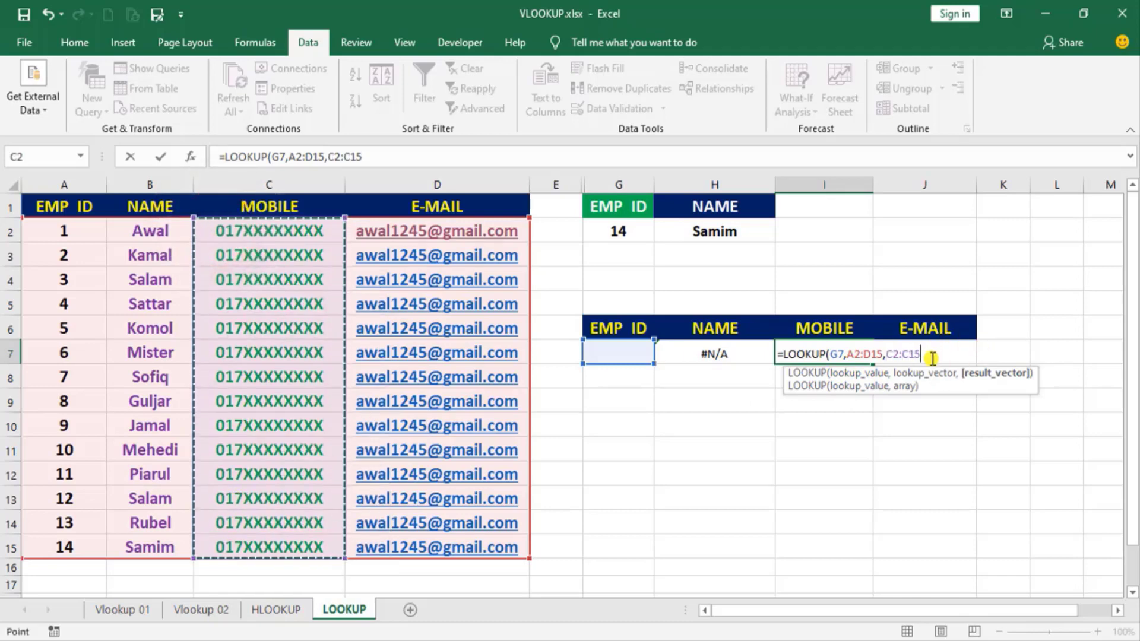
text())
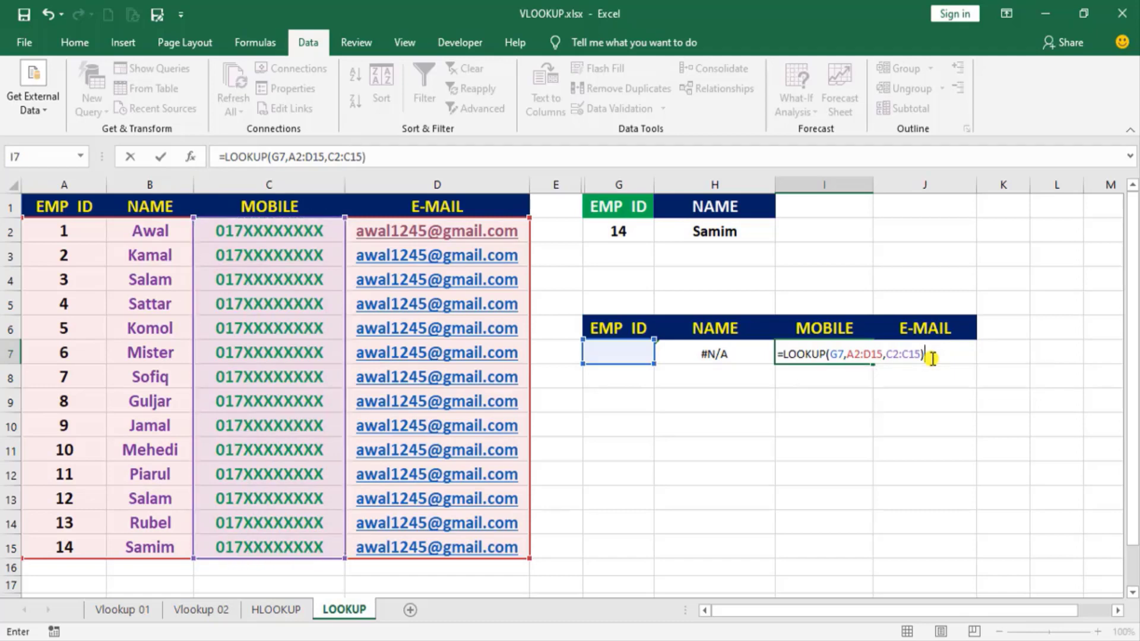
key(Return)
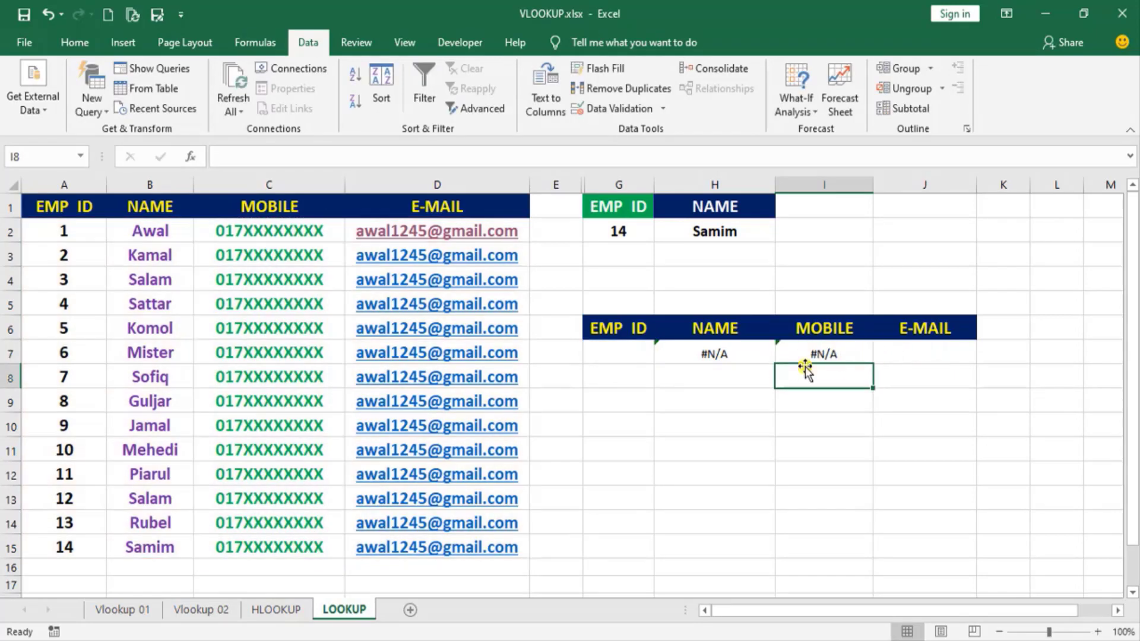
Step: Enter =LOOKUP(G7,A2:D15,D2:D15) in J7 to return the E-MAIL
click(915, 357)
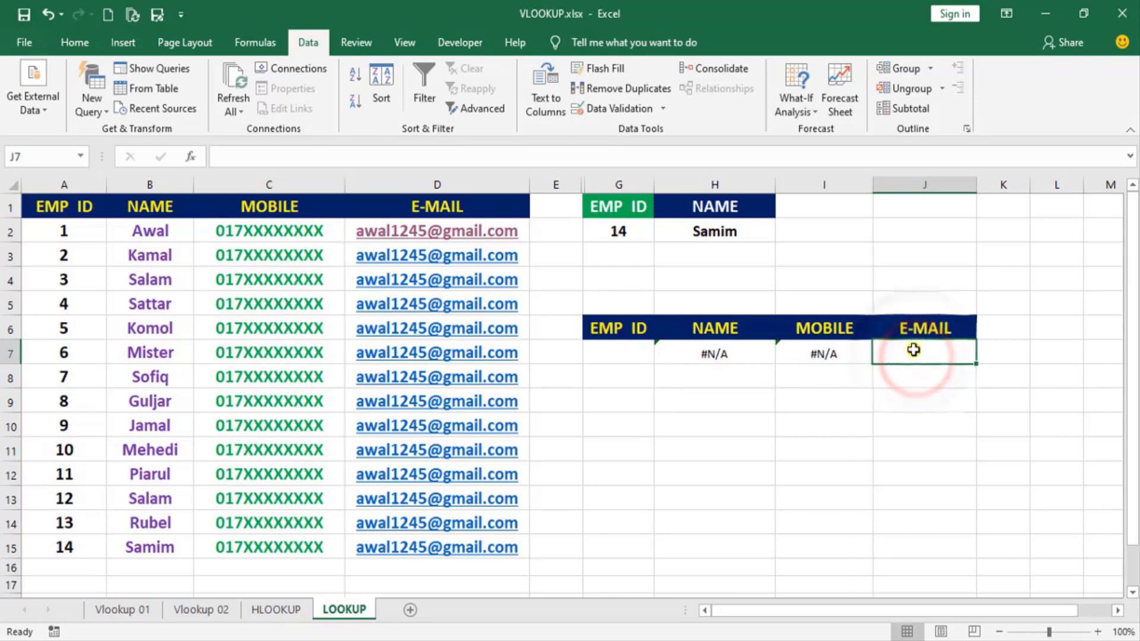
text(=)
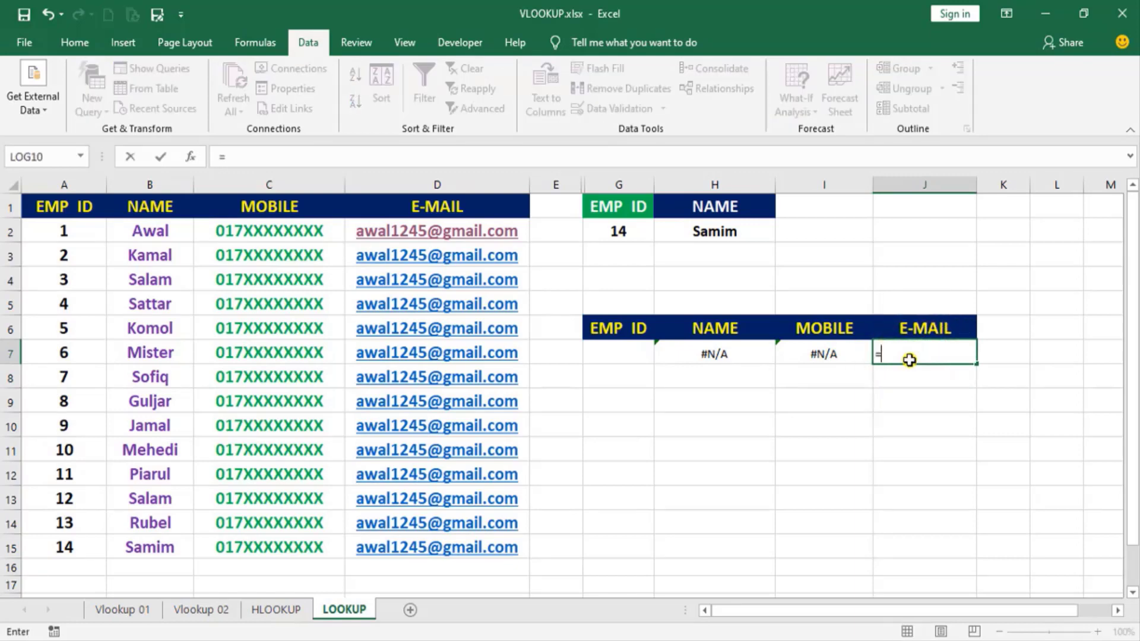
text(LOOKUP)
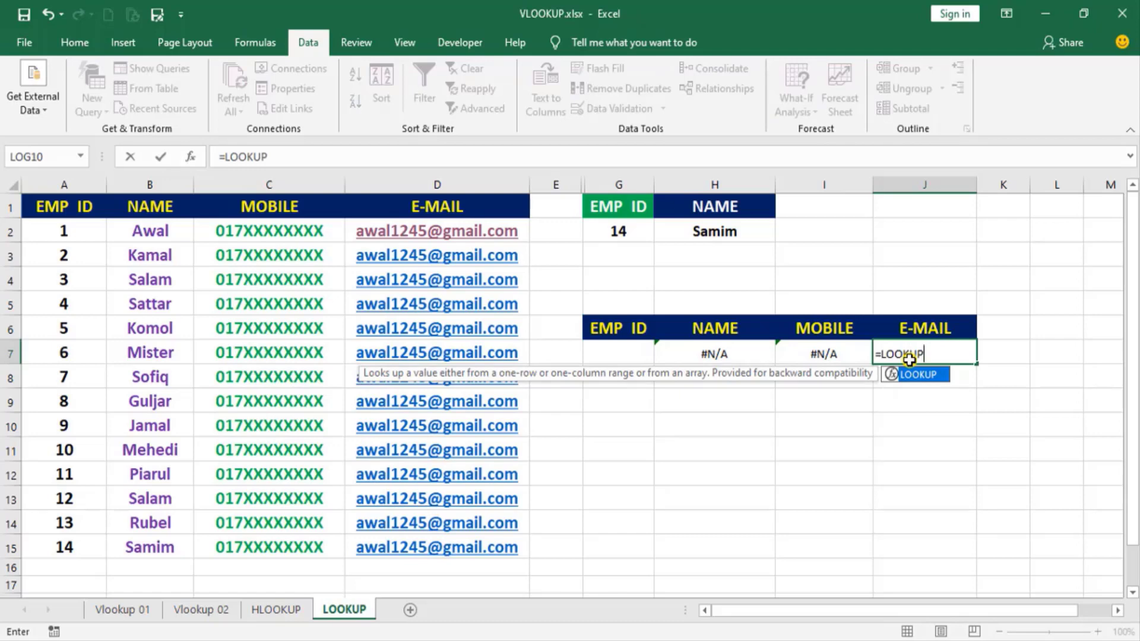
text(()
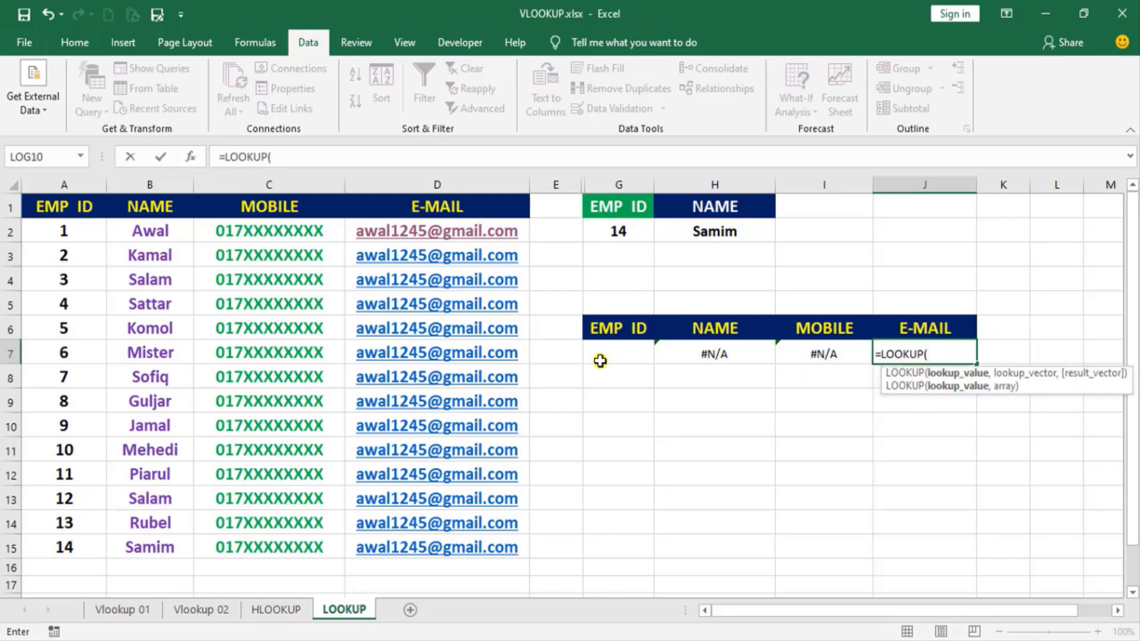
click(610, 353)
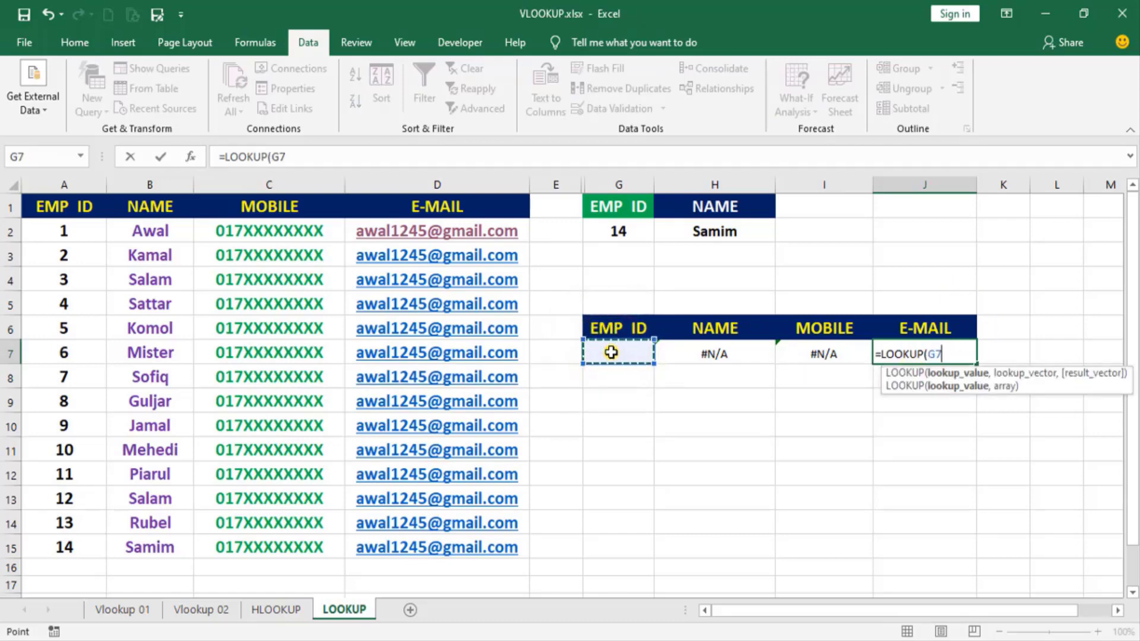
text(,)
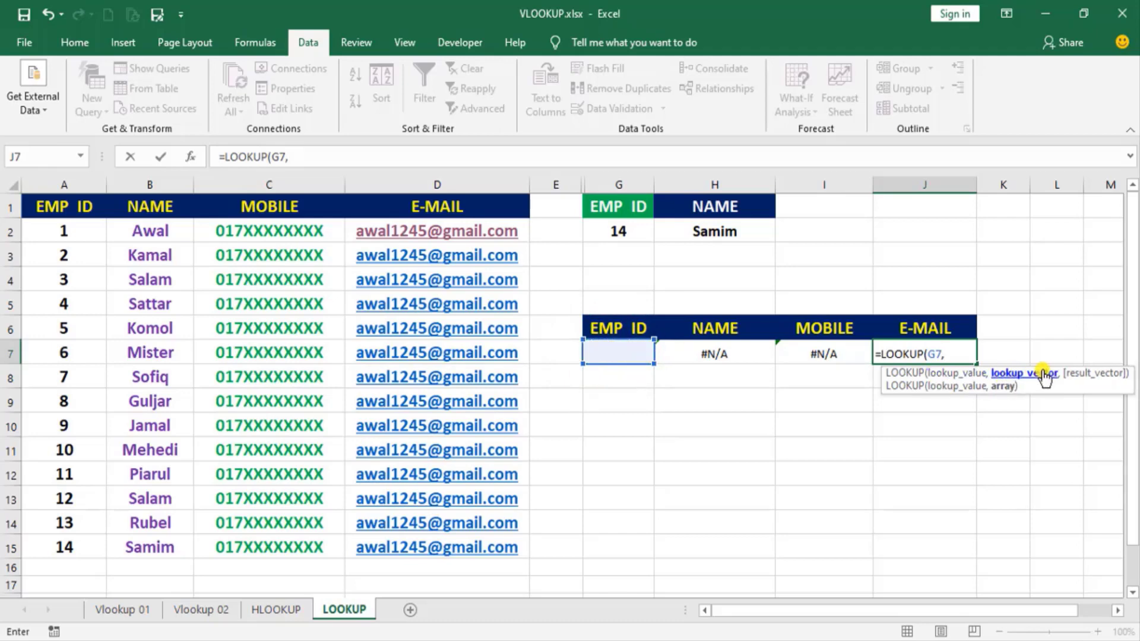
drag(41, 229, 419, 557)
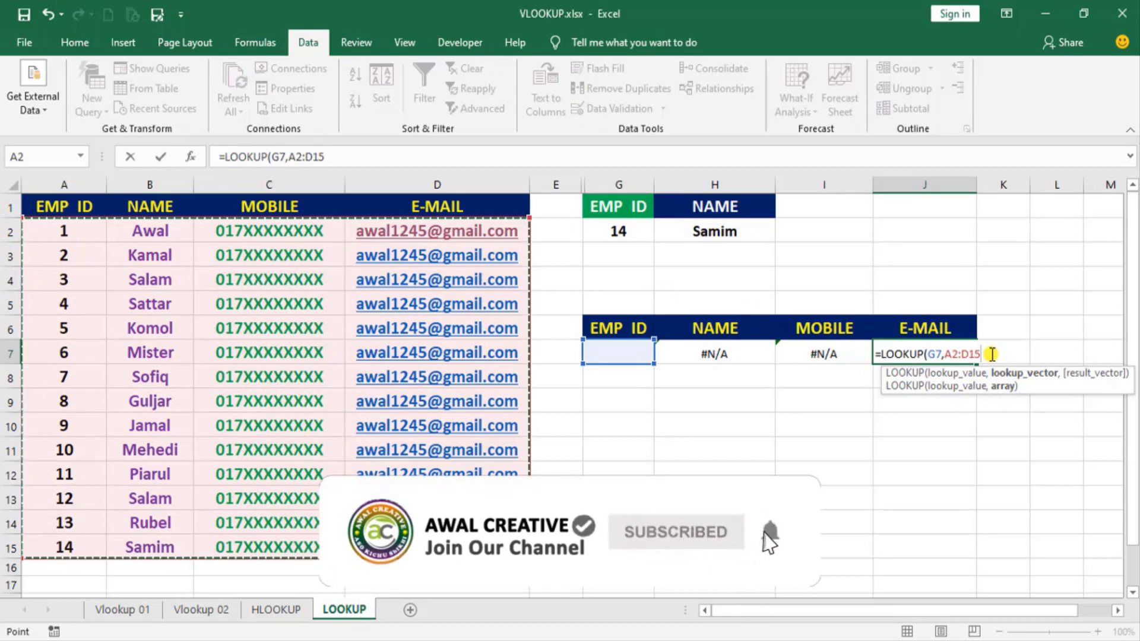
text(,)
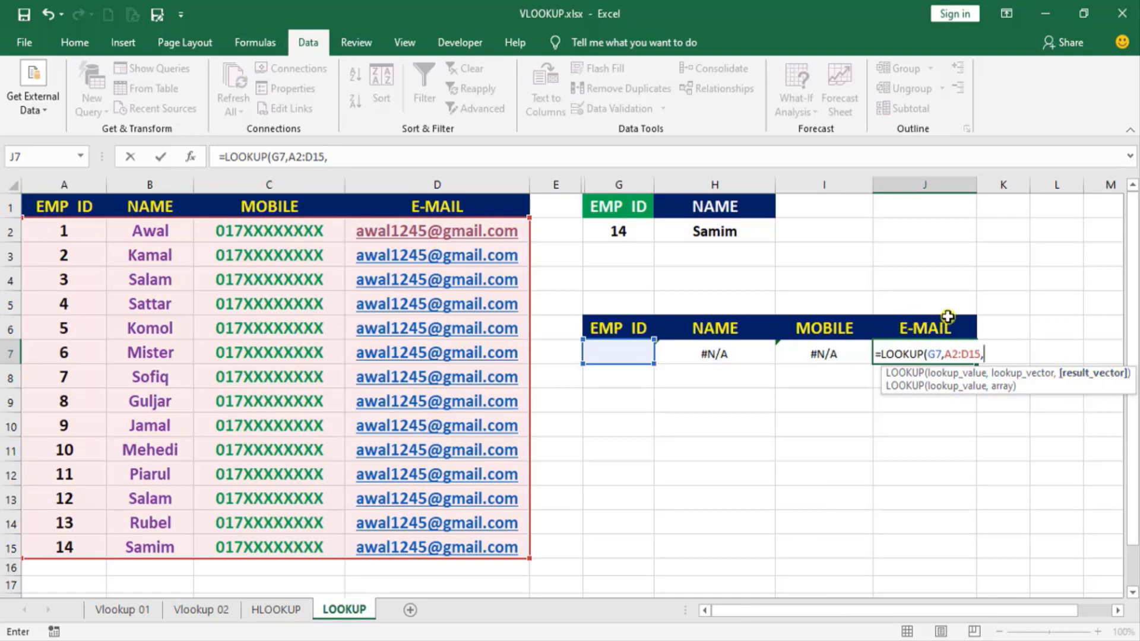
drag(363, 226, 446, 547)
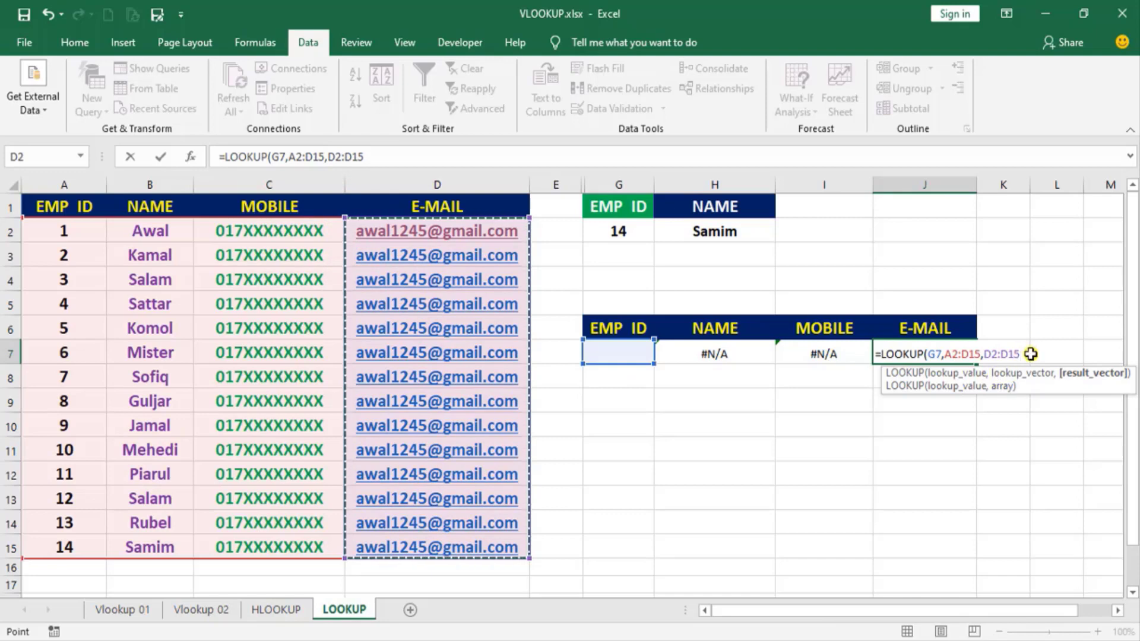
text())
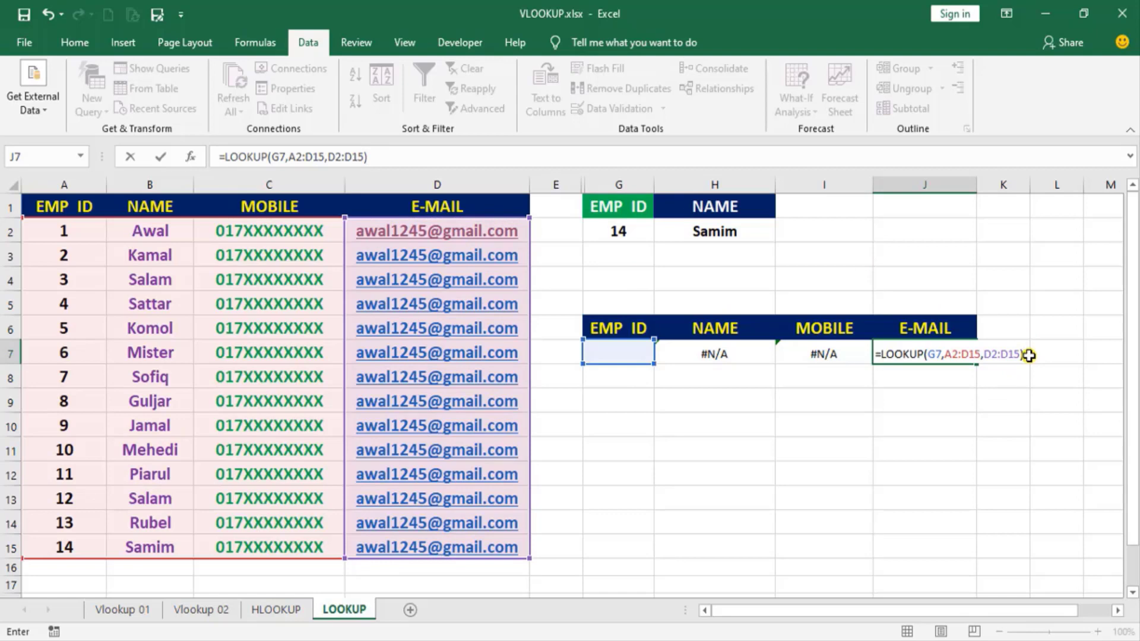
key(Return)
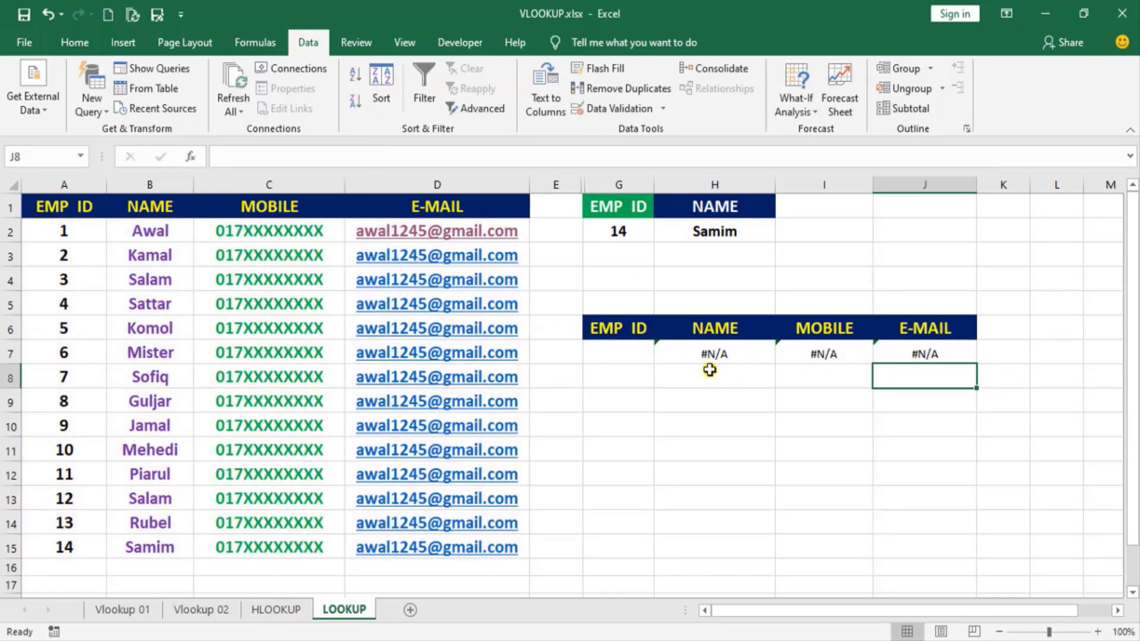
Step: Enter EMP ID 1 in G7 so row 7 fills with that employee's details
click(610, 350)
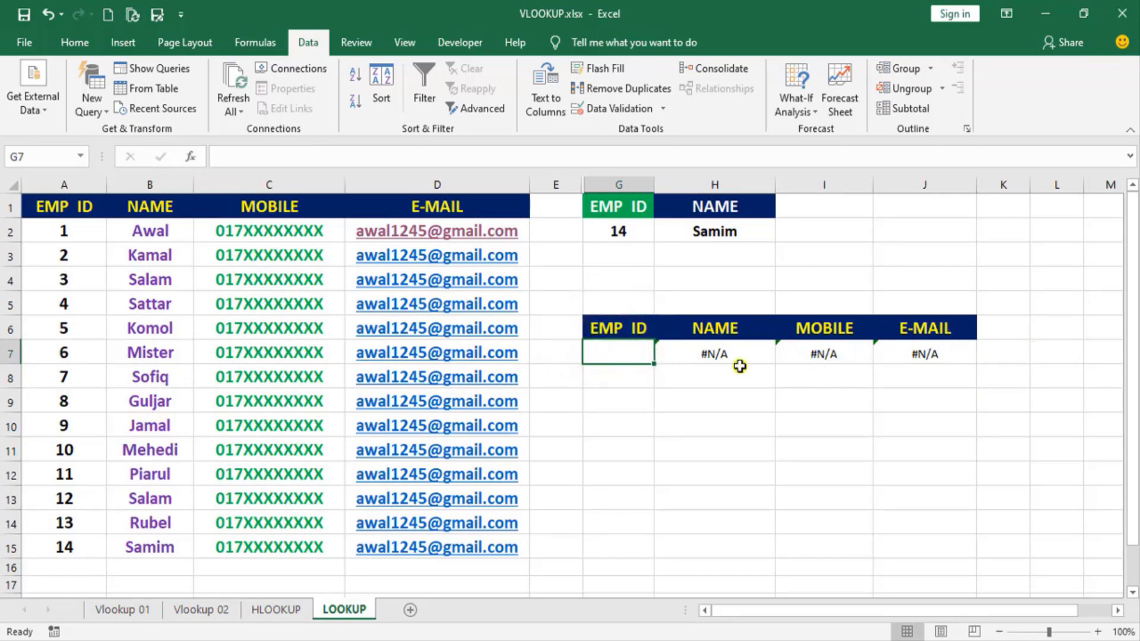
text(1)
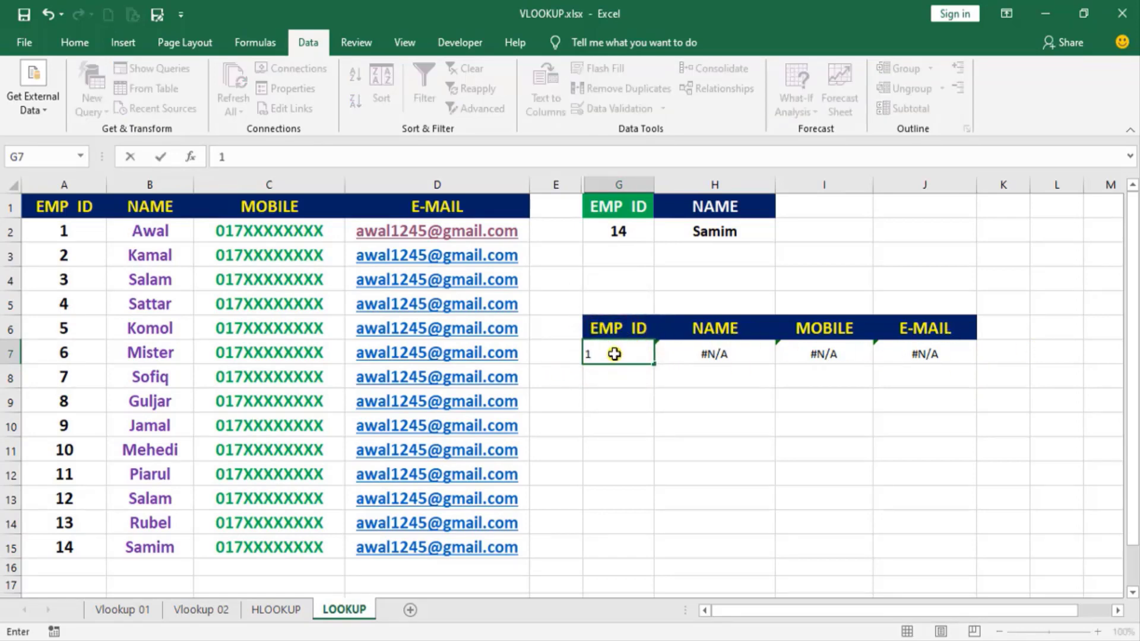
key(Return)
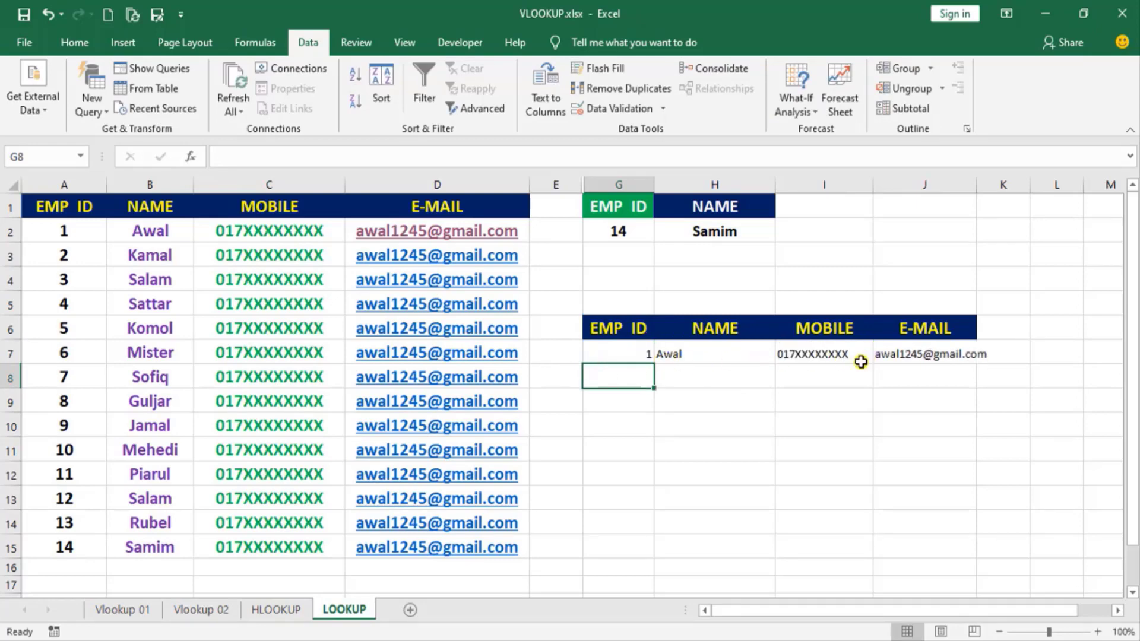
drag(603, 351, 924, 355)
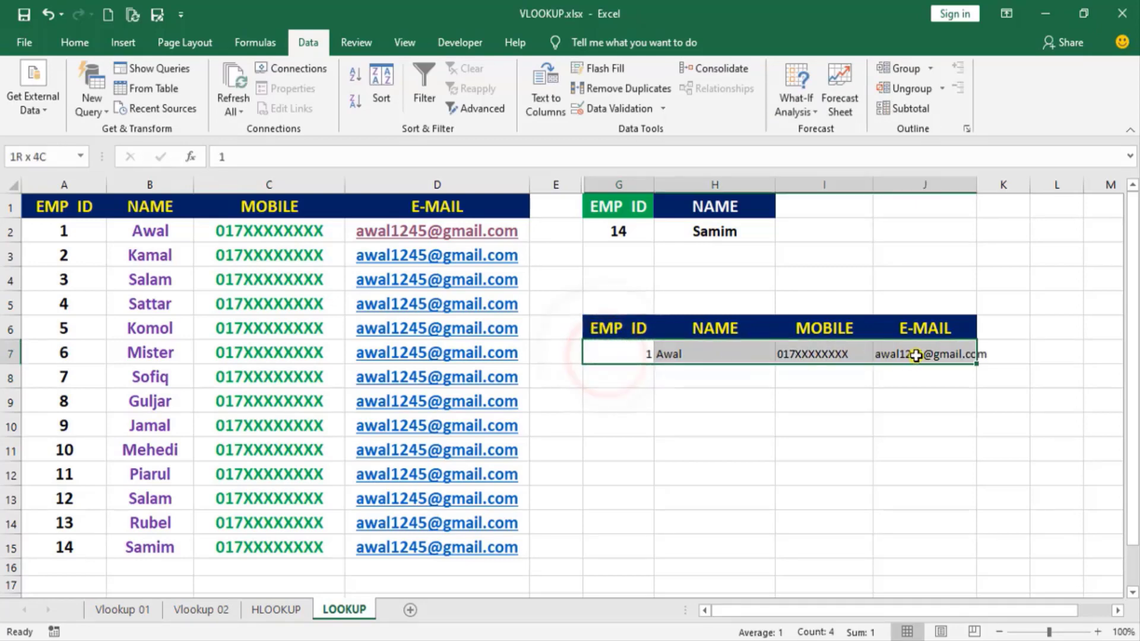
Step: Make the result row G7:J7 bold at font size 16
click(75, 43)
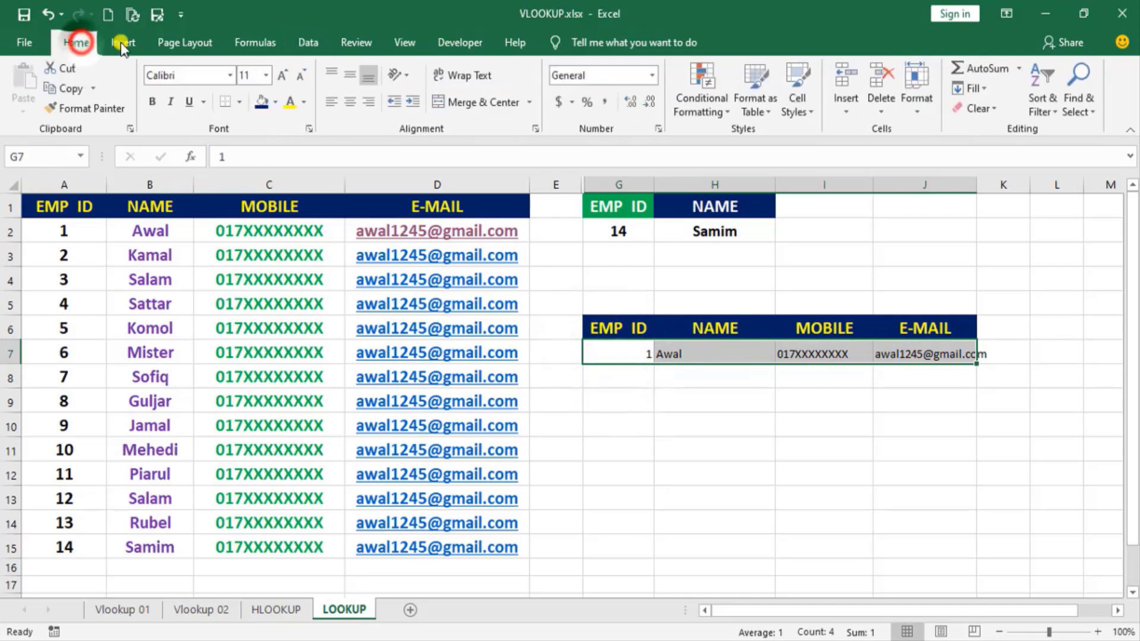
click(152, 101)
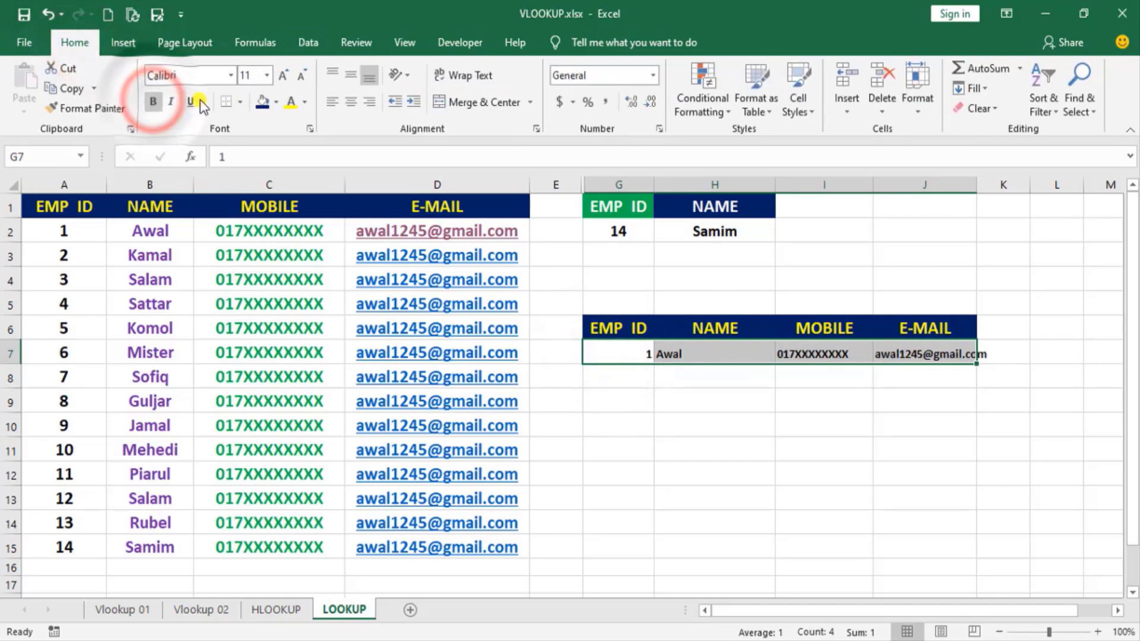
click(267, 75)
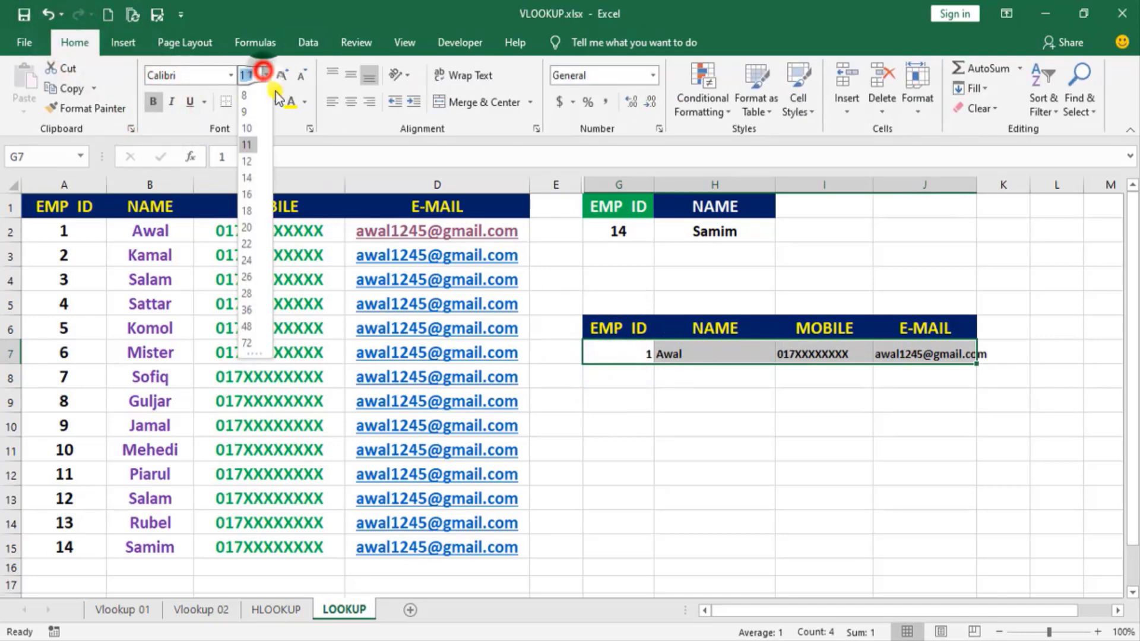
click(248, 194)
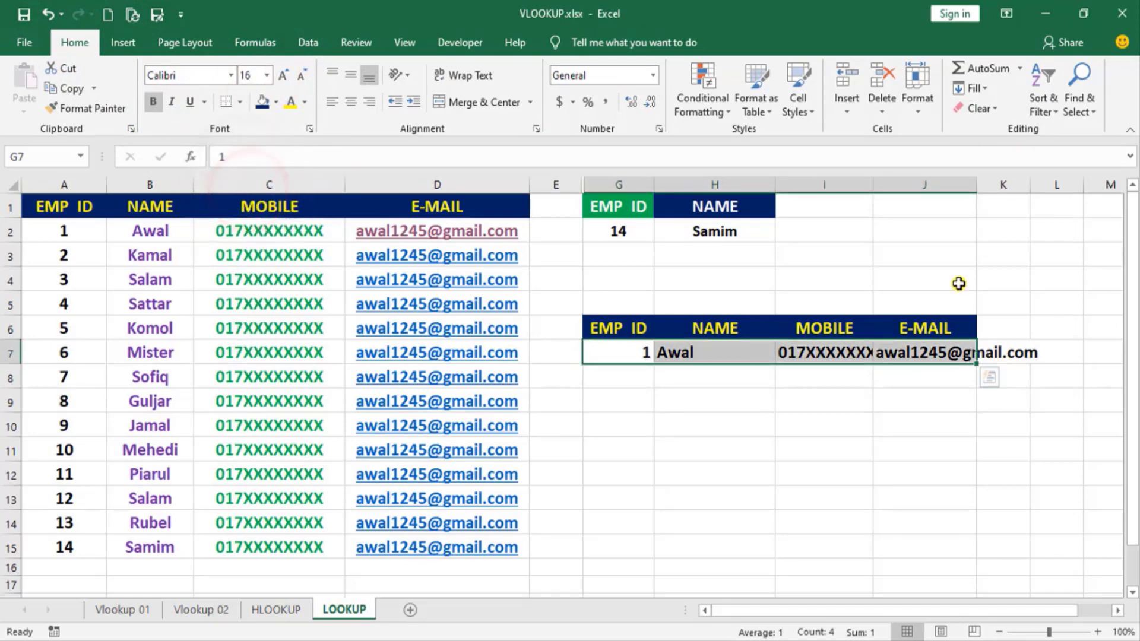
Step: Widen columns I and J to fit the mobile and e-mail, then centre G7:J7
click(938, 283)
drag(977, 186, 1053, 198)
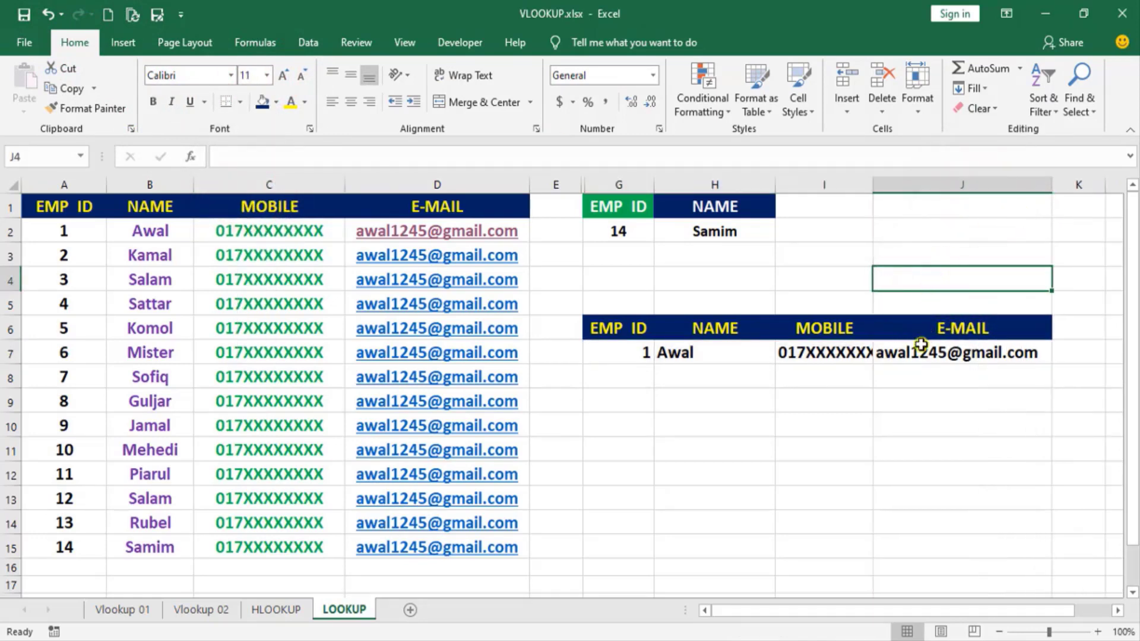
click(922, 364)
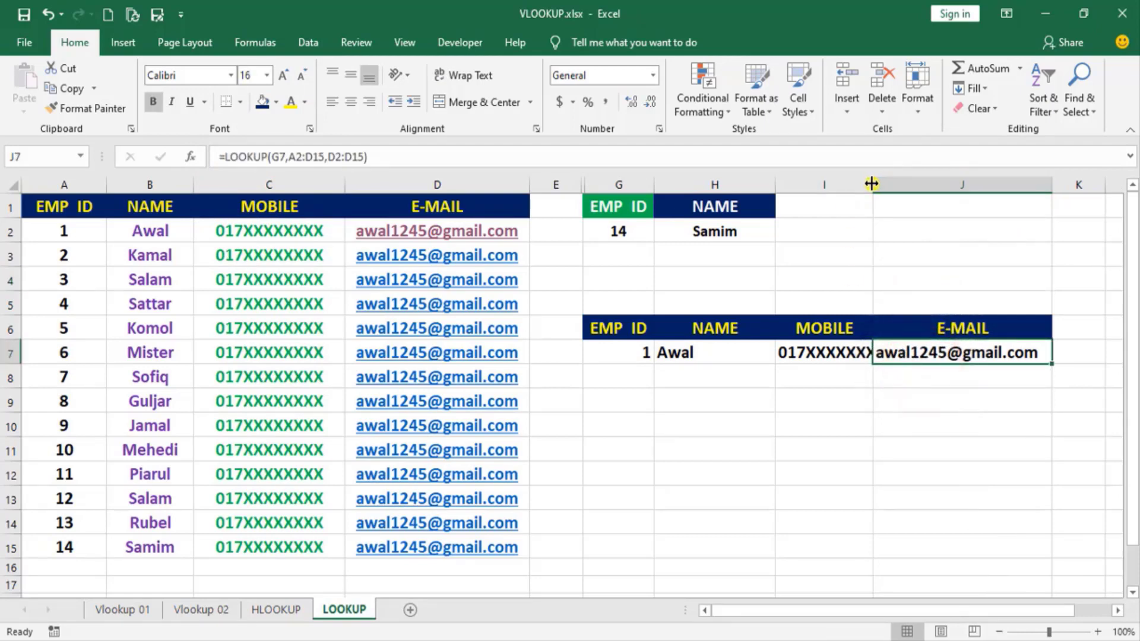
drag(871, 184, 922, 184)
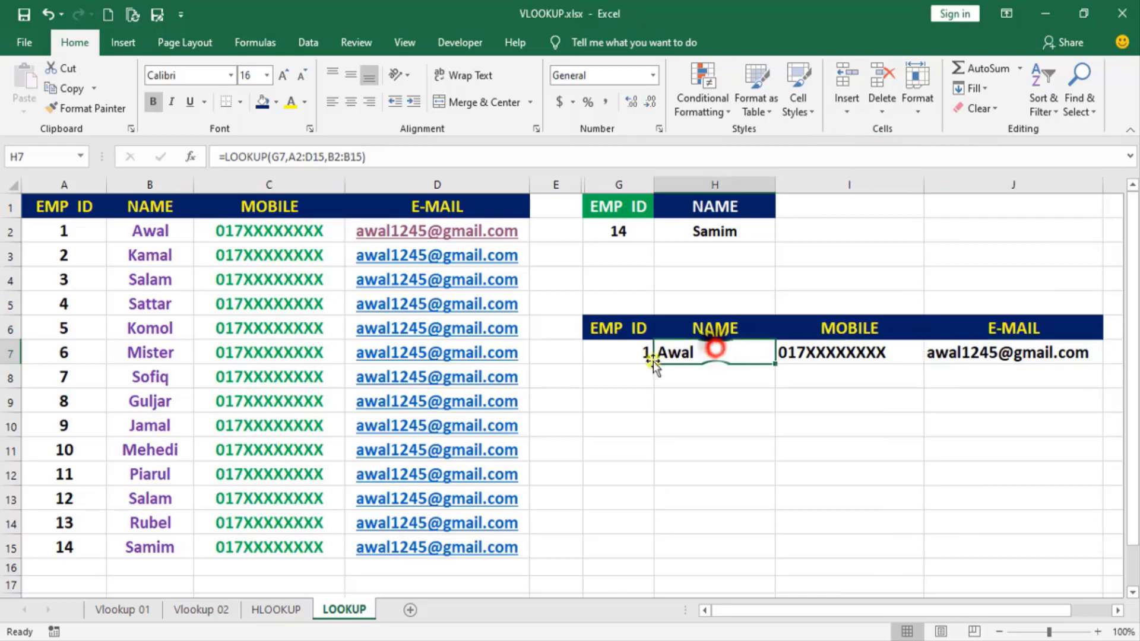
drag(603, 352, 1009, 352)
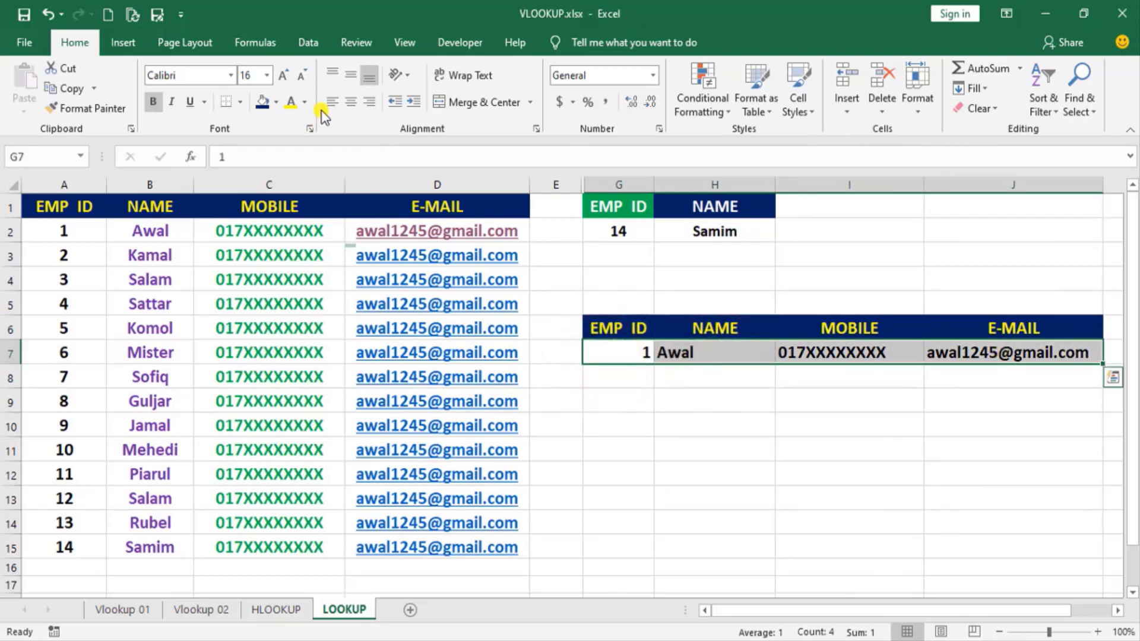
click(354, 102)
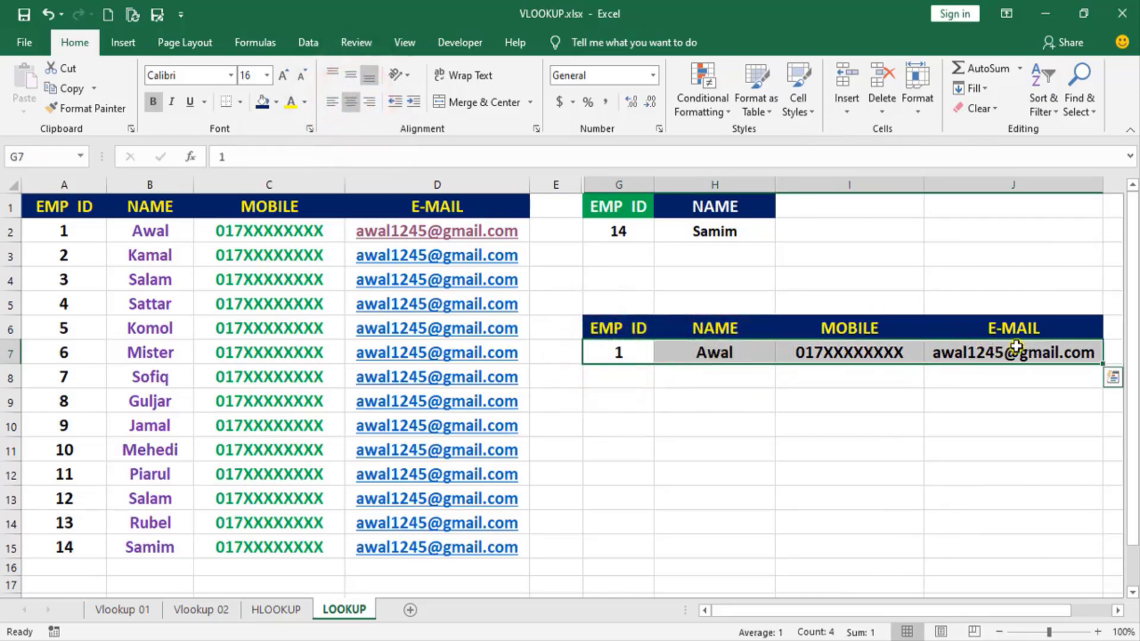
click(696, 411)
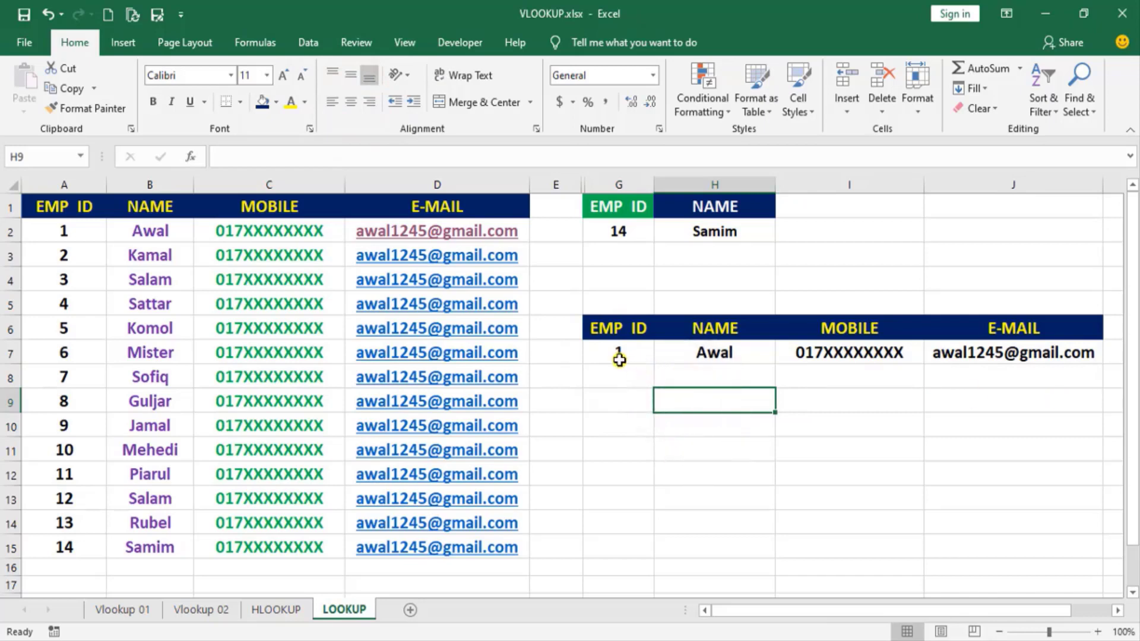
Step: Set EMP ID 3 in G7 and inspect the MOBILE lookup formula in I7
click(619, 359)
text(3)
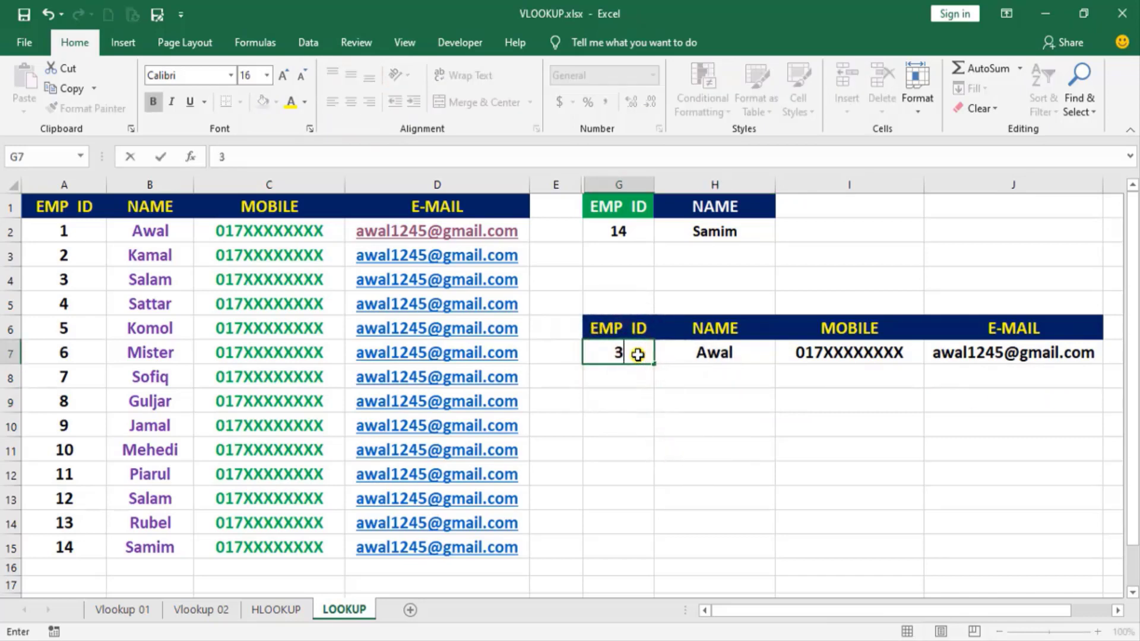
key(Return)
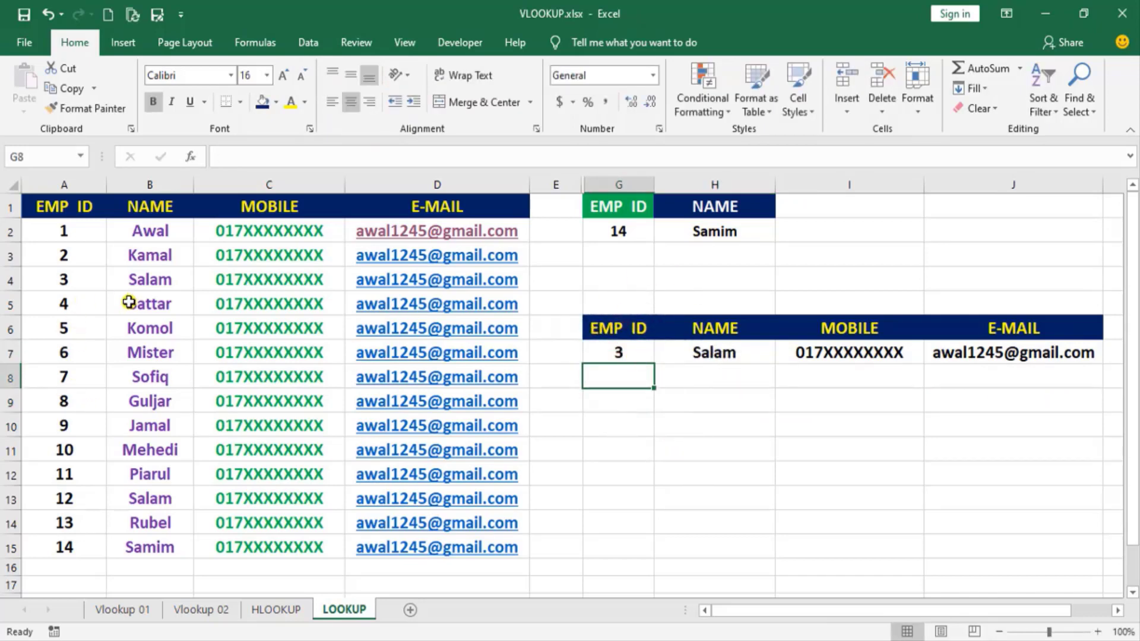
click(835, 355)
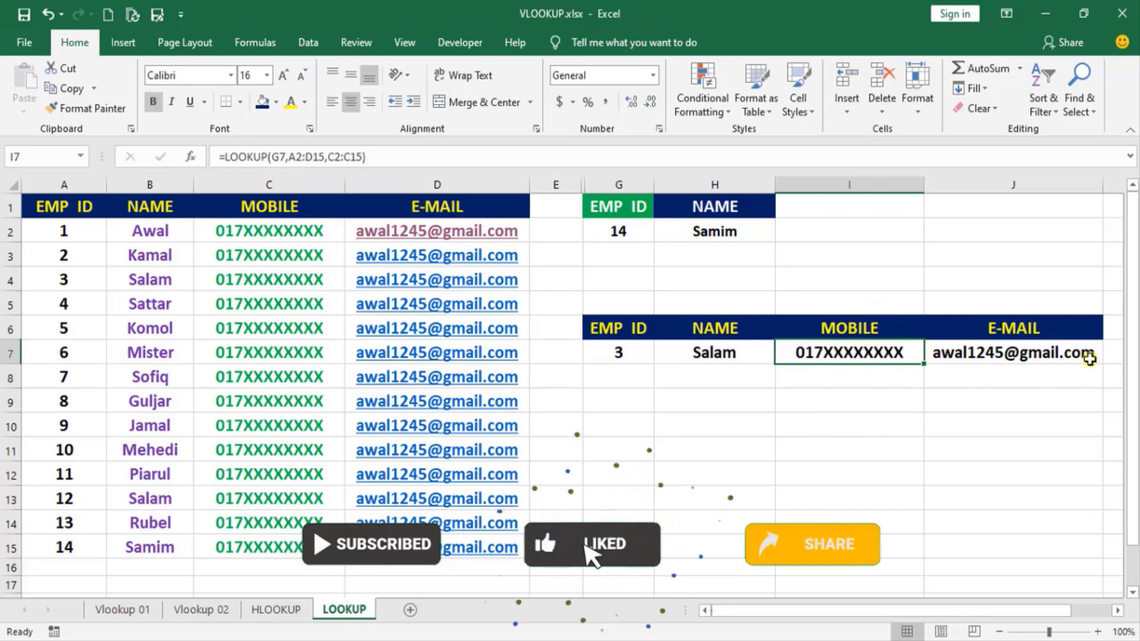
Step: Overwrite the e-mail in D8 with kkkkkk and set G7 to EMP ID 7 to show it
click(393, 367)
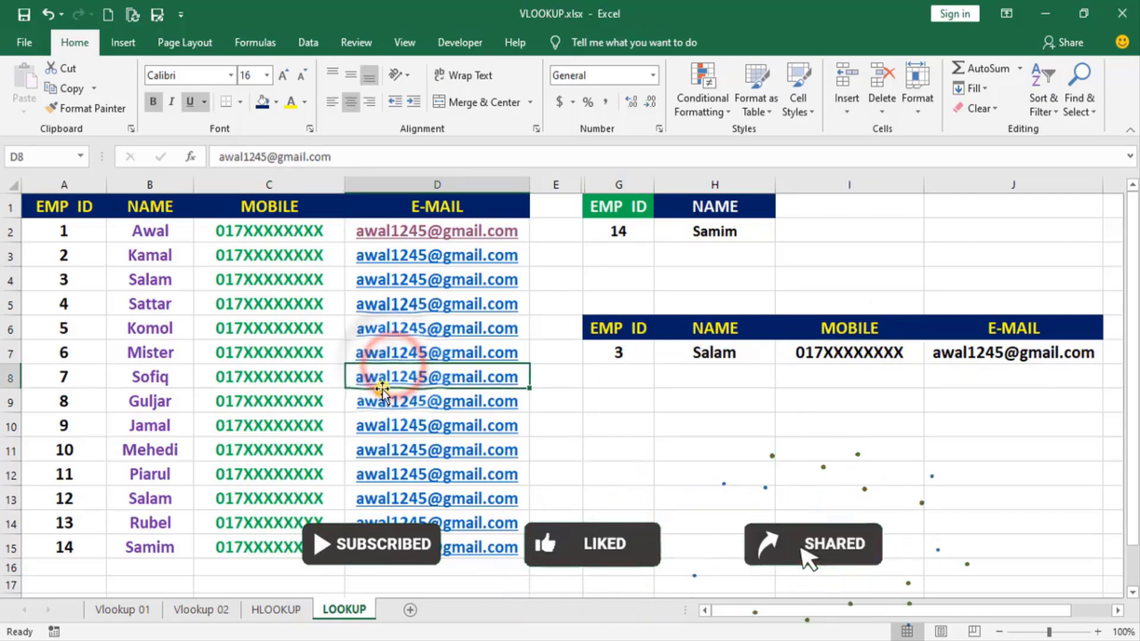
text(kkkkkk)
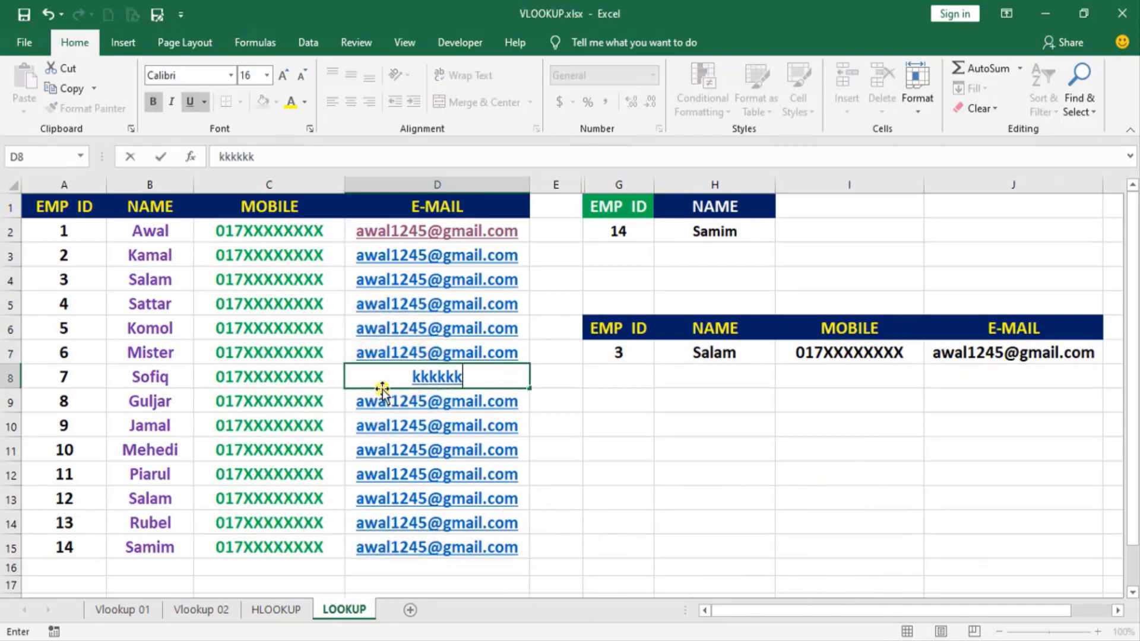
key(Return)
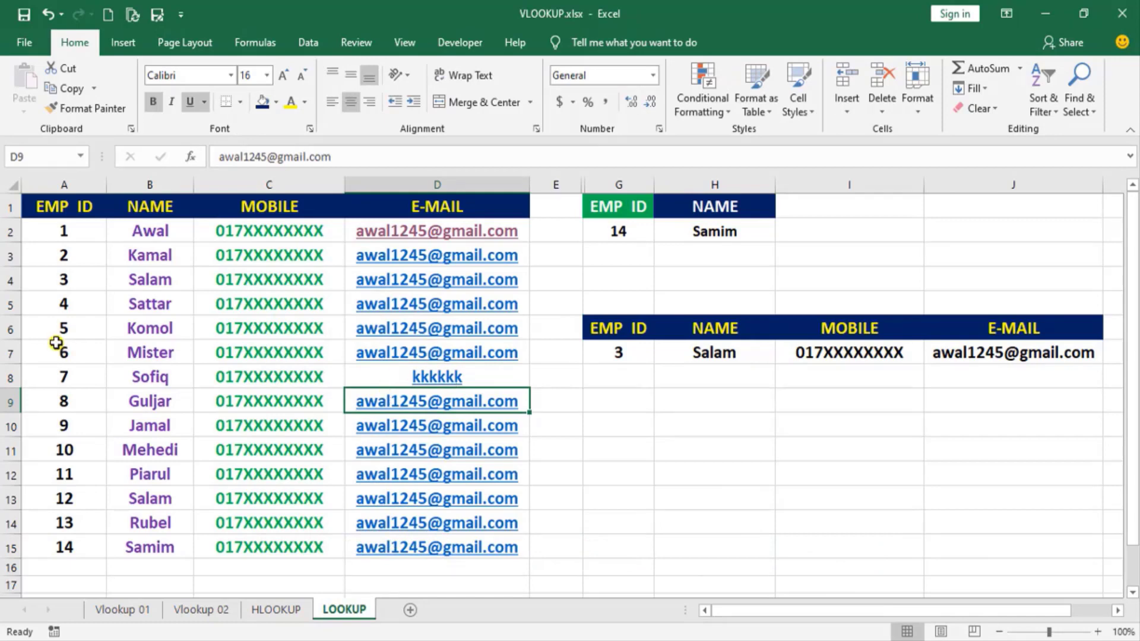
click(617, 354)
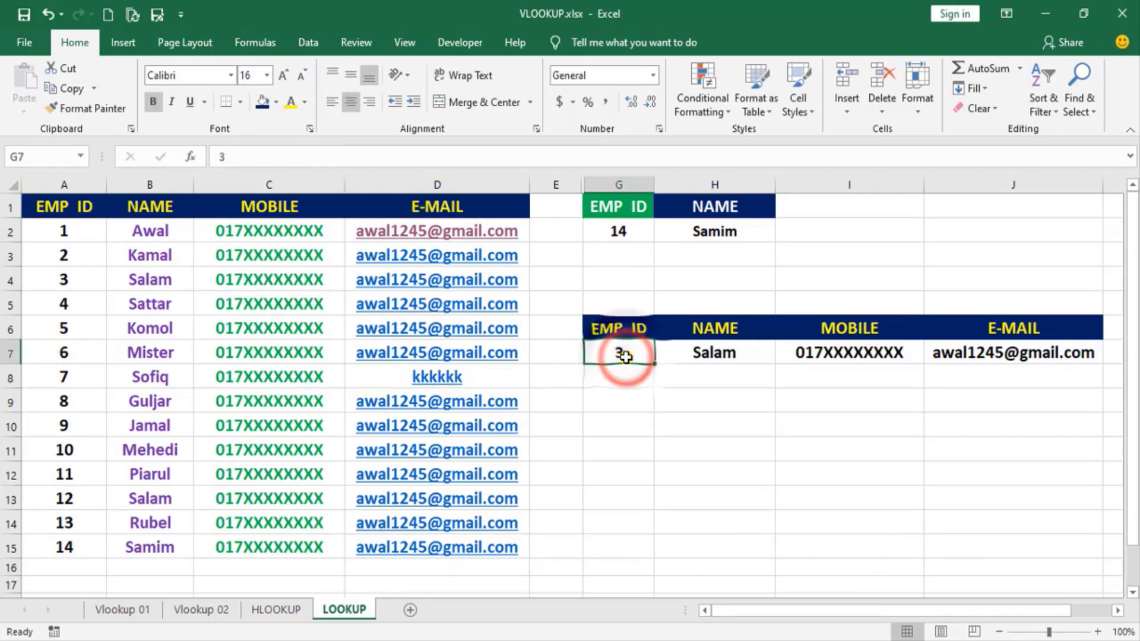
text(7)
key(Return)
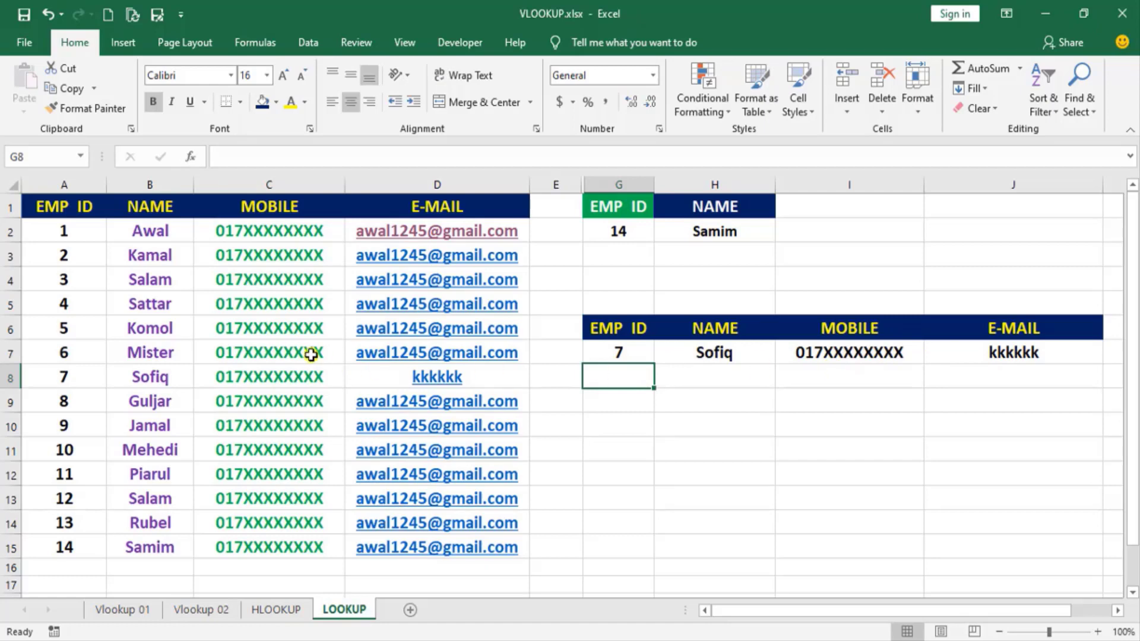
Step: Change Mister's mobile in C7 to 017486+5000 and look up EMP ID 6 in G7
click(259, 354)
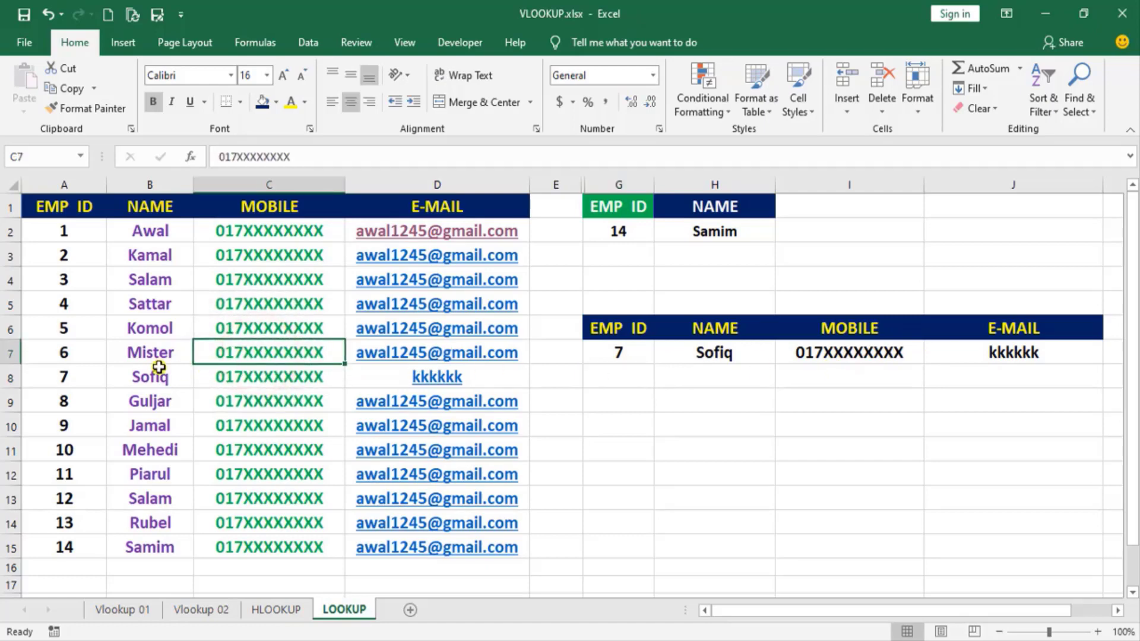
text(017)
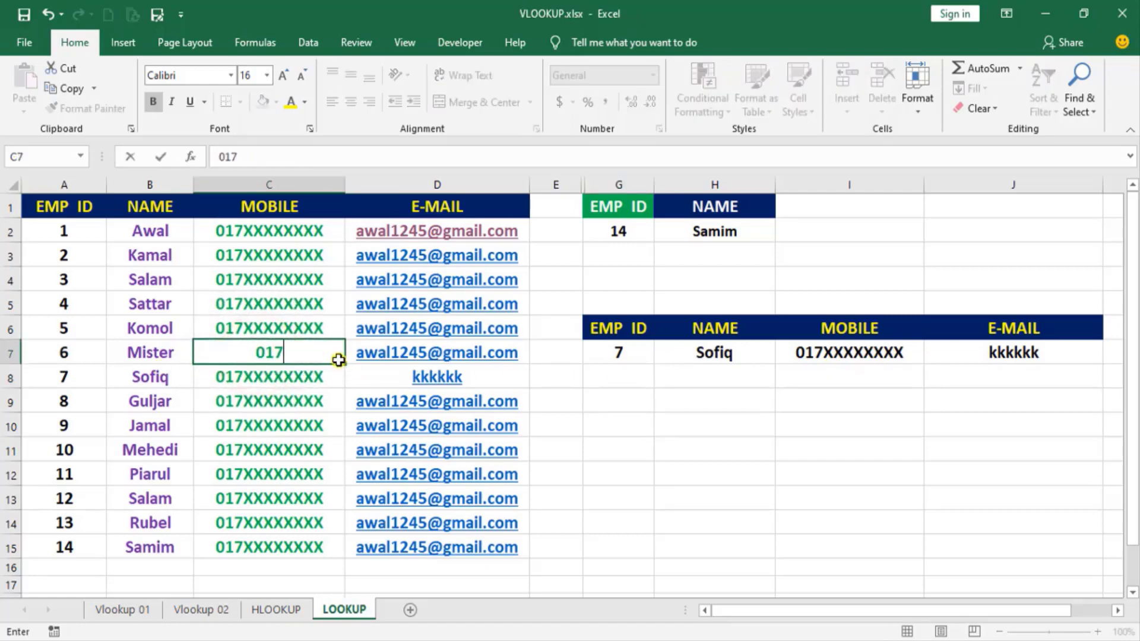
text(486+5)
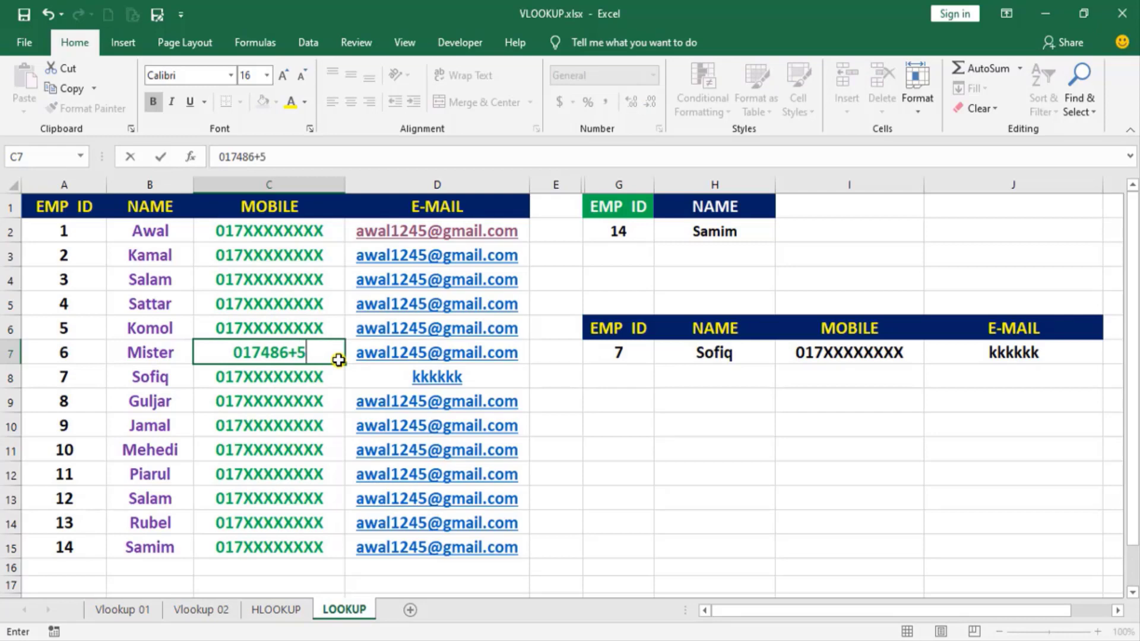
text(000)
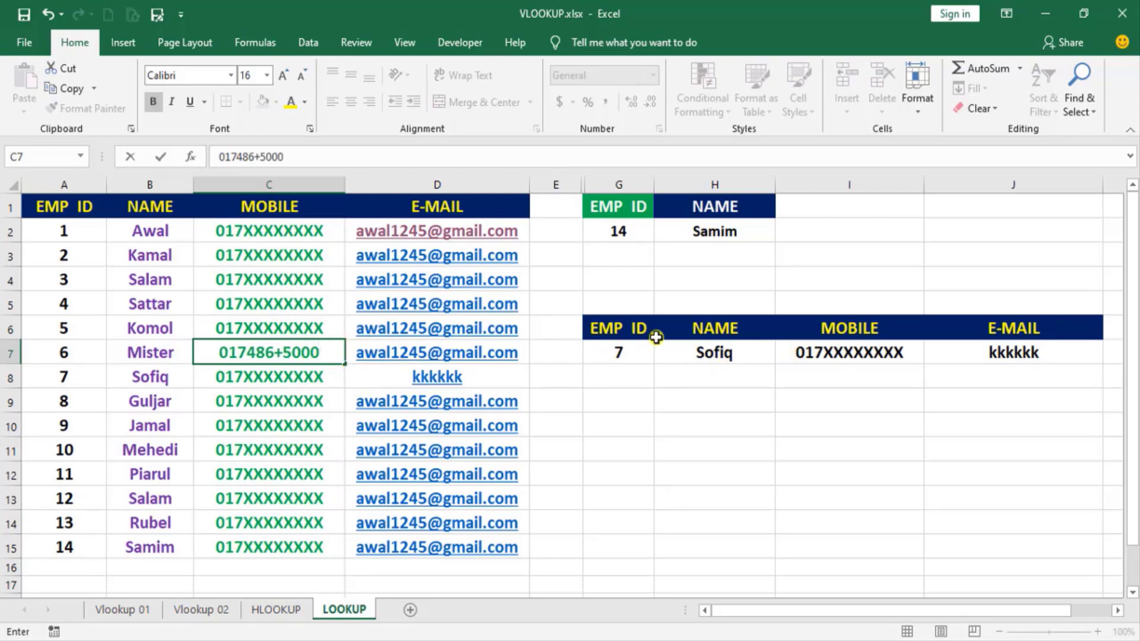
click(615, 361)
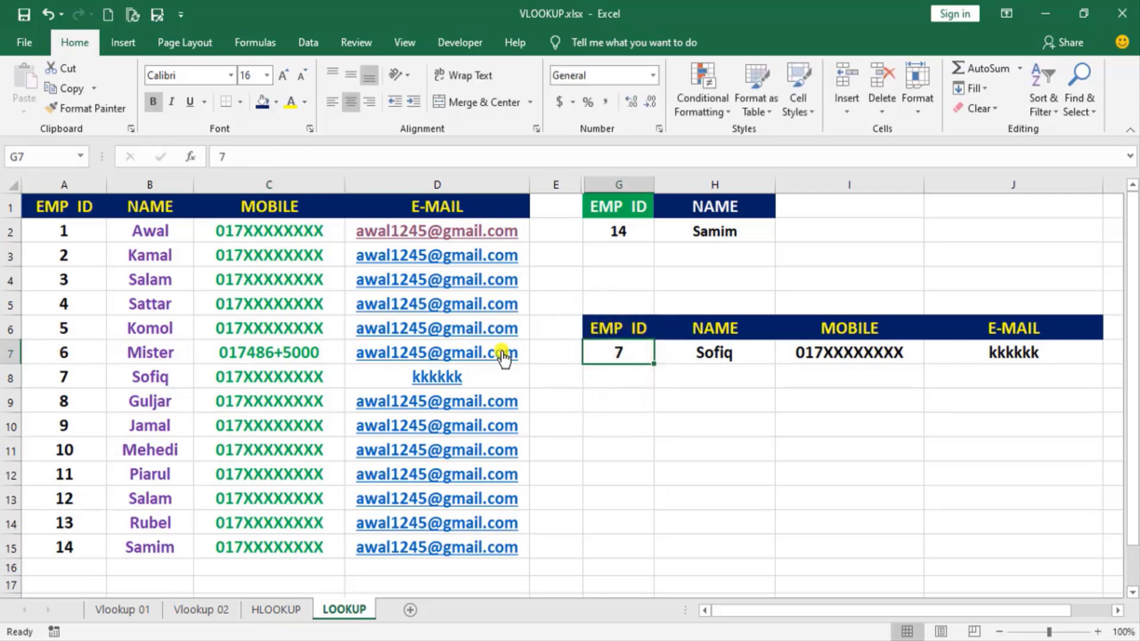
text(6)
key(Return)
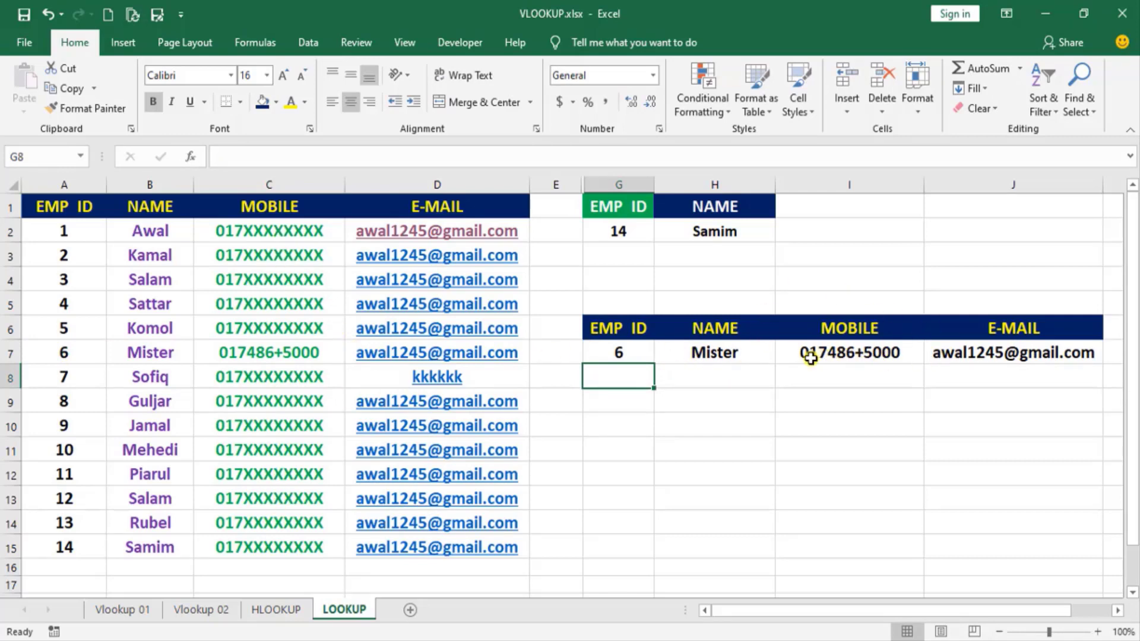
Step: Check G2's ID list, then set G7 back to EMP ID 1 so the row shows Awal
click(628, 354)
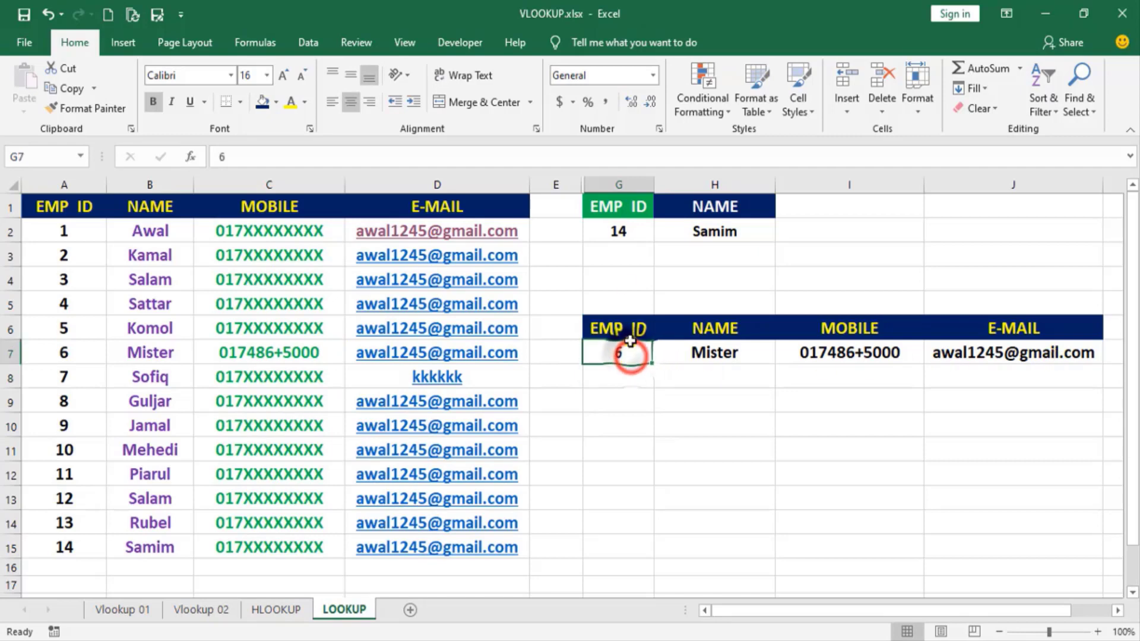
click(645, 237)
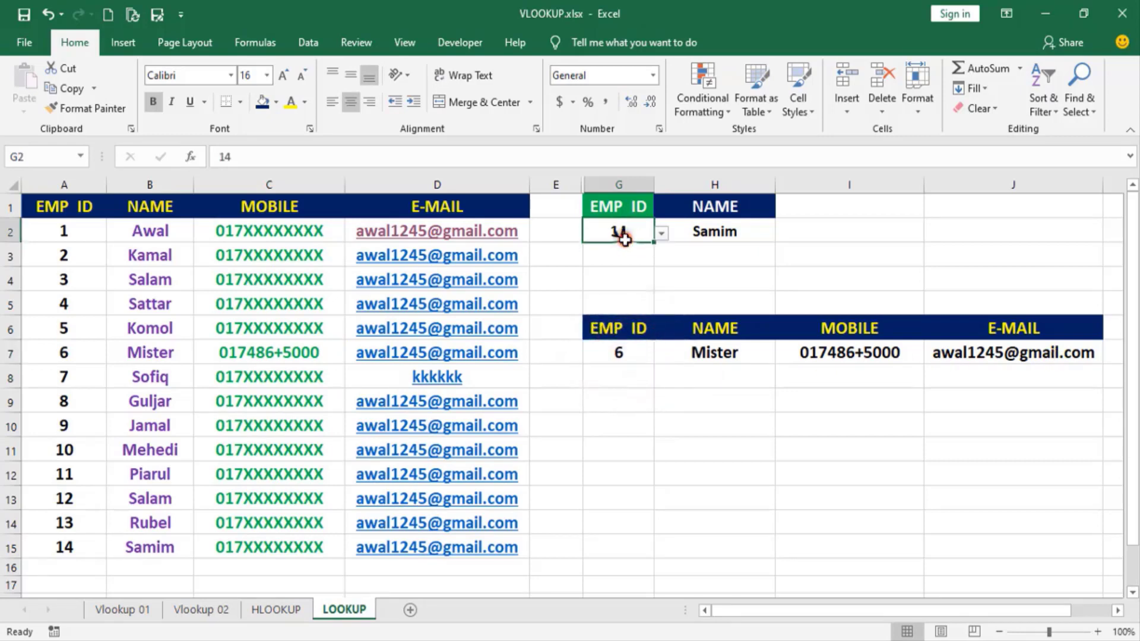
click(660, 234)
click(661, 235)
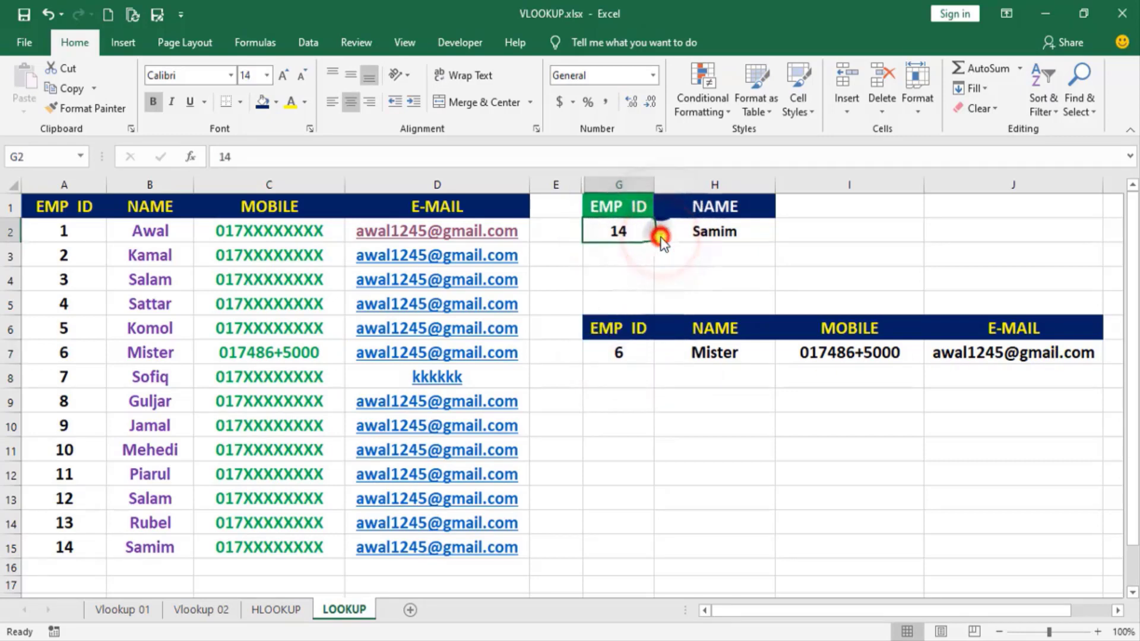
click(628, 356)
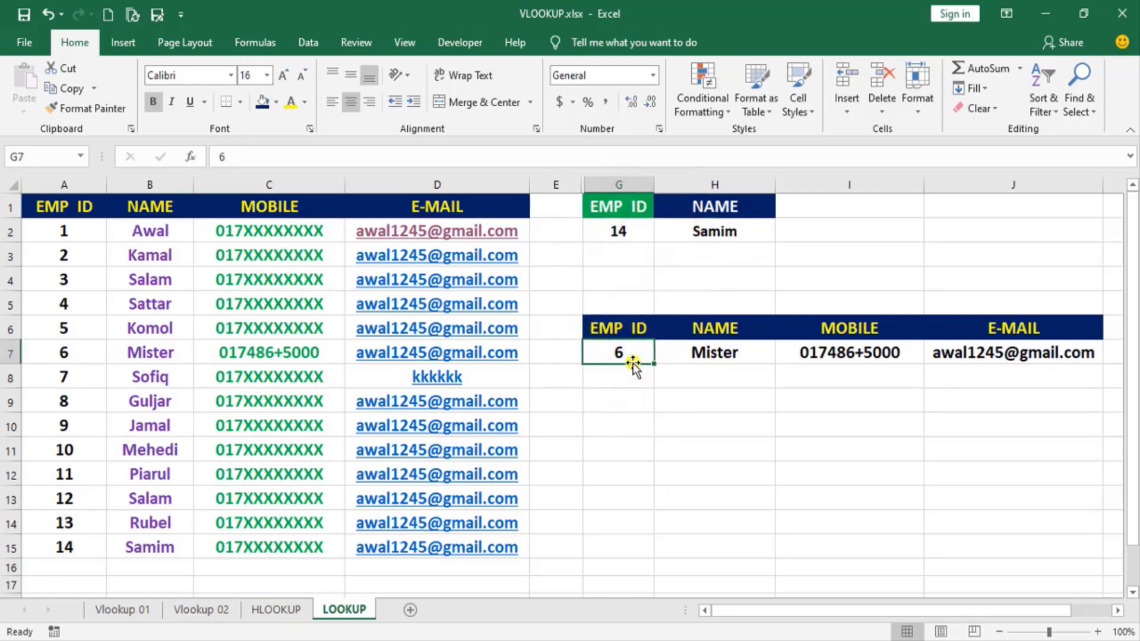
text(1)
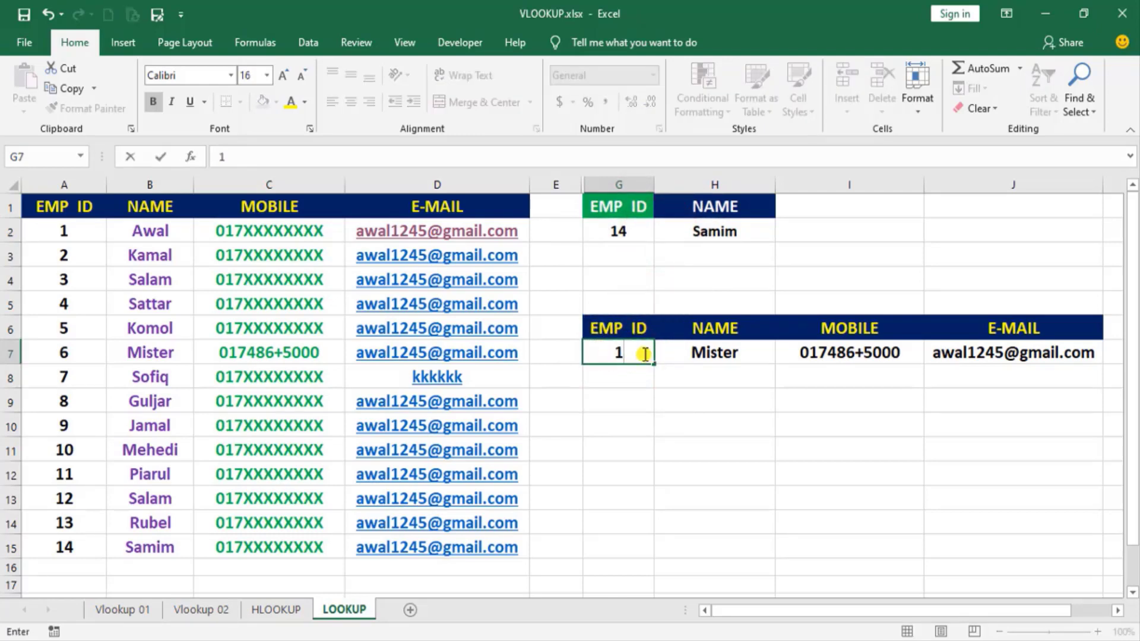
key(Return)
click(620, 355)
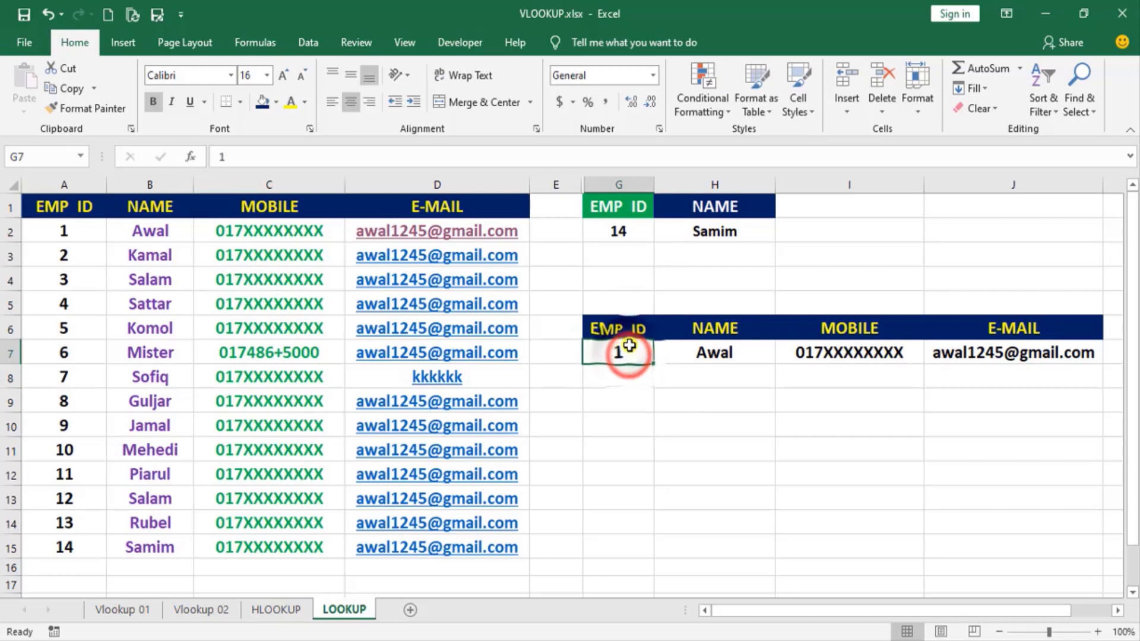
right_click(618, 356)
click(614, 356)
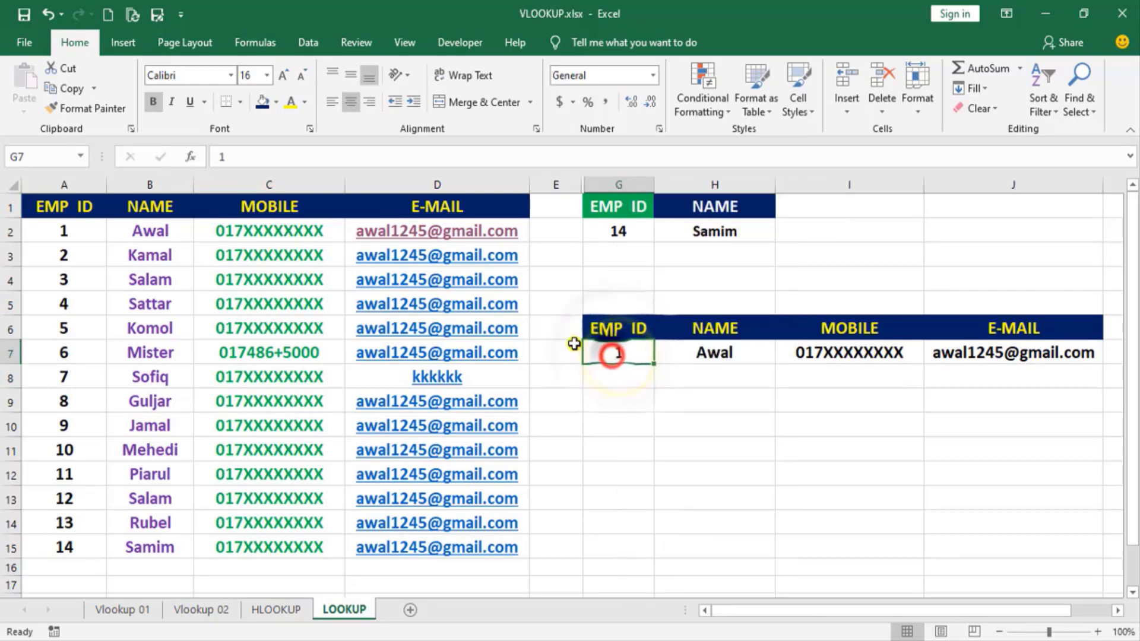
Step: Give G7 a List data validation sourced from =$A$2:$A$15
click(308, 42)
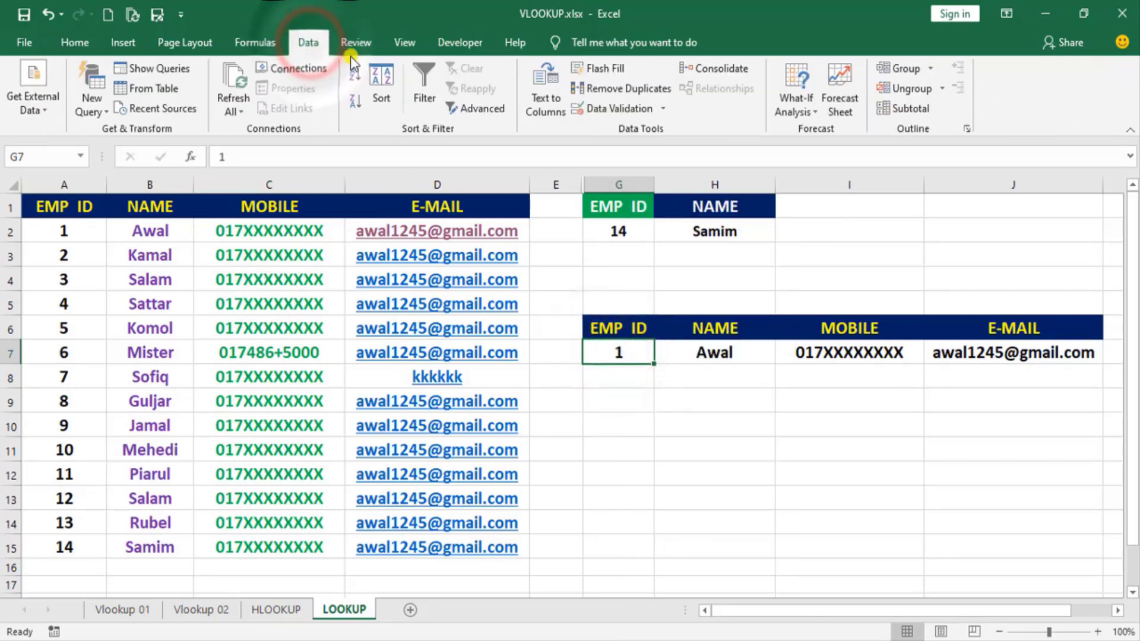
click(612, 109)
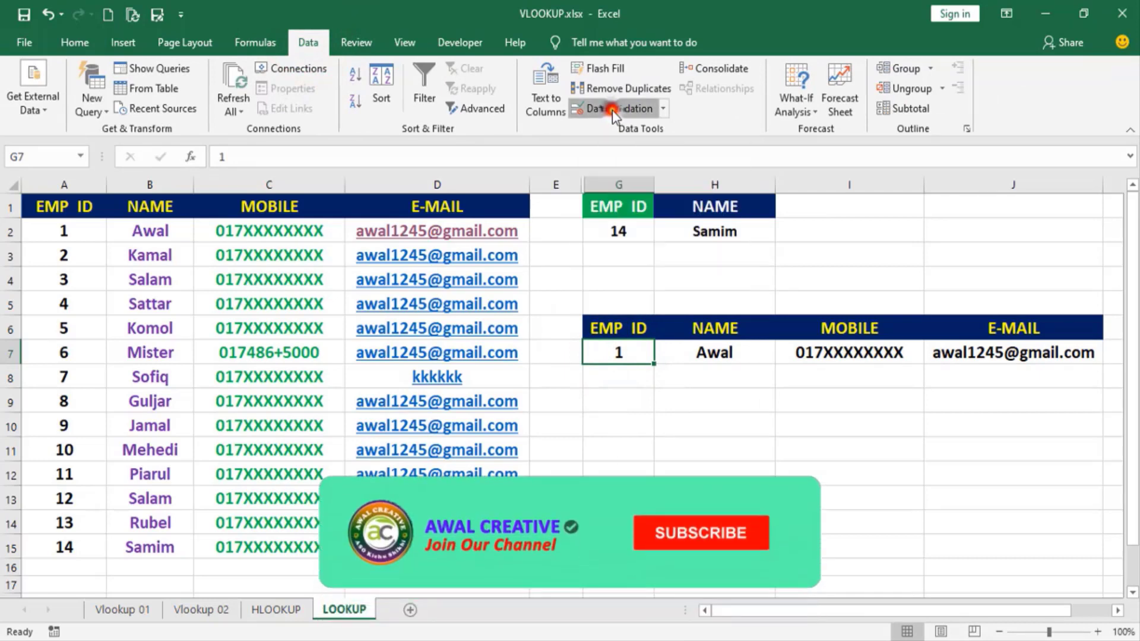
click(815, 262)
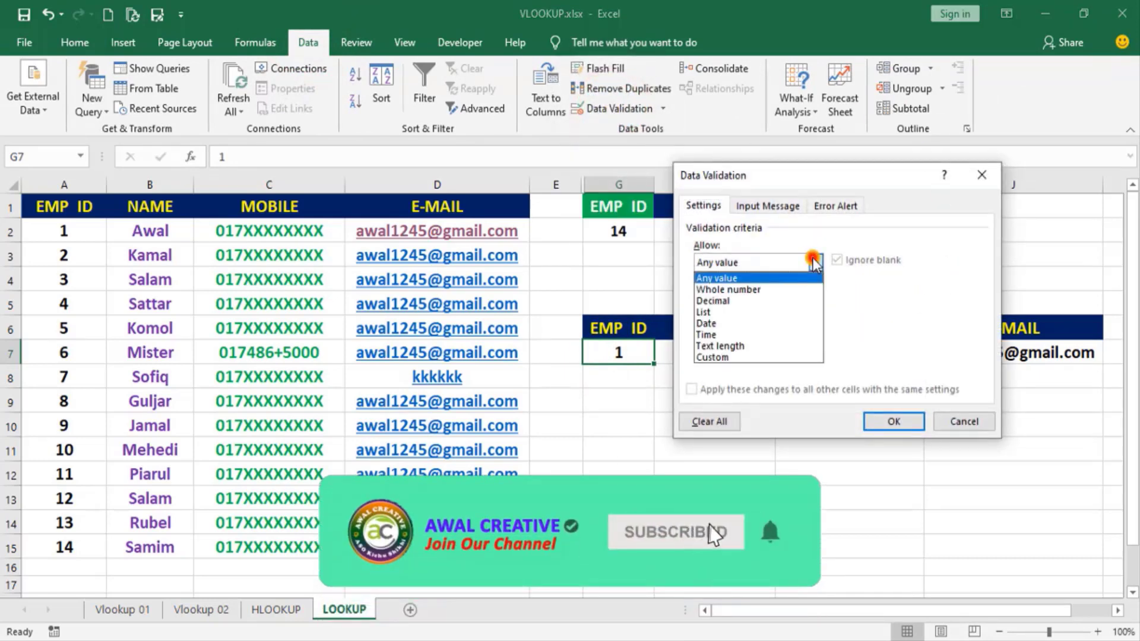
click(706, 312)
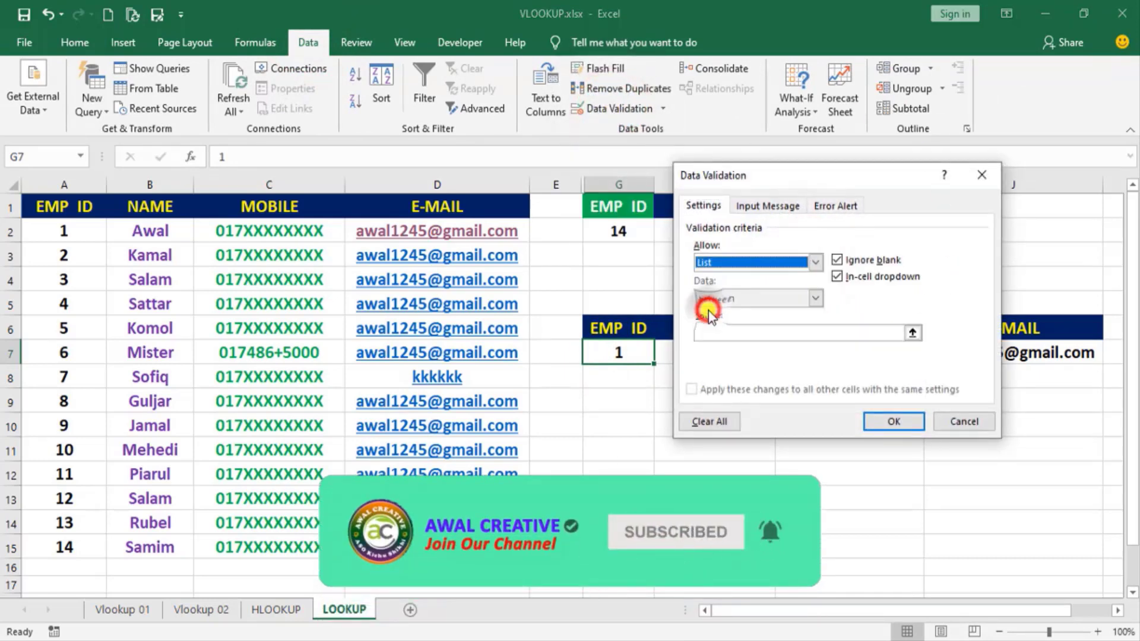
click(817, 263)
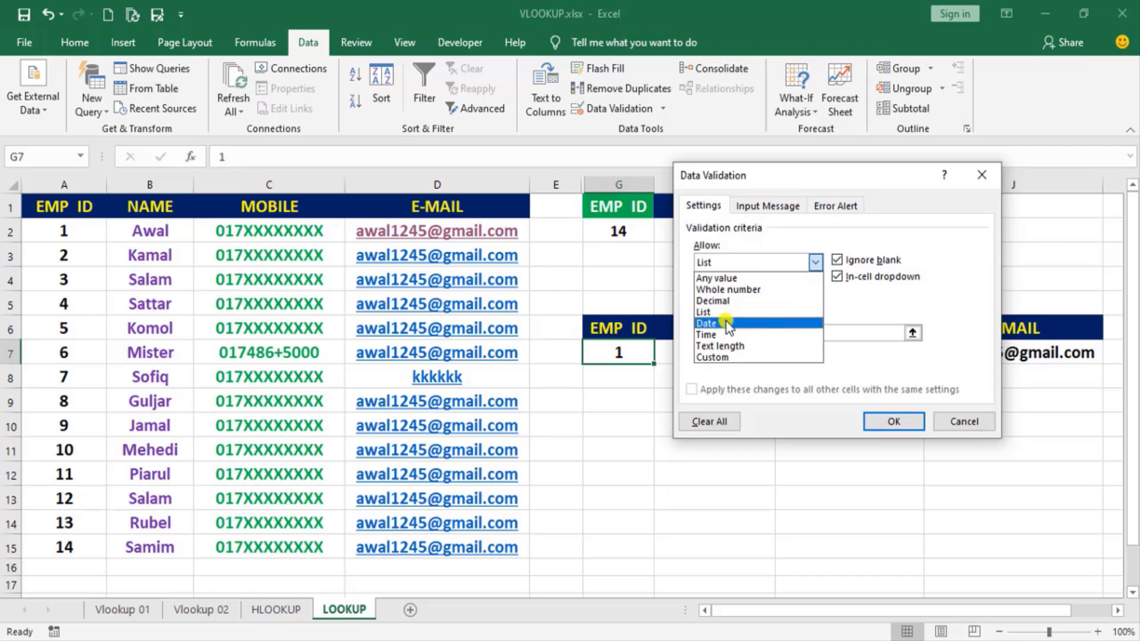
click(705, 312)
click(736, 334)
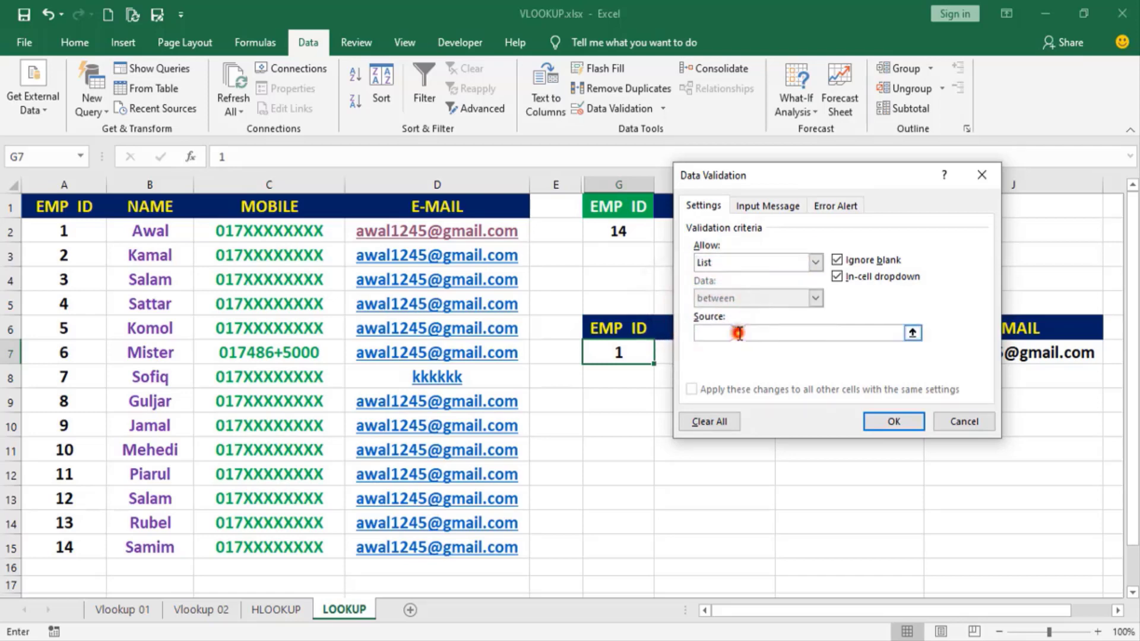
drag(51, 234, 56, 540)
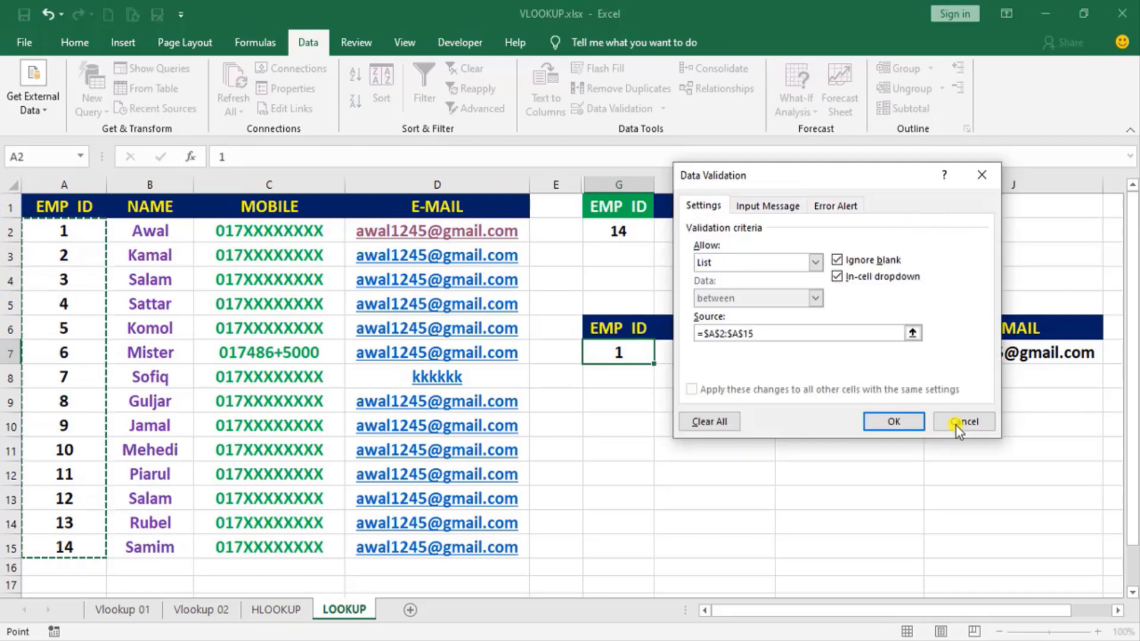
click(901, 418)
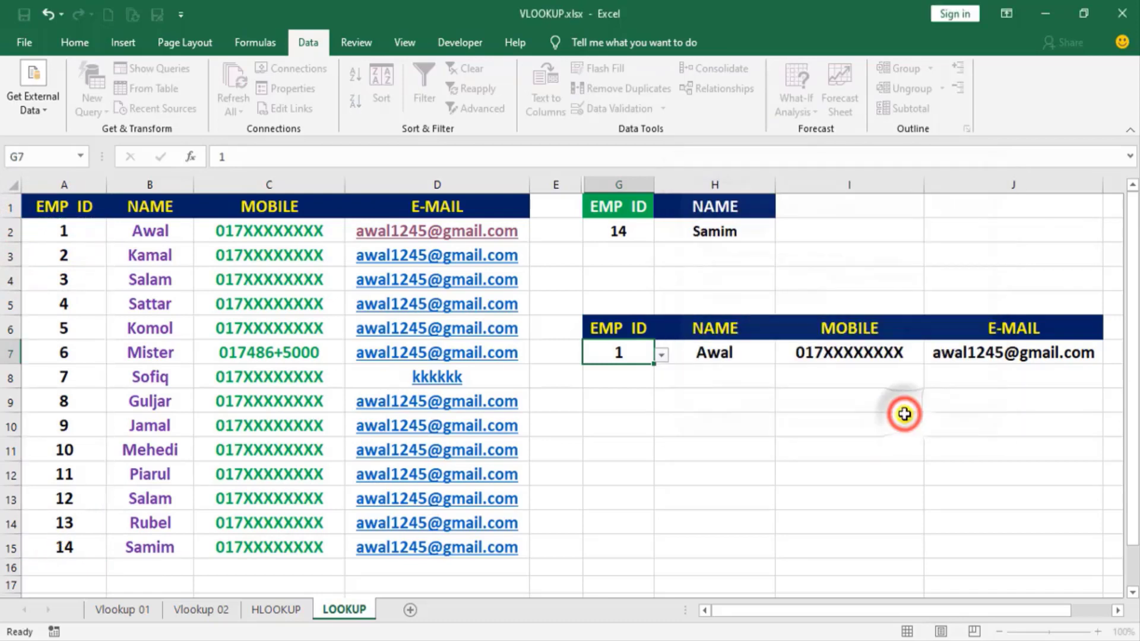
Step: Pick EMP ID 8, then 14 from the G7 dropdown, and open the Formulas AutoSum list
click(660, 355)
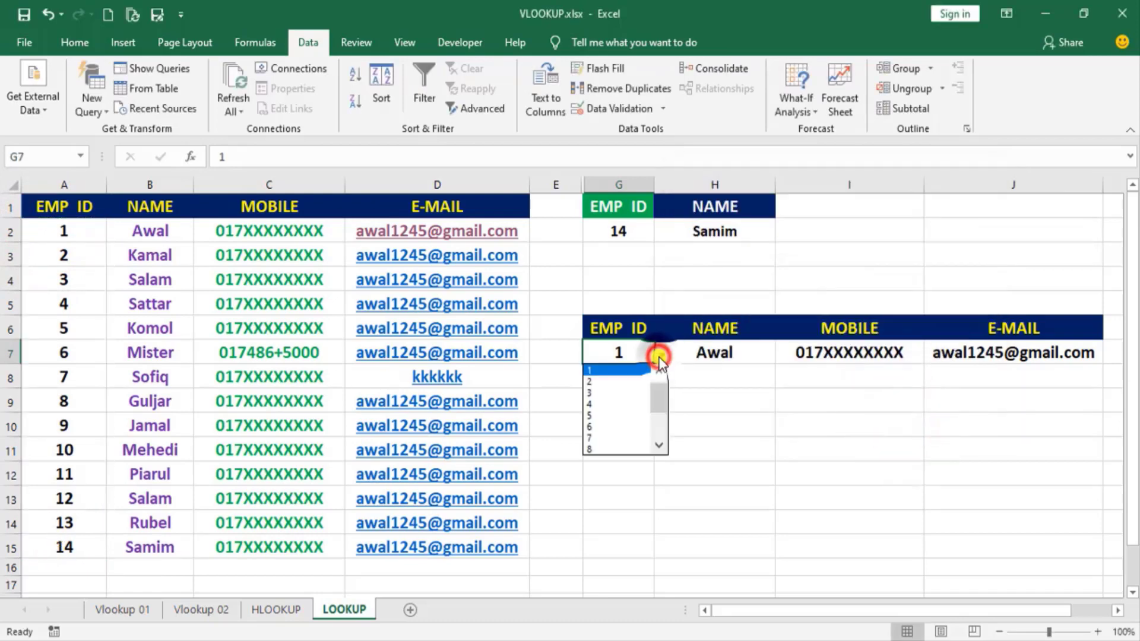
click(594, 449)
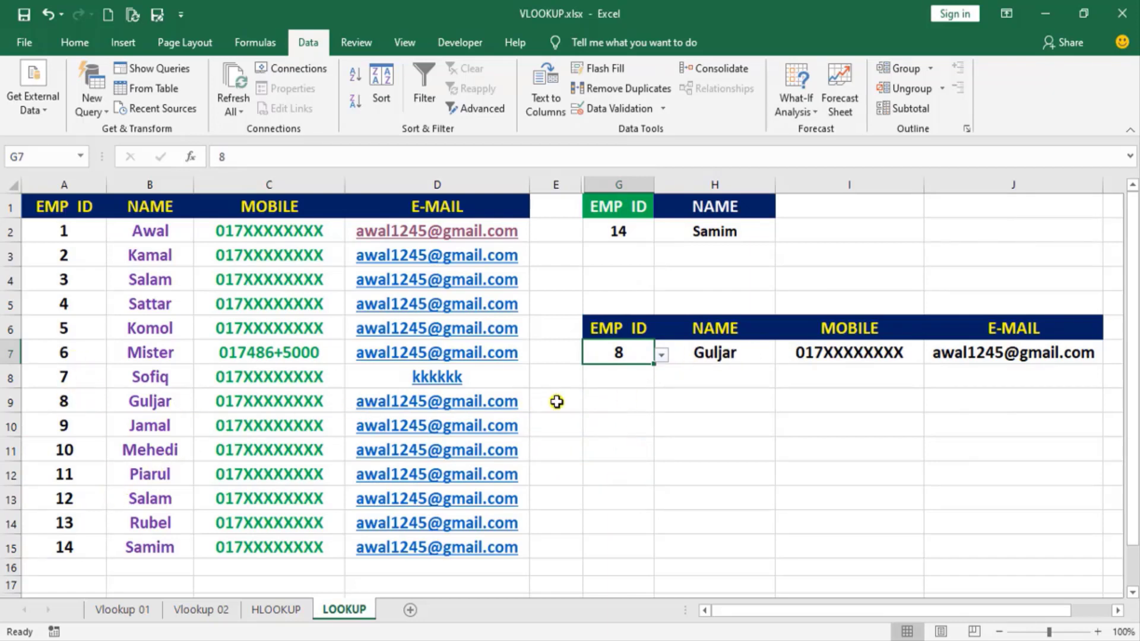
click(661, 355)
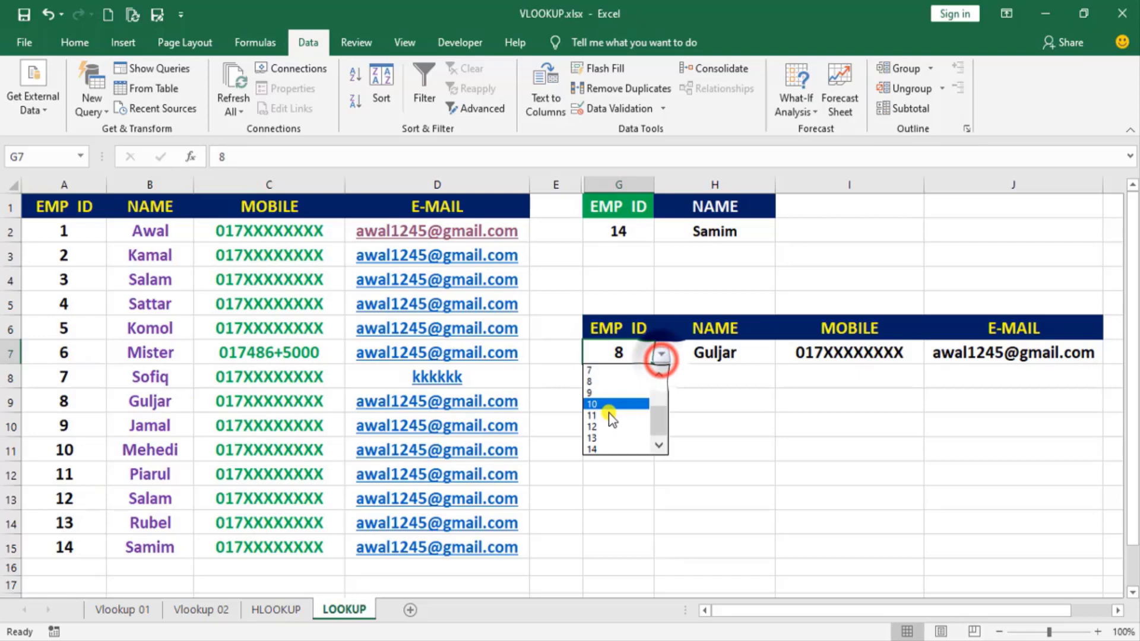
click(604, 448)
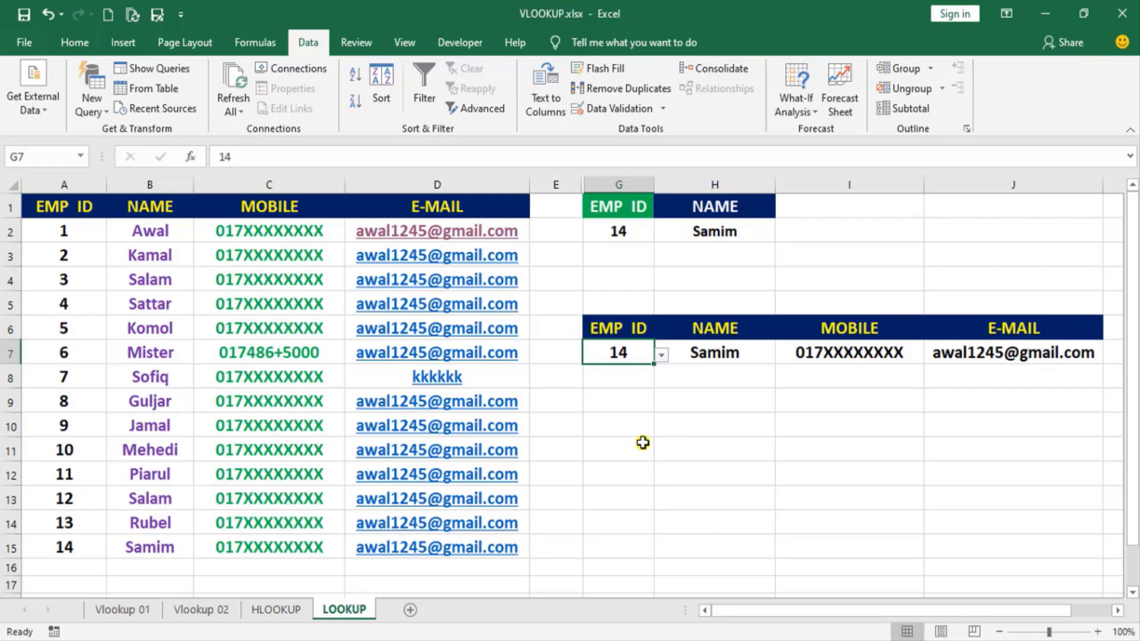
click(255, 39)
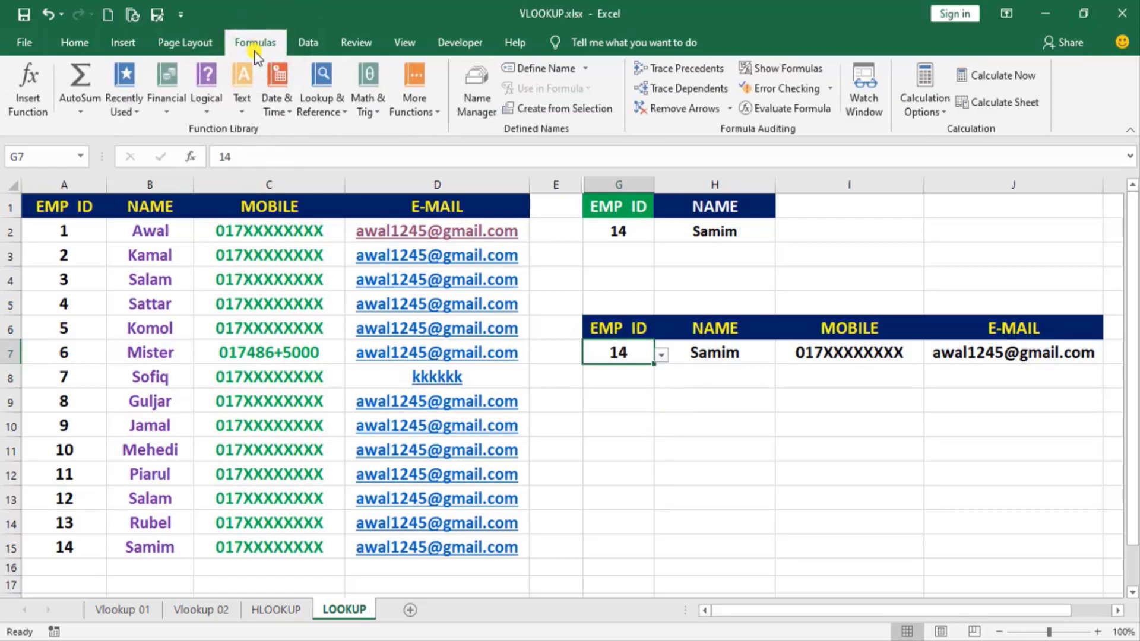
click(82, 113)
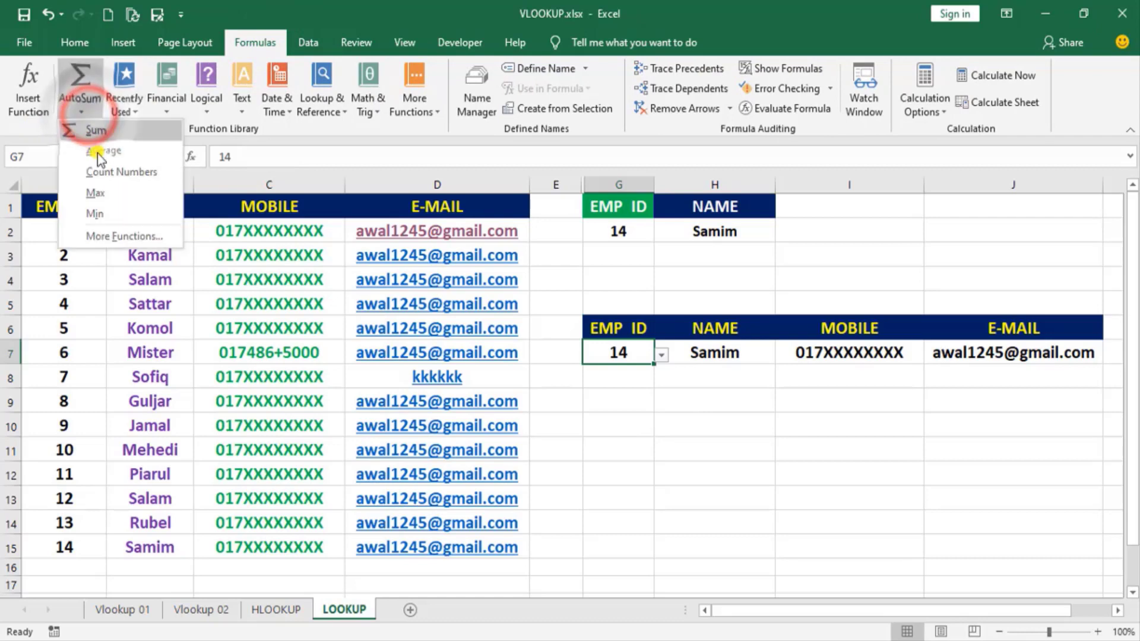
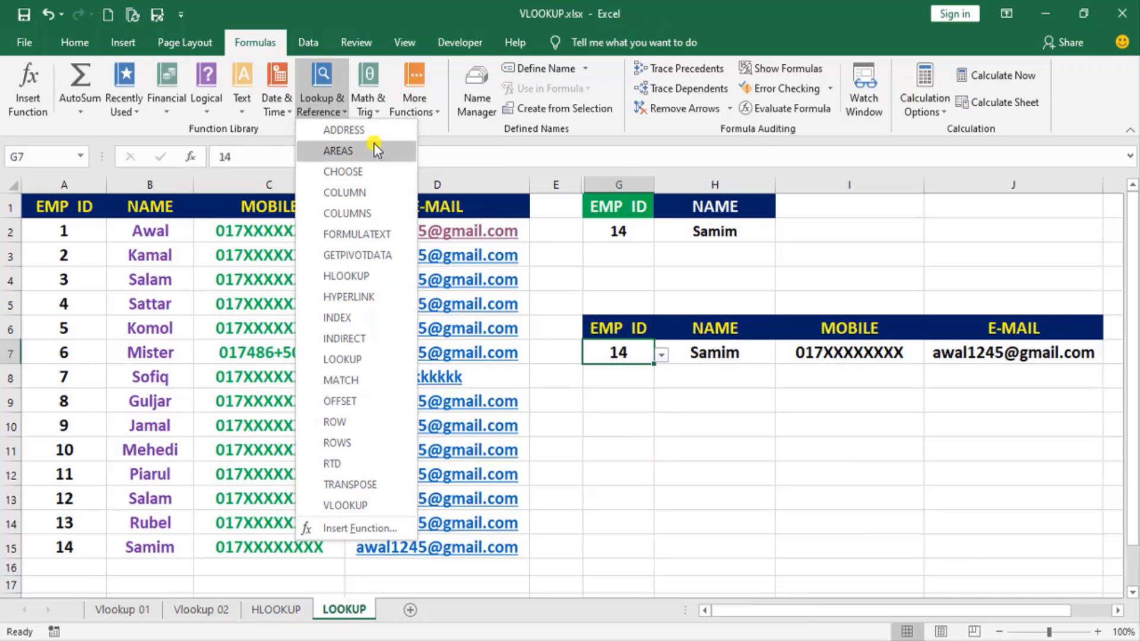
Step: Browse the AutoSum, Recently Used and Financial function lists on the Formulas tab, then close them
click(77, 110)
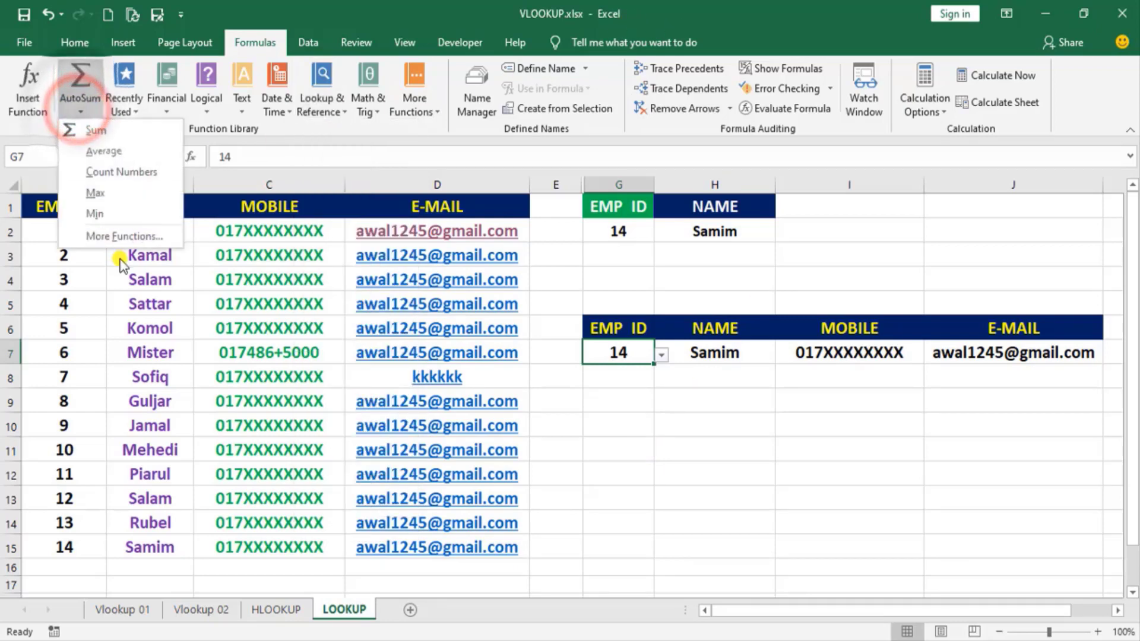
click(143, 112)
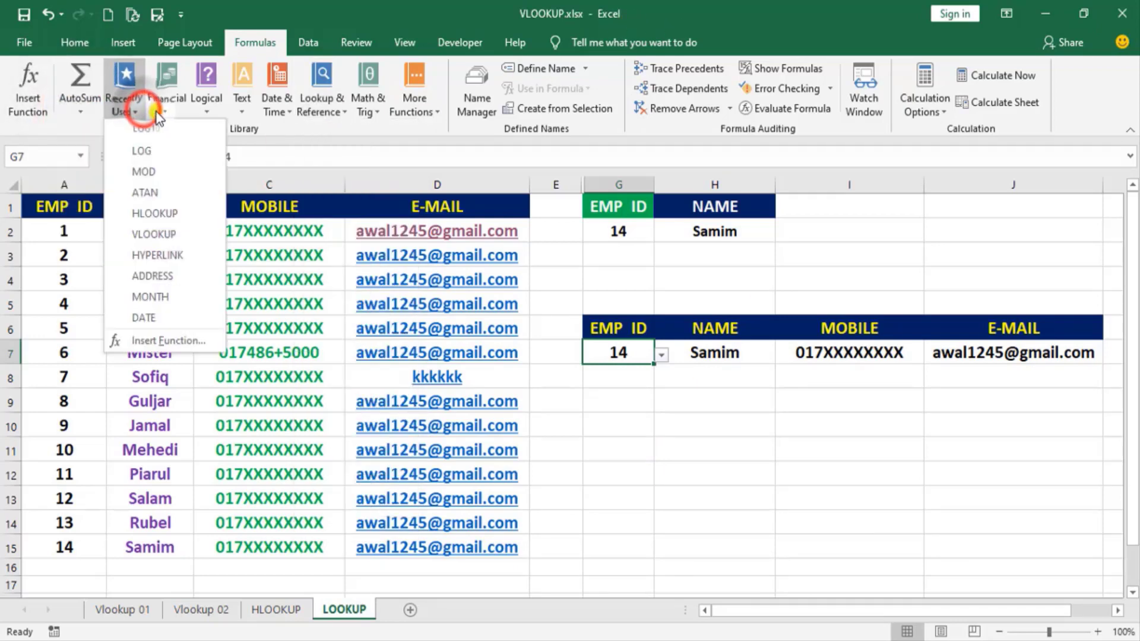
click(167, 107)
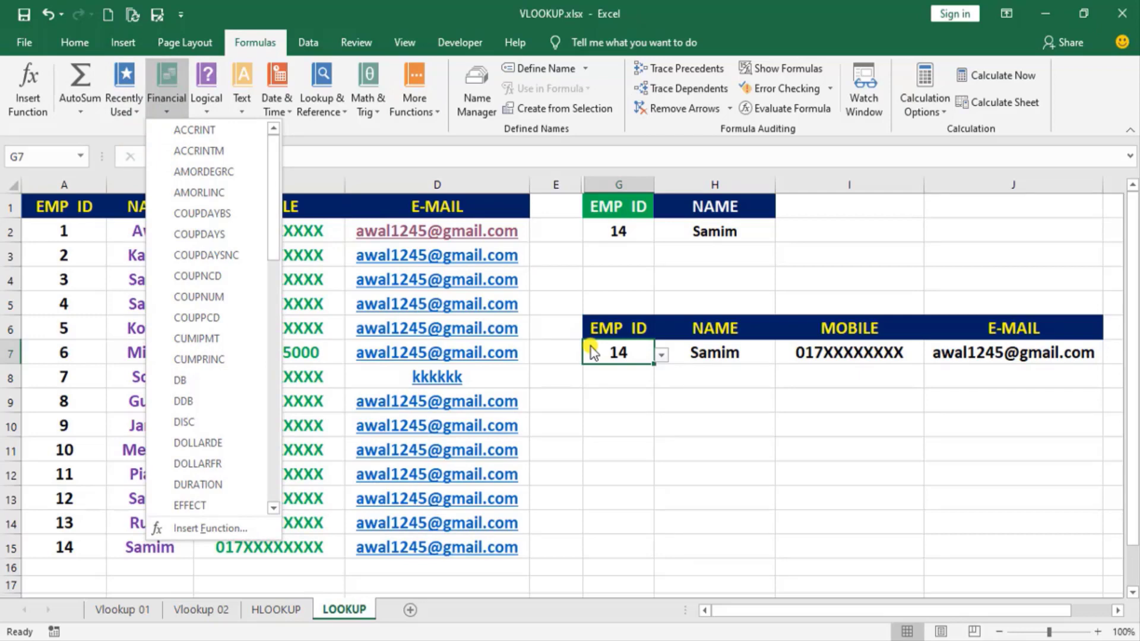
click(597, 436)
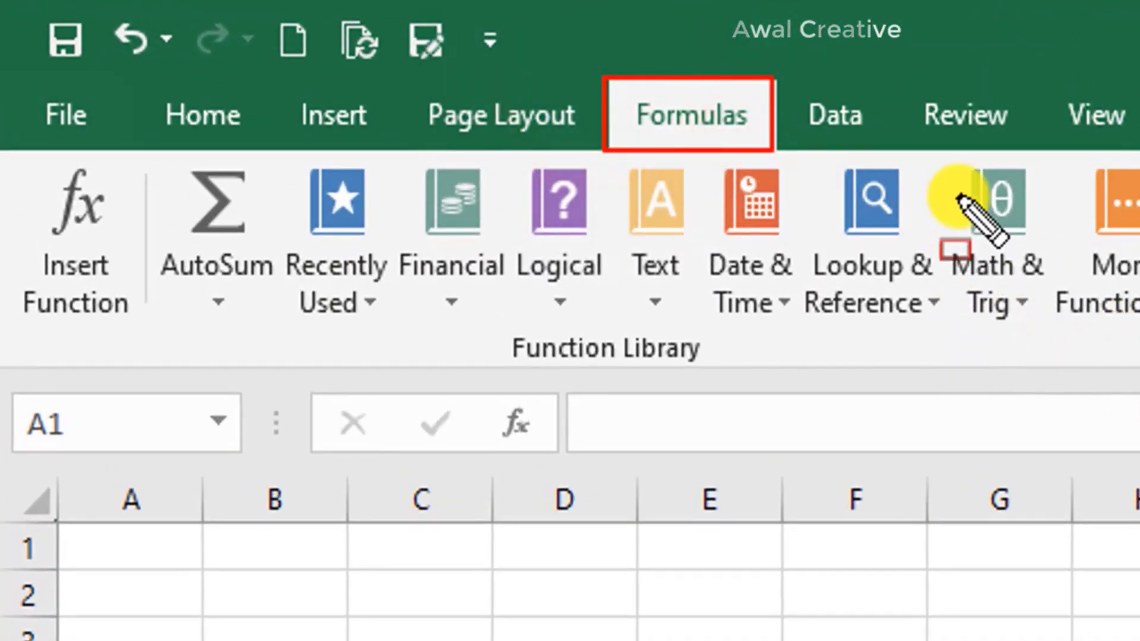
Step: Scroll through the Math & Trig function list, then dismiss it
drag(944, 147, 1056, 335)
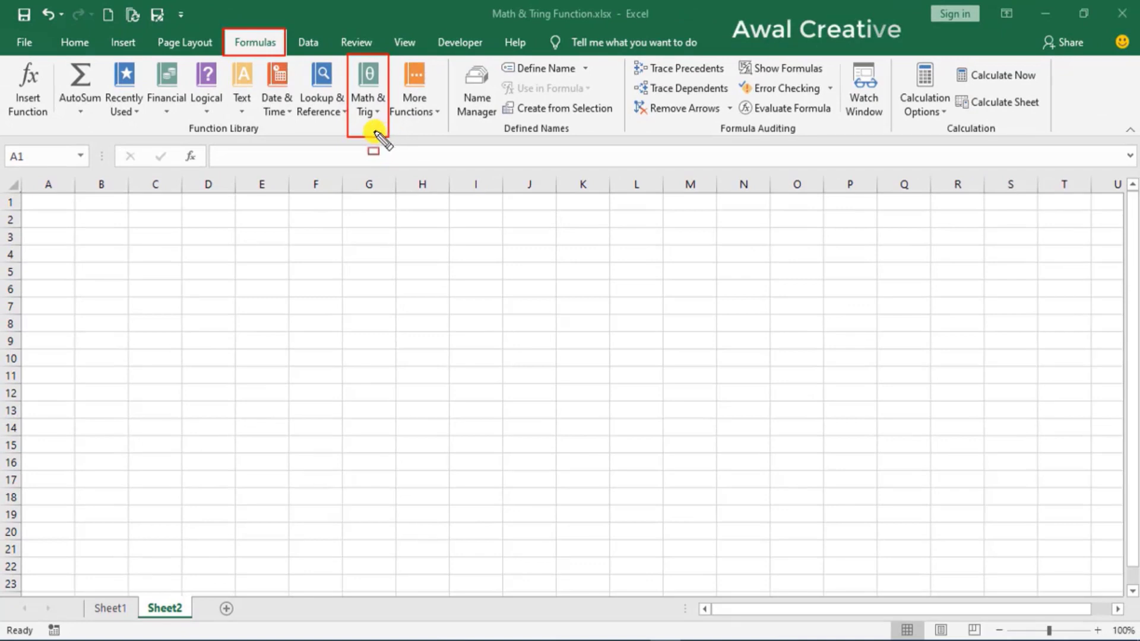
key(Escape)
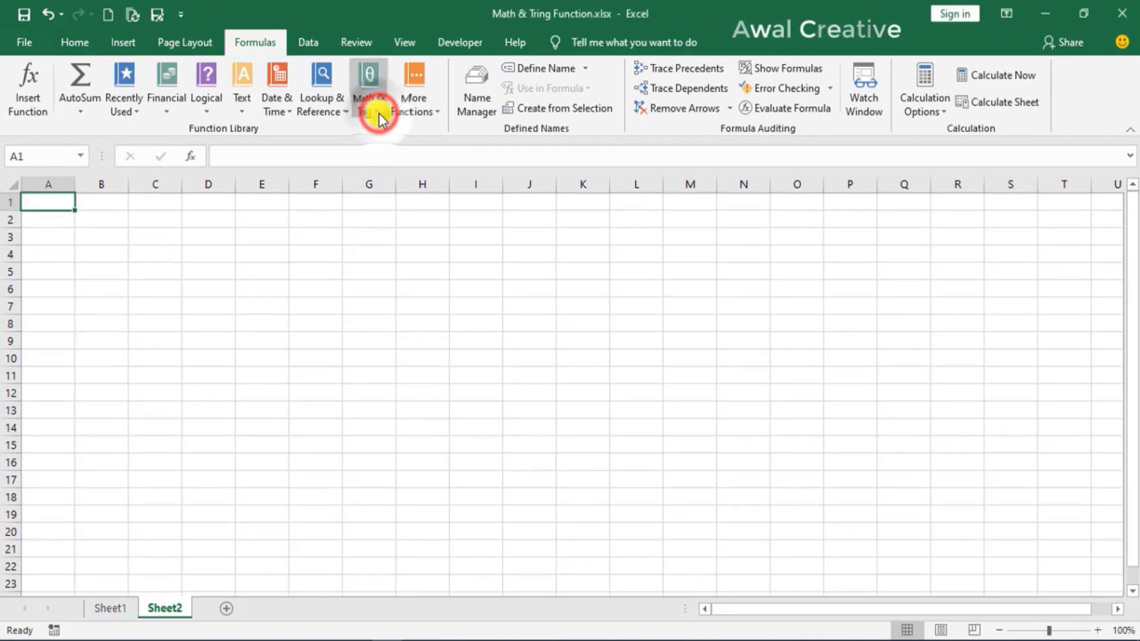
click(379, 113)
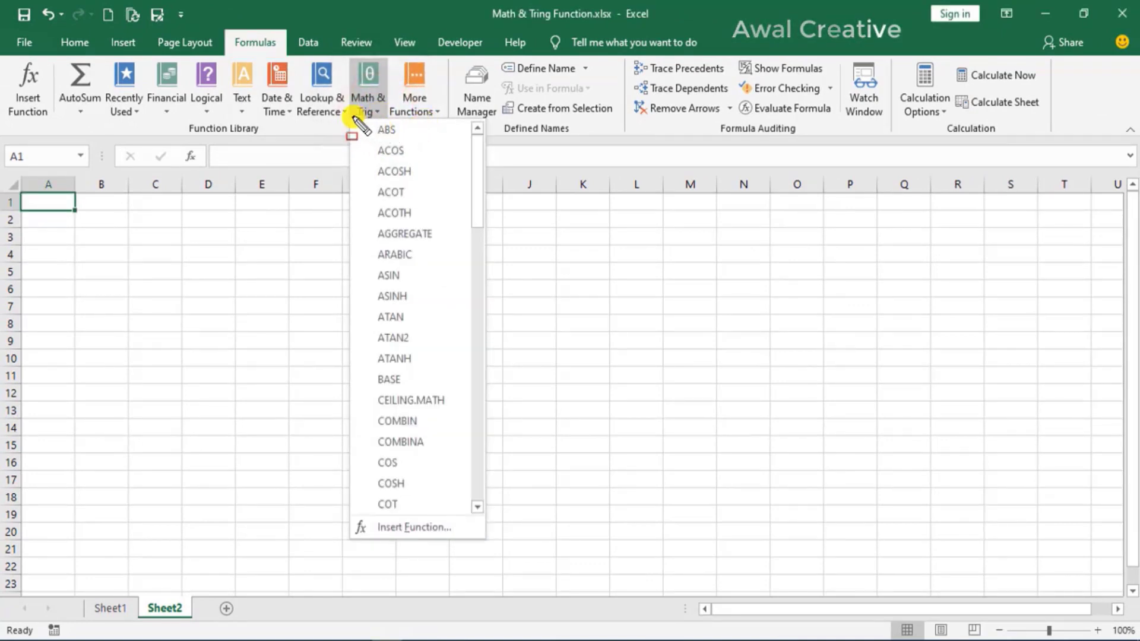
mouse_move(351, 121)
mouse_down()
mouse_move(474, 217)
mouse_move(469, 542)
mouse_up()
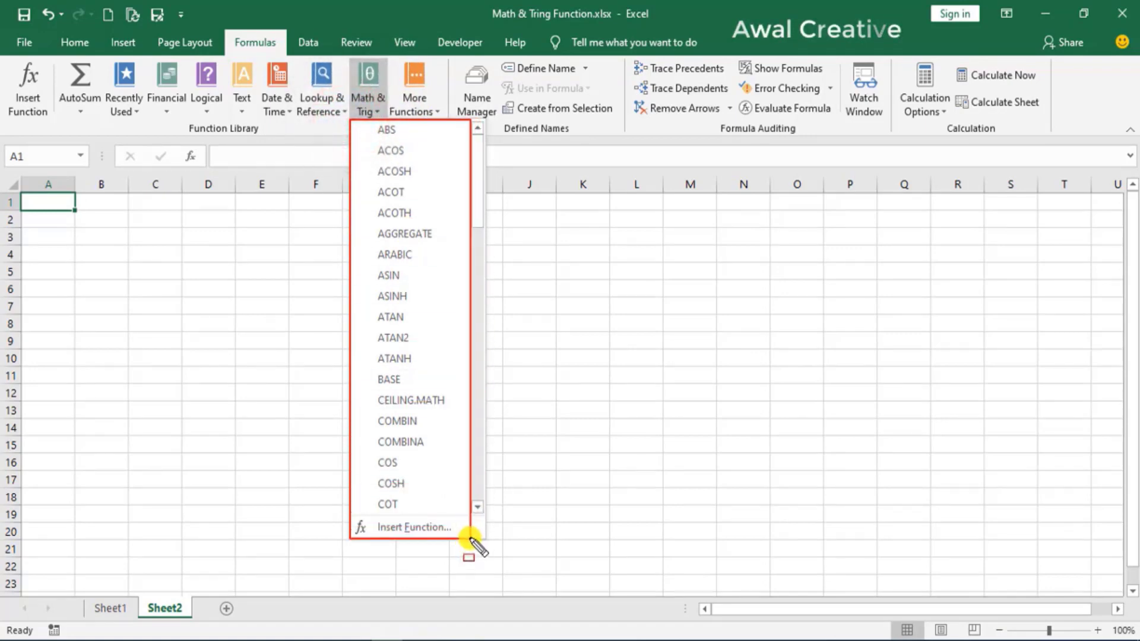
key(Escape)
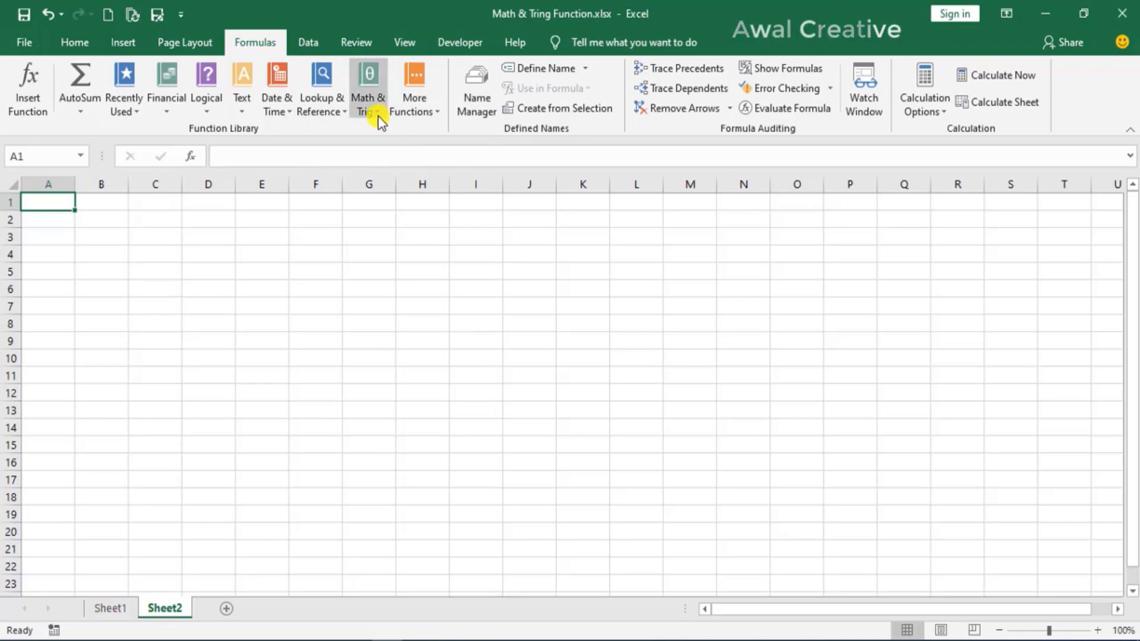
Step: Review the Math & Trig functions again, then go to Sheet1 with the ABS Function table
click(371, 108)
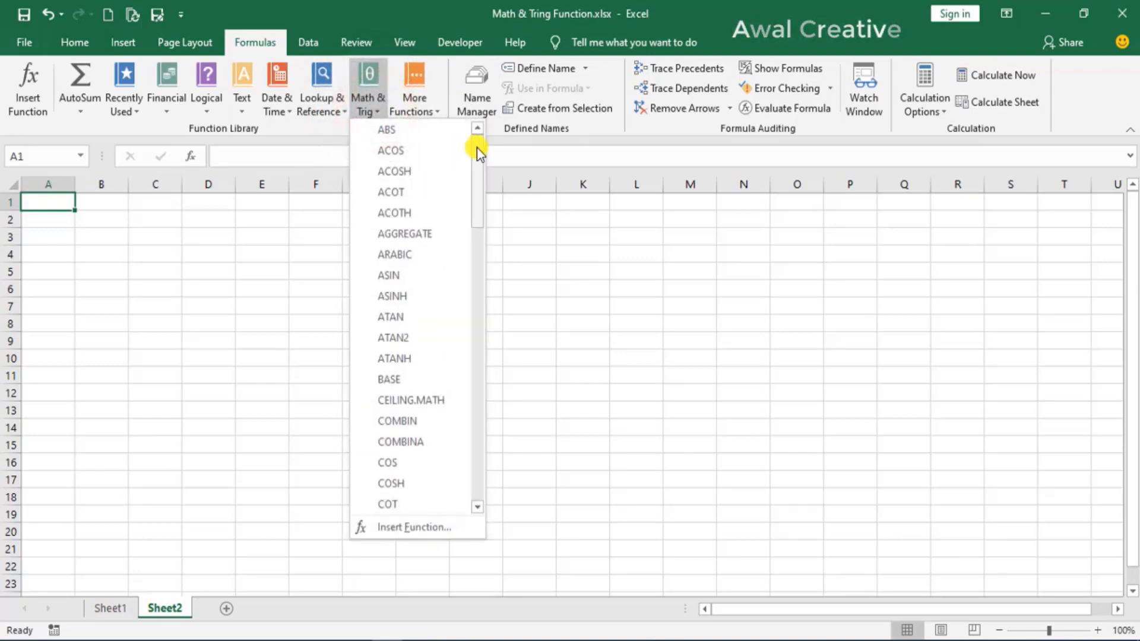
mouse_move(477, 149)
mouse_down()
mouse_move(479, 452)
mouse_move(491, 254)
mouse_move(484, 140)
mouse_up()
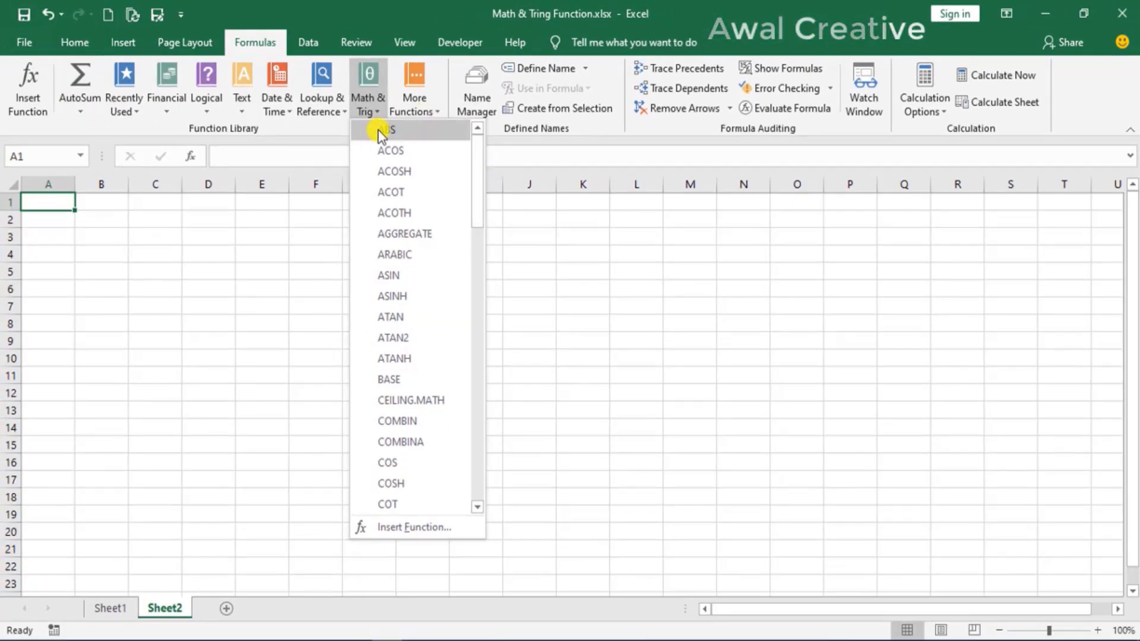
mouse_move(480, 144)
mouse_down()
mouse_move(478, 355)
mouse_move(480, 175)
mouse_up()
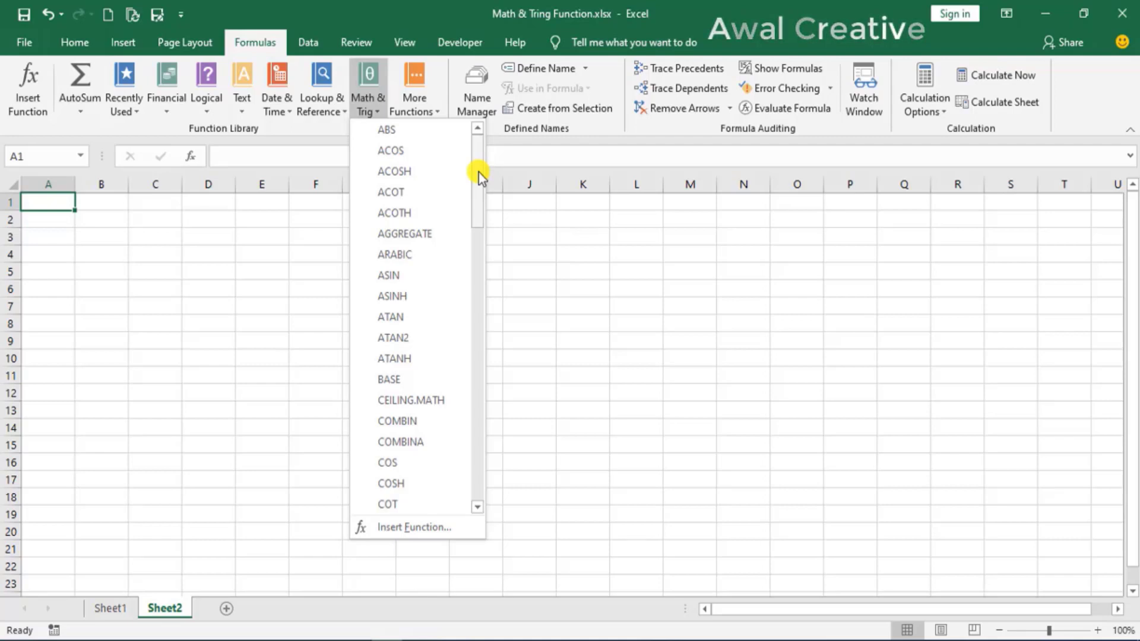
click(563, 309)
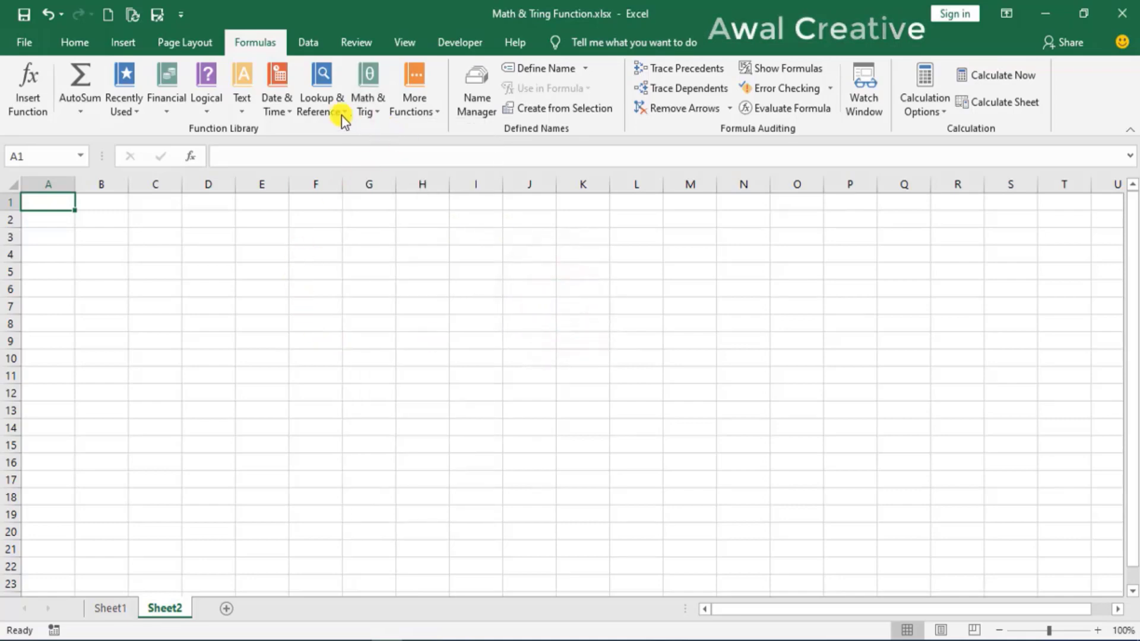
click(112, 612)
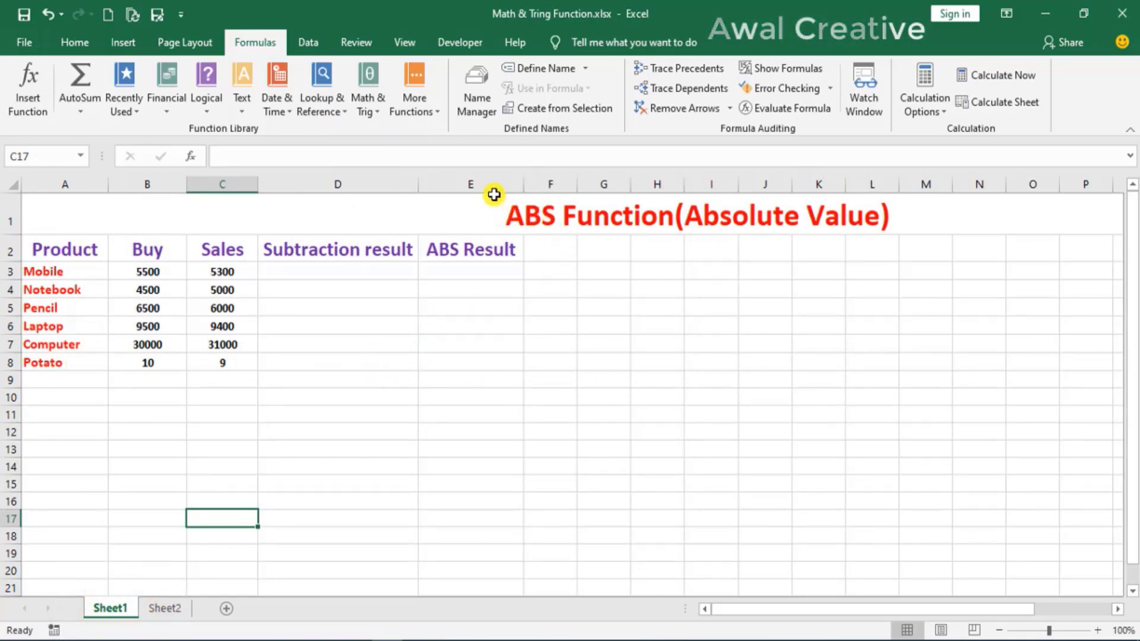
Step: Select portions of the Buy/Sales table to look over its layout
drag(491, 189, 899, 236)
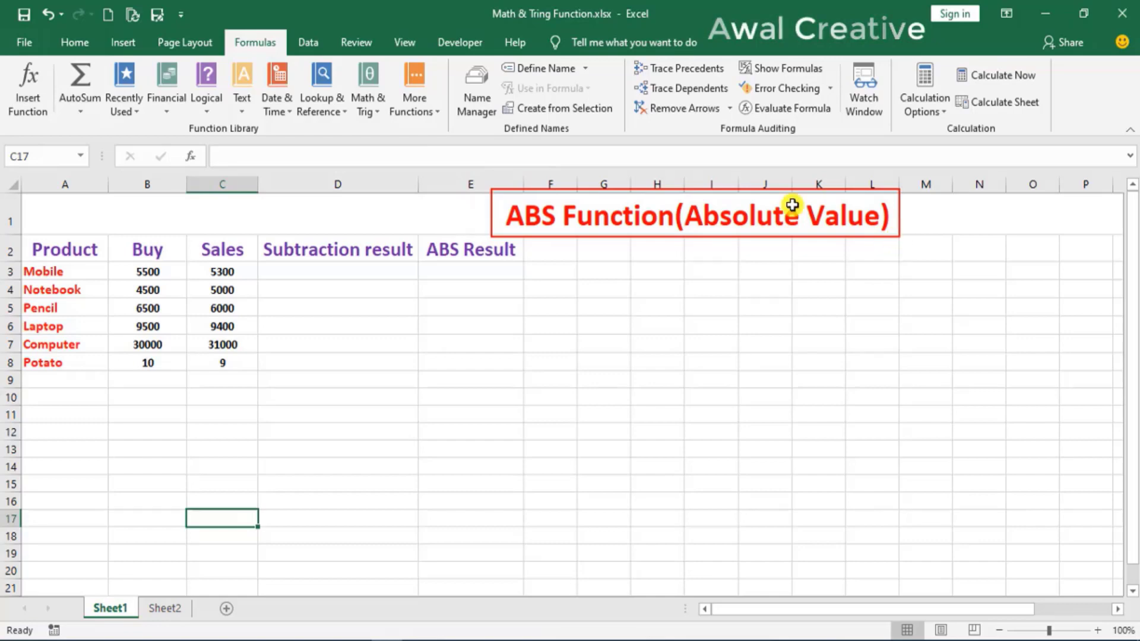
drag(20, 236, 534, 374)
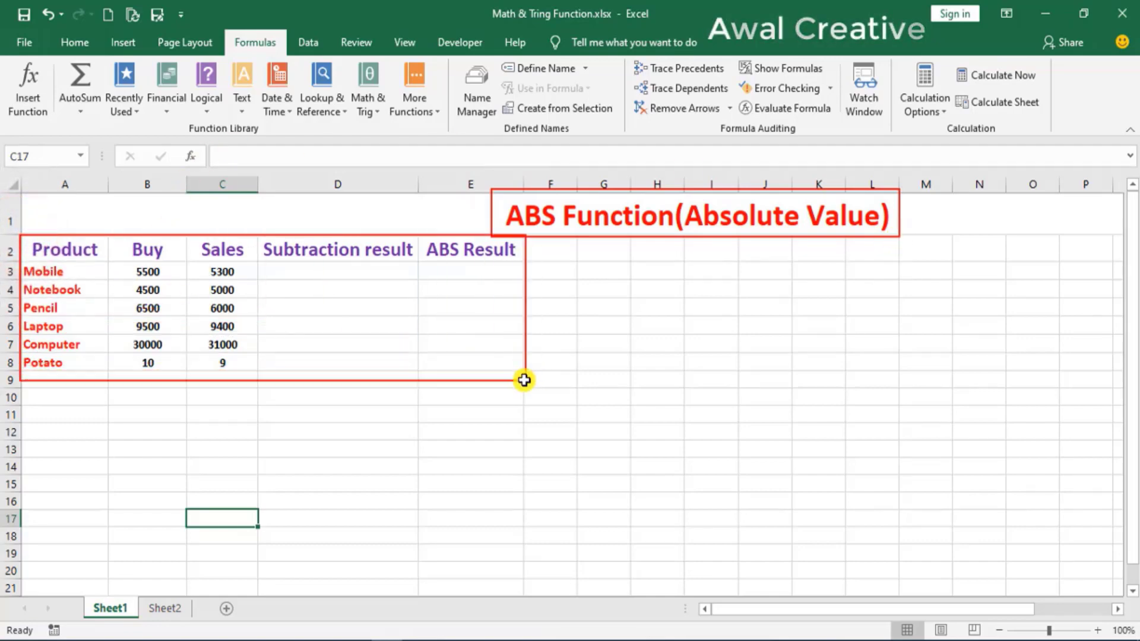
drag(534, 374, 528, 378)
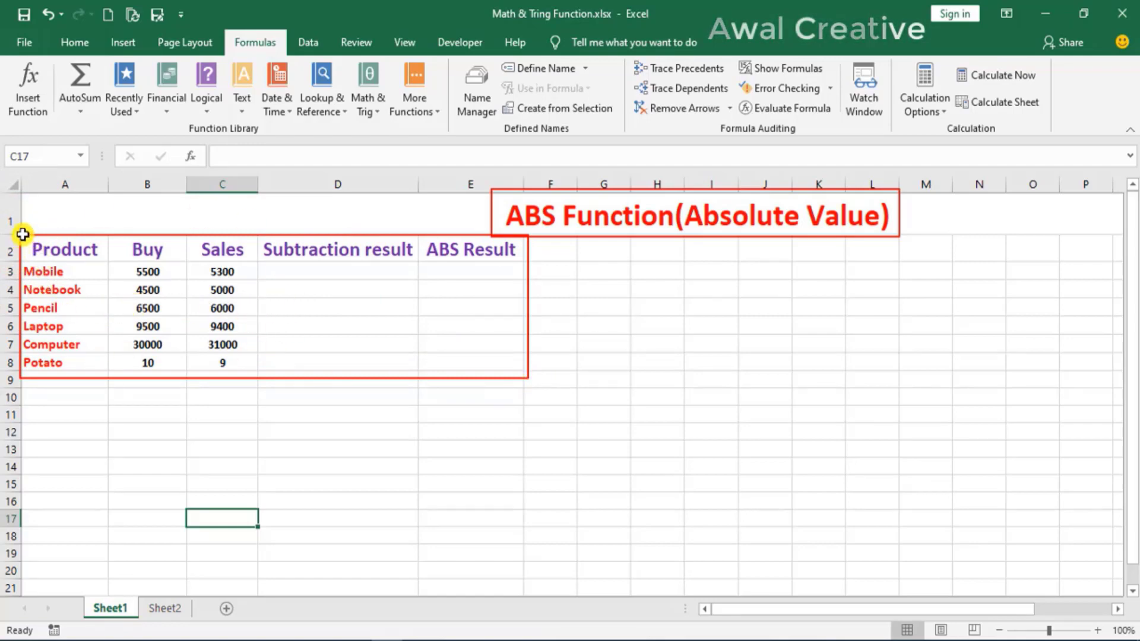
mouse_move(22, 236)
mouse_down()
mouse_move(250, 259)
mouse_move(530, 263)
mouse_up()
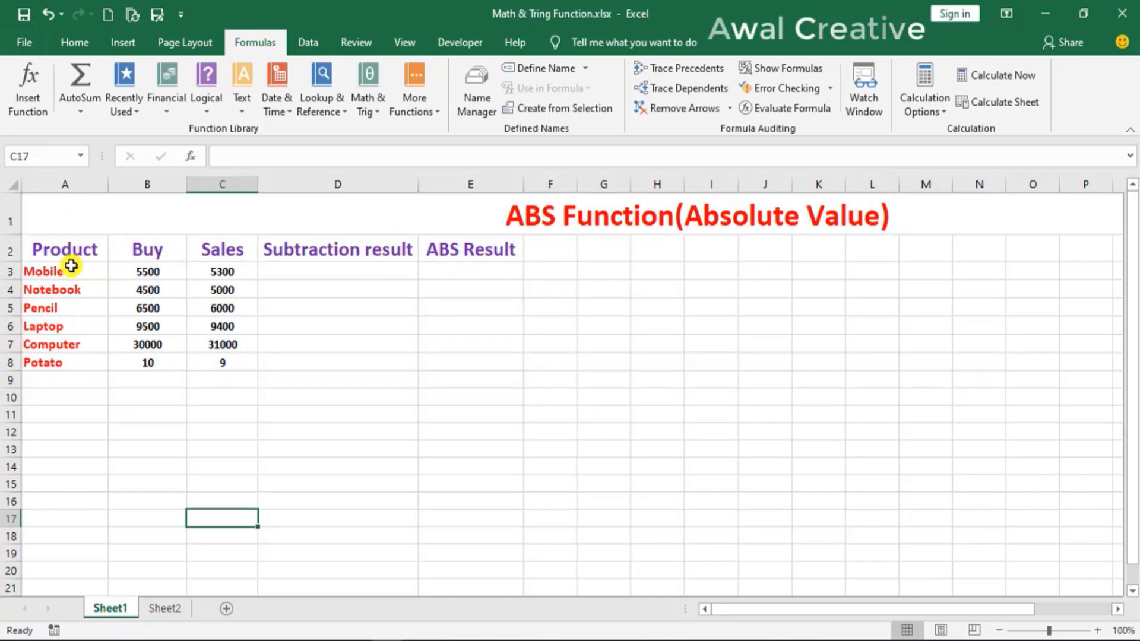
Step: Go through the Product column: Mobile, Notebook, Pencil, Laptop, Computer and Potato
click(76, 249)
click(56, 290)
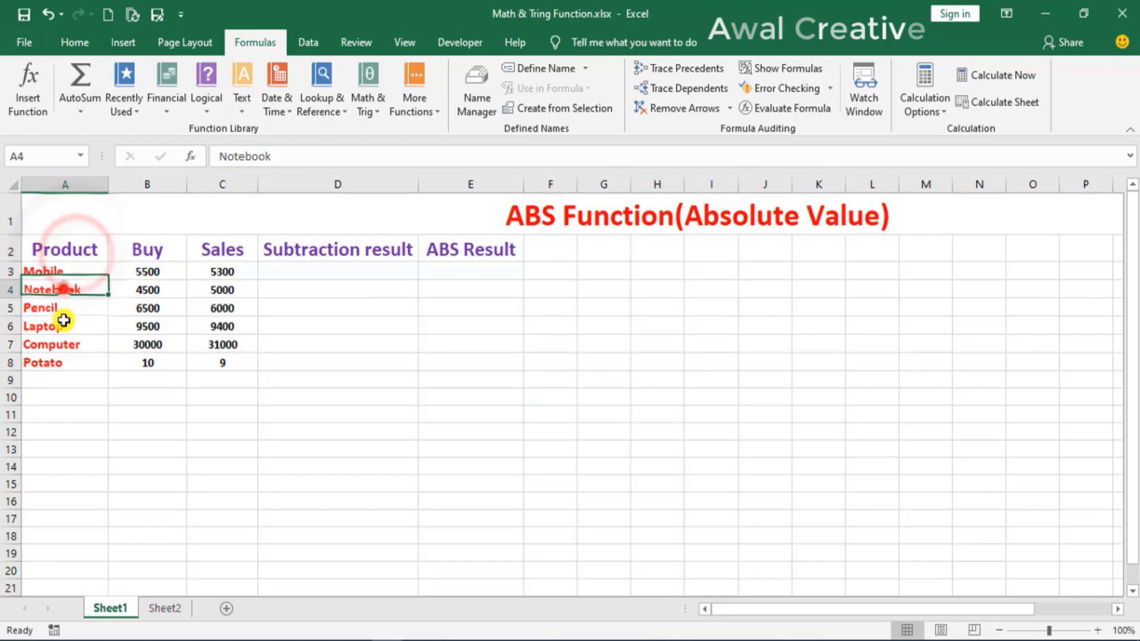
click(60, 379)
click(60, 271)
click(62, 290)
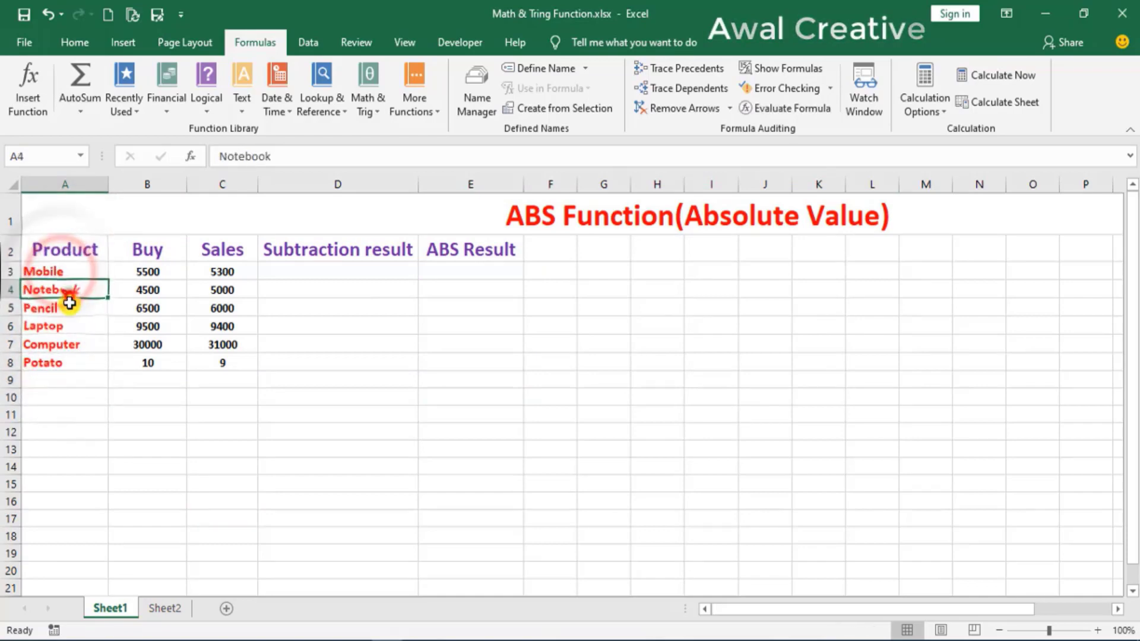
click(63, 308)
click(66, 327)
click(65, 344)
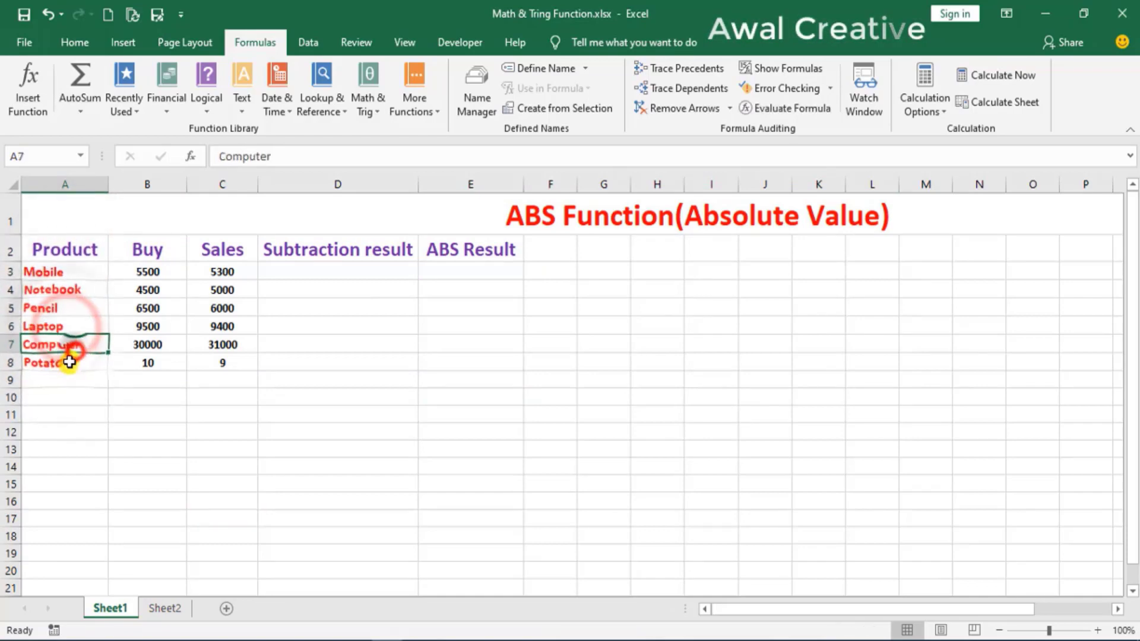
click(67, 362)
Step: Check Buy values 5500 and 10 and Sales values 5000, 31000 and 9, then start a formula in D3
click(139, 254)
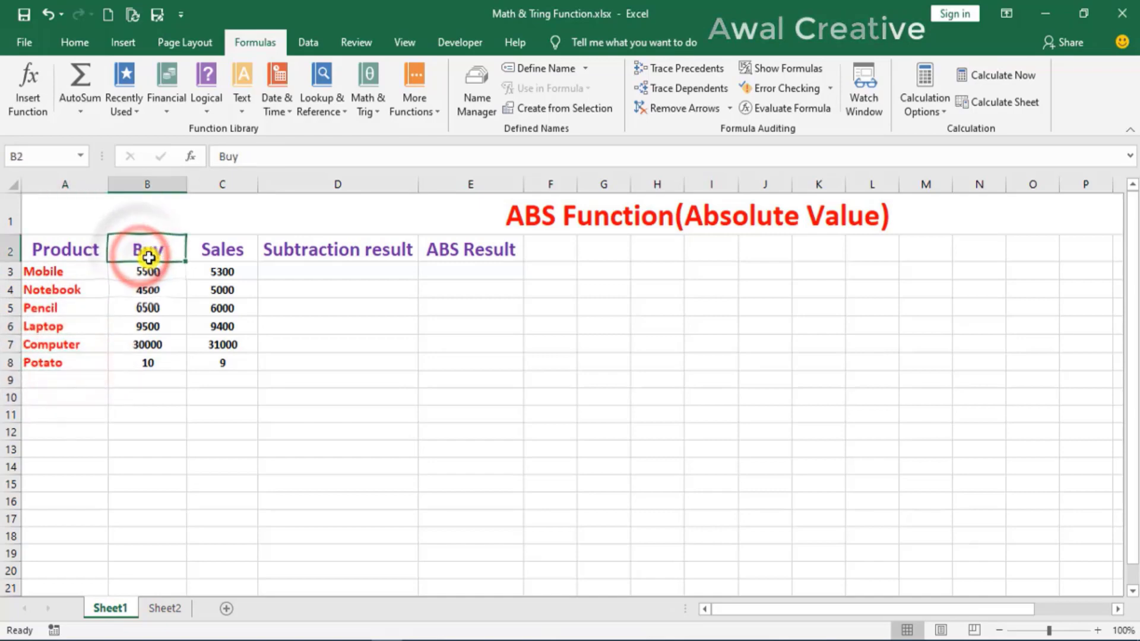
click(164, 274)
click(148, 362)
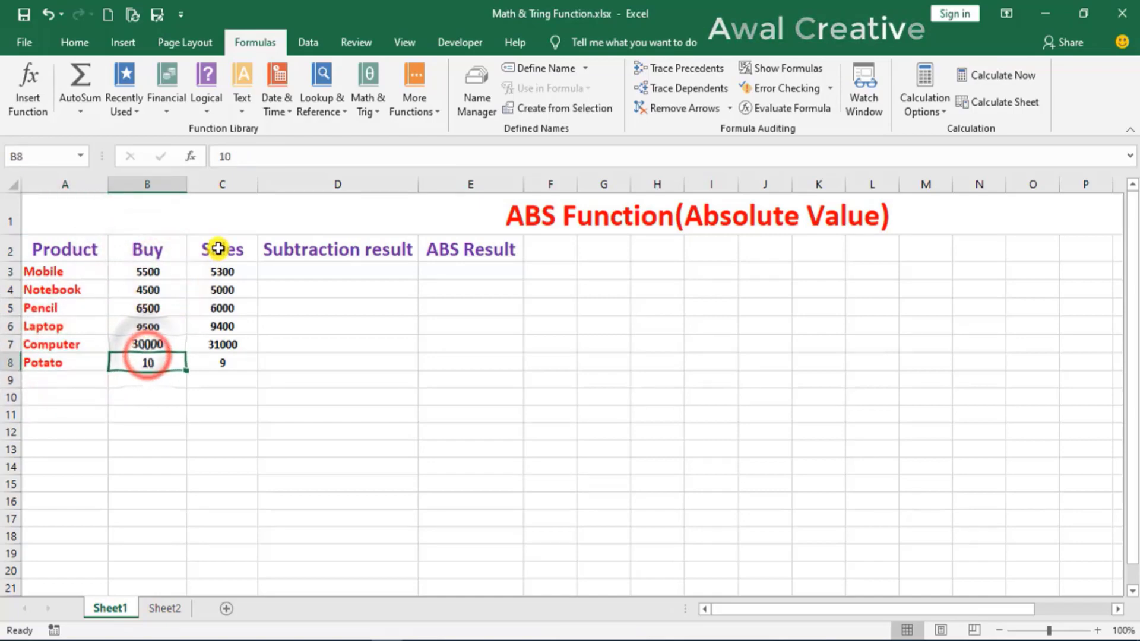
click(221, 249)
click(225, 290)
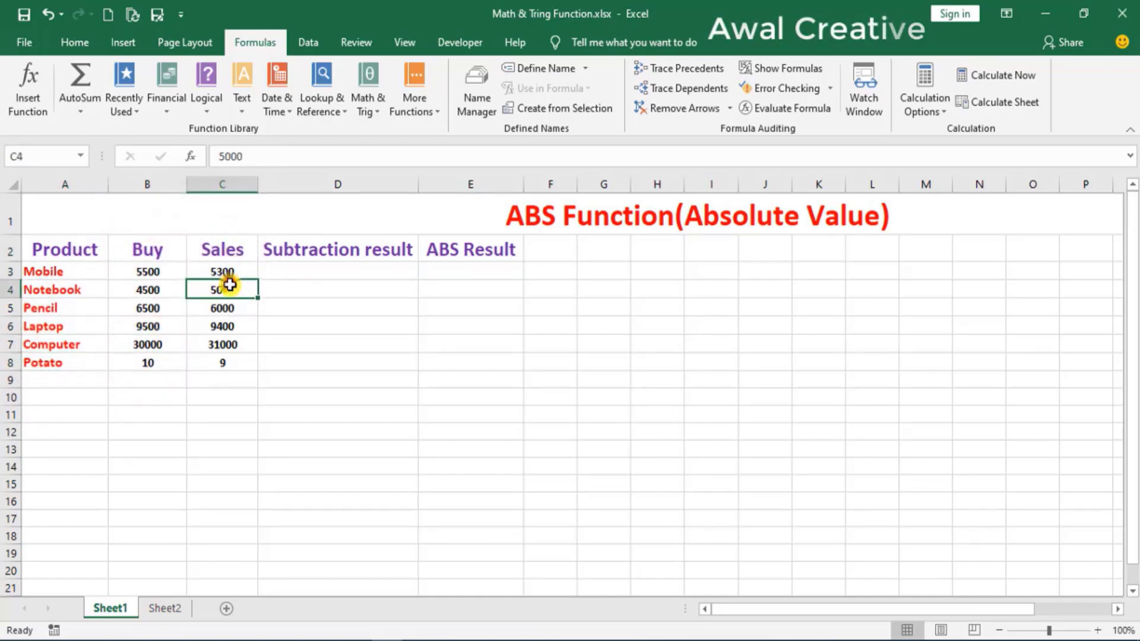
click(222, 344)
click(222, 371)
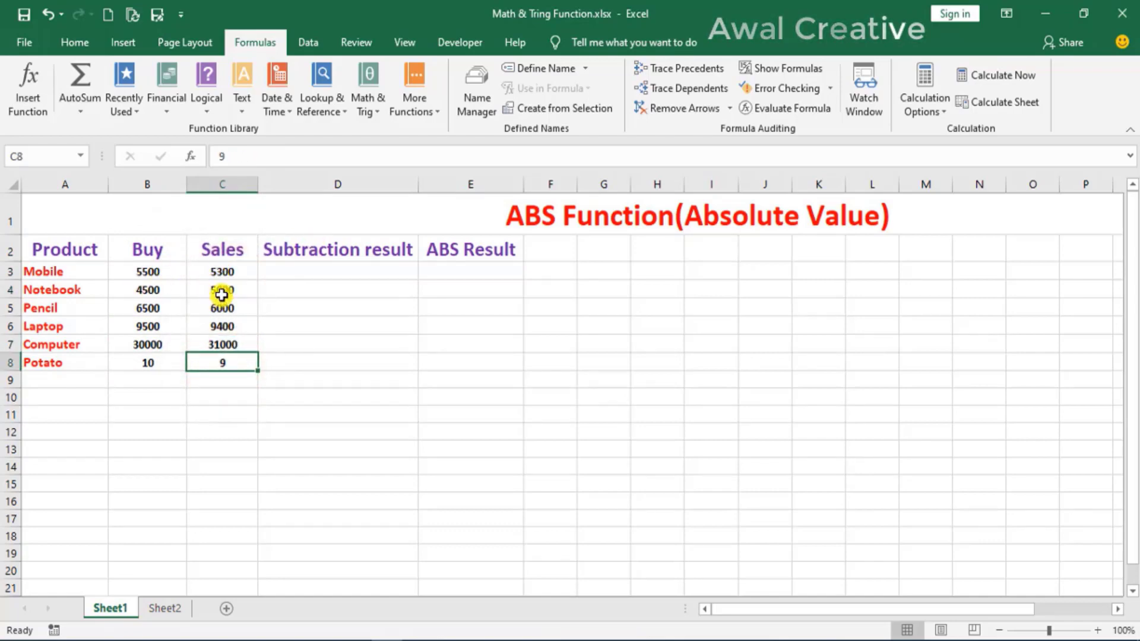
click(287, 273)
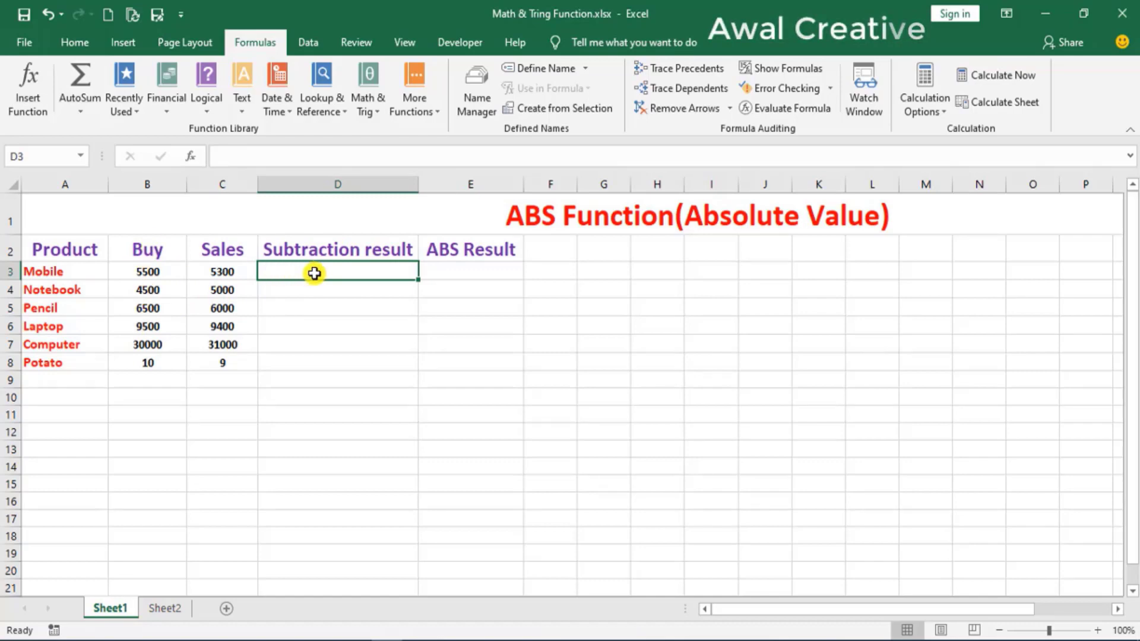
text(=(B)
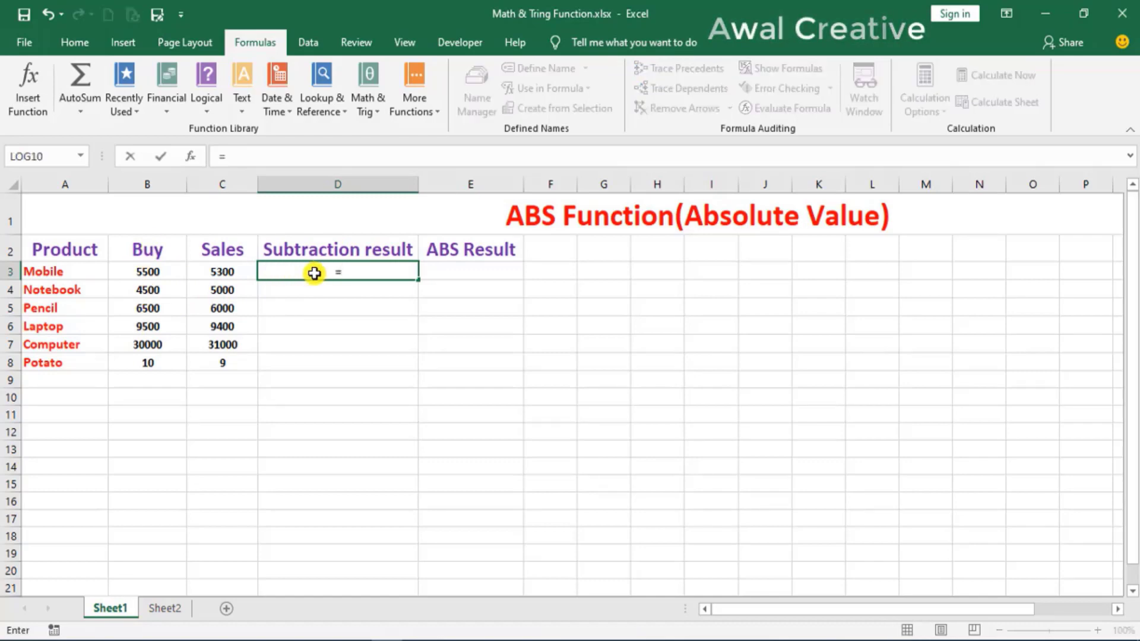
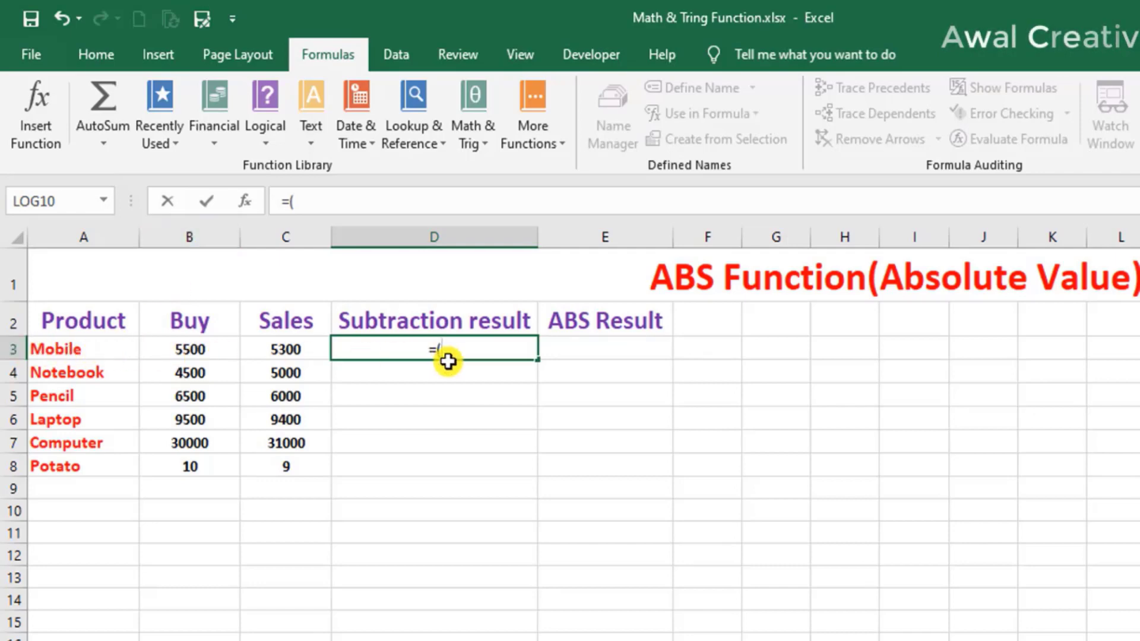
Step: Enter =(B3-C3) in D3 so Mobile's Buy minus Sales shows 200
text(B)
key(Down)
key(Down)
key(Down)
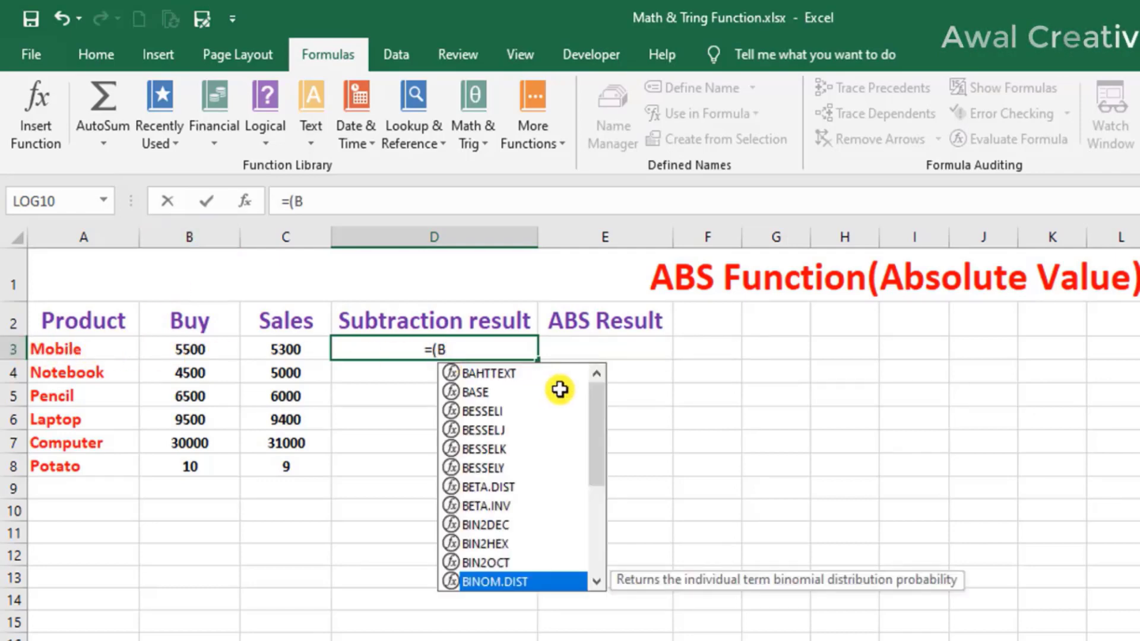
text(3-)
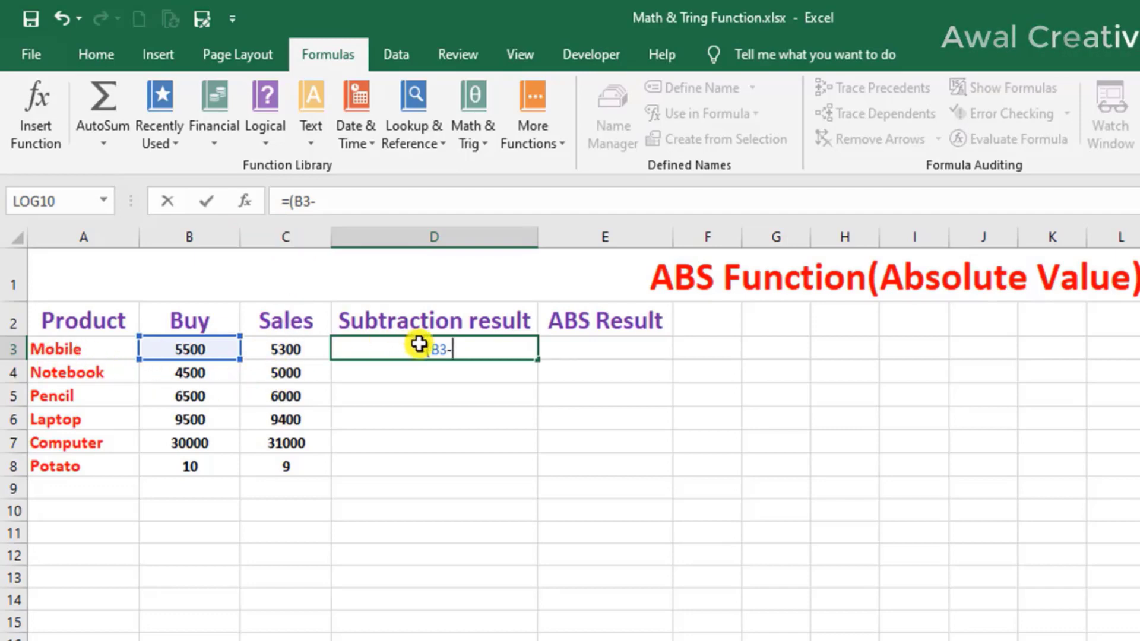
text(C3)
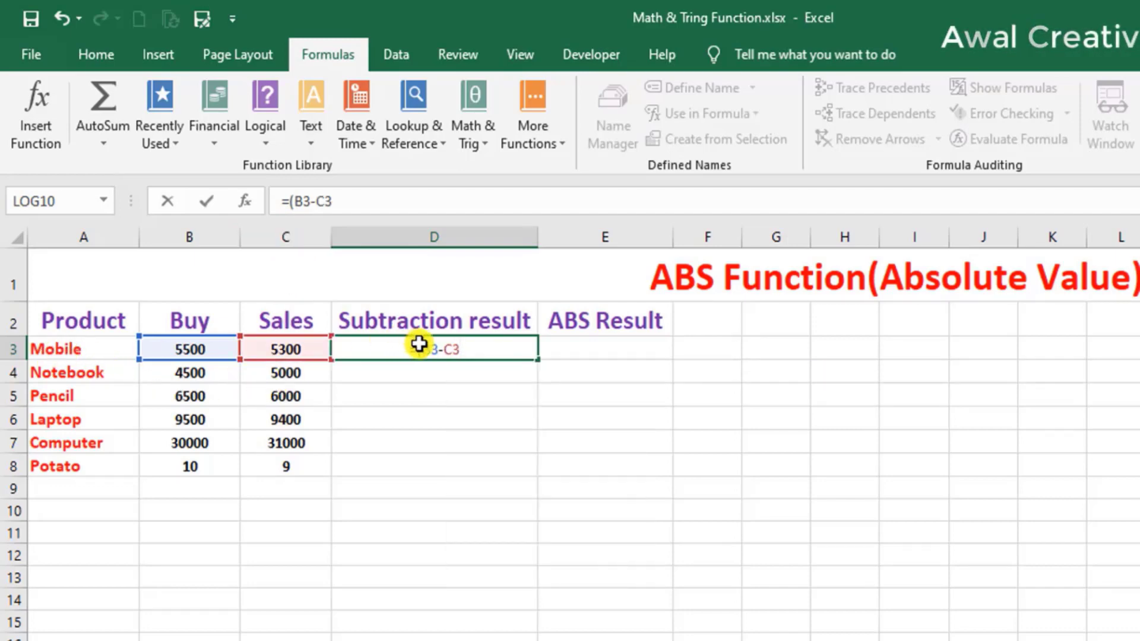
key(Return)
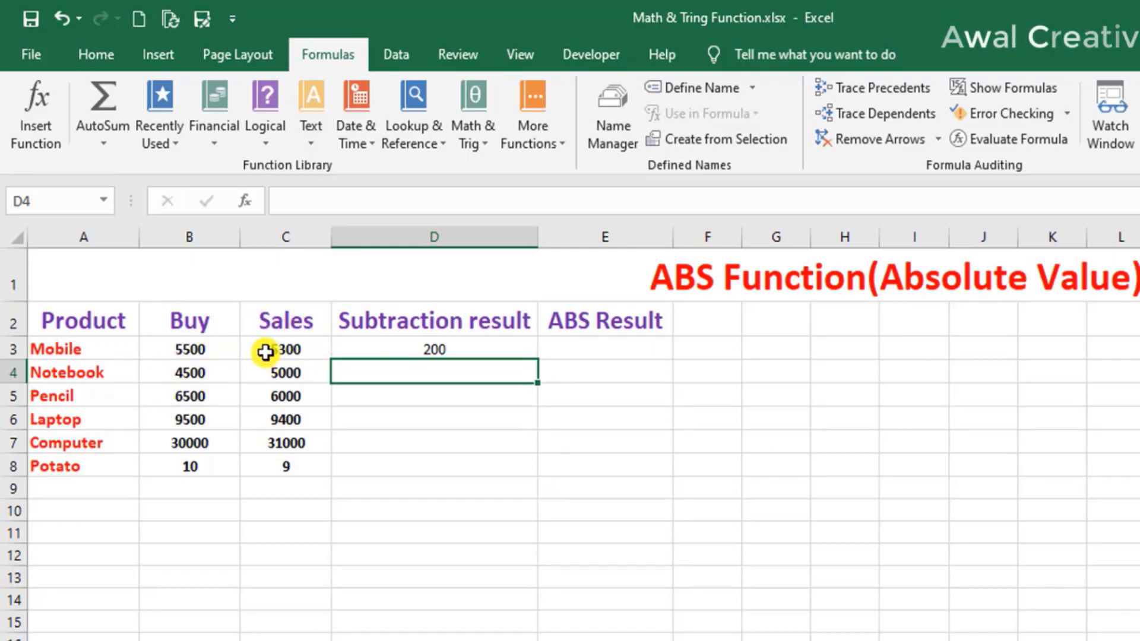
Step: Copy the D3 formula down to D8, giving 200, -500, 500, 100, -1000 and 1
click(411, 350)
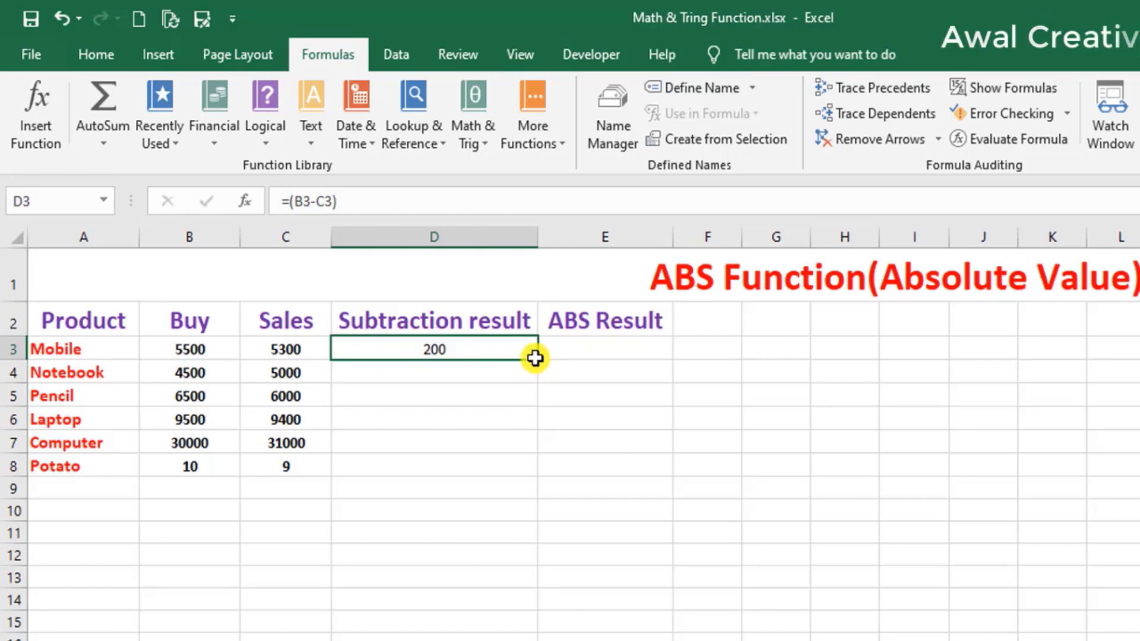
drag(535, 361, 533, 468)
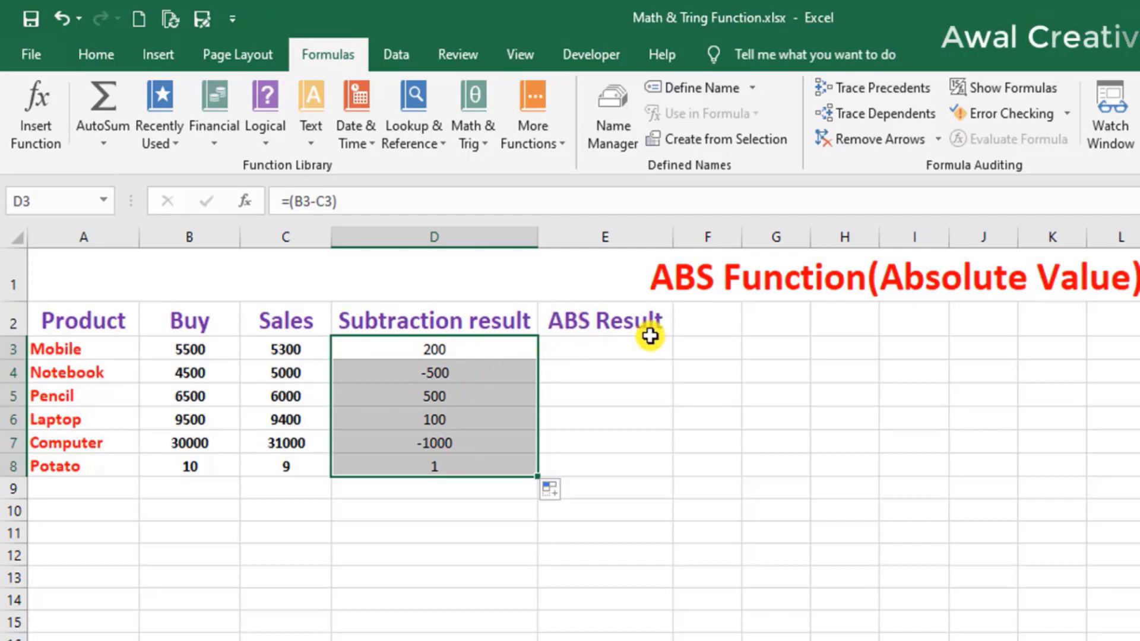
click(289, 375)
click(69, 373)
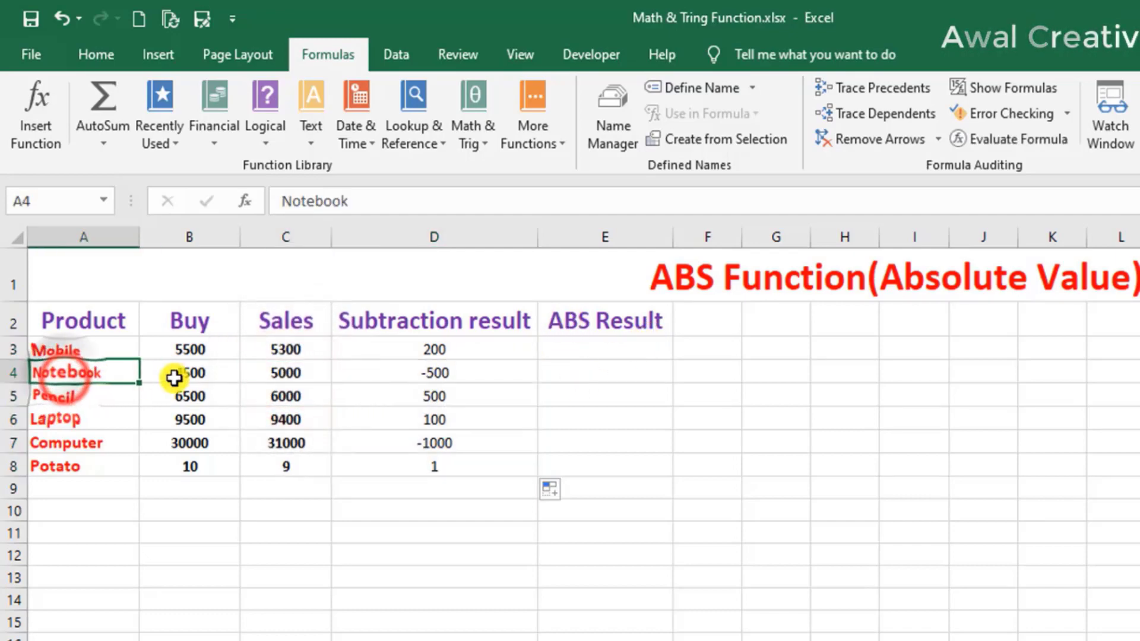
click(189, 374)
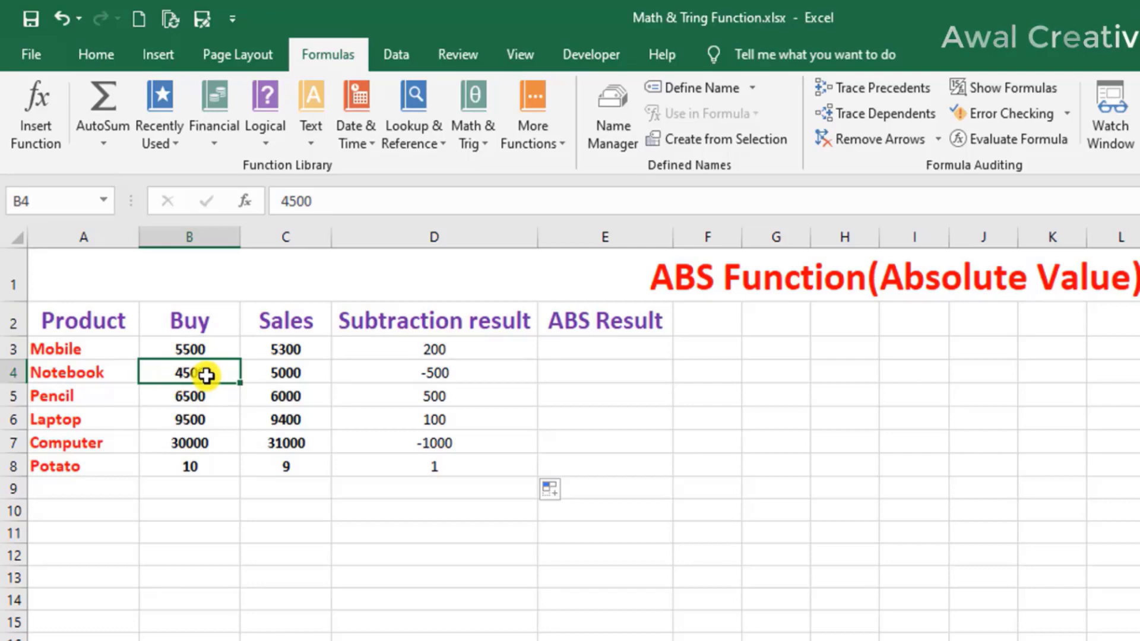
click(287, 372)
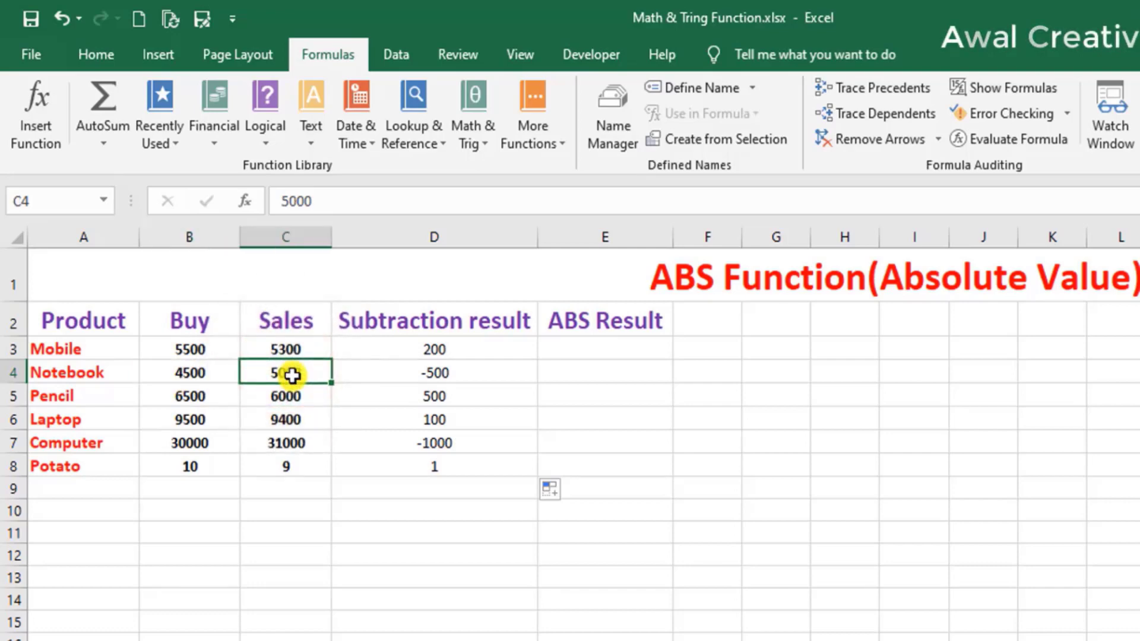
click(201, 371)
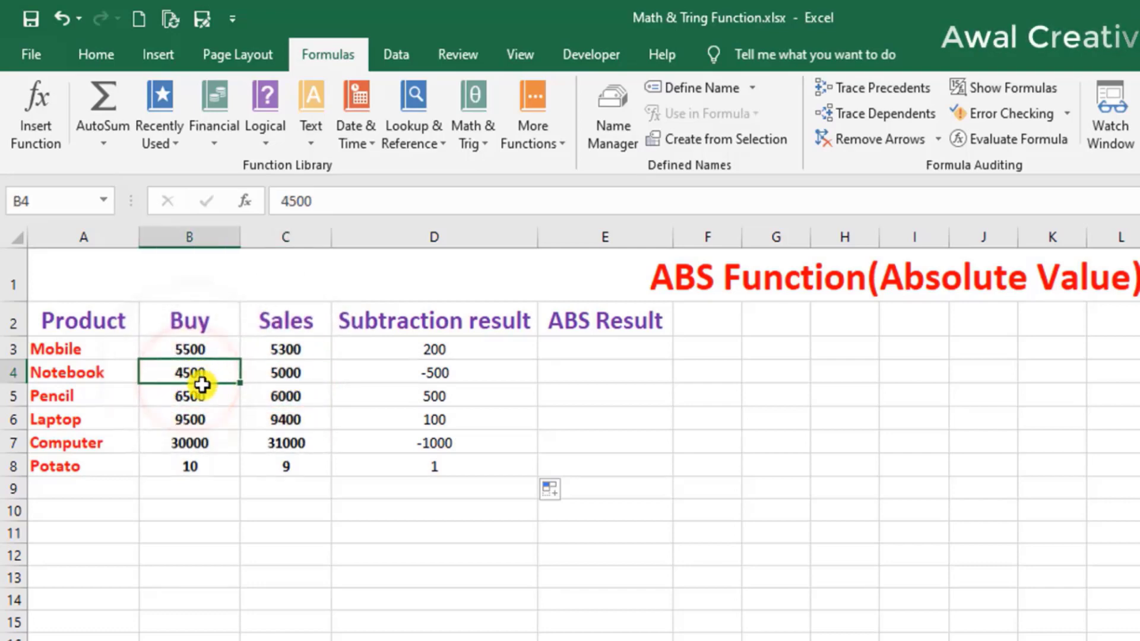
click(263, 385)
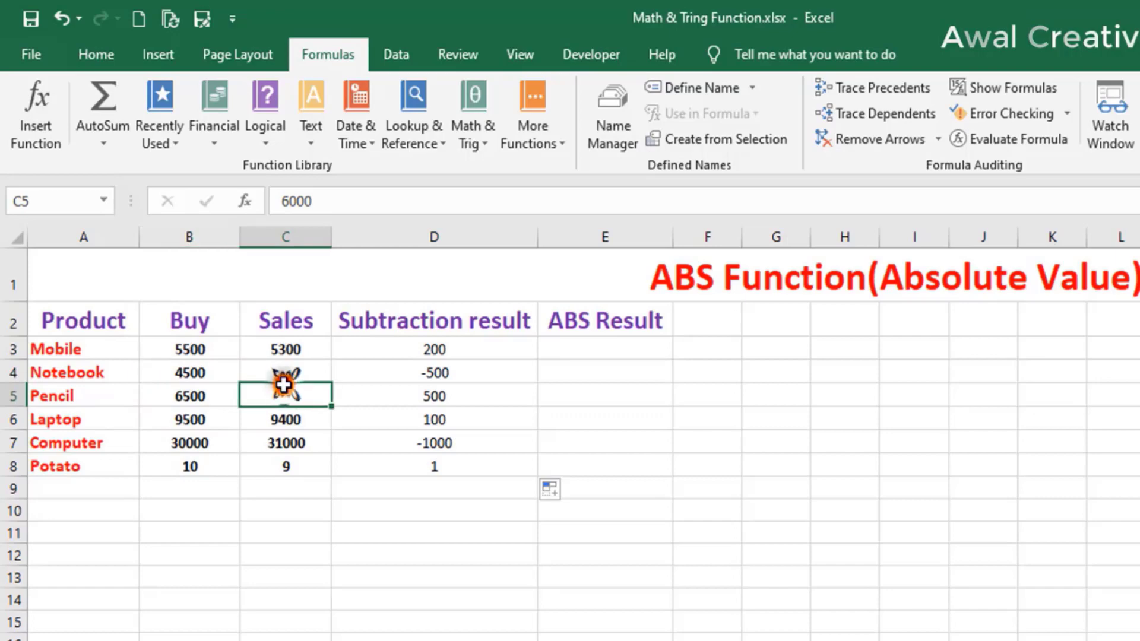
click(415, 382)
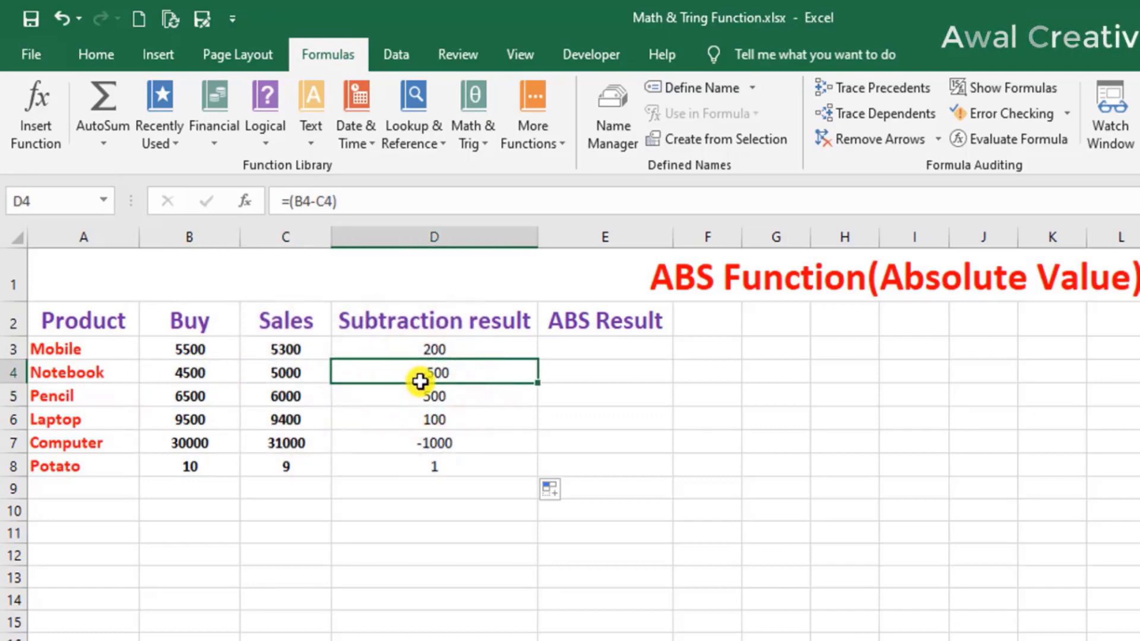
drag(438, 349, 436, 463)
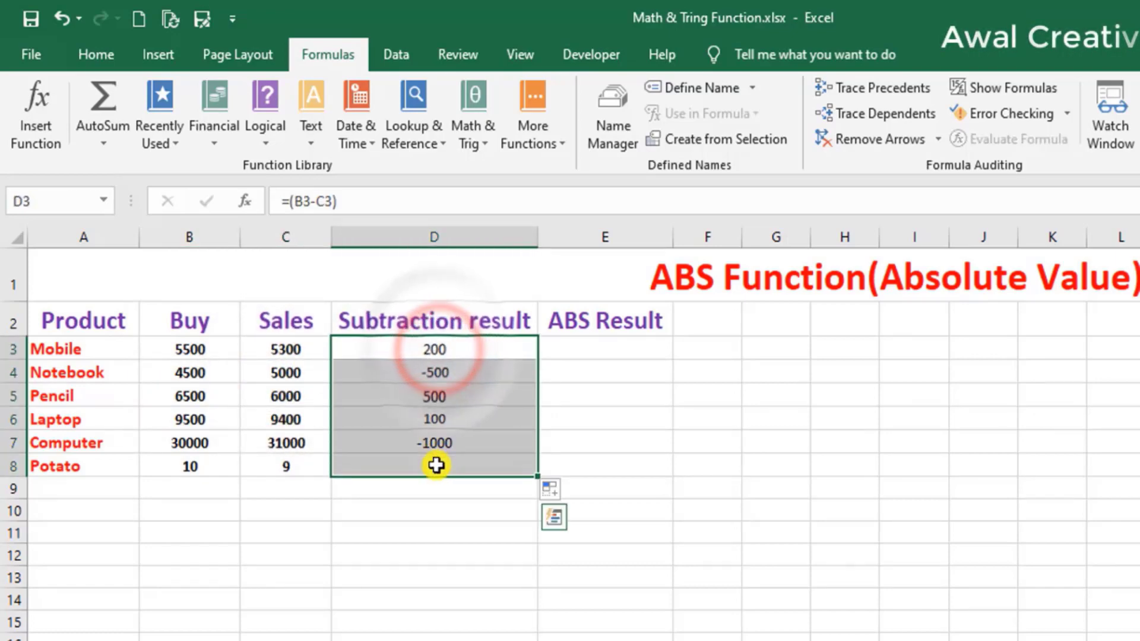
Step: Replace D3:D8 with =C3-B3 filled down, giving -200, 500, -500, -100, 1000 and -1
key(Delete)
click(395, 350)
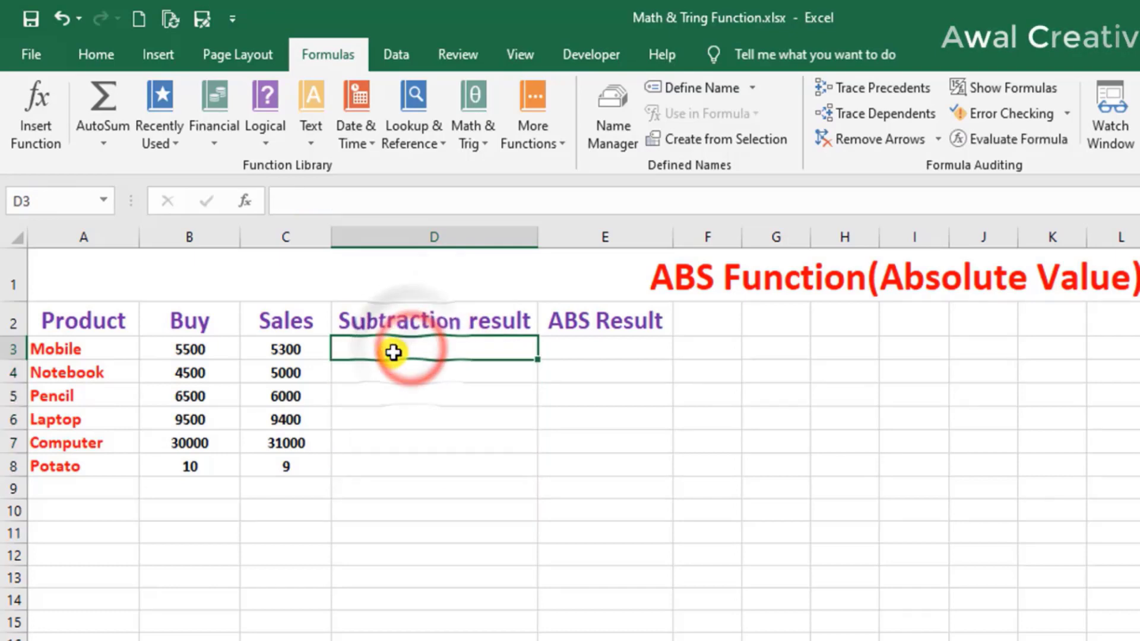
text(=)
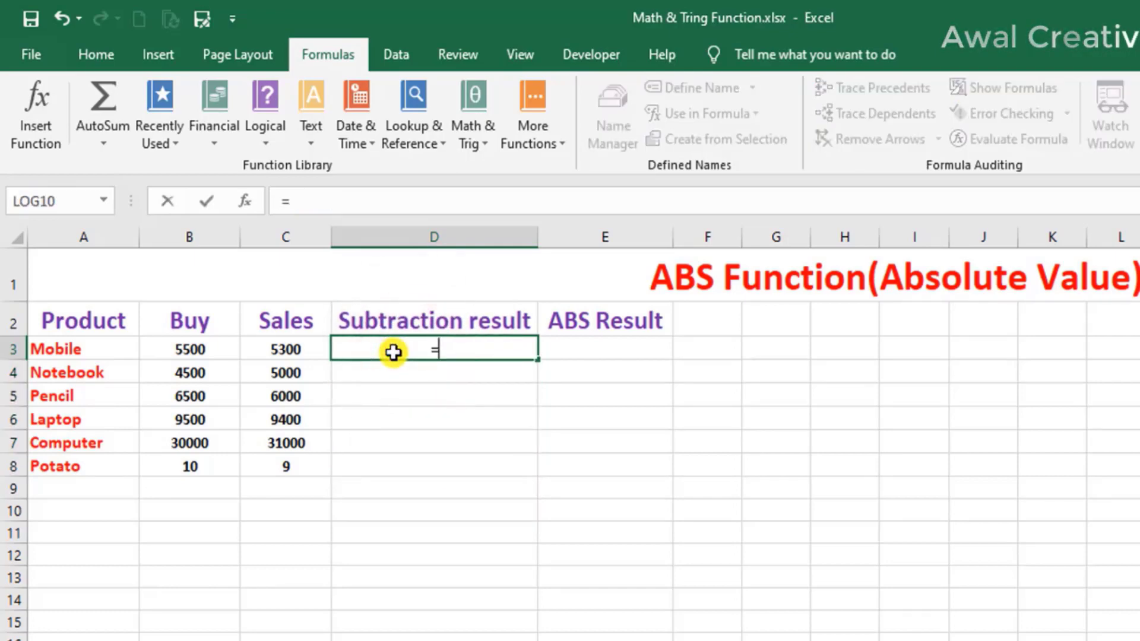
text(C3-)
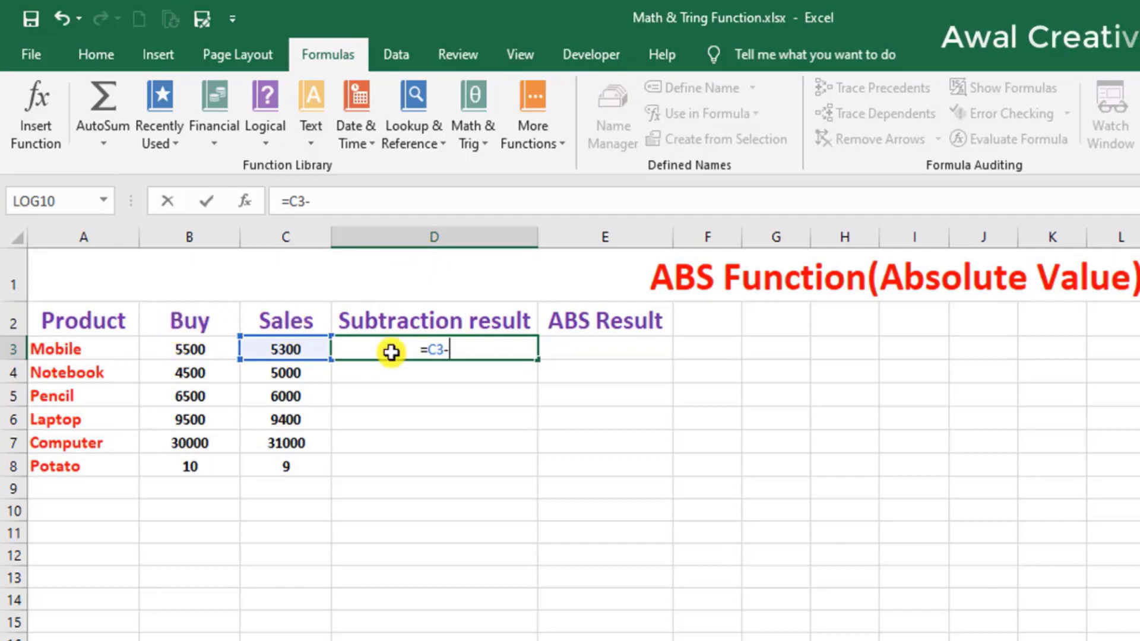
text(B)
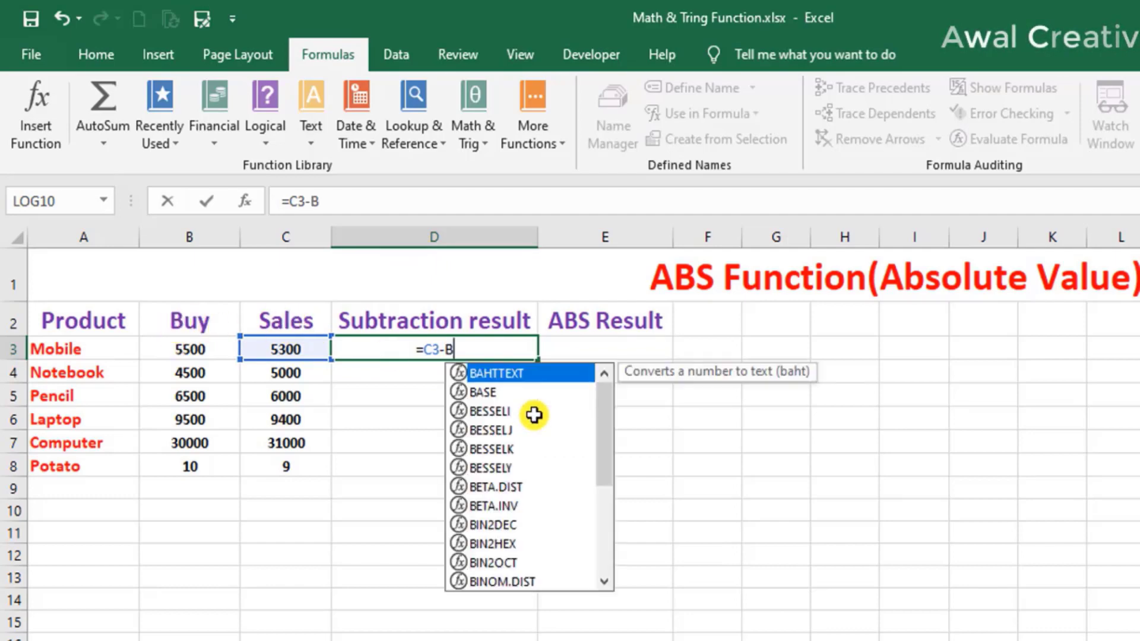
text(3)
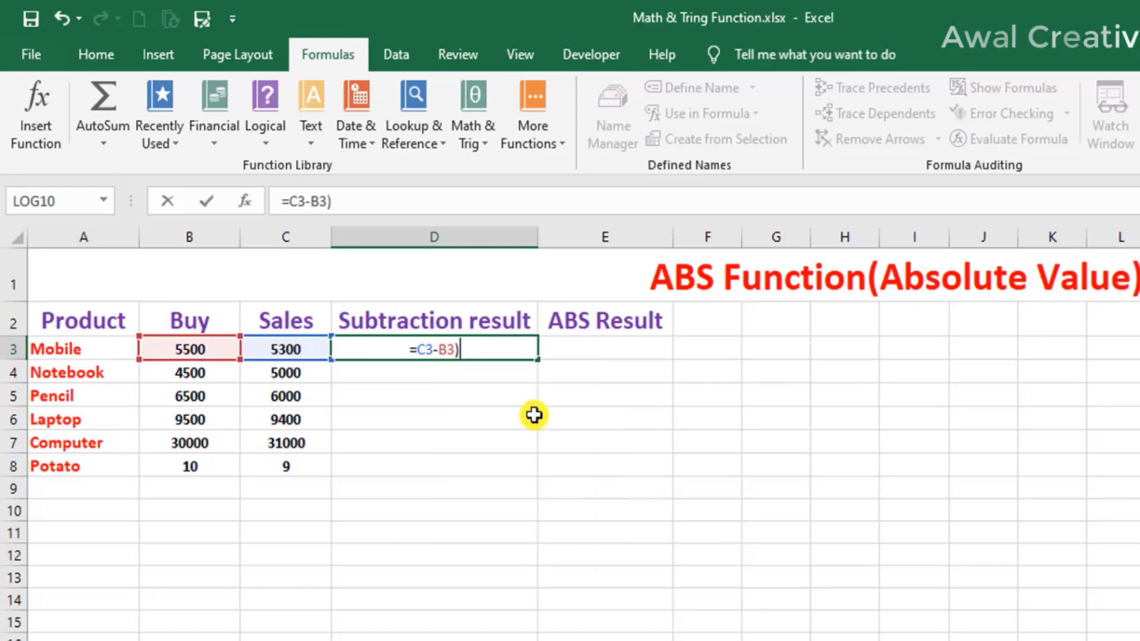
key(Return)
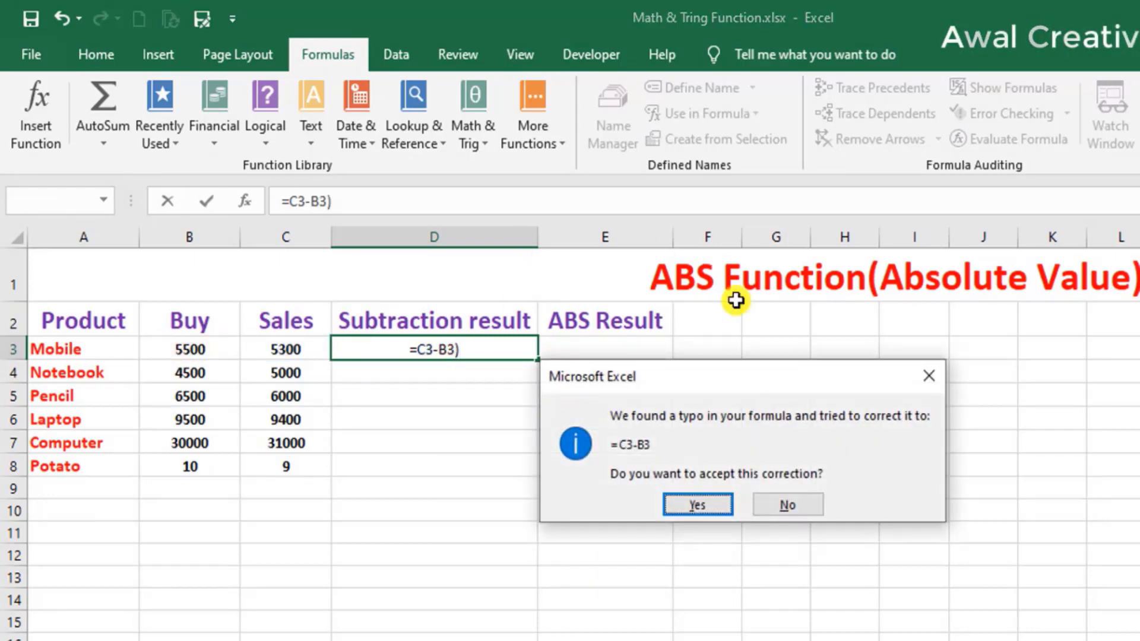
click(704, 507)
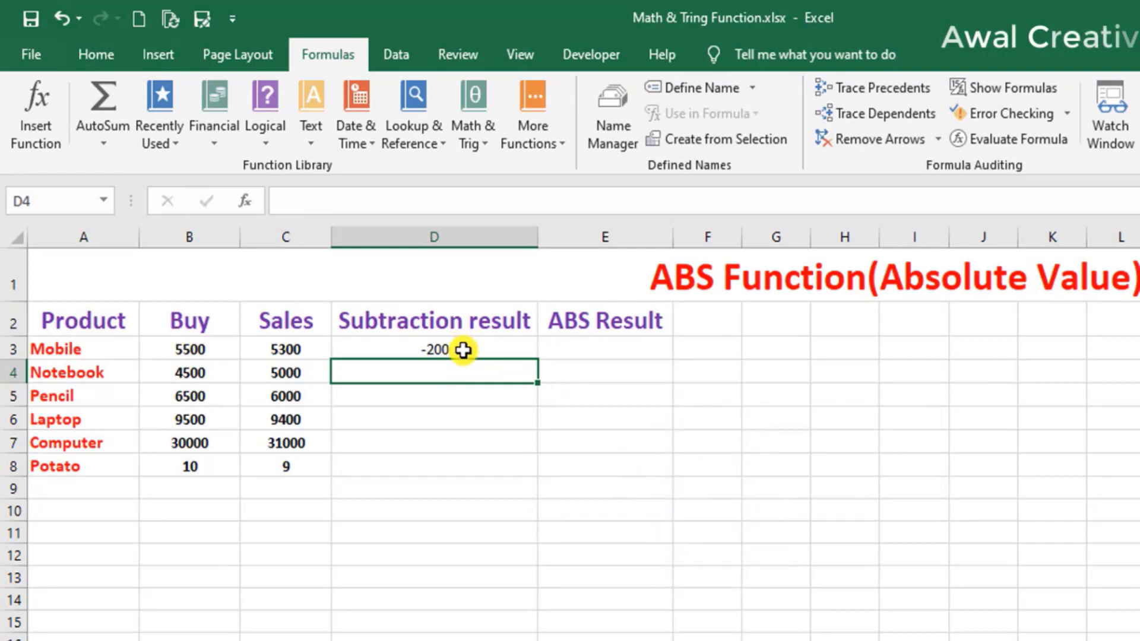
click(461, 351)
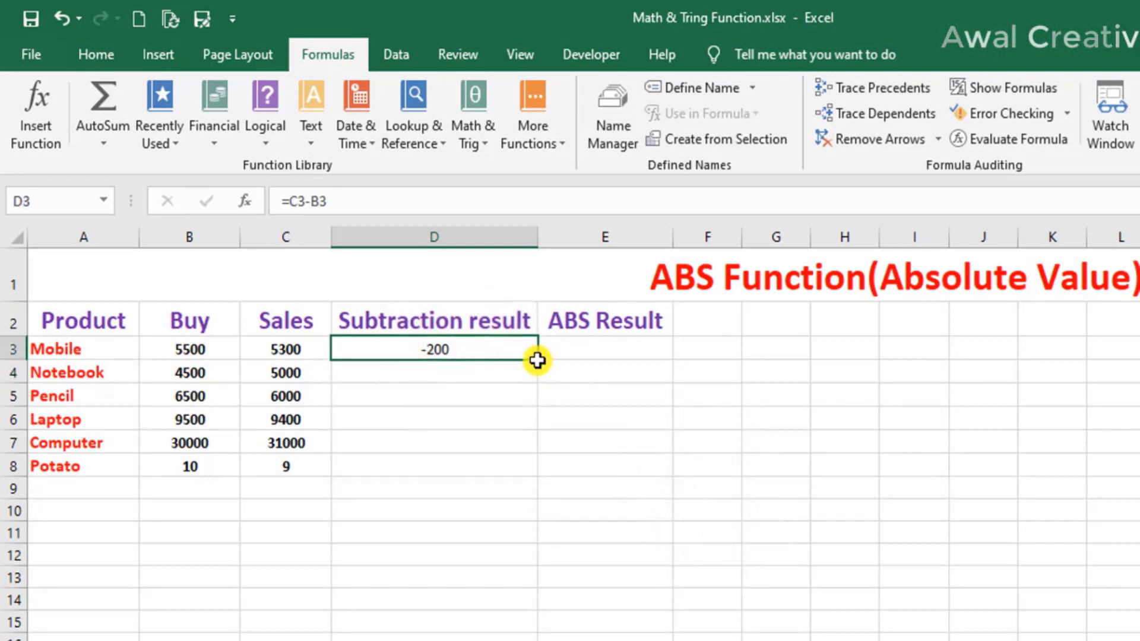
drag(536, 364, 536, 468)
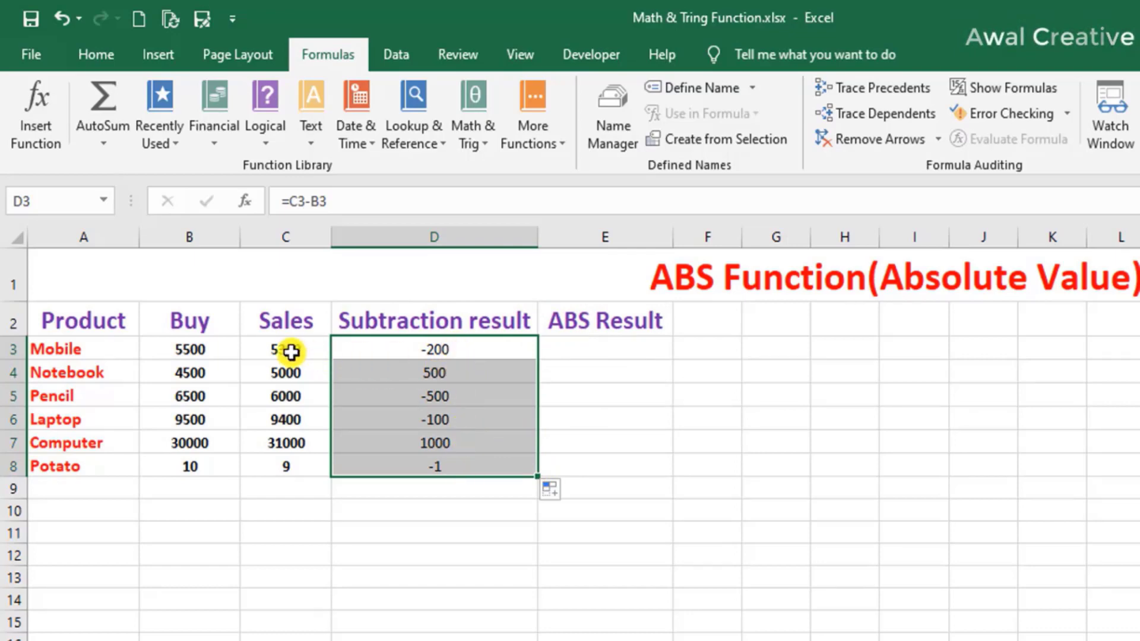
click(575, 354)
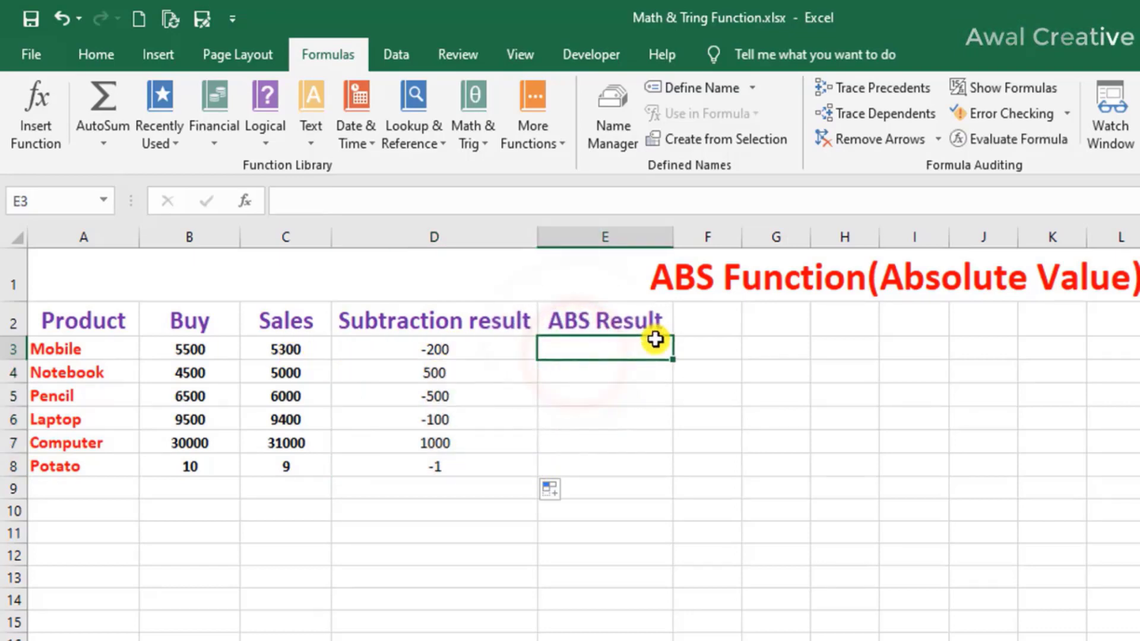
click(462, 353)
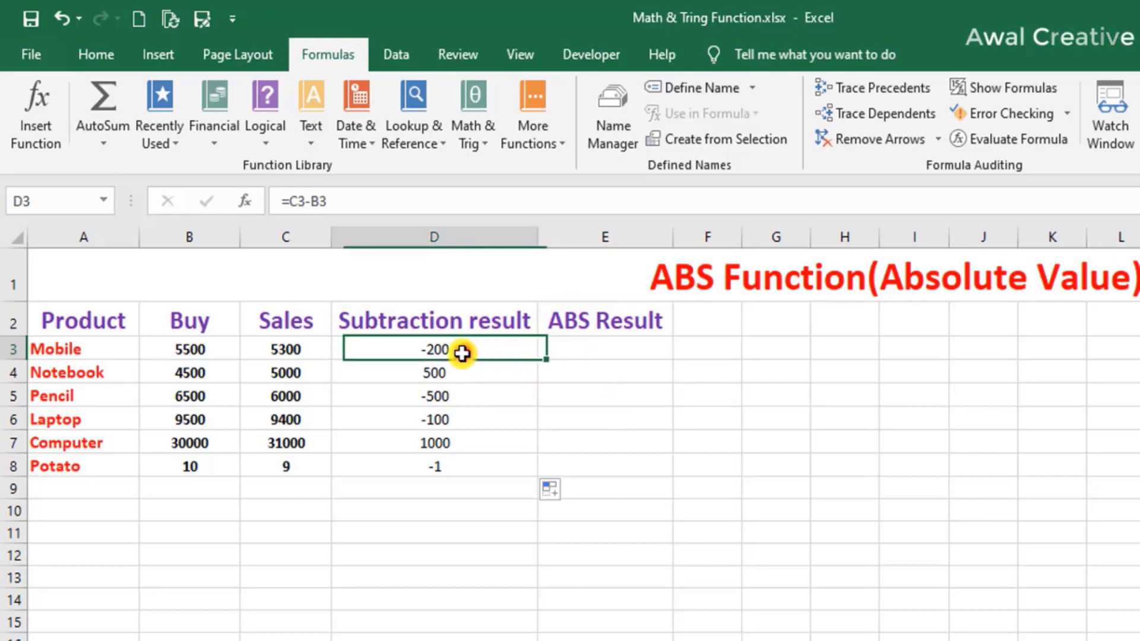
click(431, 376)
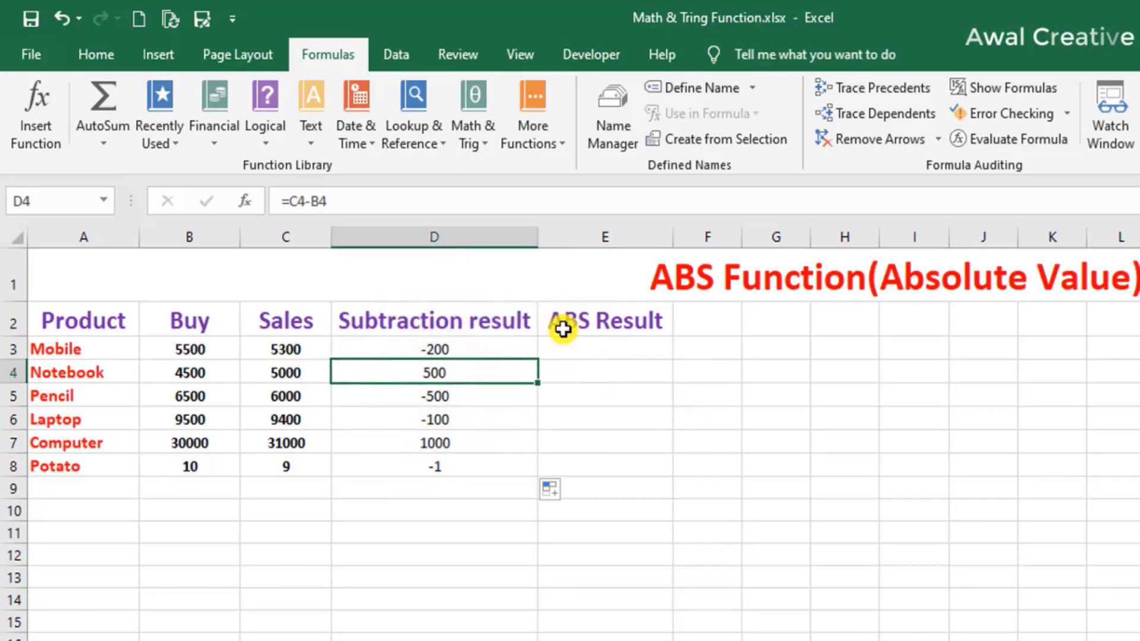
click(577, 348)
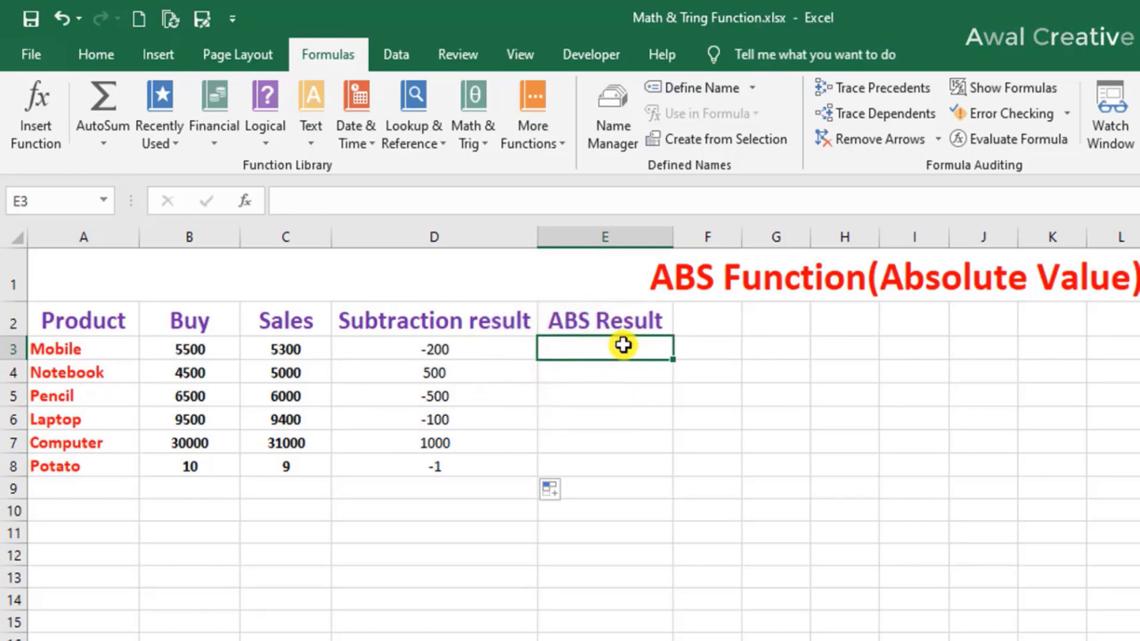
click(444, 350)
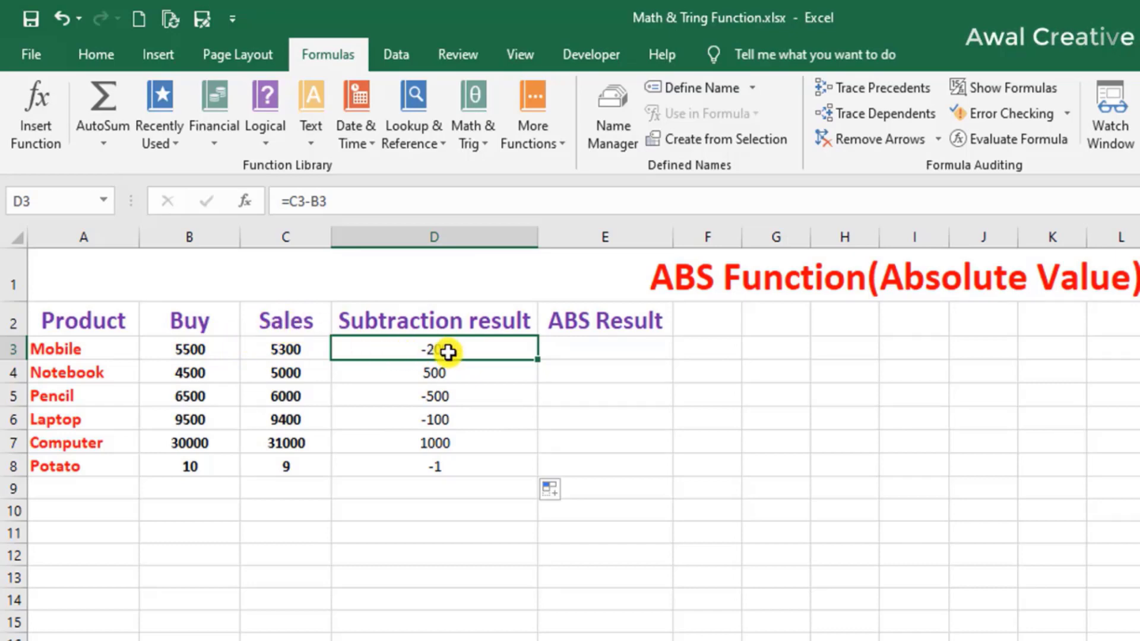
click(591, 344)
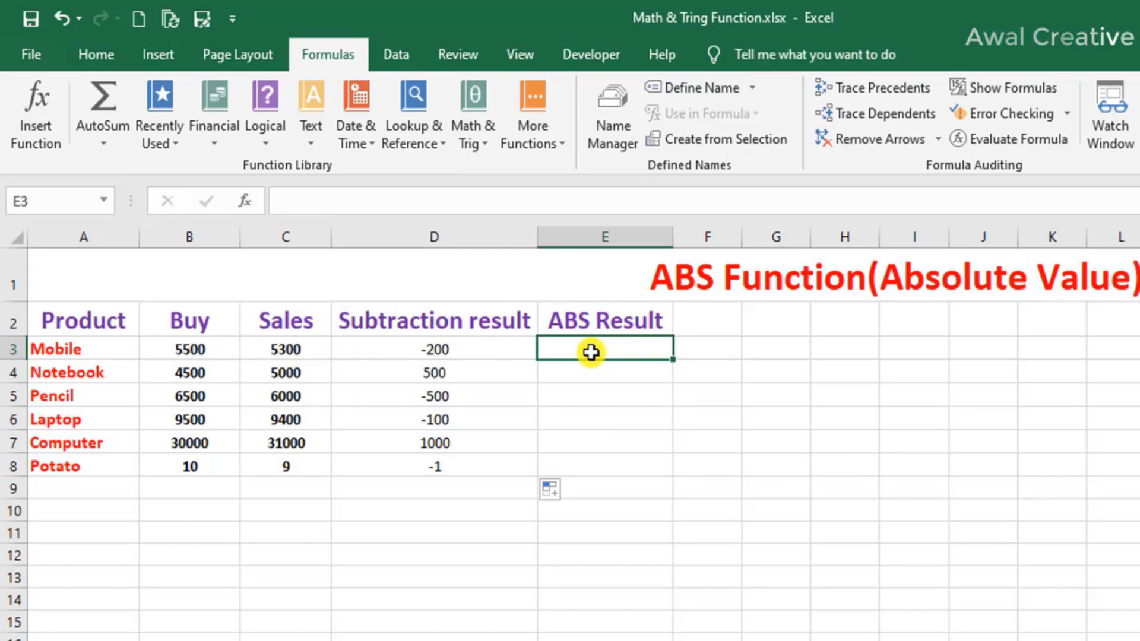
Step: Enter =ABS(C3-B3) in E3 and fill it through E8 for positive differences
text(=()
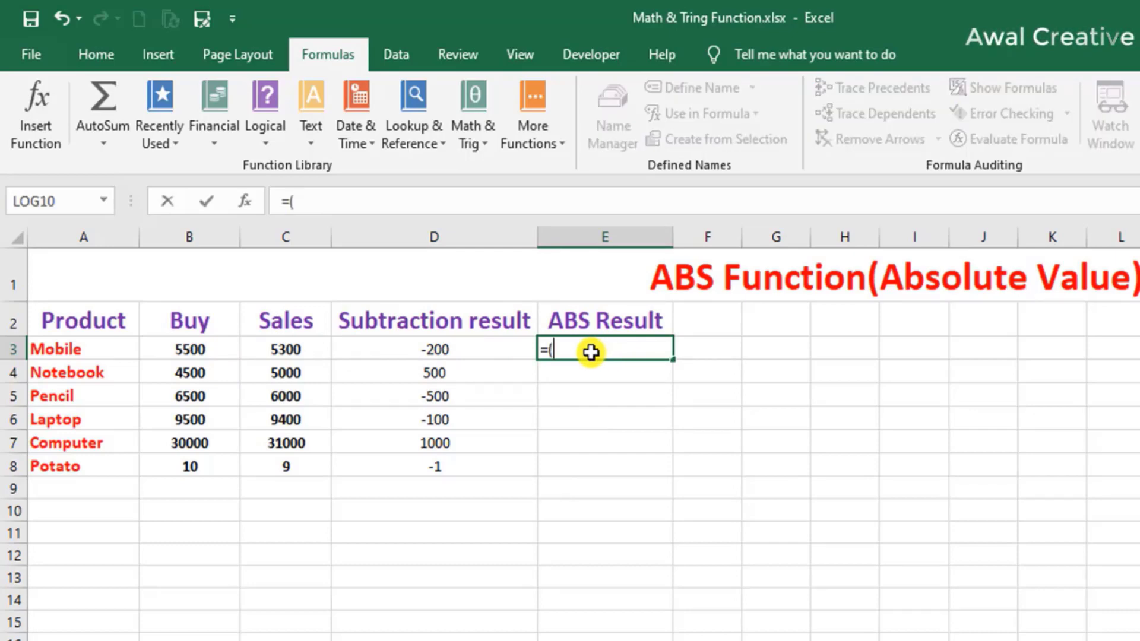
text(ABS)
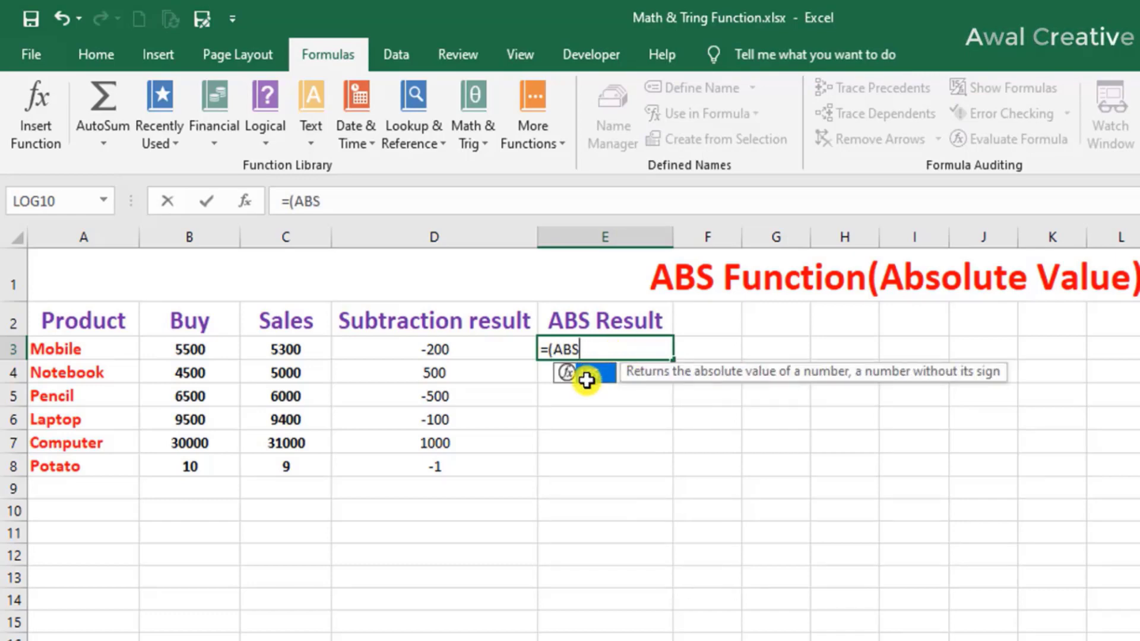
double_click(594, 370)
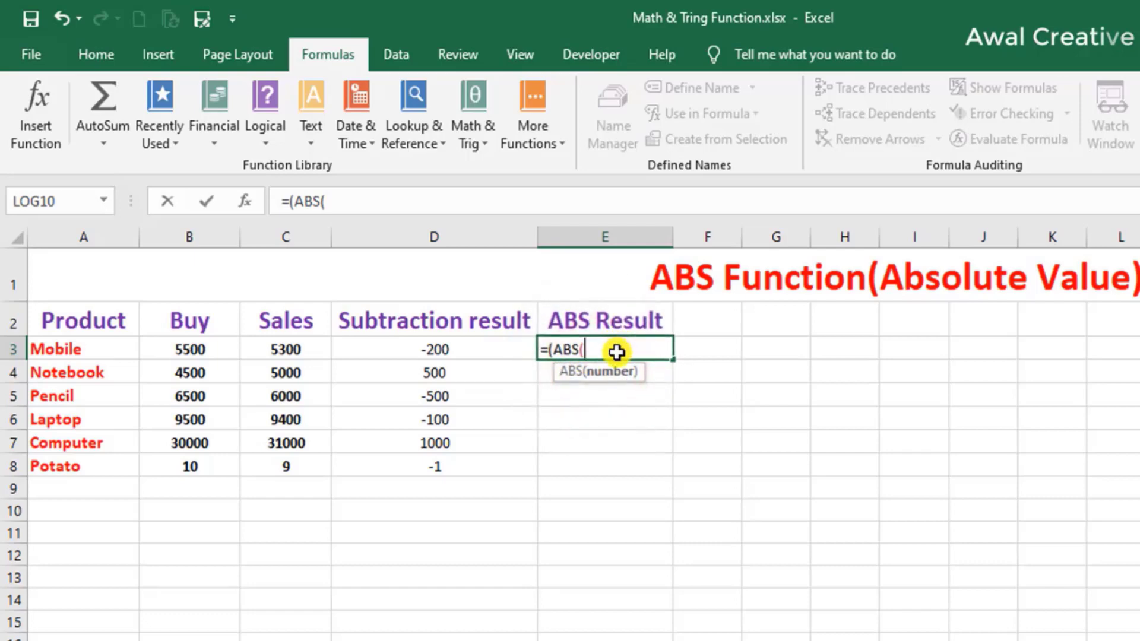
click(551, 349)
key(BackSpace)
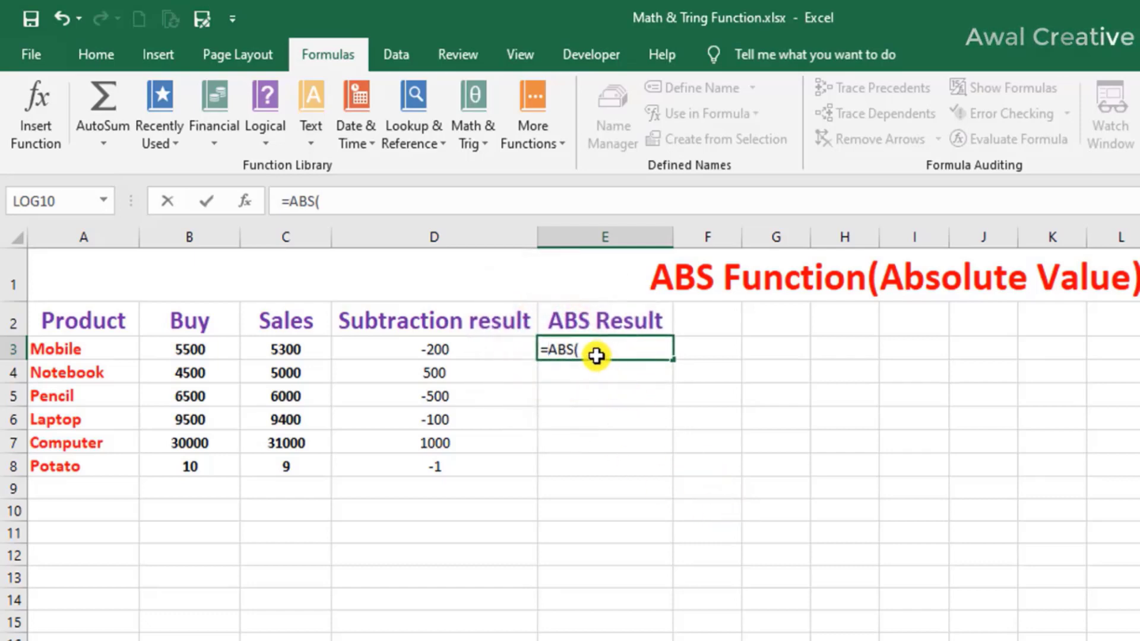
click(588, 349)
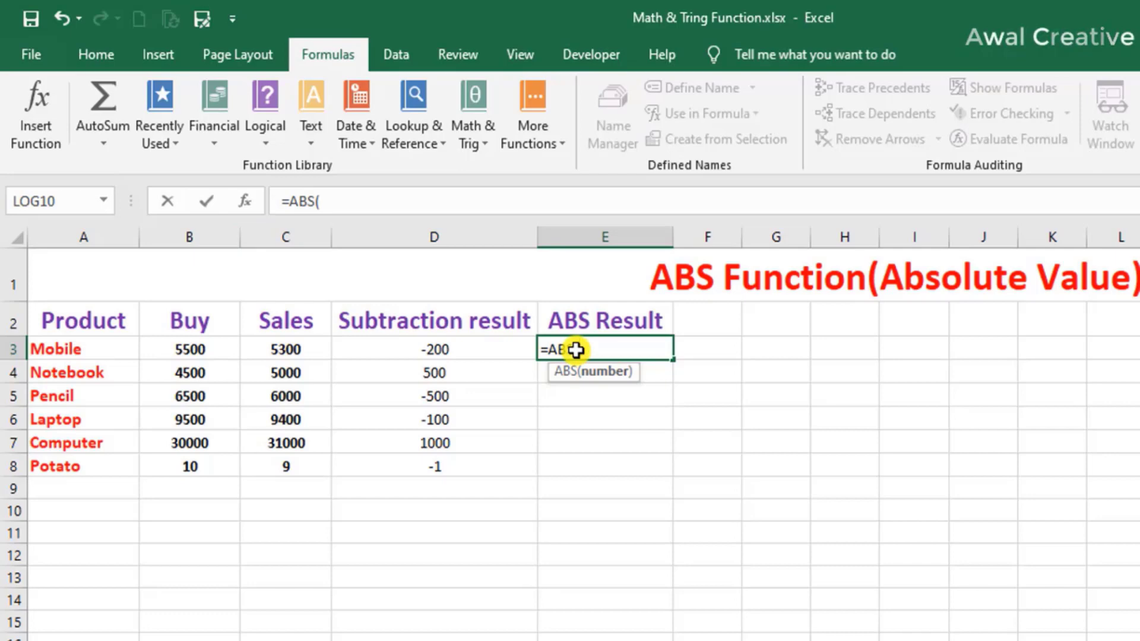
text(C3-)
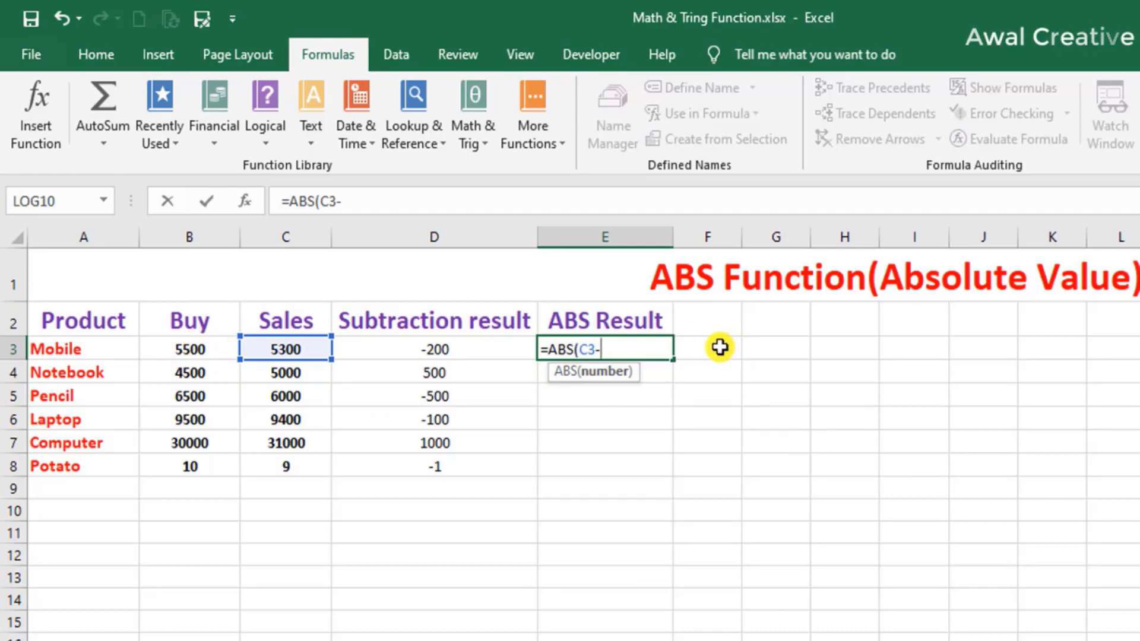
text(B3)
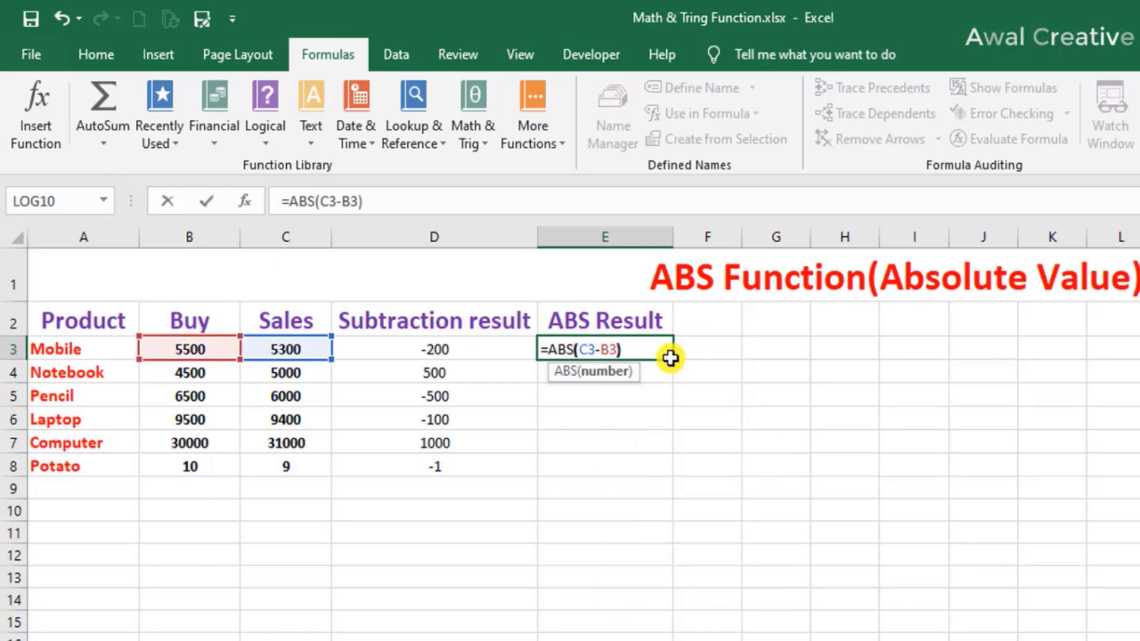
key(Up)
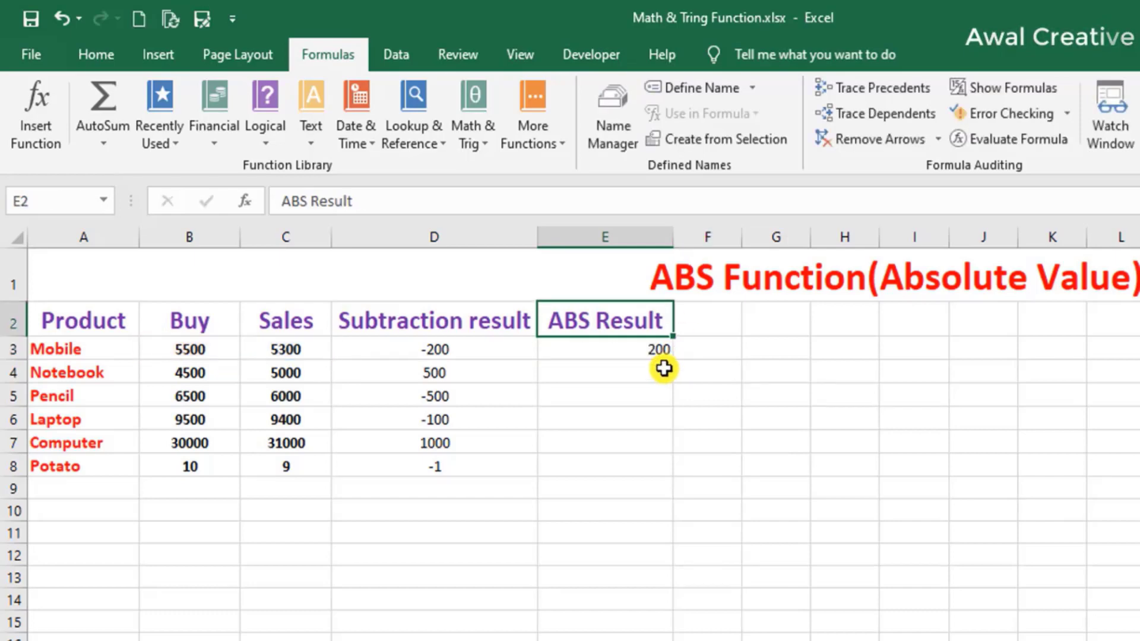
click(659, 357)
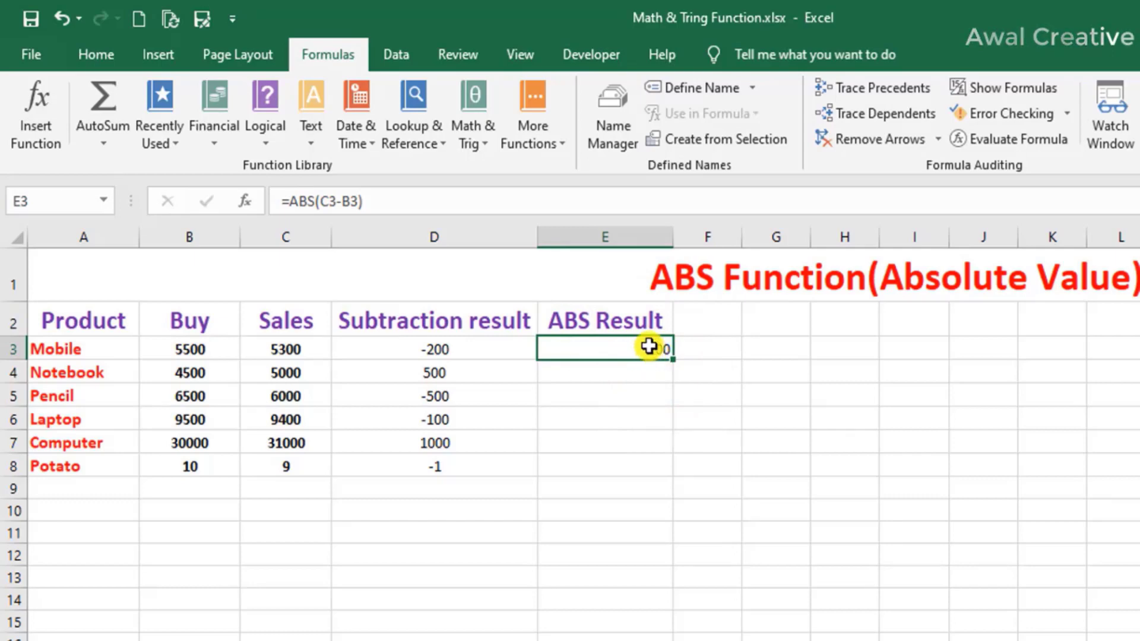
drag(671, 358, 667, 475)
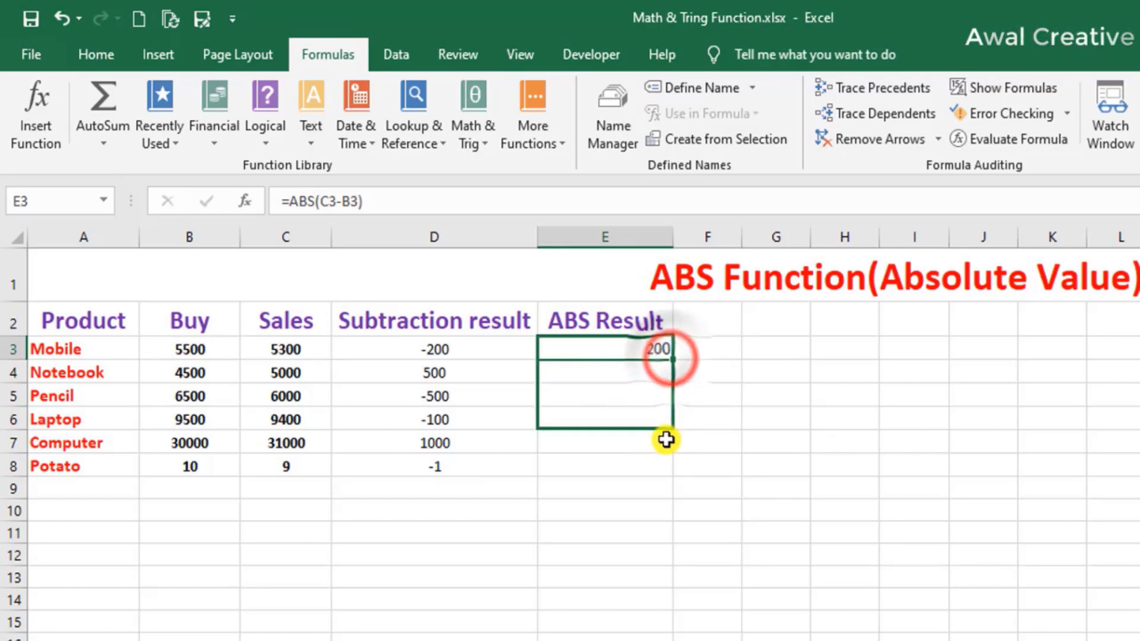
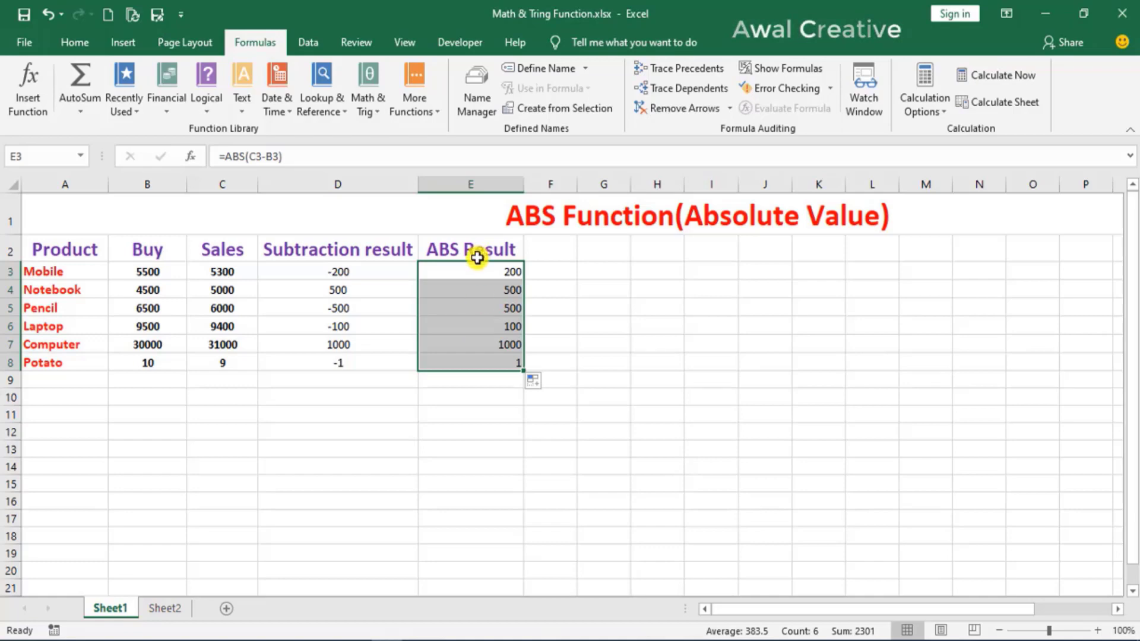
Step: Clear the ABS result selection and go to the ACOS Function sheet
click(748, 382)
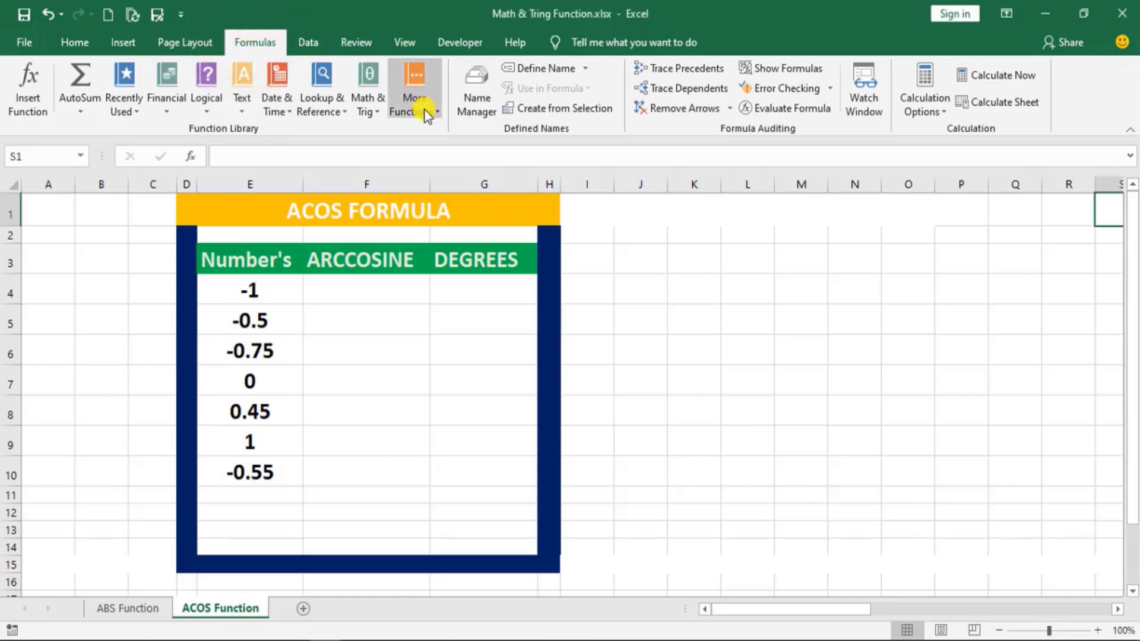
click(377, 112)
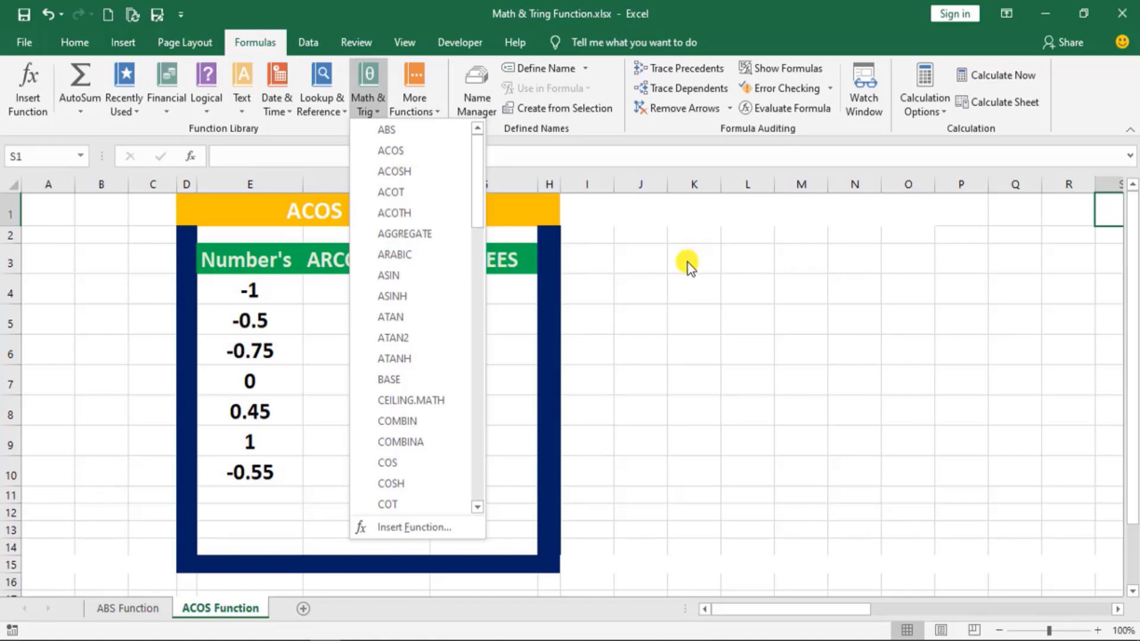
click(646, 286)
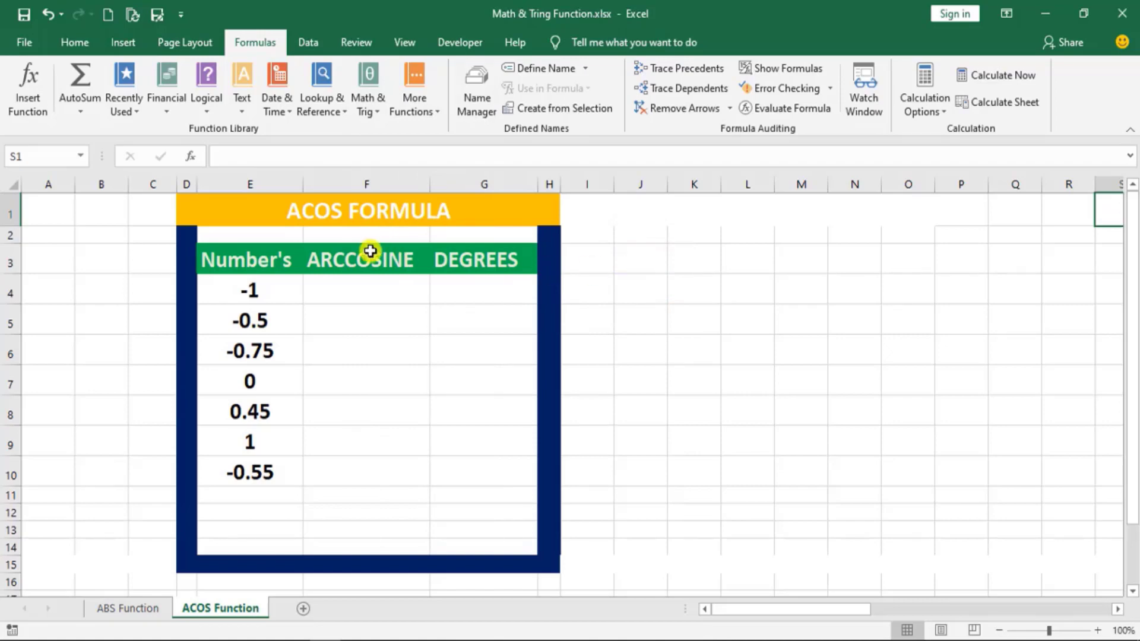
click(249, 295)
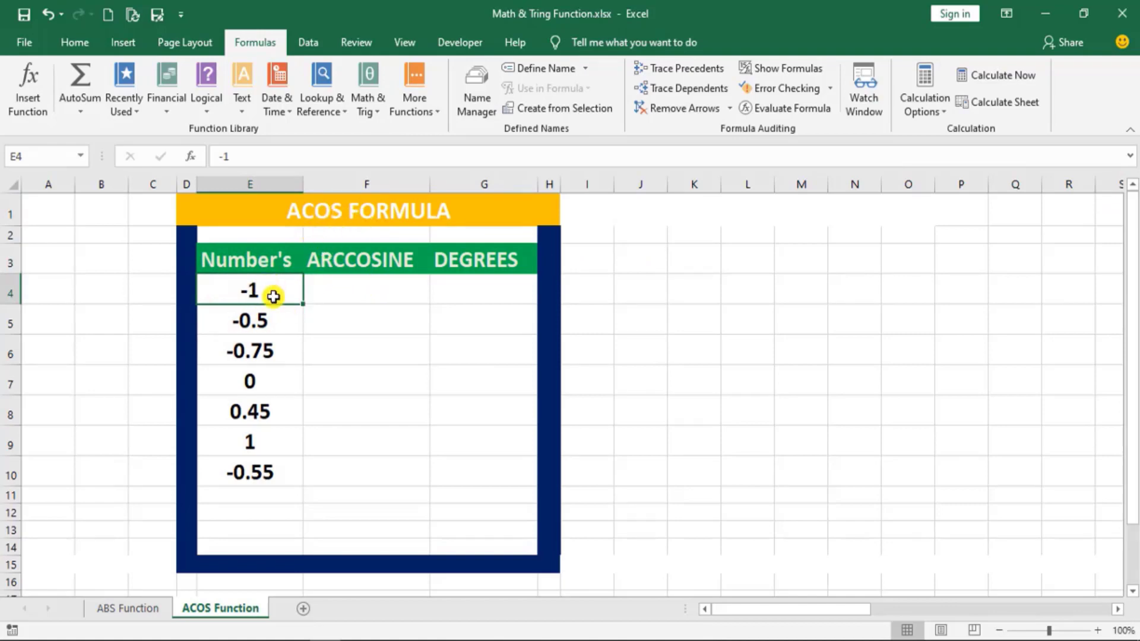
click(448, 286)
click(258, 288)
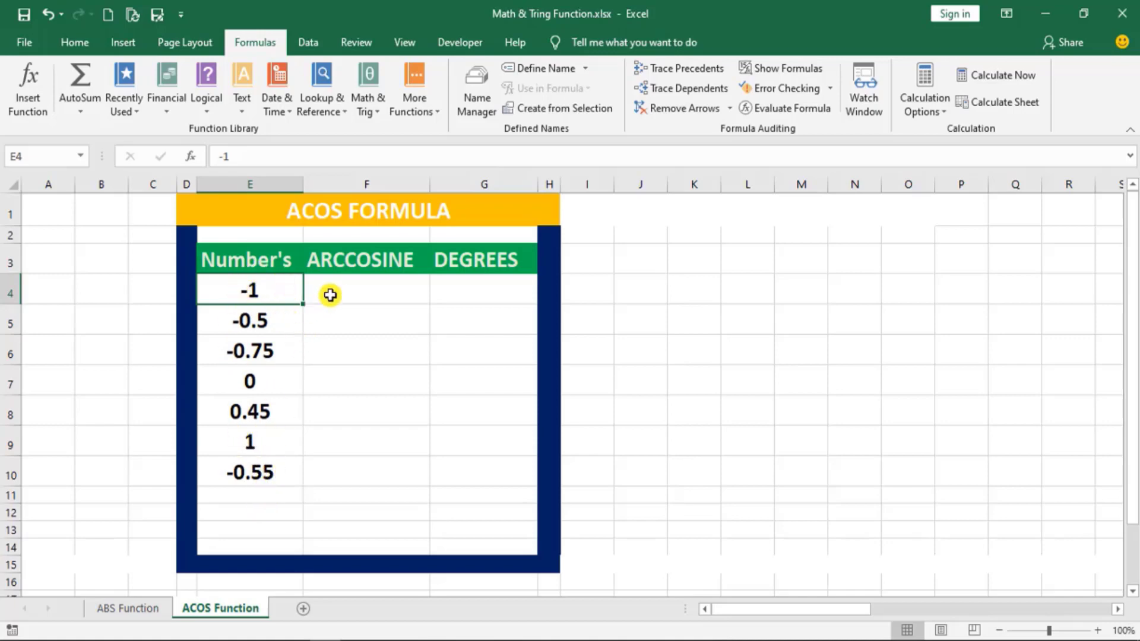
click(354, 263)
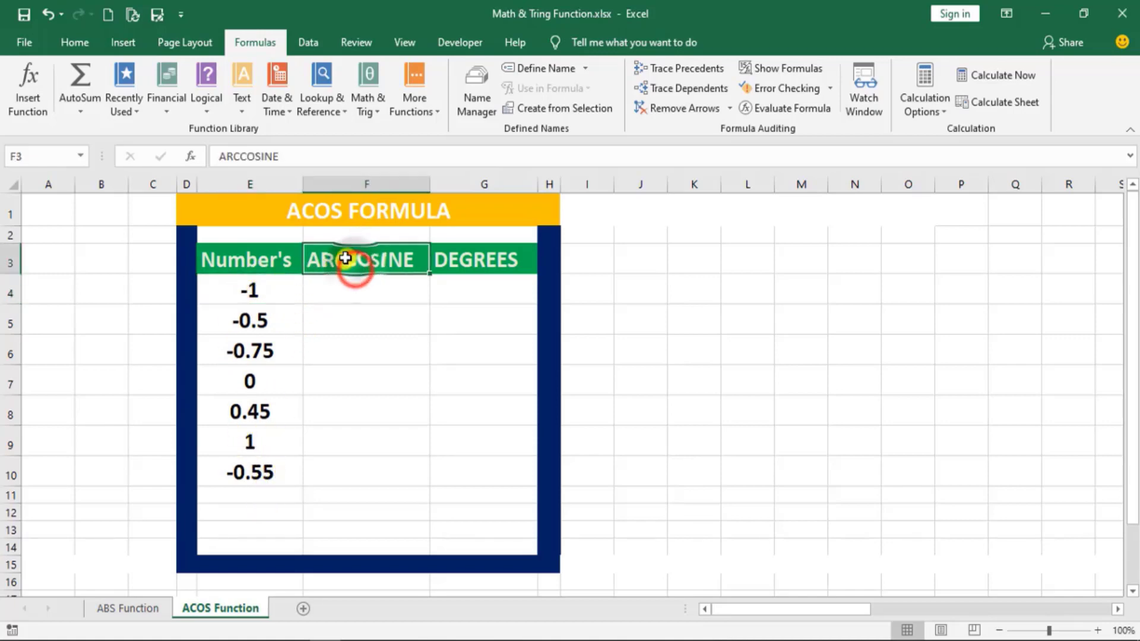
click(339, 291)
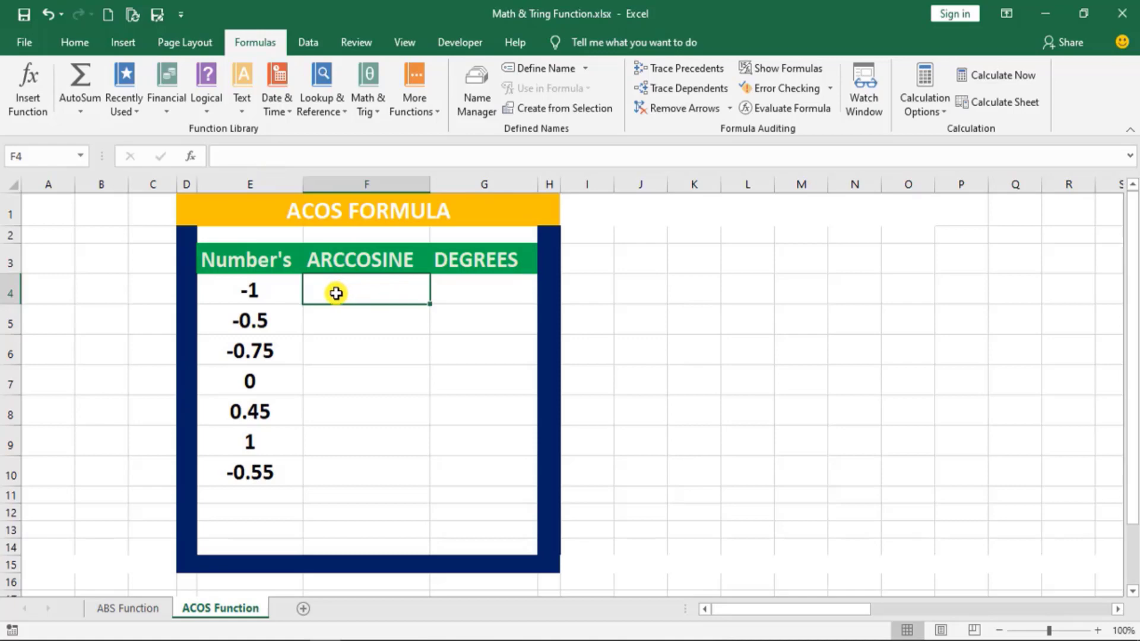
Step: Start the formula =acos(E4 in cell F4, using the -1 in E4 as the number
click(326, 291)
text(=)
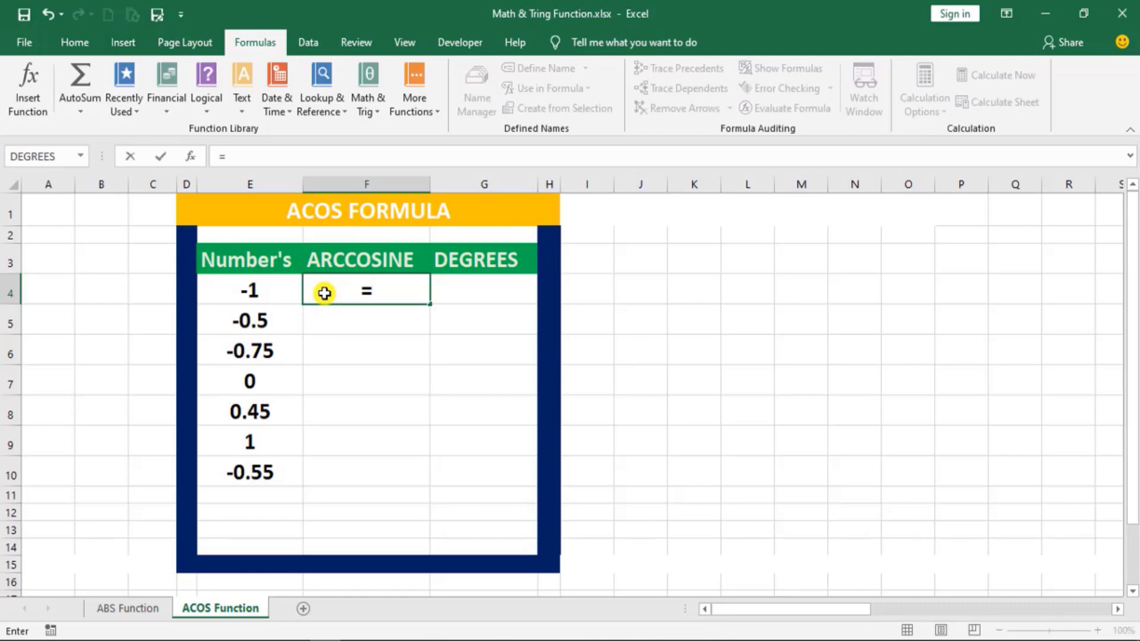
text(aco)
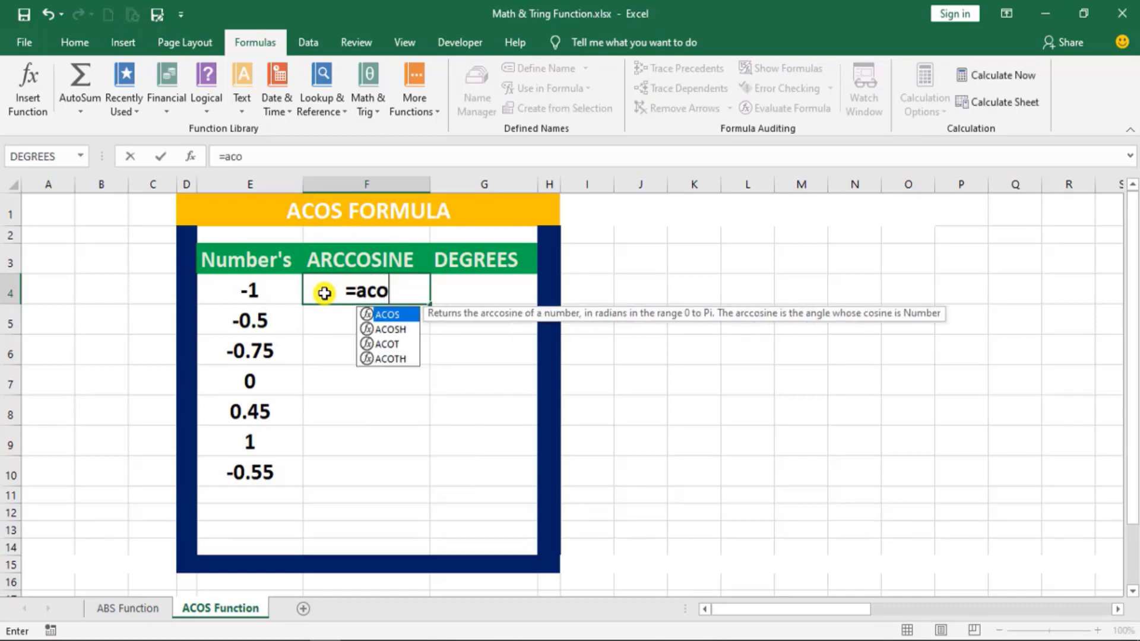
text(s)
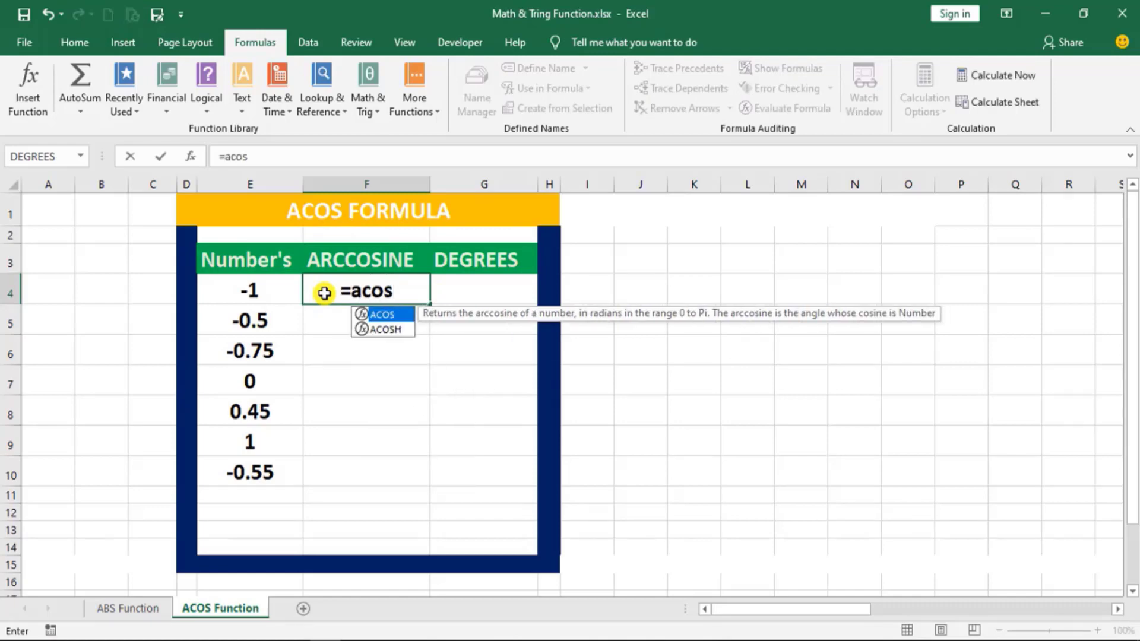
text(()
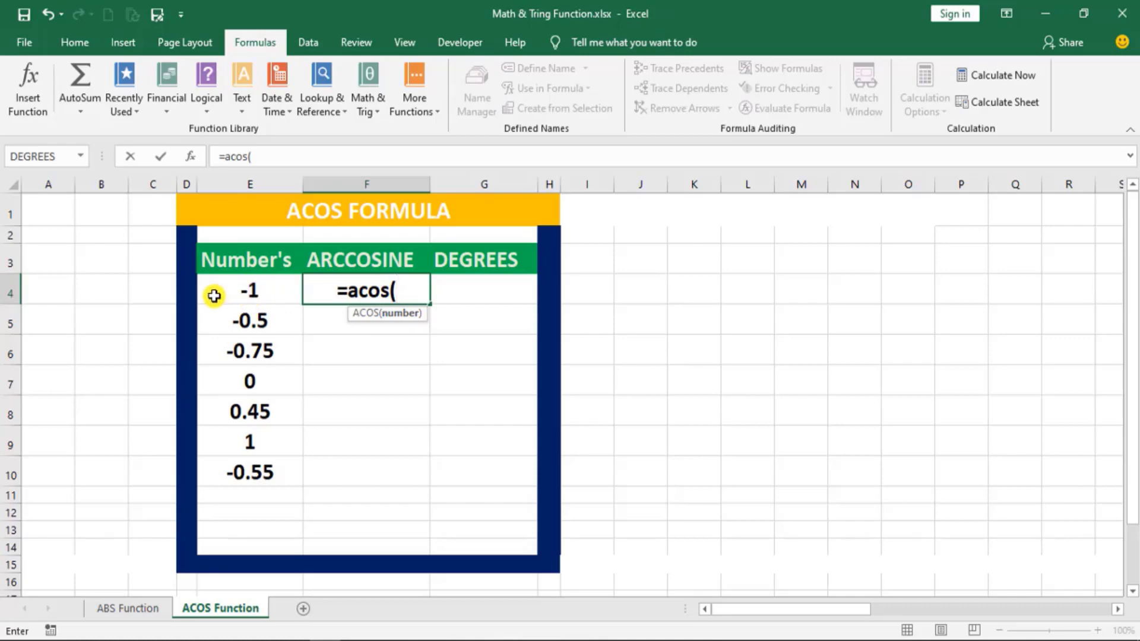
click(252, 289)
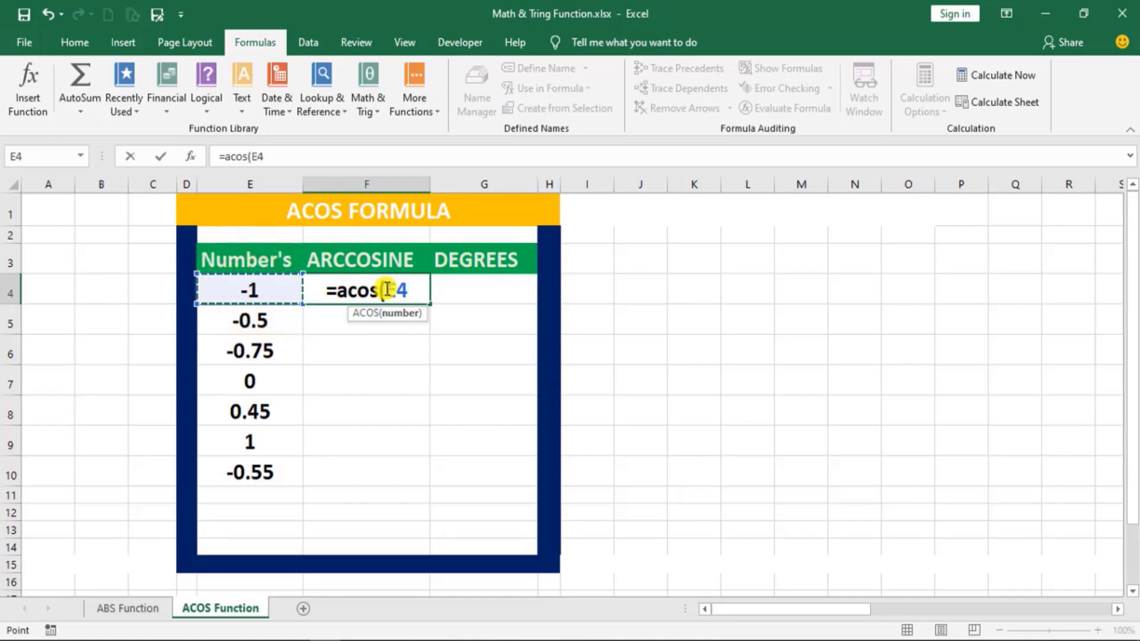
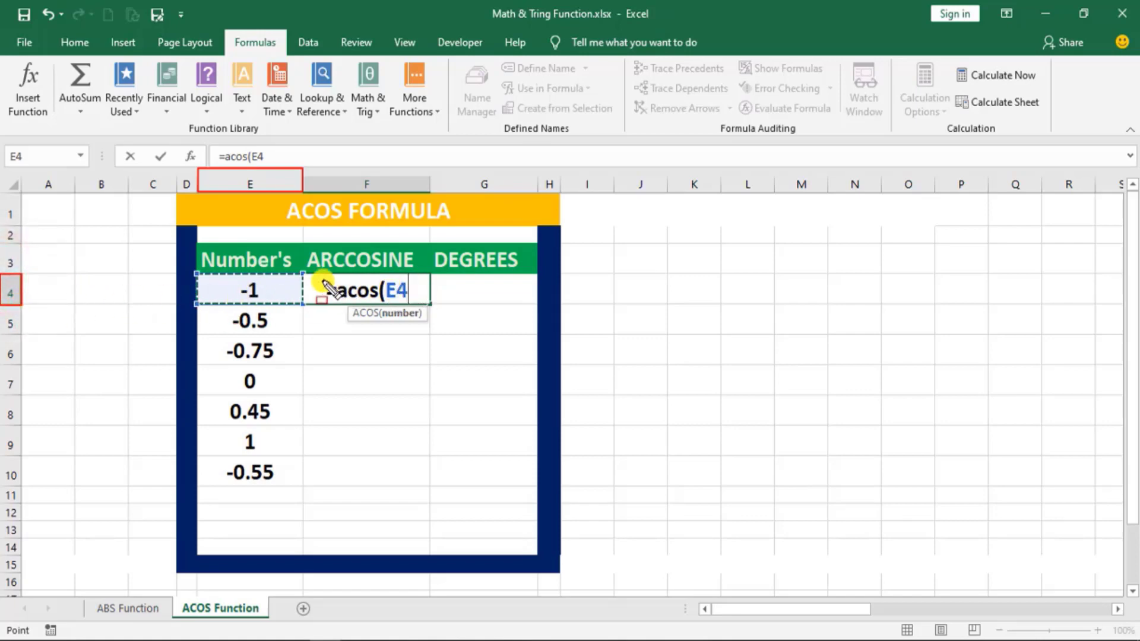
Step: Enter =ACOS(E4) in F4, returning 3.14159265 for the -1 in E4
click(254, 294)
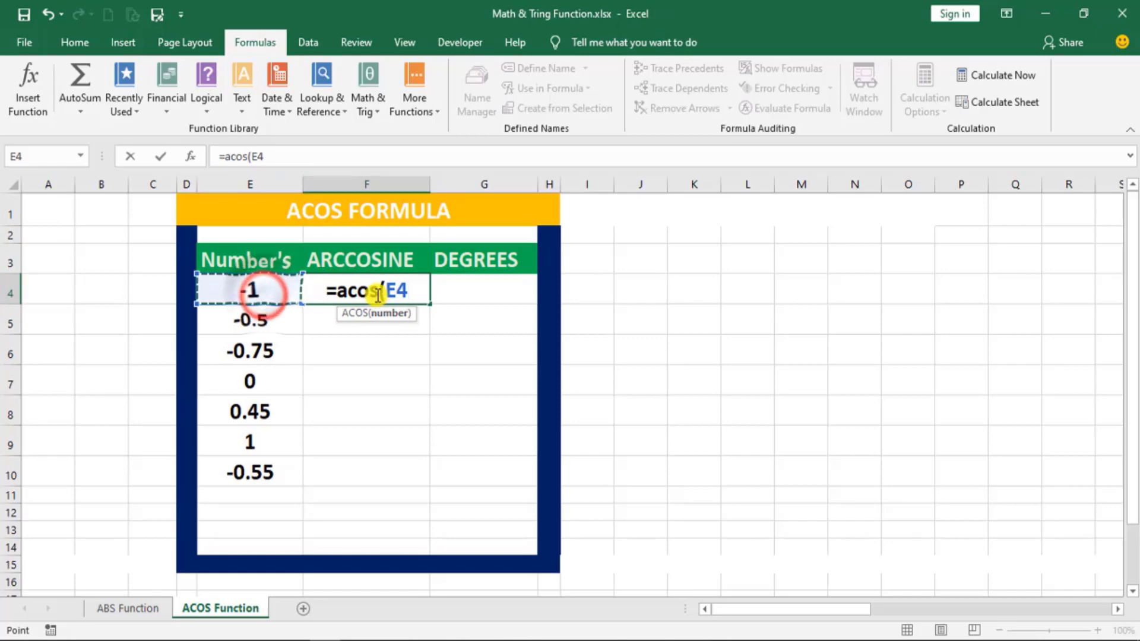
key(BackSpace)
key(BackSpace)
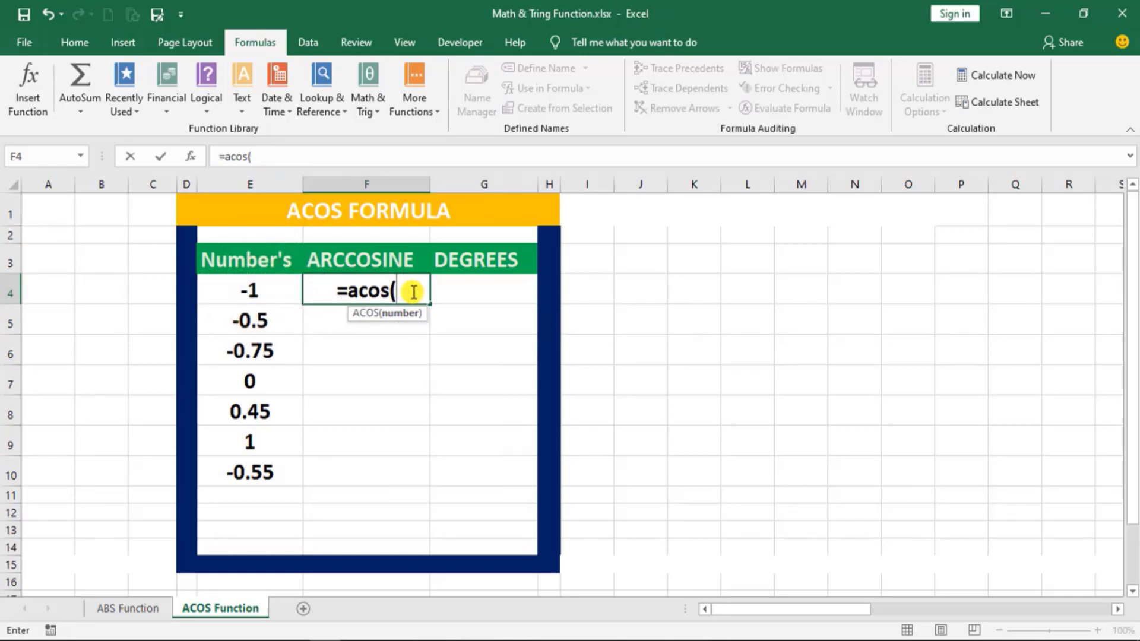
text(E4)
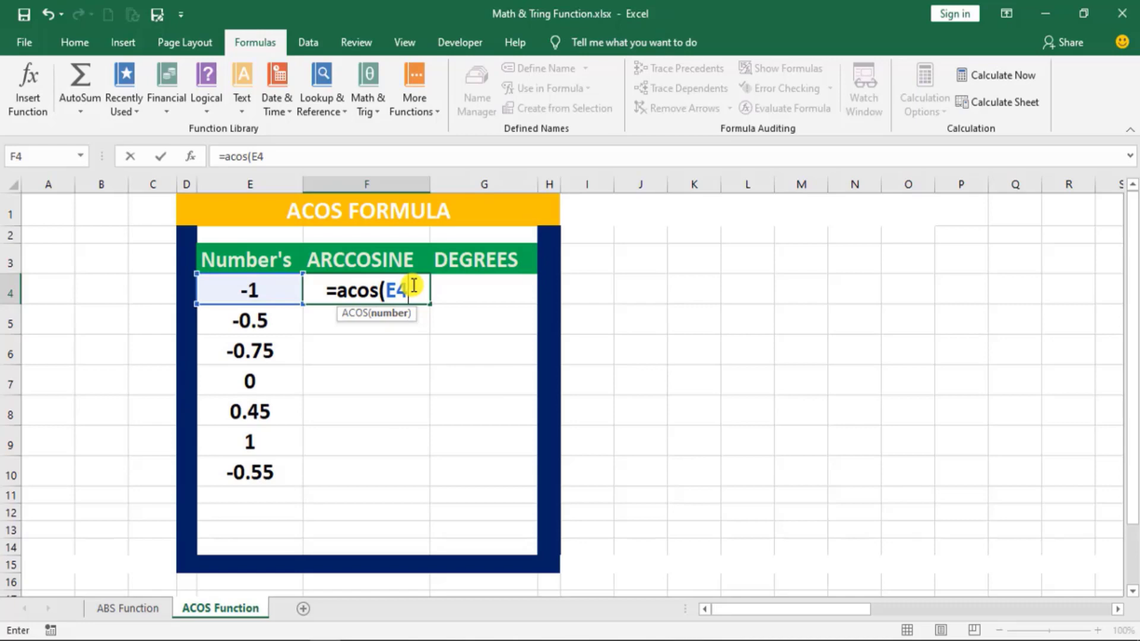
text())
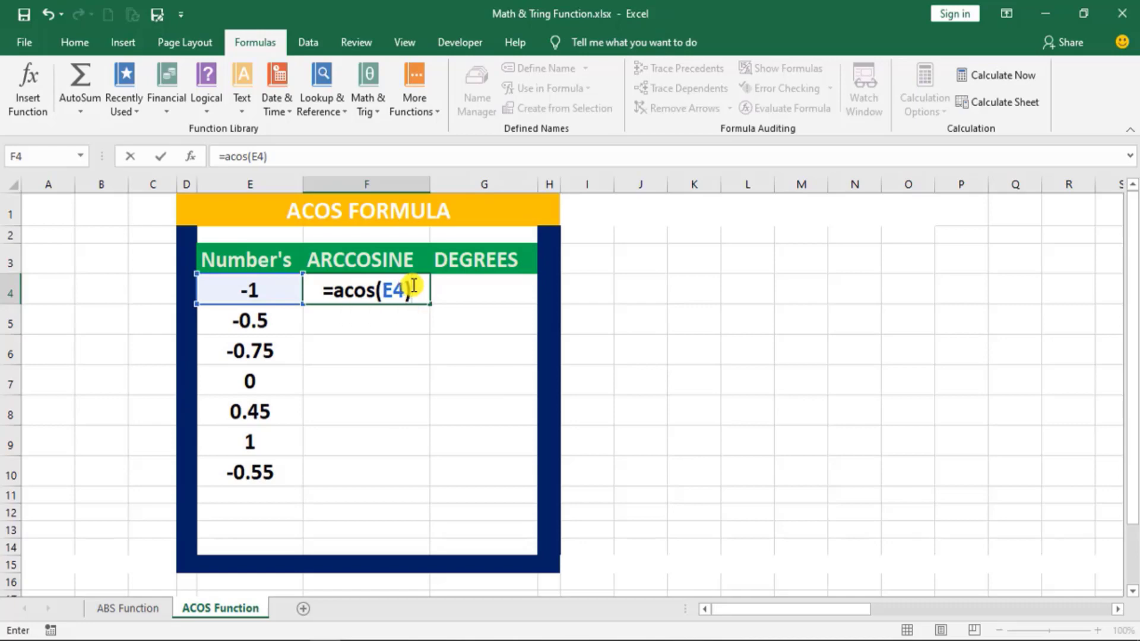
key(Return)
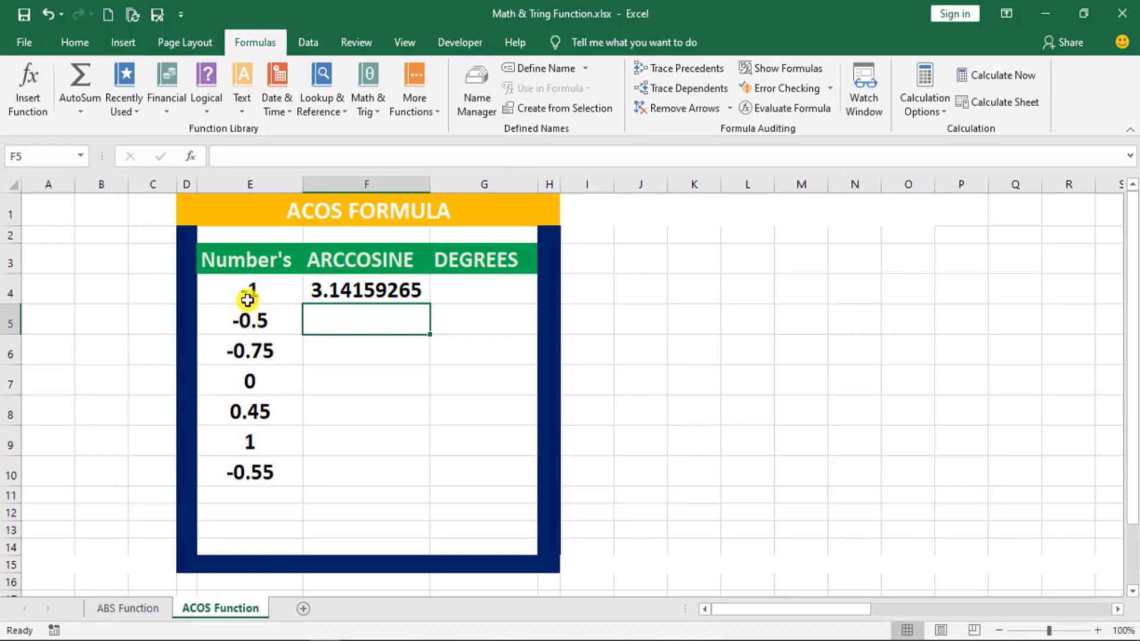
click(321, 291)
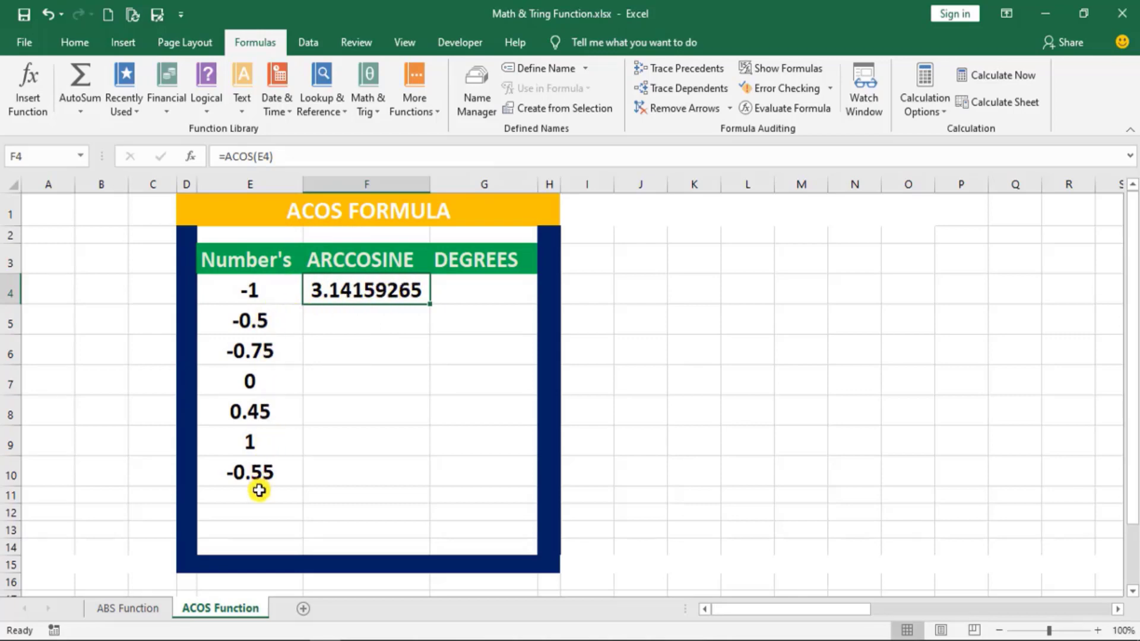
Step: Fill the ACOS formula from F4 down to F10, then delete F4:F10 again
click(380, 321)
click(374, 289)
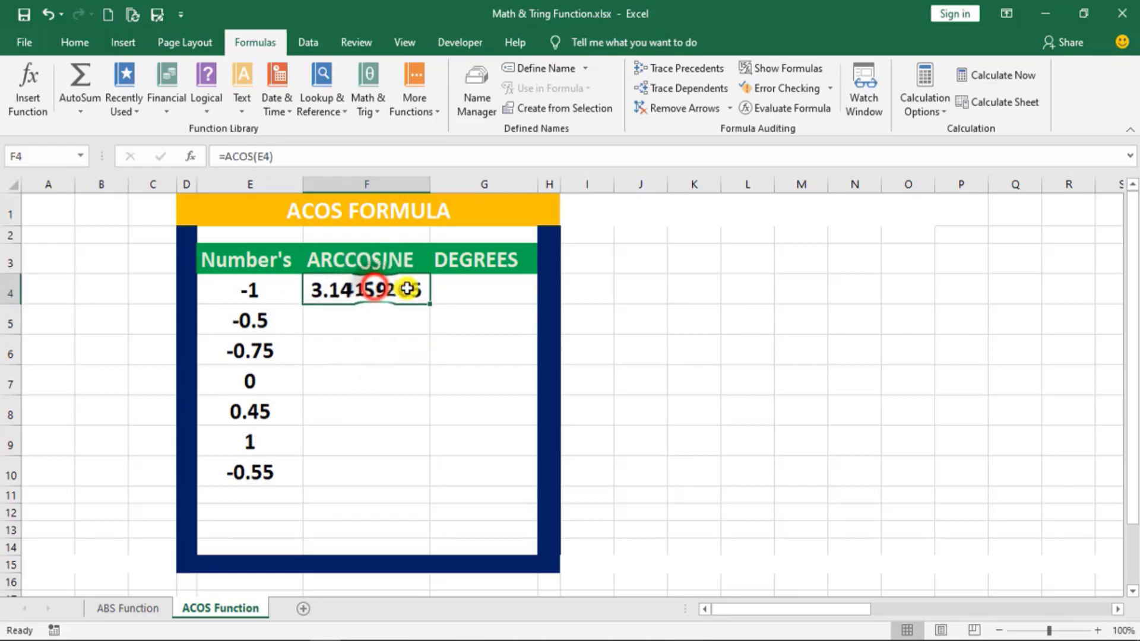
drag(428, 304, 426, 479)
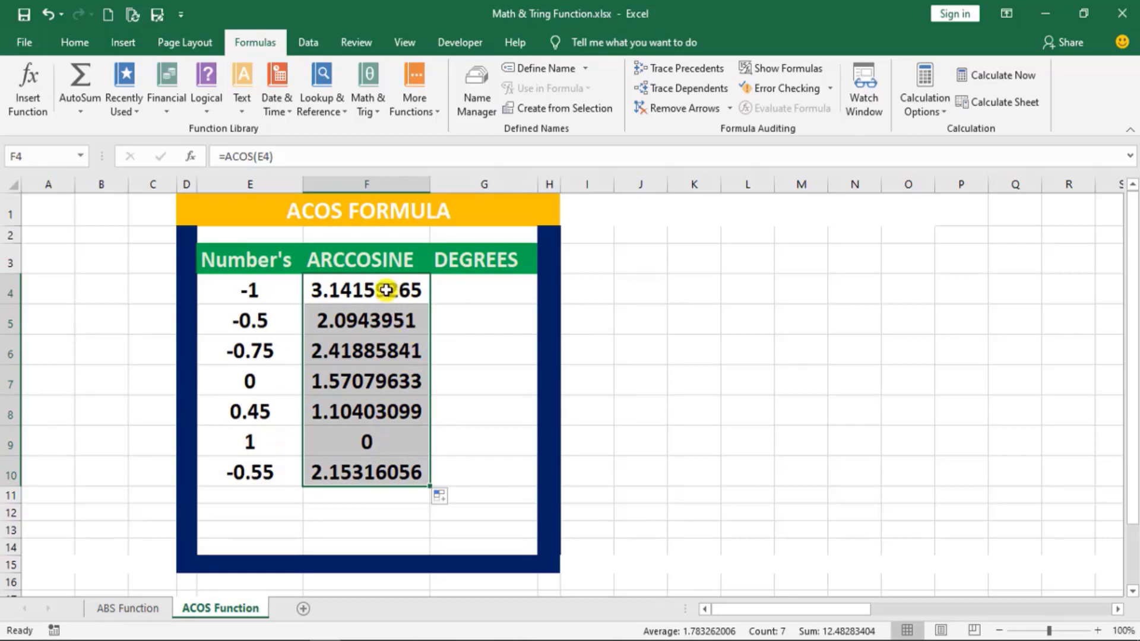
drag(386, 280, 389, 458)
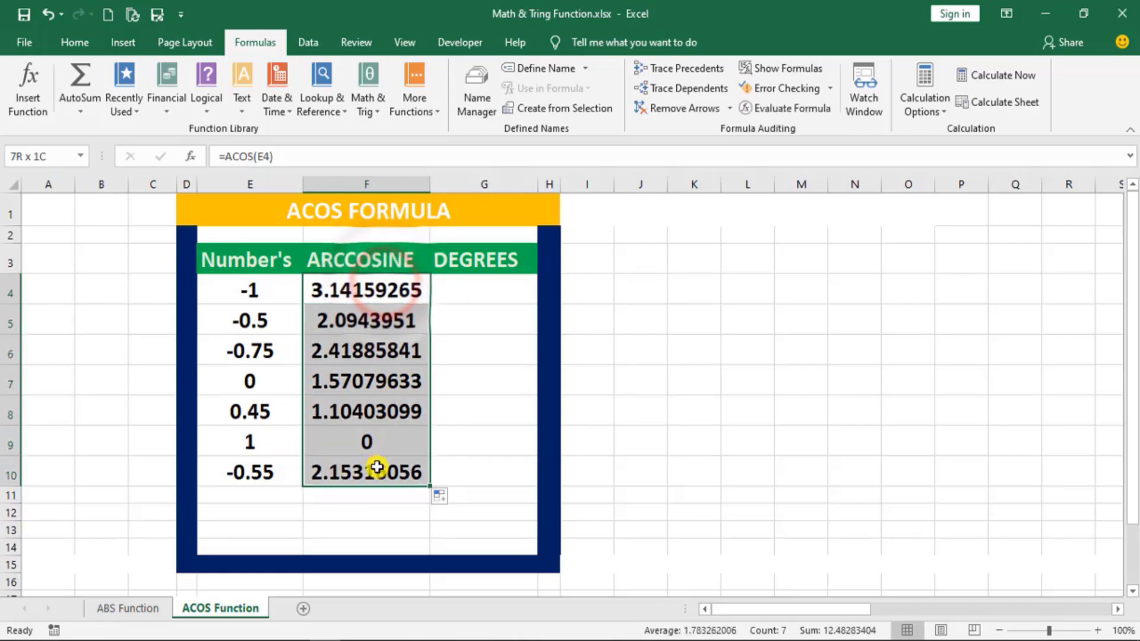
key(Delete)
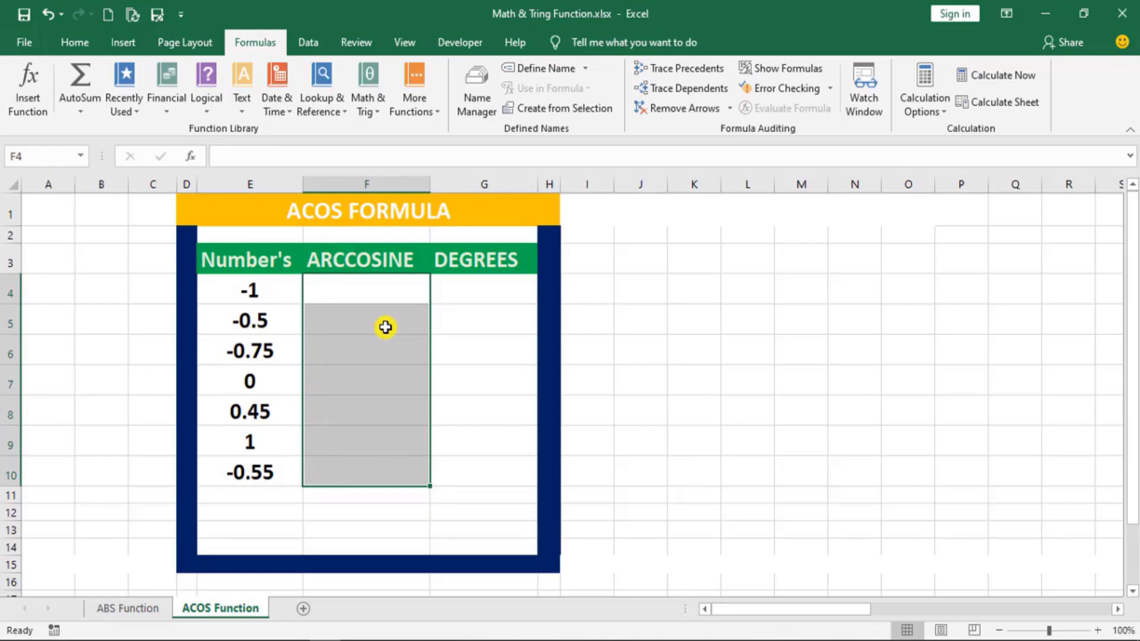
Step: Start =ACOS() in F4 by searching 'acos' in Insert Function and choosing ACOS
click(371, 290)
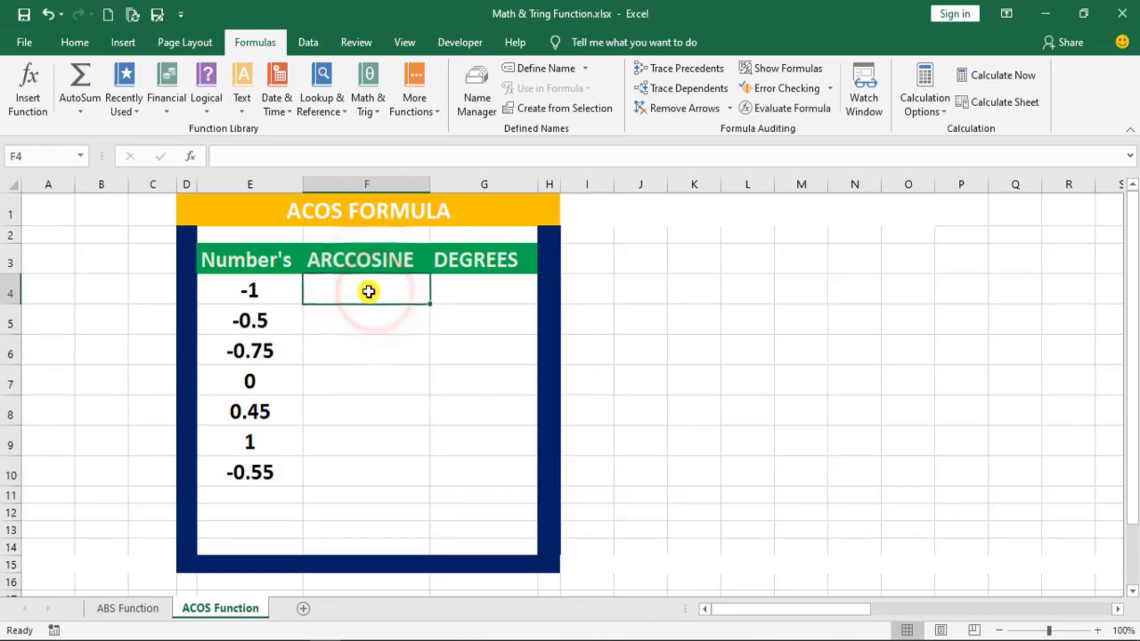
click(190, 156)
mouse_move(607, 88)
mouse_down()
mouse_move(640, 91)
mouse_move(703, 211)
mouse_up()
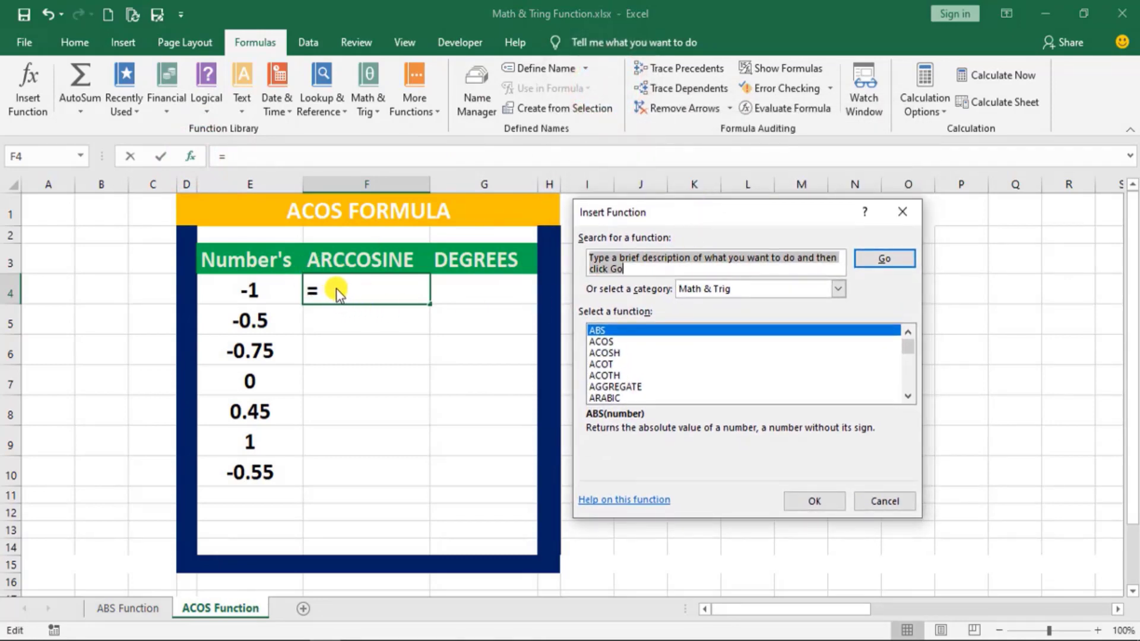
click(662, 260)
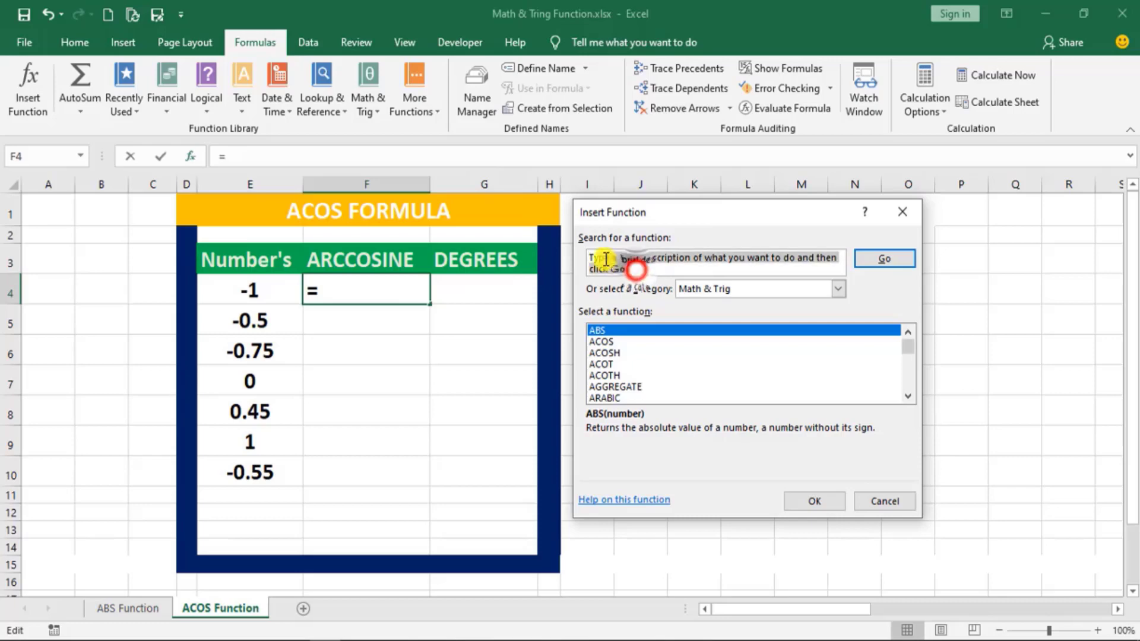
key(BackSpace)
text(acos)
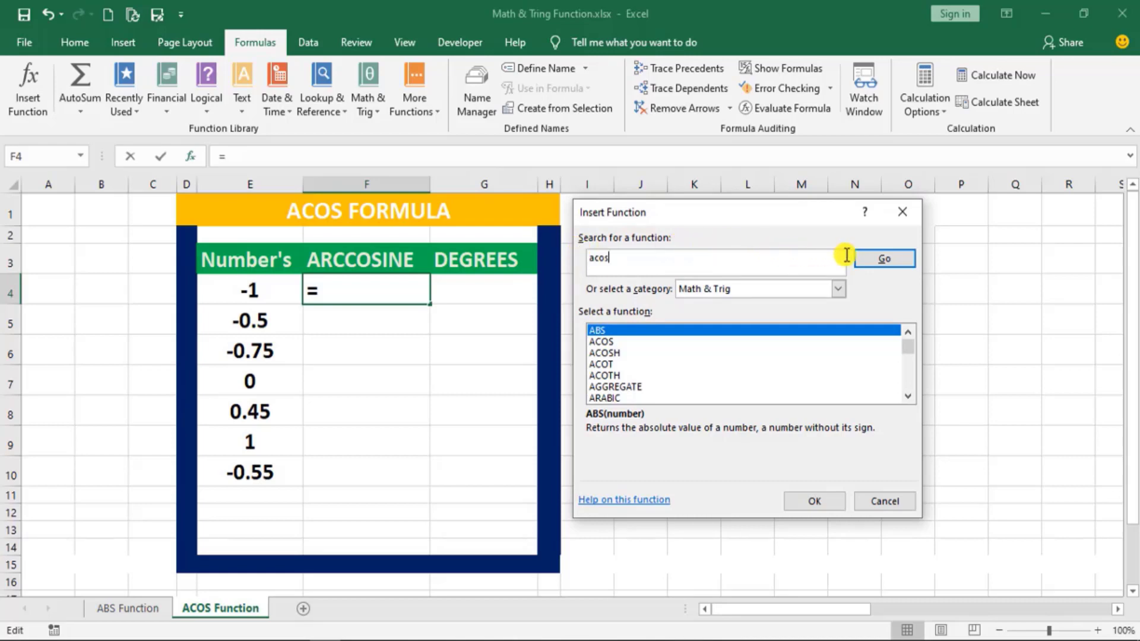
click(883, 259)
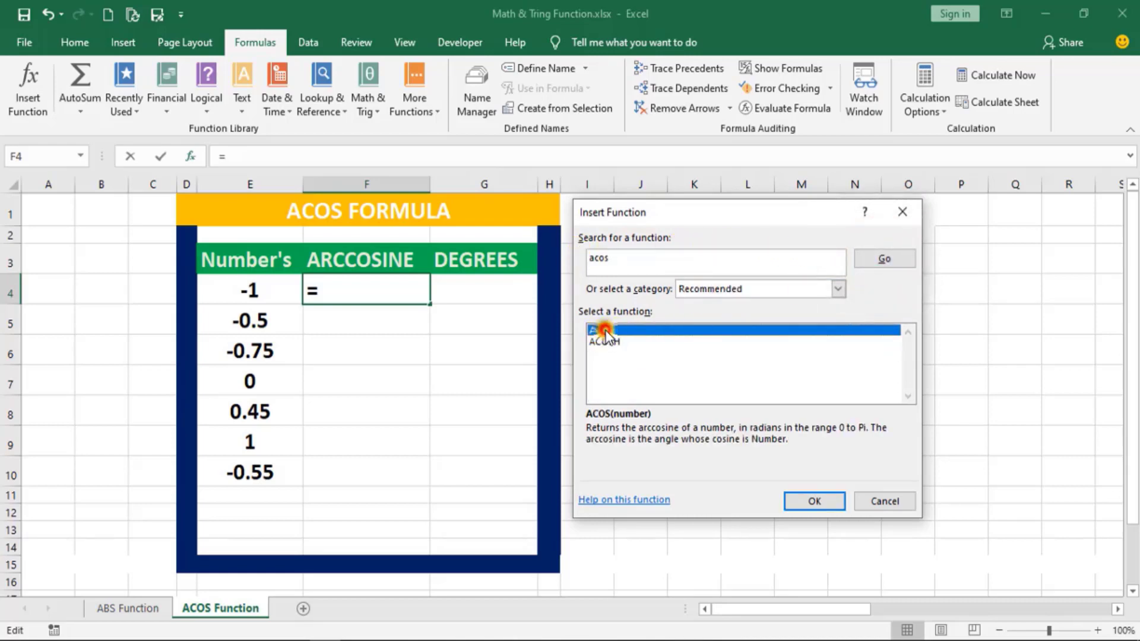
click(815, 502)
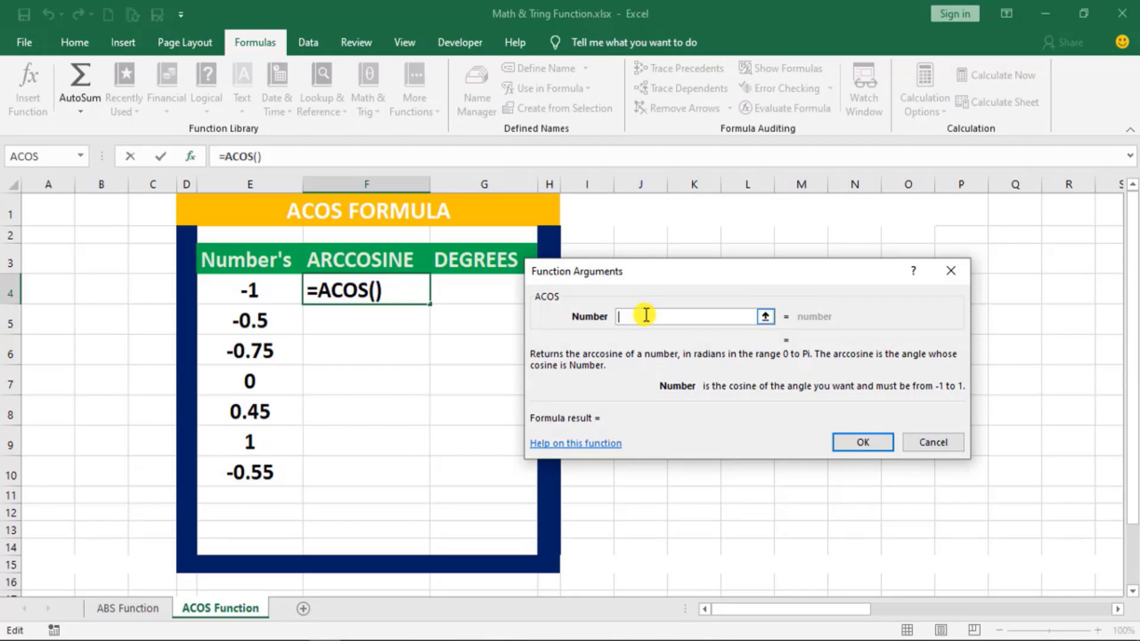
Step: Set the ACOS Number argument to E4 and confirm, so F4 returns 3.14159265
click(247, 291)
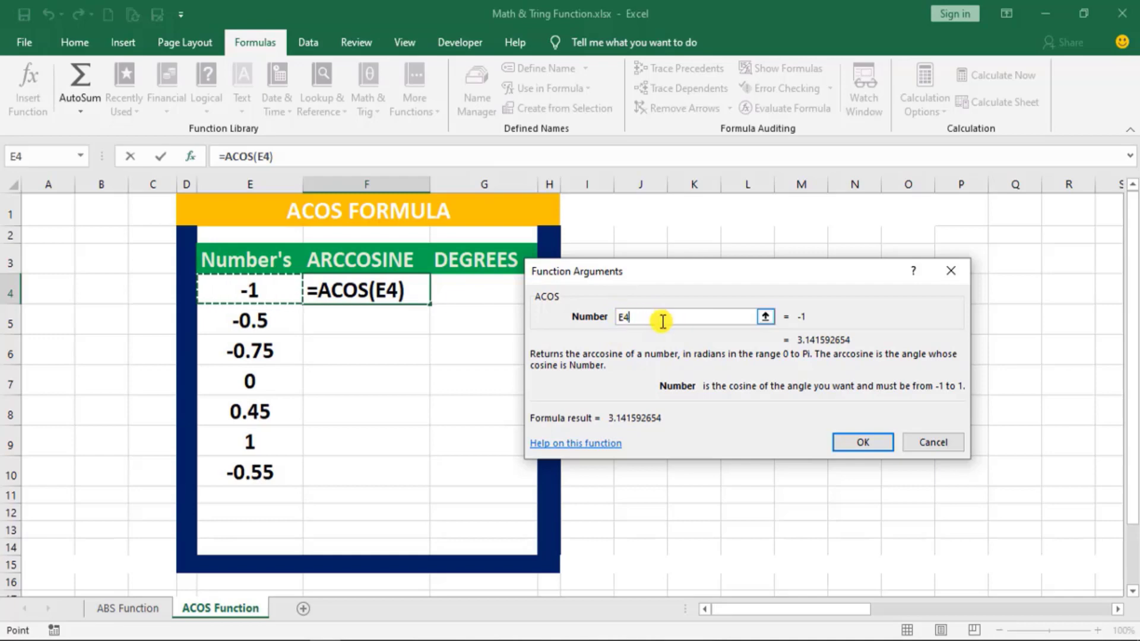
key(BackSpace)
key(BackSpace)
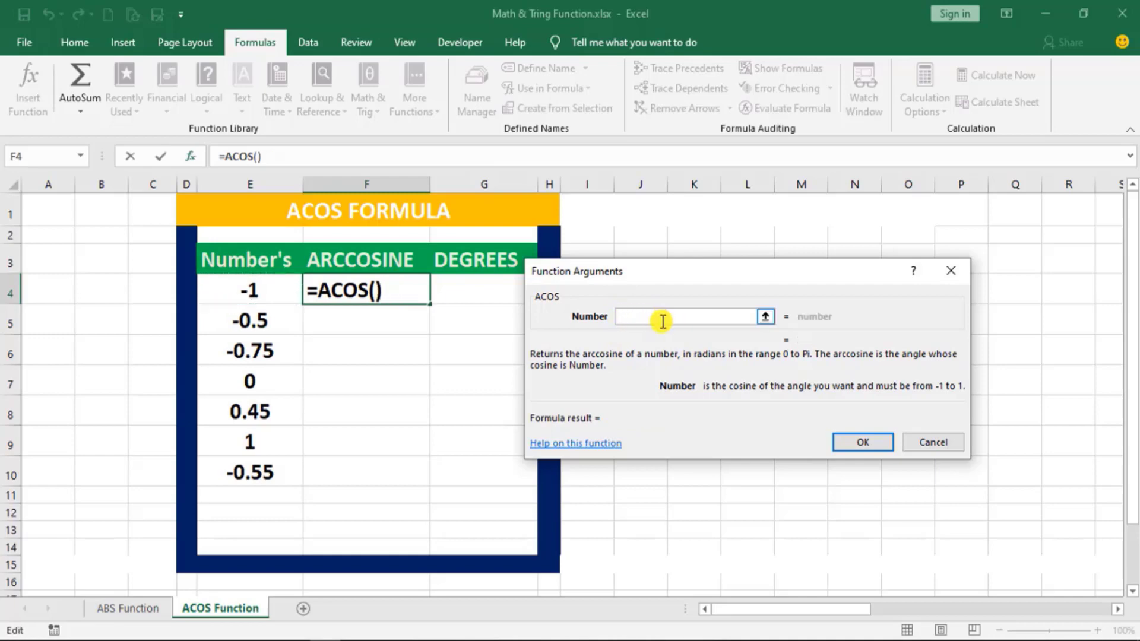
text(E)
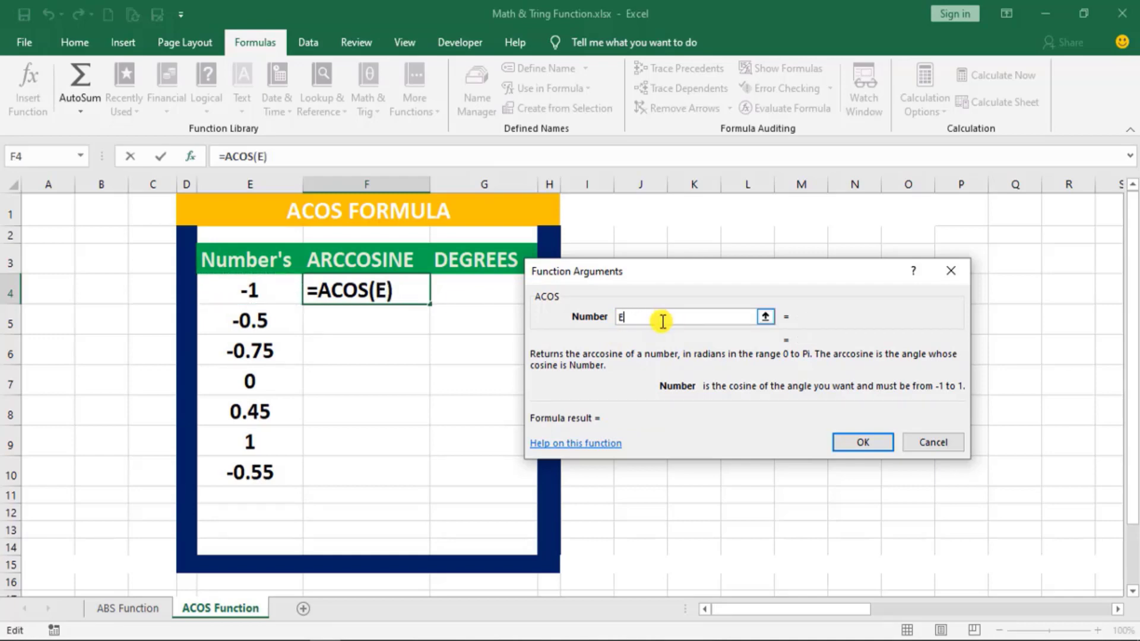
text(4)
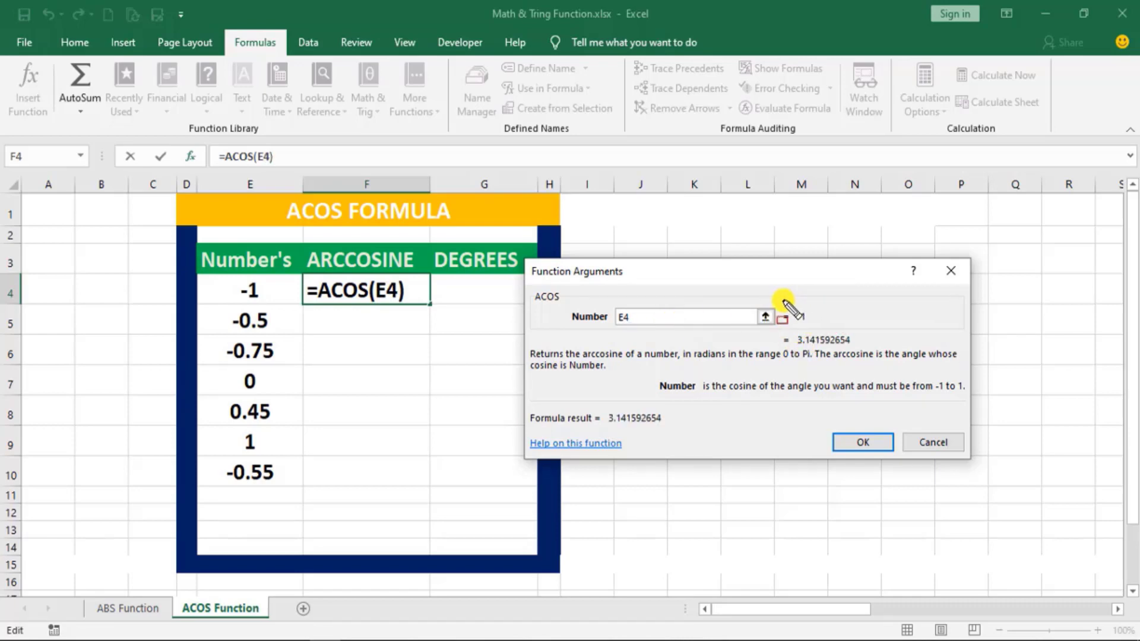
drag(781, 301, 861, 350)
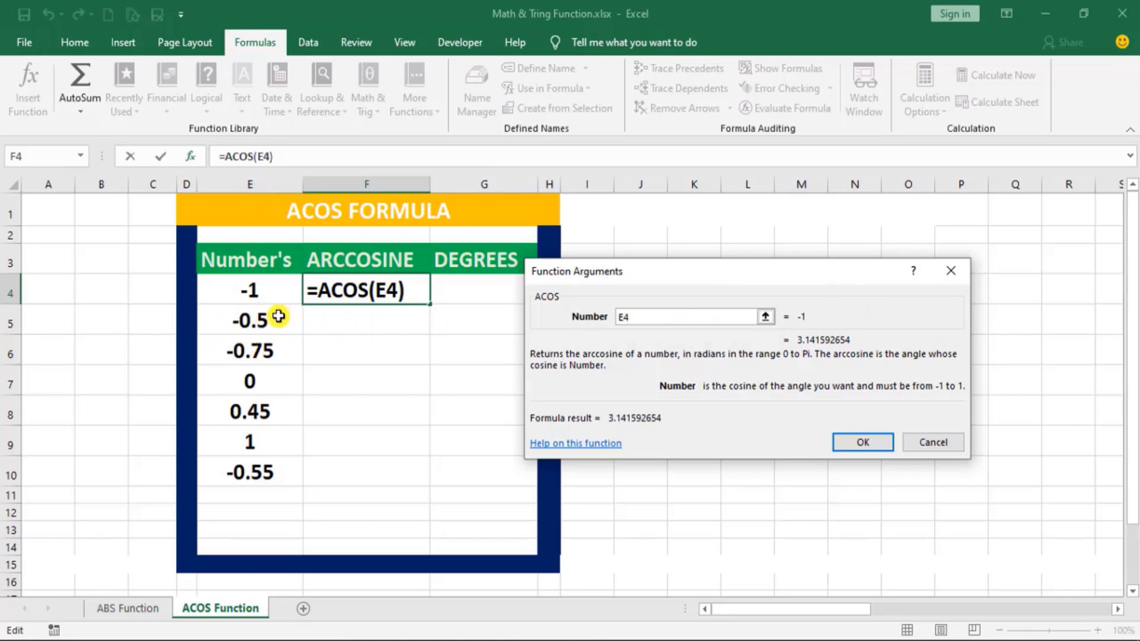
click(619, 319)
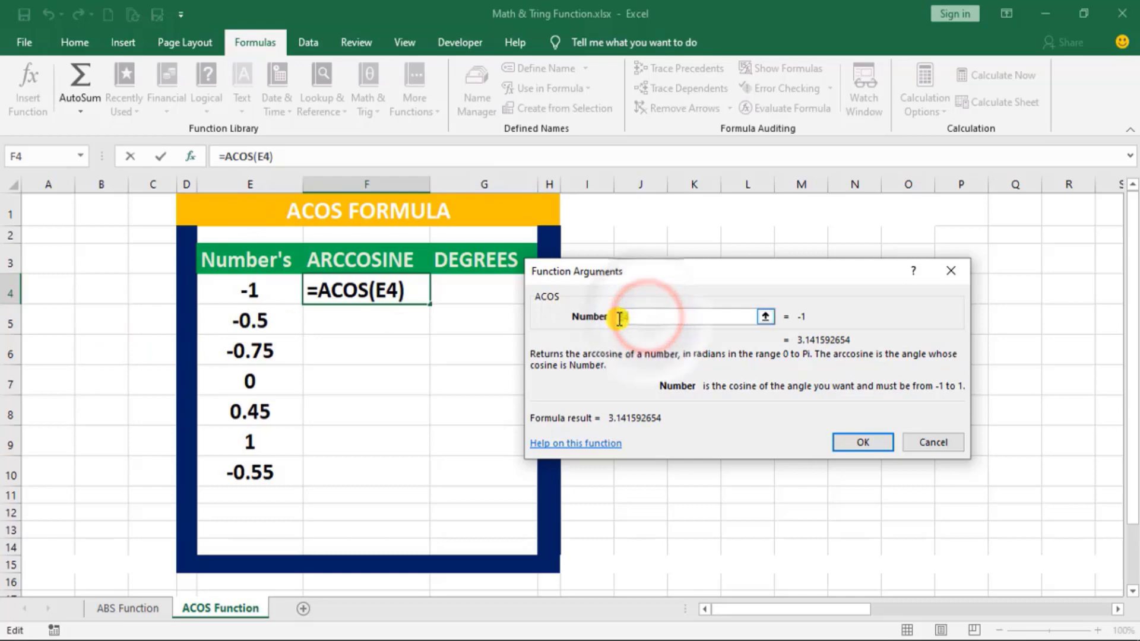
key(BackSpace)
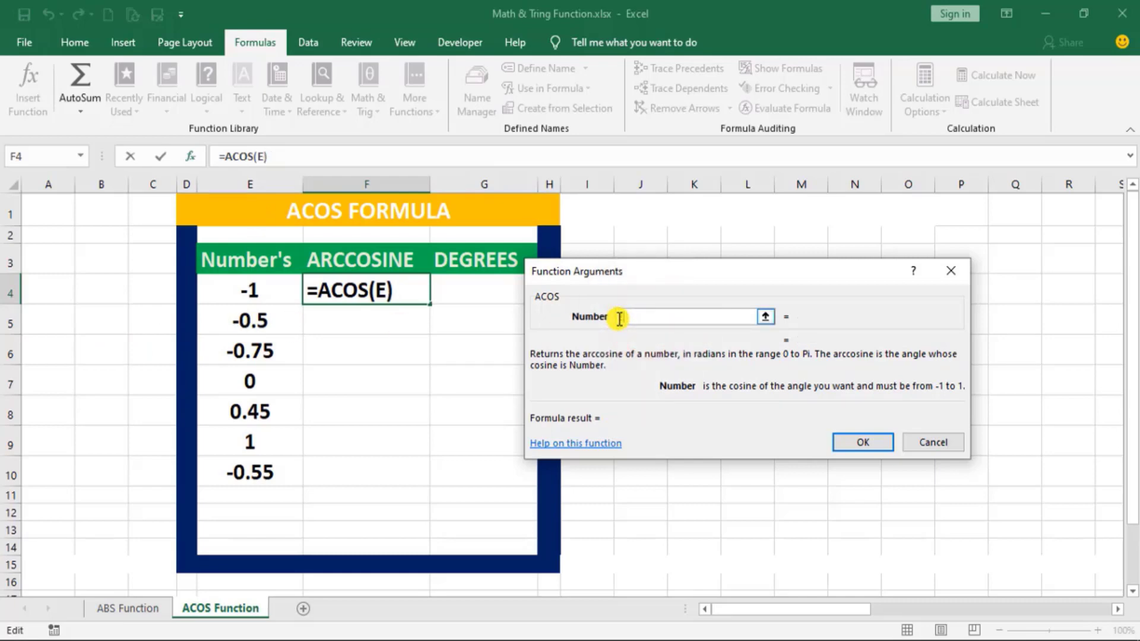
text(5)
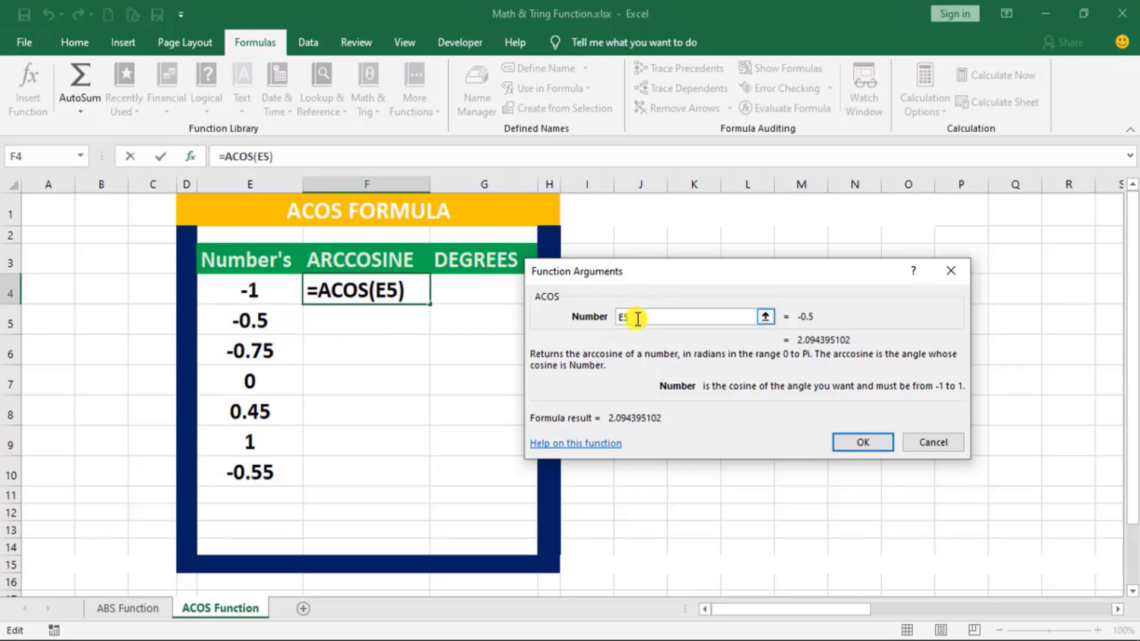
key(BackSpace)
text(4)
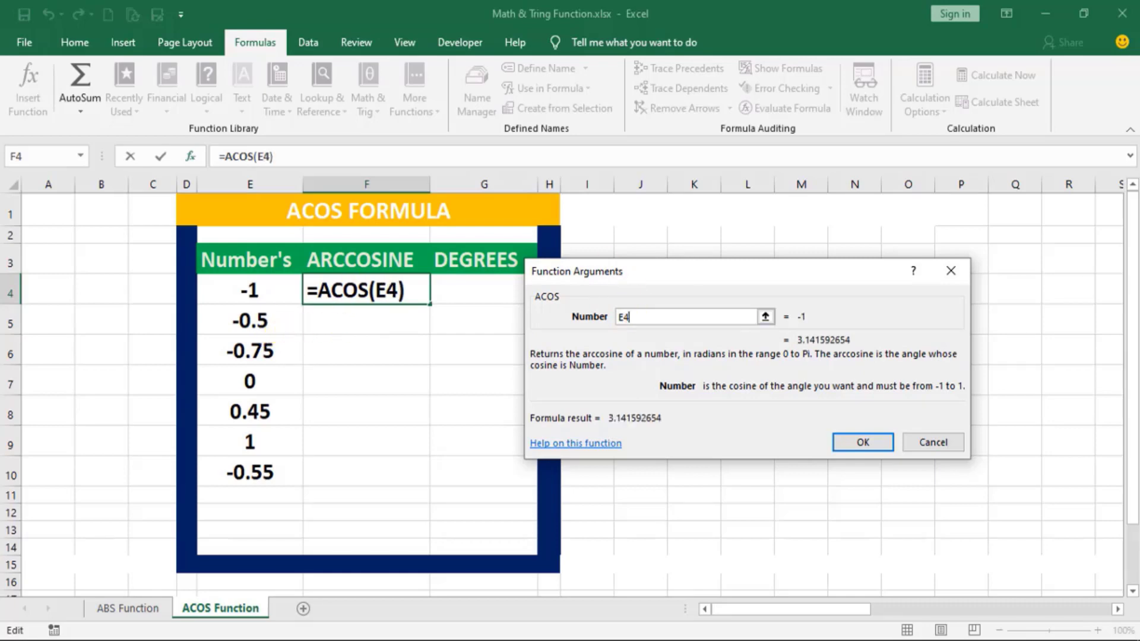
click(866, 440)
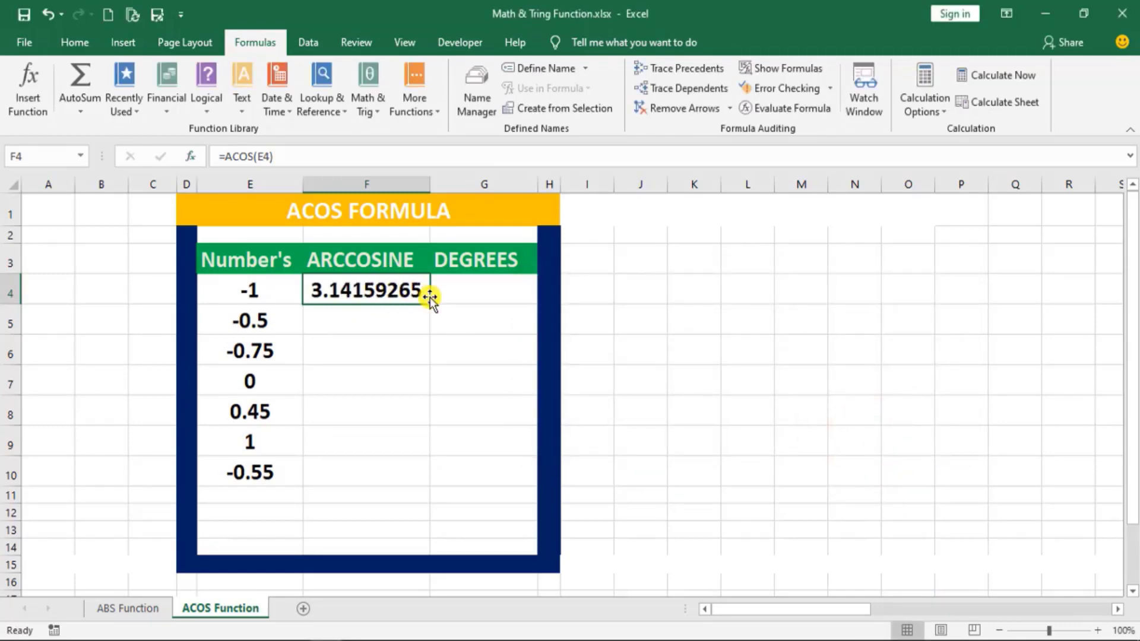
Step: Copy the ACOS formula down to F10, yielding 2.0943951 for -0.5 through 2.15316056 for -0.55
drag(428, 303, 425, 481)
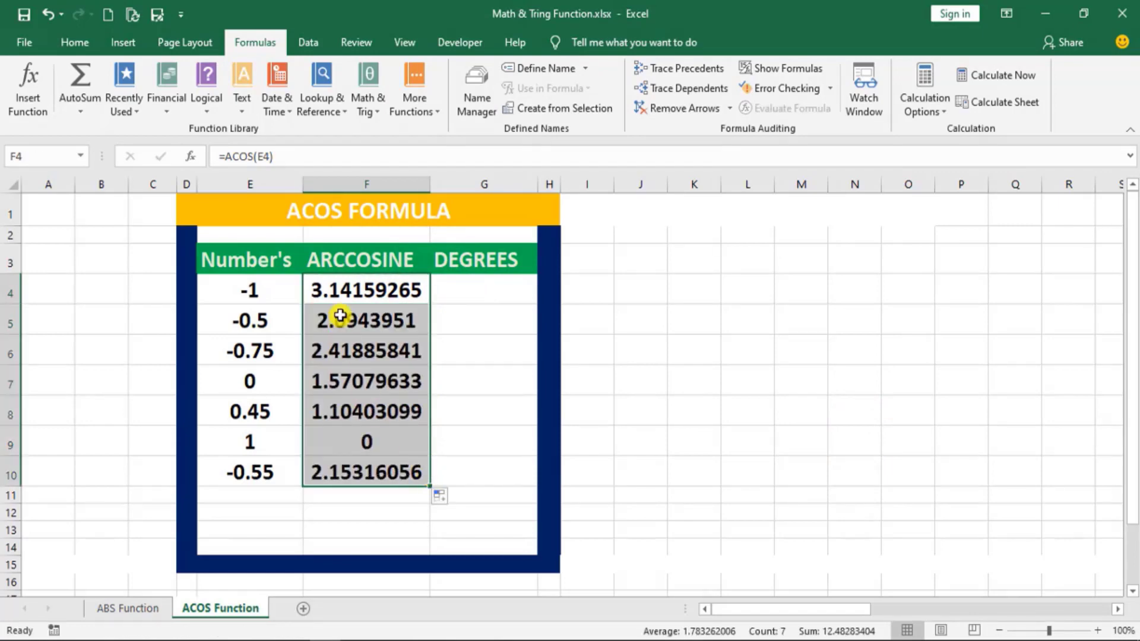
click(333, 290)
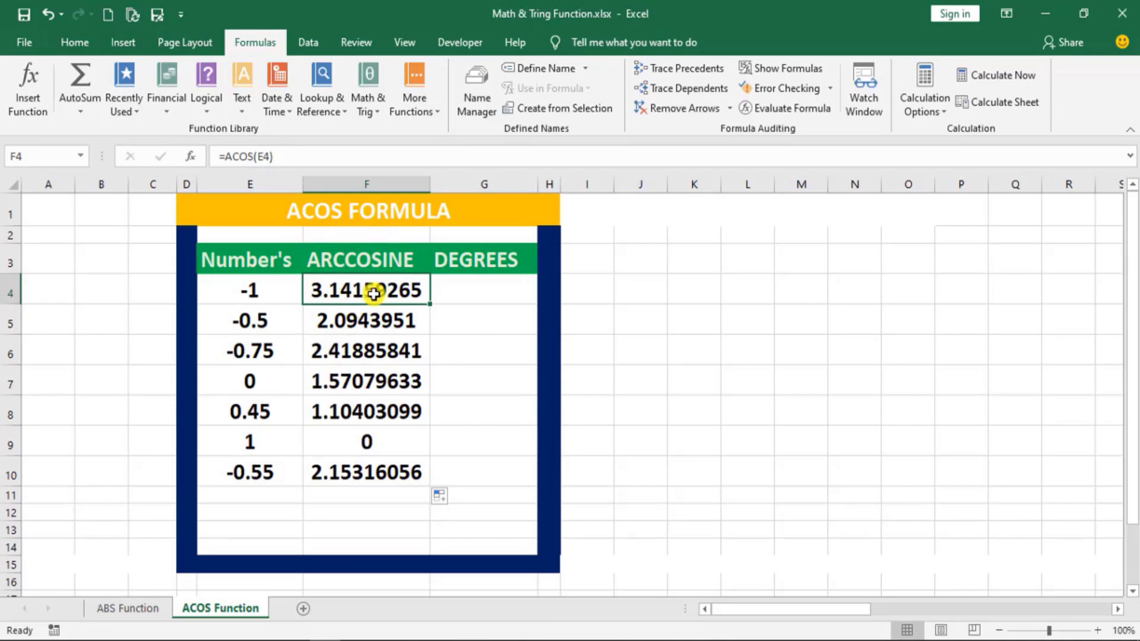
click(454, 284)
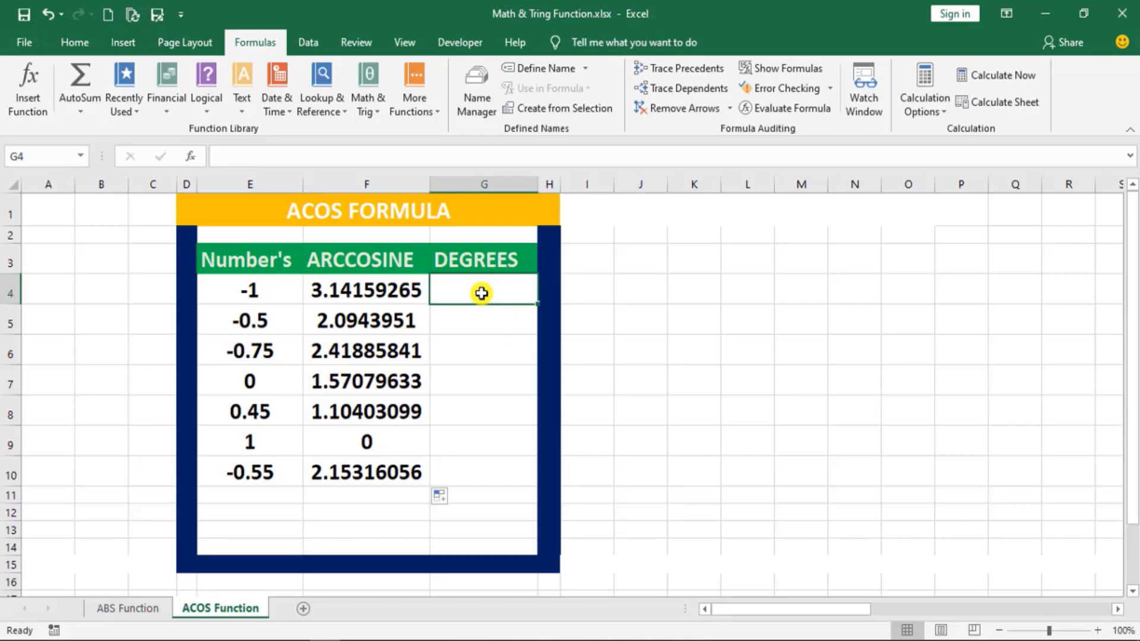
Step: Enter =DEGREES(F4) in G4 to get 180, then verify the F4 and G4 formulas
text(=)
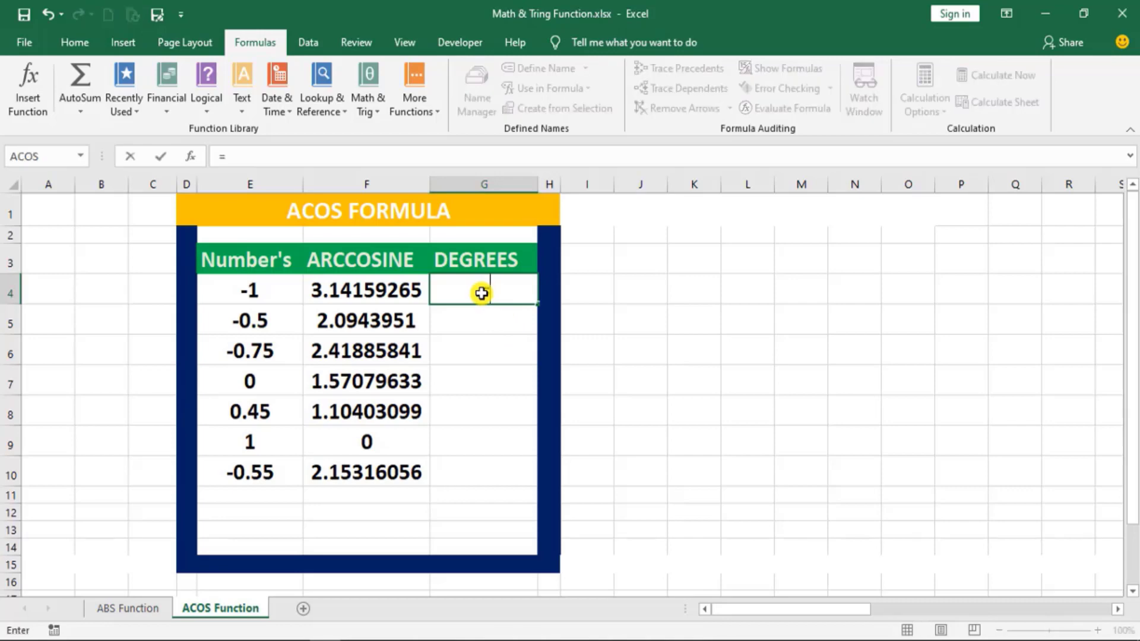
text(d)
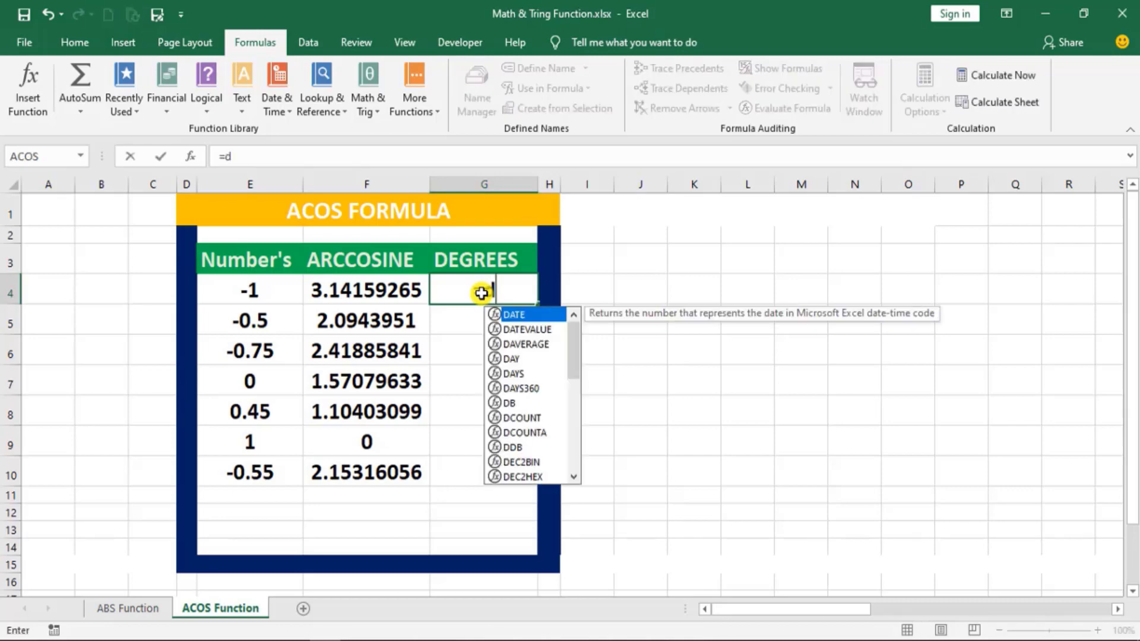
text(eg)
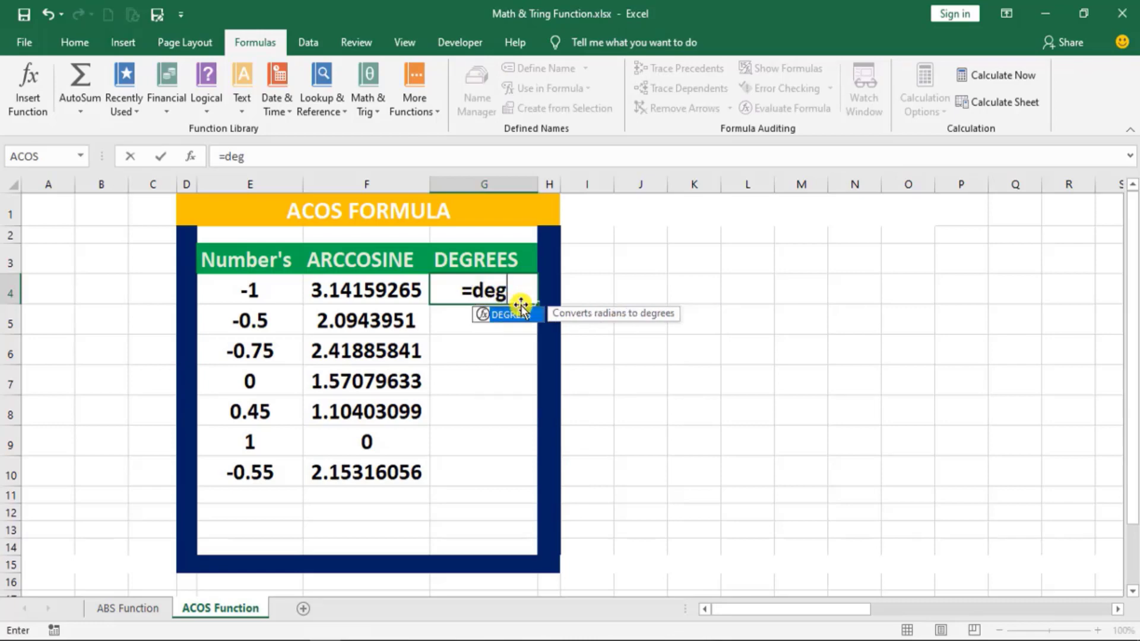
double_click(518, 324)
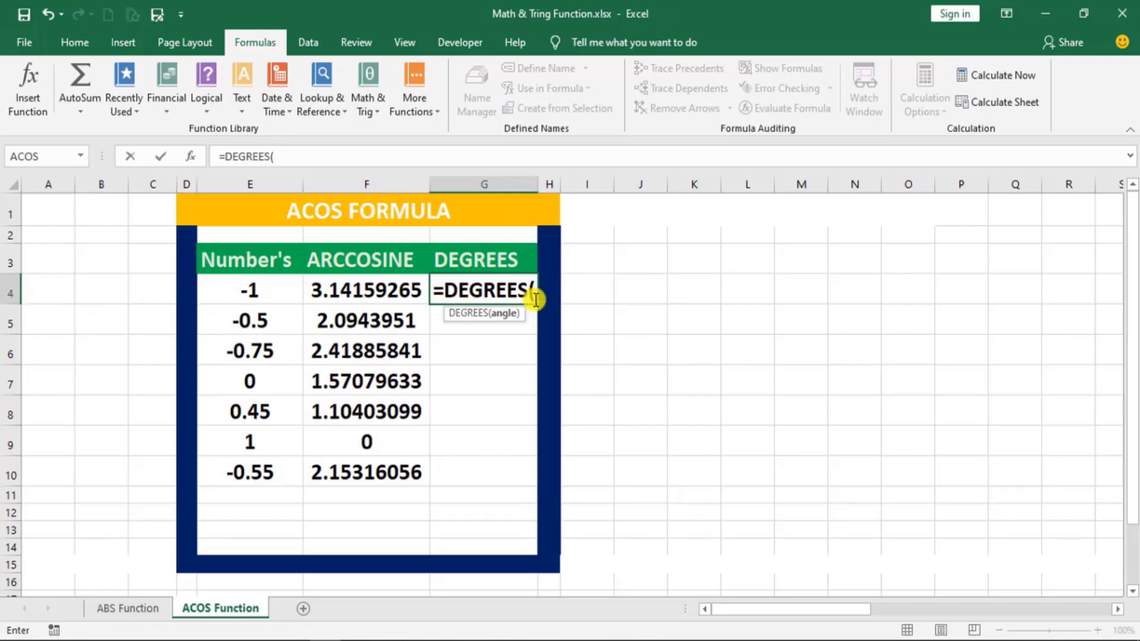
text(F4)
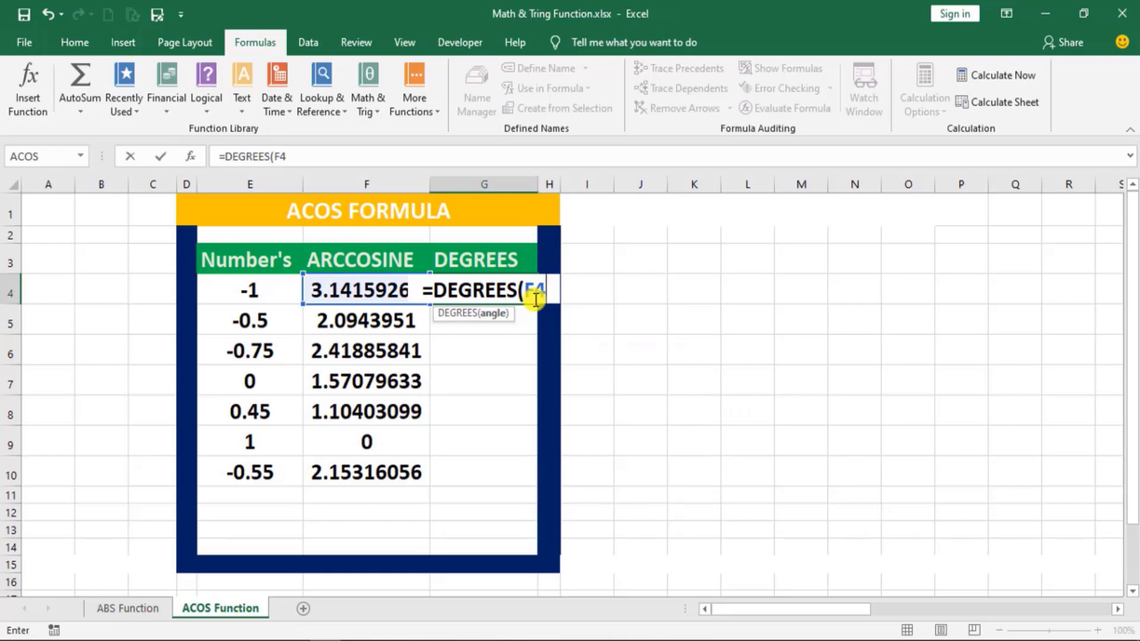
text())
key(Return)
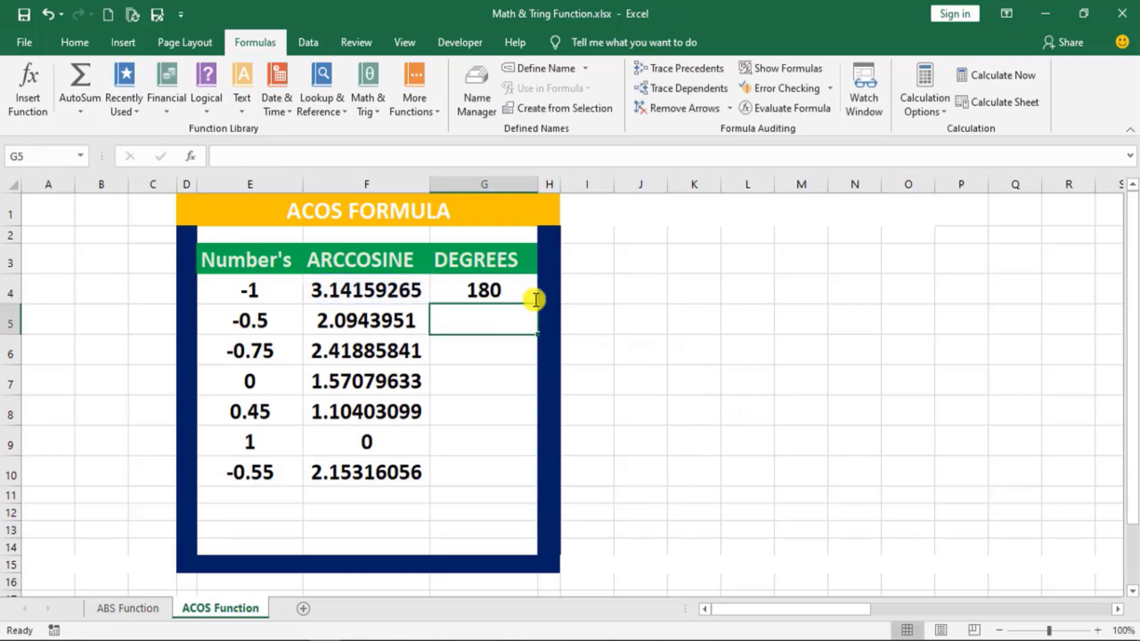
click(324, 289)
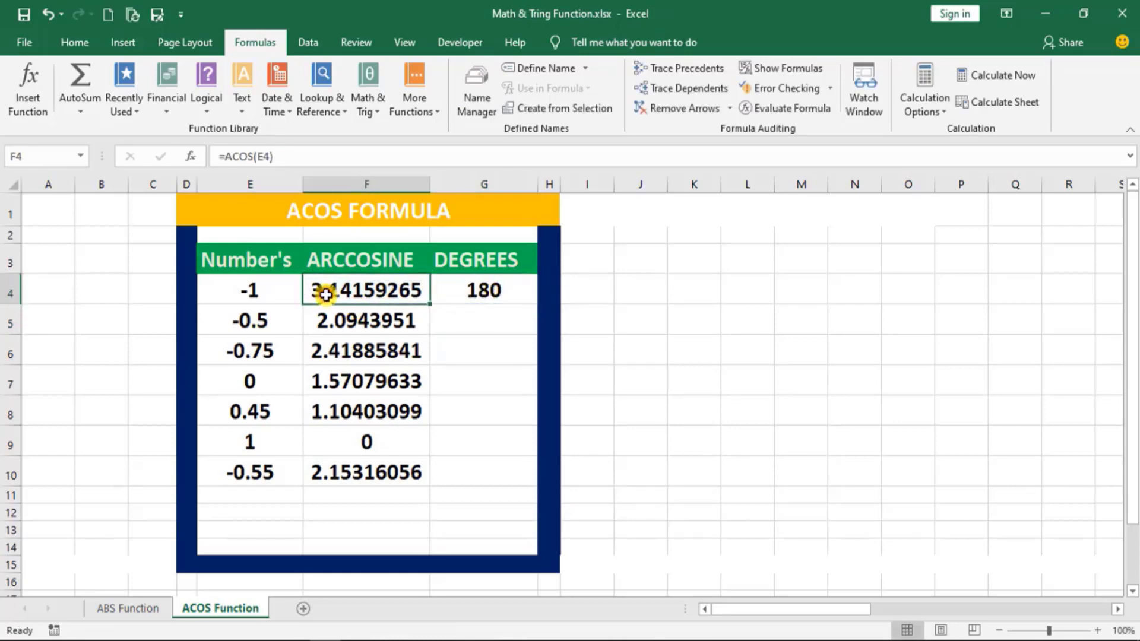
click(479, 288)
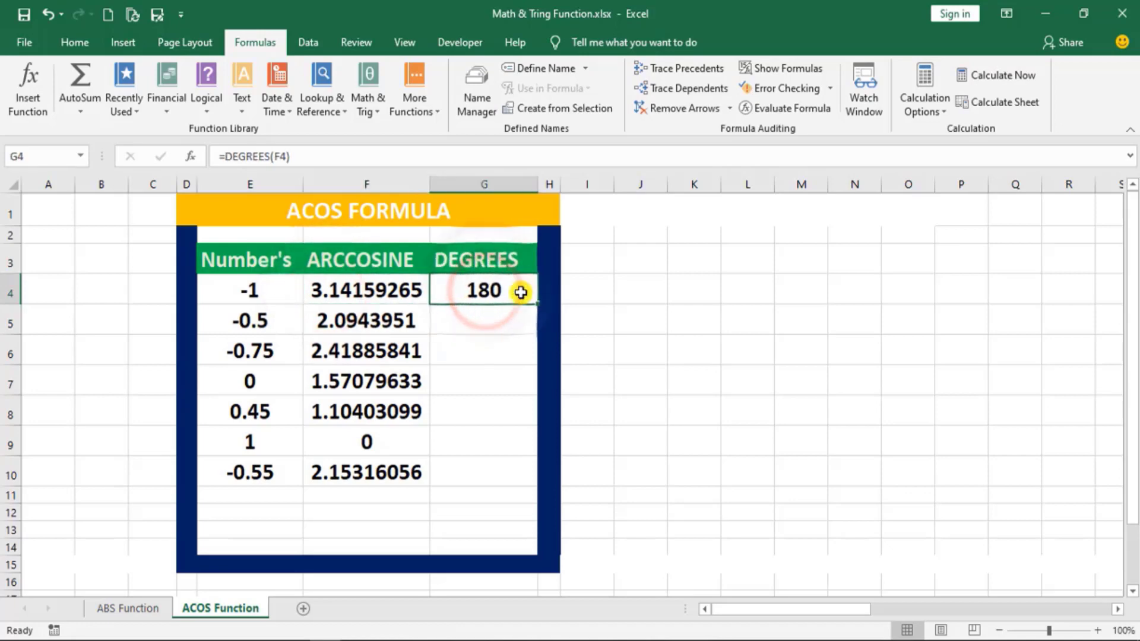
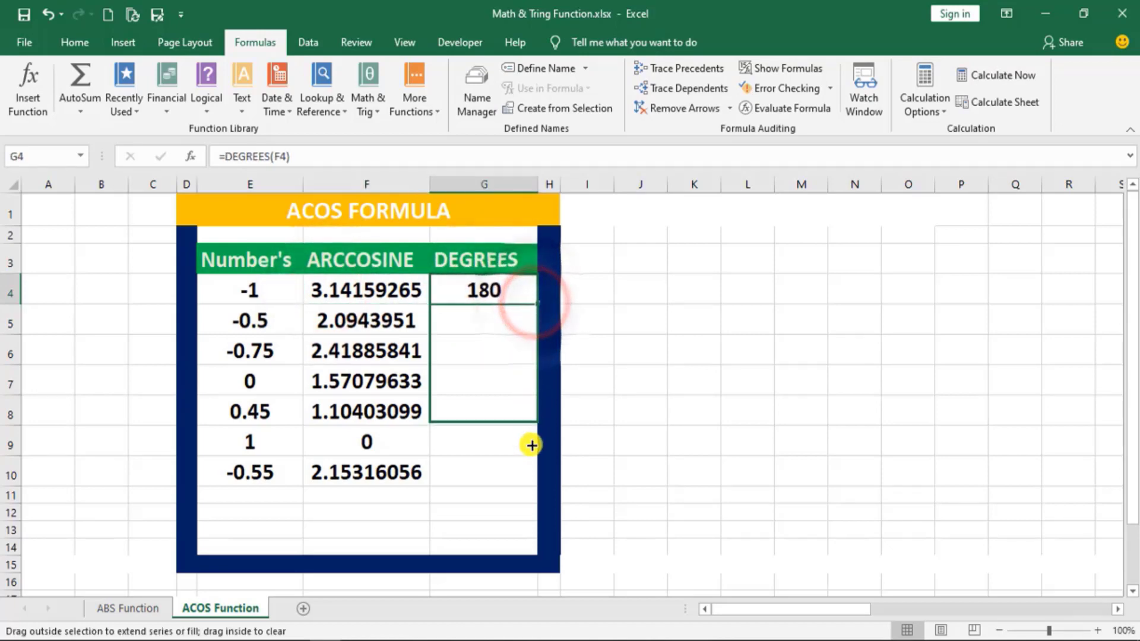
Step: Fill G4's degrees formula down to G10, then delete the contents of G4:G10
drag(533, 345, 529, 479)
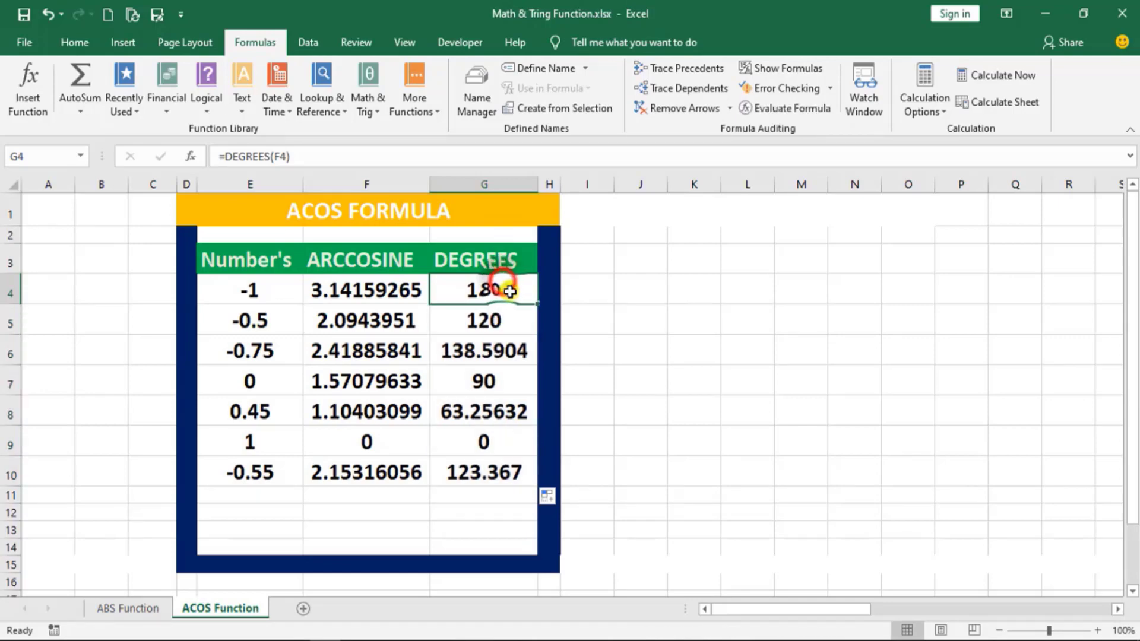
drag(509, 291, 505, 474)
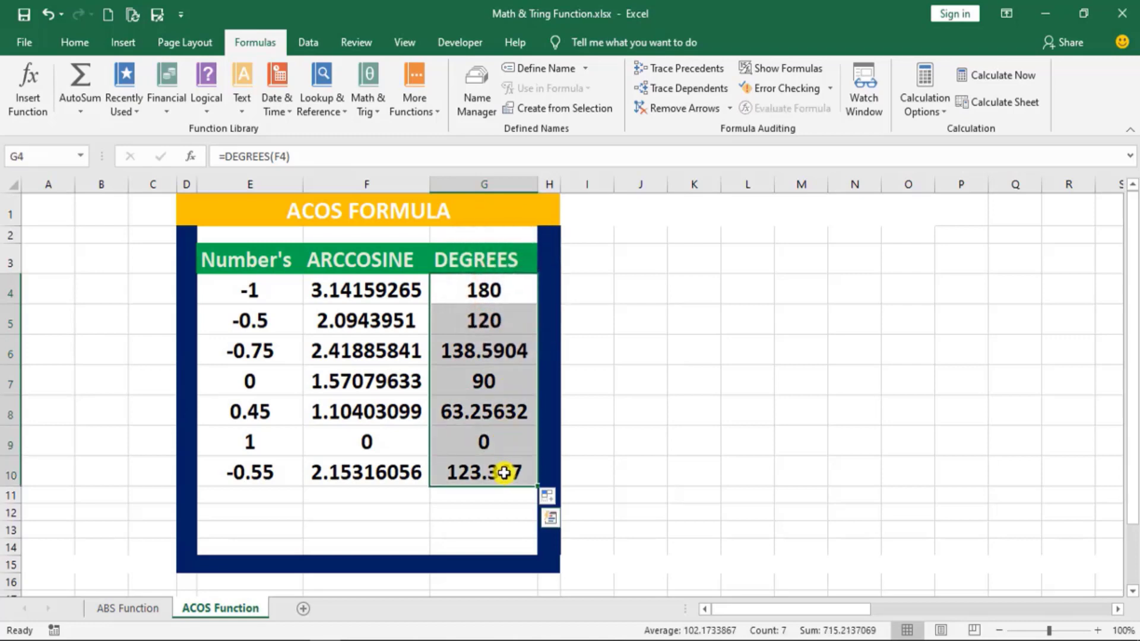
key(Delete)
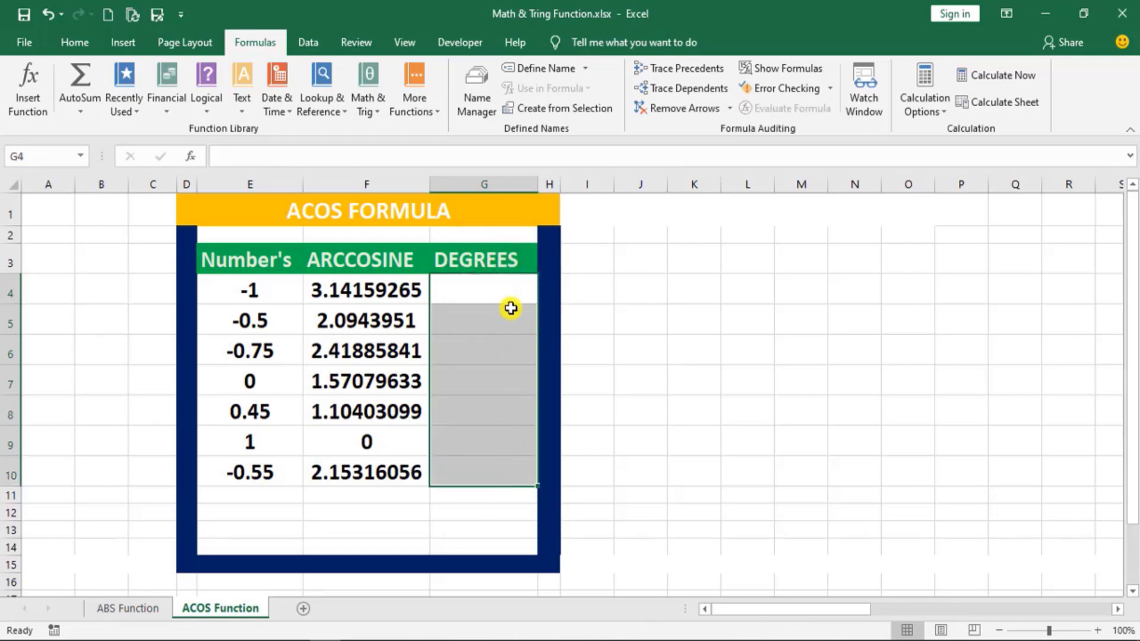
Step: Enter =ACOS(-1)*180/PI() in G4 so it returns 180
click(493, 291)
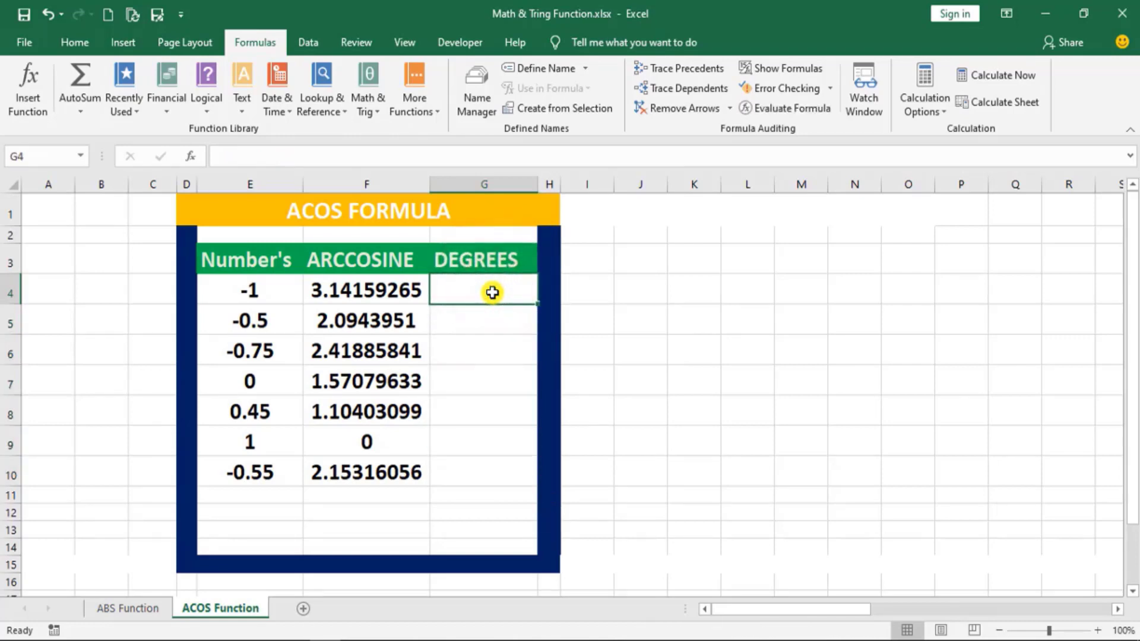
text(=)
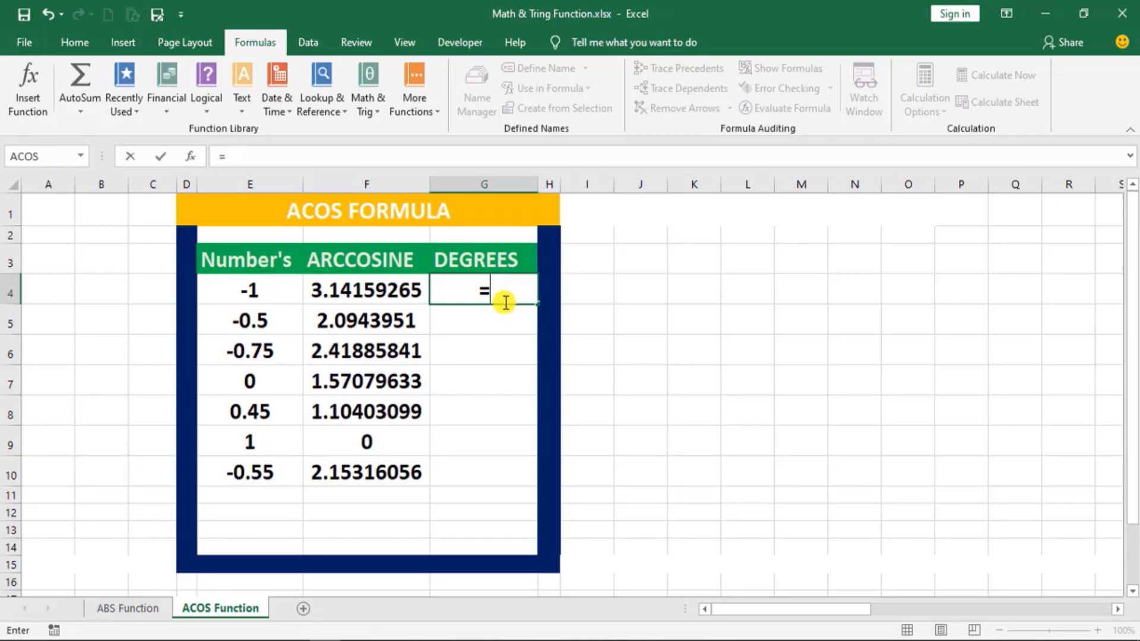
text(acos)
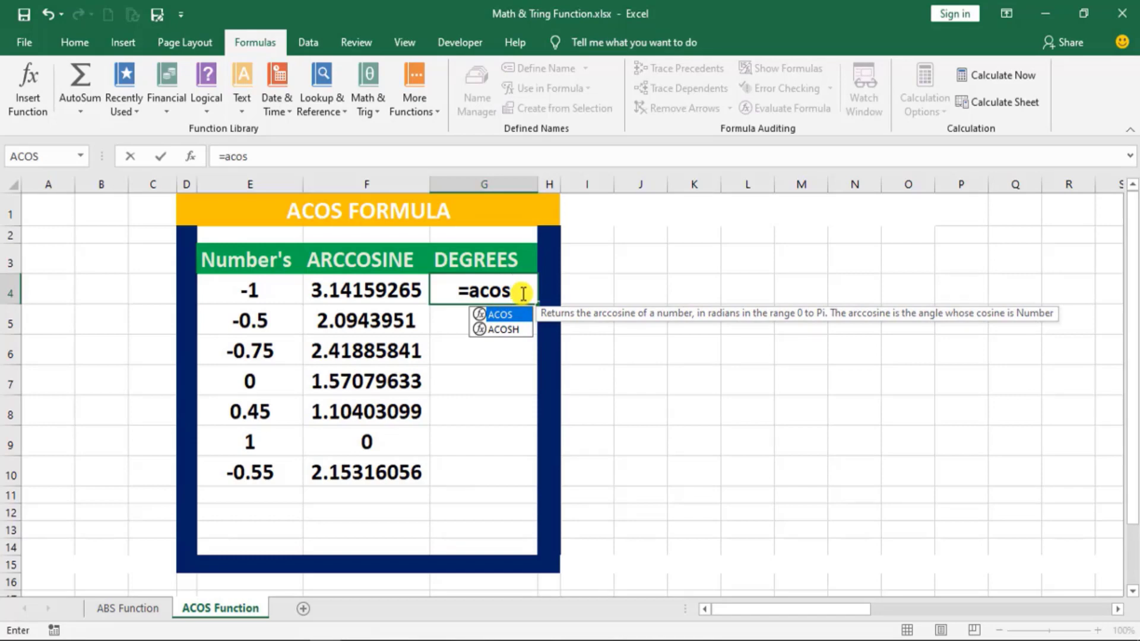
text(()
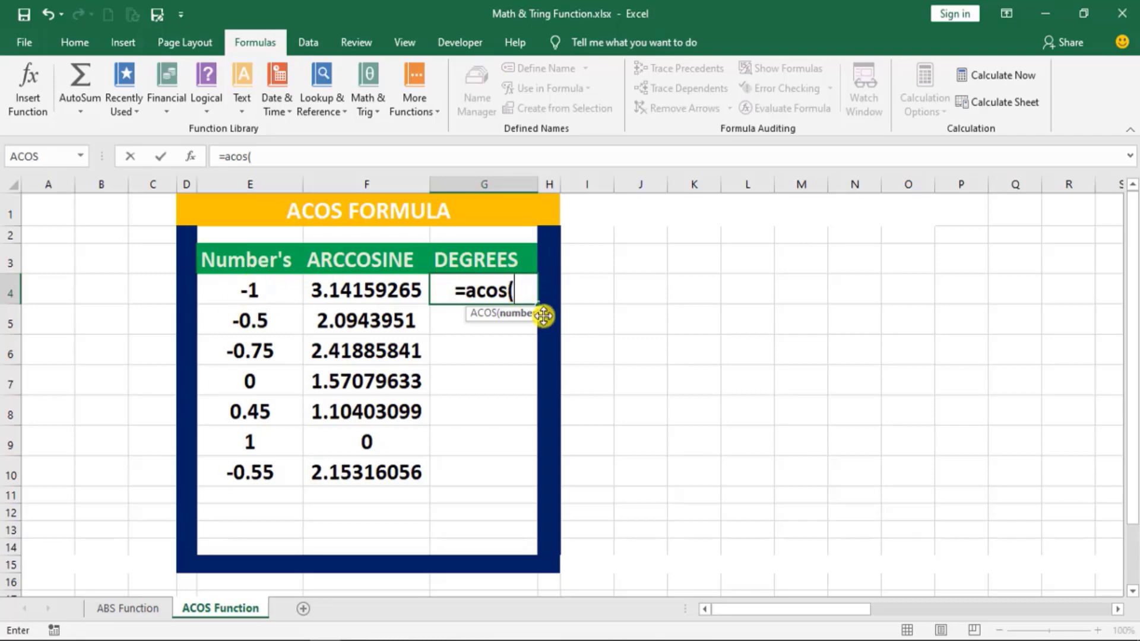
text(-1)
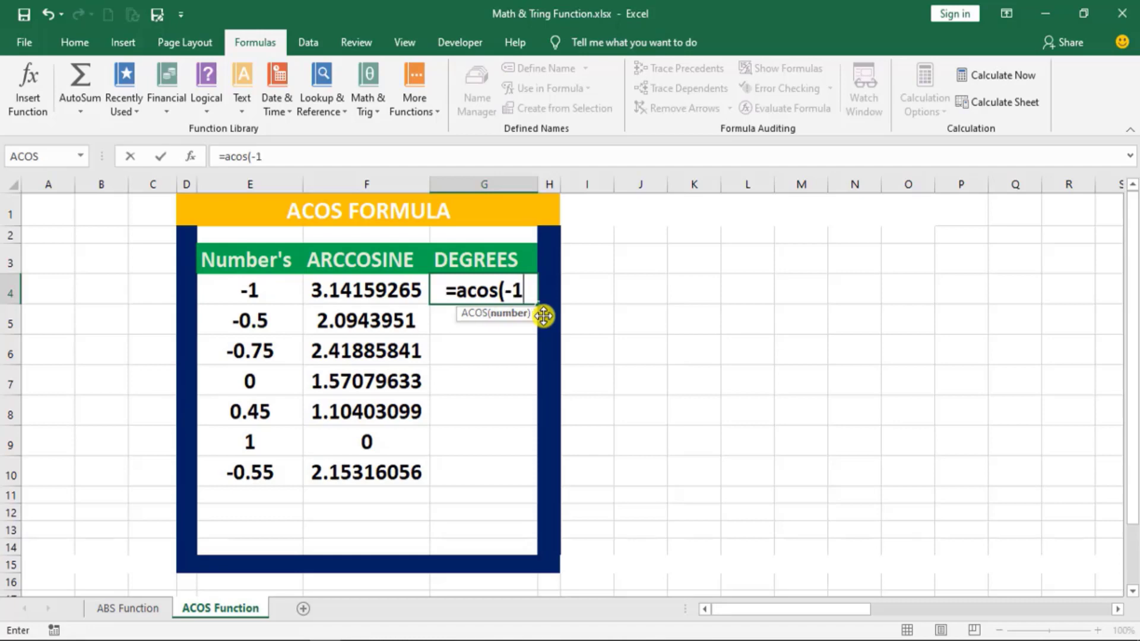
text())
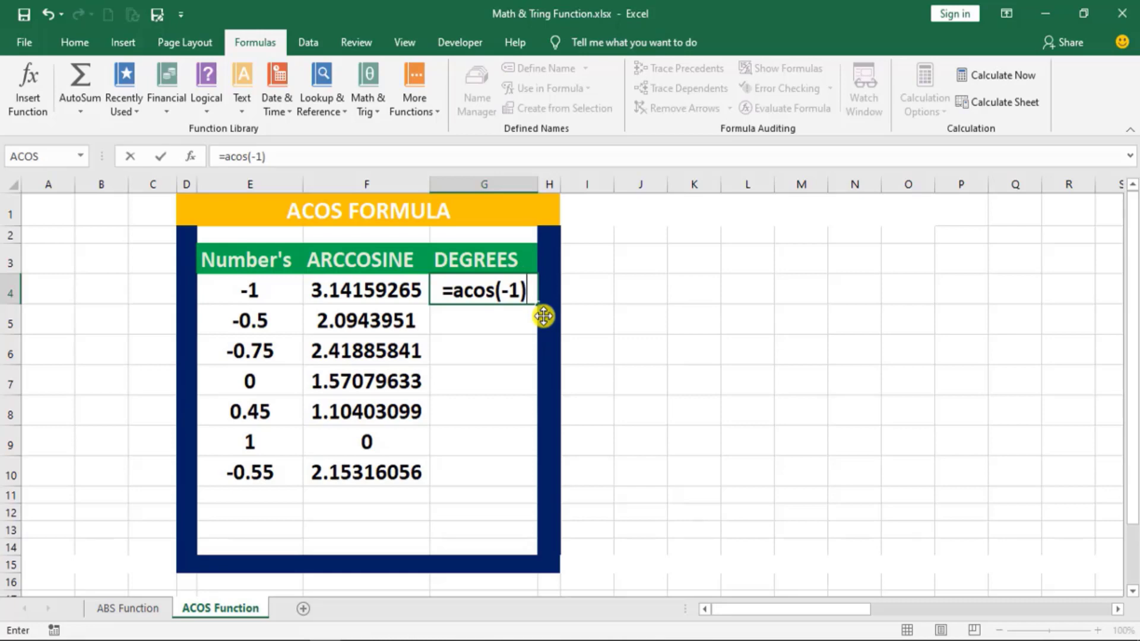
text(*)
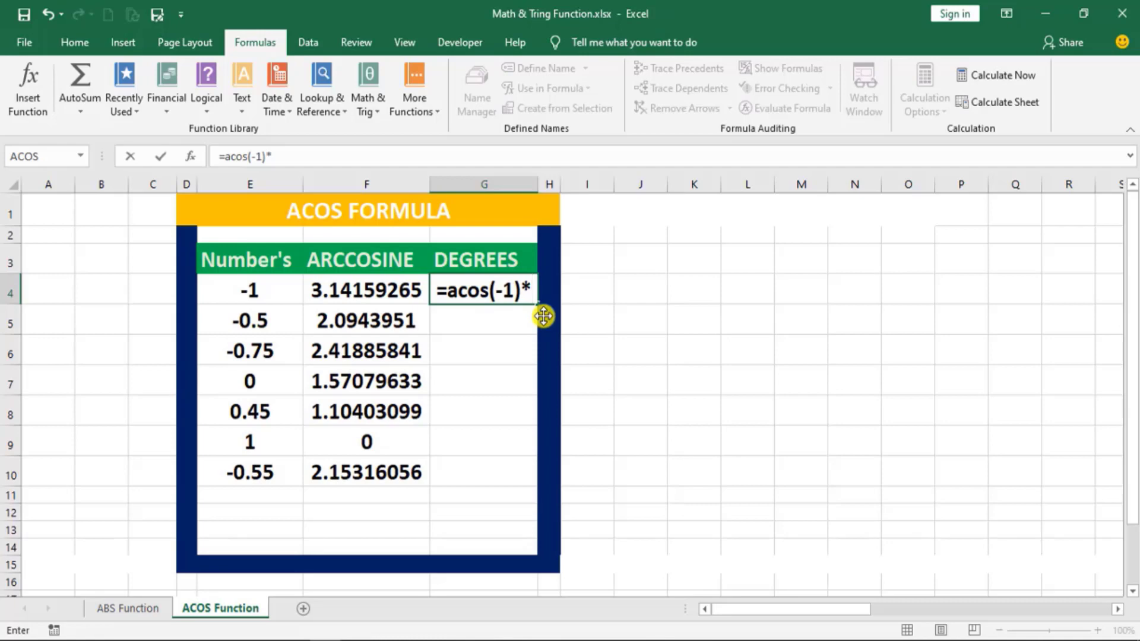
text(180)
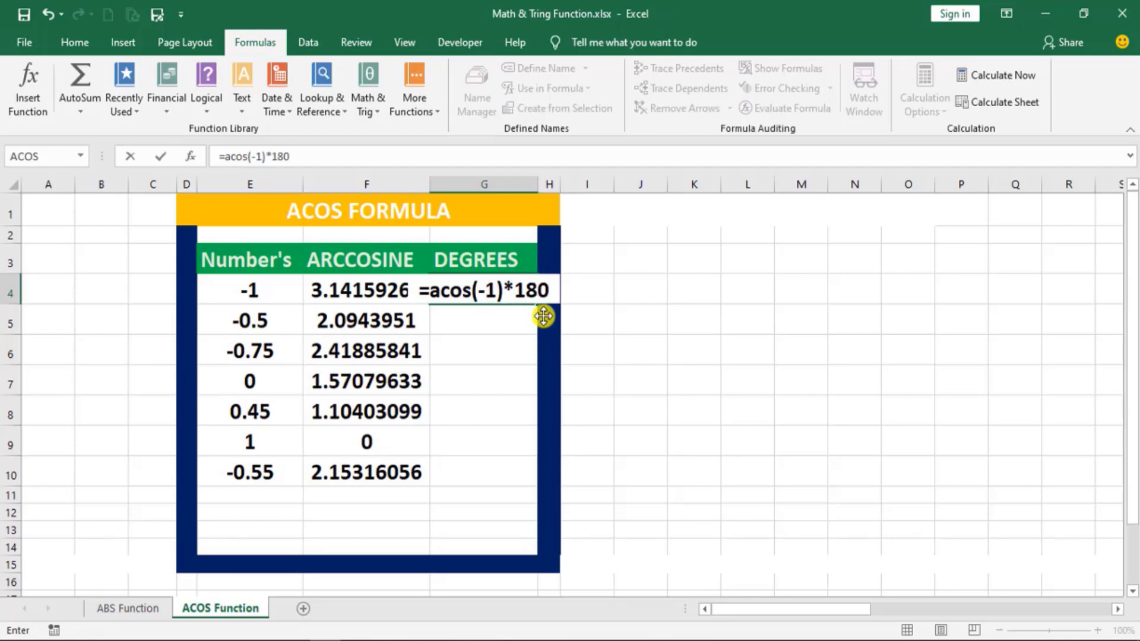
text(/)
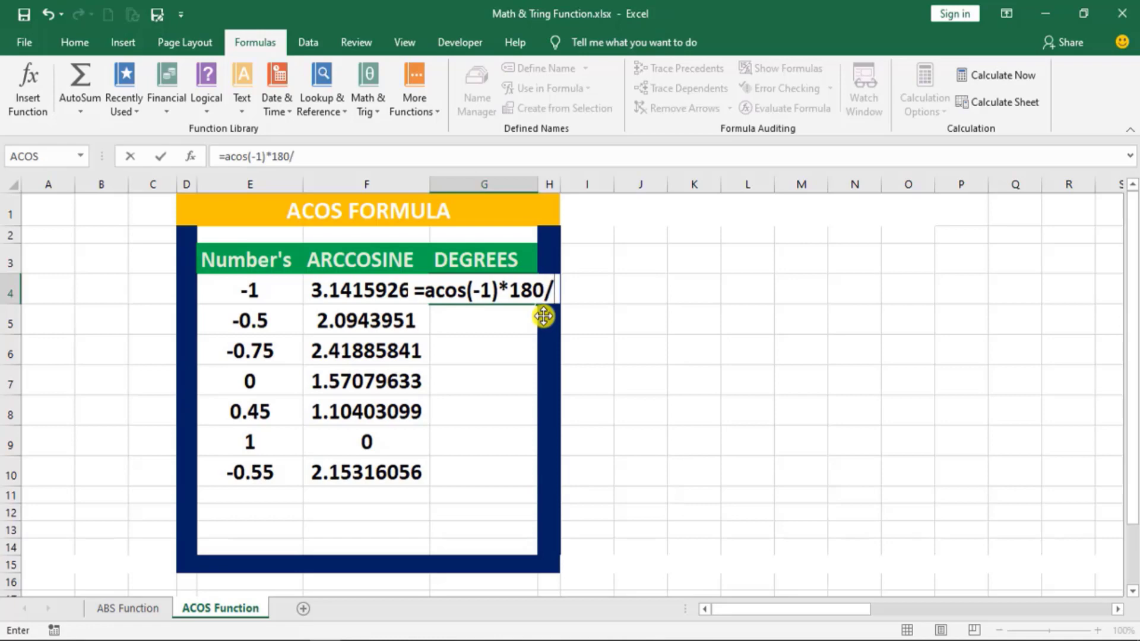
text(p)
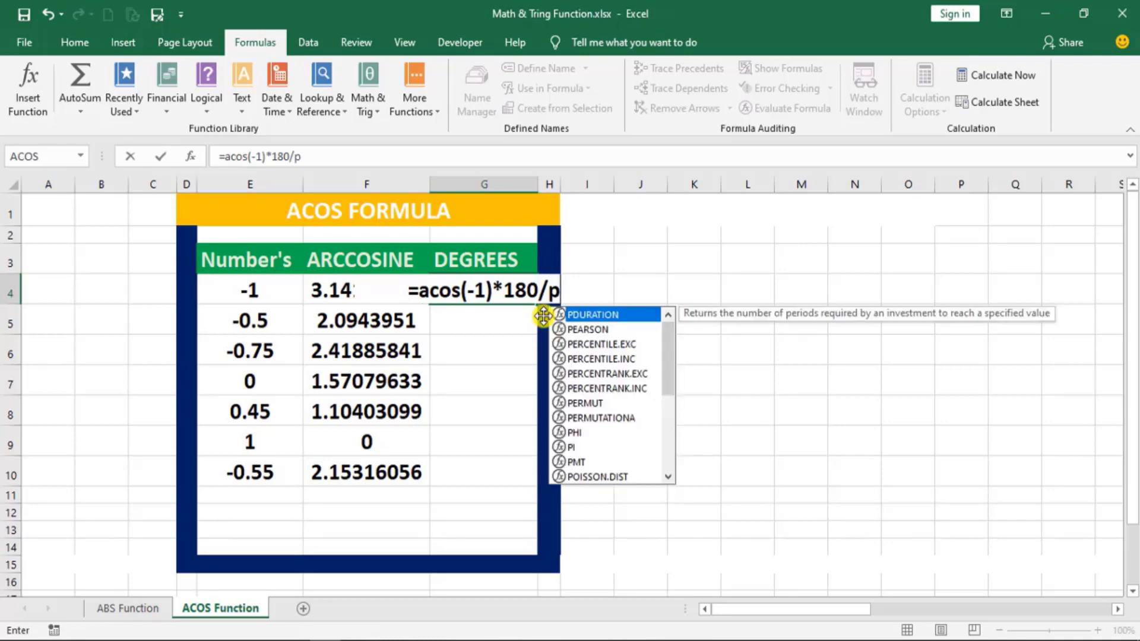
text(i)
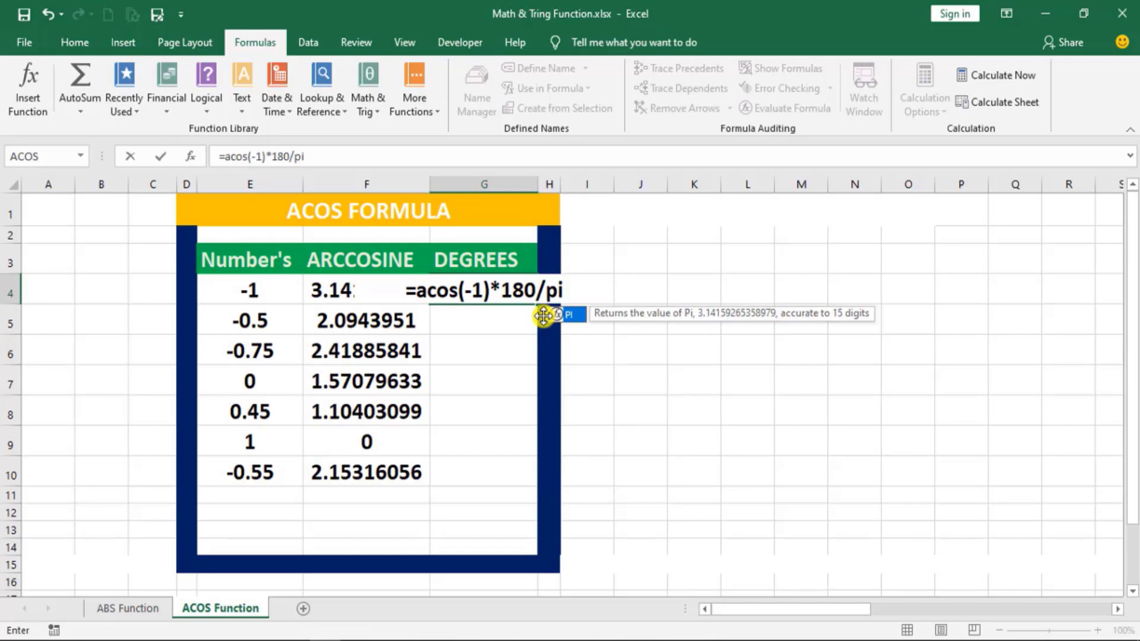
text(())
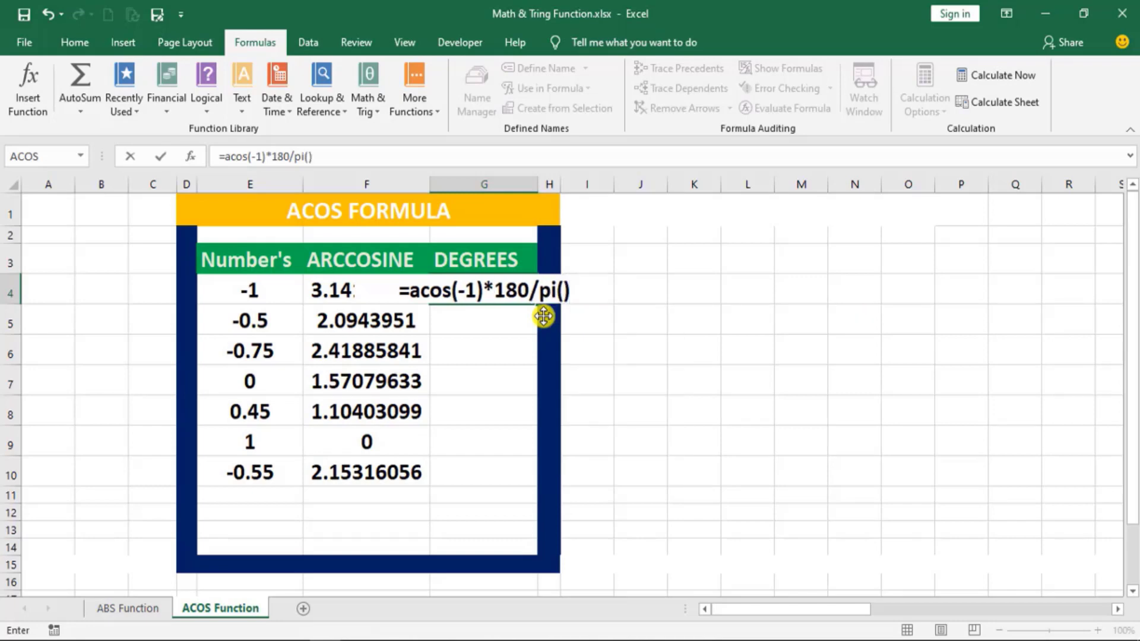
key(Return)
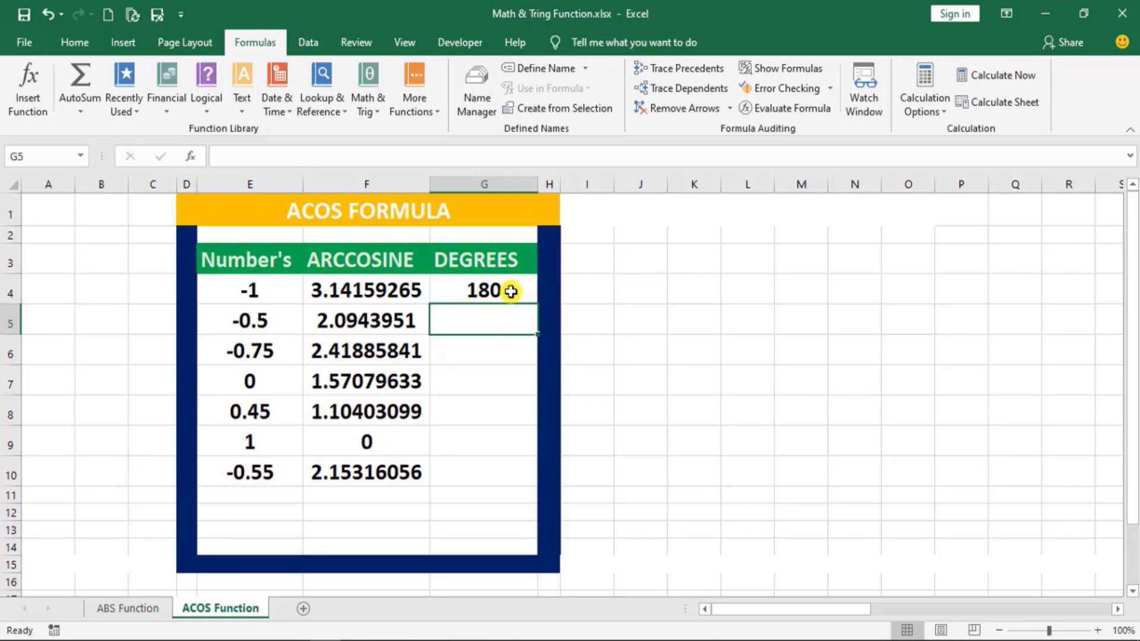
Step: Fill G4's ACOS formula down to G10, then open G6's formula for editing
click(485, 293)
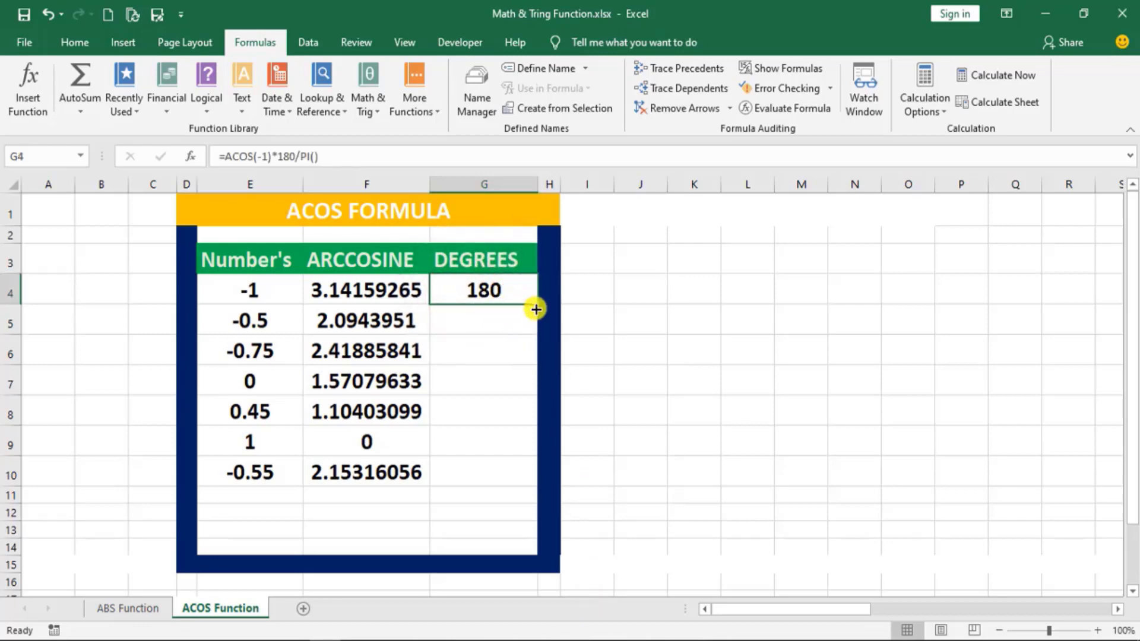
drag(537, 303, 542, 486)
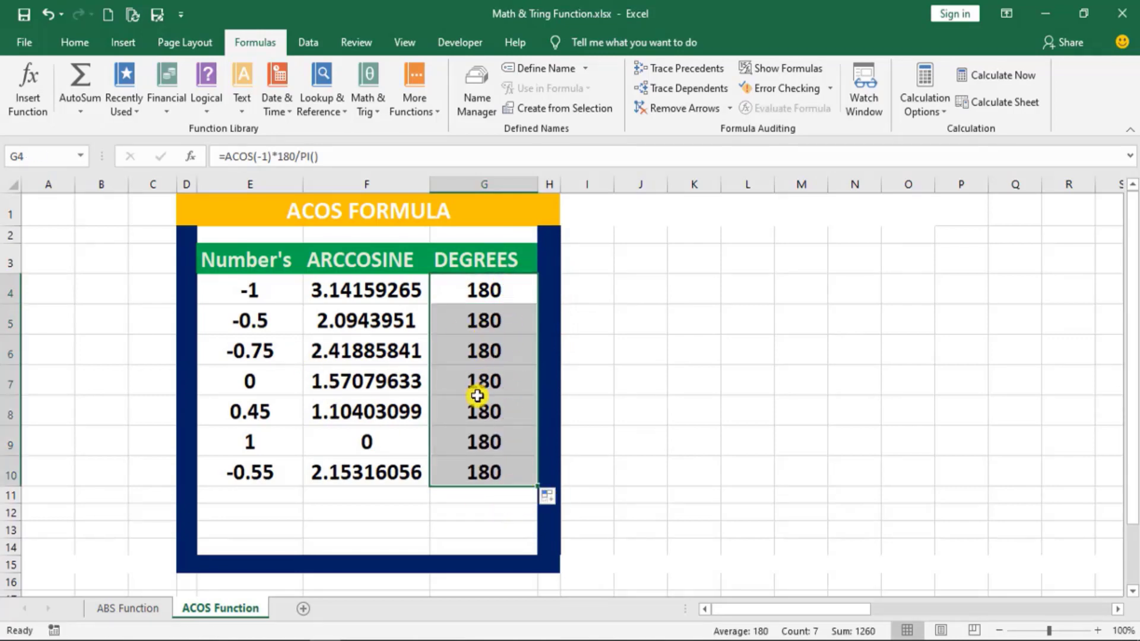
click(366, 352)
click(497, 344)
double_click(497, 353)
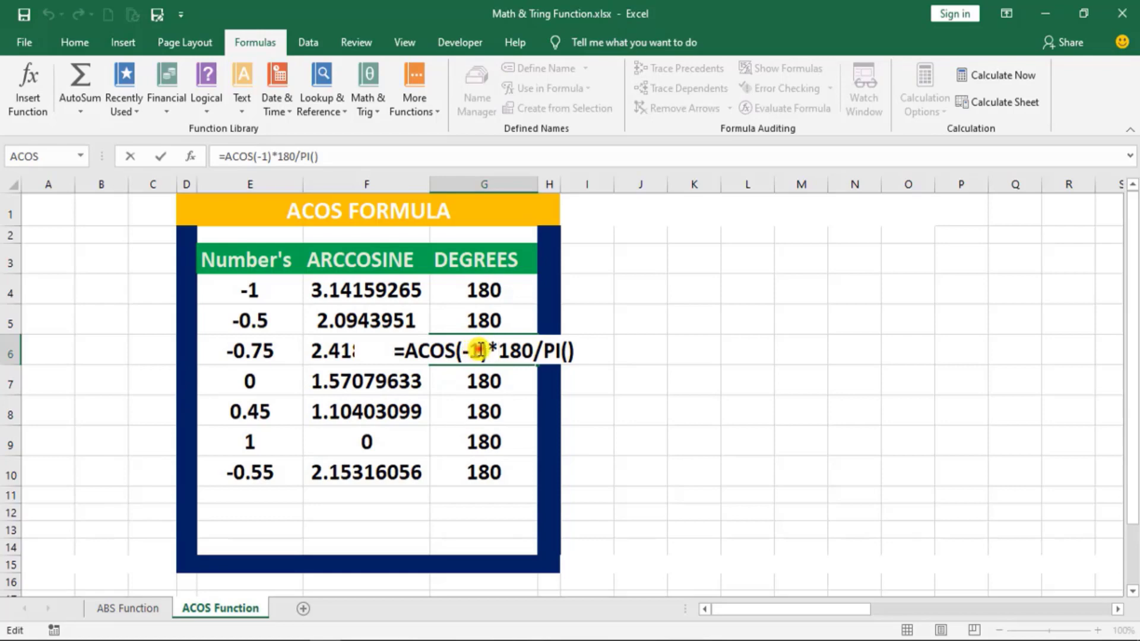
Step: Change G6's ACOS argument from -1 to -0.75
double_click(479, 351)
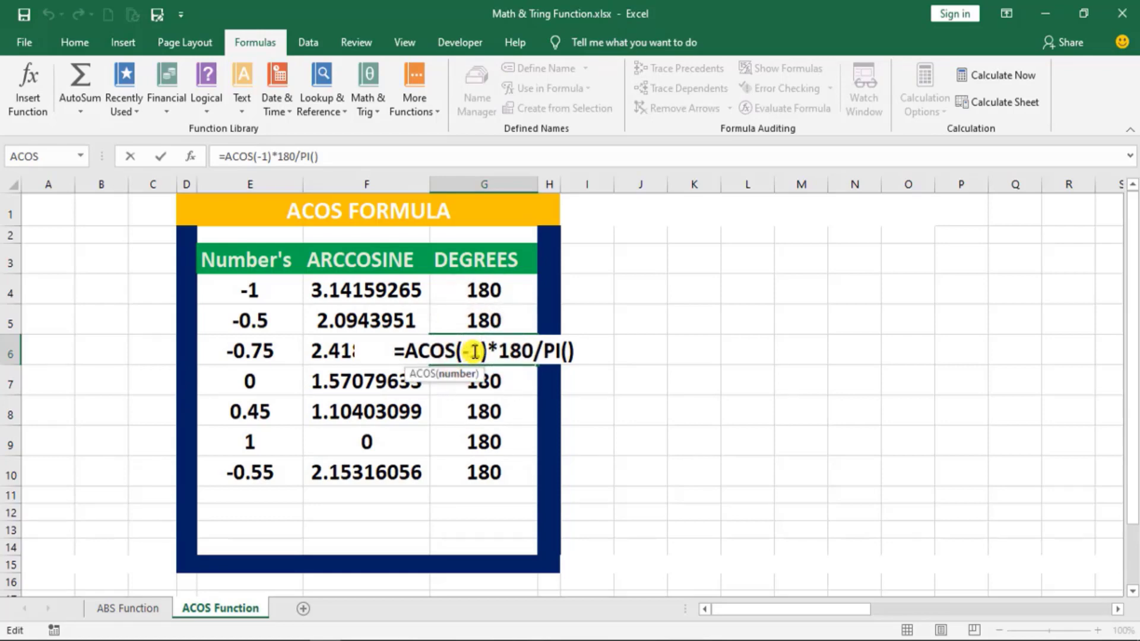
text(-)
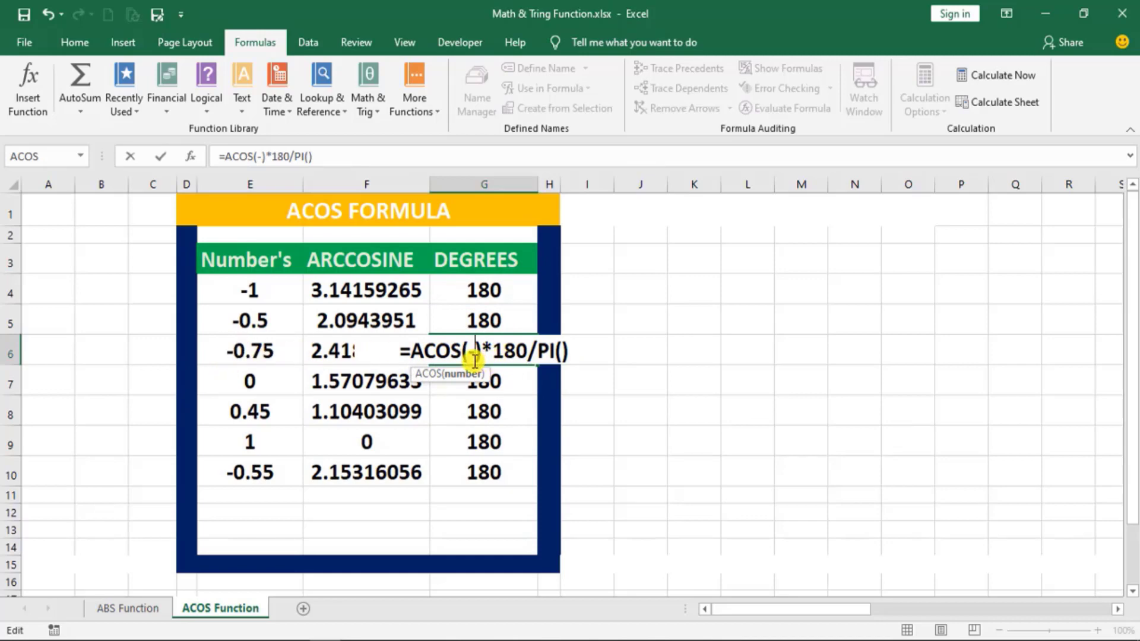
text(0.75)
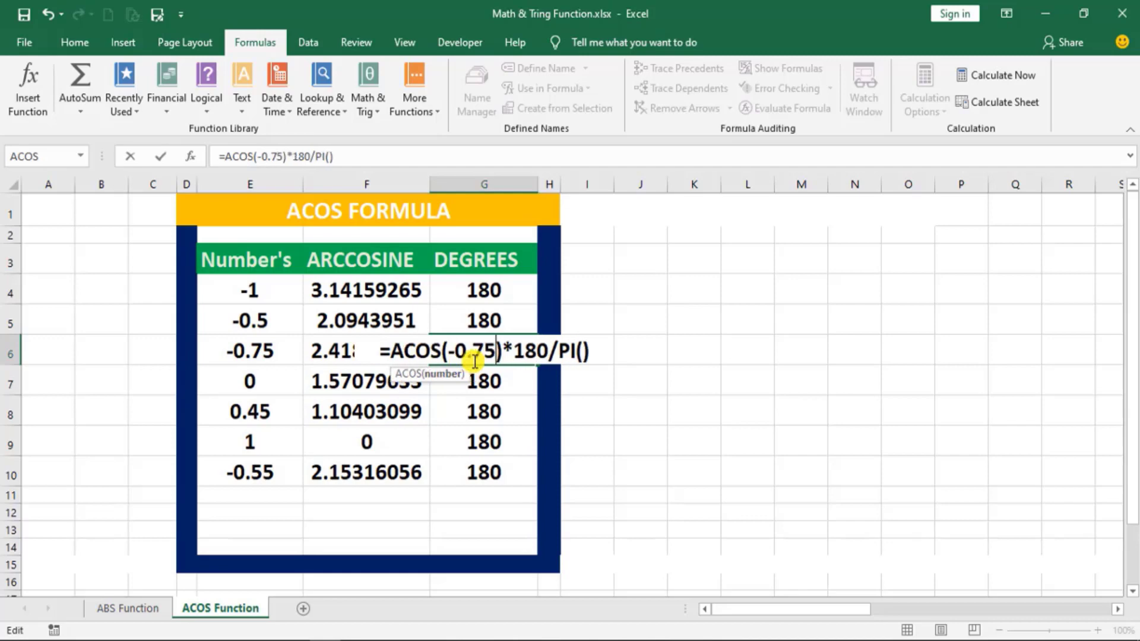
key(Return)
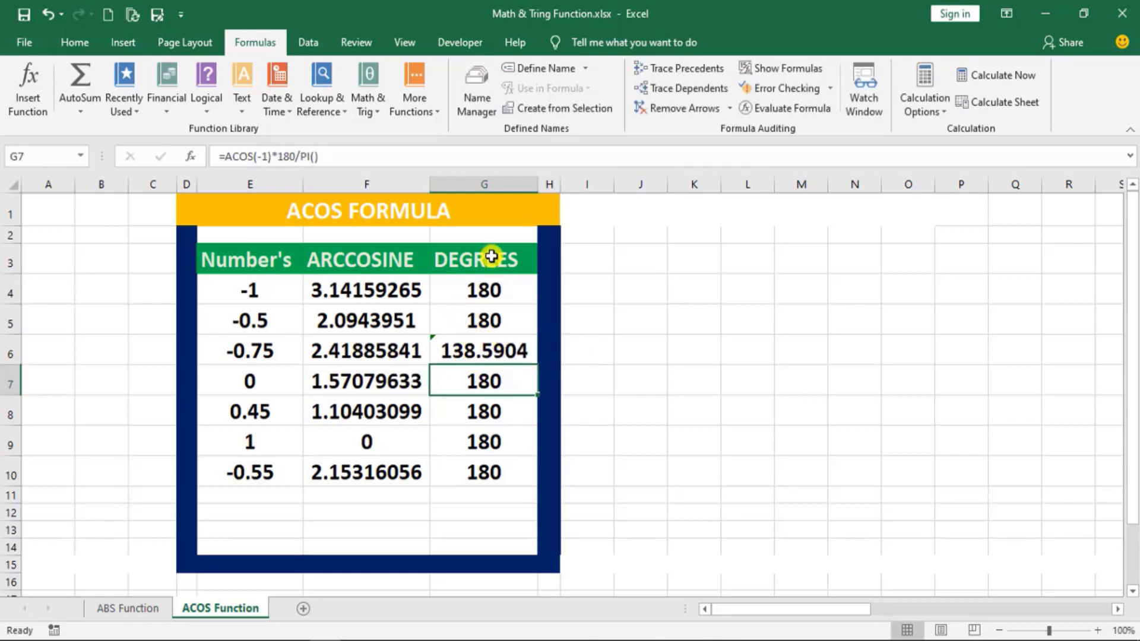
Step: Undo the G6 edit and the G5:G10 fill, leaving only G4's 180
click(478, 290)
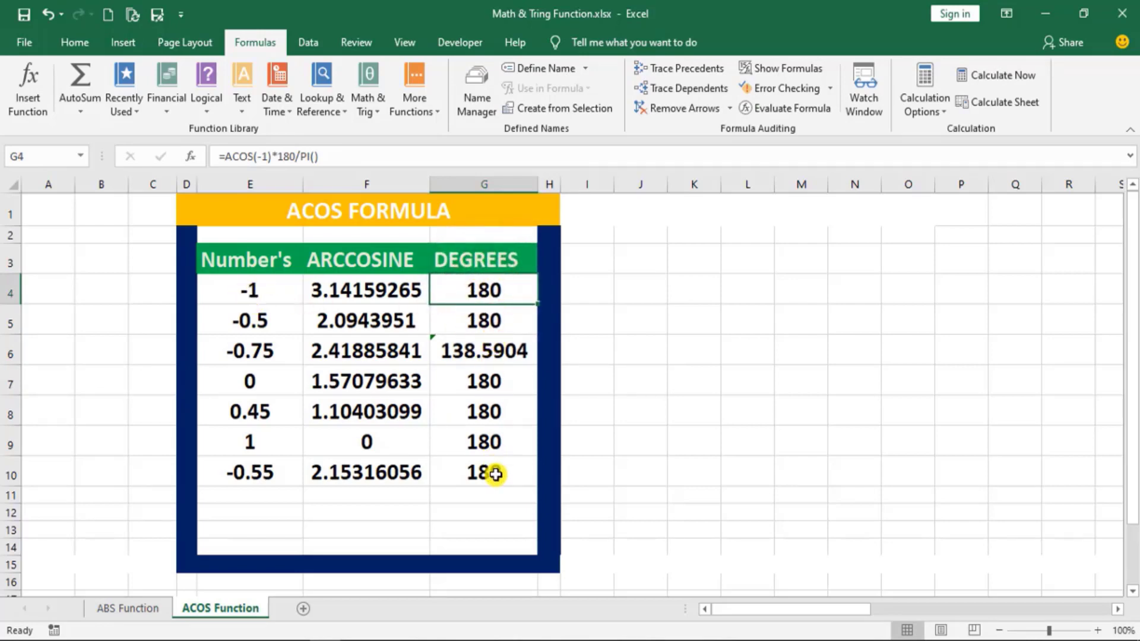
key(ctrl+z)
key(ctrl+z)
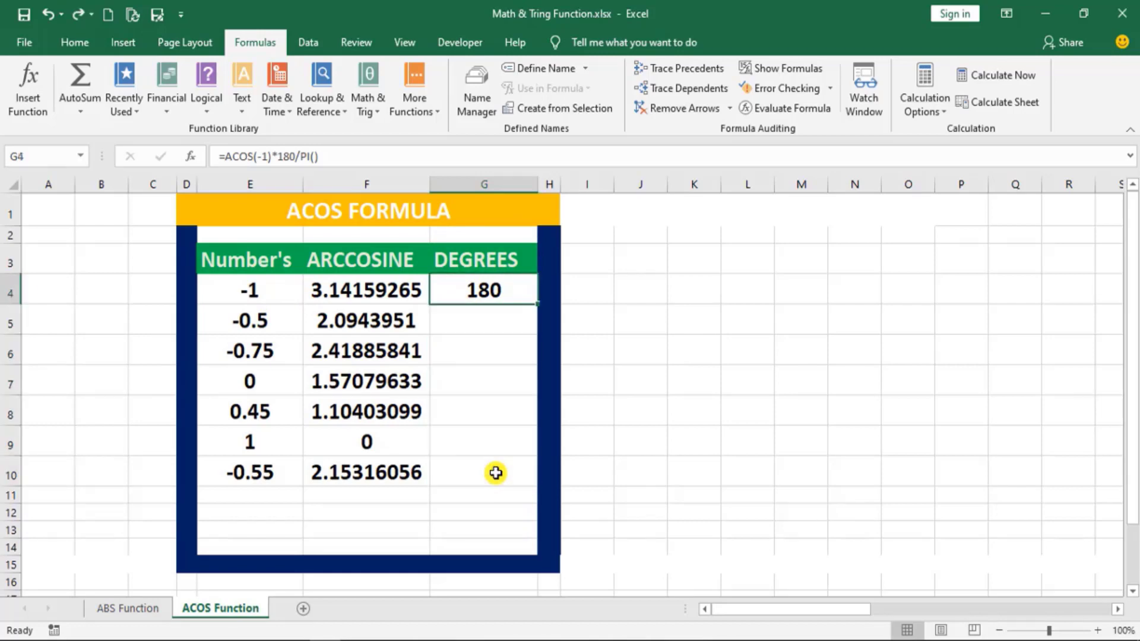
click(498, 310)
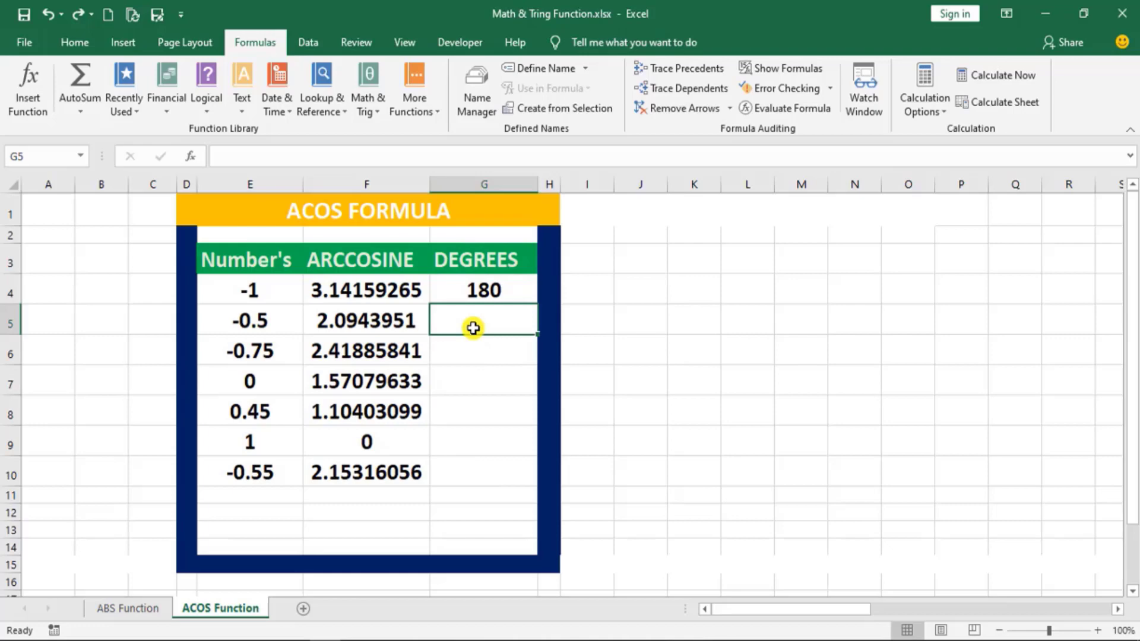
Step: Replace G4's entry with =DEGREES(ACOS(-1)), which still shows 180
click(481, 289)
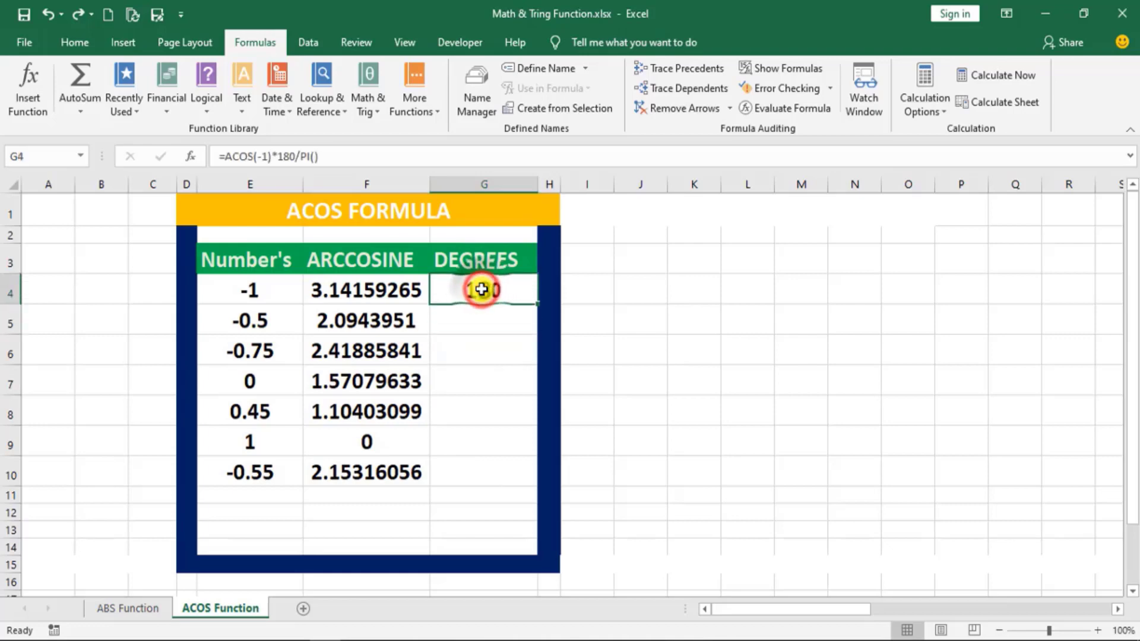
key(Delete)
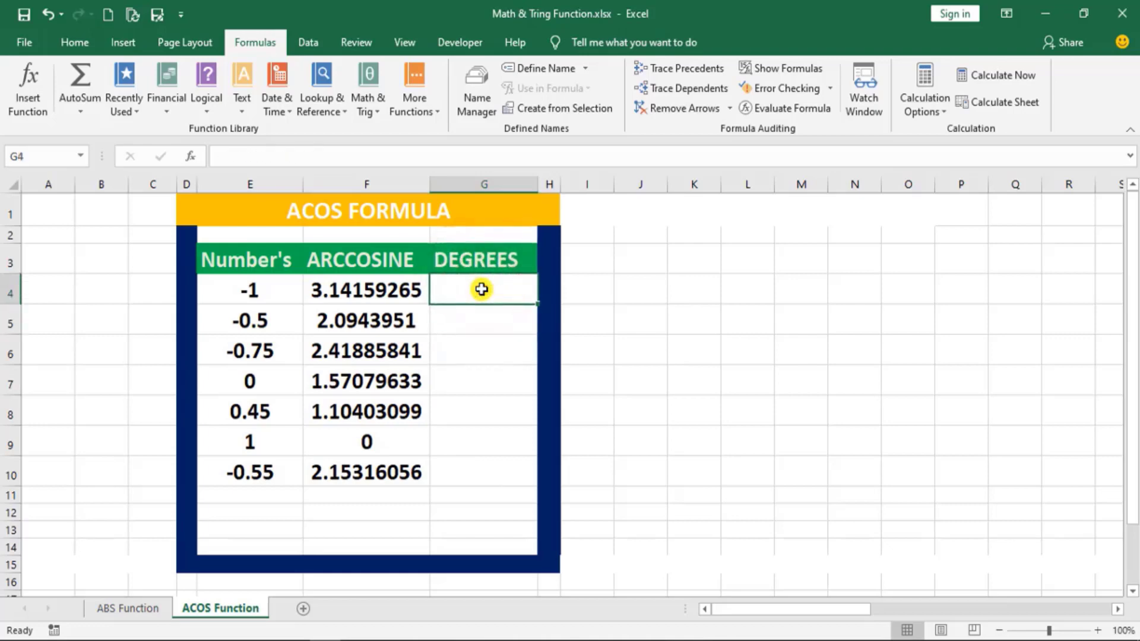
text(=)
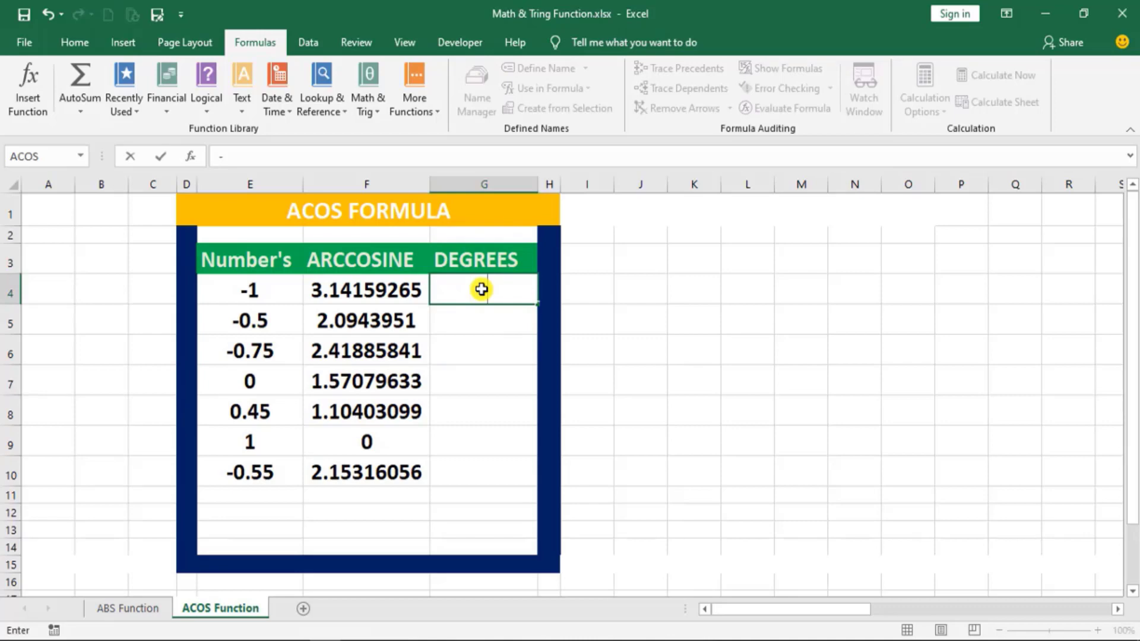
text(de)
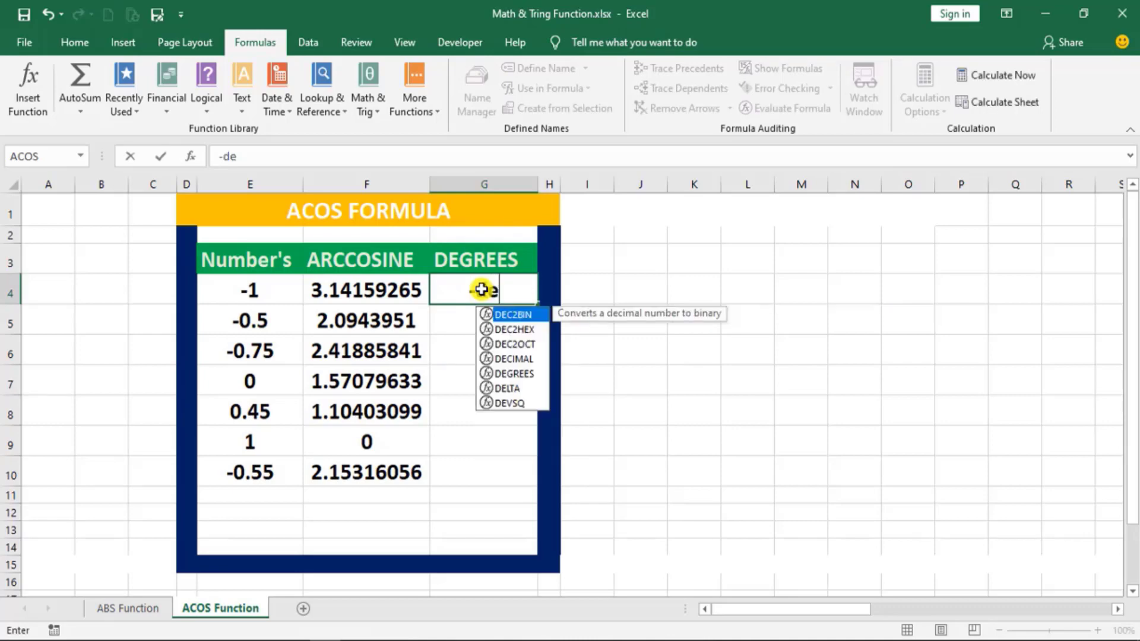
text(gree)
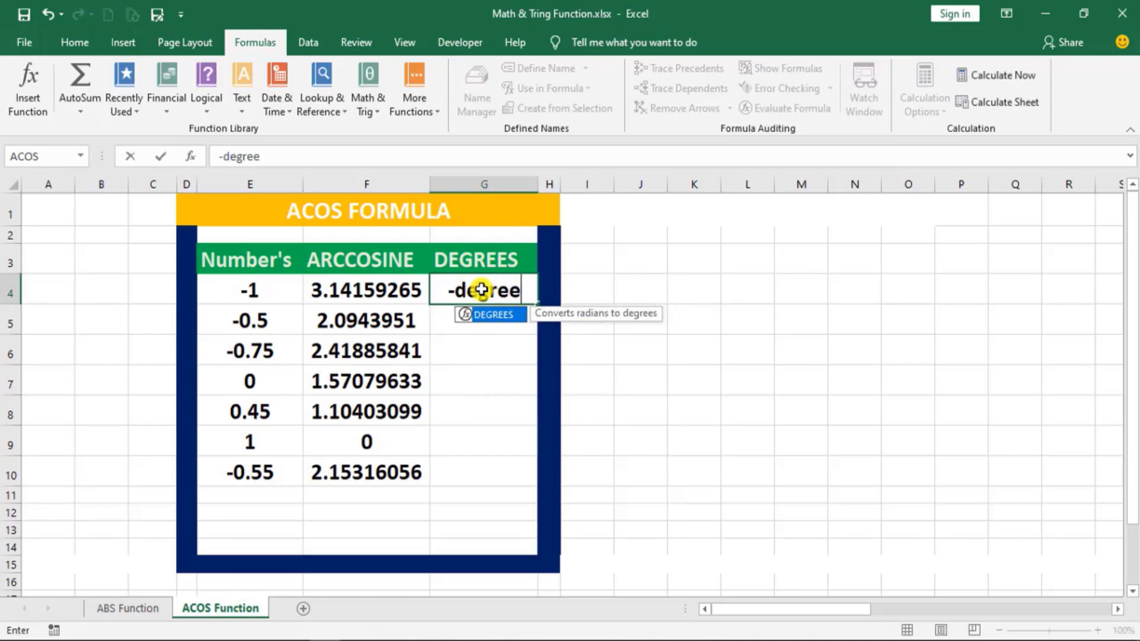
text(s)
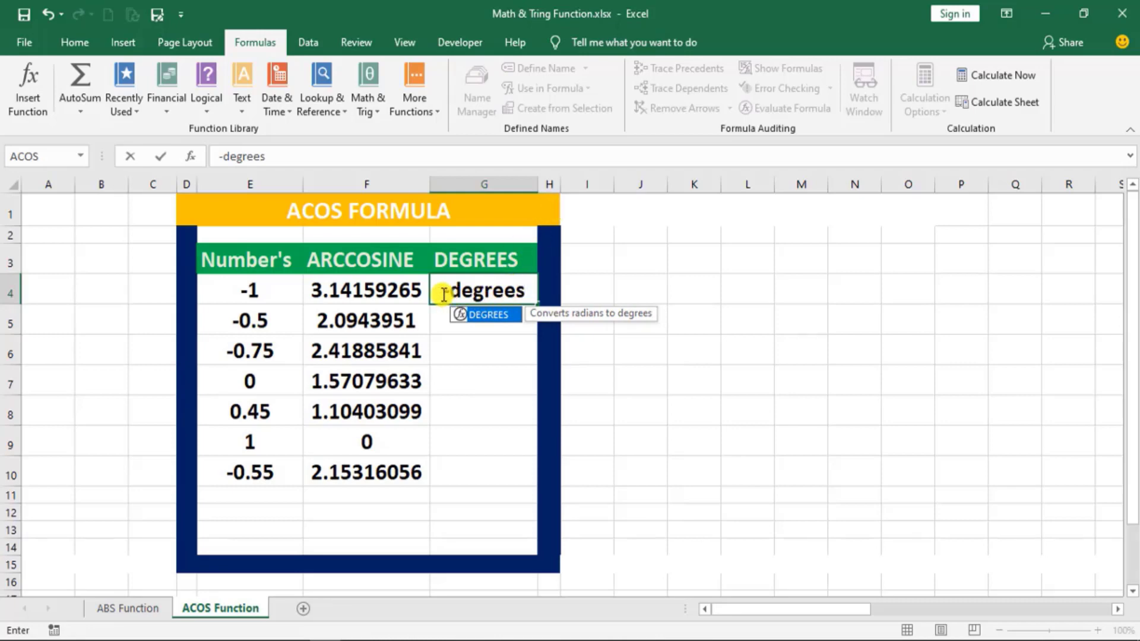
click(444, 293)
key(BackSpace)
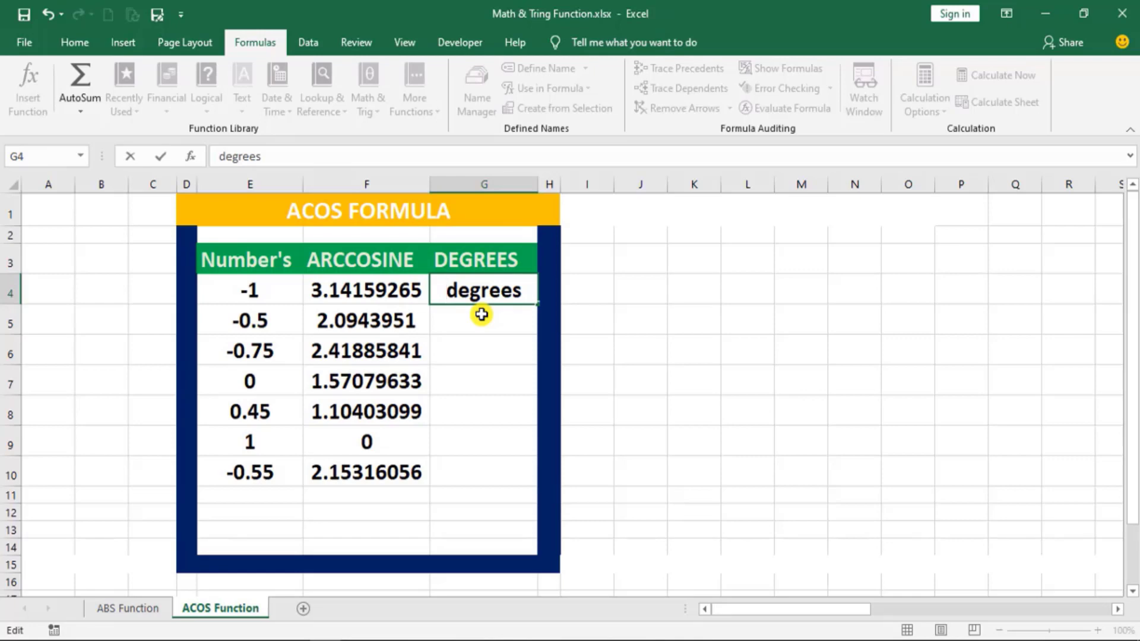
text(=)
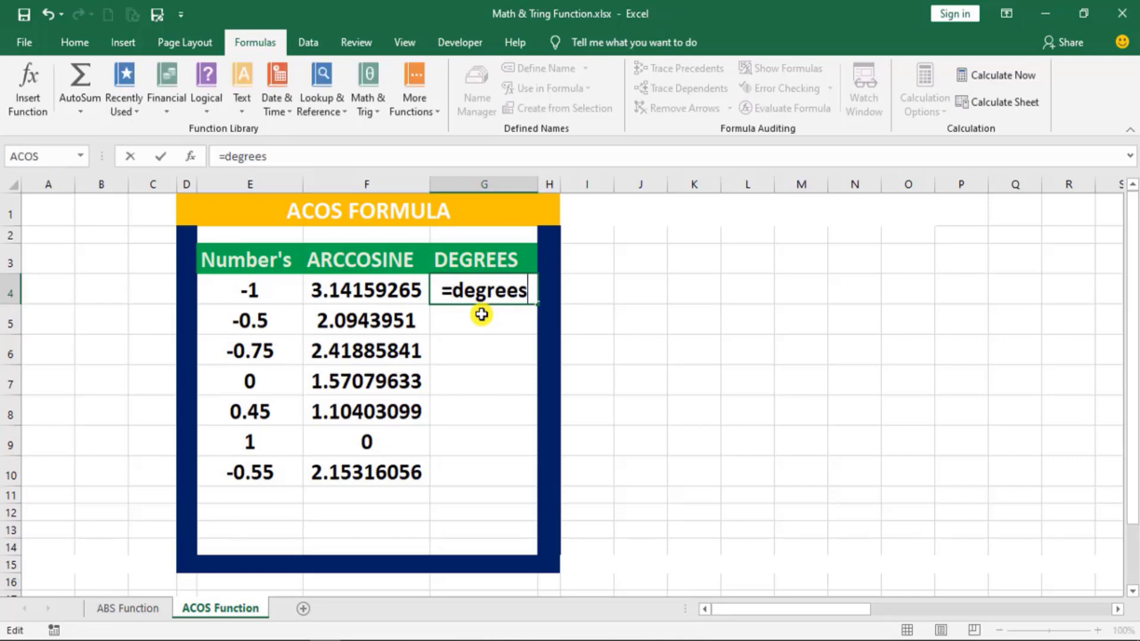
click(532, 292)
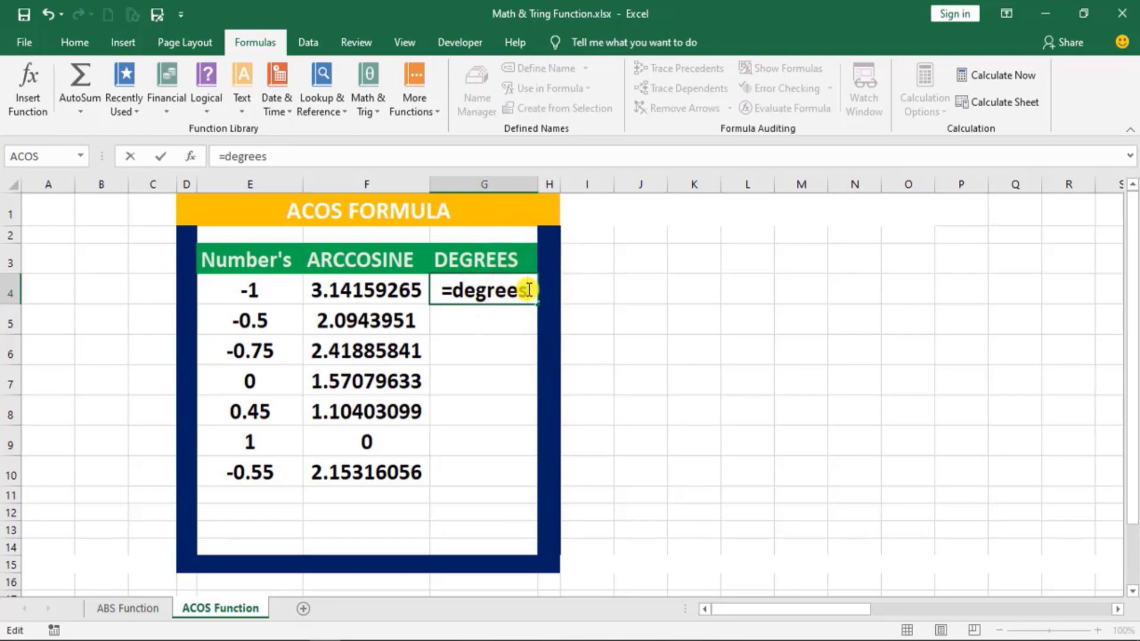
text(()
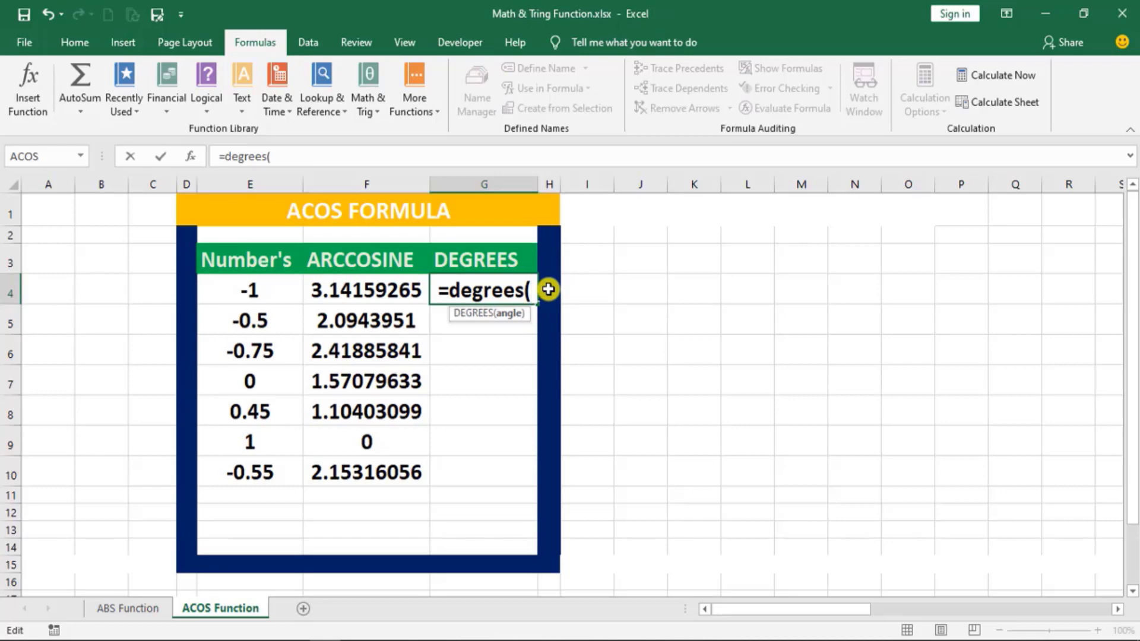
text(aco)
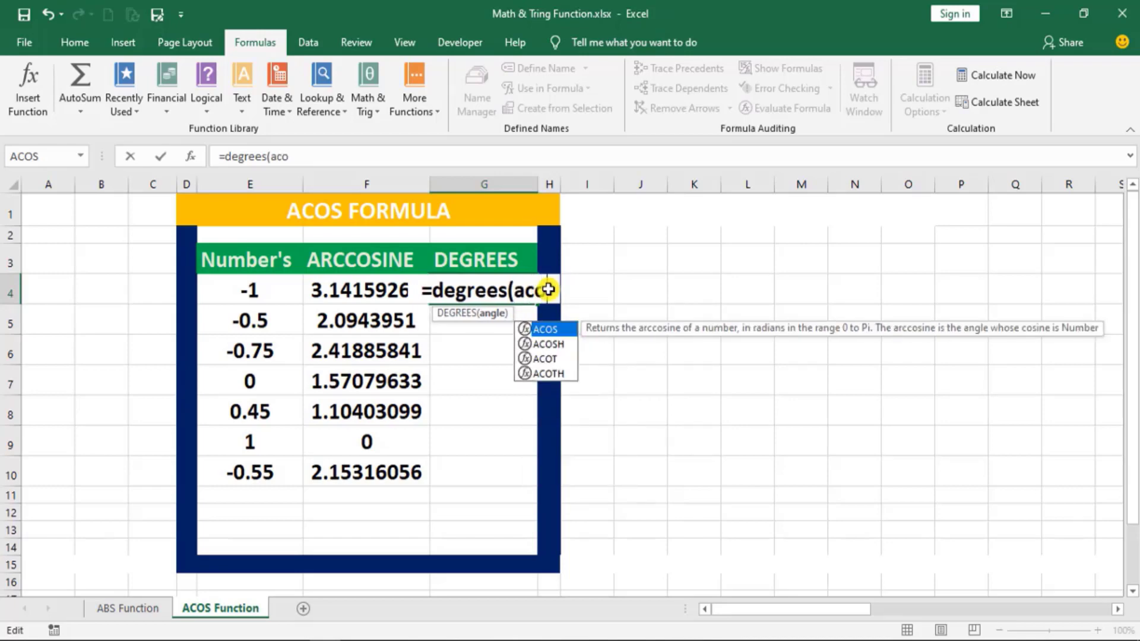
text(s)
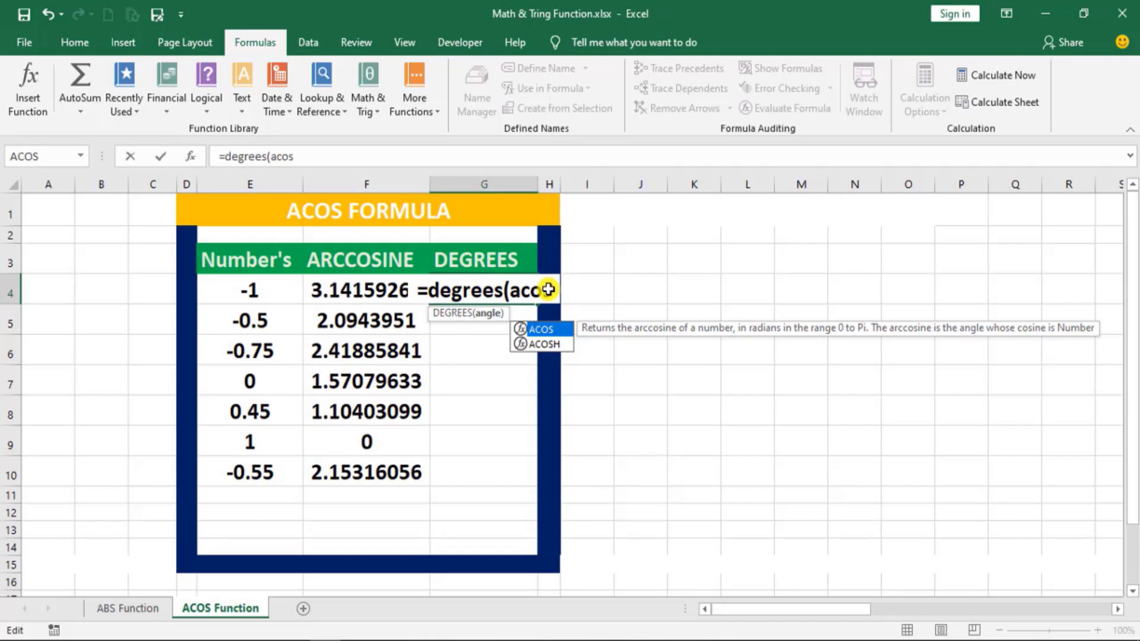
text(()
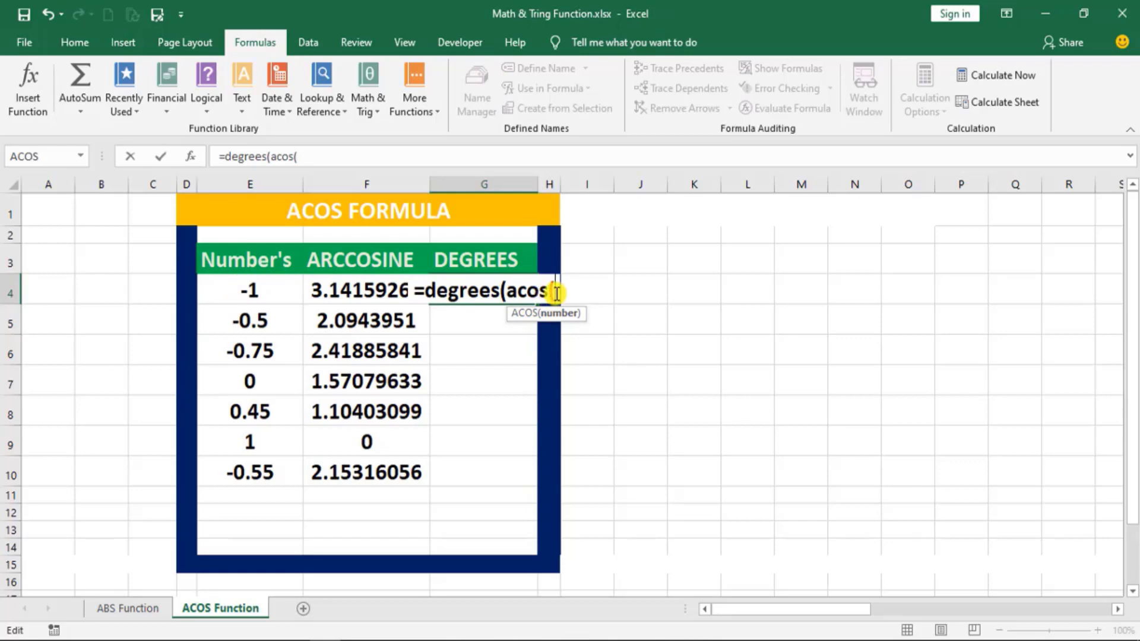
text(-1)
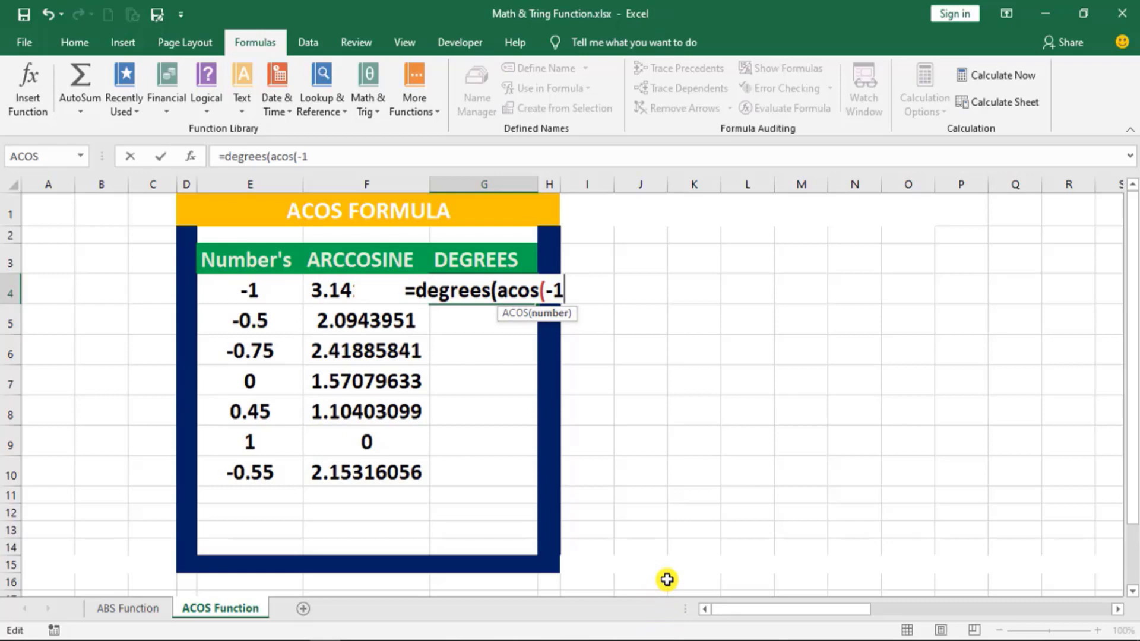
text())
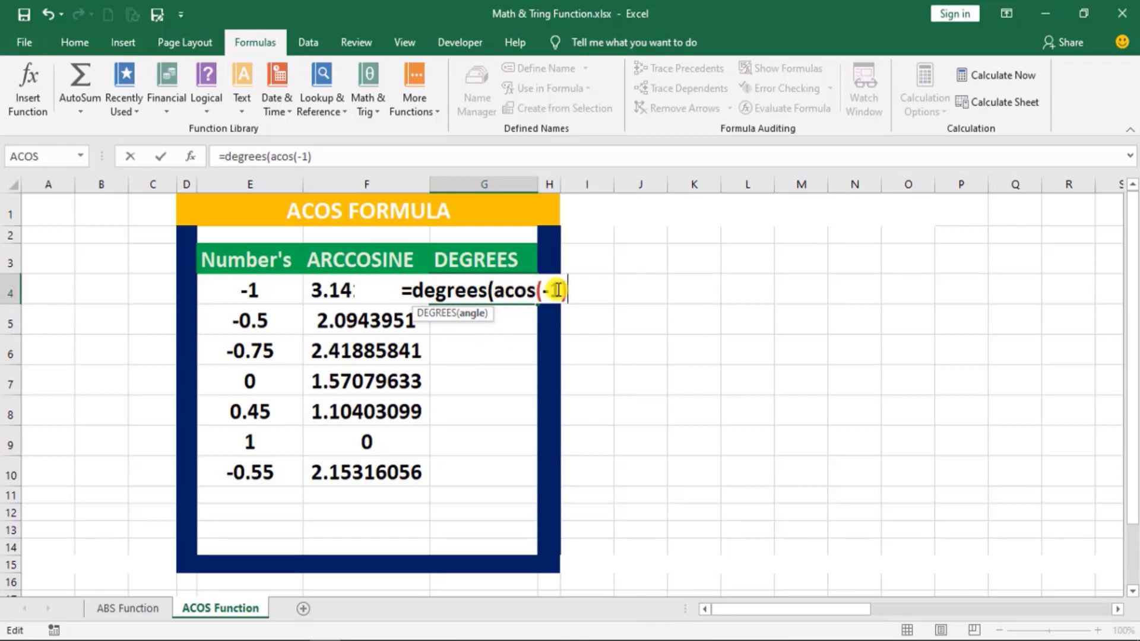
text())
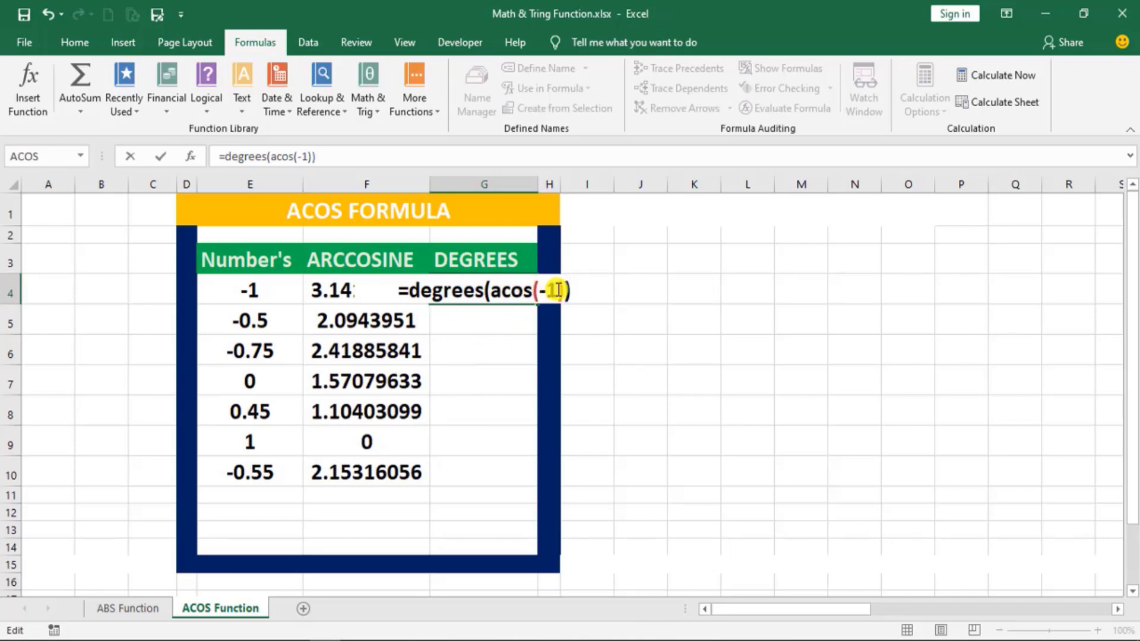
key(Return)
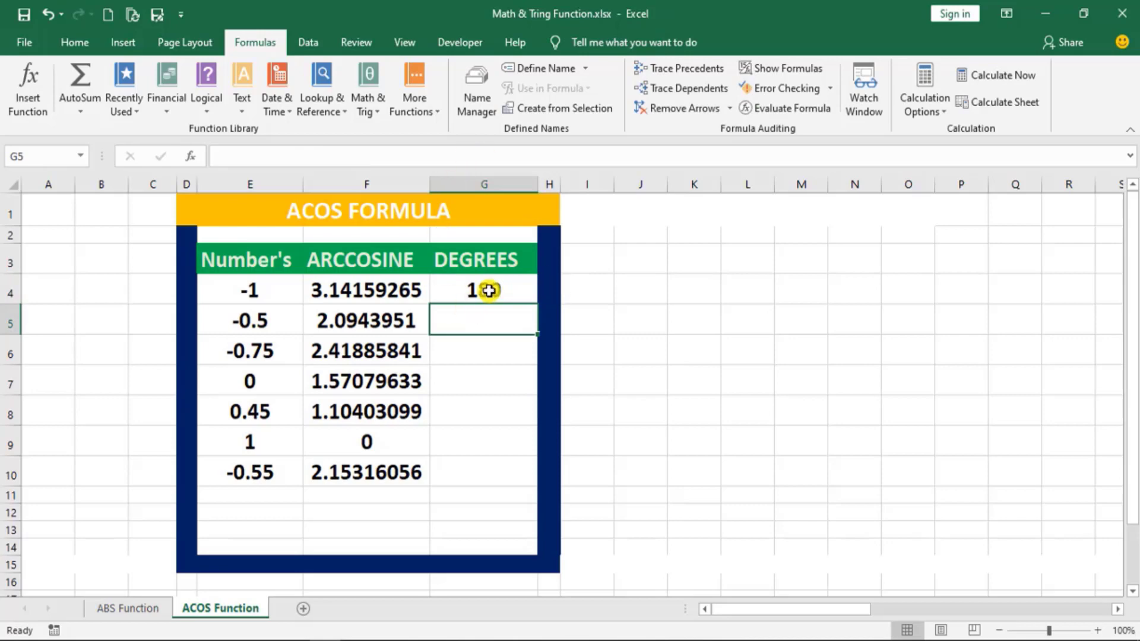
Step: Copy G4's =DEGREES(ACOS(-1)) formula down through G10
click(485, 290)
click(485, 327)
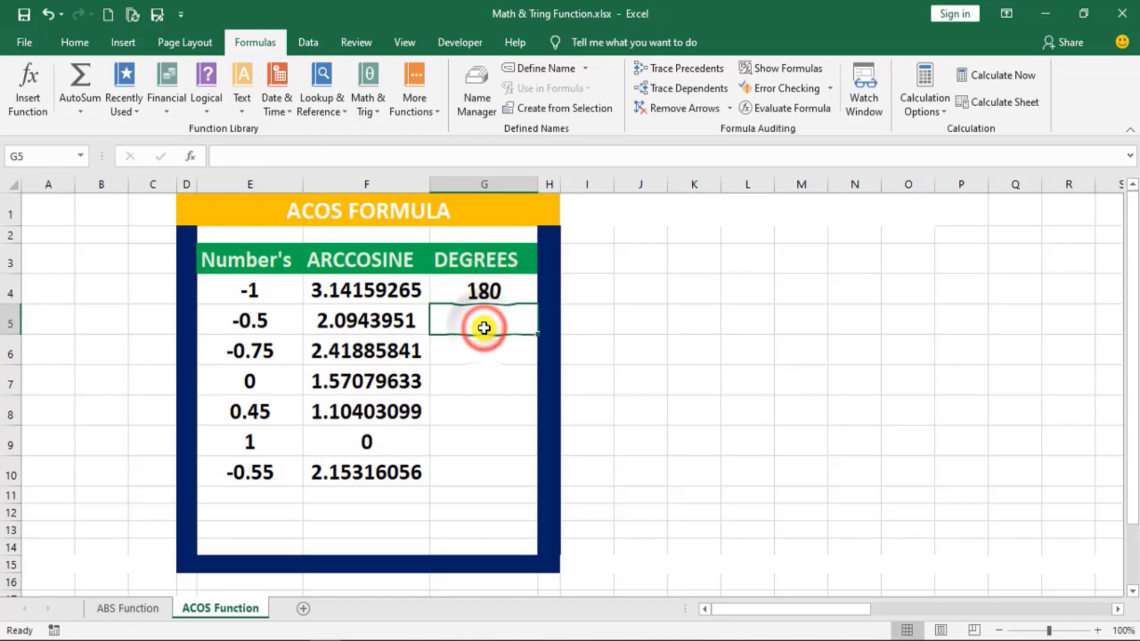
click(500, 289)
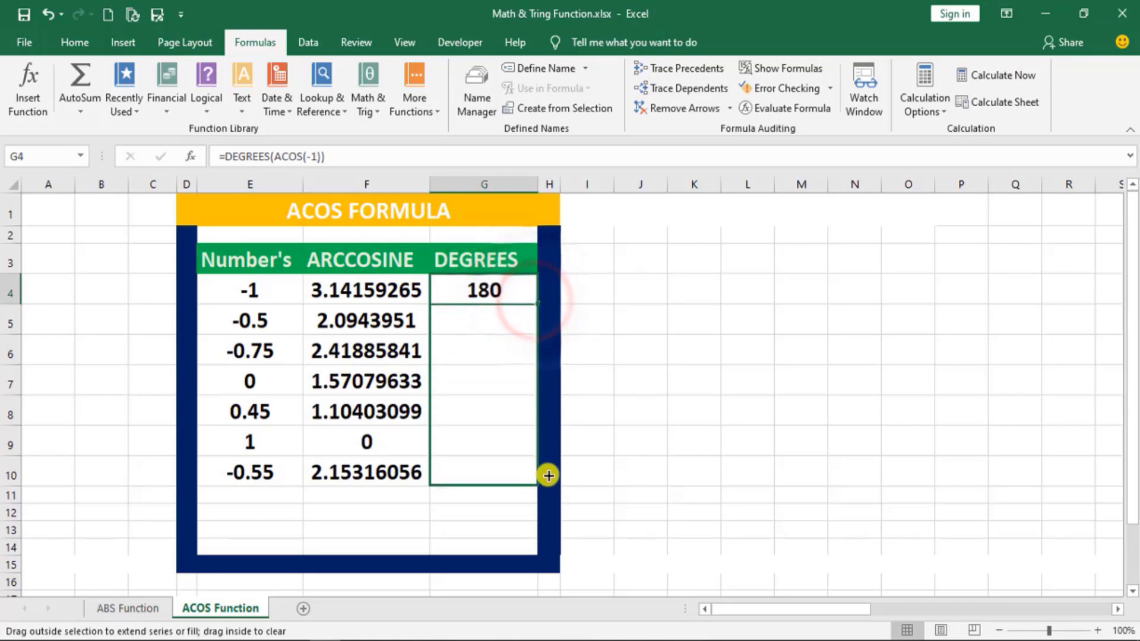
drag(535, 305, 545, 484)
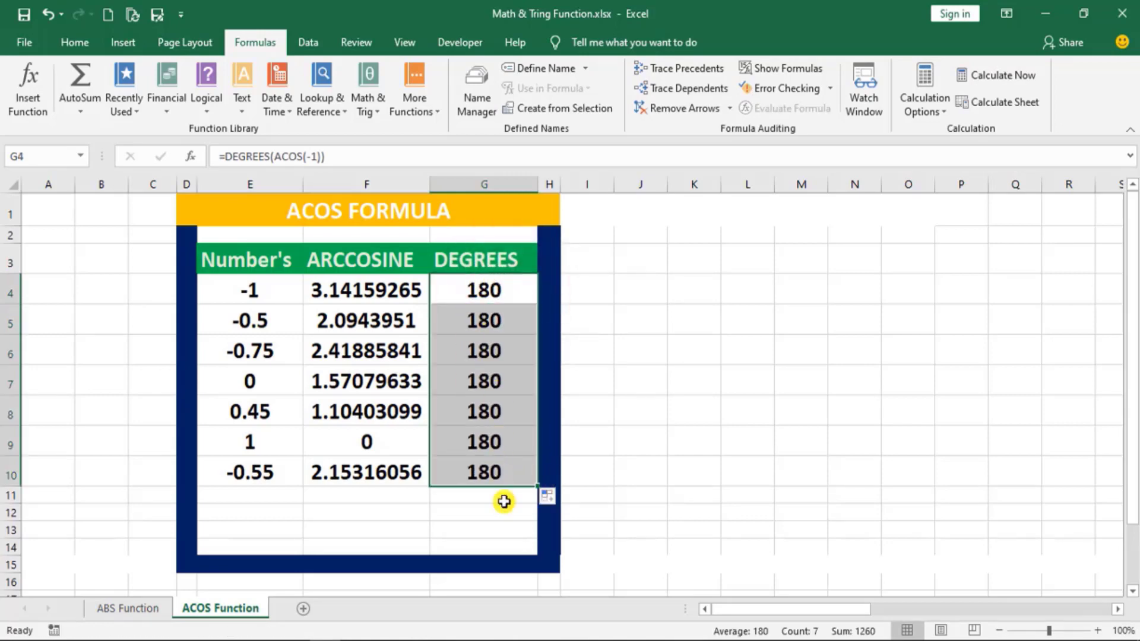
click(492, 289)
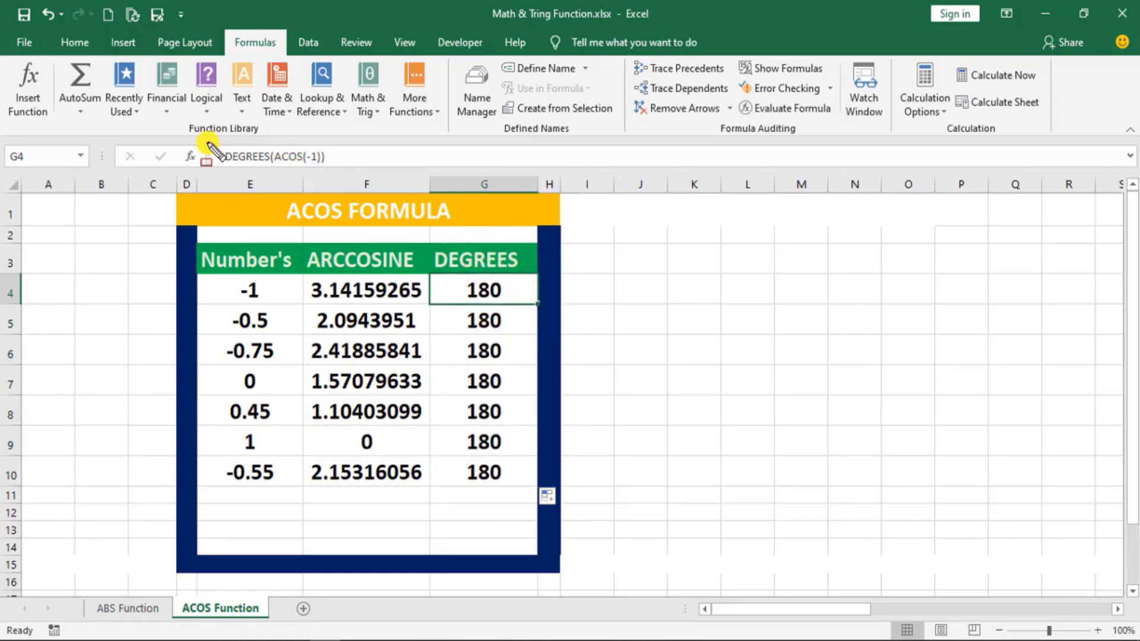
Step: Inspect the formula bar and check the copied formula in G5
drag(202, 141, 375, 169)
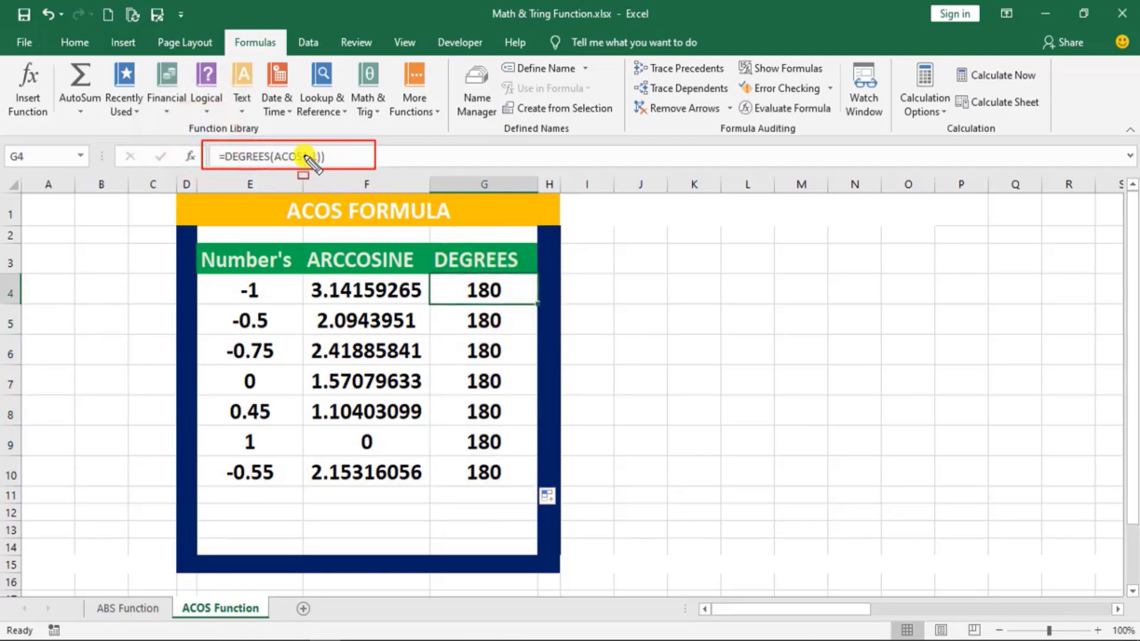
click(303, 148)
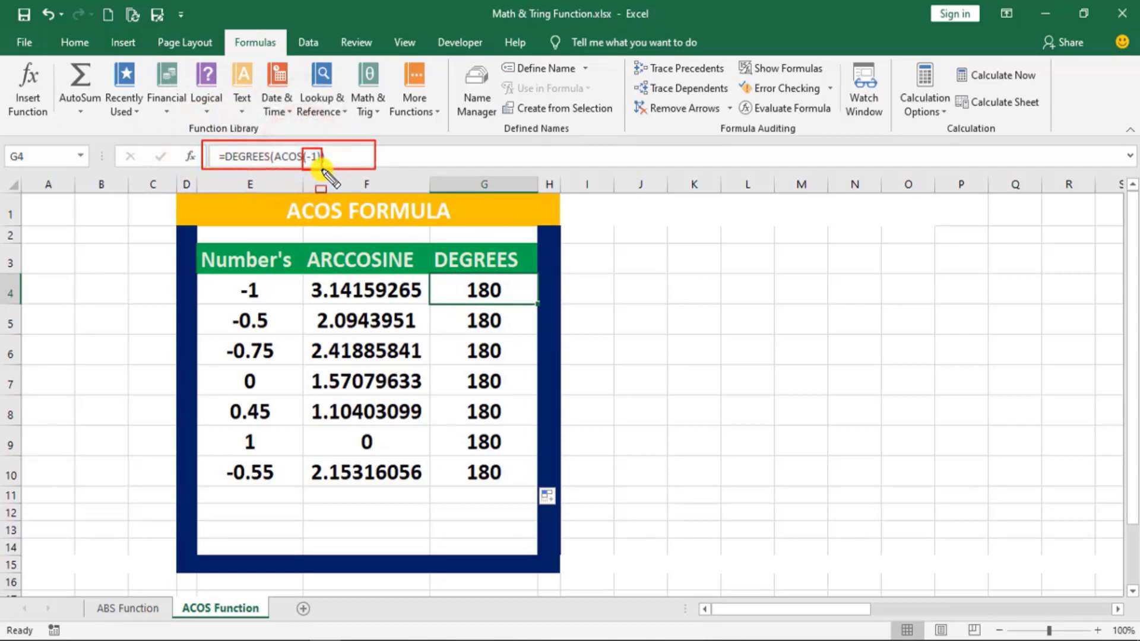
key(Escape)
click(498, 319)
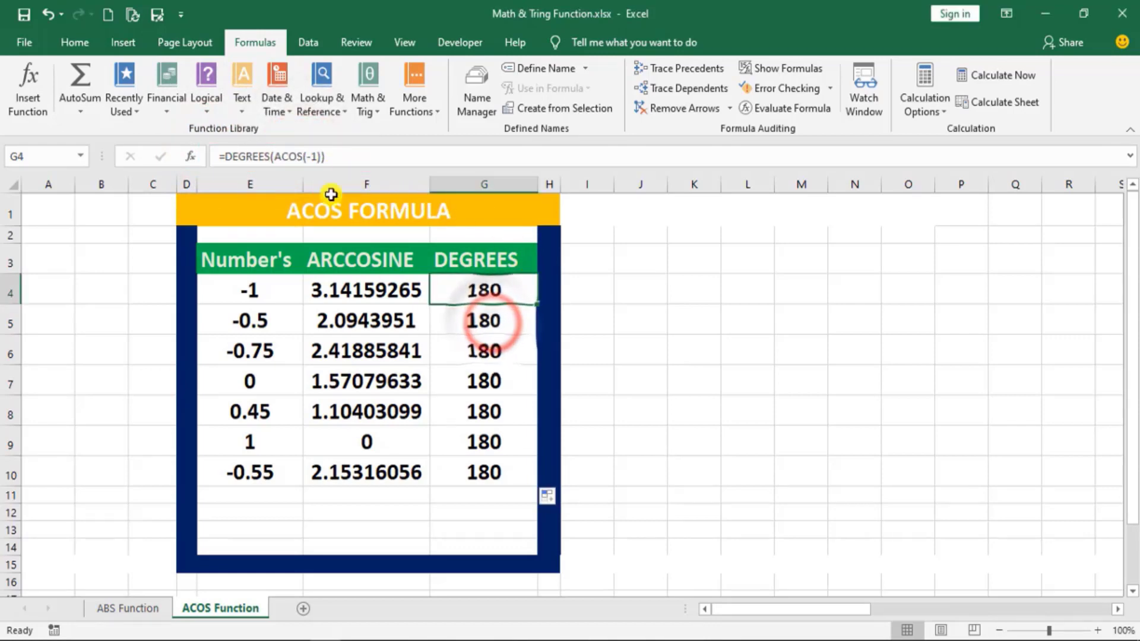
click(478, 321)
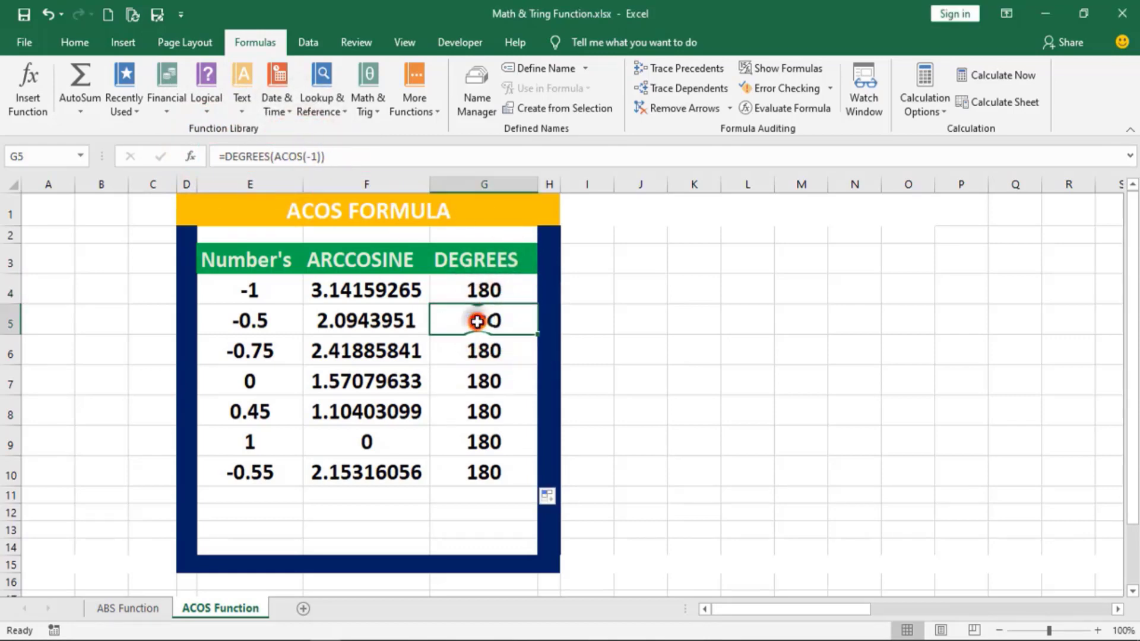
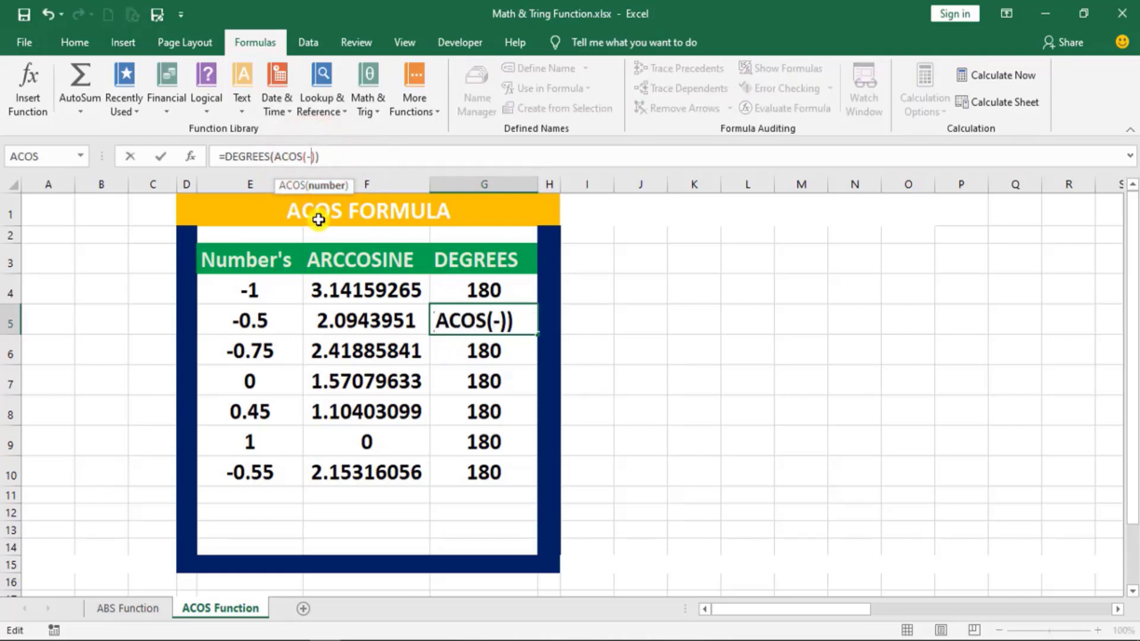
Step: Correct G5 to =DEGREES(ACOS(-0.5)), then select the DEGREES range G4:G10
text(0.5)
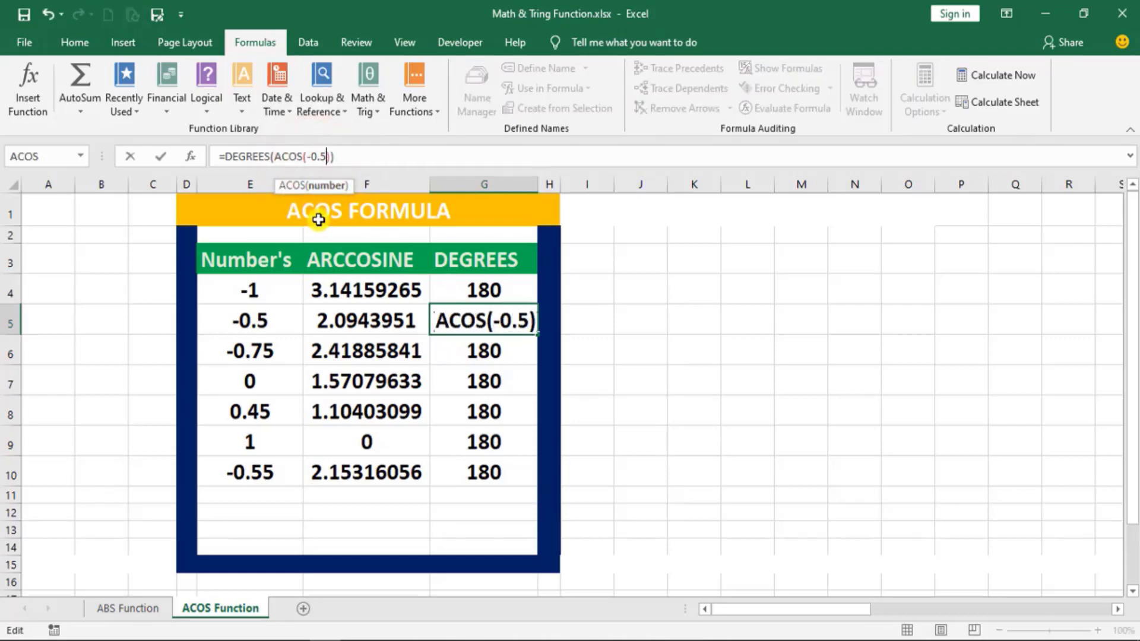
key(Return)
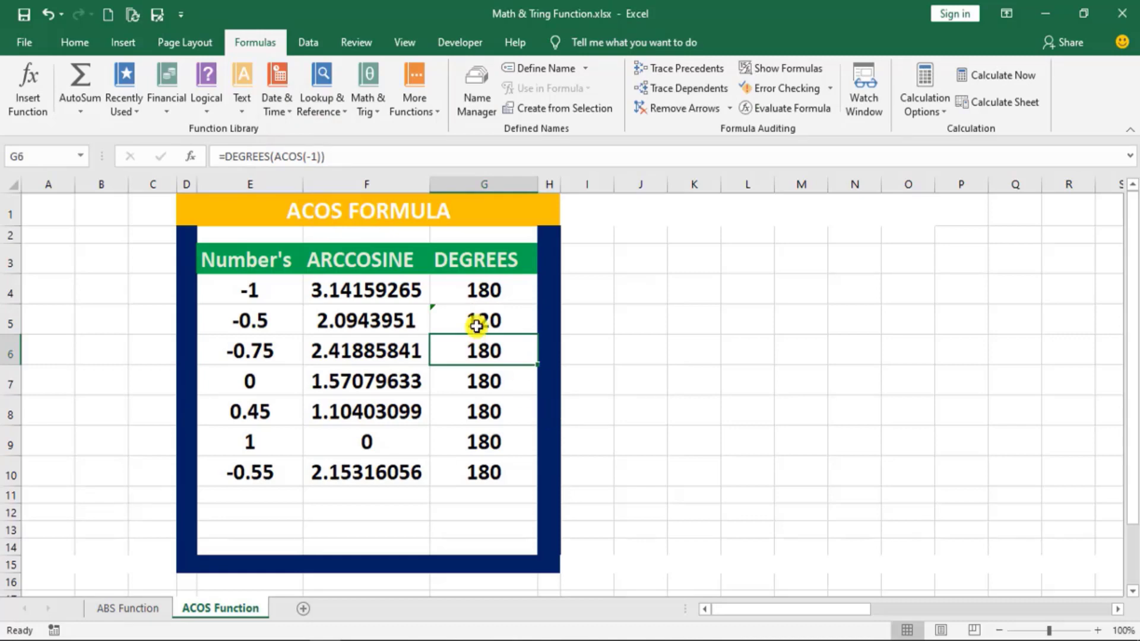
click(488, 355)
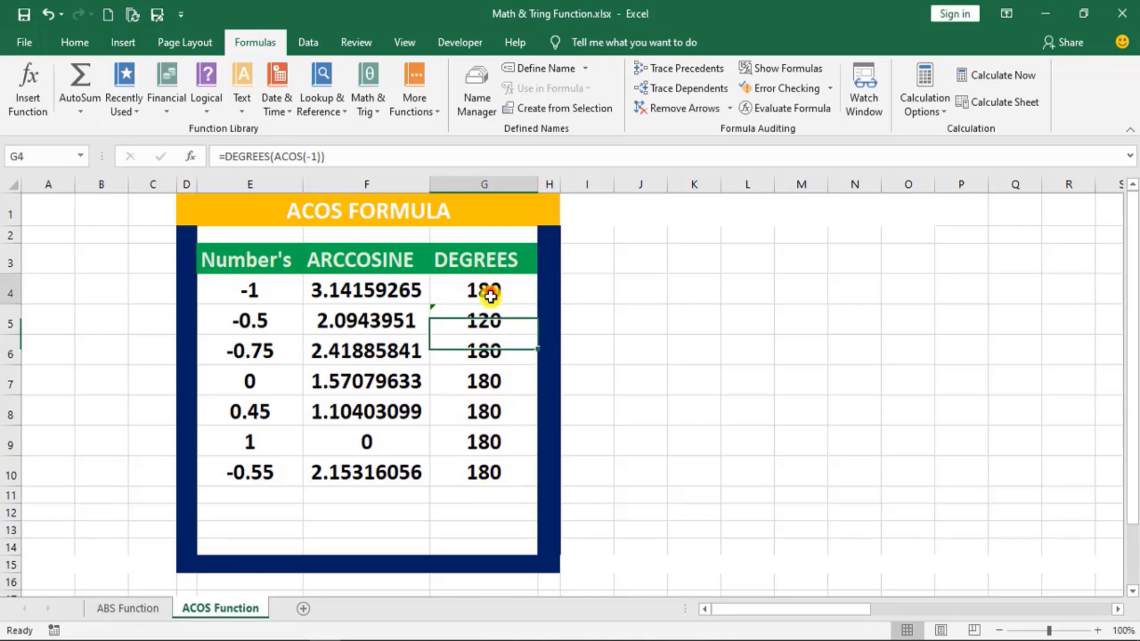
drag(485, 290, 495, 471)
Step: Clear G4:G10 and enter =DEGREES(F4) in G4 so it shows 180
key(Delete)
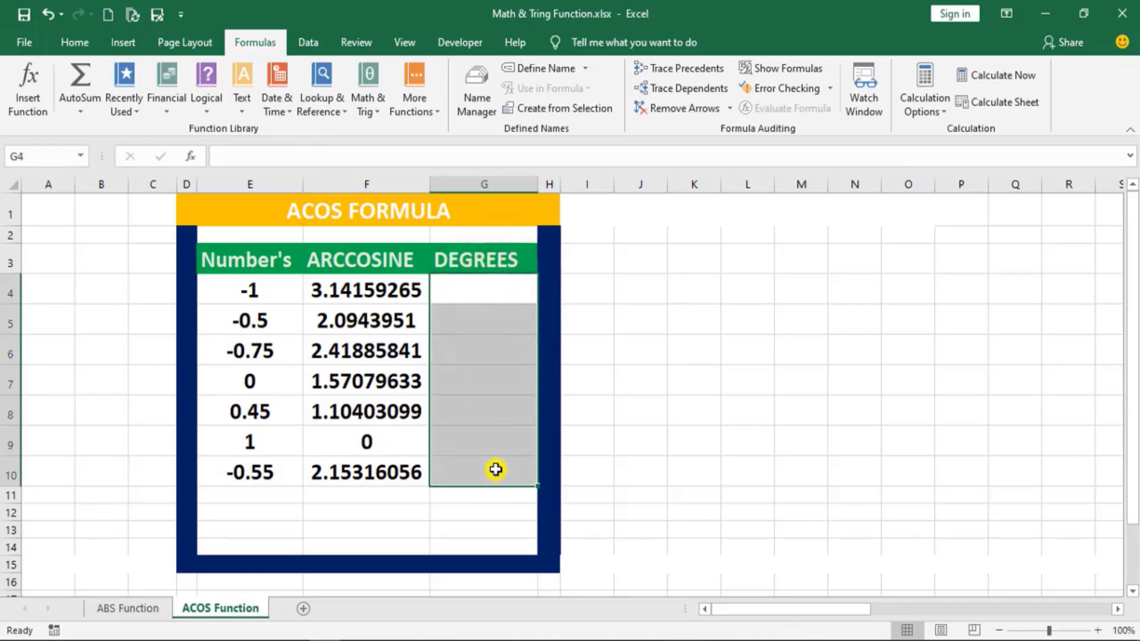
click(484, 291)
text(=)
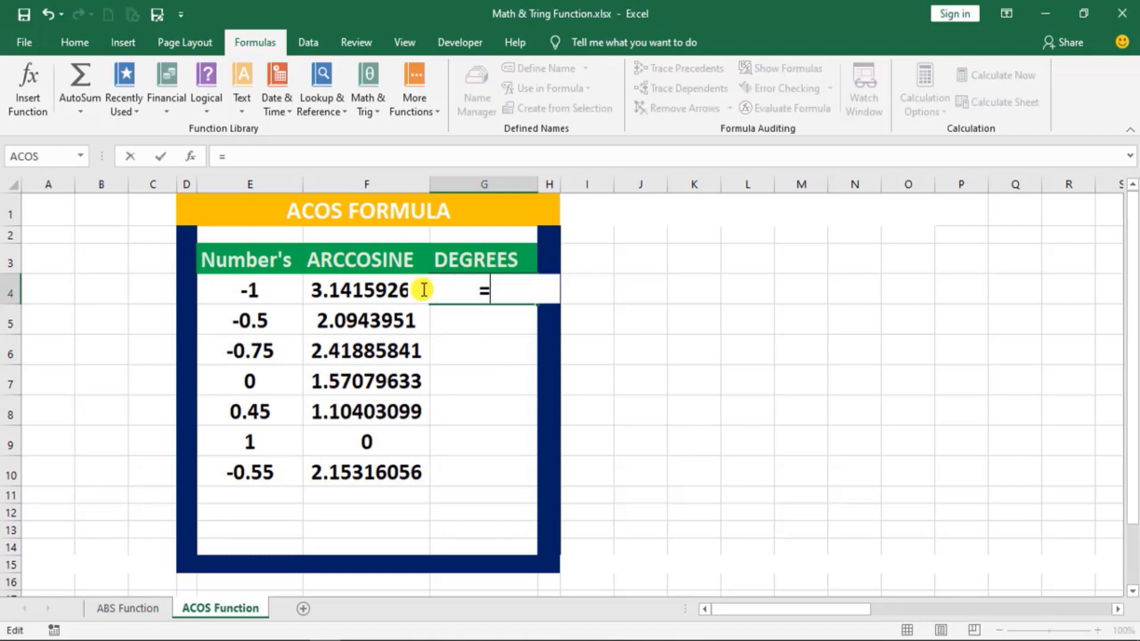
text(DE)
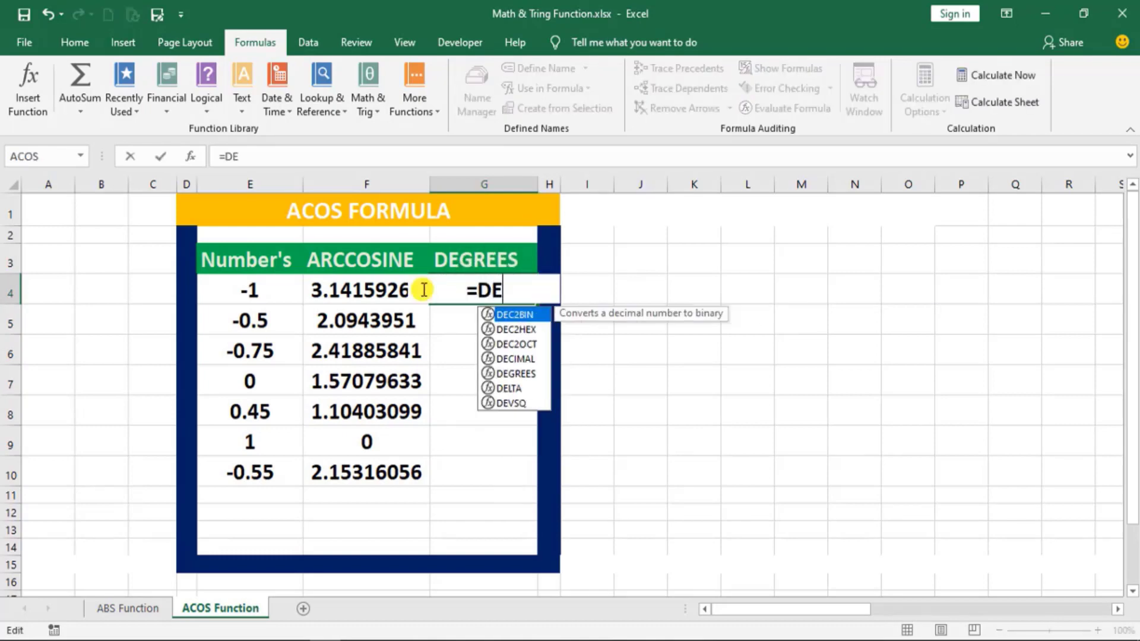
text(G)
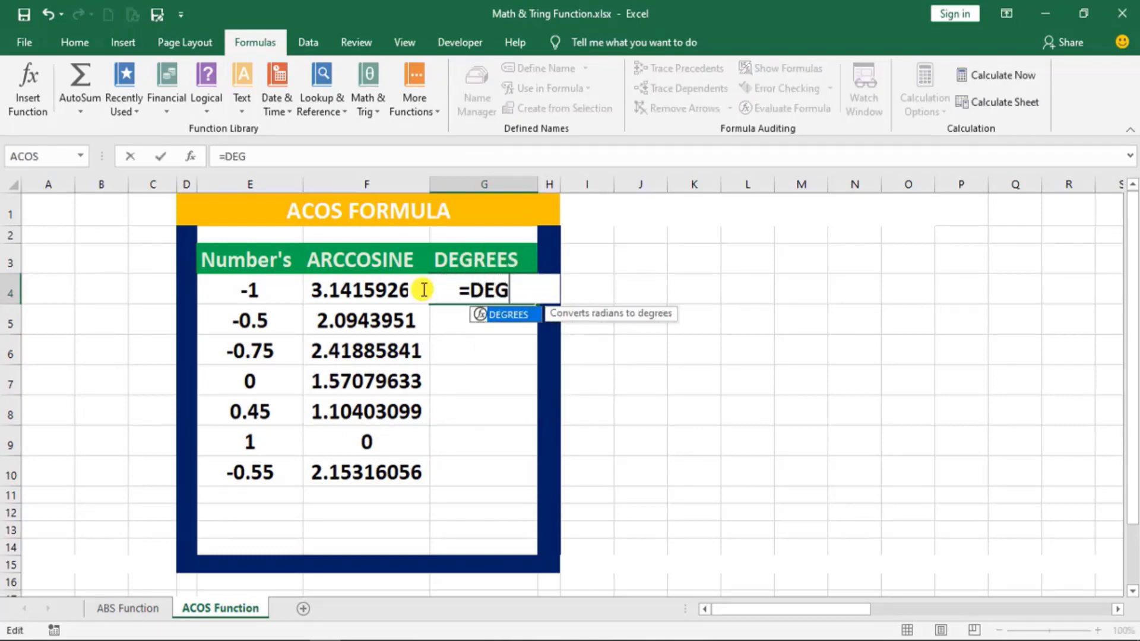
double_click(511, 314)
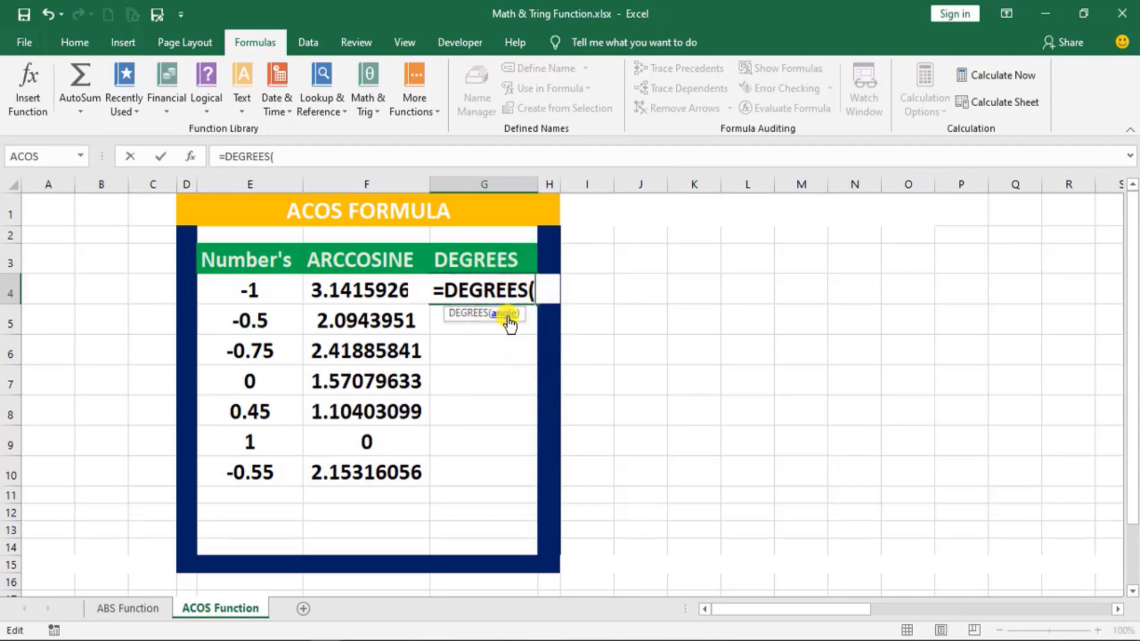
click(360, 304)
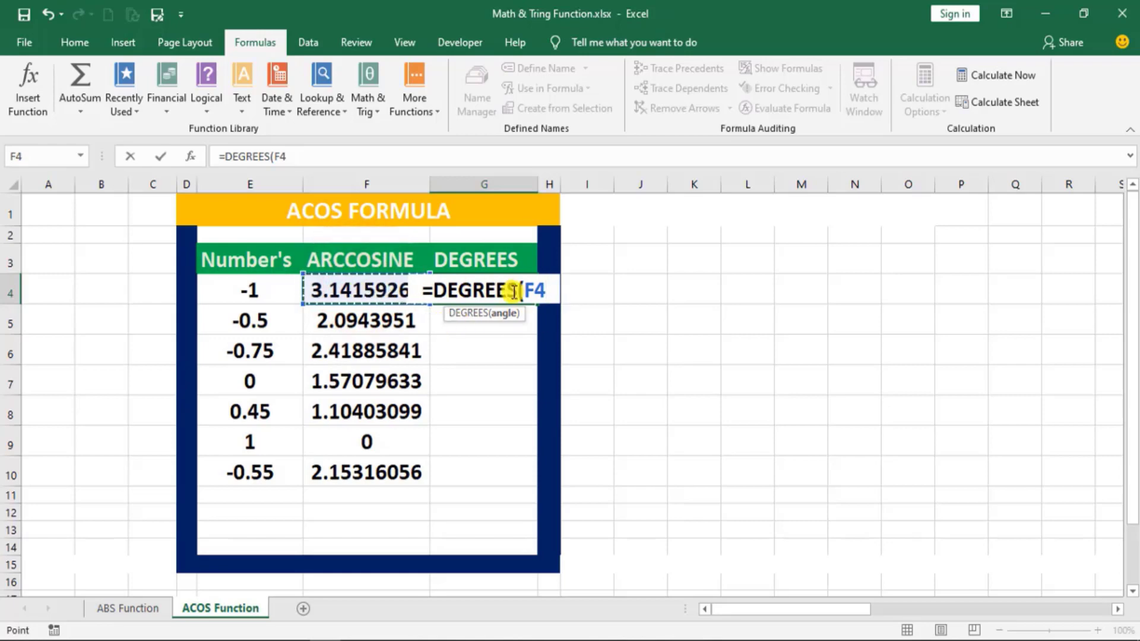
text())
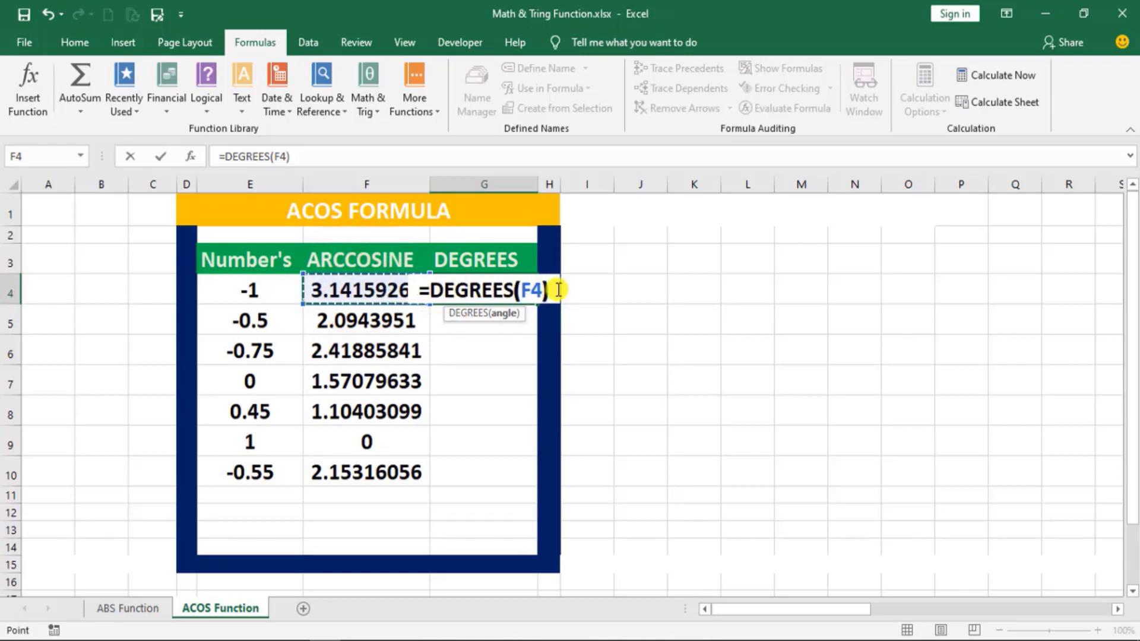
key(Return)
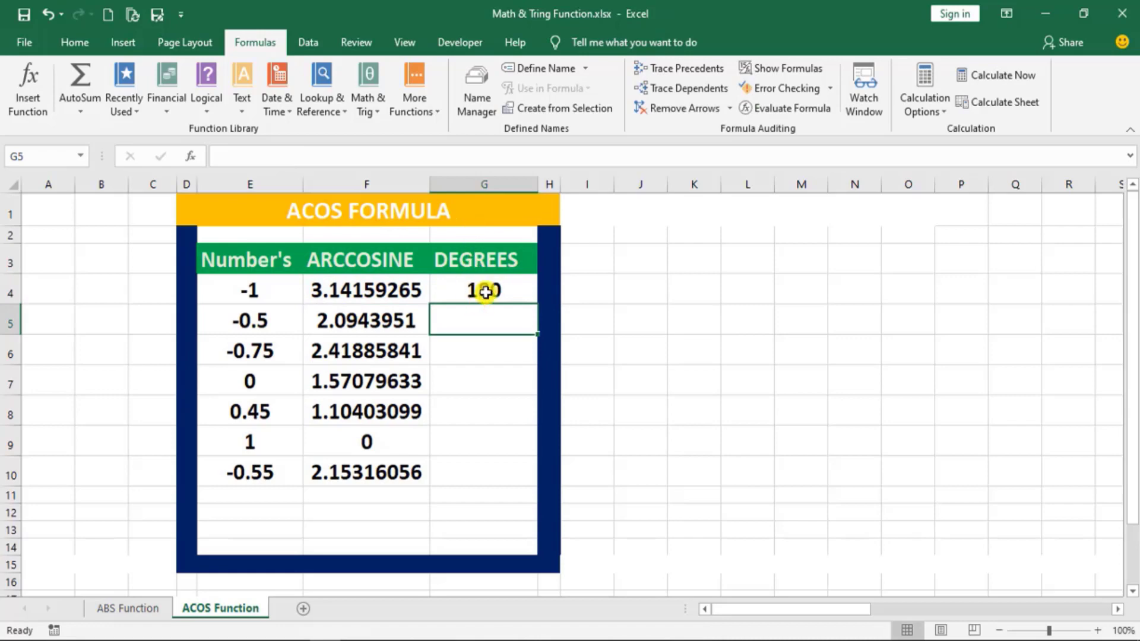
click(486, 291)
Step: Fill the G4 DEGREES formula down to G10, giving 120, 138.5904, 90, 63.25632, 0 and 123.367
mouse_move(538, 304)
mouse_down()
mouse_move(545, 442)
mouse_move(535, 479)
mouse_move(526, 474)
mouse_up()
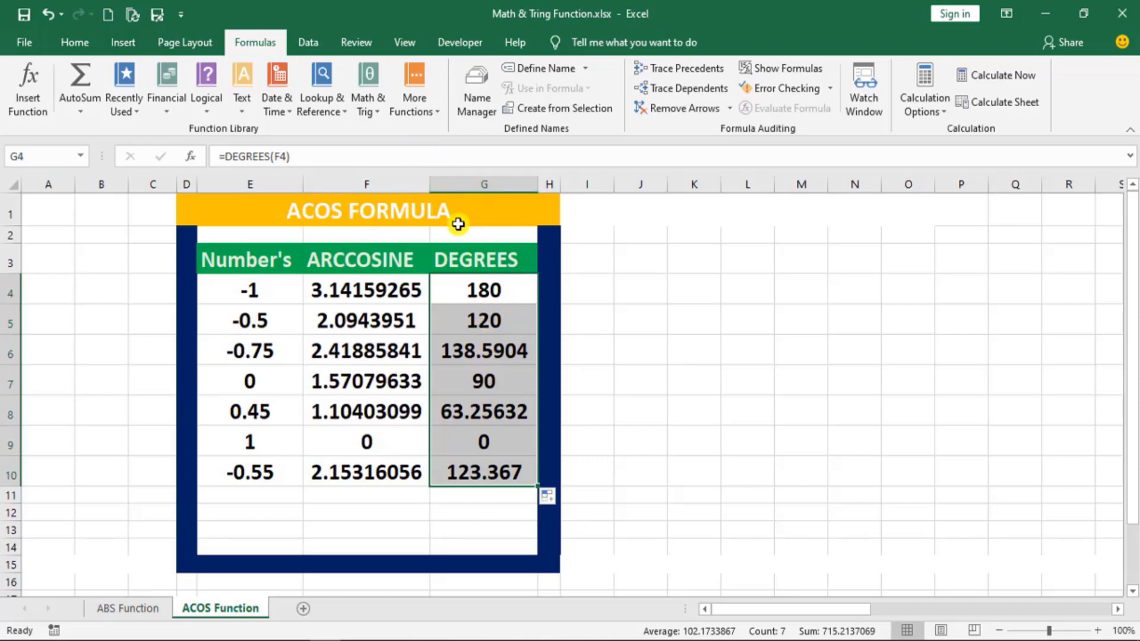
Step: Deselect the filled DEGREES range by clicking an empty cell
click(647, 343)
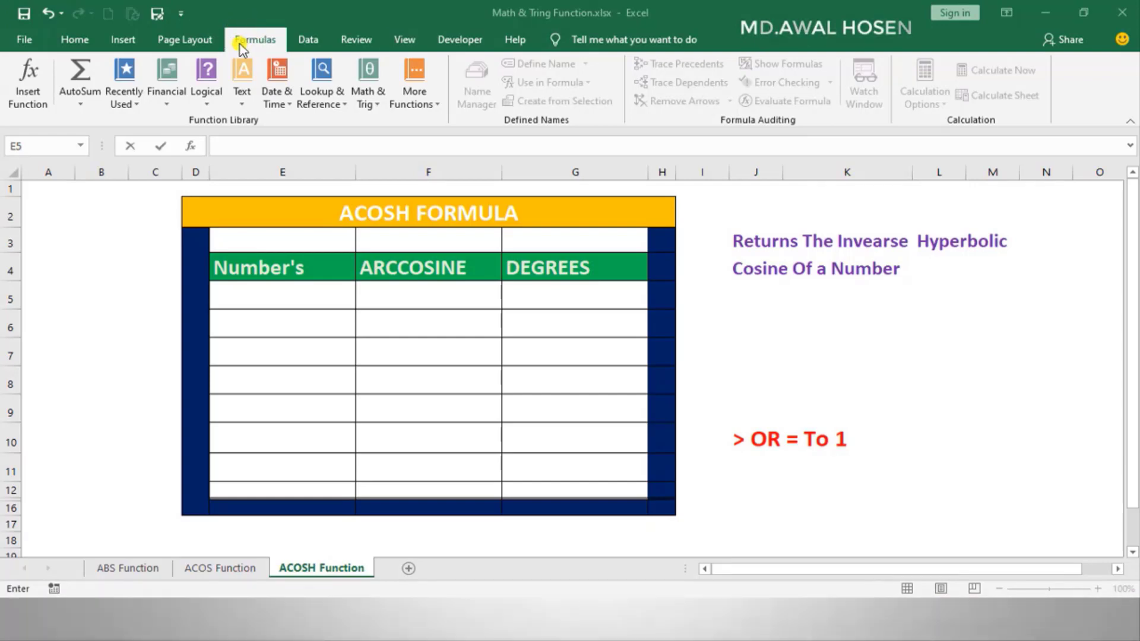
click(243, 42)
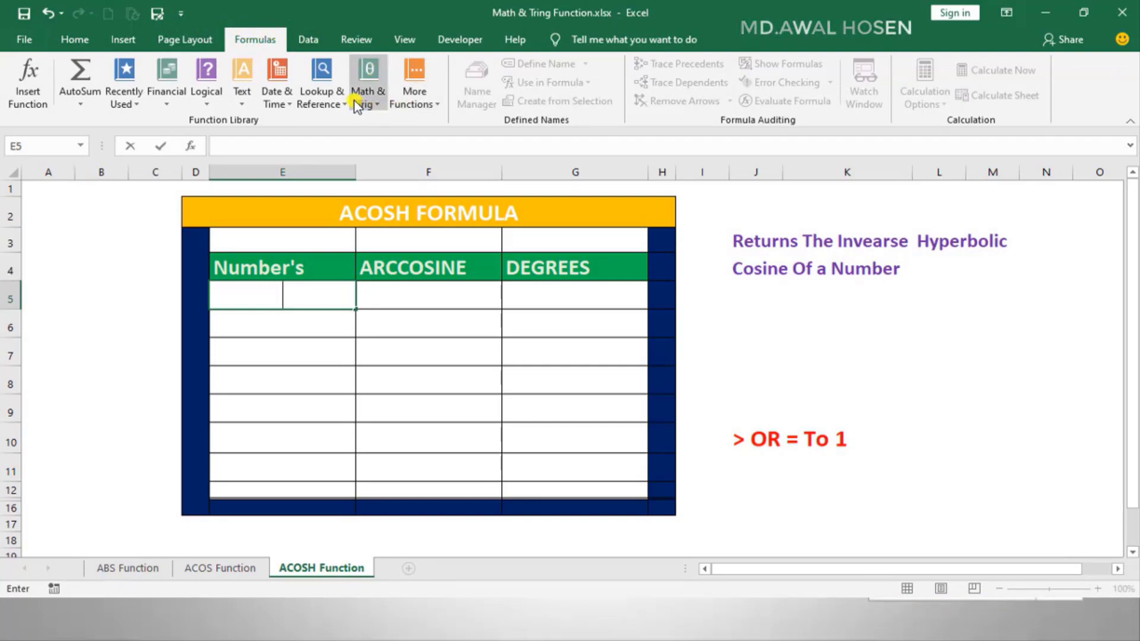
click(379, 112)
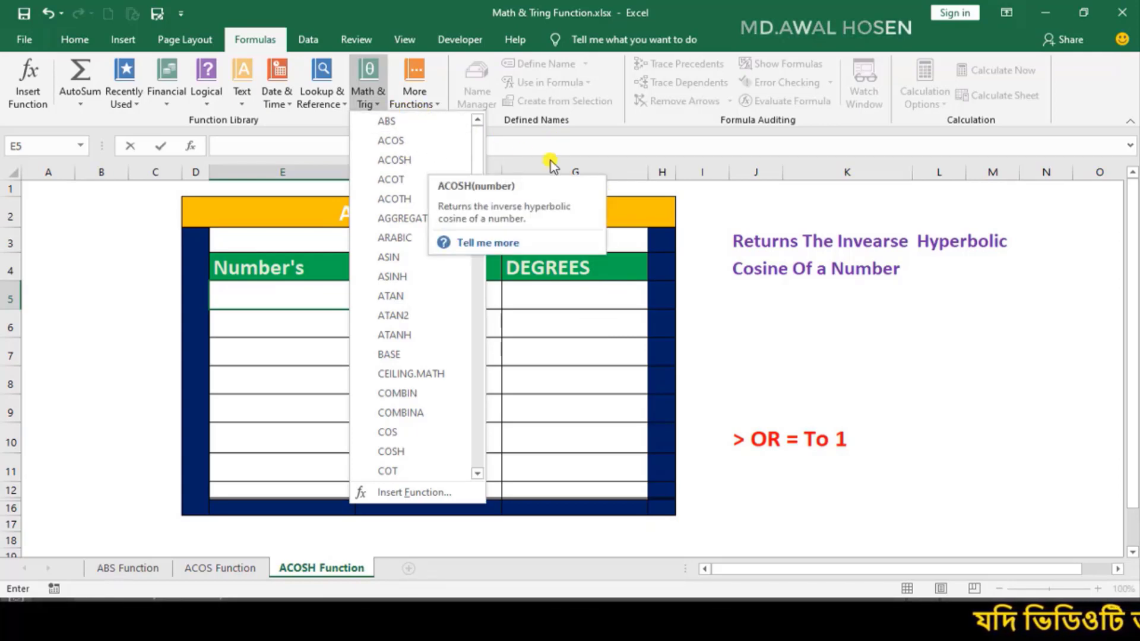
click(755, 334)
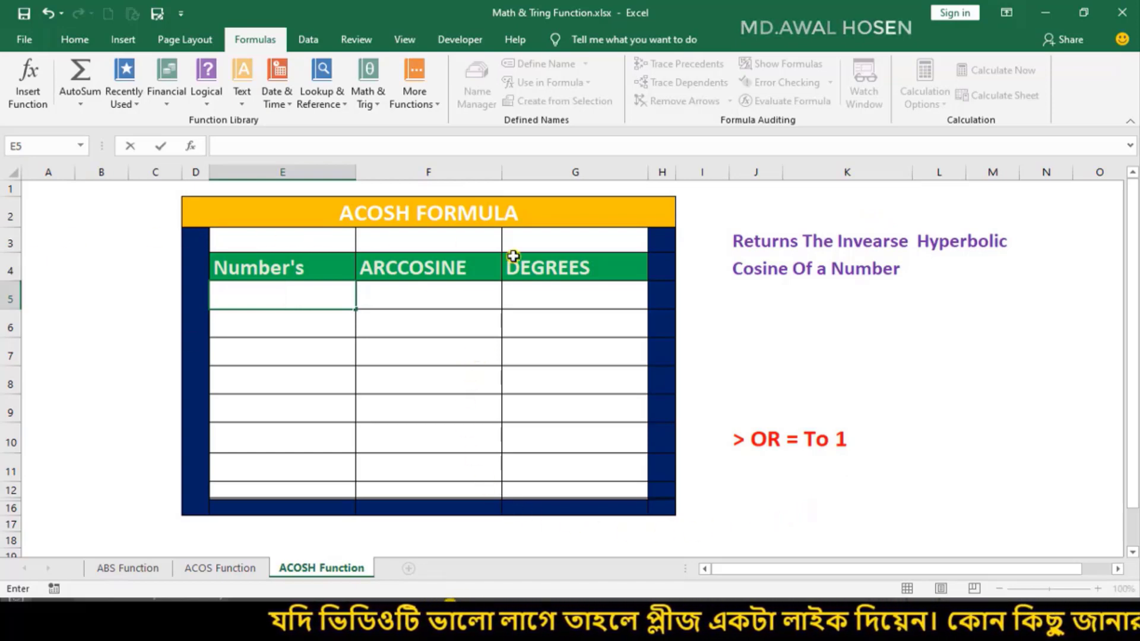
click(369, 102)
click(721, 236)
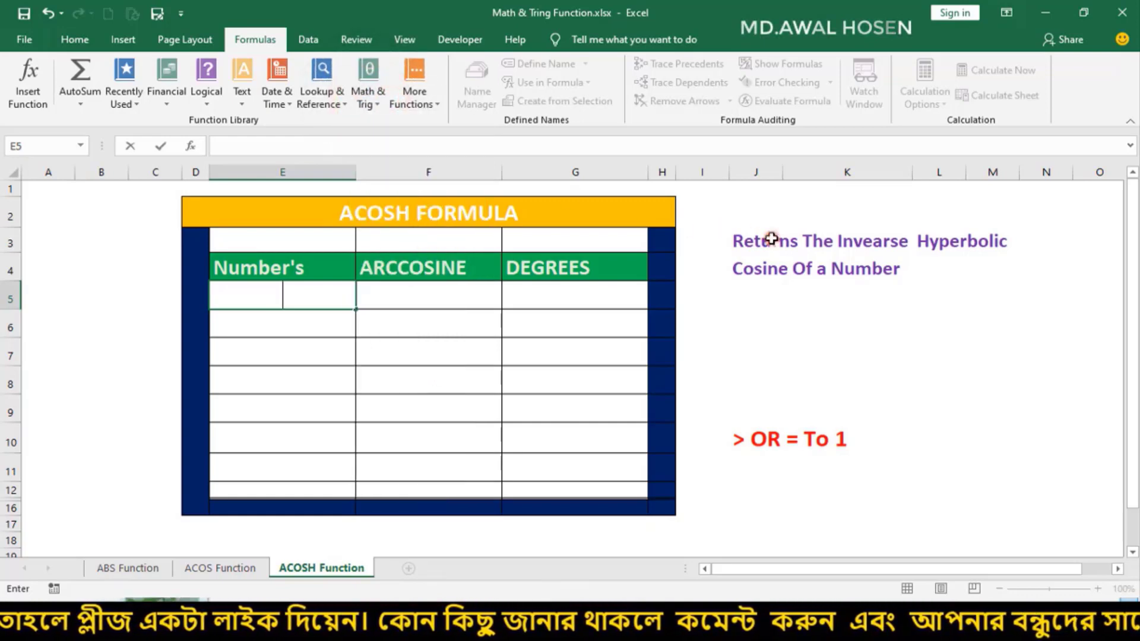
drag(720, 225, 1043, 294)
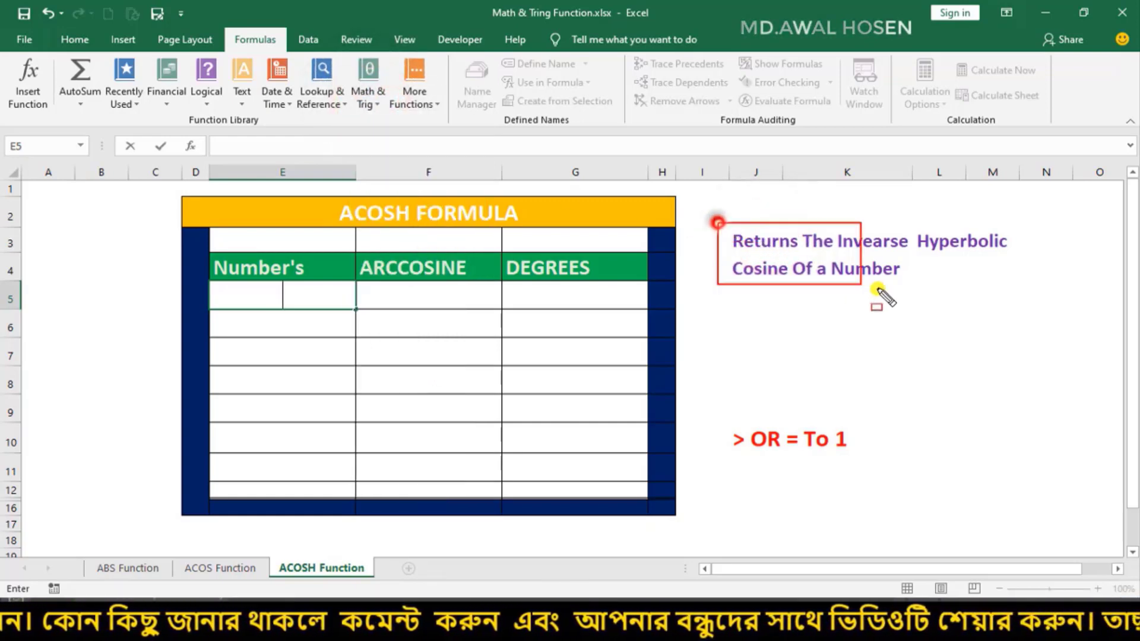
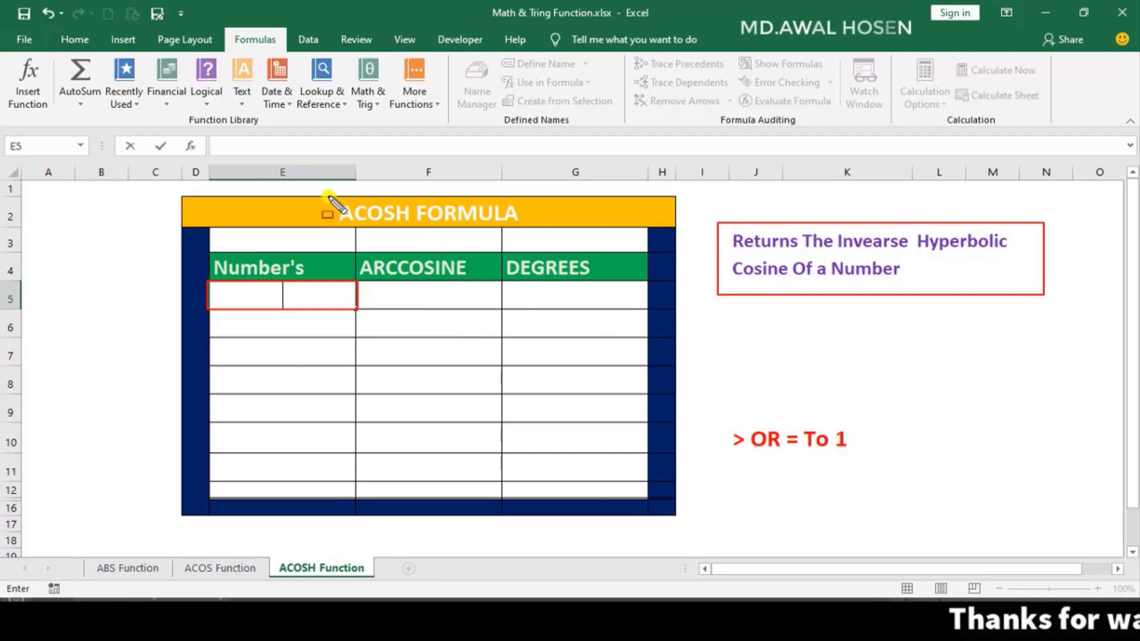
Step: Enter -1 as the first test number in cell E5
drag(329, 197, 528, 226)
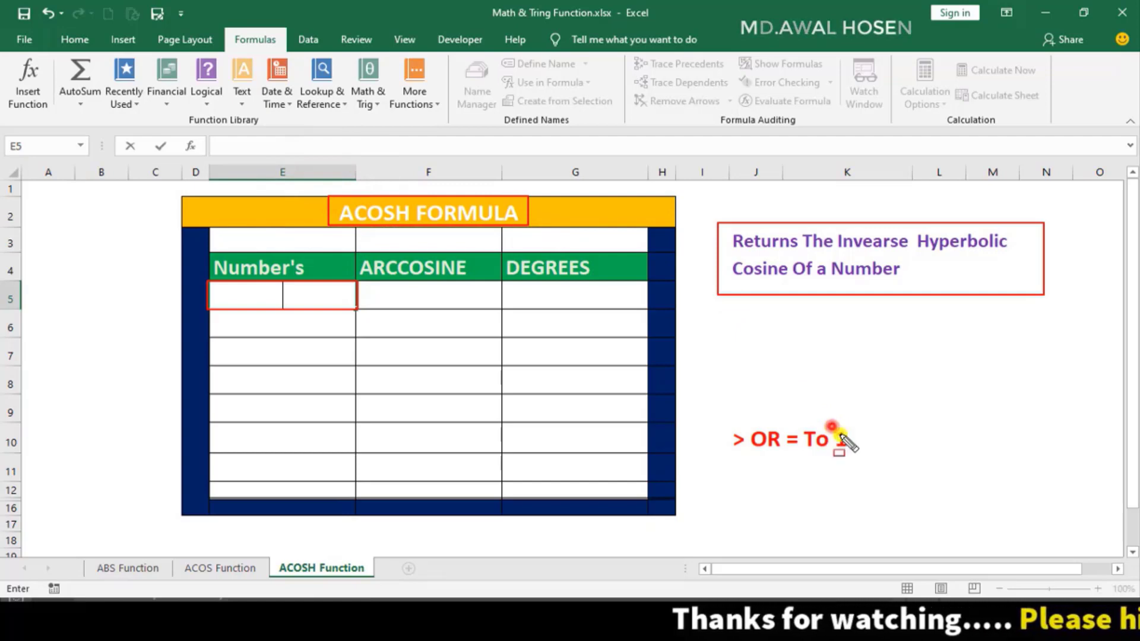
drag(832, 427, 855, 456)
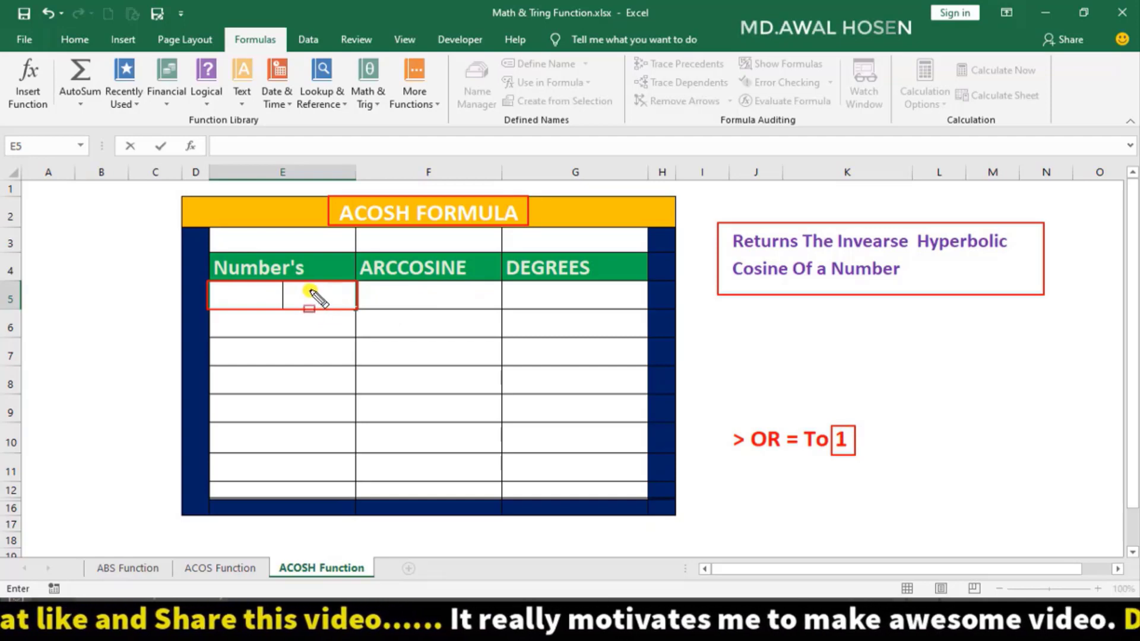
key(Escape)
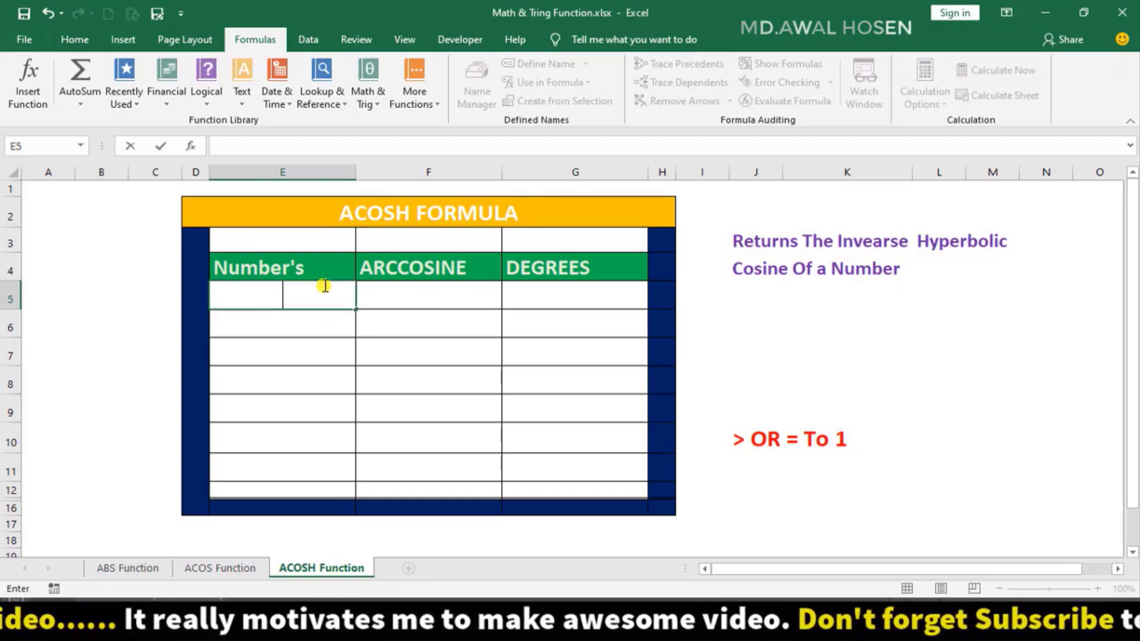
double_click(276, 295)
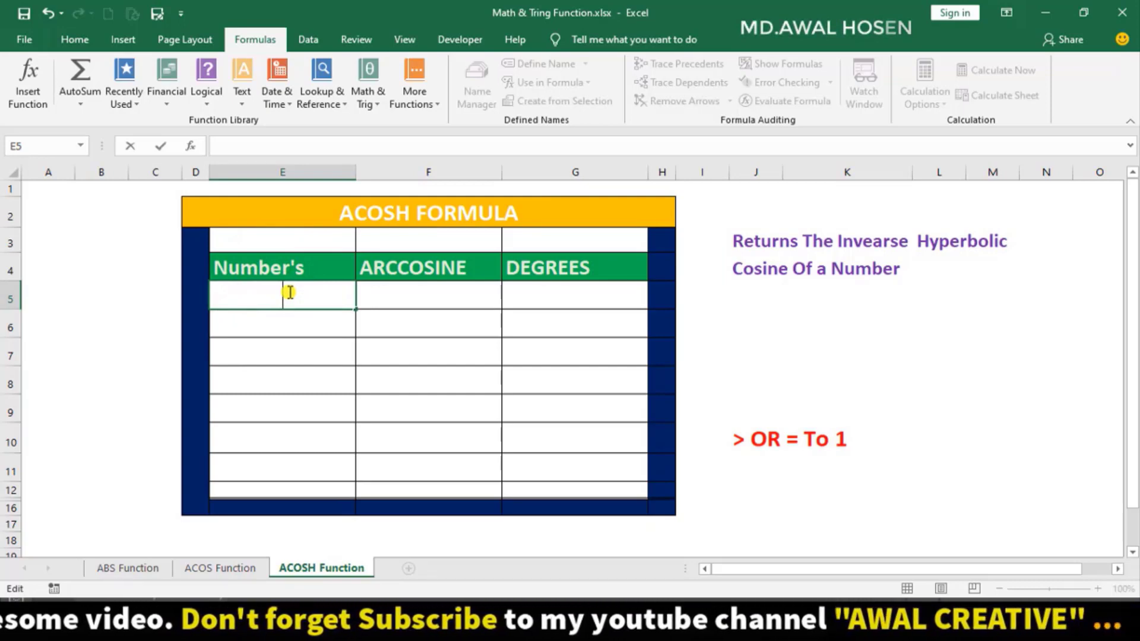
text(-1)
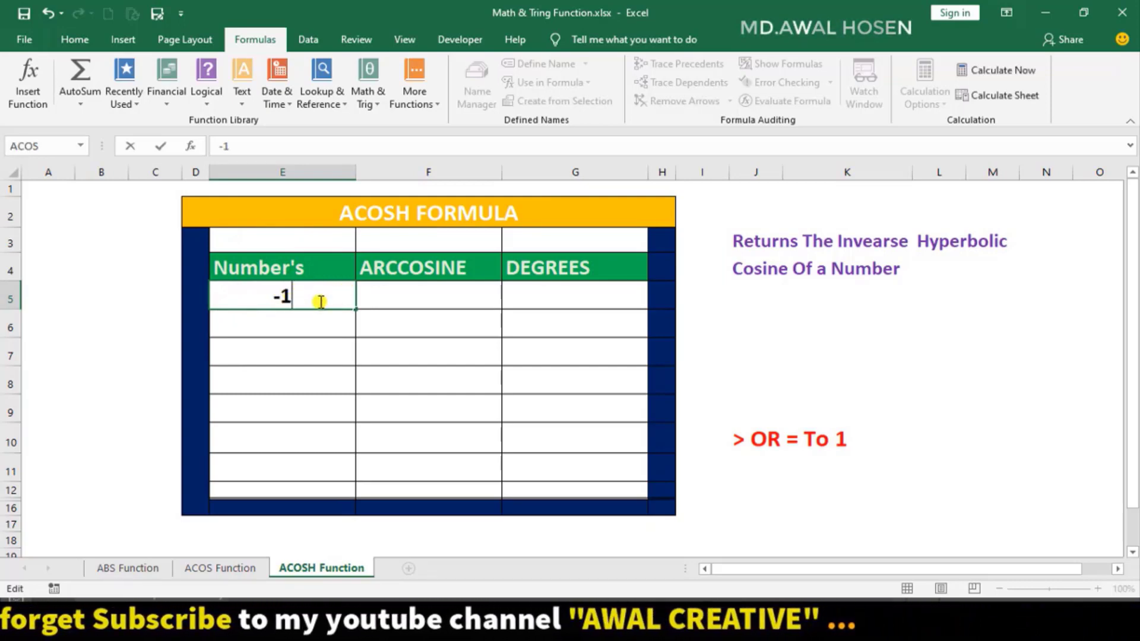
click(402, 295)
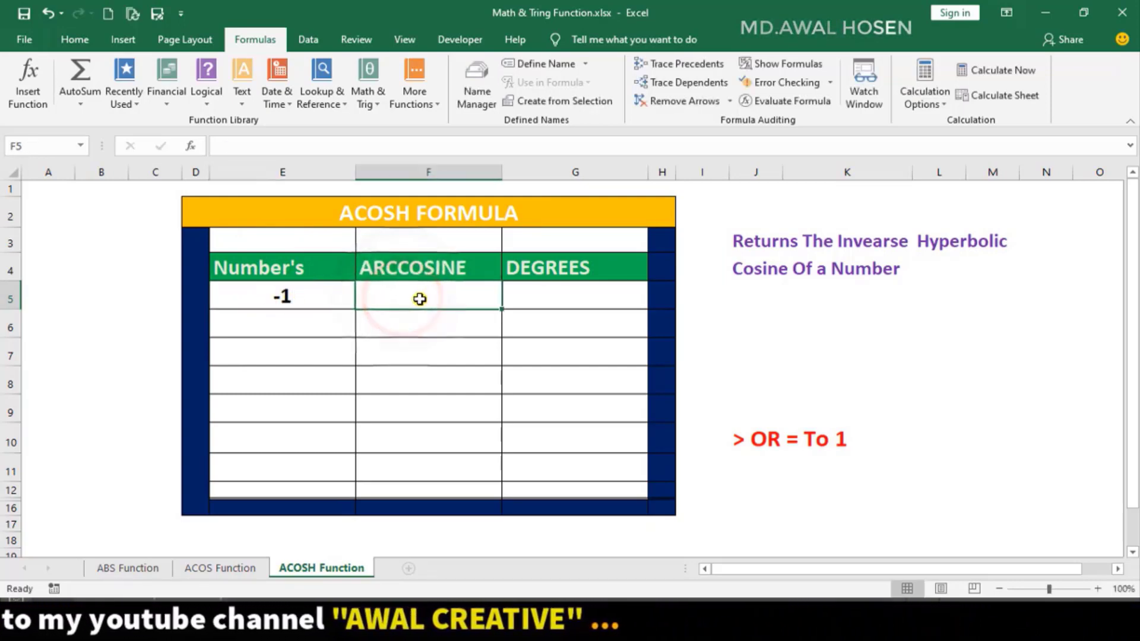
Step: Enter =ACOSH(E5) in F5, which returns #NUM!
text(=)
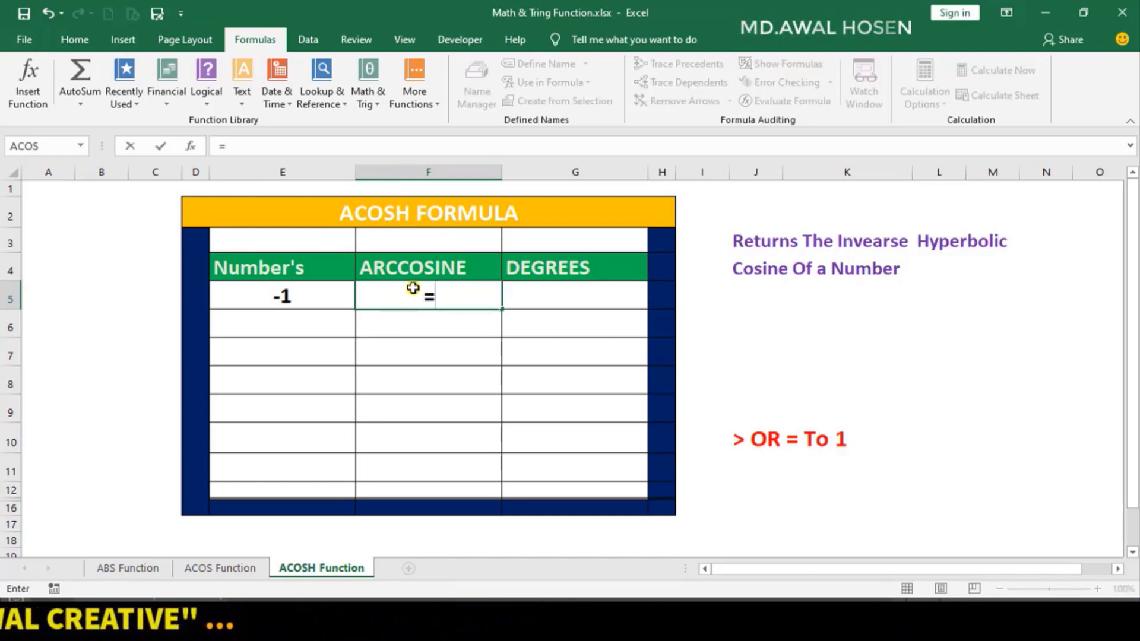
text(ac)
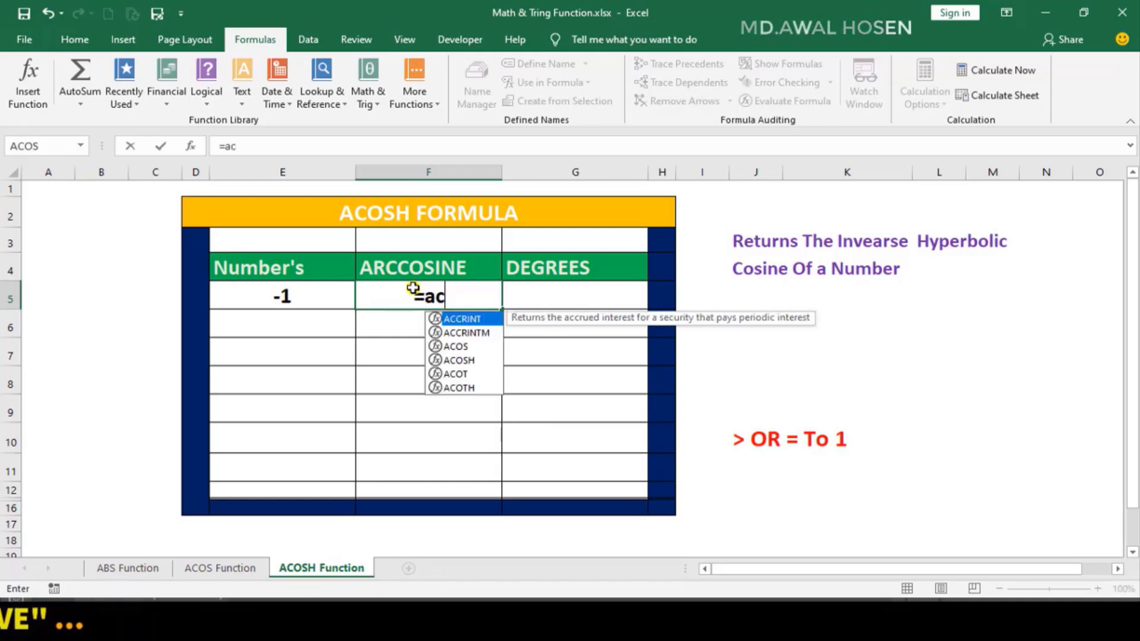
text(osh)
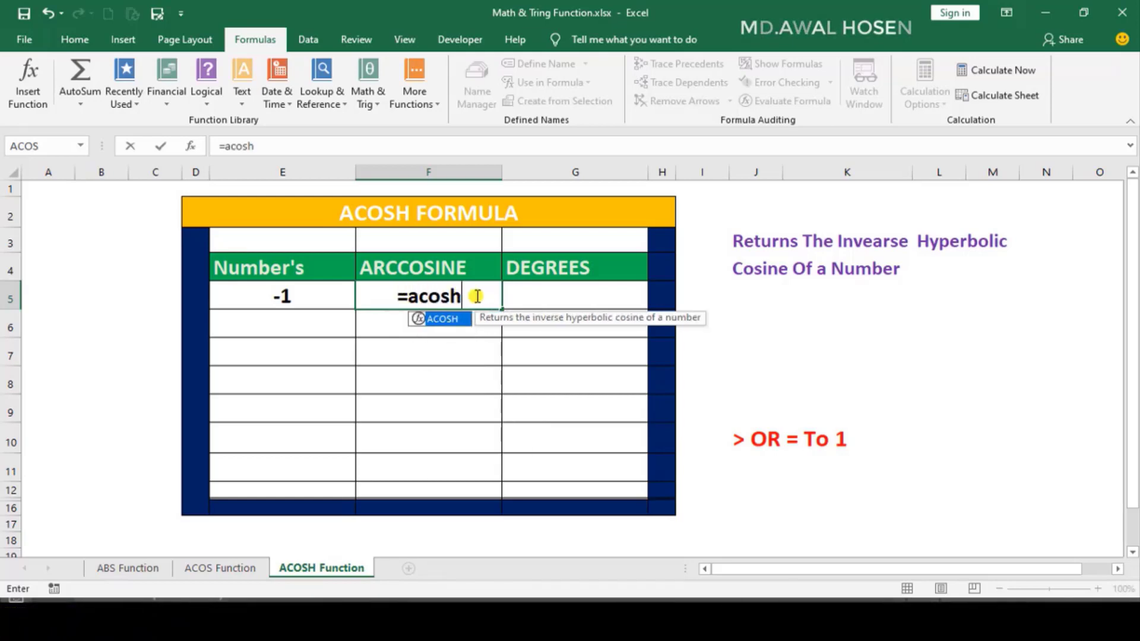
text(()
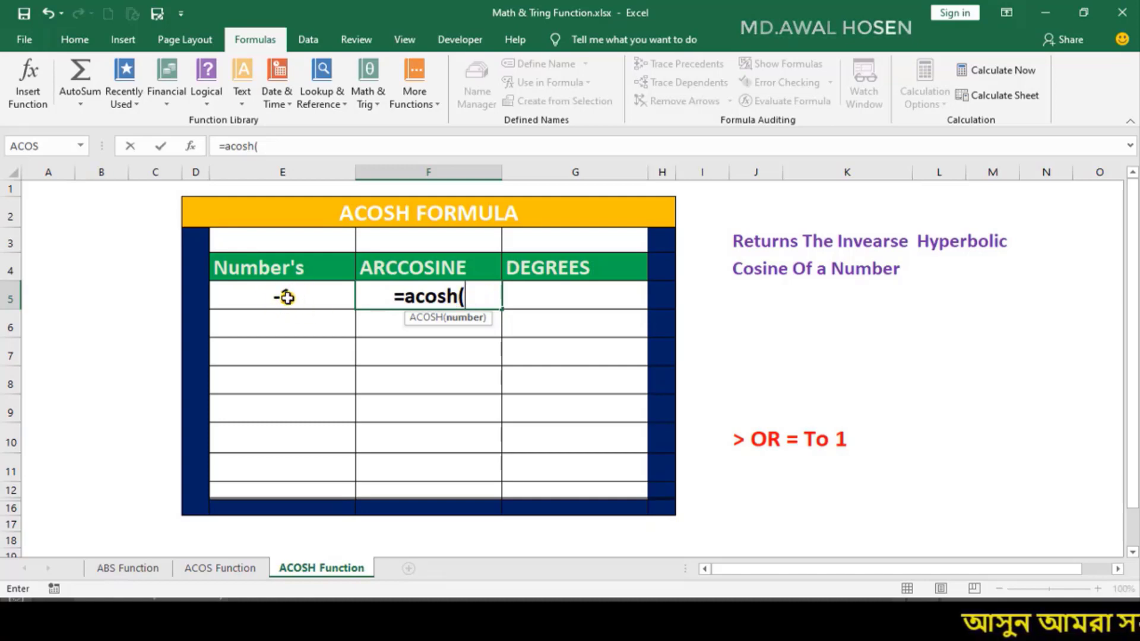
click(284, 297)
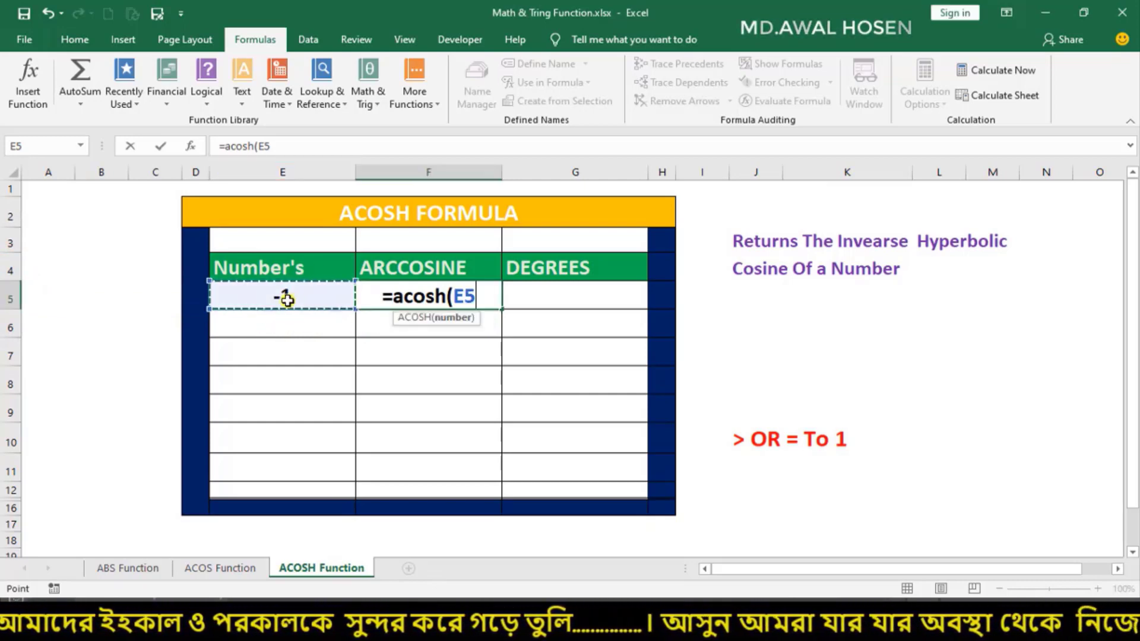
click(278, 298)
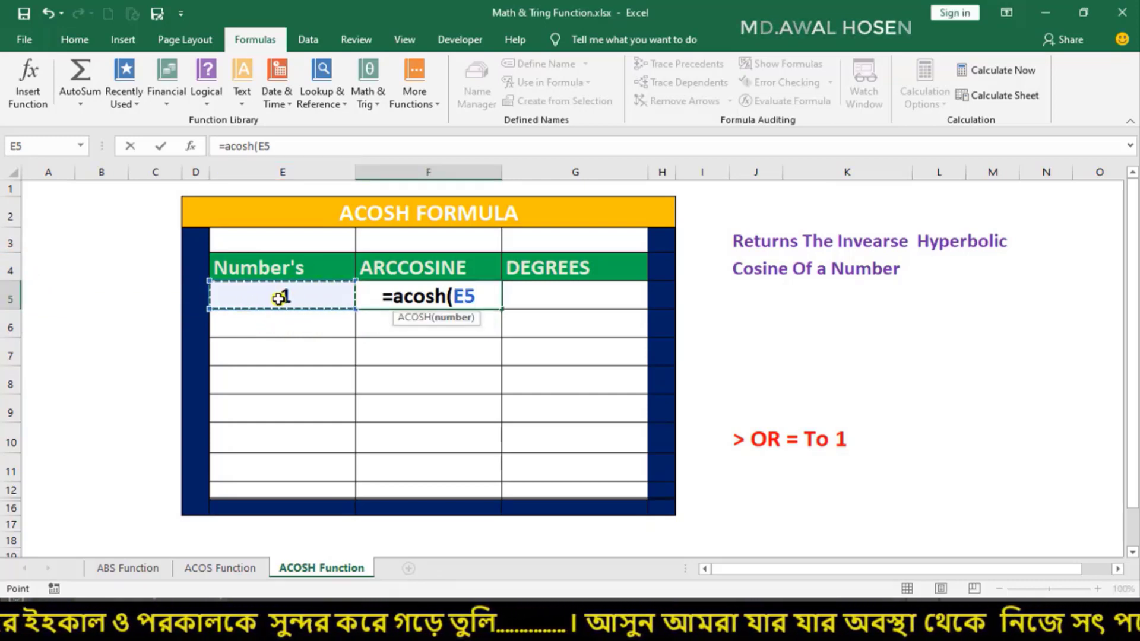
click(466, 296)
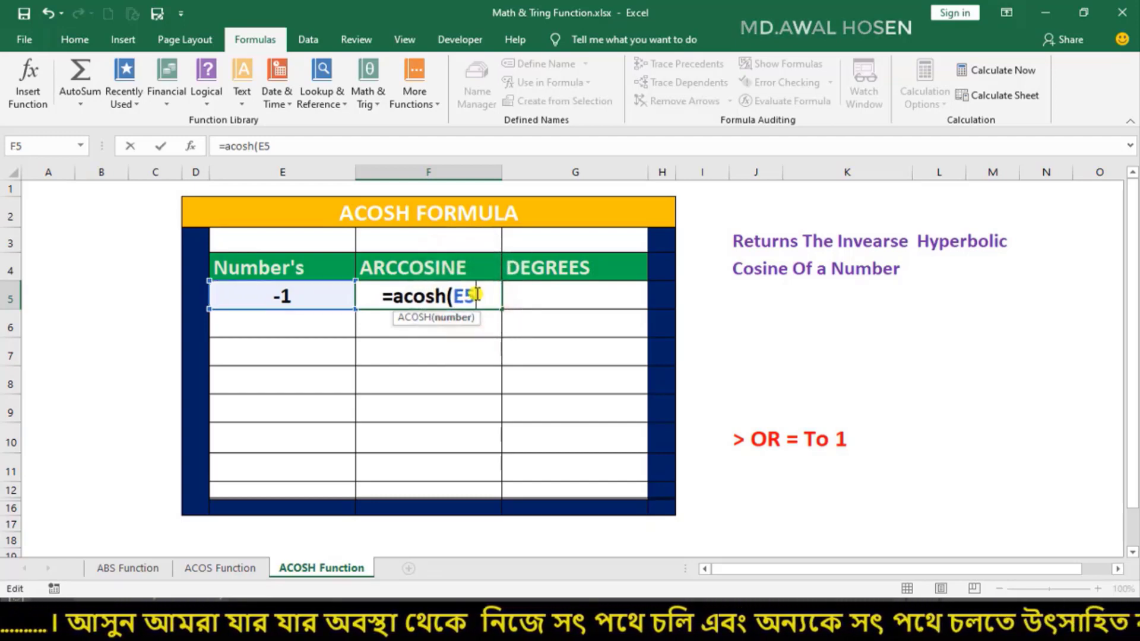
key(BackSpace)
key(BackSpace)
text(E)
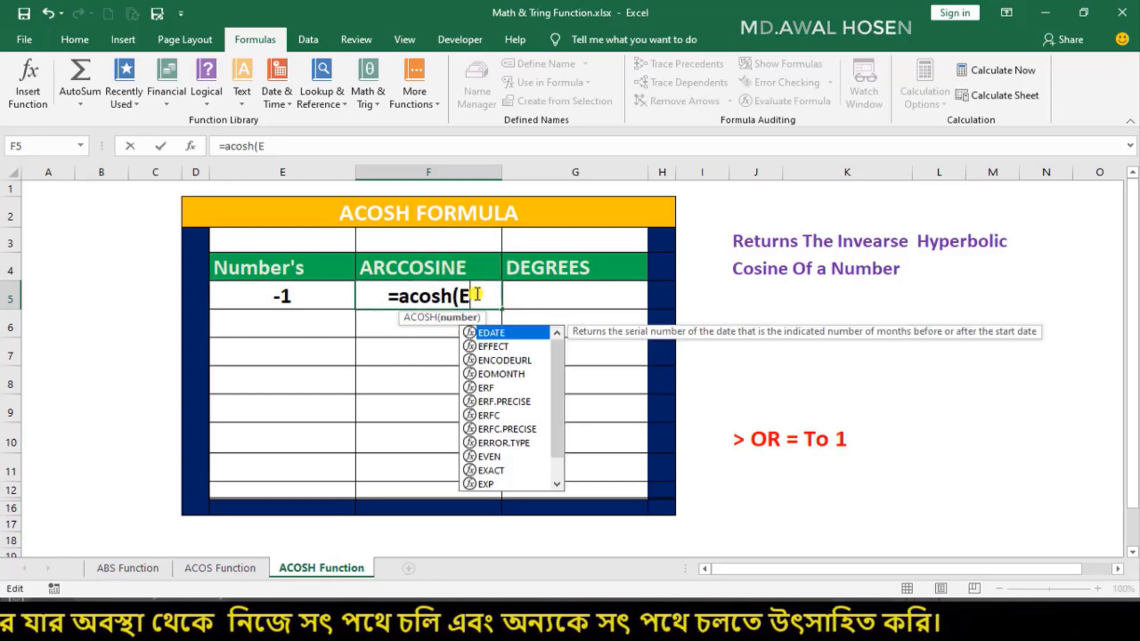
text(5)
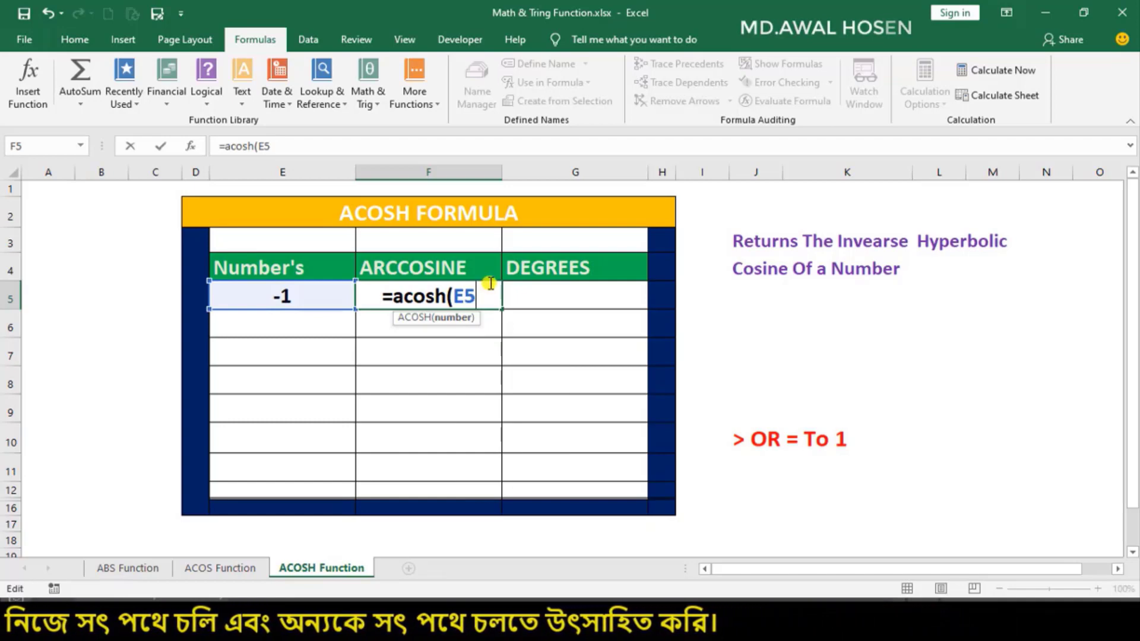
text())
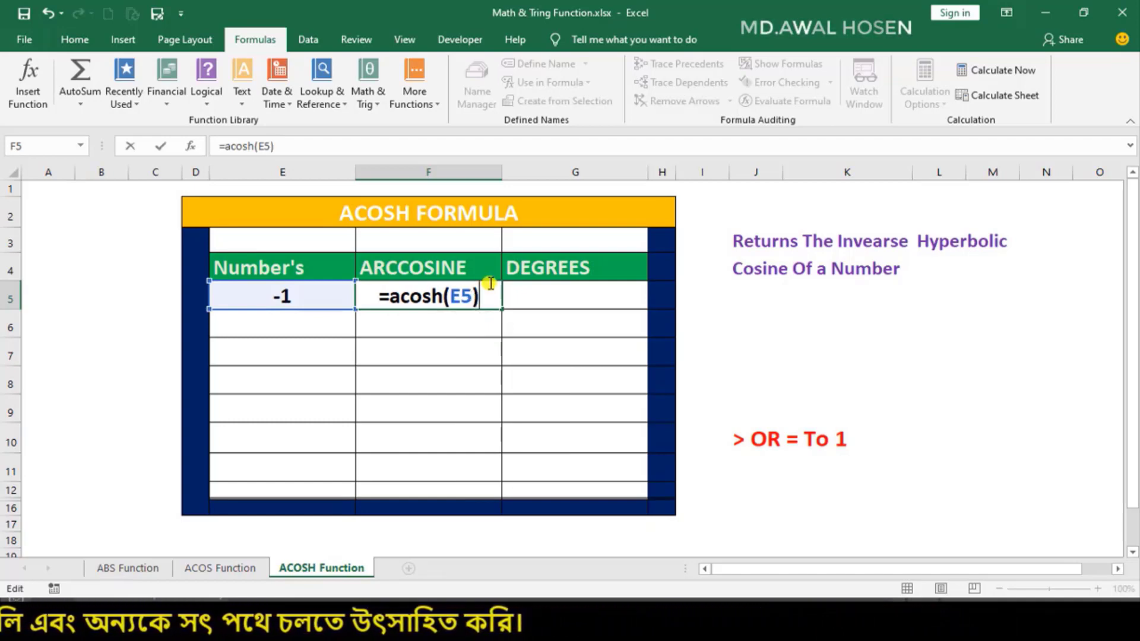
key(Return)
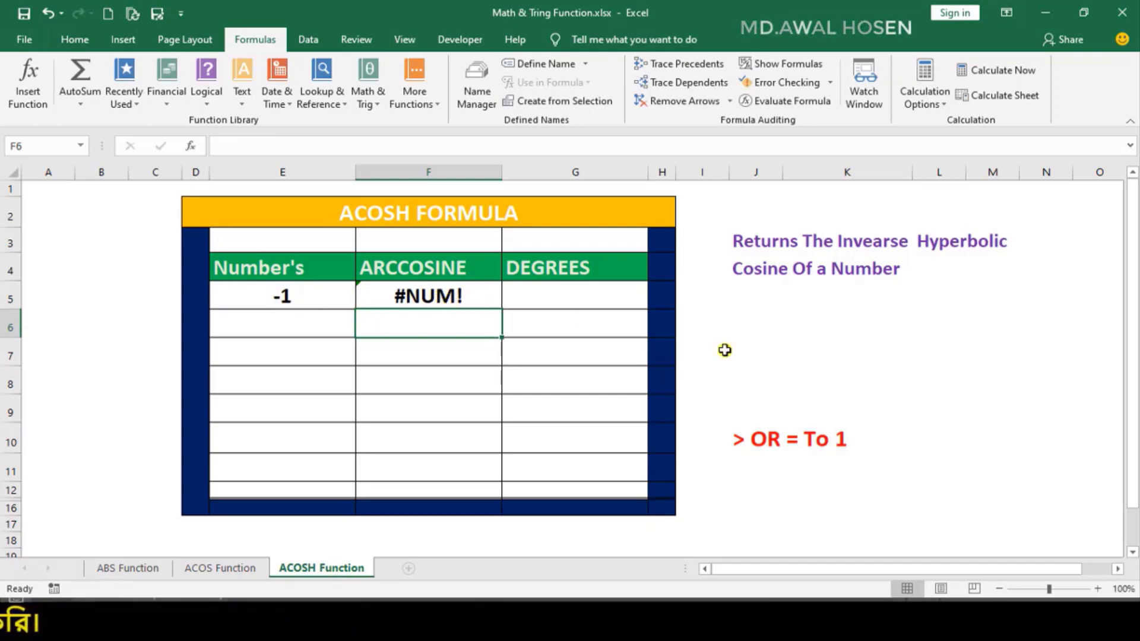
mouse_move(715, 415)
mouse_down()
mouse_move(844, 482)
mouse_move(888, 479)
mouse_up()
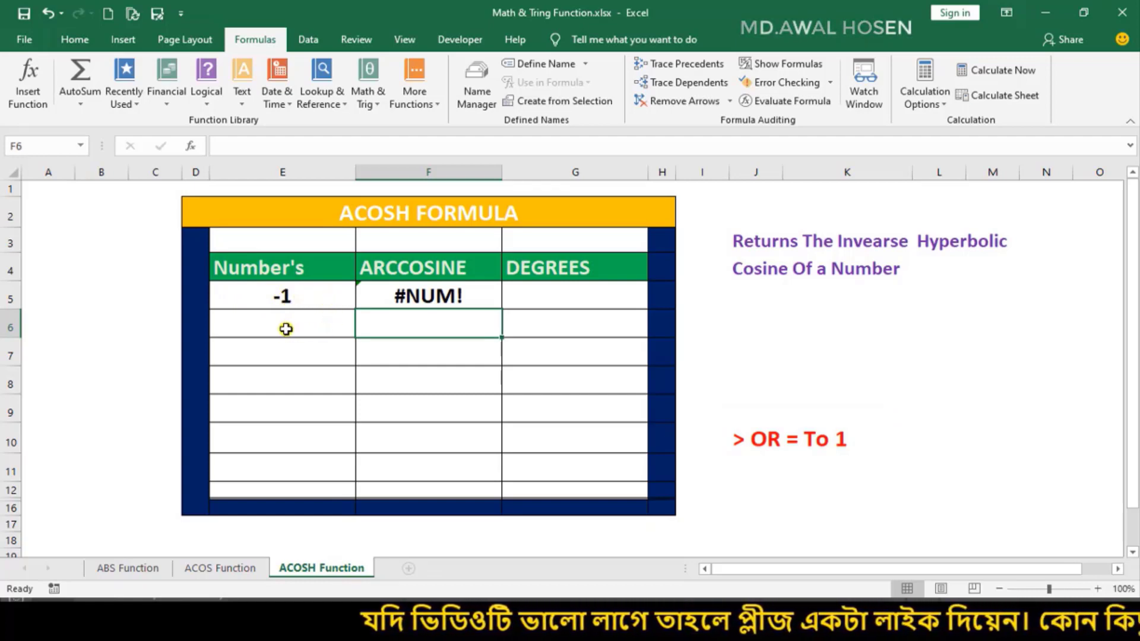
Step: Enter 0.5 in E6 and =ACOSH(E6) in F6, which also returns #NUM!
click(286, 326)
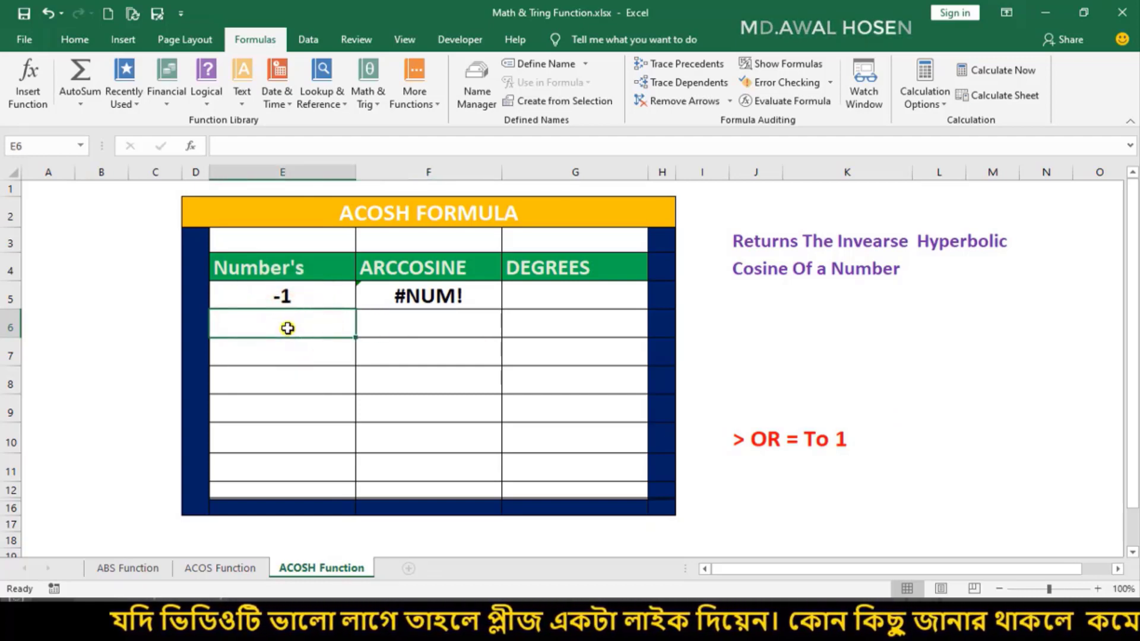
text(0.5)
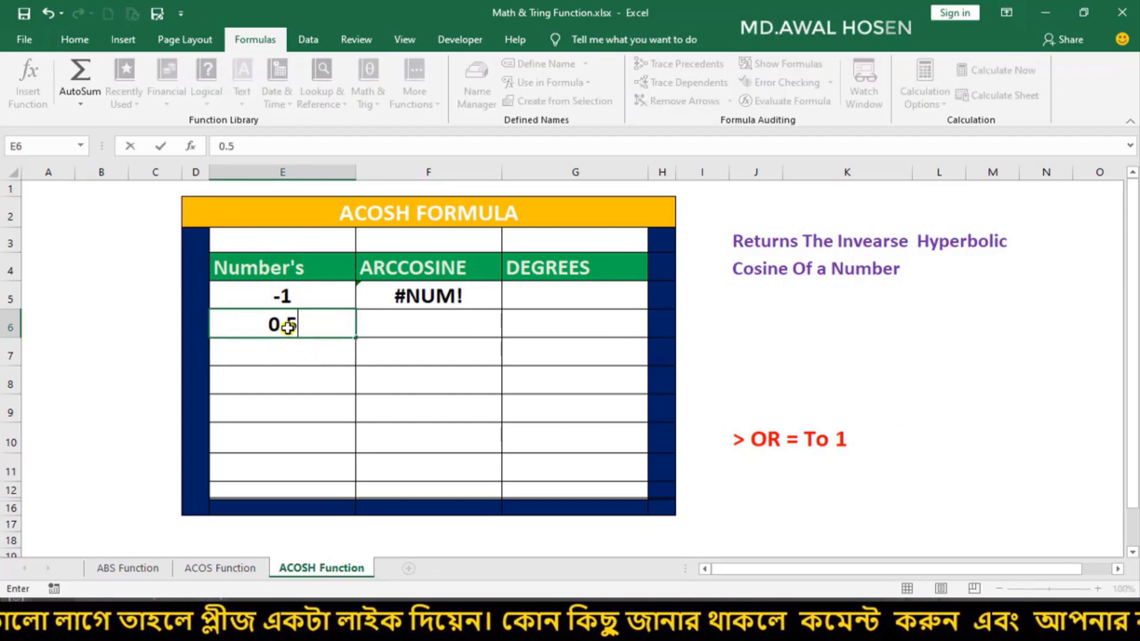
click(405, 329)
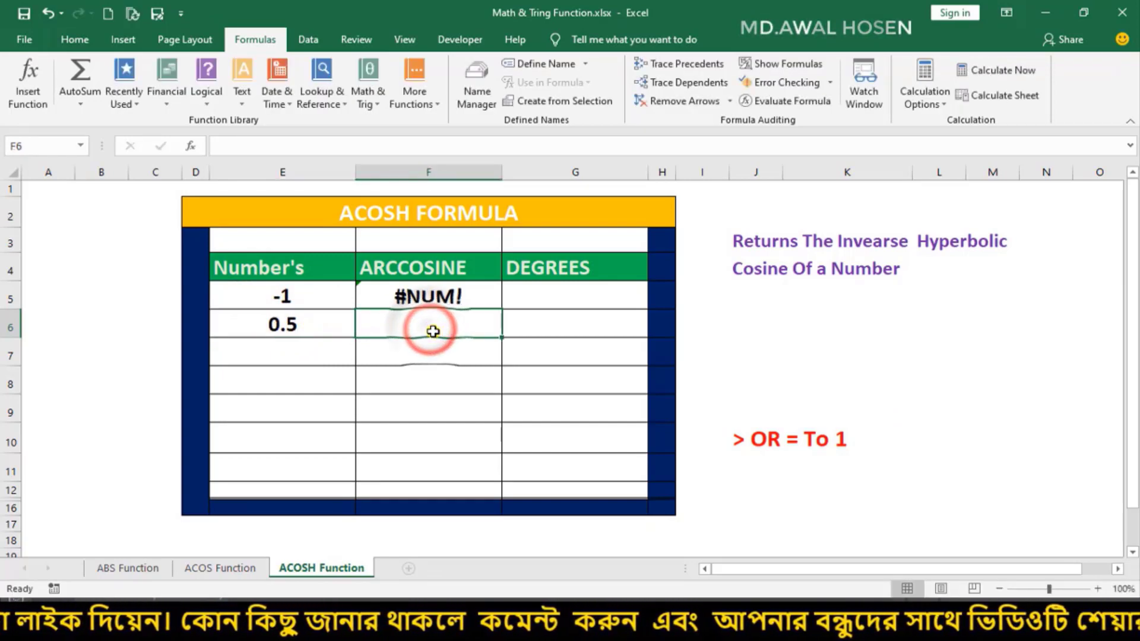
text(=)
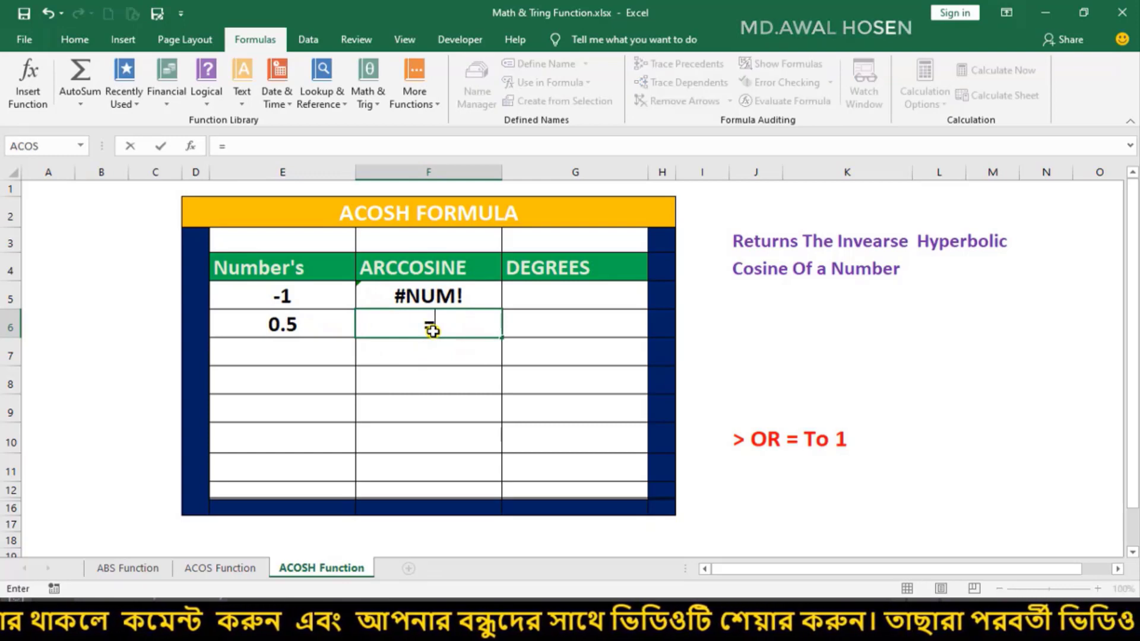
text(ACO)
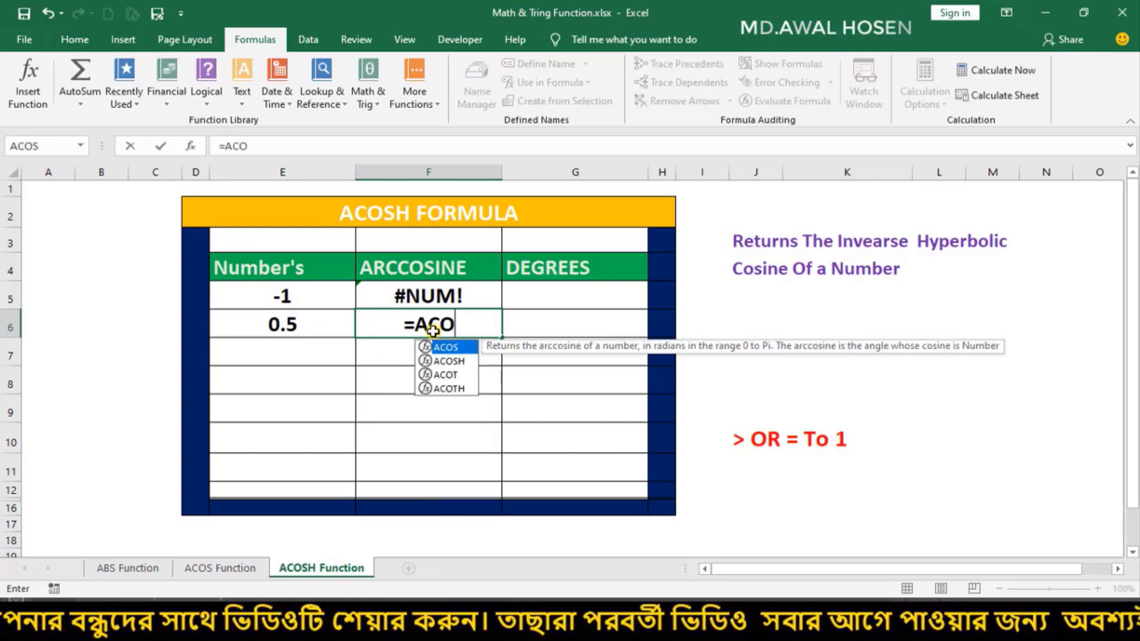
text(SH)
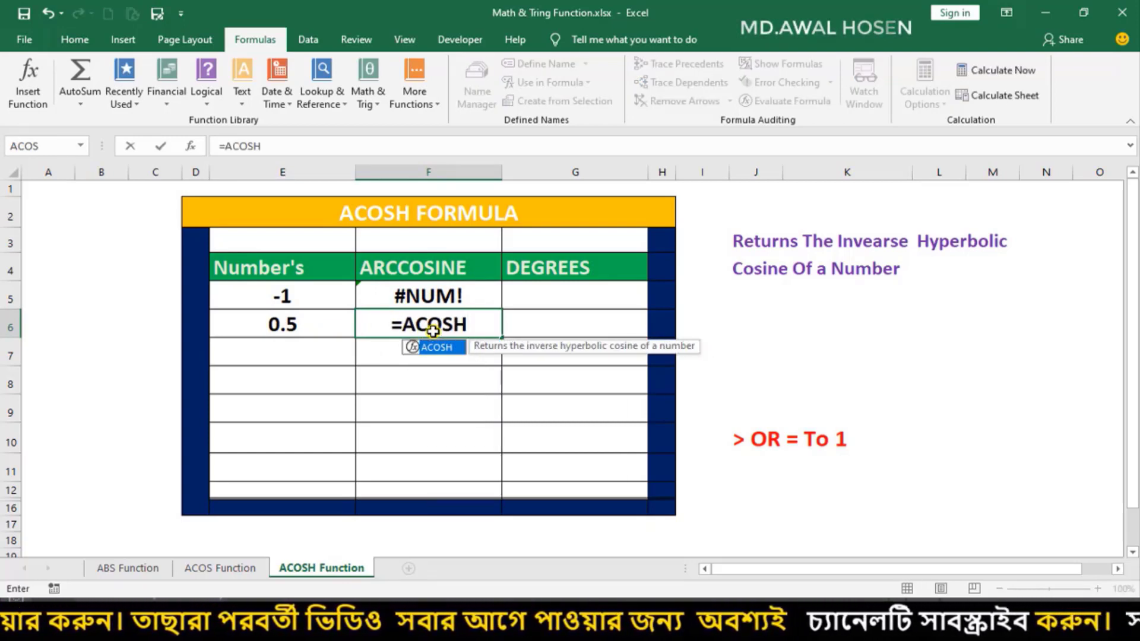
text(()
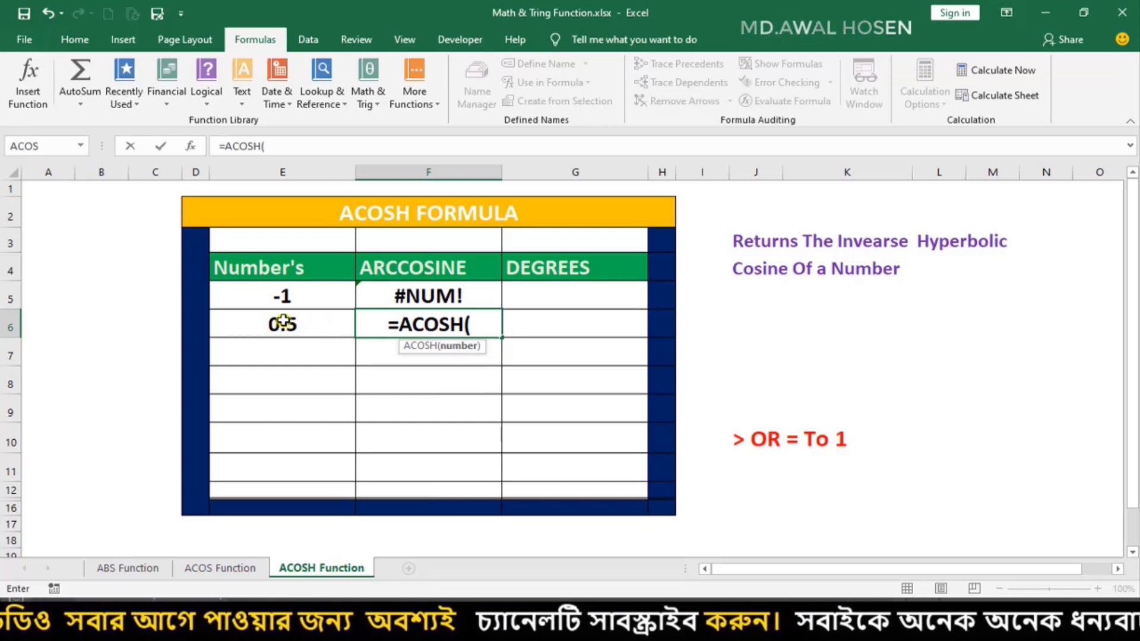
click(289, 324)
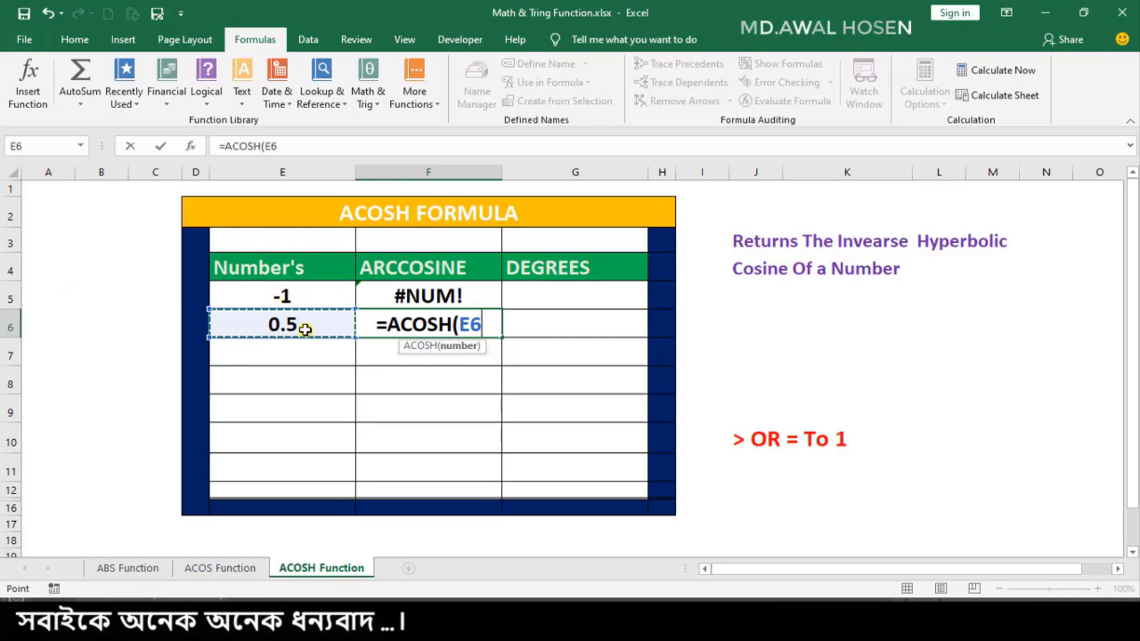
text())
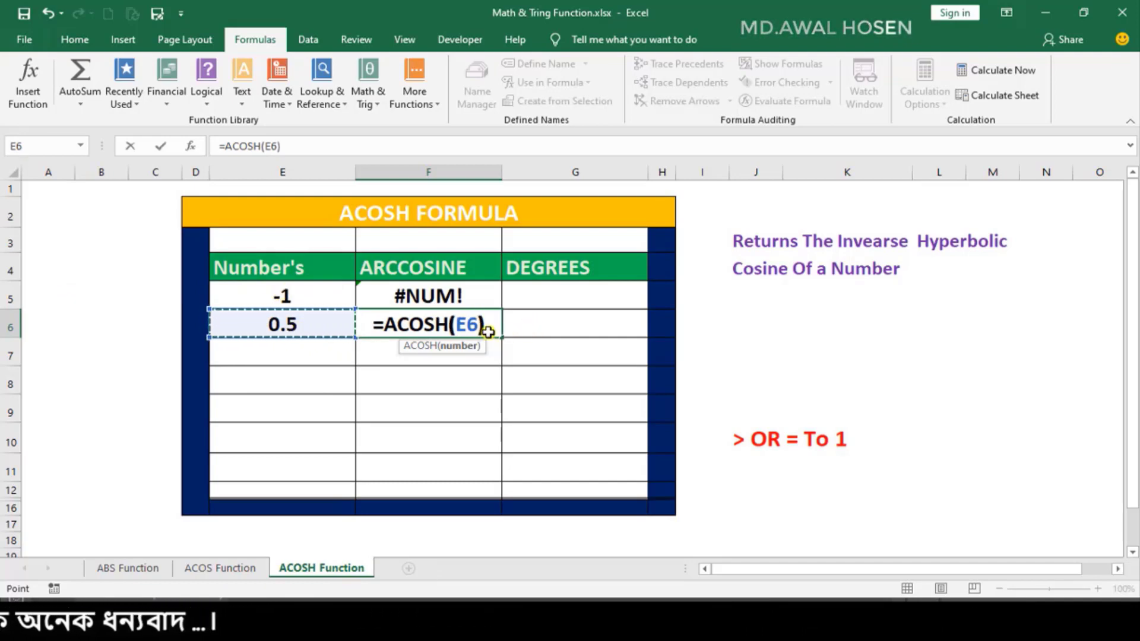
key(Return)
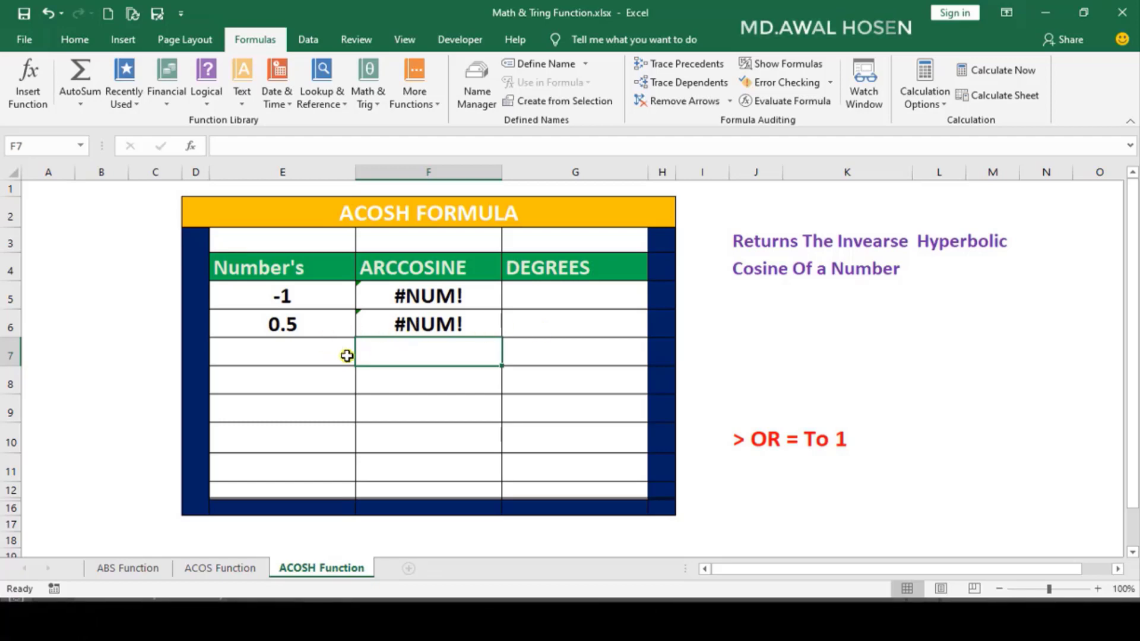
Step: Enter 1 in E7 and =ACOSH(E7) in F7, which returns 0
click(274, 357)
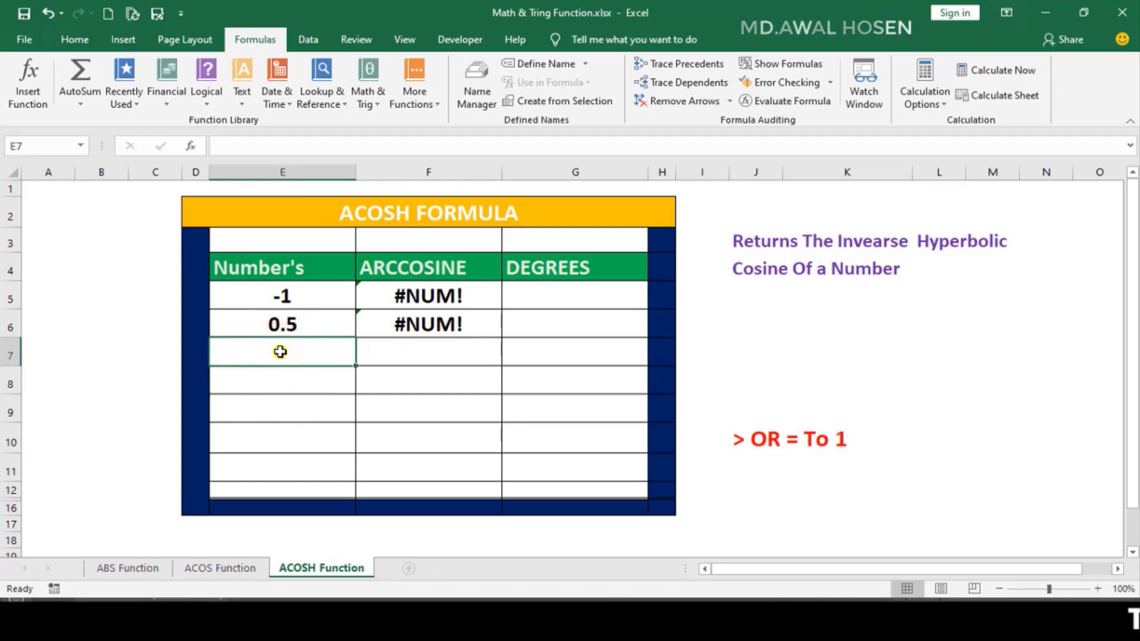
text(1)
click(427, 351)
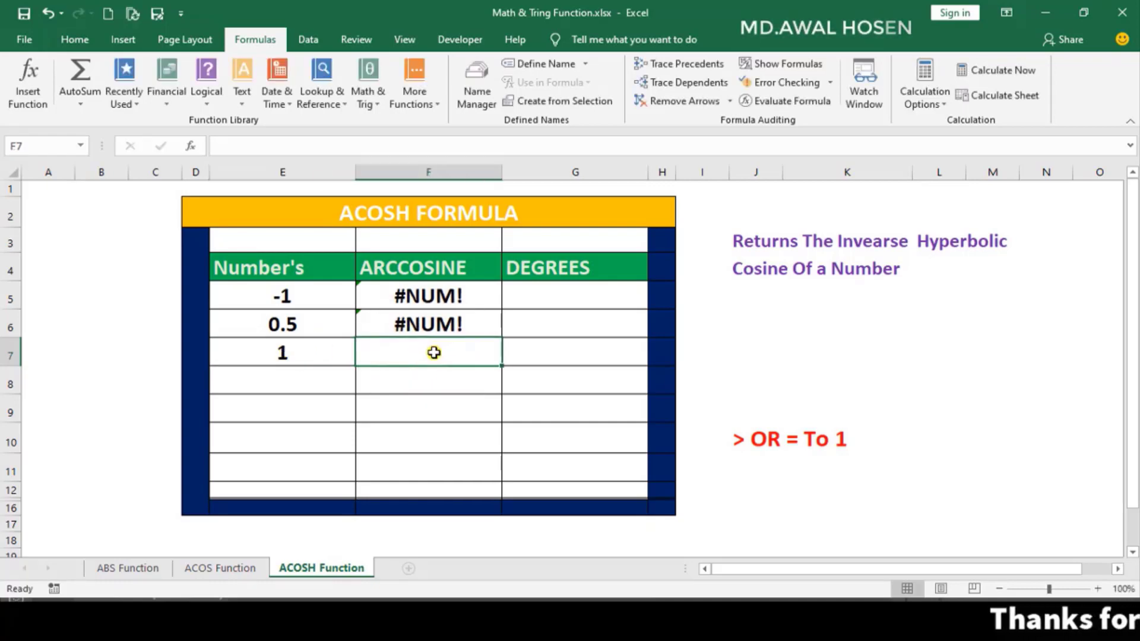
text(=)
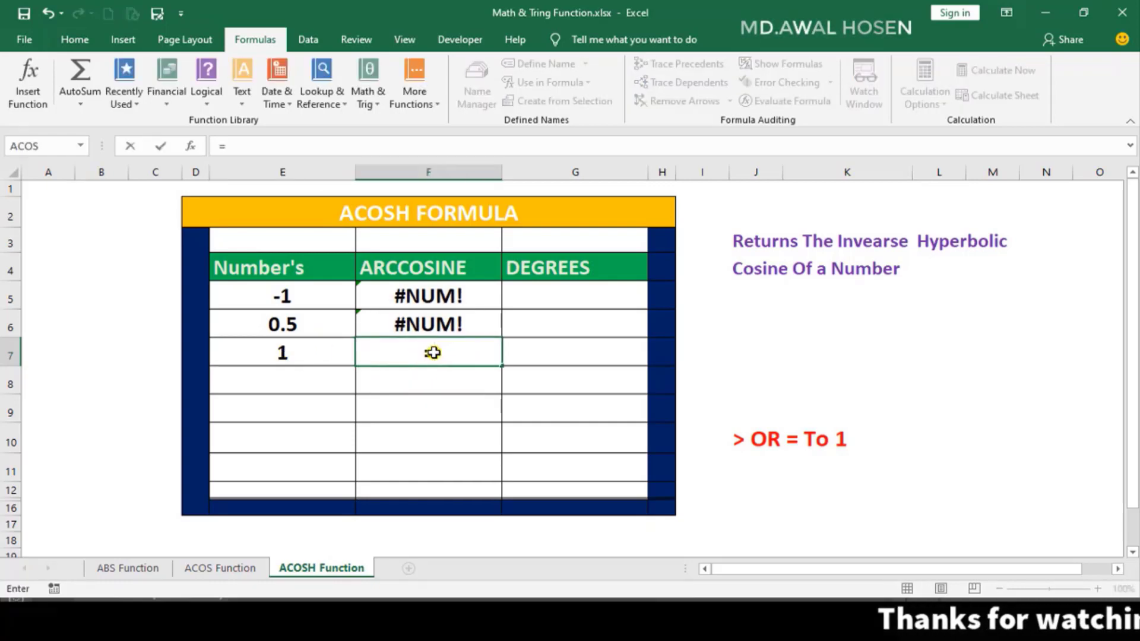
text(ACOSH)
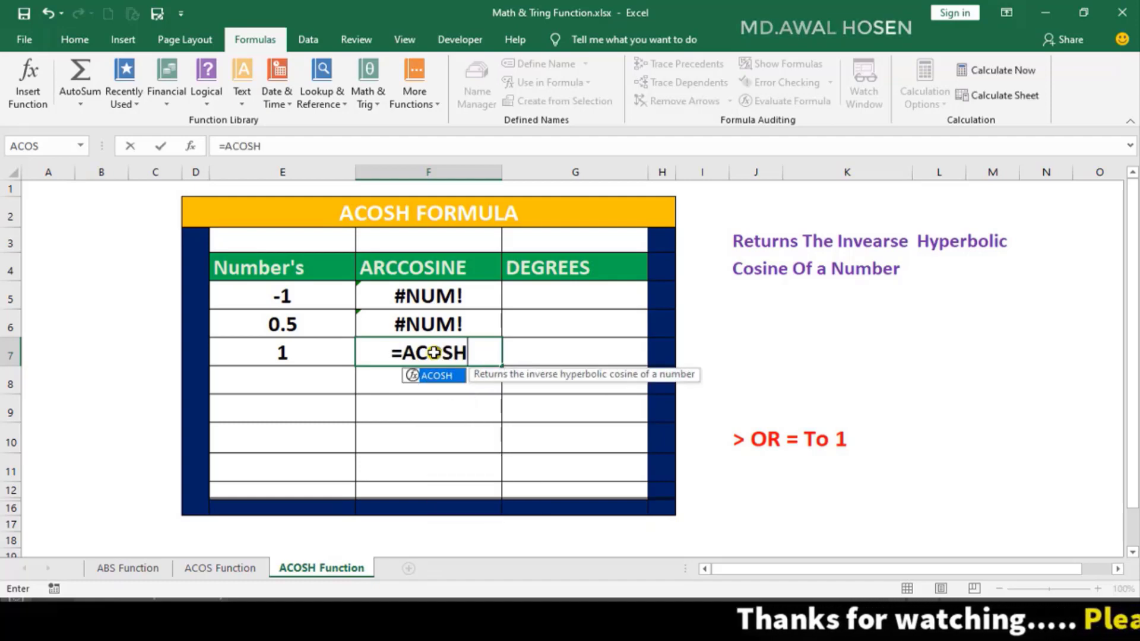
text(()
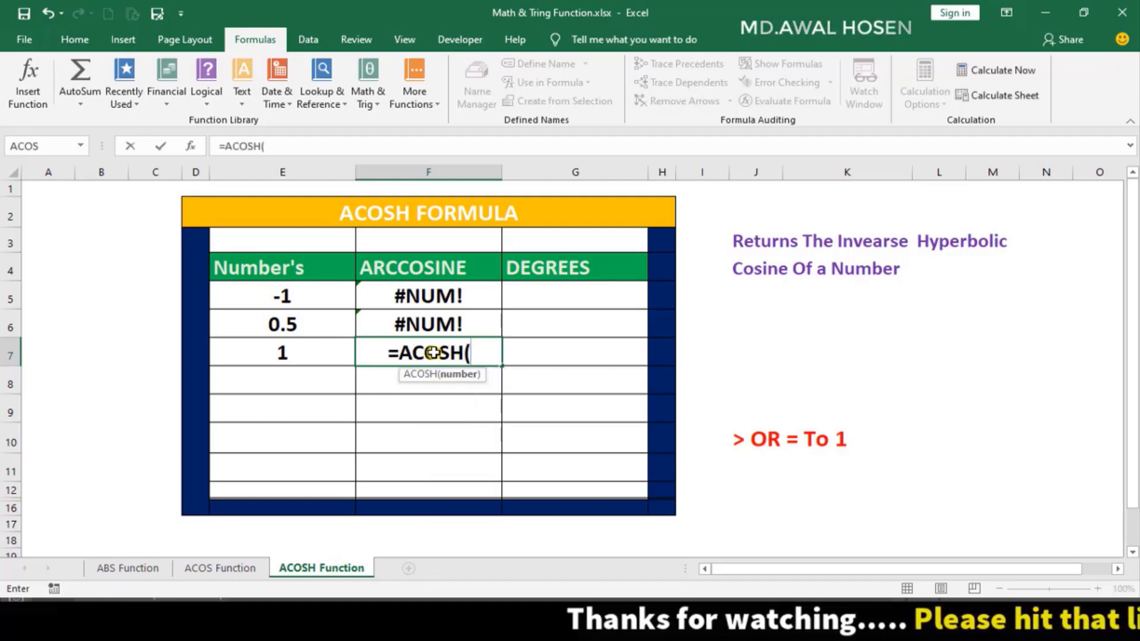
click(293, 355)
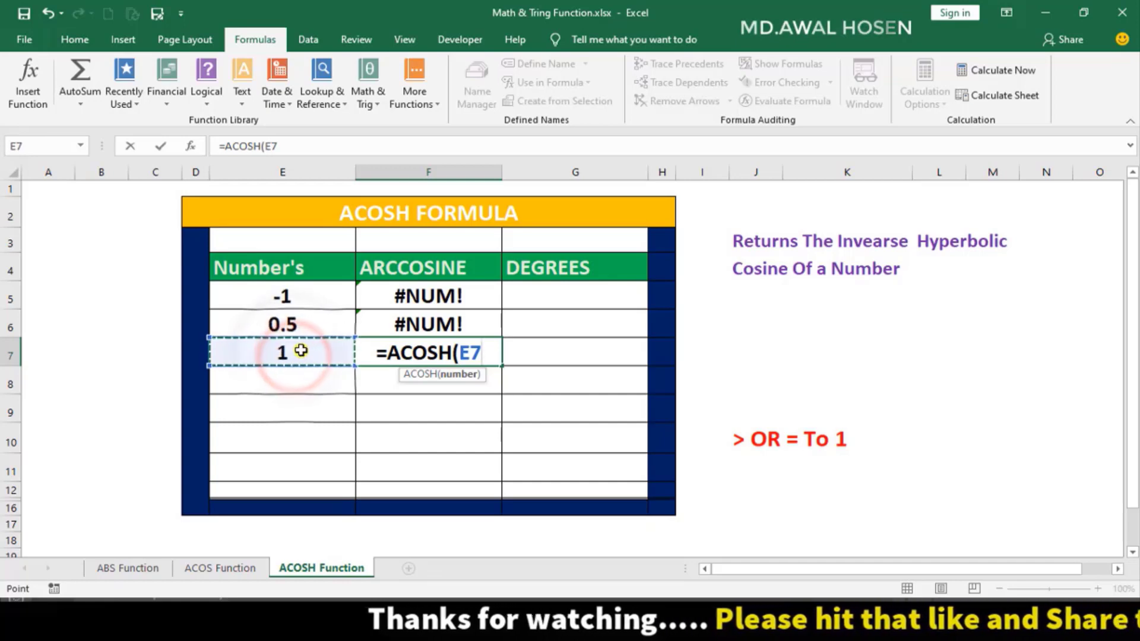
text())
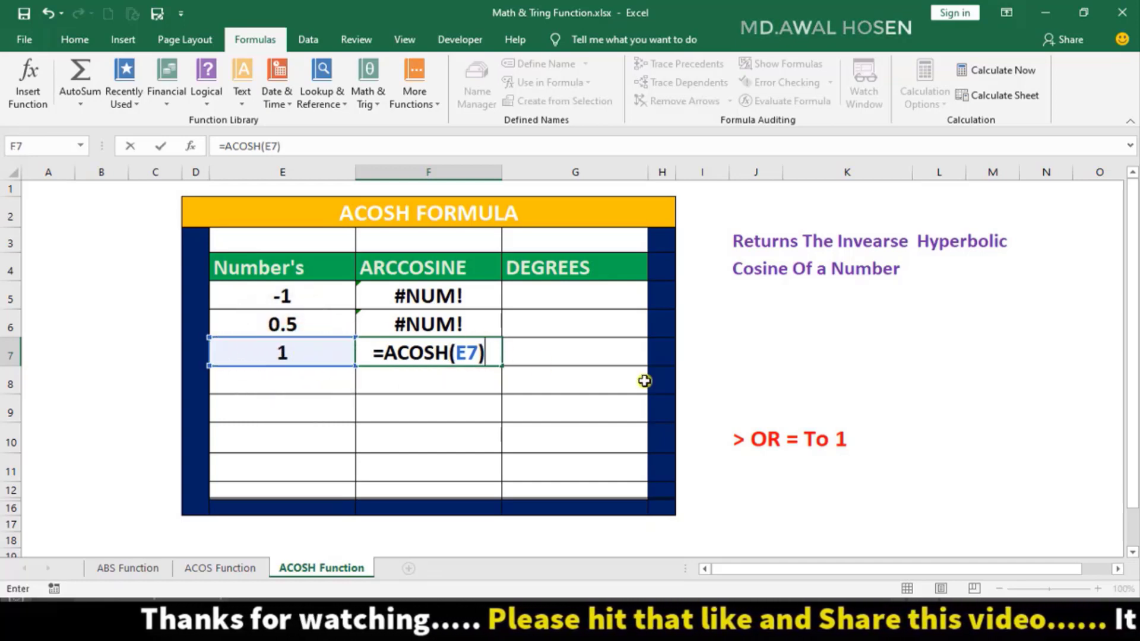
key(Return)
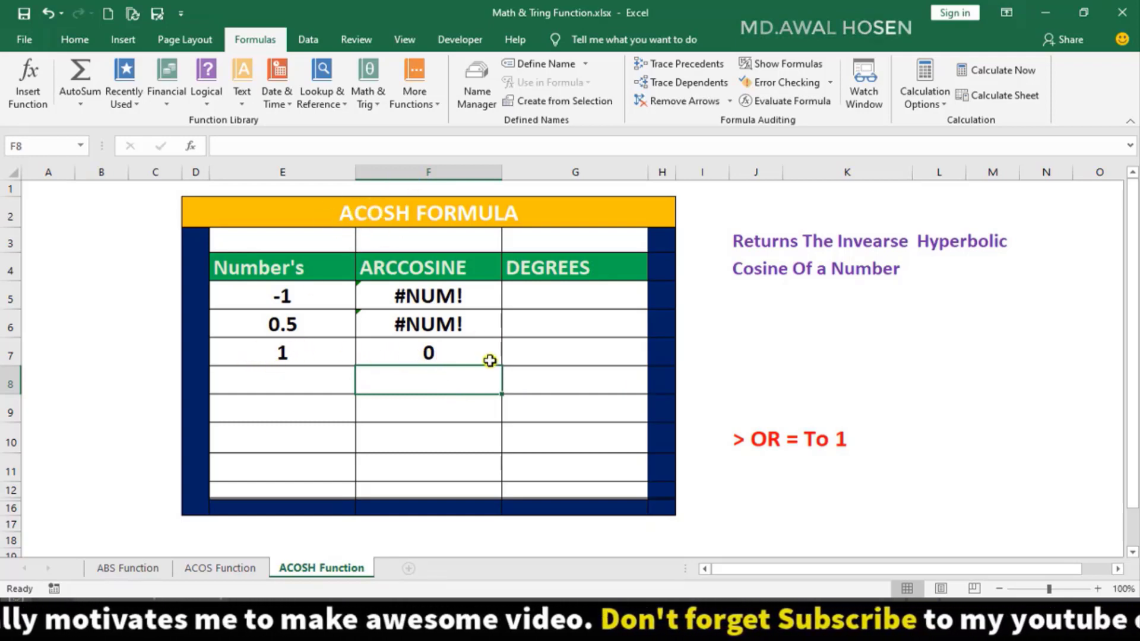
Step: Enter 1.5 in E8 and =ACOSH(E8) in F8, which returns 0.96242365
click(302, 378)
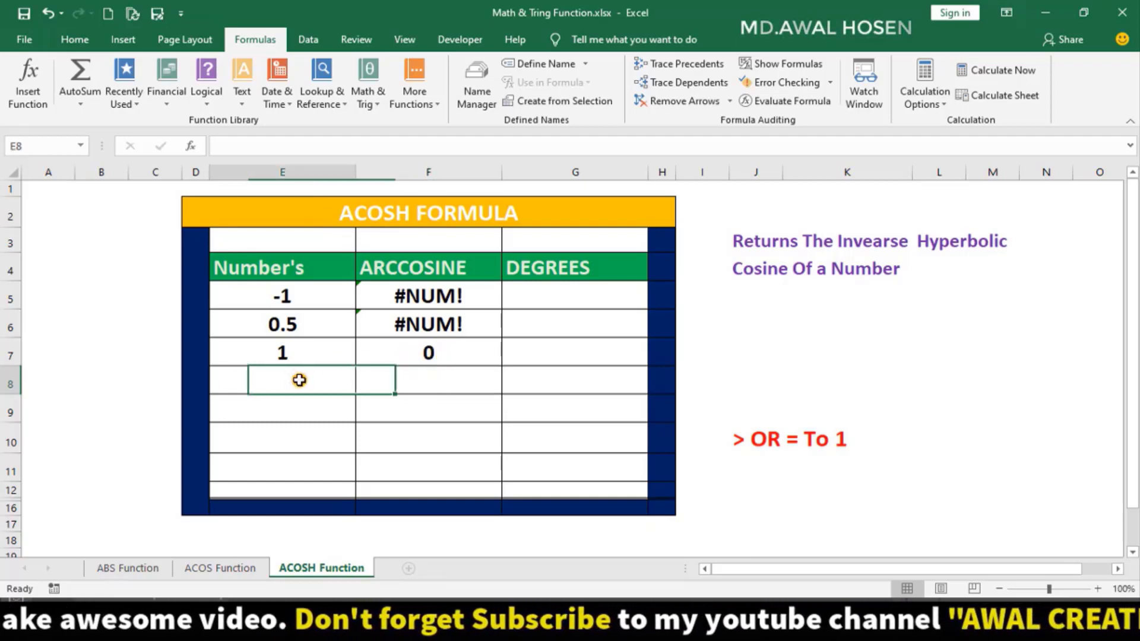
text(1.)
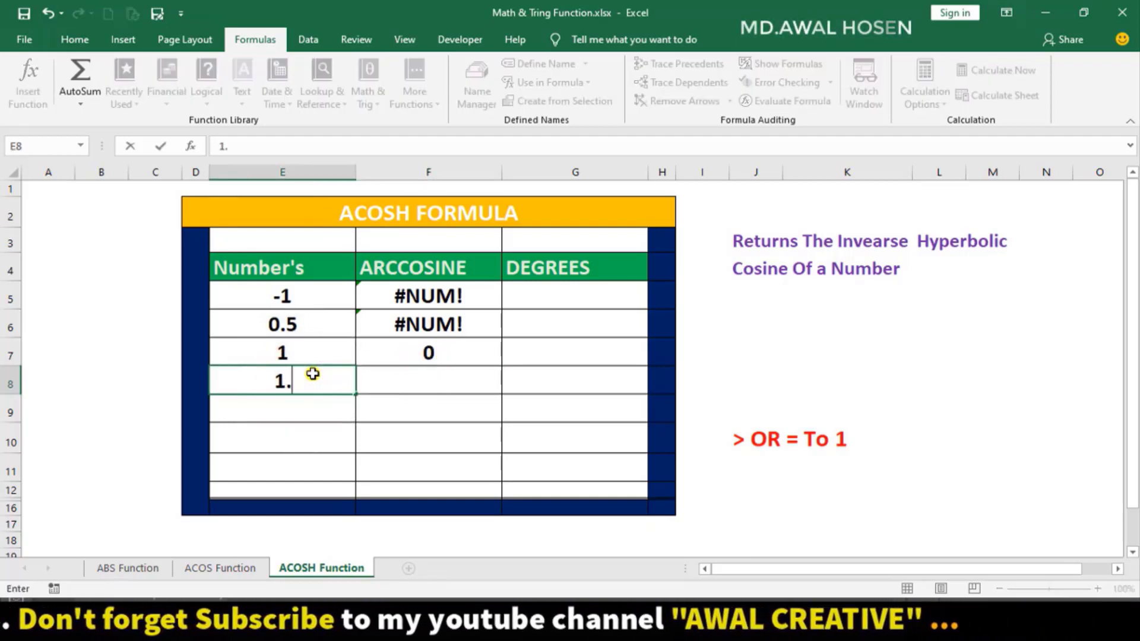
text(5)
click(418, 388)
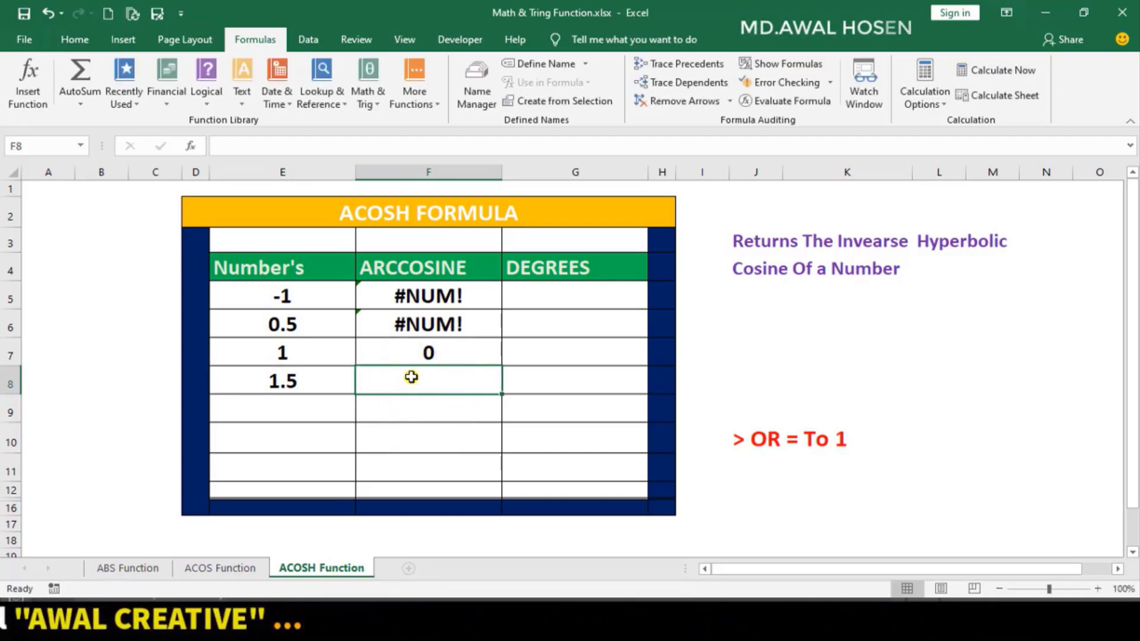
text(=AC)
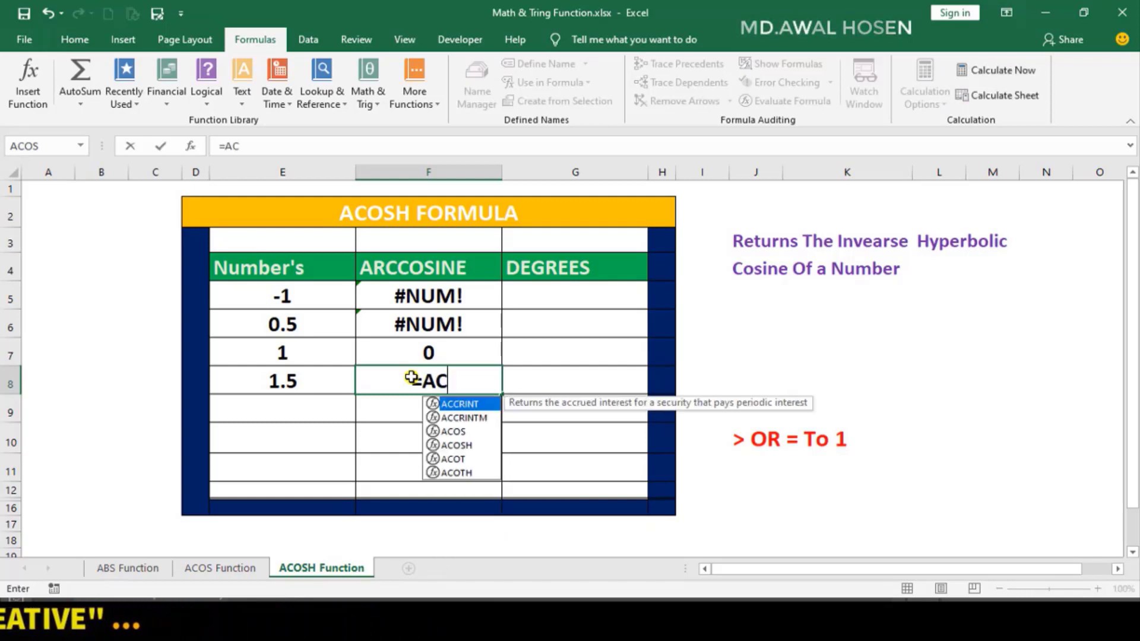
text(OSH)
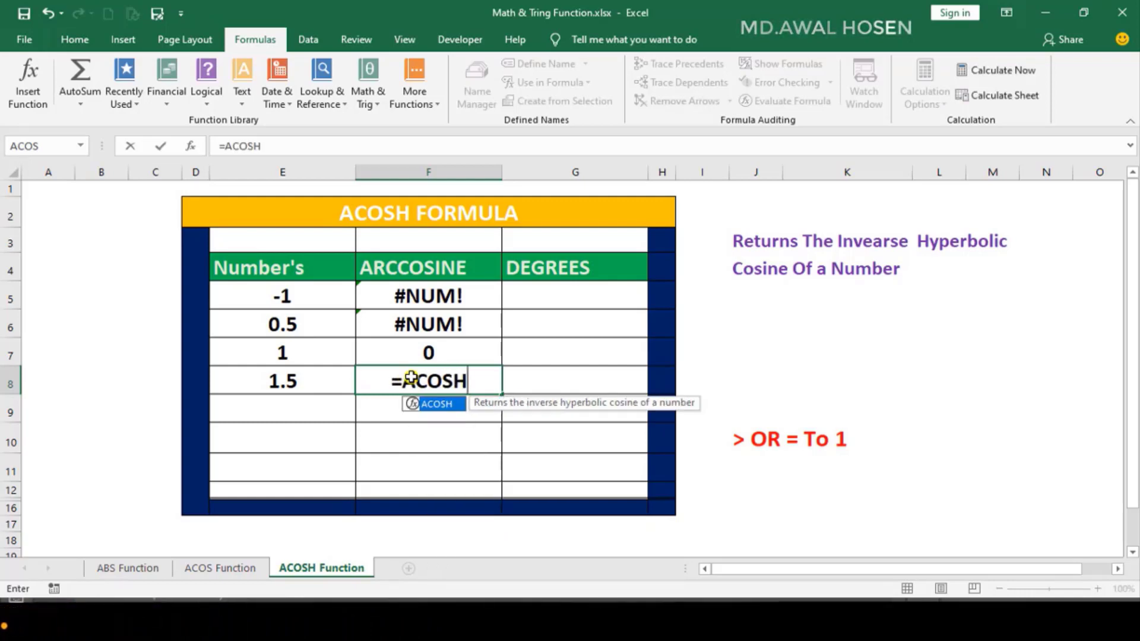
text(()
click(282, 386)
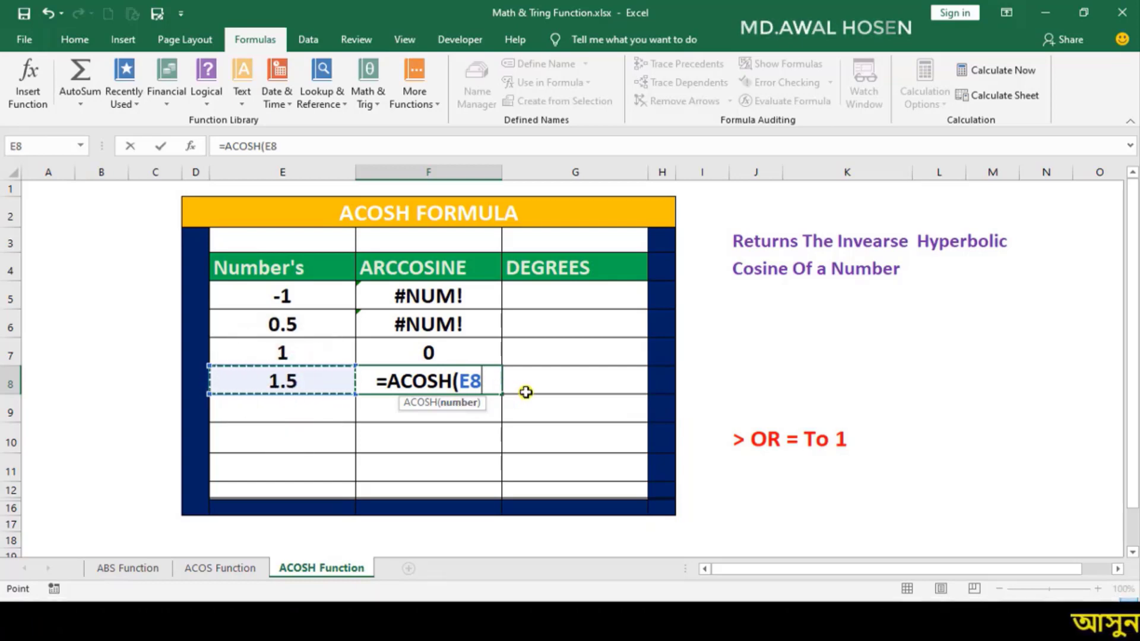
text())
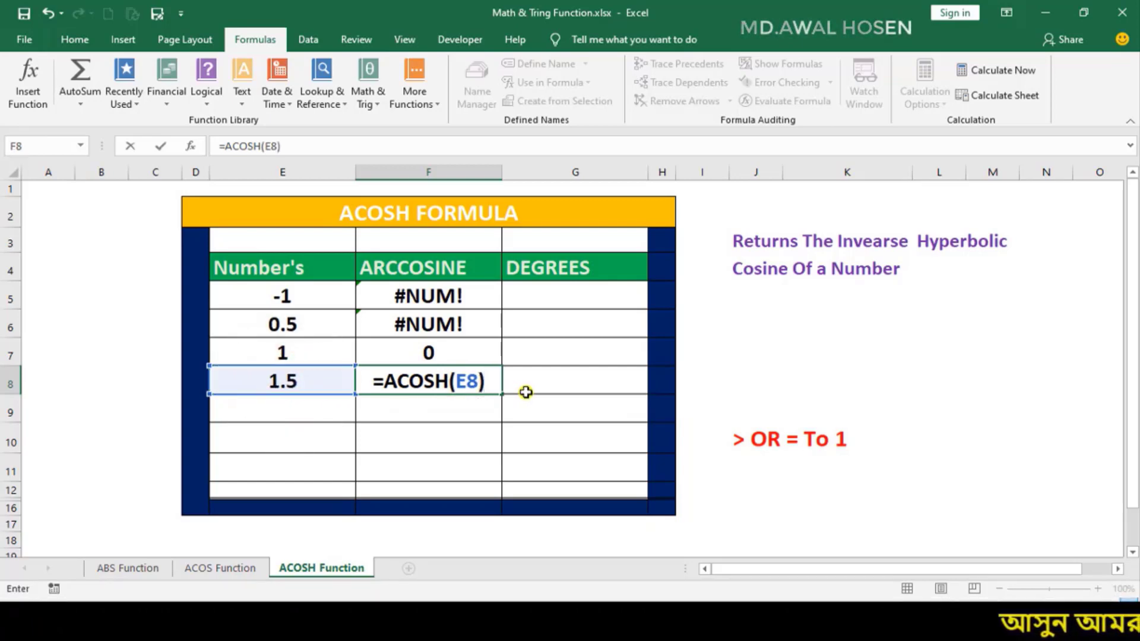
key(Return)
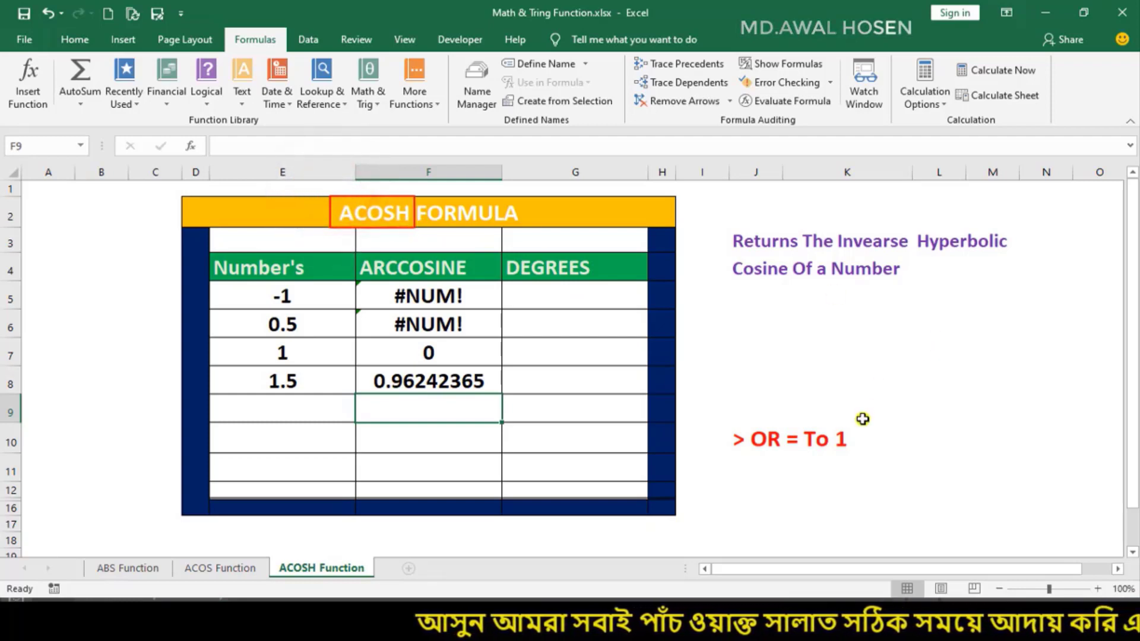
drag(826, 419, 859, 466)
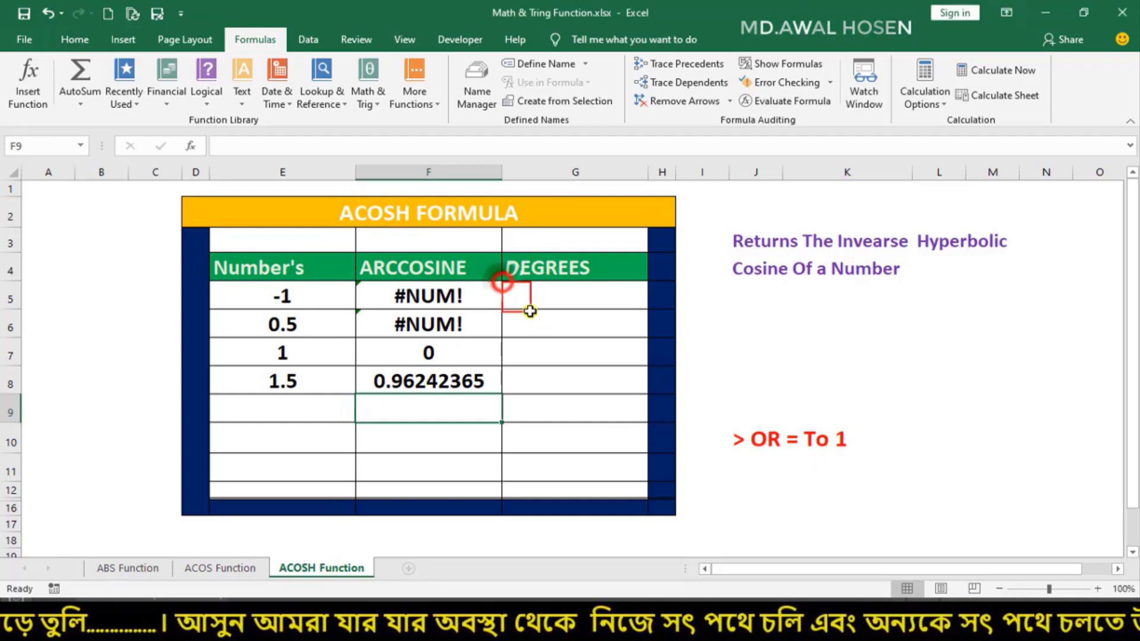
click(289, 410)
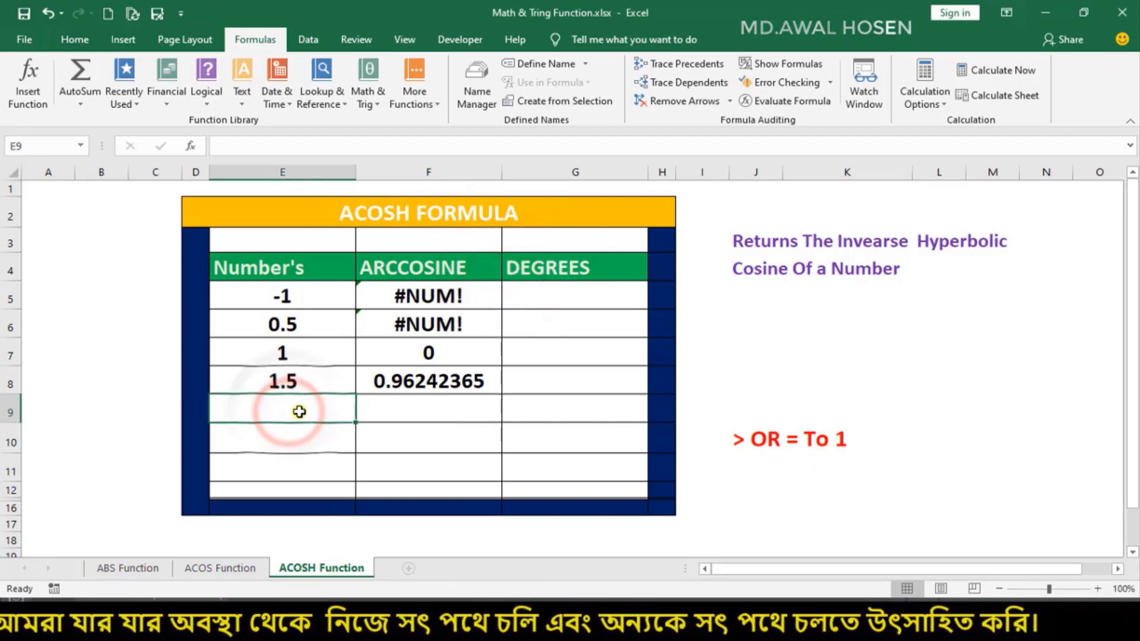
Step: Enter 2 in E9 and 3 in E10, giving ACOSH results 1.316957897 and 1.762747174
text(2)
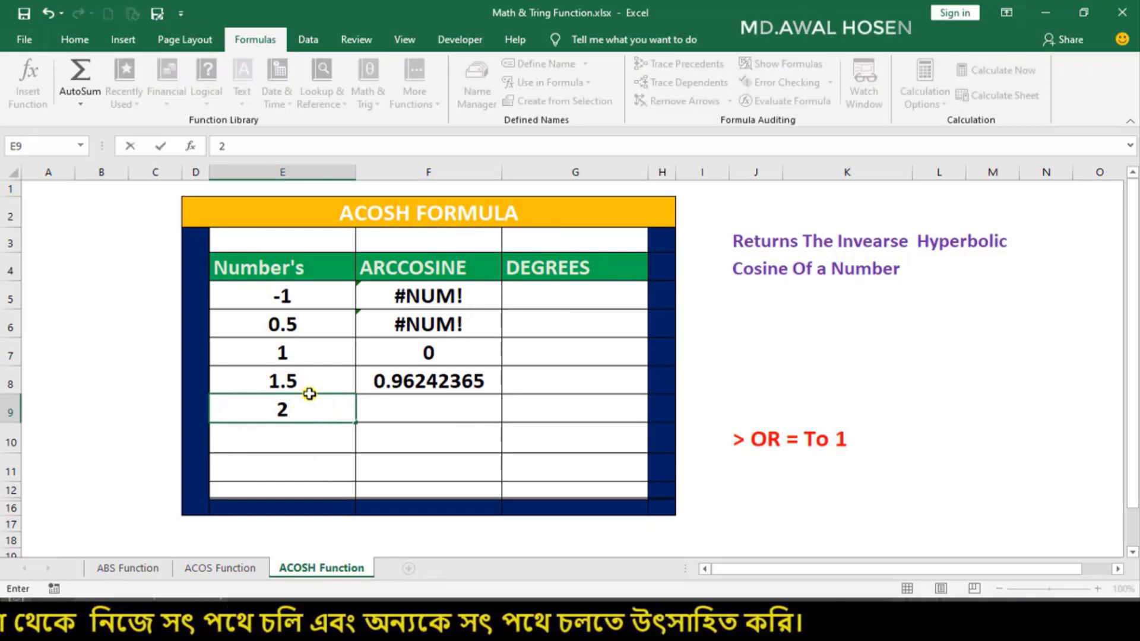
click(390, 396)
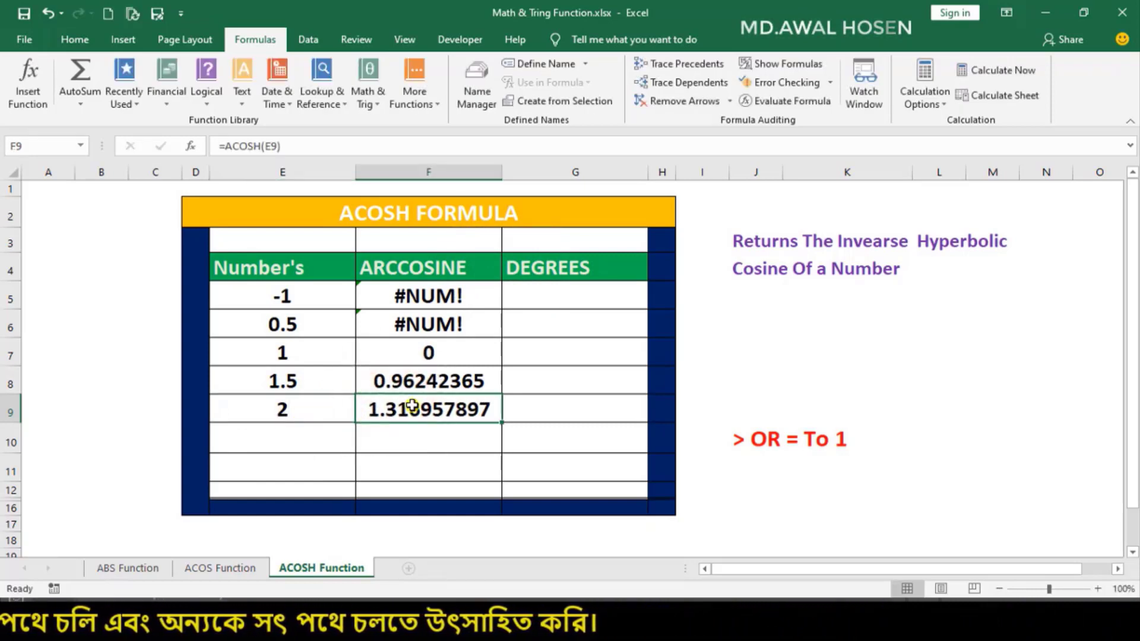
click(328, 431)
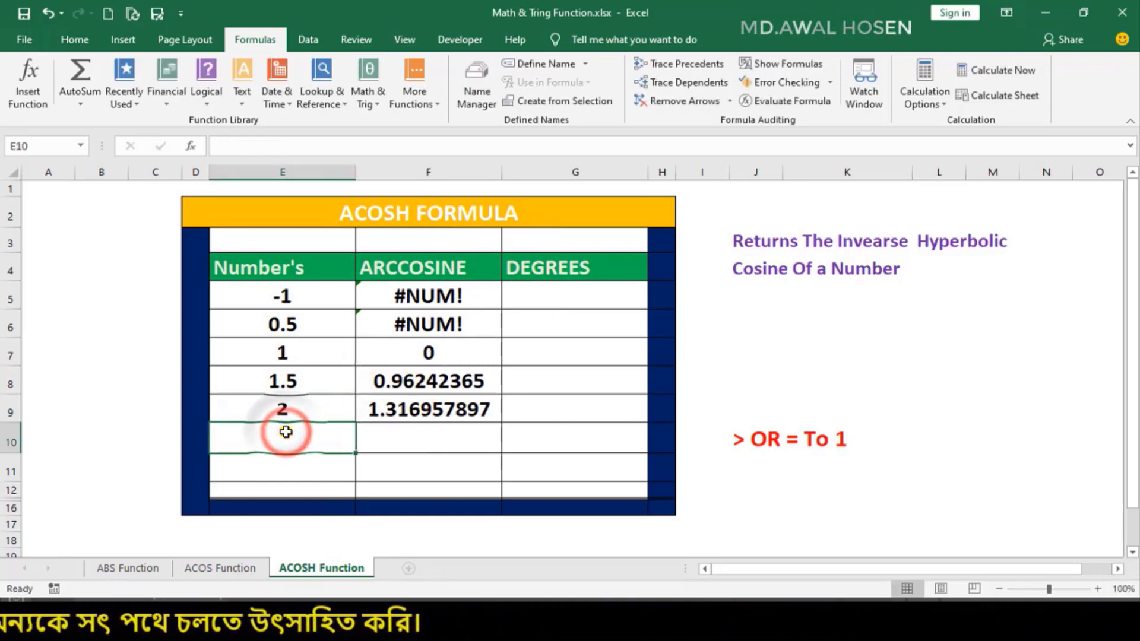
text(3)
click(380, 437)
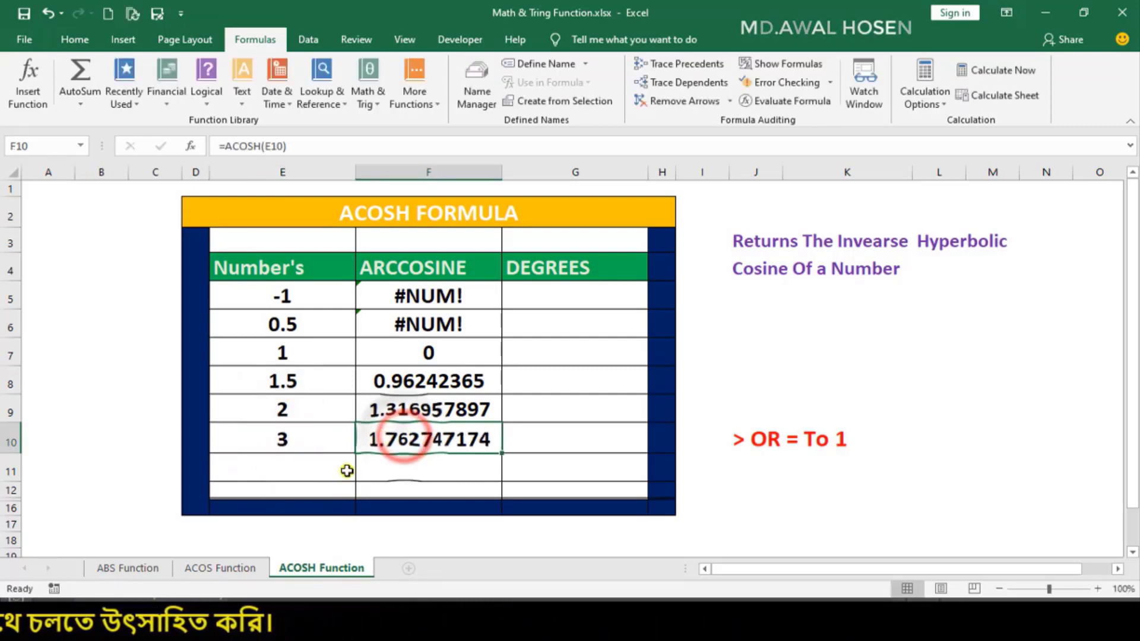
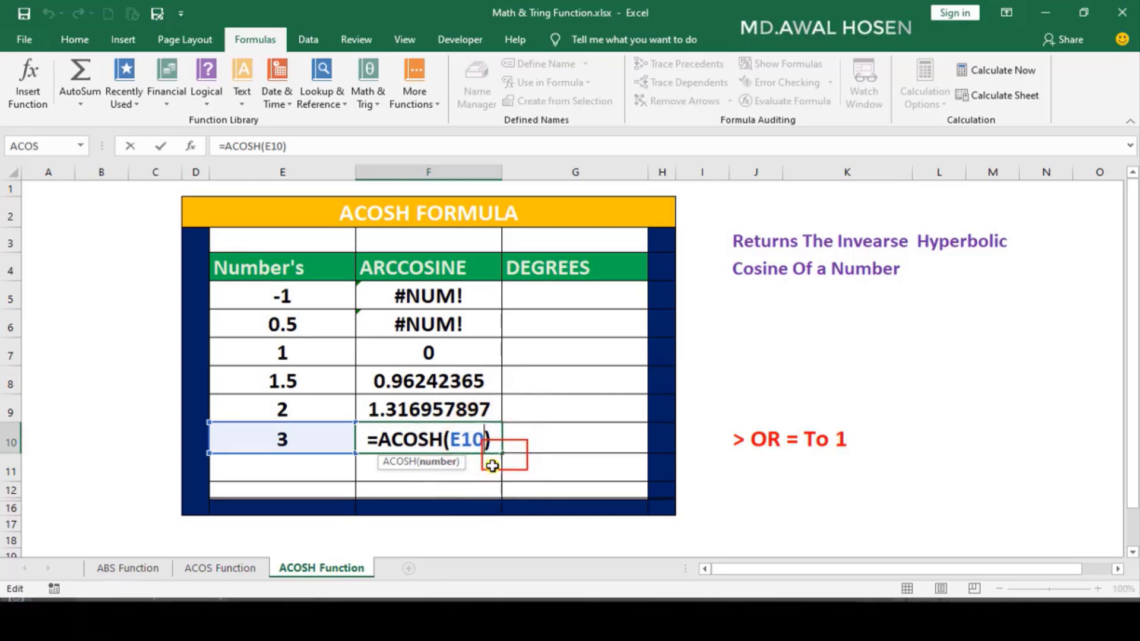
Step: Confirm the ACOSH result for 3, then enter 8 in E11 and fill the ACOSH formula into F11
click(311, 472)
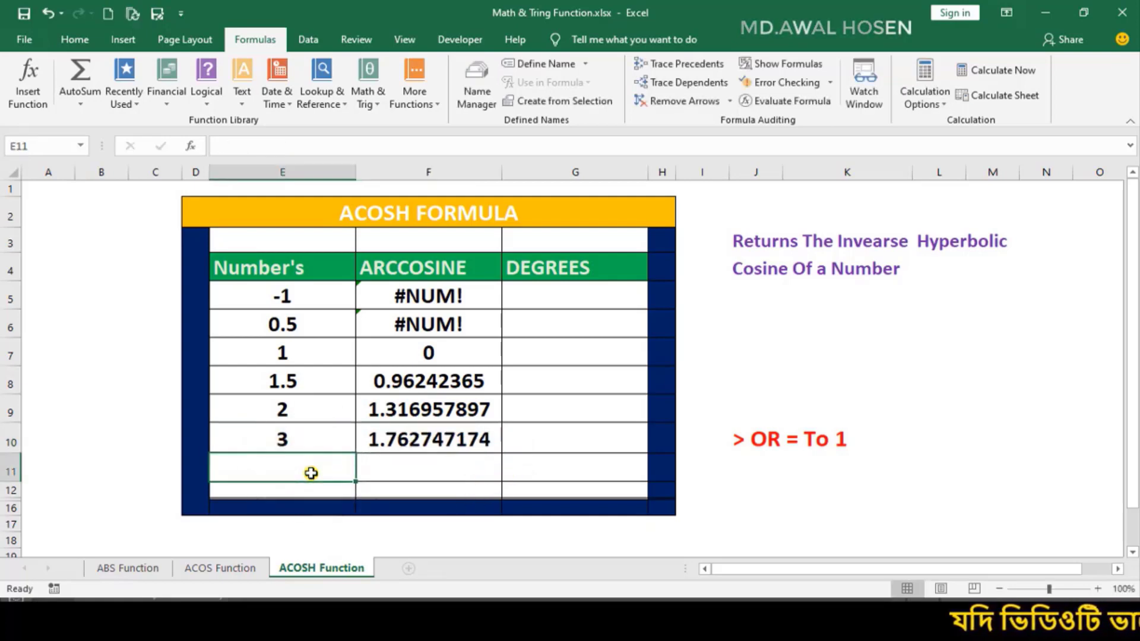
text(8)
click(376, 466)
key(ctrl+d)
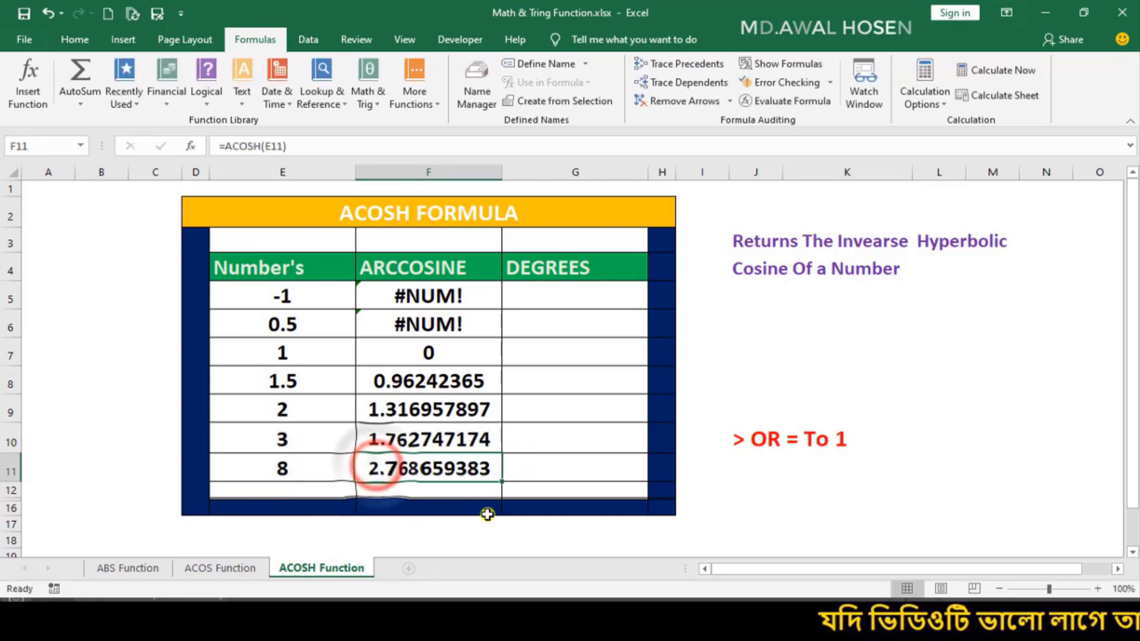
Step: Enter 9 in E12 and fill the ACOSH formula down into F12
click(296, 491)
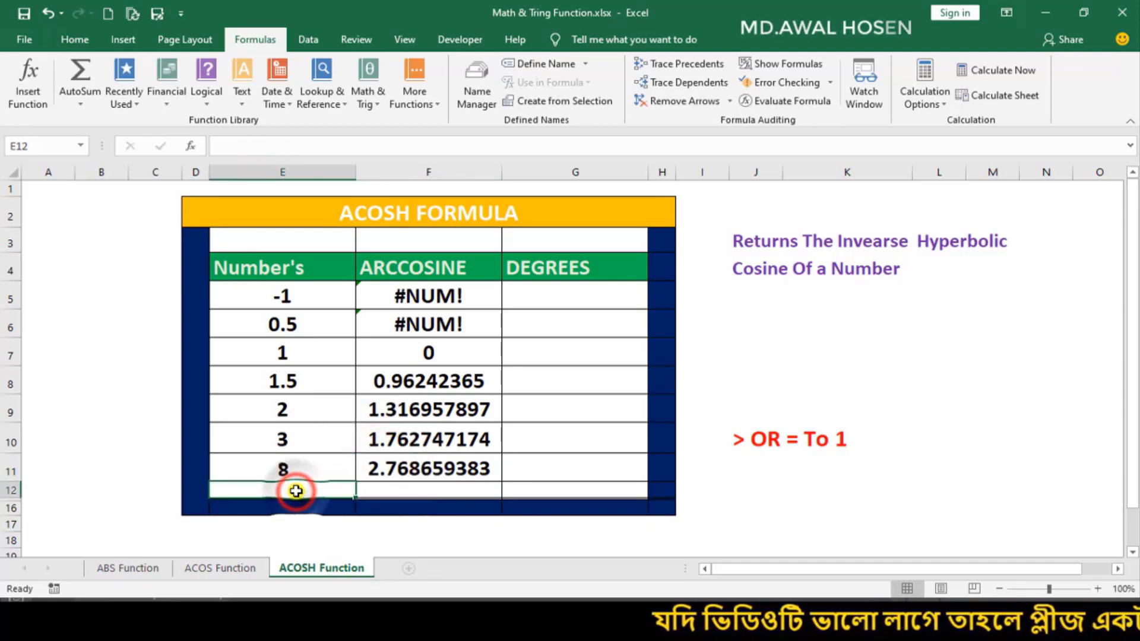
text(9)
click(400, 498)
key(ctrl+d)
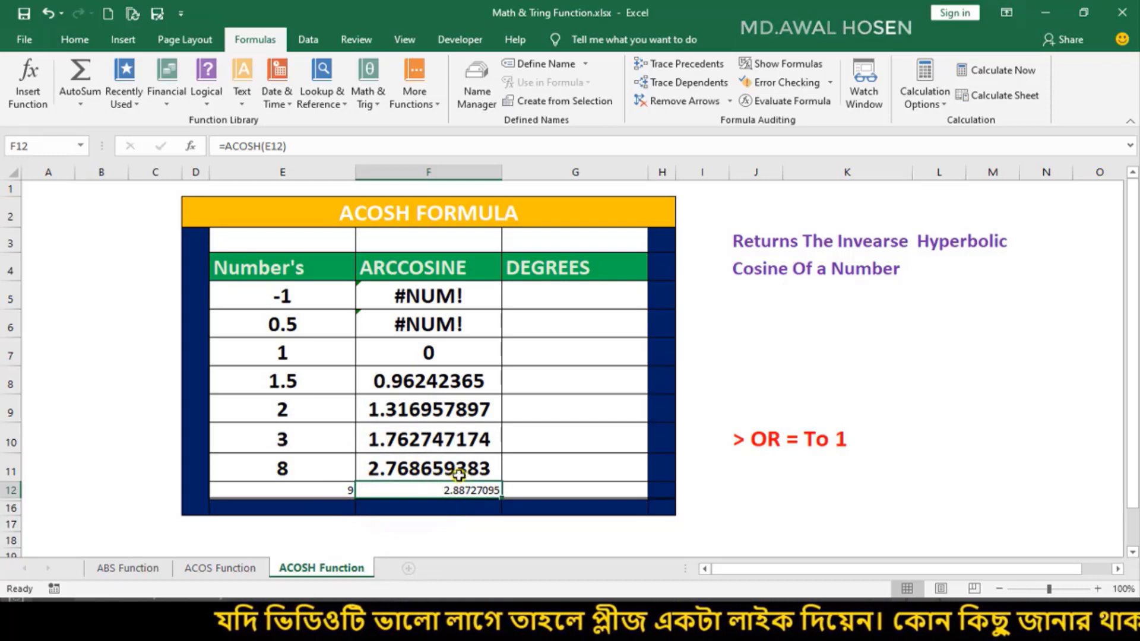
Step: Try -2 and then 10 in cell E5 to compare their ARCCOSINE results
click(286, 294)
double_click(286, 295)
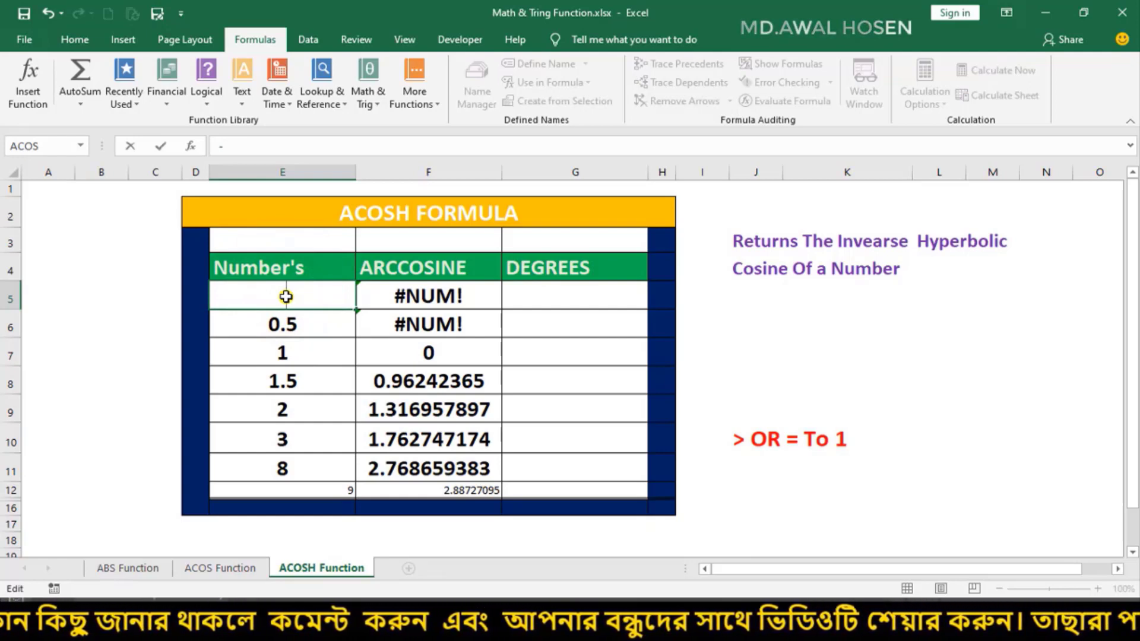
text(2)
click(411, 295)
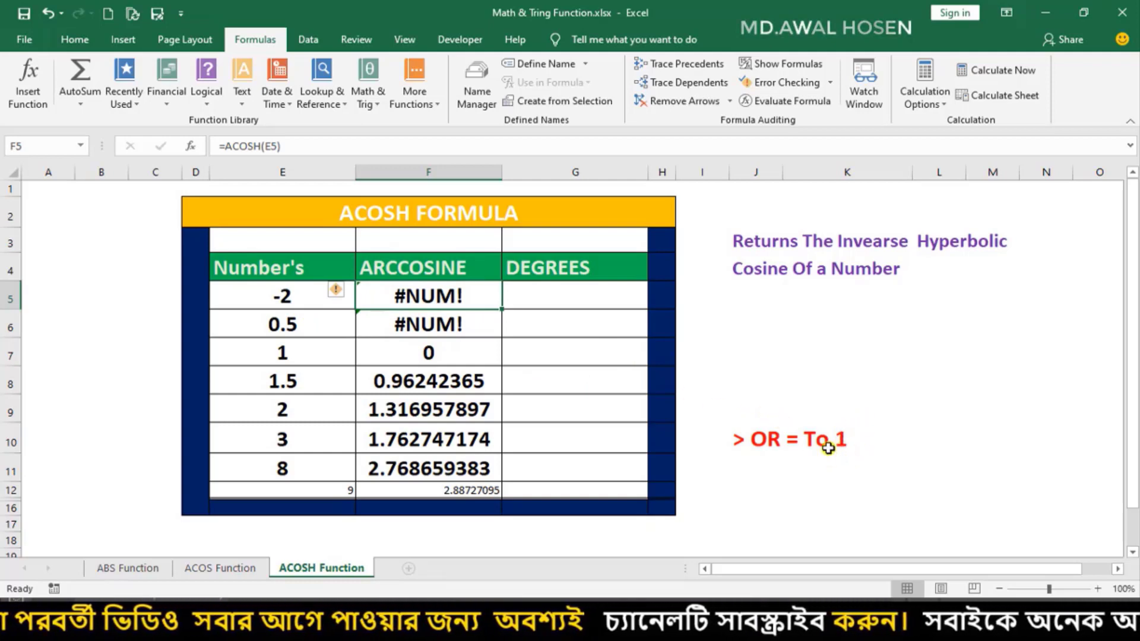
double_click(284, 295)
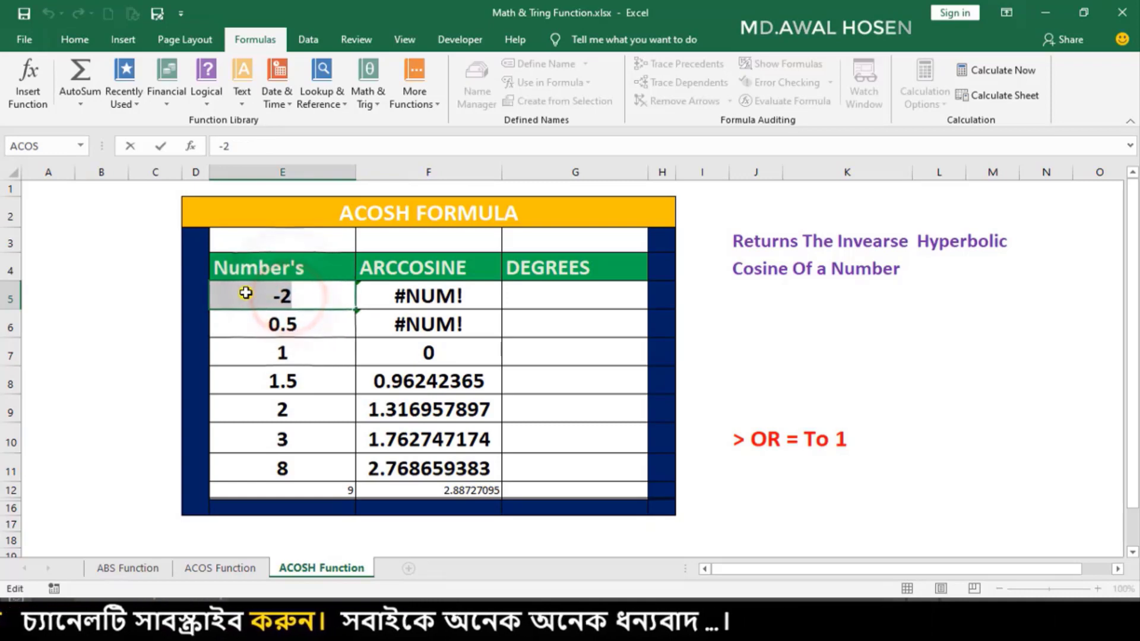
text(10)
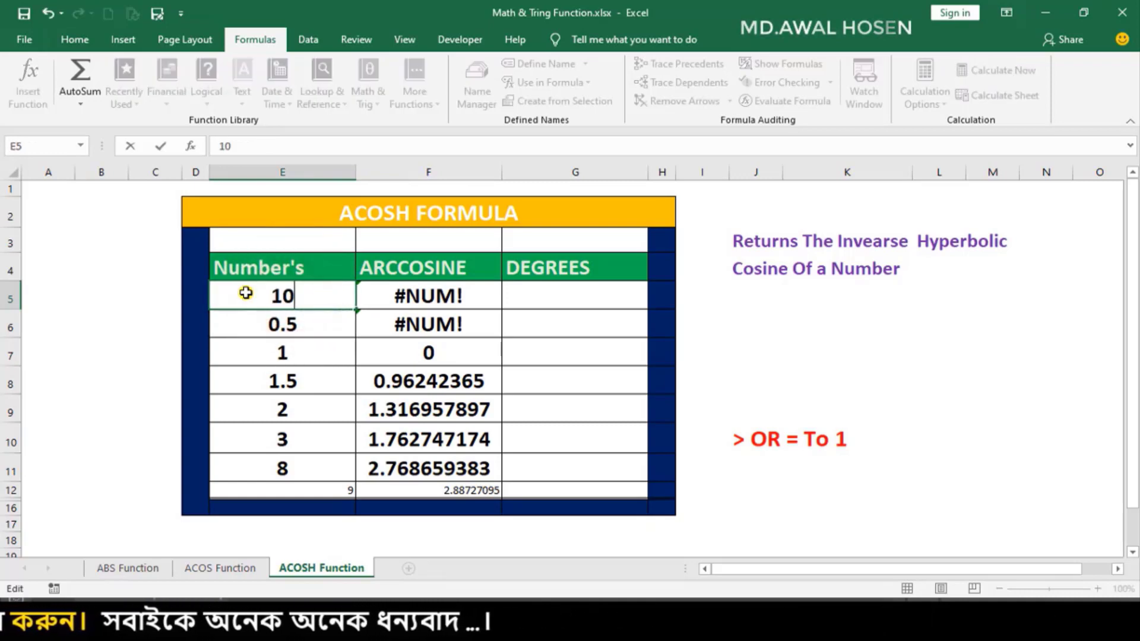
key(Return)
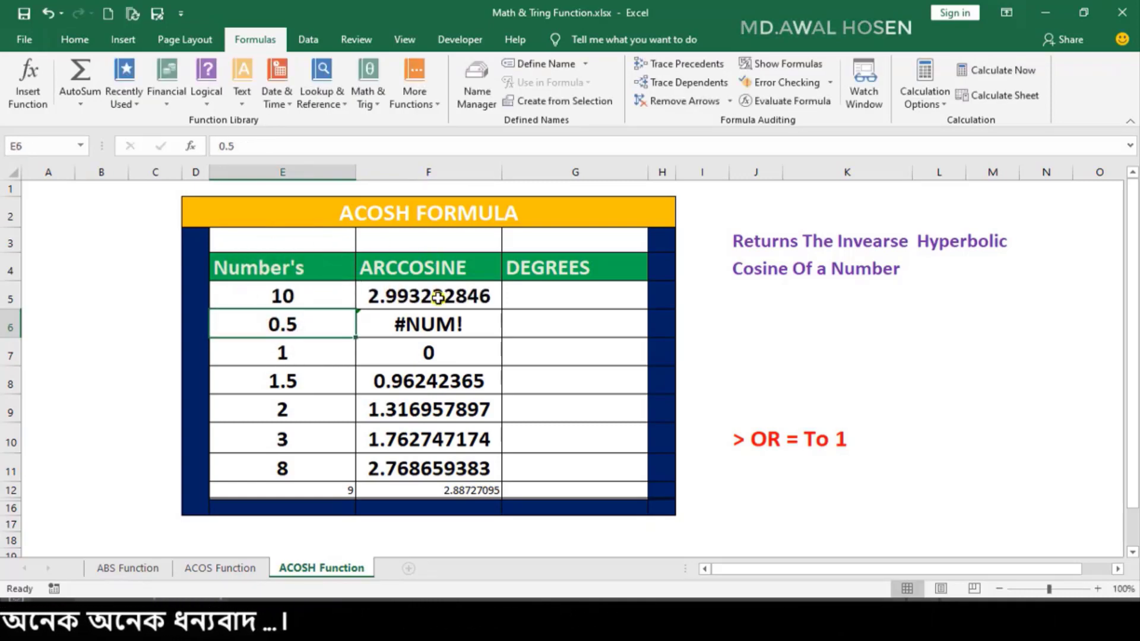
Step: Change E10 to -3 to see the #NUM! error, then restore it to 3
click(291, 442)
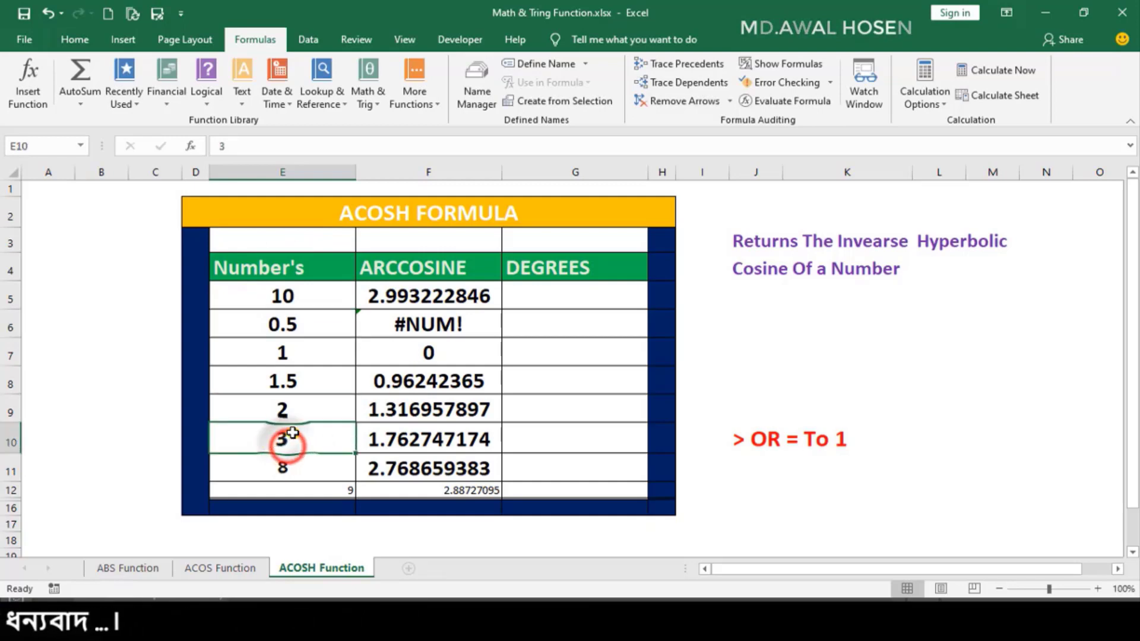
double_click(279, 440)
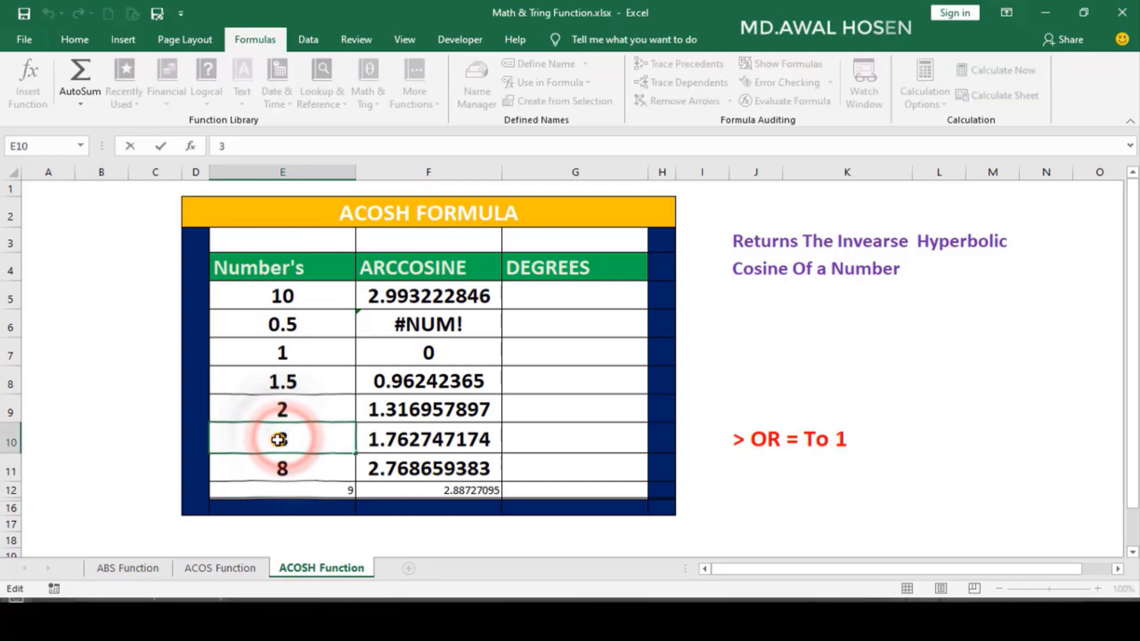
text(-)
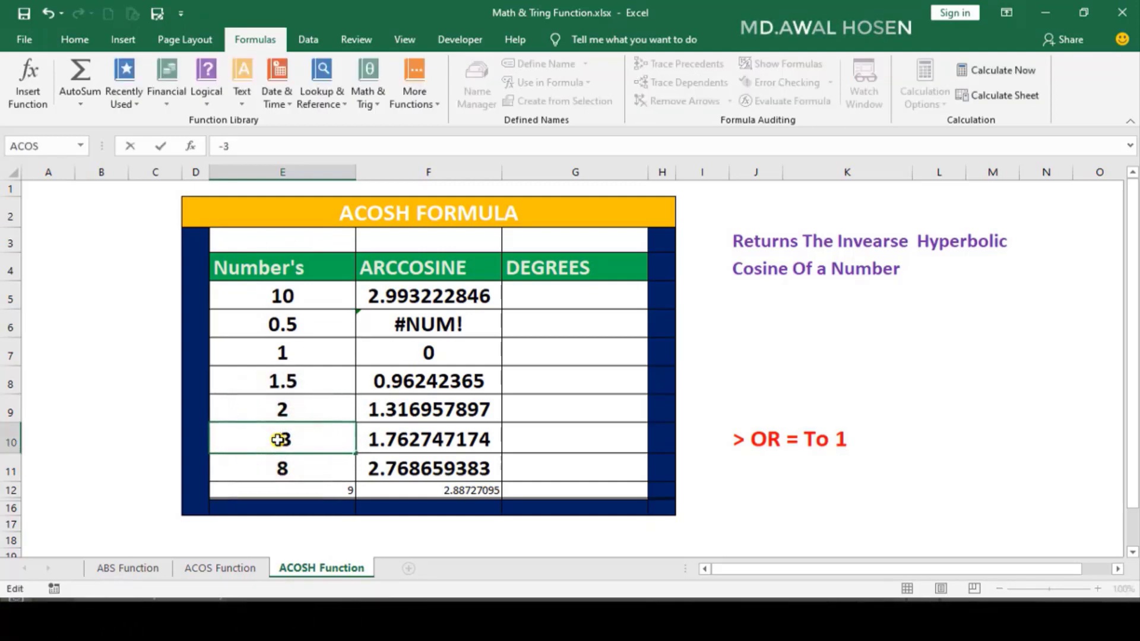
key(Return)
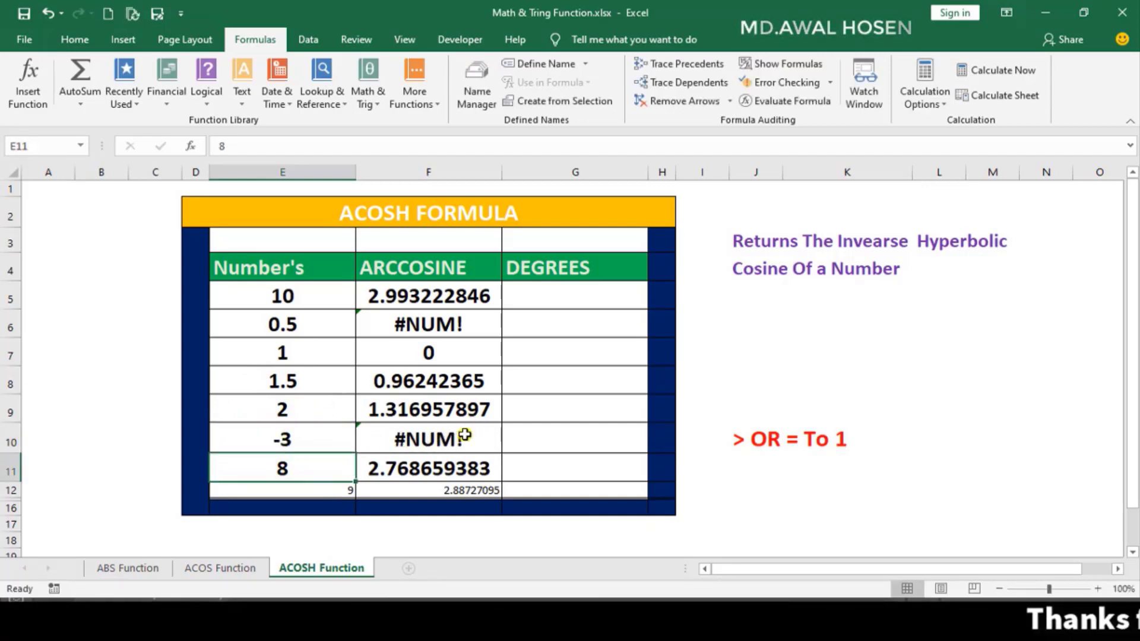
double_click(283, 440)
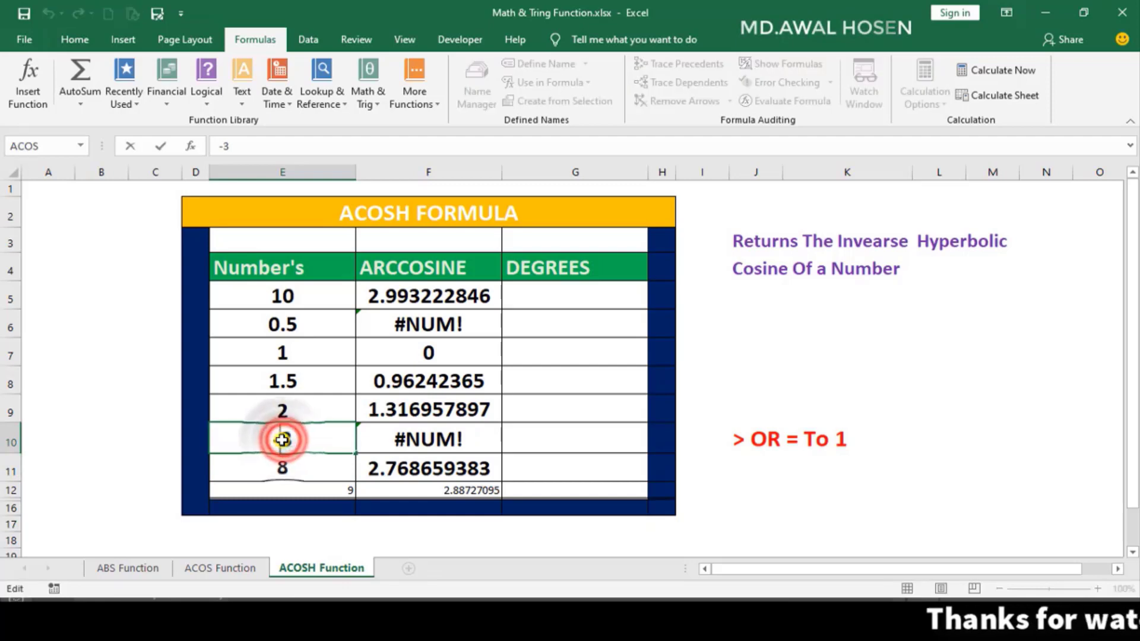
key(BackSpace)
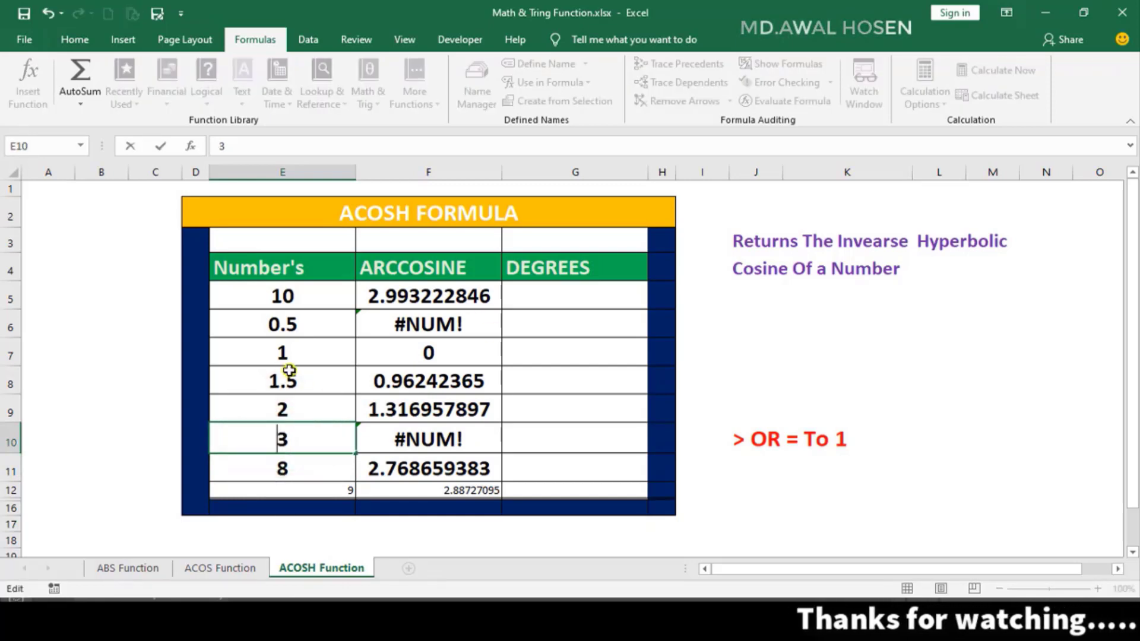
Step: Set the first number in E5 to -1, removing the stray cell reference
double_click(278, 295)
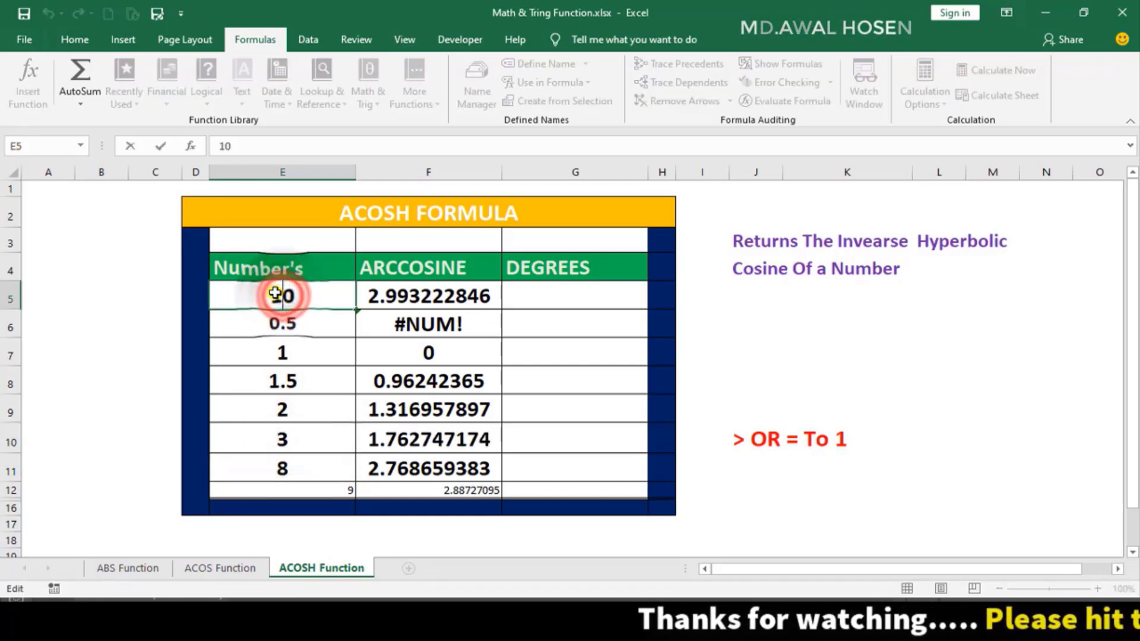
key(BackSpace)
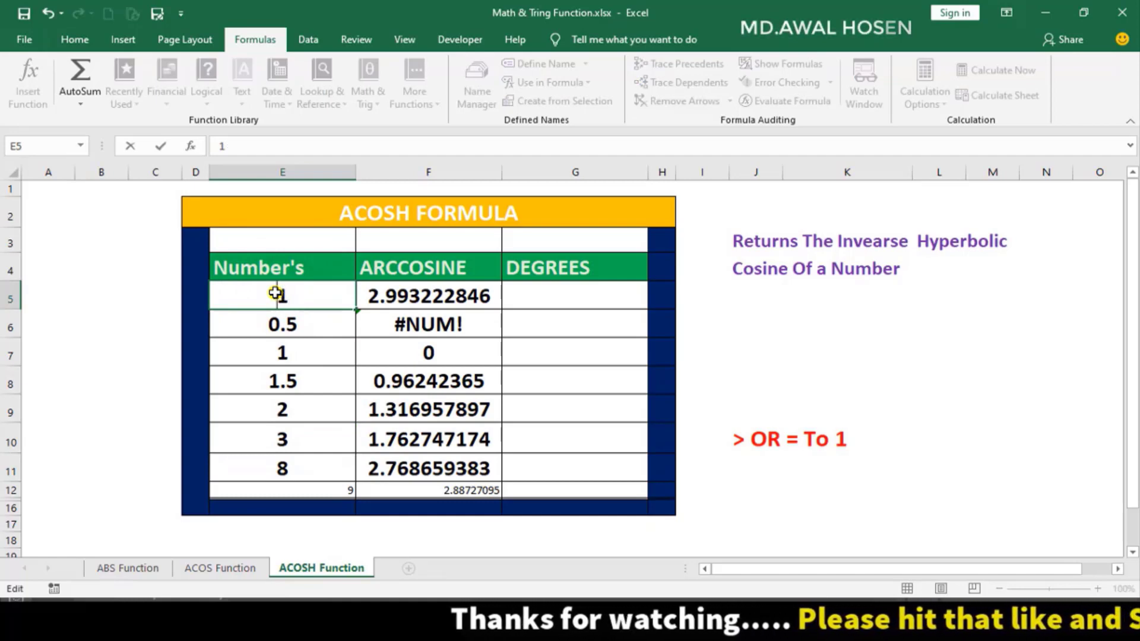
text(-)
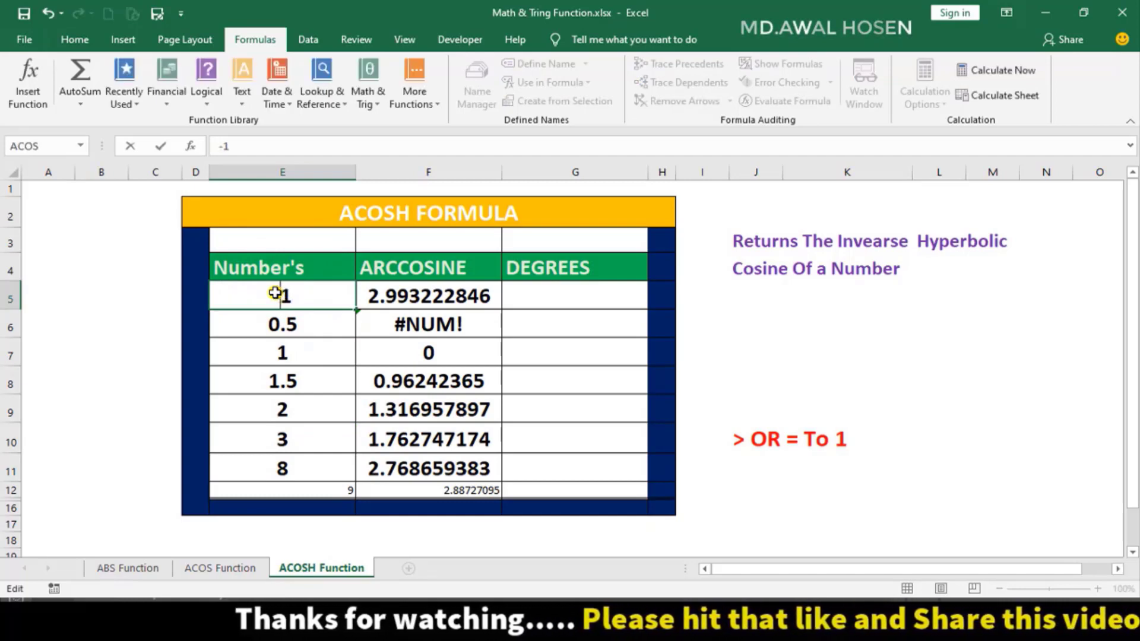
click(428, 300)
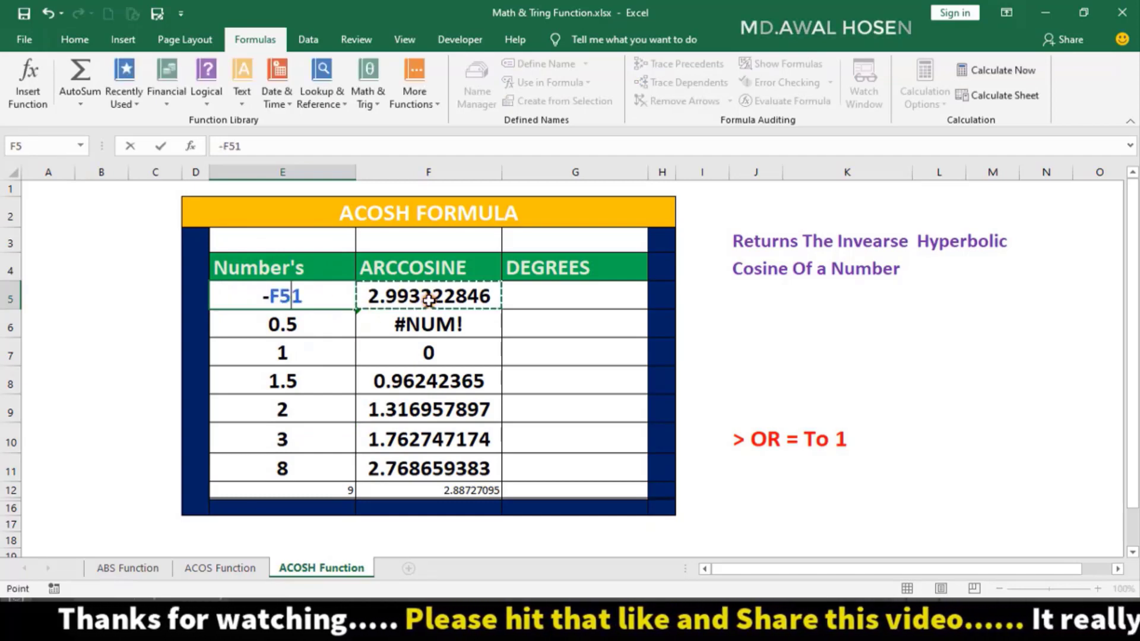
click(537, 354)
click(291, 297)
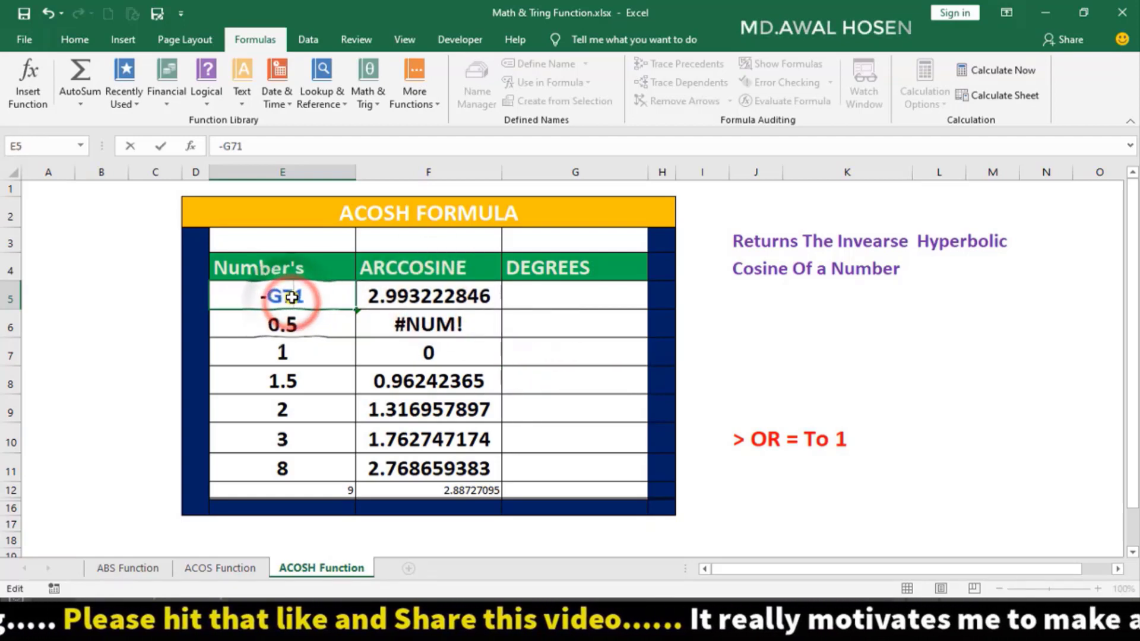
key(BackSpace)
key(BackSpace)
key(Return)
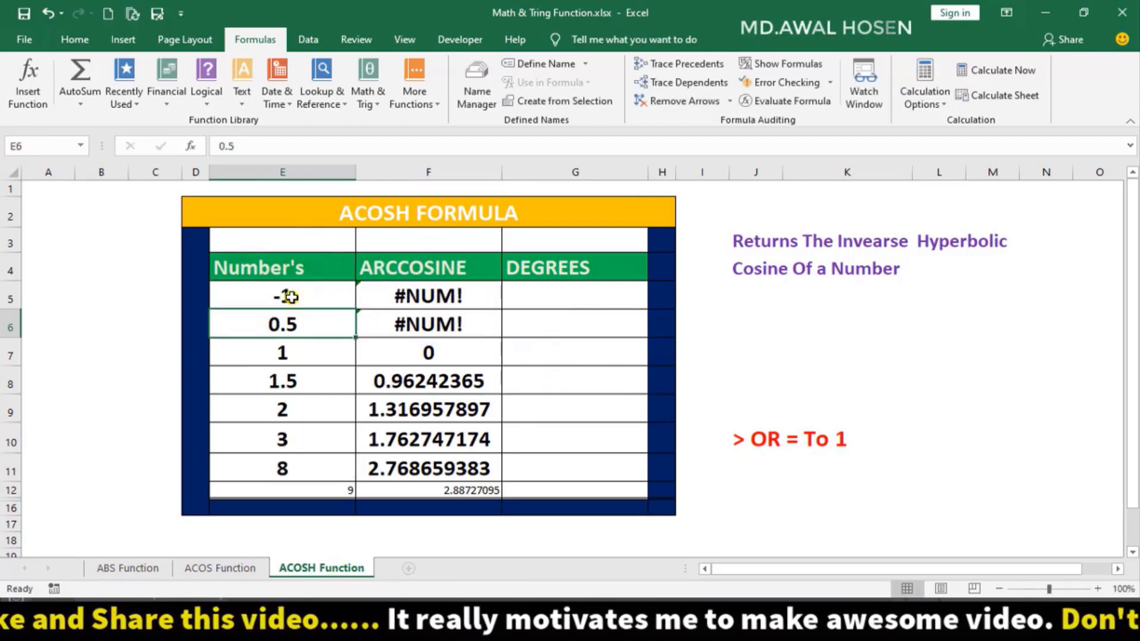
Step: Enter =DEGREES(E5) in G5, converting -1 to -57.29577951 degrees
click(581, 294)
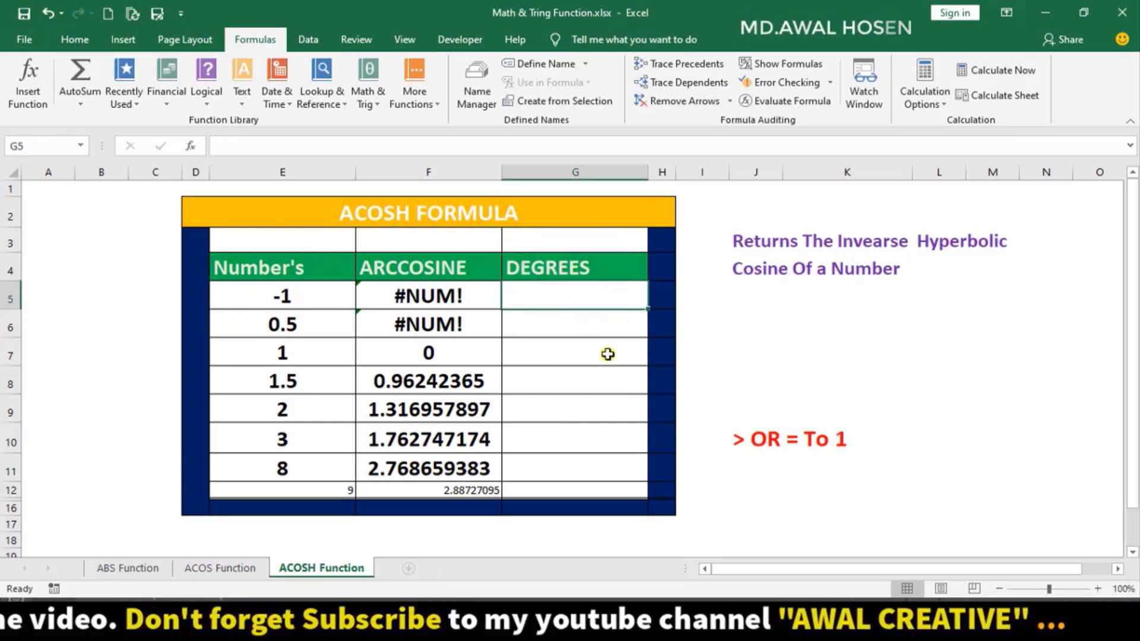
click(556, 302)
text(=)
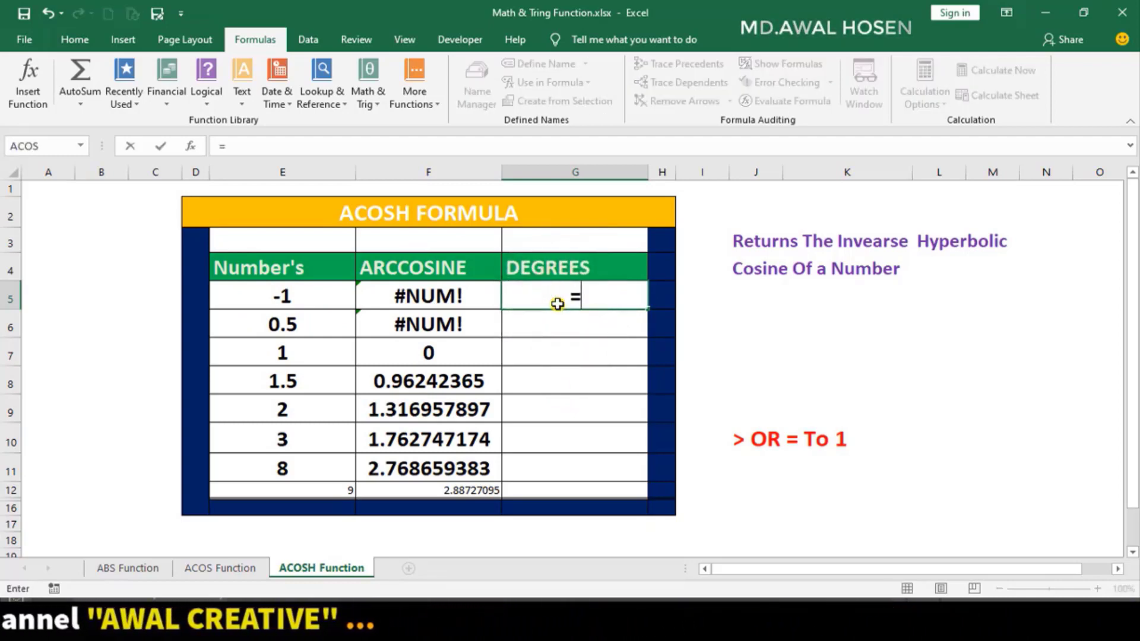
text(de)
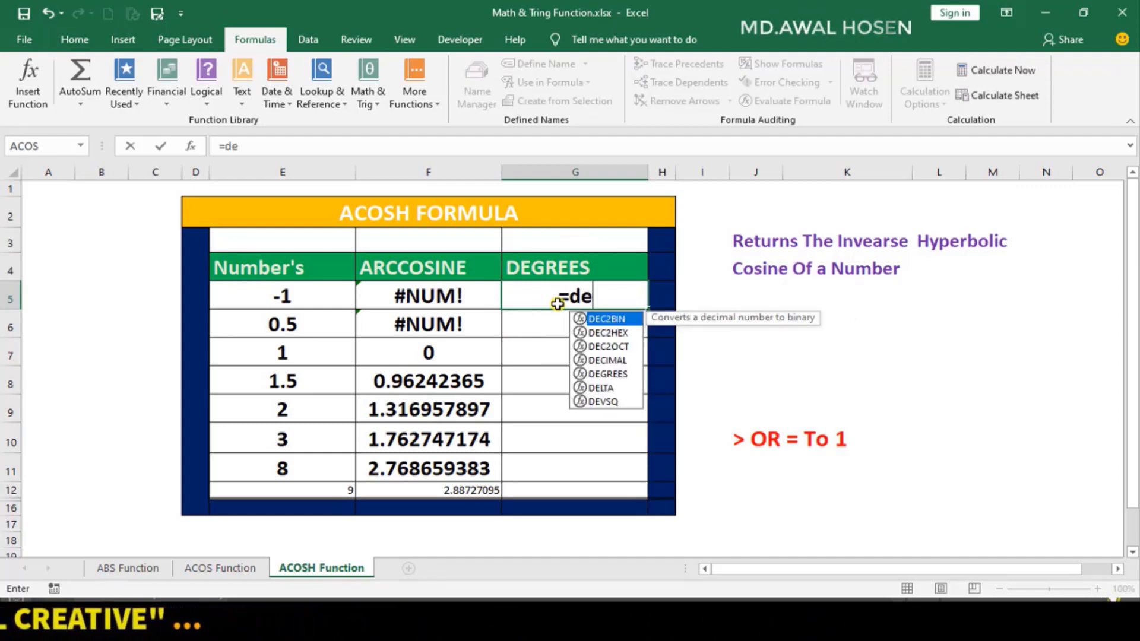
text(g)
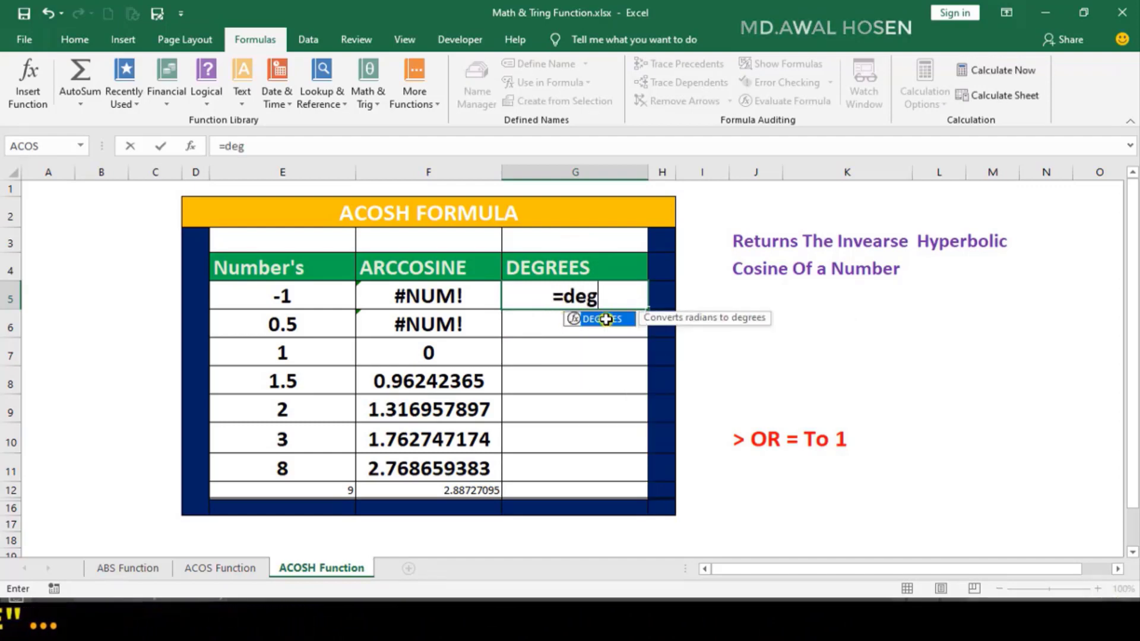
double_click(606, 318)
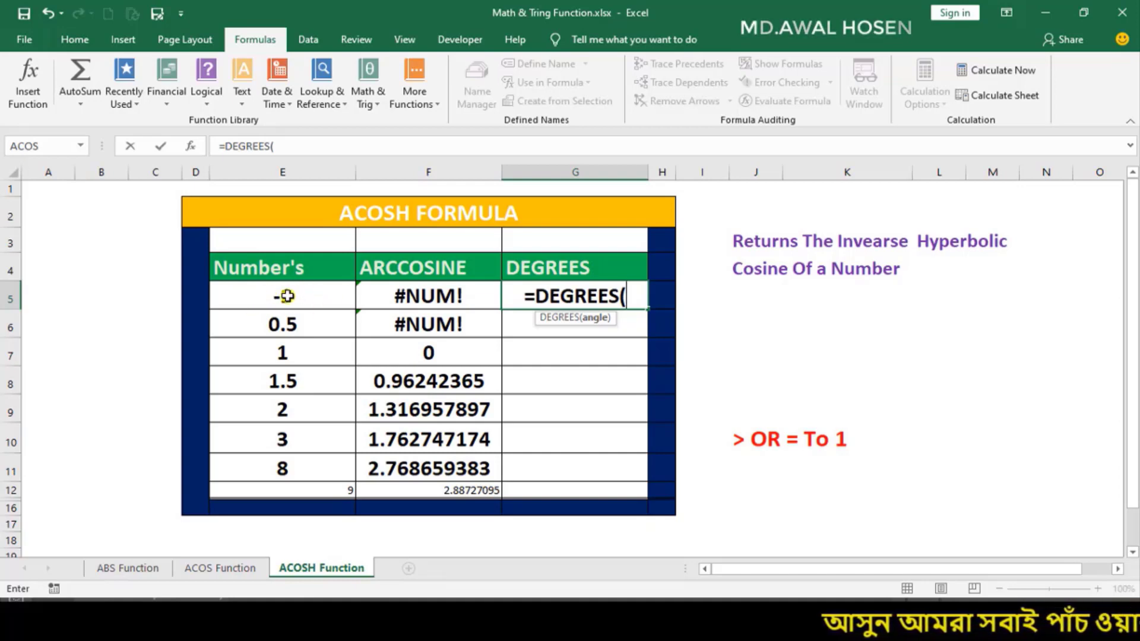
click(287, 296)
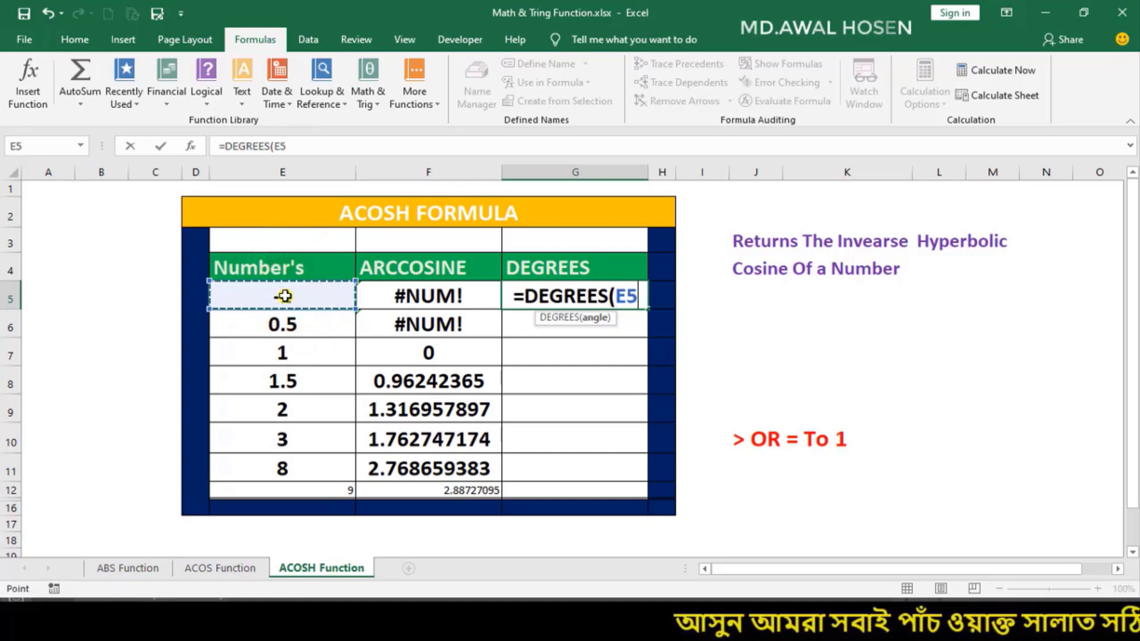
text())
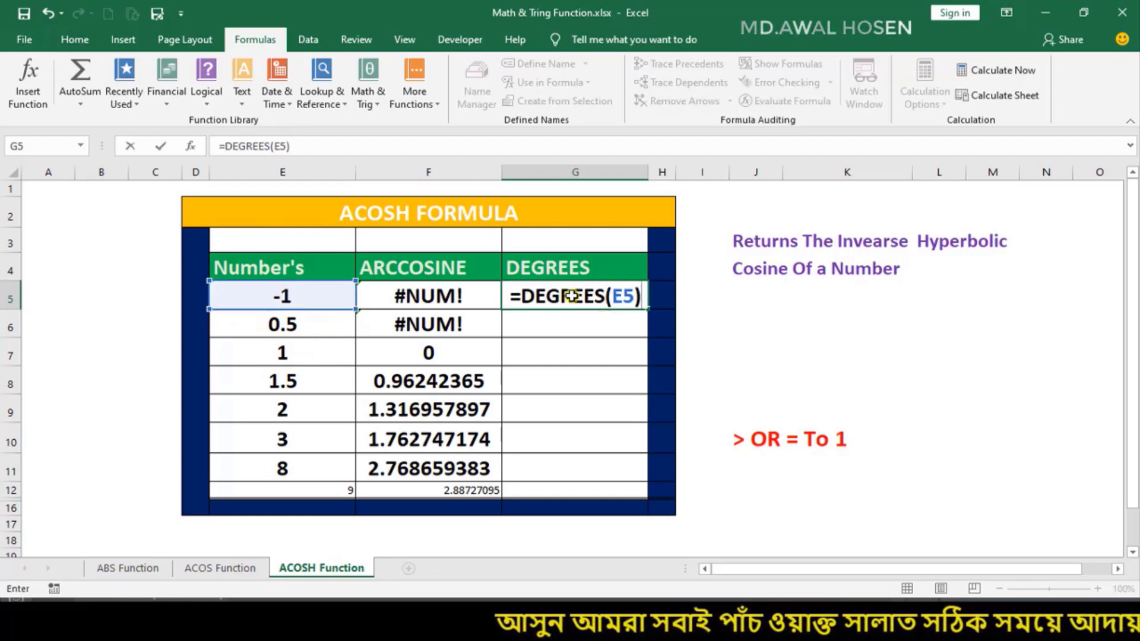
key(Return)
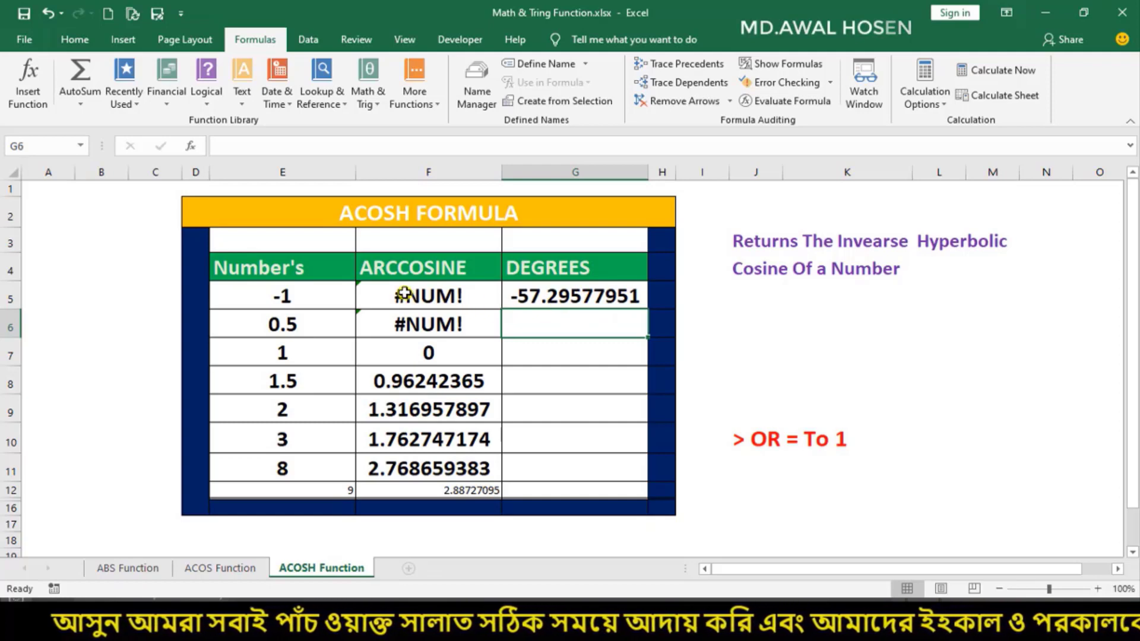
Step: Enter =DEGREES(F8) in G8, converting the 1.5 row's ARCCOSINE to 55.14281326
click(454, 392)
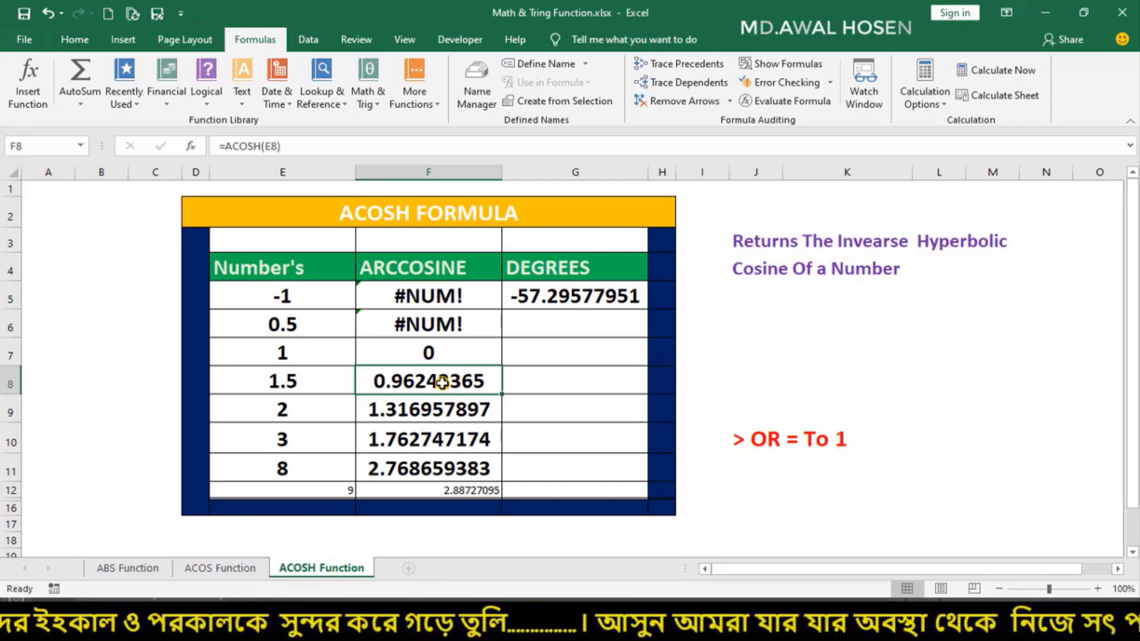
click(442, 383)
click(555, 380)
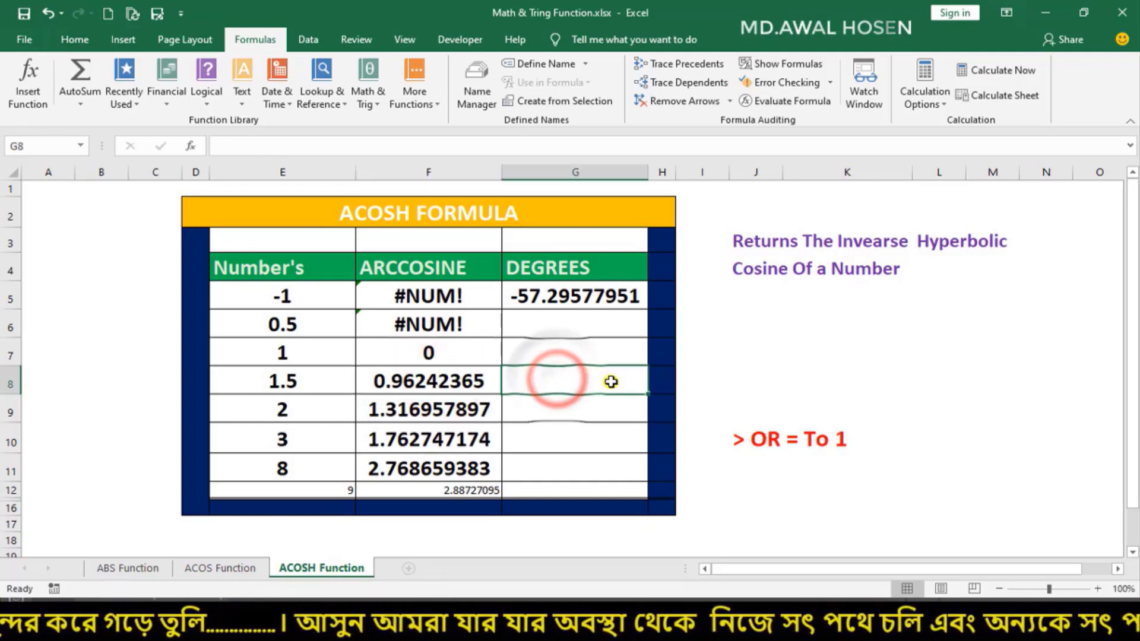
text(=)
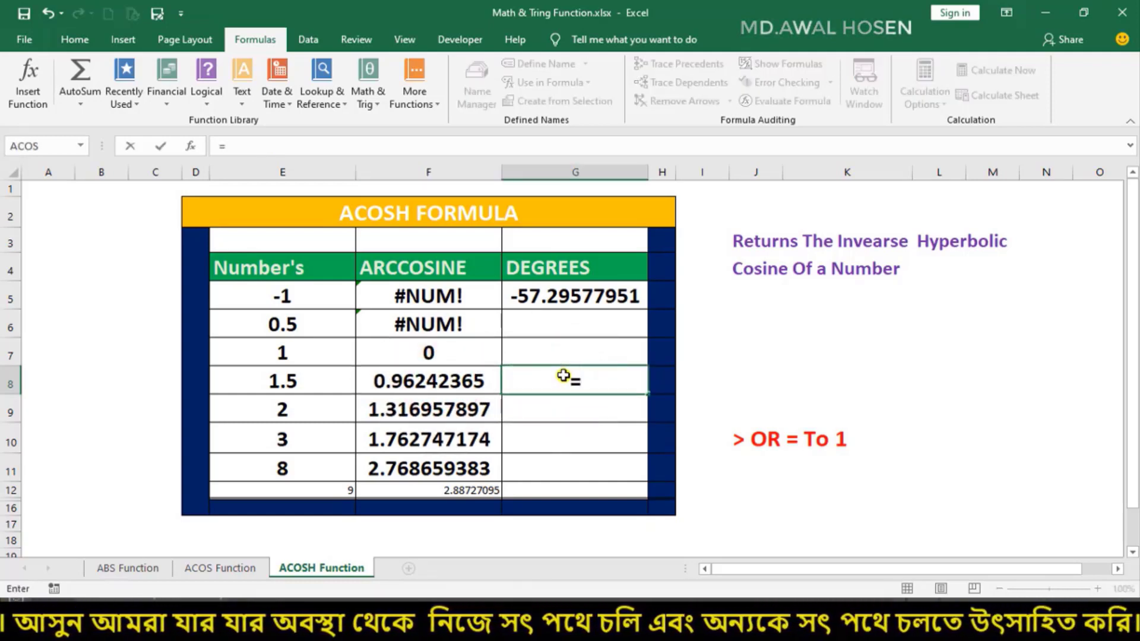
text(de)
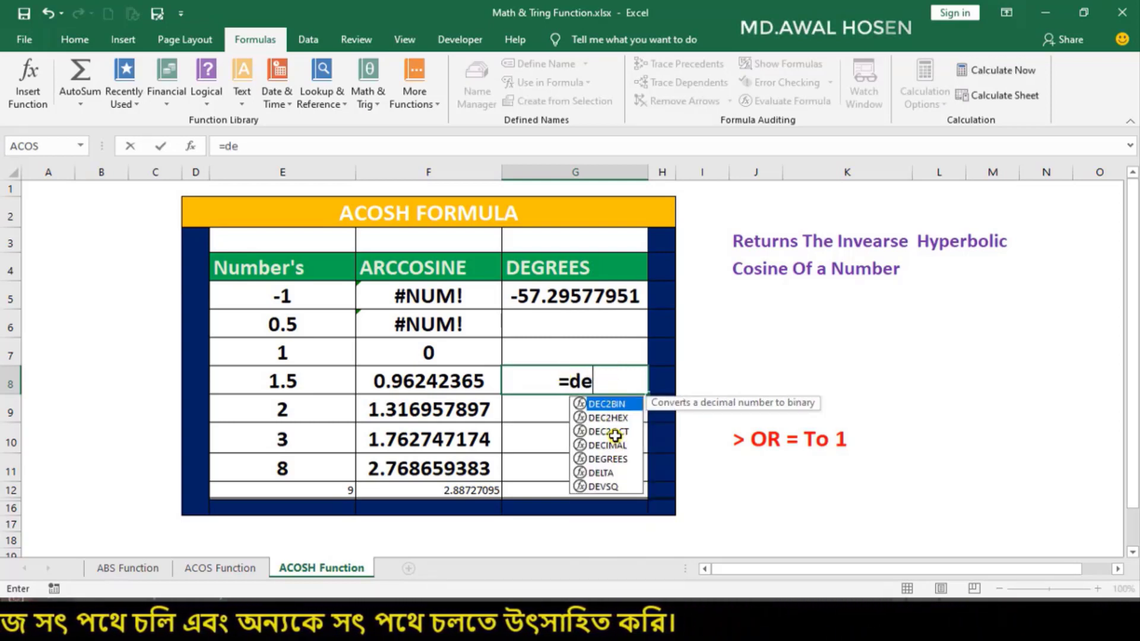
double_click(608, 459)
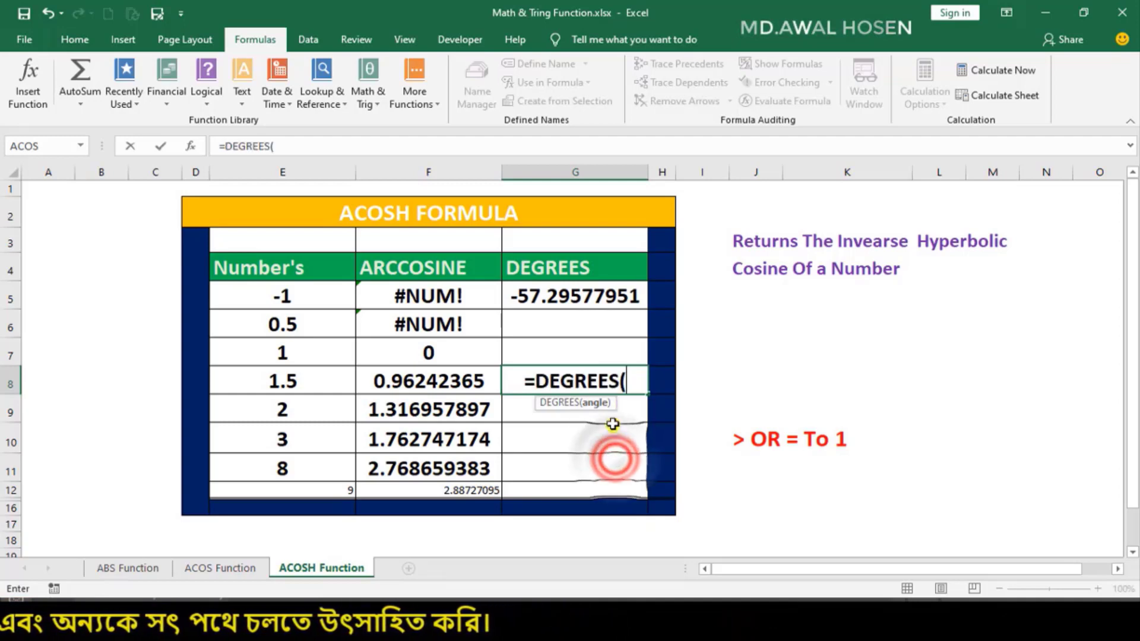
click(418, 389)
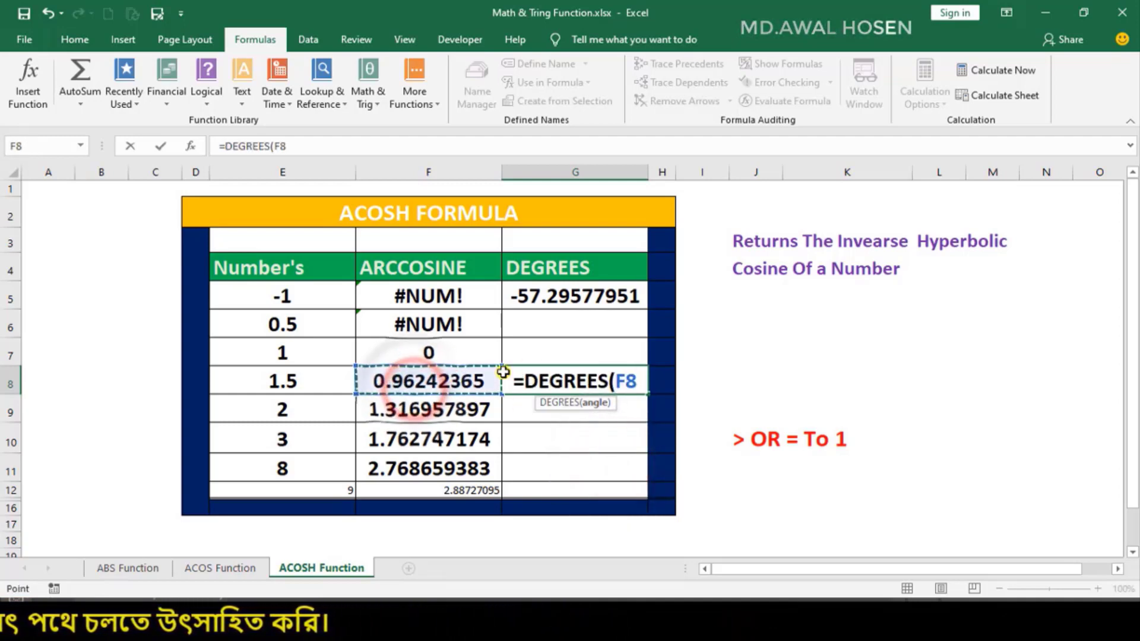
text())
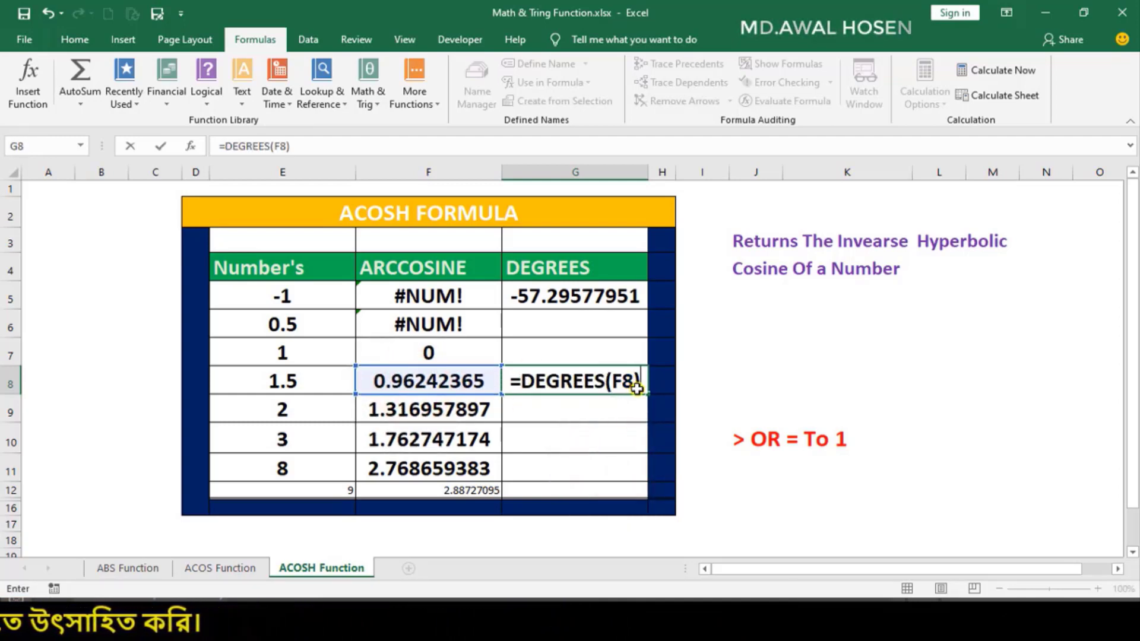
key(Return)
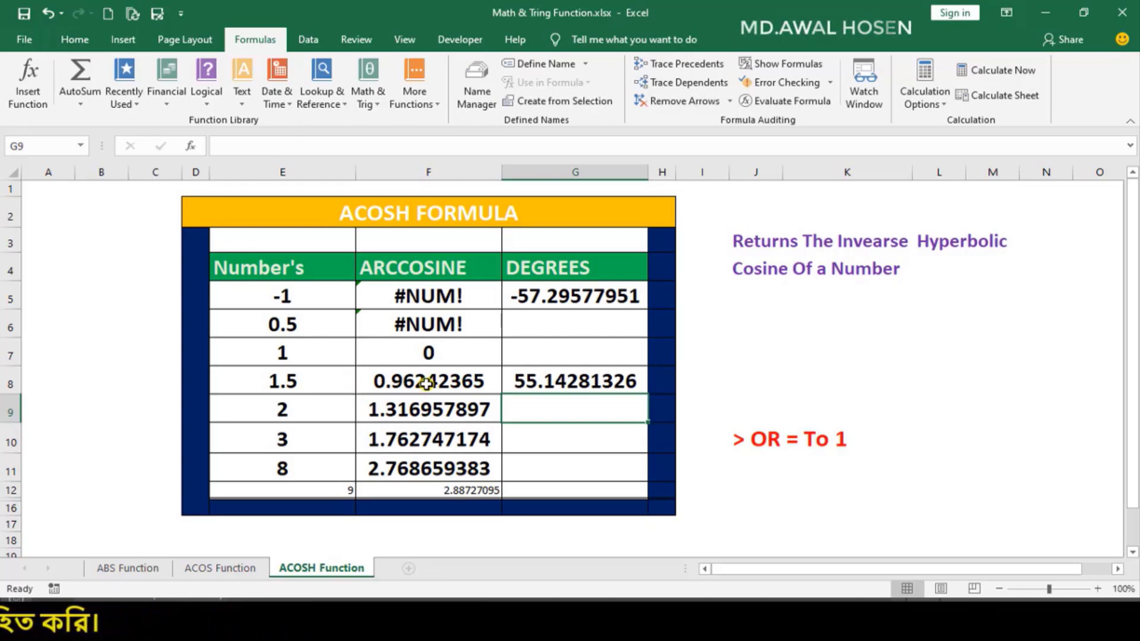
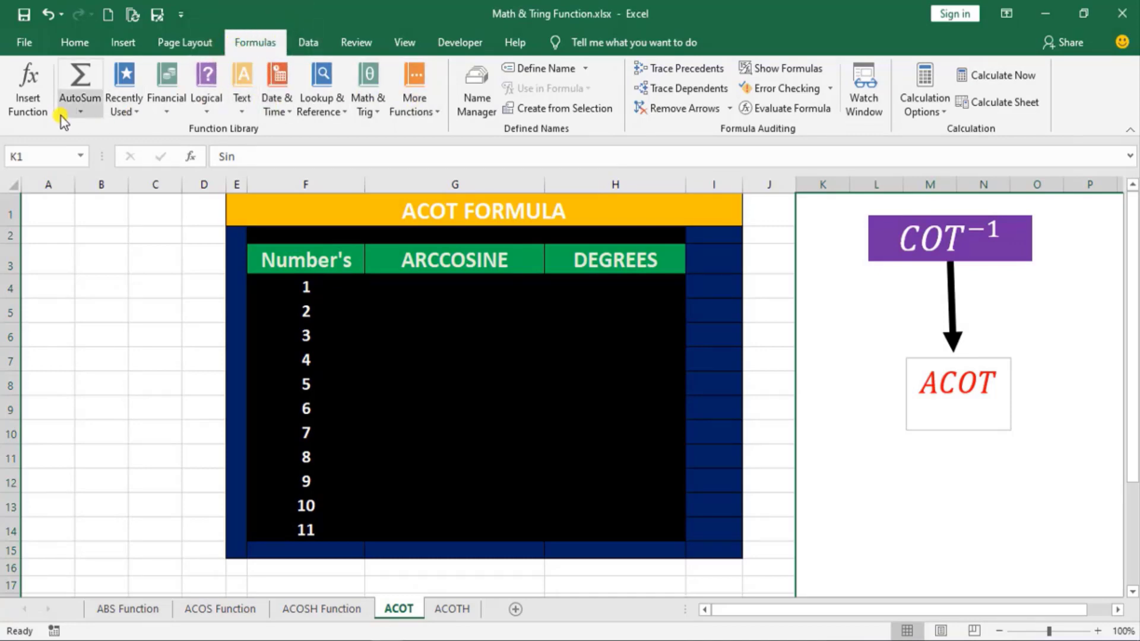
Step: Browse the Math & Trig function list and close it without choosing anything
click(376, 113)
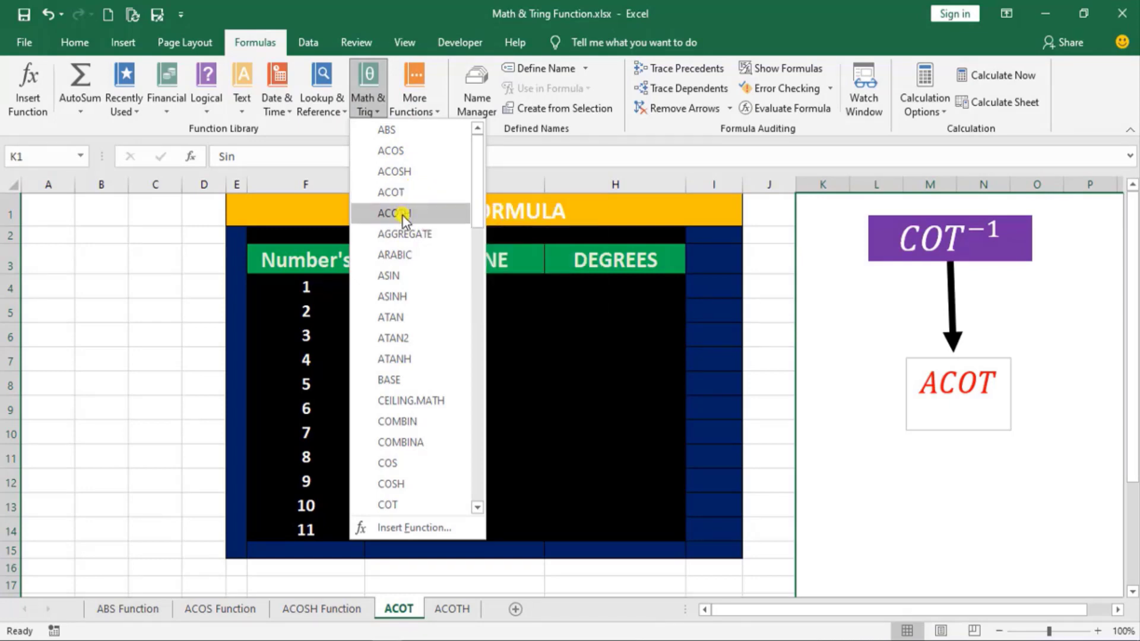
mouse_move(392, 193)
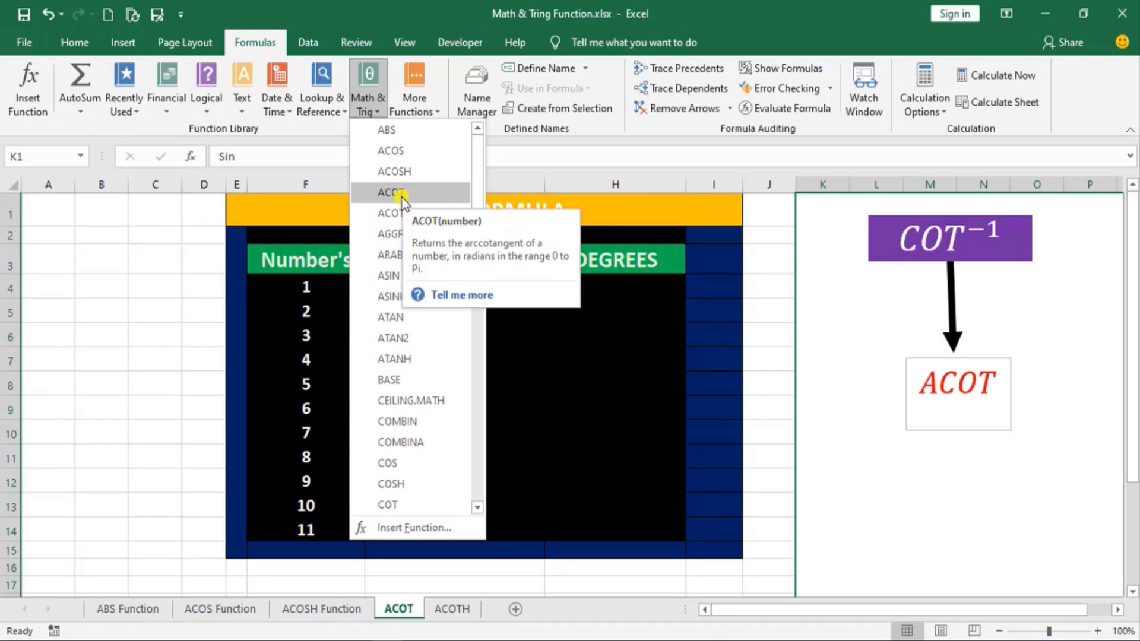
drag(480, 187, 479, 333)
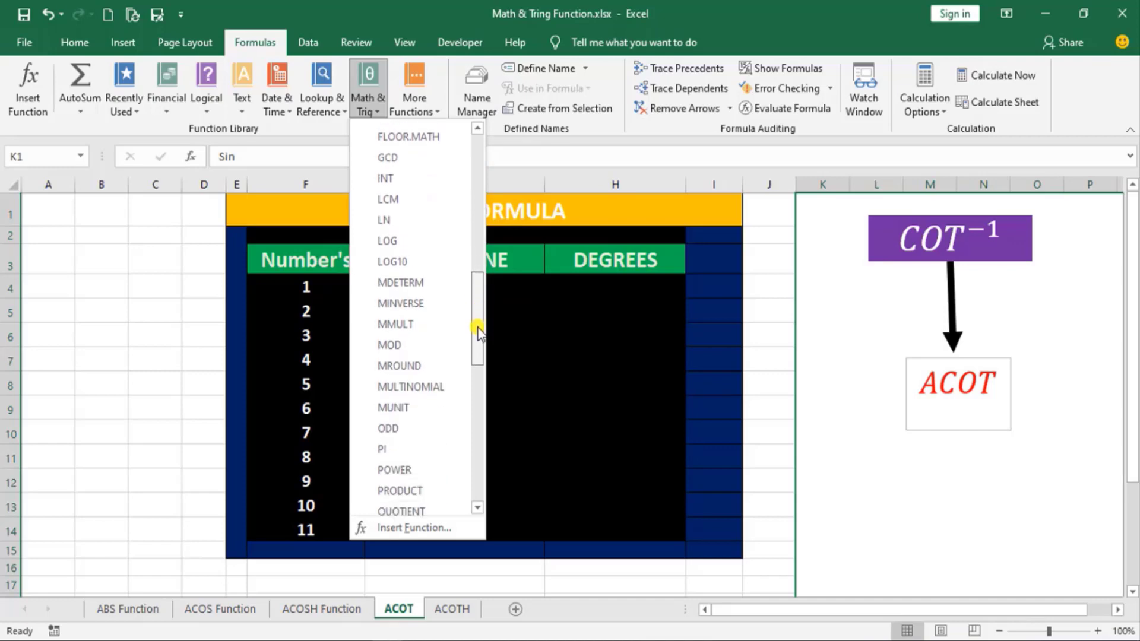
mouse_move(479, 332)
mouse_down()
mouse_move(479, 492)
mouse_move(479, 170)
mouse_up()
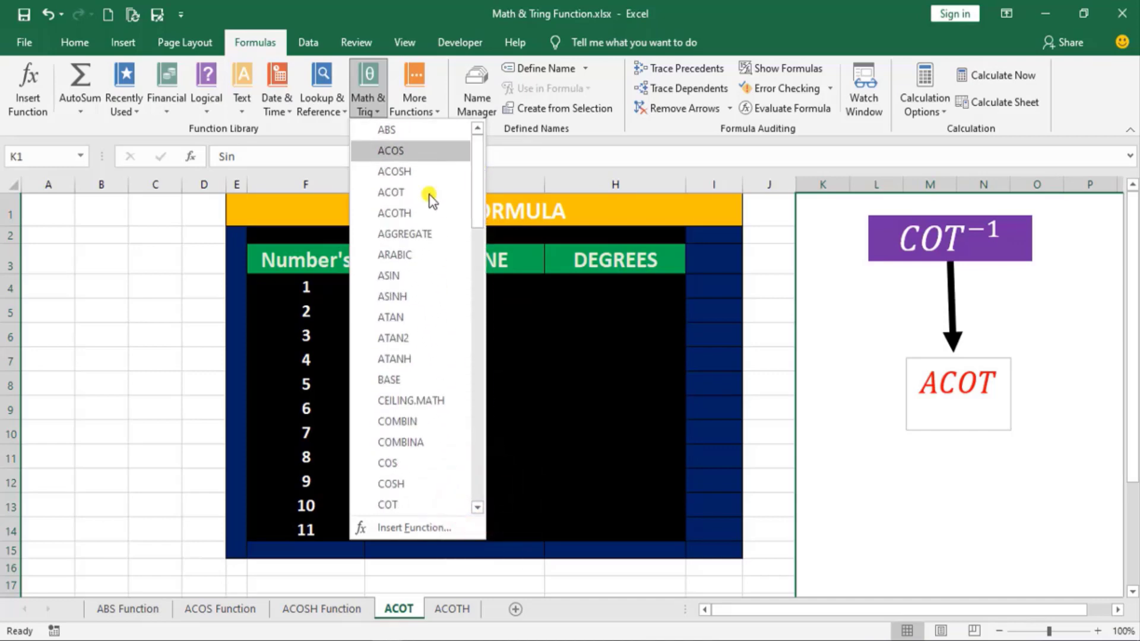
drag(480, 164, 480, 461)
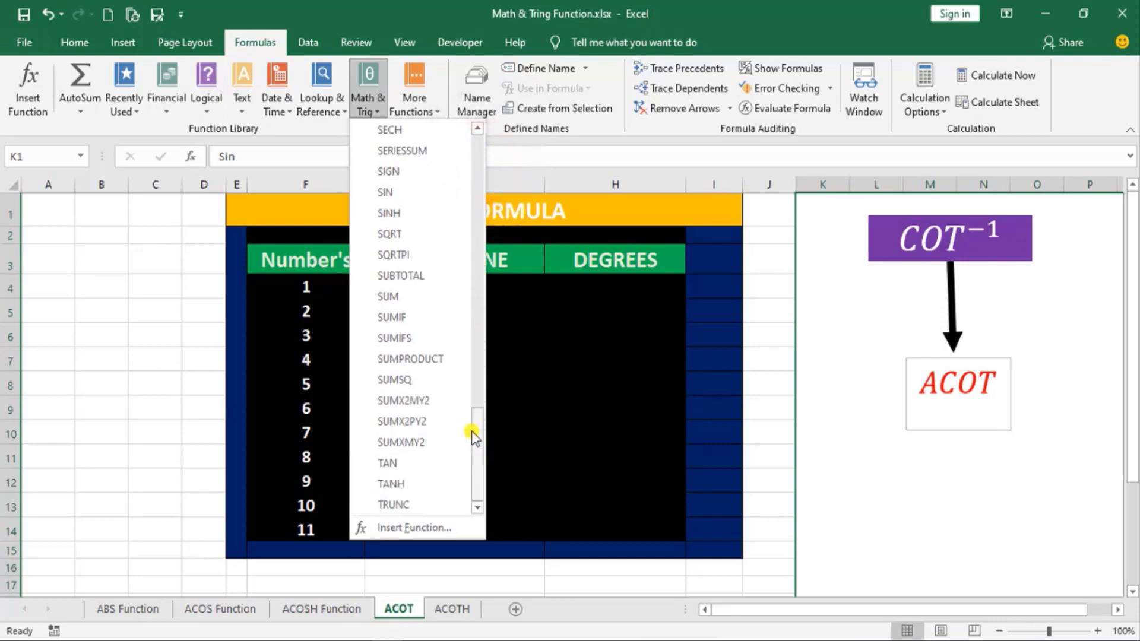
drag(479, 466, 480, 180)
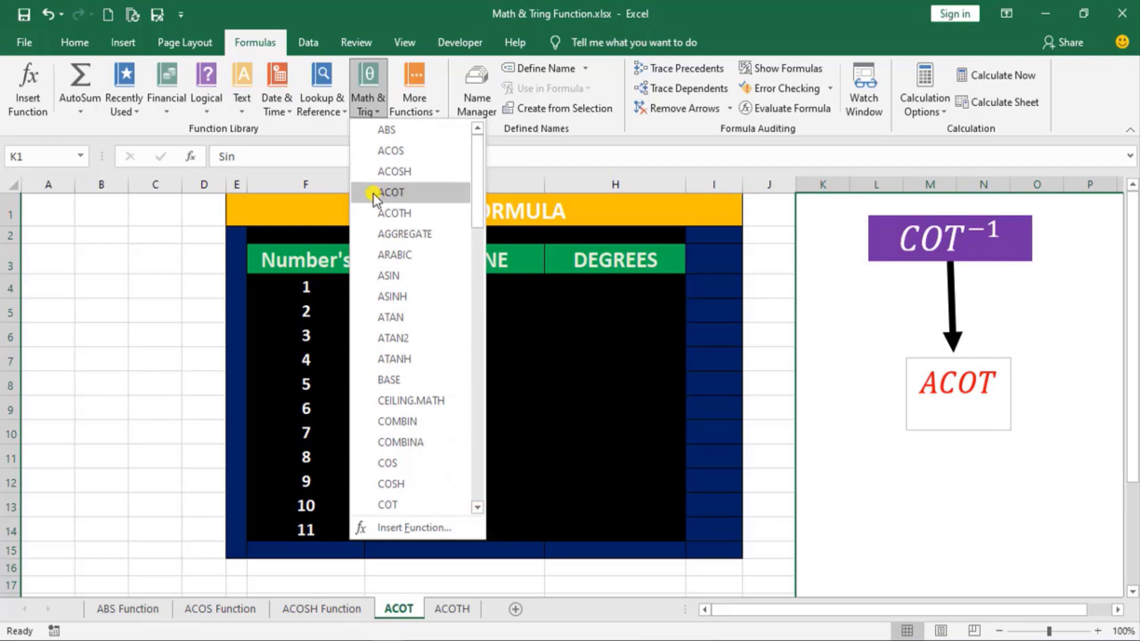
click(778, 340)
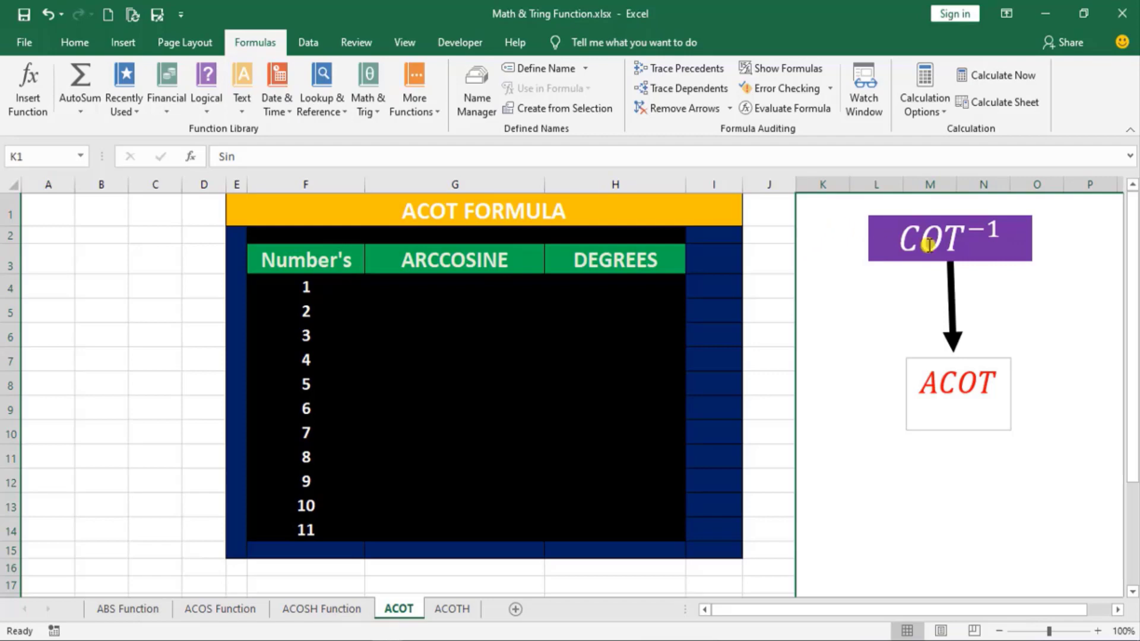
Step: Look over the COT⁻¹ equation and ACOT label beside the table, then return to F4
click(930, 245)
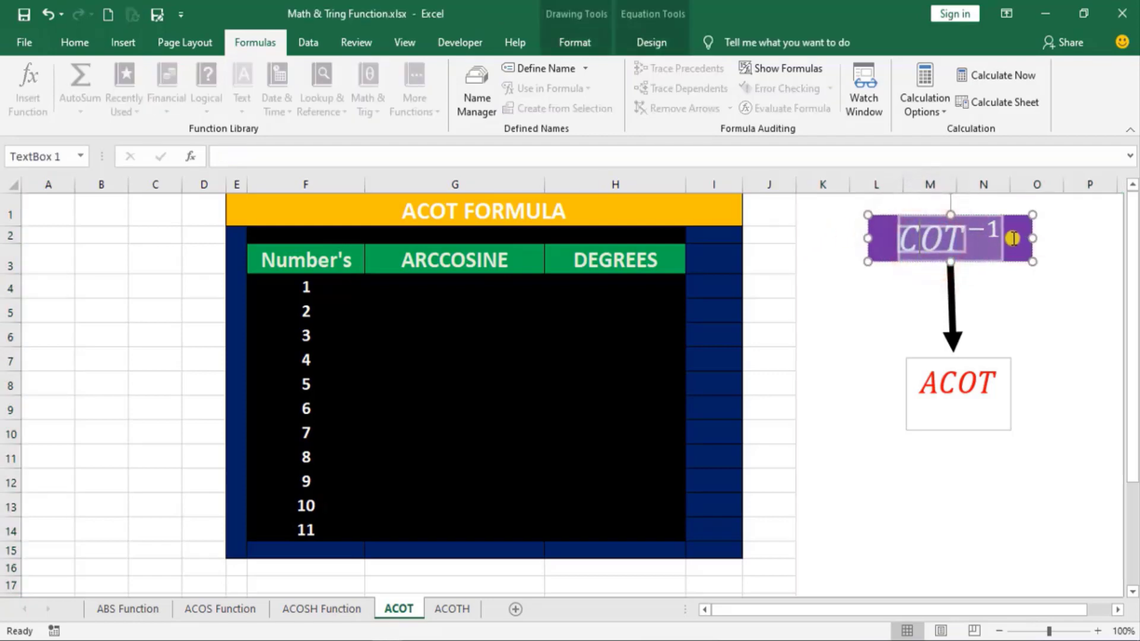
click(1012, 240)
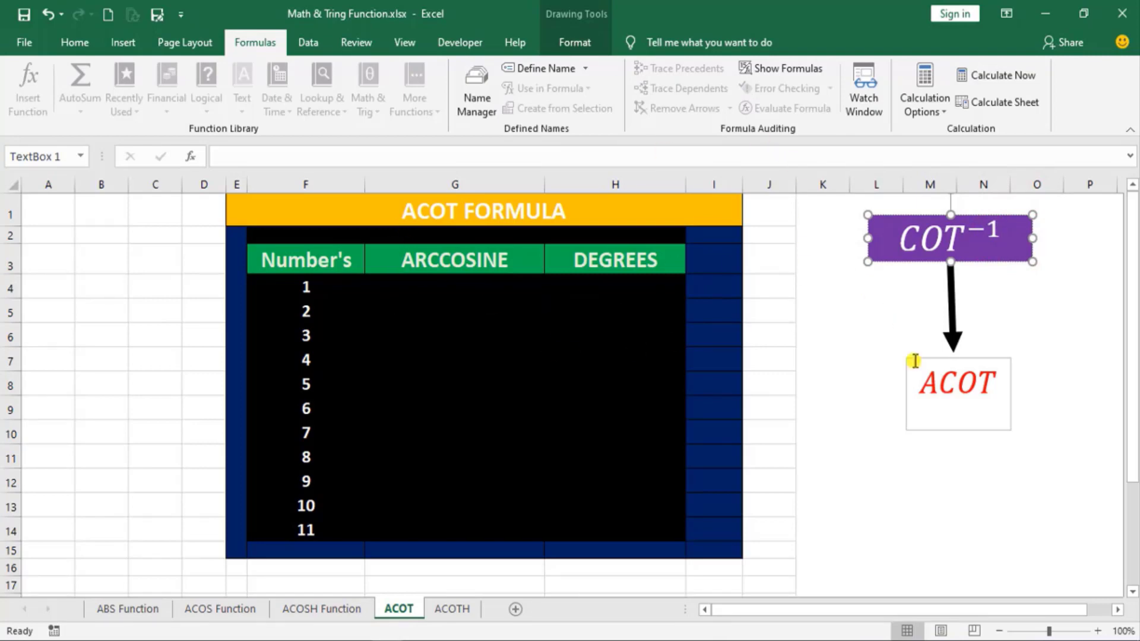
click(943, 391)
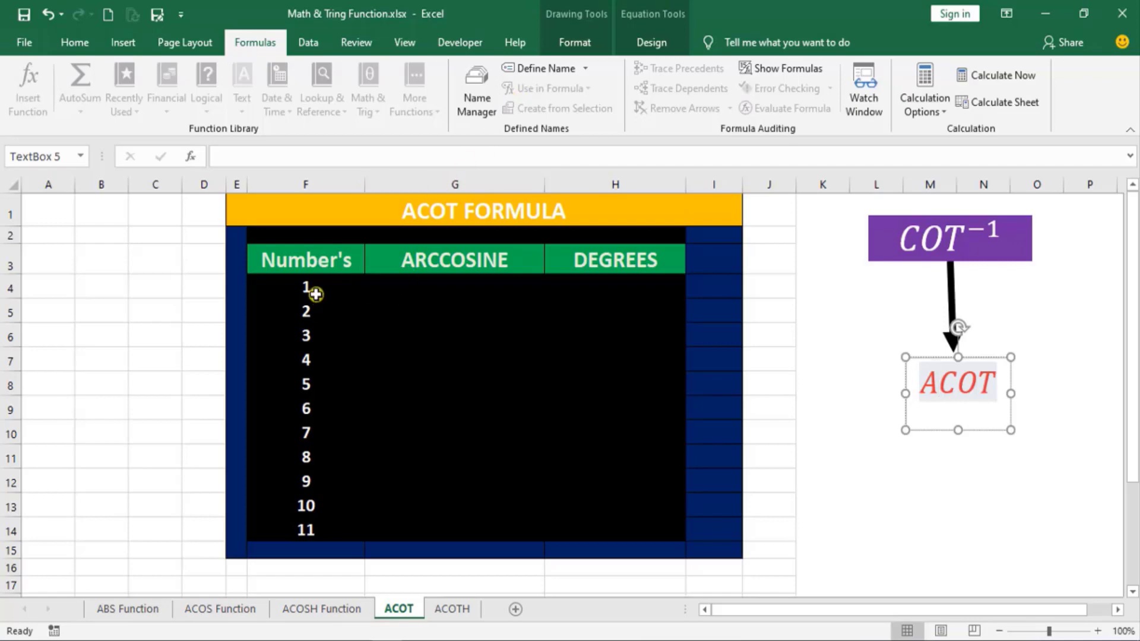
click(314, 294)
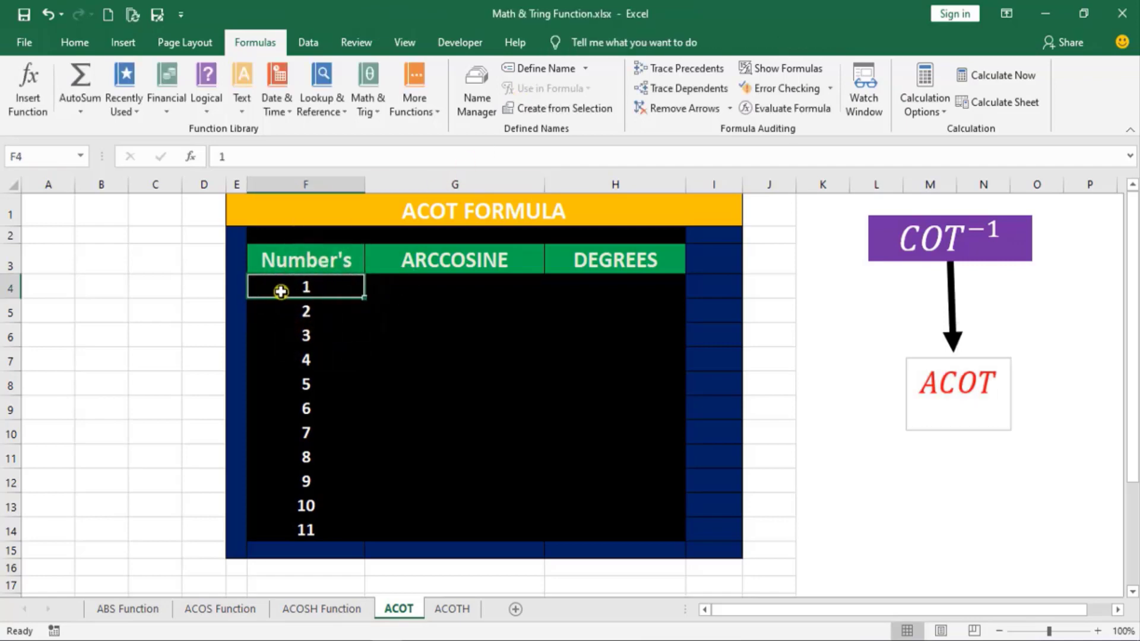
Step: Enter =ACOT(F4) in G4 so it returns 0.785398163 for the number 1
click(455, 303)
click(439, 282)
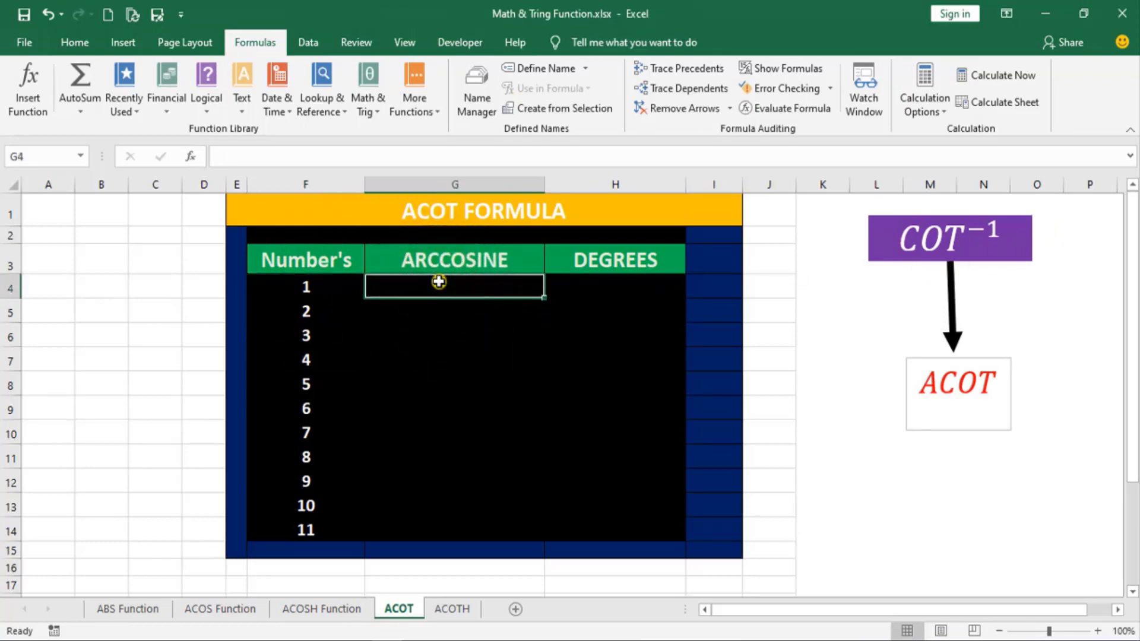
text(=)
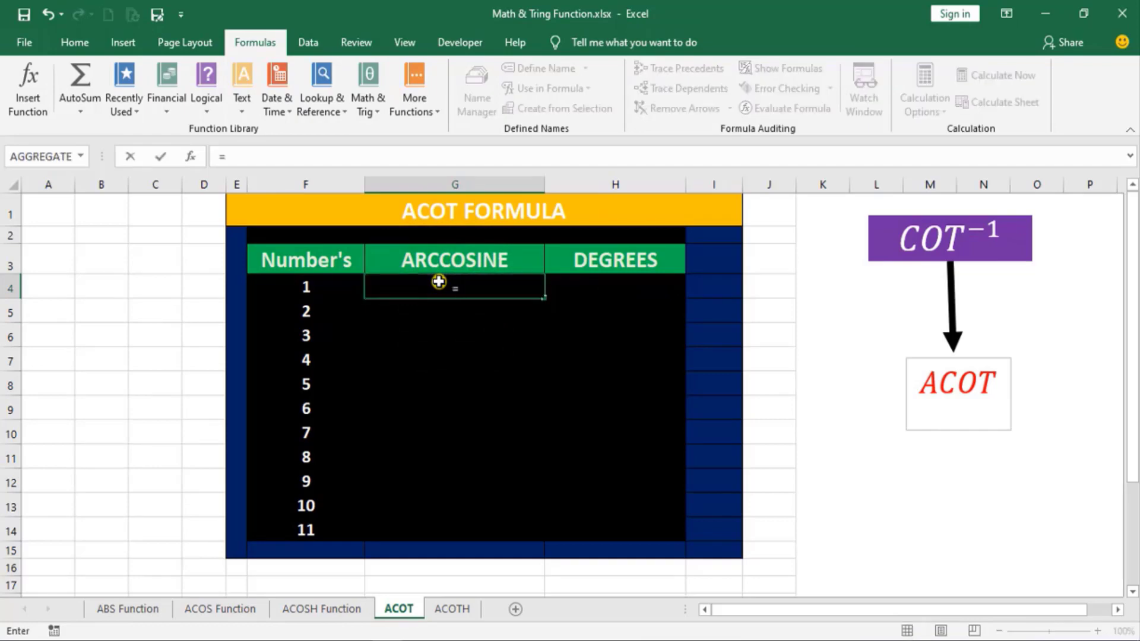
text(A)
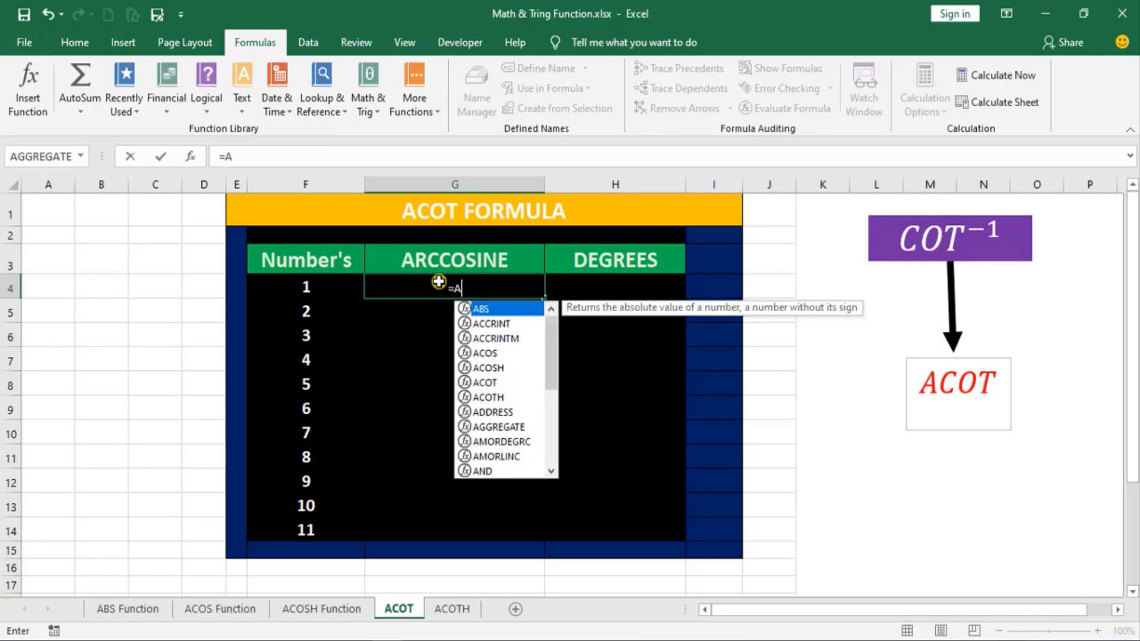
text(cot)
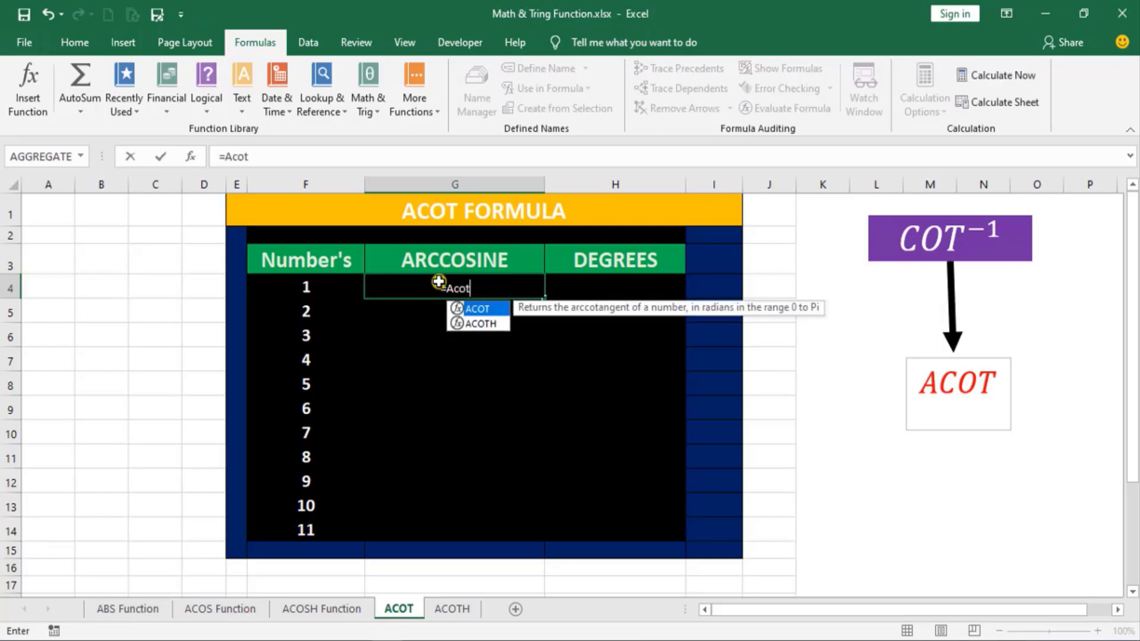
double_click(475, 312)
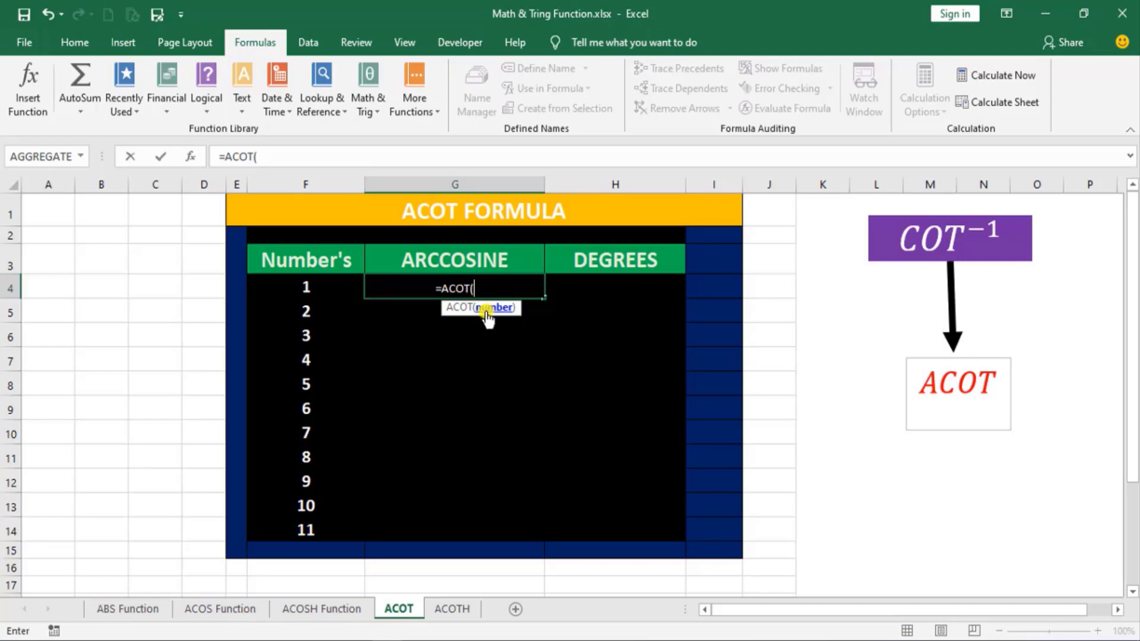
click(307, 289)
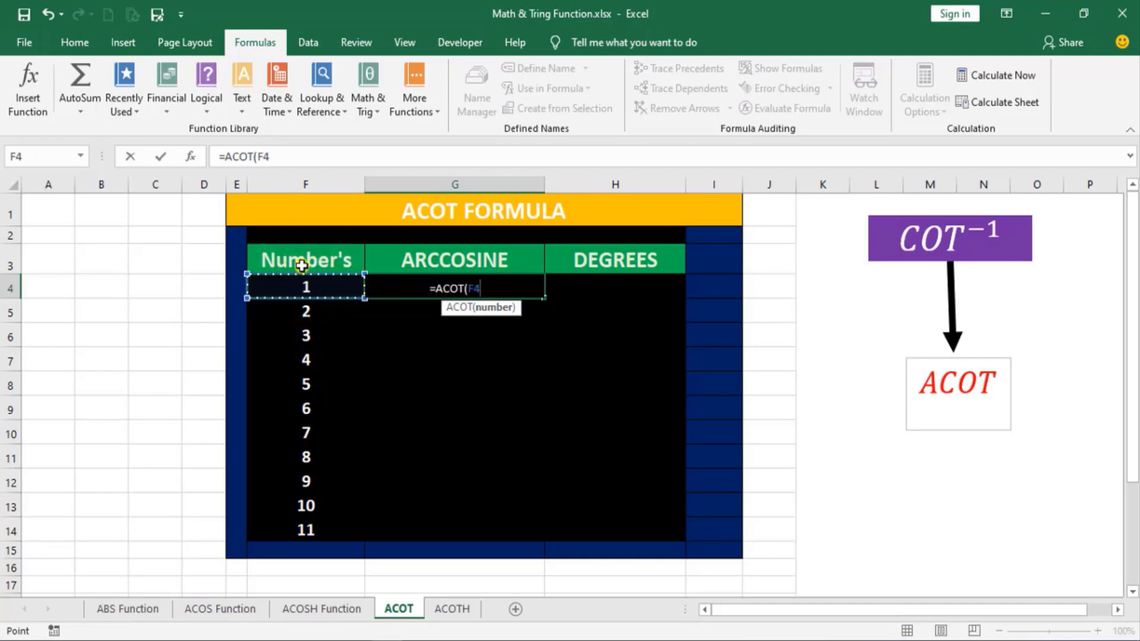
click(287, 294)
key(BackSpace)
key(BackSpace)
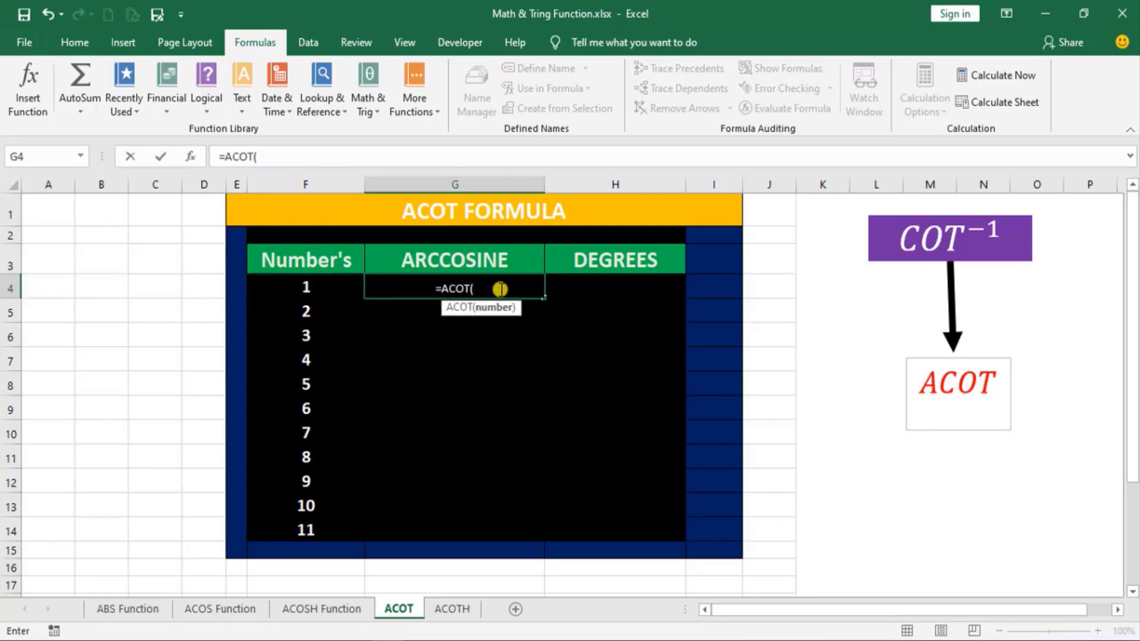
text(f4)
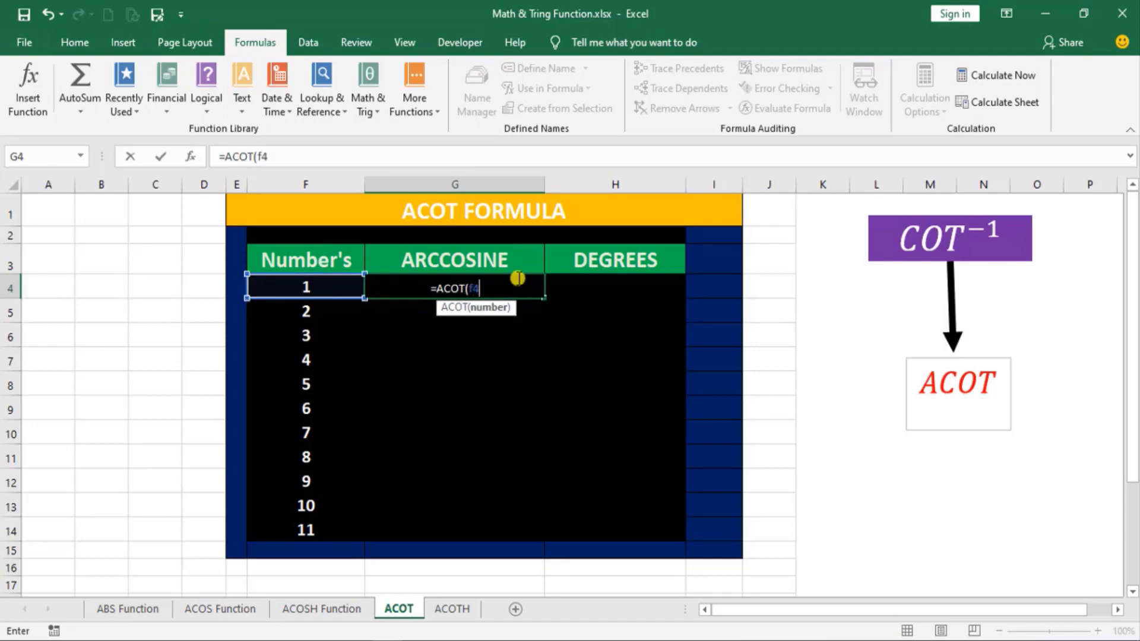
text())
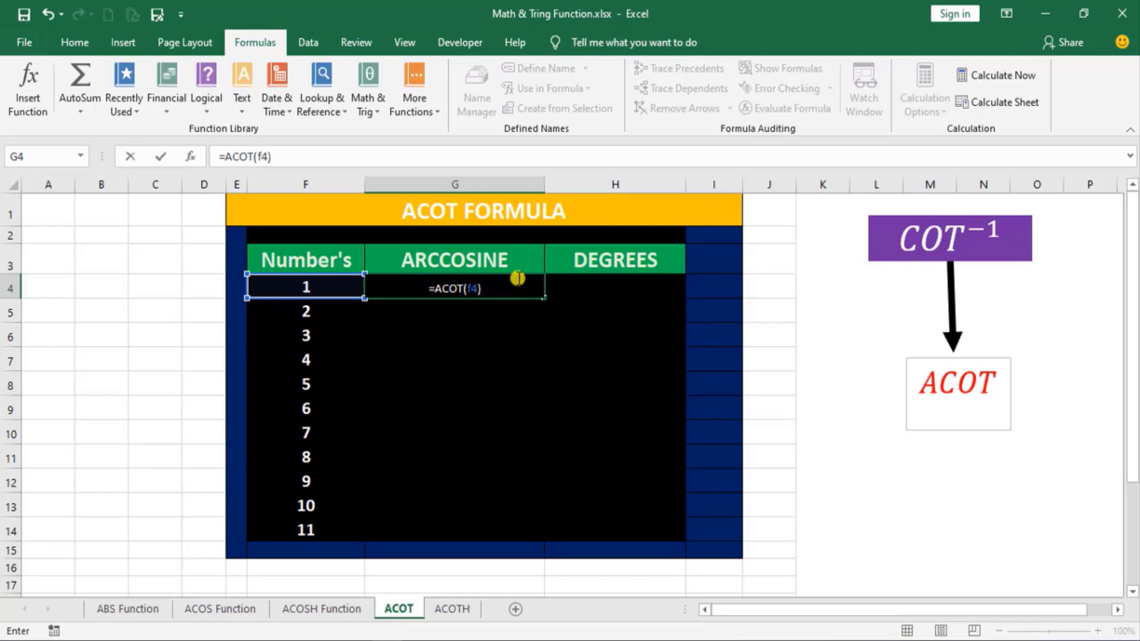
key(Return)
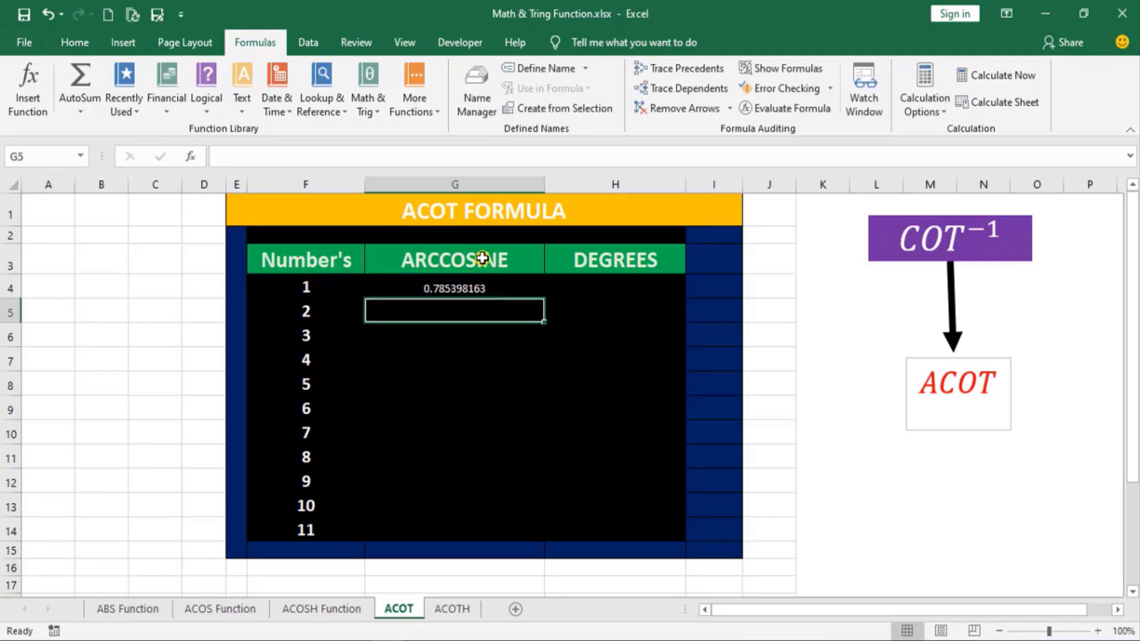
Step: Copy the G4 ACOT formula down to G14, ending at 0.090659887 for 11
click(313, 287)
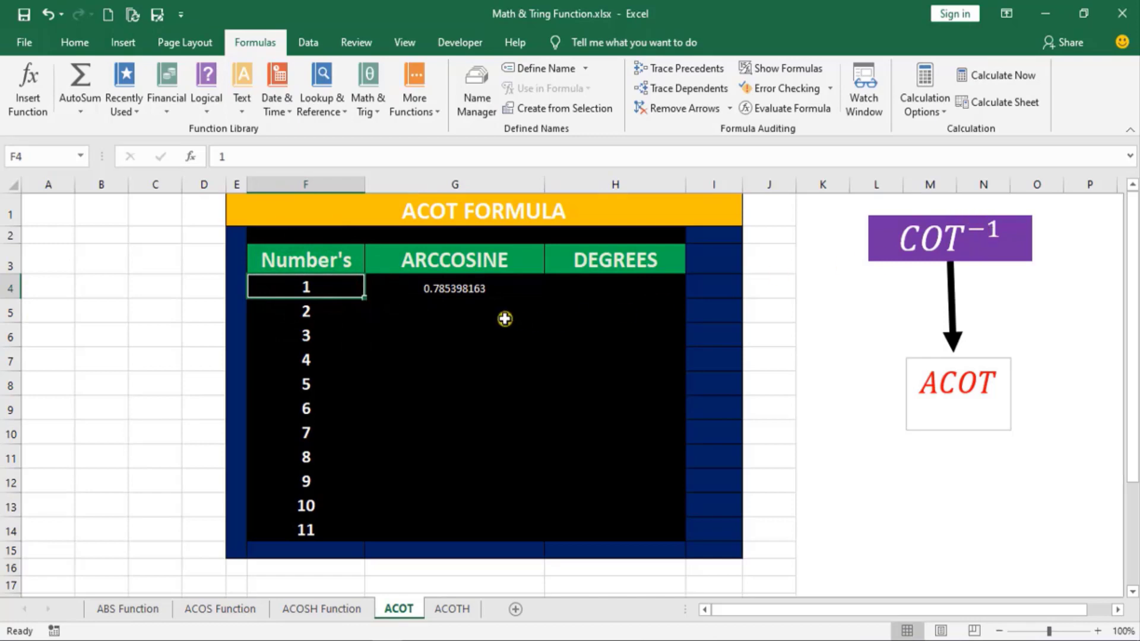
click(462, 292)
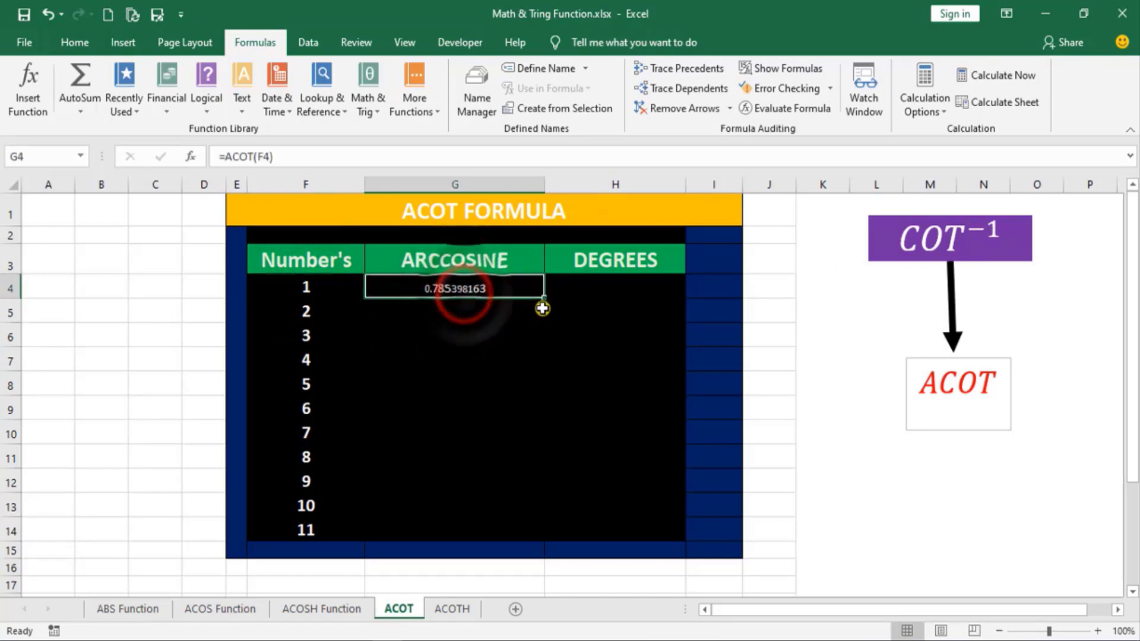
drag(543, 297, 546, 538)
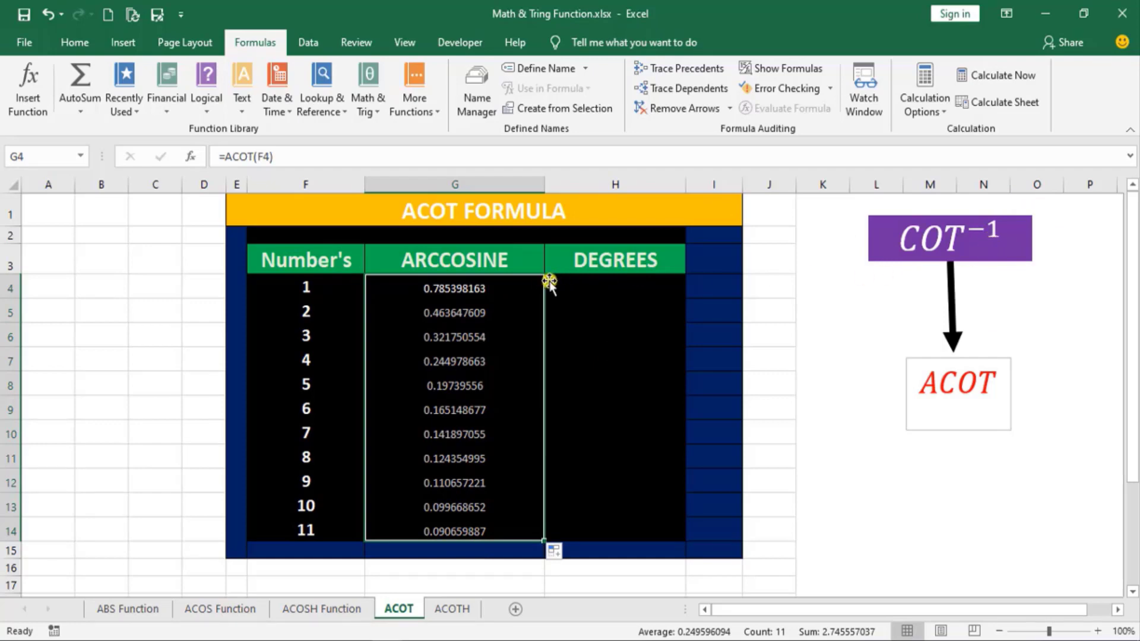
click(594, 285)
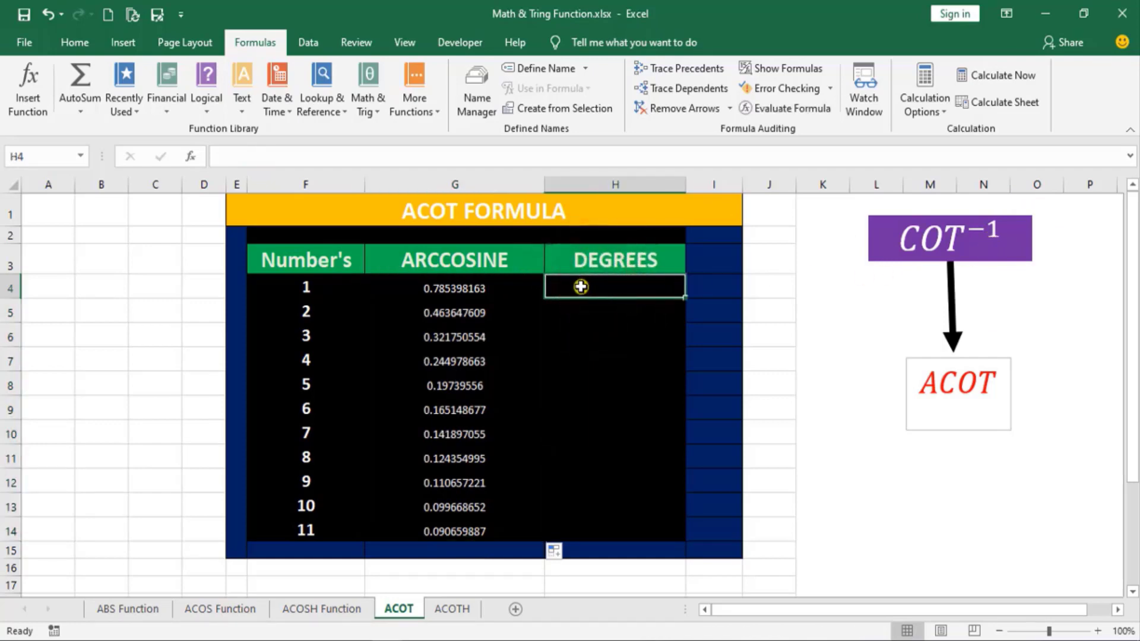
Step: Type =deg in H4 to begin the DEGREES conversion formula
text(=)
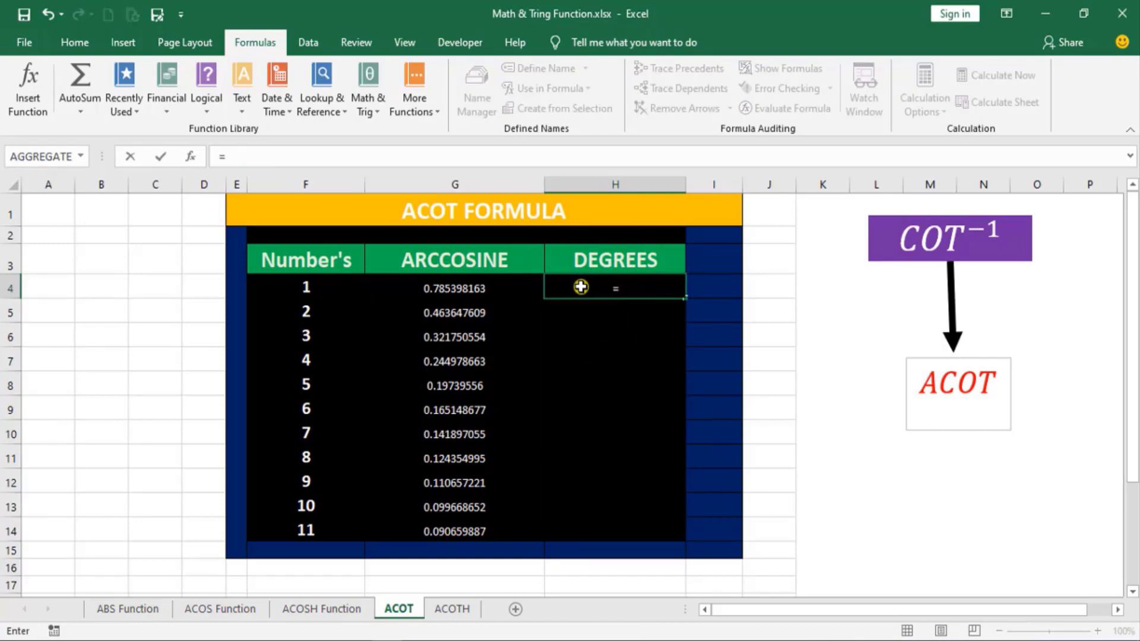
text(deg)
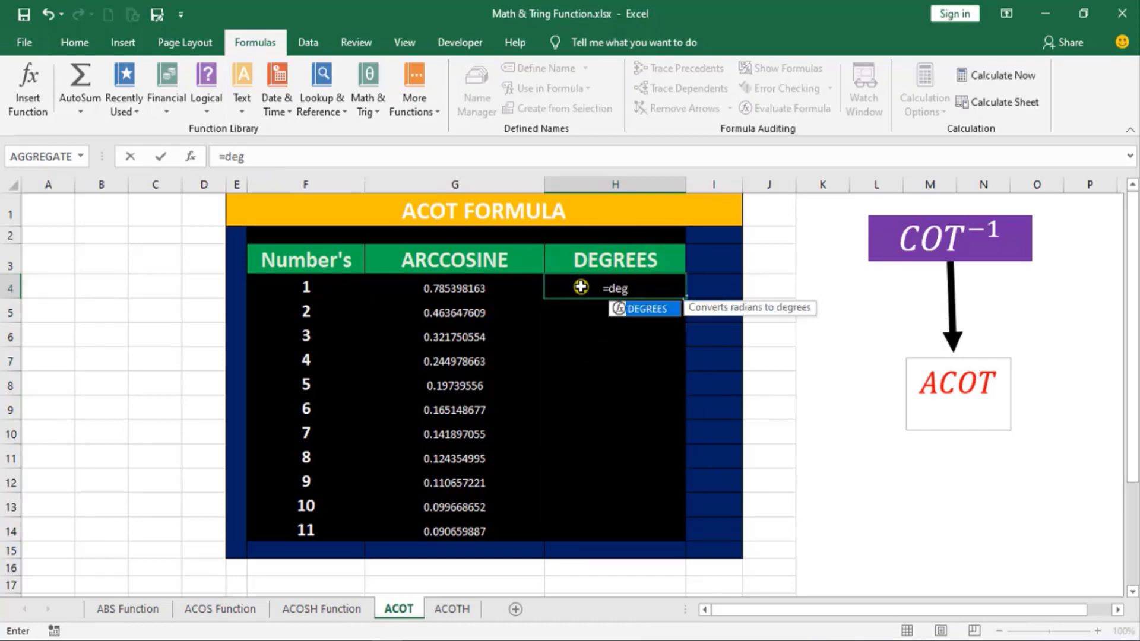
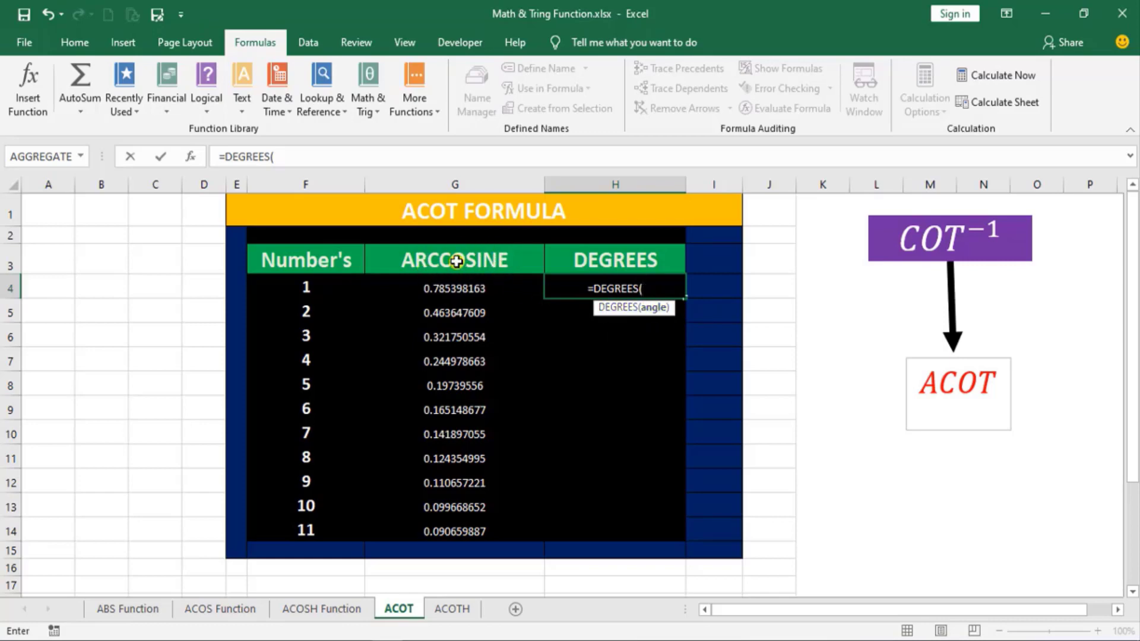
Step: Complete =DEGREES(G4) in H4 so it shows 45, then review the G4 and H4 formulas
click(445, 292)
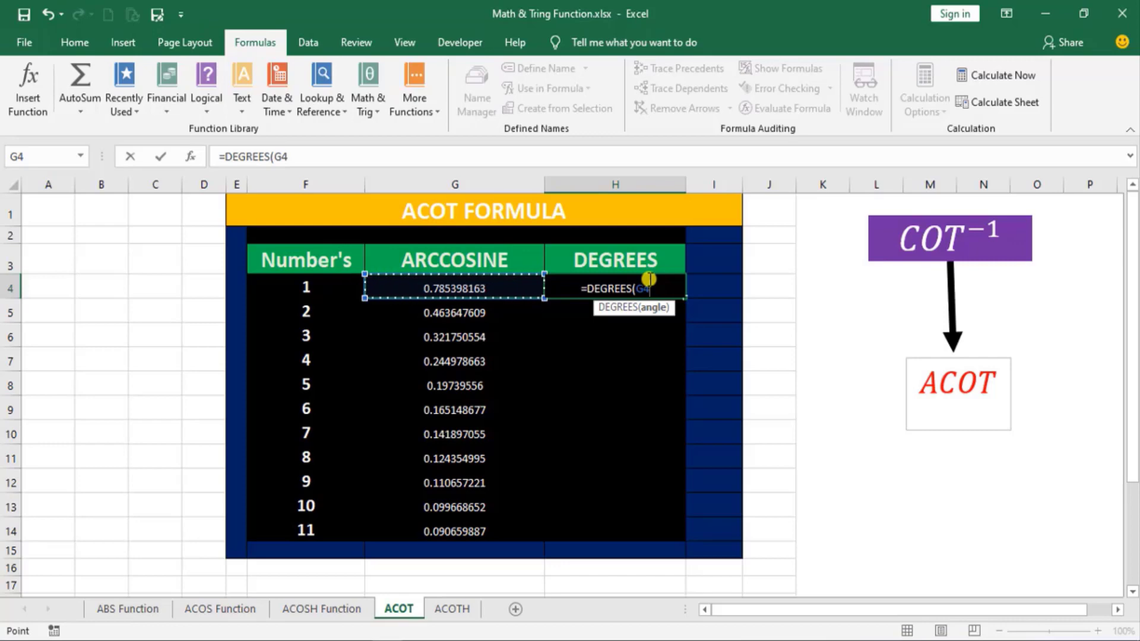
text())
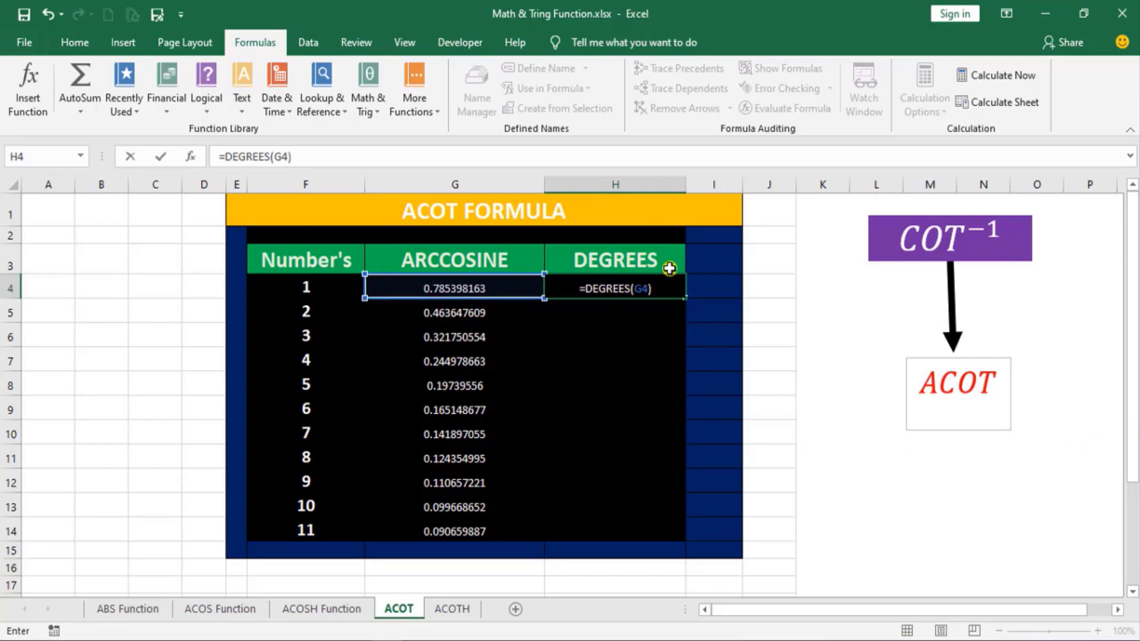
key(Return)
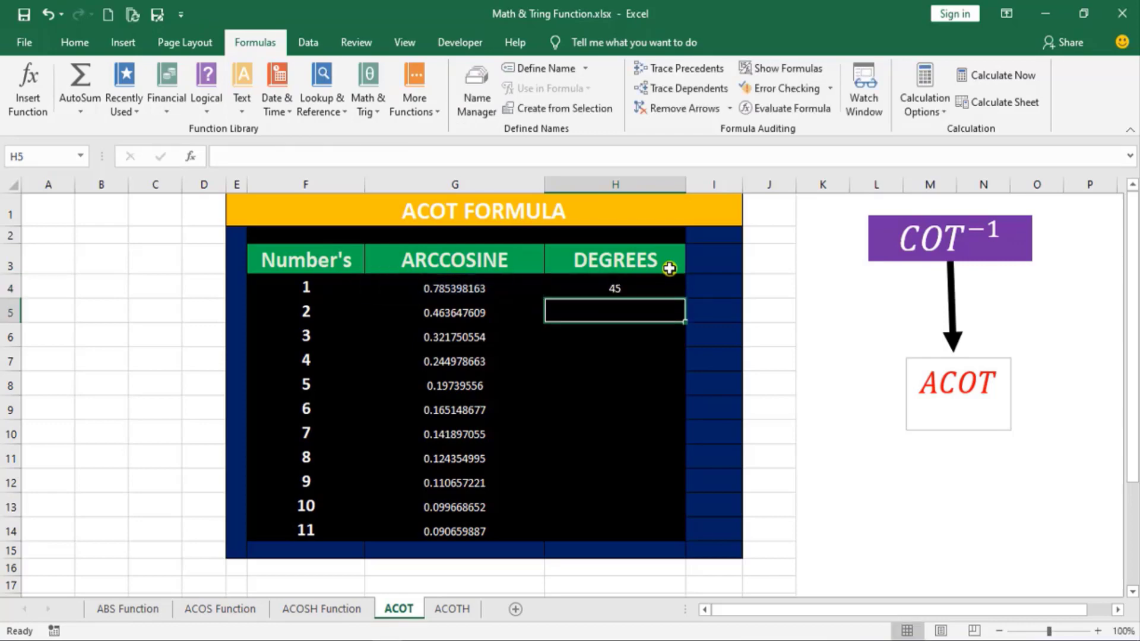
click(456, 292)
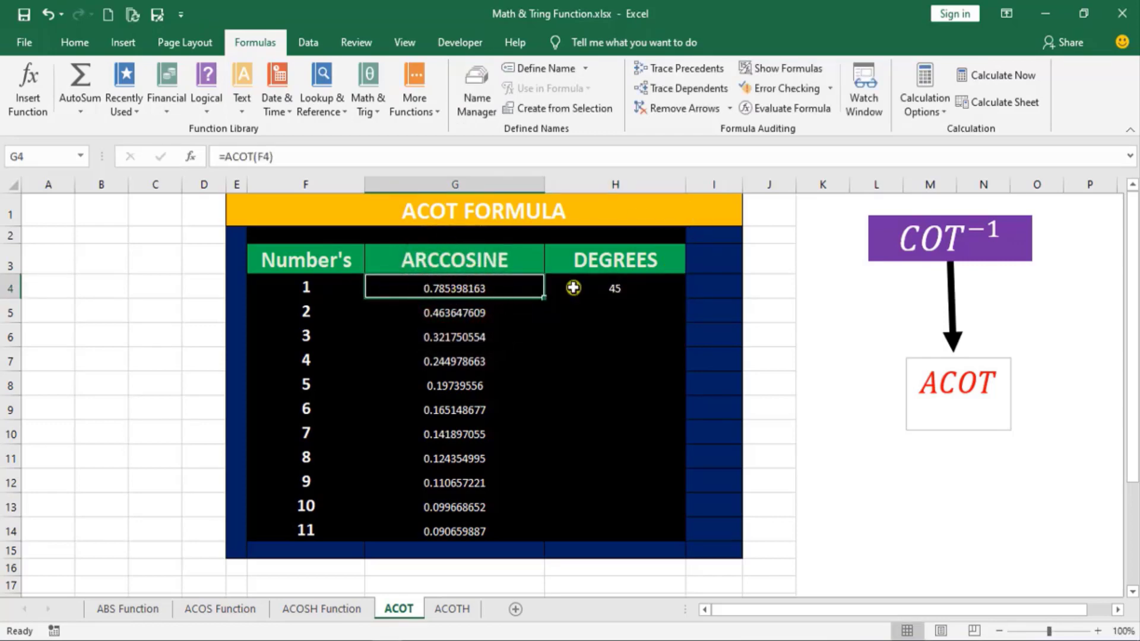
click(613, 290)
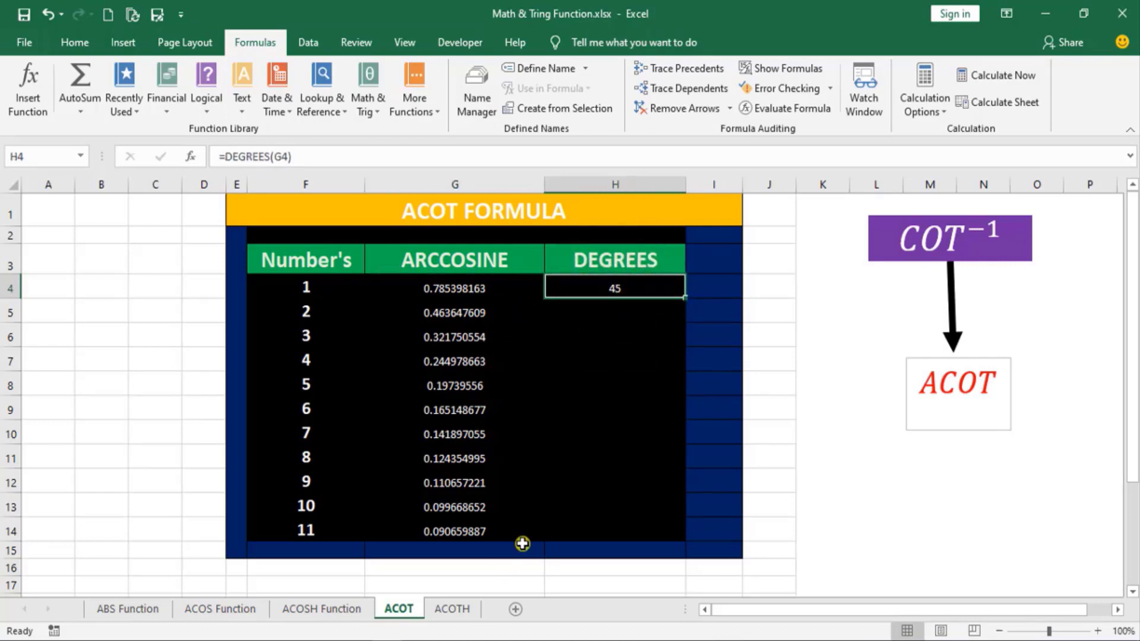
Step: Copy the DEGREES formula down H4:H14, check H6, and switch to the ACOTH sheet
drag(685, 297, 687, 534)
drag(636, 437, 638, 482)
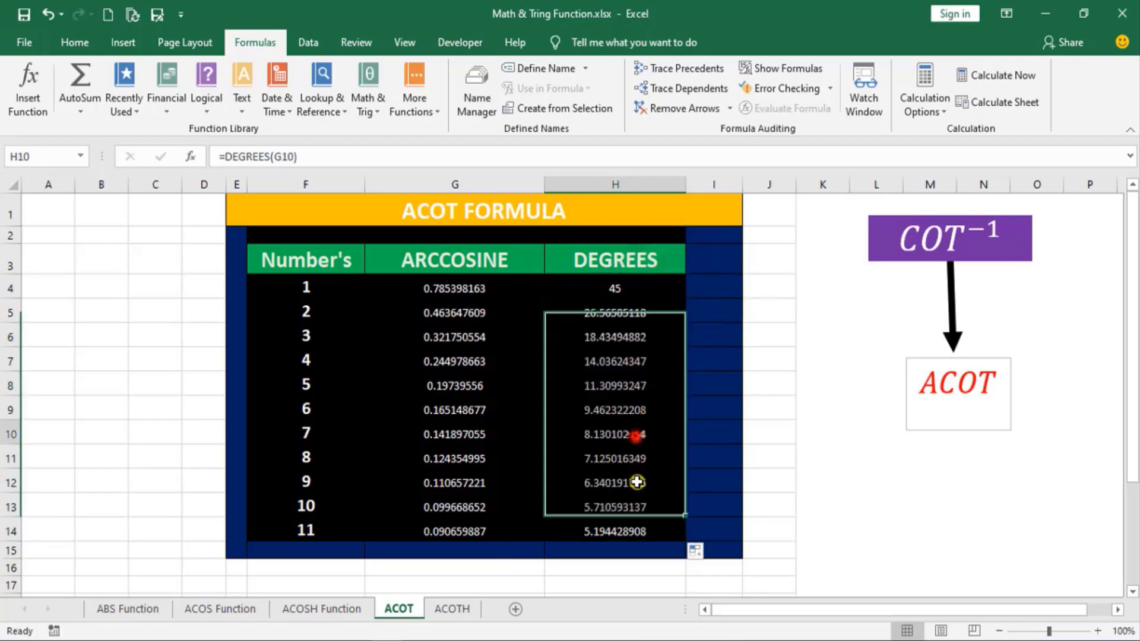
click(624, 337)
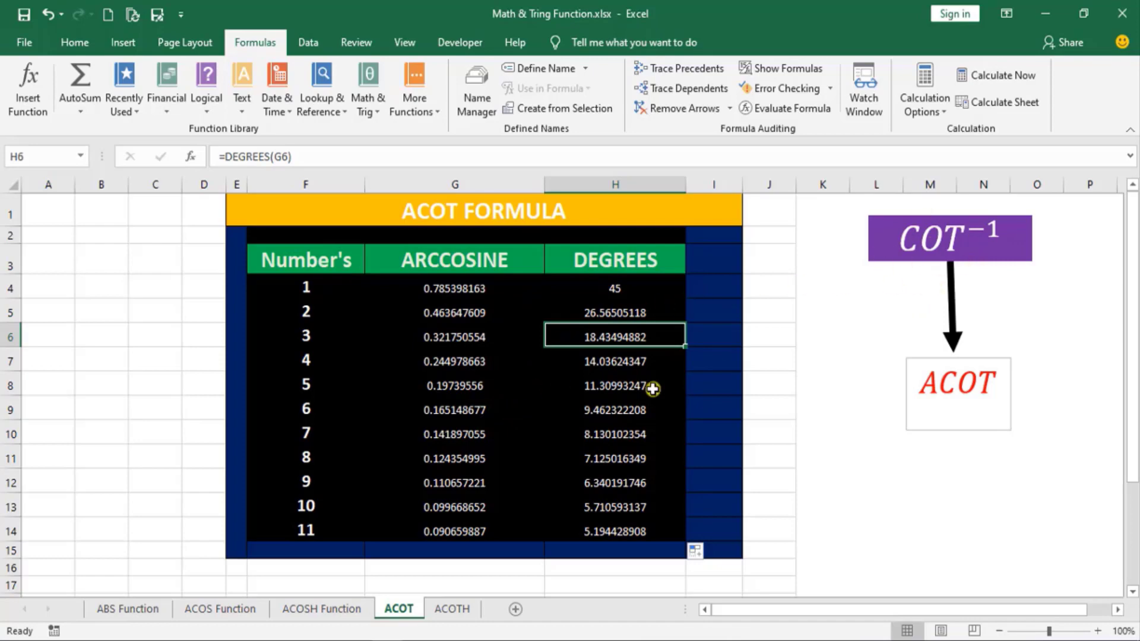
click(451, 611)
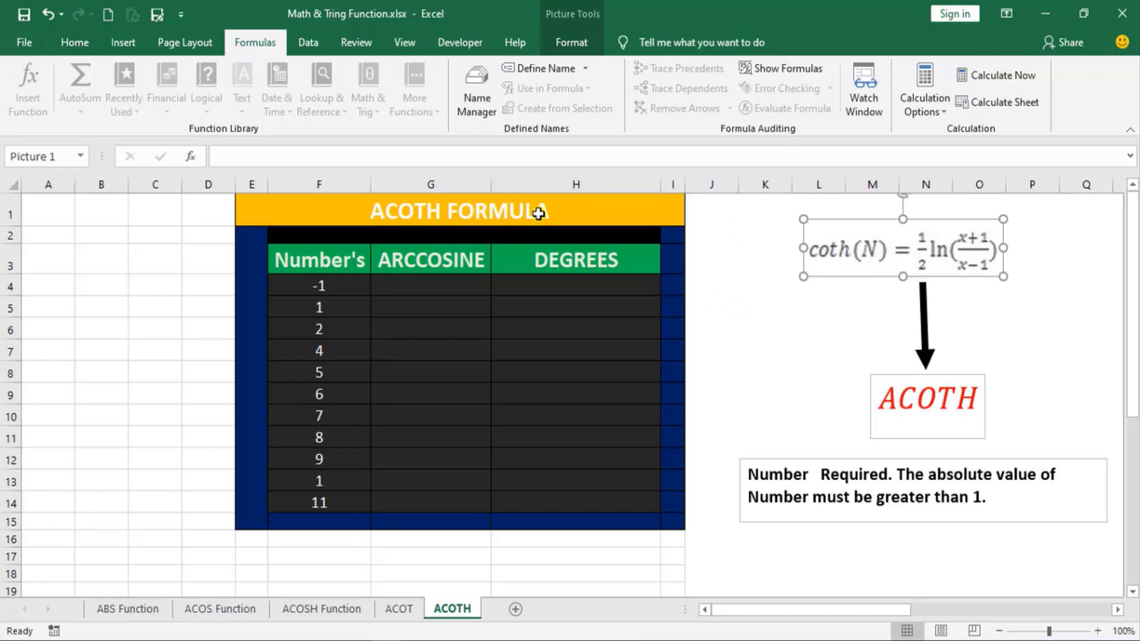
click(735, 332)
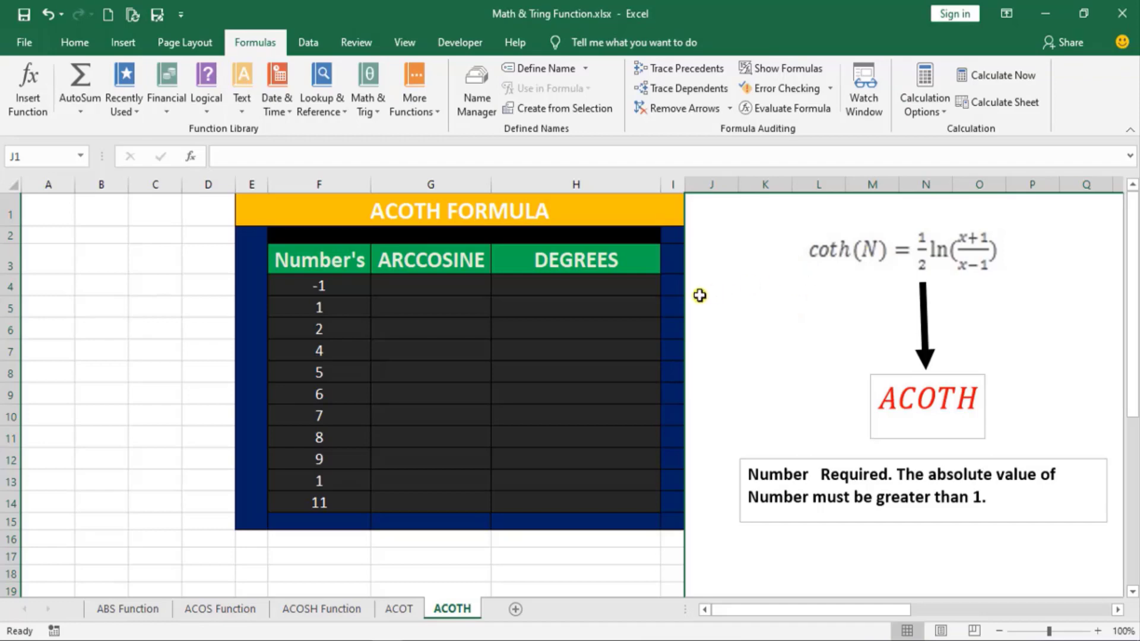
click(843, 241)
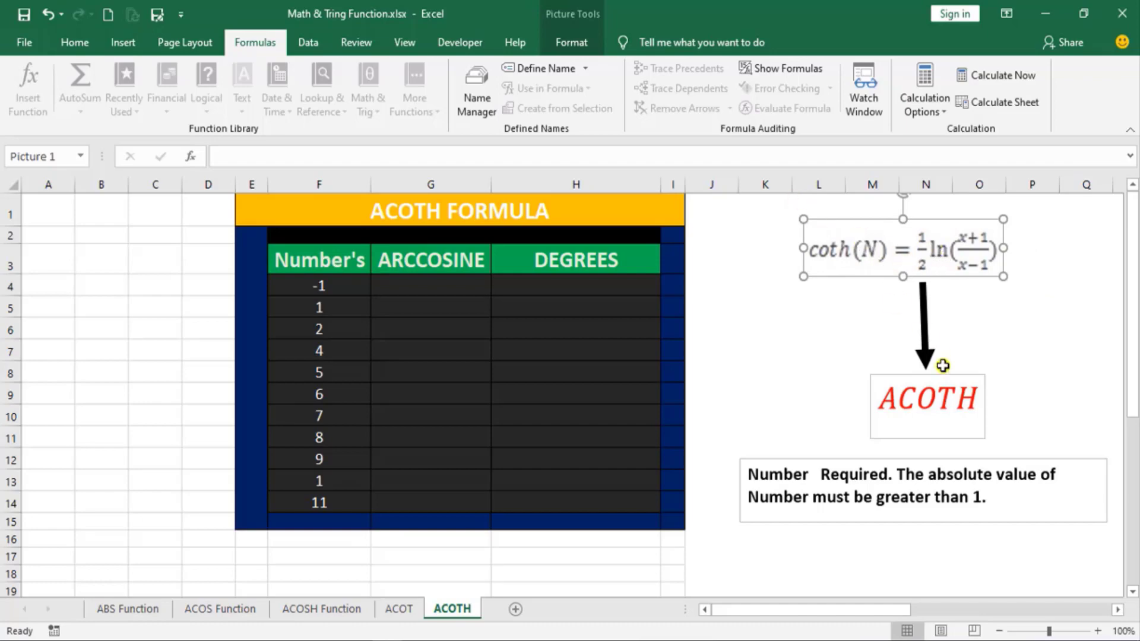
click(883, 410)
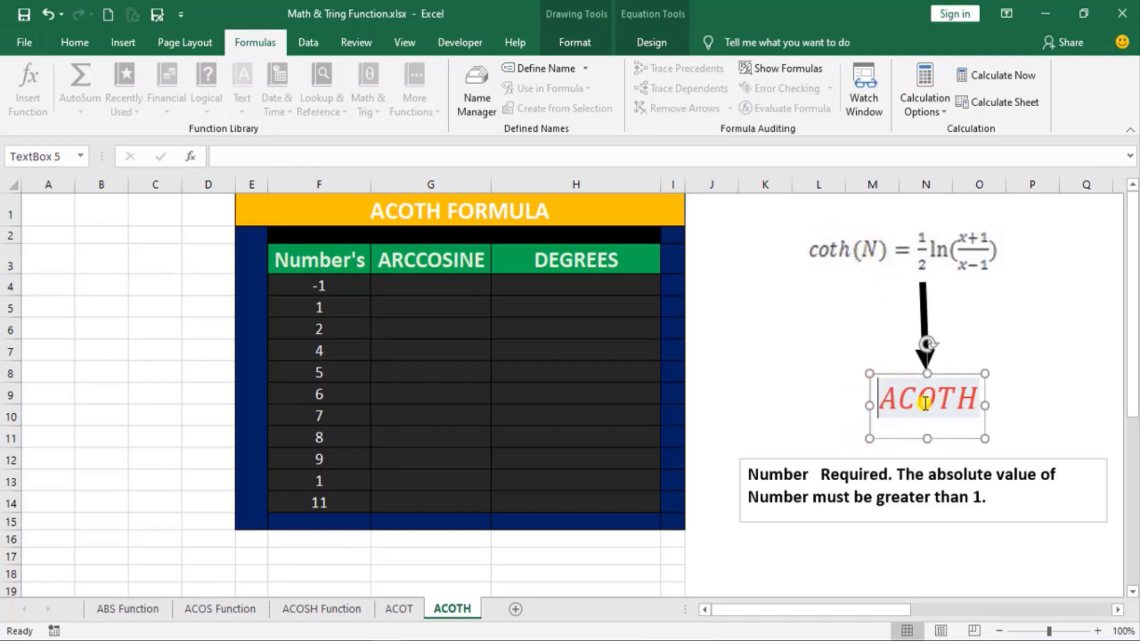
click(866, 247)
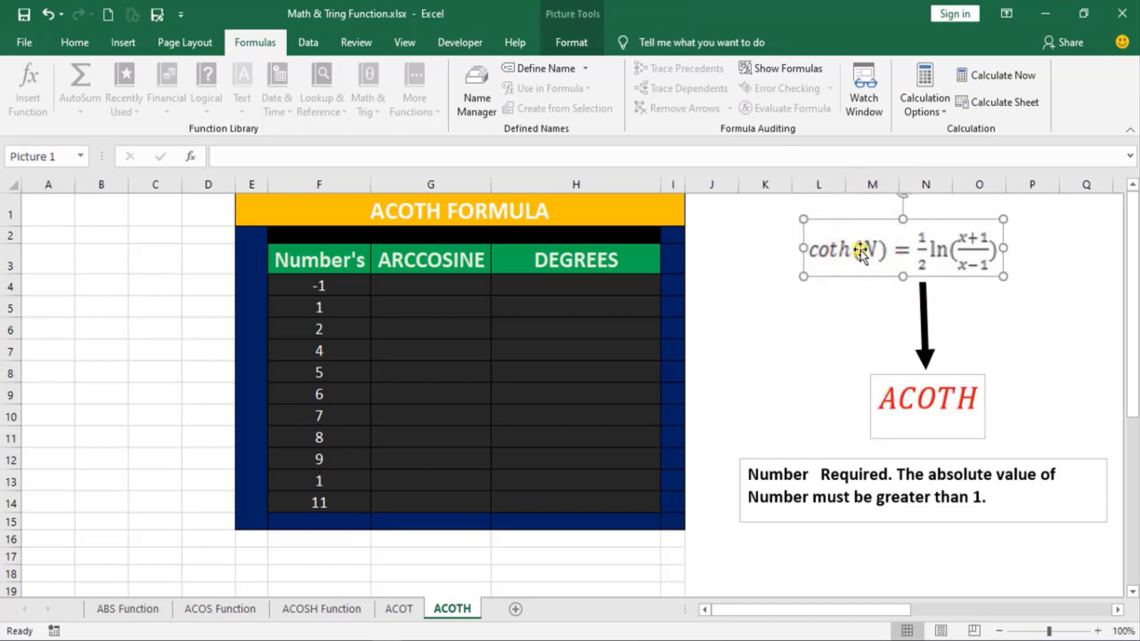
click(983, 235)
click(911, 407)
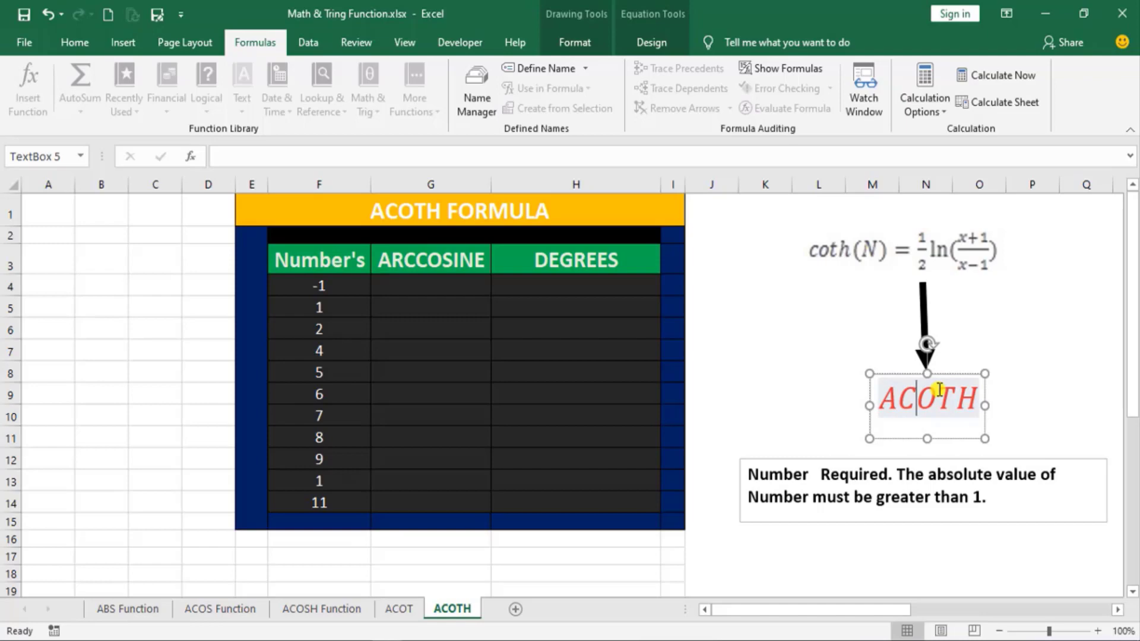
click(772, 356)
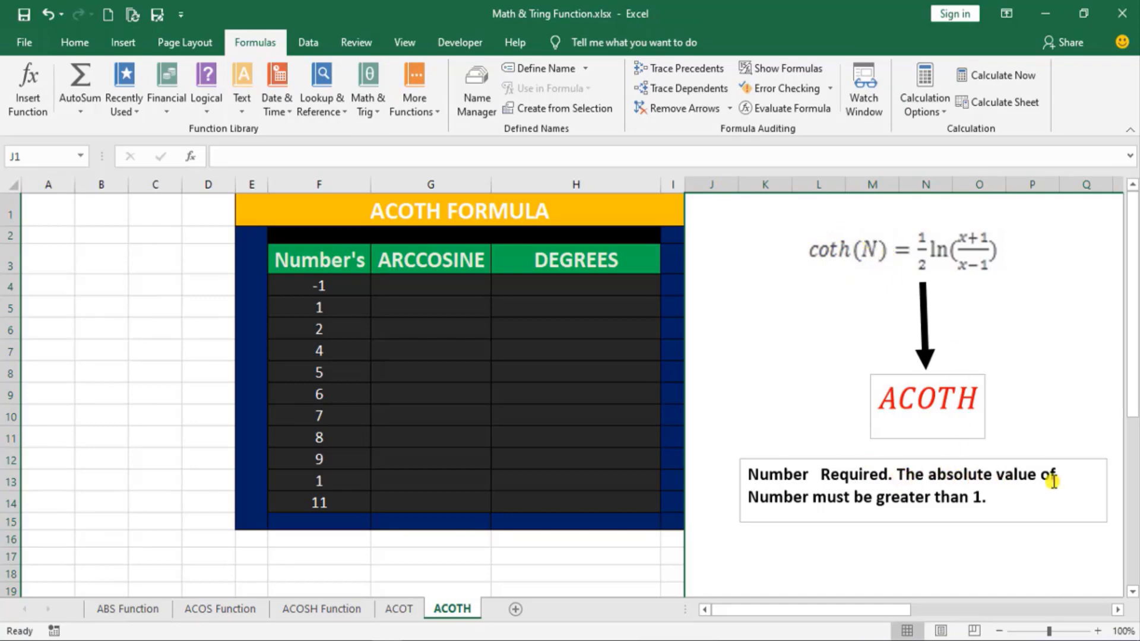
click(986, 502)
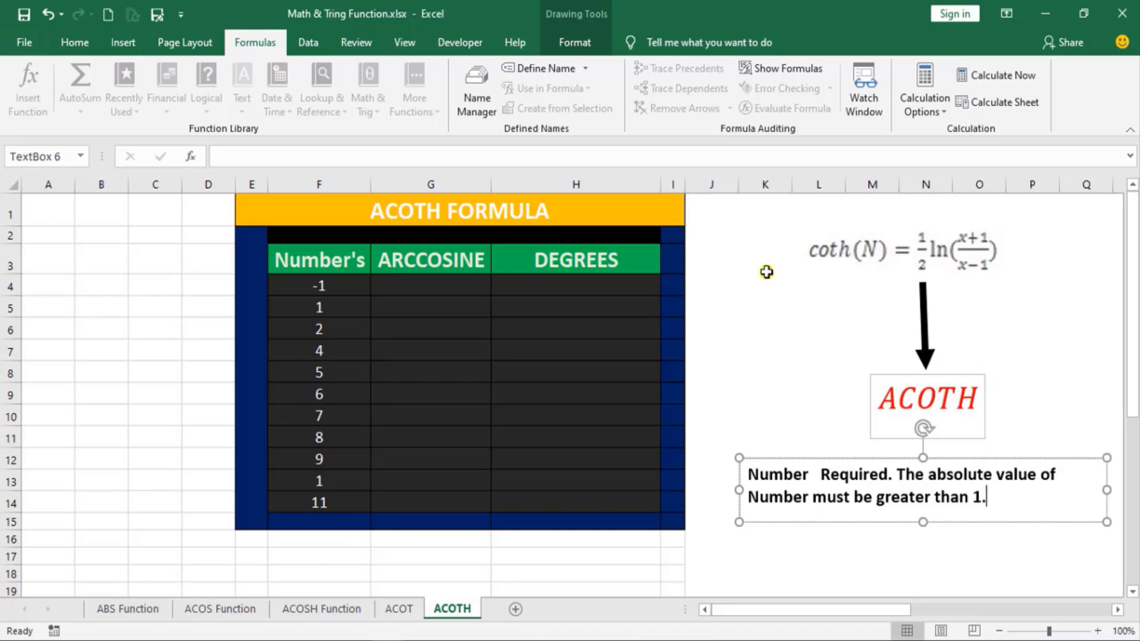
click(323, 287)
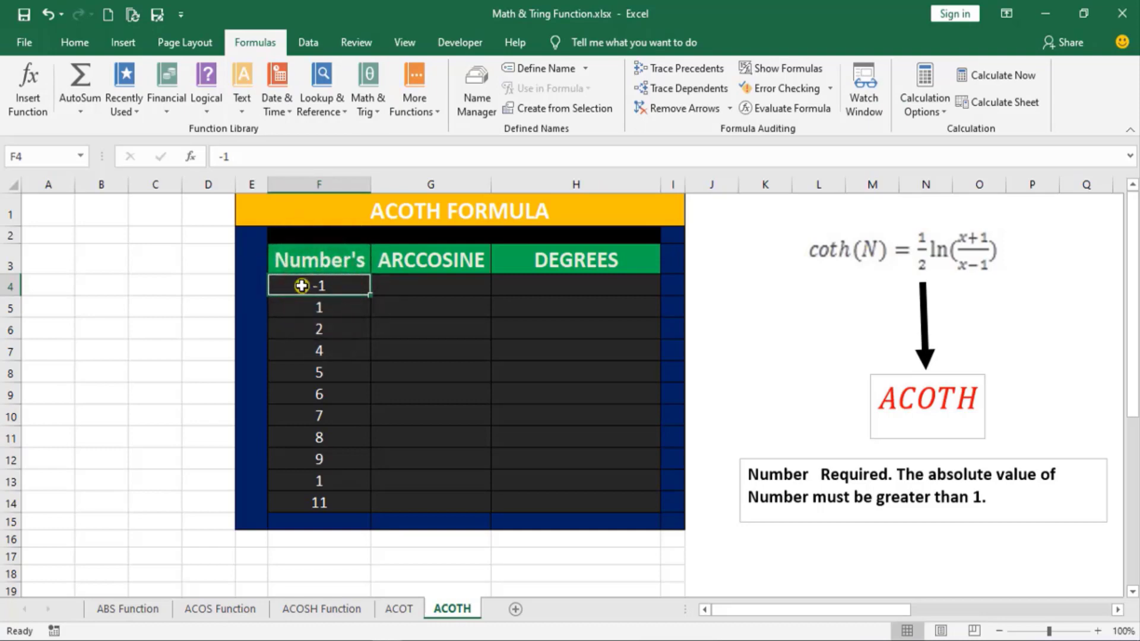
Step: Enter =ACOTH(F4) in G4, which returns #NUM! for the input -1
click(438, 284)
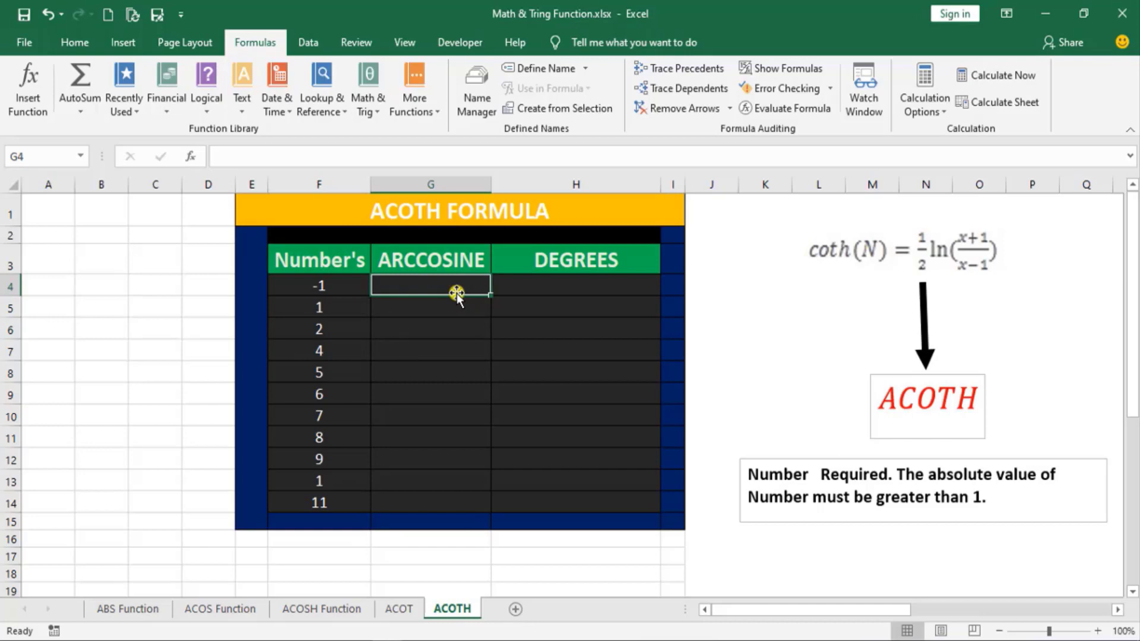
text(=)
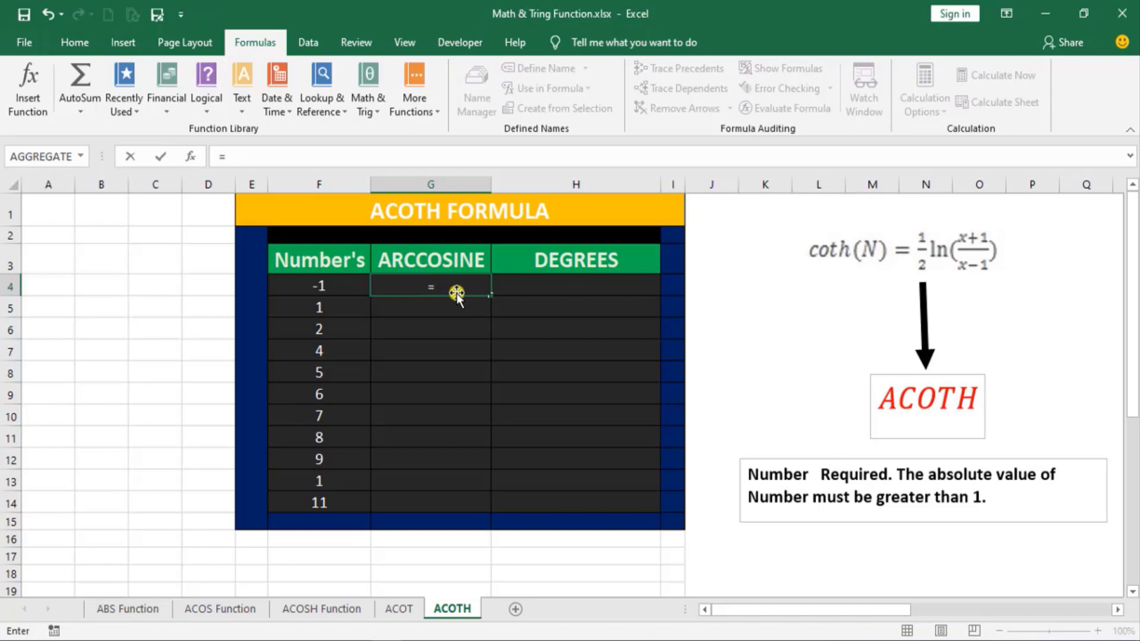
text(aco)
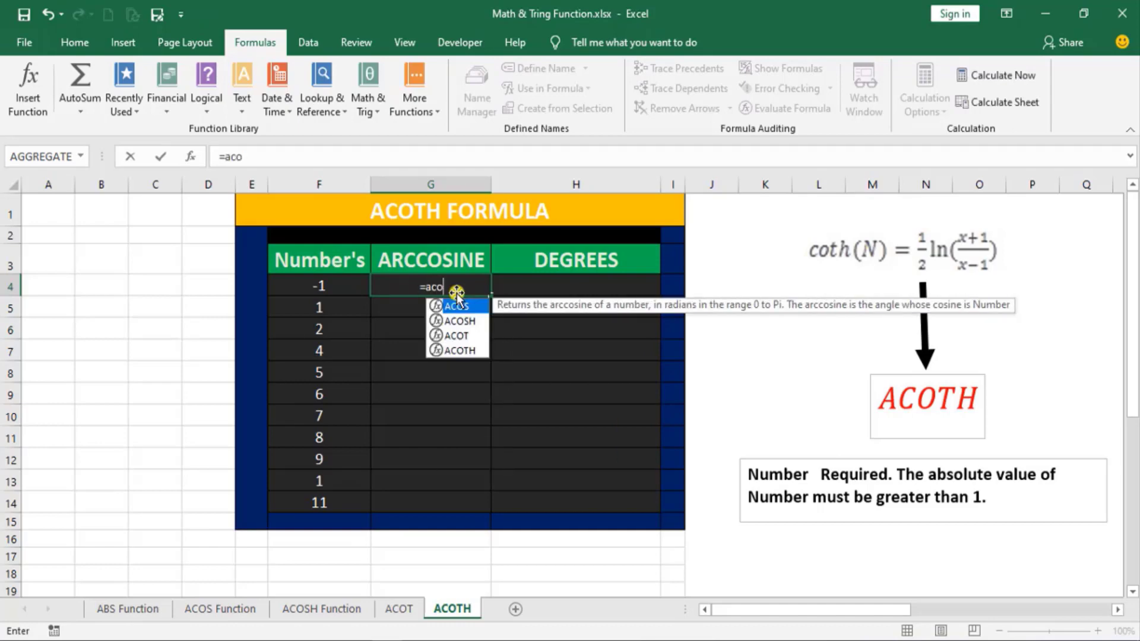
text(th)
double_click(459, 308)
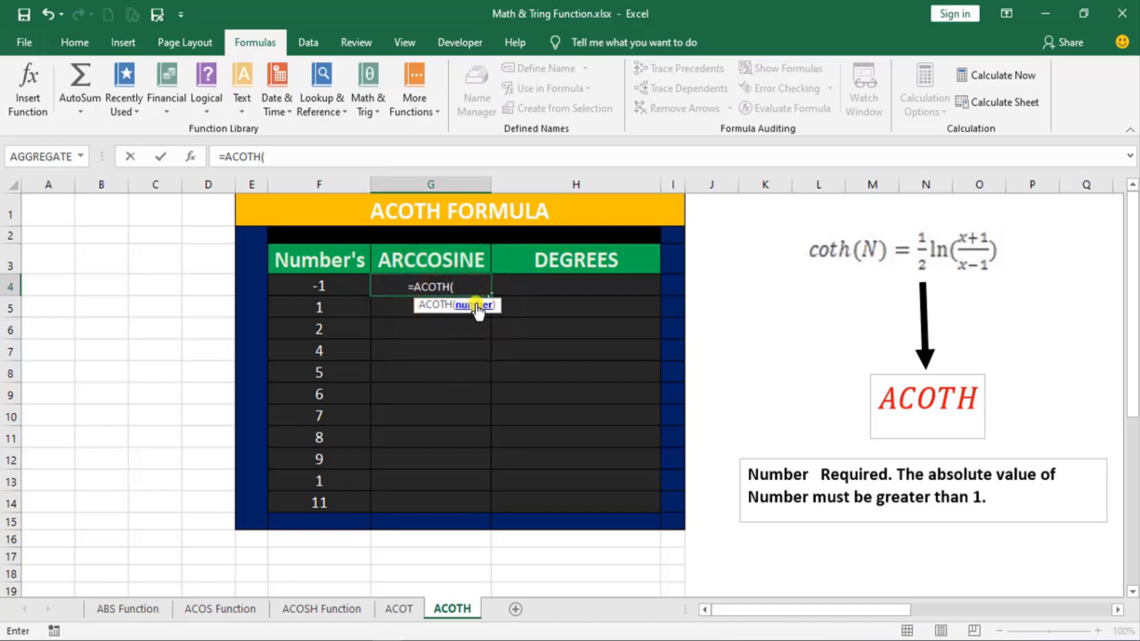
click(315, 291)
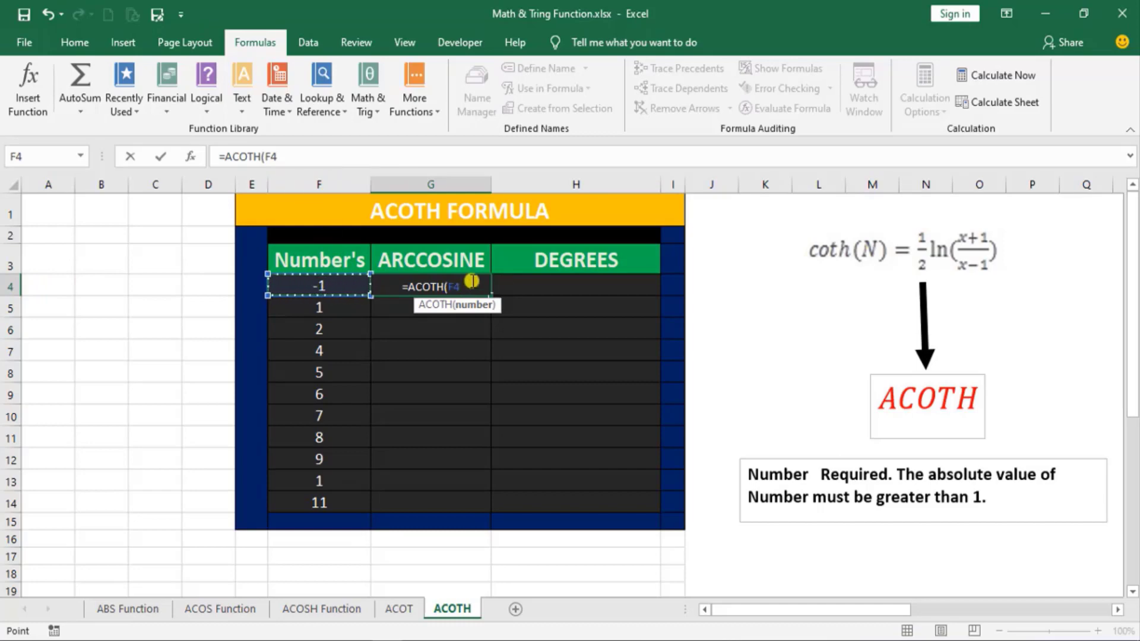
text())
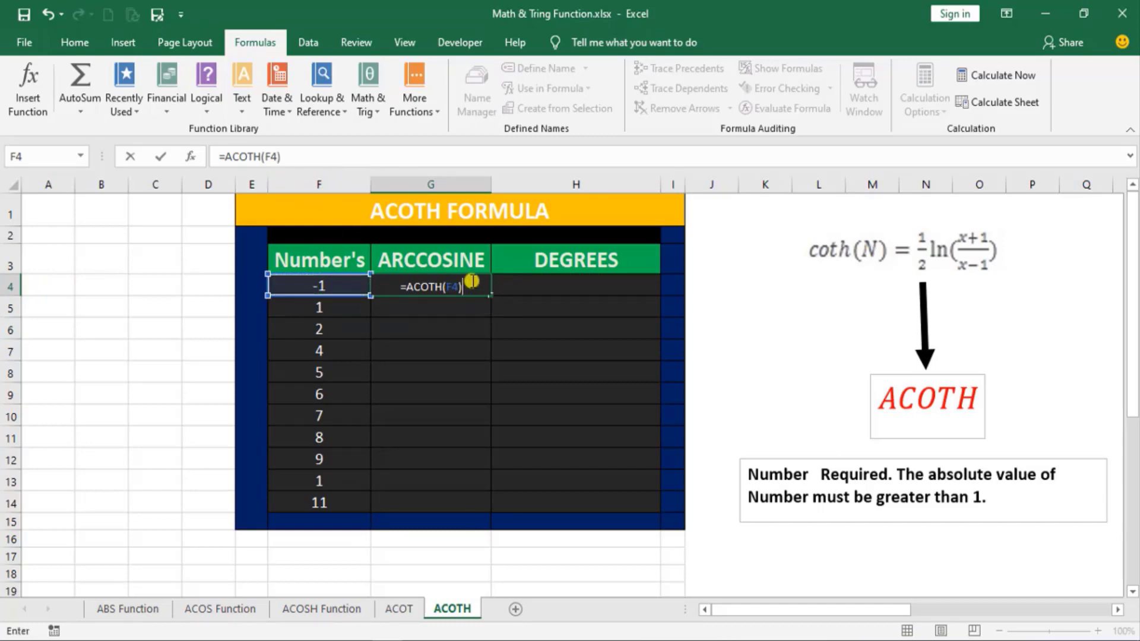
key(Return)
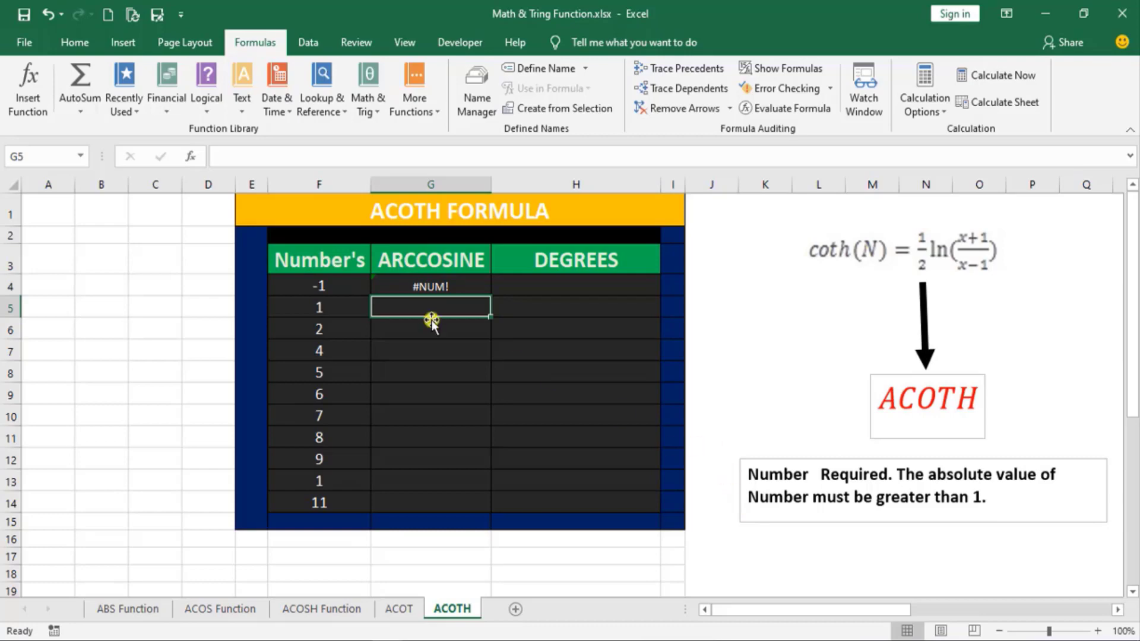
Step: Copy the ACOTH formula from G4 down through G14
click(462, 287)
drag(489, 295, 489, 506)
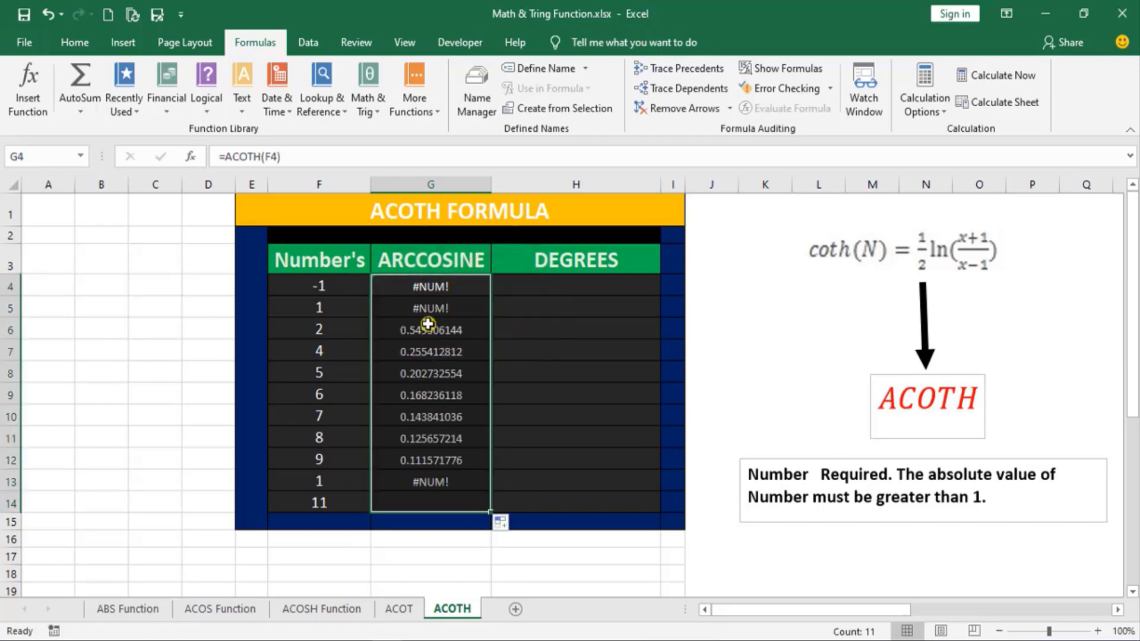
click(422, 308)
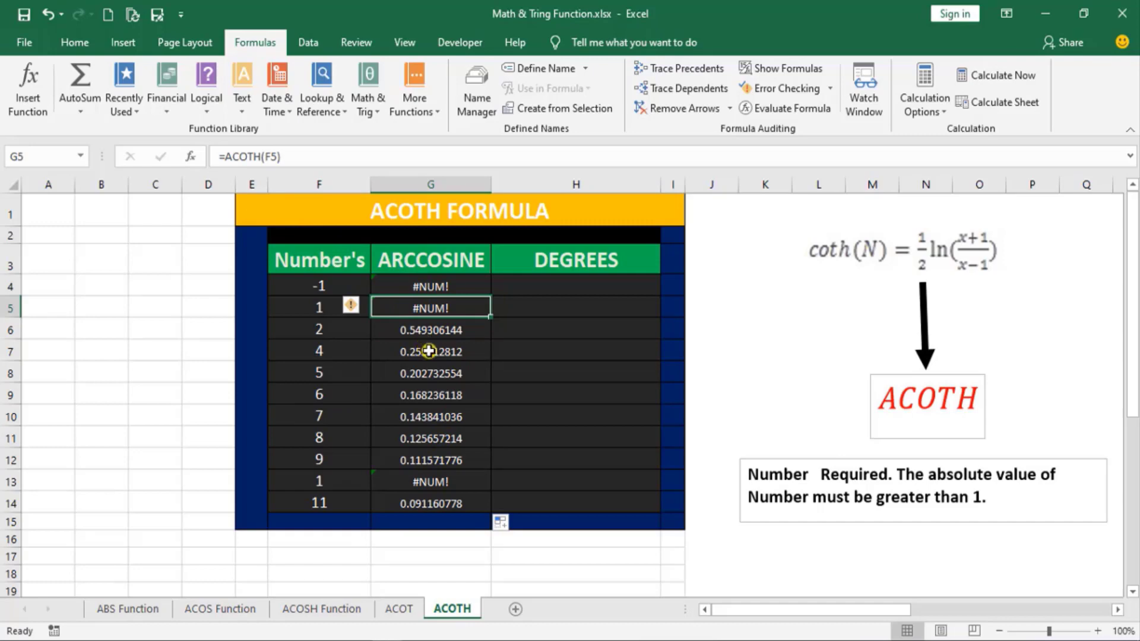
Step: Inspect the #NUM! results in G4 and G13, where the inputs are -1 and 1
click(434, 313)
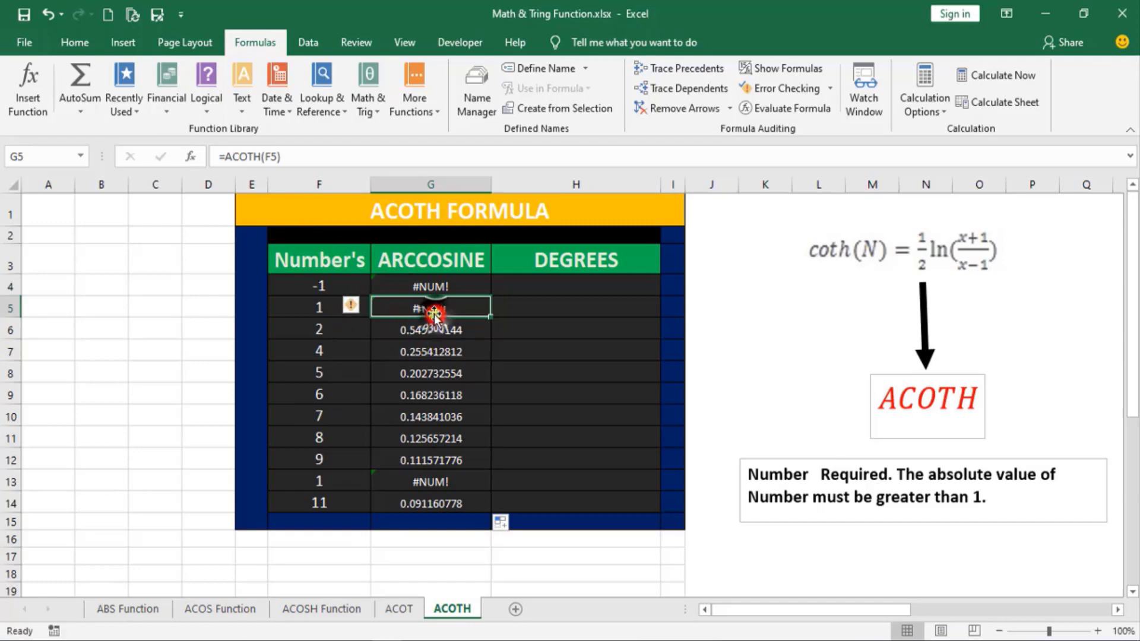
click(328, 286)
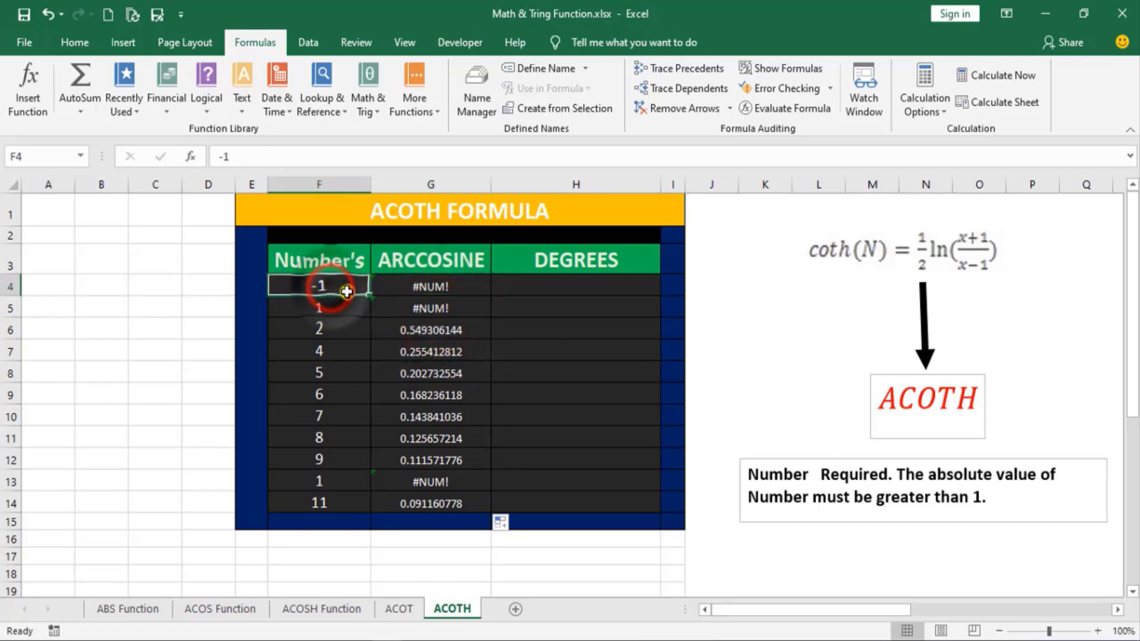
click(463, 287)
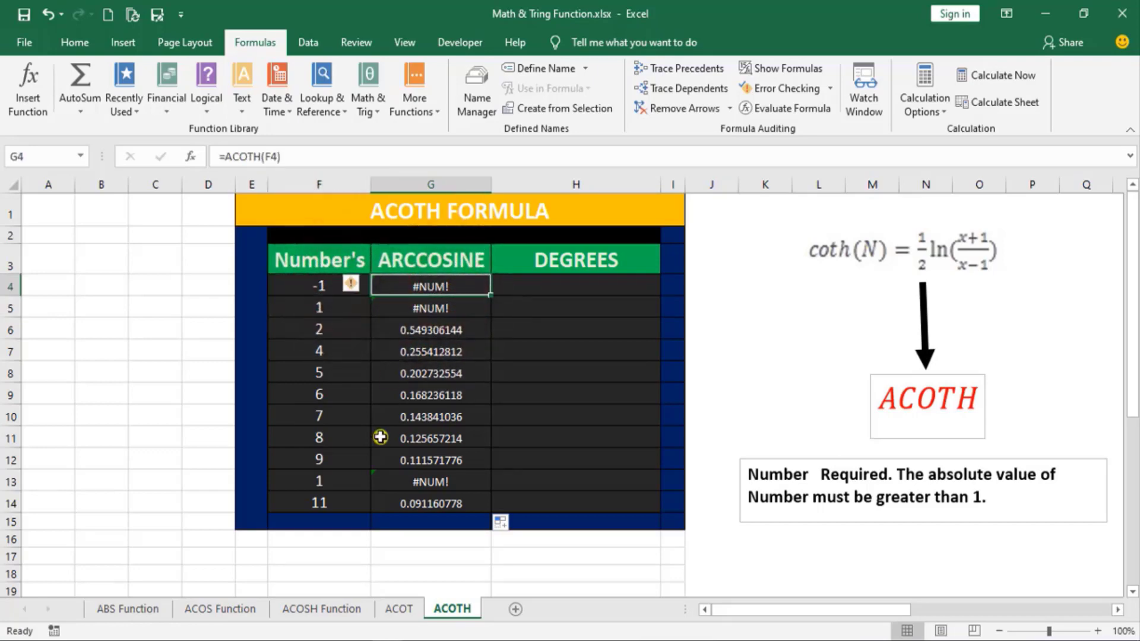
click(352, 482)
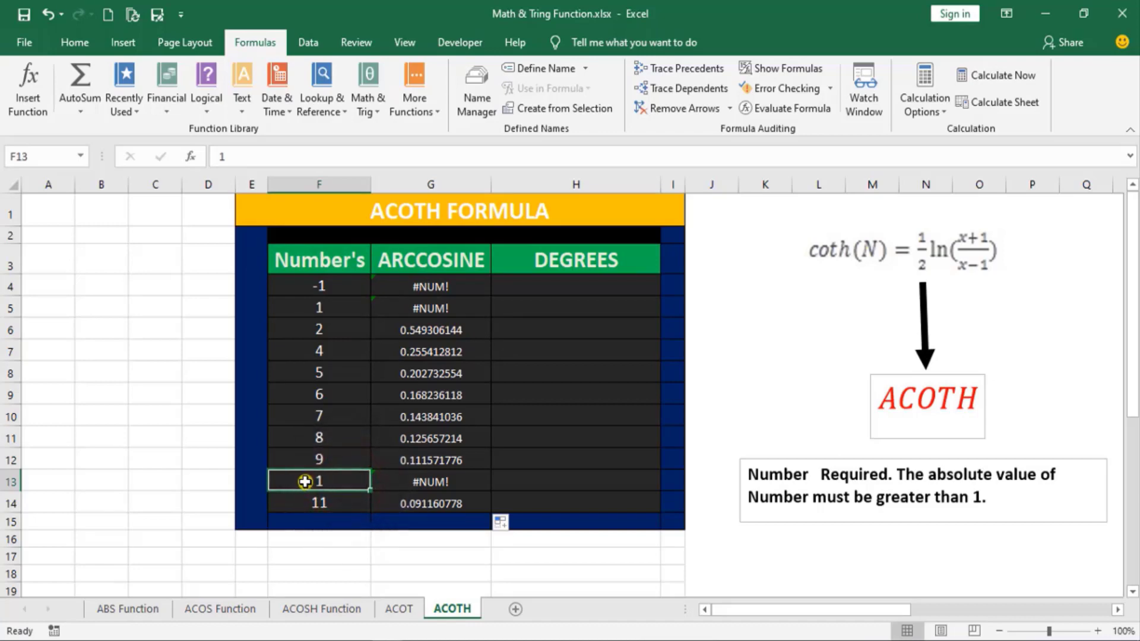
click(433, 482)
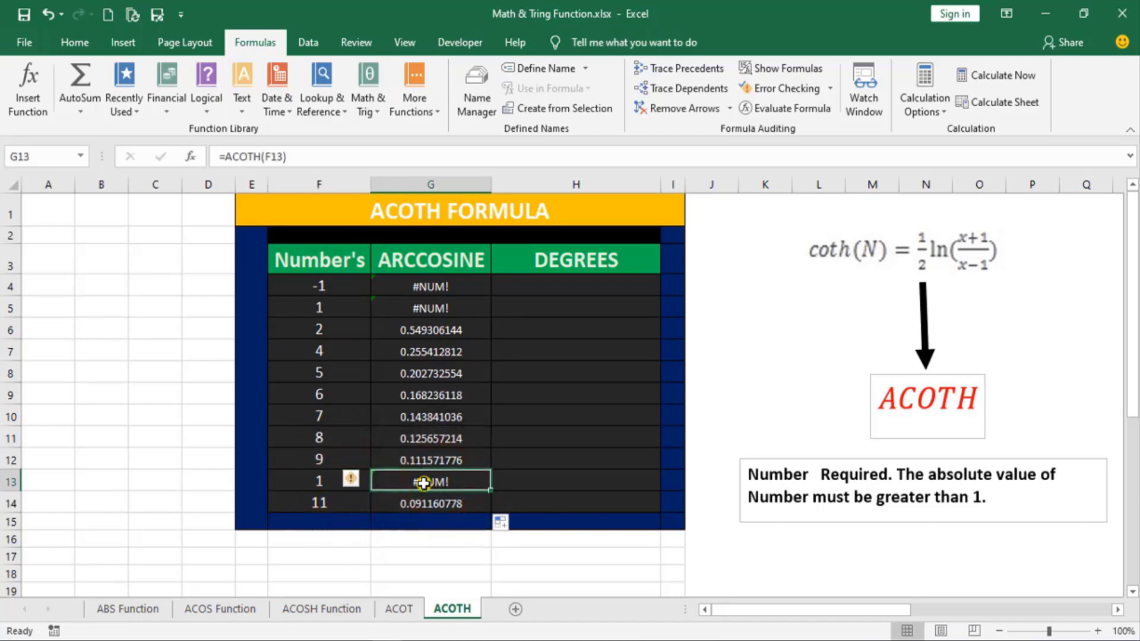
click(572, 291)
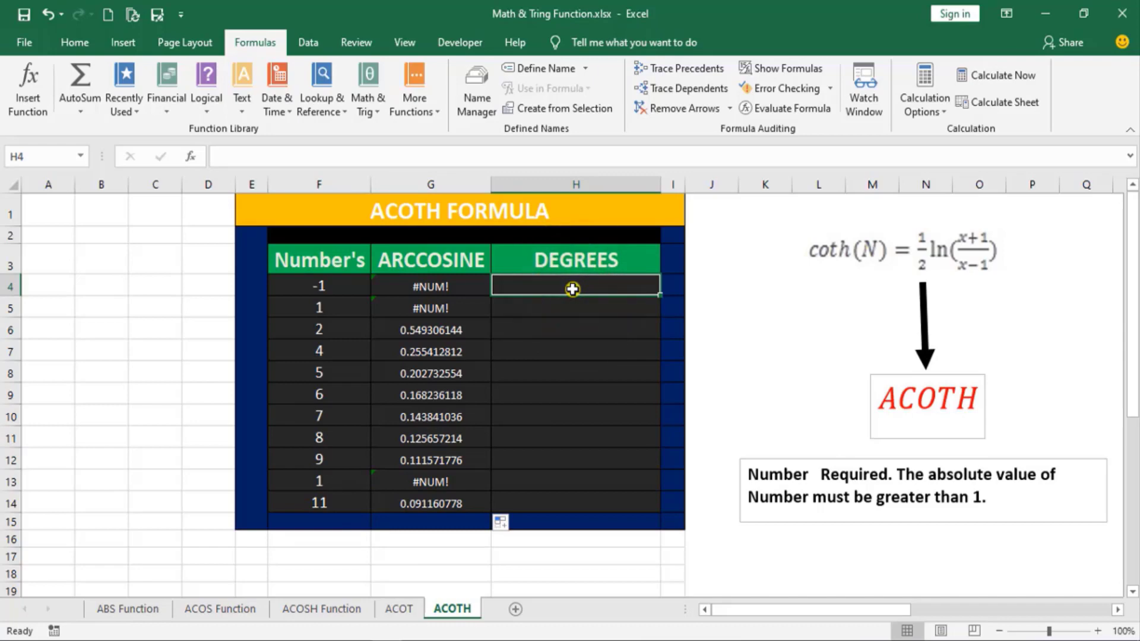
Step: Enter =DEGREES(G4) in H4 to convert the ACOTH result to degrees
text(=d)
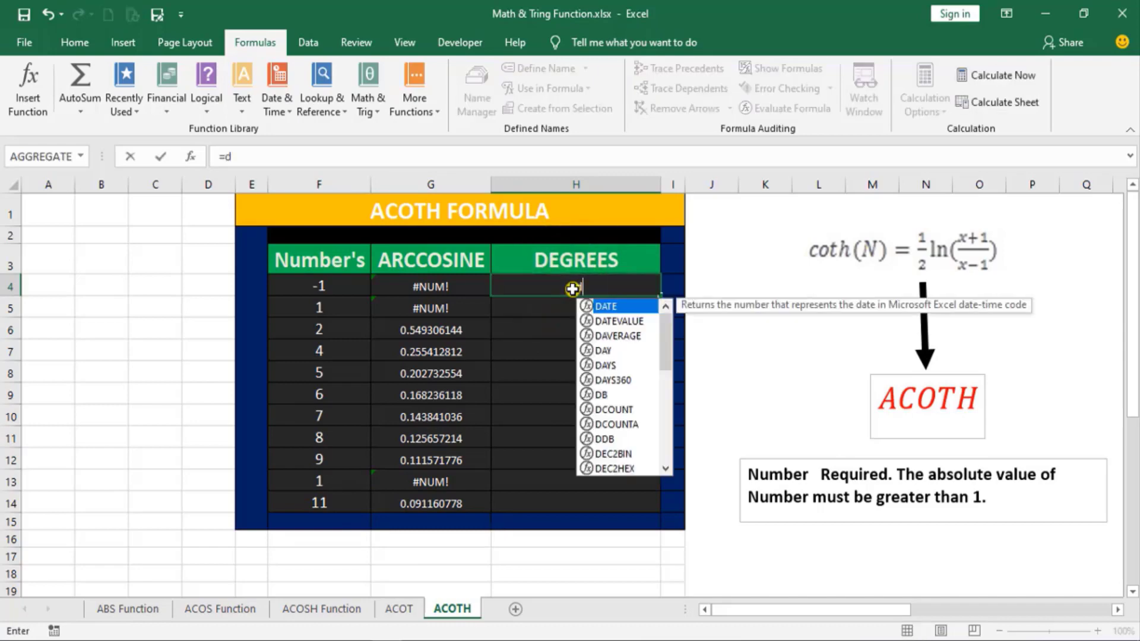
text(e)
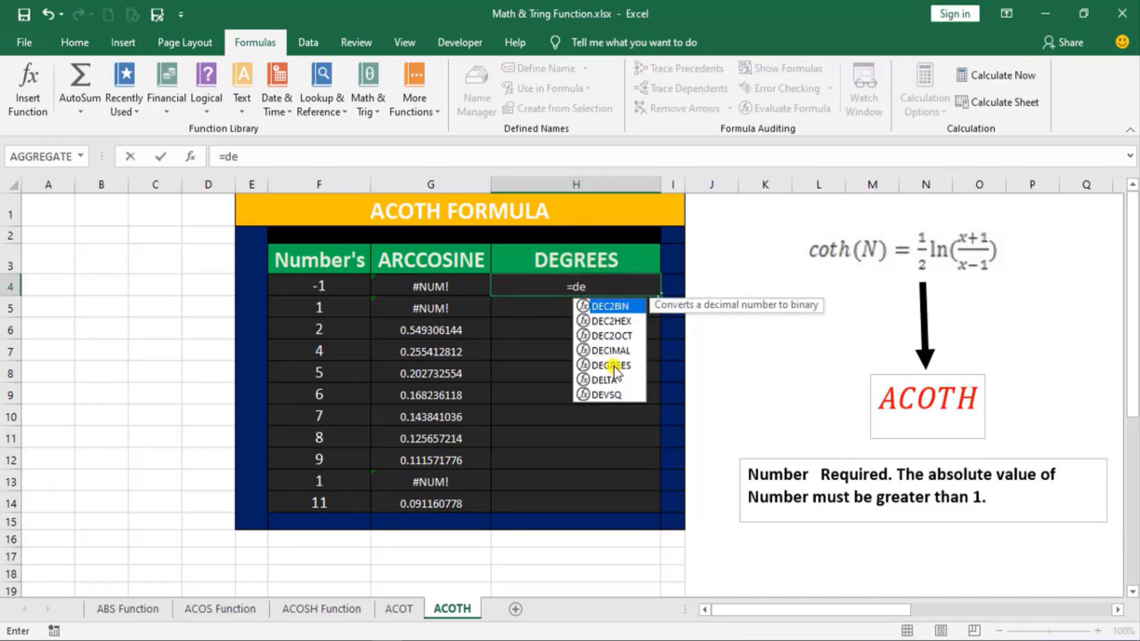
double_click(612, 366)
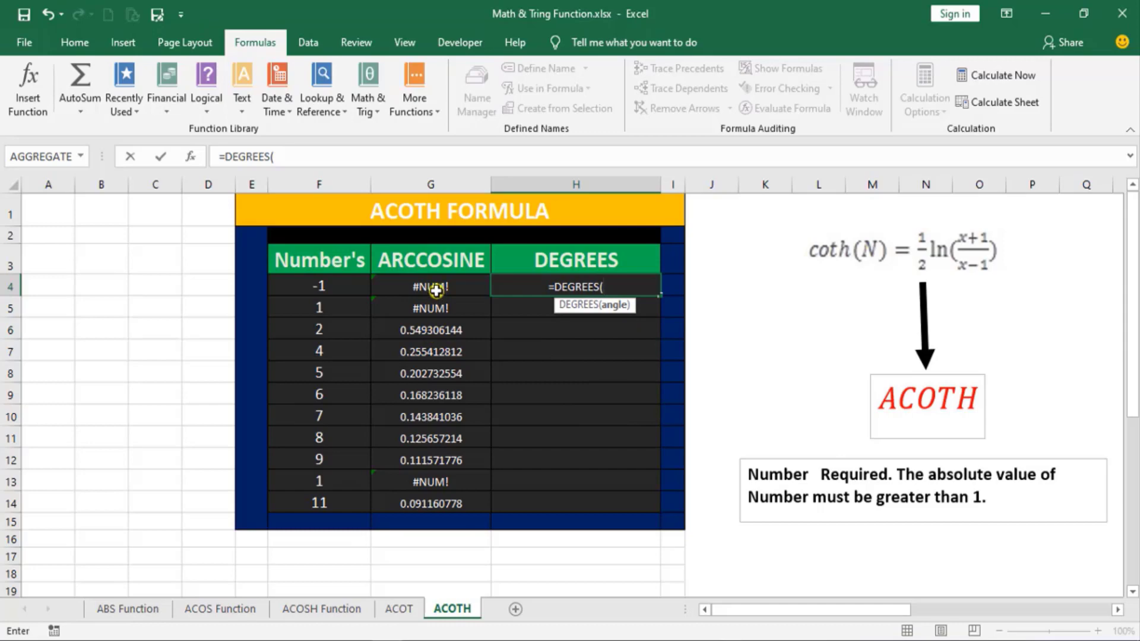
click(432, 286)
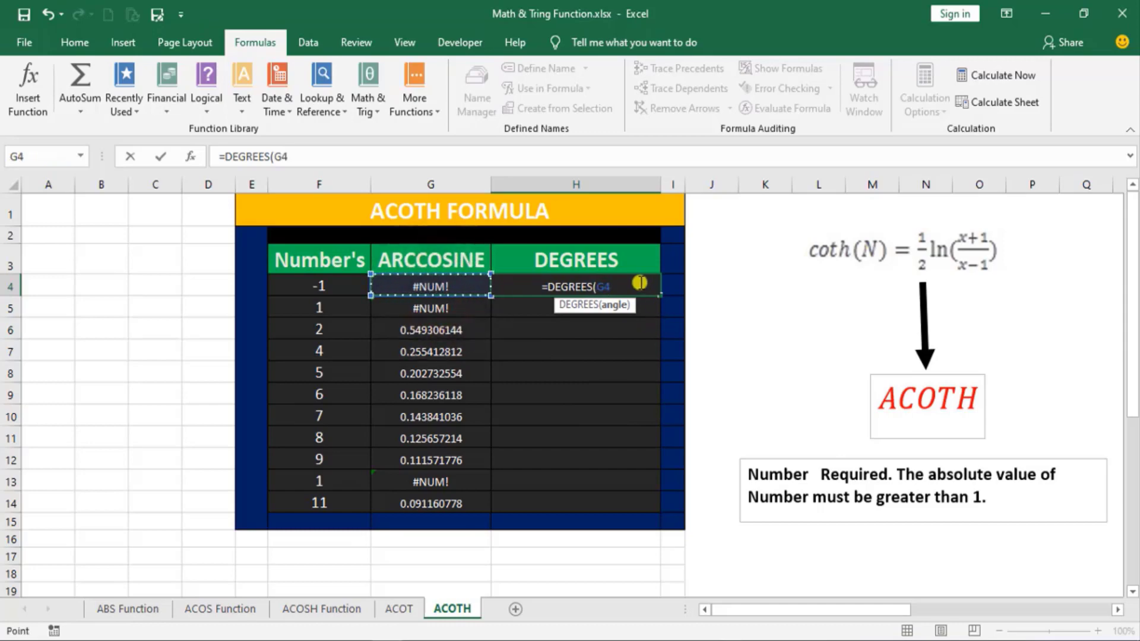
text())
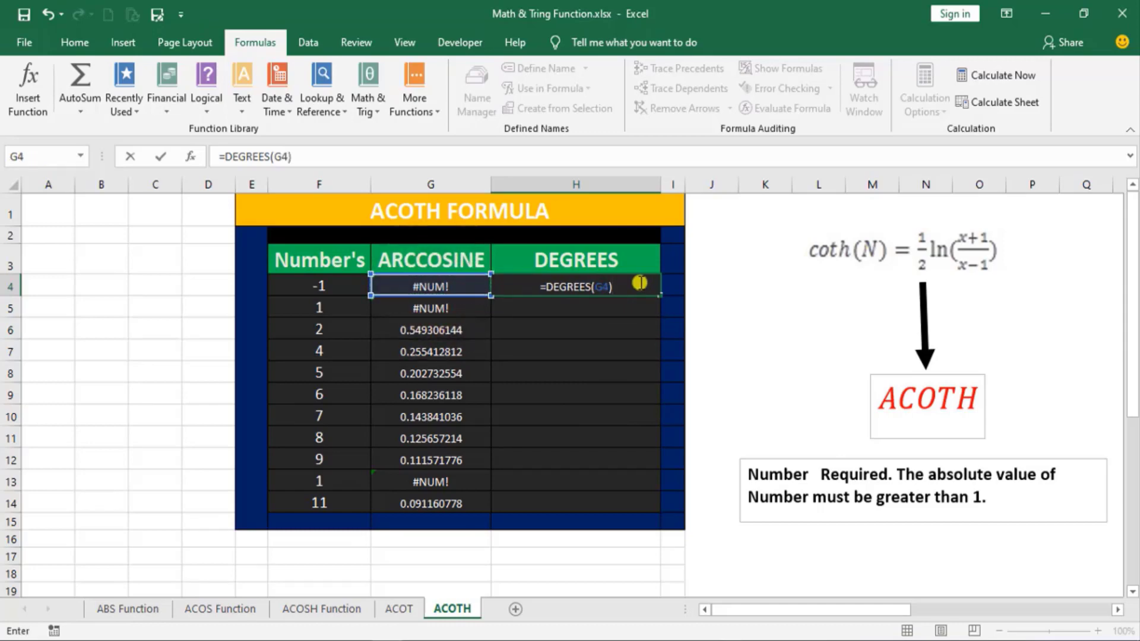
key(Return)
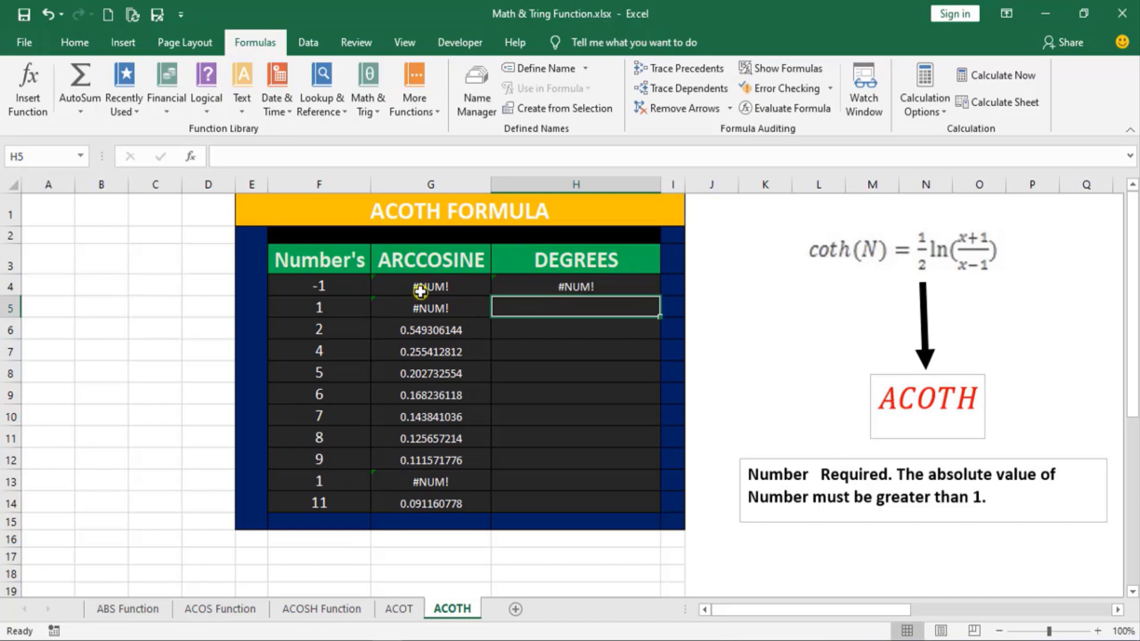
Step: Fill the DEGREES formula from H4 down to H14 and check the copied formulas
click(422, 291)
click(585, 290)
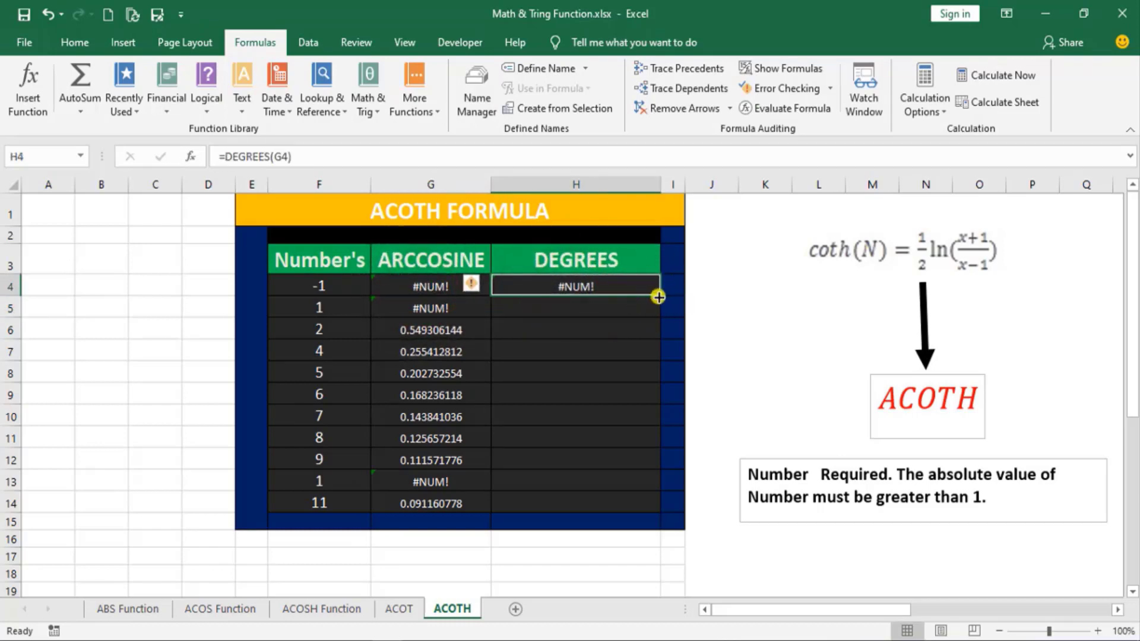
drag(661, 297, 651, 514)
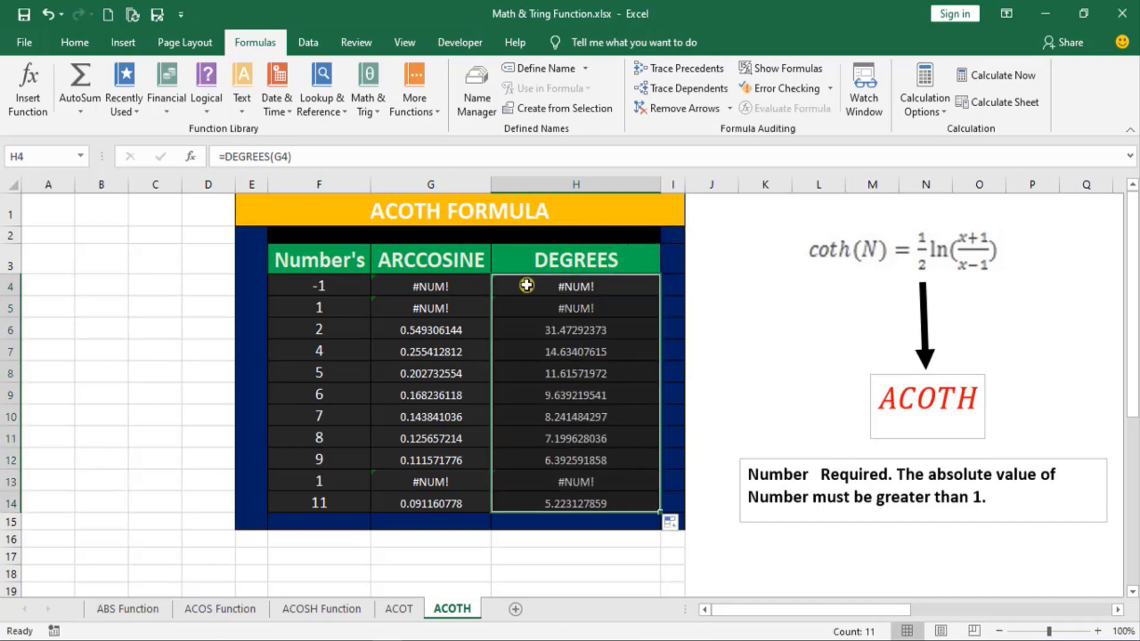
click(434, 311)
click(575, 309)
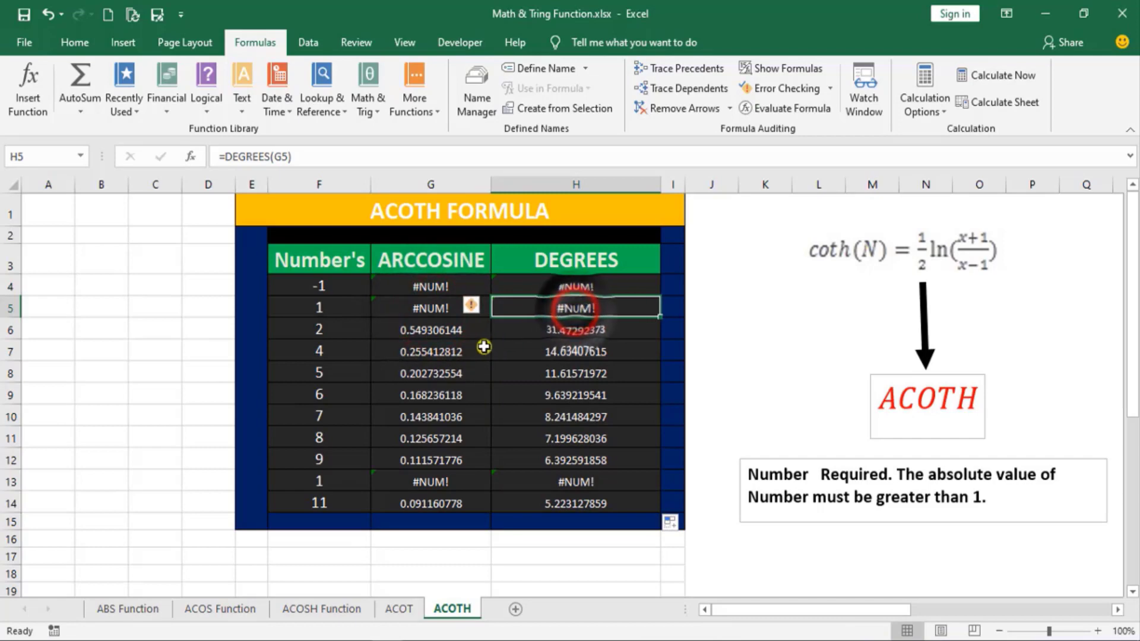
click(448, 330)
Step: Inspect the DEGREES formula in H6, then show the Formulas ribbon
click(576, 335)
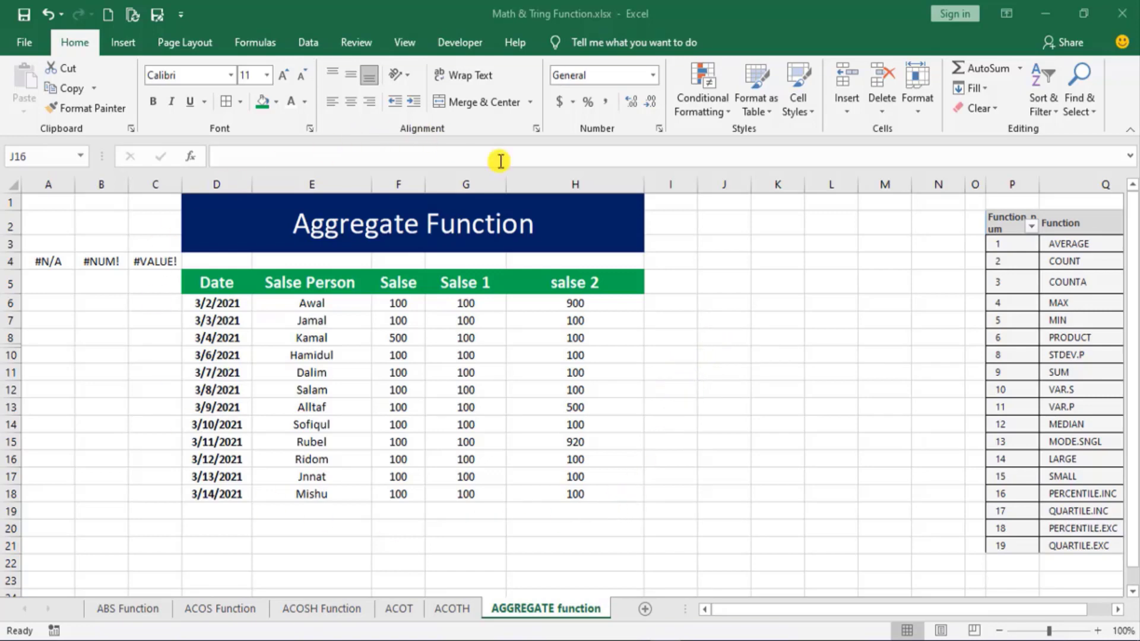
click(256, 38)
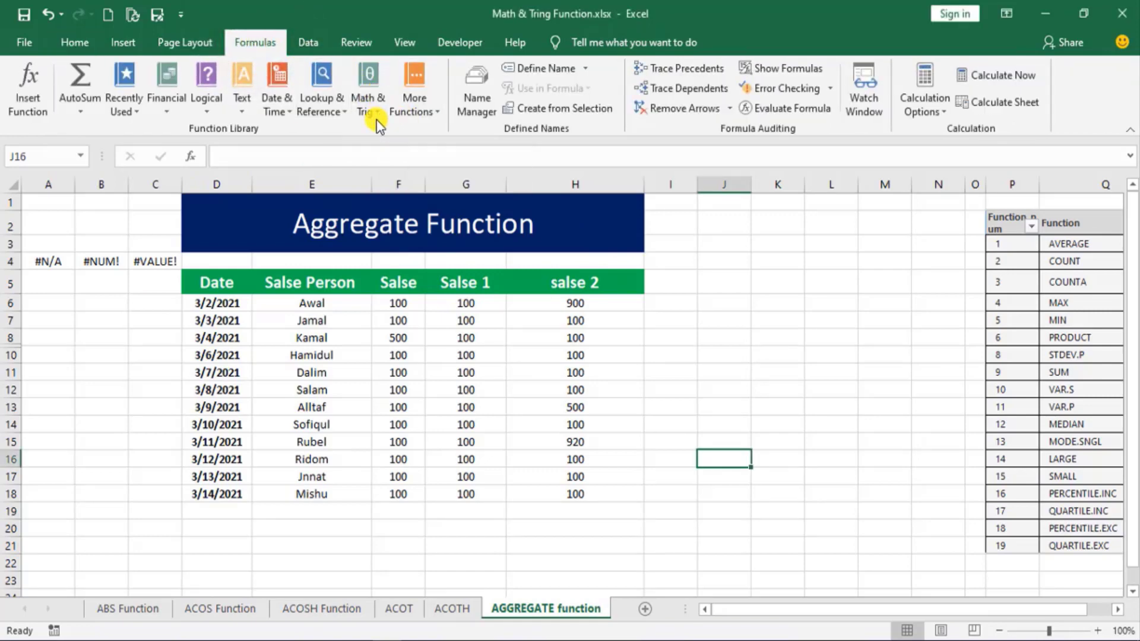
click(377, 114)
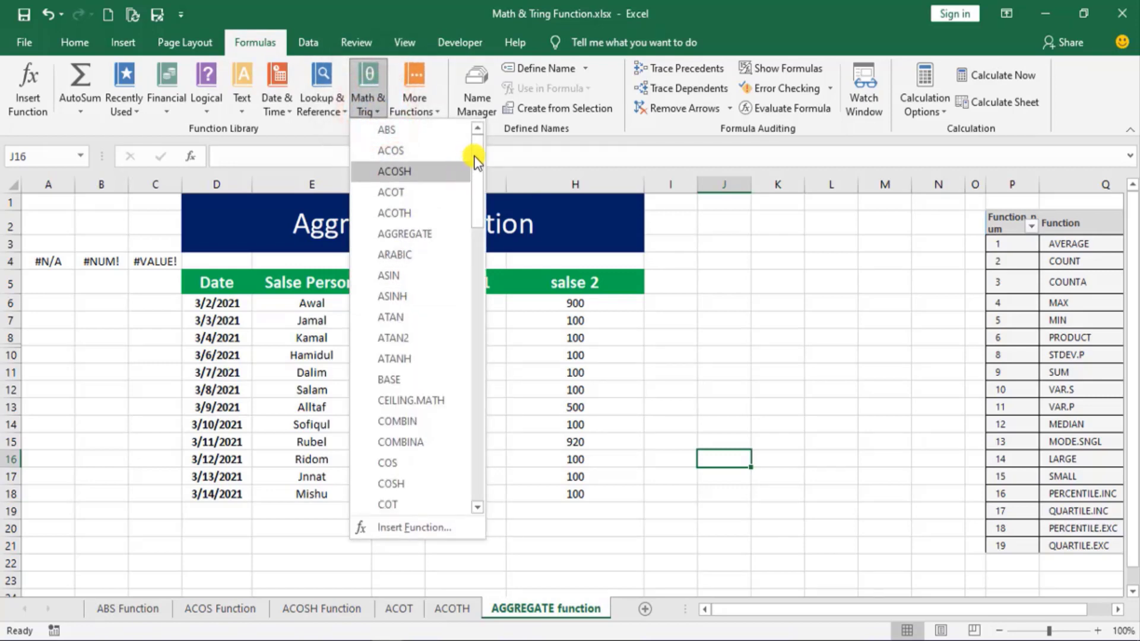
mouse_move(477, 152)
mouse_down()
mouse_move(480, 392)
mouse_move(483, 151)
mouse_up()
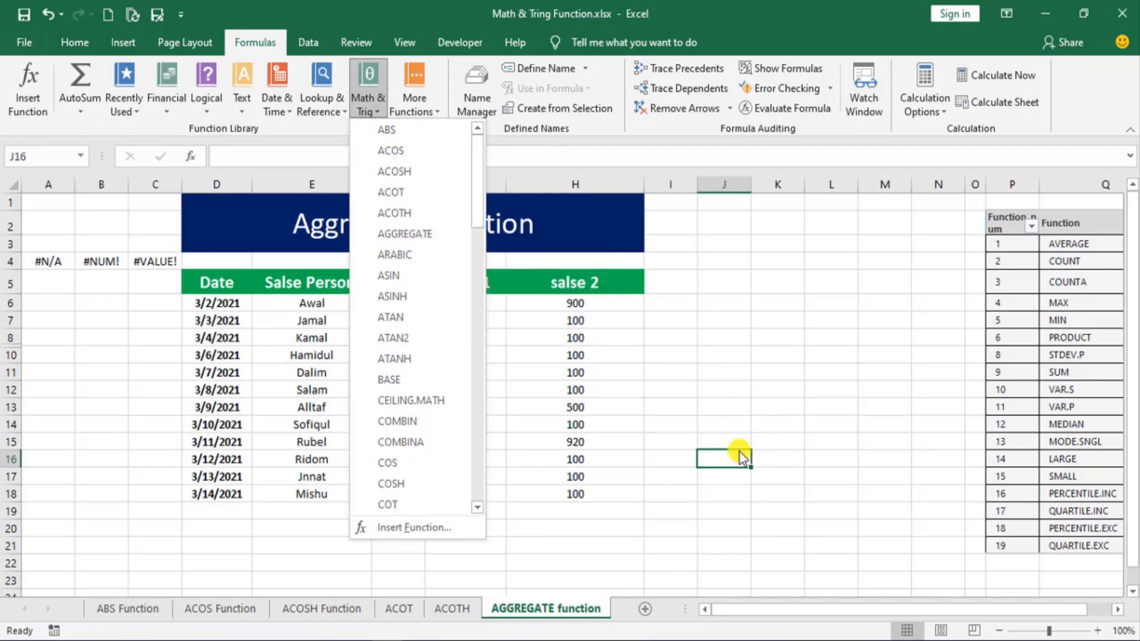
click(725, 454)
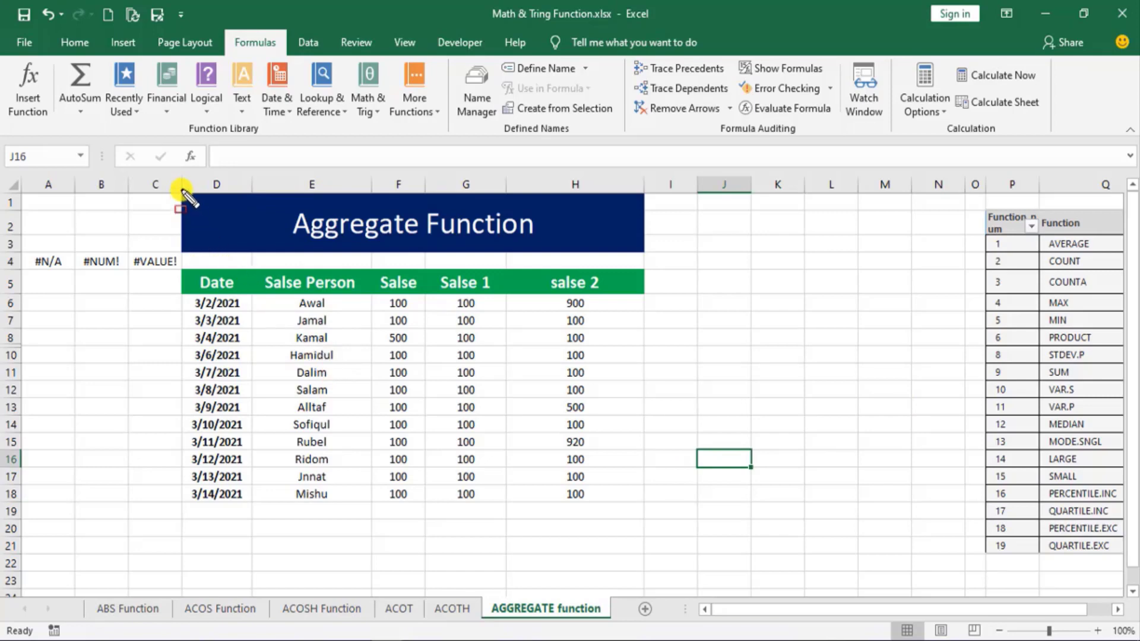
drag(181, 197, 641, 518)
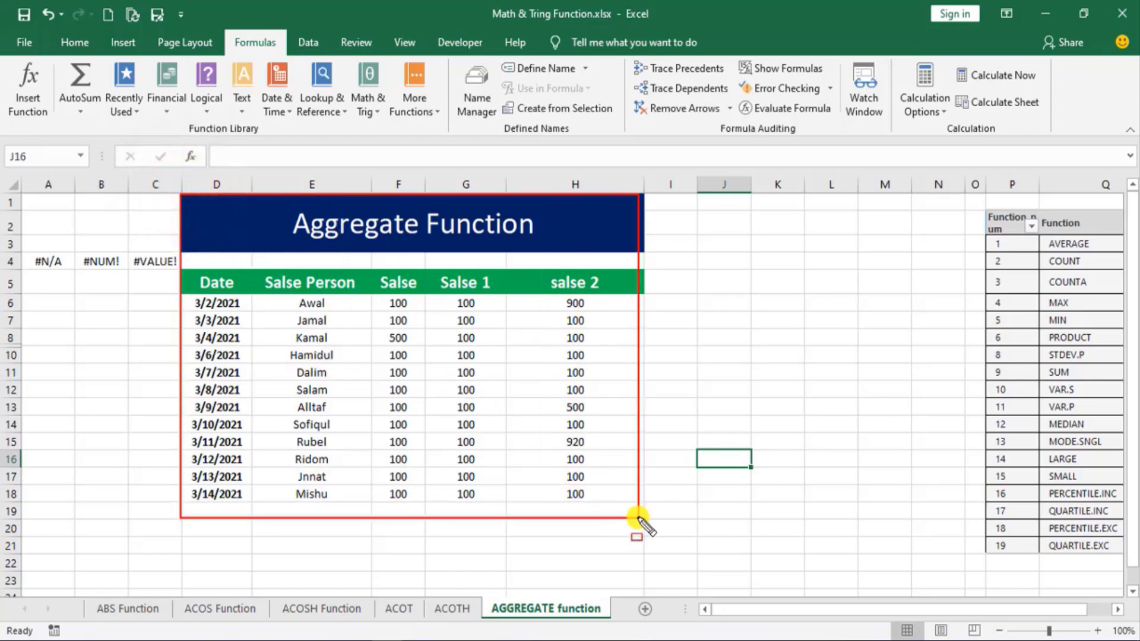
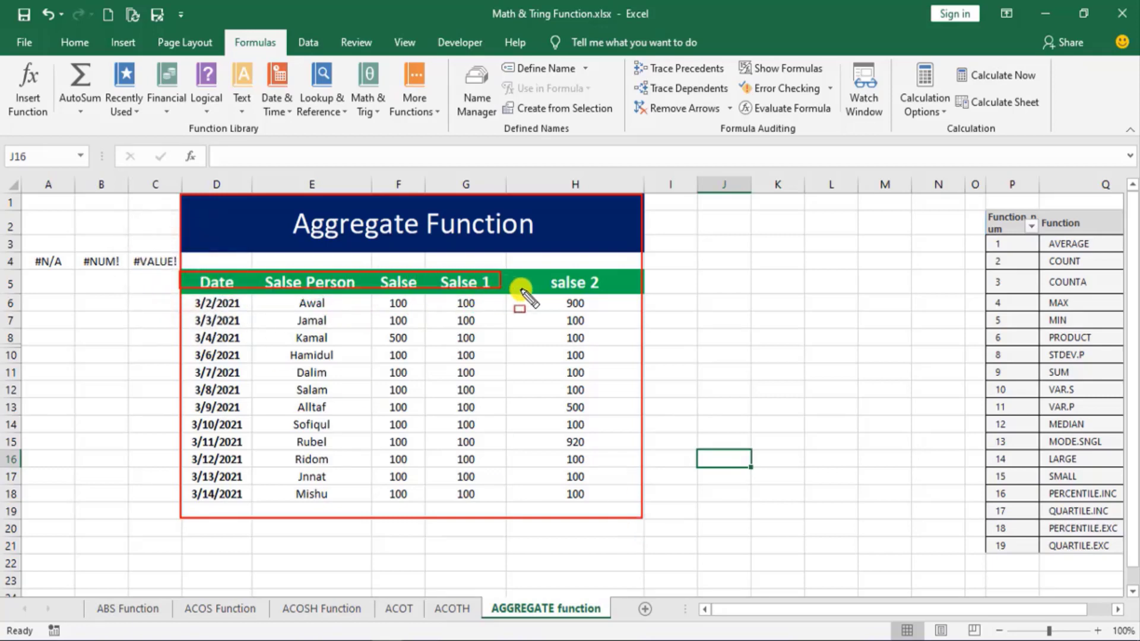
Step: Enter =SUM(F6:F18) in F20 so the Salse column totals 1700
drag(472, 293, 643, 294)
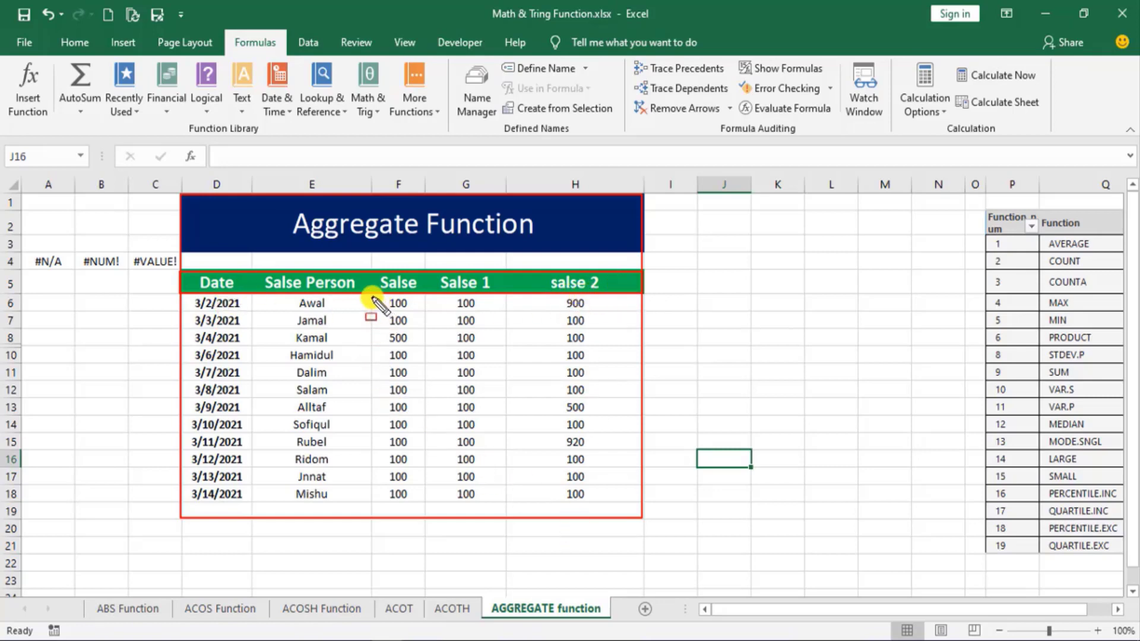
drag(372, 291, 639, 516)
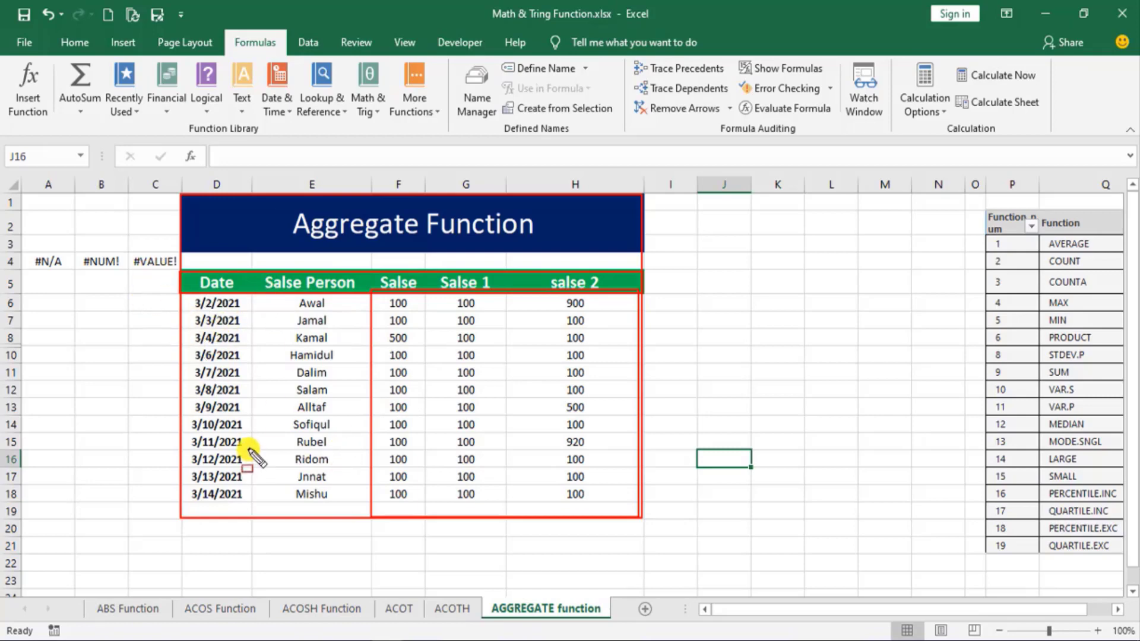
key(Escape)
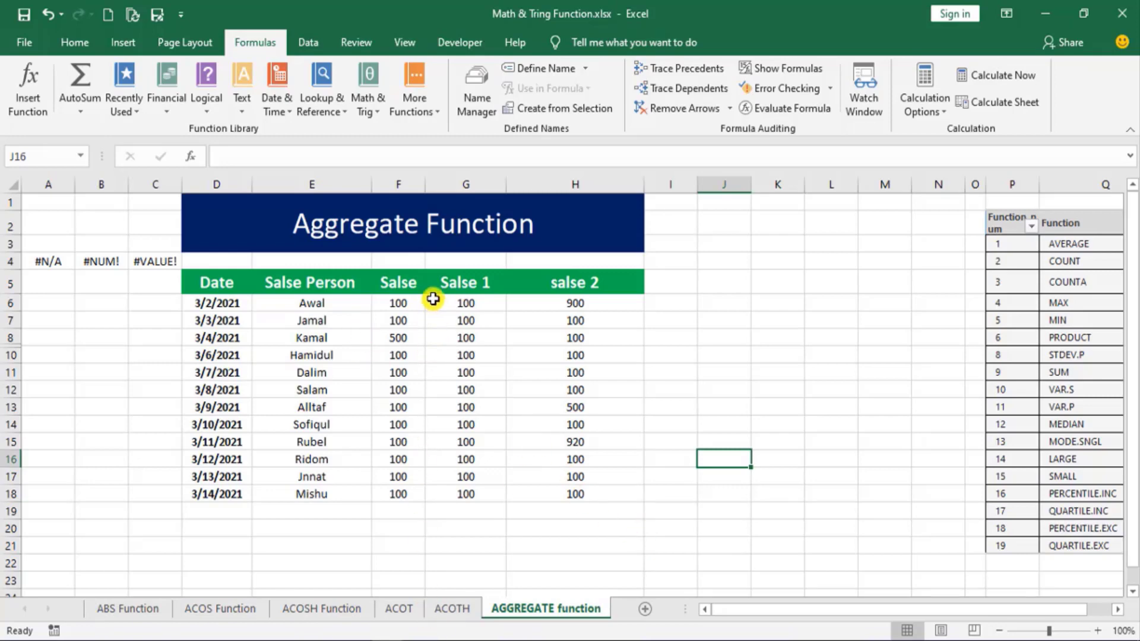
click(412, 300)
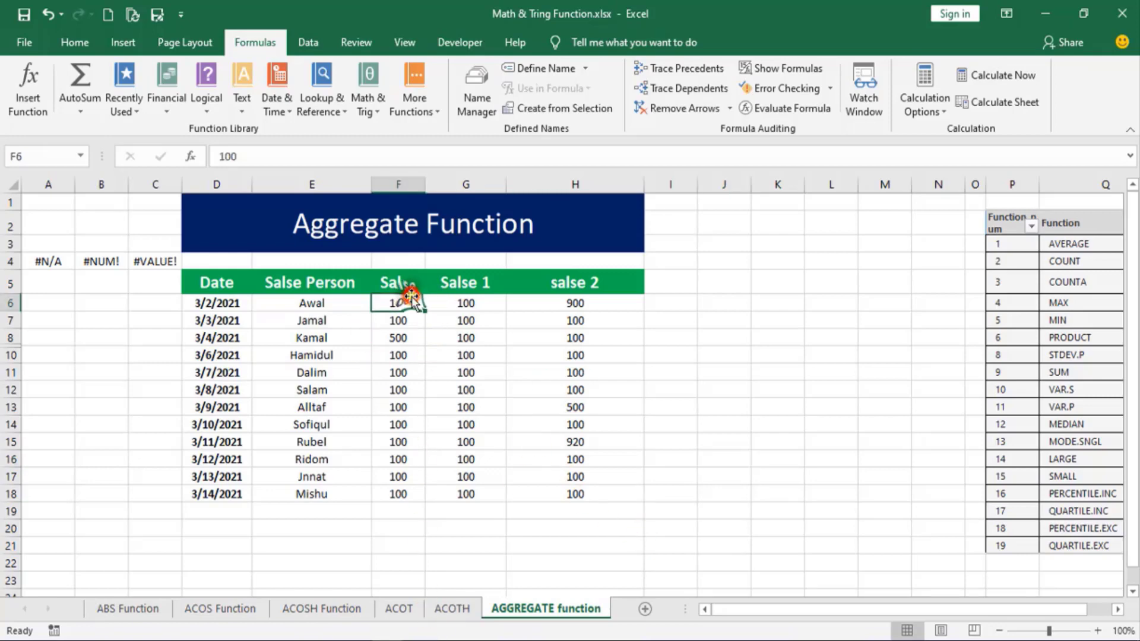
click(404, 528)
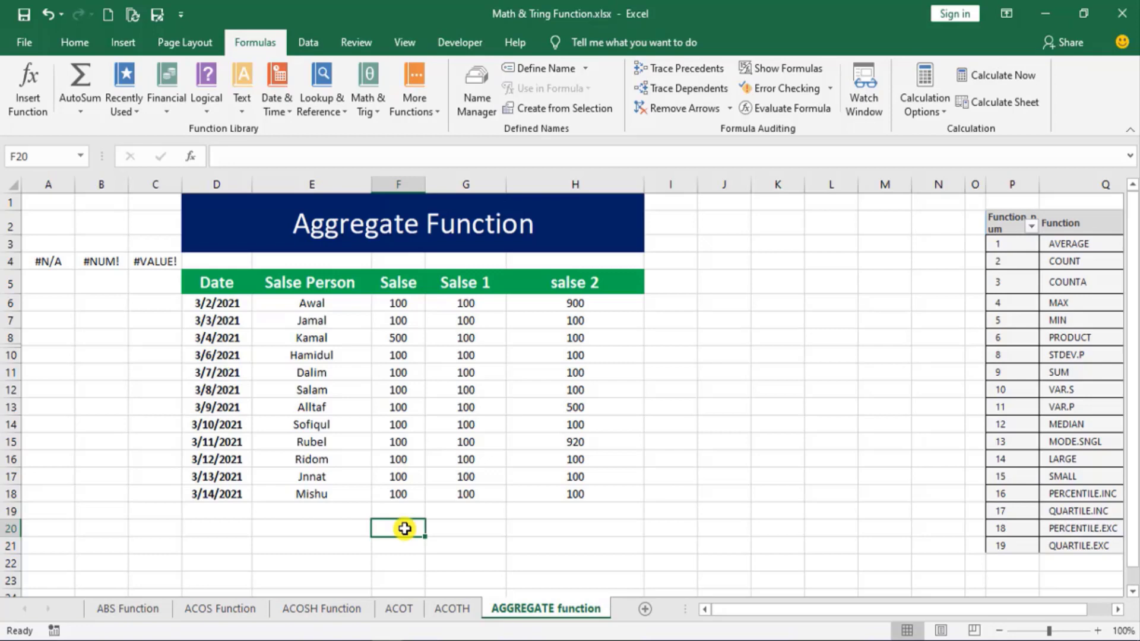
text(=)
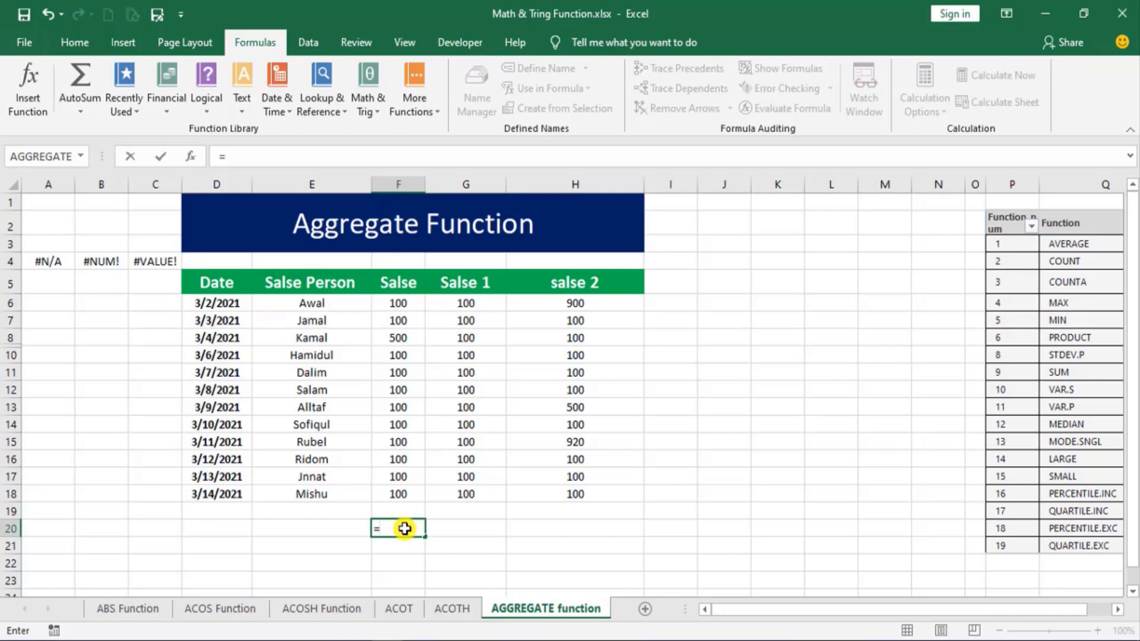
text(sum)
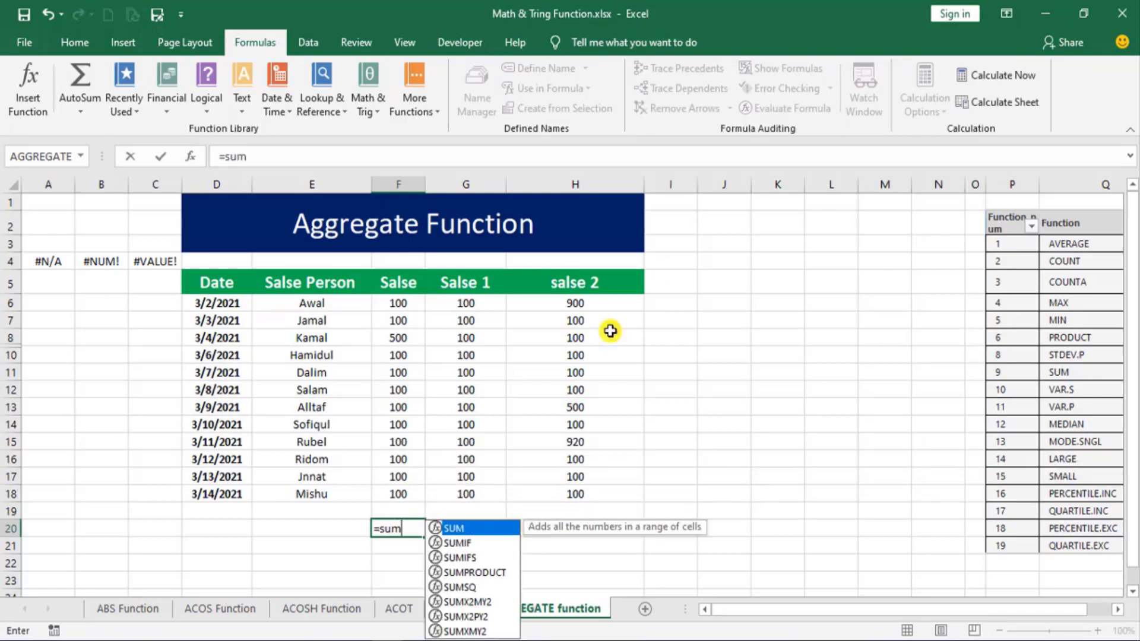
double_click(454, 528)
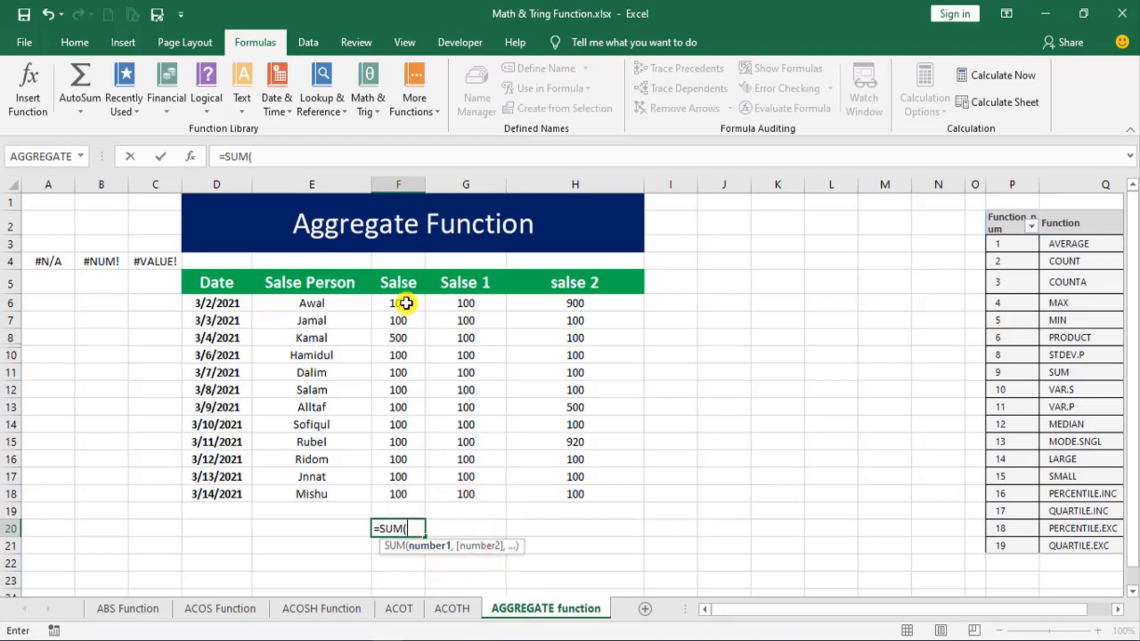
drag(406, 303, 399, 493)
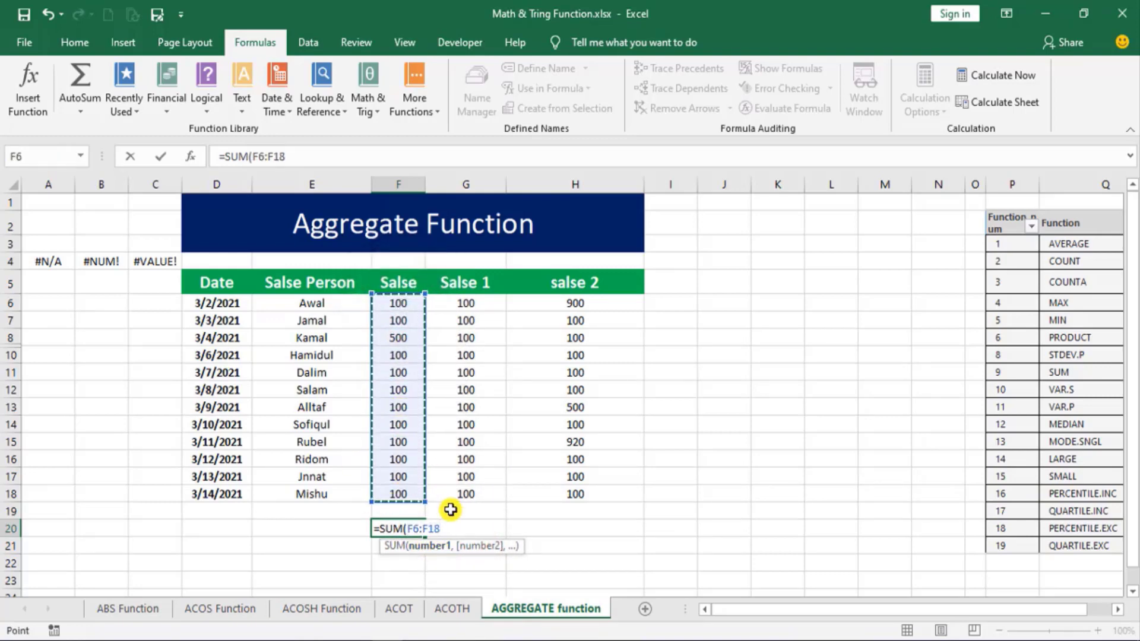
text())
key(Return)
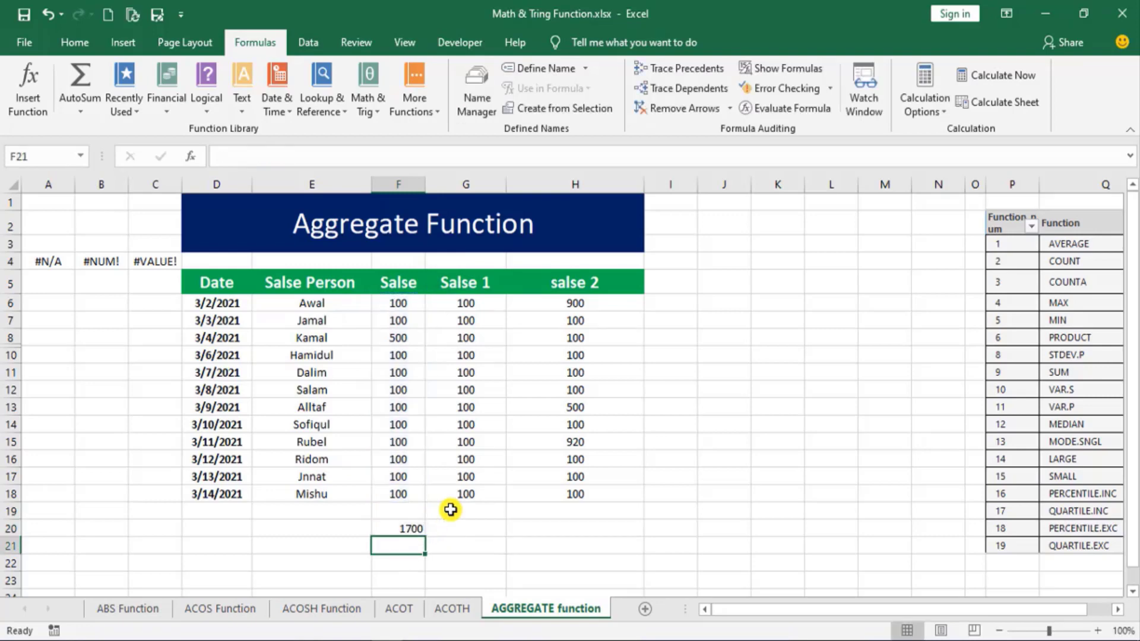
click(398, 533)
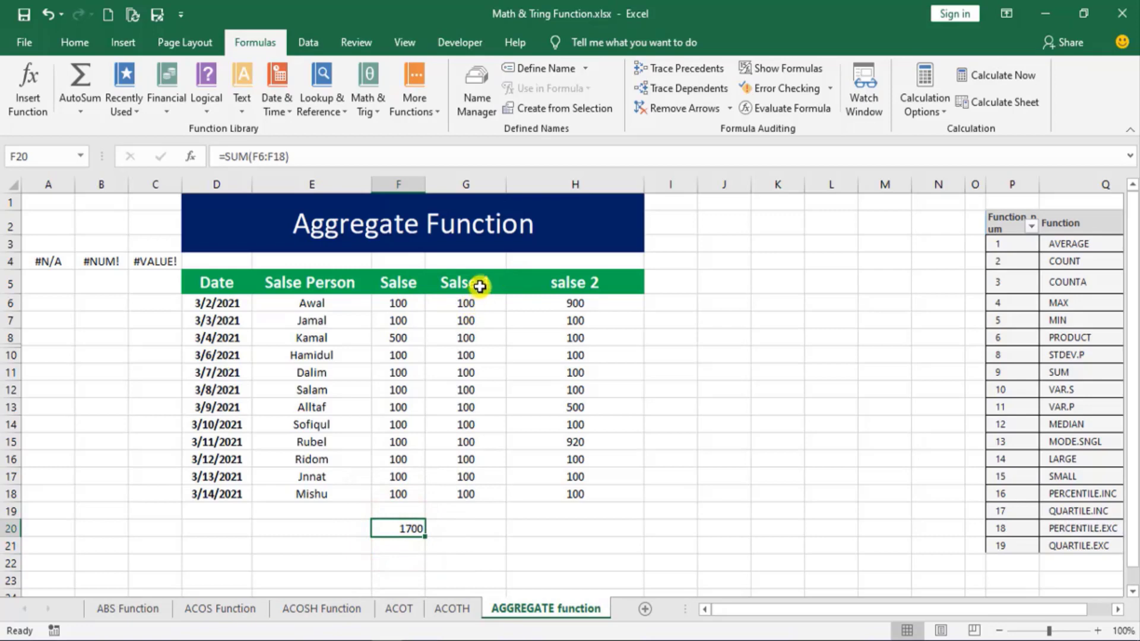
Step: Enter =SUBTOTAL(9,G6:G18) in G20 so the Salse 1 column totals 1300
click(470, 526)
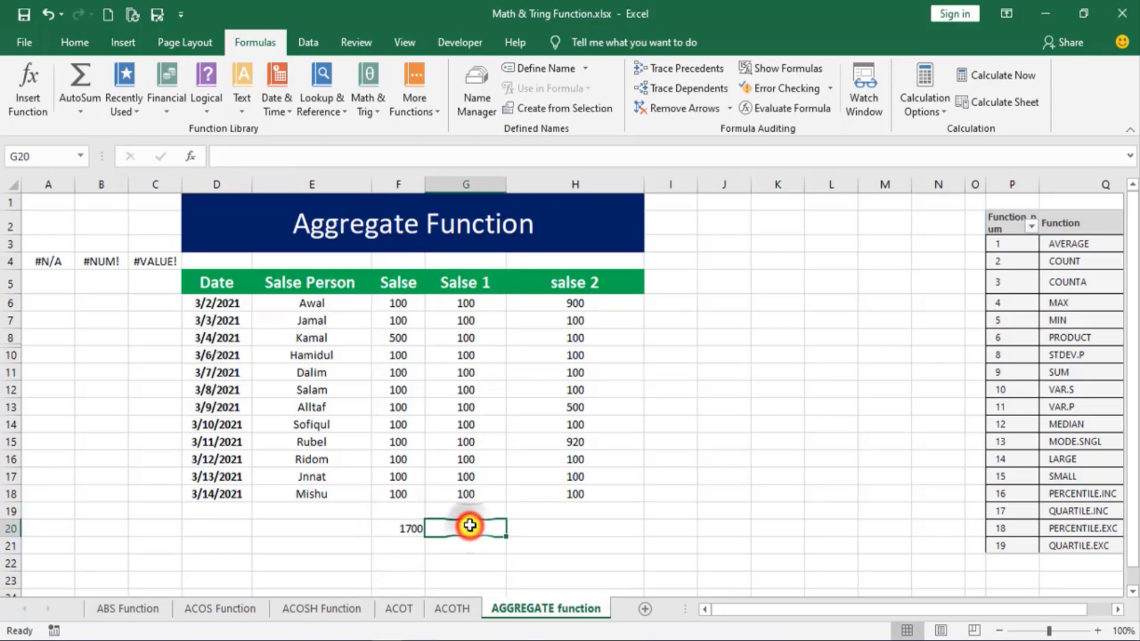
text(=)
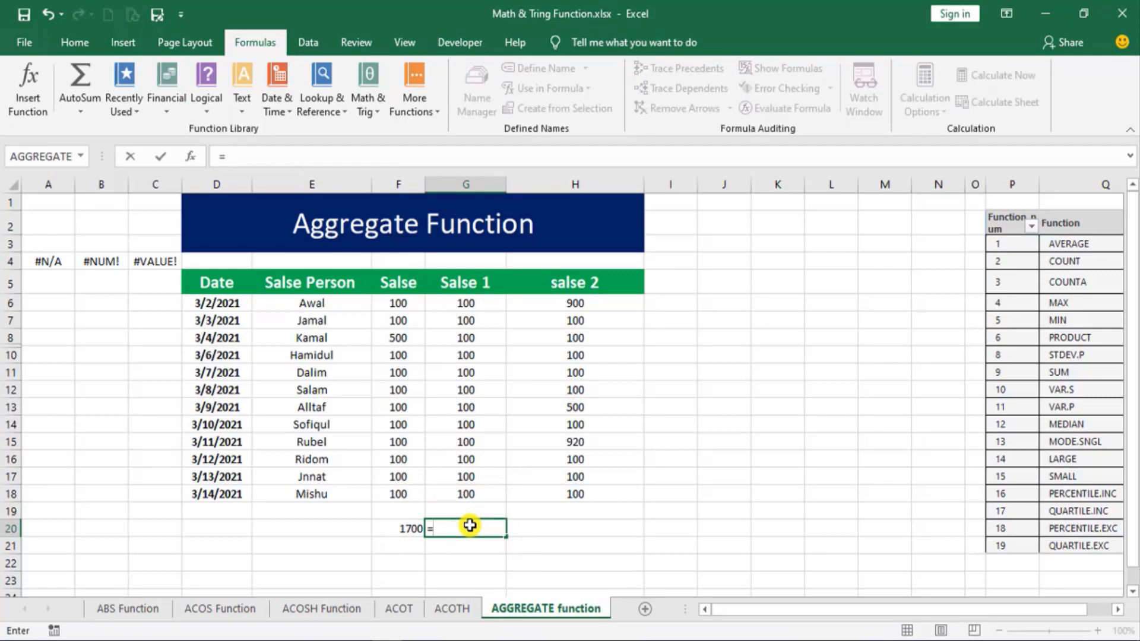
text(sub)
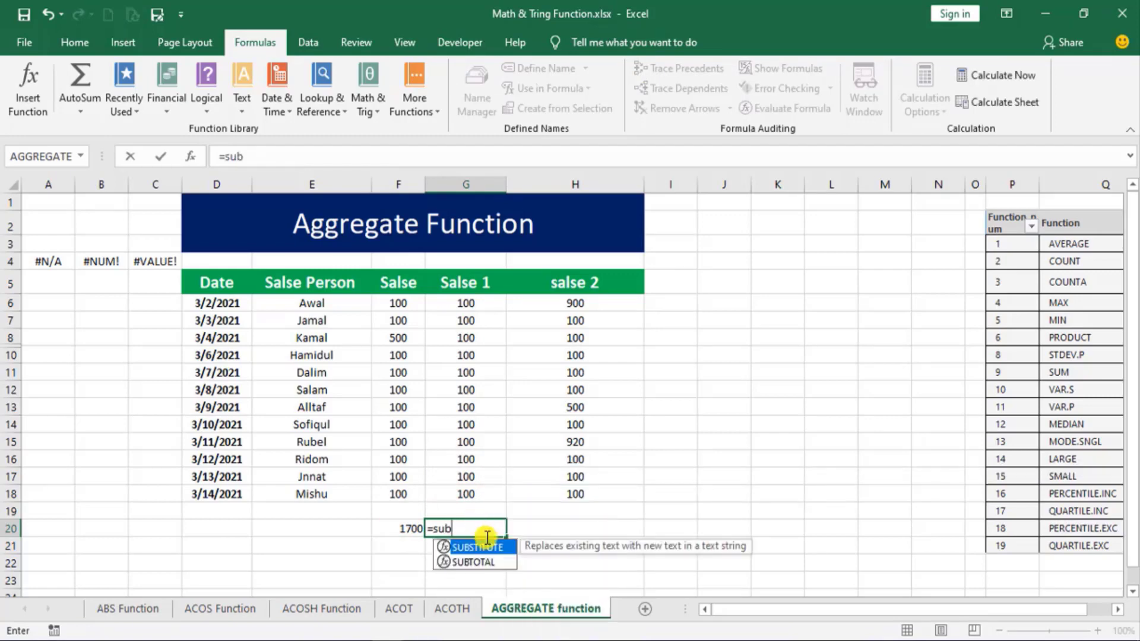
click(474, 567)
click(481, 530)
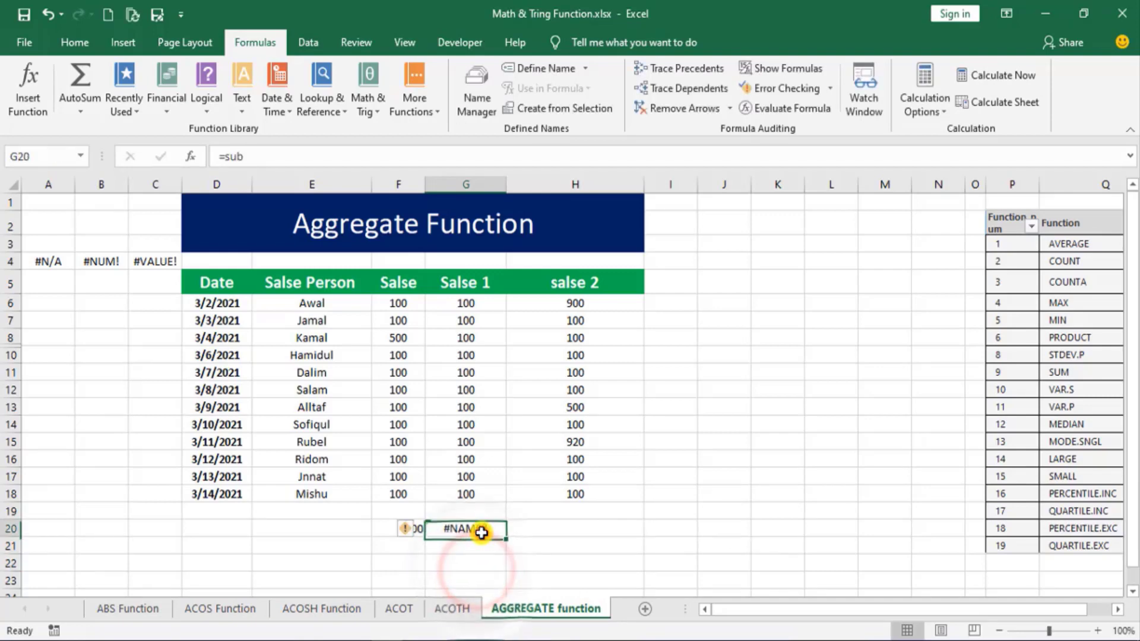
double_click(480, 530)
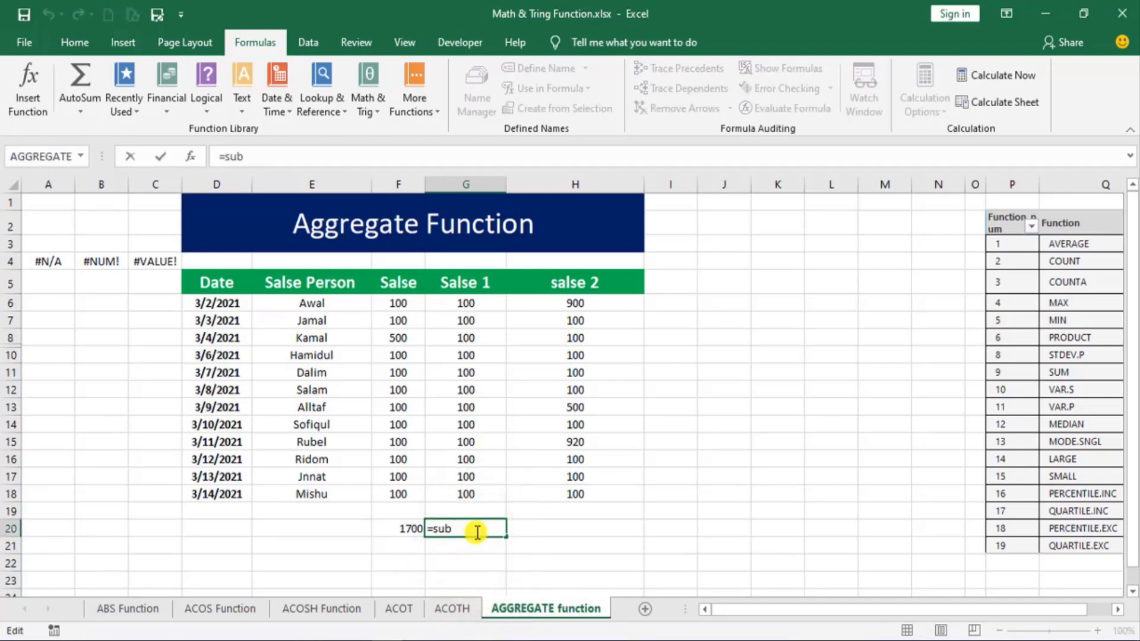
text(t)
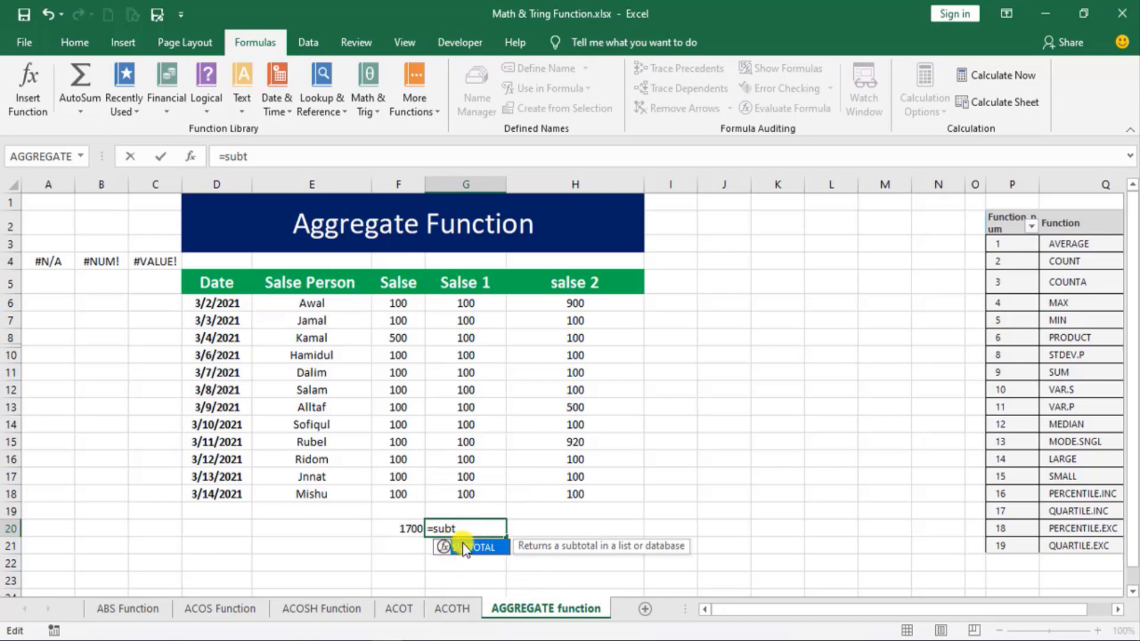
double_click(463, 547)
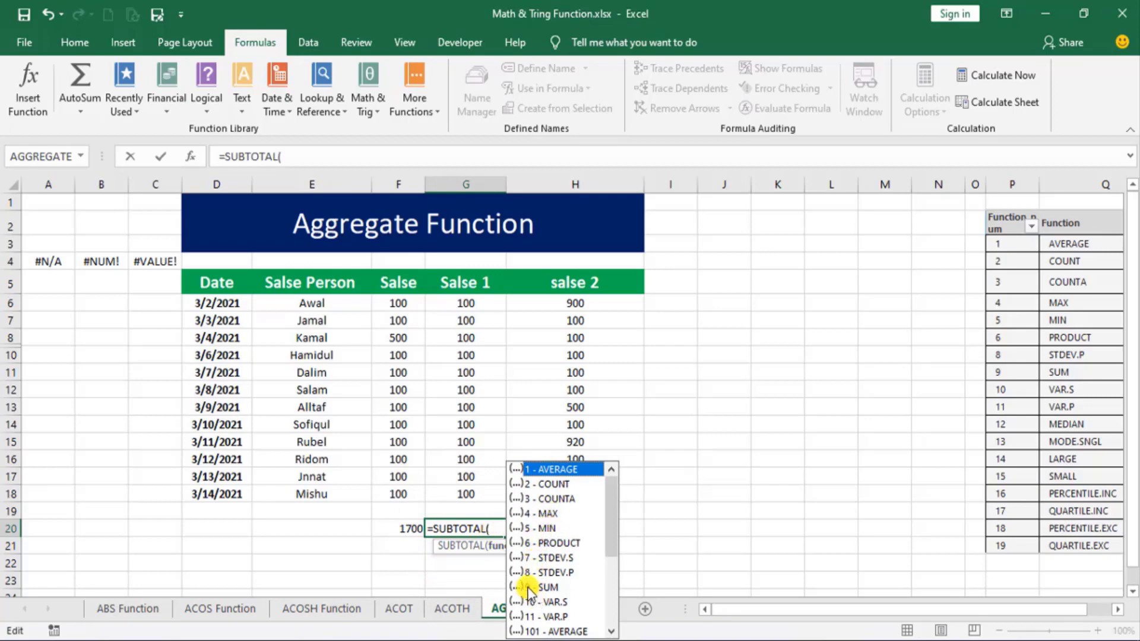
text(9,)
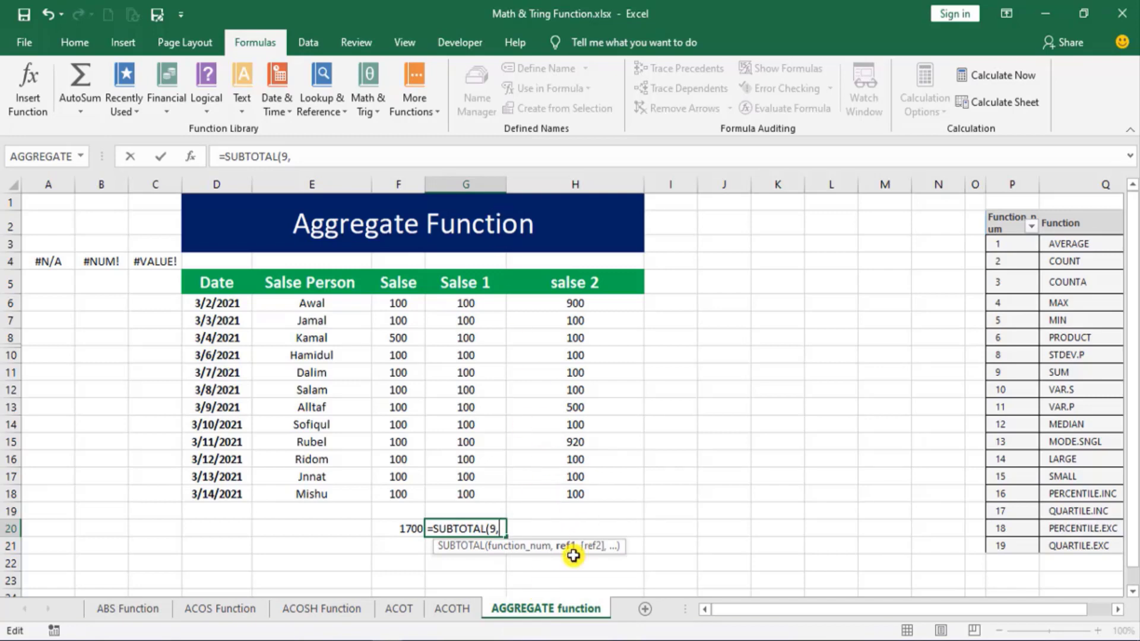
drag(473, 303, 480, 496)
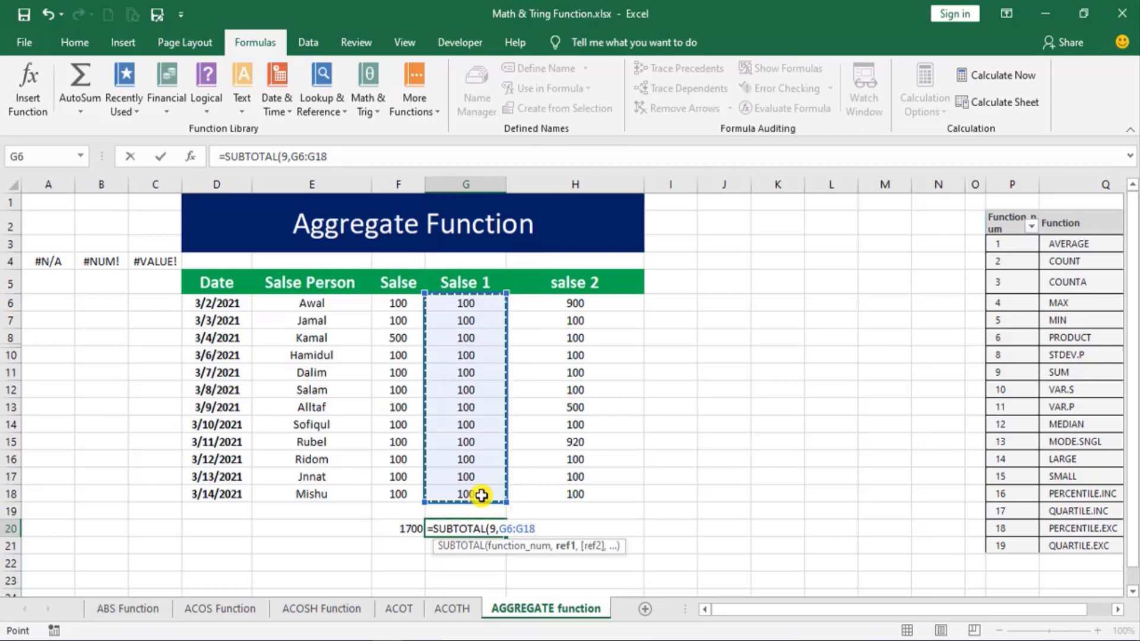
key(Return)
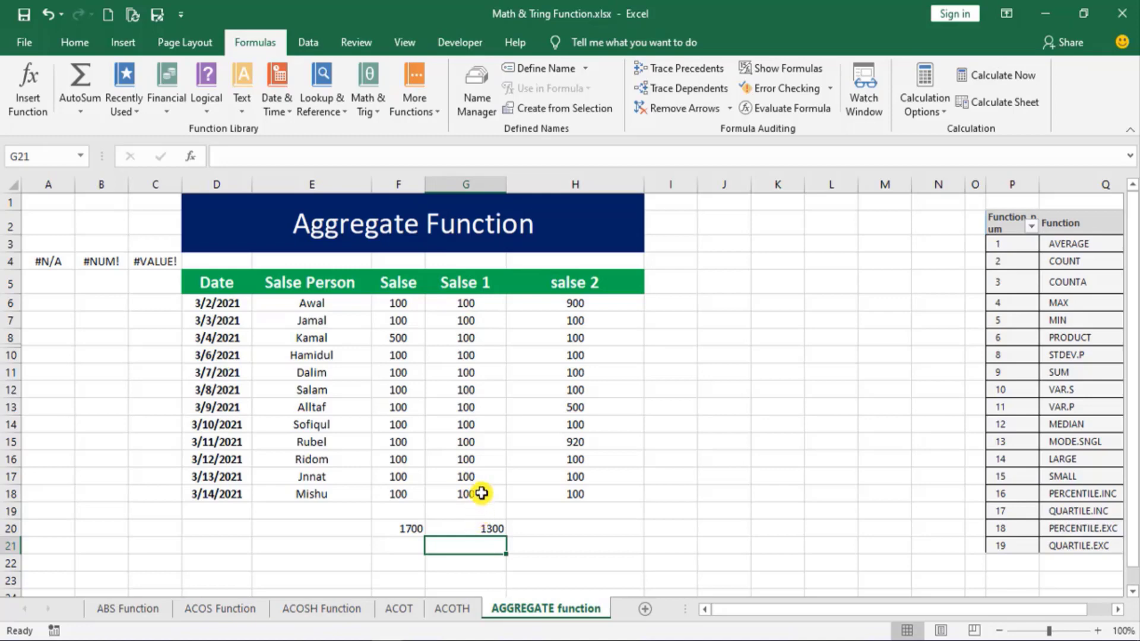
click(549, 530)
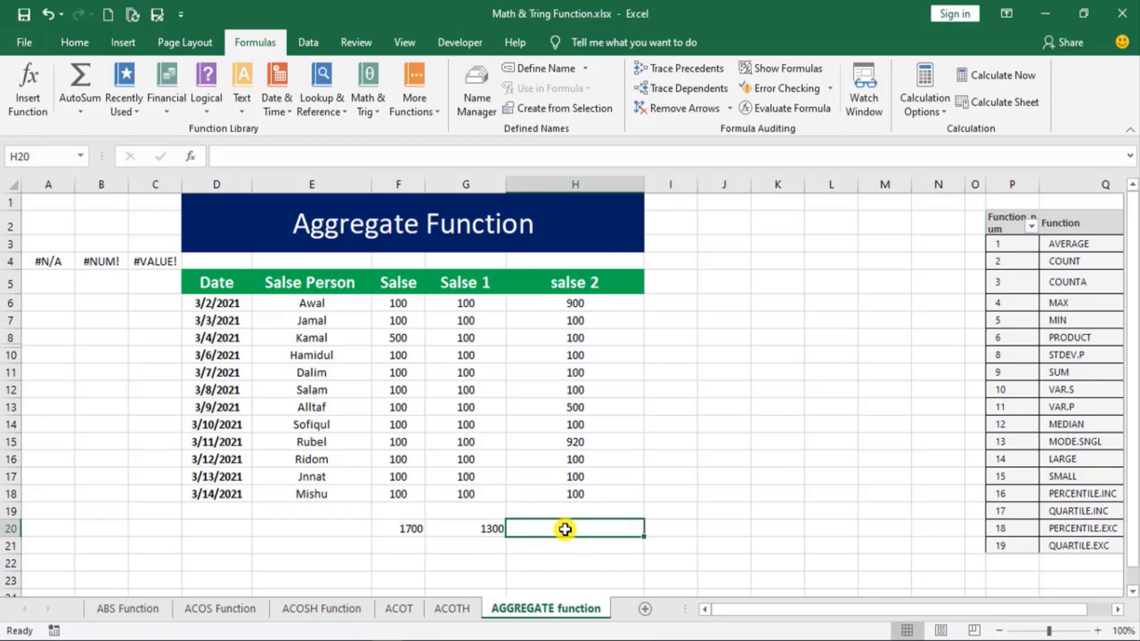
Step: Start H20 as =AGGREGATE(9, with function number 9 (SUM)
text(=)
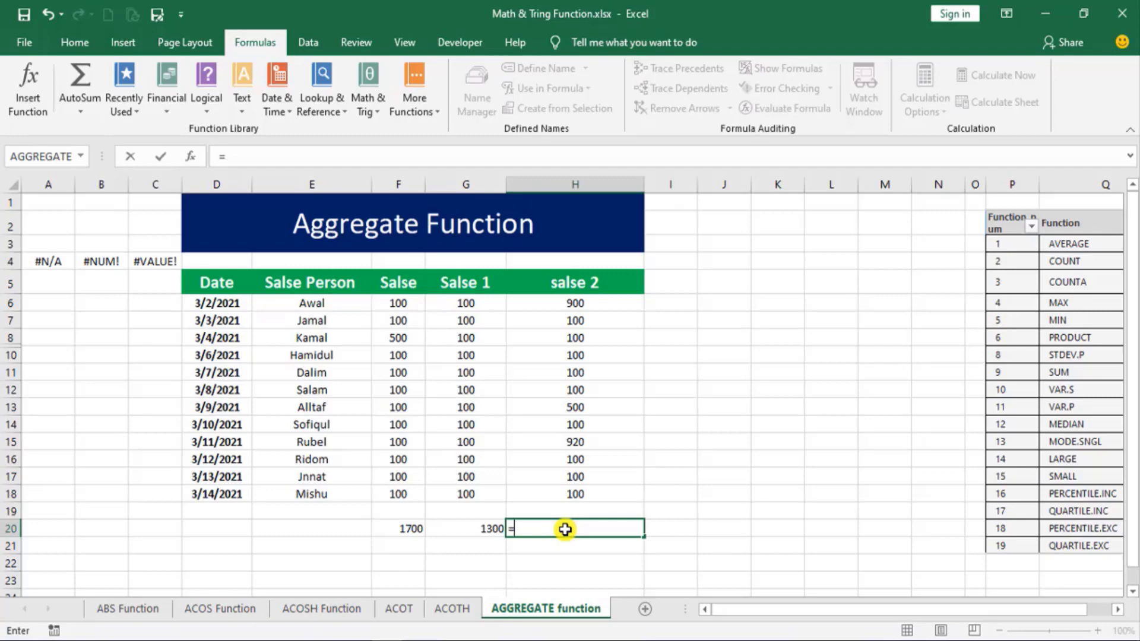
text(a)
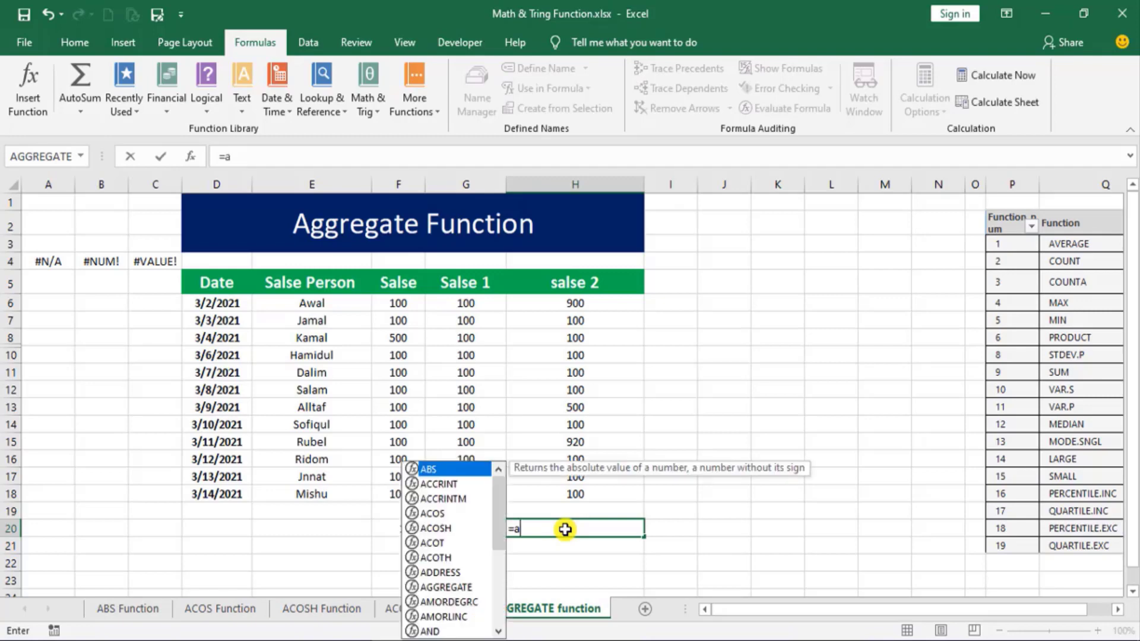
text(gg)
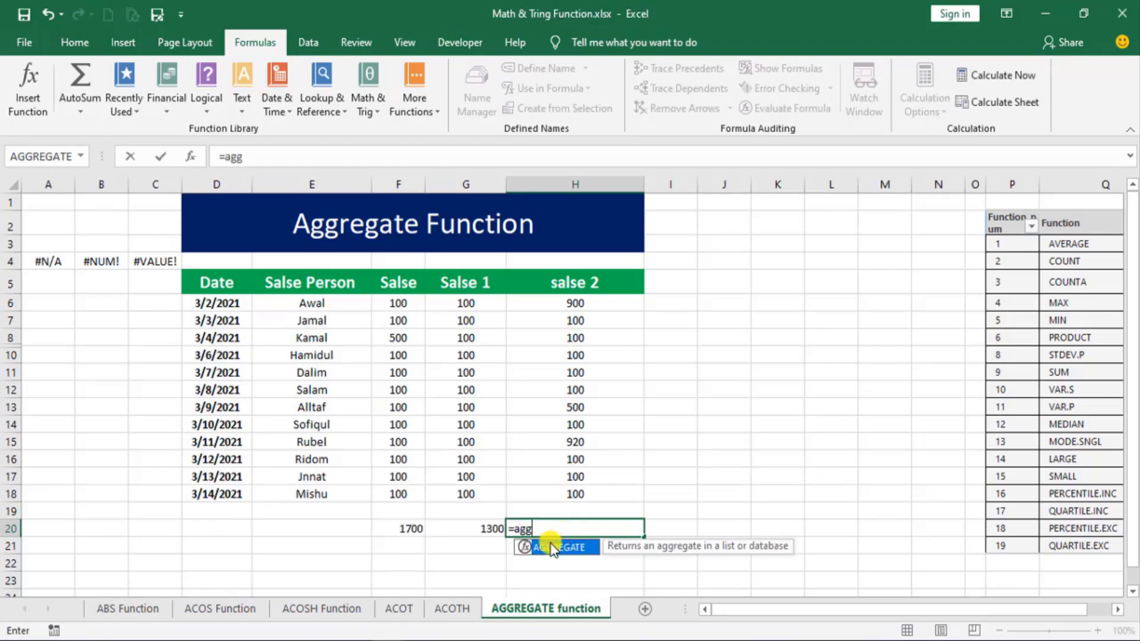
double_click(561, 547)
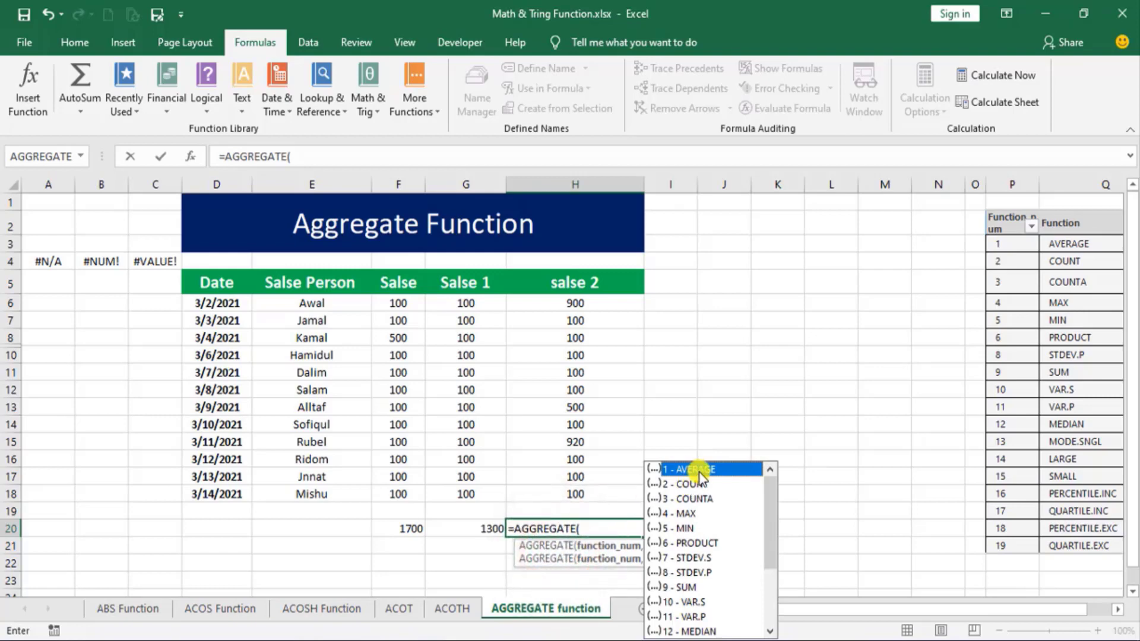
scroll(707, 570, down, 3)
scroll(706, 570, up, 2)
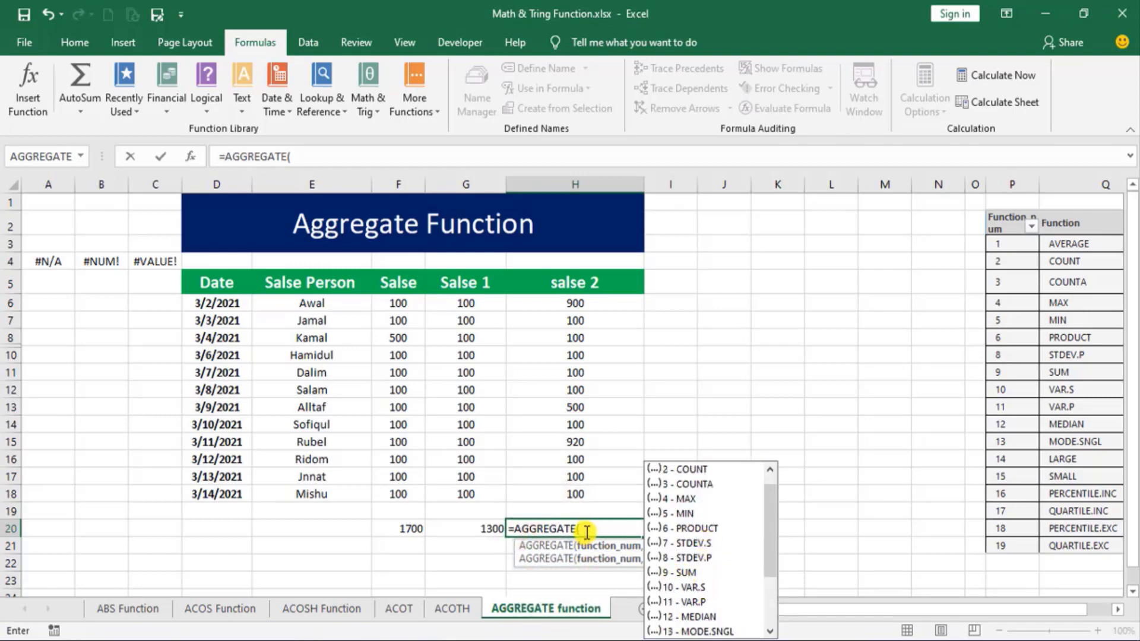
text(9)
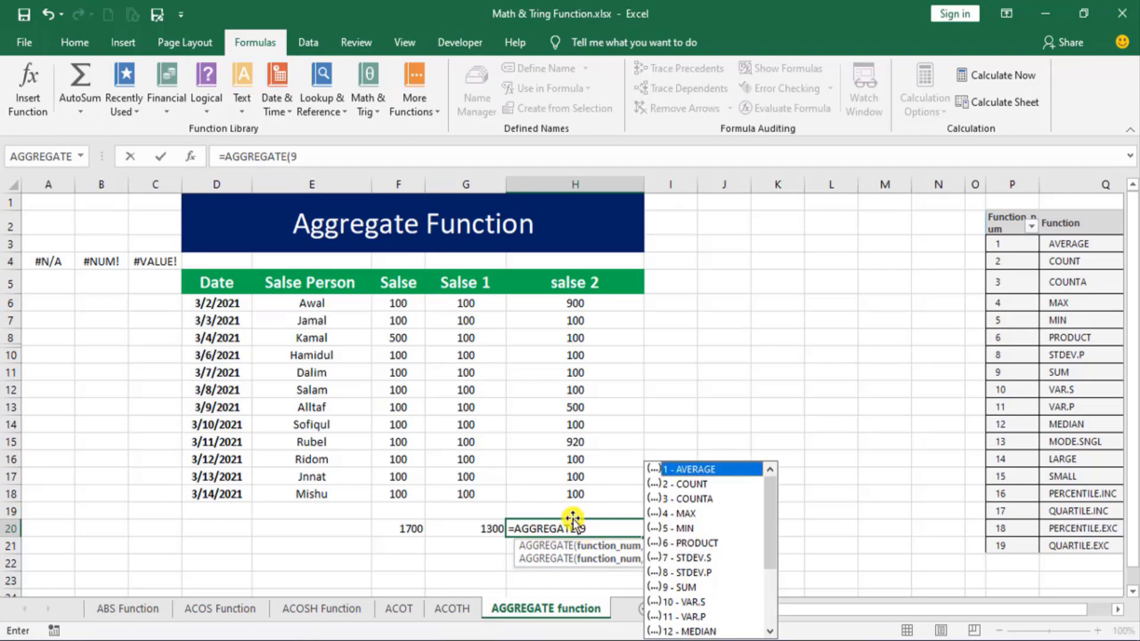
text(,)
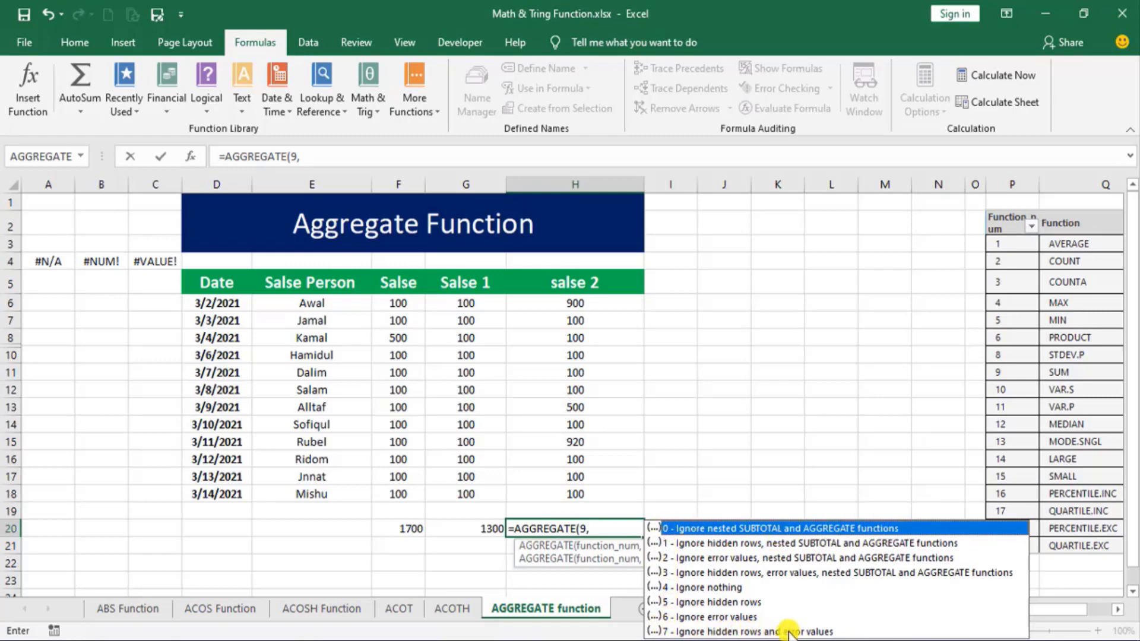
Step: Complete H20 as =AGGREGATE(9,7,H6:H18), ignoring hidden rows and errors, giving 3220
double_click(685, 632)
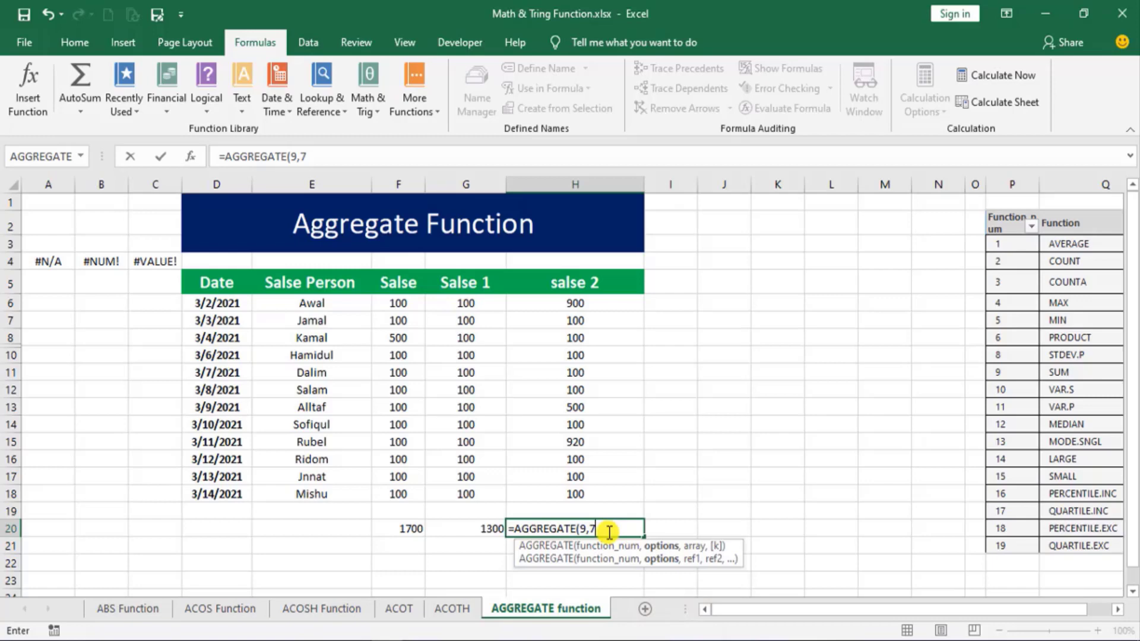
text(,)
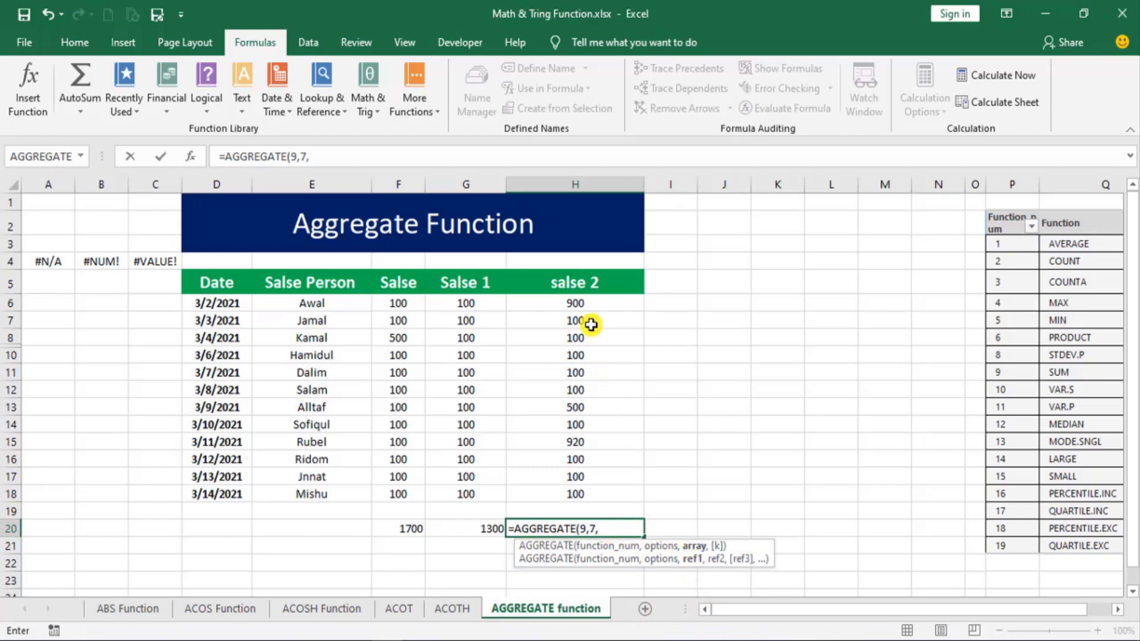
click(593, 301)
click(597, 410)
mouse_move(597, 411)
mouse_down()
mouse_move(557, 313)
mouse_move(555, 490)
mouse_up()
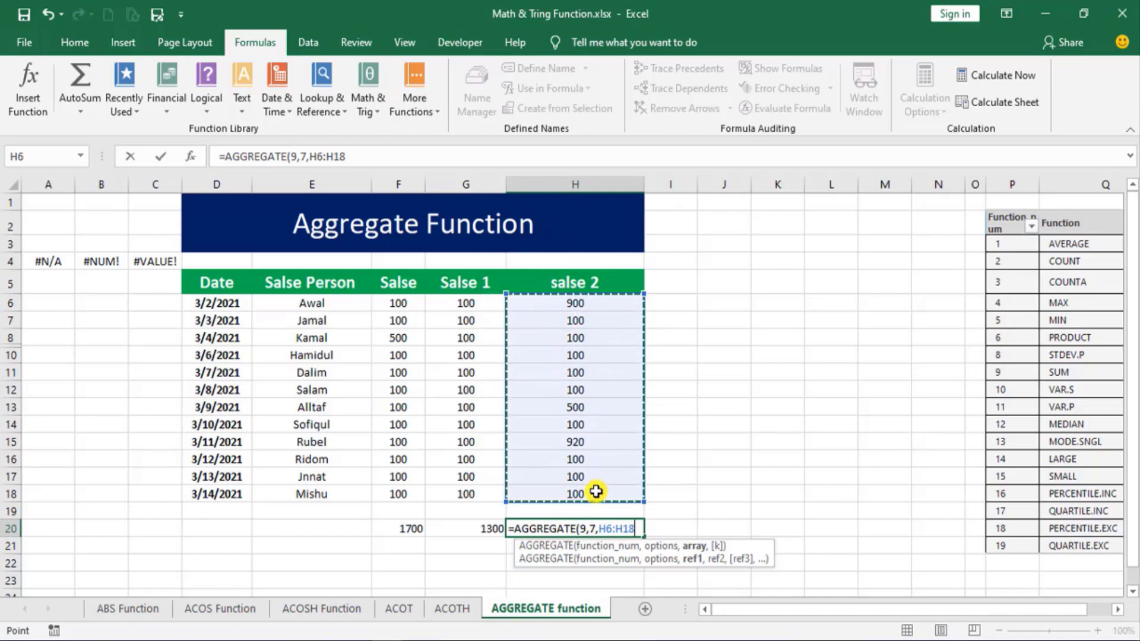
key(Return)
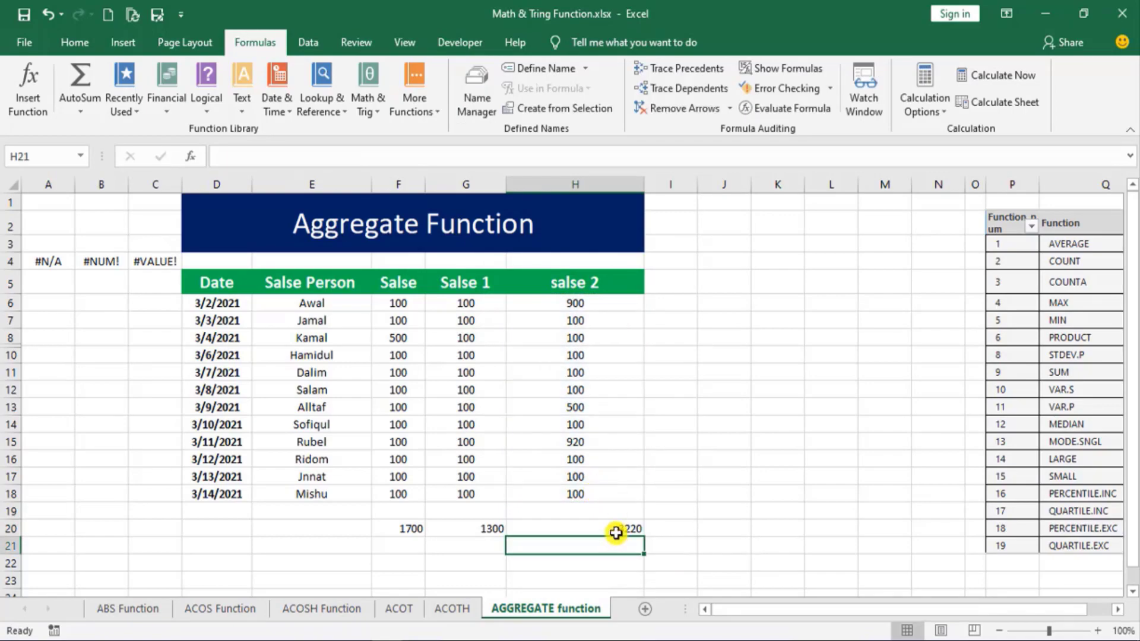
click(616, 533)
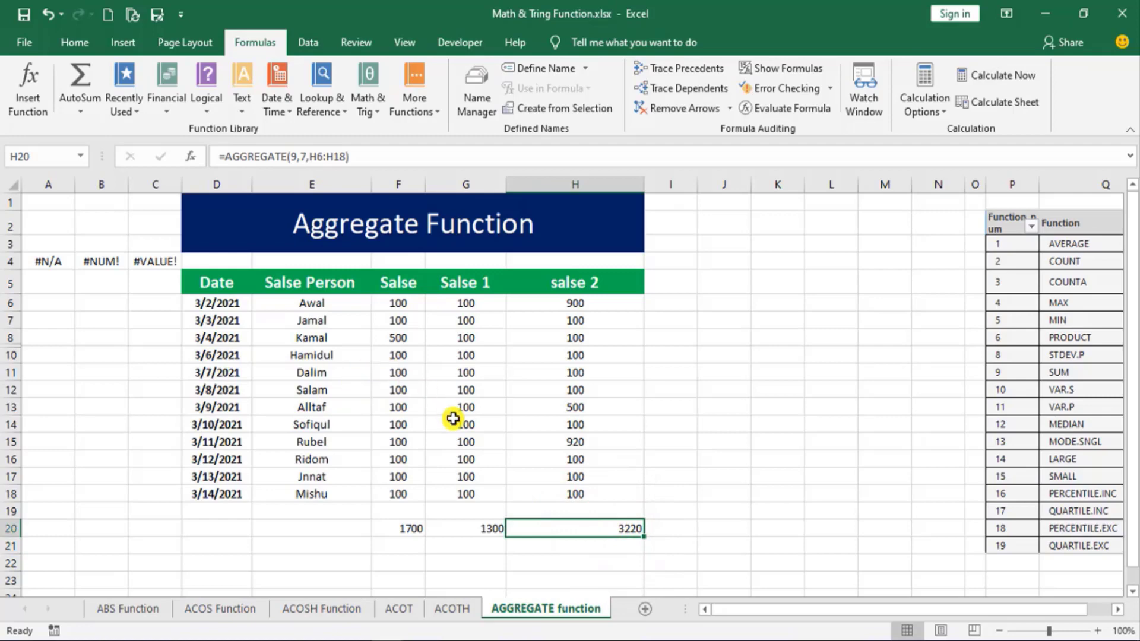
click(392, 339)
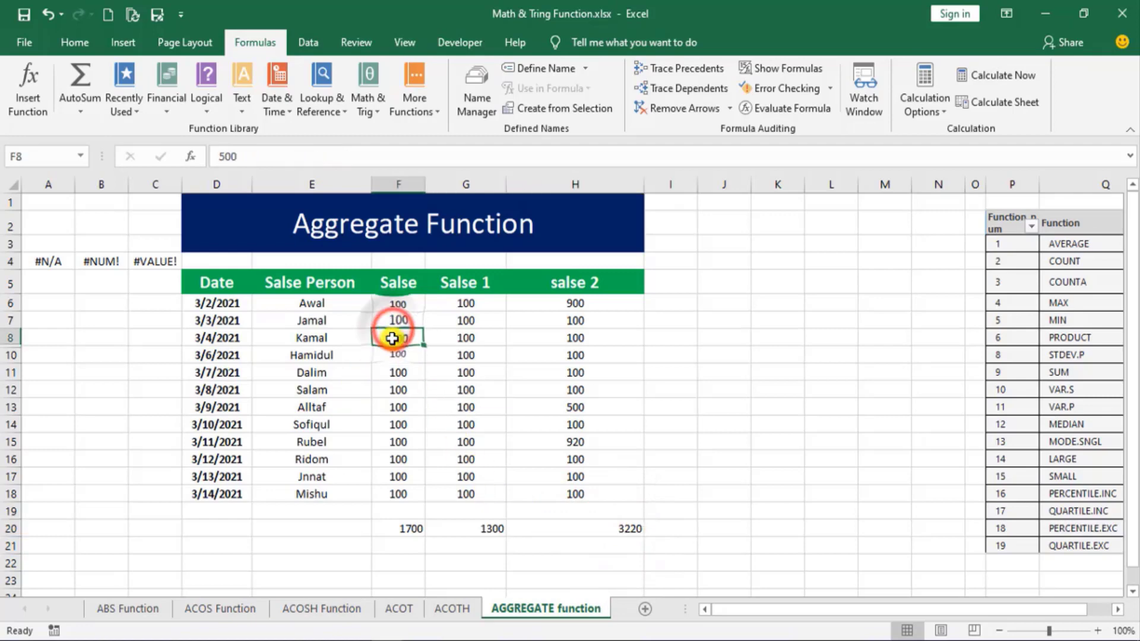
Step: Change F8, H15, H6 and H13 to 100, lowering the H20 AGGREGATE total to 1200
text(10)
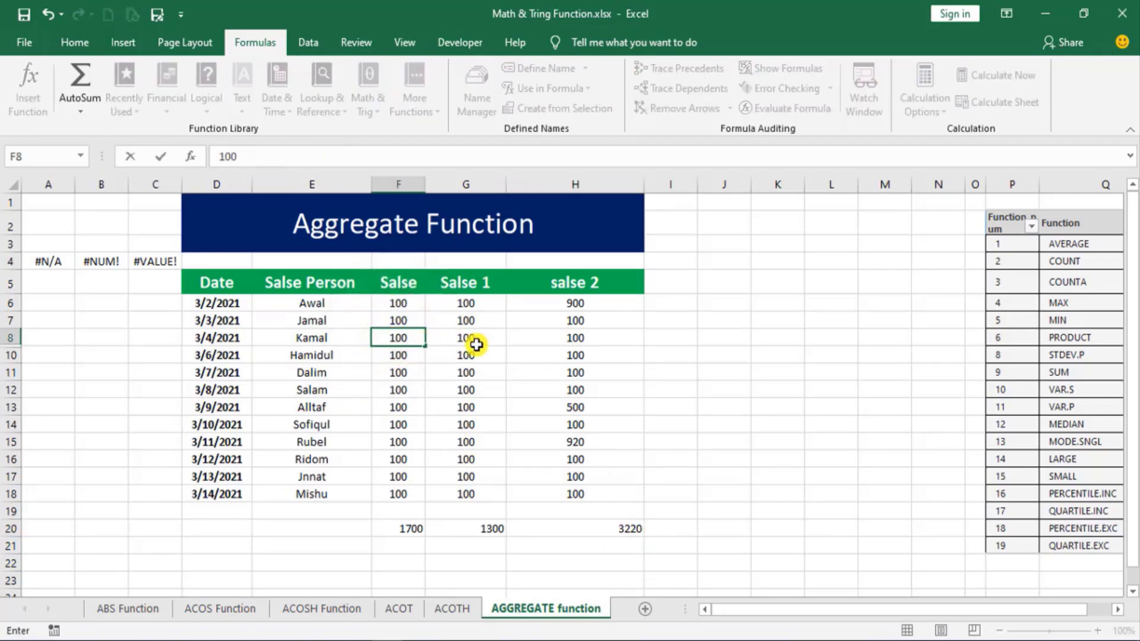
key(Return)
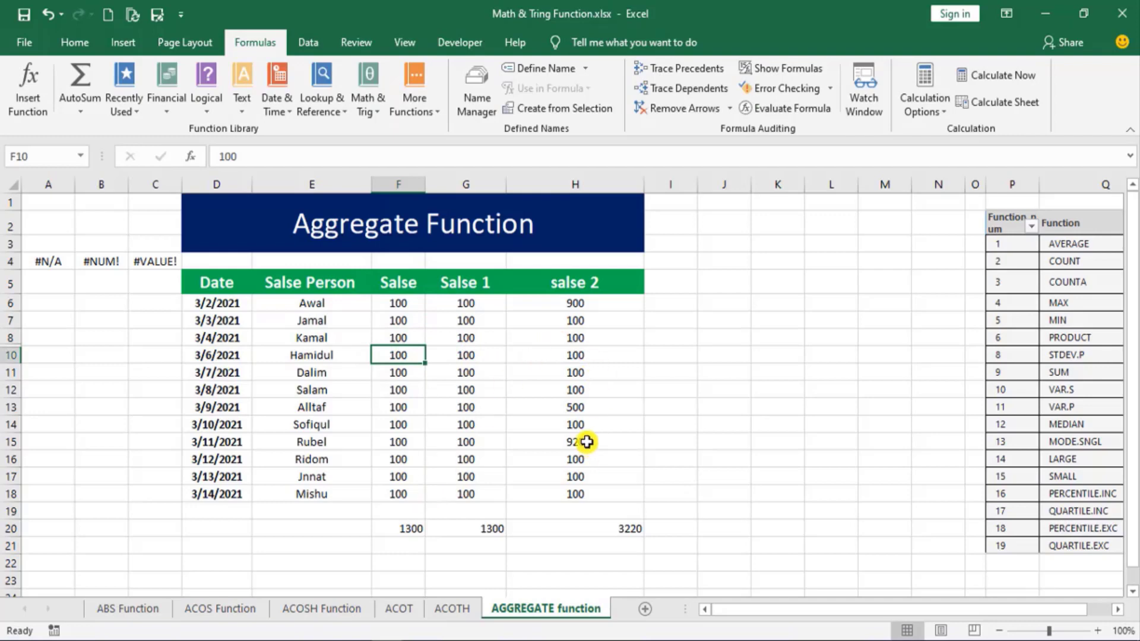
click(587, 442)
text(100)
key(Return)
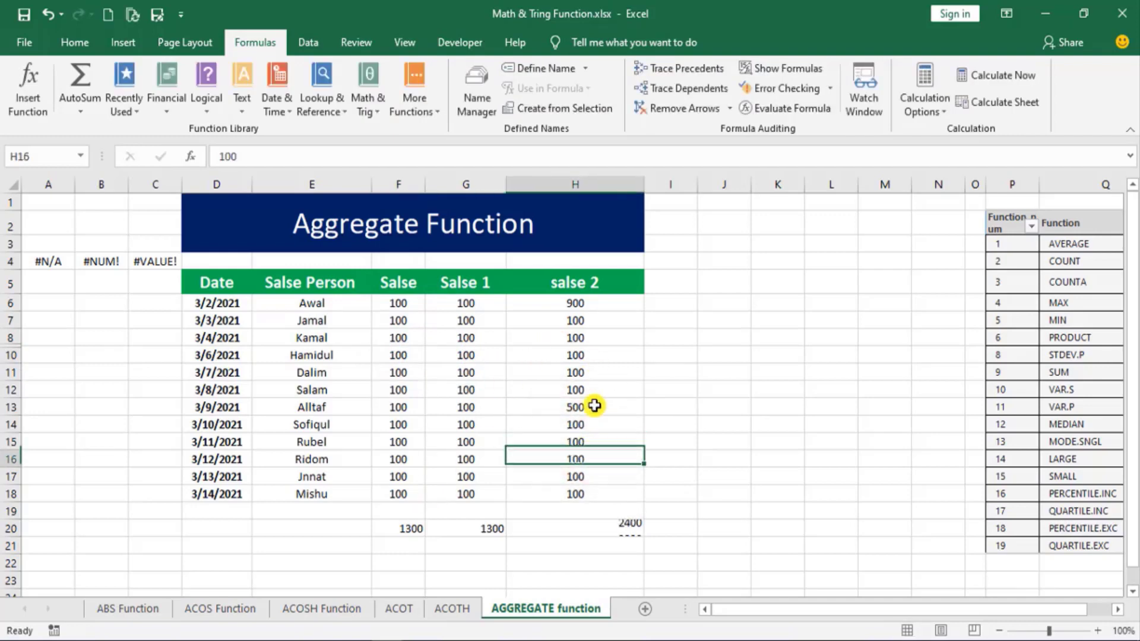
click(586, 304)
text(10)
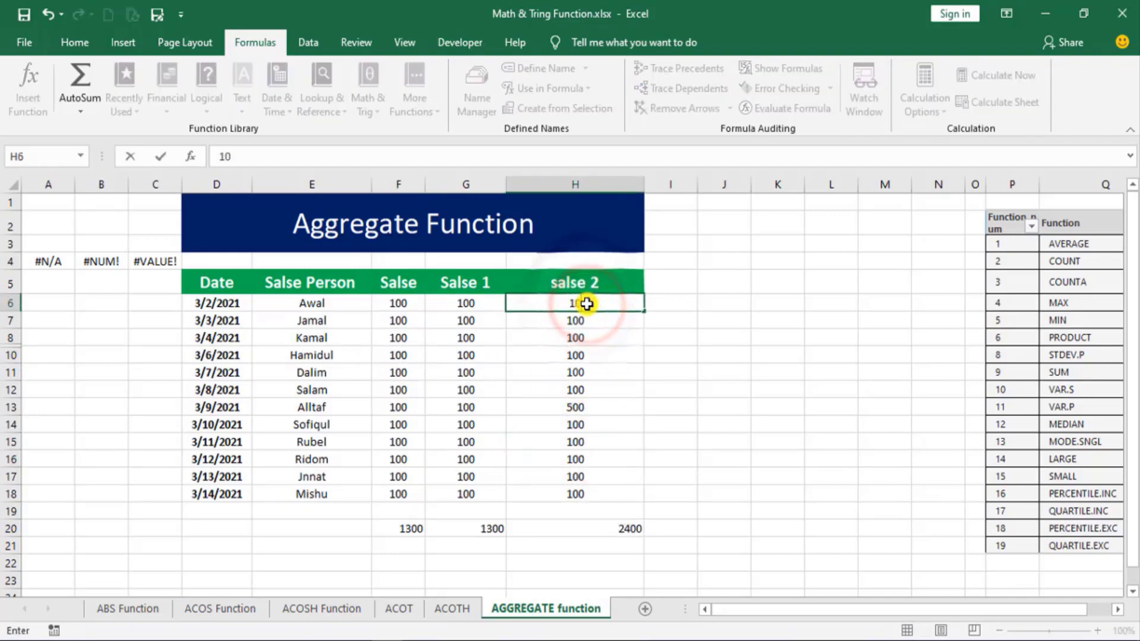
text(0)
key(Return)
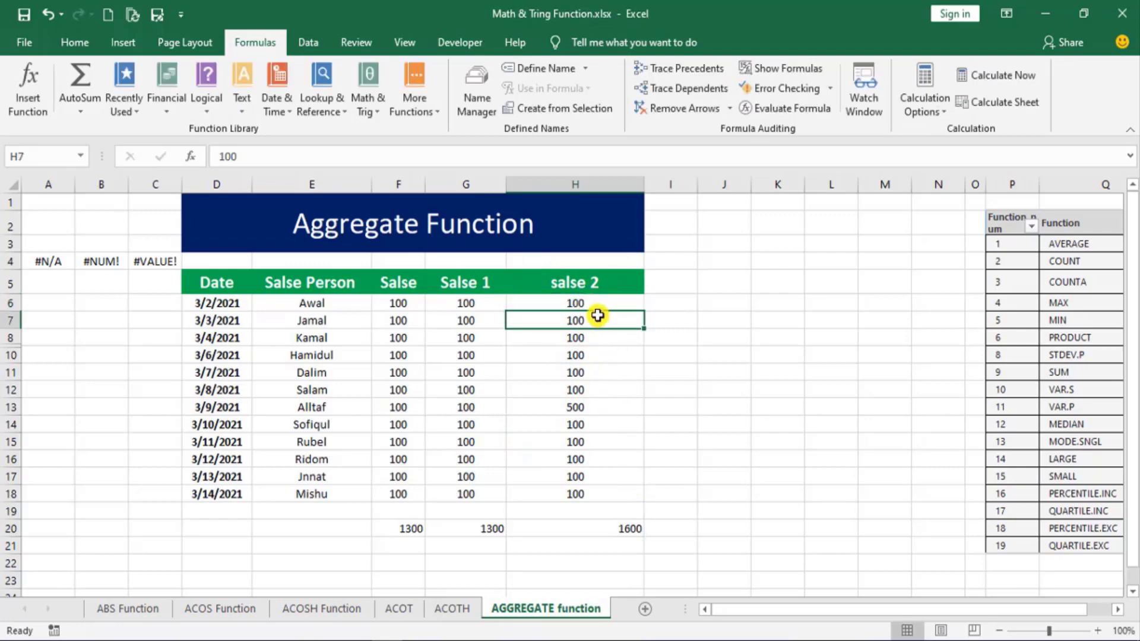
click(585, 404)
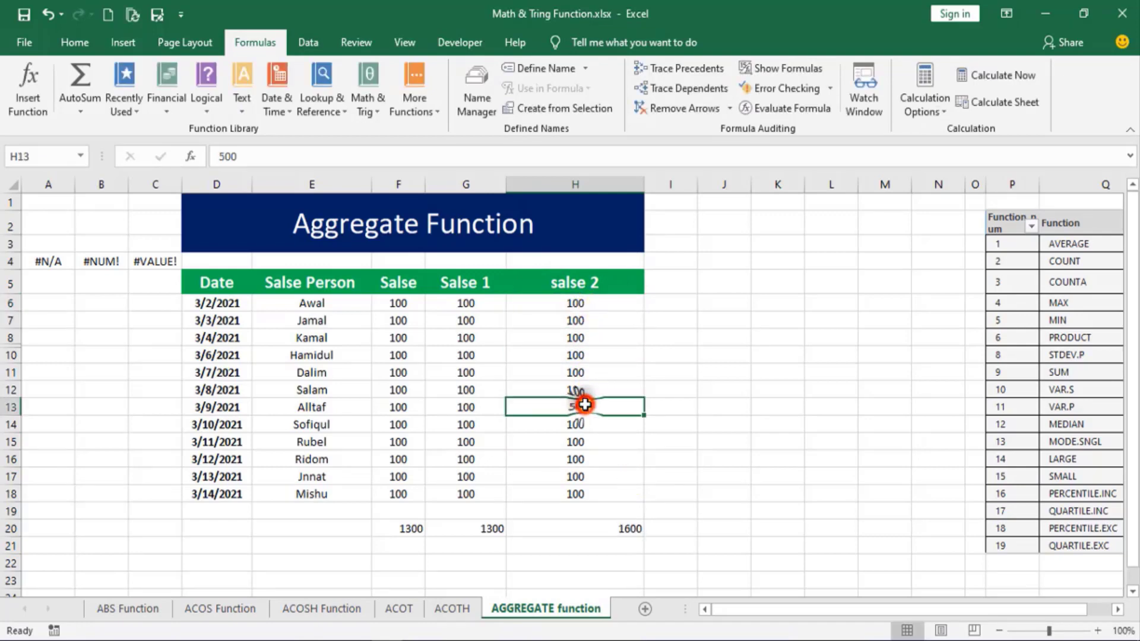
text(10)
key(Return)
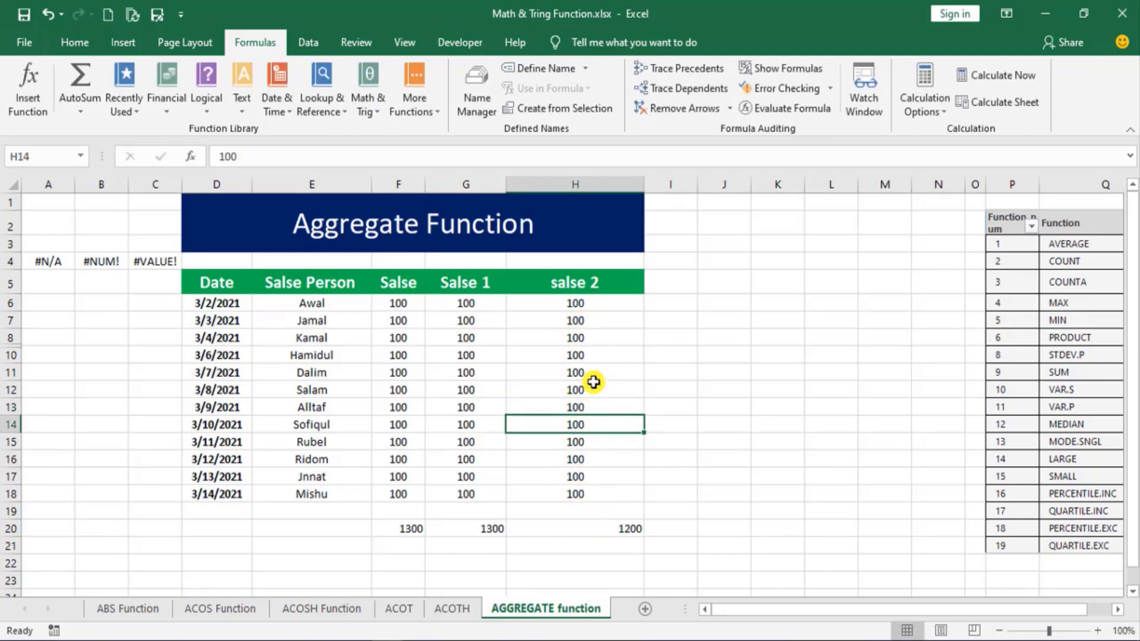
click(589, 494)
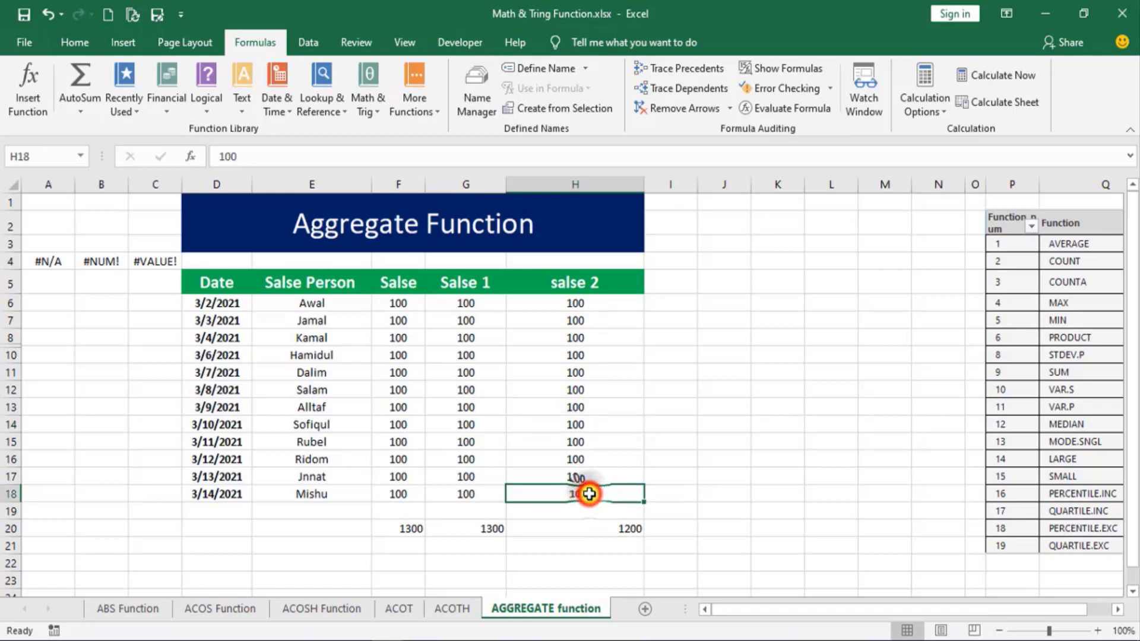
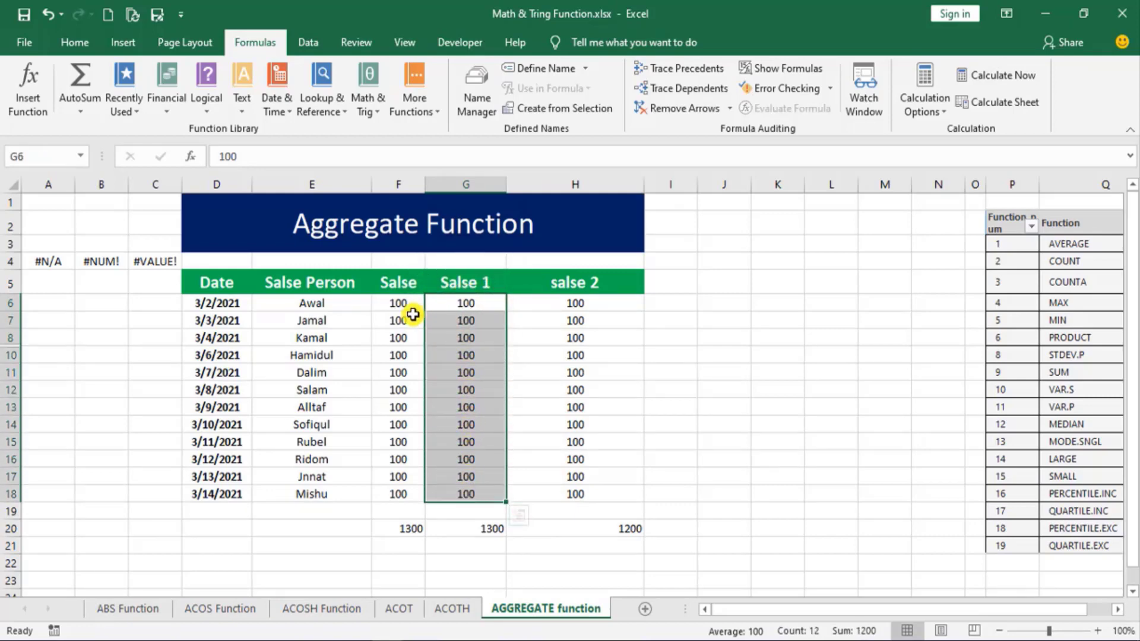
Step: Unhide row 9 with the 3/5/2021 entry, bringing the salse 2 total to 1300
drag(401, 304, 397, 493)
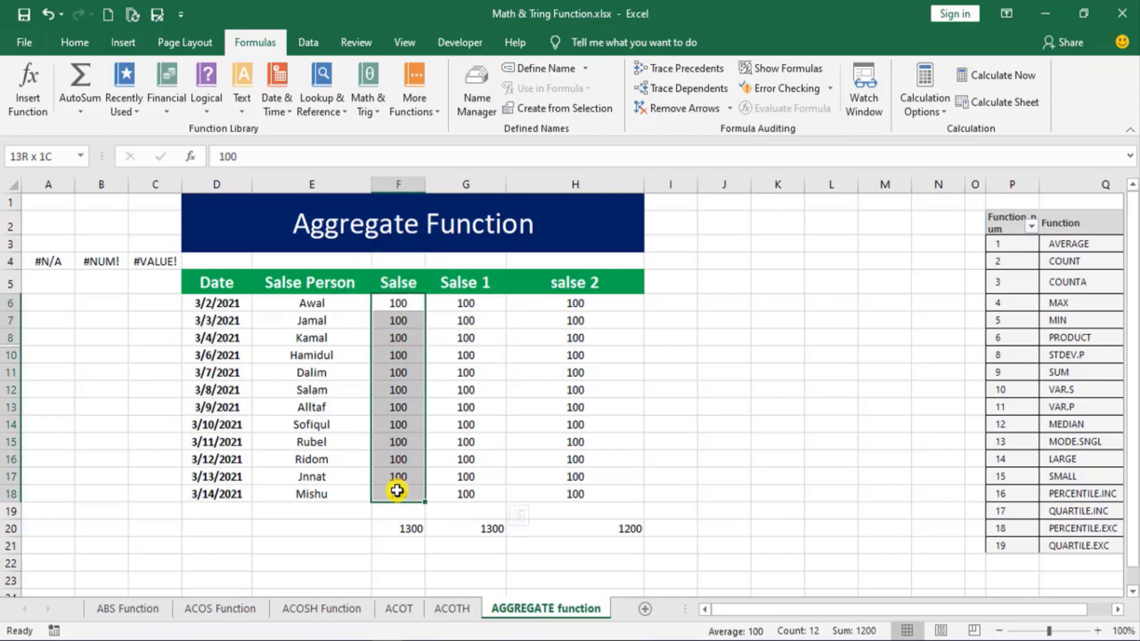
click(10, 337)
right_click(10, 339)
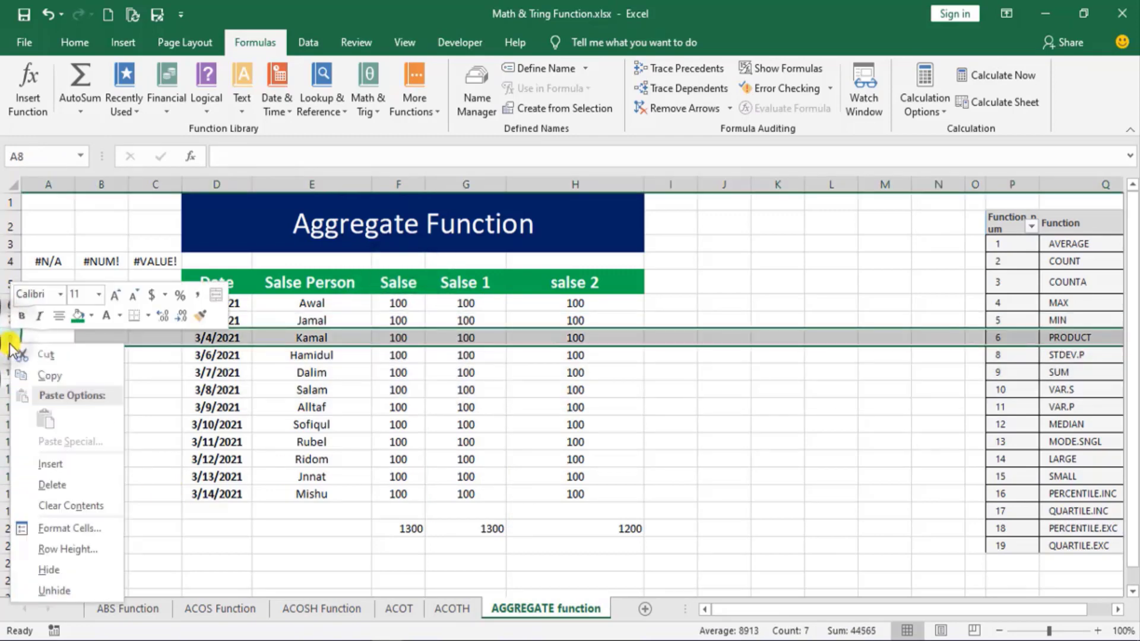
click(53, 592)
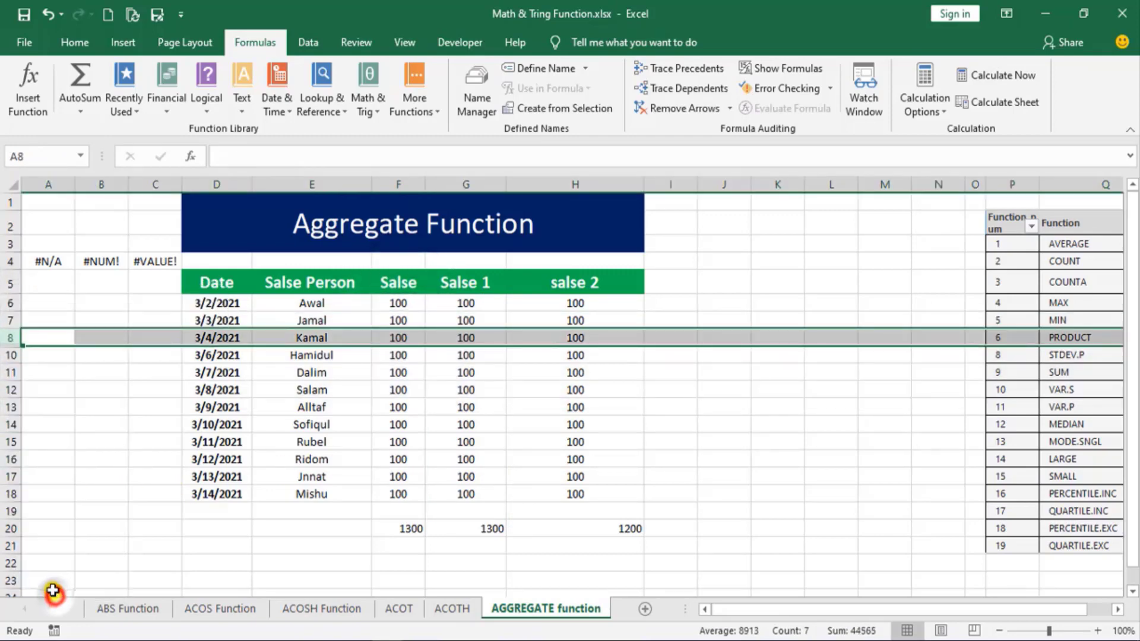
right_click(9, 337)
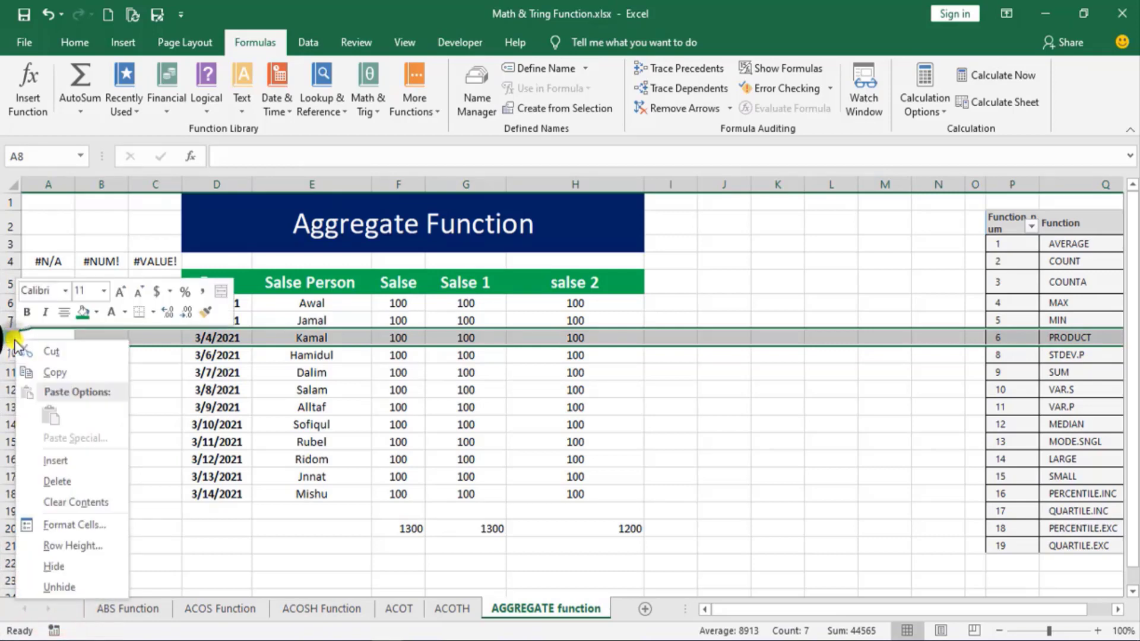
click(59, 587)
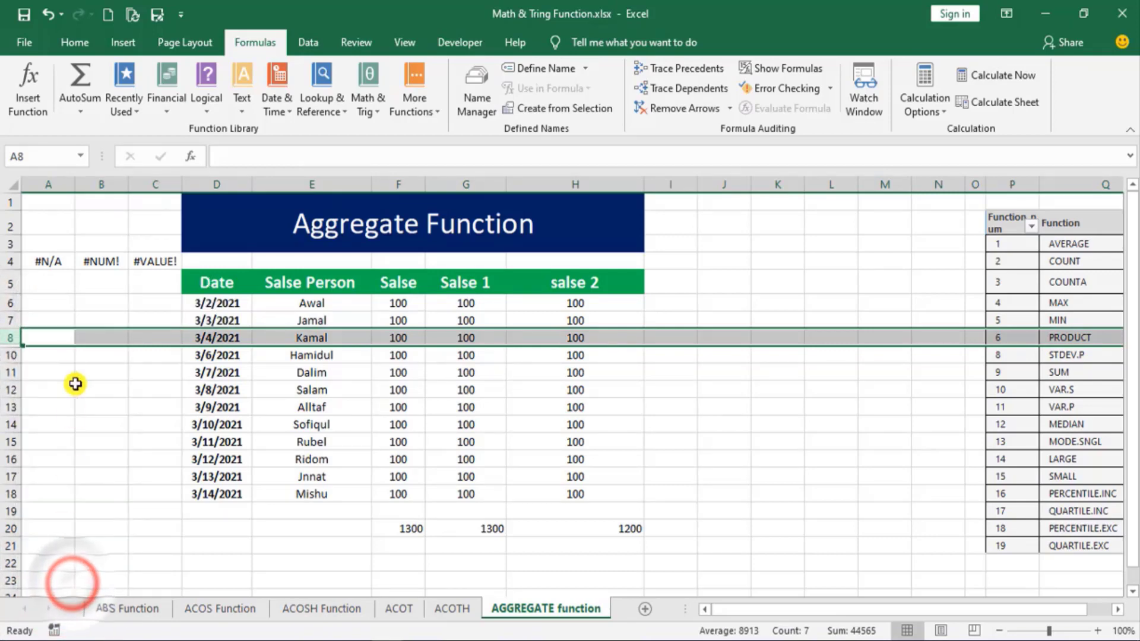
click(19, 346)
right_click(17, 349)
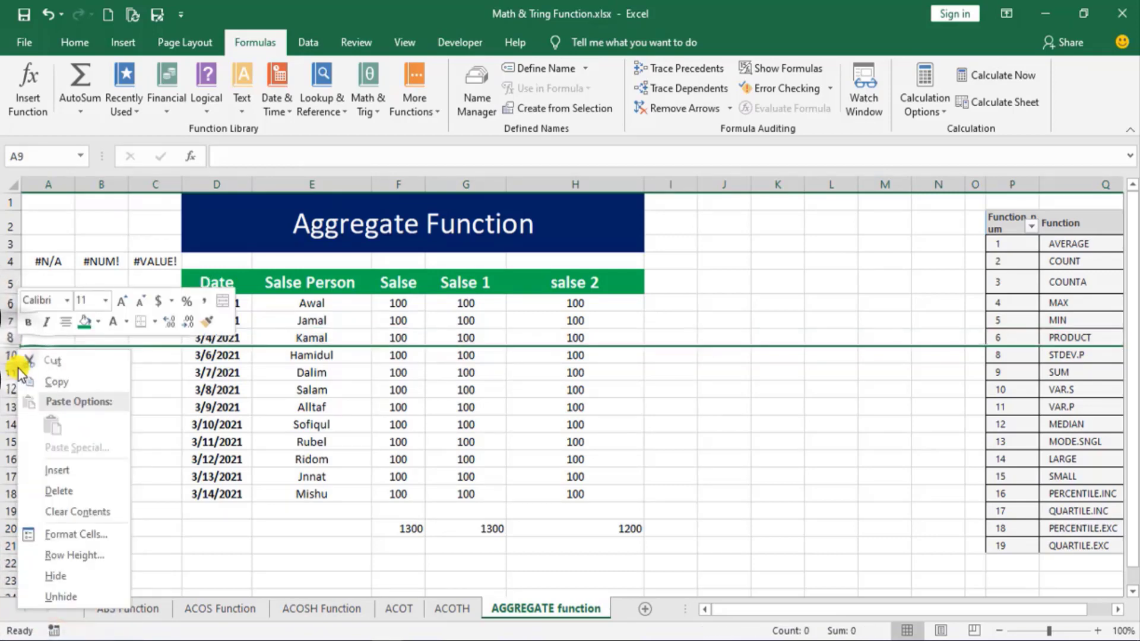
click(47, 597)
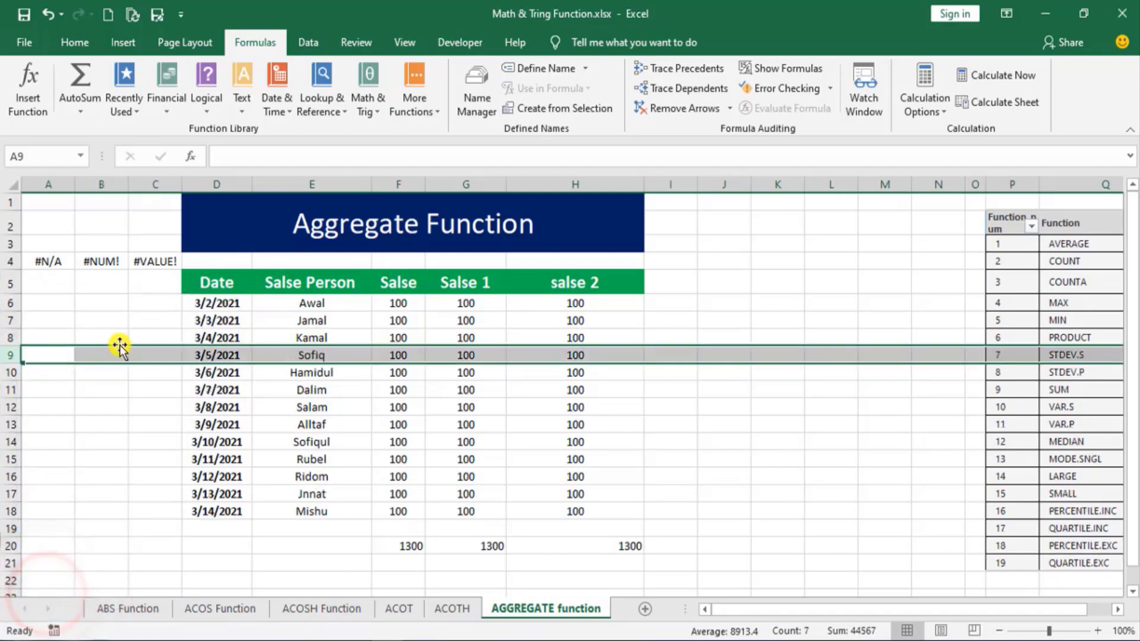
click(598, 527)
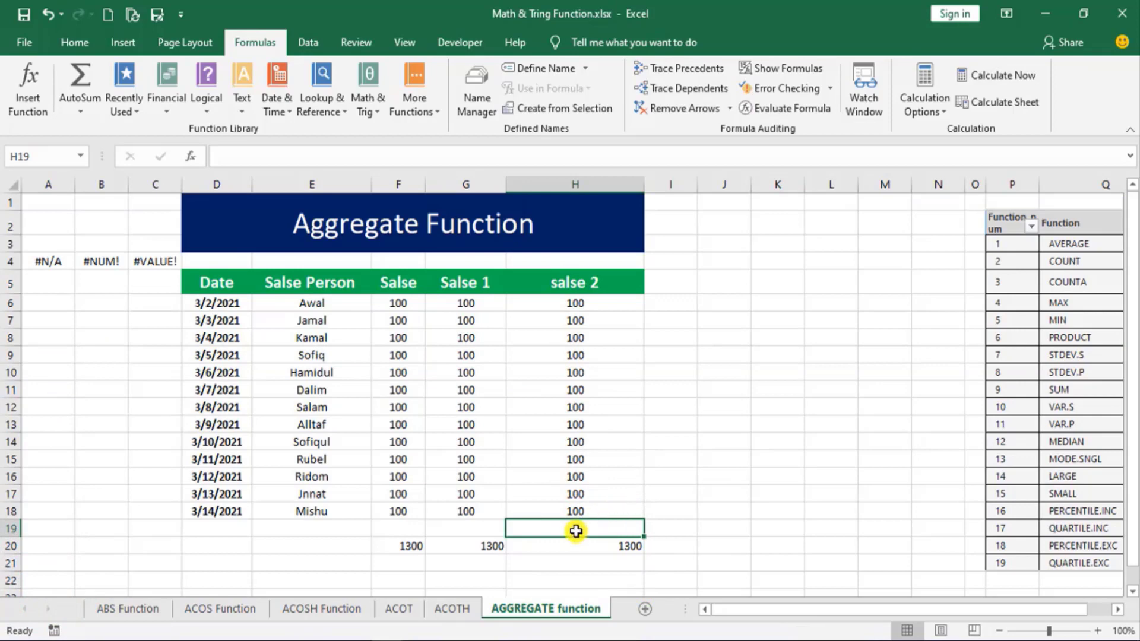
Step: Compare the SUM total in F20 and the AGGREGATE total in H20 against the sales rows
click(397, 547)
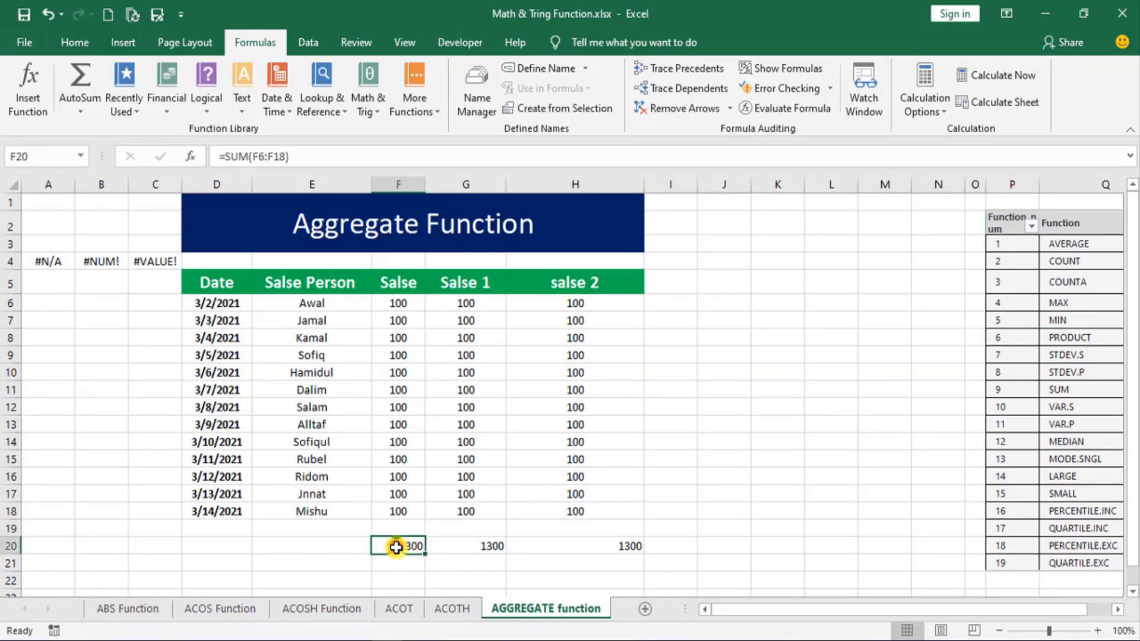
click(630, 548)
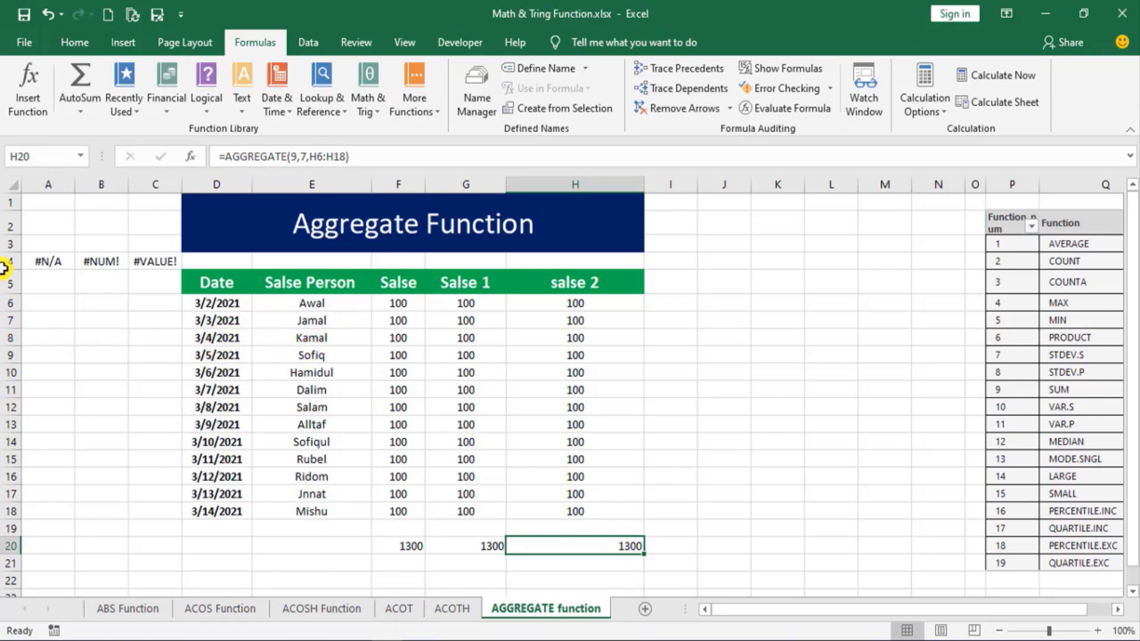
mouse_move(3, 268)
mouse_down()
mouse_move(55, 291)
mouse_move(21, 410)
mouse_up()
mouse_move(368, 531)
mouse_down()
mouse_move(423, 558)
mouse_move(503, 558)
mouse_up()
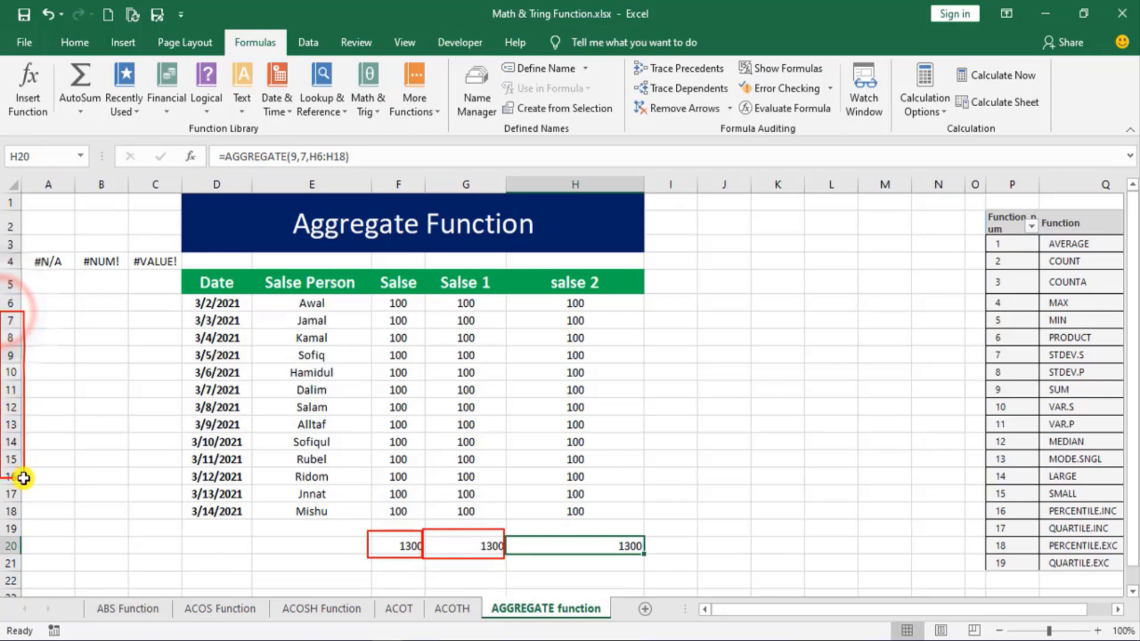
drag(2, 312, 30, 503)
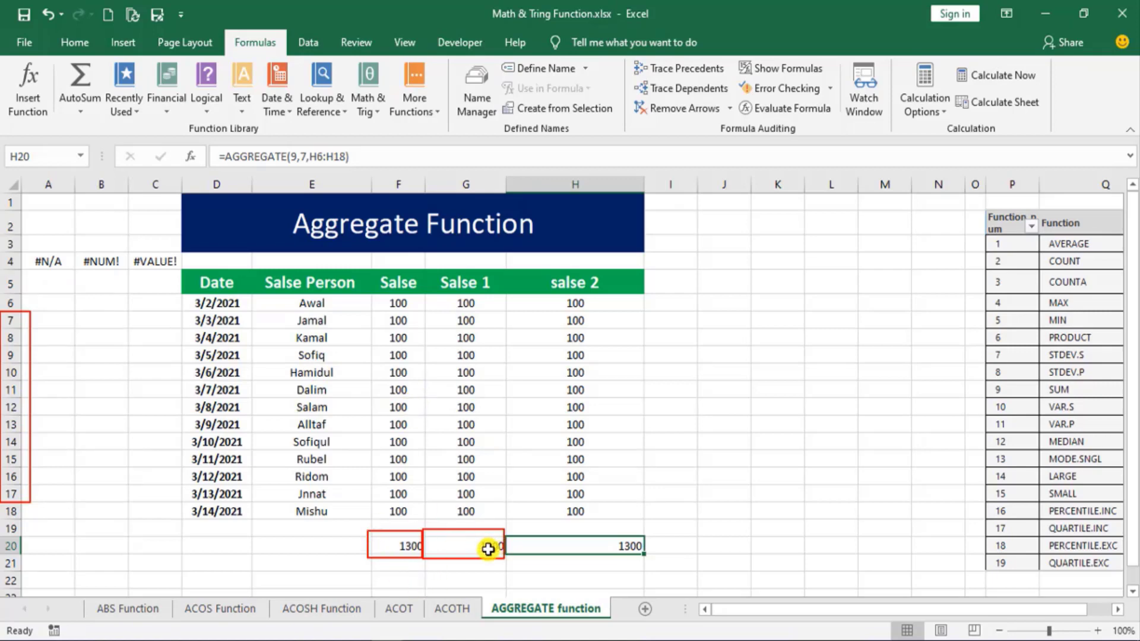
key(Escape)
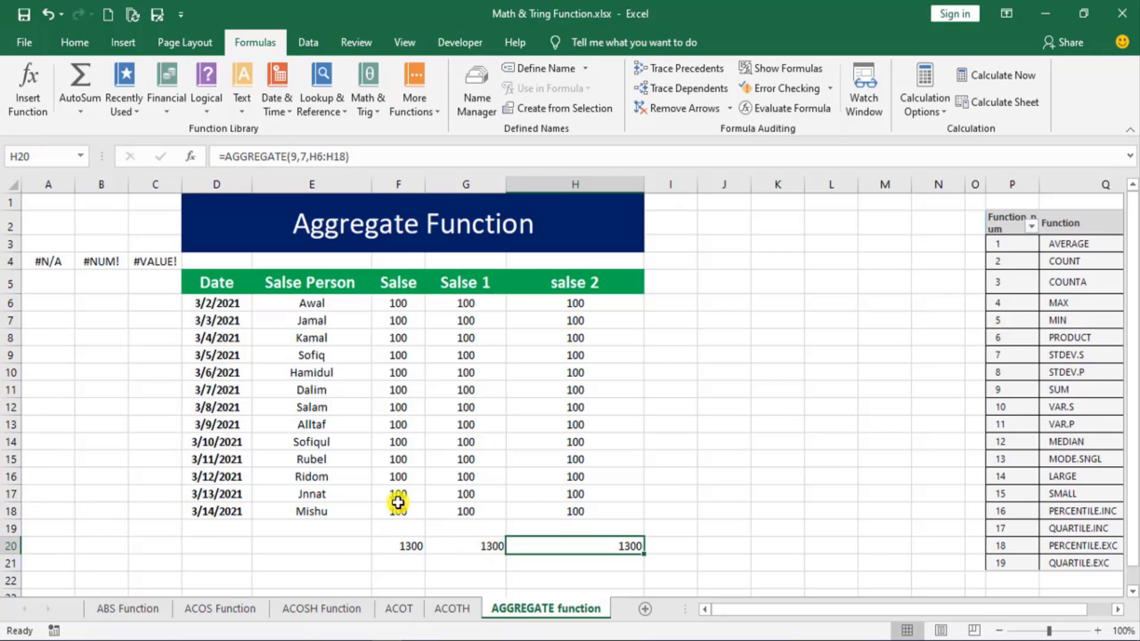
Step: Hide the 3/3/2021 row 7 so the AGGREGATE total drops to 1200, then undo it
click(14, 326)
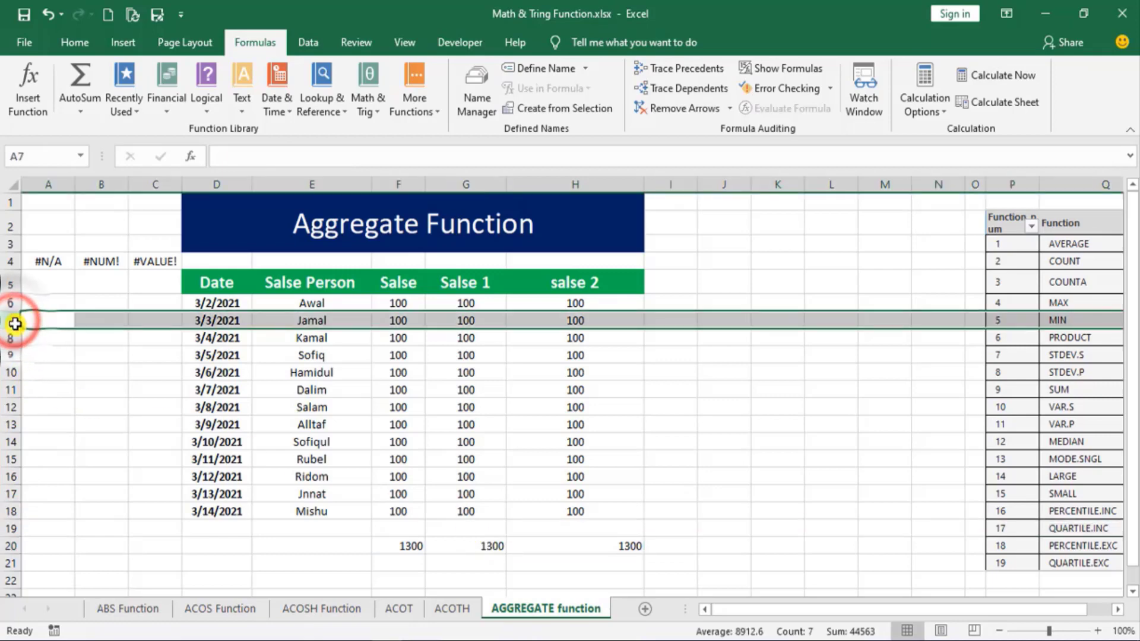
right_click(13, 321)
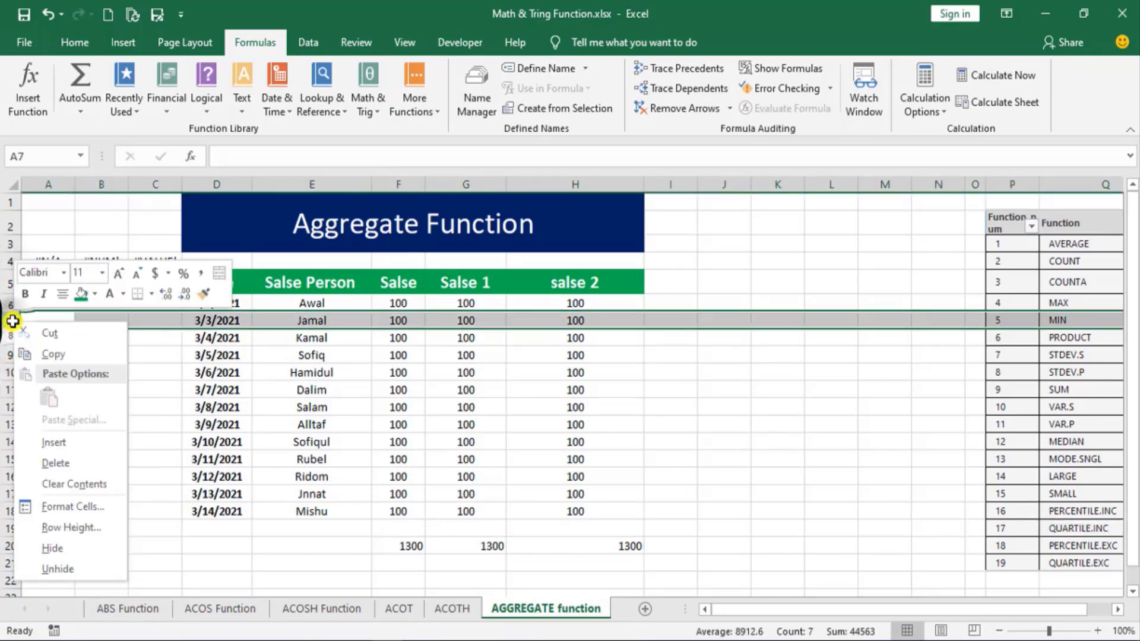
click(68, 547)
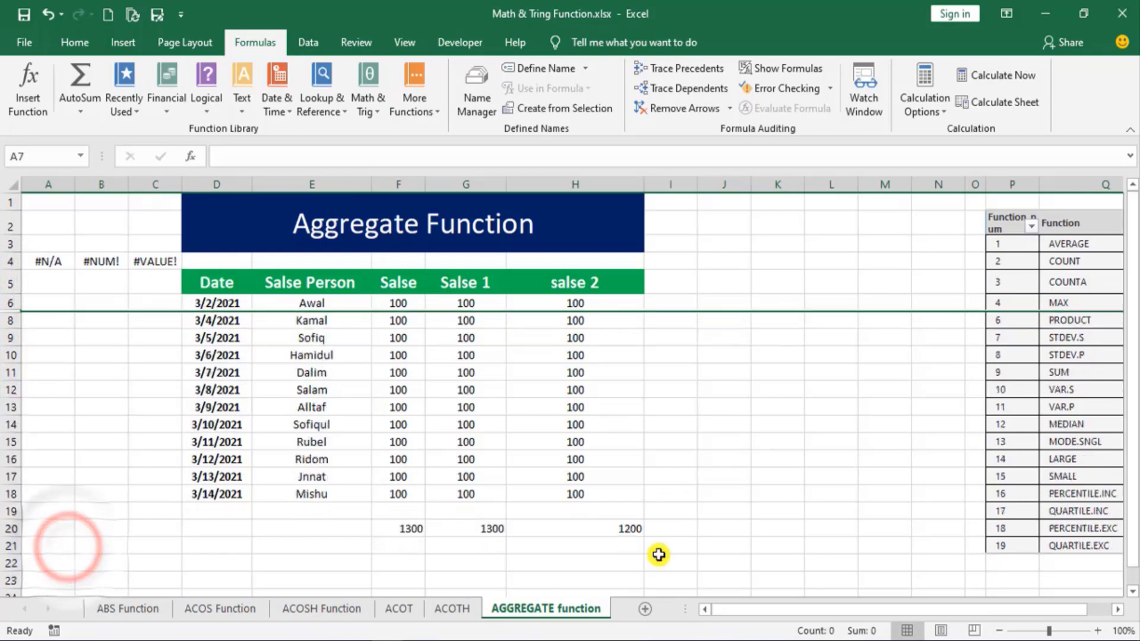
key(ctrl+z)
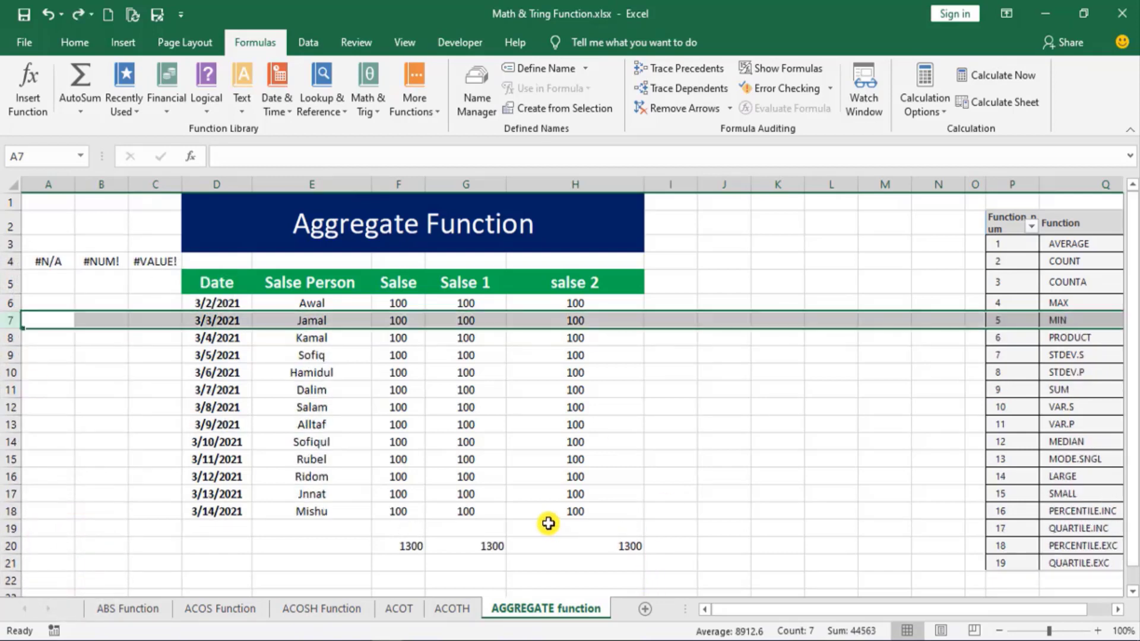
Step: Review the SUM, SUBTOTAL and AGGREGATE formulas in F20, G20 and H20
click(413, 548)
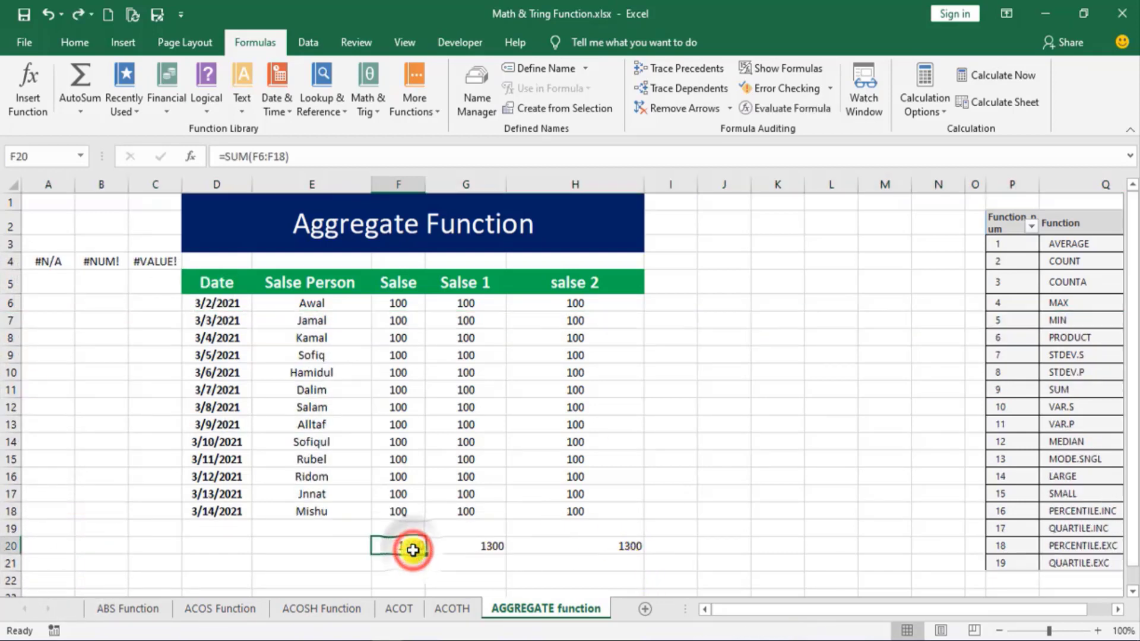
click(476, 546)
click(618, 545)
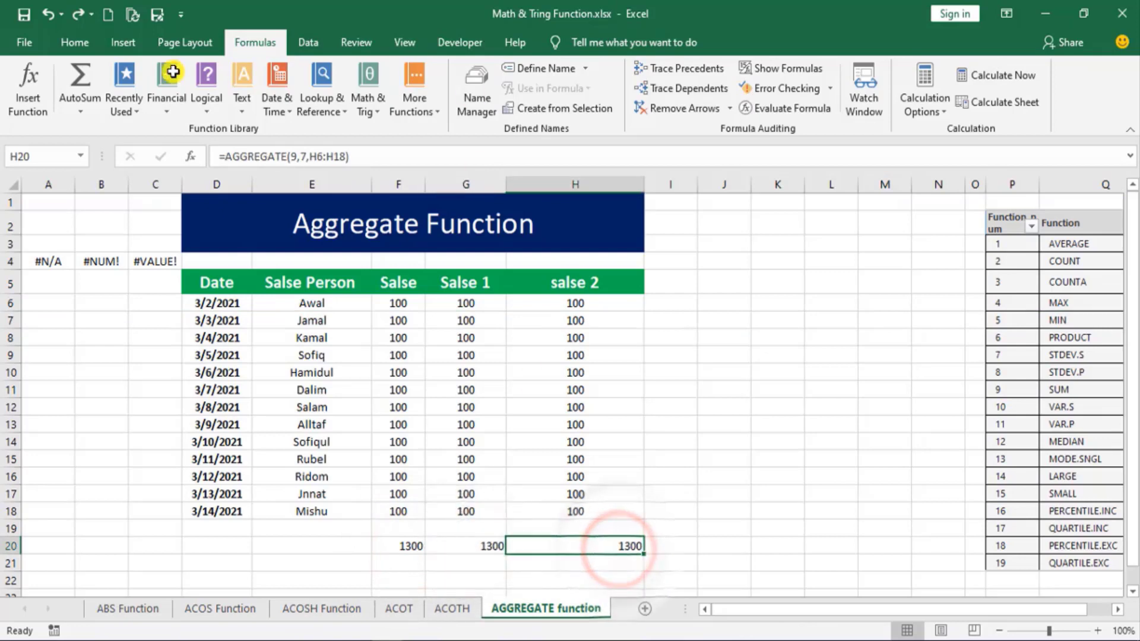
click(75, 41)
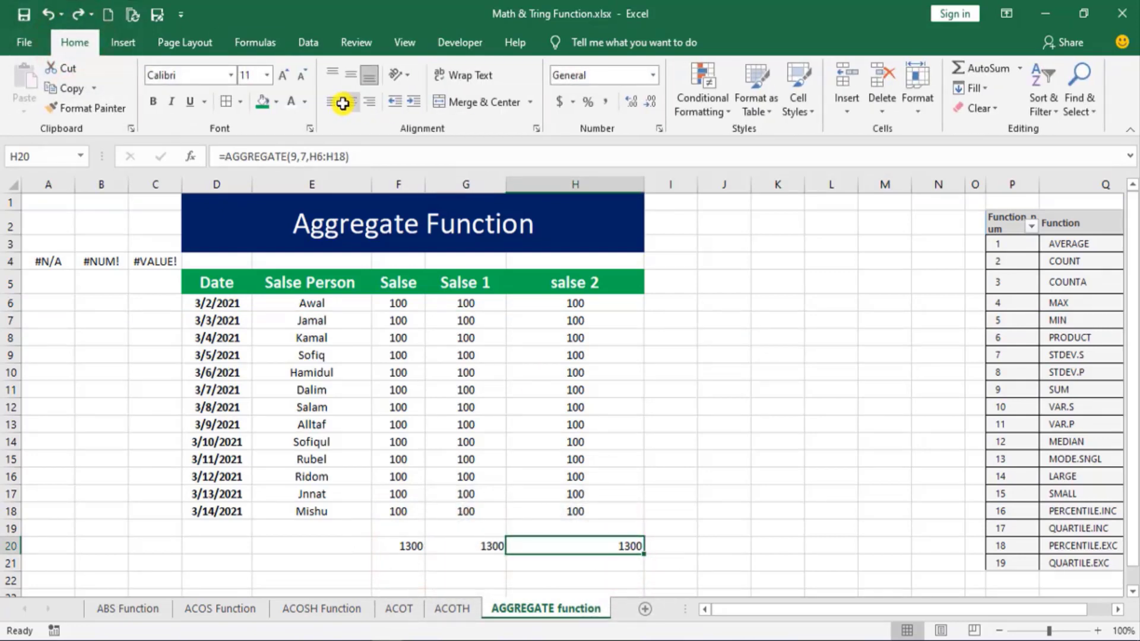
Step: Centre the H20 total and make the F20:H20 totals bold, 18 pt and purple
click(351, 101)
click(350, 75)
drag(392, 545, 516, 545)
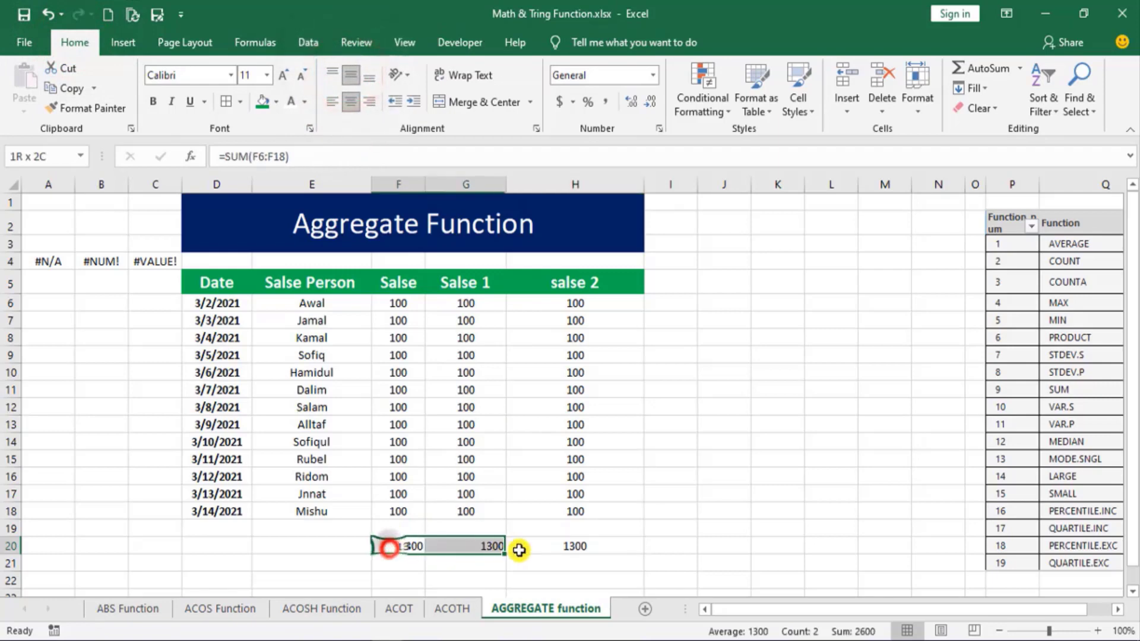
click(156, 101)
click(286, 76)
click(285, 76)
click(285, 76)
click(286, 76)
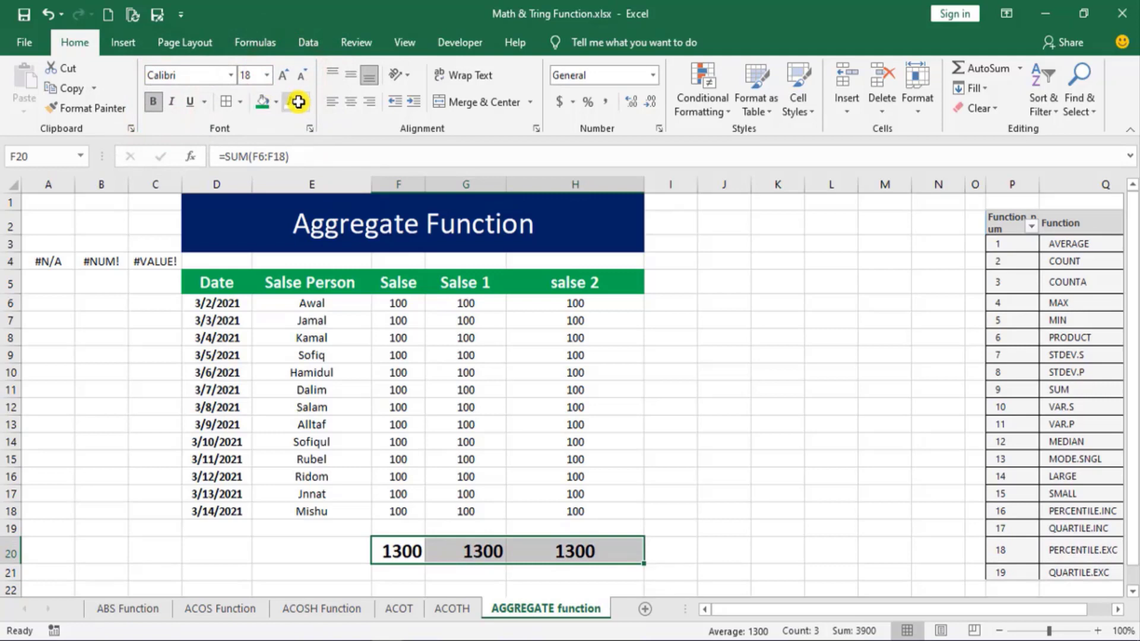
click(303, 101)
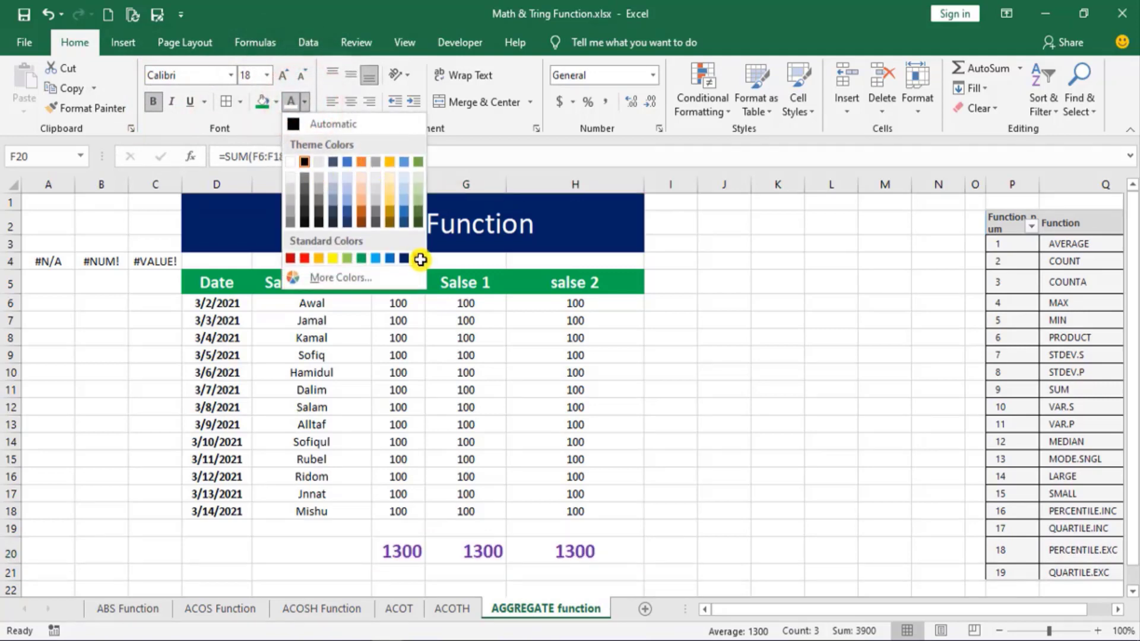
click(420, 259)
click(615, 552)
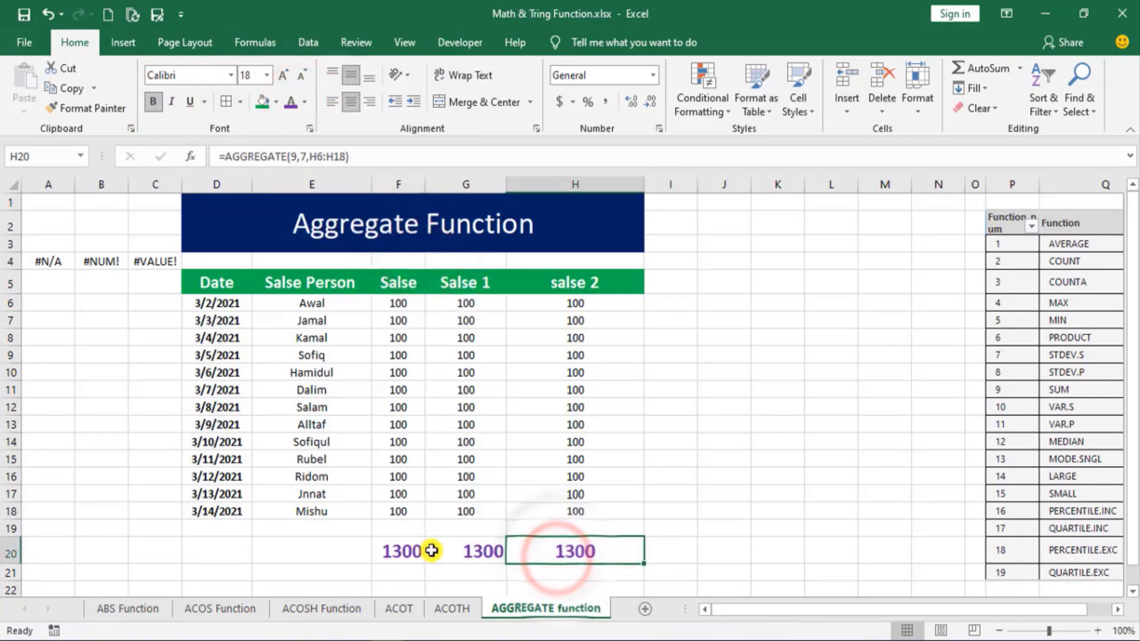
click(394, 551)
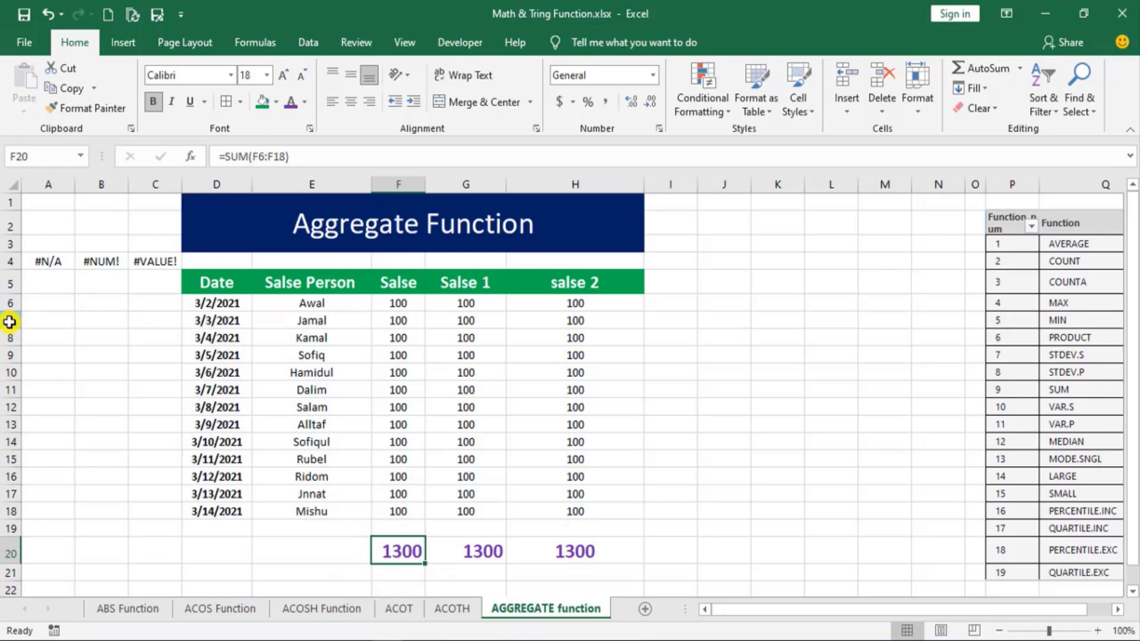
Step: Hide the 3/3/2021 row 7 and confirm the AGGREGATE total in H20 drops to 1200
right_click(9, 321)
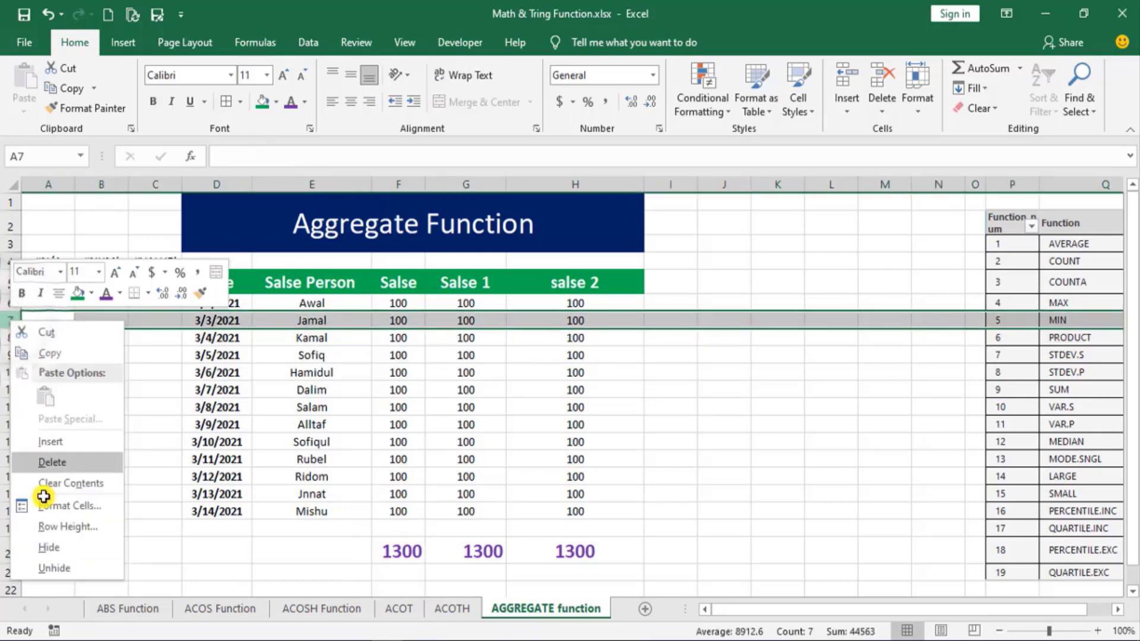
click(45, 545)
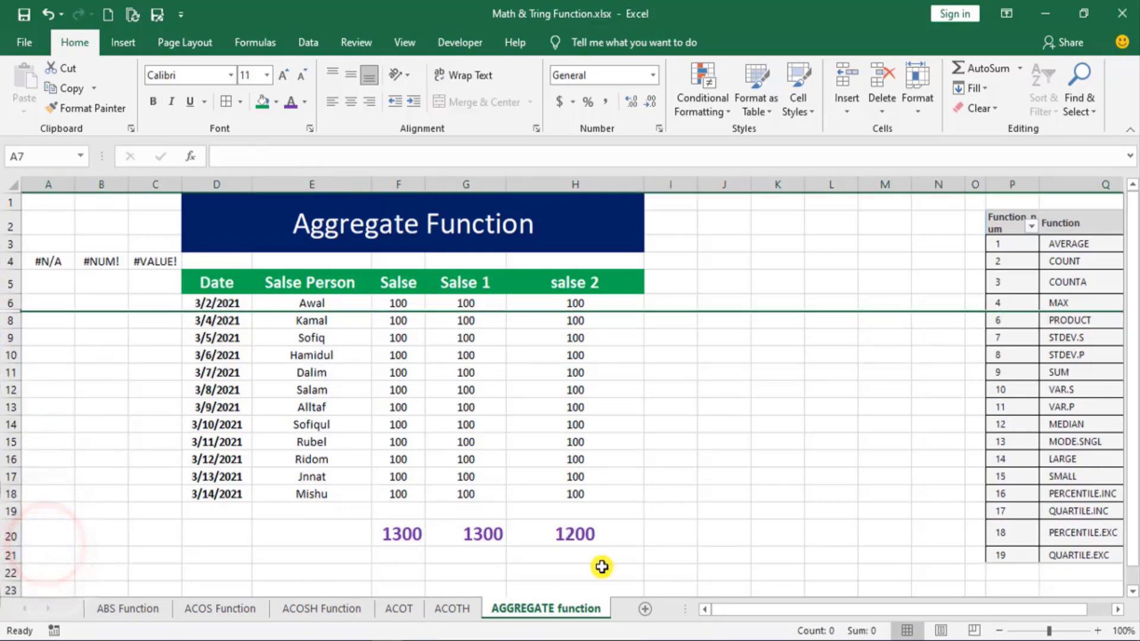
click(583, 540)
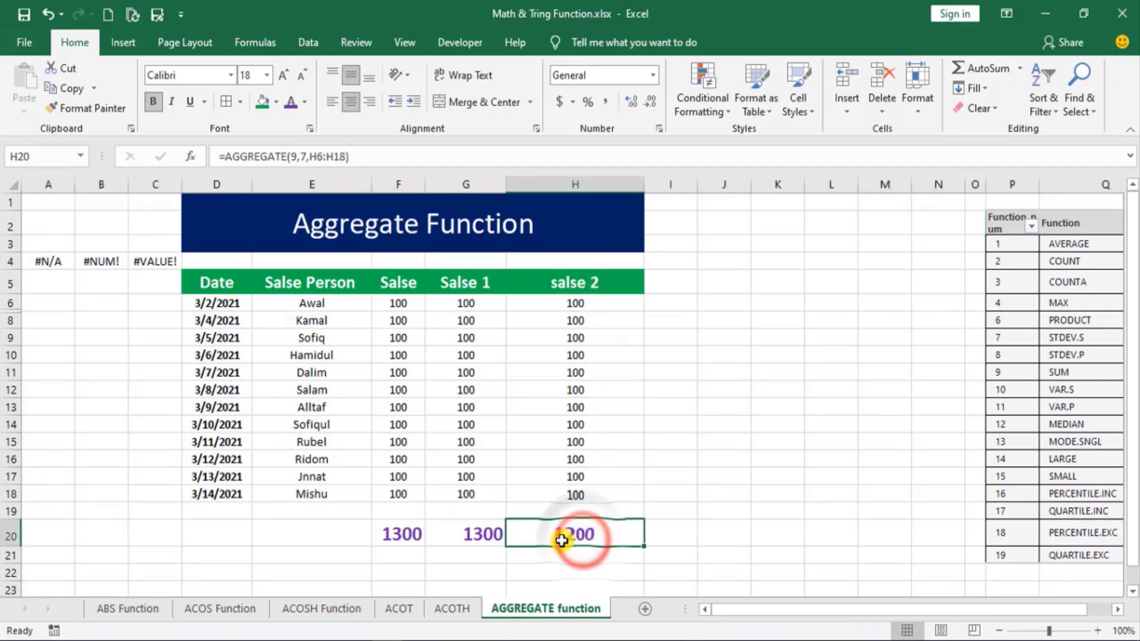
Step: Compare the SUBTOTAL and SUM totals, still 1300, with the F6:F18 selection and AGGREGATE
click(466, 284)
click(472, 537)
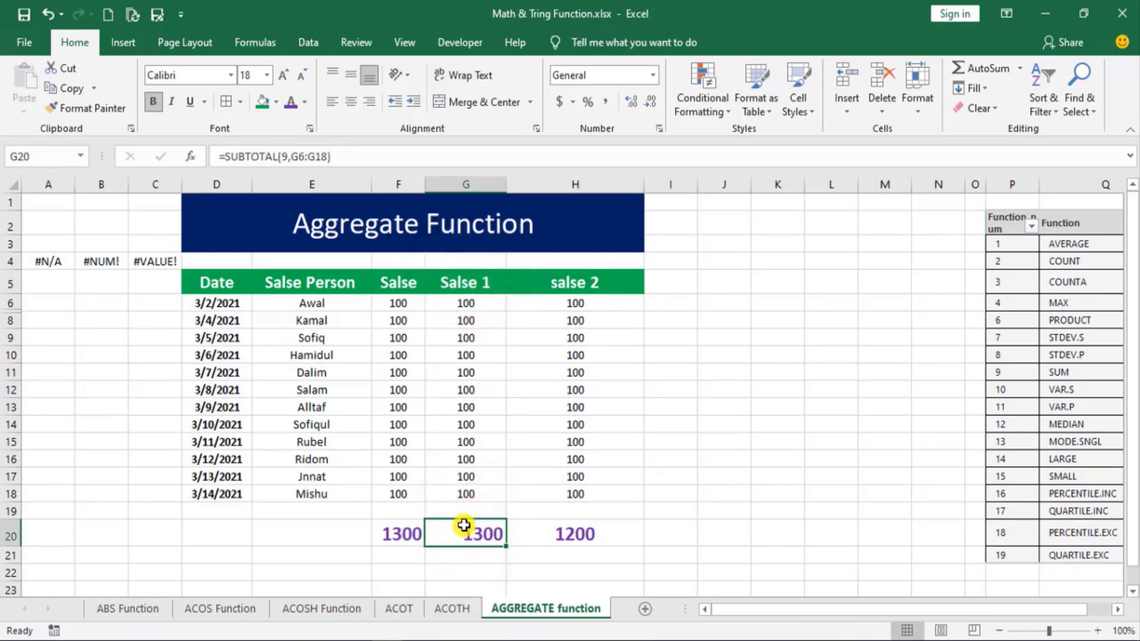
click(384, 536)
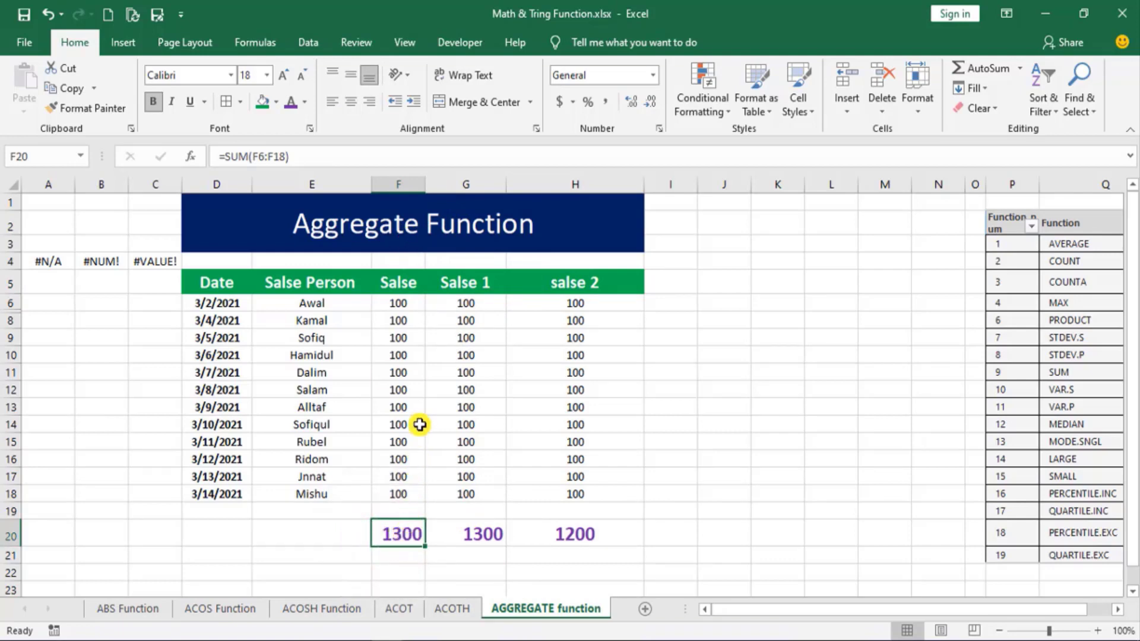
drag(401, 302, 412, 491)
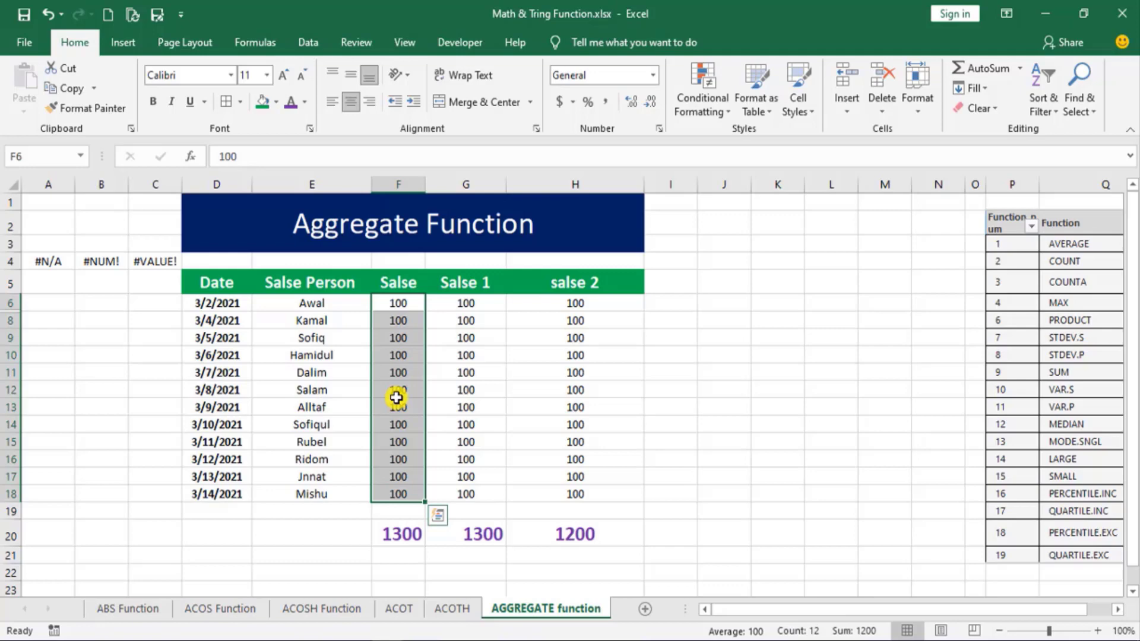
click(406, 536)
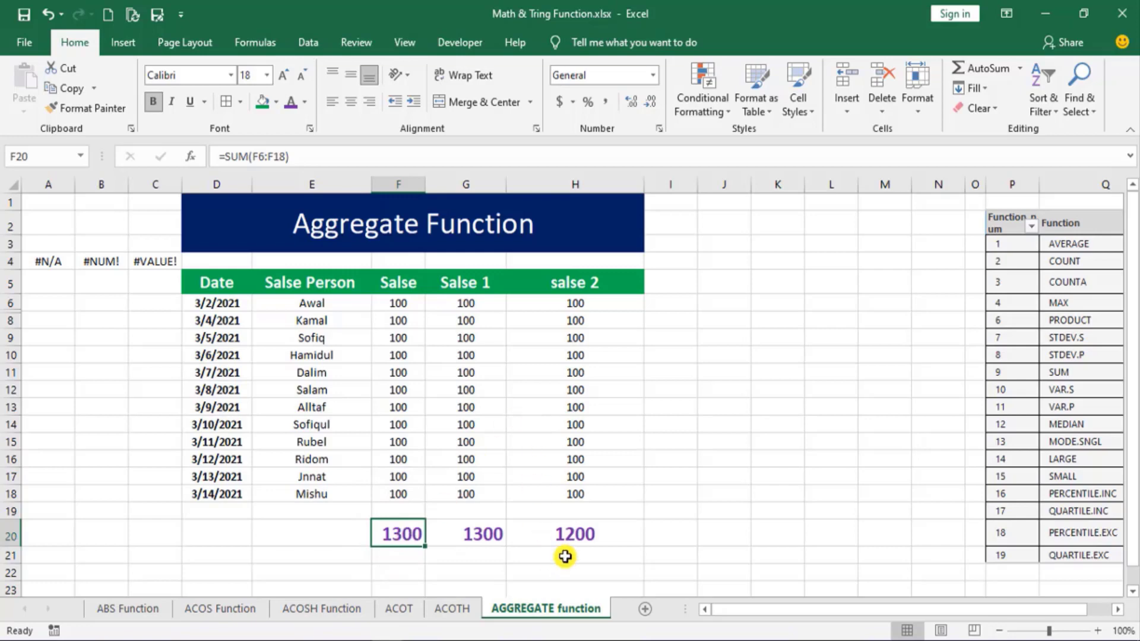
click(572, 531)
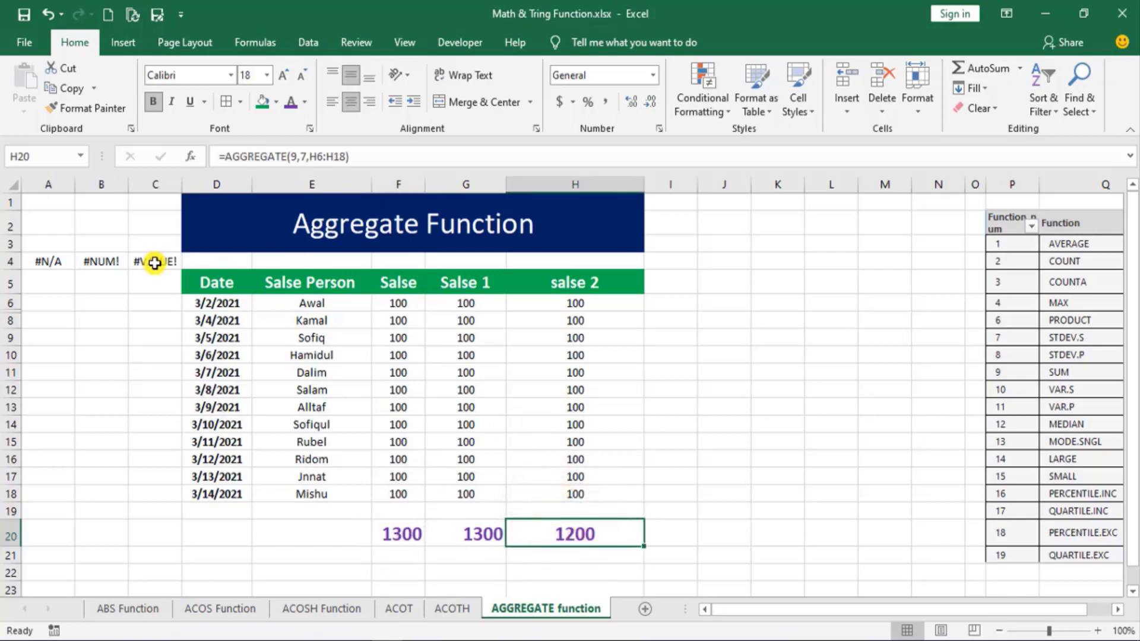
Step: Copy the #N/A, #NUM! and #VALUE! errors from A4:C4 into row 12 starting at F12
drag(40, 259, 154, 261)
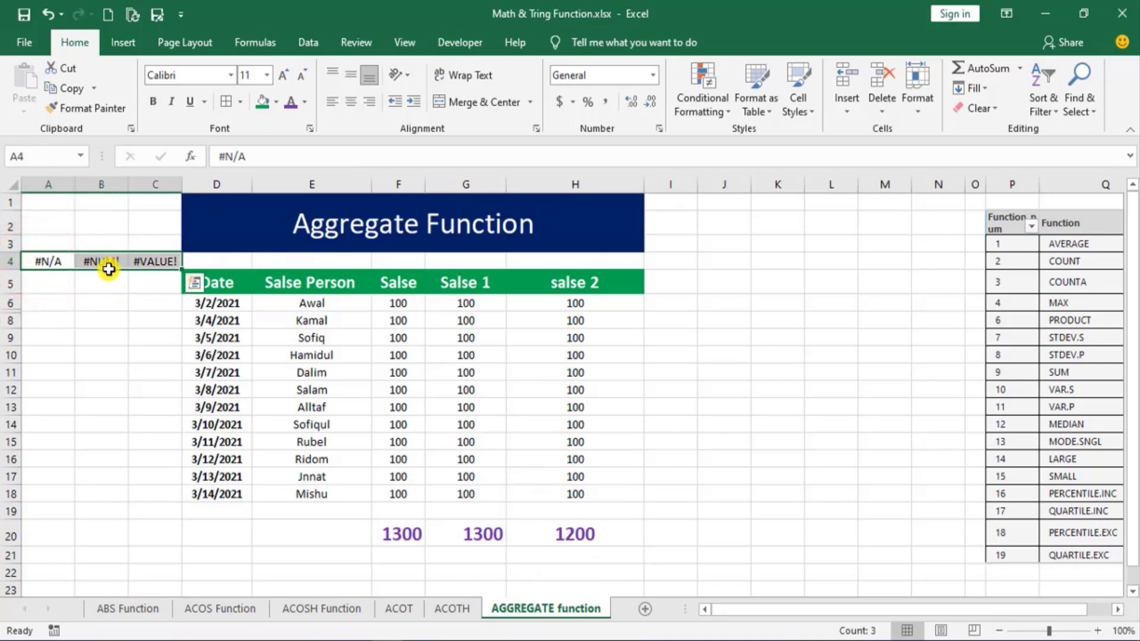
key(ctrl+c)
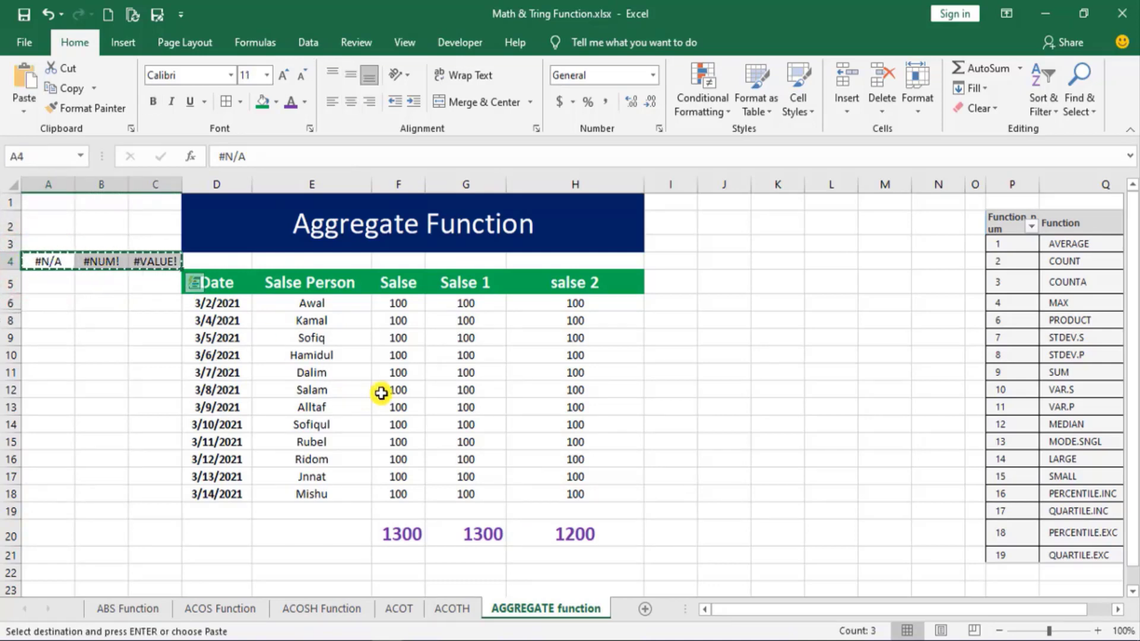
click(395, 391)
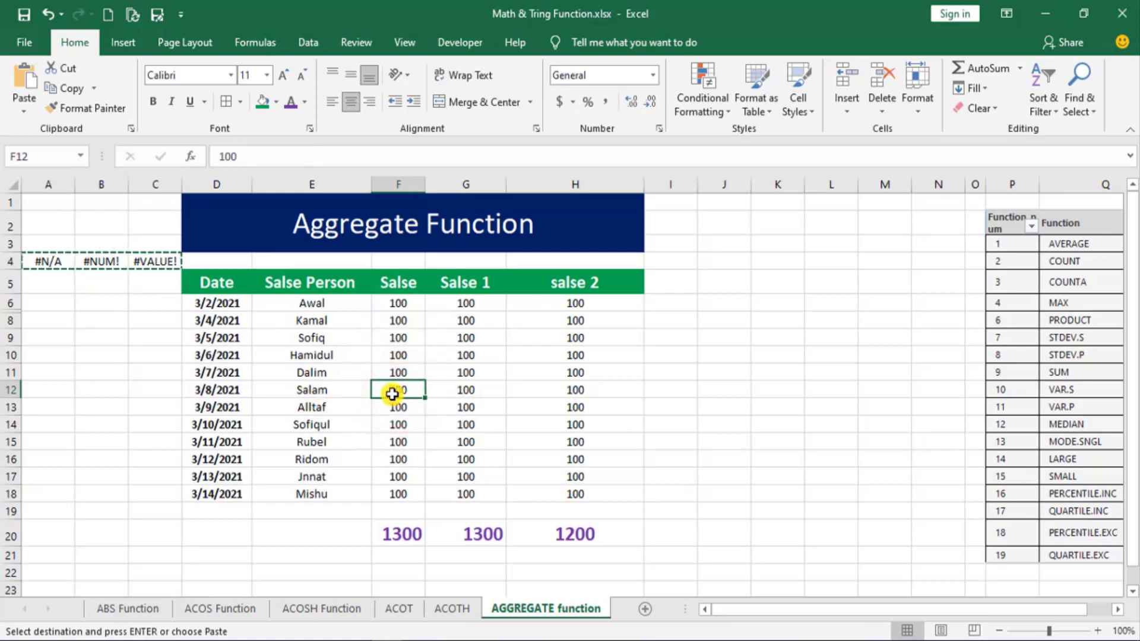
key(ctrl+v)
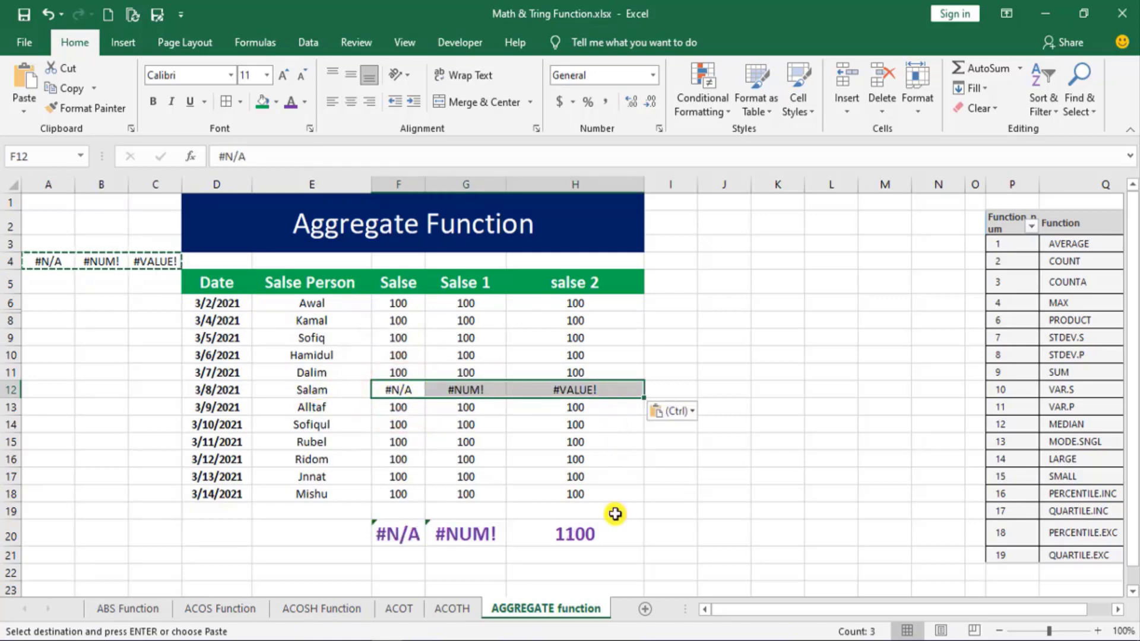
Step: Review the totals: SUM shows #N/A, SUBTOTAL #NUM!, while AGGREGATE in H20 stays numeric
click(397, 534)
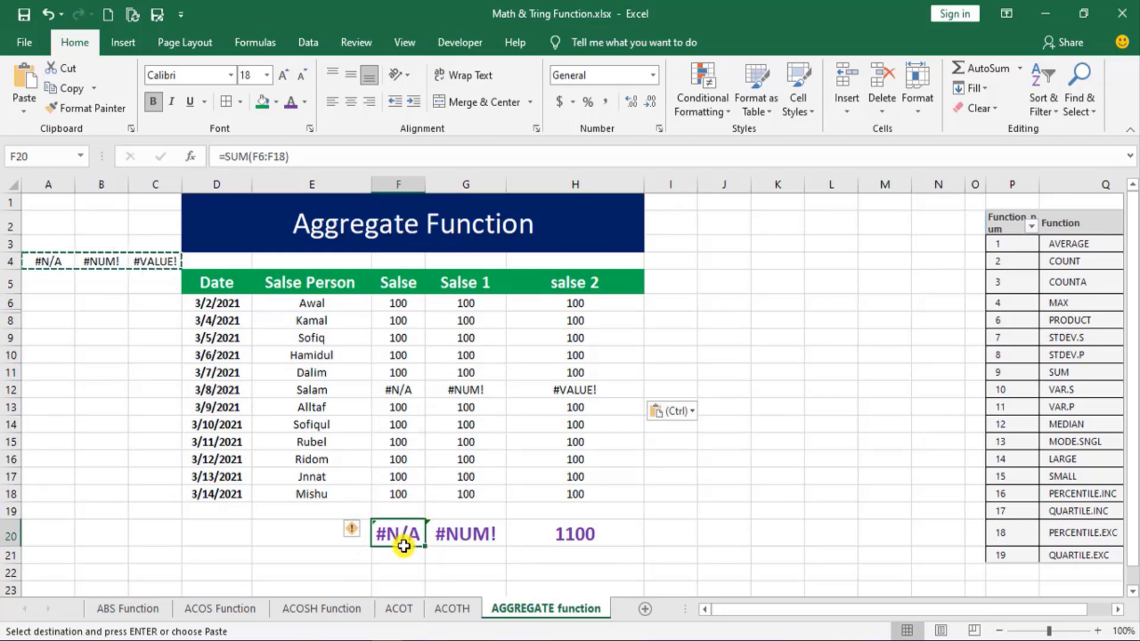
click(461, 537)
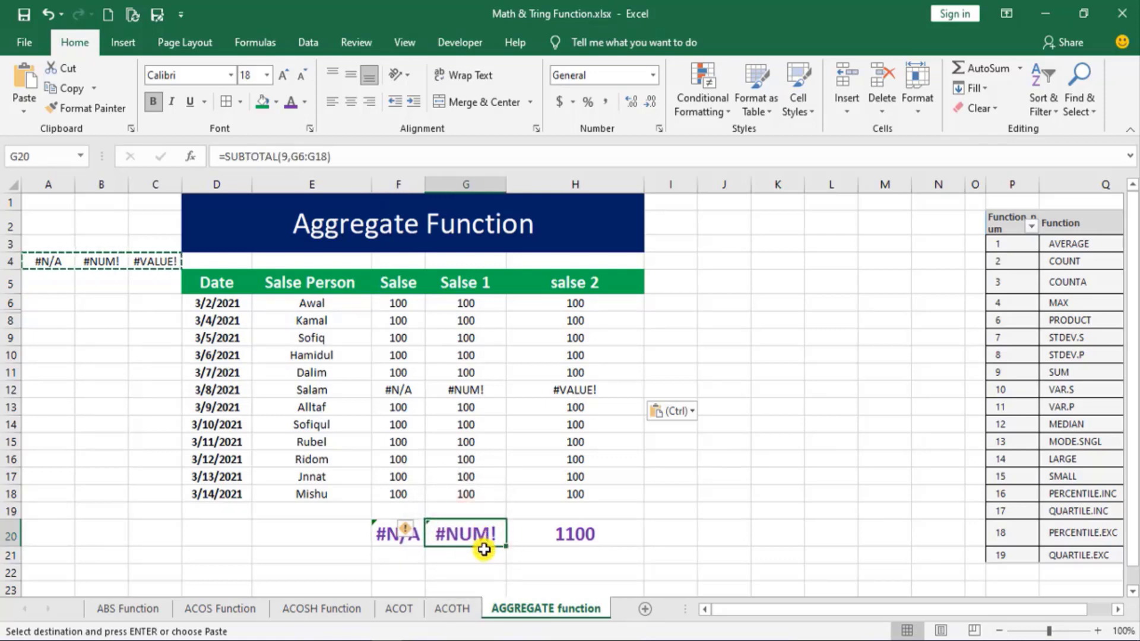
click(590, 538)
click(590, 387)
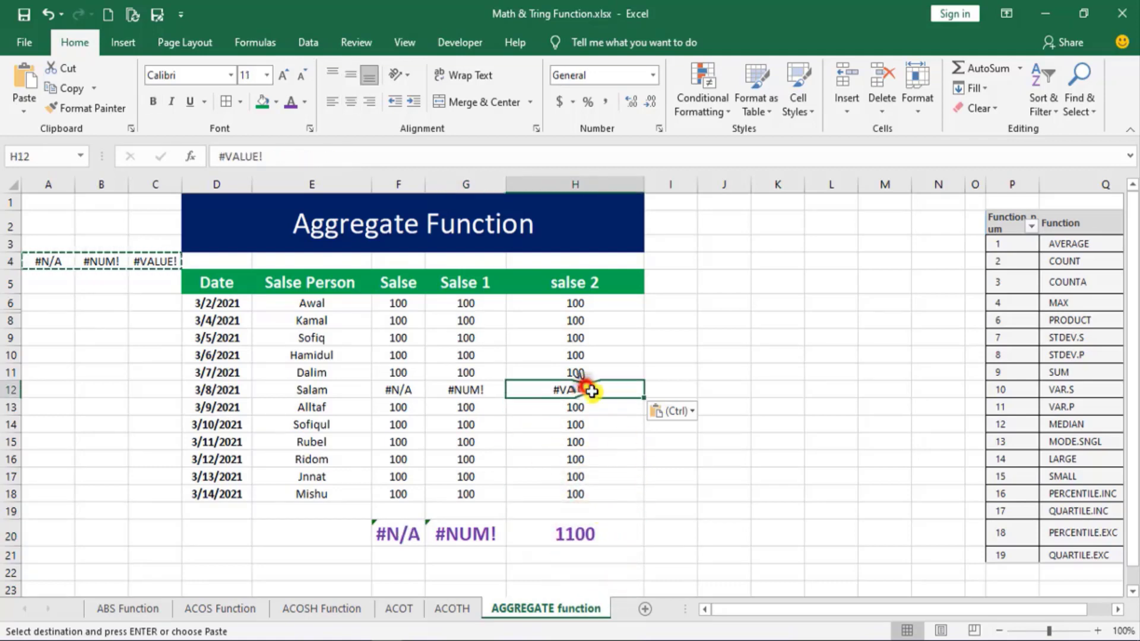
click(600, 534)
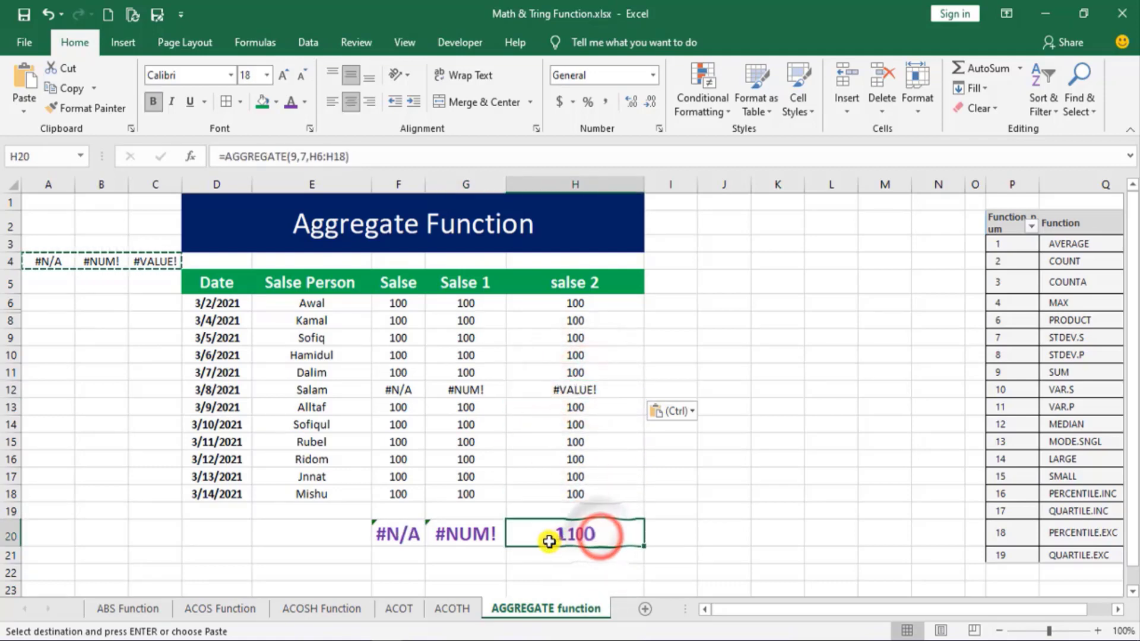
click(395, 156)
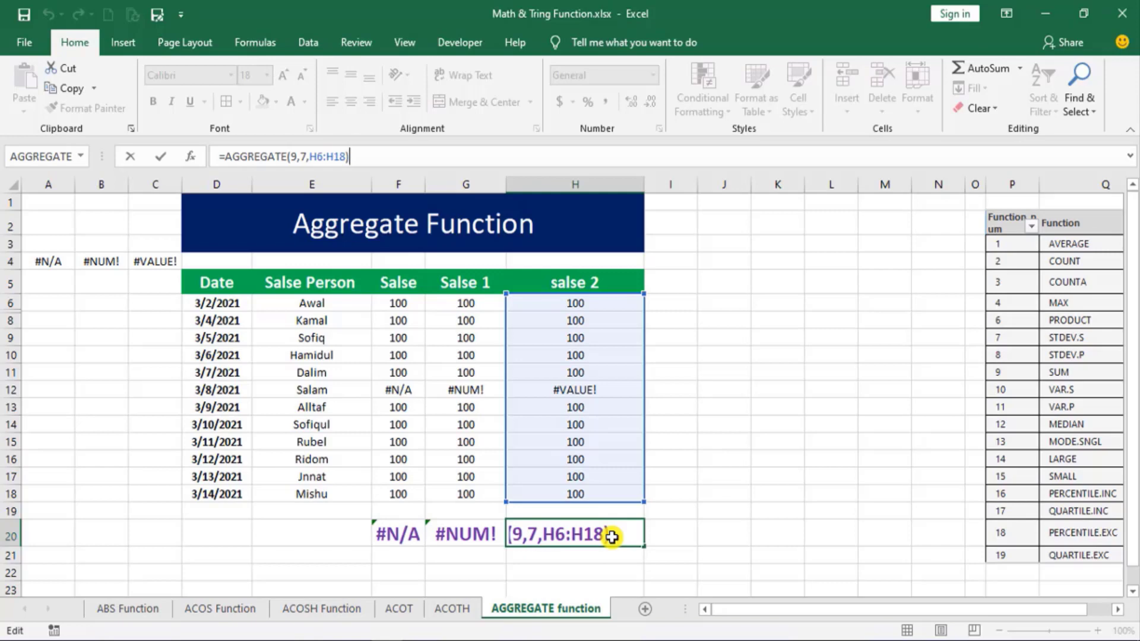
Step: Enter 500 in F10, G10 and H10 for the 3/6/2021 row
click(453, 446)
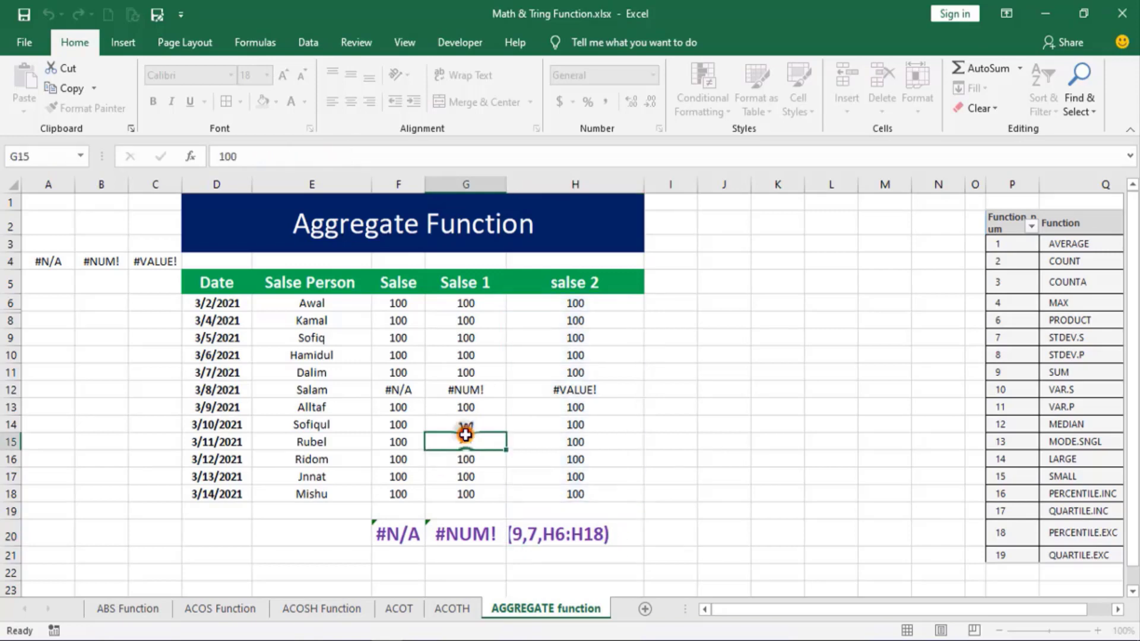
click(399, 355)
text(50)
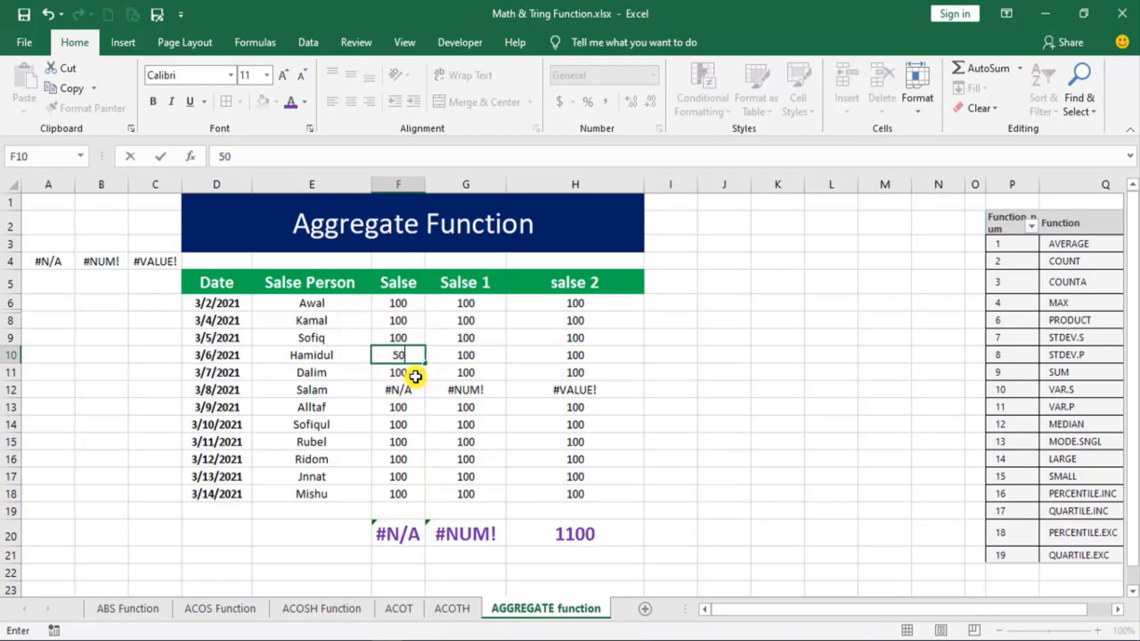
click(468, 354)
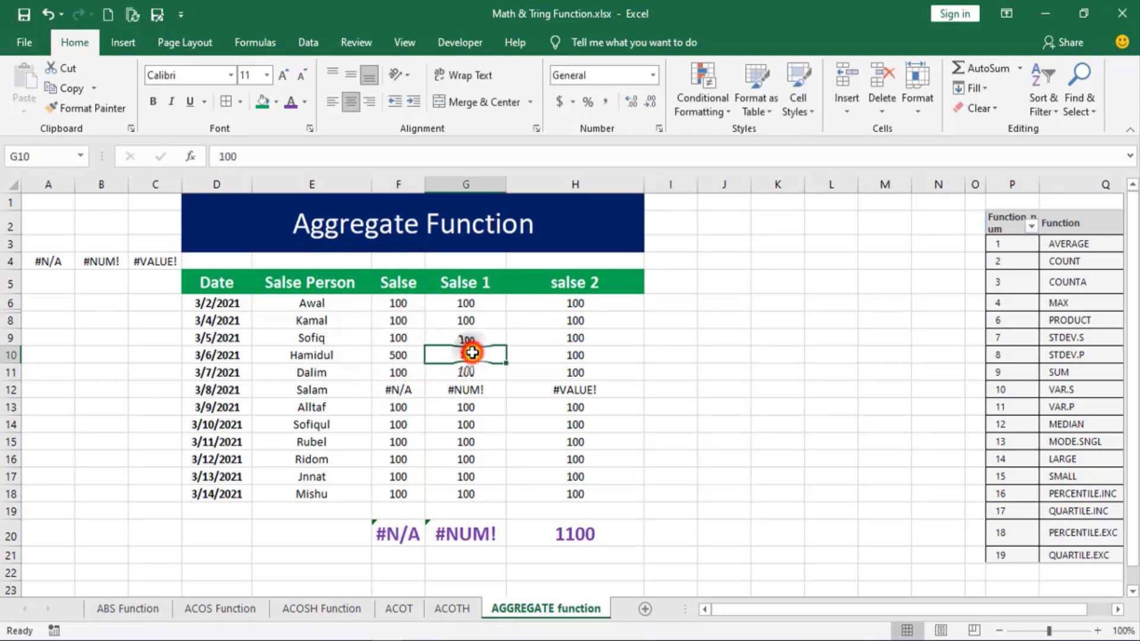
text(500)
key(Tab)
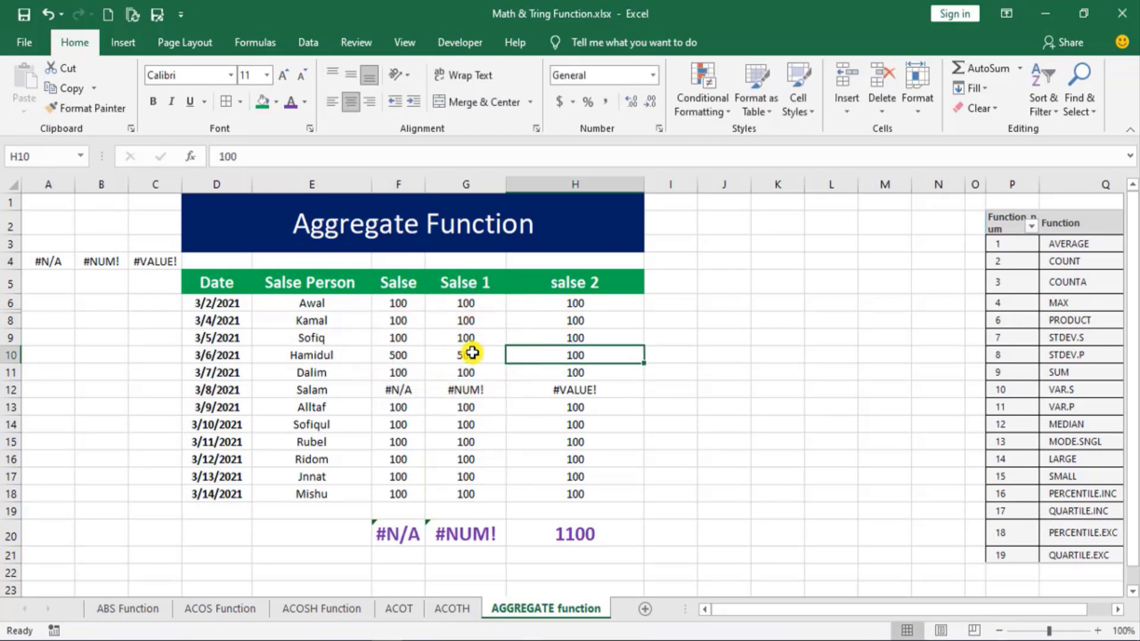
text(5)
key(Tab)
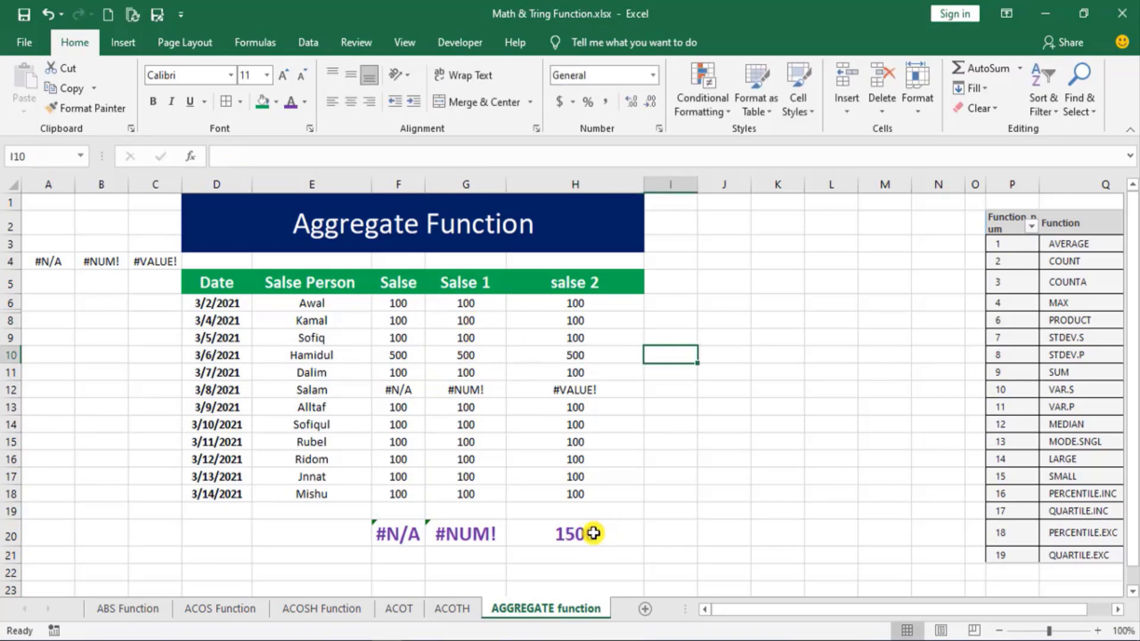
Step: Compare the totals: AGGREGATE in H20 shows 1500 while SUBTOTAL and SUM remain errors
click(581, 533)
click(466, 534)
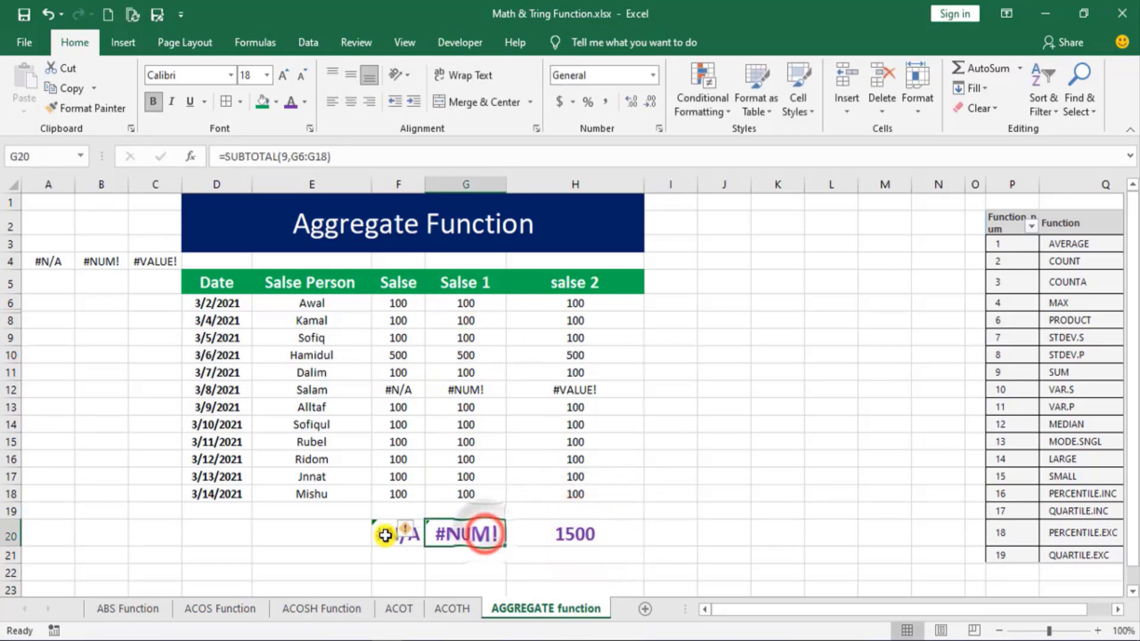
click(395, 533)
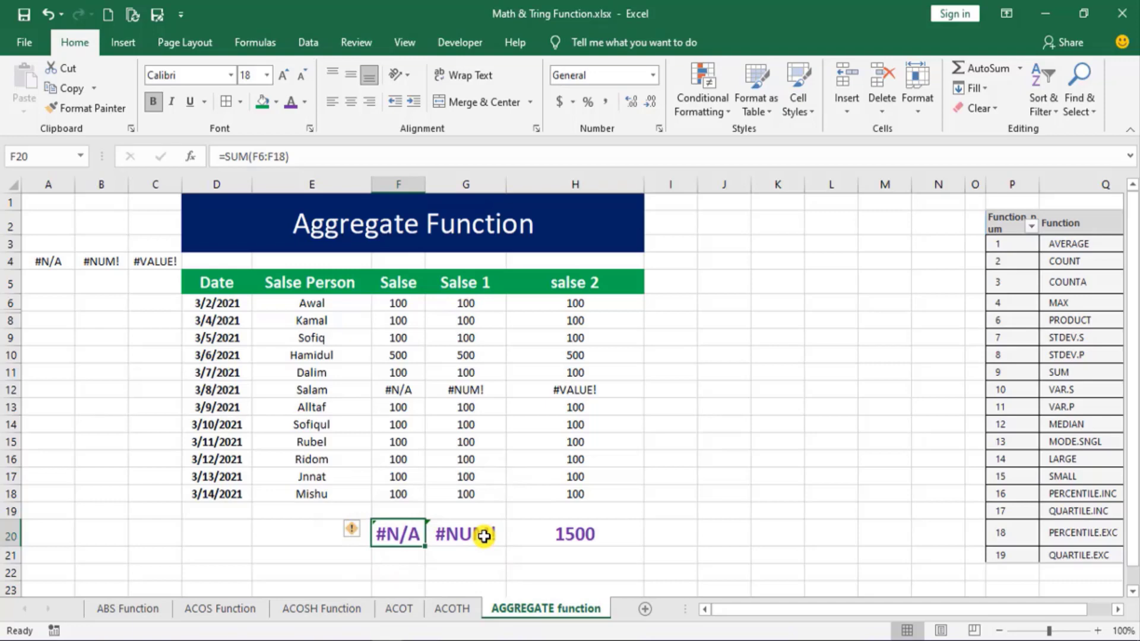
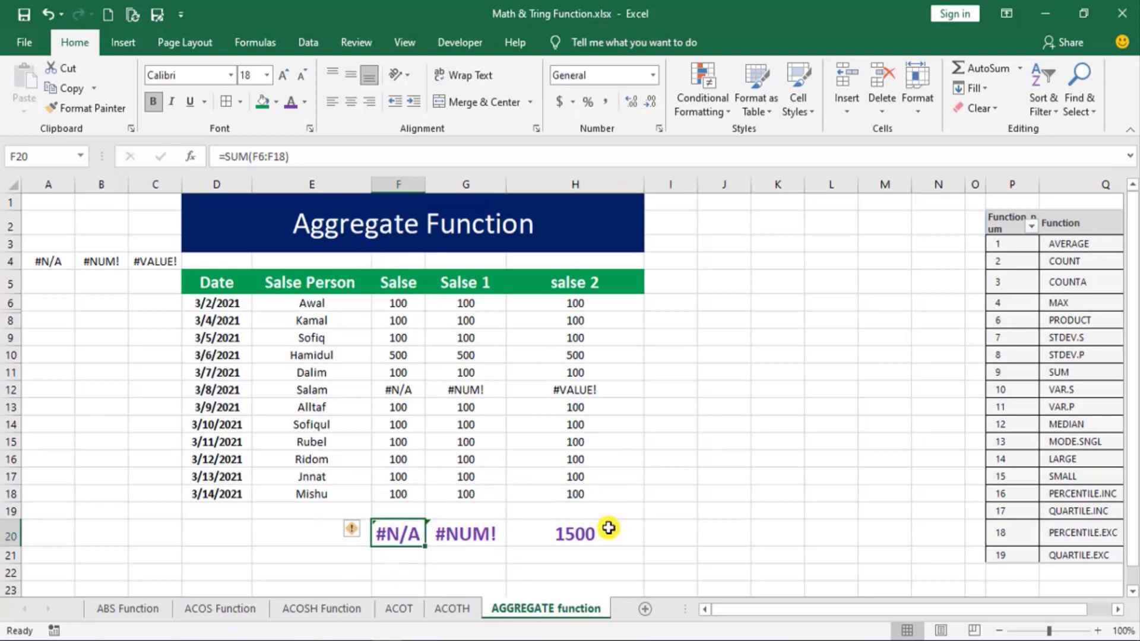
Step: Inspect the AGGREGATE total in H20 and the Salse 2 values it sums
click(606, 530)
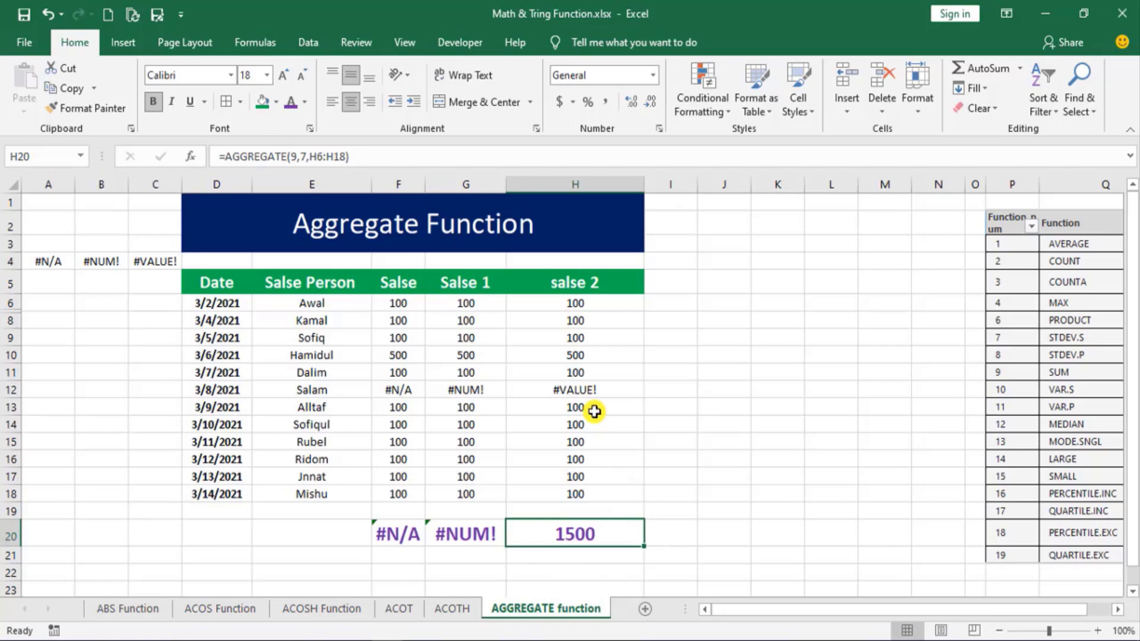
drag(607, 303, 608, 491)
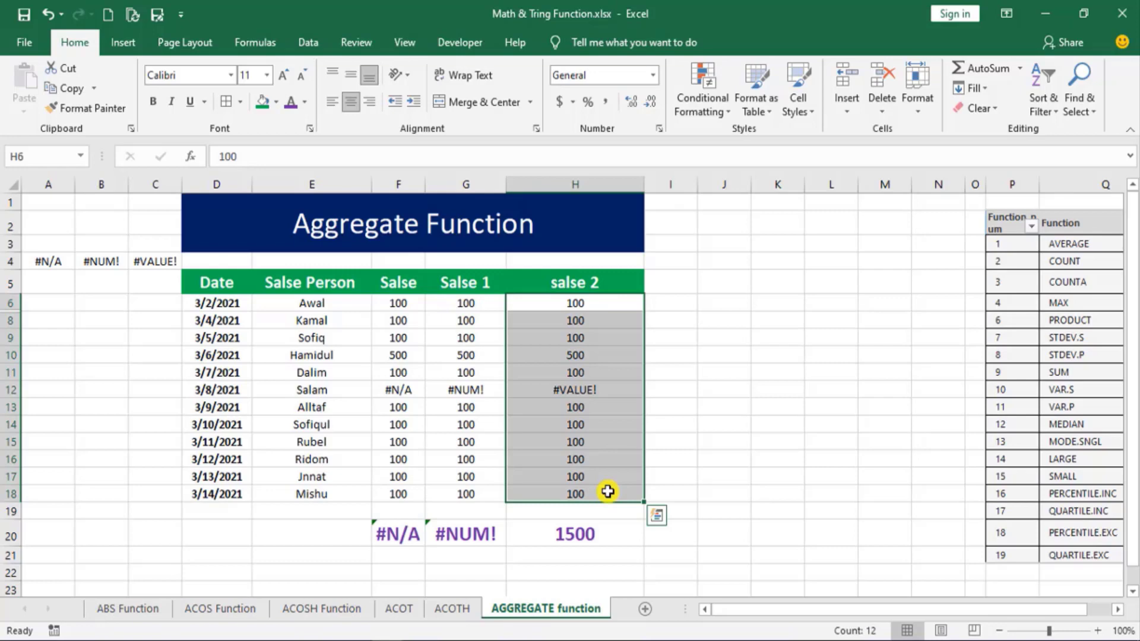
click(593, 302)
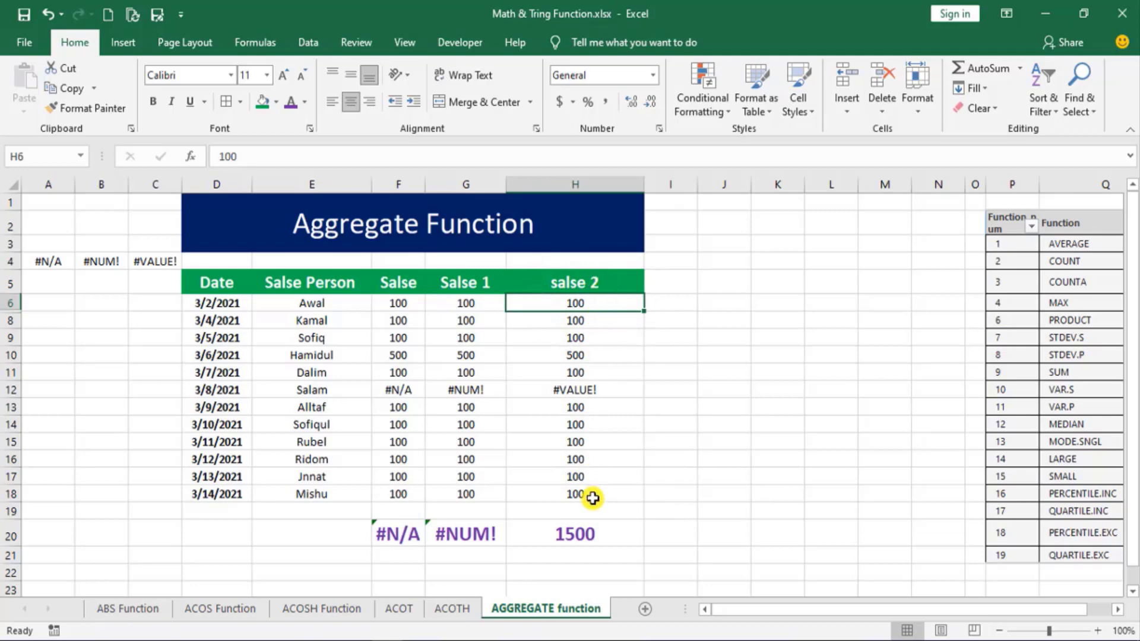
Step: Enter 1000 in H15 and 12000 in H9, raising the H20 total to 14300
click(592, 441)
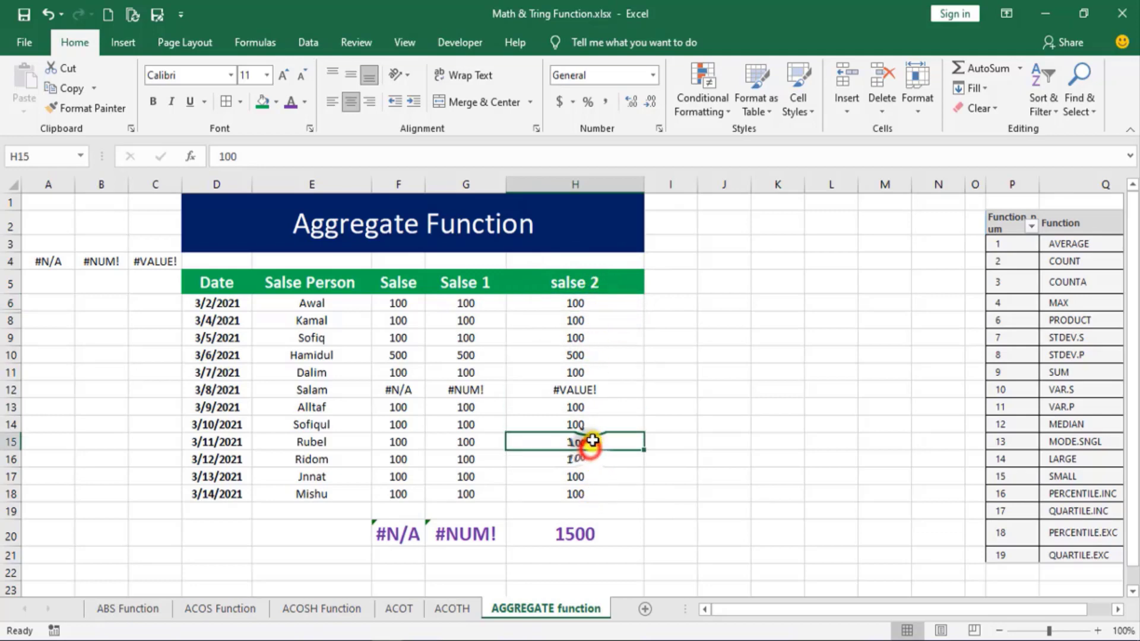
text(1)
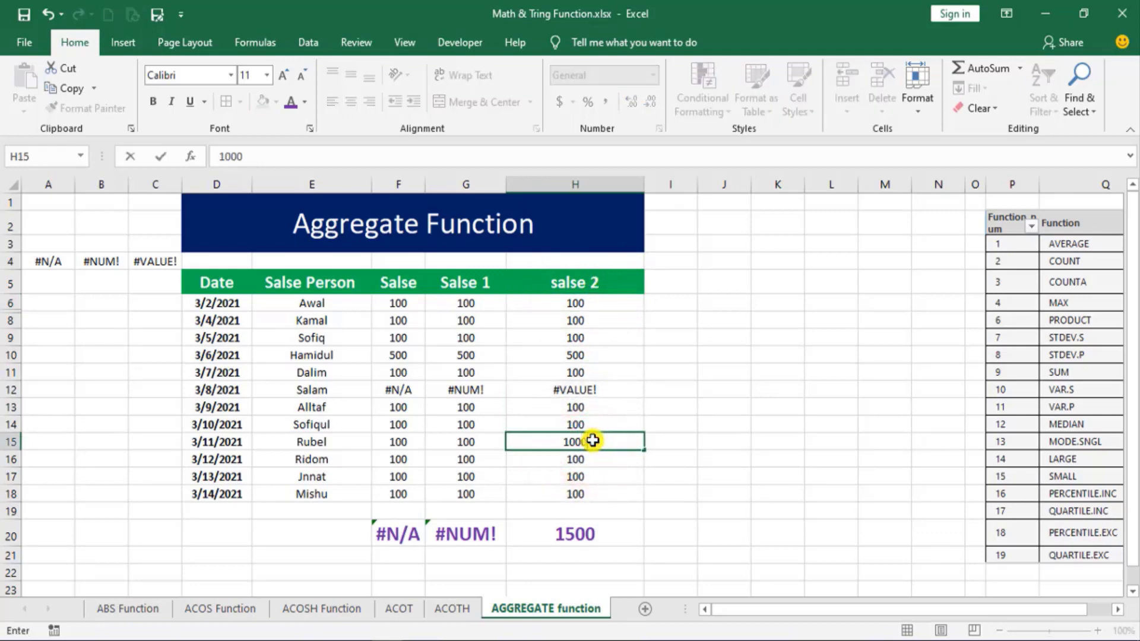
click(580, 322)
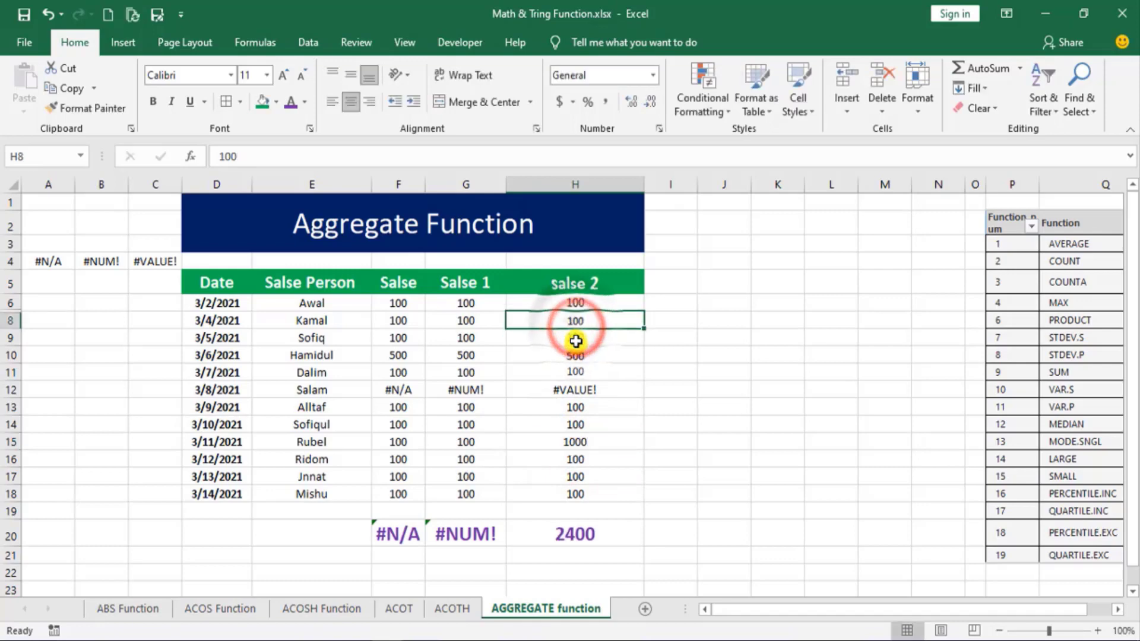
click(575, 340)
text(12000)
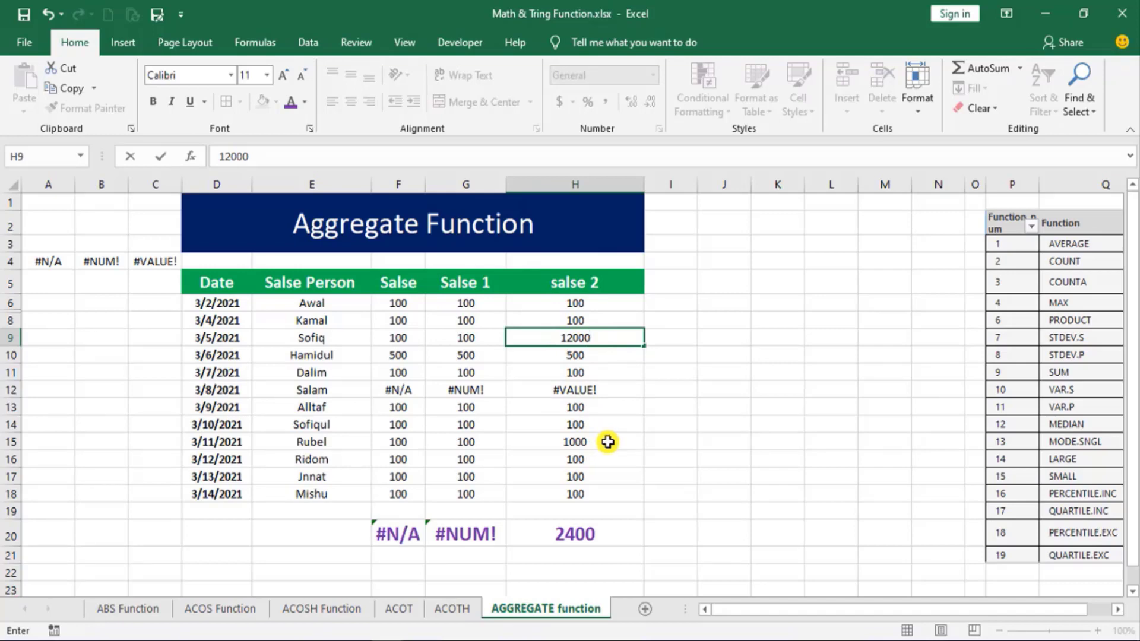
click(745, 378)
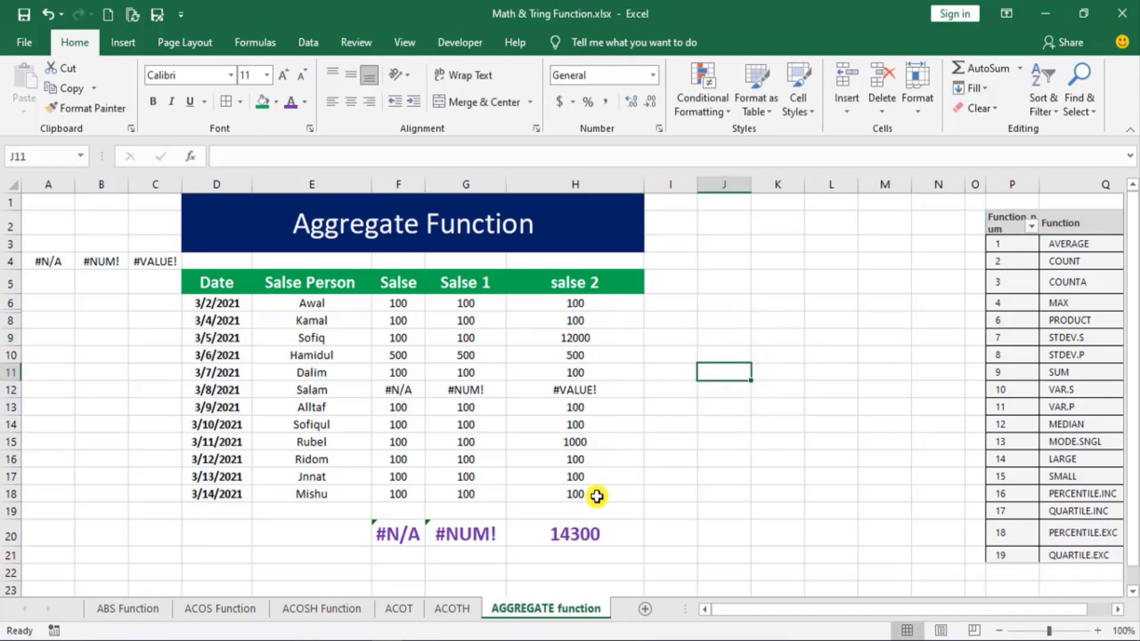
Step: Start an AGGREGATE formula in J11 with function 1 (AVERAGE) and option 7 to ignore errors
click(717, 372)
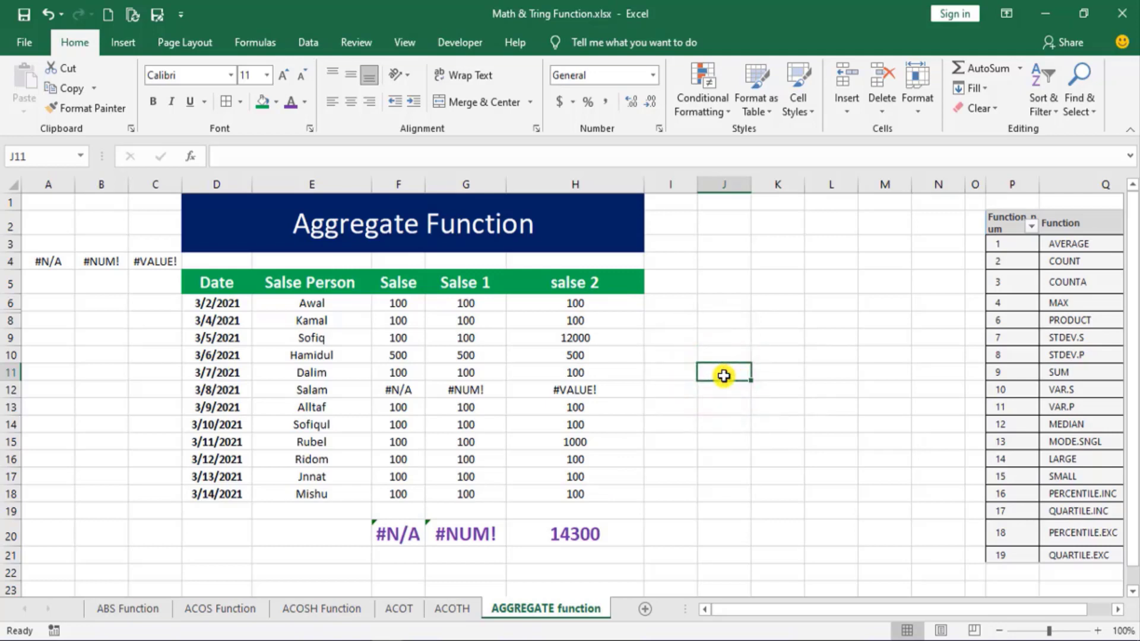
text(=a)
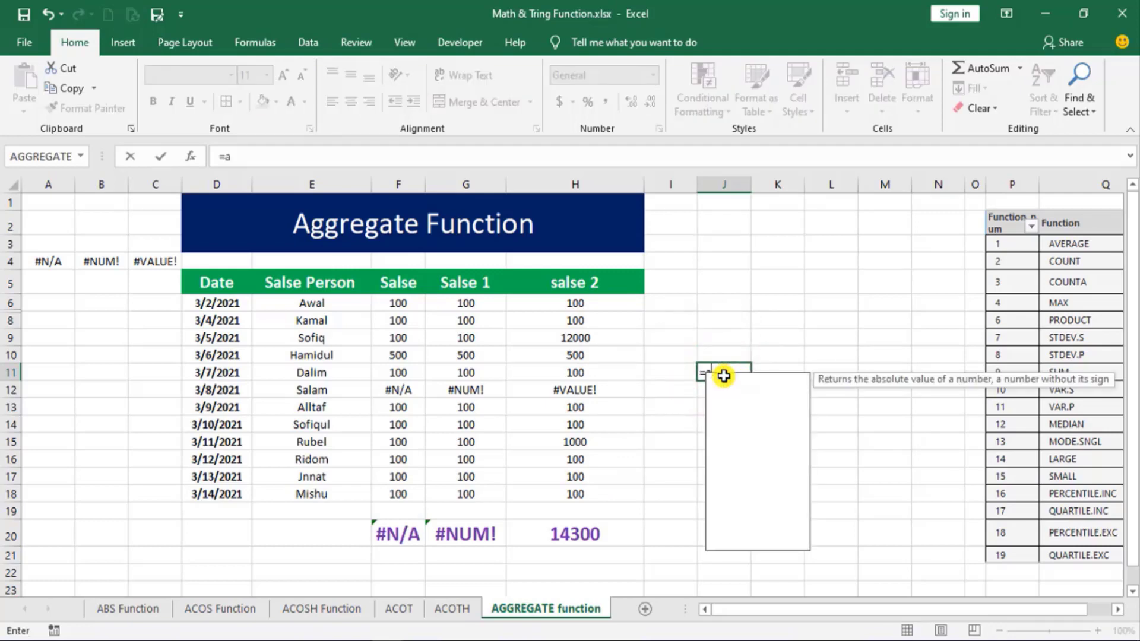
text(gg)
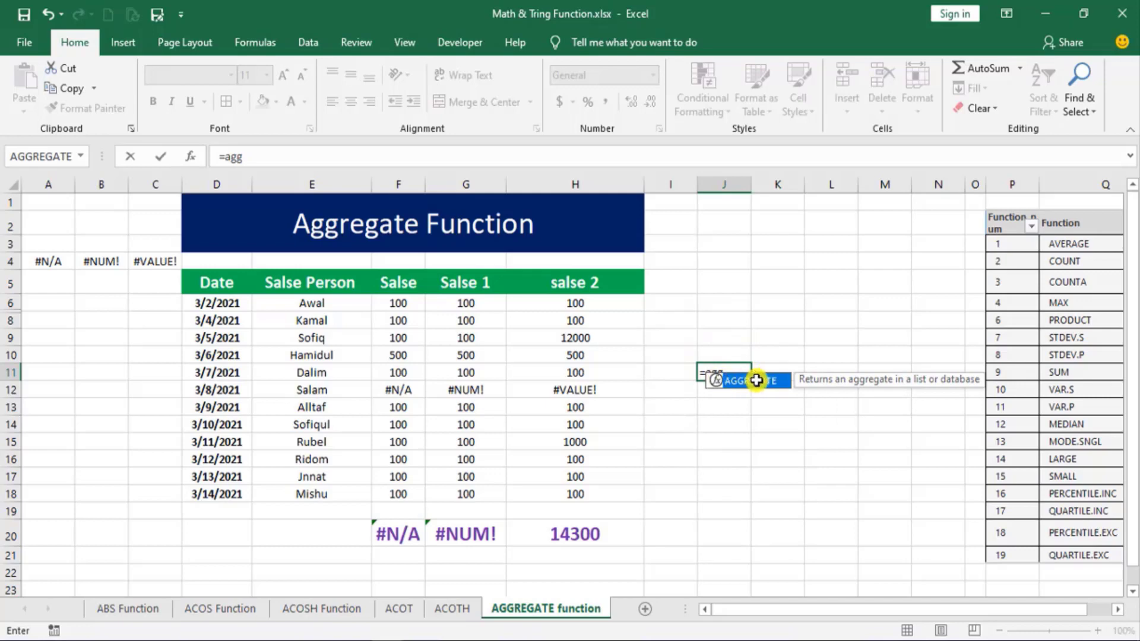
double_click(750, 381)
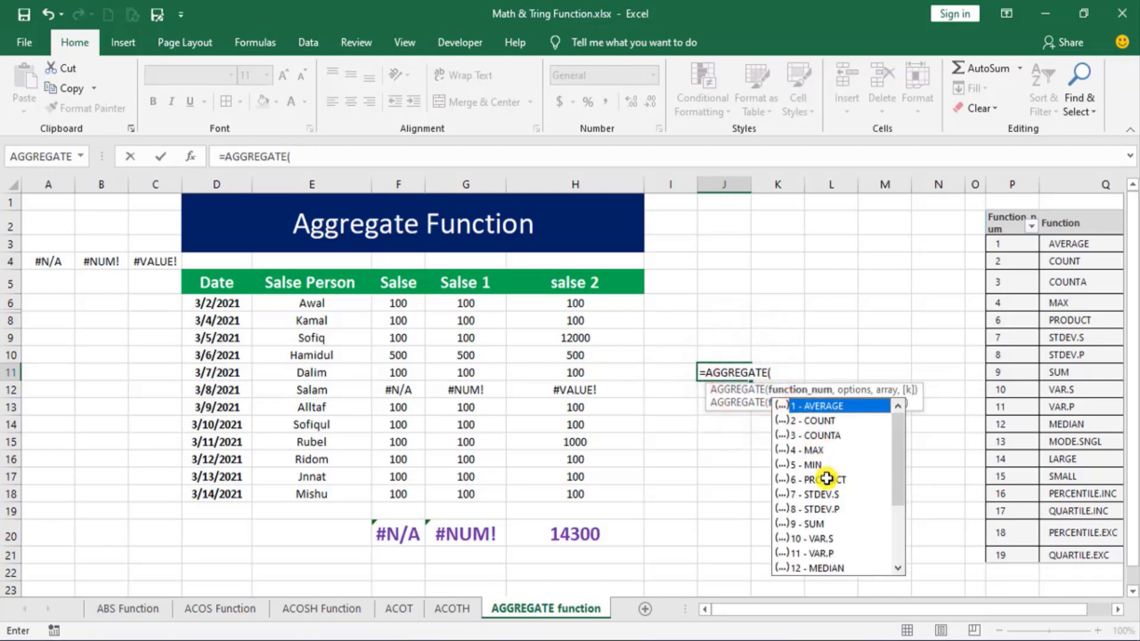
drag(894, 440, 898, 534)
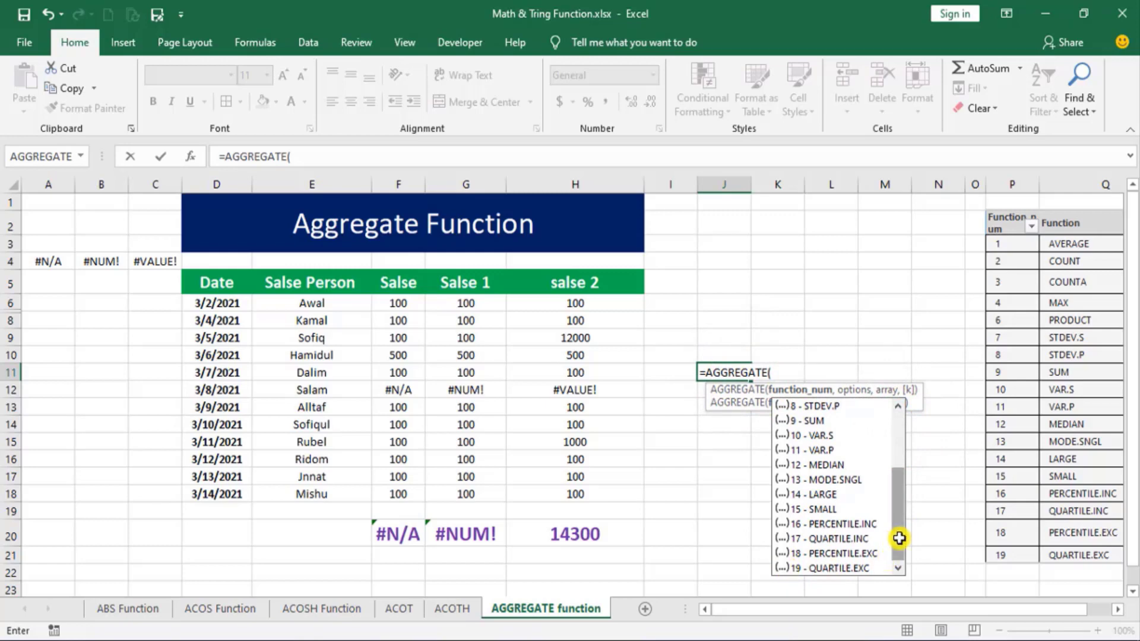
drag(896, 537, 896, 433)
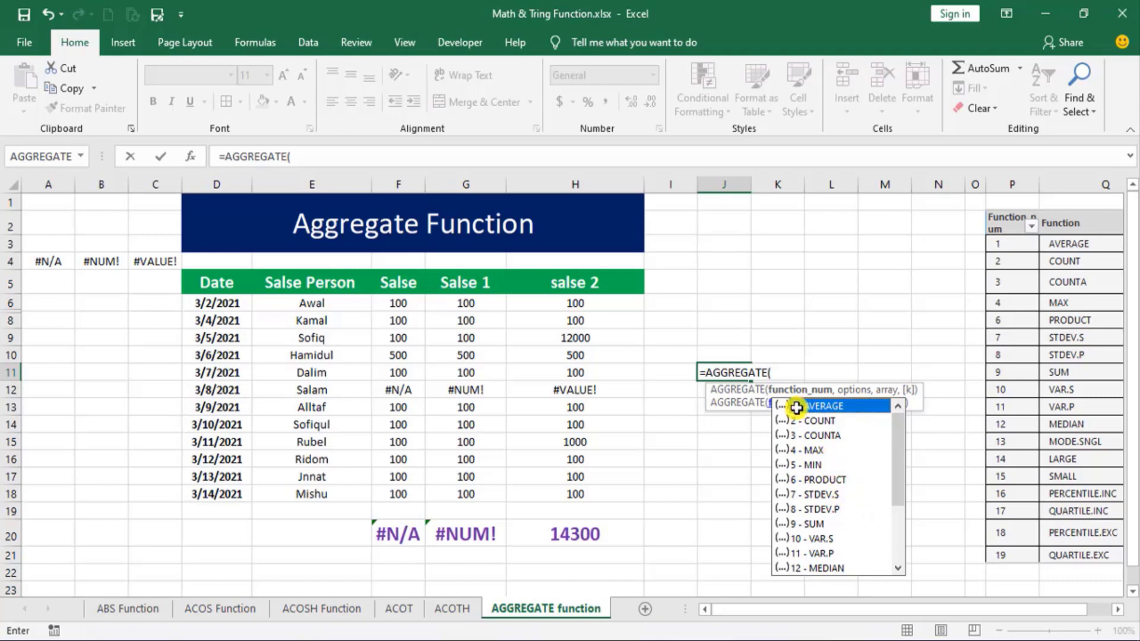
double_click(796, 407)
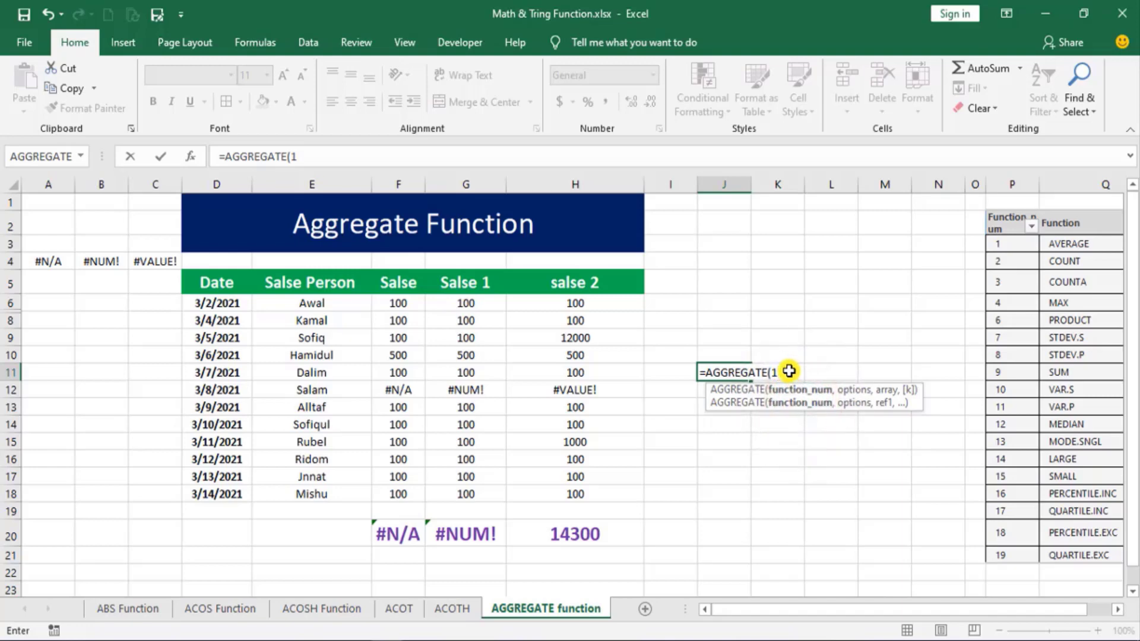
text(,)
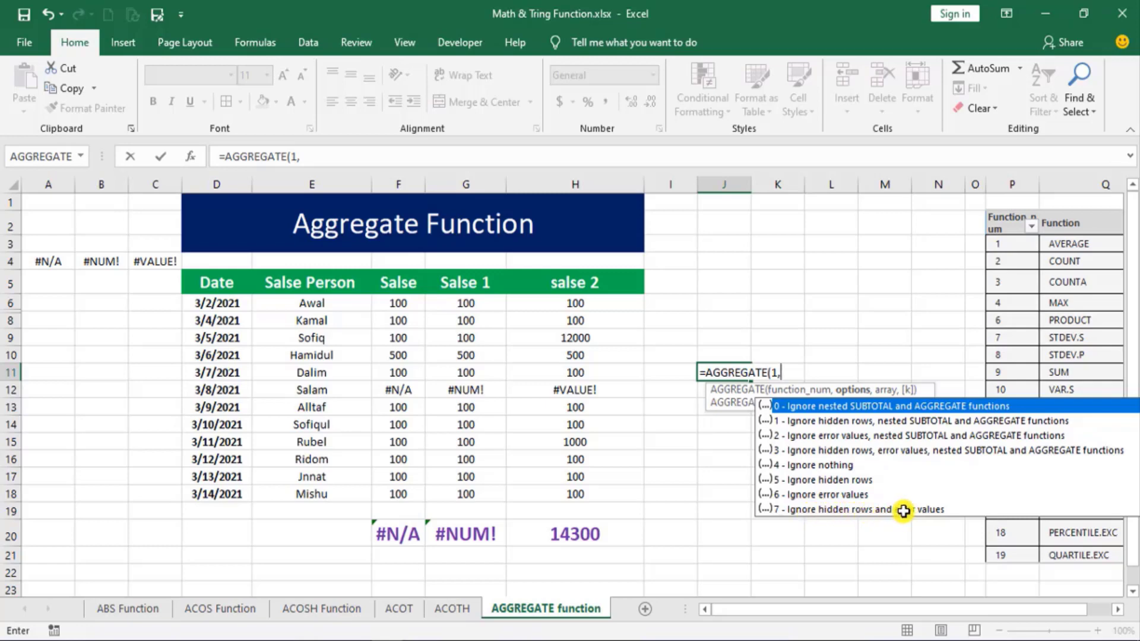
double_click(792, 510)
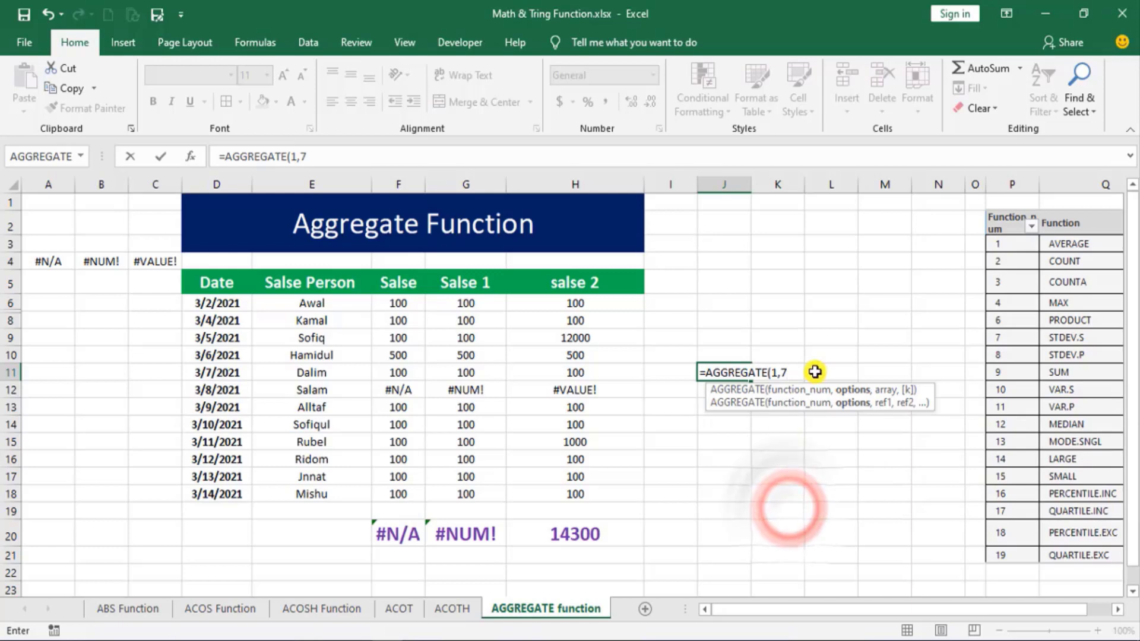
text(,)
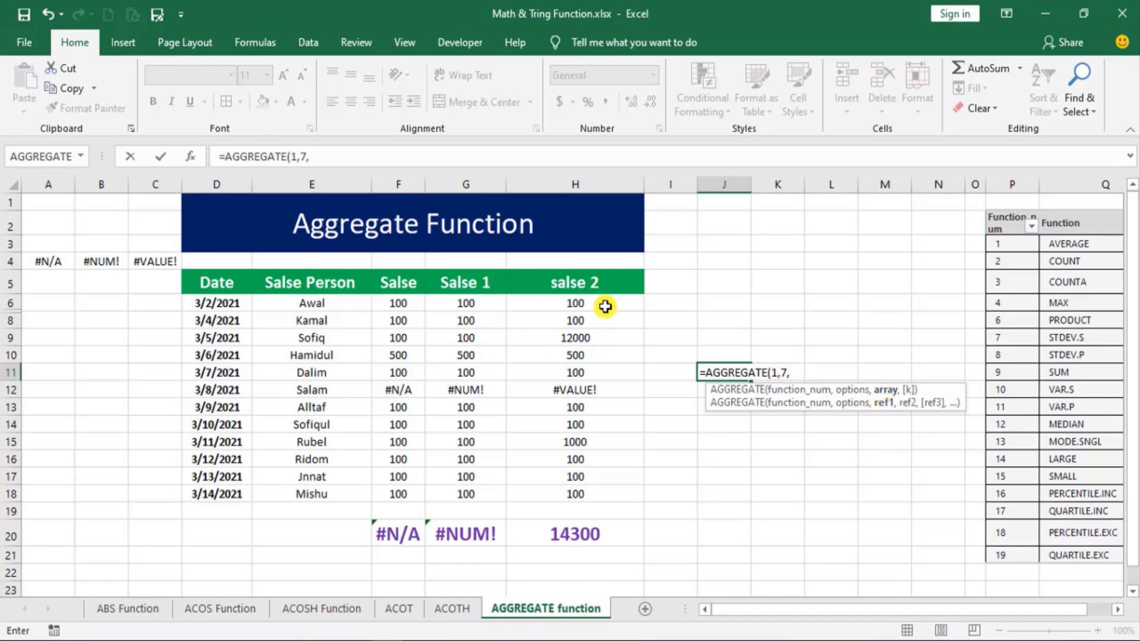
Step: Use H6:H18 as the array to complete =AGGREGATE(1,7,H6:H18), returning 1300
drag(605, 304, 603, 497)
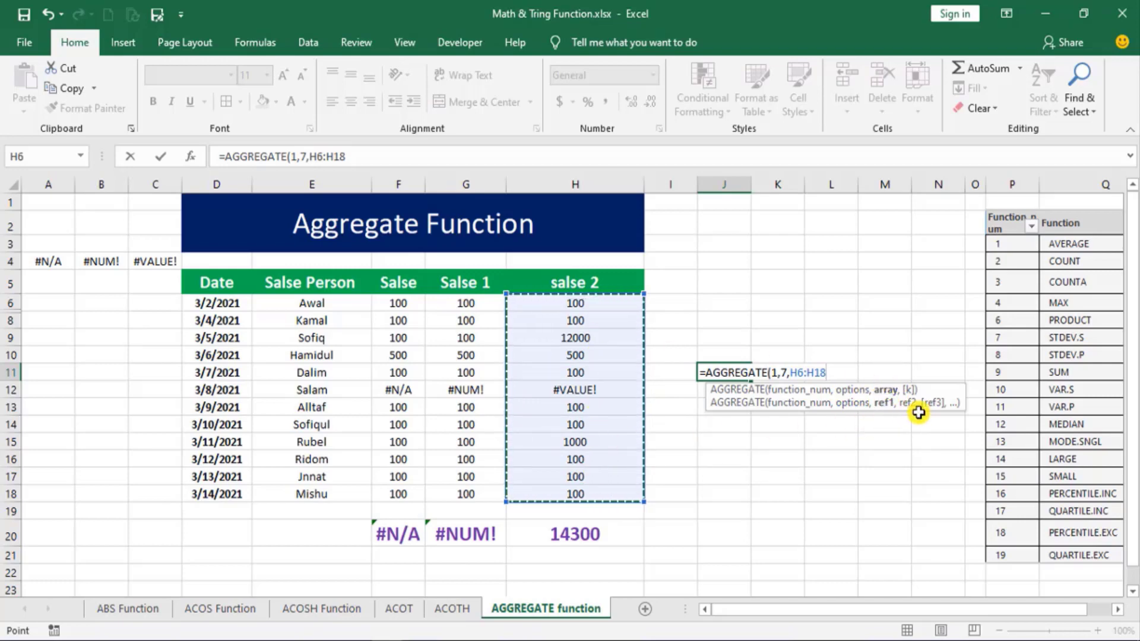
click(881, 239)
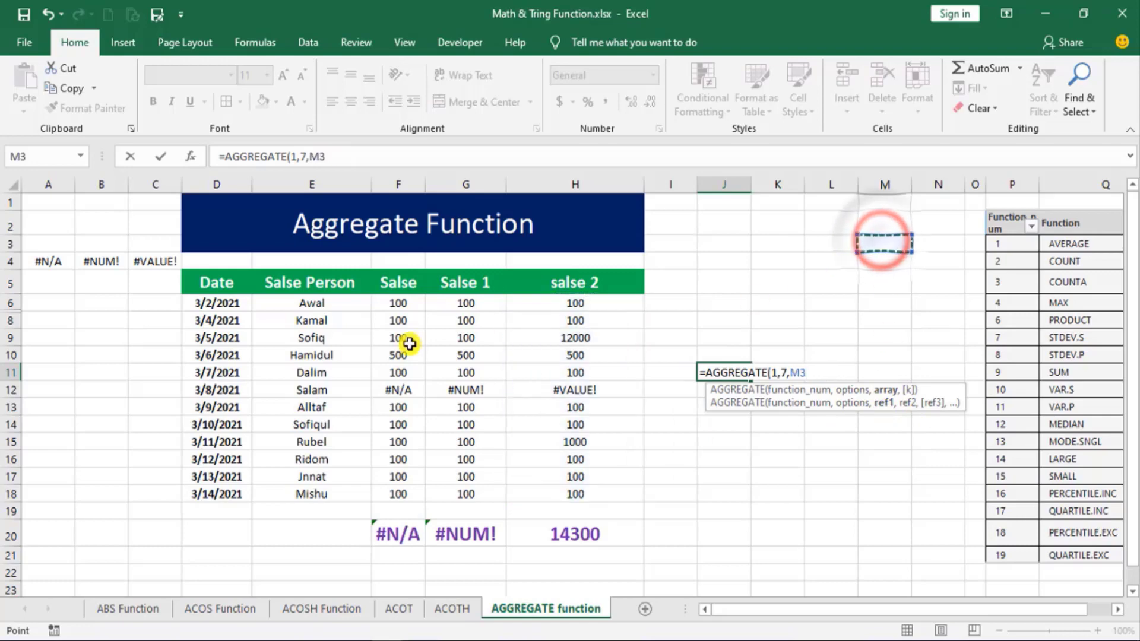
click(243, 355)
click(588, 487)
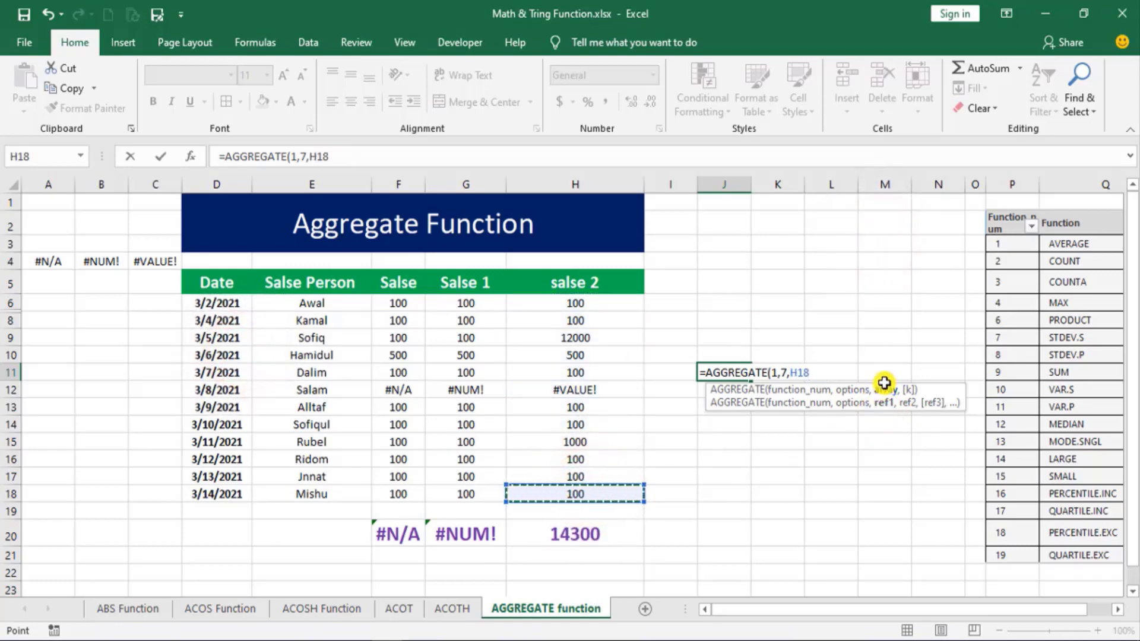
click(579, 302)
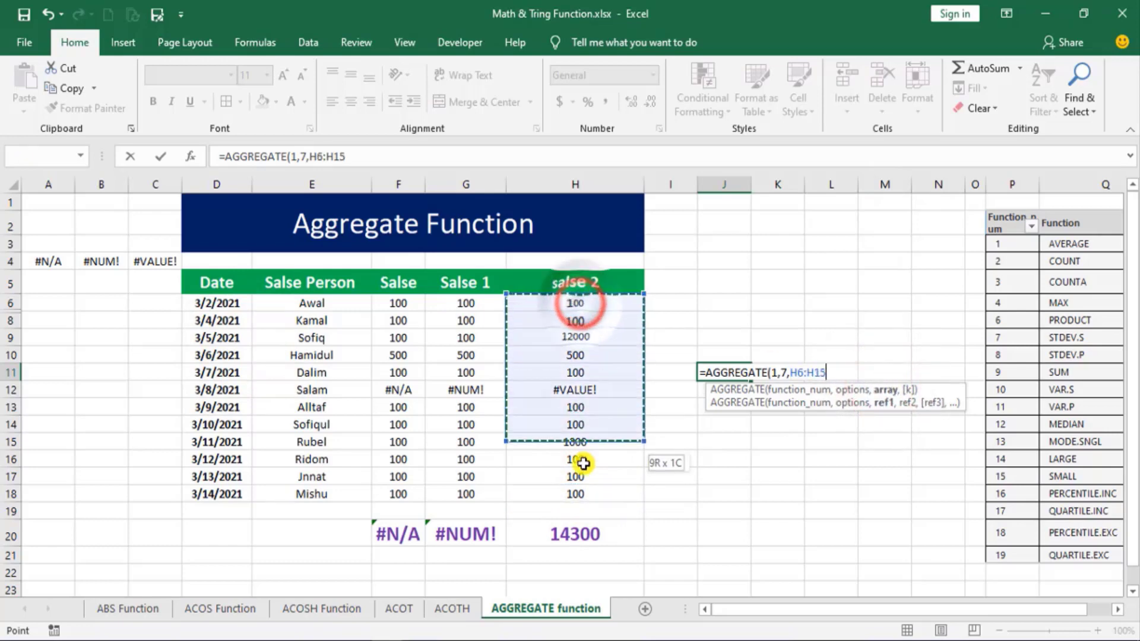
drag(580, 336, 581, 487)
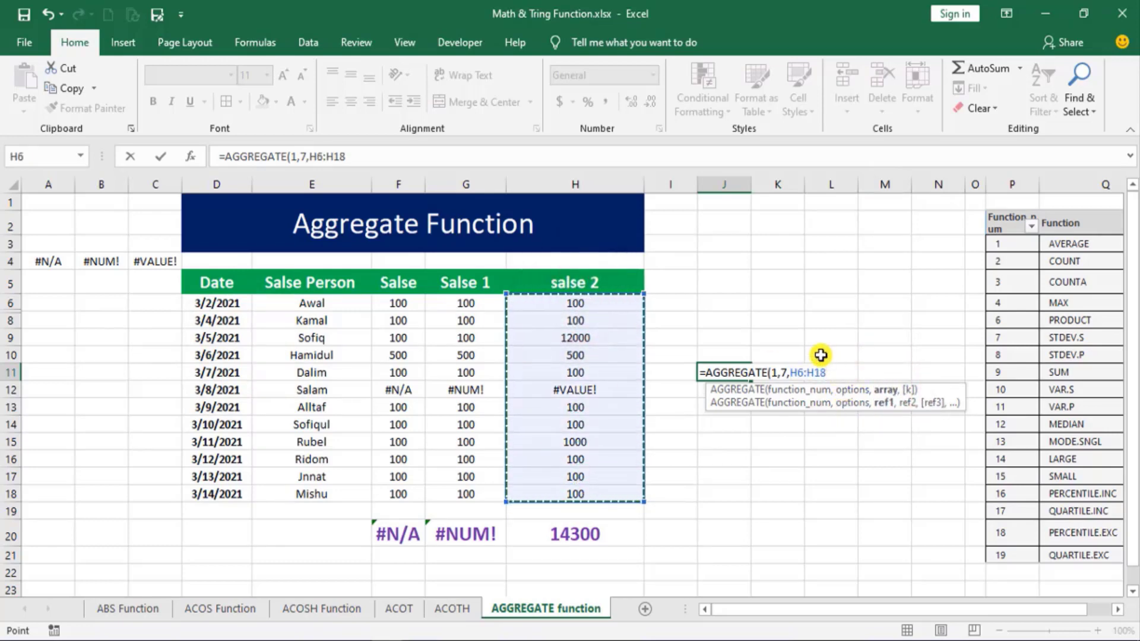
key(Return)
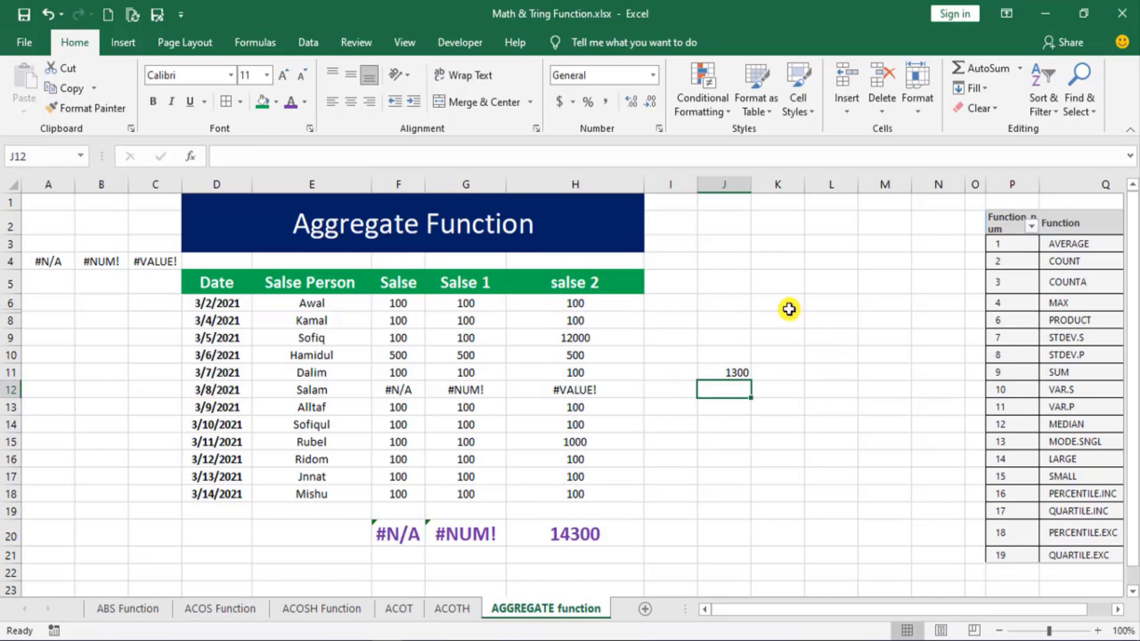
Step: Label I11 as 'Av' and I12 as 'Large' beside the result cells
click(740, 378)
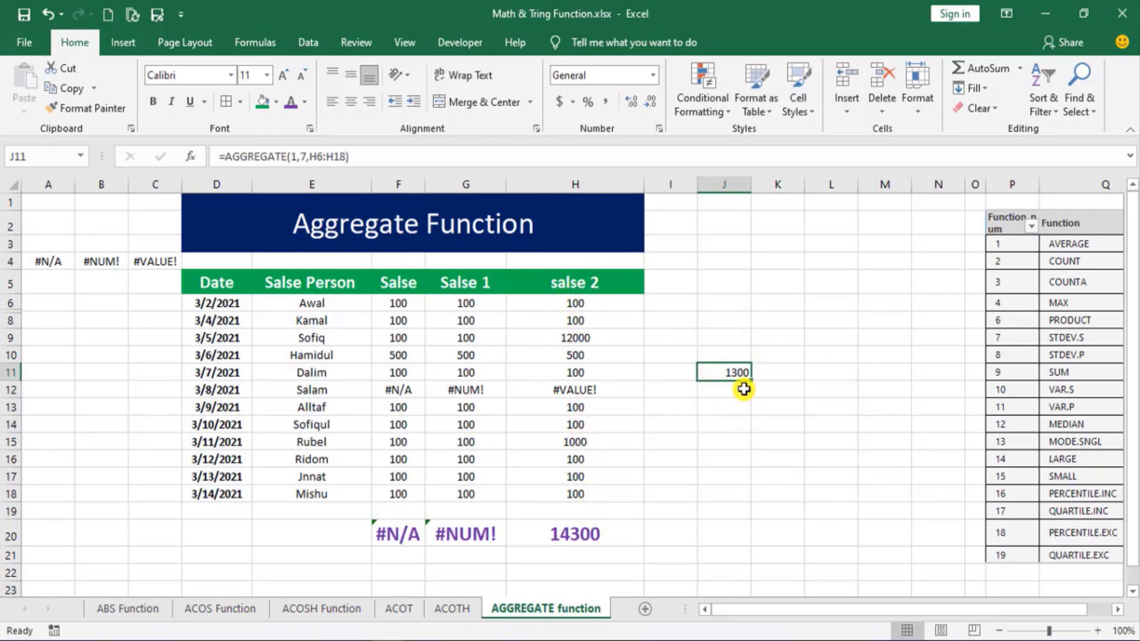
click(674, 373)
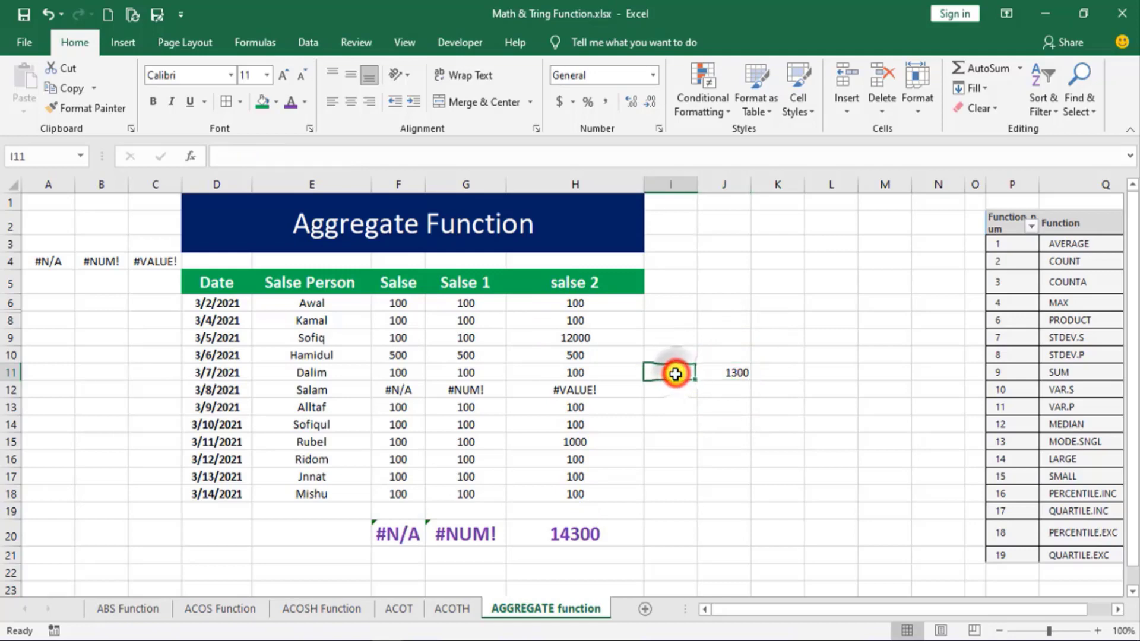
text(Av)
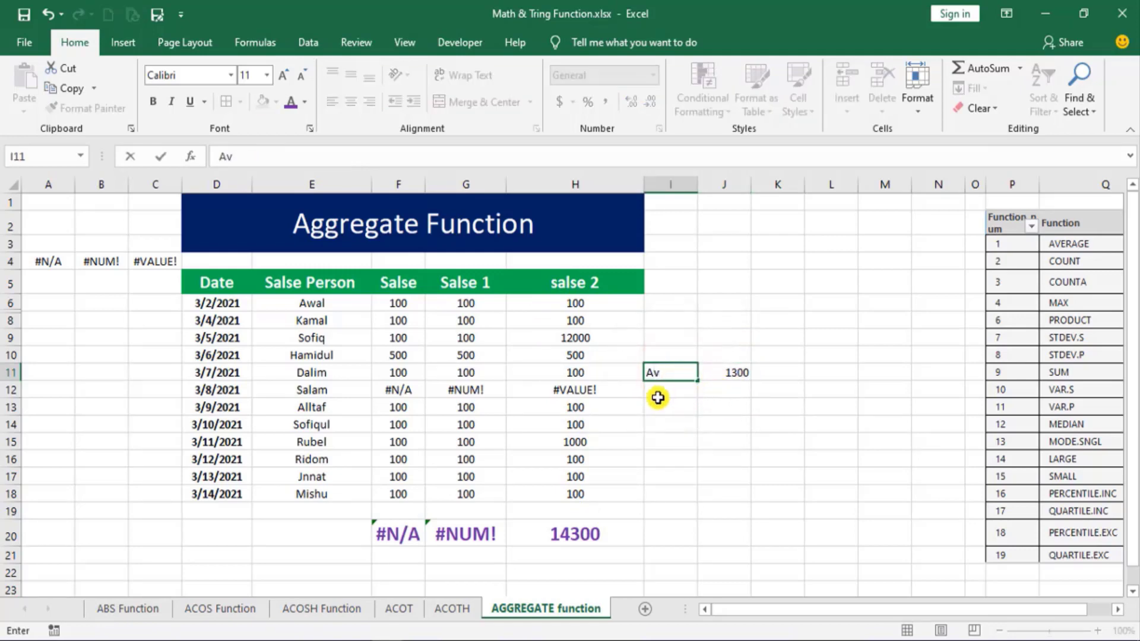
click(661, 391)
text(Large)
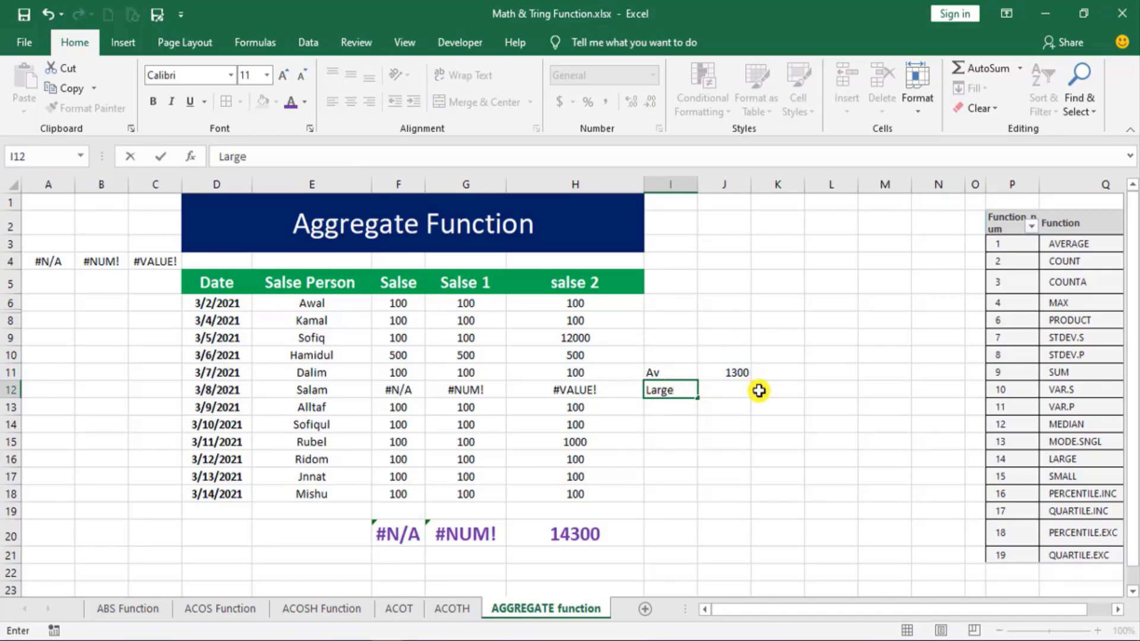
click(721, 391)
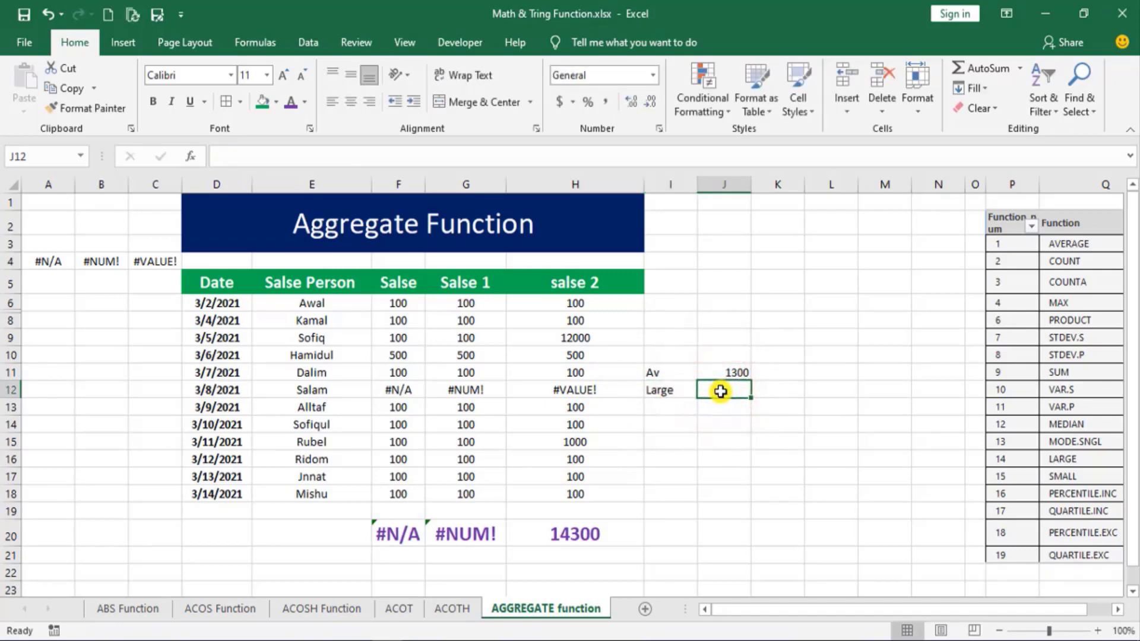
Step: Review the Salse 2 values H6:H18, ending on cell J12
click(563, 305)
drag(564, 334, 573, 493)
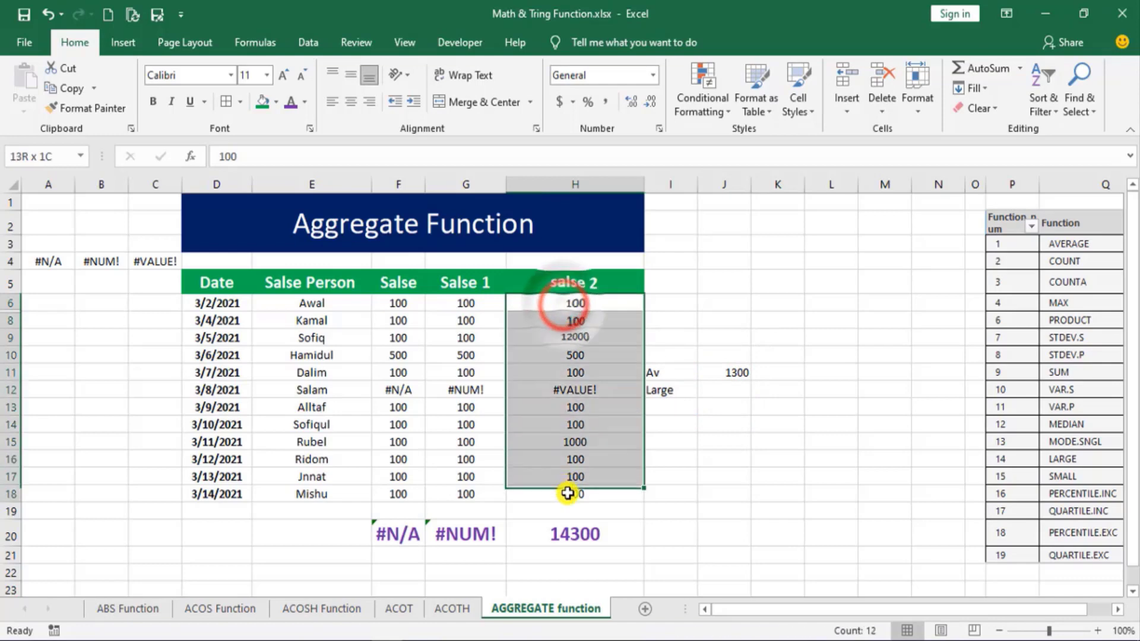
click(725, 395)
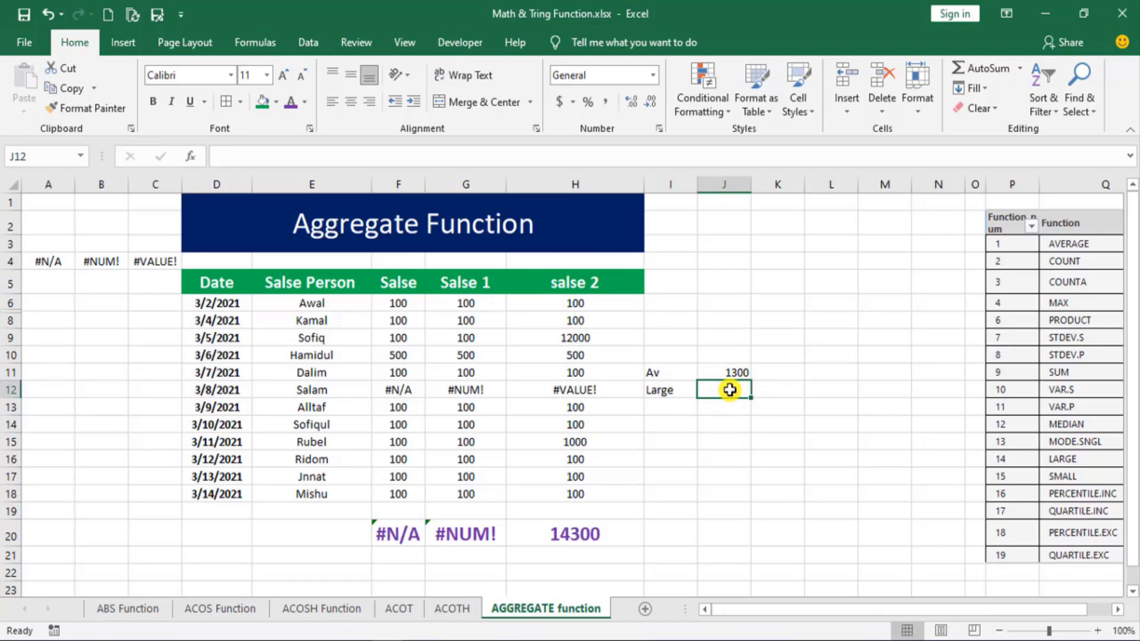
Step: Enter an AGGREGATE formula in J12 using 14 (LARGE) and option 7 on H6:H18, returning 12000
text(=agg)
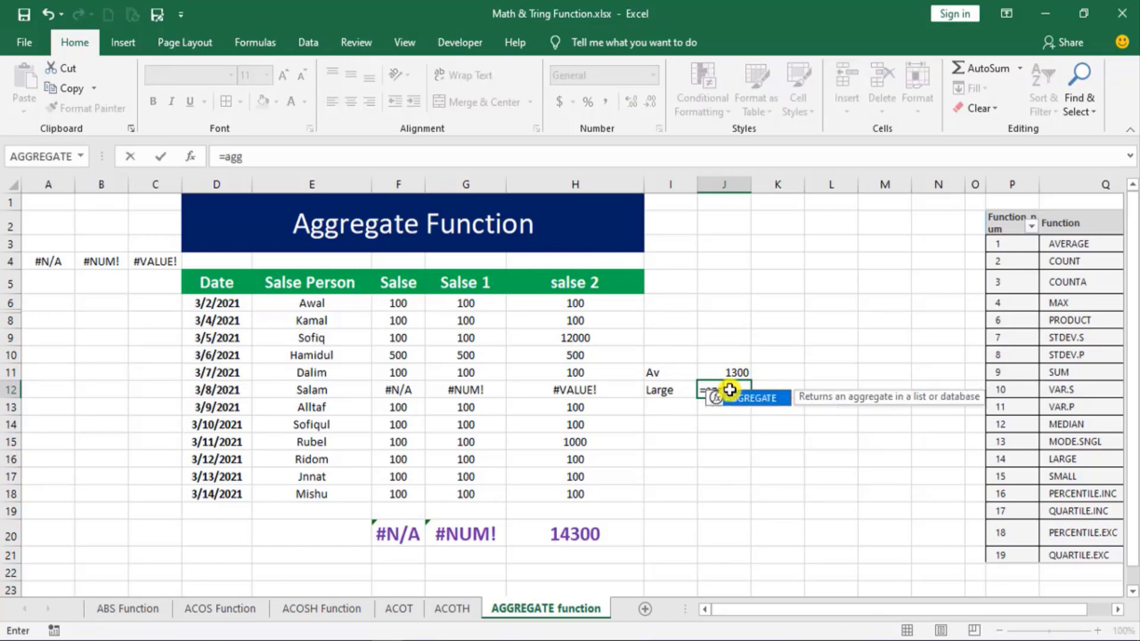
double_click(750, 400)
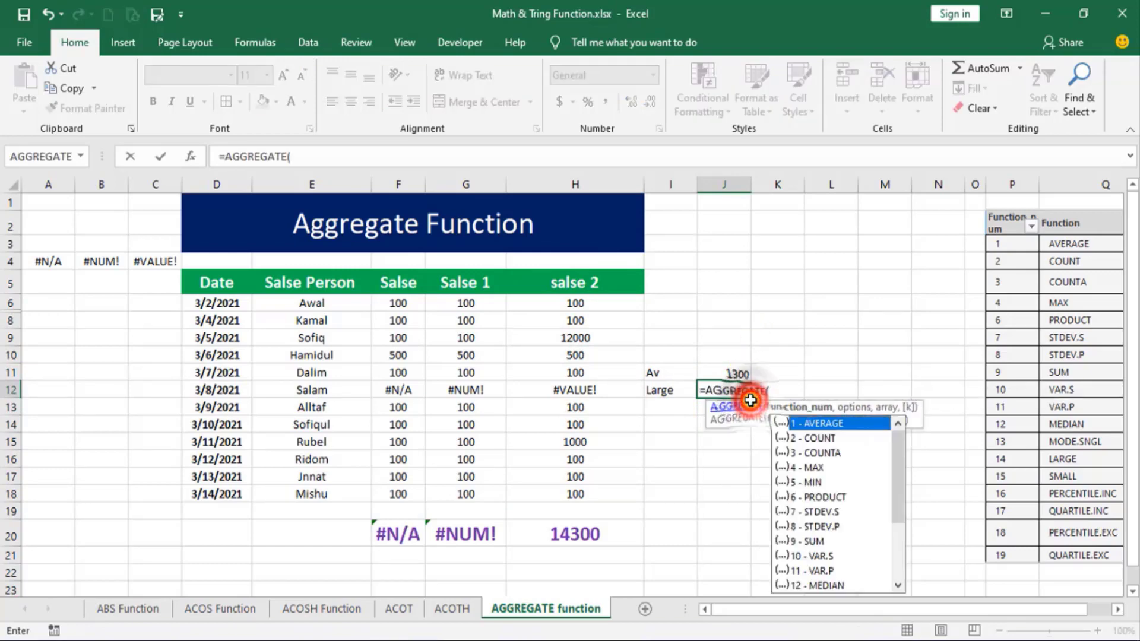
drag(903, 464, 903, 554)
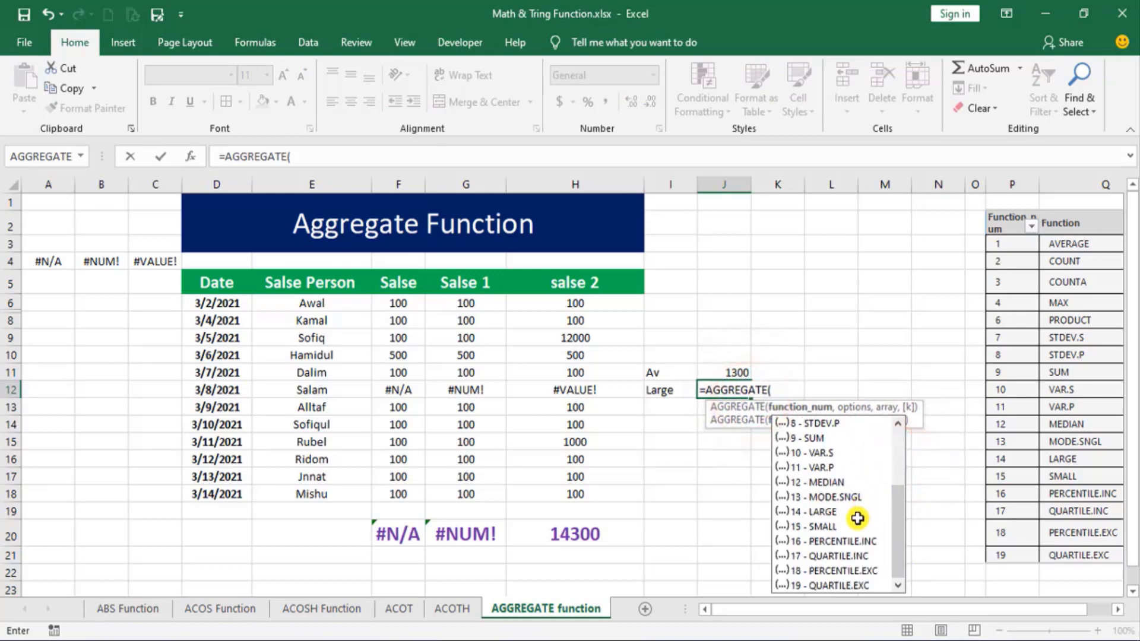
double_click(797, 512)
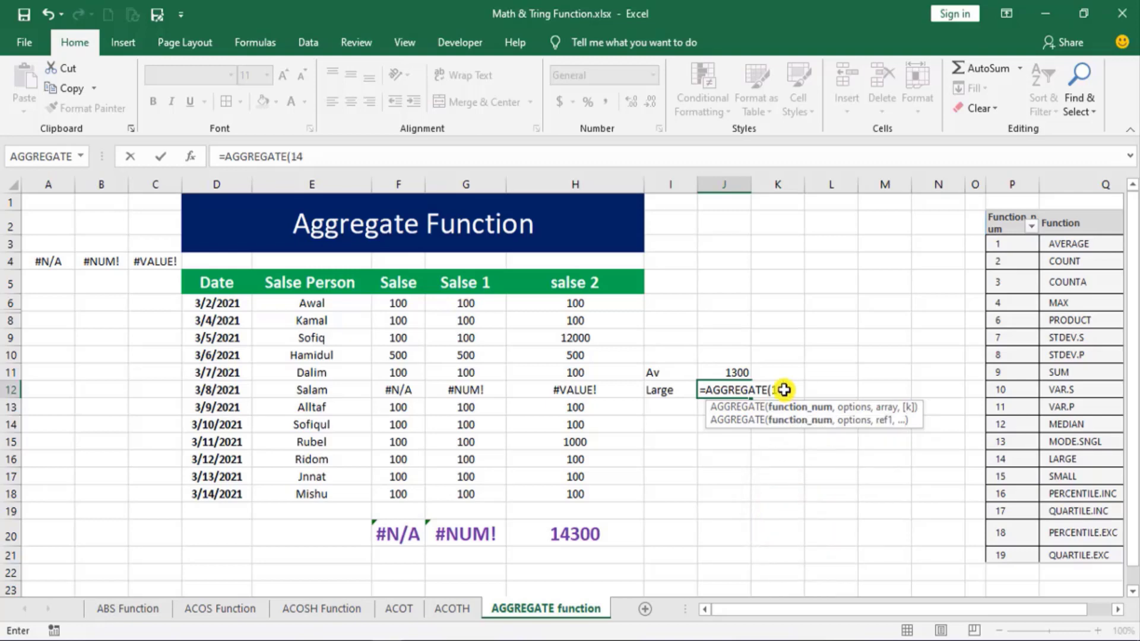
text(,)
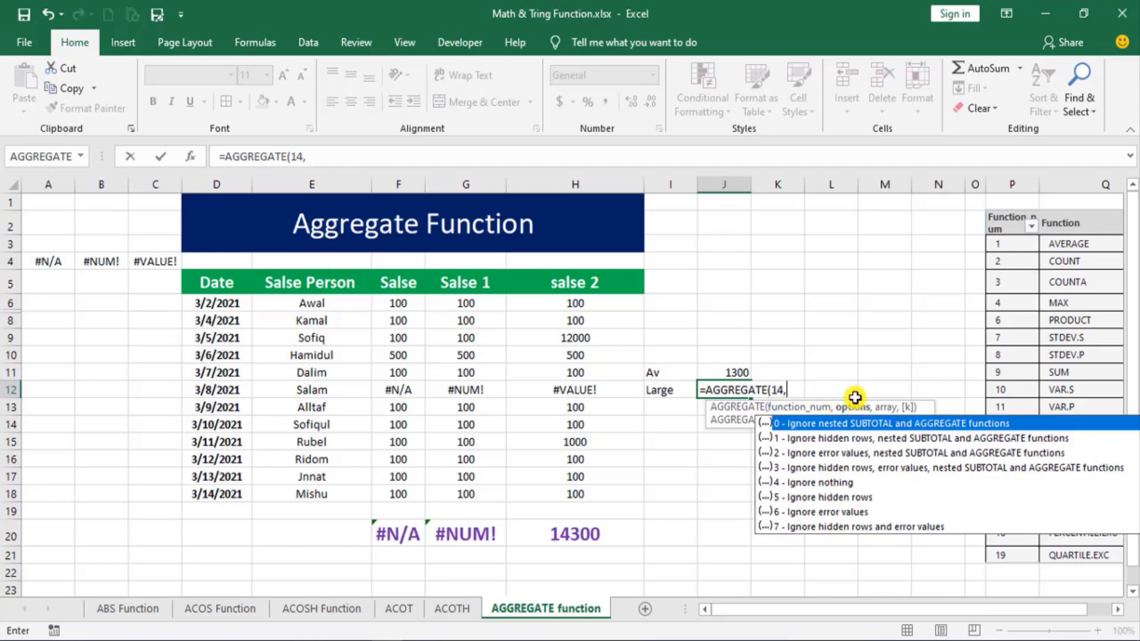
double_click(807, 525)
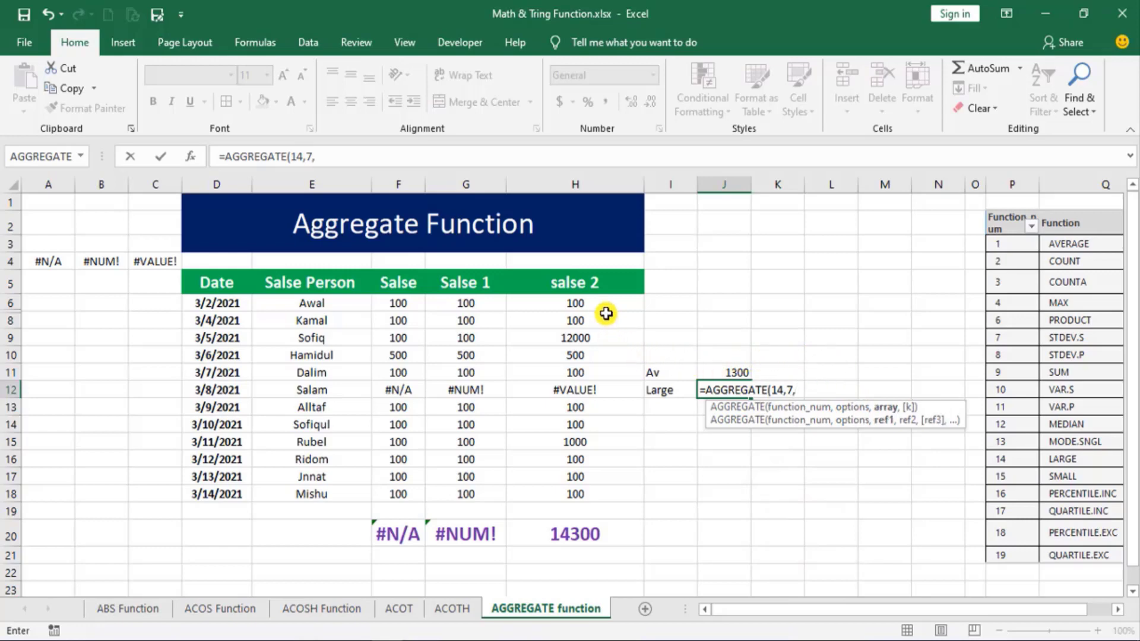
text(,)
drag(606, 302, 615, 493)
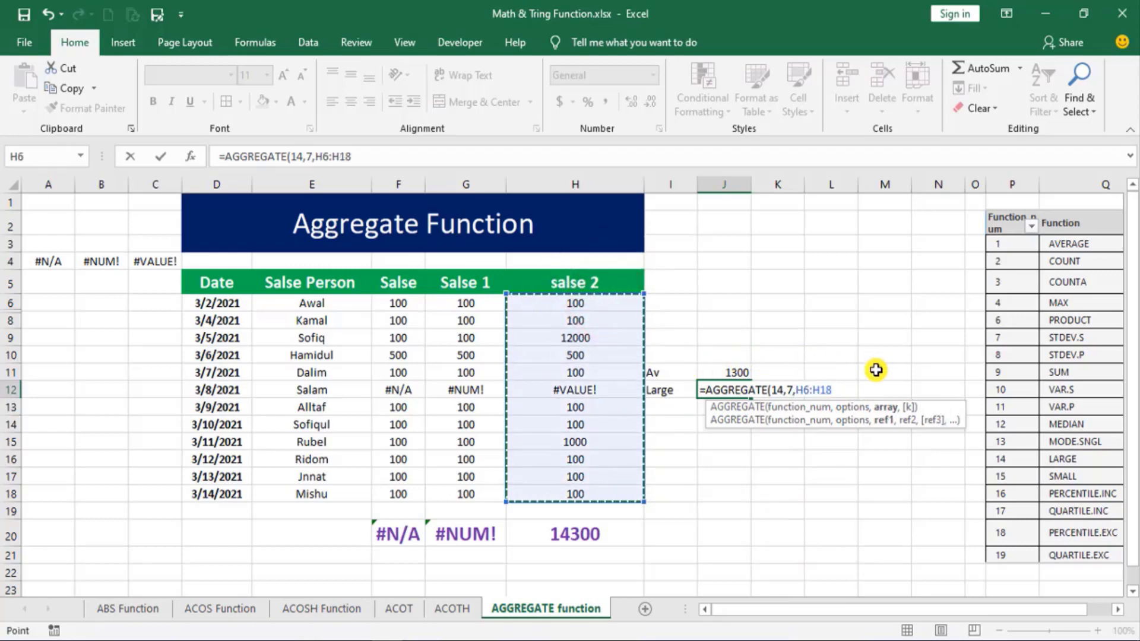
text(,1)
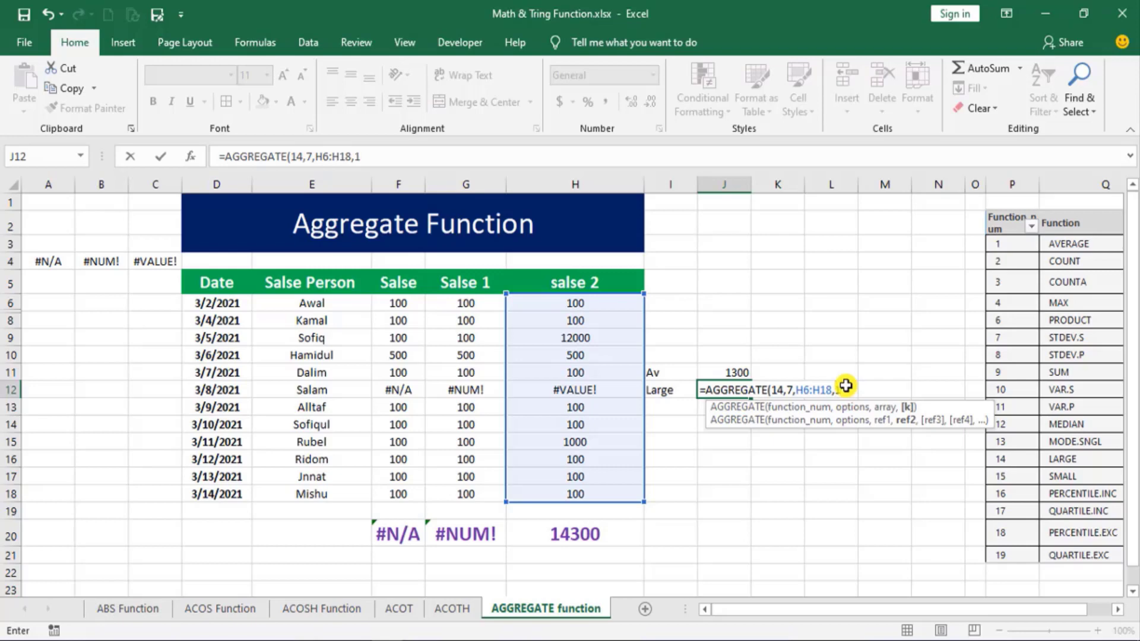
key(Return)
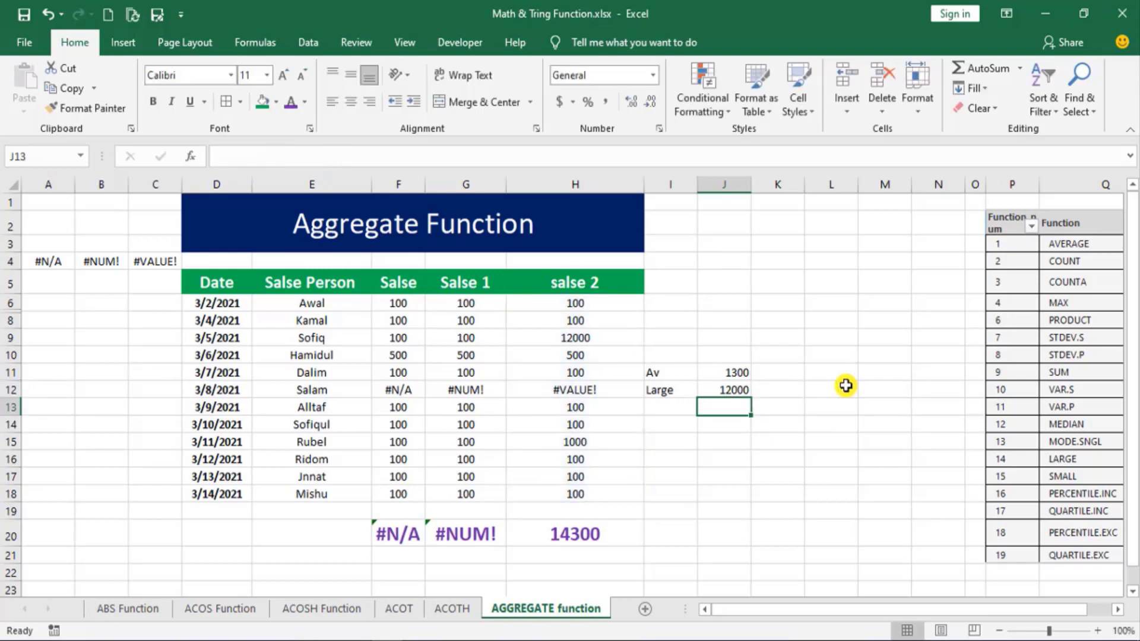
click(732, 390)
click(585, 305)
drag(586, 308, 581, 482)
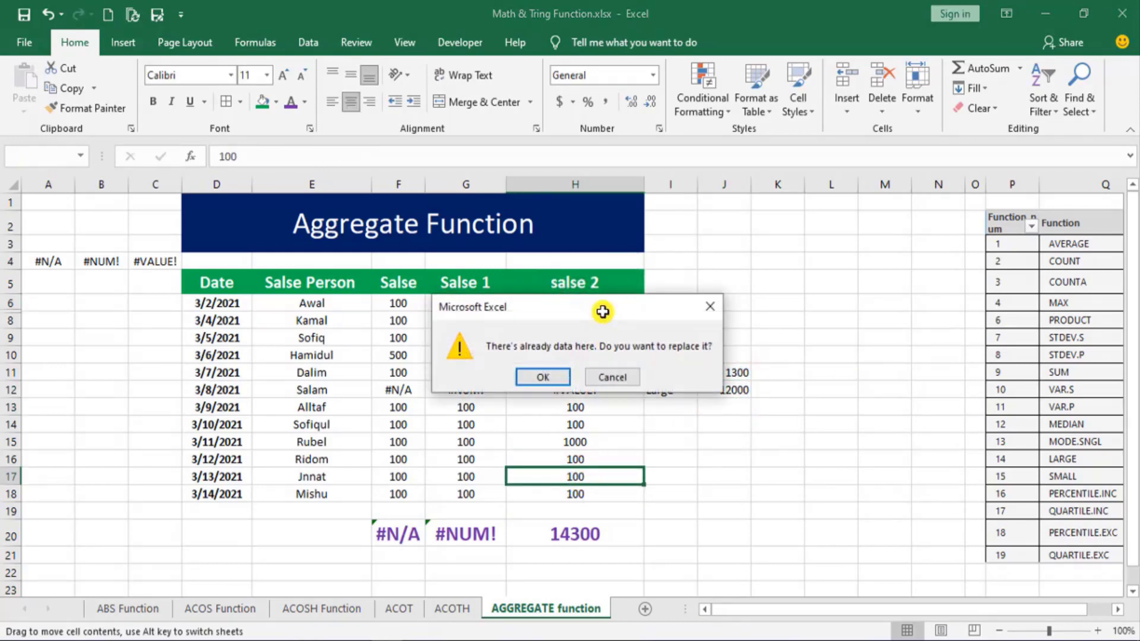
click(707, 304)
drag(588, 305, 607, 482)
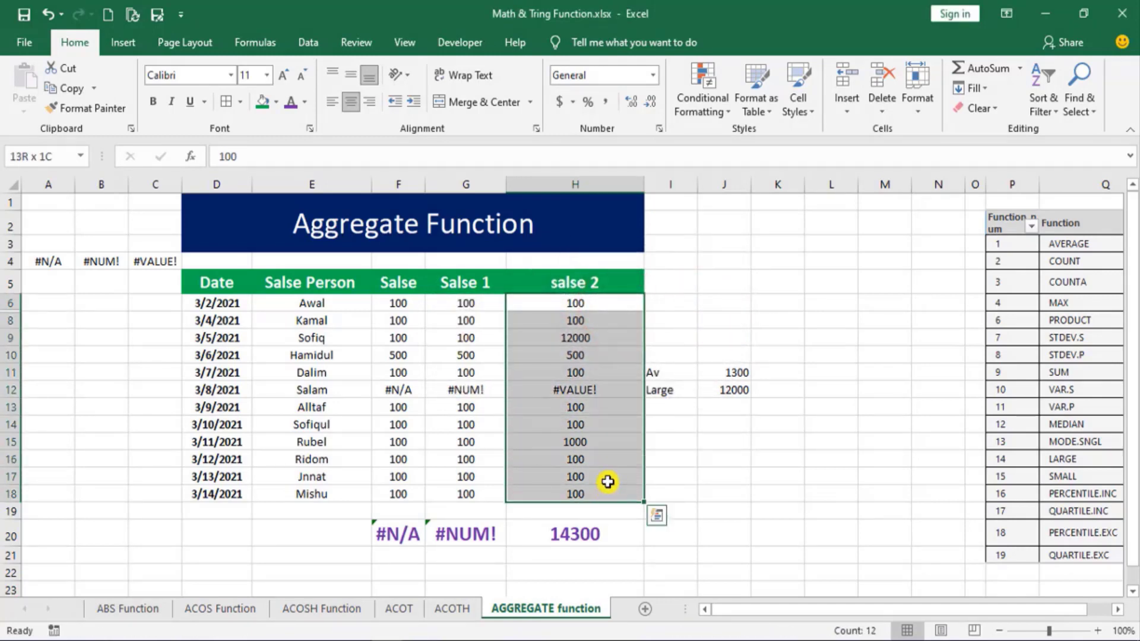
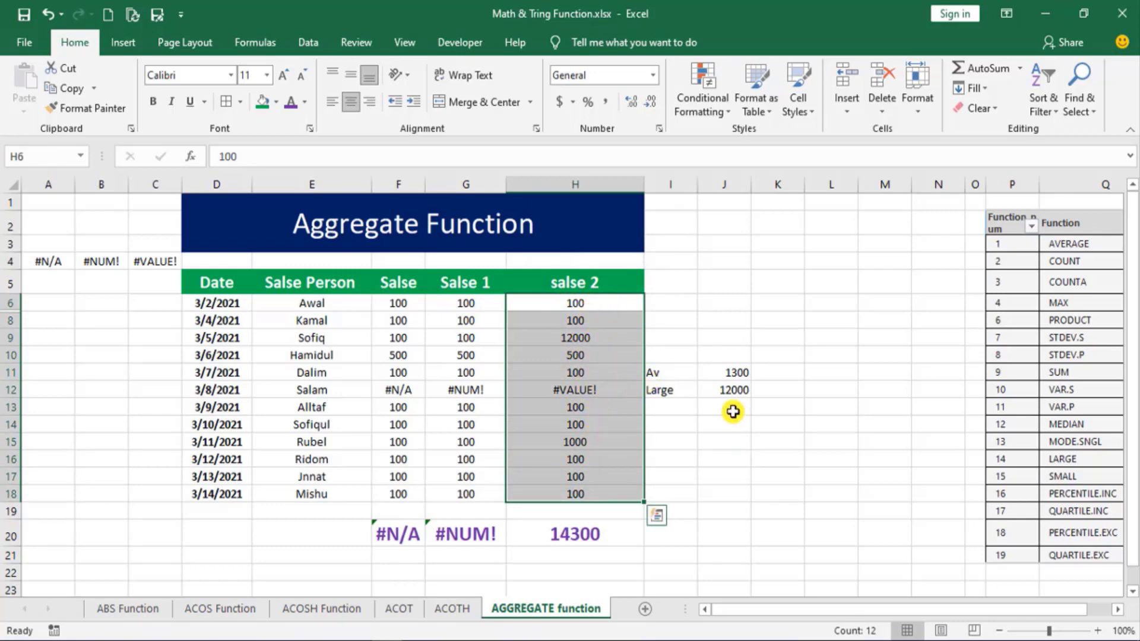
Step: Change the k argument of J12's AGGREGATE formula to 2 to get the second largest value
click(732, 392)
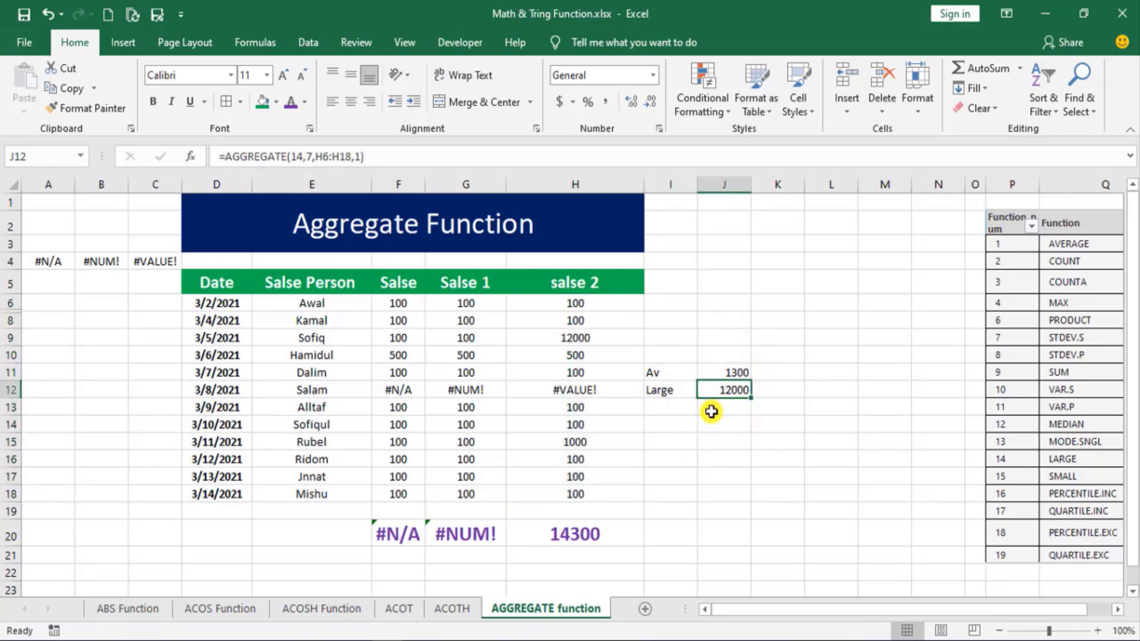
double_click(732, 390)
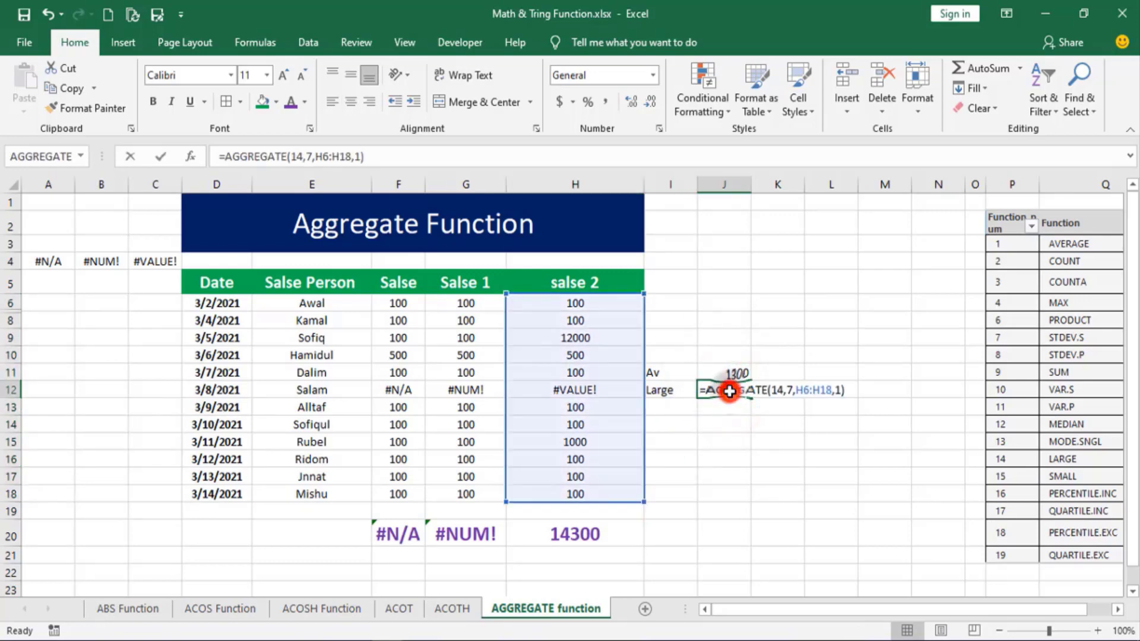
click(842, 389)
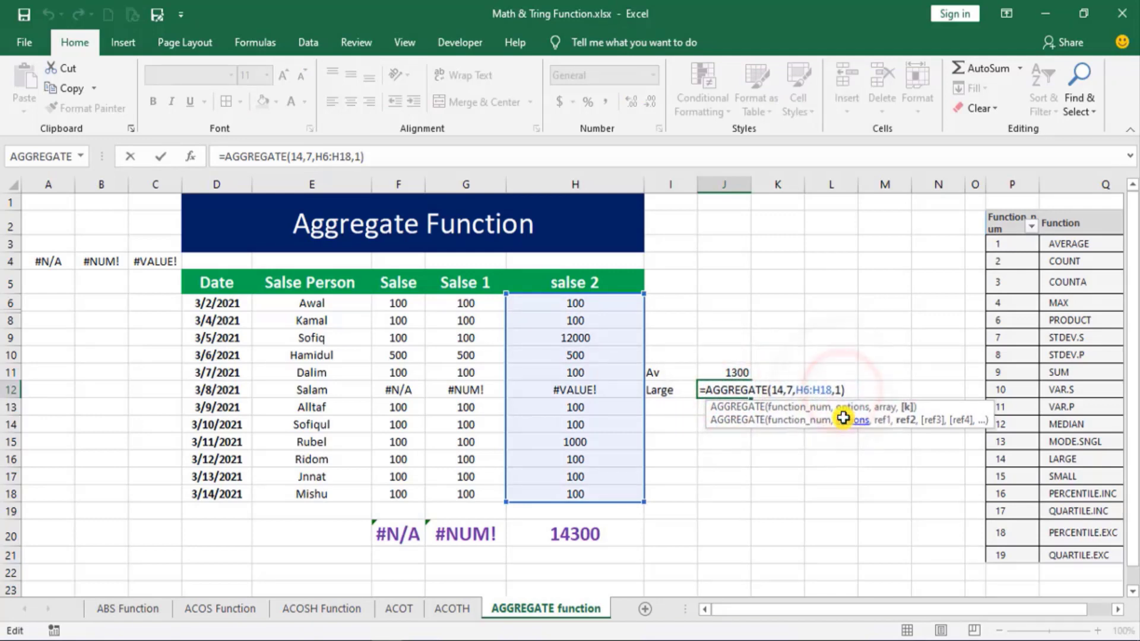
text(2)
key(Return)
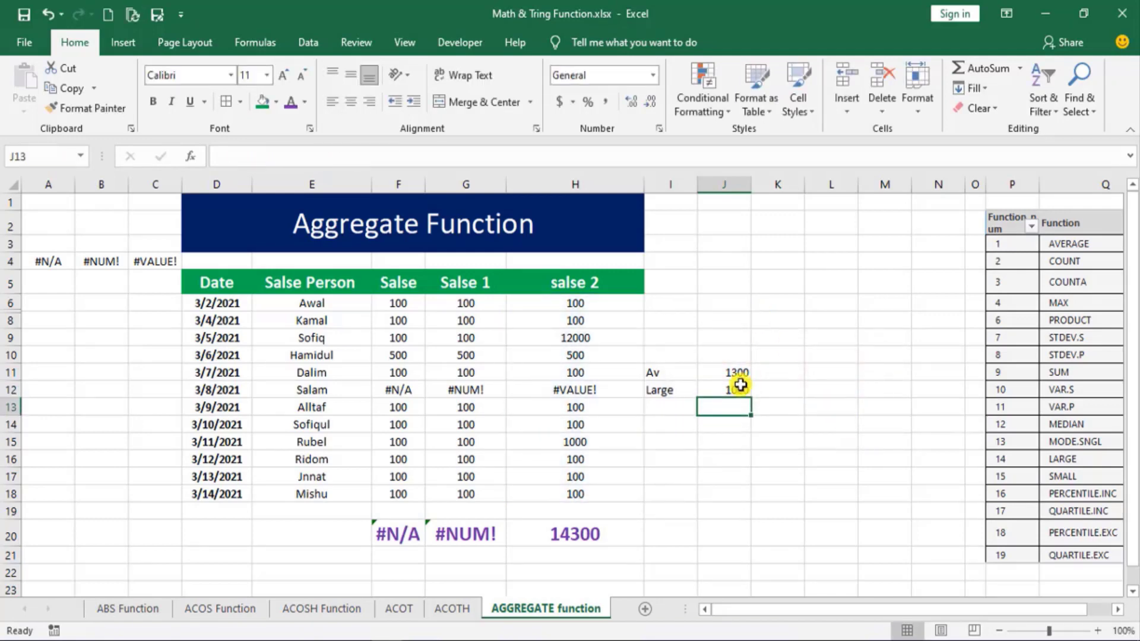
click(740, 387)
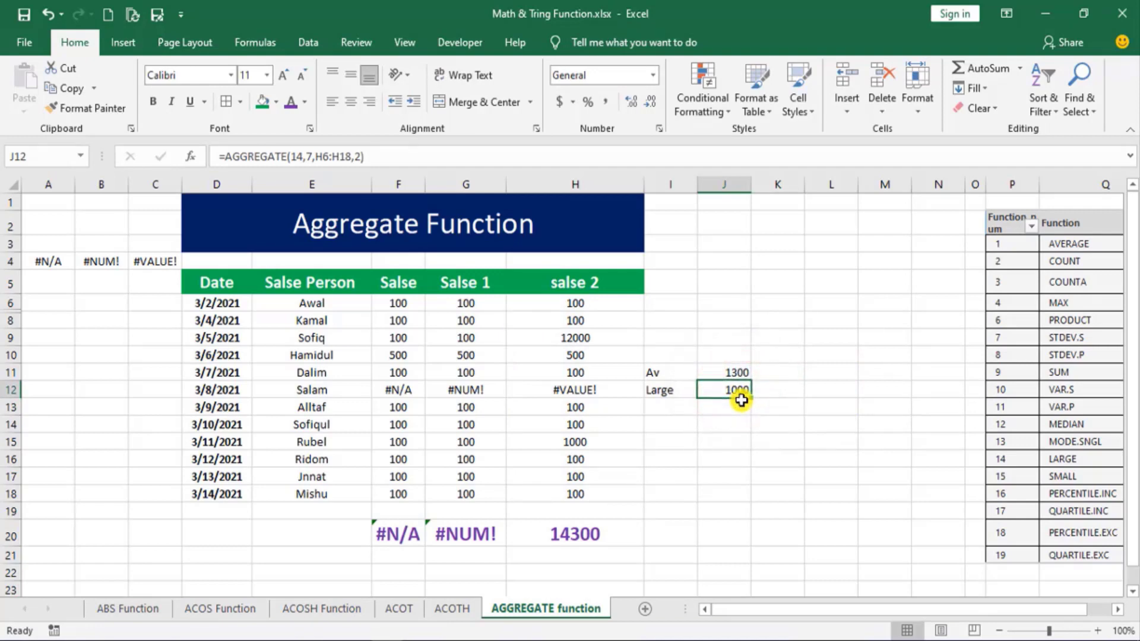
Step: Change the salse 2 value in H17 to 300
click(573, 443)
click(573, 477)
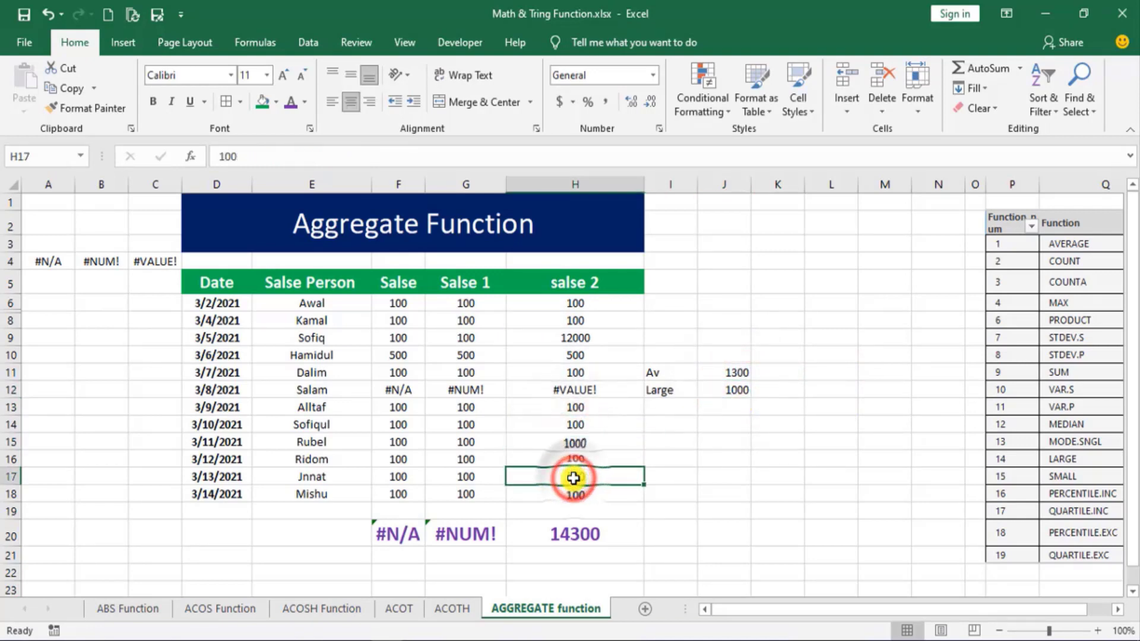
text(300)
key(Return)
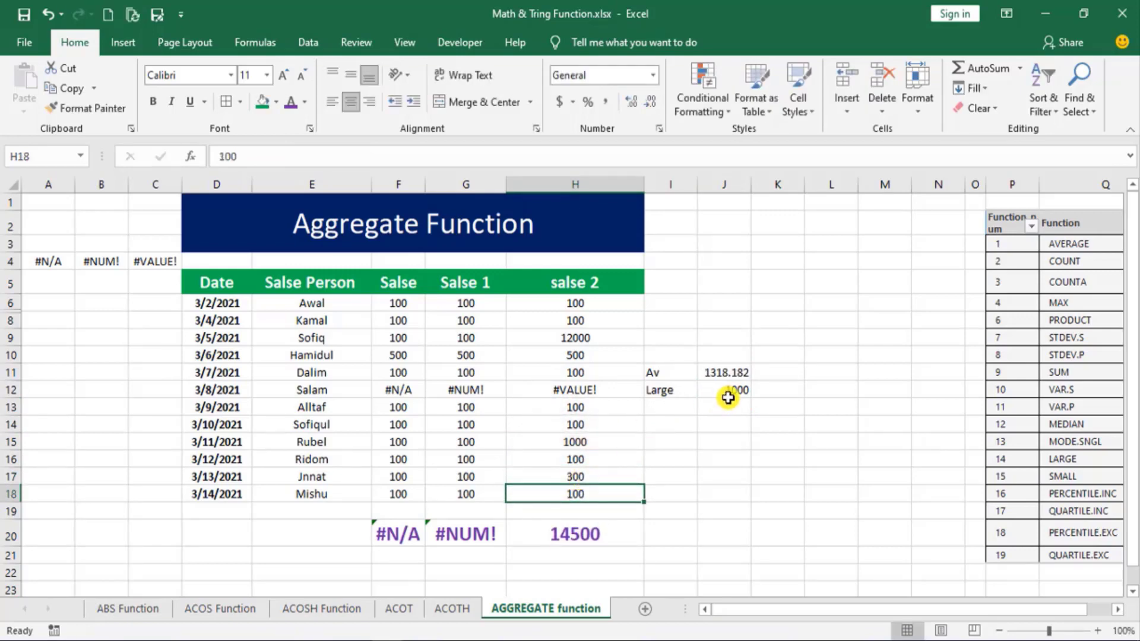
Step: Set J12's AGGREGATE k to 3 to return the third largest value
click(731, 391)
double_click(732, 392)
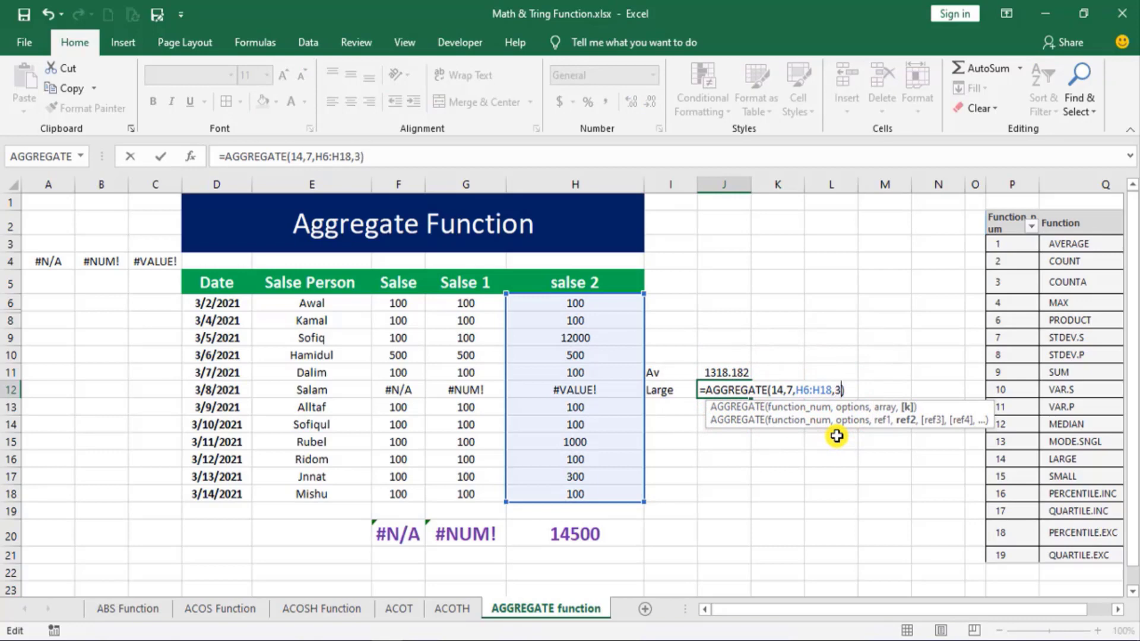
key(Return)
click(736, 392)
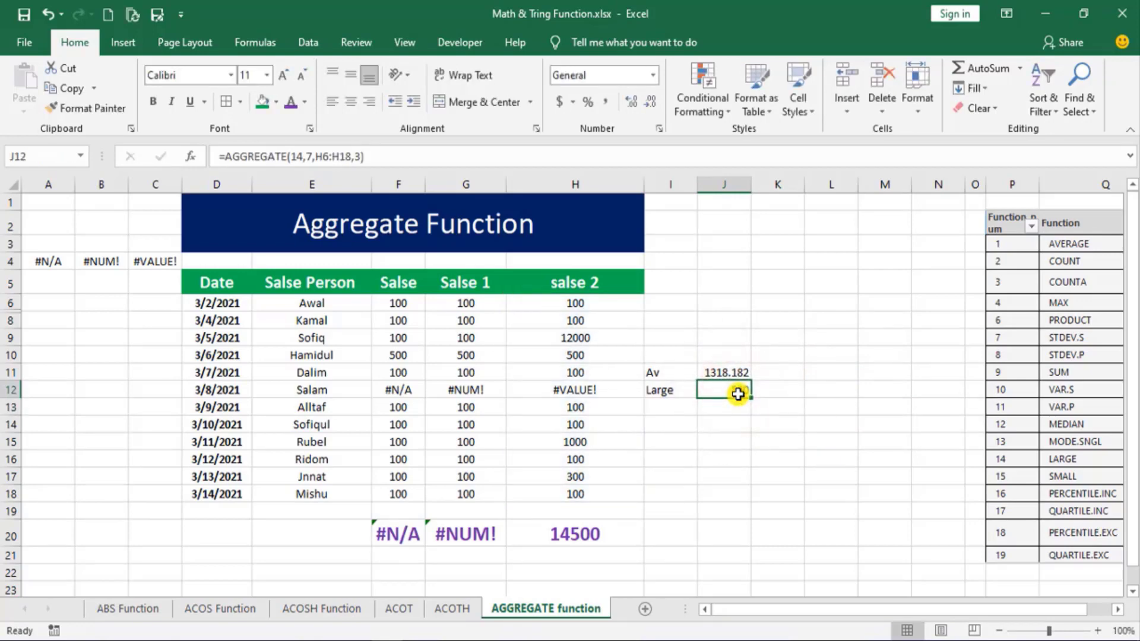
click(594, 355)
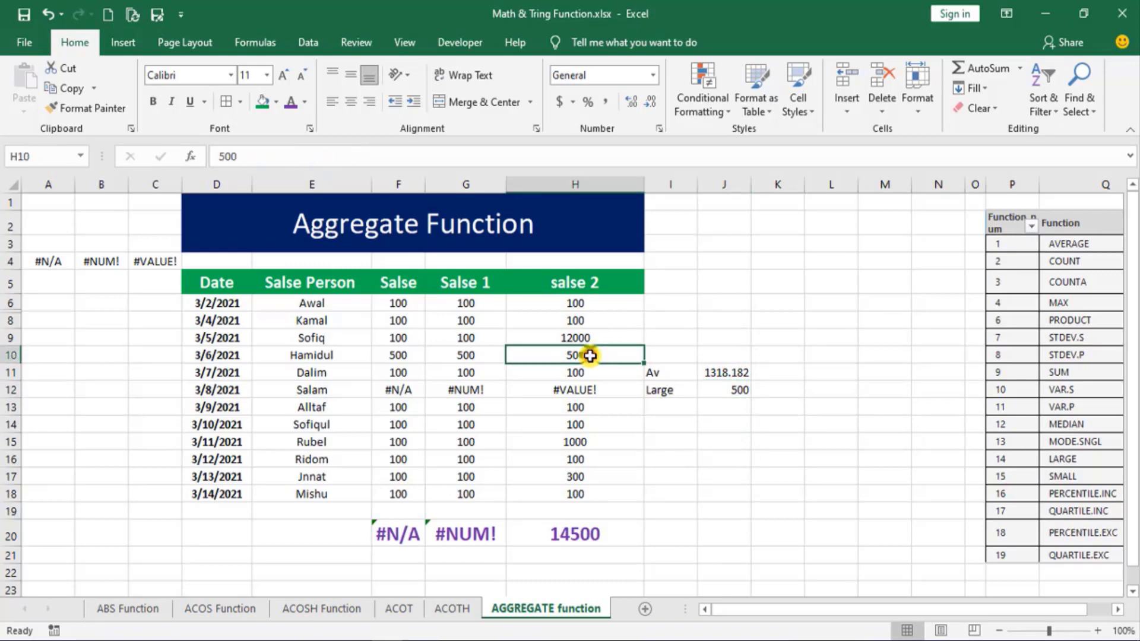
Step: Set k back to 1 so J12 returns the largest value, 12000
click(718, 400)
click(720, 392)
double_click(720, 391)
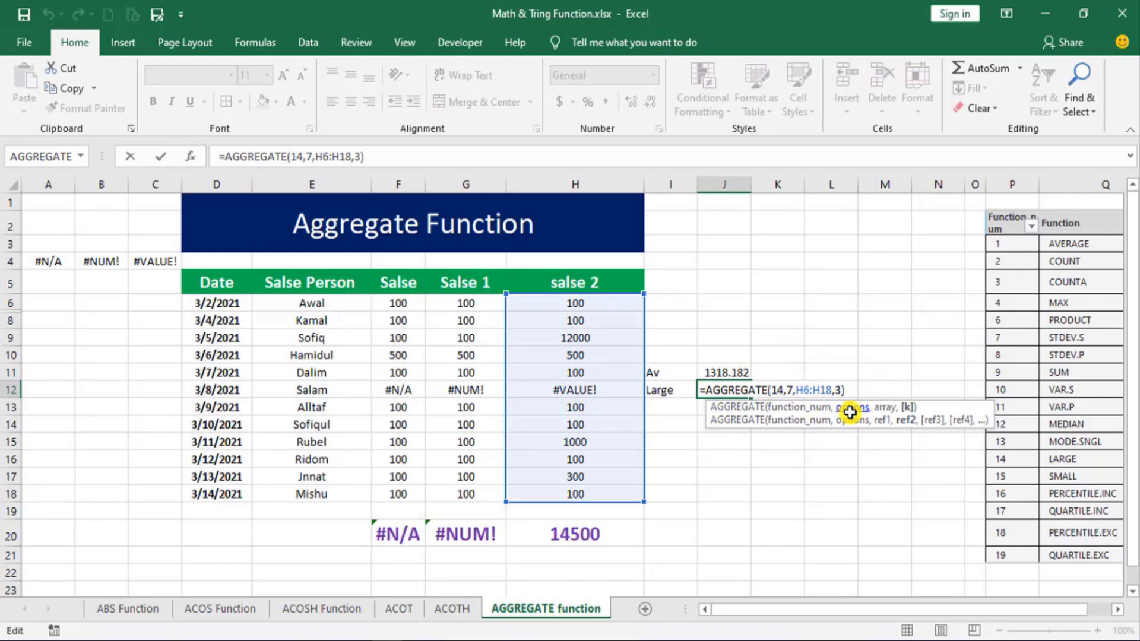
key(BackSpace)
text(1)
key(Return)
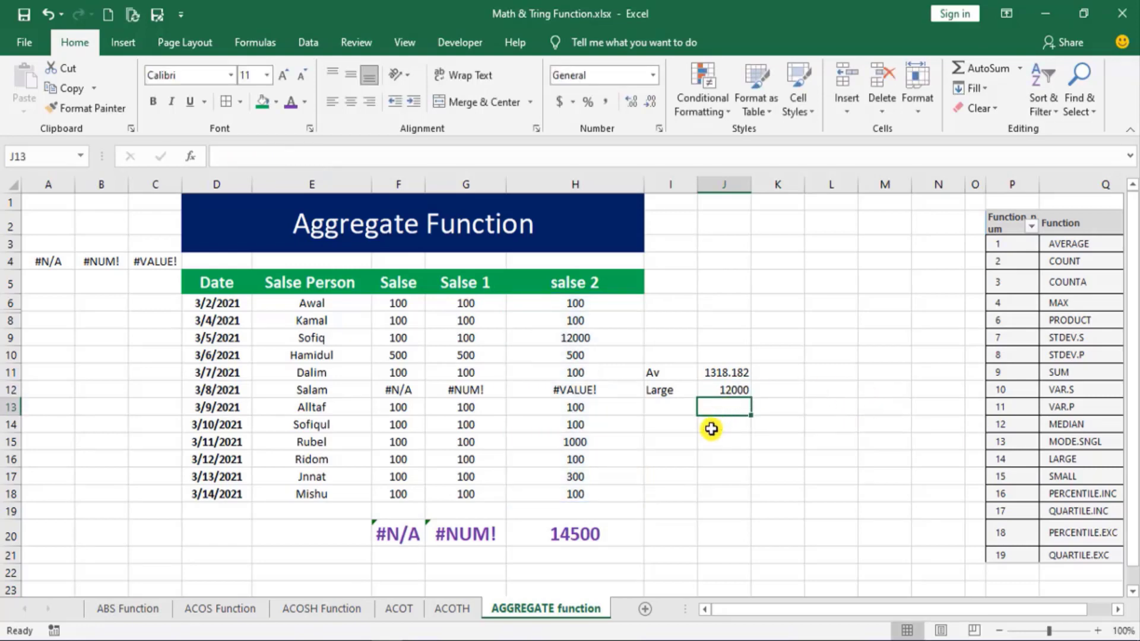
Step: Label I13 'Small' and start an AGGREGATE formula in J13 with function number 15 (SMALL)
click(667, 407)
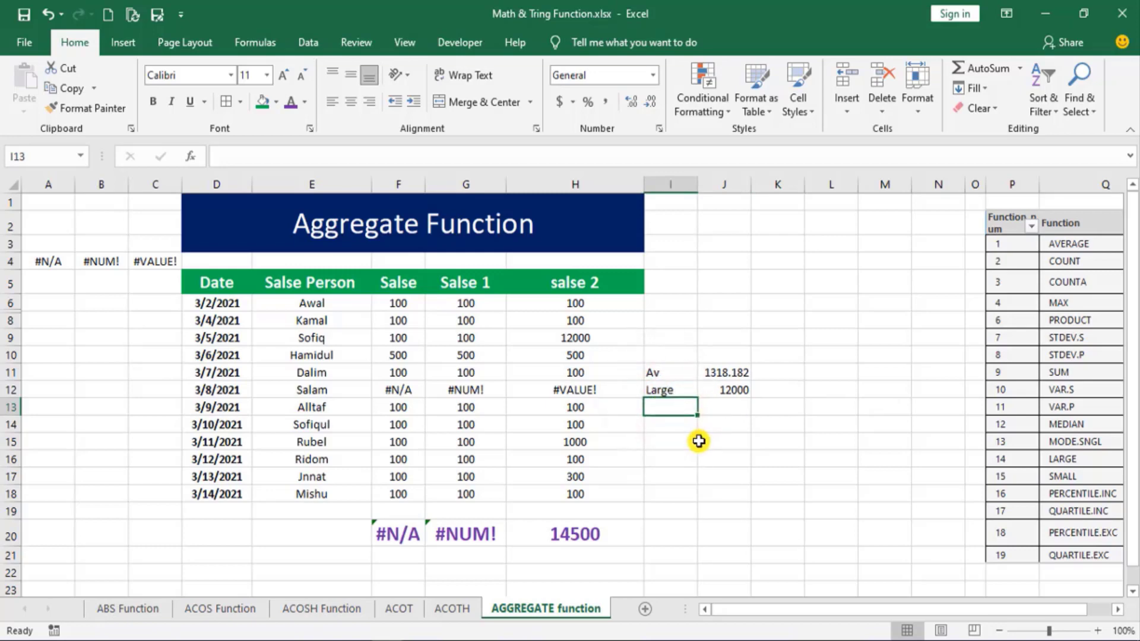
text(S)
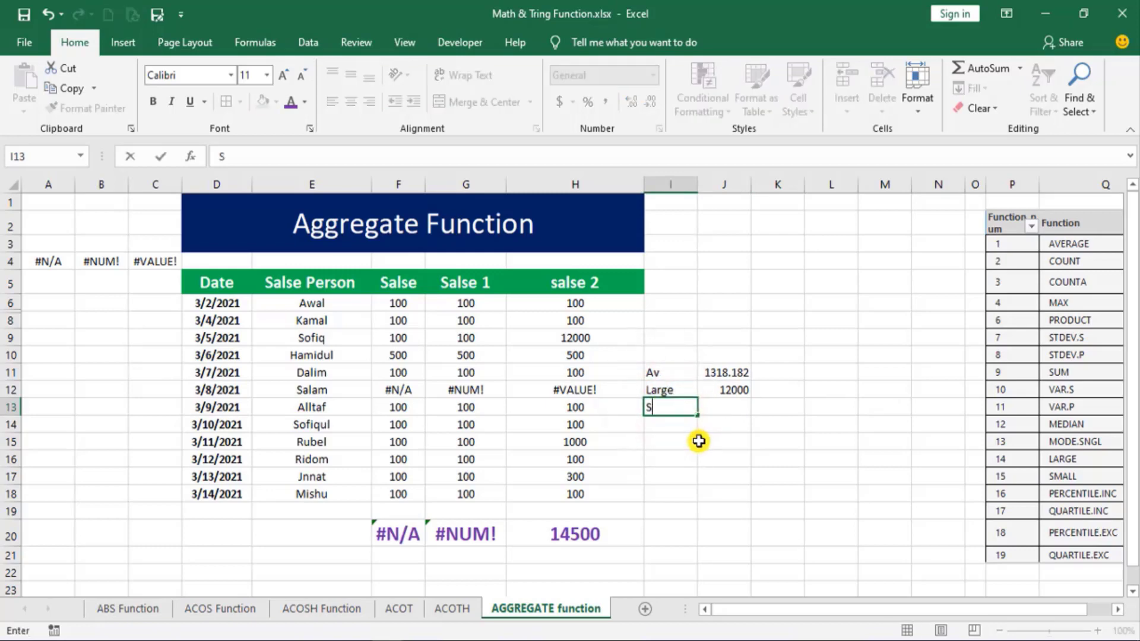
text(mall)
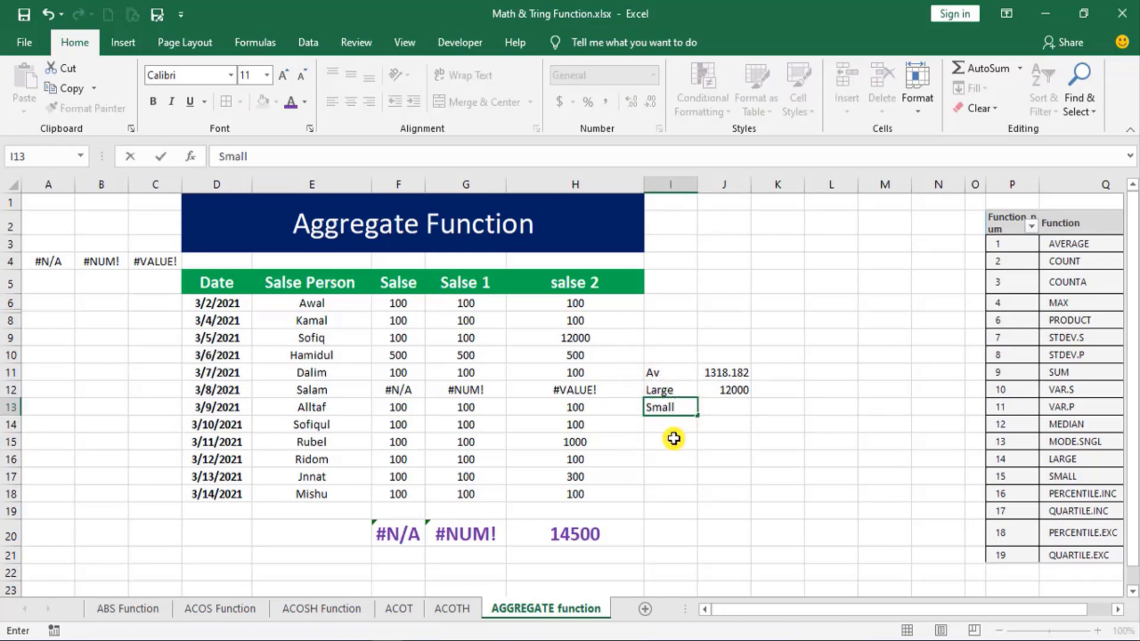
click(703, 414)
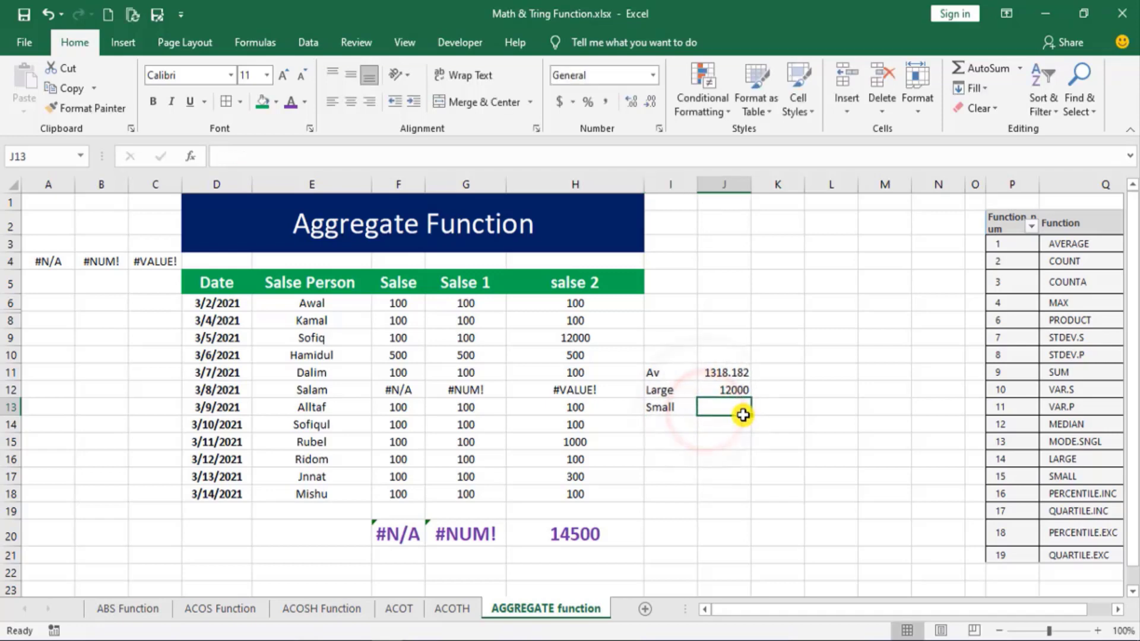
text(=a)
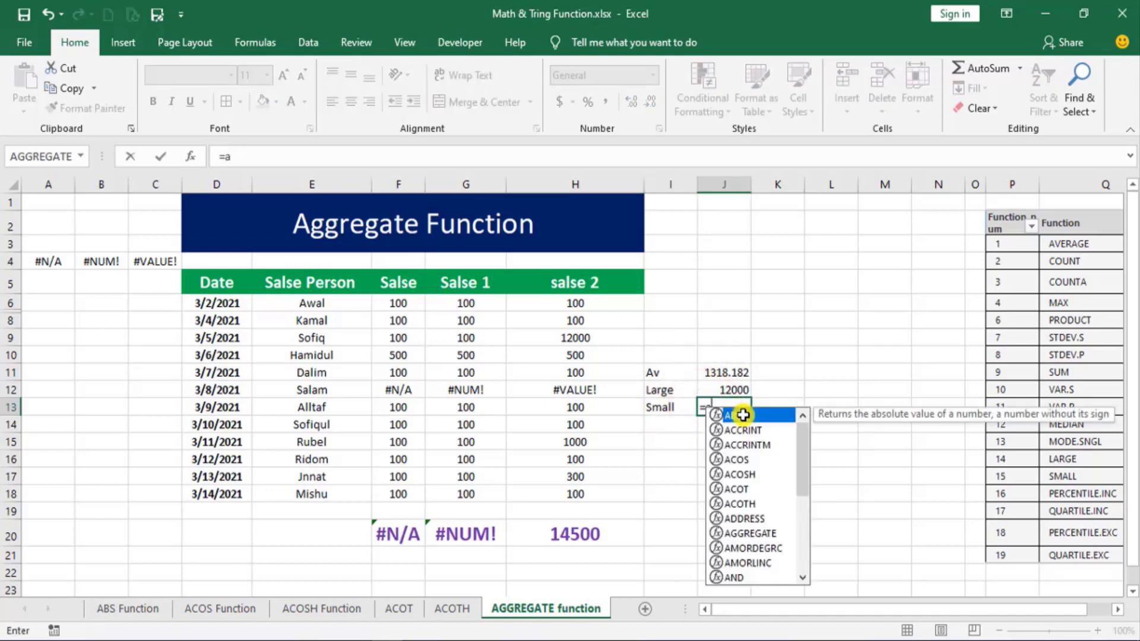
text(gg)
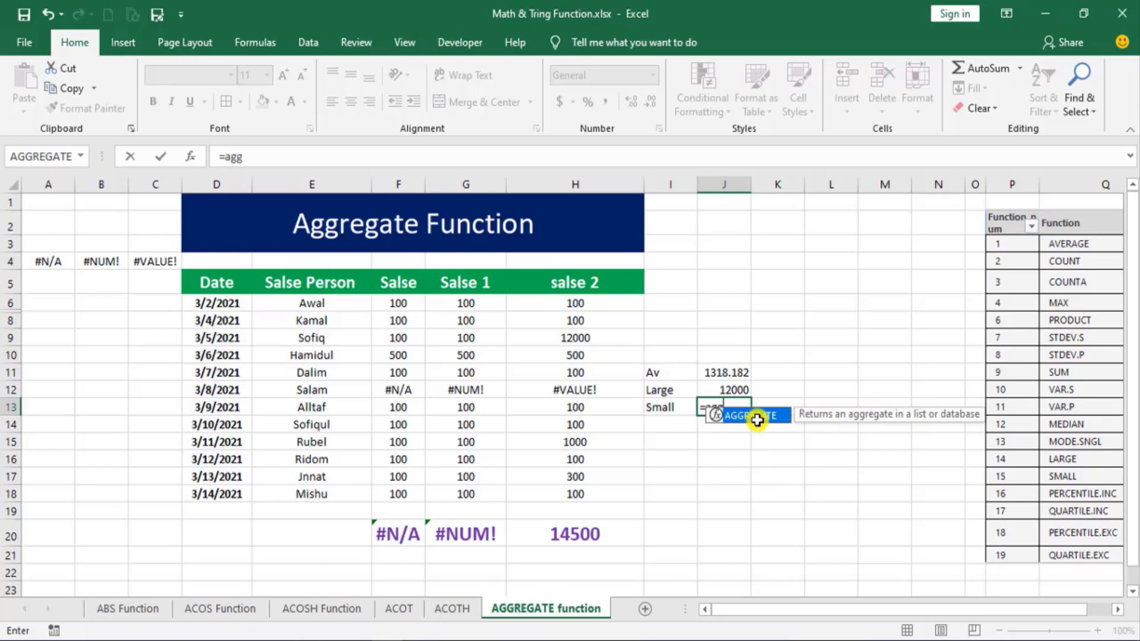
double_click(761, 414)
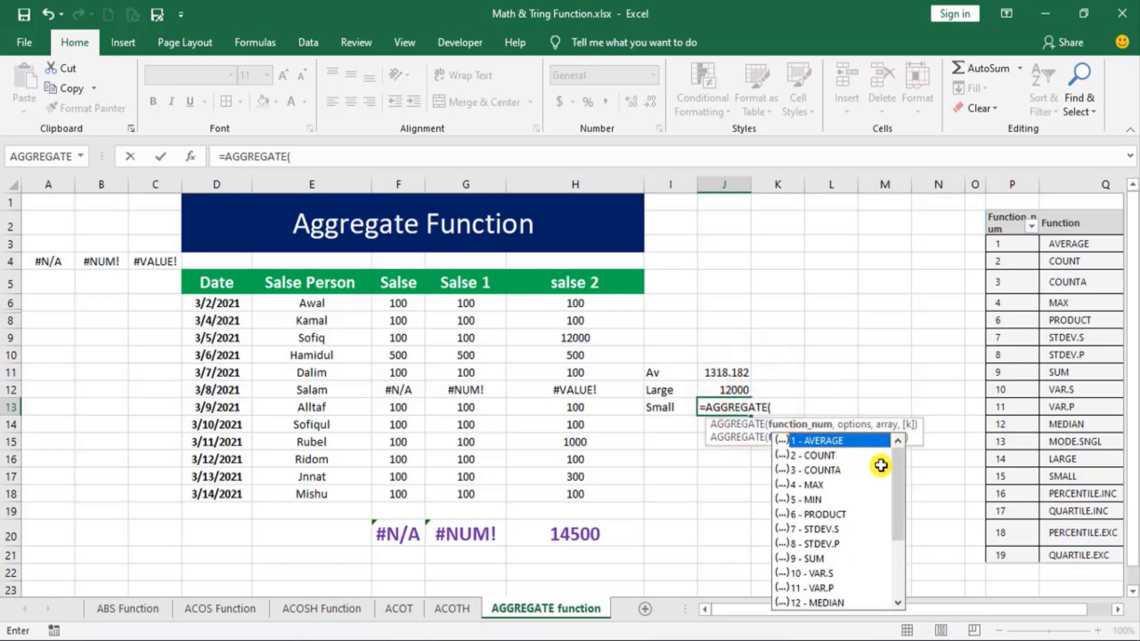
drag(898, 462, 904, 529)
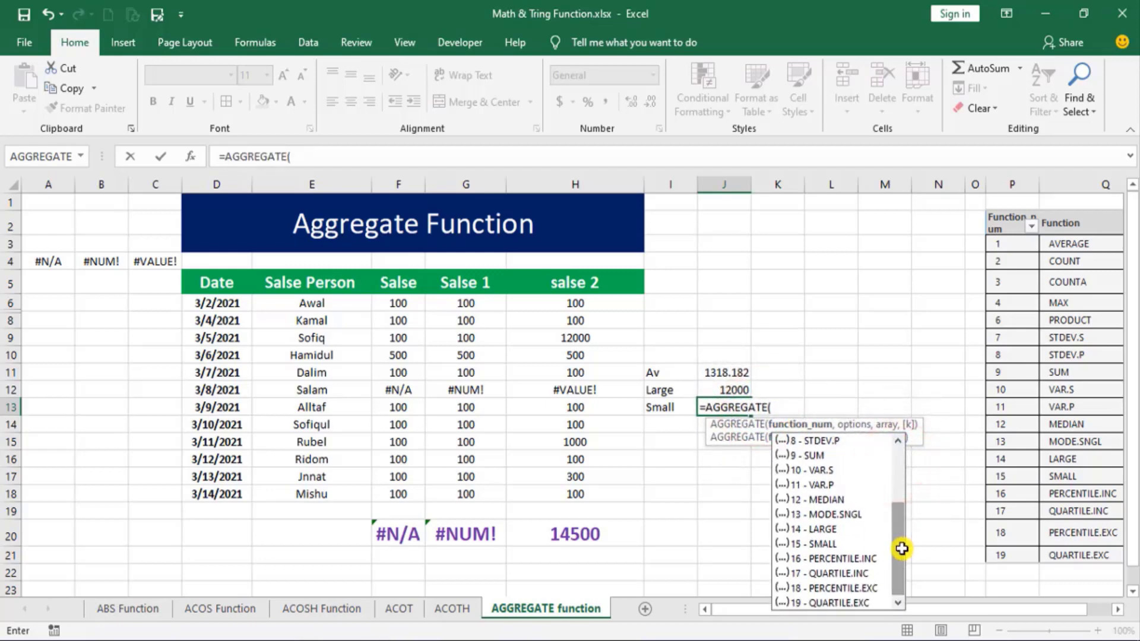
click(796, 543)
double_click(796, 543)
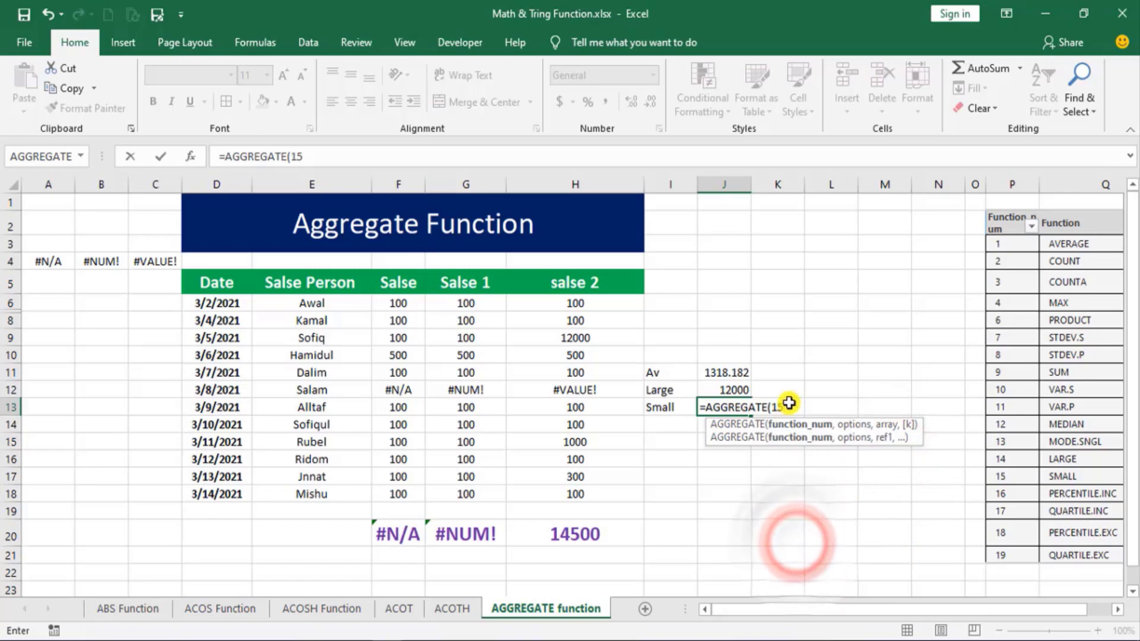
Step: Finish the formula with option 7 to ignore errors, range H6:H18 and k 1
text(,)
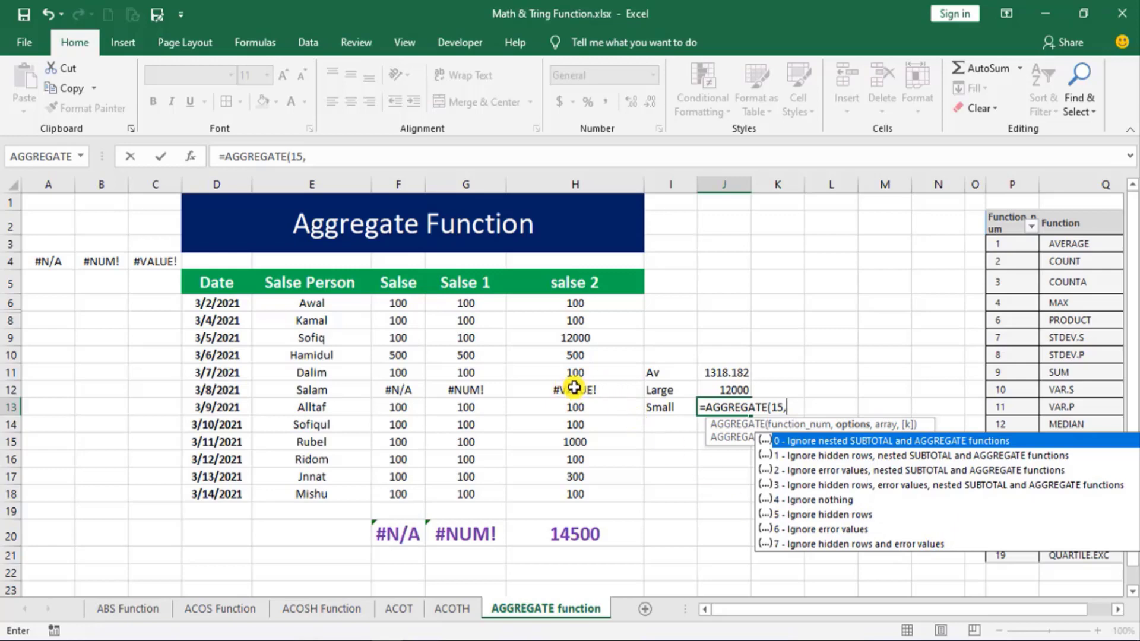
click(805, 542)
double_click(805, 542)
text(,)
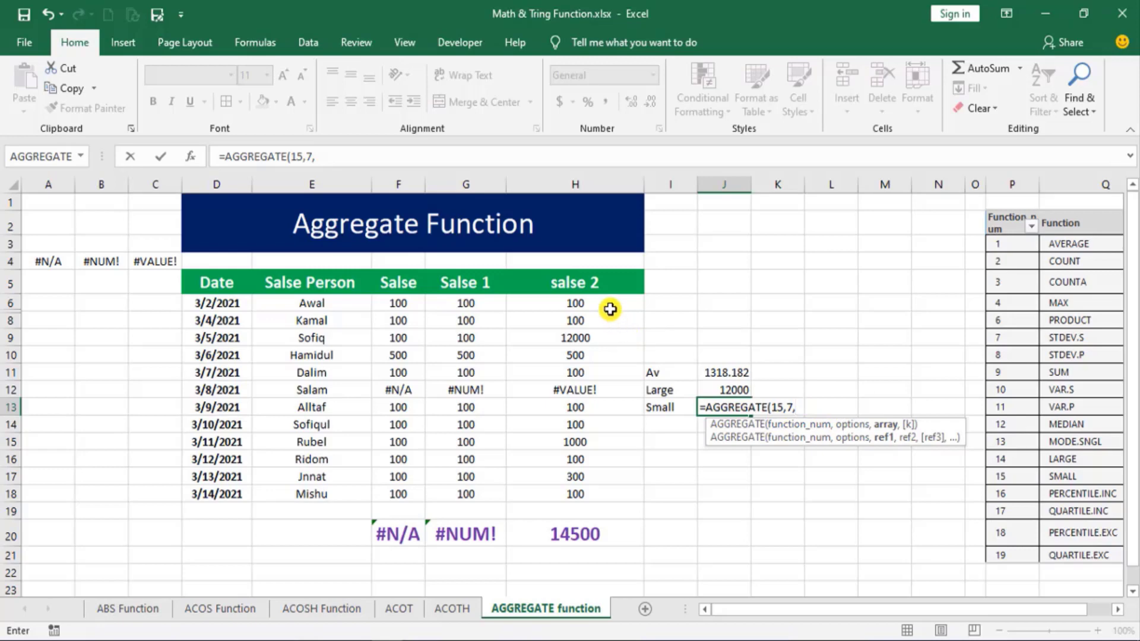
drag(612, 304, 606, 492)
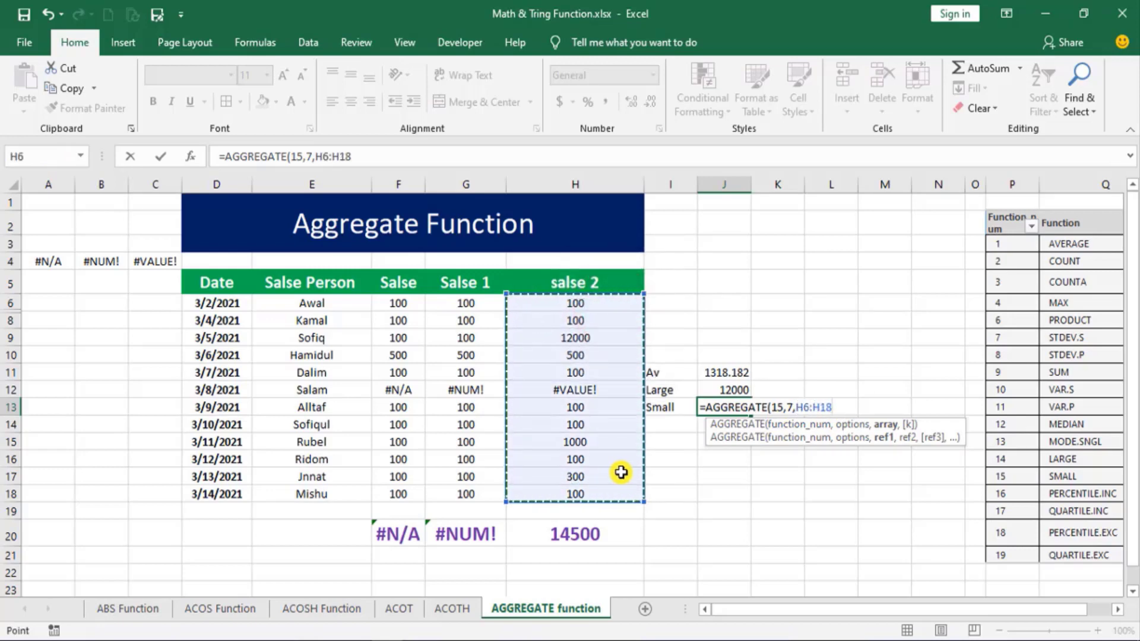
text(,1)
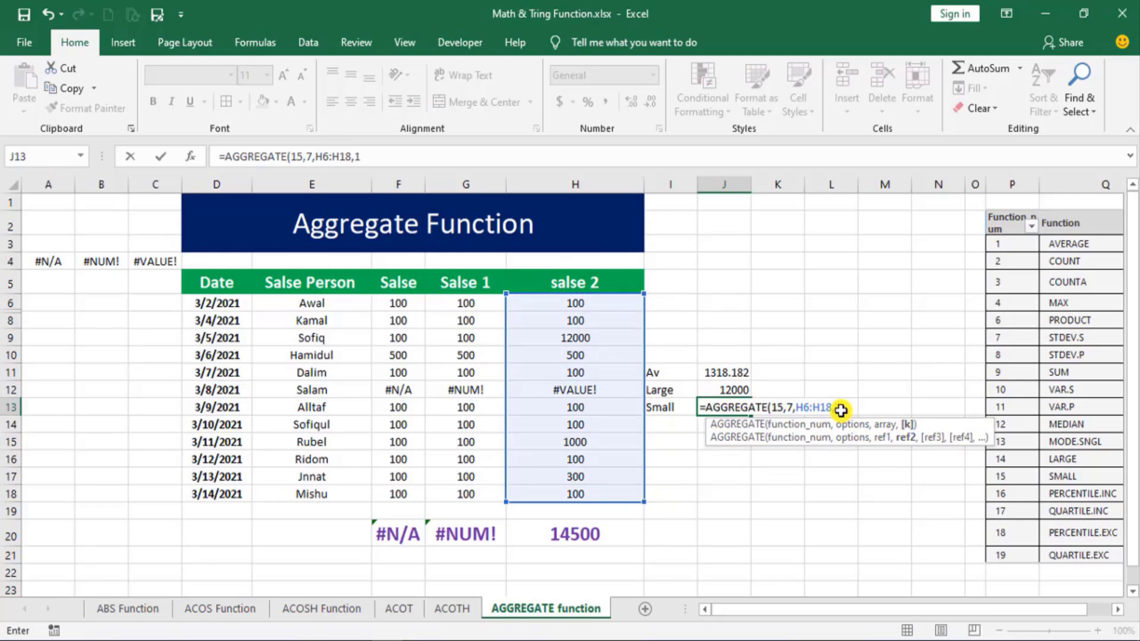
key(Return)
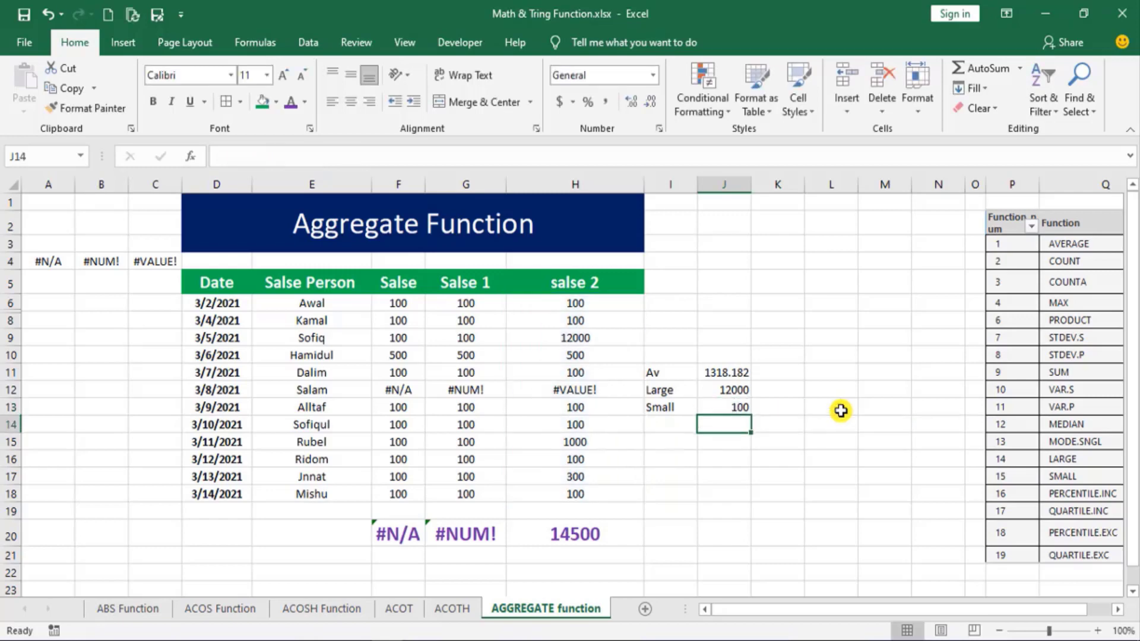
Step: Change H18 to 50 and confirm J13's Small result updates to 50
click(747, 407)
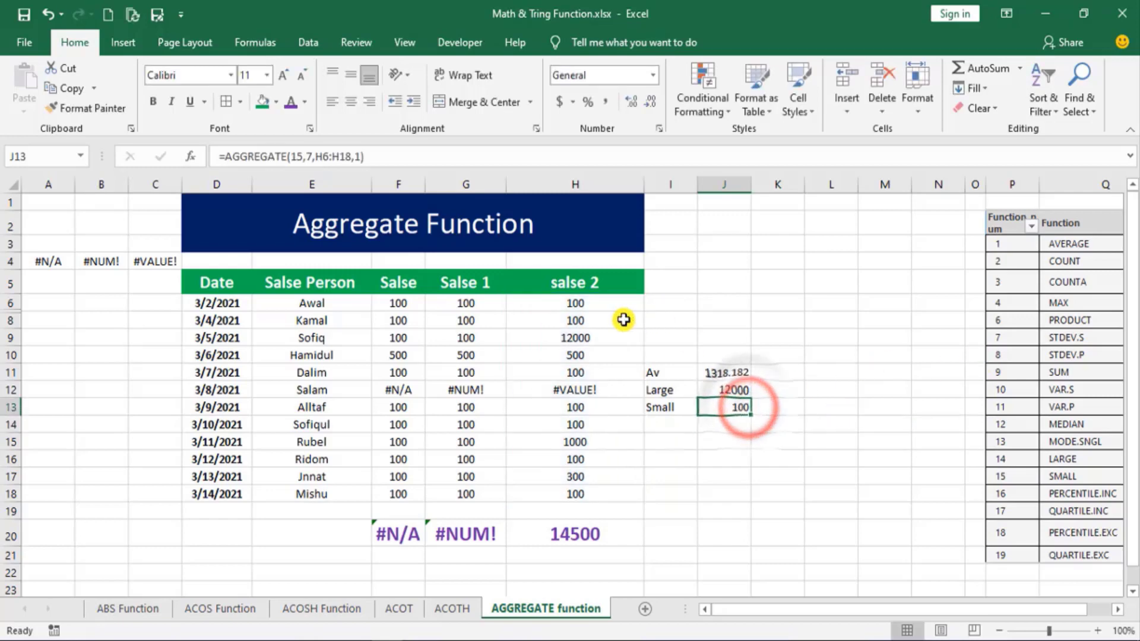
click(581, 497)
text(50)
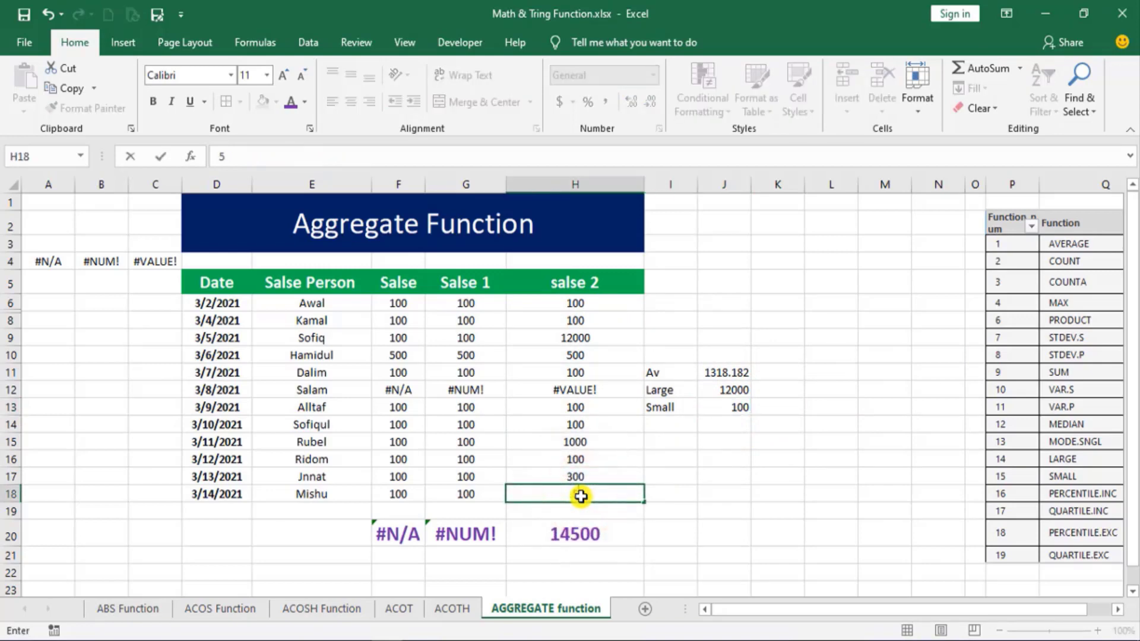
key(Return)
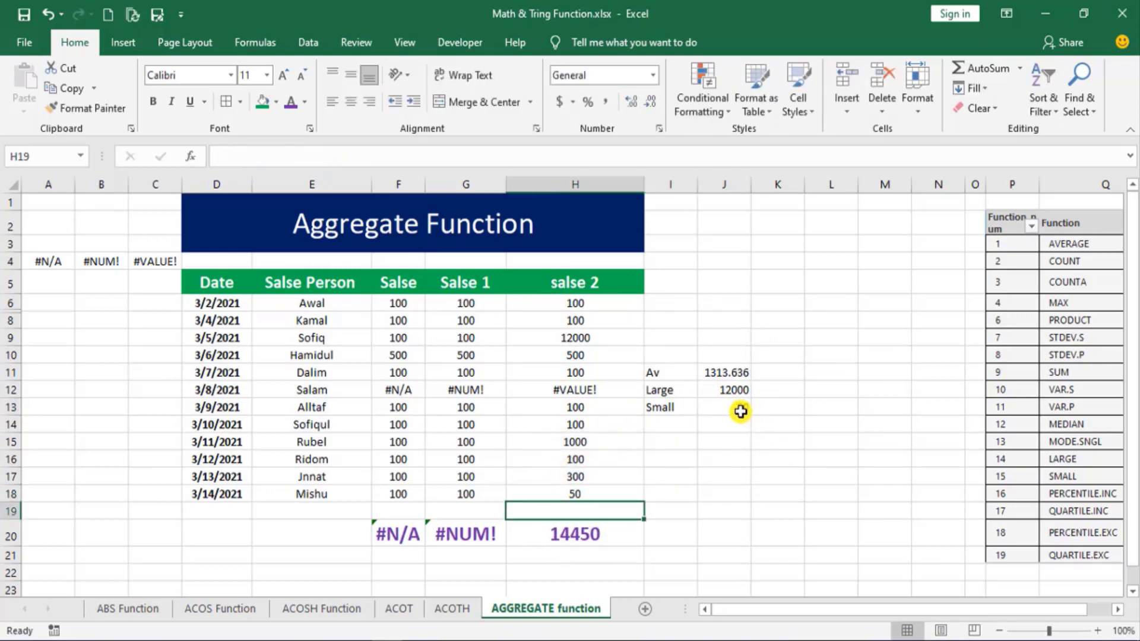
click(738, 410)
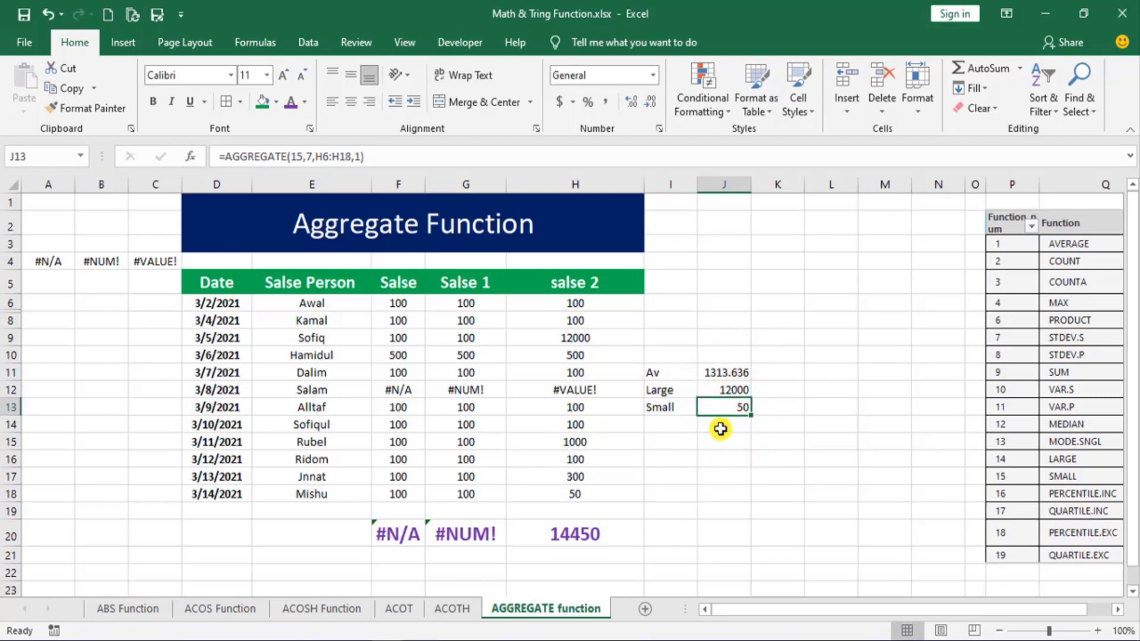
Step: Start an AGGREGATE formula in J14, then dismiss the function number suggestions
click(722, 432)
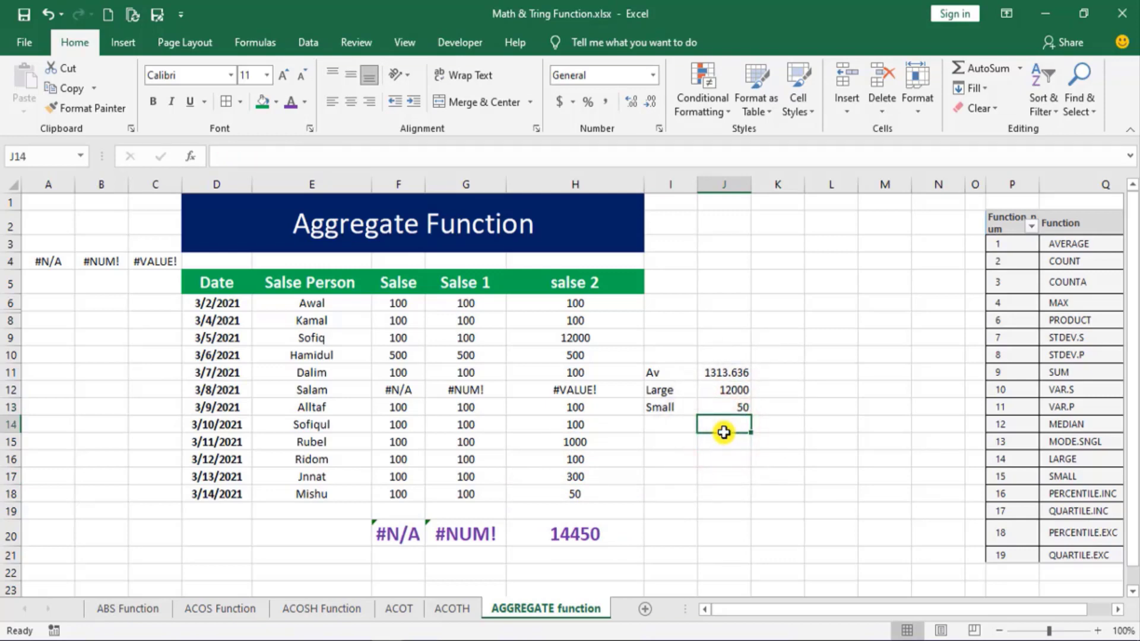
text(=ag)
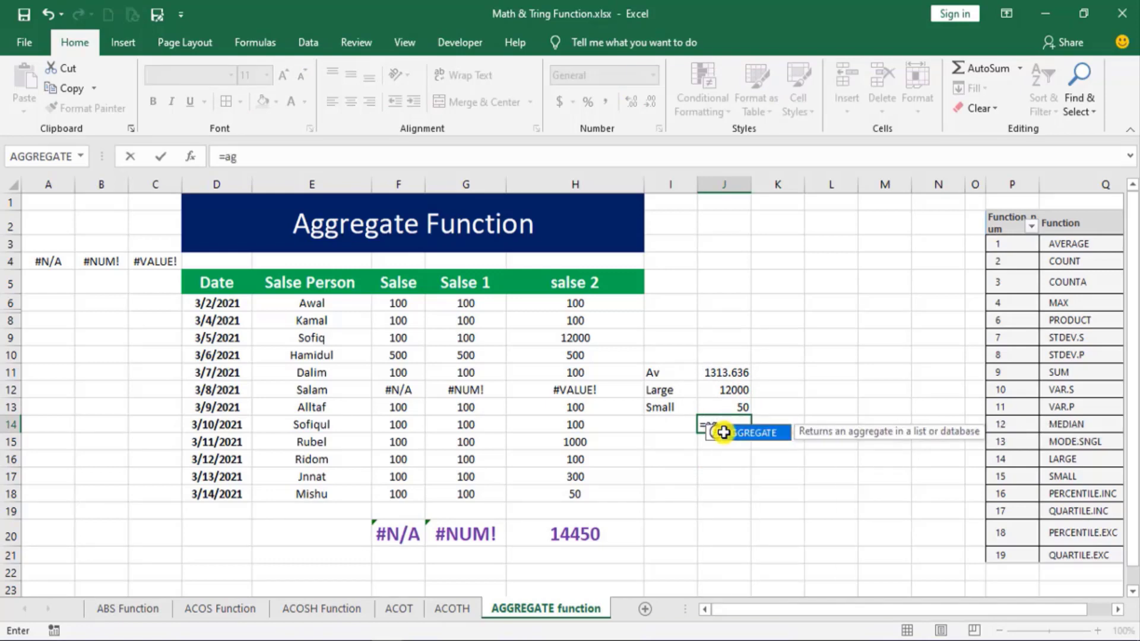
double_click(724, 432)
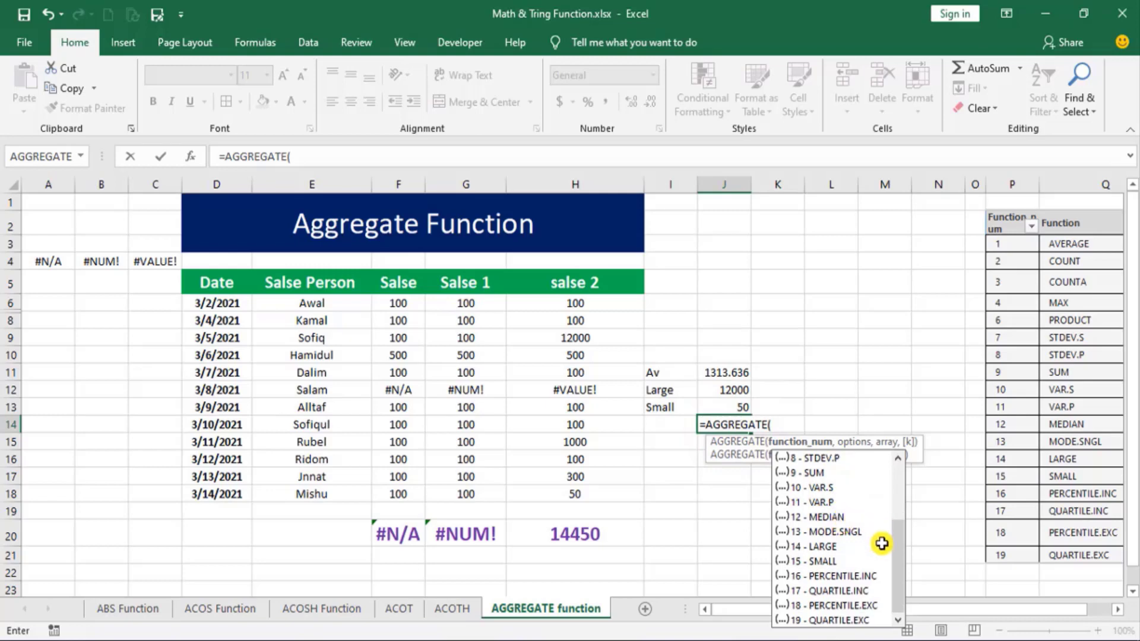
mouse_move(901, 550)
mouse_down()
mouse_move(904, 466)
mouse_move(905, 583)
mouse_up()
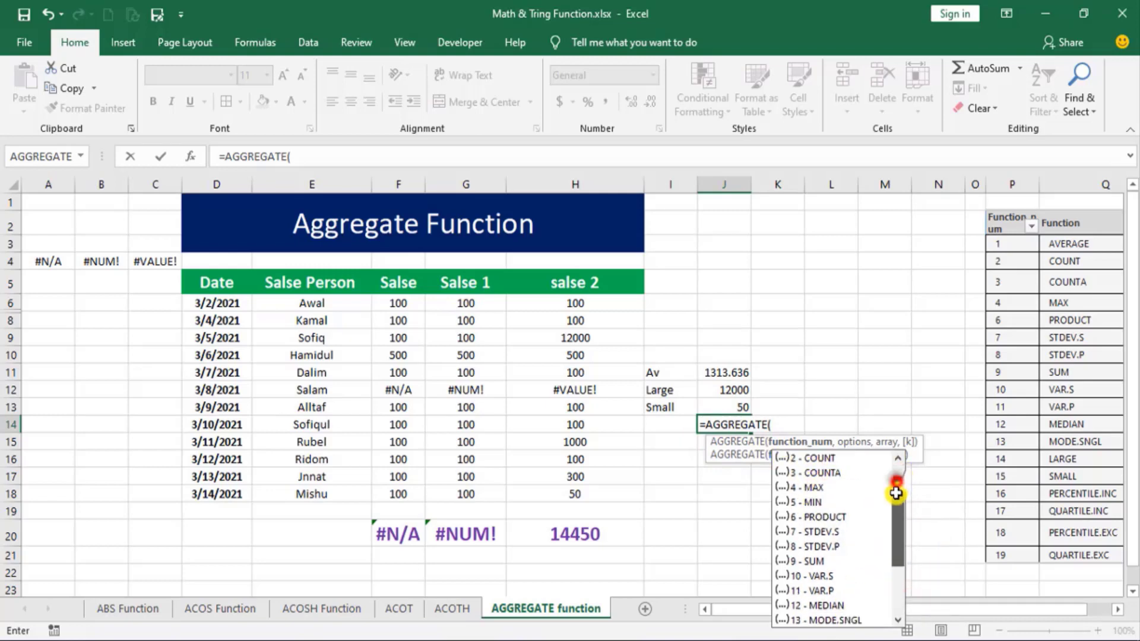
click(886, 321)
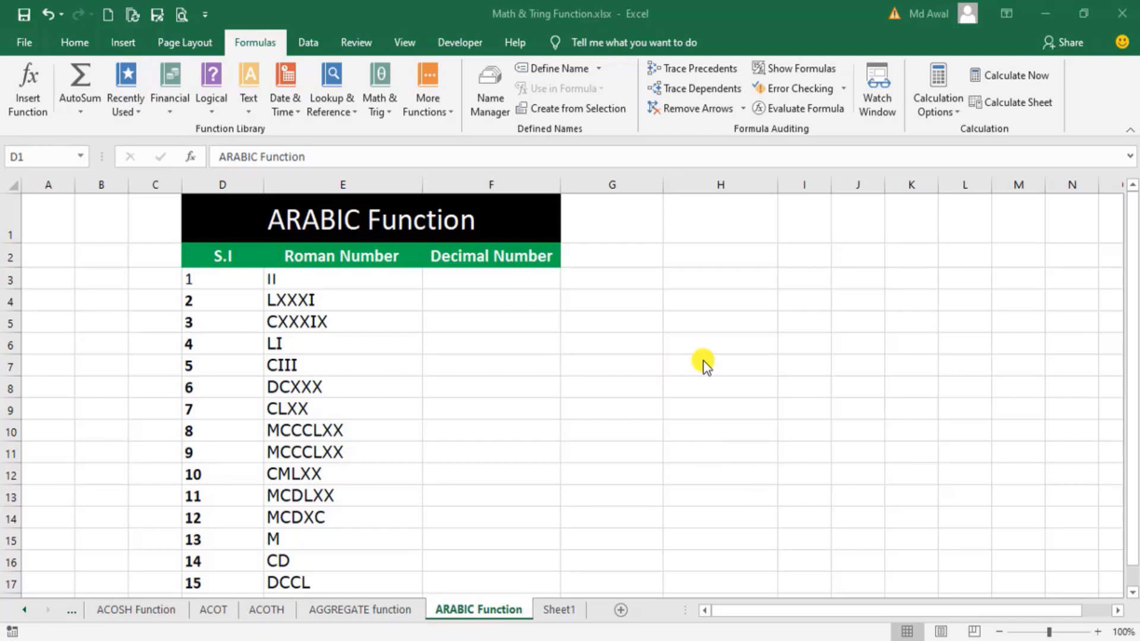
click(321, 222)
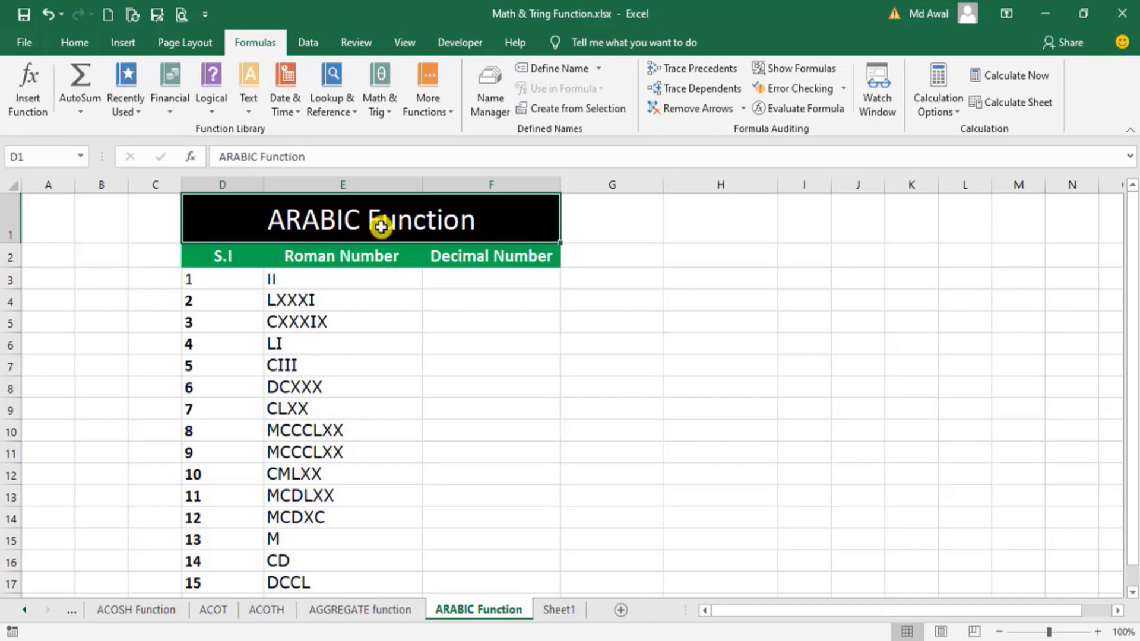
click(379, 222)
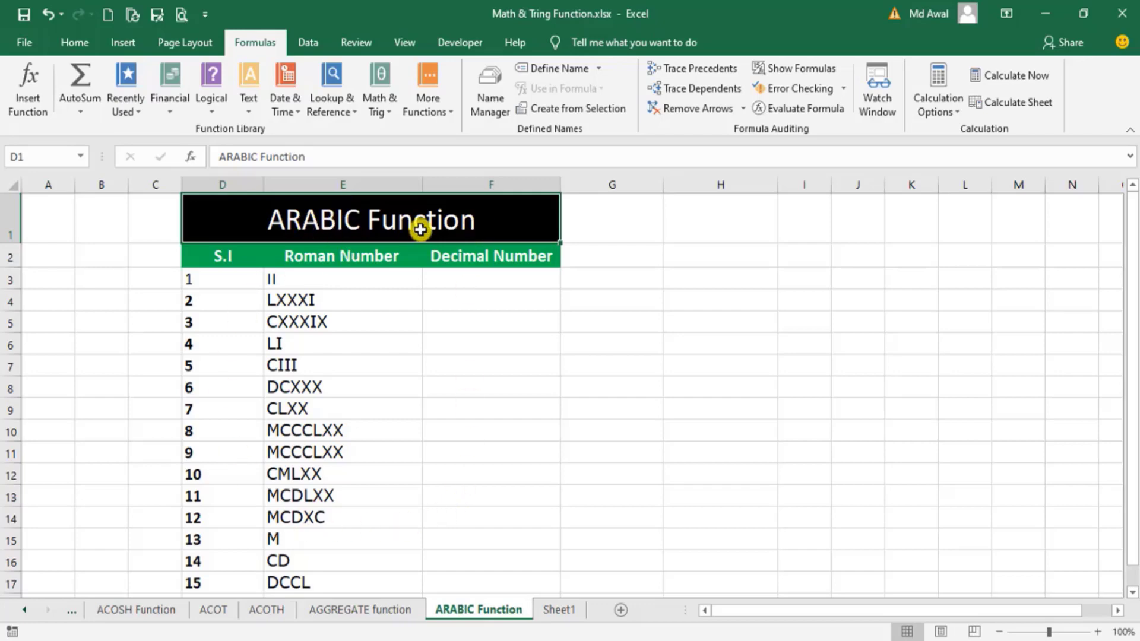
click(321, 219)
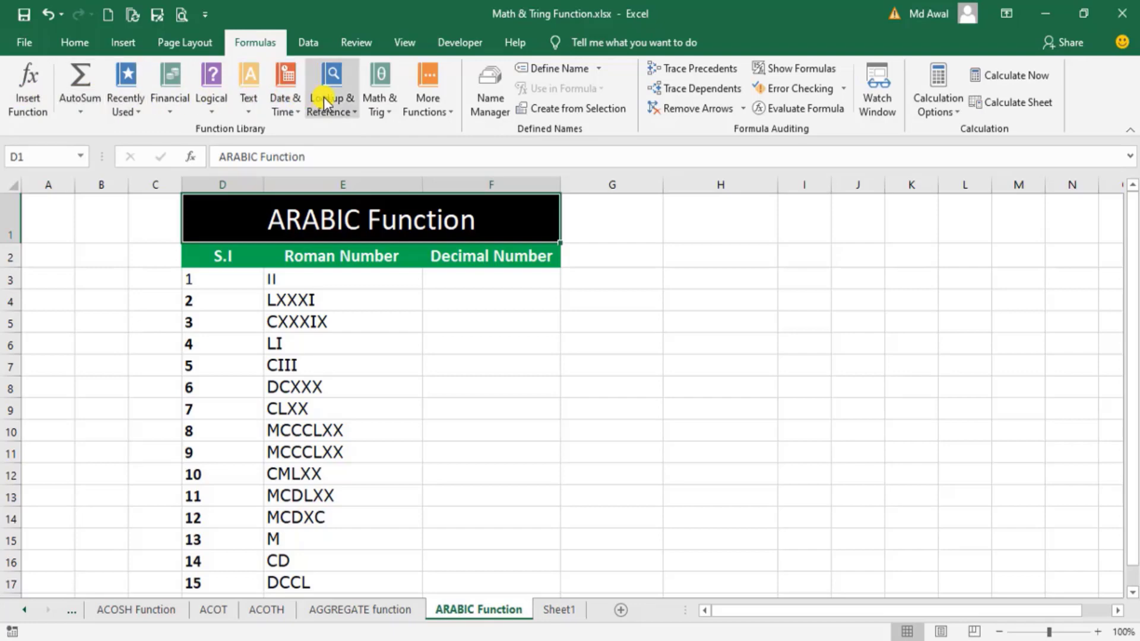
click(393, 111)
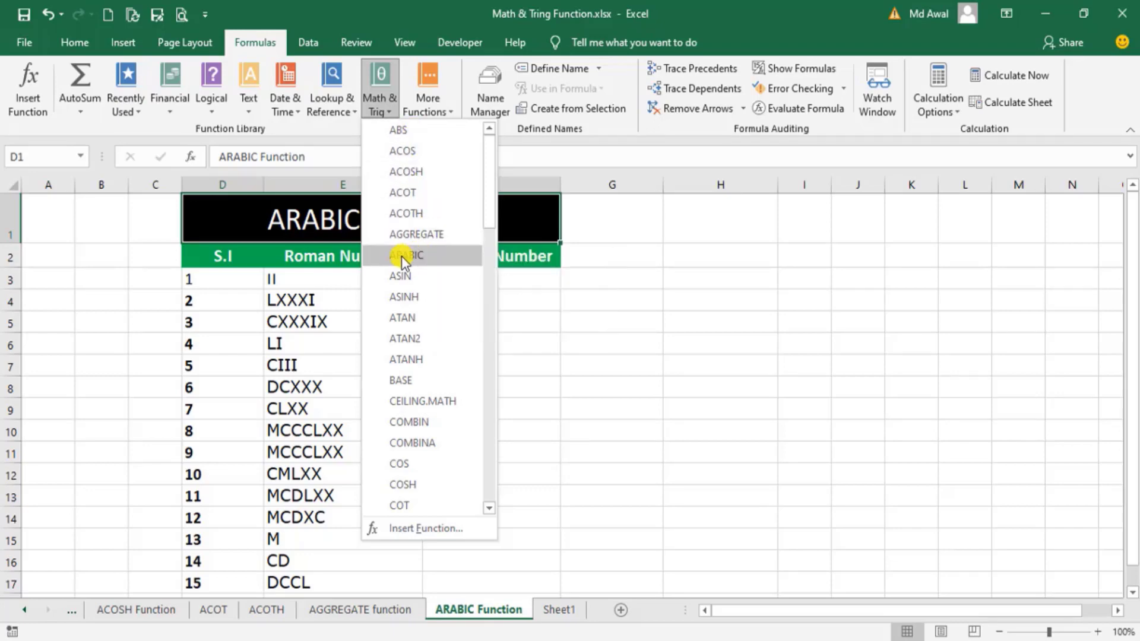
mouse_move(437, 256)
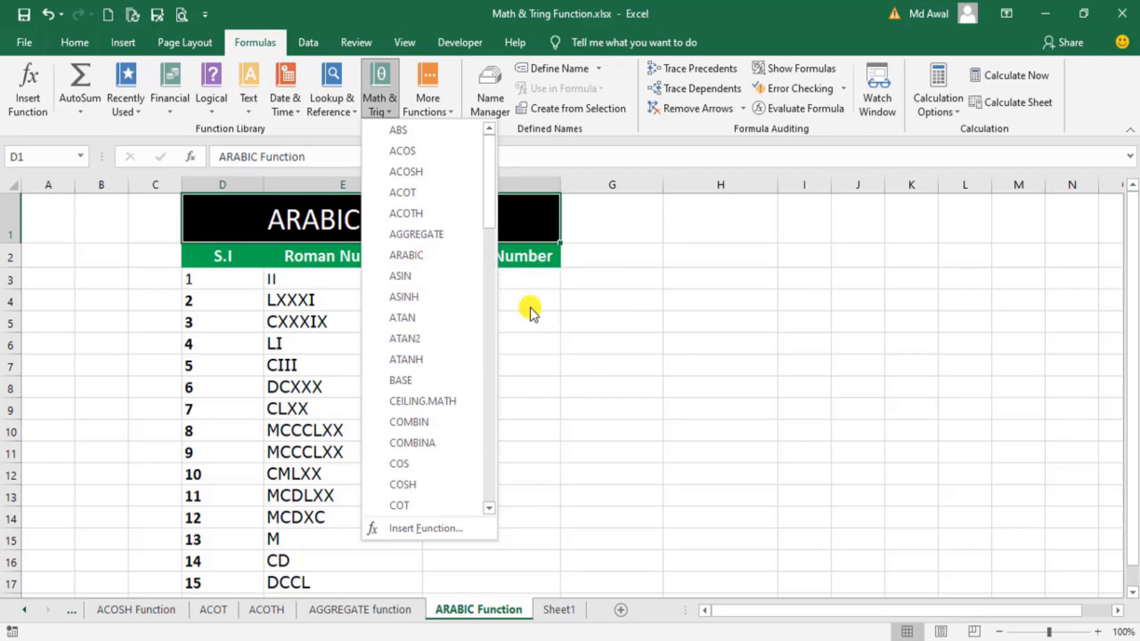
click(530, 308)
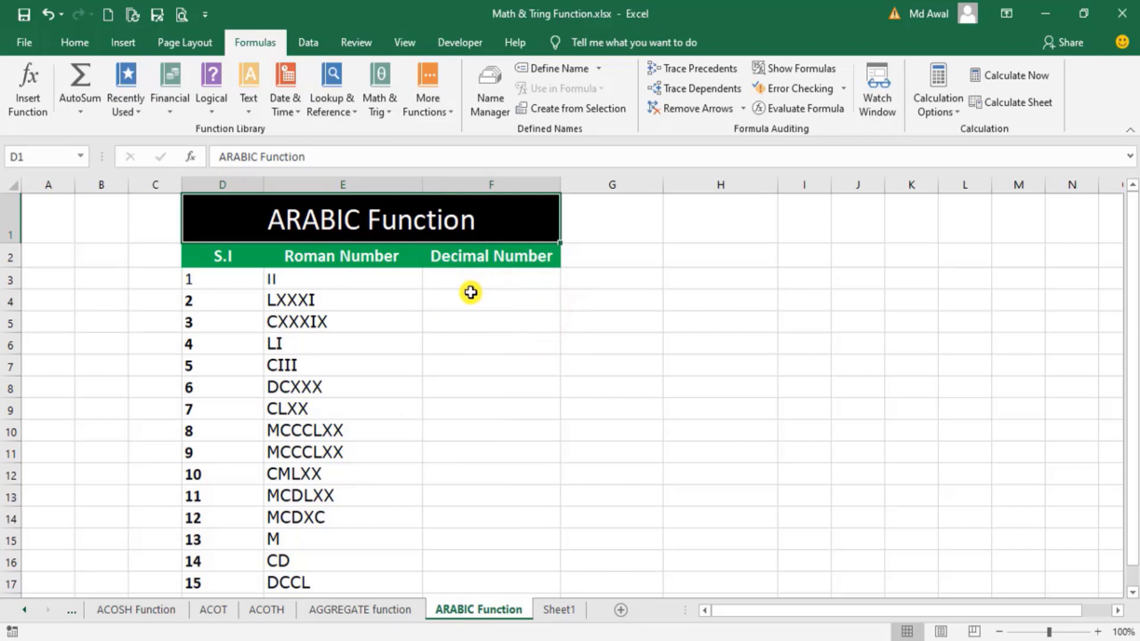
click(313, 285)
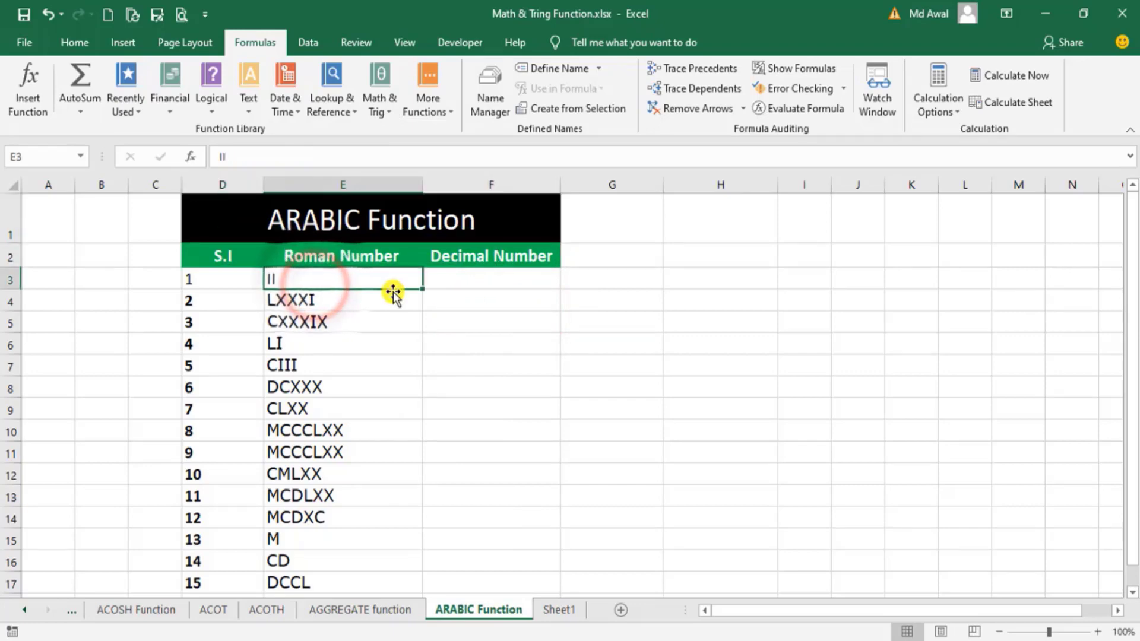
click(462, 293)
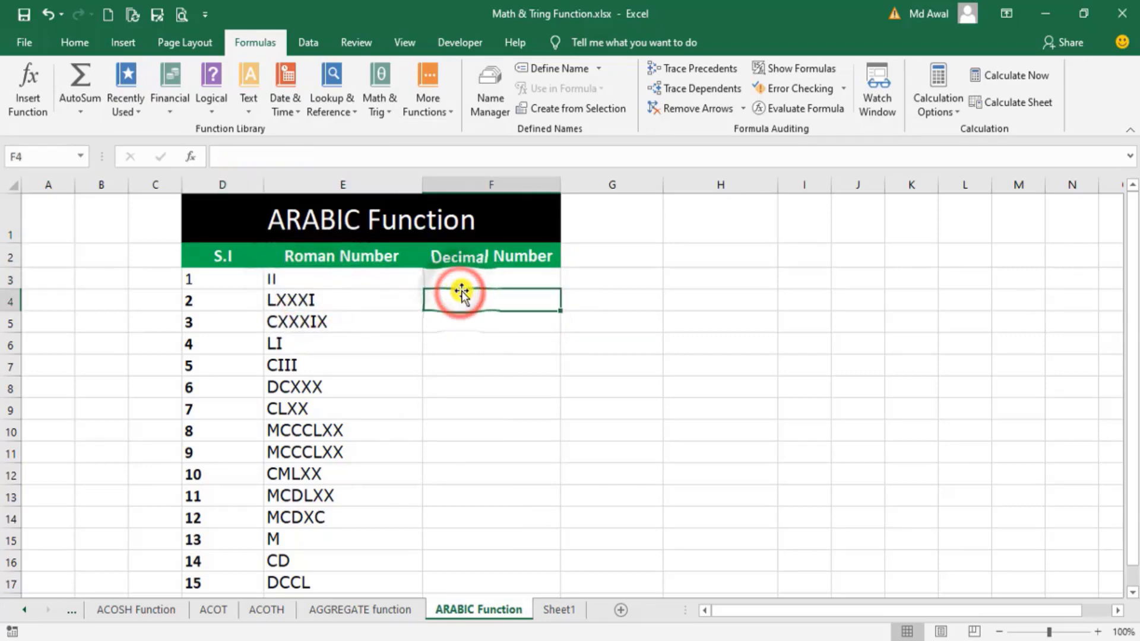
click(459, 279)
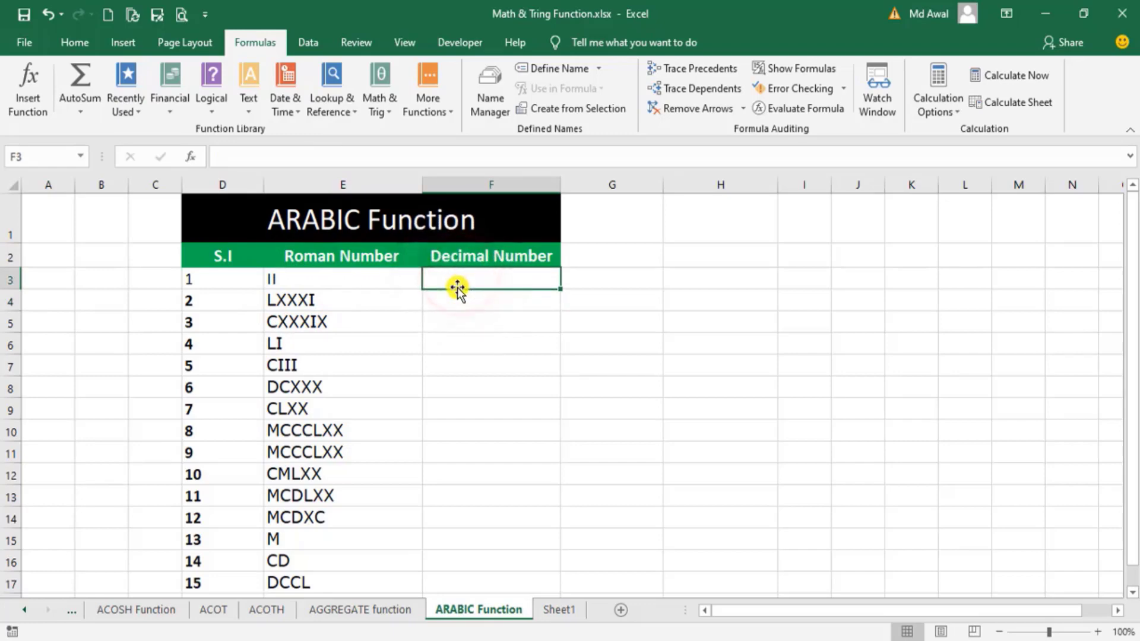
click(333, 281)
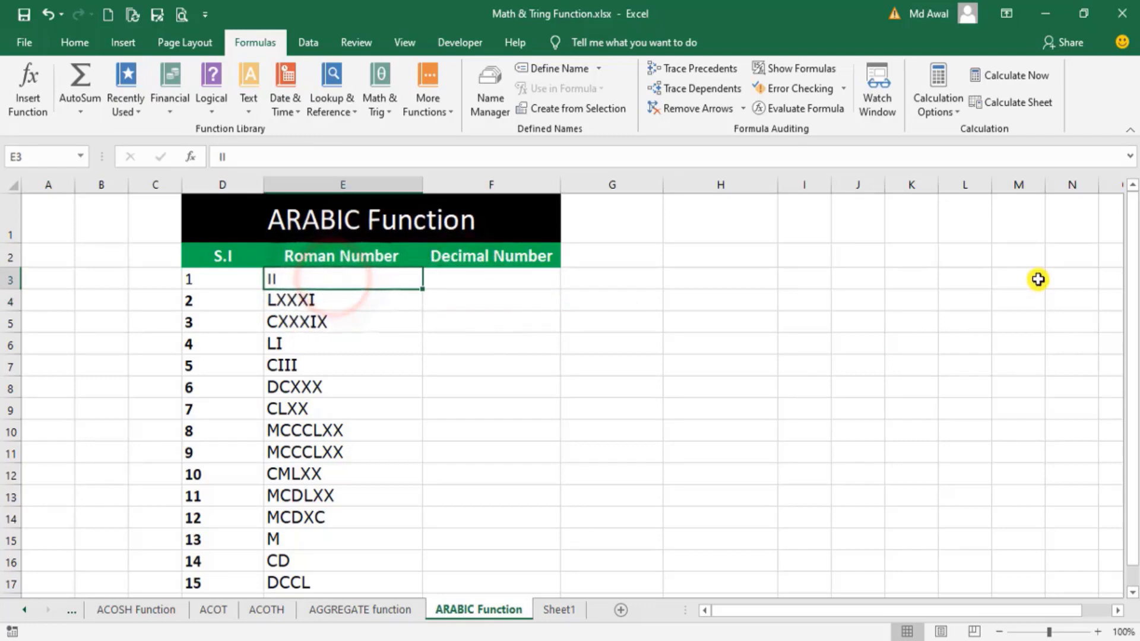
mouse_move(1133, 254)
mouse_down()
mouse_move(1134, 326)
mouse_move(1134, 215)
mouse_up()
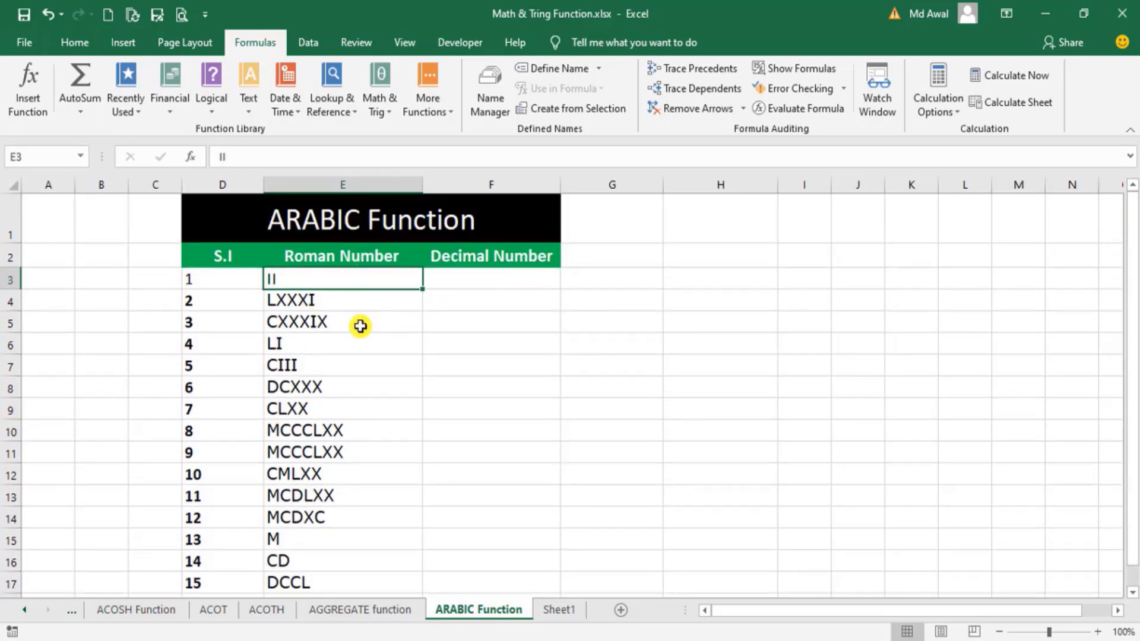
click(458, 284)
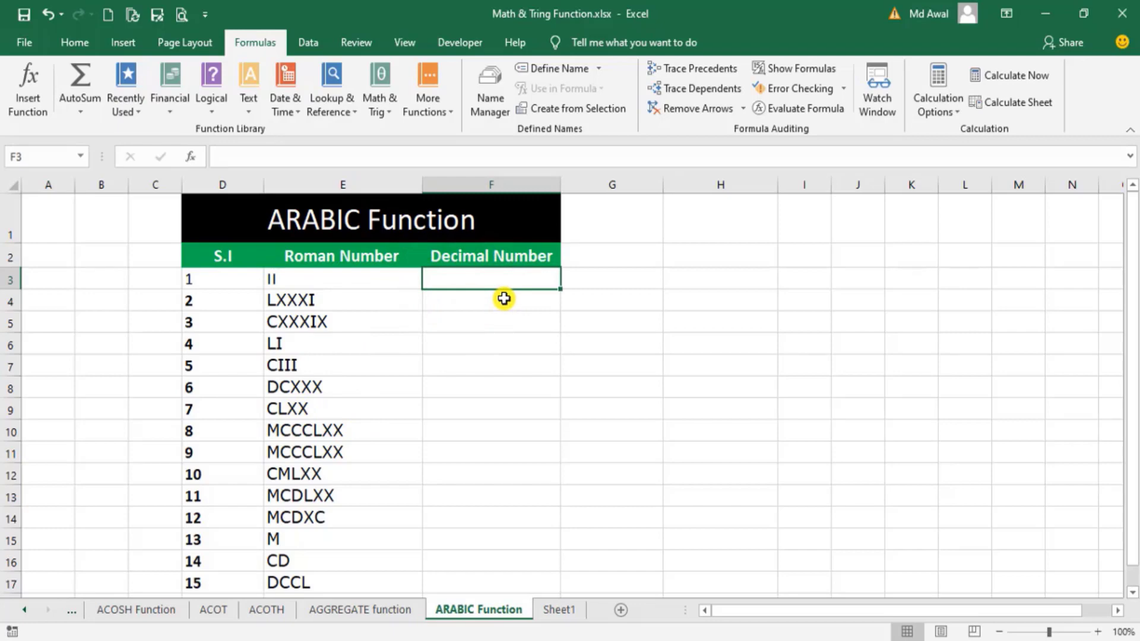
click(272, 283)
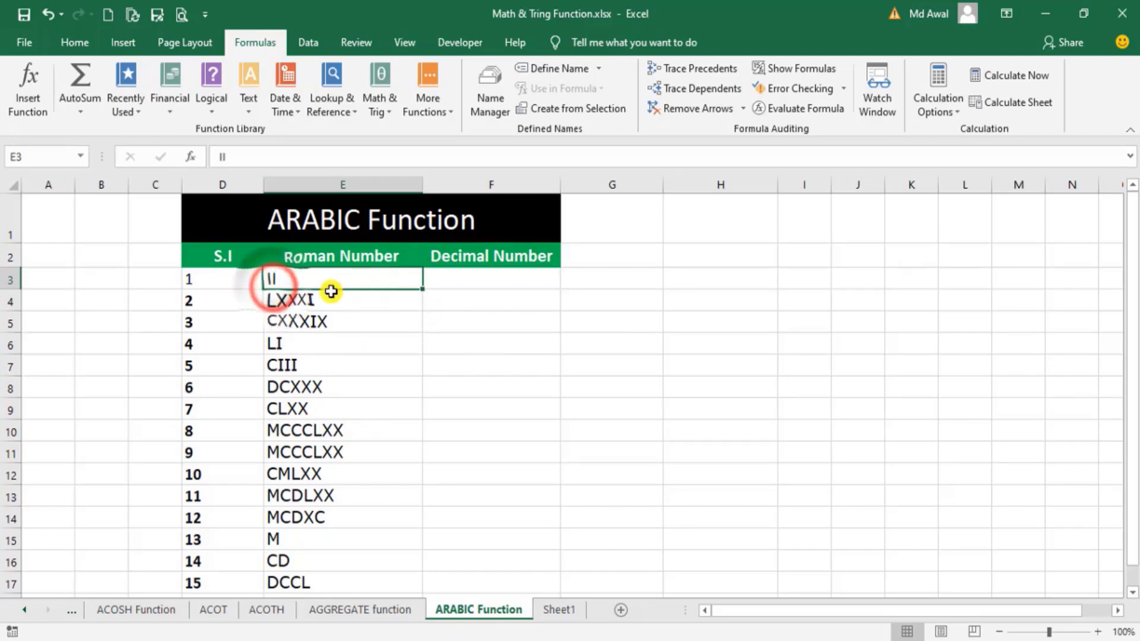
click(349, 355)
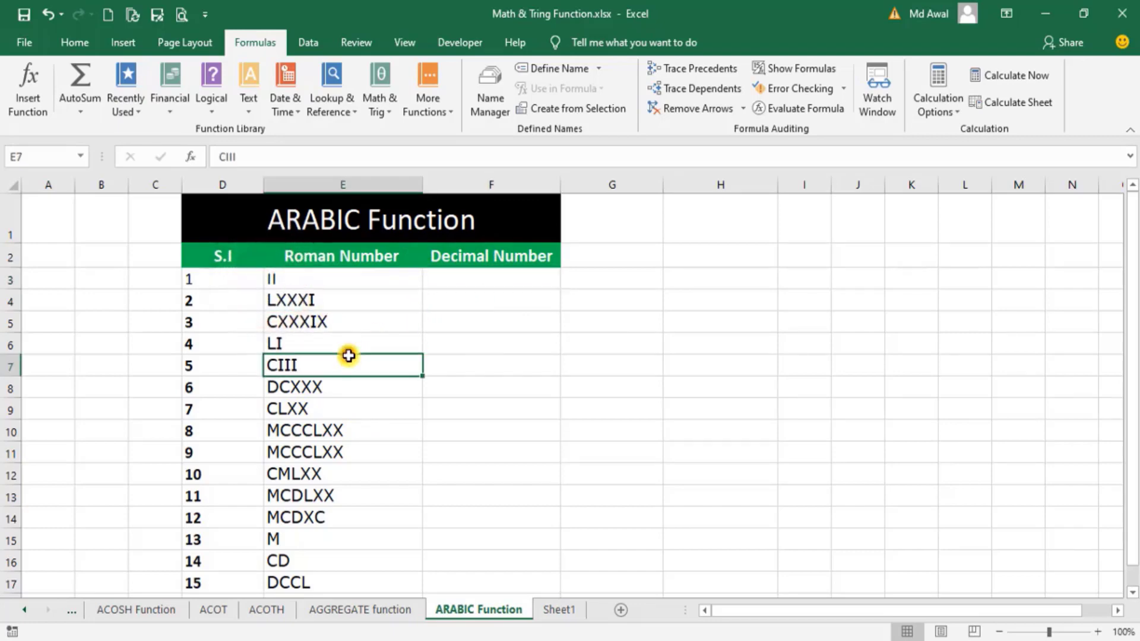
click(327, 440)
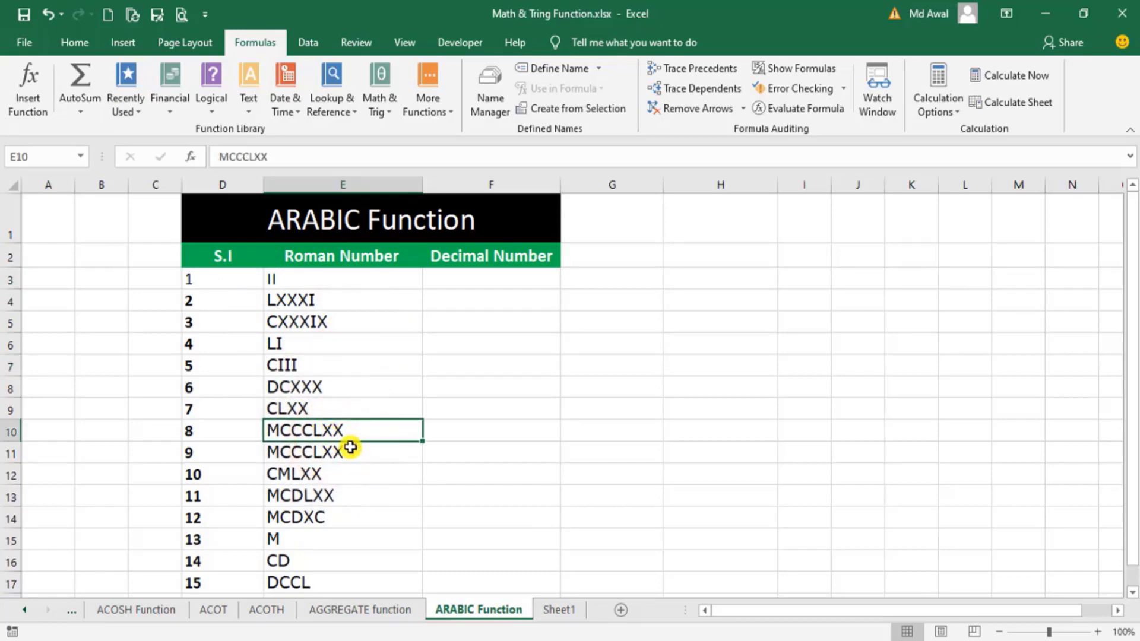
click(298, 454)
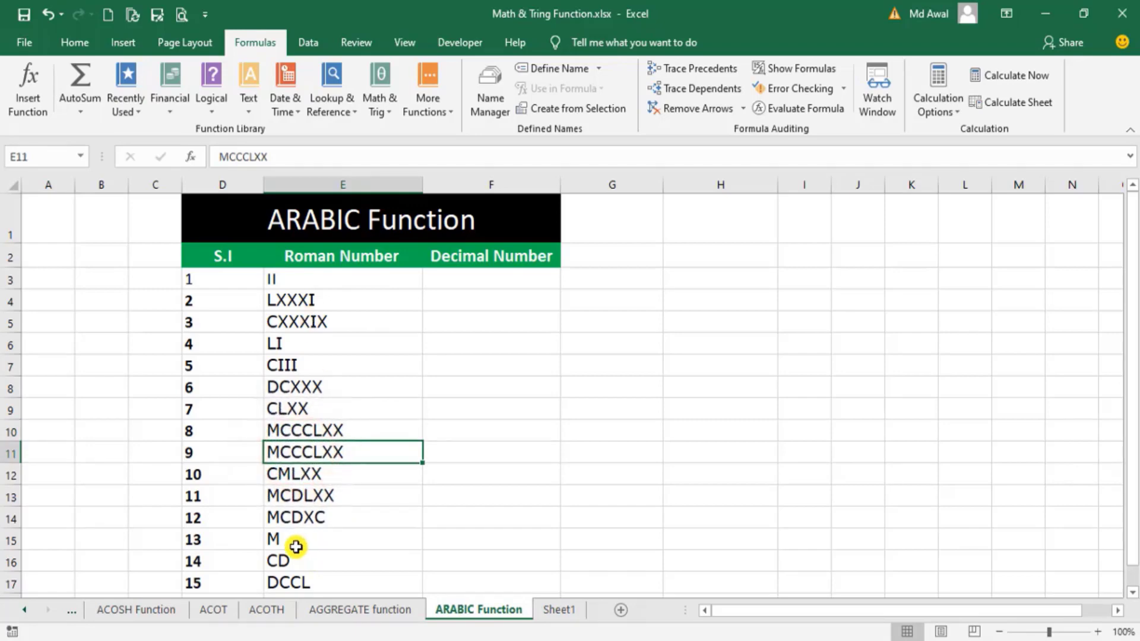
click(295, 541)
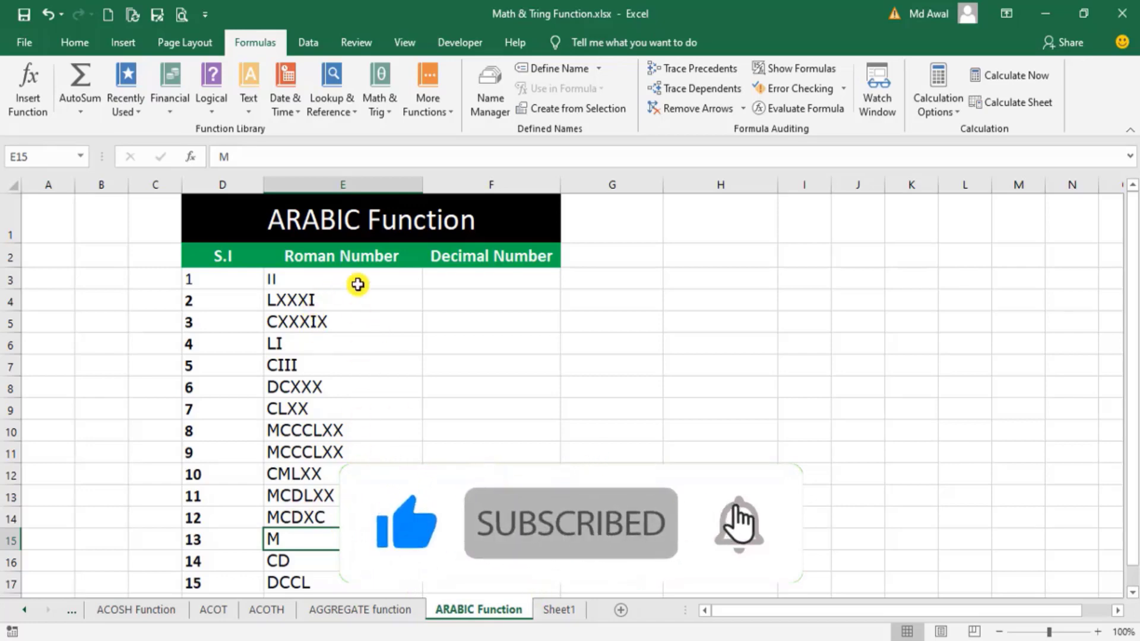
click(319, 220)
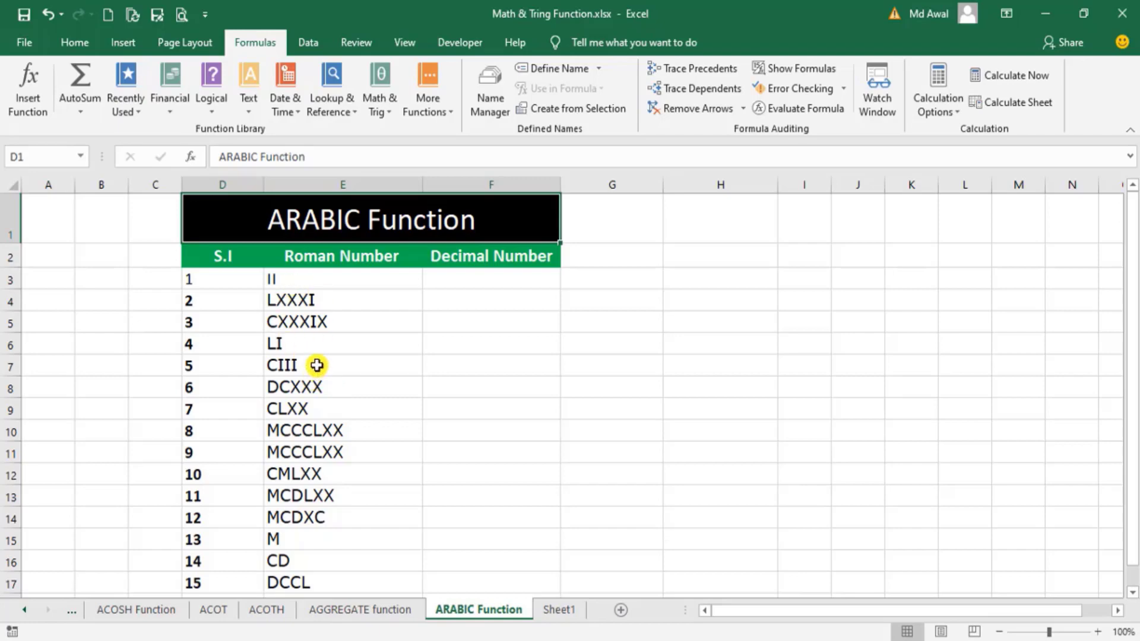
drag(452, 279, 451, 579)
click(453, 280)
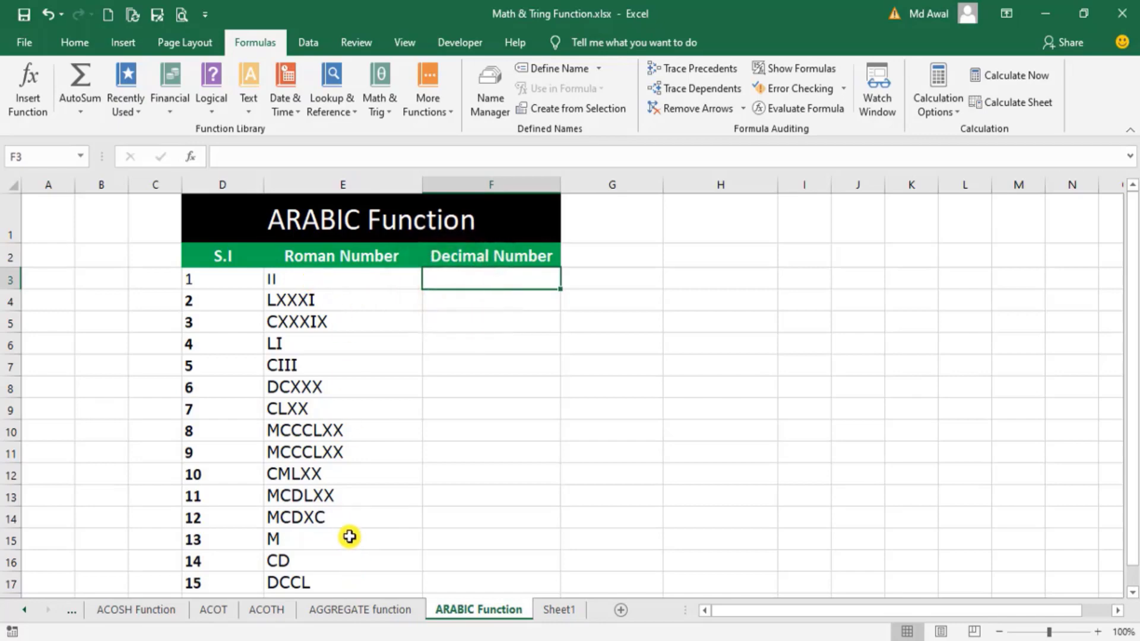
click(469, 282)
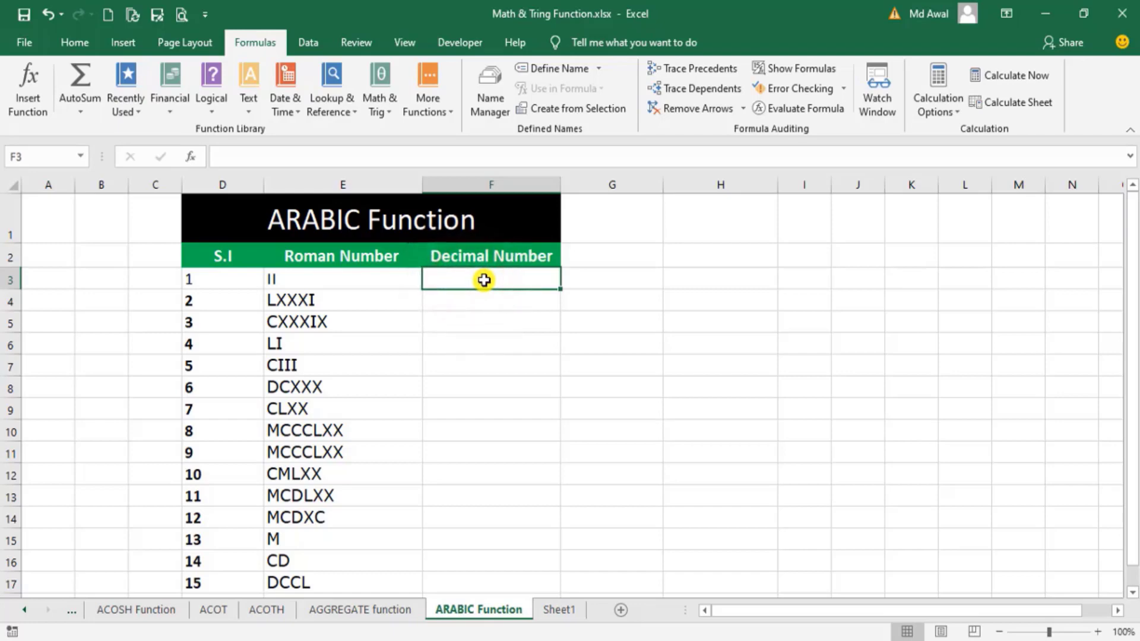
Step: Enter =ARABIC(E3) in F3 so the Roman numeral II converts to 2
text(=)
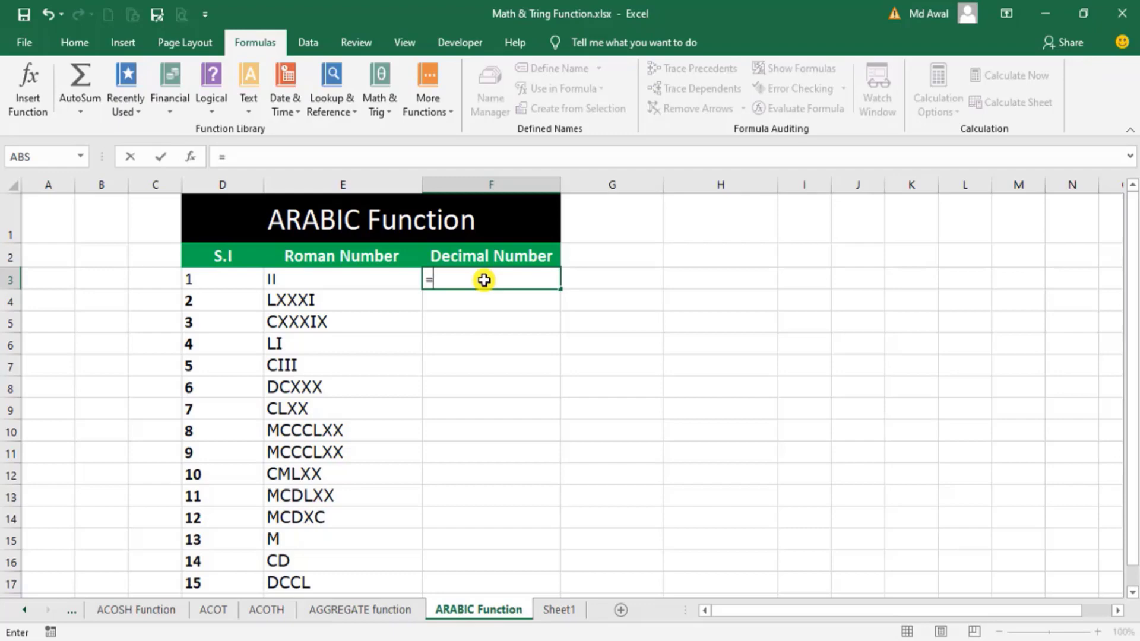
text(ab)
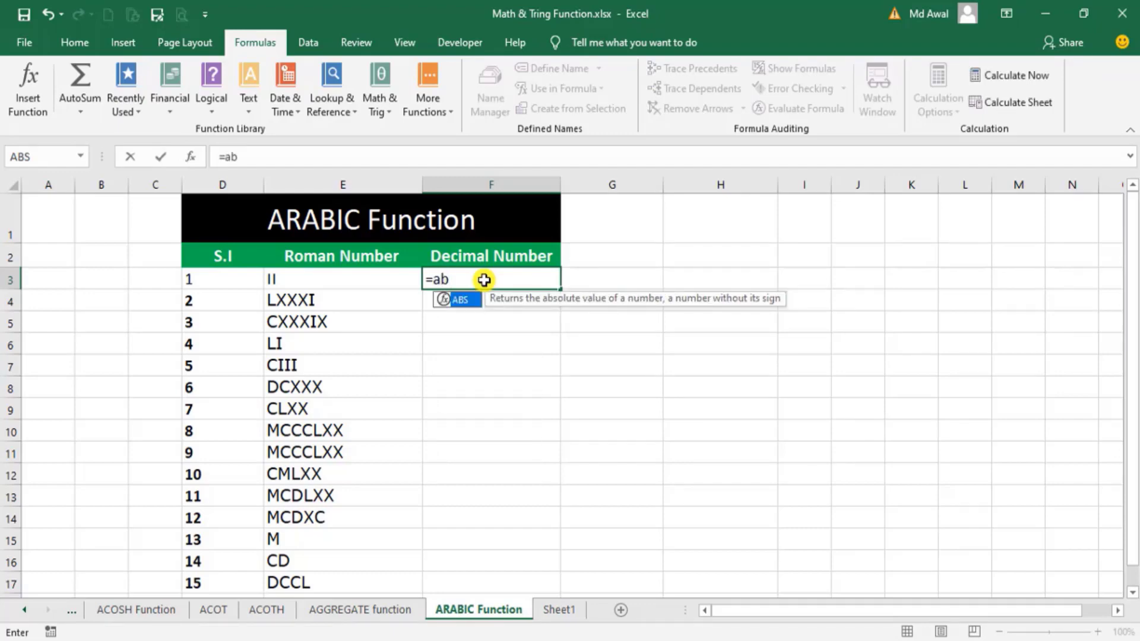
key(BackSpace)
text(ri)
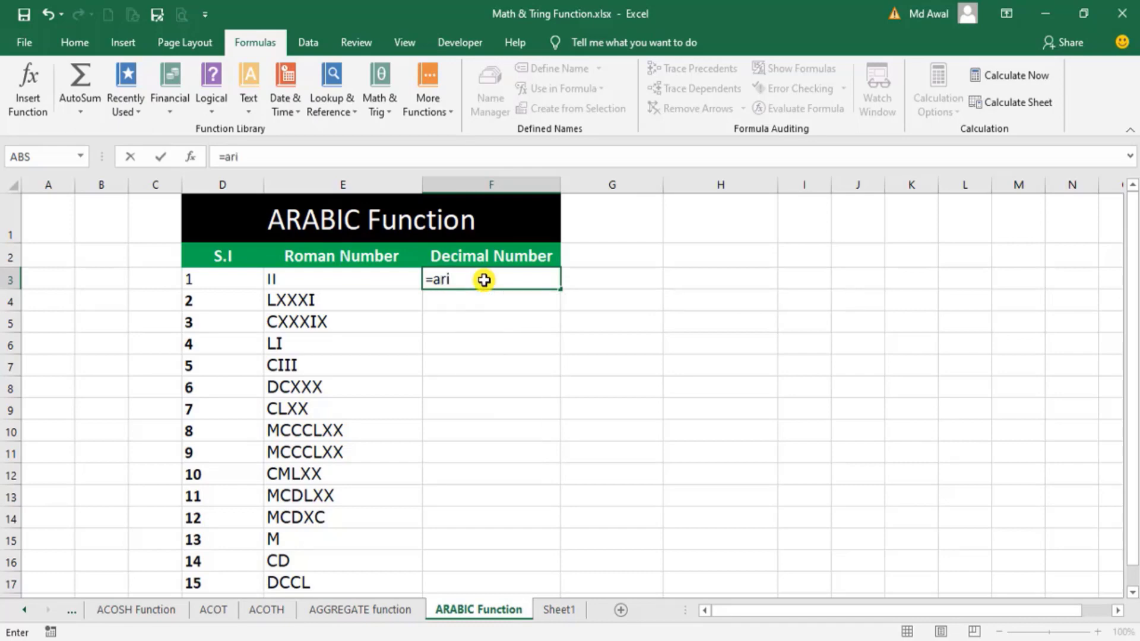
key(BackSpace)
text(a)
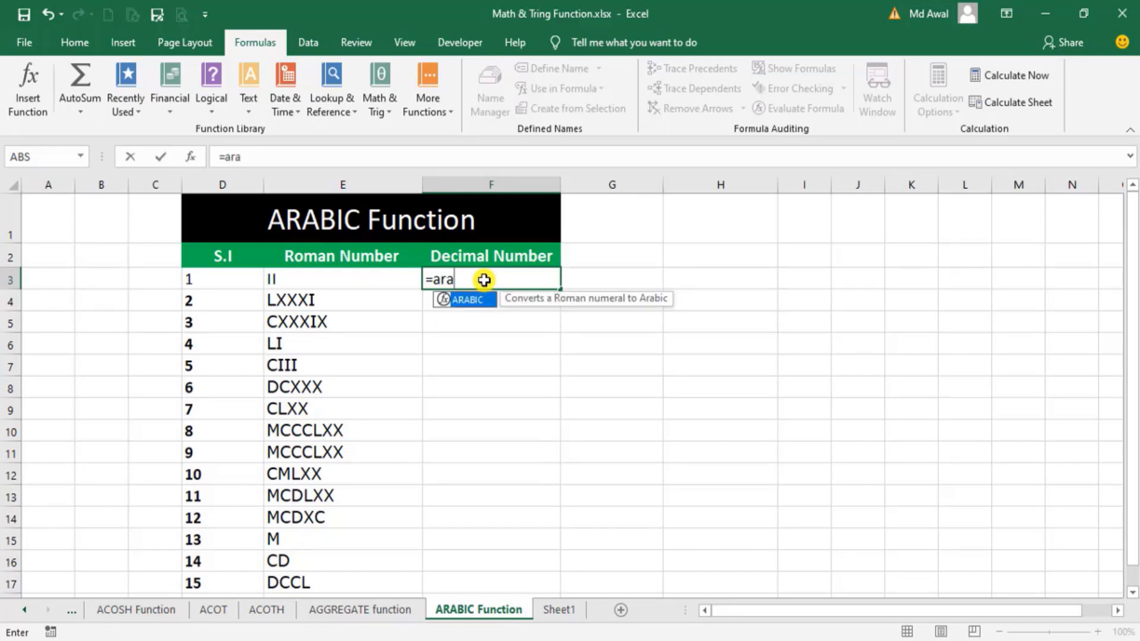
text(b)
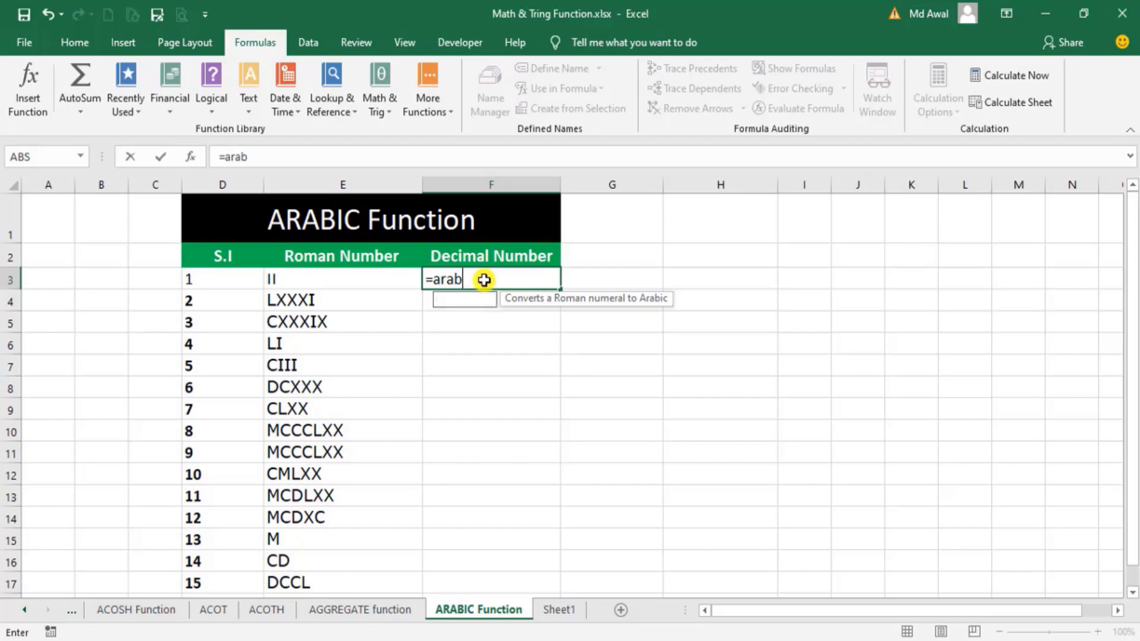
text(ic)
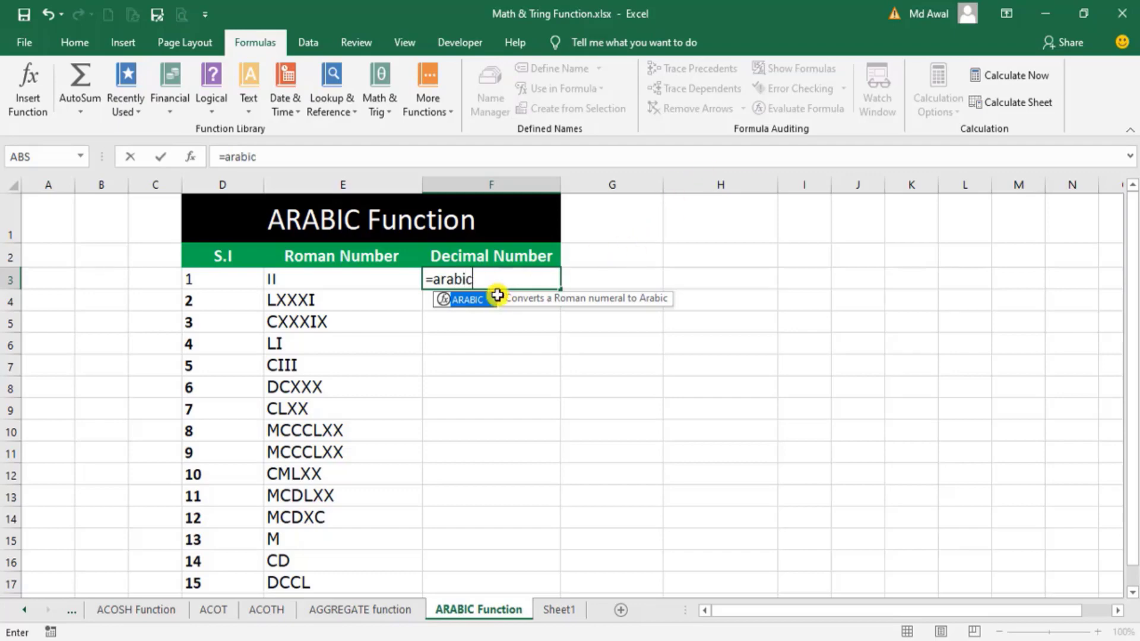
double_click(464, 299)
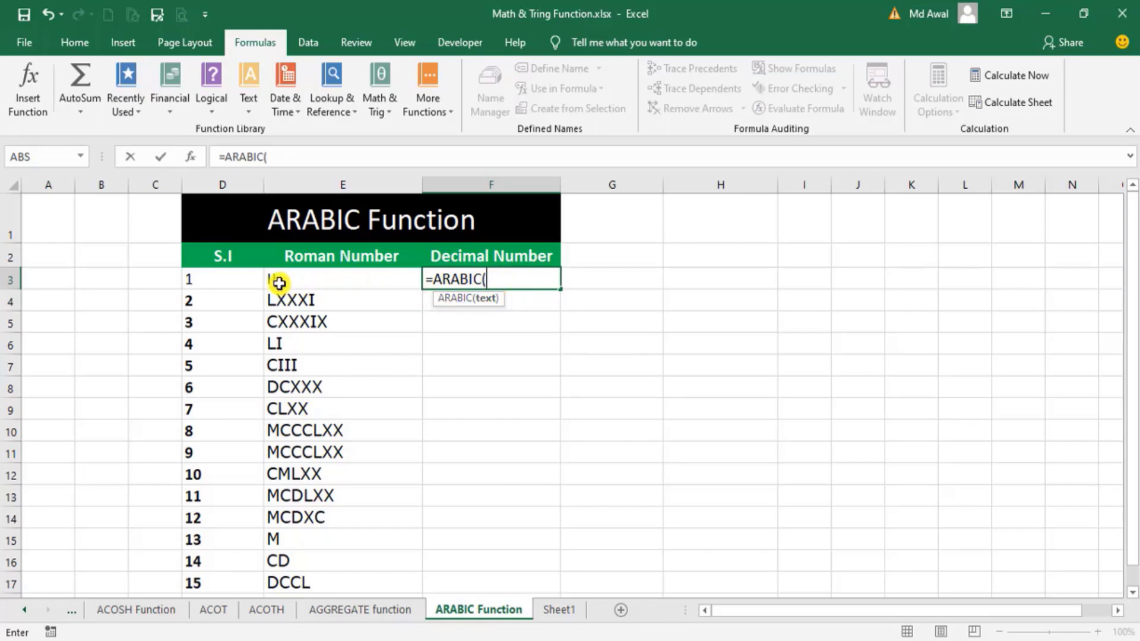
click(273, 283)
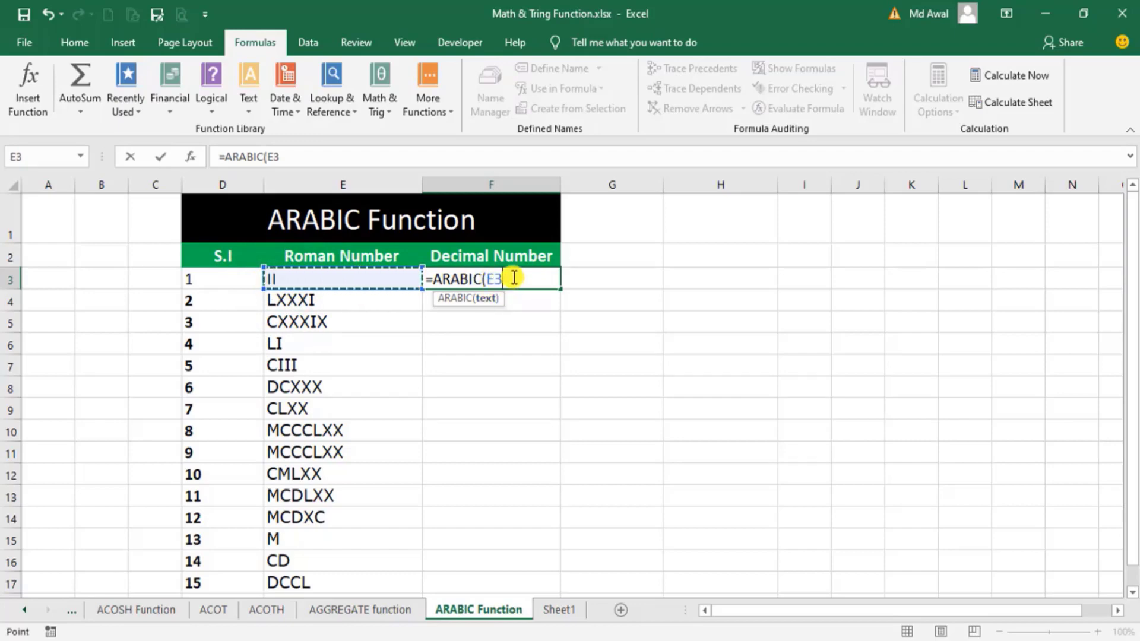
text())
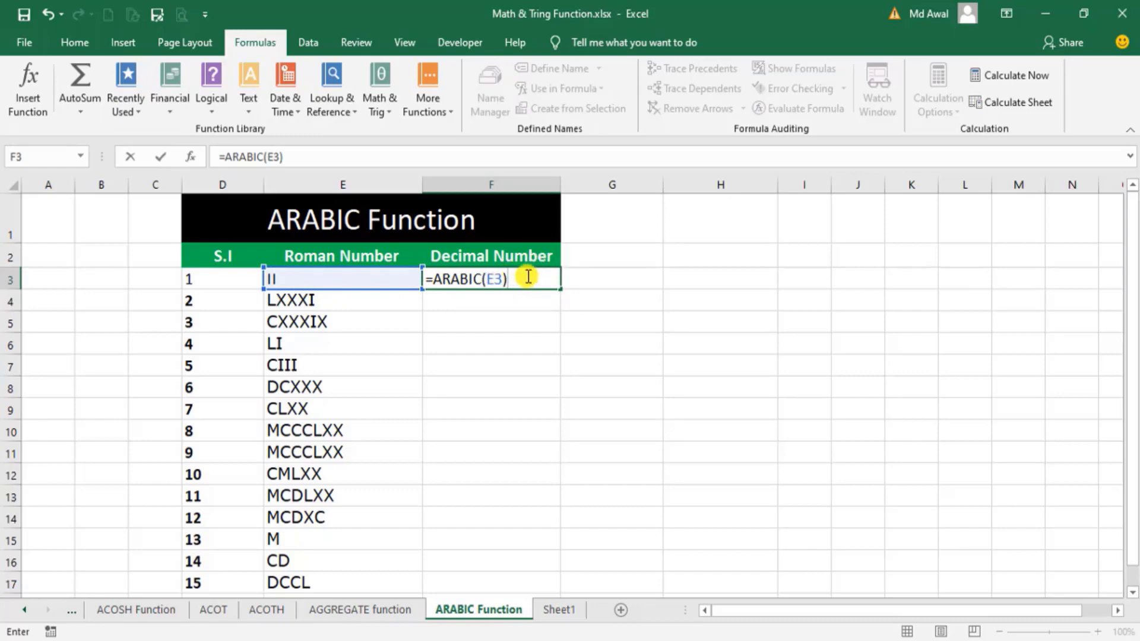
key(Return)
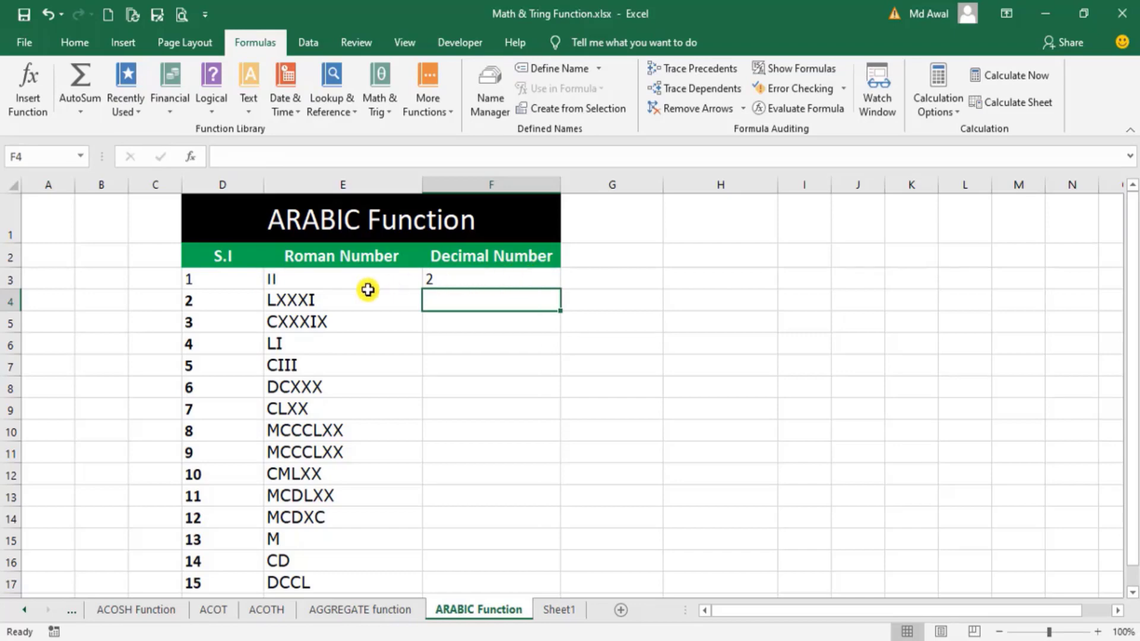
Step: Fill =ARABIC(E3) from F3 down to F12, converting LXXXI through CMLXX into 81 to 970
click(313, 278)
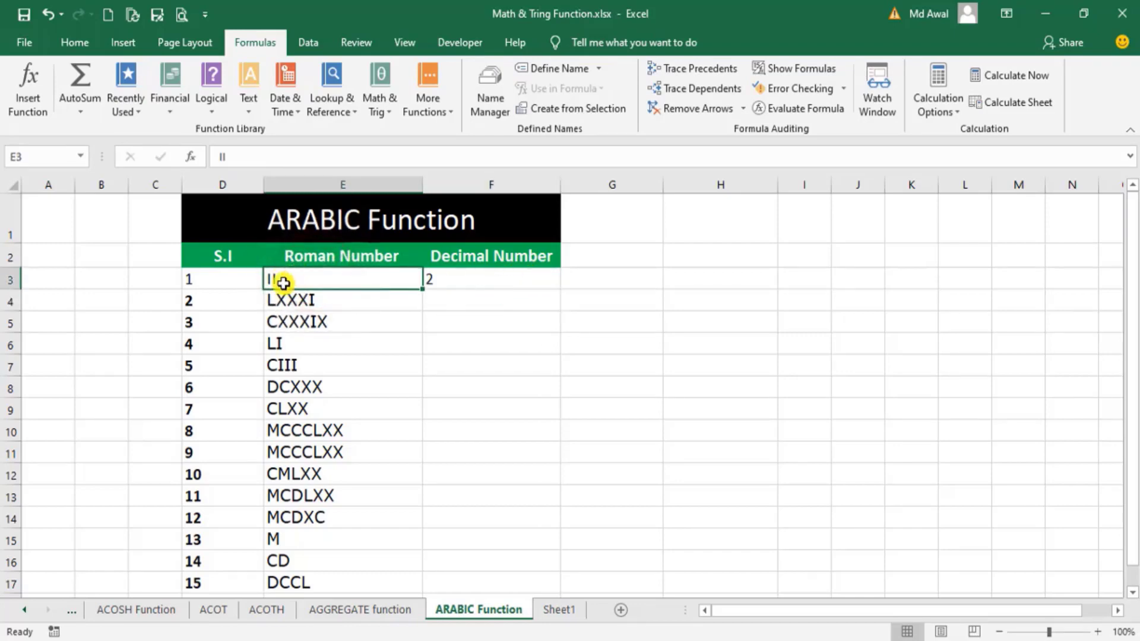
click(475, 284)
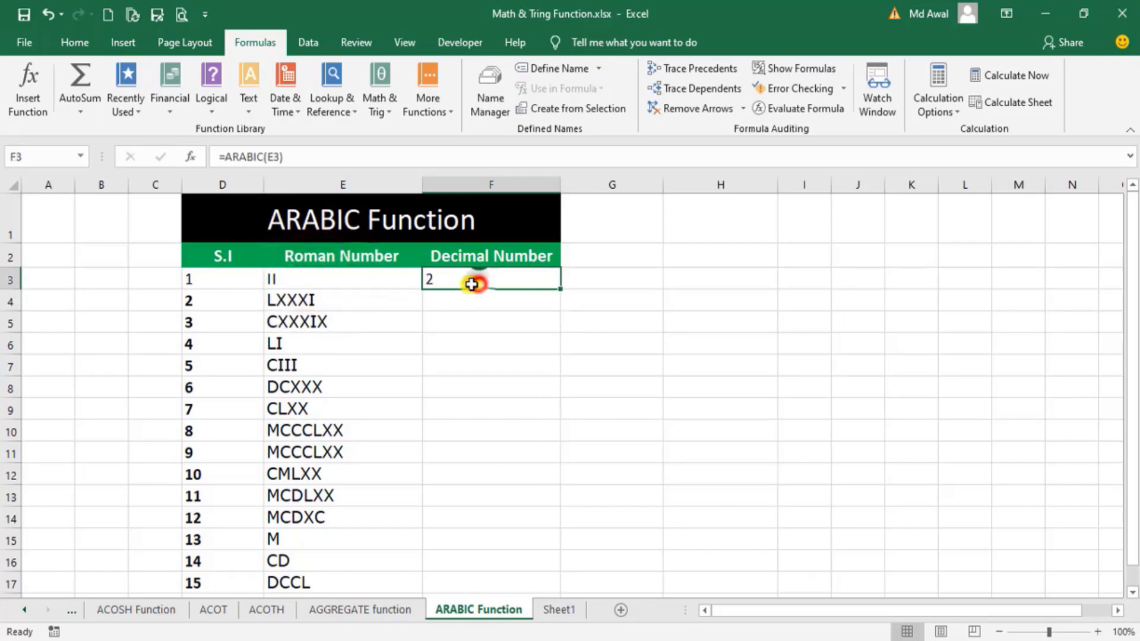
click(338, 297)
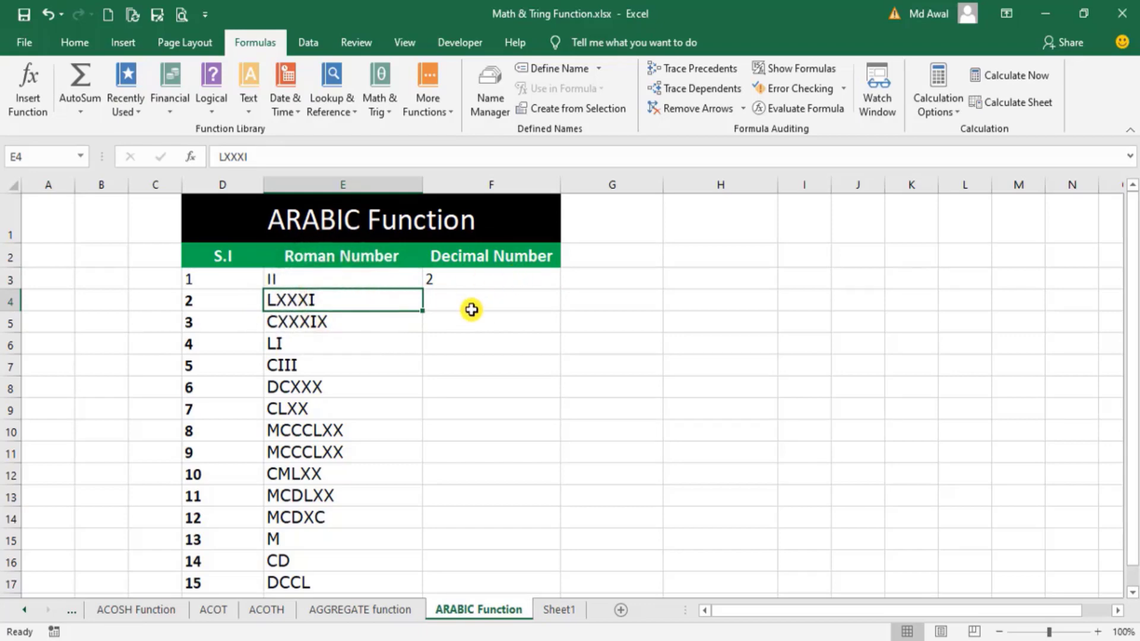
click(469, 308)
click(499, 279)
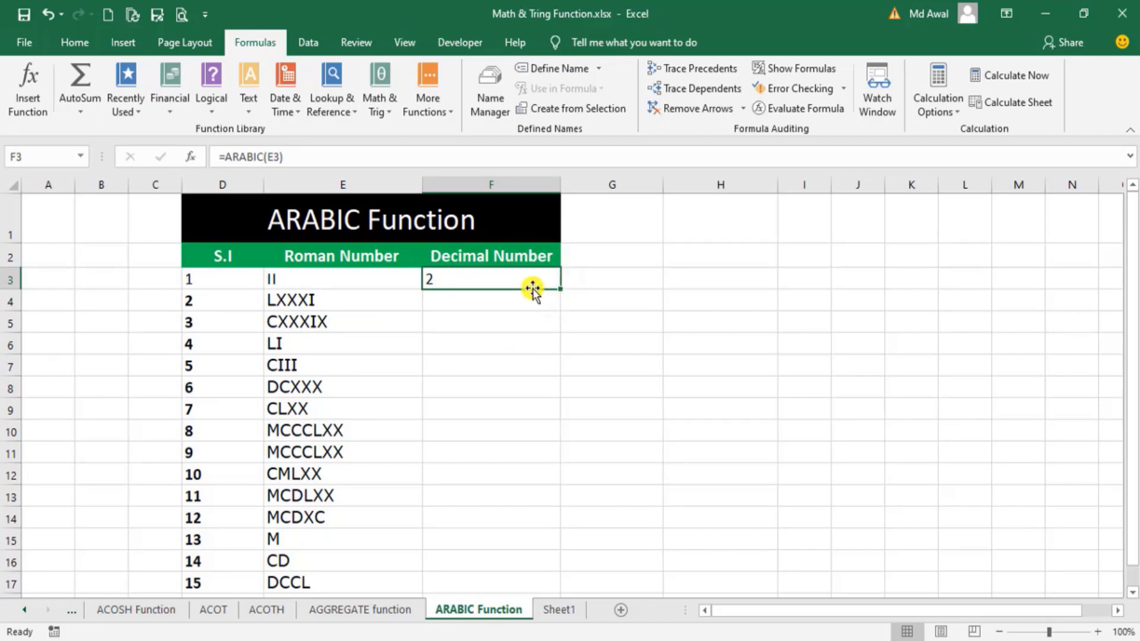
drag(559, 291, 558, 484)
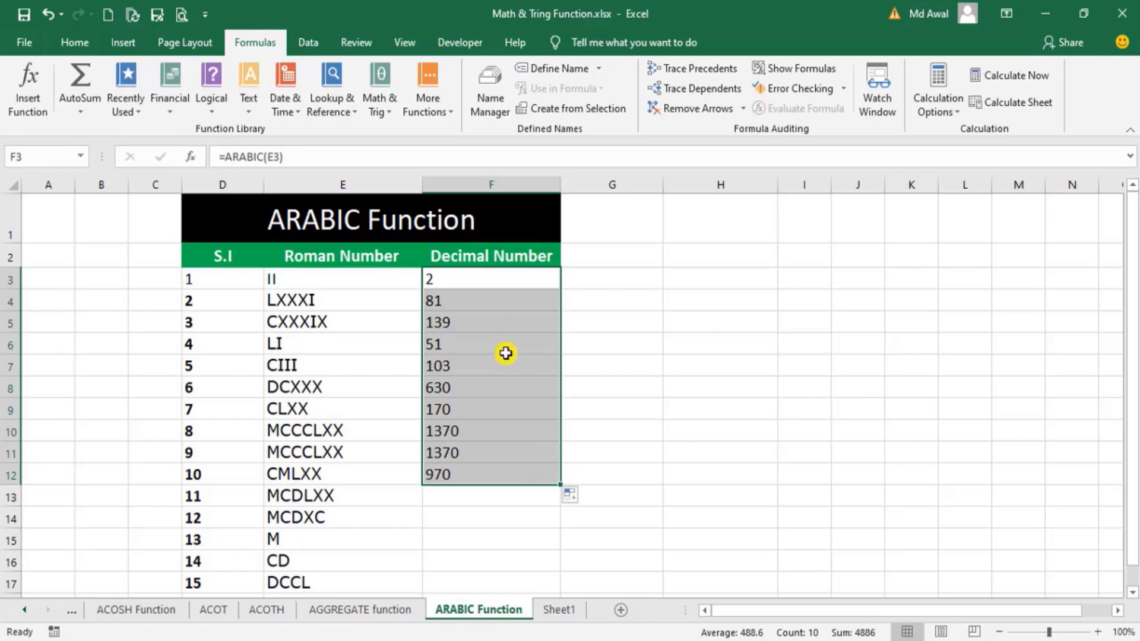
click(280, 307)
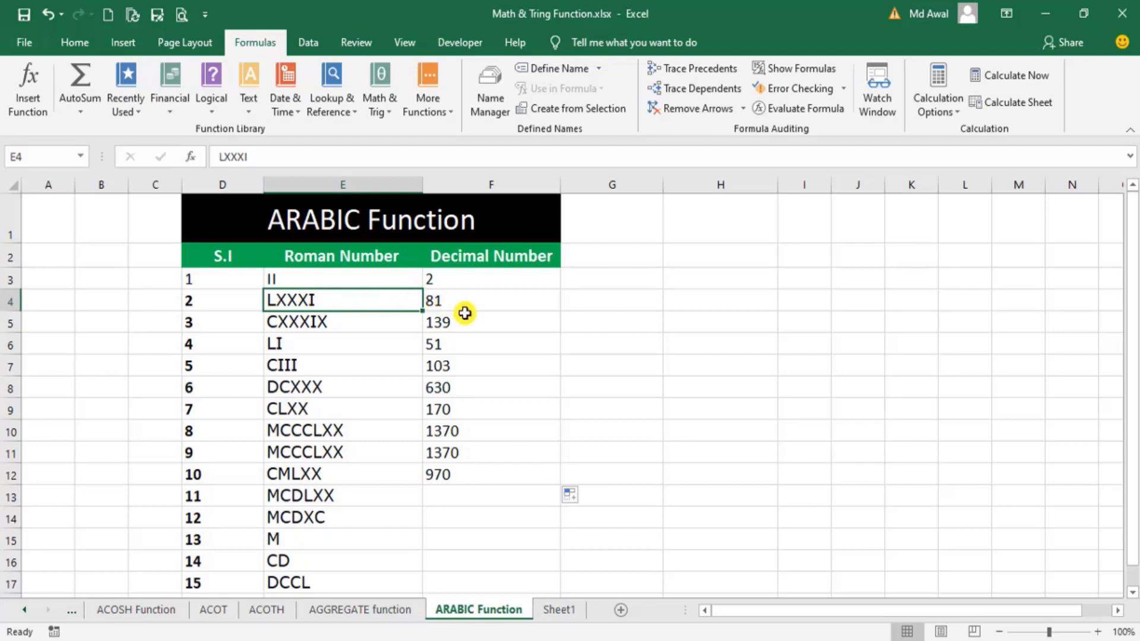
click(312, 325)
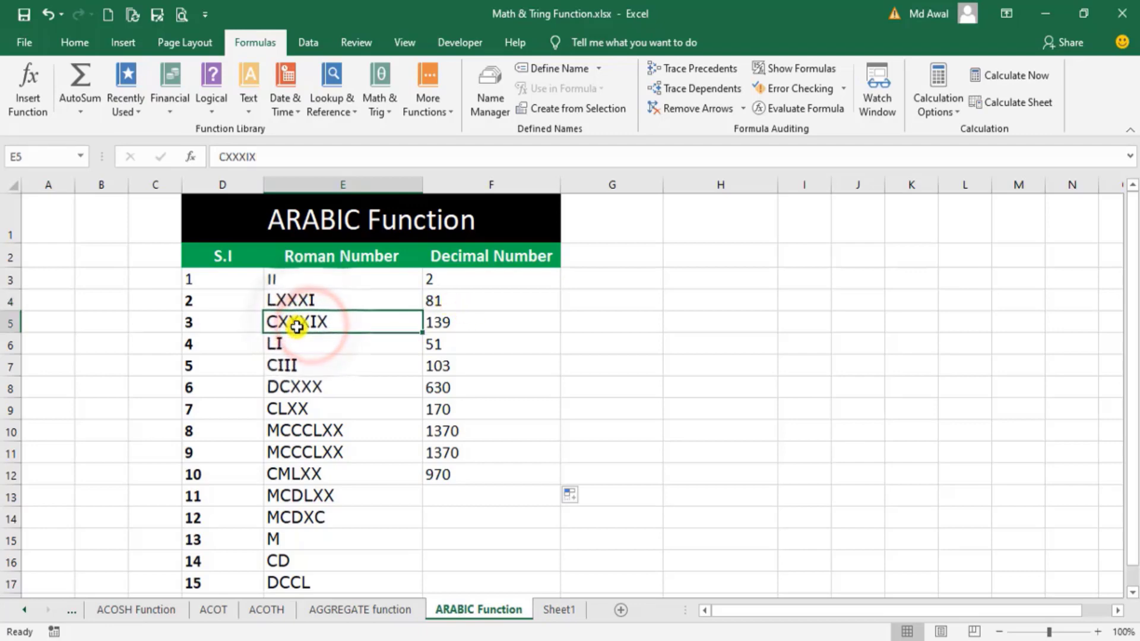
click(454, 322)
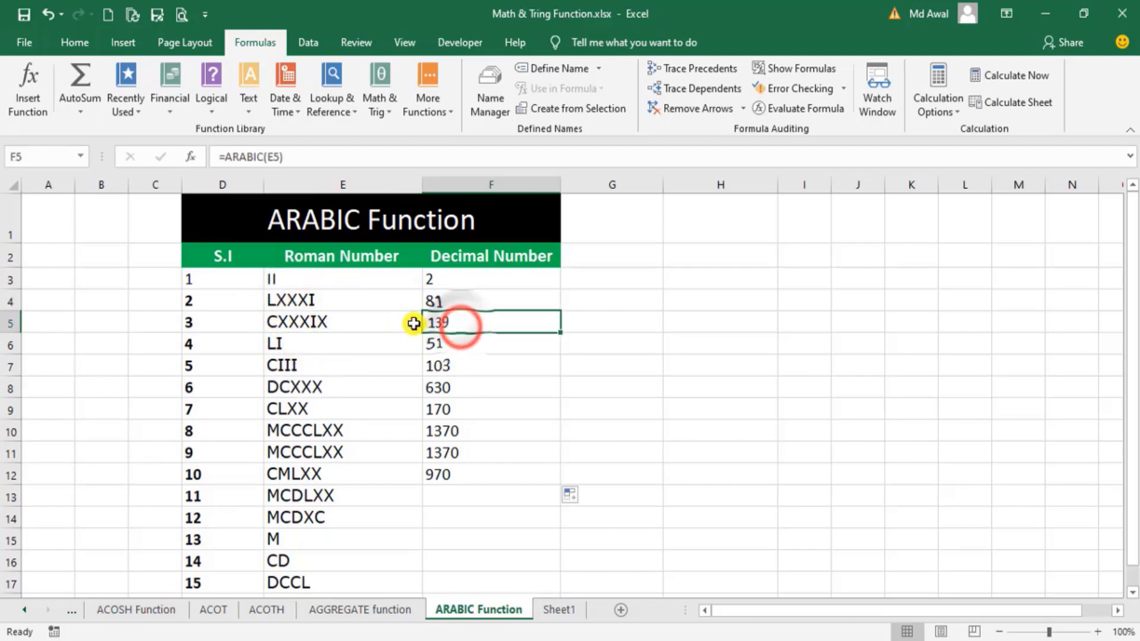
click(516, 473)
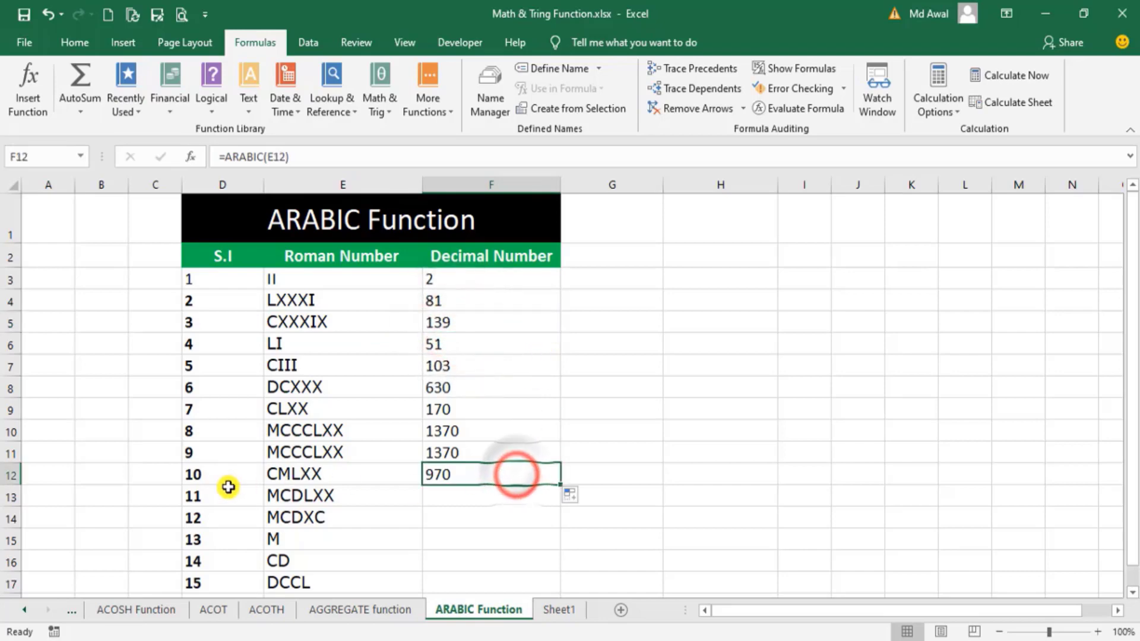
Step: Fill the formula from F12 to F17, giving 1470, 1490, 1000, 400 and 750
drag(562, 487, 559, 587)
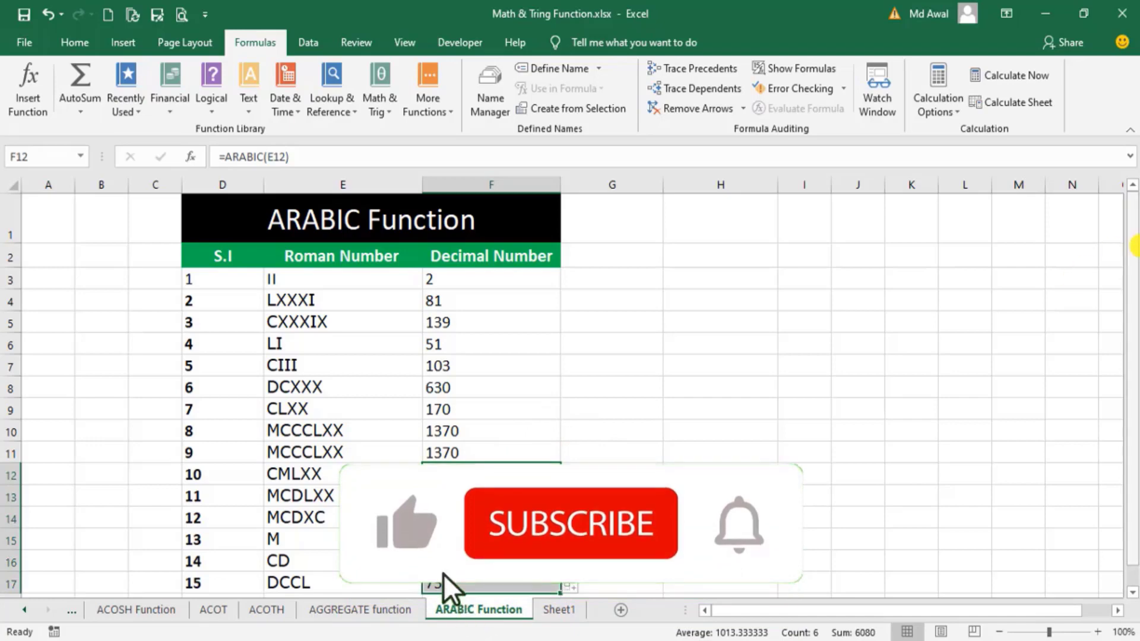
drag(1132, 238, 1133, 246)
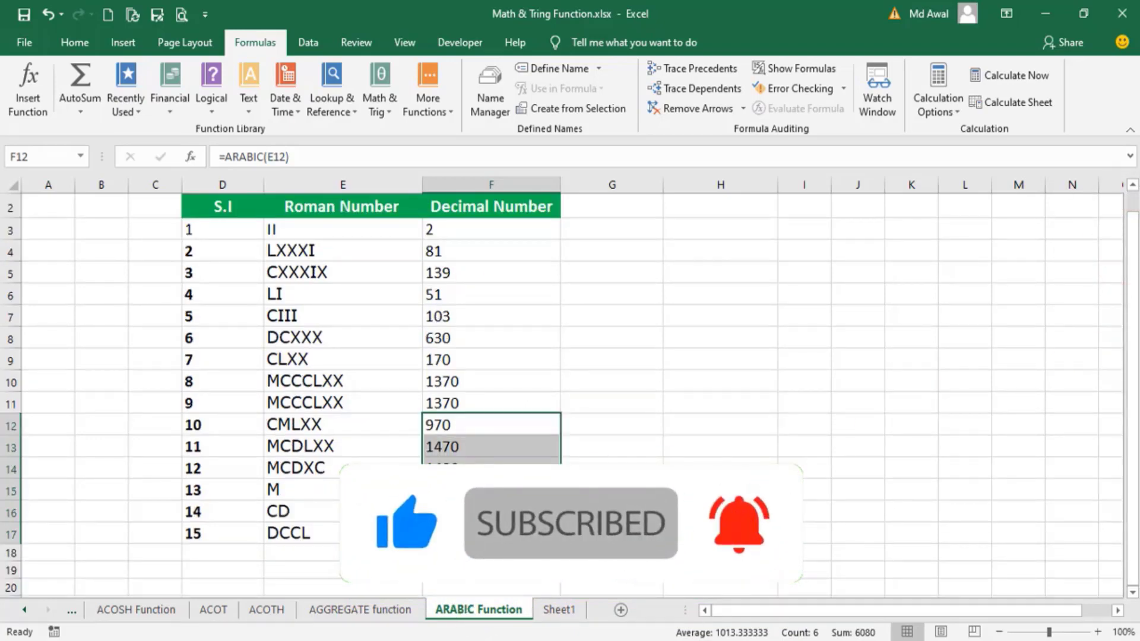
scroll(535, 454, up, 1)
scroll(542, 450, down, 1)
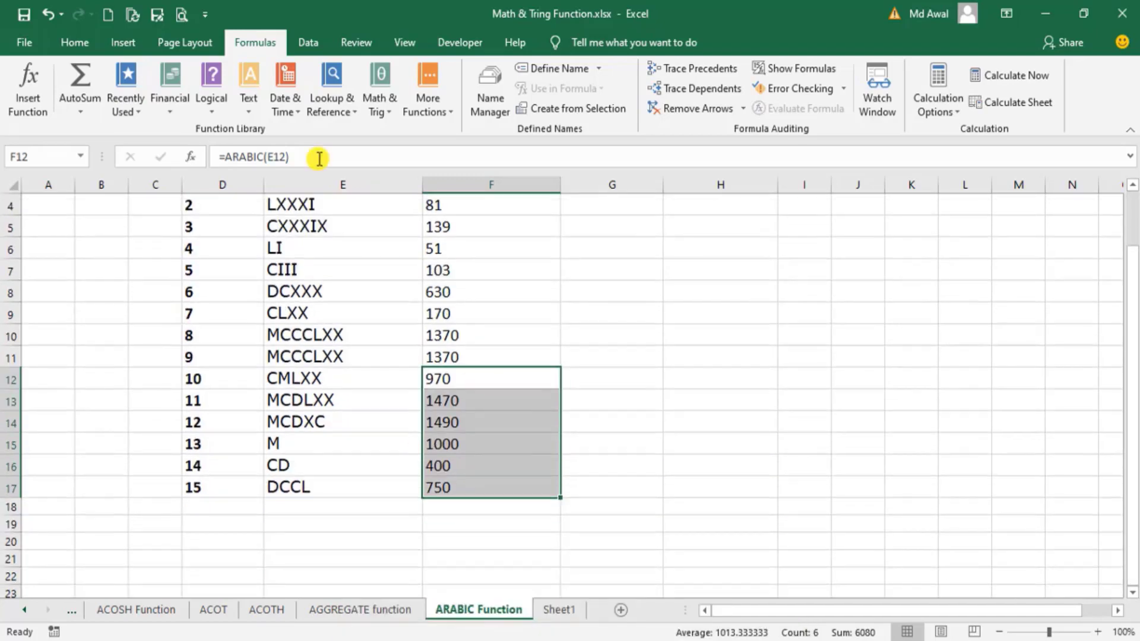
scroll(446, 387, up, 1)
click(383, 228)
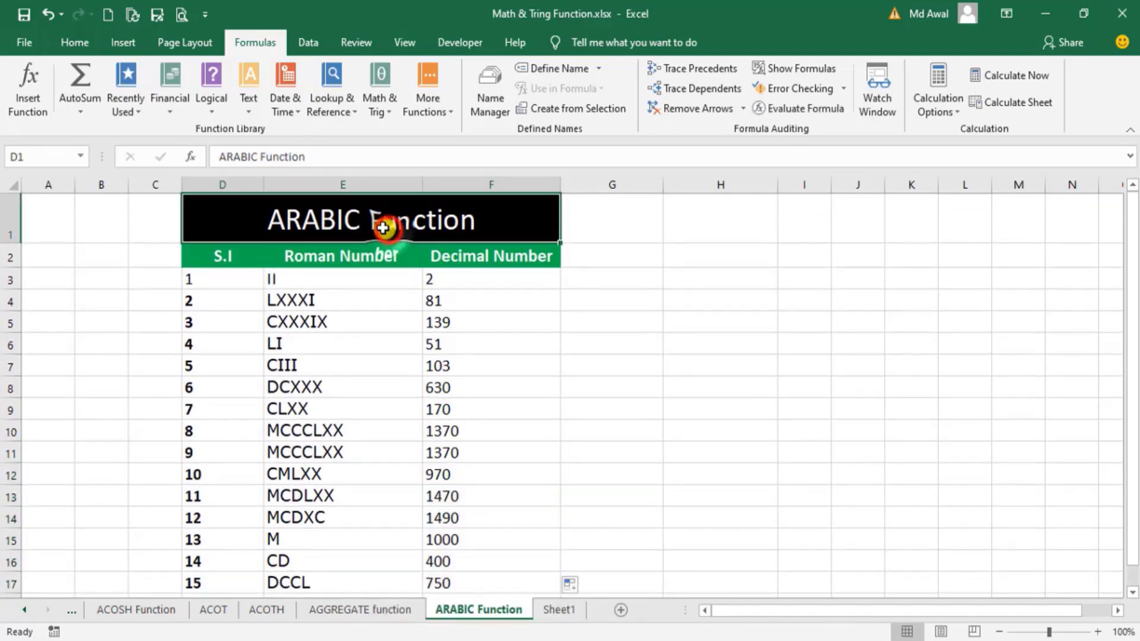